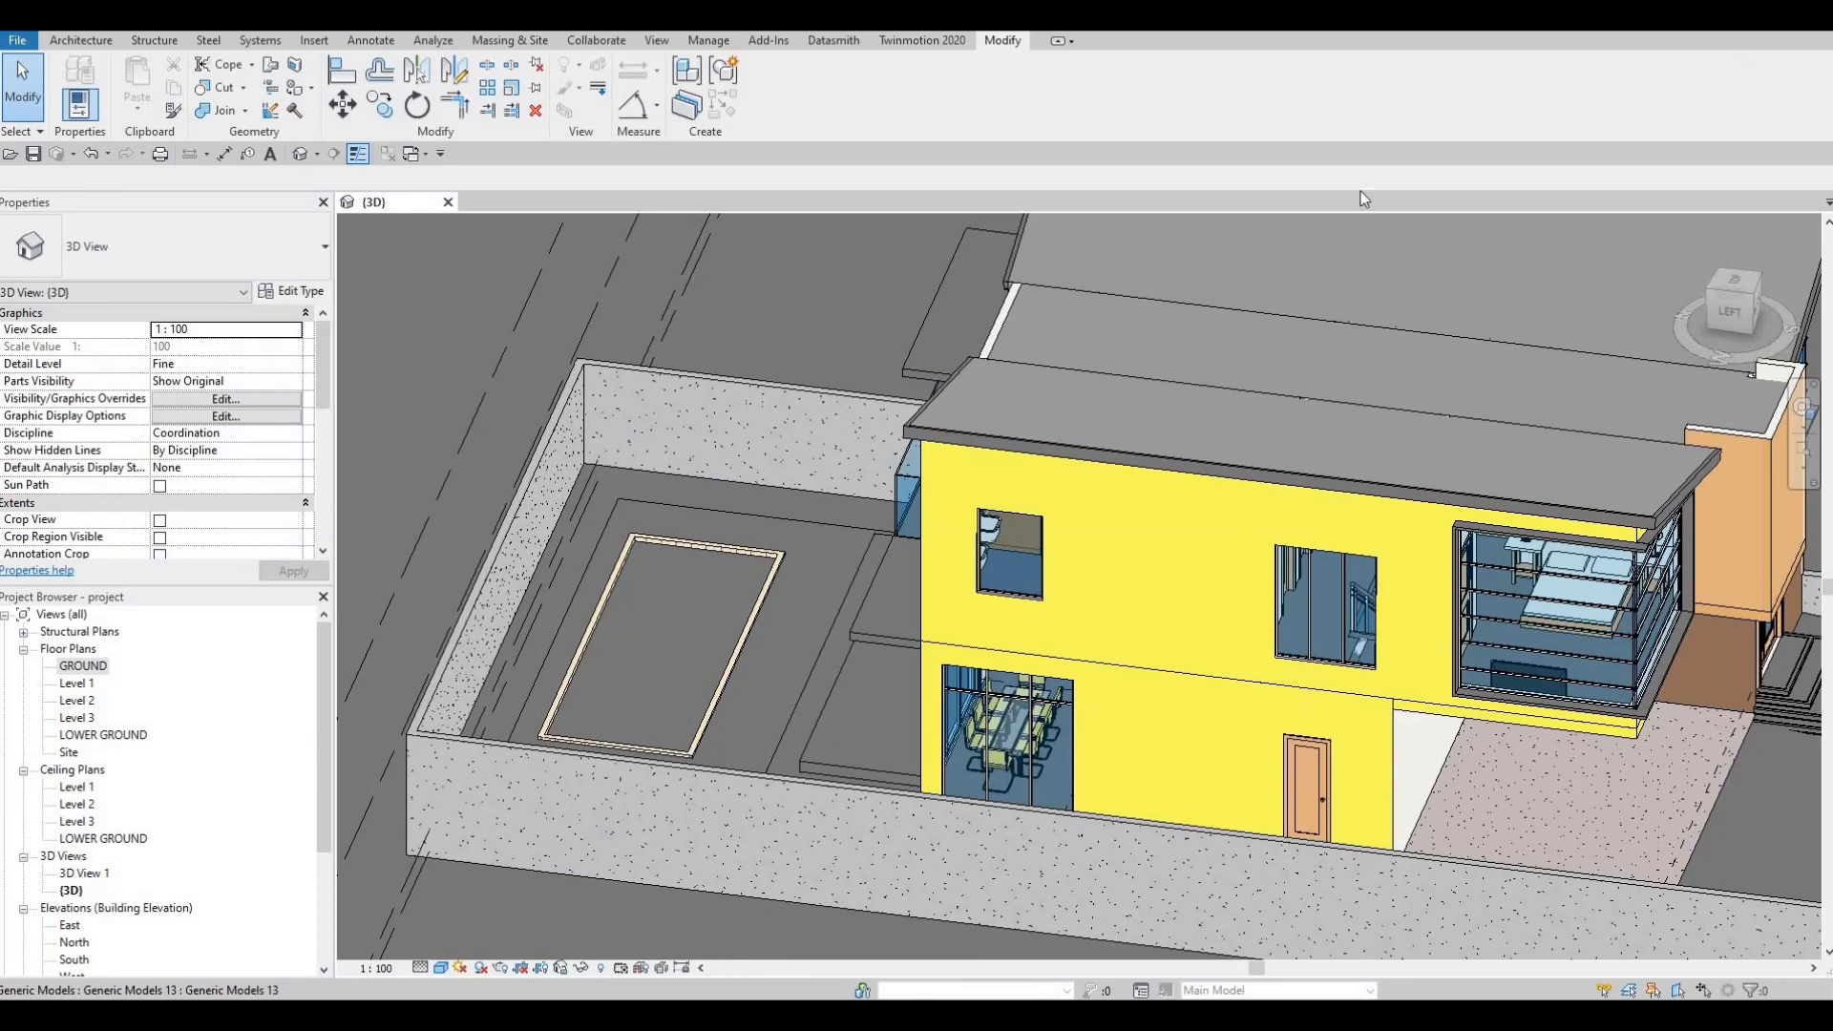
# Step: Drag the Pool Ladder family file into the 3D view and place one ladder inside the pool
pyautogui.hotkey('alt', 'Tab')
pyautogui.moveTo(1322, 426); pyautogui.dragTo(744, 680)
pyautogui.scroll(4, 706, 680)
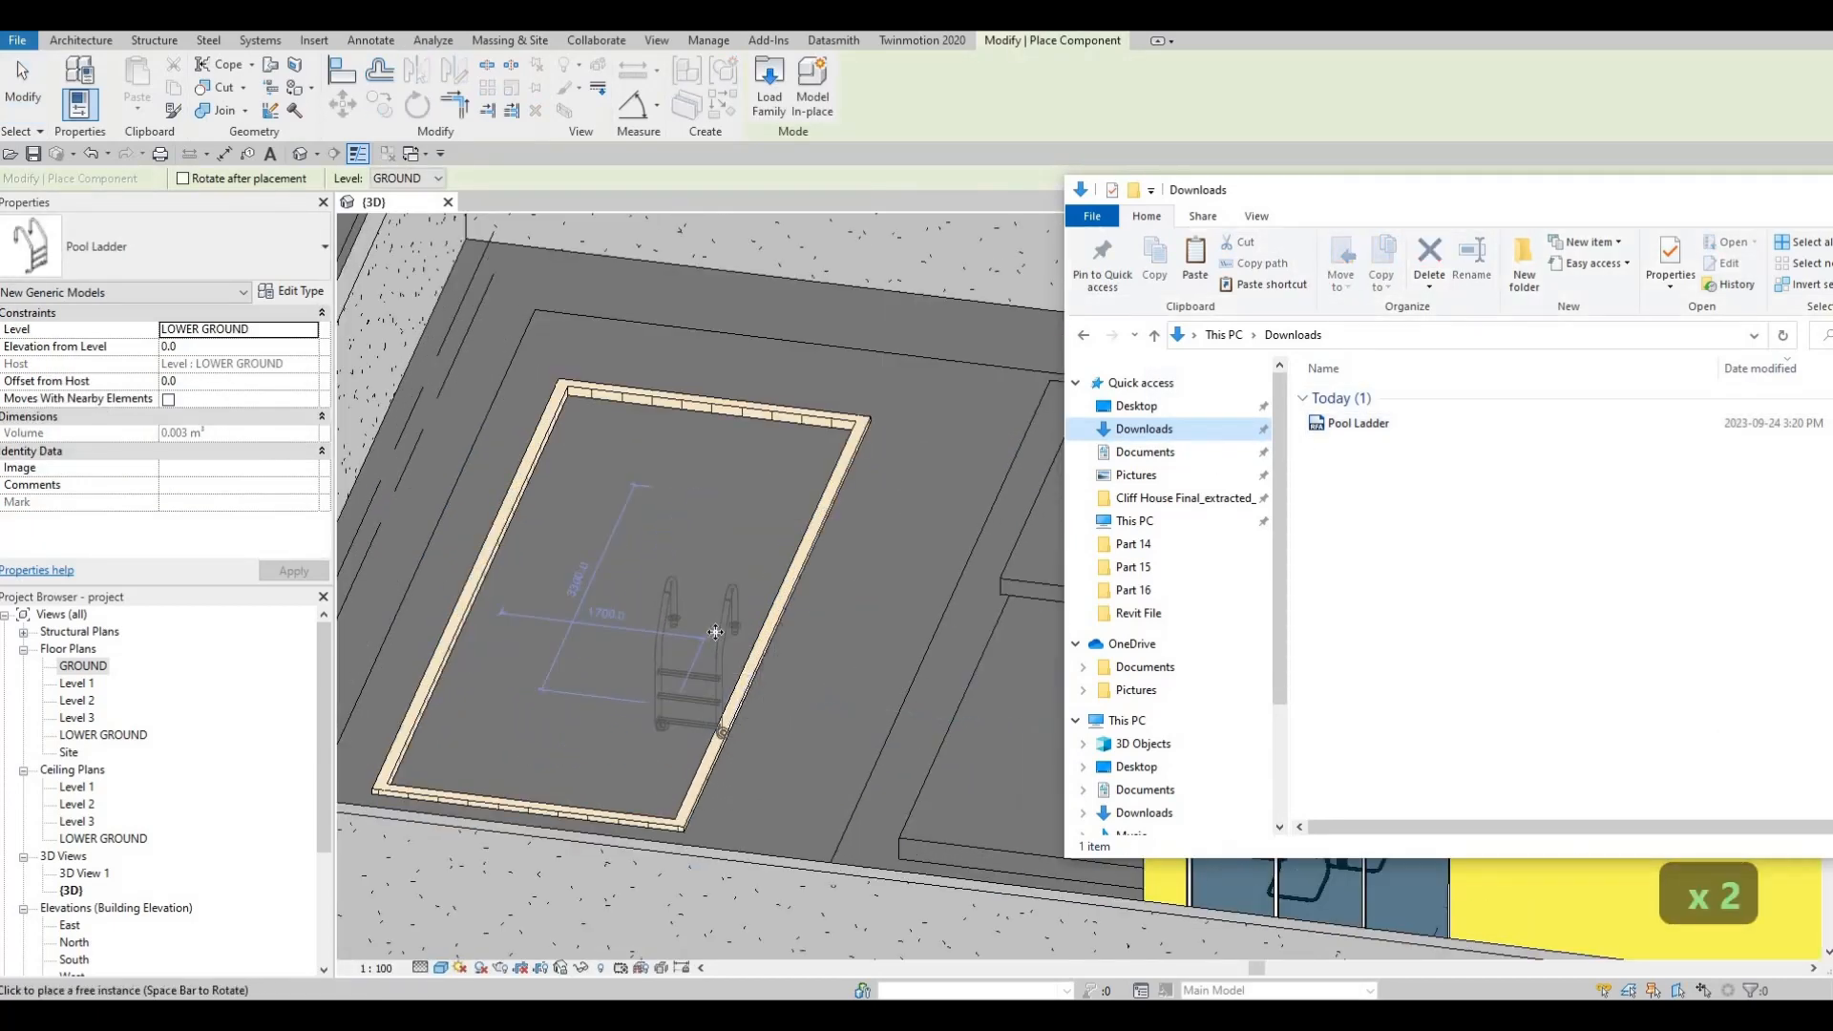
pyautogui.click(713, 637)
pyautogui.press('Escape')
pyautogui.press('Escape')
pyautogui.press('Escape')
# Step: Rotate the ladder a quarter turn, move it against the pool's right edge, and open the GROUND plan
pyautogui.scroll(2, 730, 611)
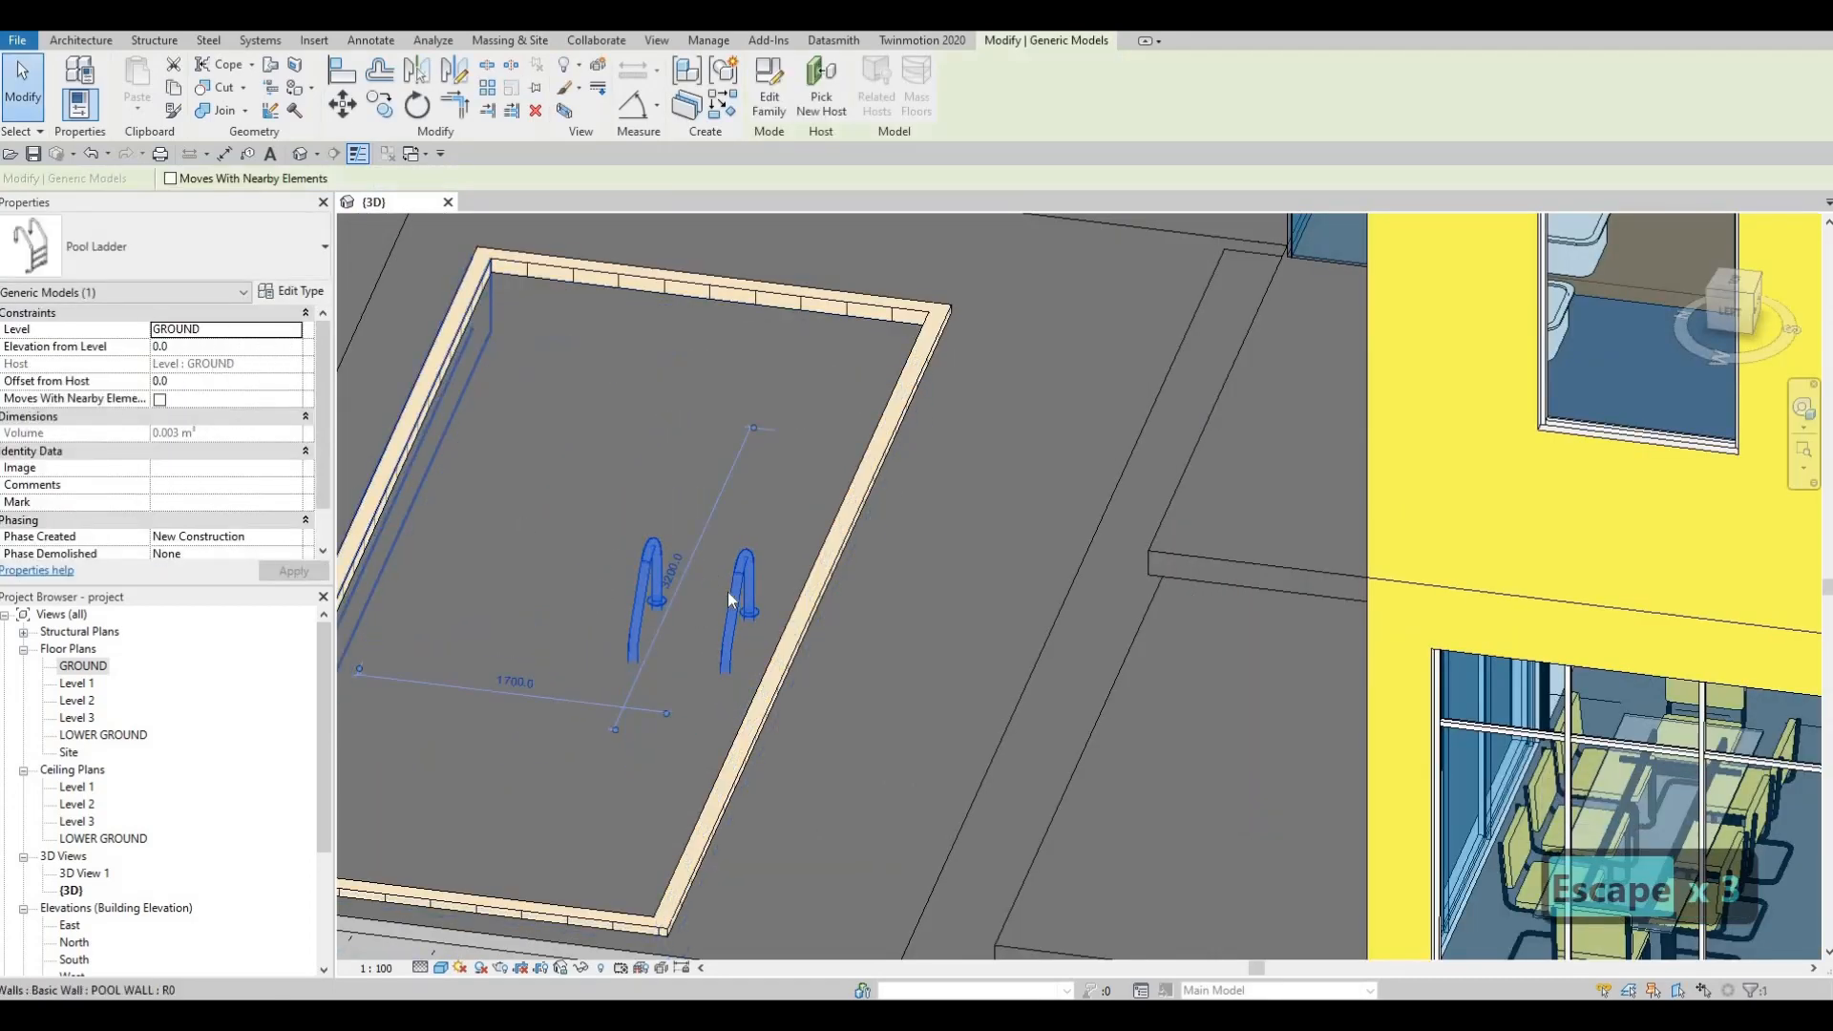
pyautogui.press('space')
pyautogui.press('space')
pyautogui.press('space')
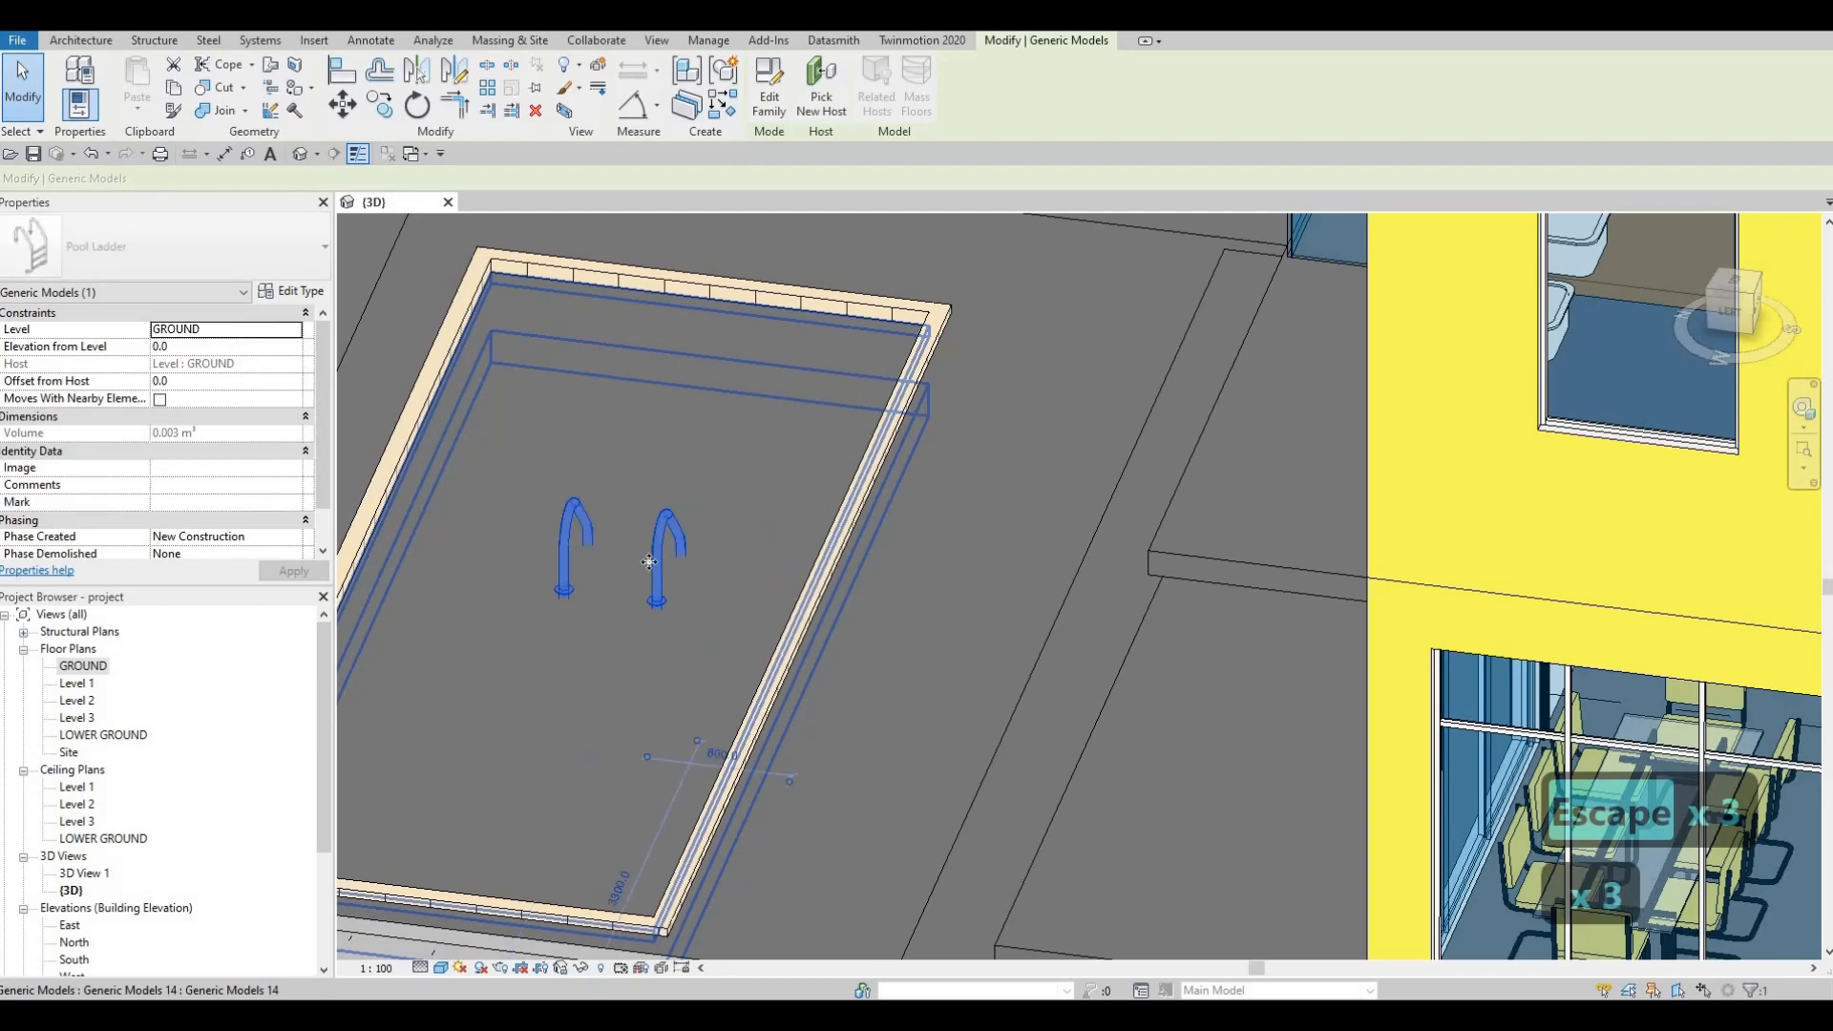
pyautogui.moveTo(697, 627); pyautogui.dragTo(773, 742)
pyautogui.doubleClick(83, 665)
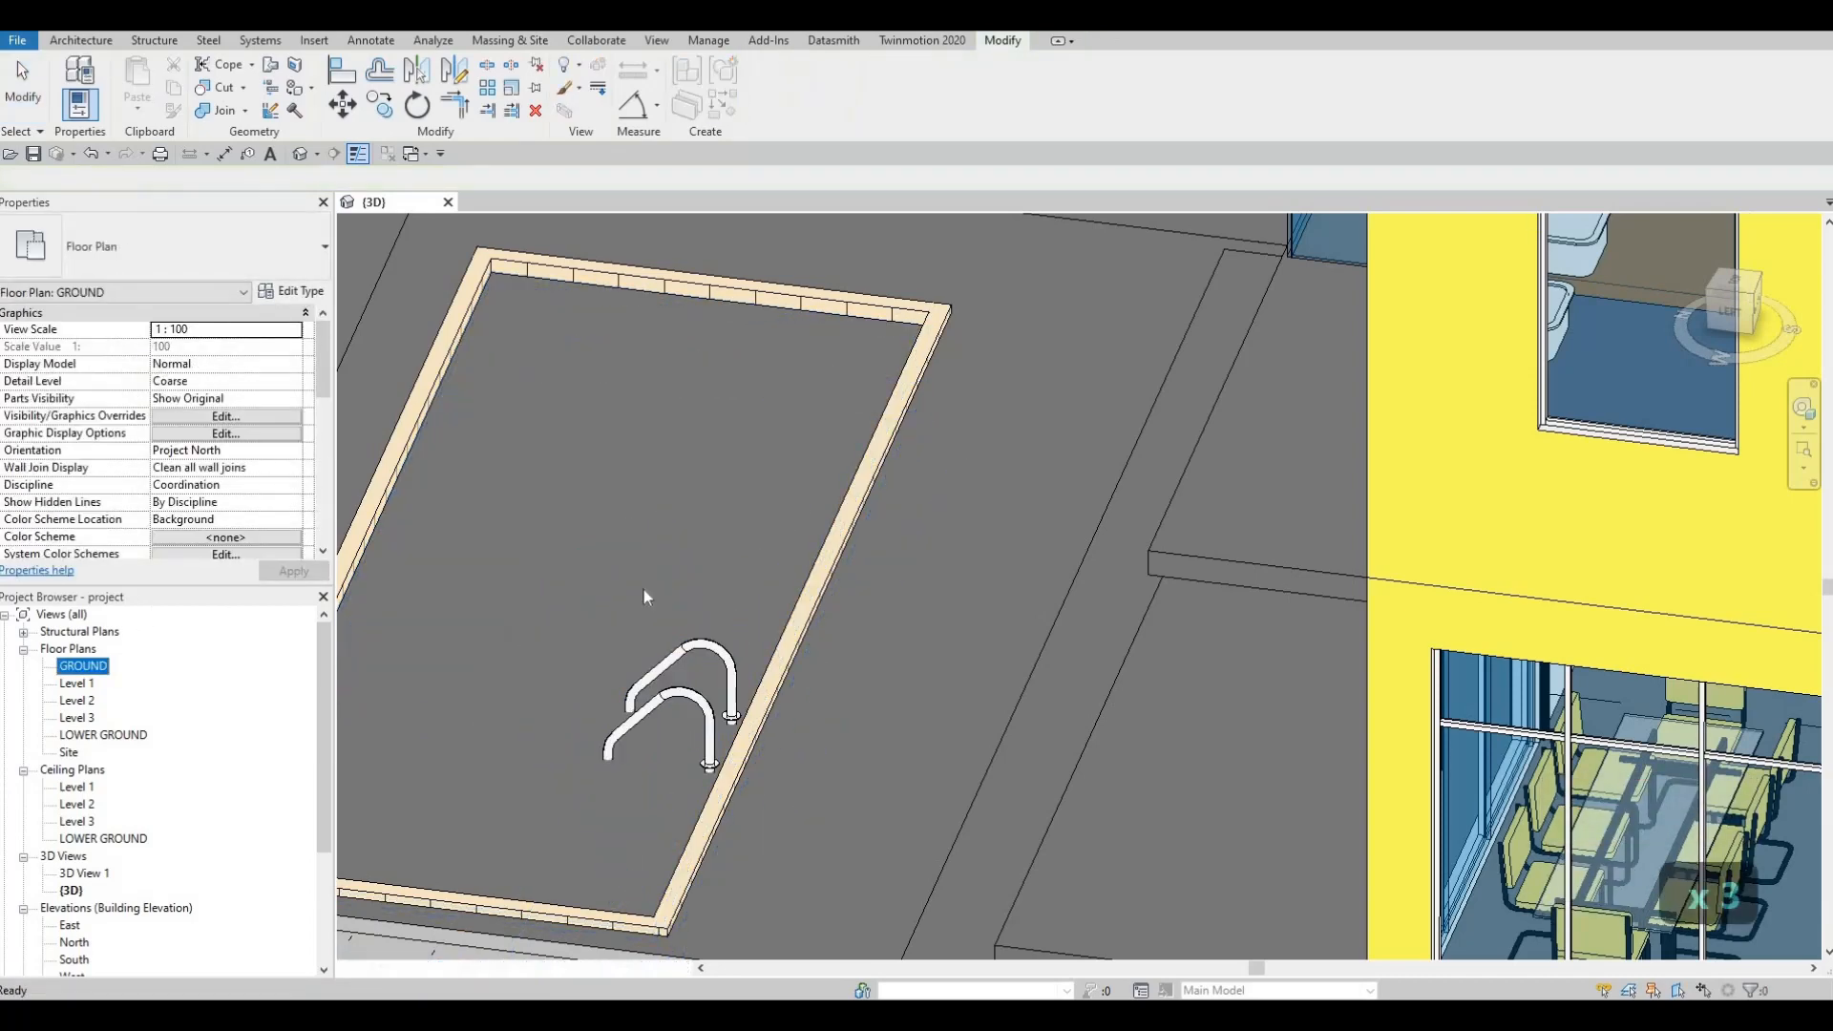
# Step: In the GROUND floor plan, move the ladder onto the pool's edge and nudge it down and right
pyautogui.scroll(3, 1050, 477)
pyautogui.scroll(5, 1048, 490)
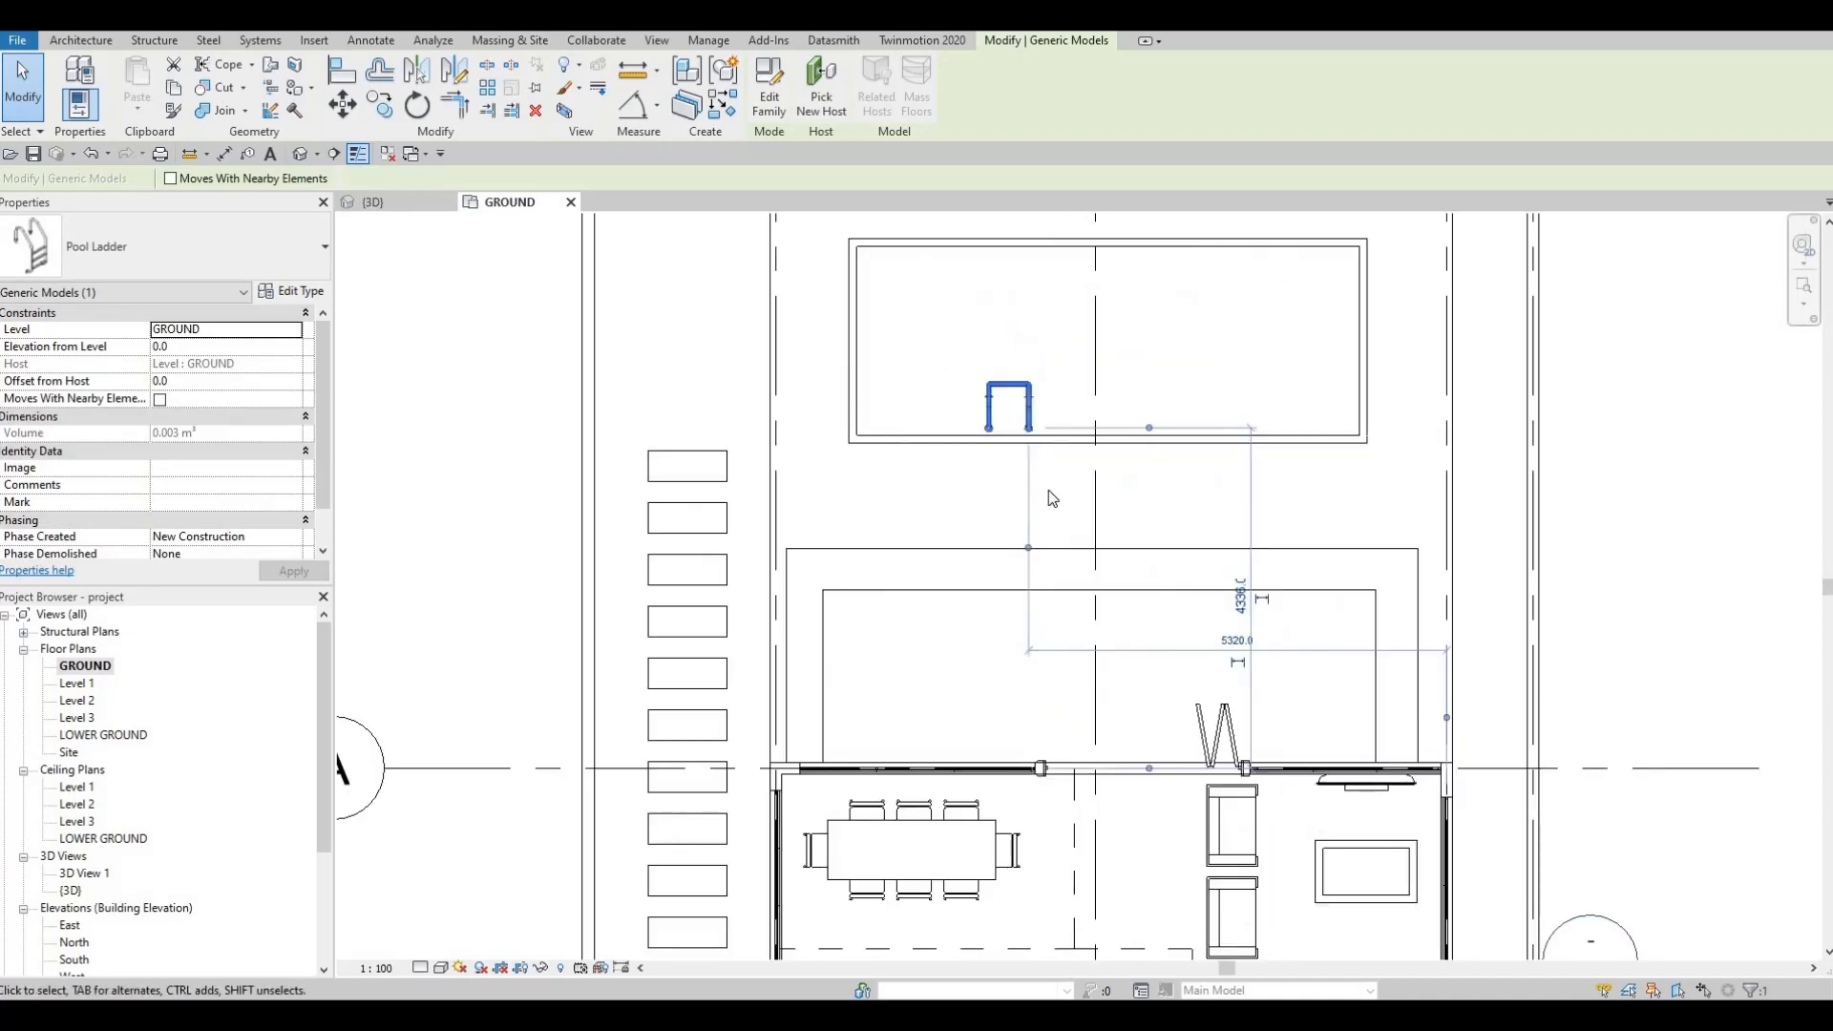
pyautogui.moveTo(943, 542); pyautogui.dragTo(896, 626)
pyautogui.scroll(4, 711, 630)
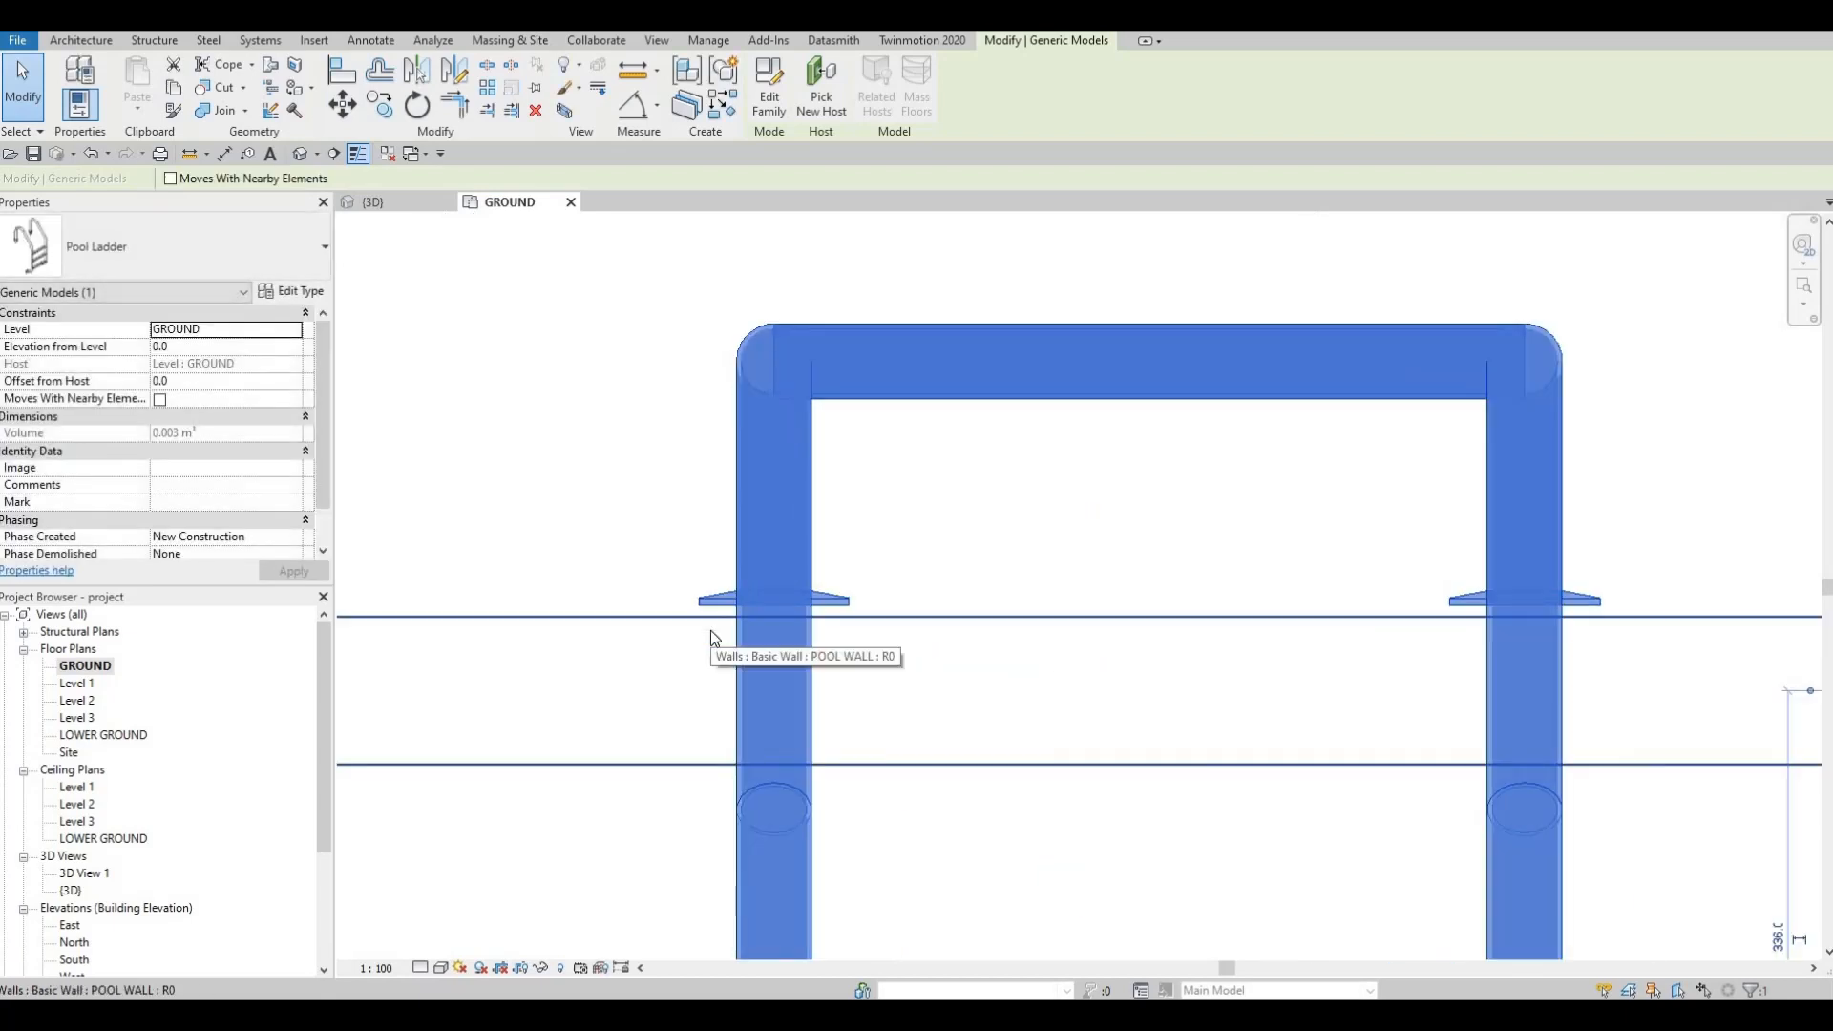
pyautogui.press('Down')
pyautogui.press('Down')
pyautogui.press('Down')
pyautogui.press('Right')
pyautogui.press('Right')
pyautogui.press('Right')
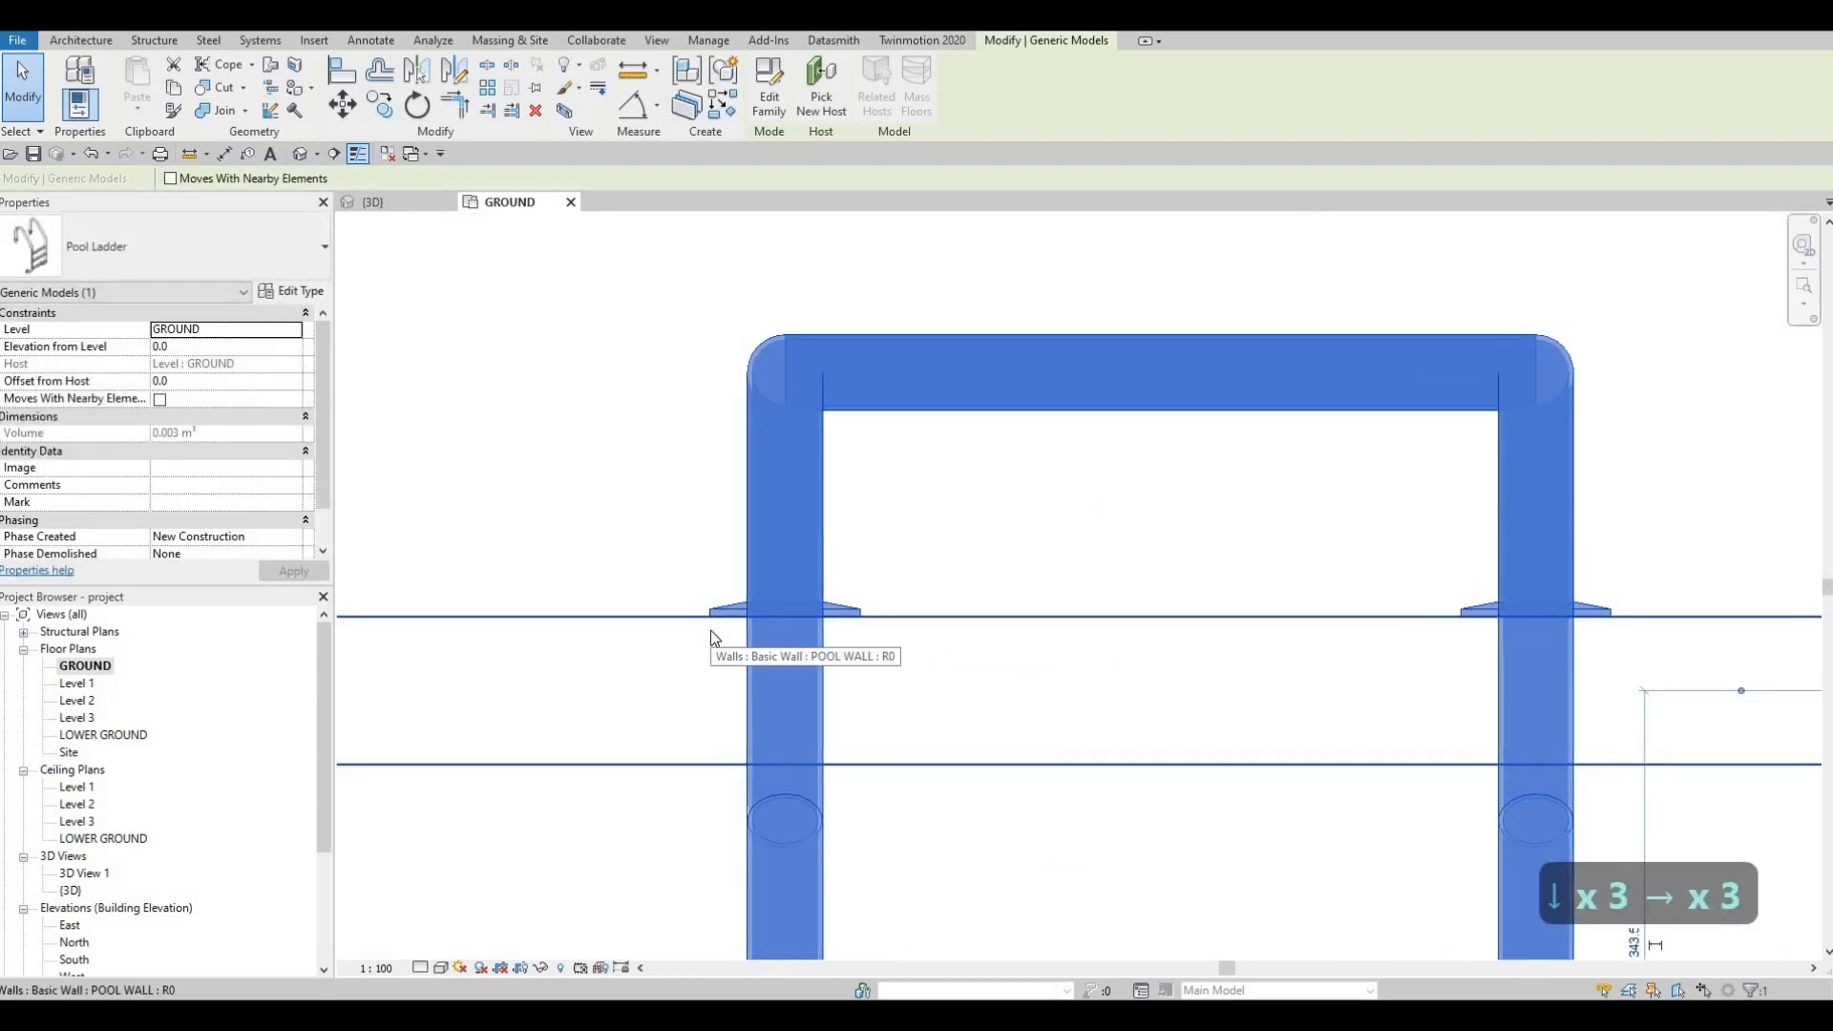
pyautogui.press('Escape')
pyautogui.press('Escape')
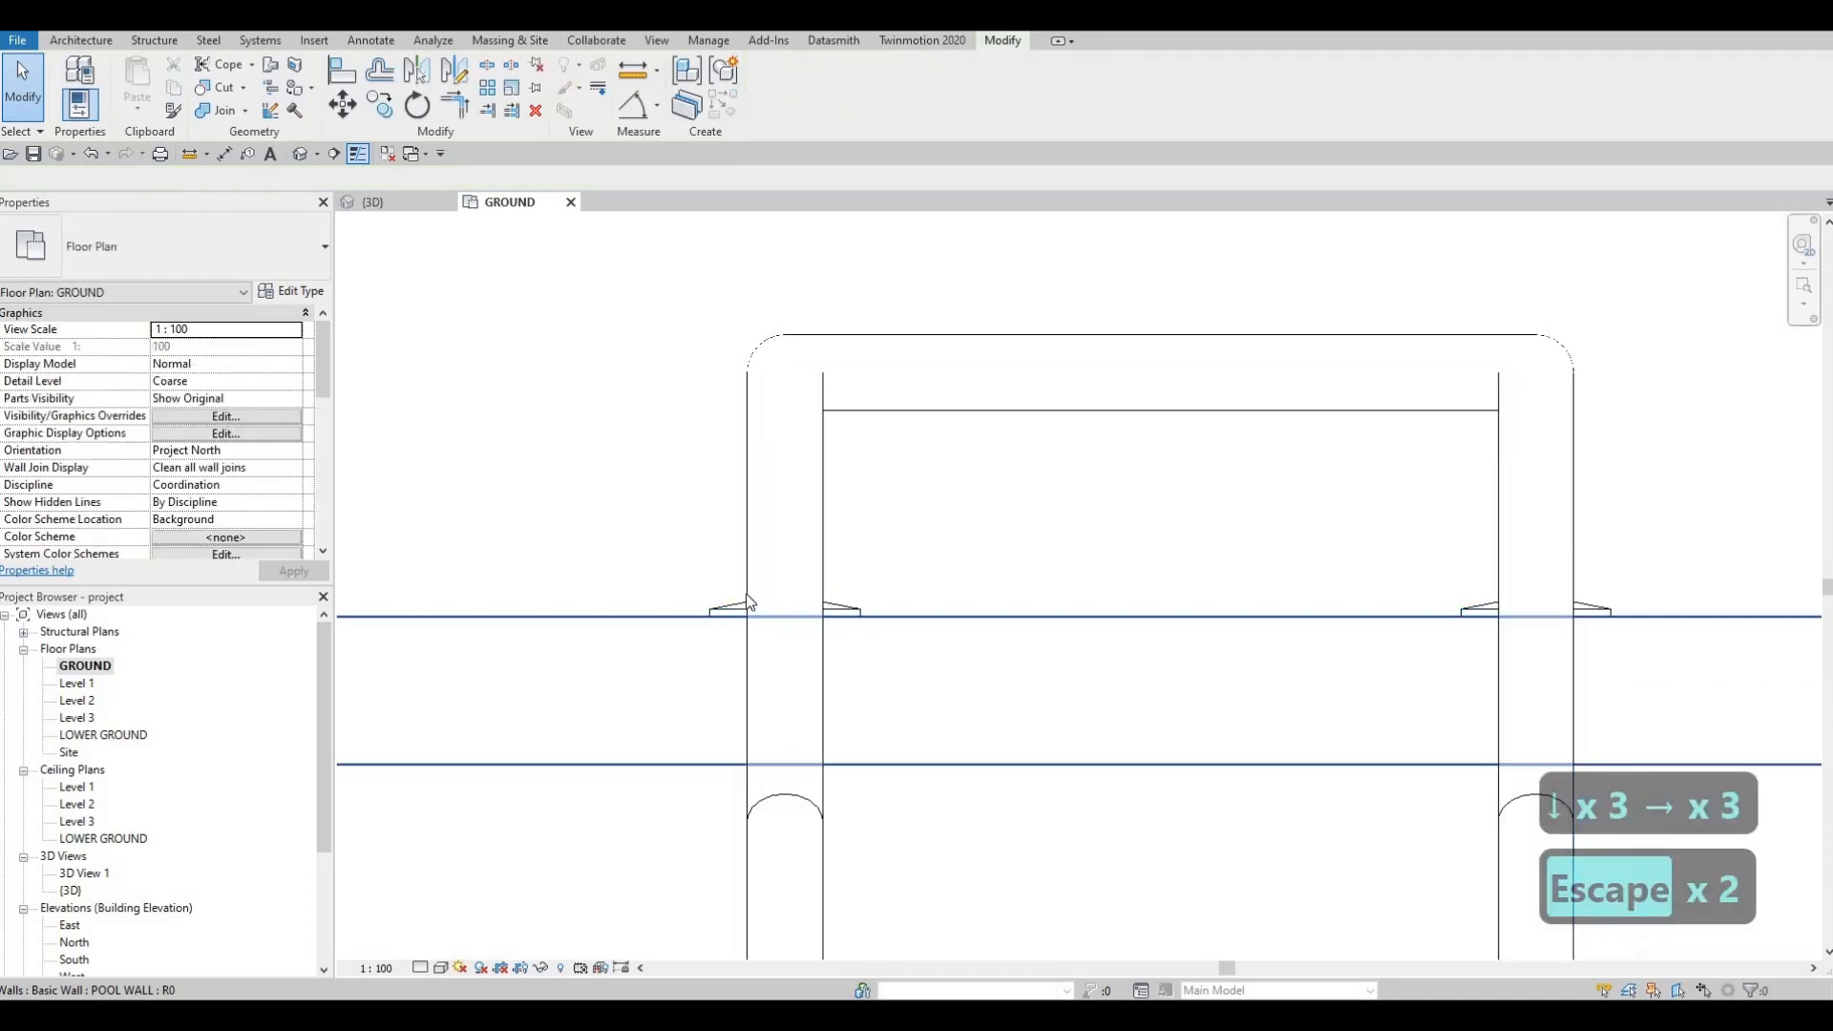
pyautogui.scroll(-5, 710, 630)
pyautogui.press('Escape')
# Step: Orbit the 3D view around the house and pool to check the ladder from several sides
pyautogui.click(384, 207)
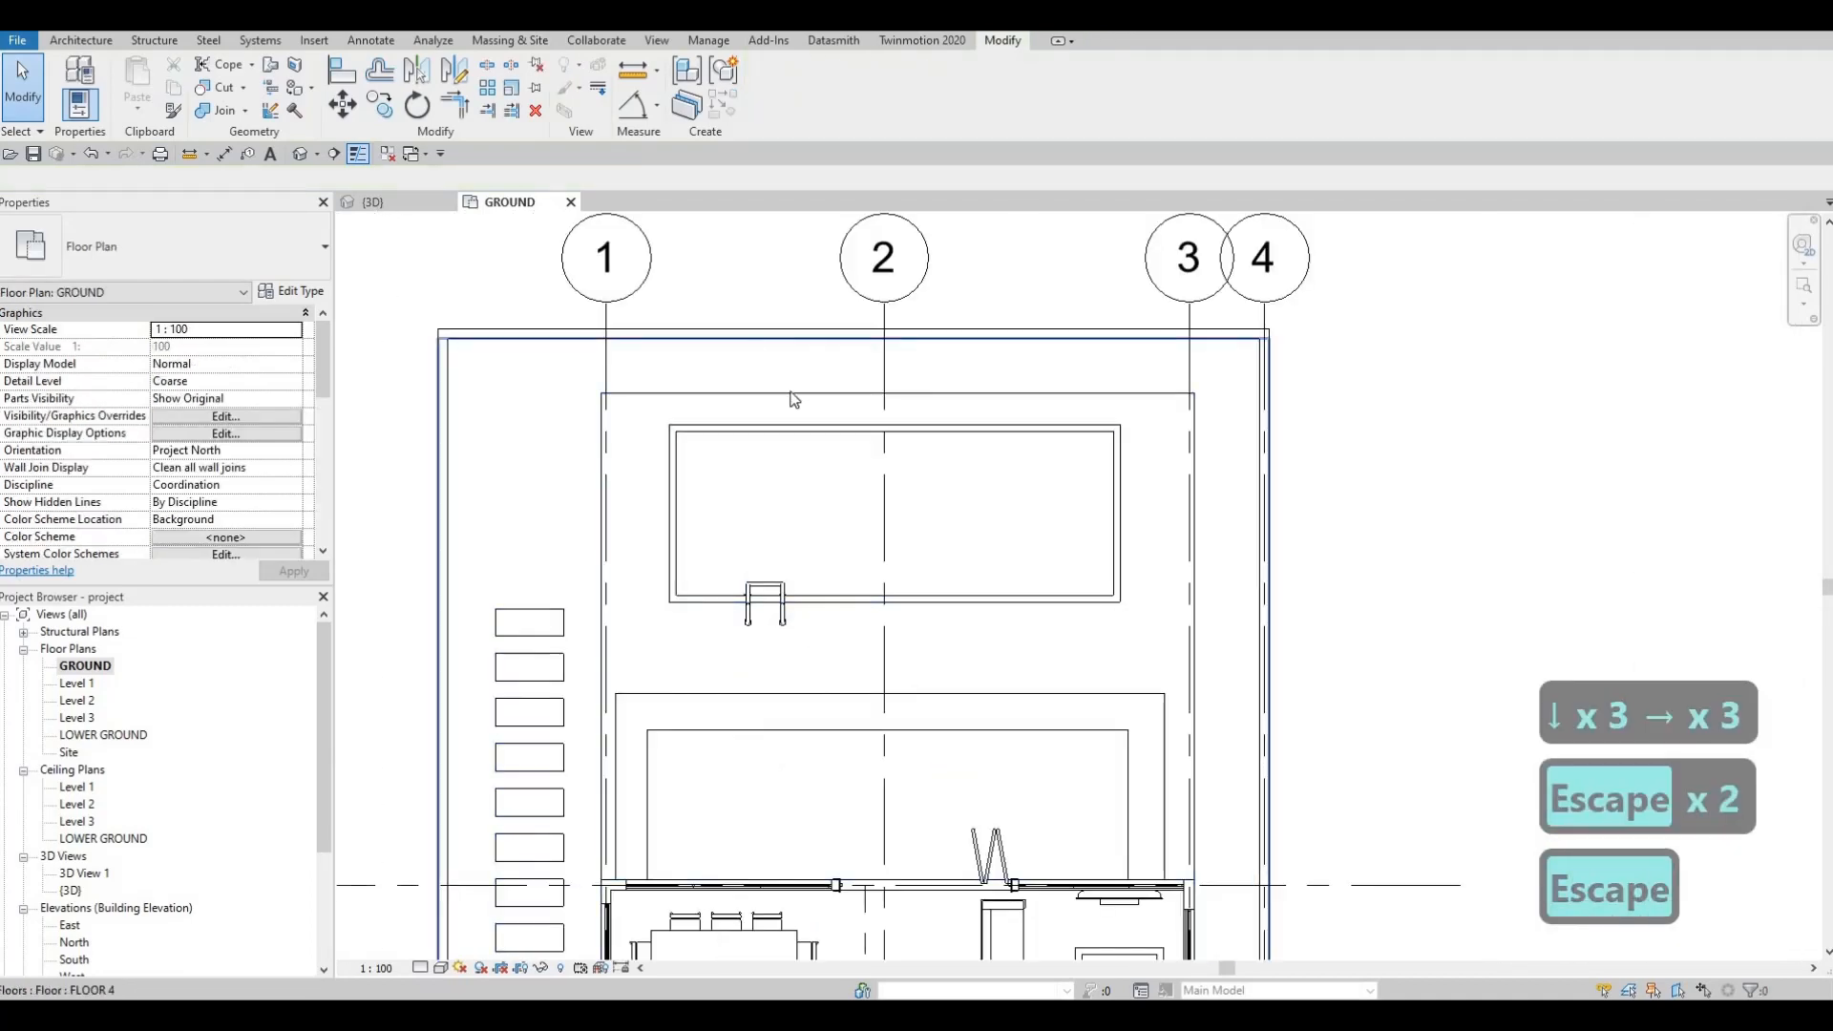
pyautogui.press('Escape')
pyautogui.scroll(-5, 775, 592)
pyautogui.keyDown('shift'); pyautogui.moveTo(761, 626); pyautogui.dragTo(1337, 544, button='middle'); pyautogui.keyUp('shift')
pyautogui.scroll(-3, 1146, 586)
pyautogui.scroll(3, 1177, 572)
pyautogui.scroll(-2, 1178, 572)
pyautogui.keyDown('shift'); pyautogui.moveTo(1178, 573); pyautogui.dragTo(953, 529, button='middle'); pyautogui.keyUp('shift')
pyautogui.scroll(3, 940, 541)
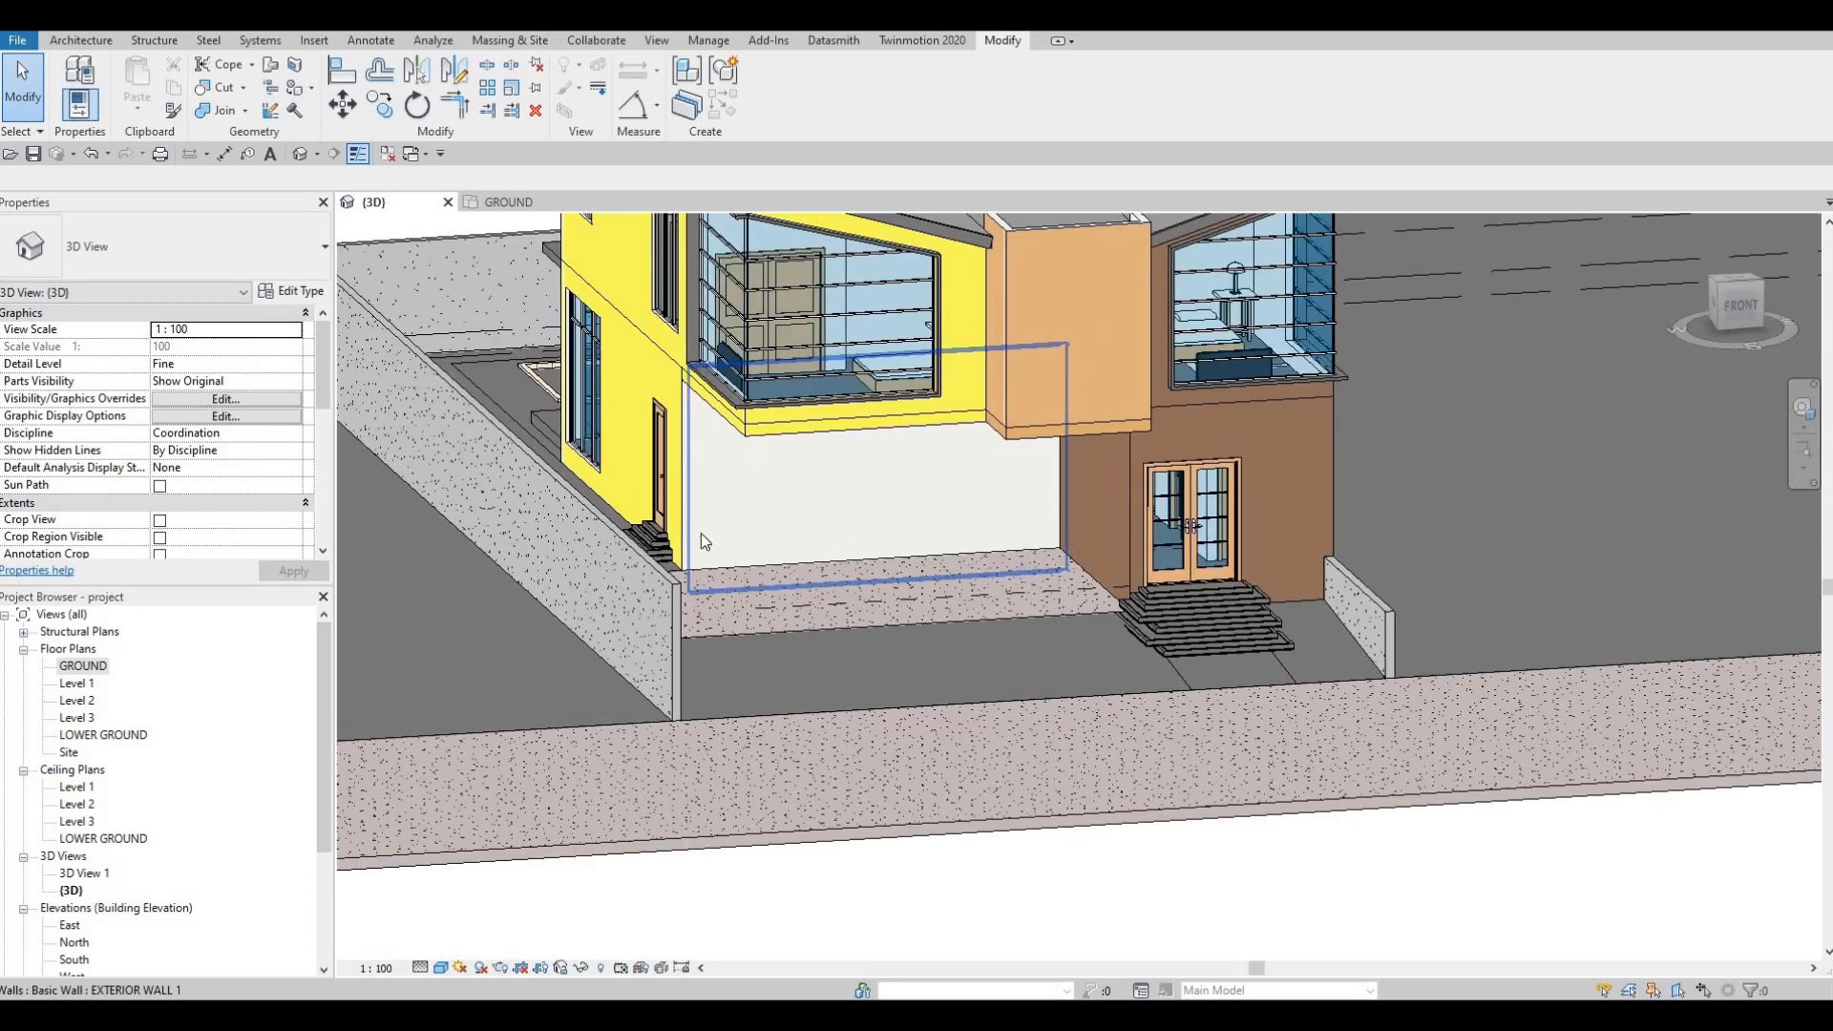
pyautogui.keyDown('shift'); pyautogui.moveTo(701, 533); pyautogui.dragTo(596, 537, button='middle'); pyautogui.keyUp('shift')
pyautogui.scroll(1, 634, 544)
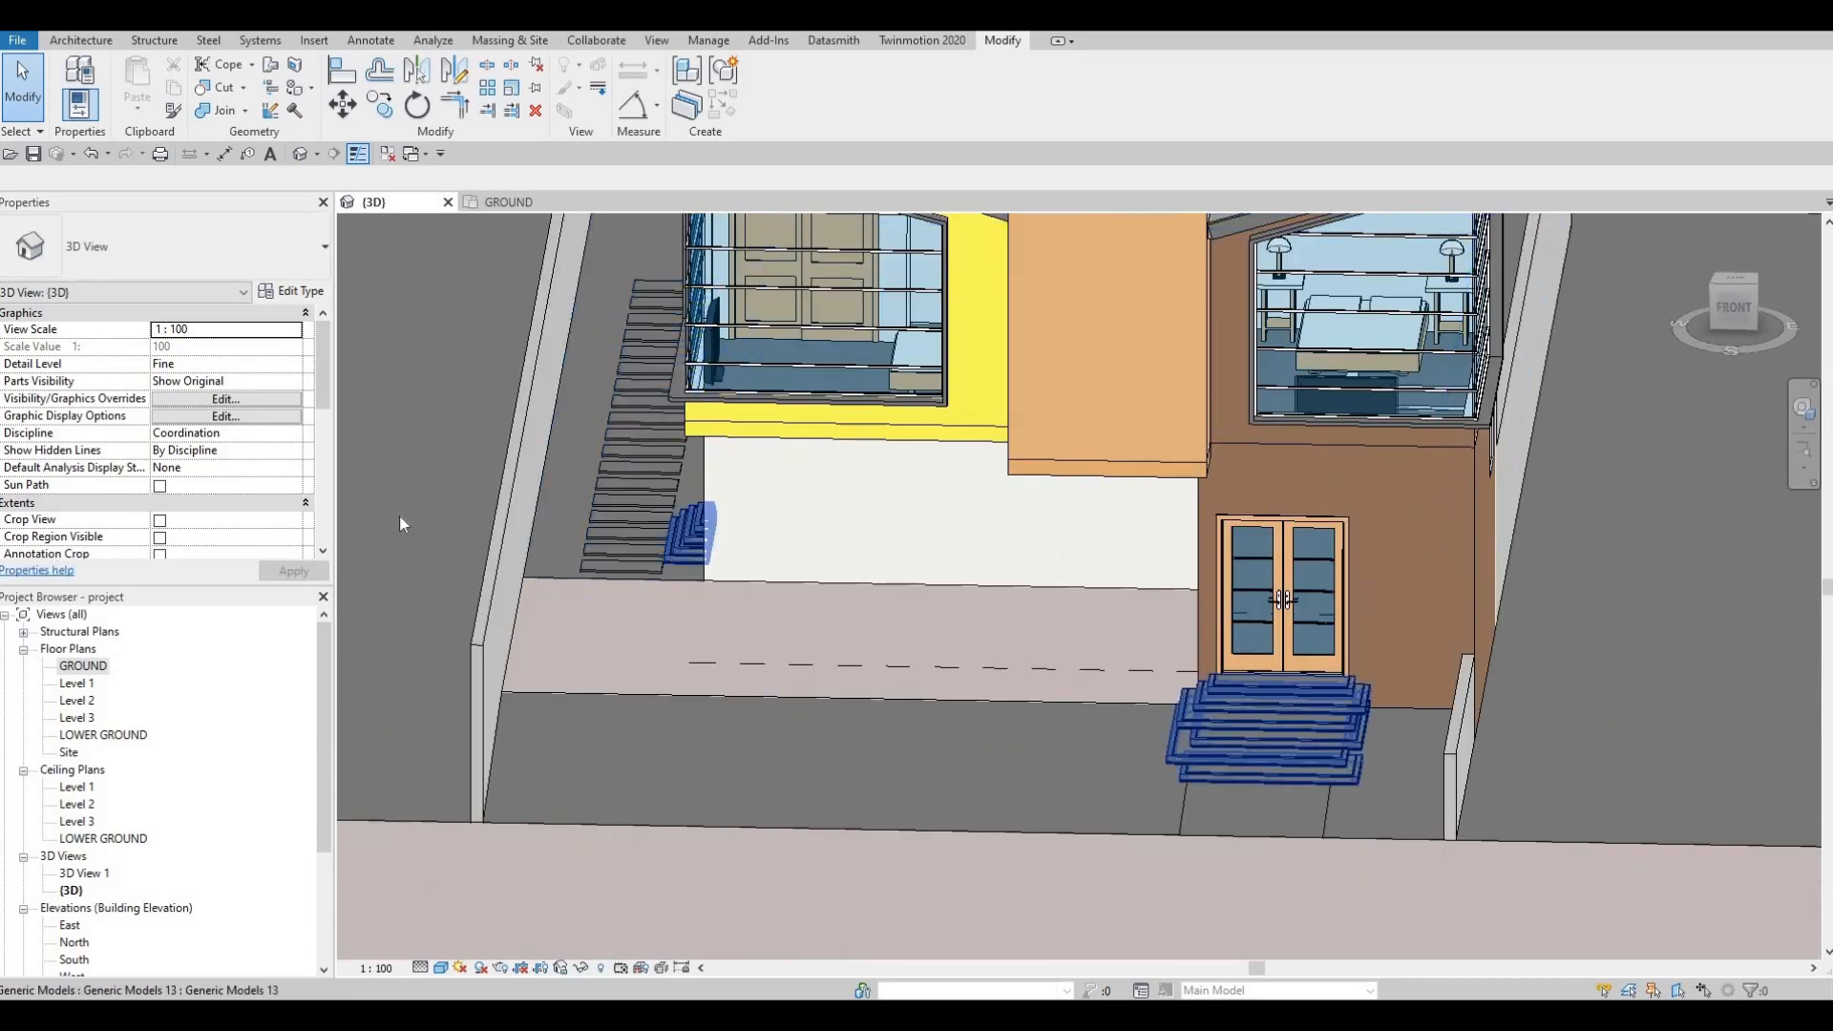
# Step: Reopen the GROUND floor plan, then switch to the South elevation
pyautogui.doubleClick(82, 668)
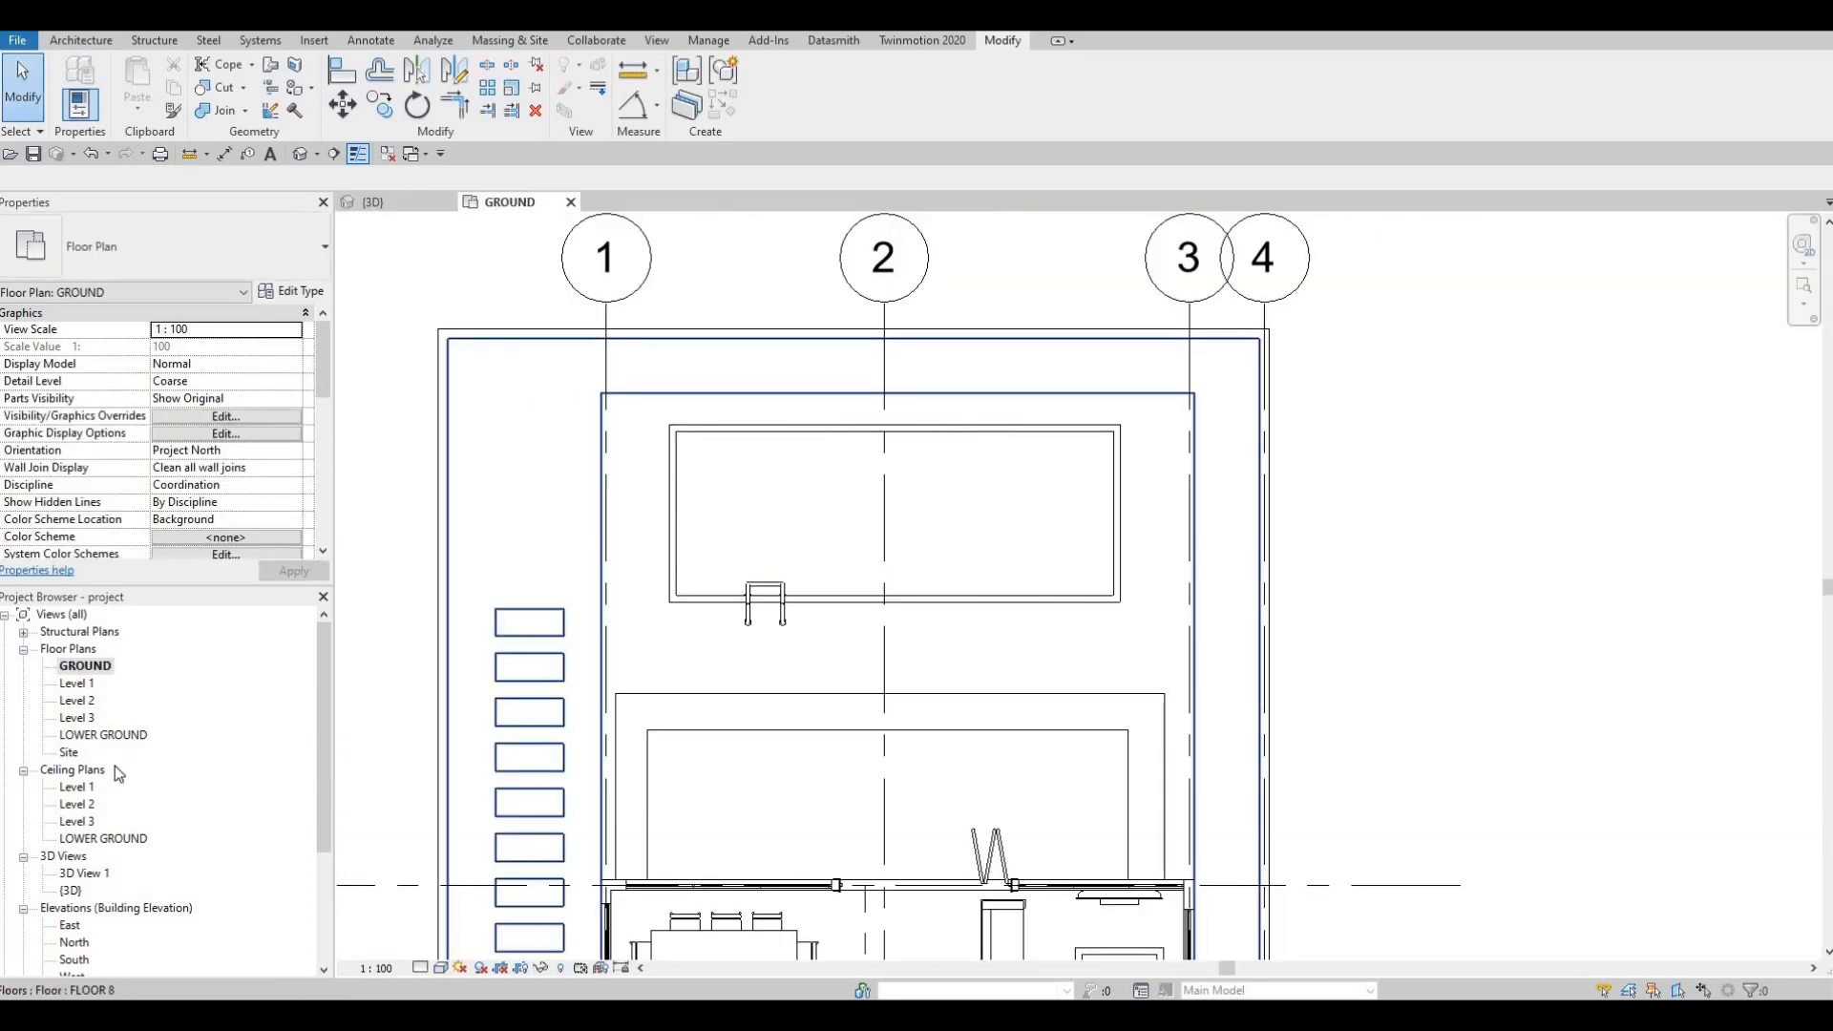
pyautogui.scroll(-2, 74, 897)
pyautogui.doubleClick(74, 890)
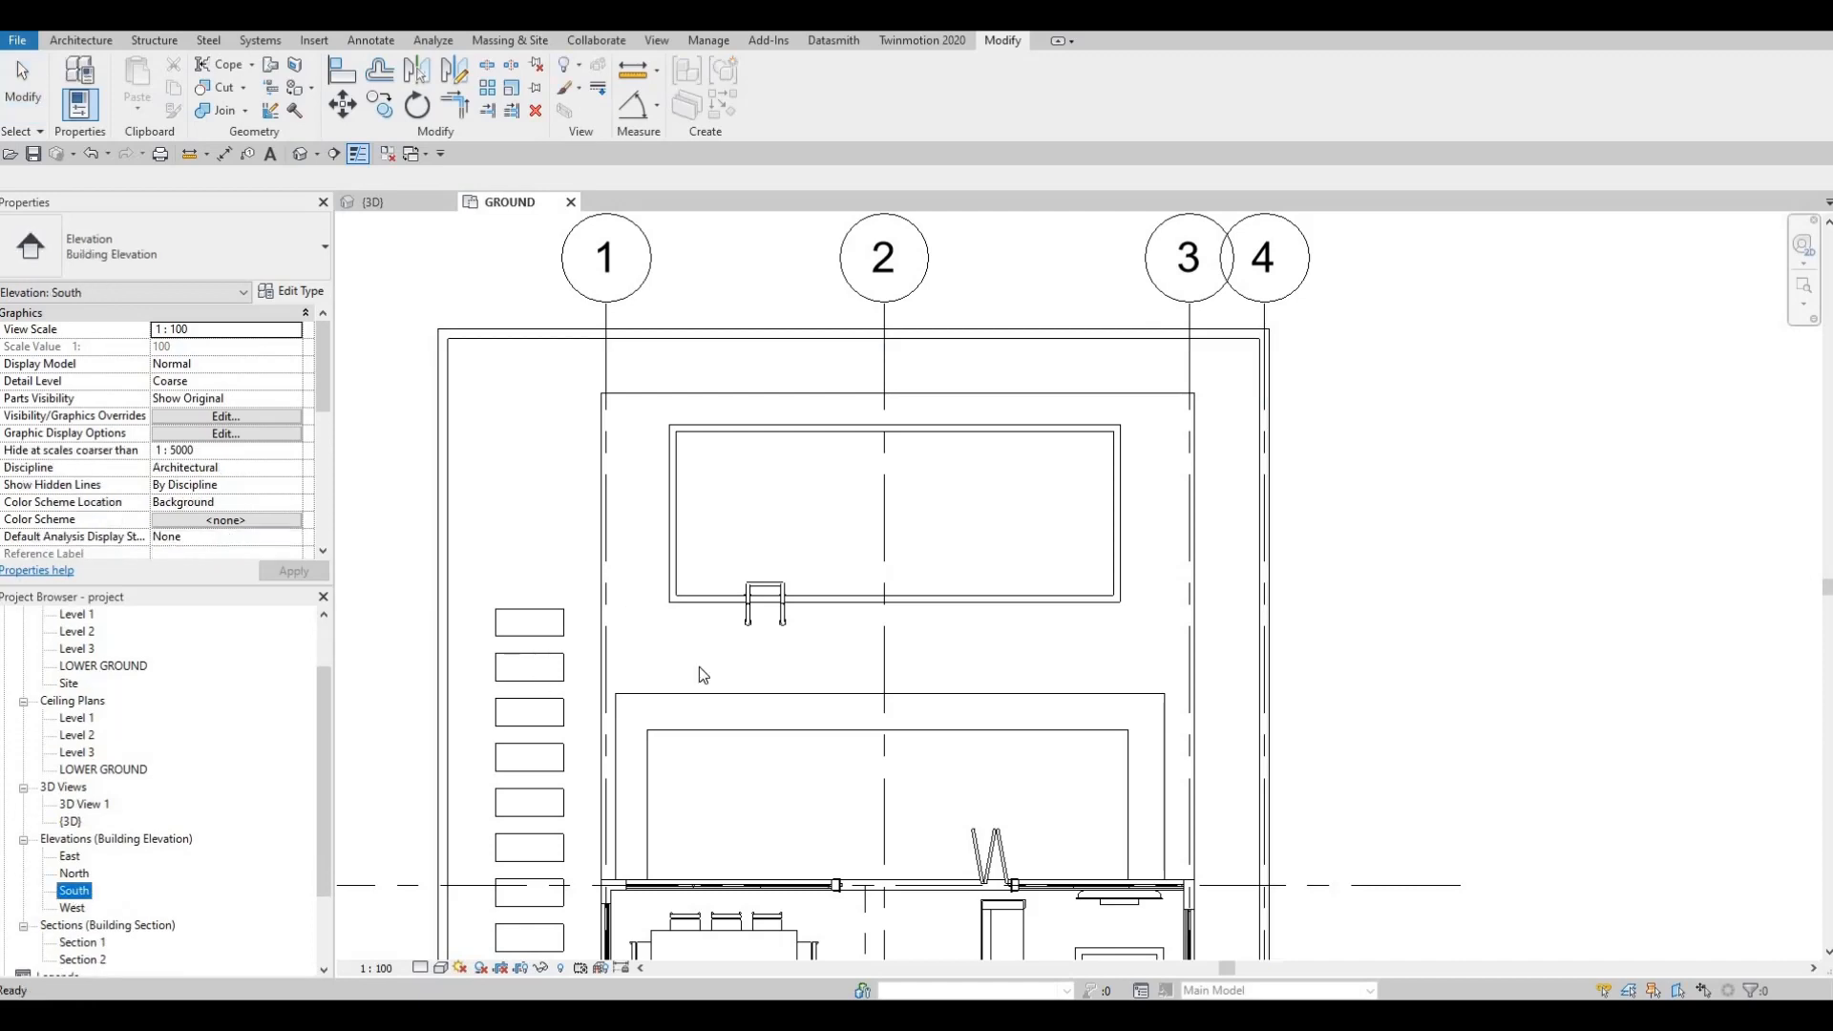
# Step: Start a Model In-Place Generic Models family named Generic Models 16 and begin an Extrusion
pyautogui.scroll(8, 867, 597)
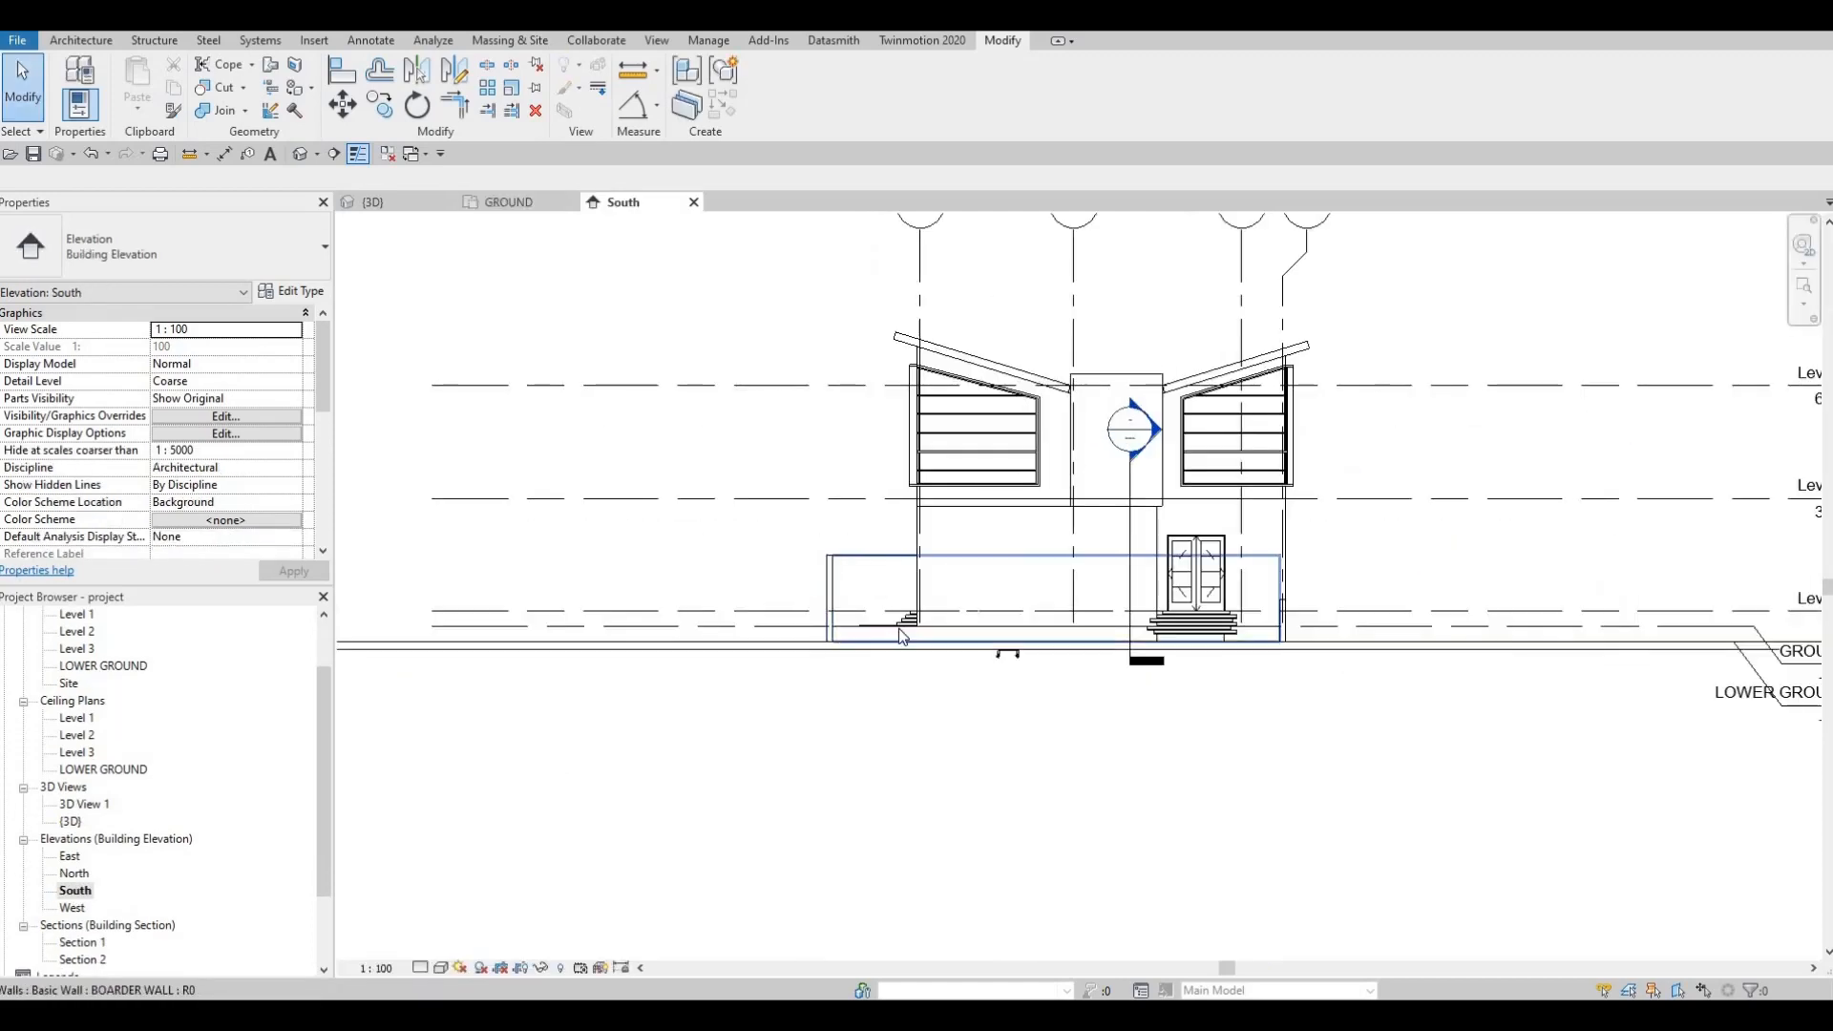
pyautogui.moveTo(954, 554); pyautogui.dragTo(954, 620, button='middle')
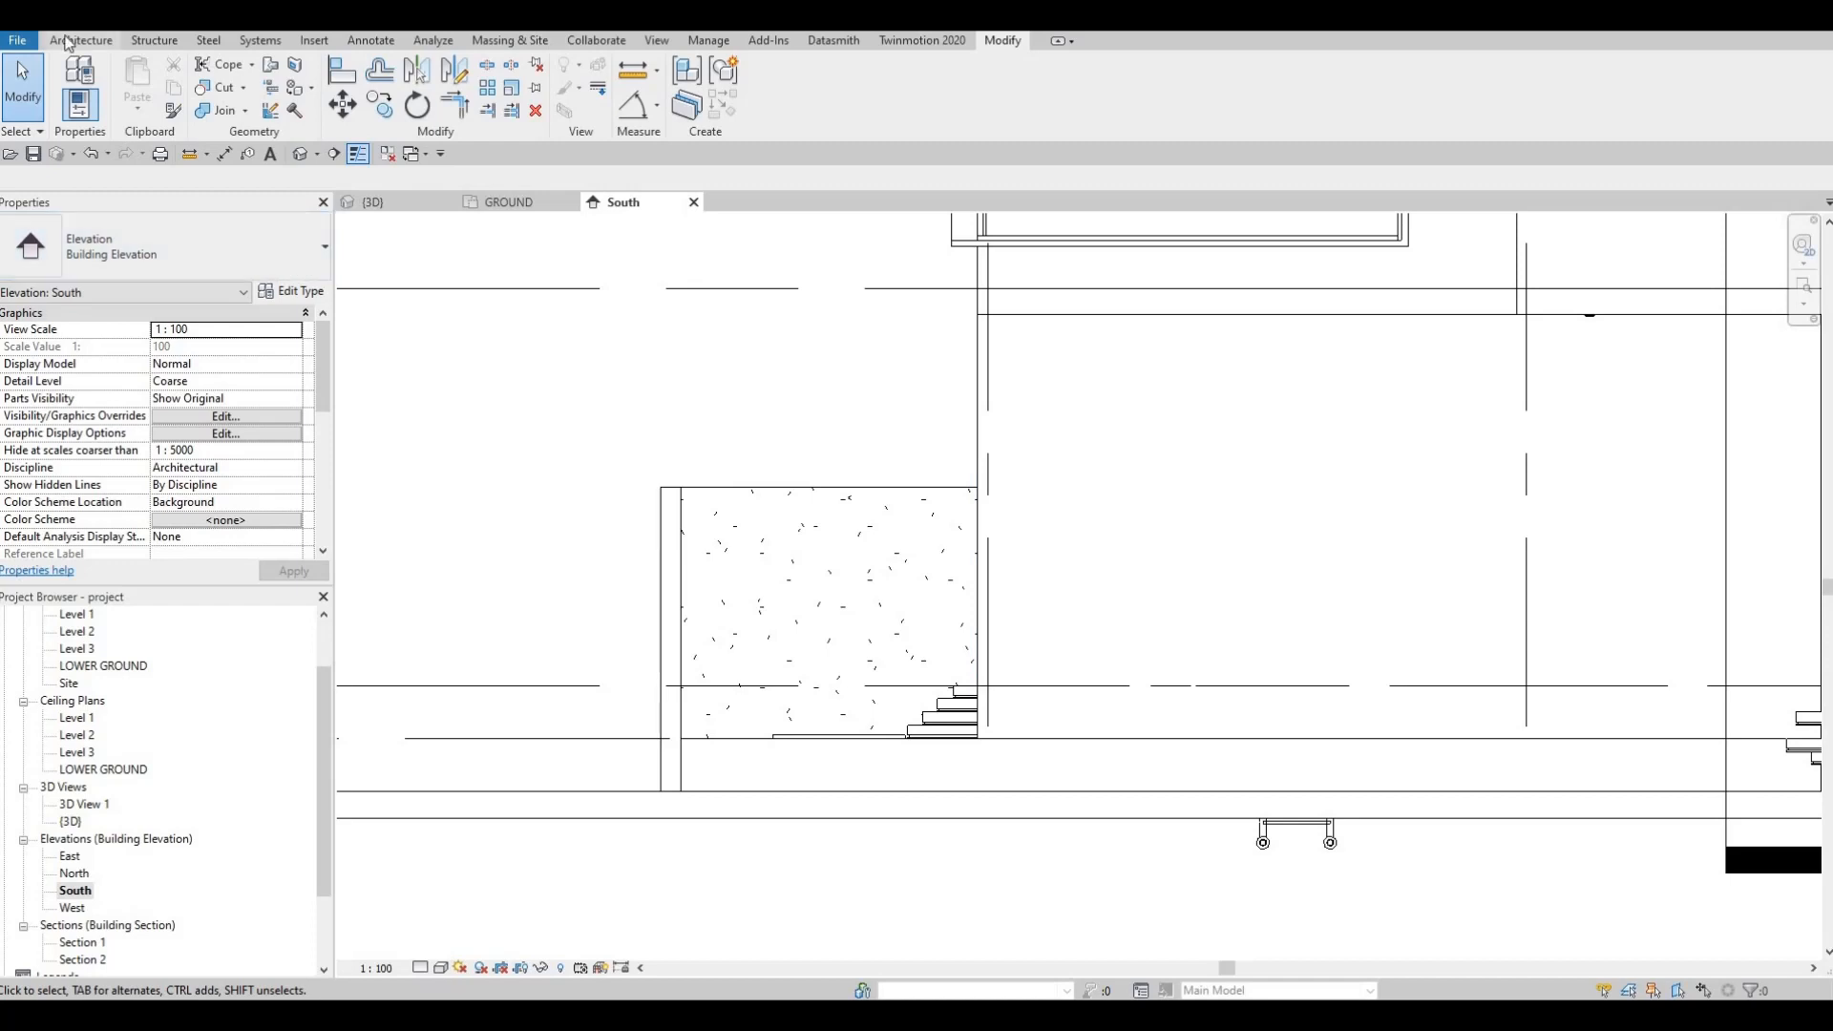
pyautogui.click(67, 42)
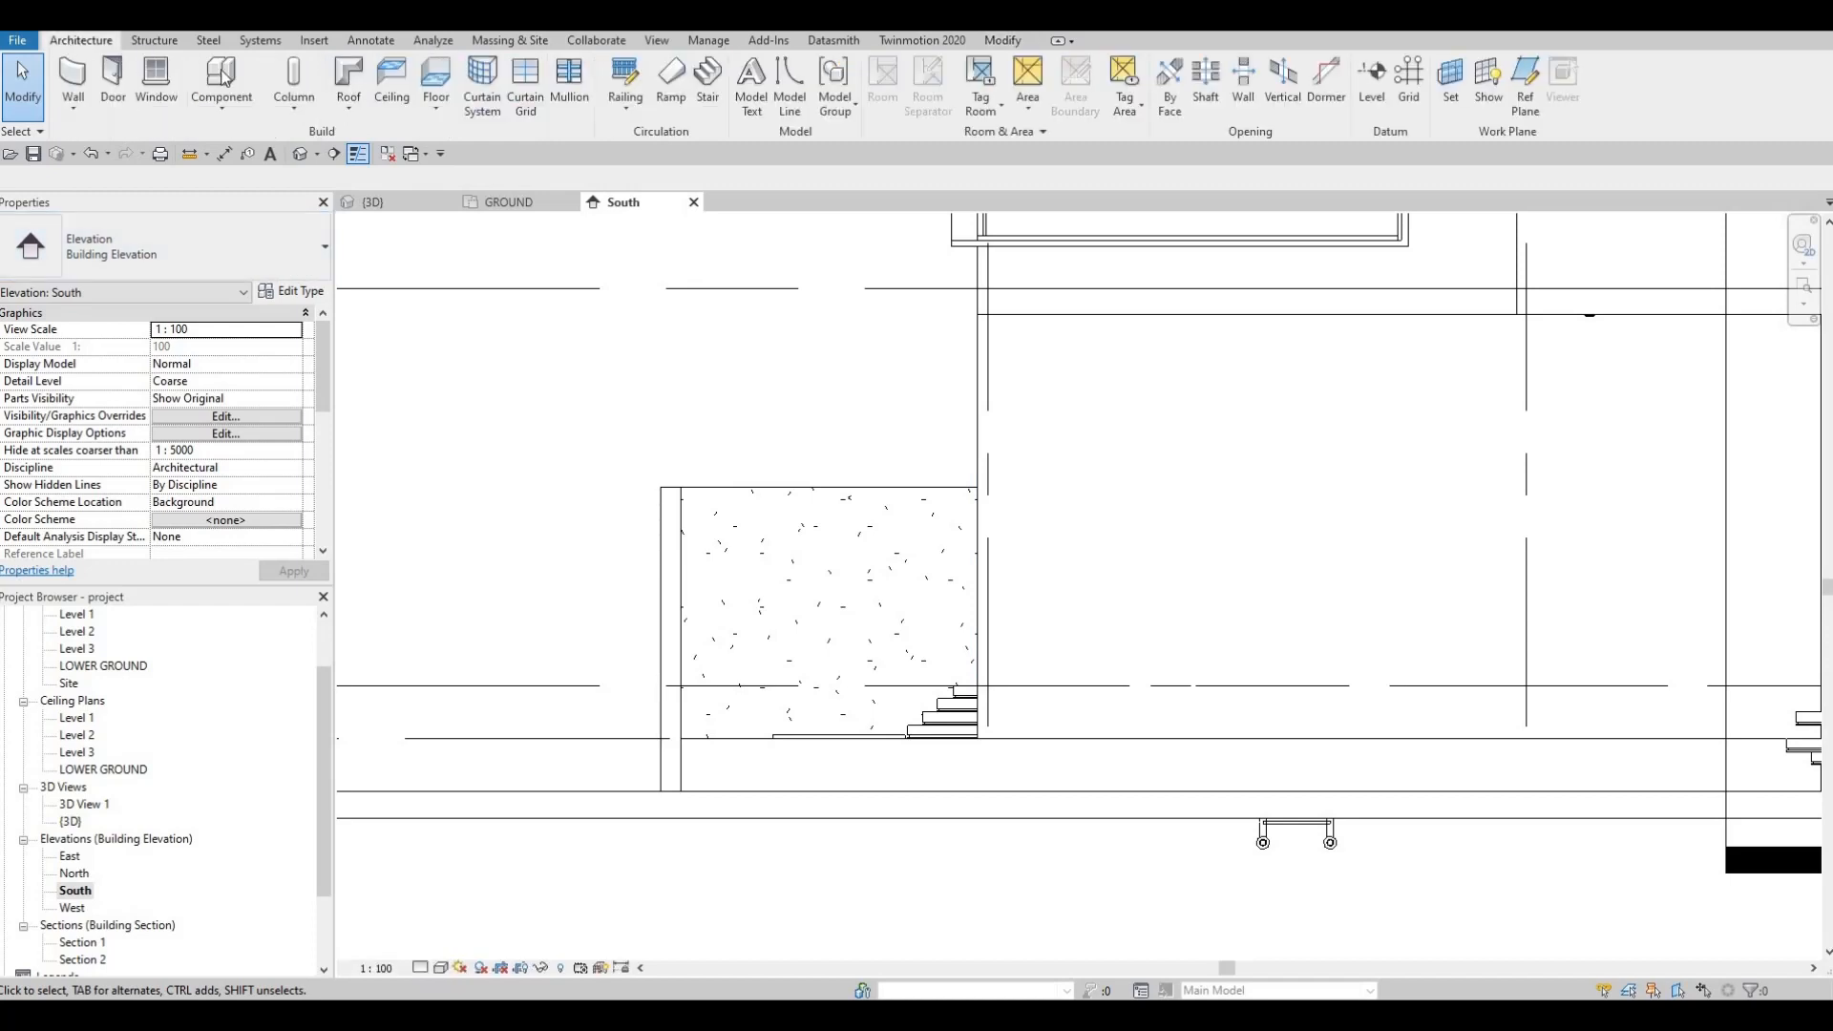
pyautogui.click(216, 111)
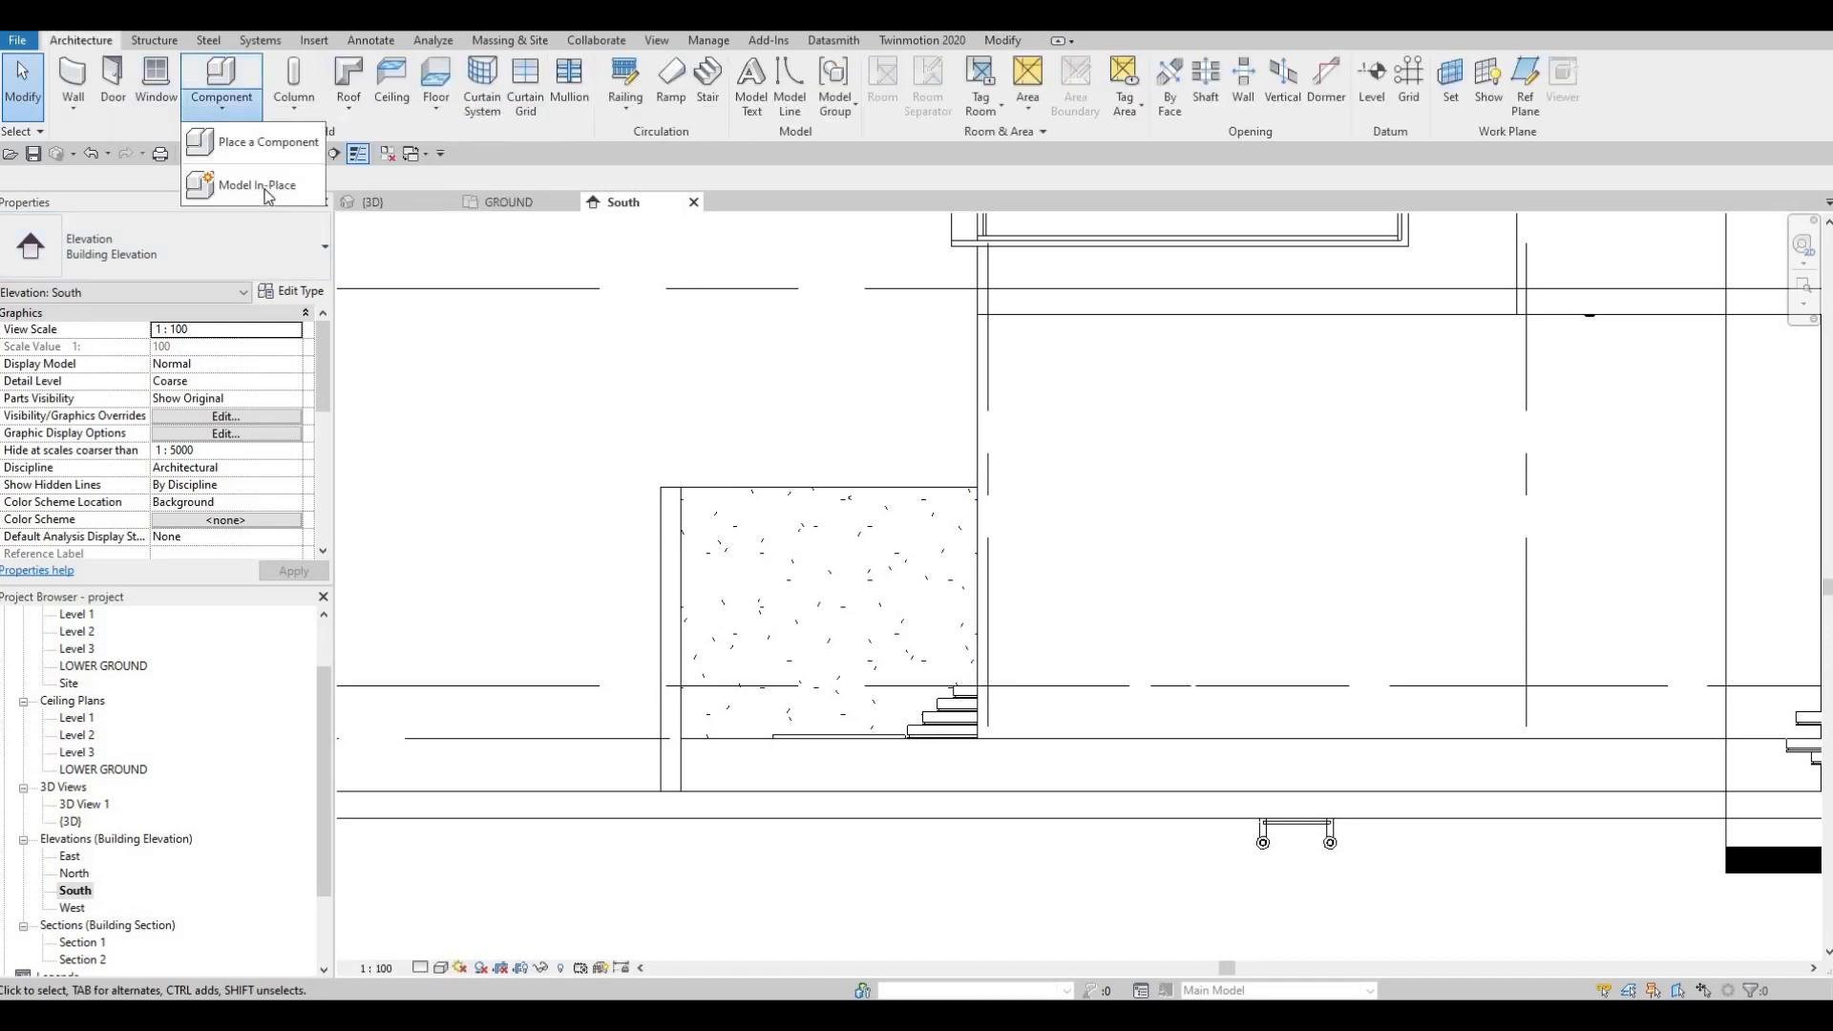
pyautogui.click(245, 135)
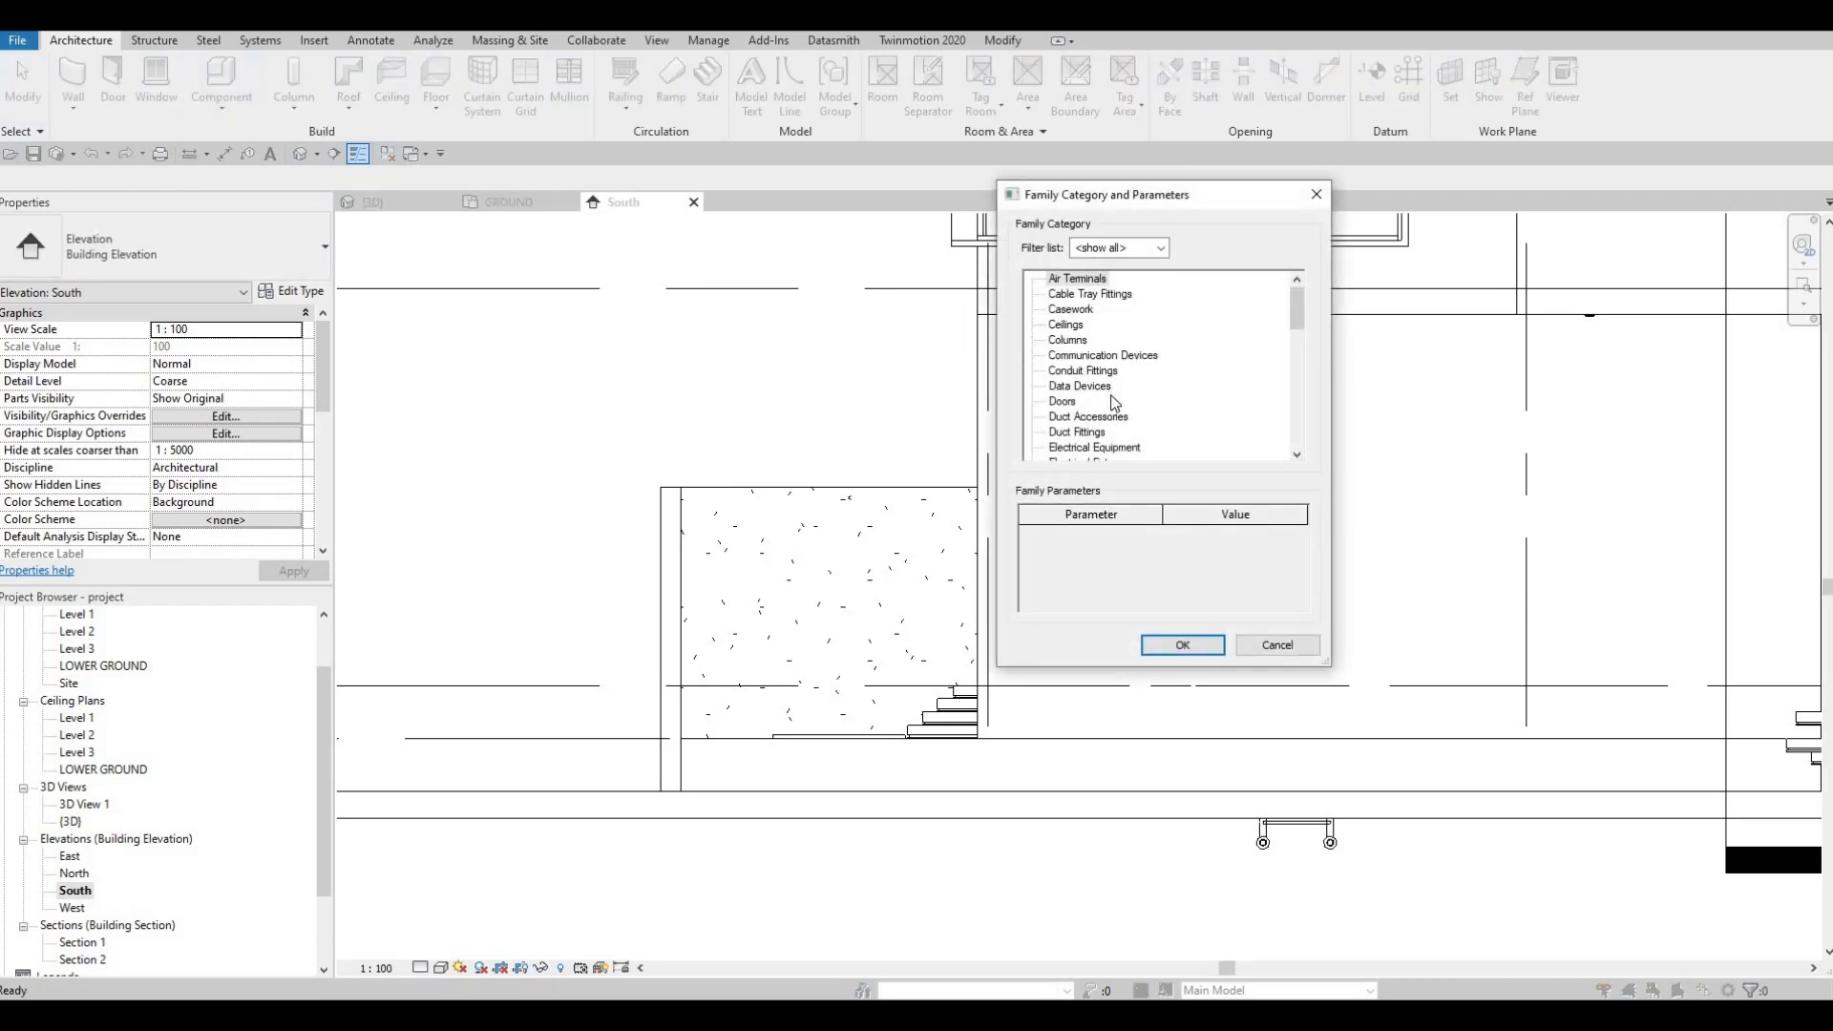
pyautogui.scroll(-3, 1112, 410)
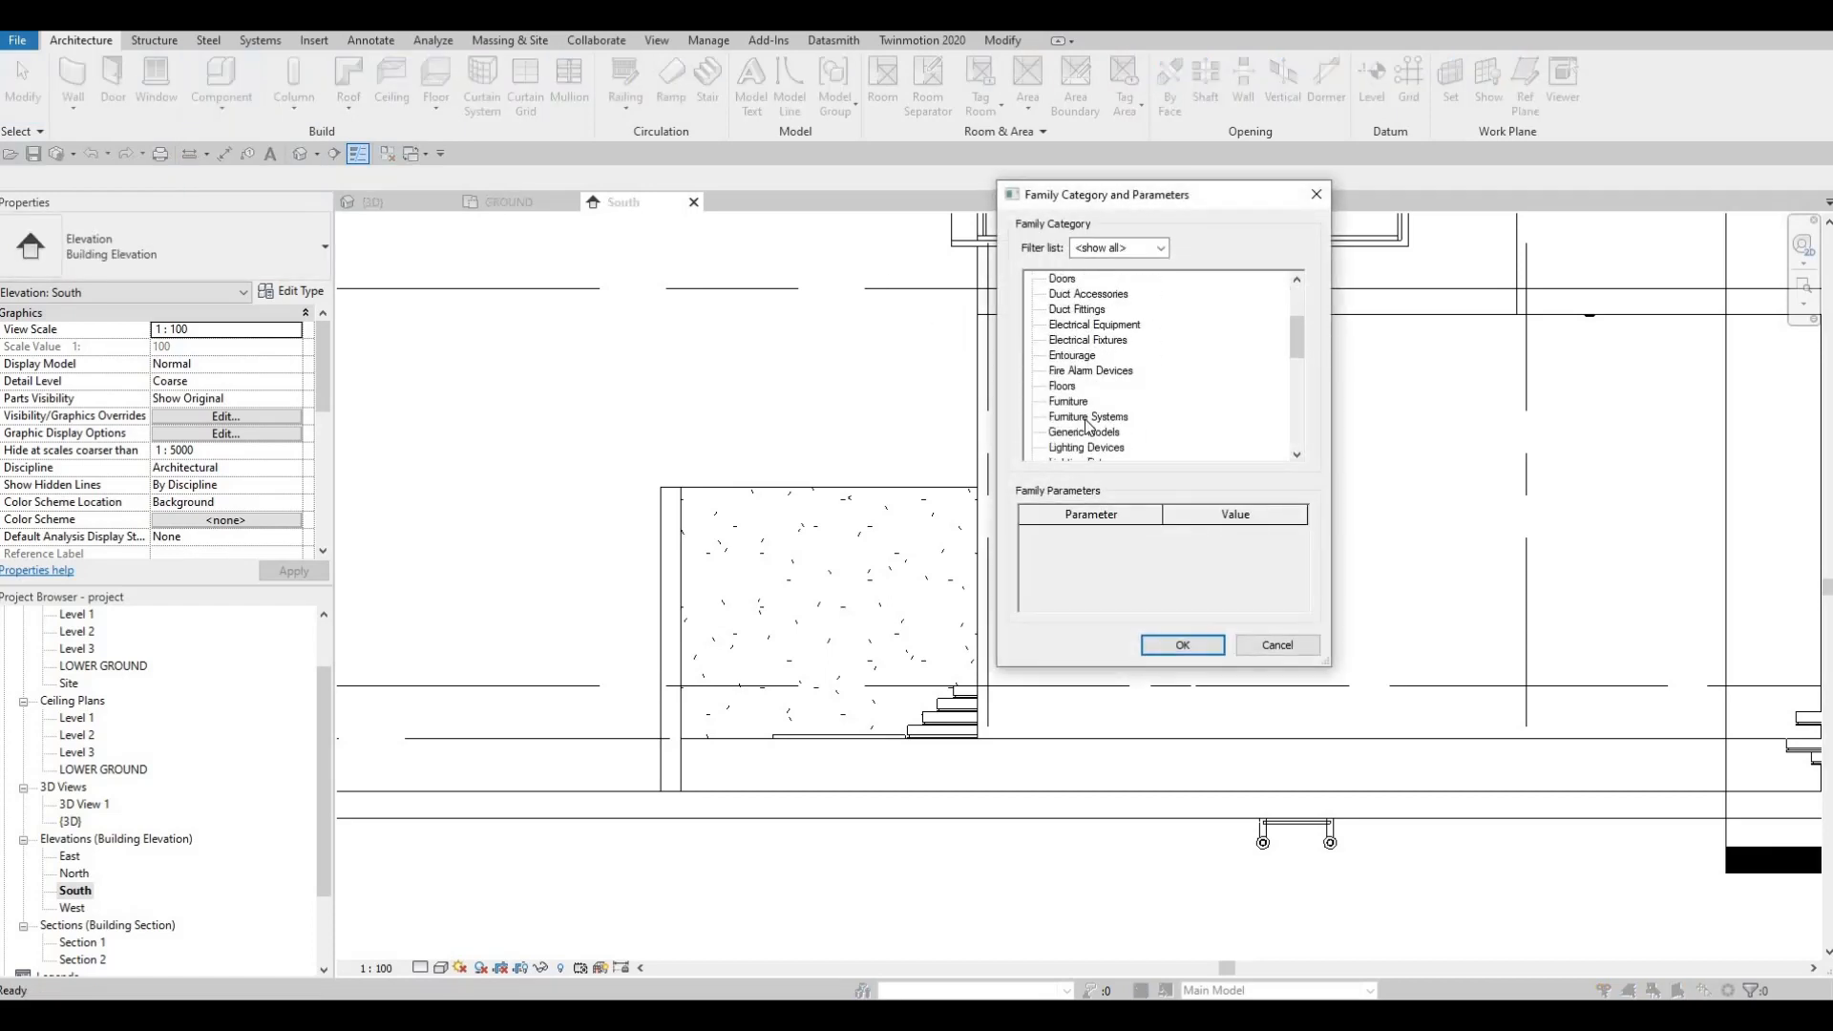
pyautogui.click(1182, 644)
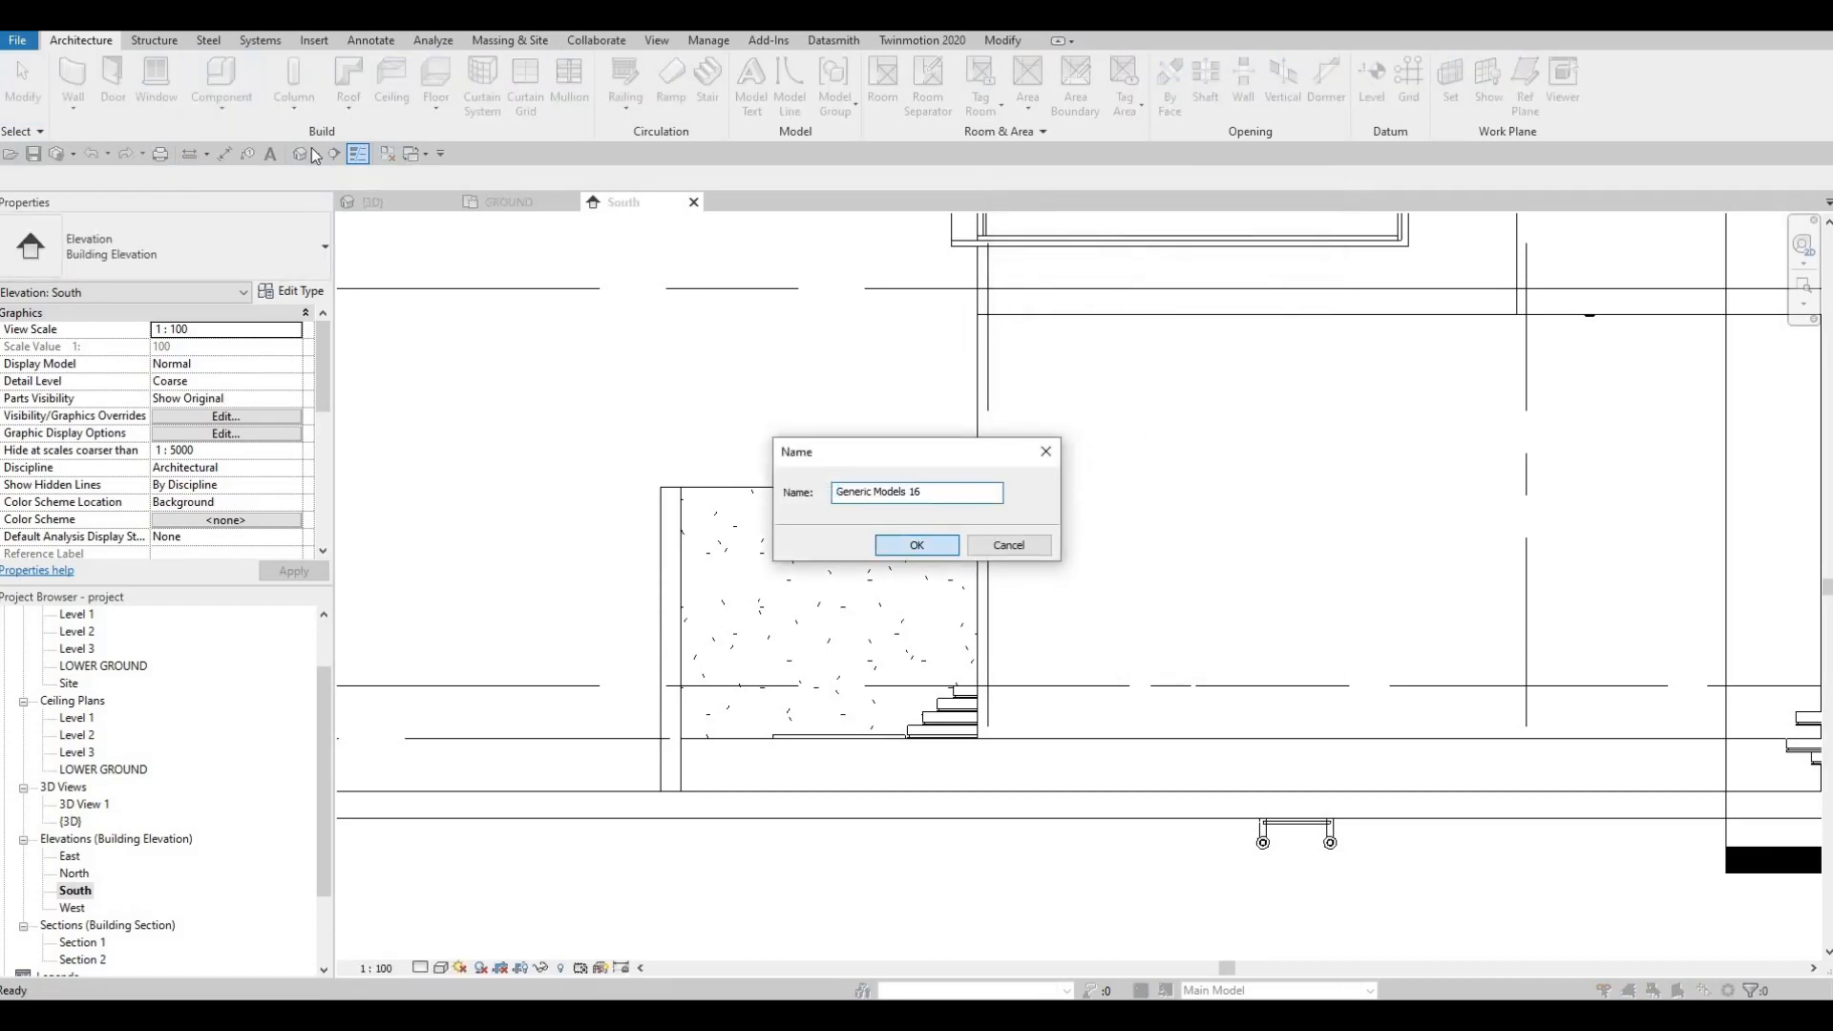
pyautogui.press('Return')
pyautogui.click(159, 86)
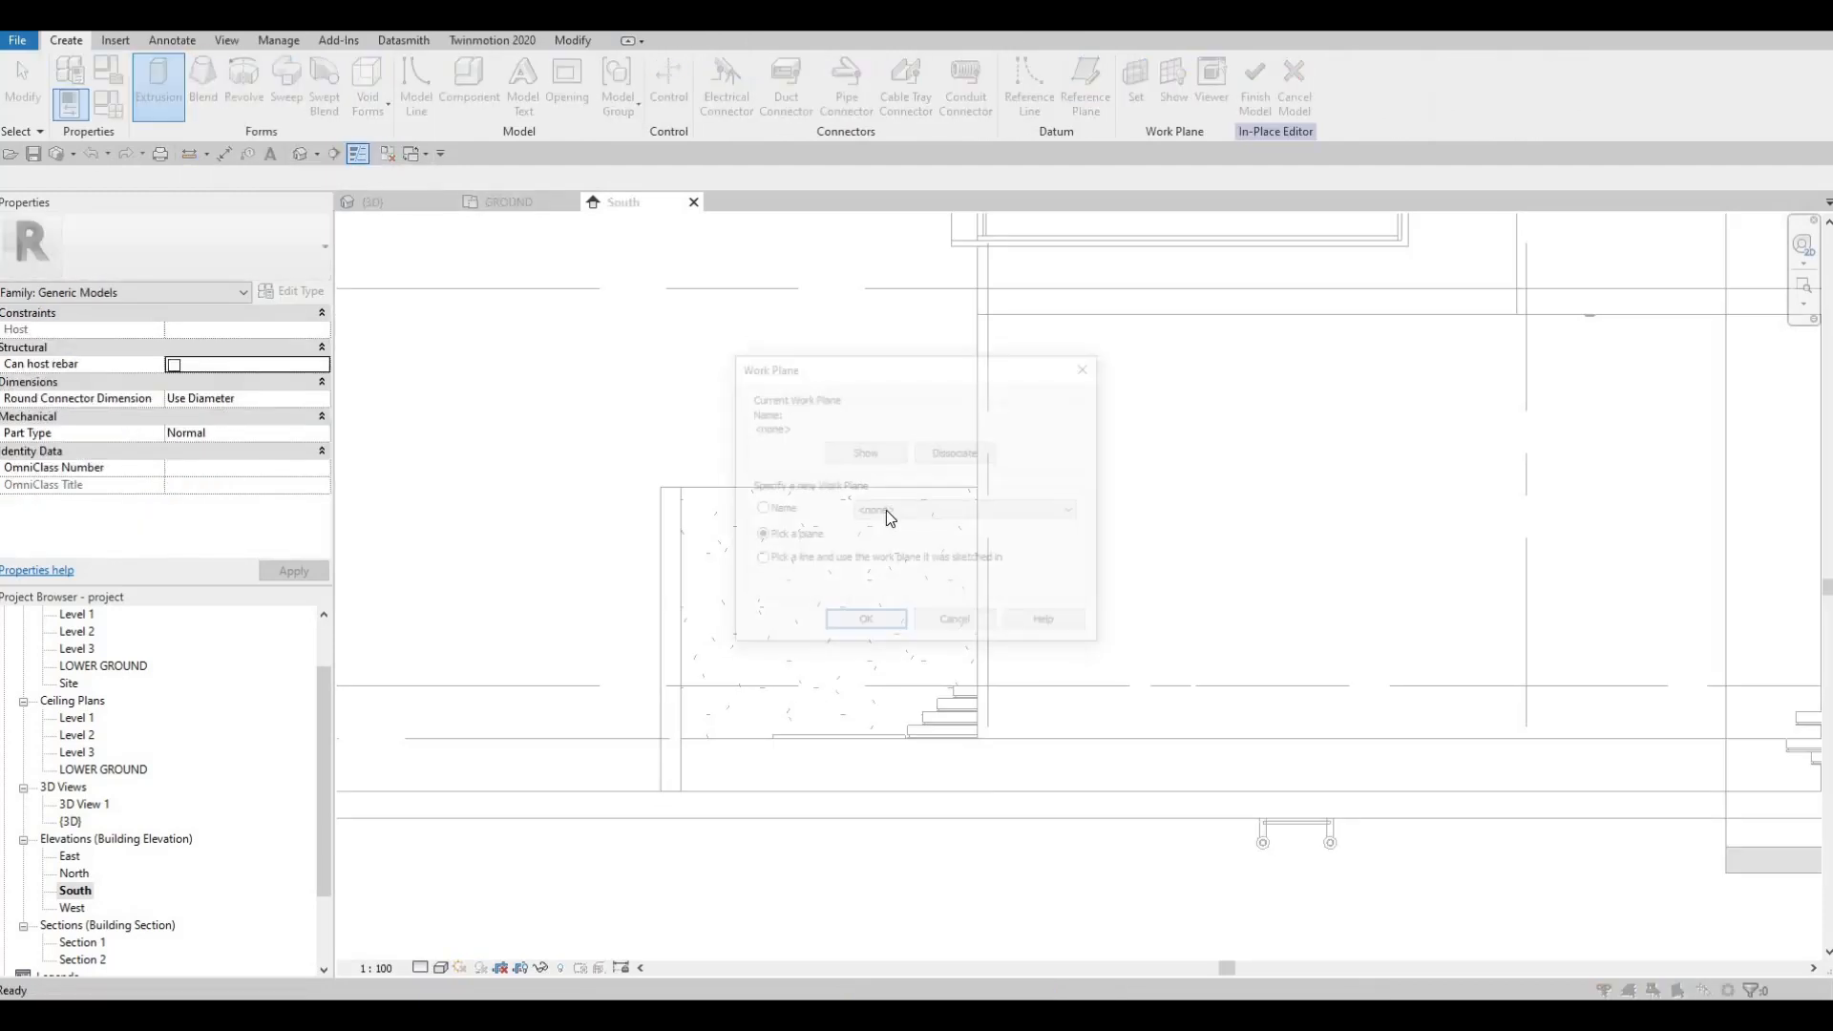
# Step: Set EXTERIOR WALL 1 as the work plane and sketch a rectangle over the pool area
pyautogui.click(883, 620)
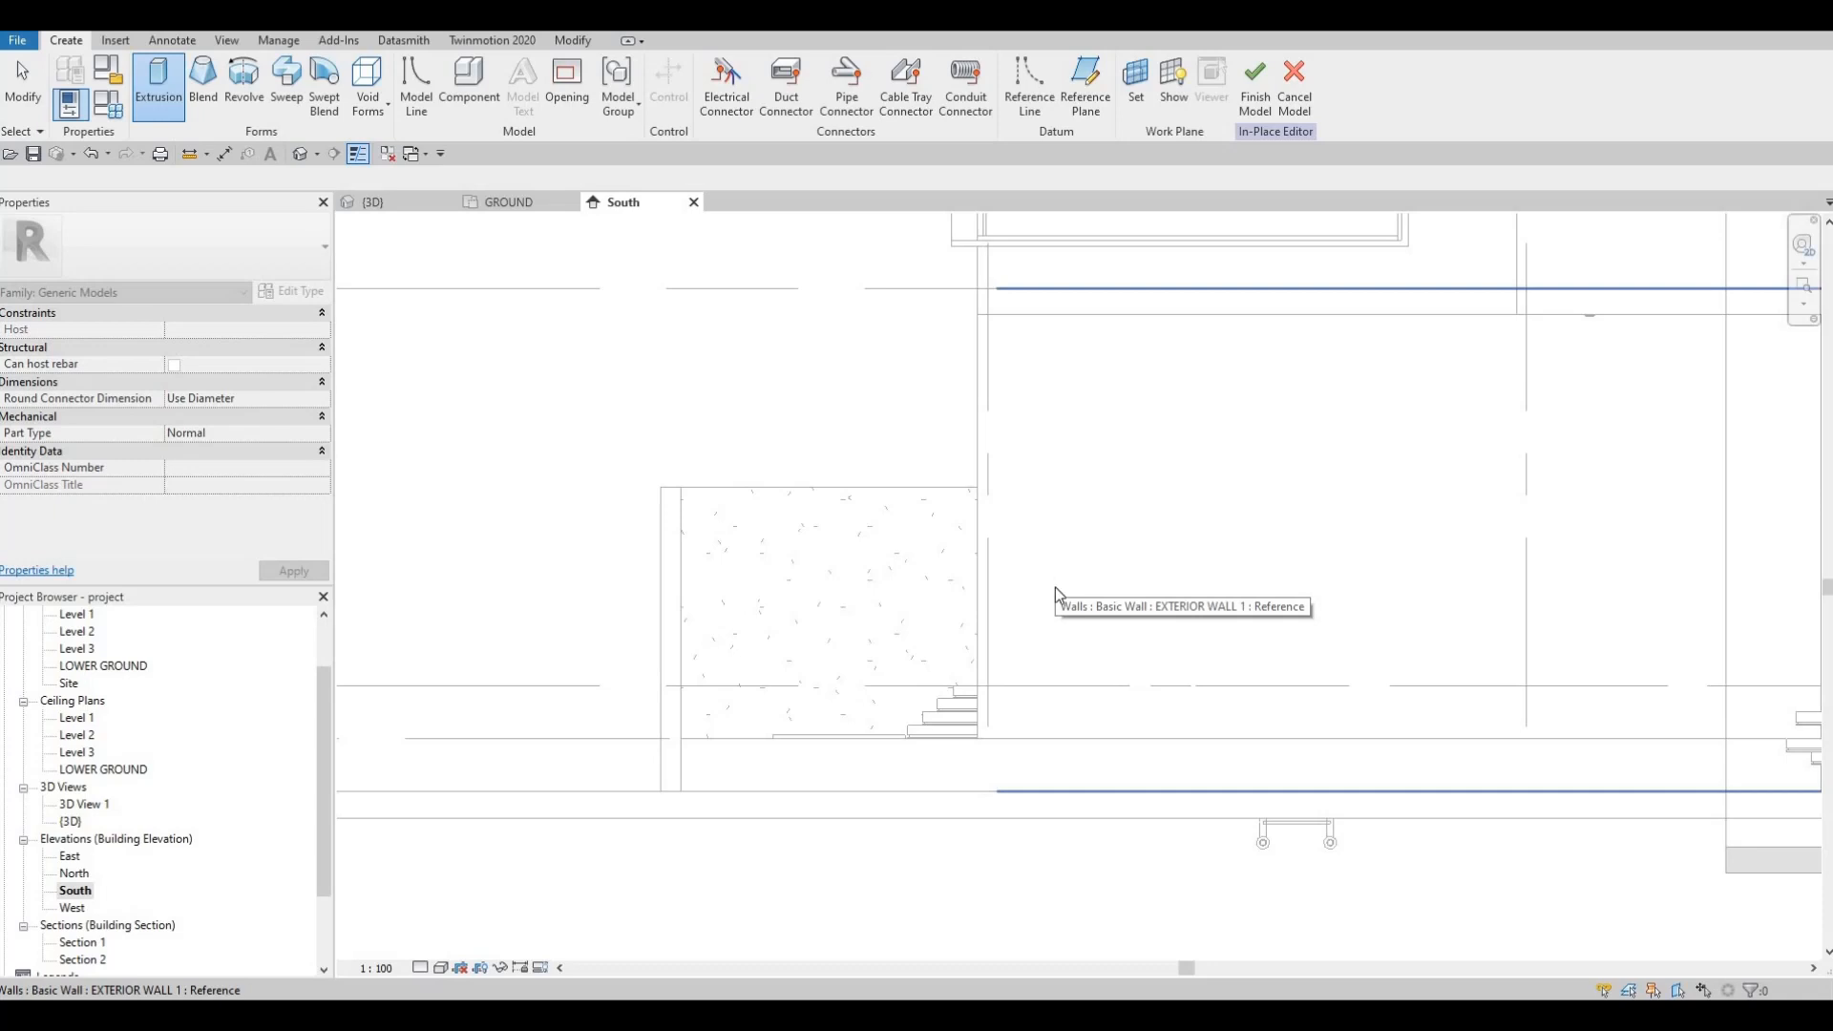
pyautogui.click(519, 361)
pyautogui.click(714, 66)
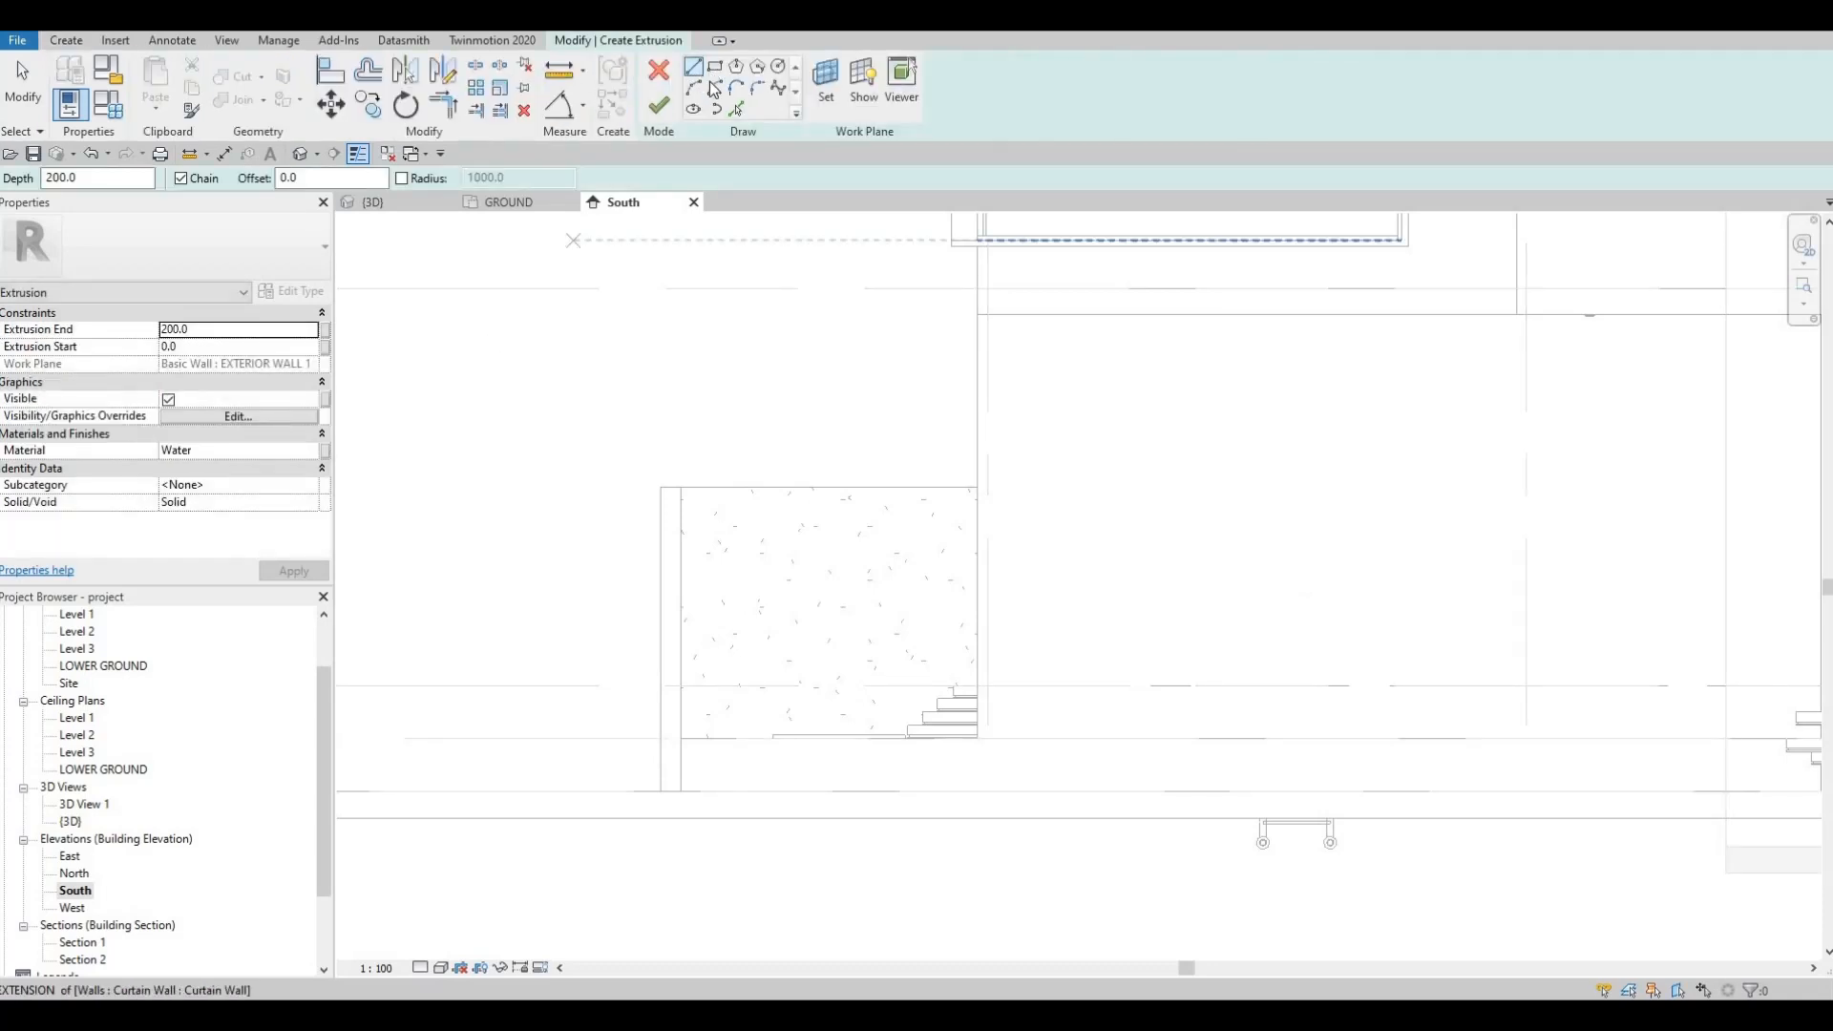
pyautogui.scroll(3, 974, 738)
pyautogui.click(977, 737)
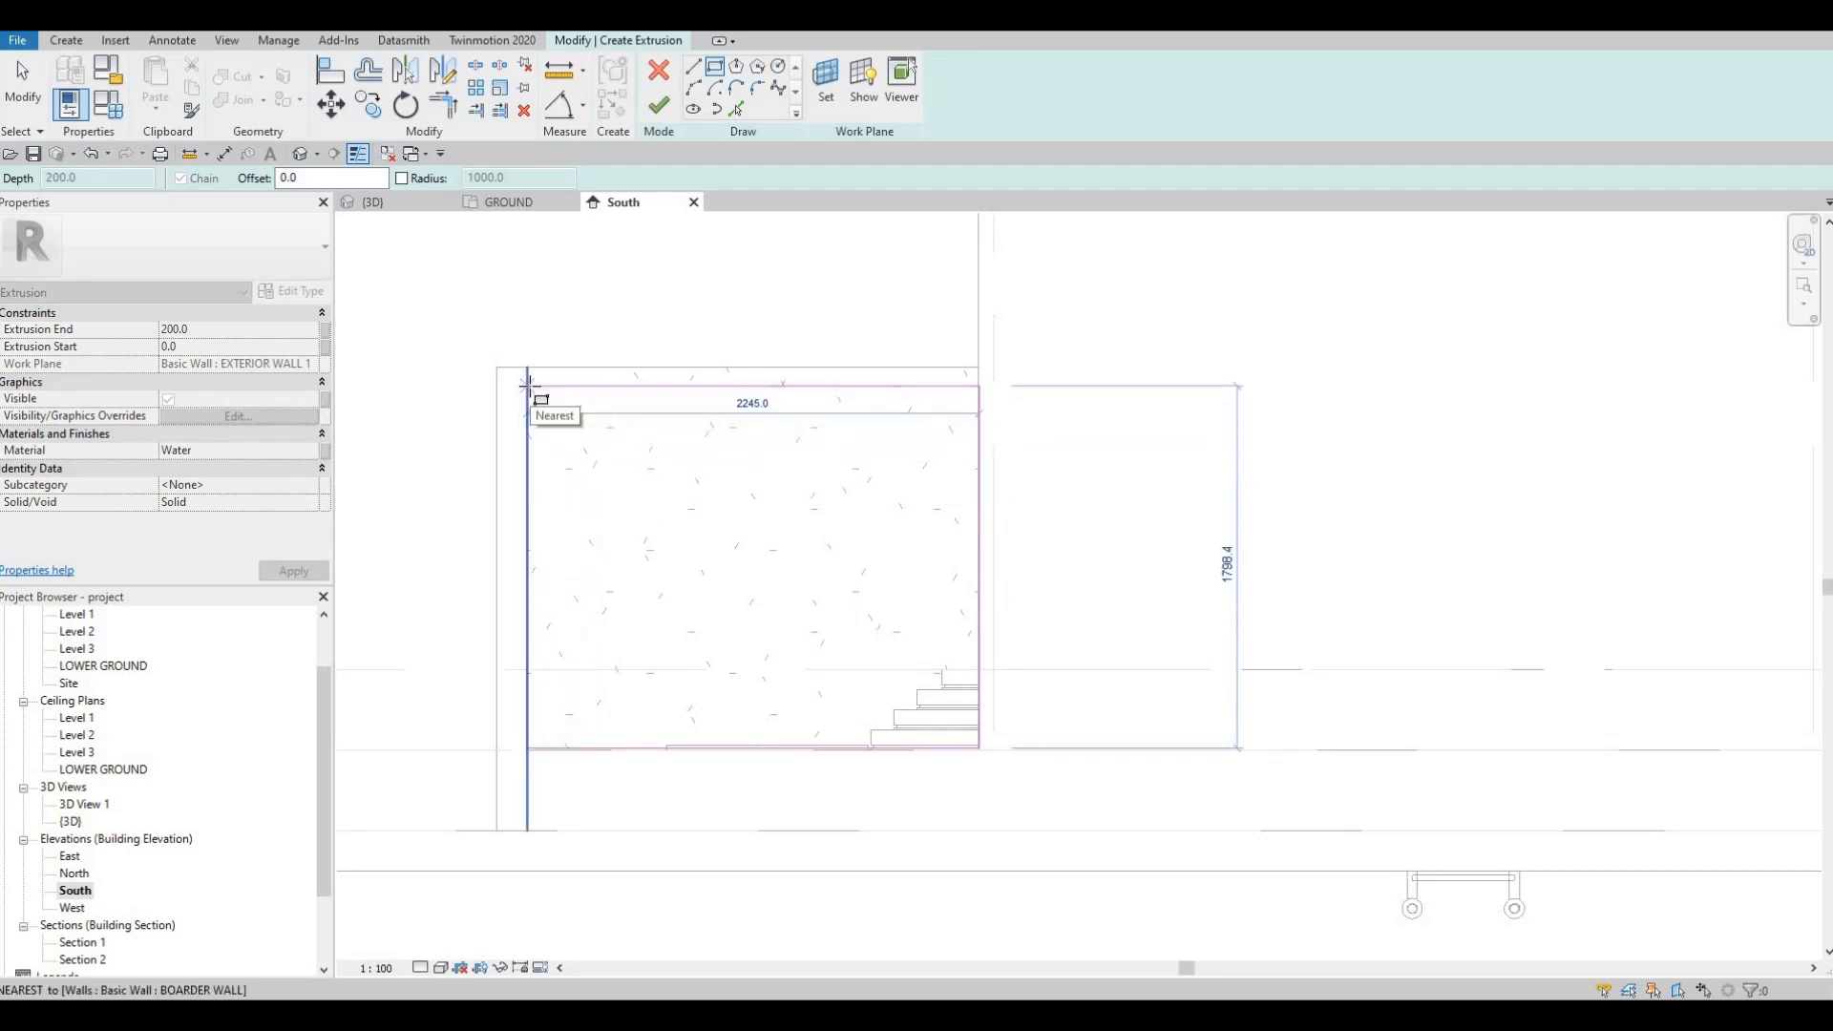
pyautogui.click(847, 484)
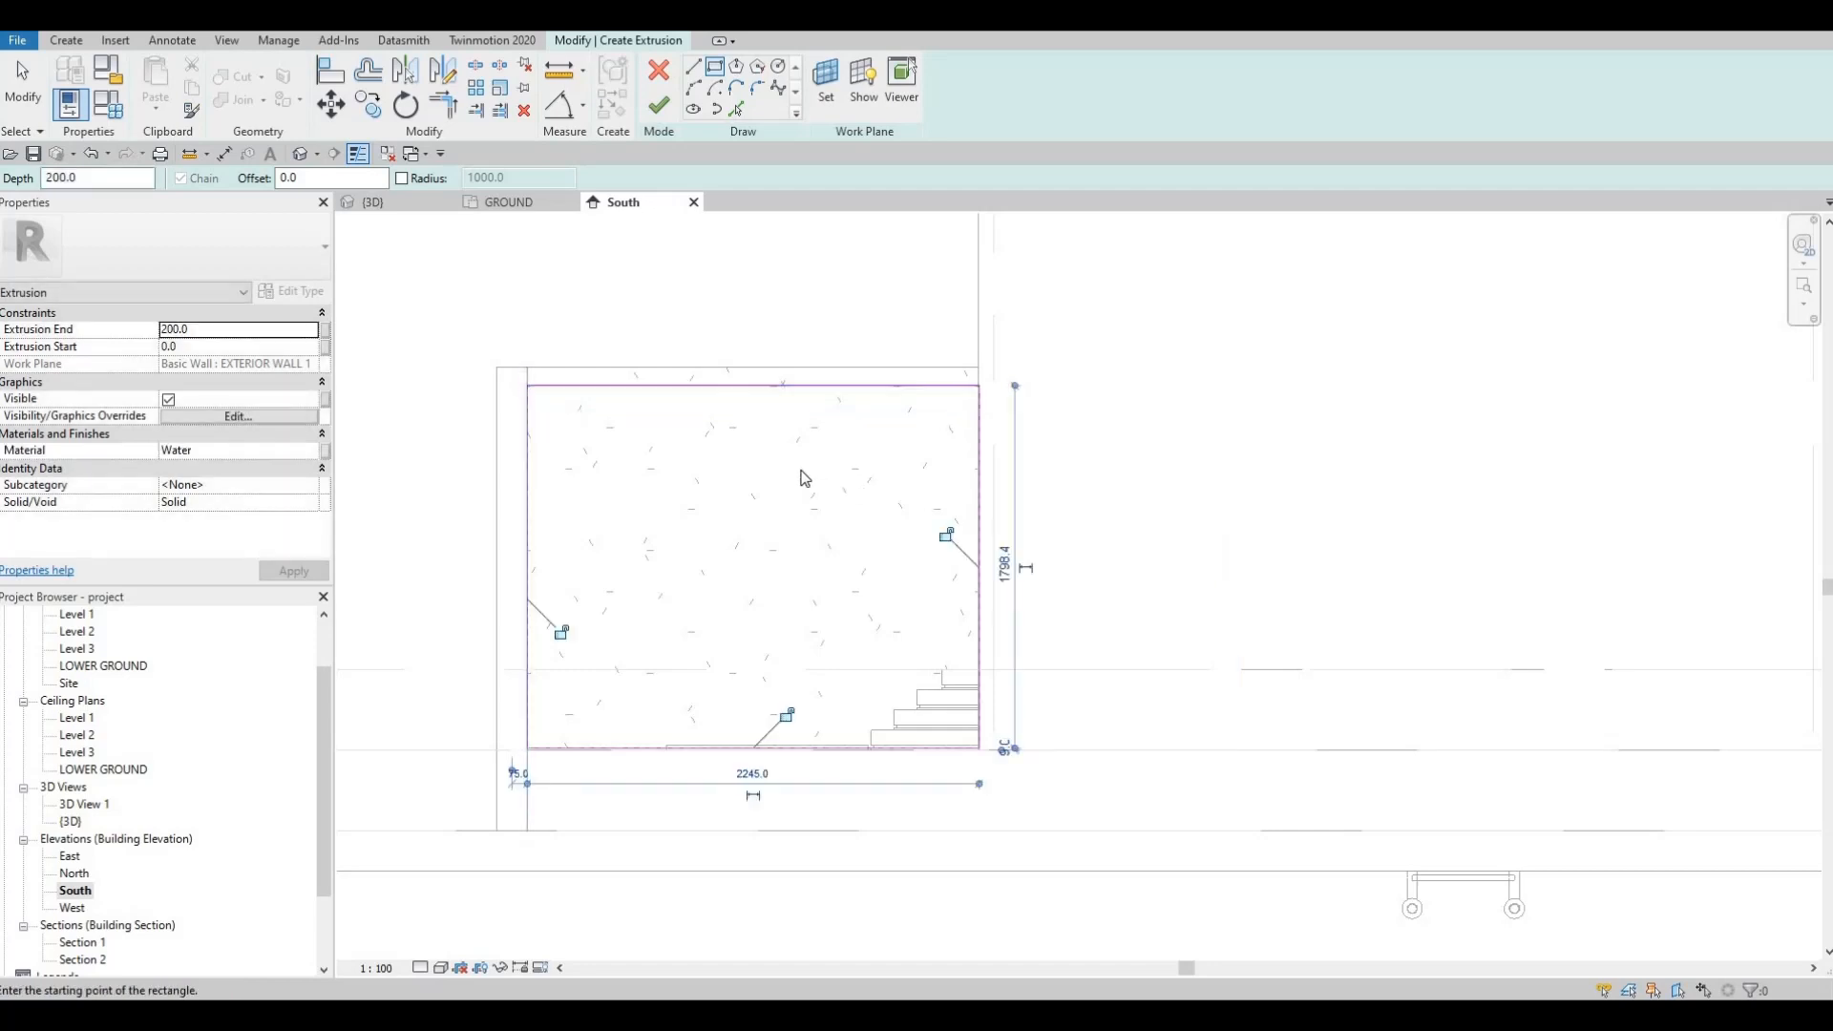
pyautogui.press('Escape')
pyautogui.press('Escape')
# Step: Run Align (AL) on the rectangle's sketch edge, then cancel it
pyautogui.scroll(5, 1006, 416)
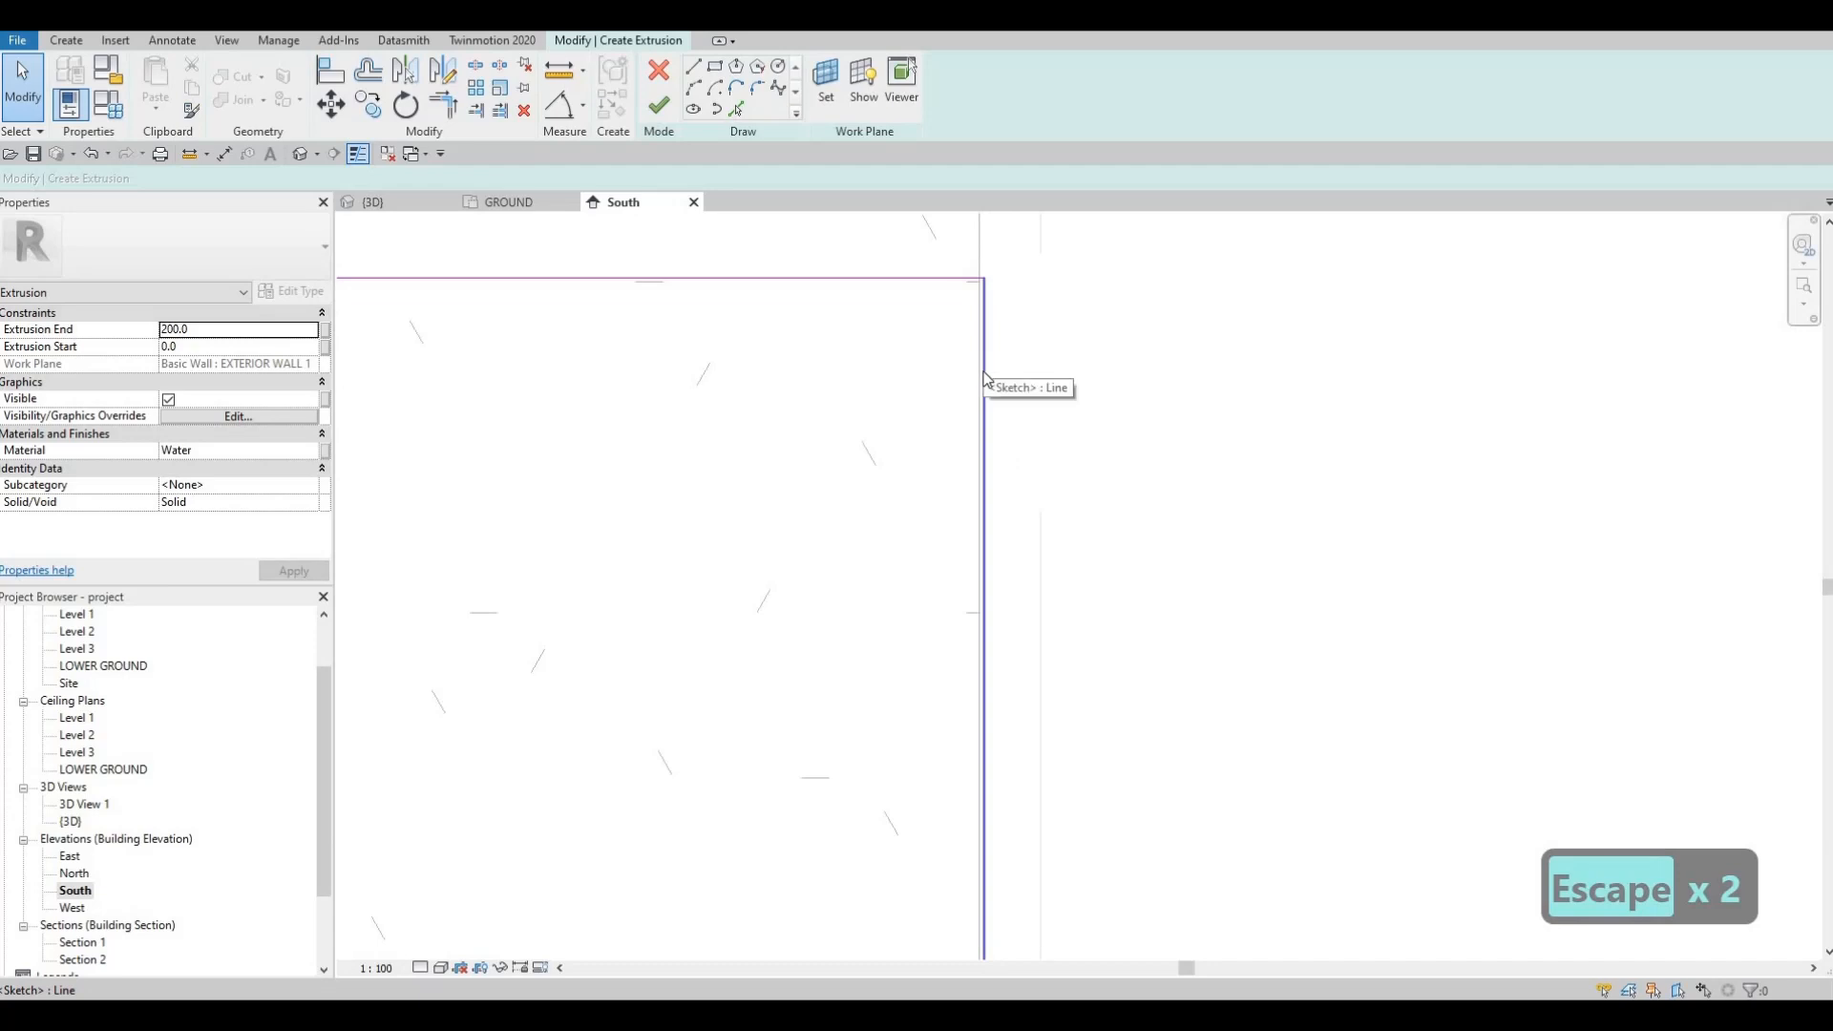
pyautogui.press('a')
pyautogui.press('l')
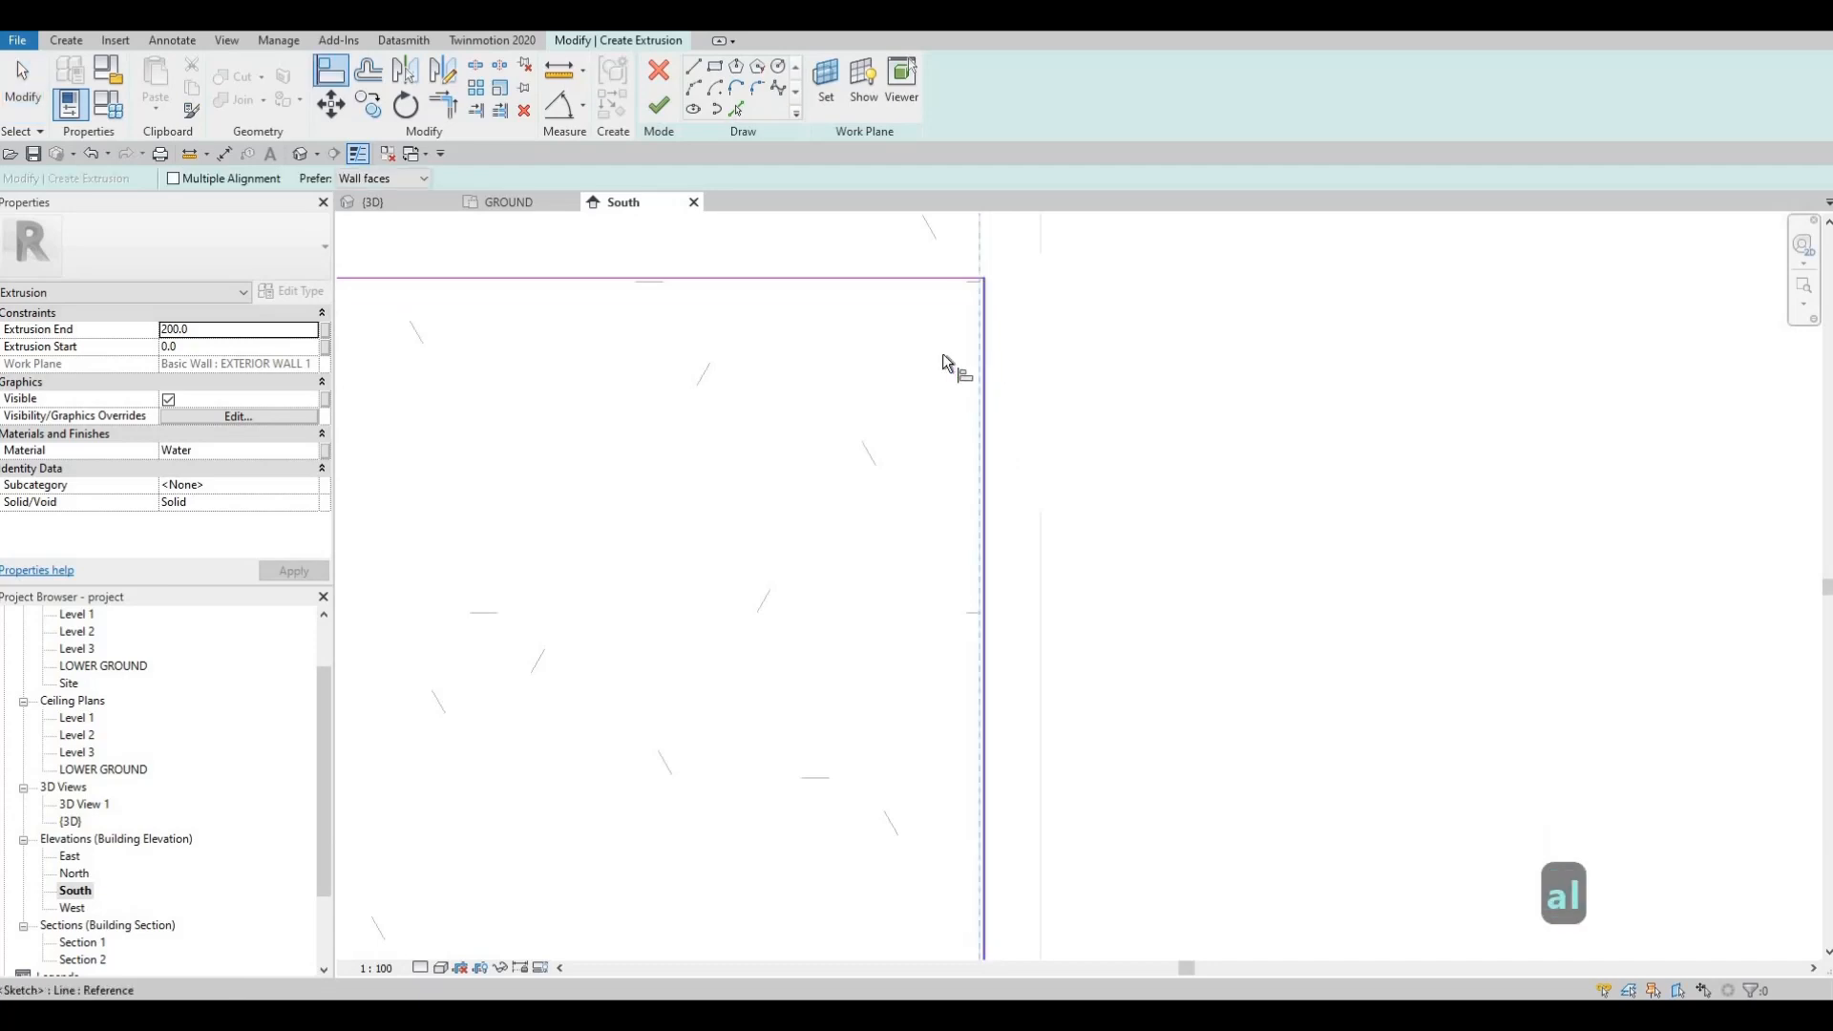
pyautogui.click(942, 353)
pyautogui.scroll(-4, 879, 421)
pyautogui.press('Escape')
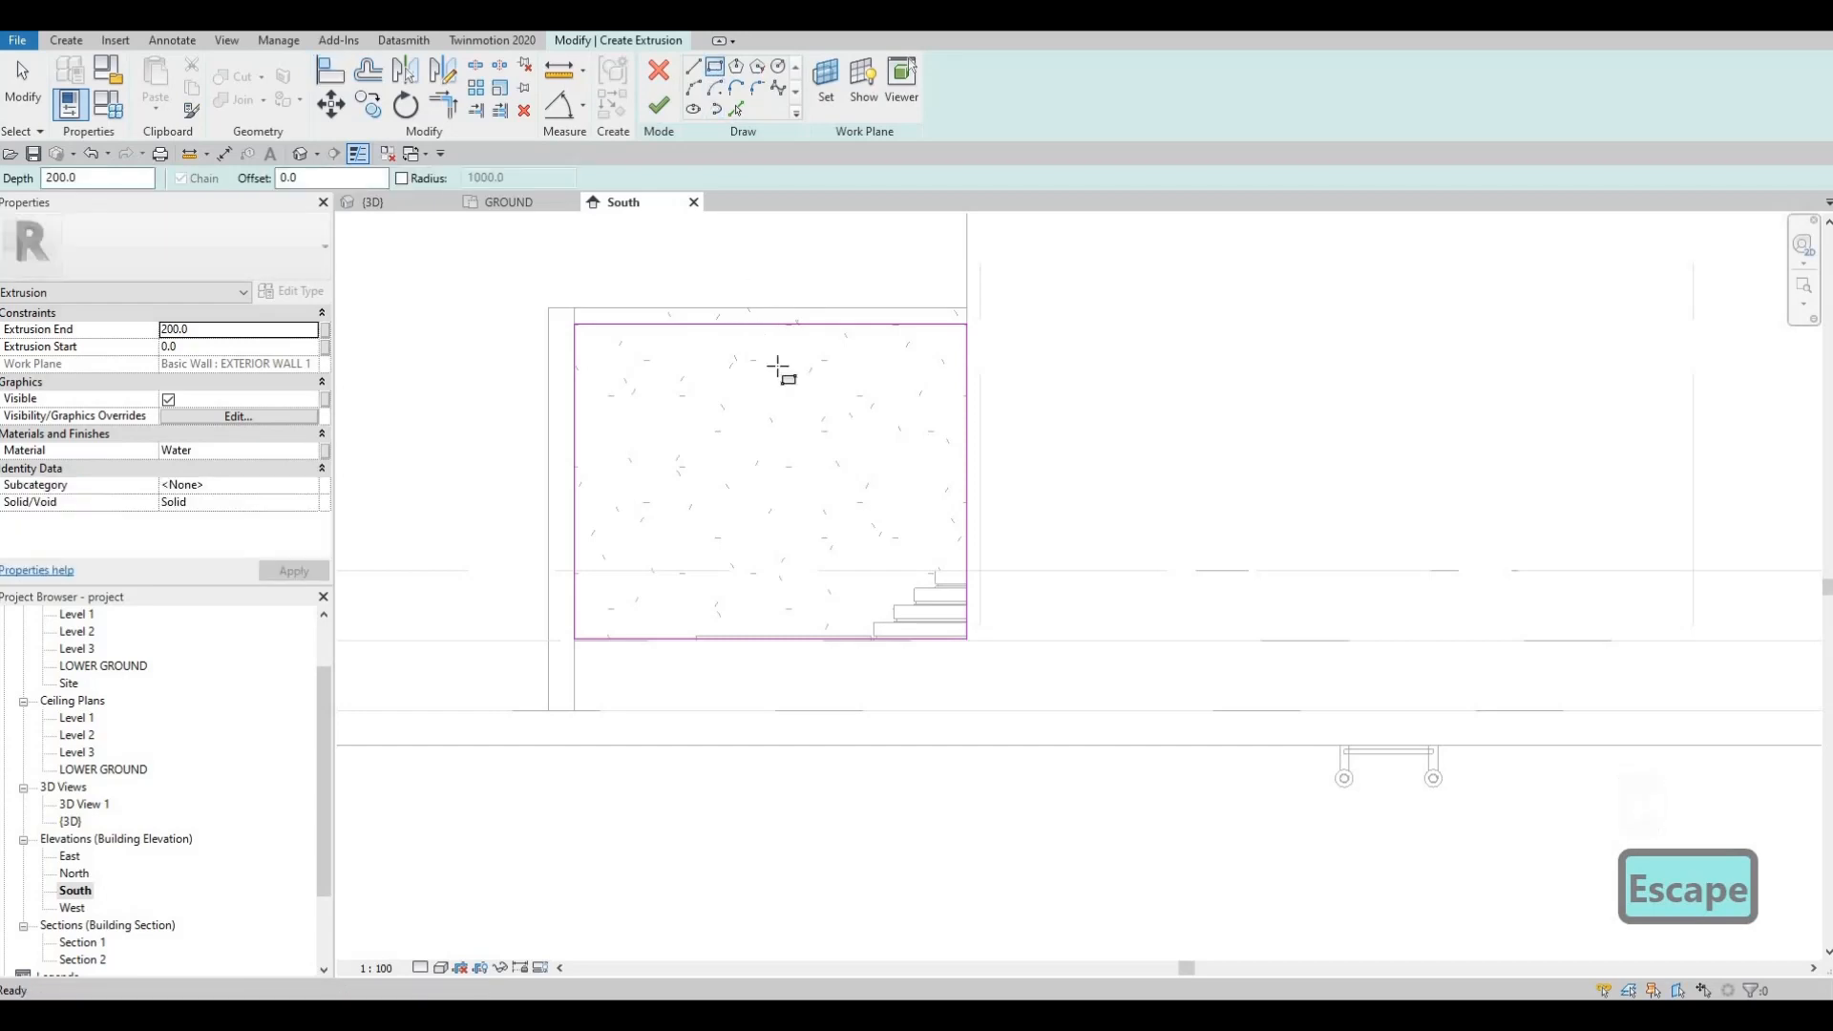
# Step: Draw an inner rectangle inside the pool rectangle and shift its right side slightly left
pyautogui.click(933, 638)
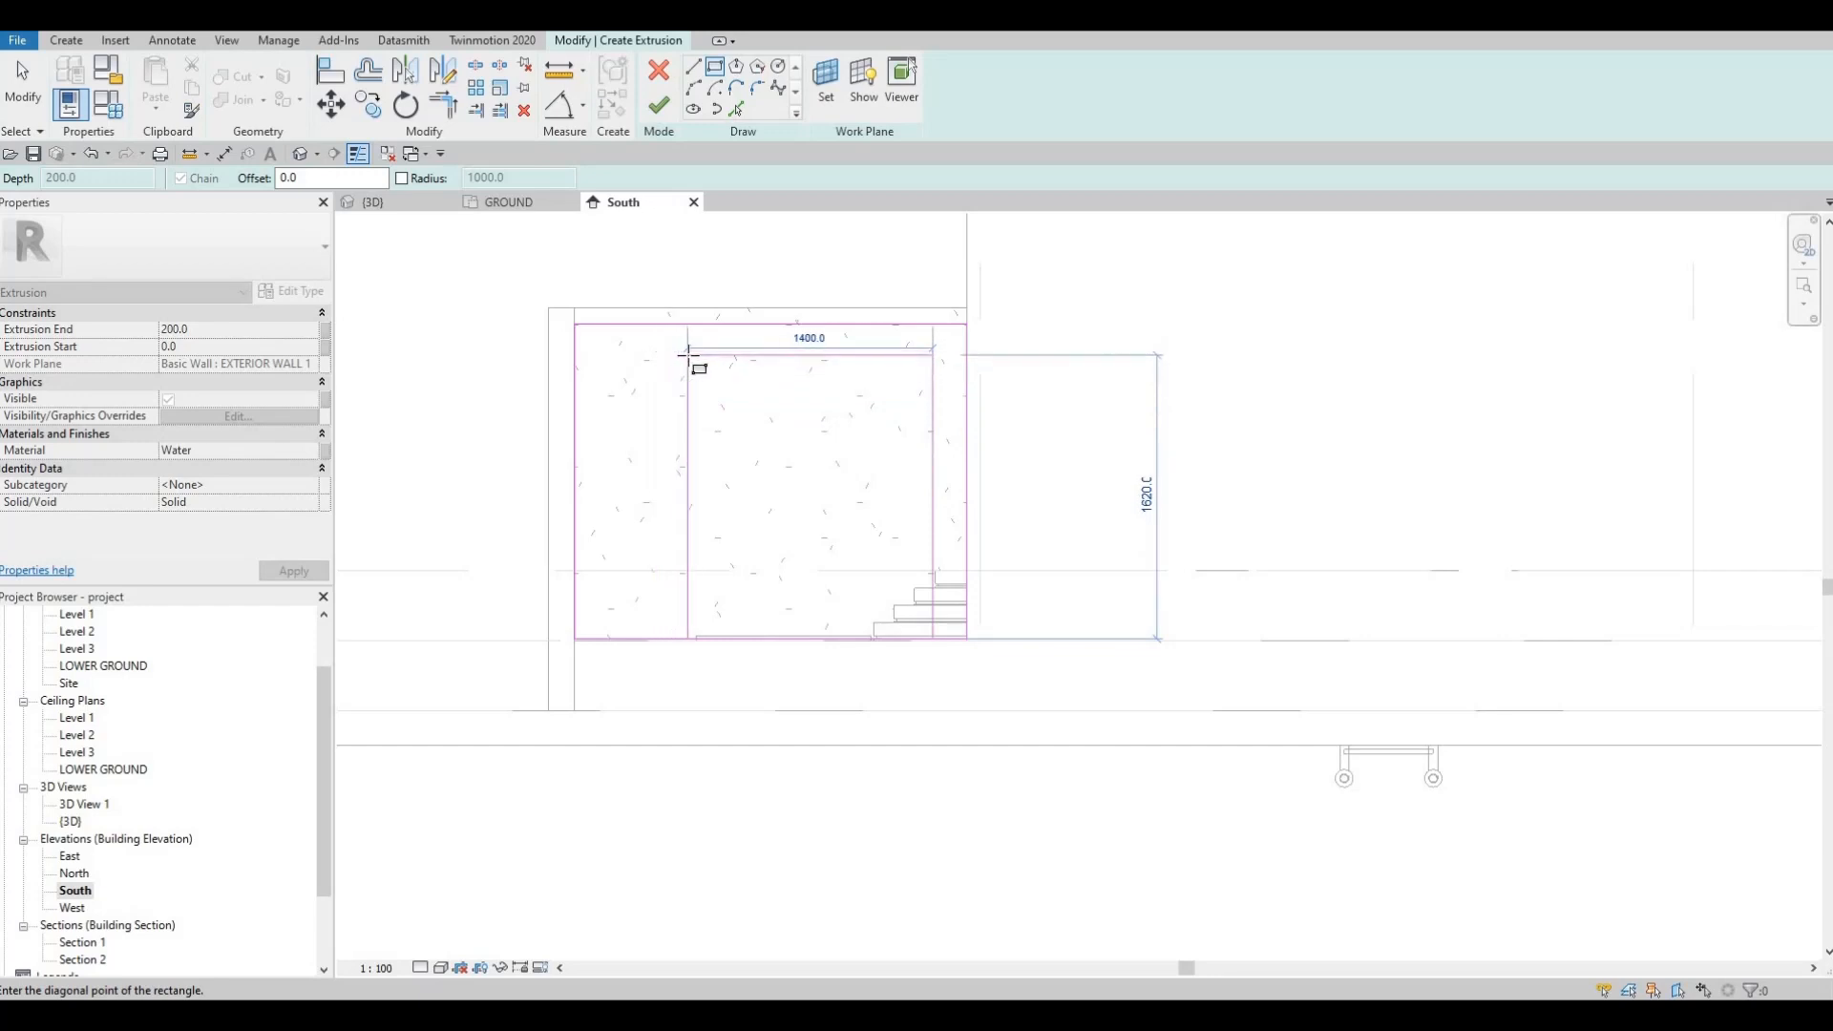
pyautogui.click(688, 354)
pyautogui.press('Escape')
pyautogui.press('Escape')
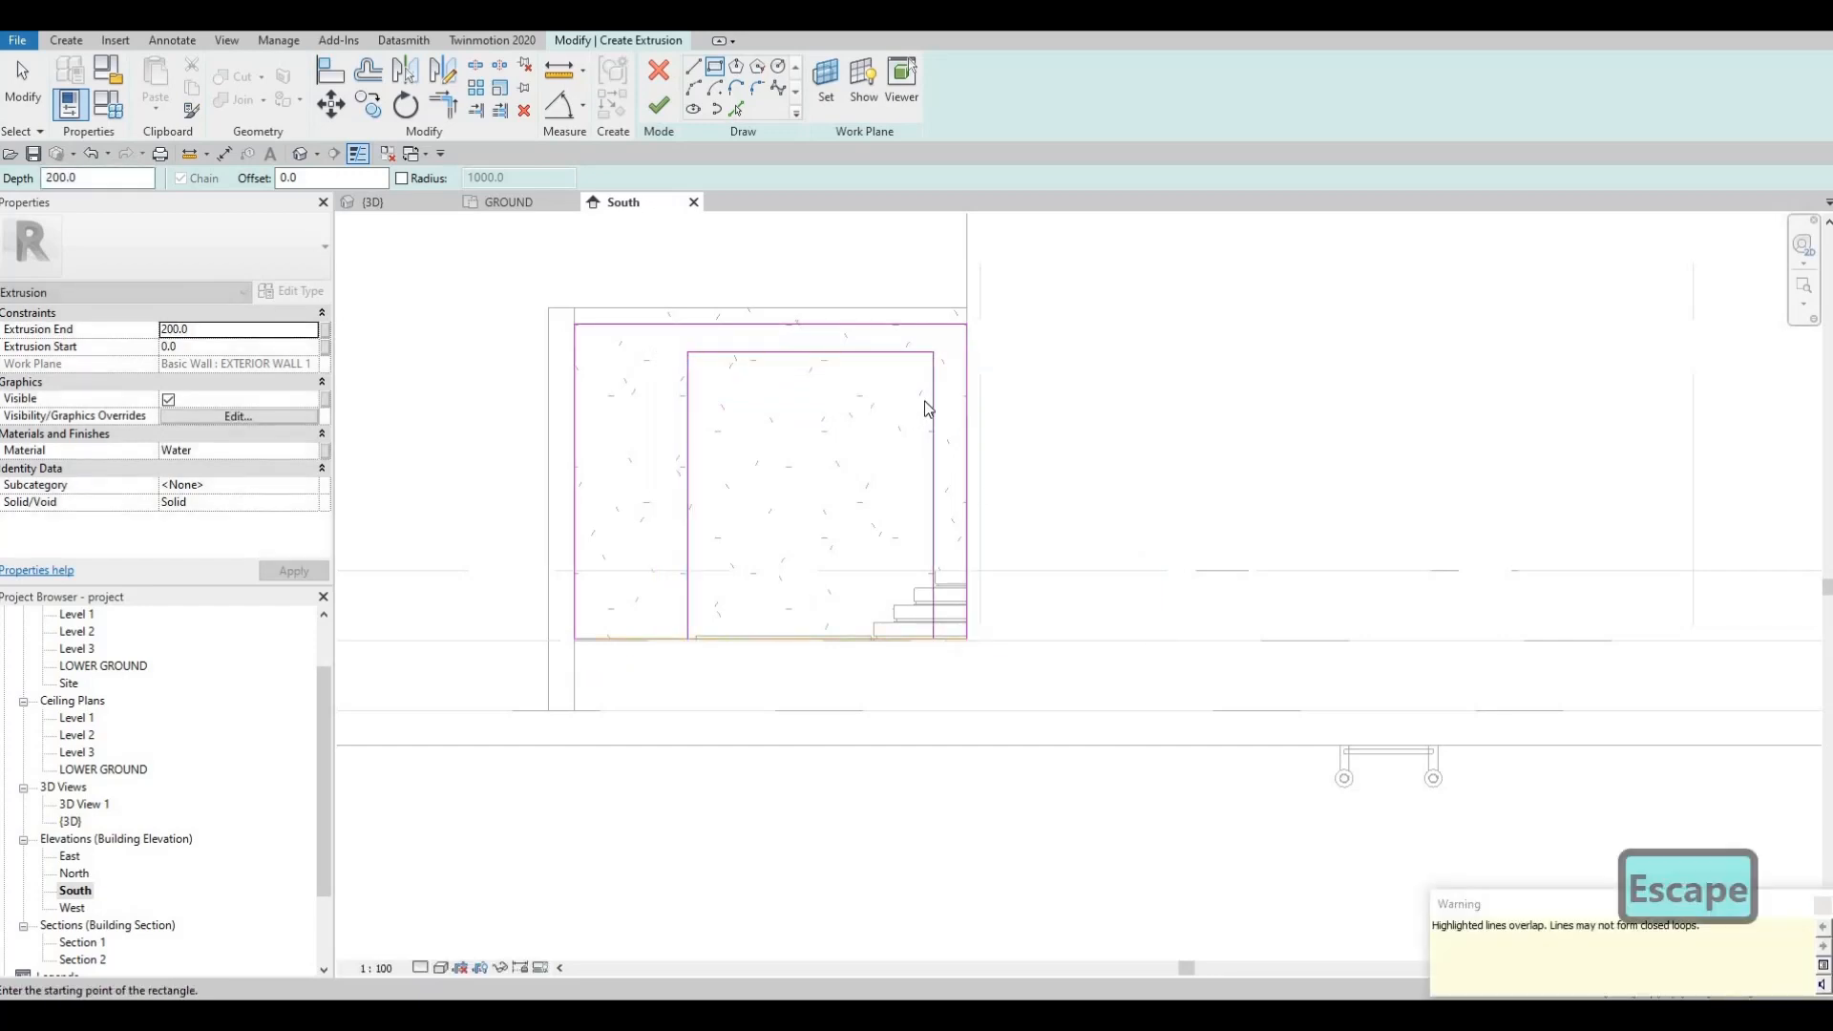
pyautogui.moveTo(924, 405); pyautogui.dragTo(880, 408)
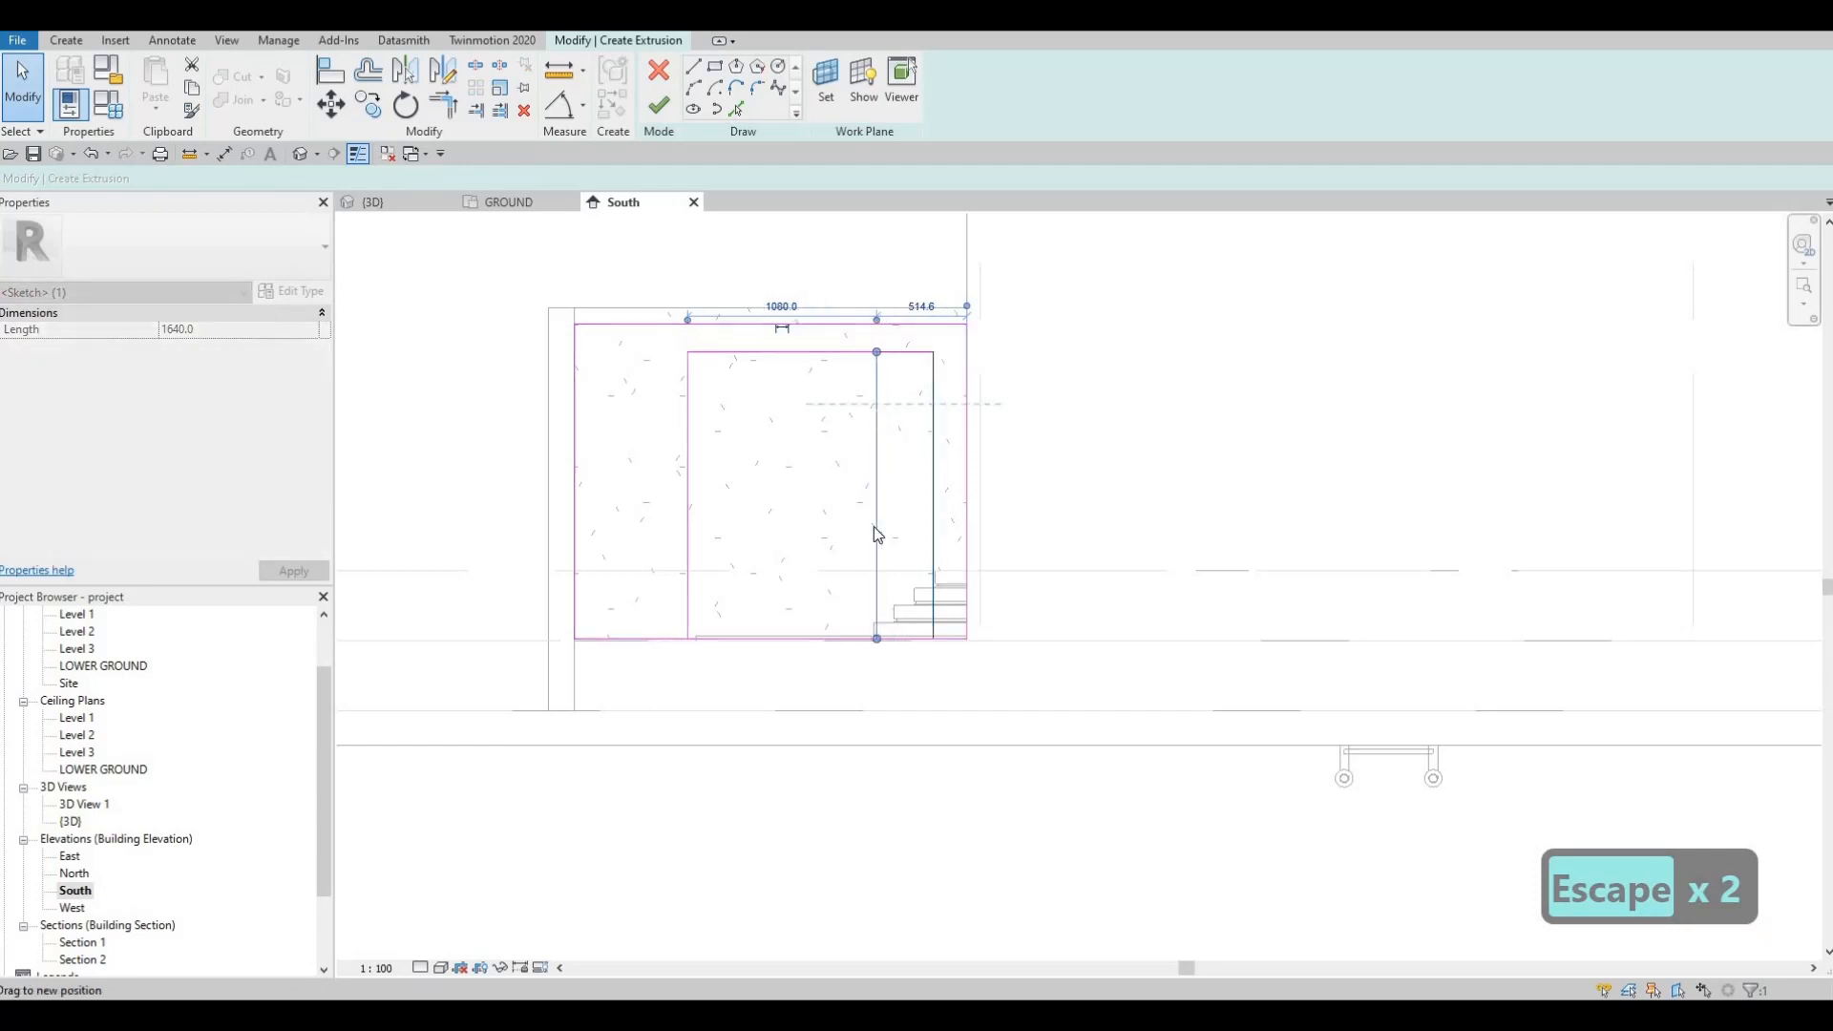
pyautogui.moveTo(877, 535); pyautogui.dragTo(890, 525)
pyautogui.scroll(3, 889, 525)
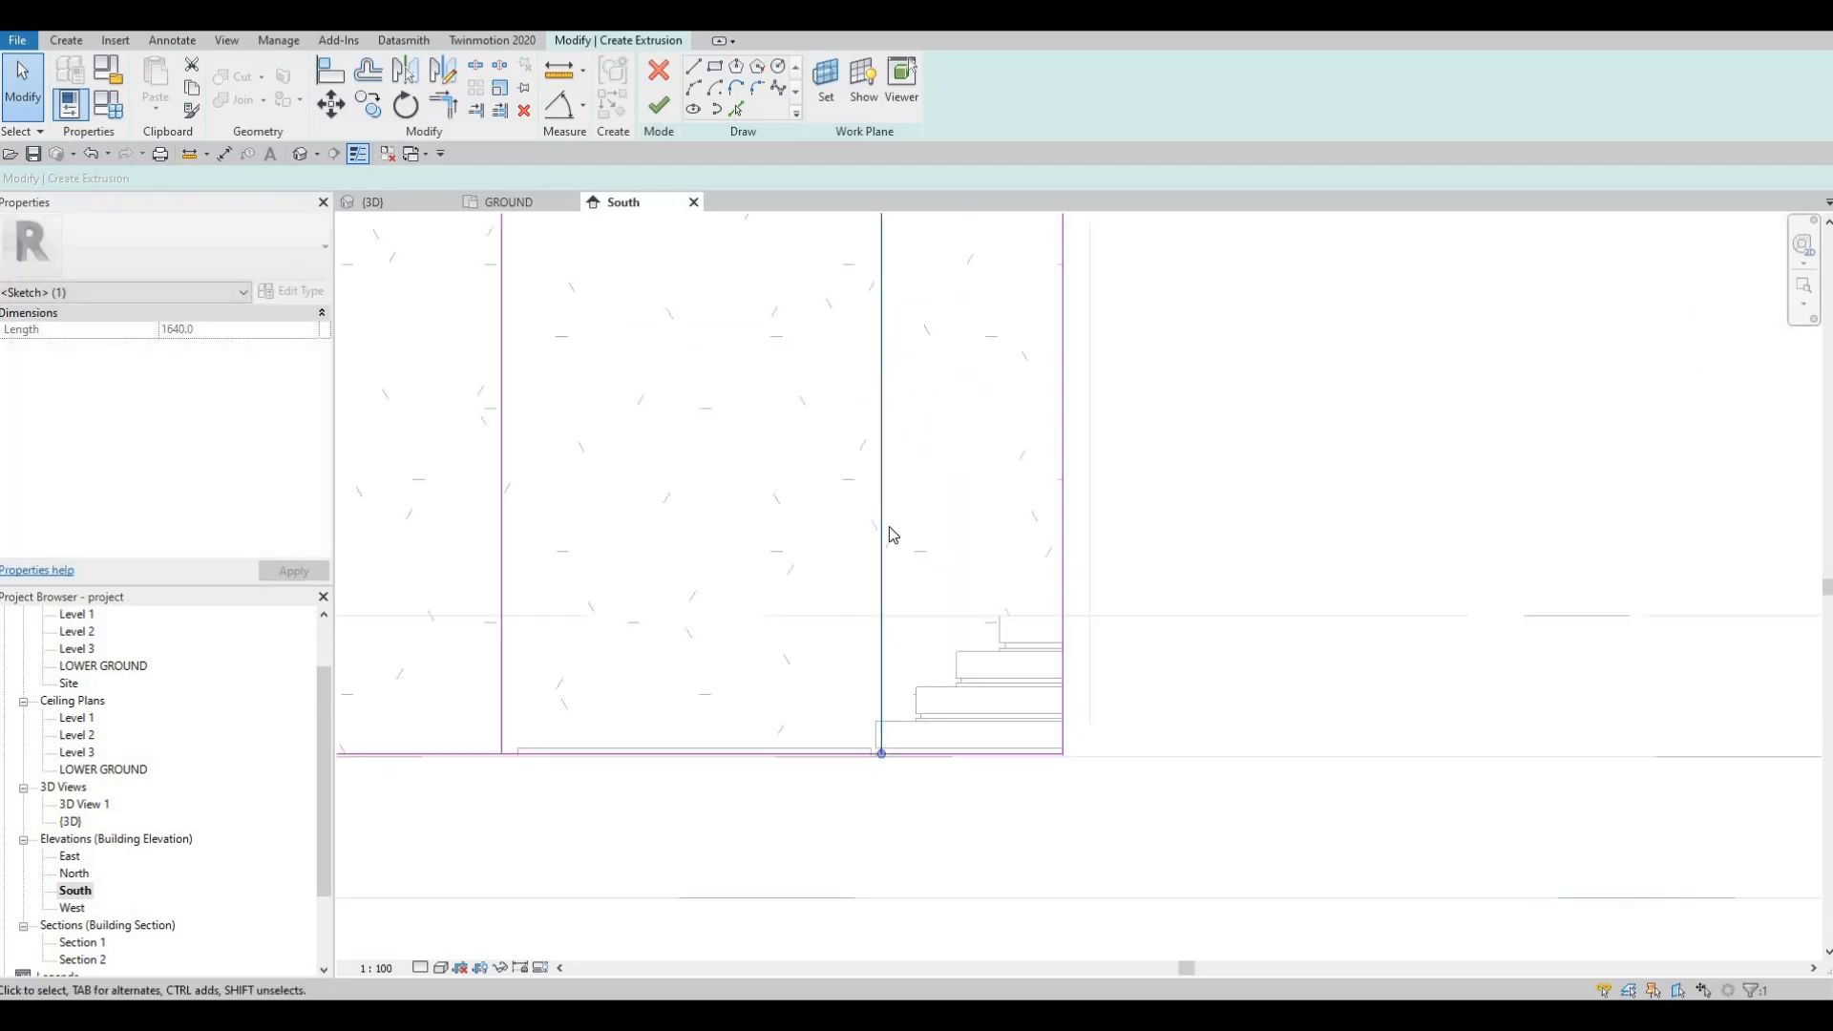
pyautogui.press('Left')
pyautogui.press('Left')
pyautogui.press('Escape')
# Step: Nudge the inner rectangle's left edge slightly right and bring the whole sketch back into view
pyautogui.scroll(-1, 557, 423)
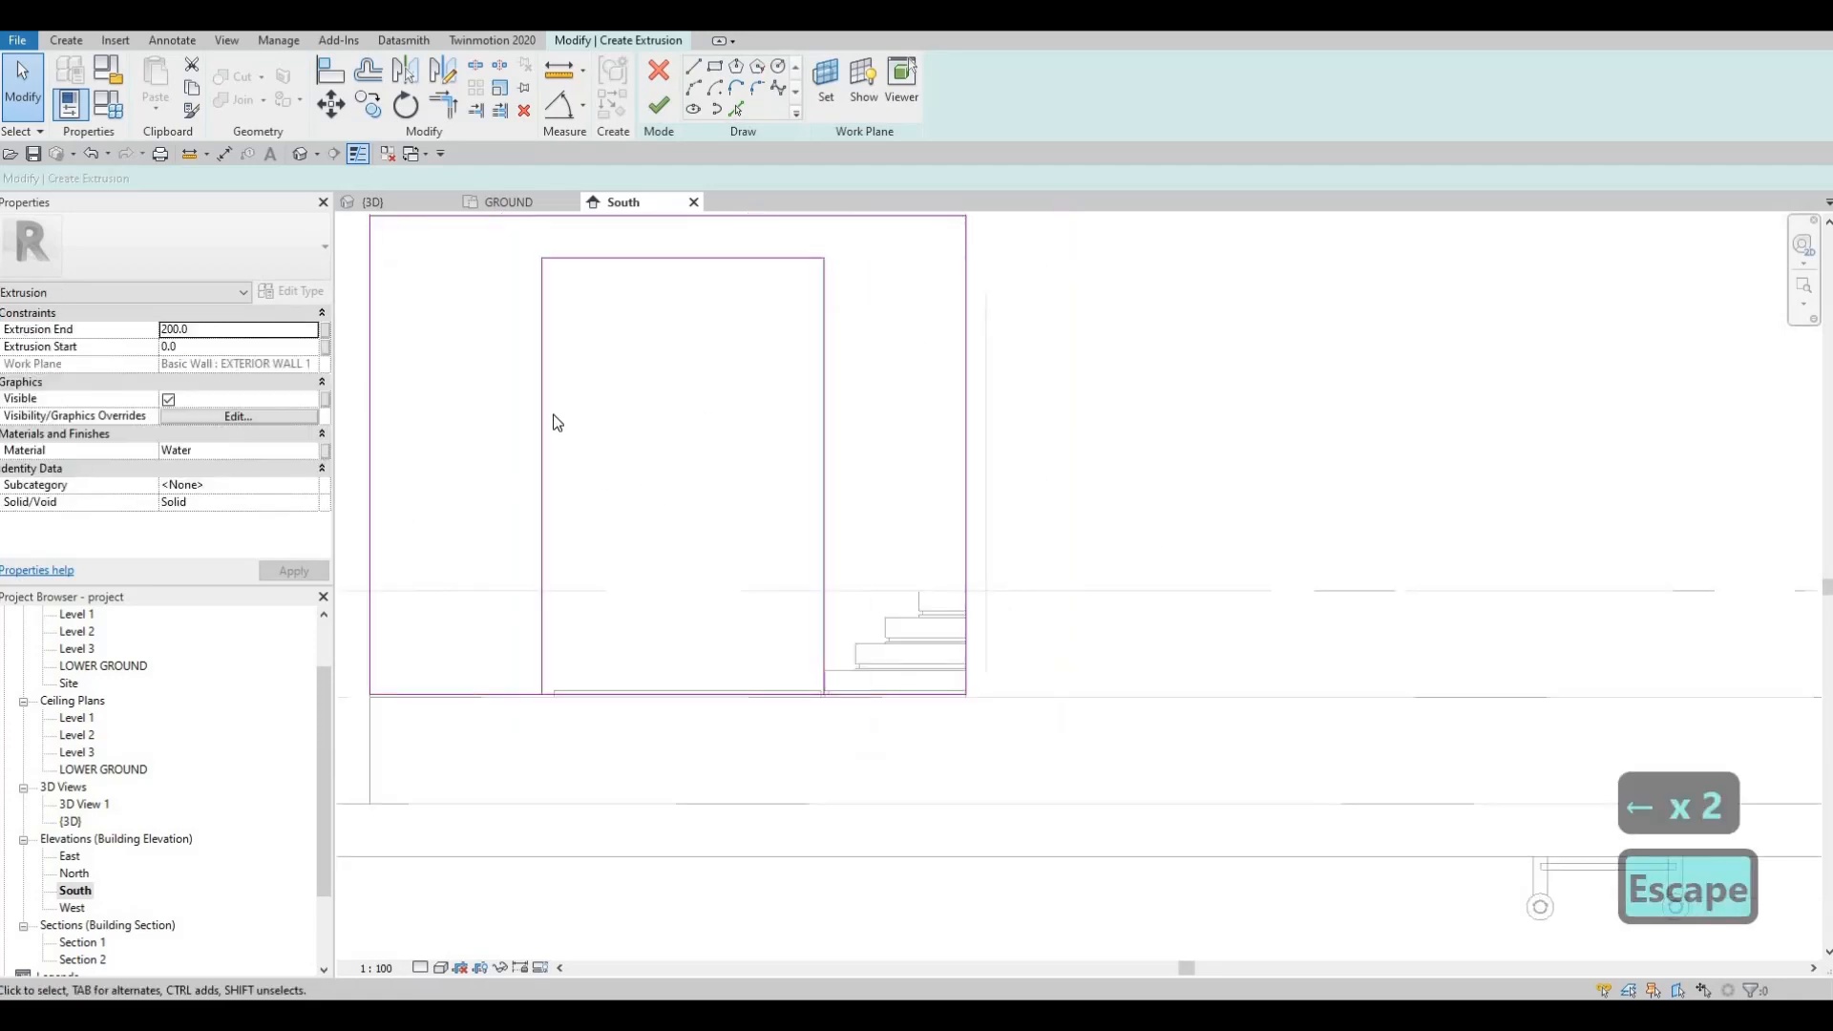
pyautogui.click(543, 405)
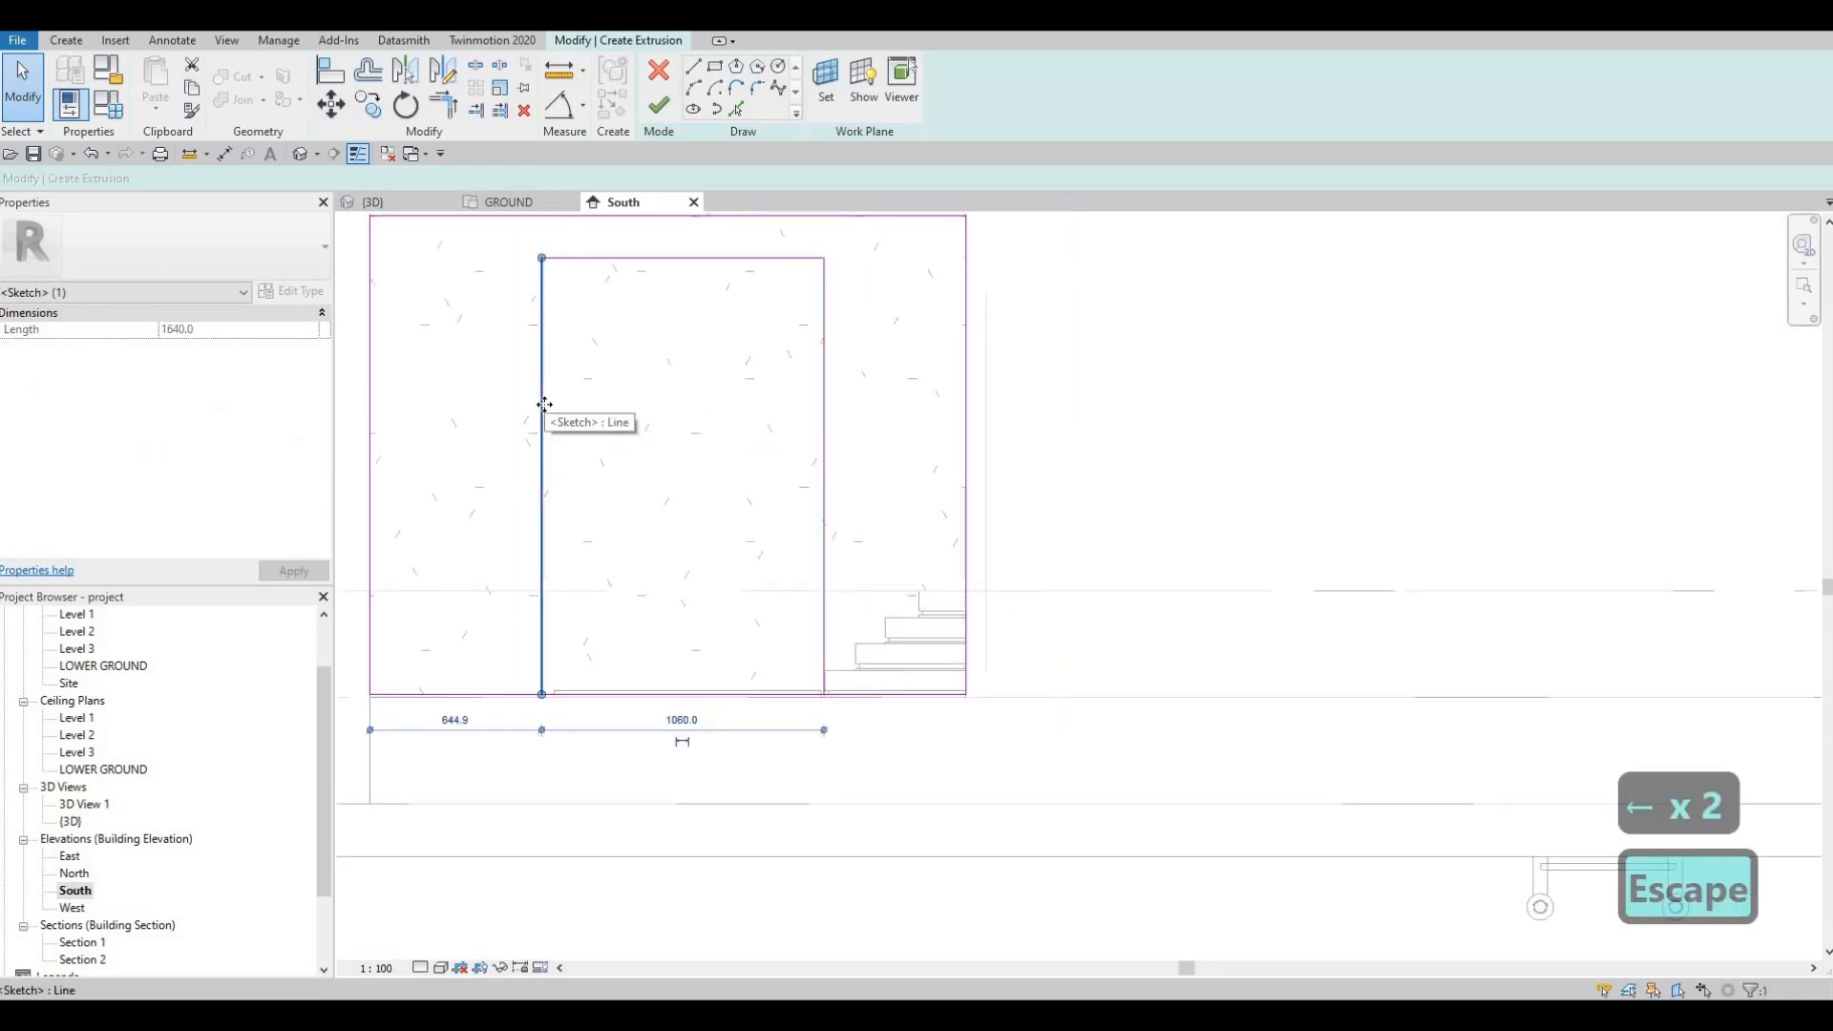
pyautogui.press('Right')
pyautogui.press('Right')
pyautogui.press('Escape')
pyautogui.press('Escape')
pyautogui.scroll(-1, 621, 622)
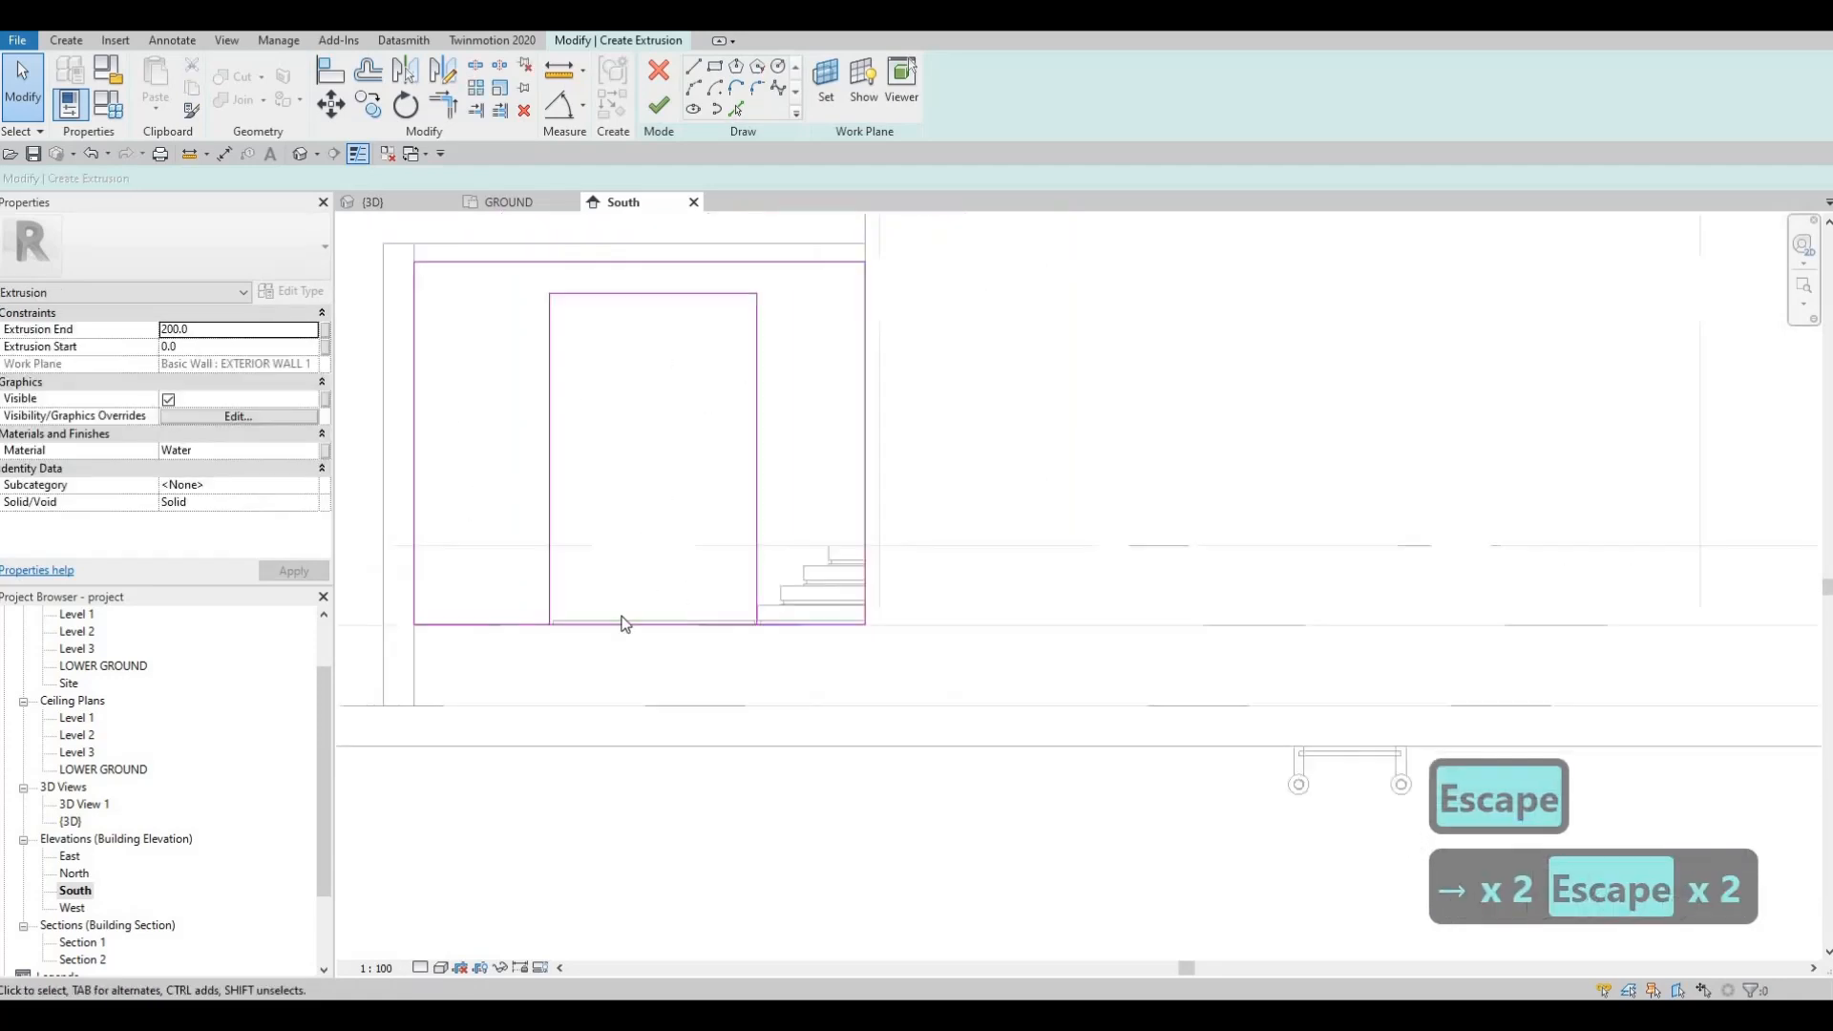
pyautogui.moveTo(621, 622)
pyautogui.mouseDown(button='middle')
pyautogui.moveTo(711, 621)
pyautogui.moveTo(669, 629)
pyautogui.moveTo(674, 548)
pyautogui.moveTo(687, 584)
pyautogui.mouseUp(button='middle')
pyautogui.press('Escape')
# Step: Try Trim/Extend (TR), then drag the bottom edge's ends out to the outer sides
pyautogui.scroll(1, 674, 548)
pyautogui.scroll(-3, 682, 573)
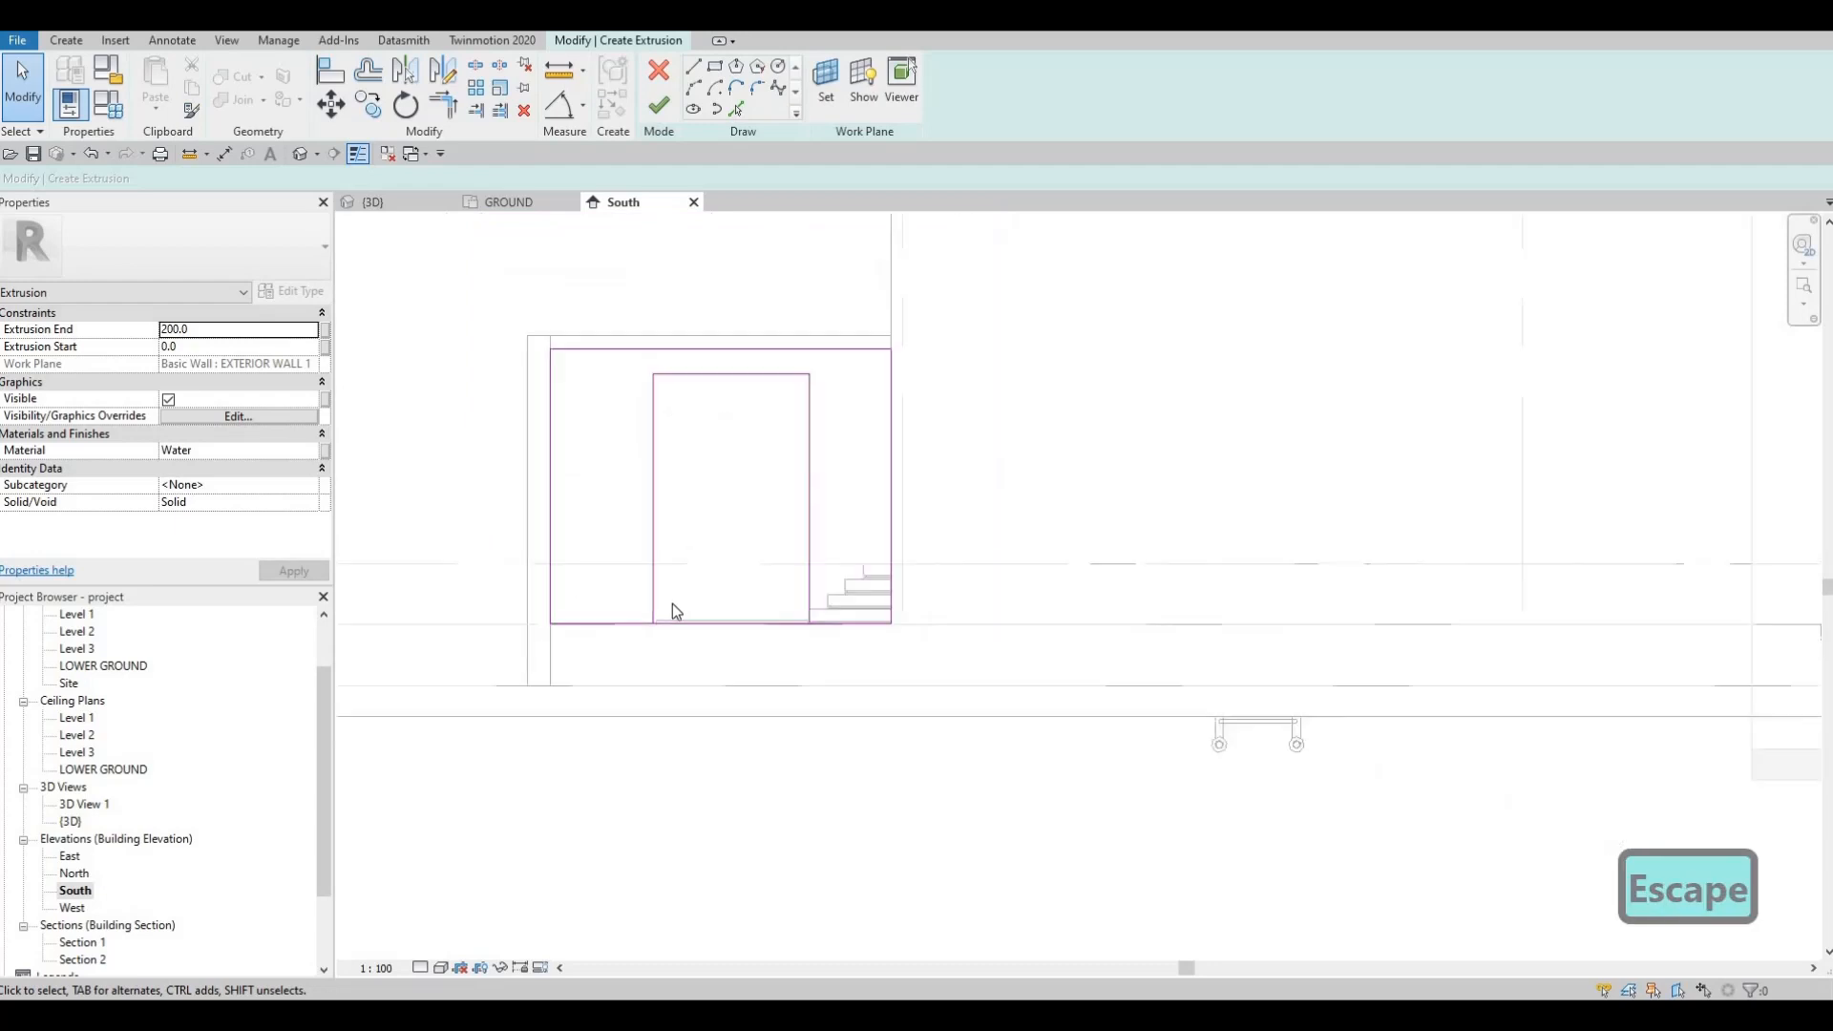
pyautogui.scroll(4, 647, 631)
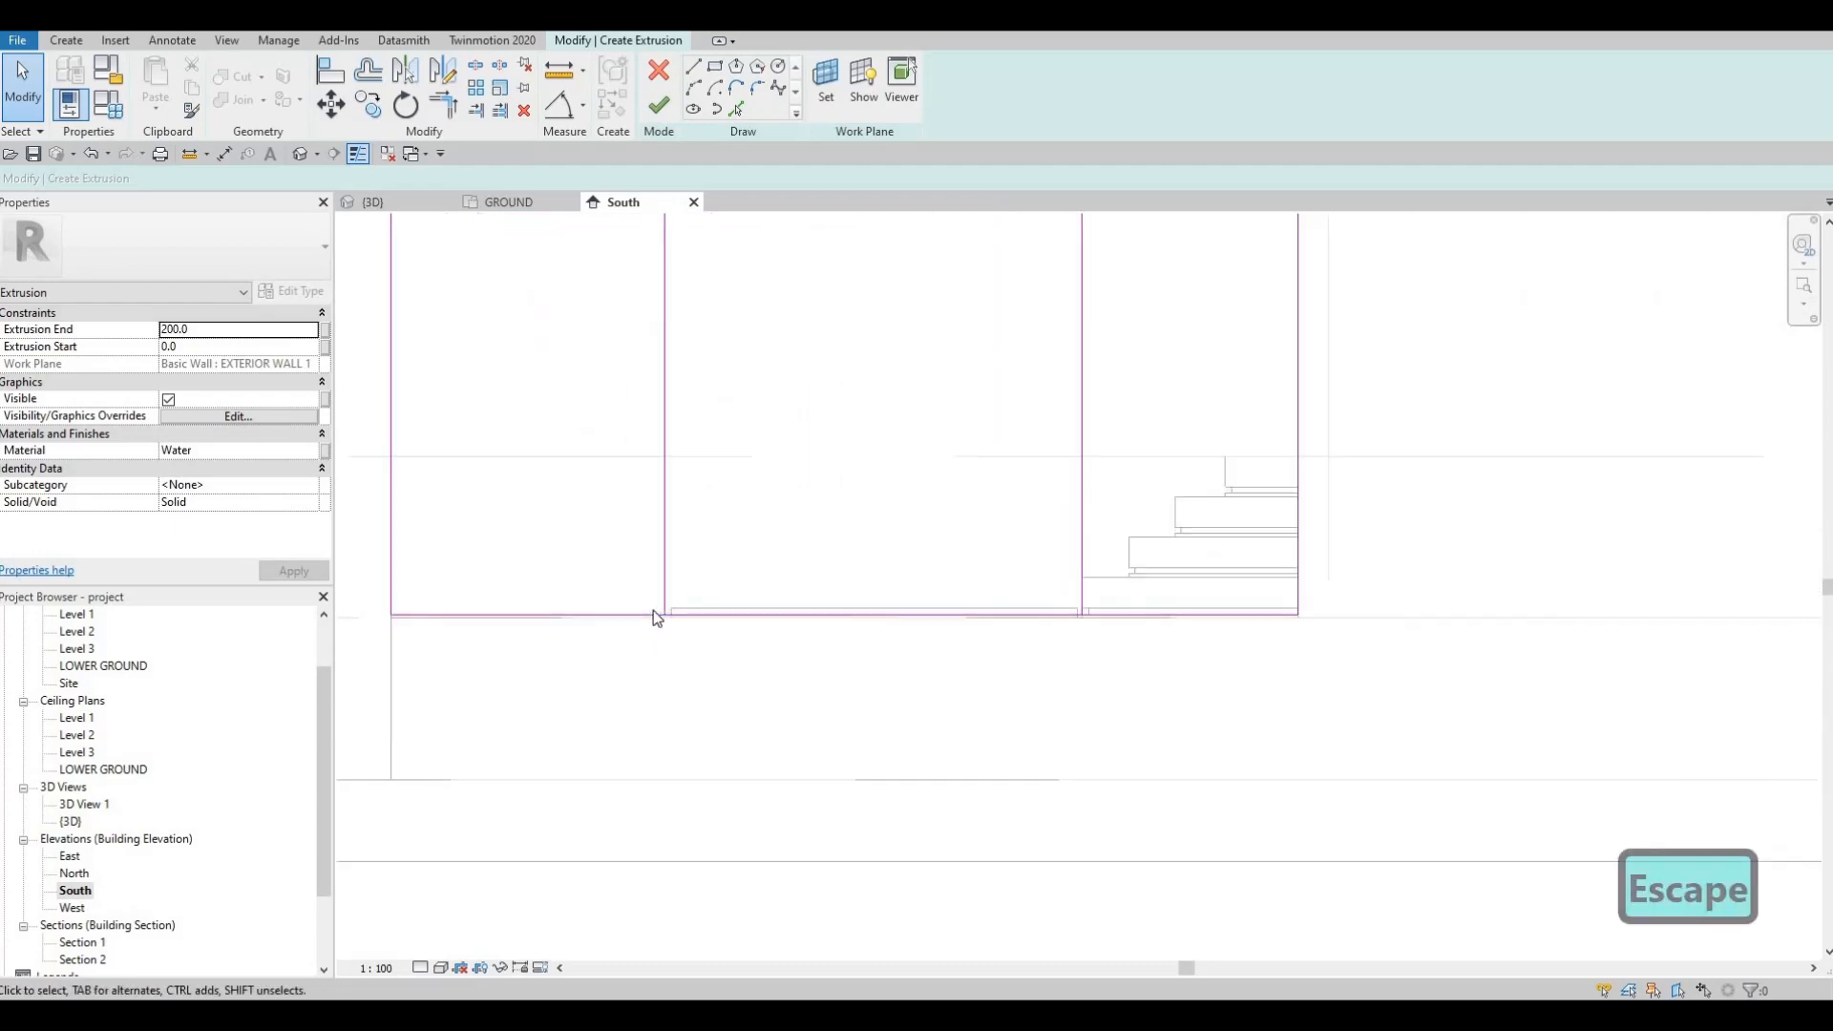
pyautogui.scroll(-2, 653, 610)
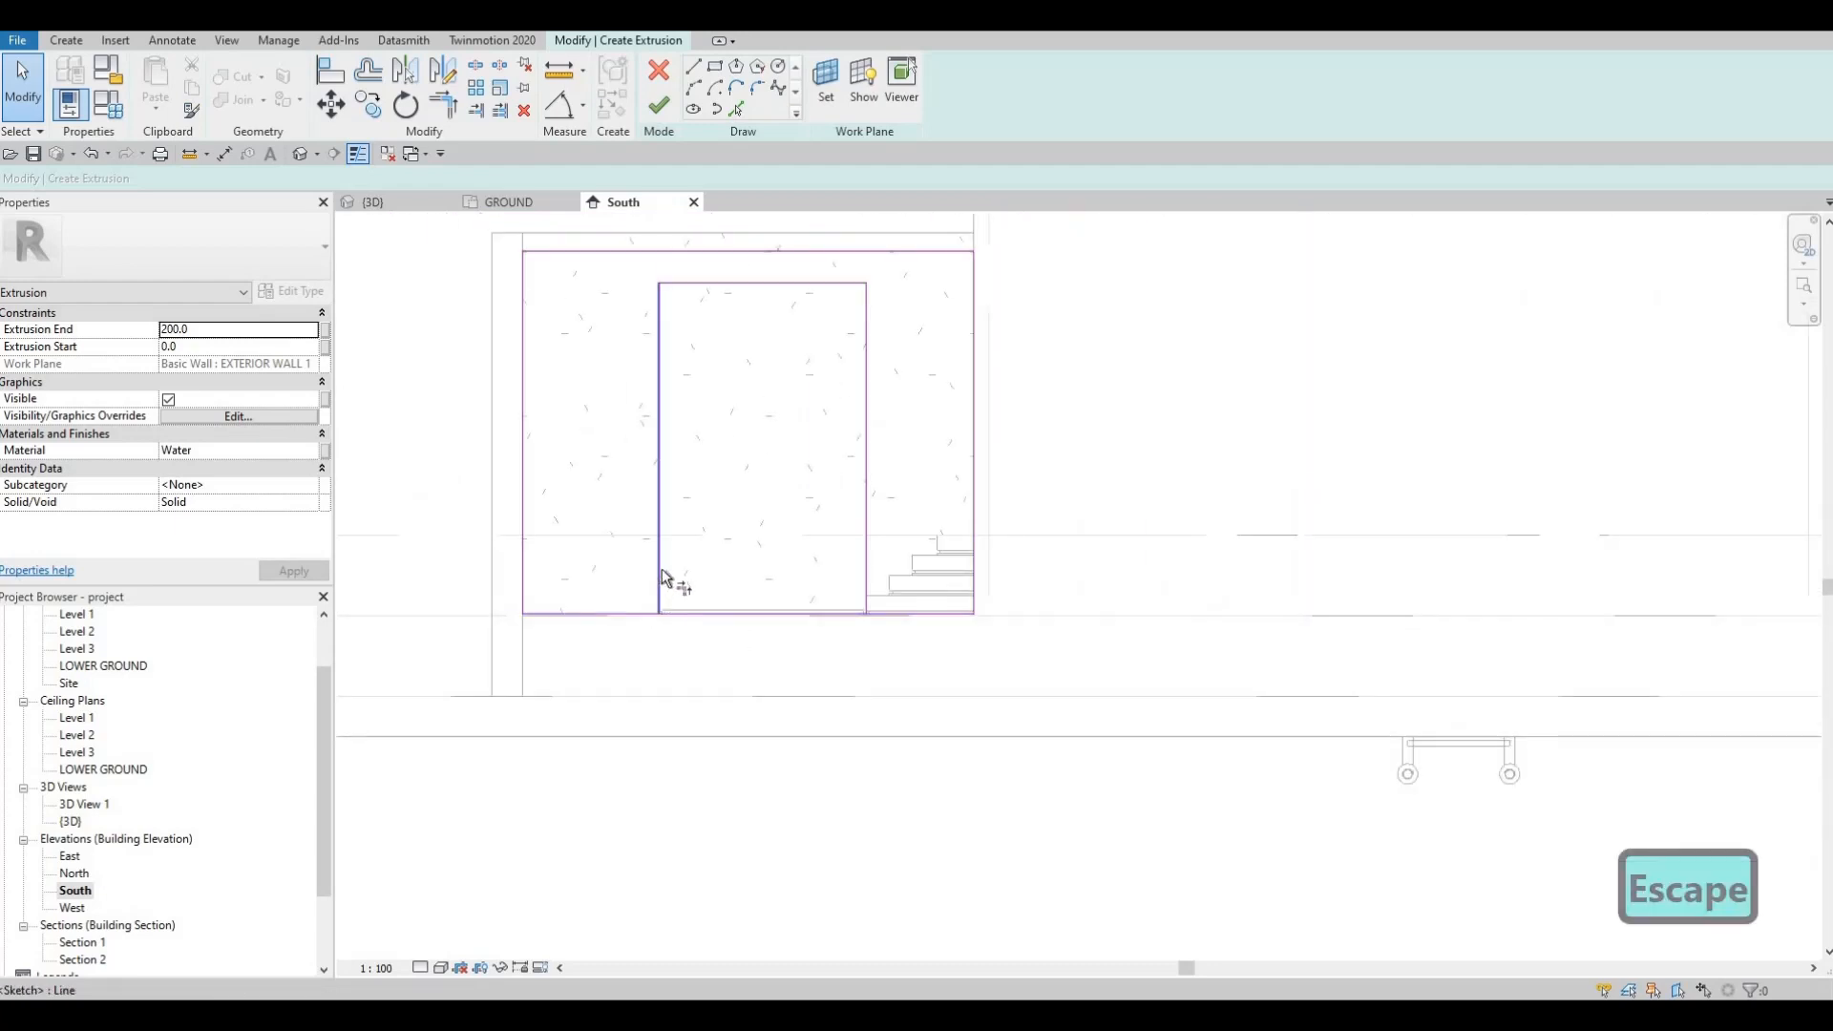
pyautogui.press('t')
pyautogui.press('r')
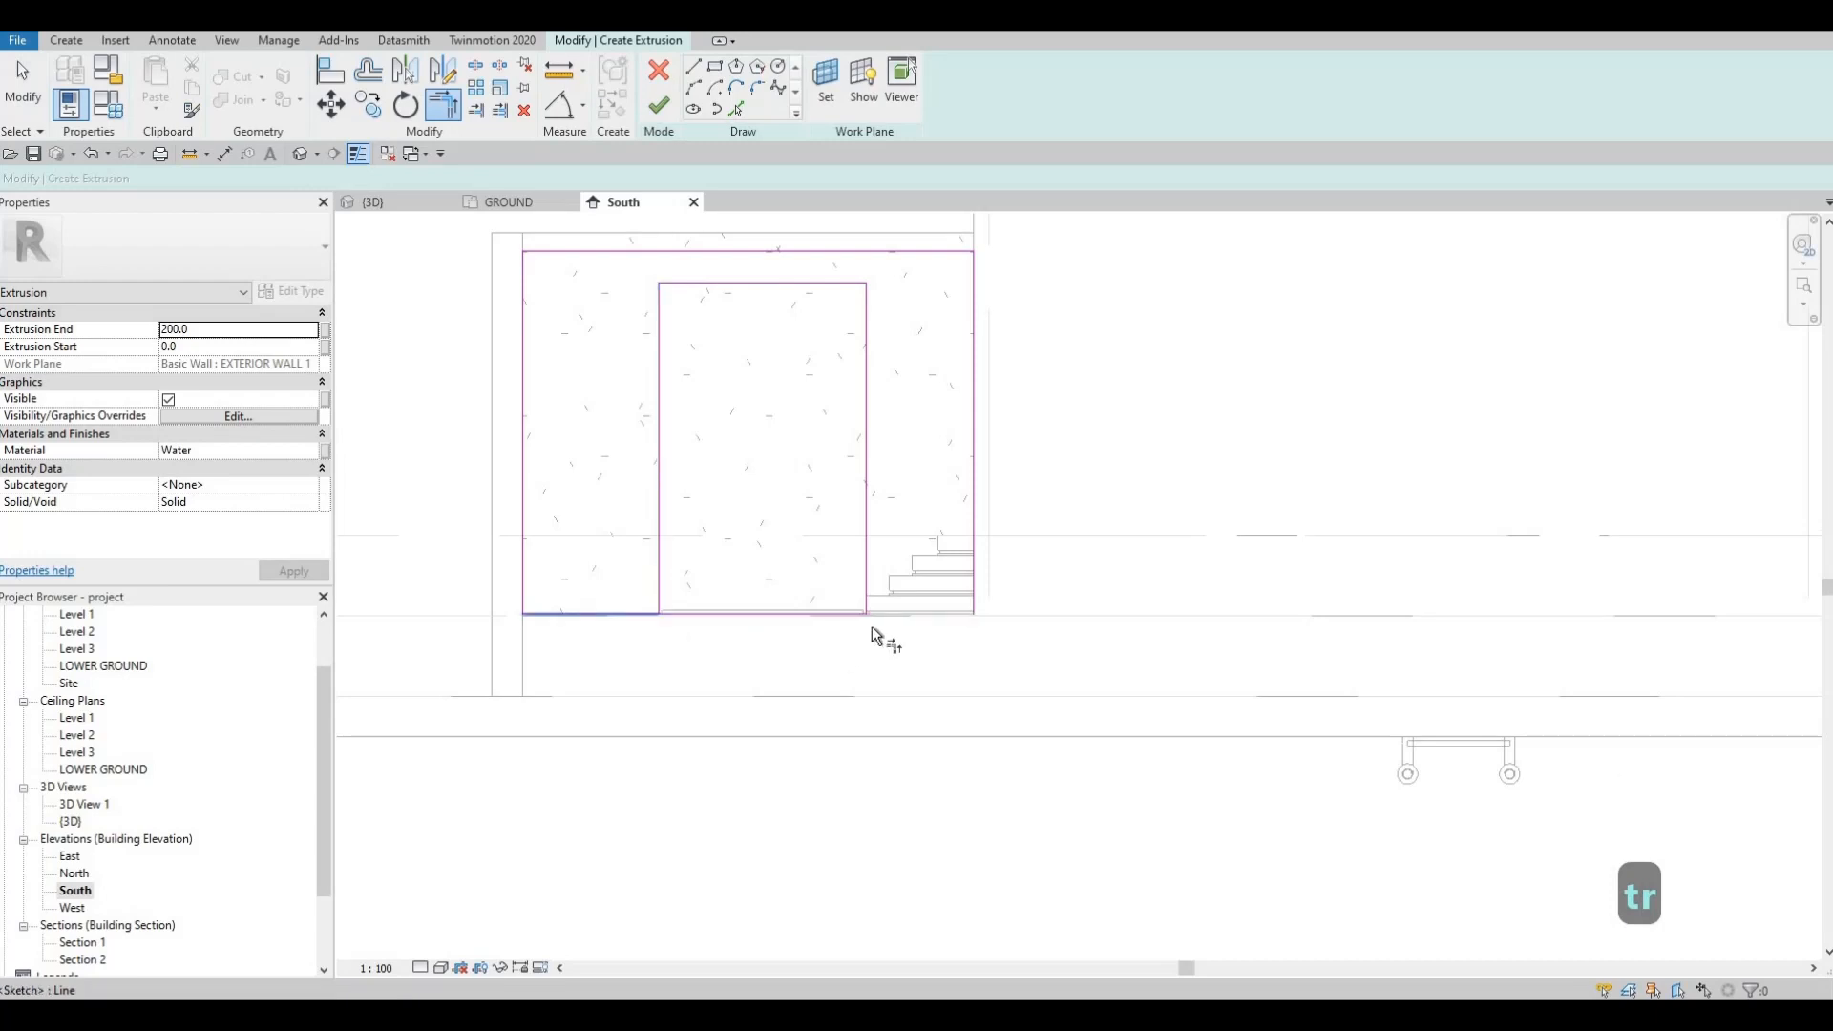
pyautogui.press('Escape')
pyautogui.press('Escape')
pyautogui.click(863, 614)
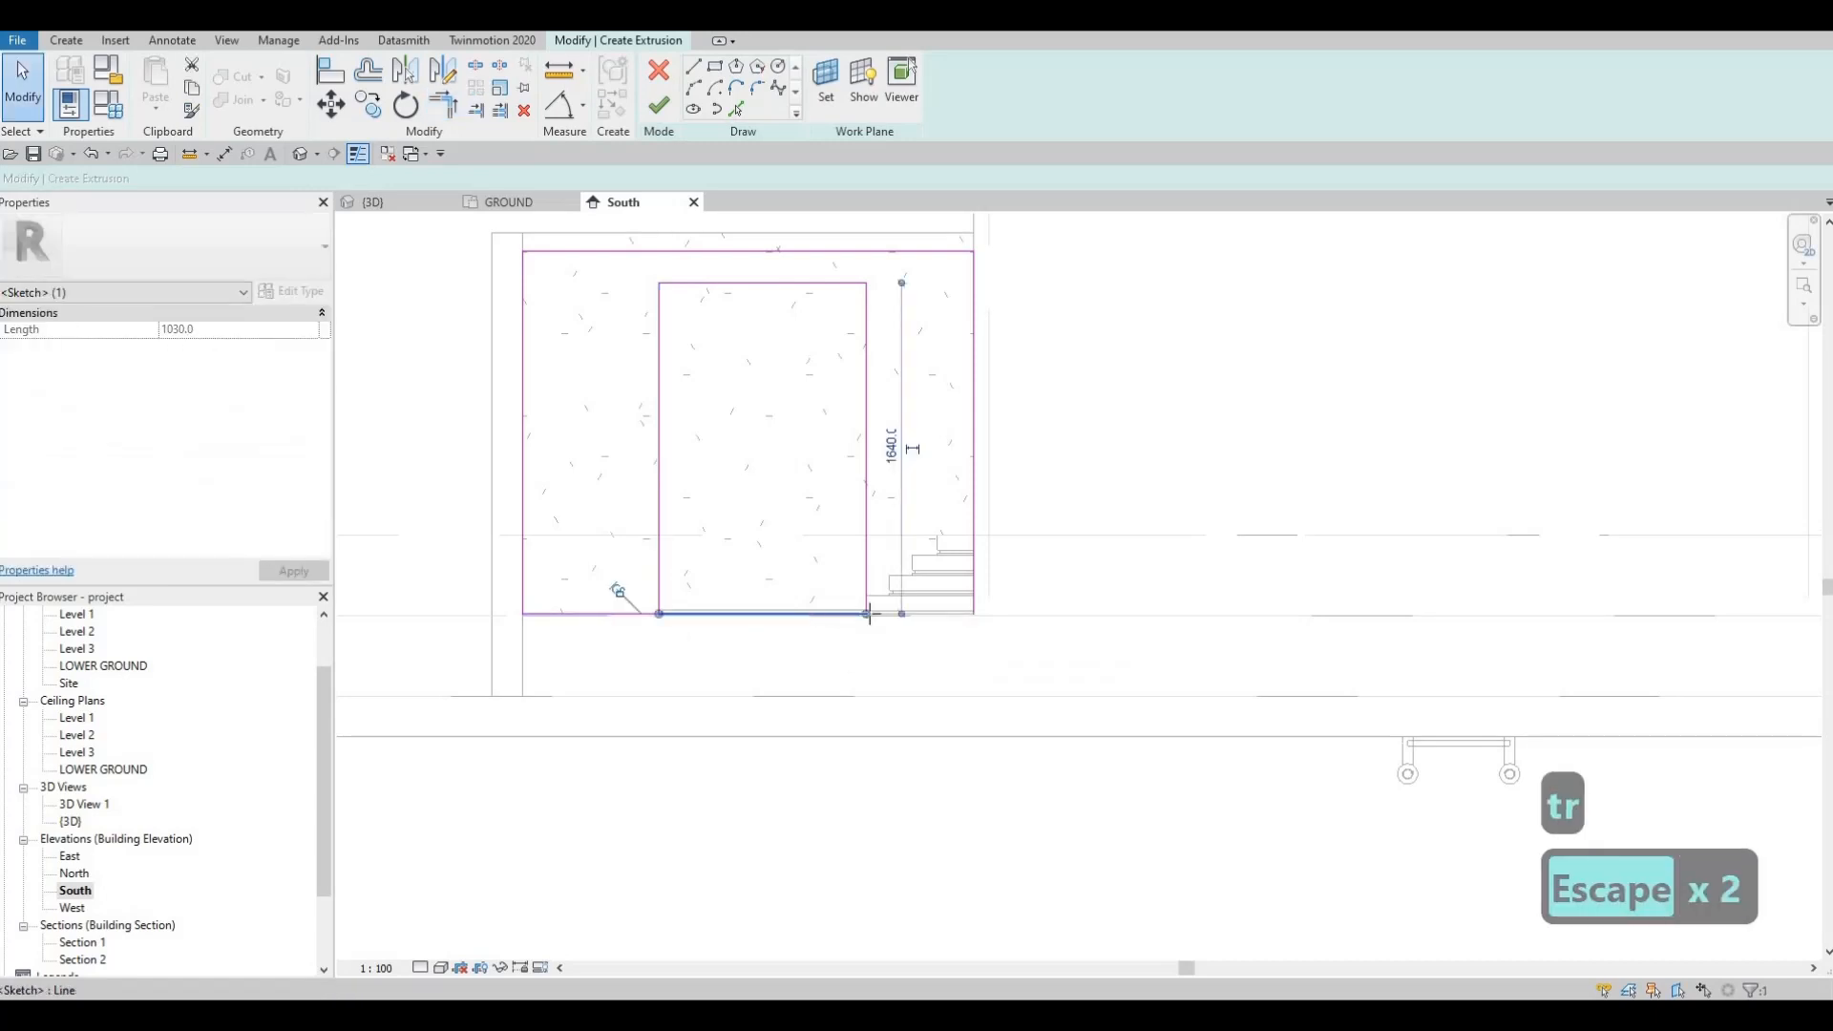
pyautogui.moveTo(972, 615); pyautogui.dragTo(973, 615)
pyautogui.click(665, 615)
pyautogui.moveTo(660, 614); pyautogui.dragTo(865, 616)
pyautogui.scroll(-2, 710, 586)
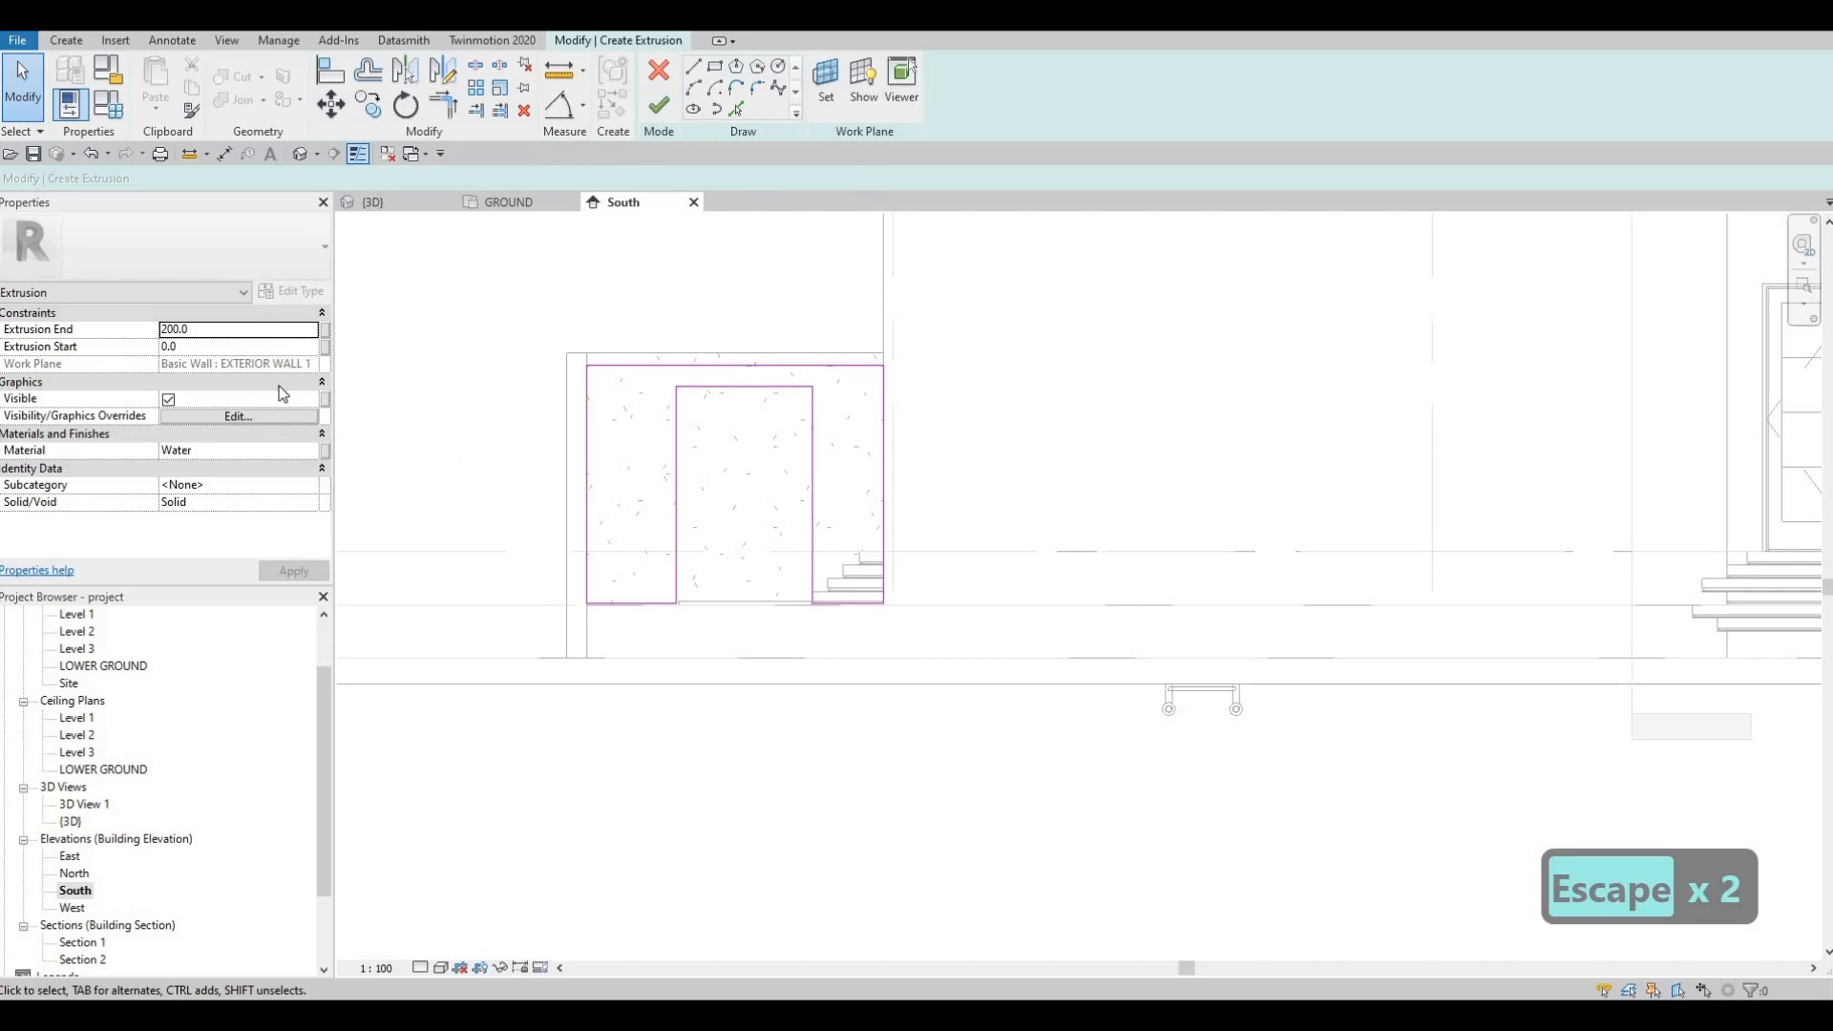
# Step: Change the extrusion material to Aluminum 1100-H14 from AEC Materials > Metal
pyautogui.click(313, 455)
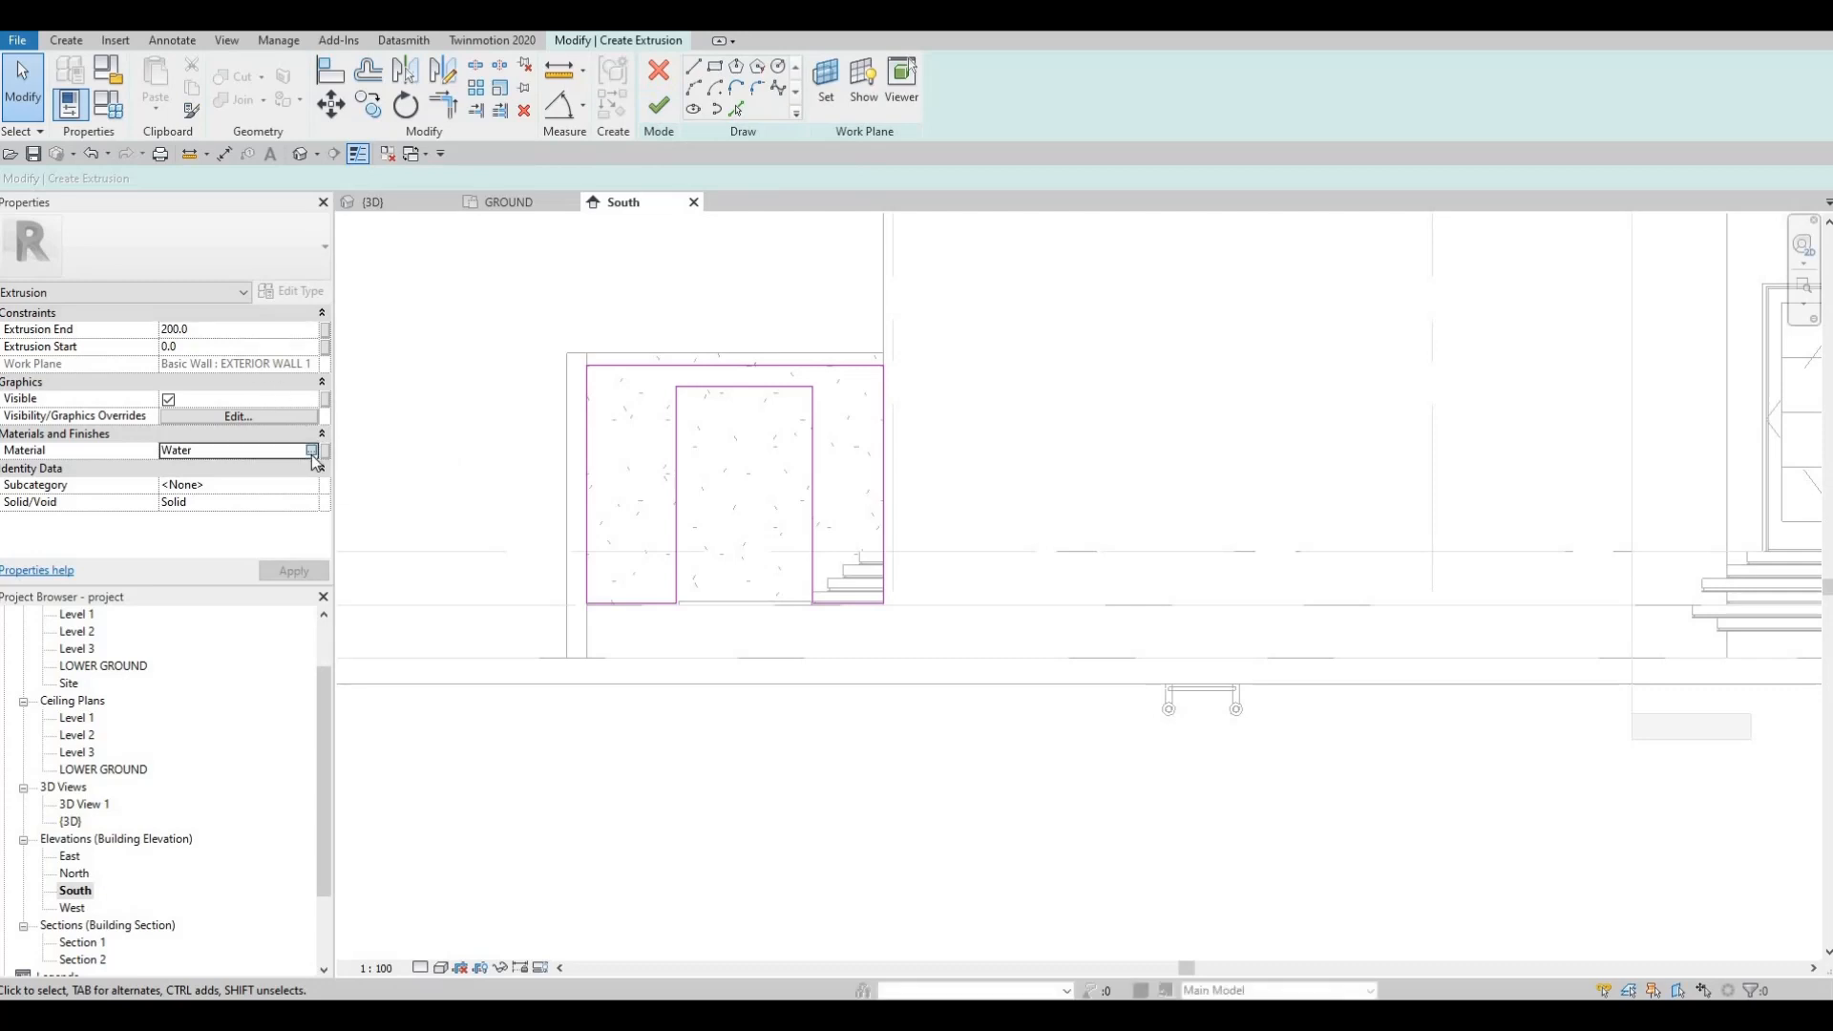
pyautogui.click(312, 450)
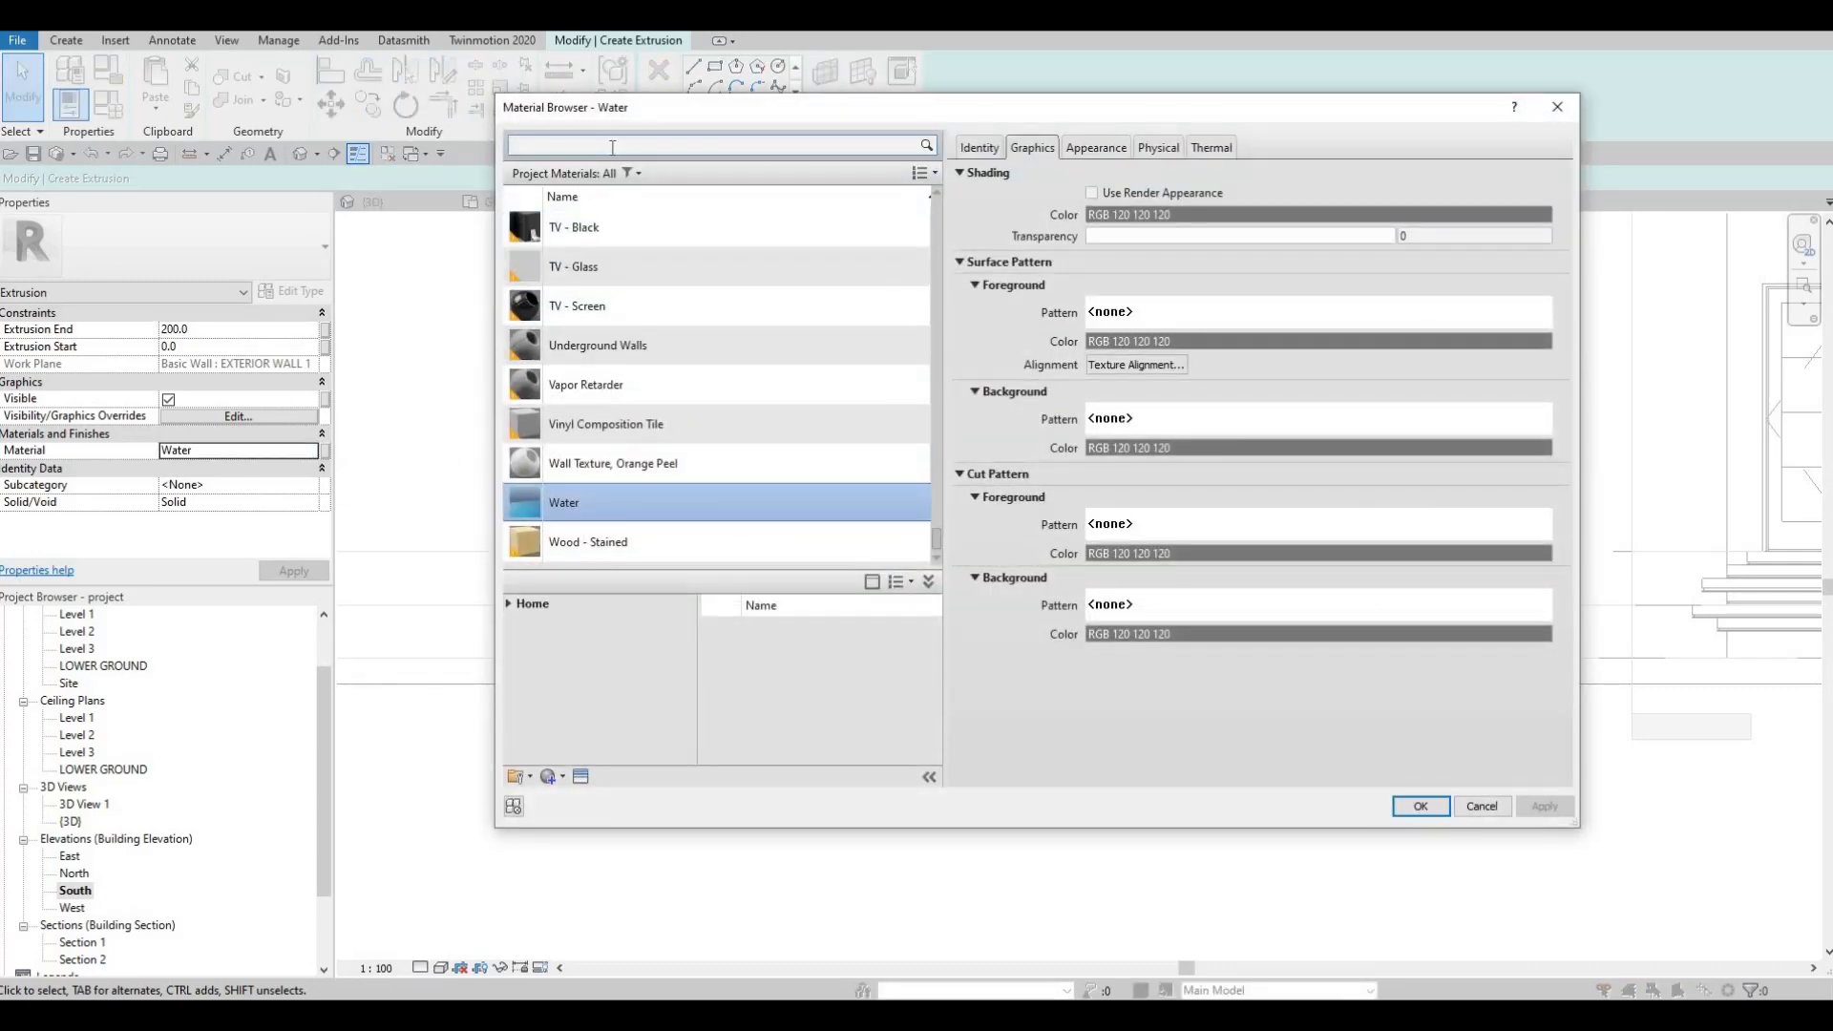
pyautogui.click(507, 605)
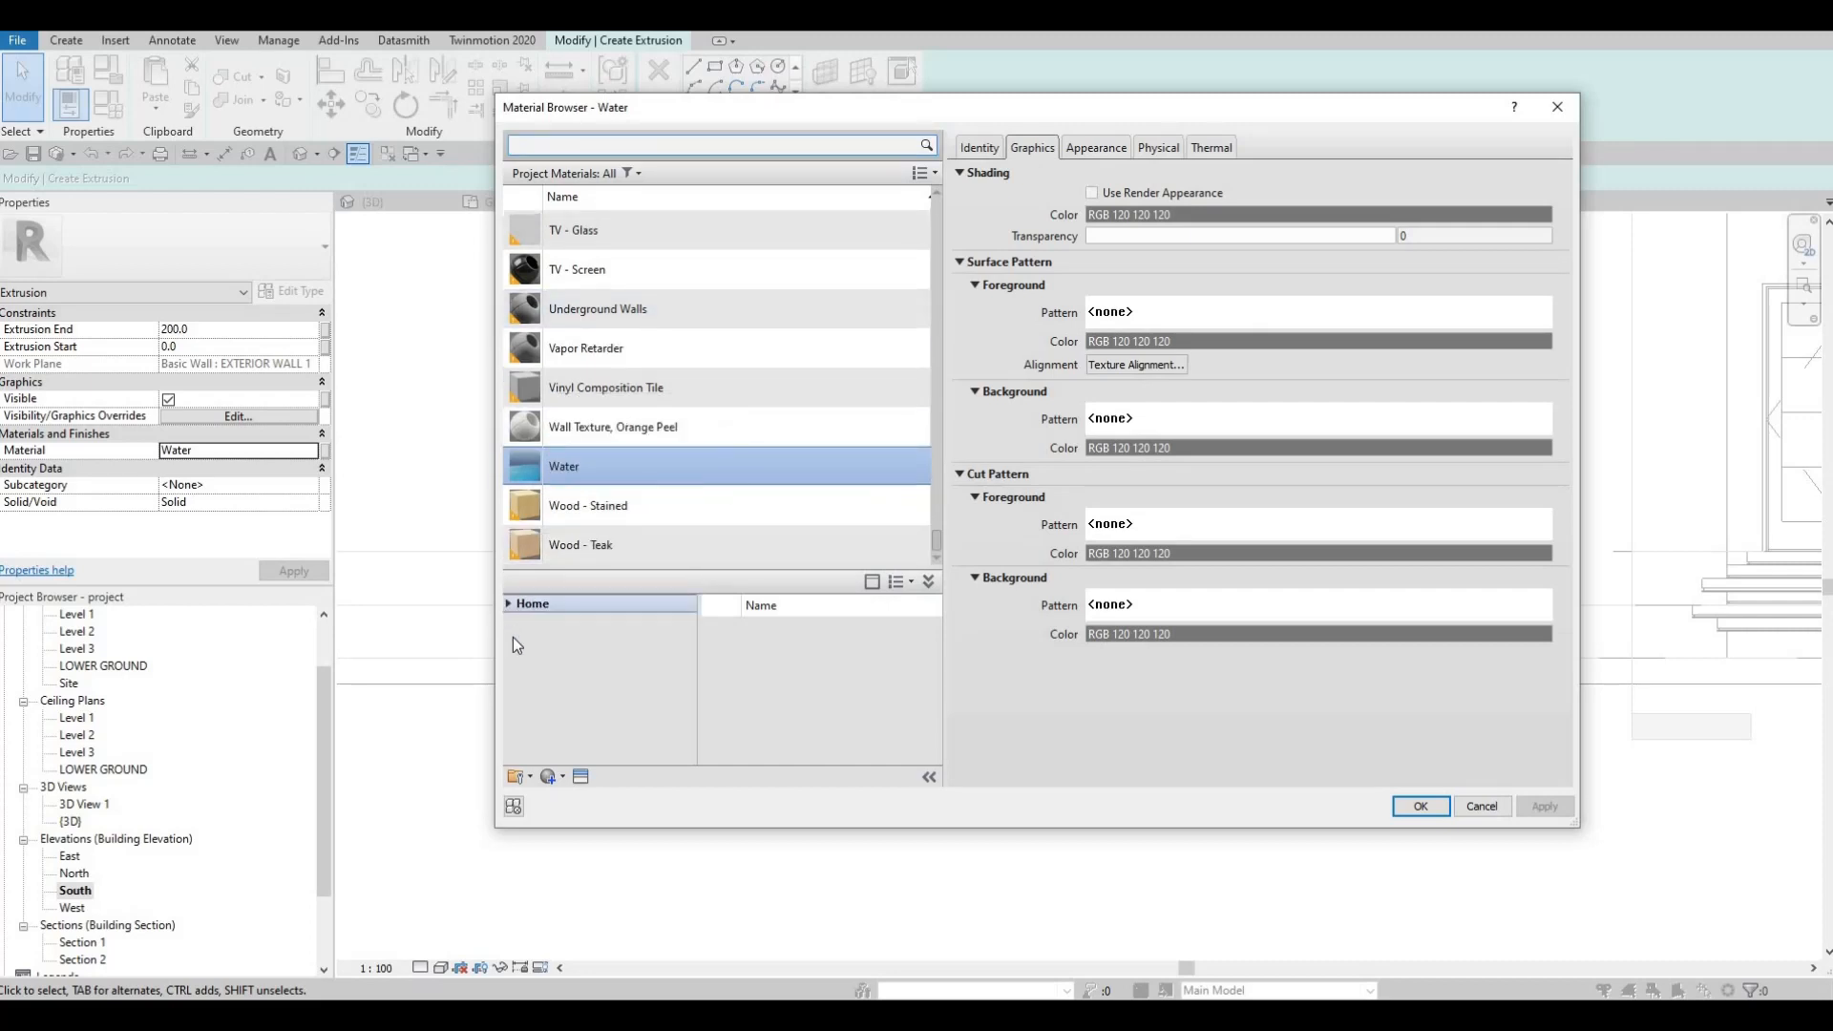
pyautogui.scroll(-5, 590, 727)
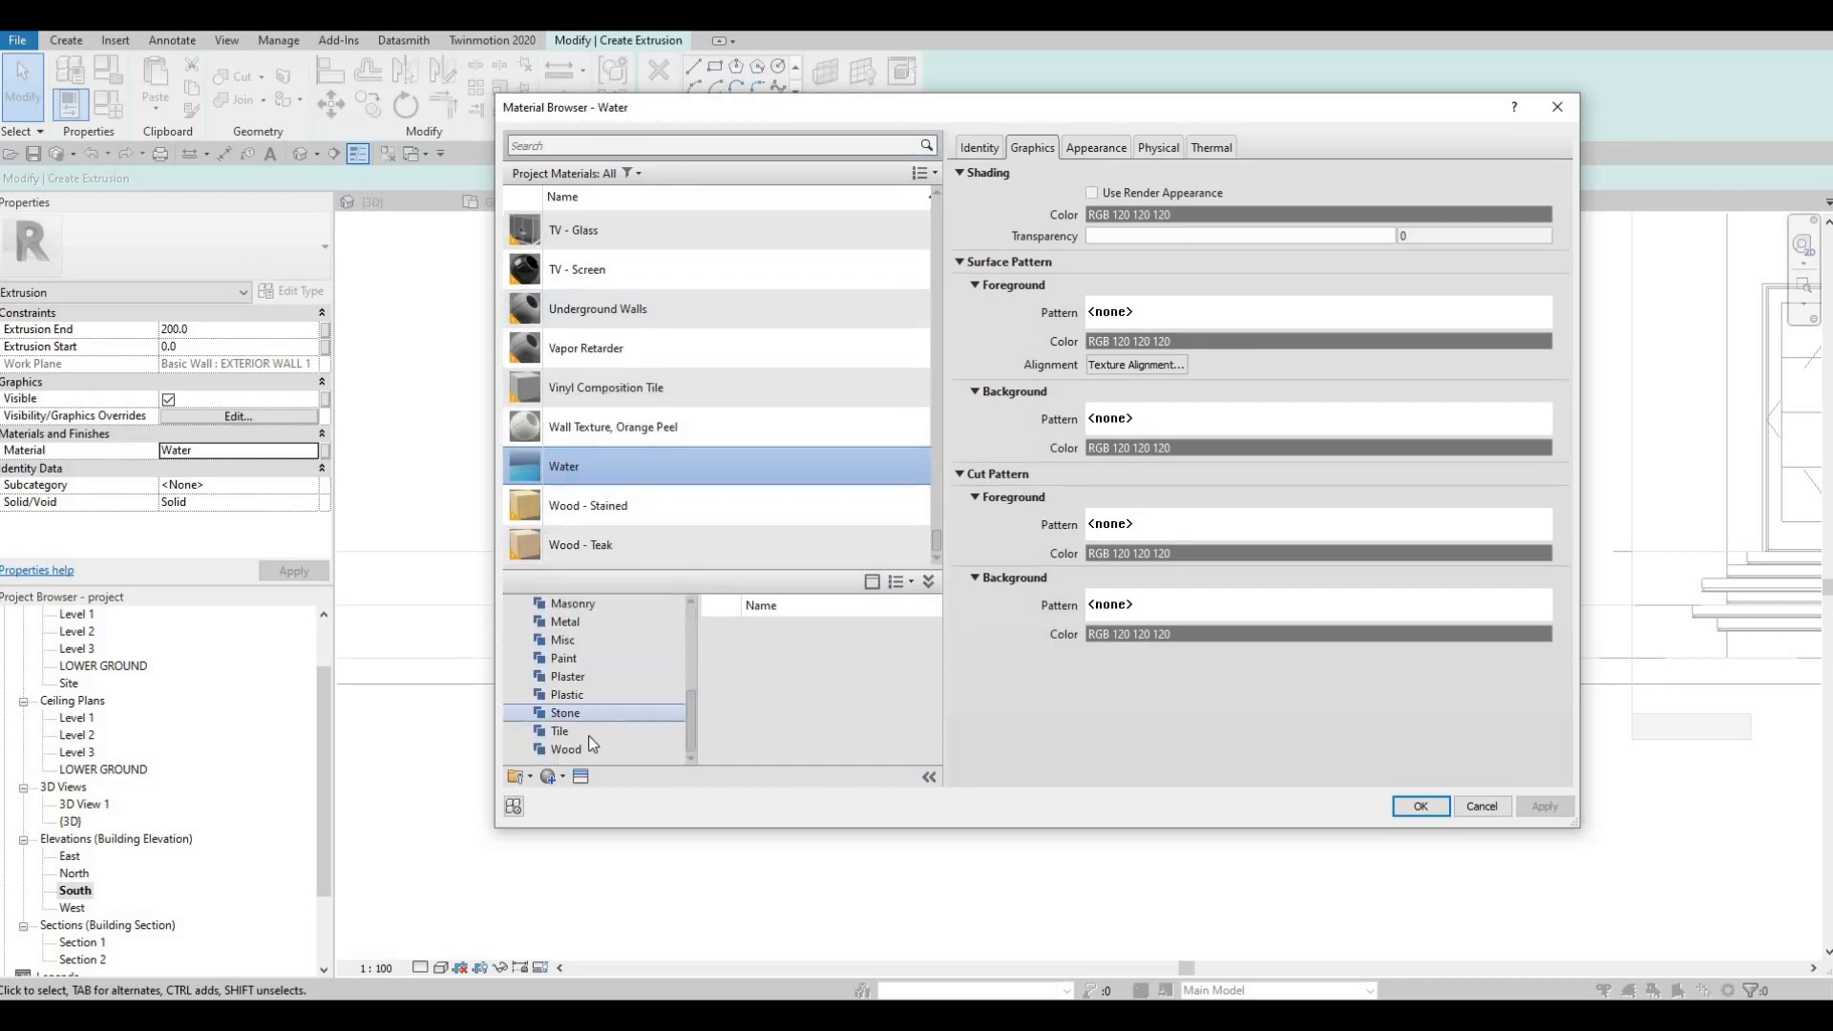
pyautogui.click(565, 621)
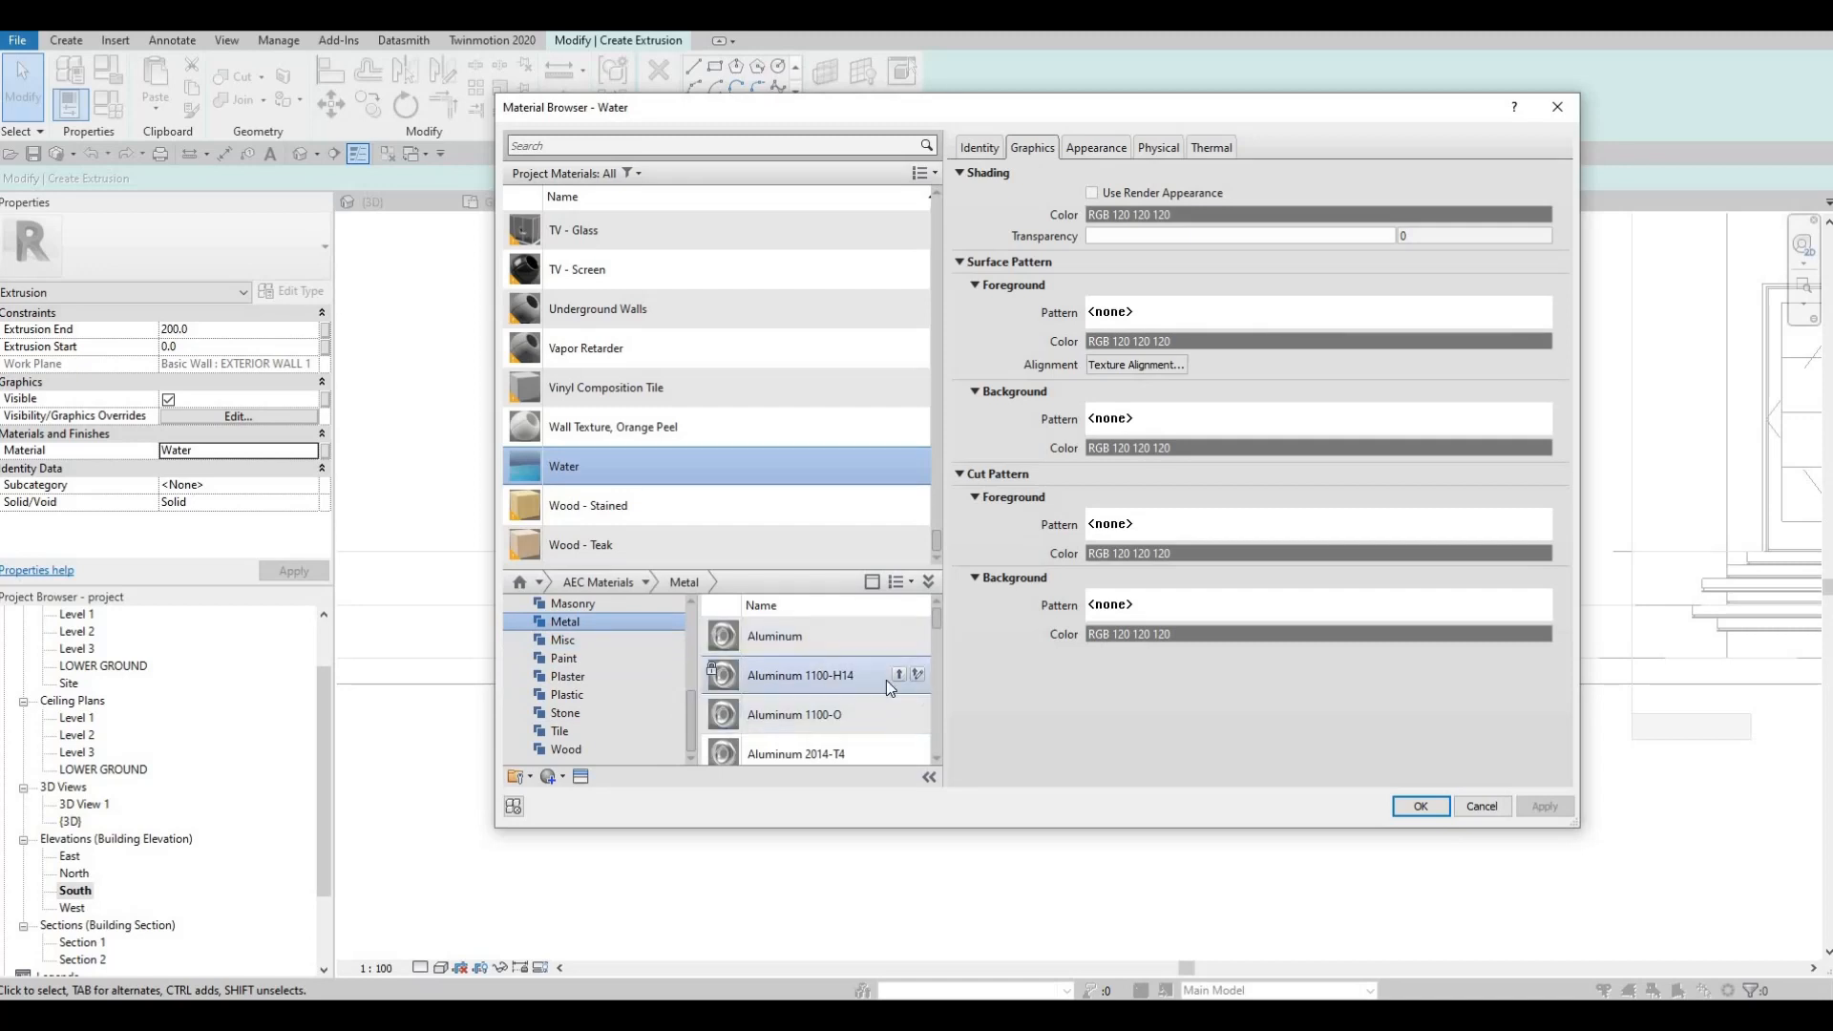
pyautogui.click(1421, 806)
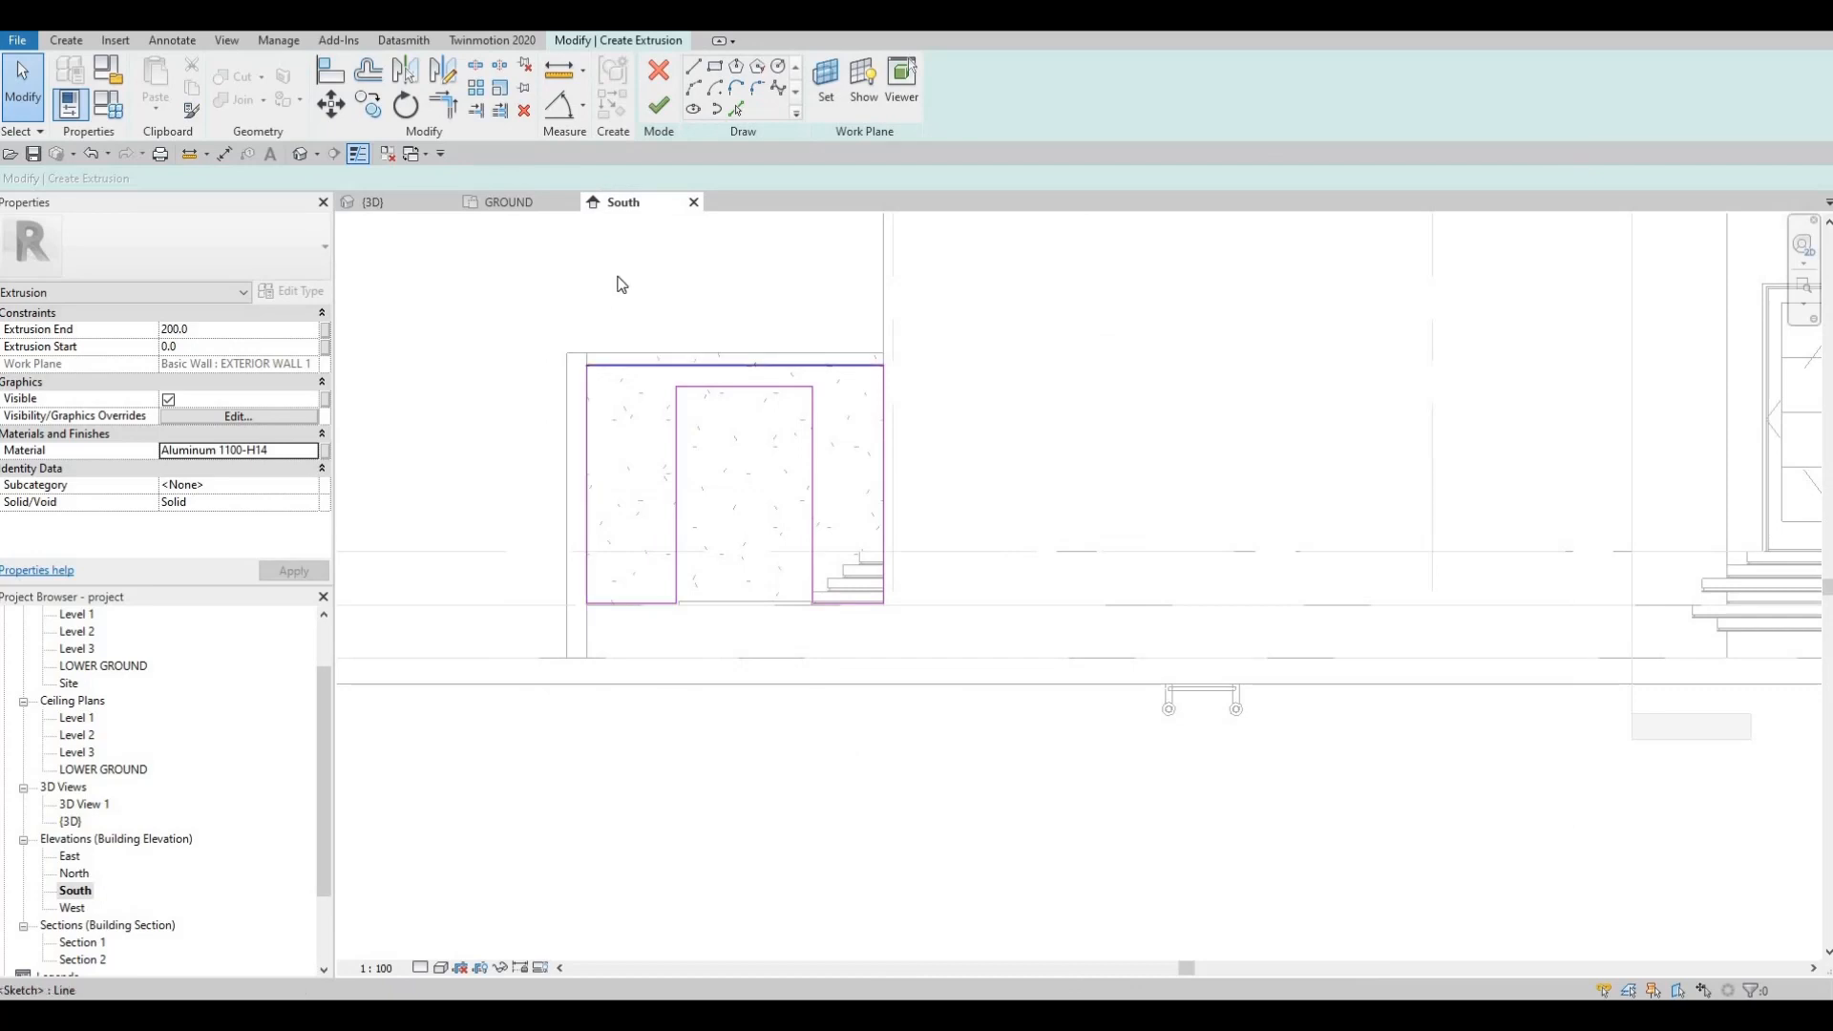
# Step: Raise the profile's top edge and add offset lines 50 above the floor and beside the wall edge
pyautogui.scroll(3, 649, 393)
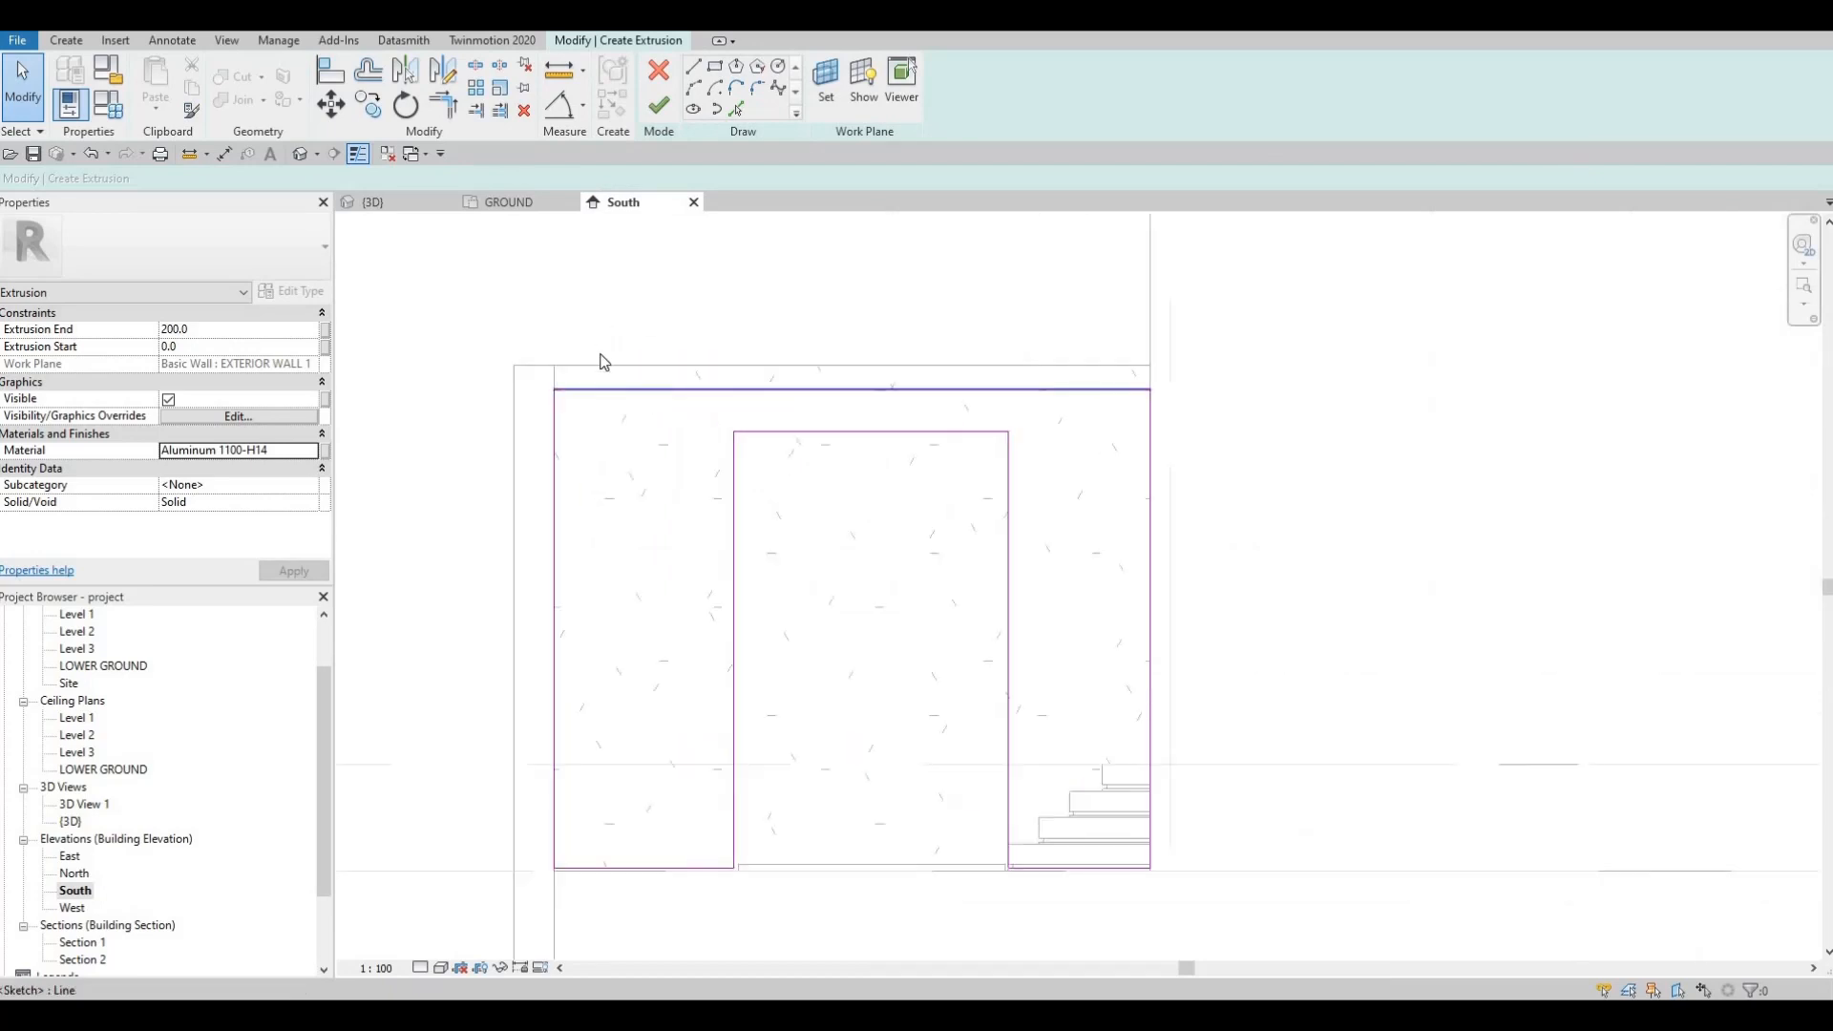
pyautogui.click(610, 389)
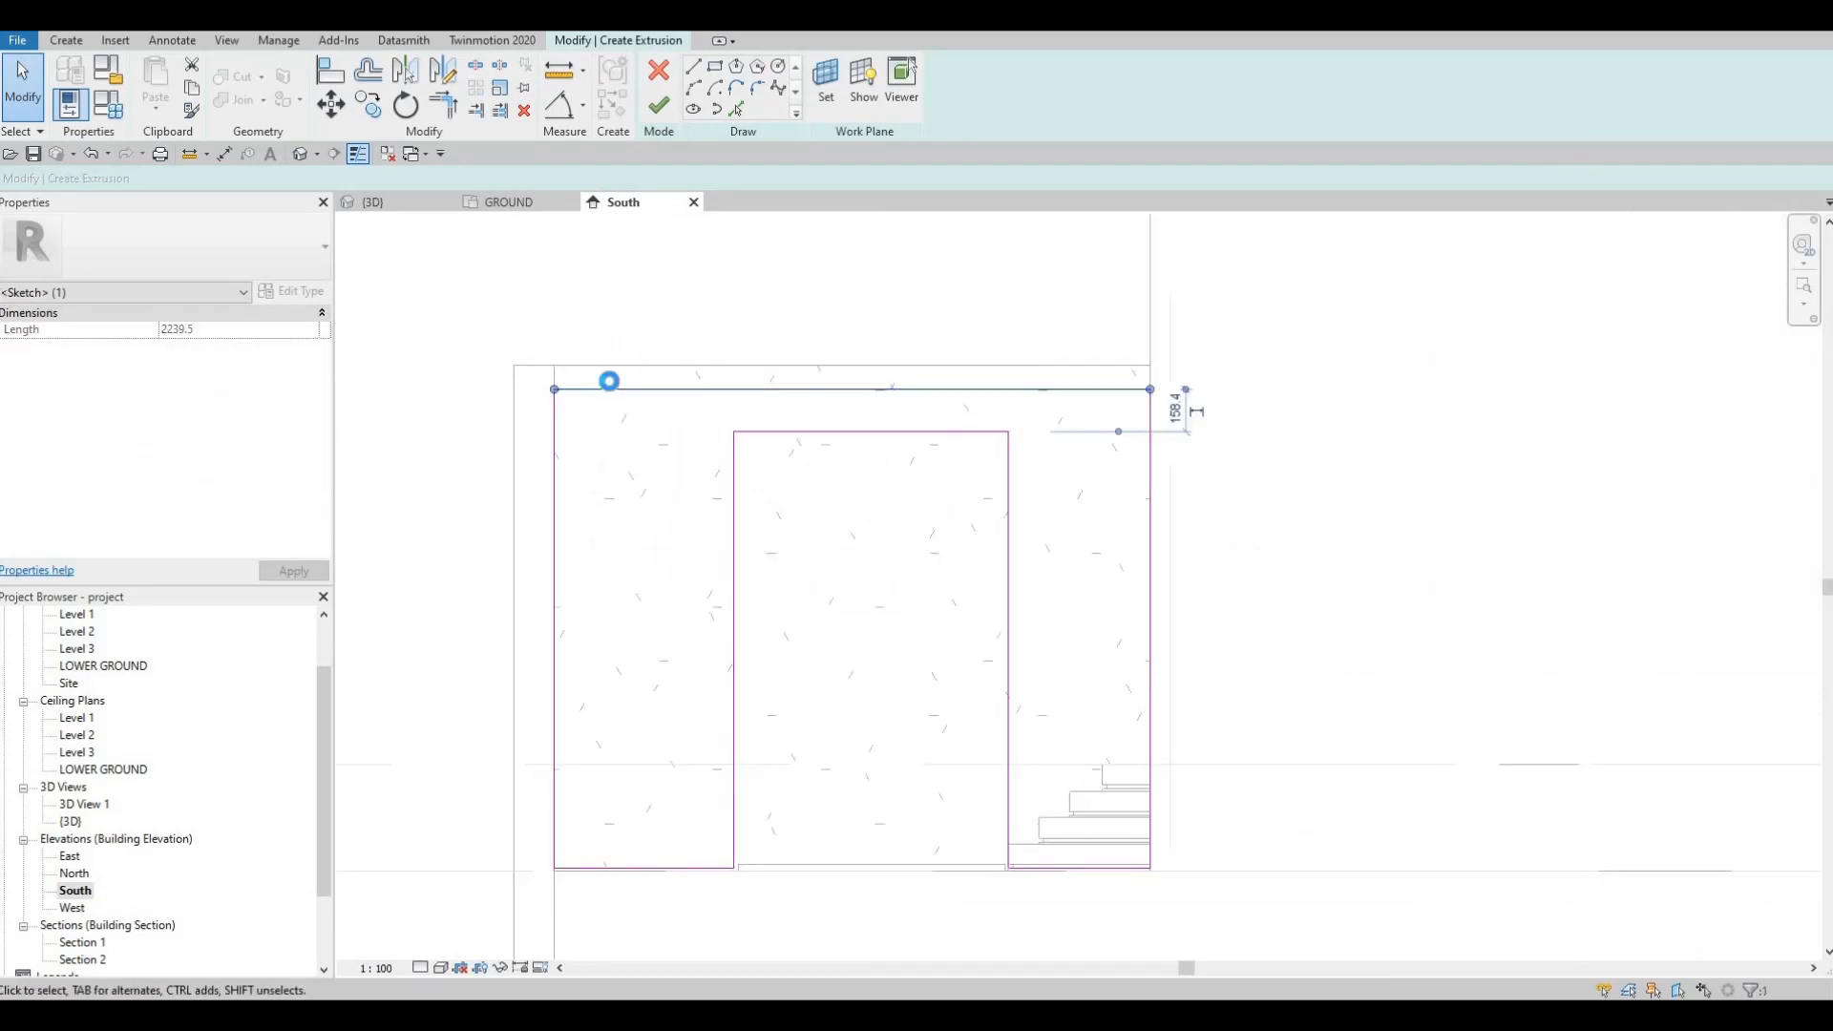
pyautogui.press('Up')
pyautogui.press('Up')
pyautogui.press('Up')
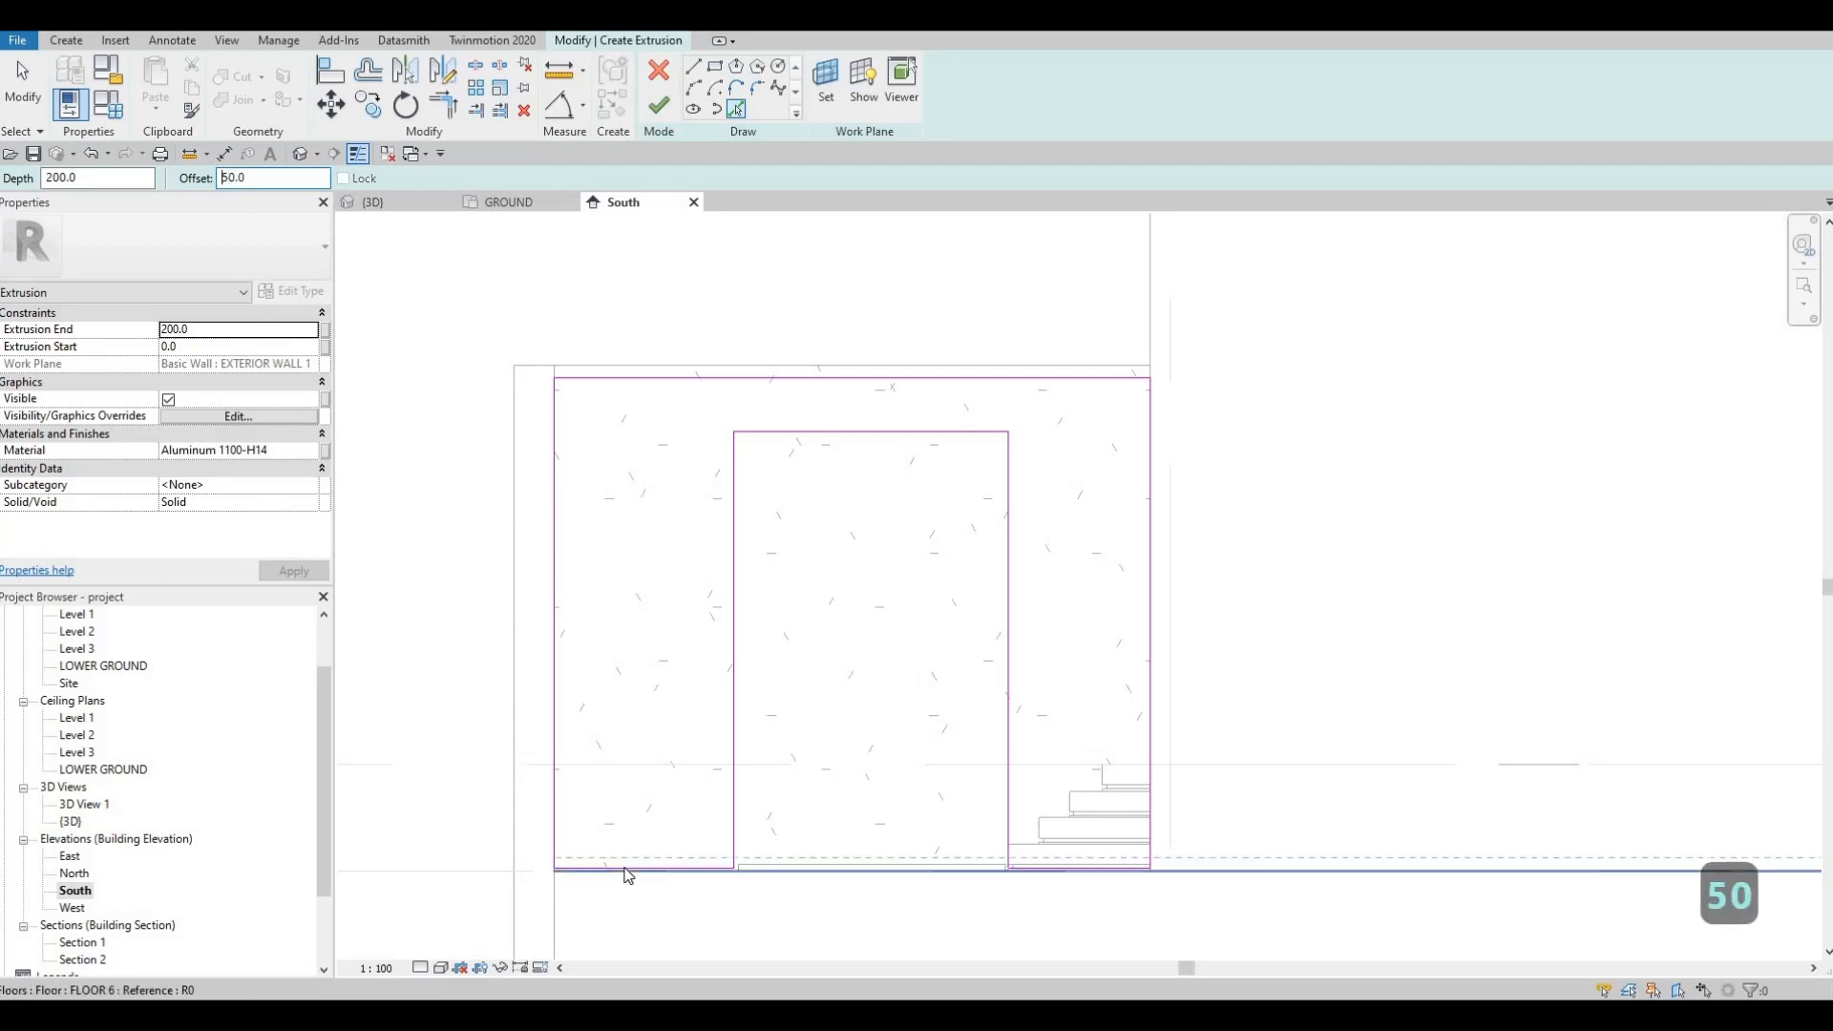
pyautogui.scroll(3, 699, 859)
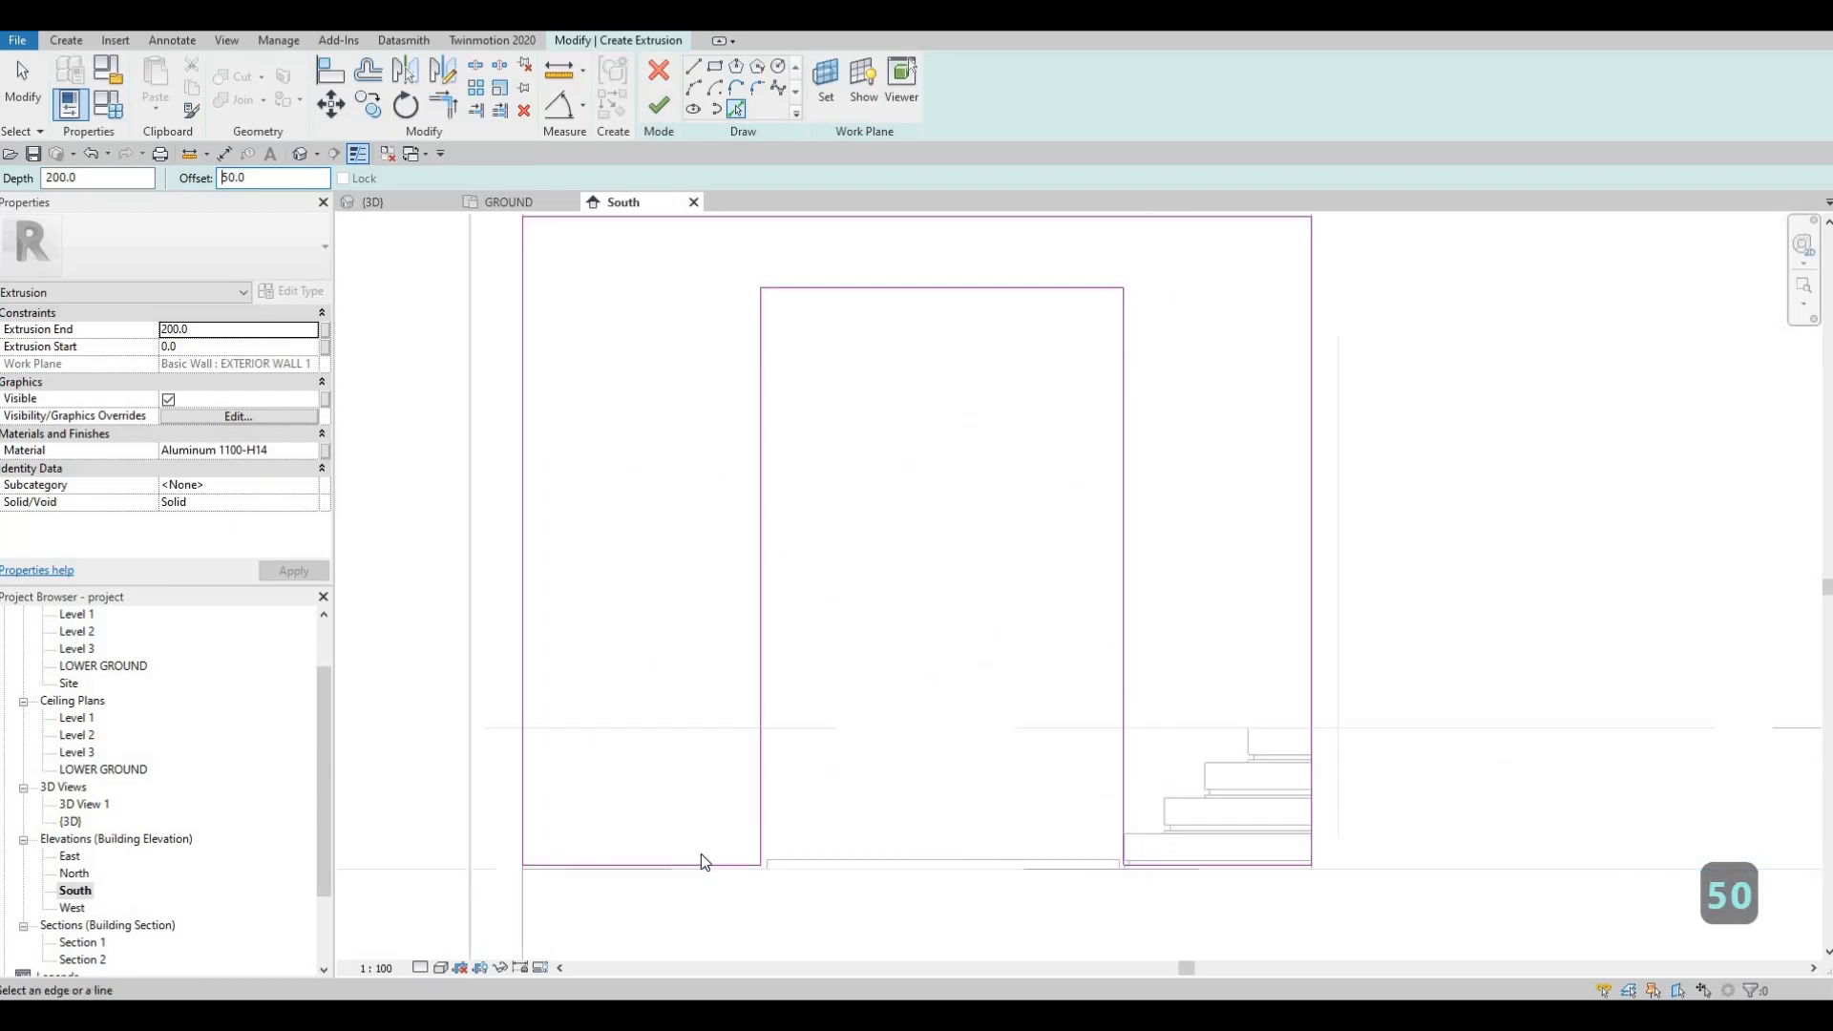
pyautogui.click(701, 857)
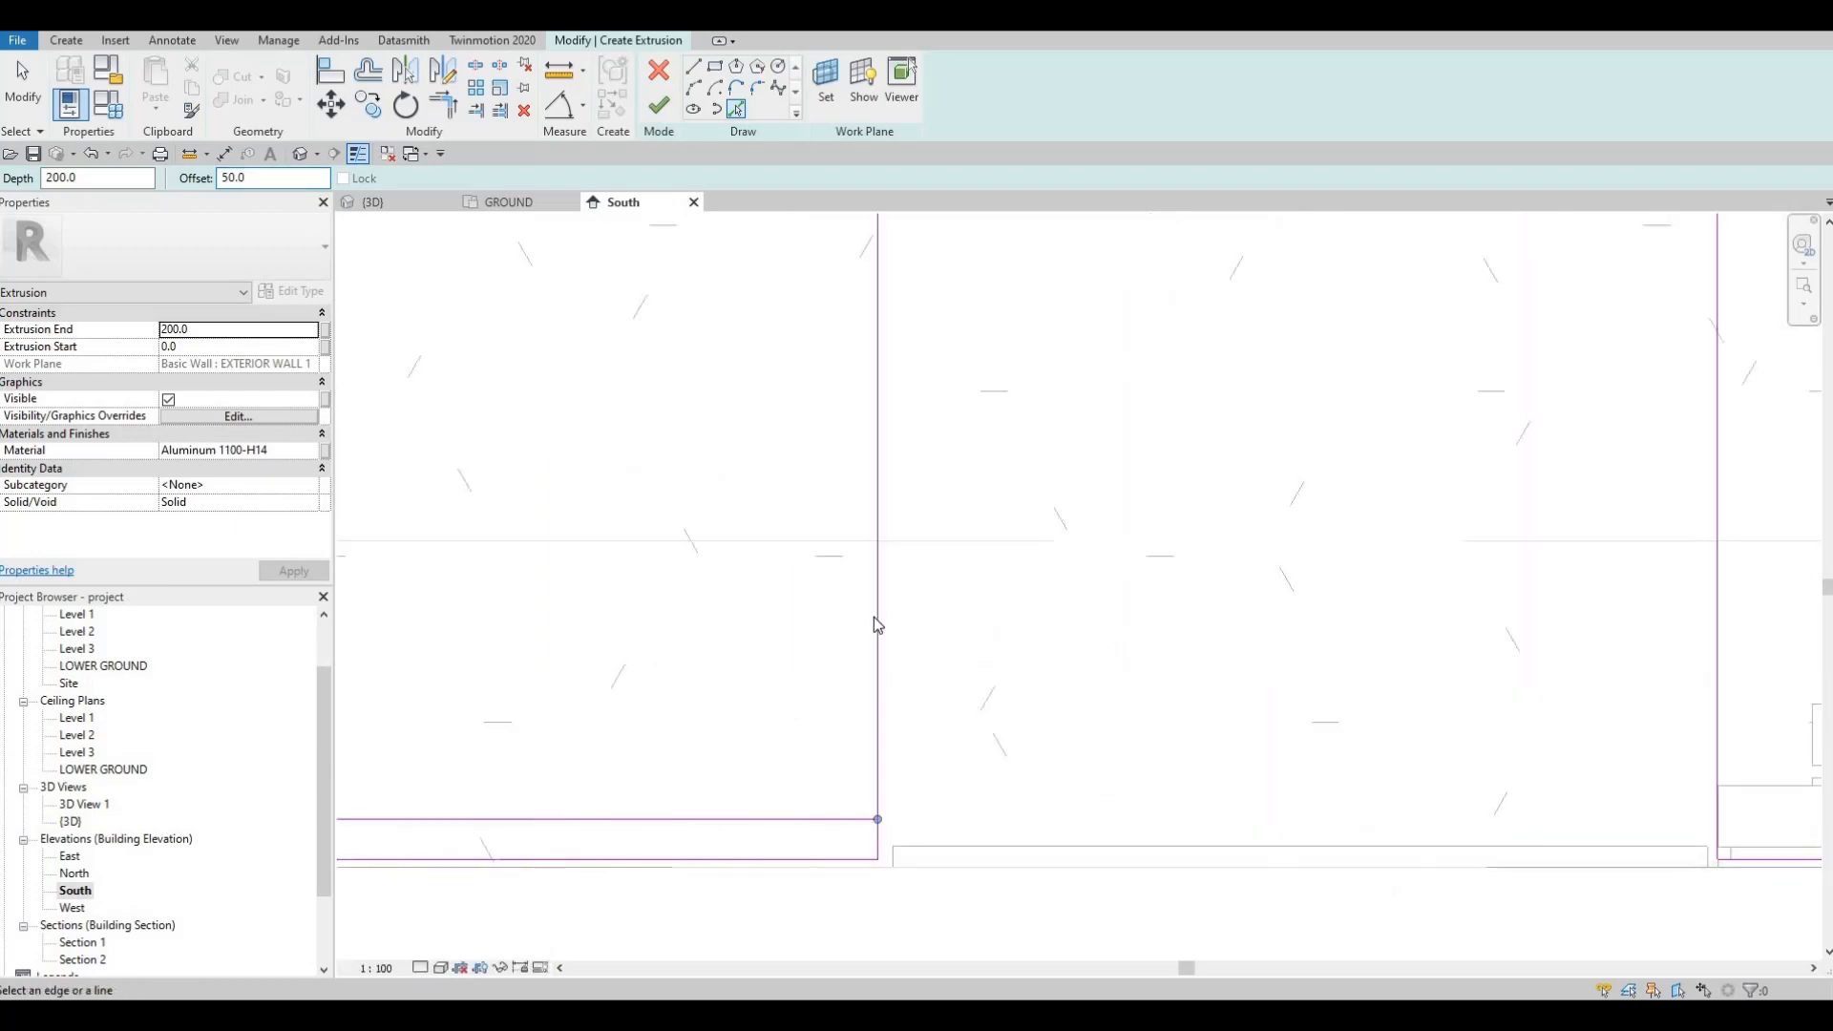
pyautogui.click(864, 657)
pyautogui.scroll(-3, 1158, 545)
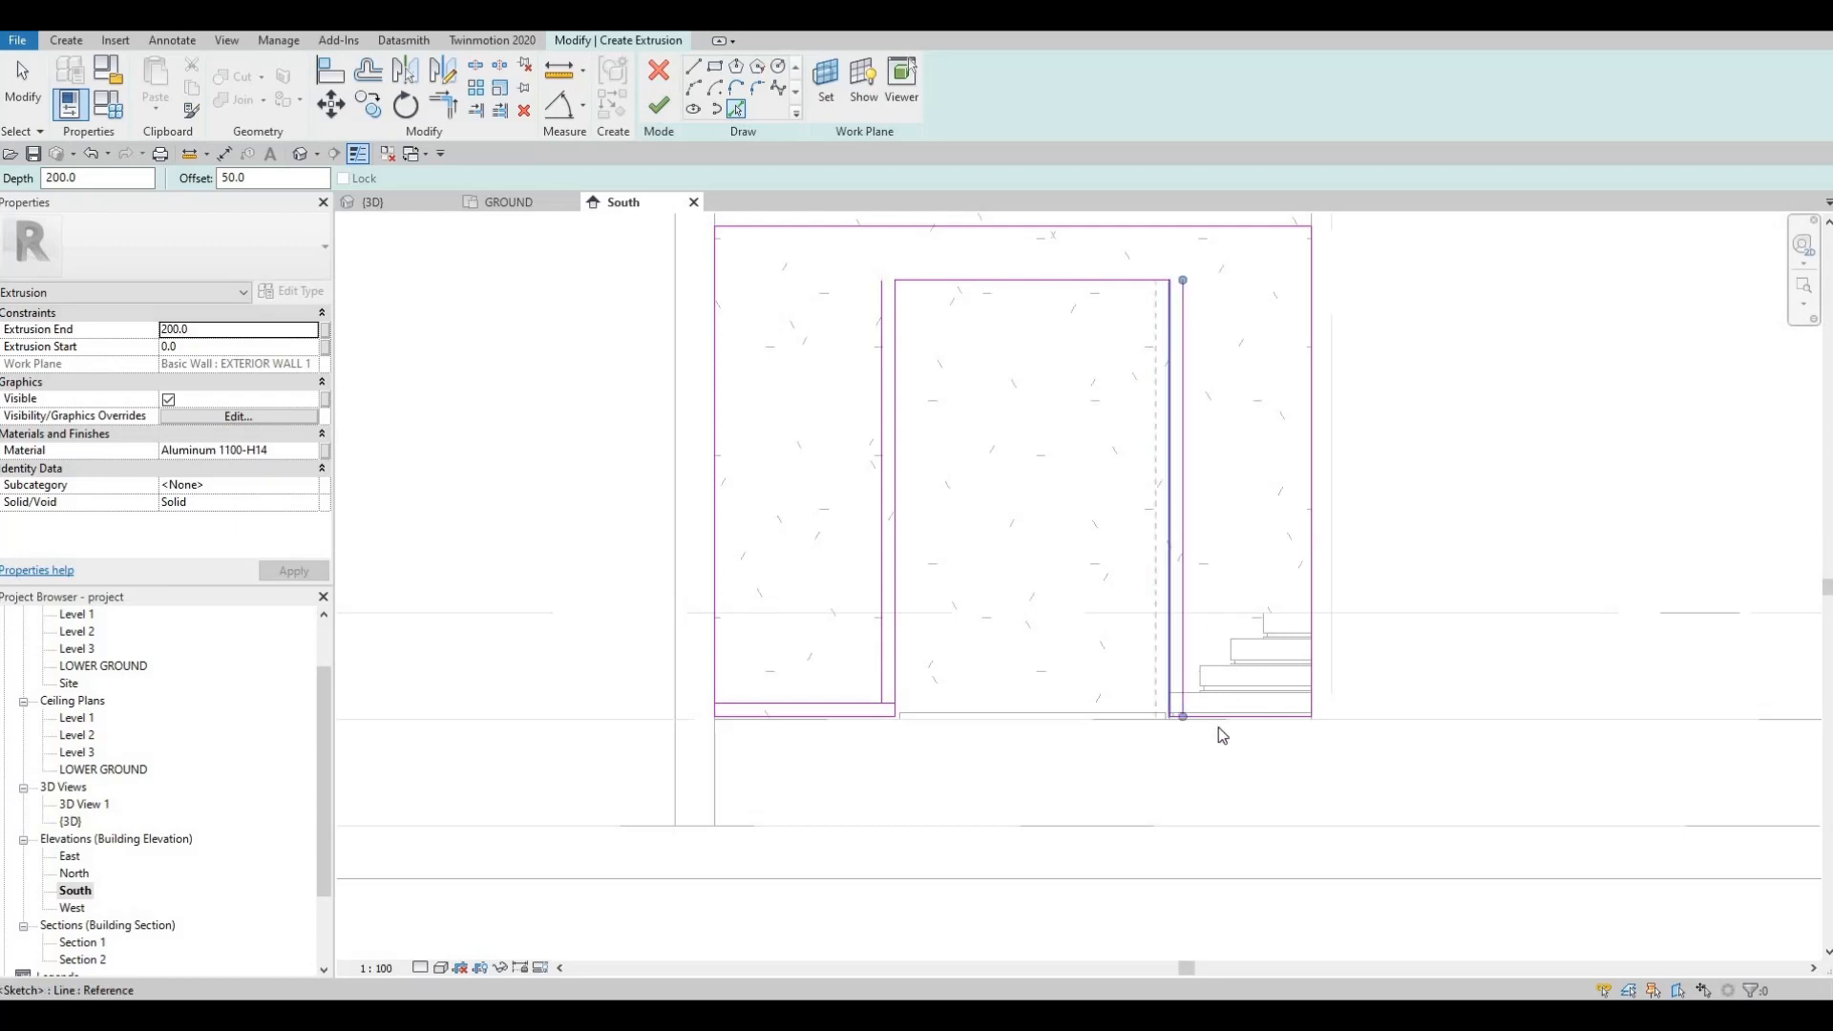
# Step: Add offset lines inside the right wall edge, above the opening's top, and along the left wall
pyautogui.scroll(3, 1219, 730)
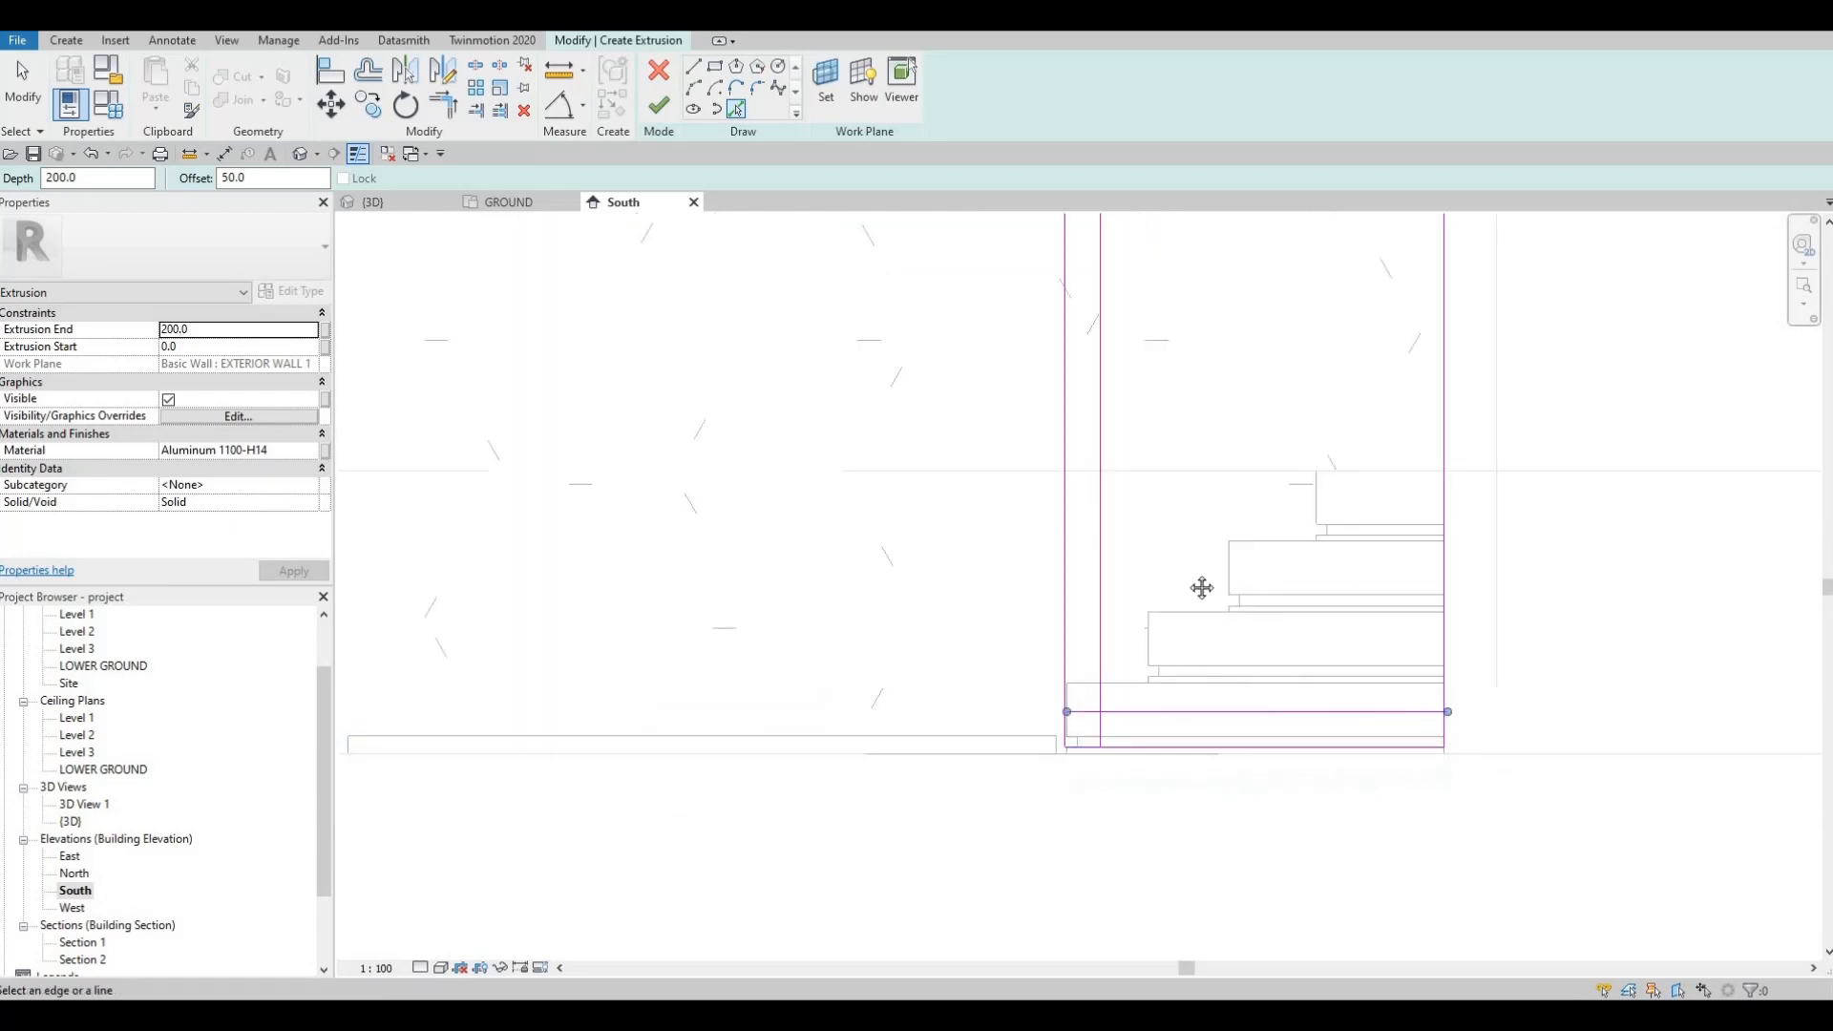
pyautogui.scroll(-2, 1202, 588)
pyautogui.moveTo(1202, 588); pyautogui.dragTo(1188, 737, button='middle')
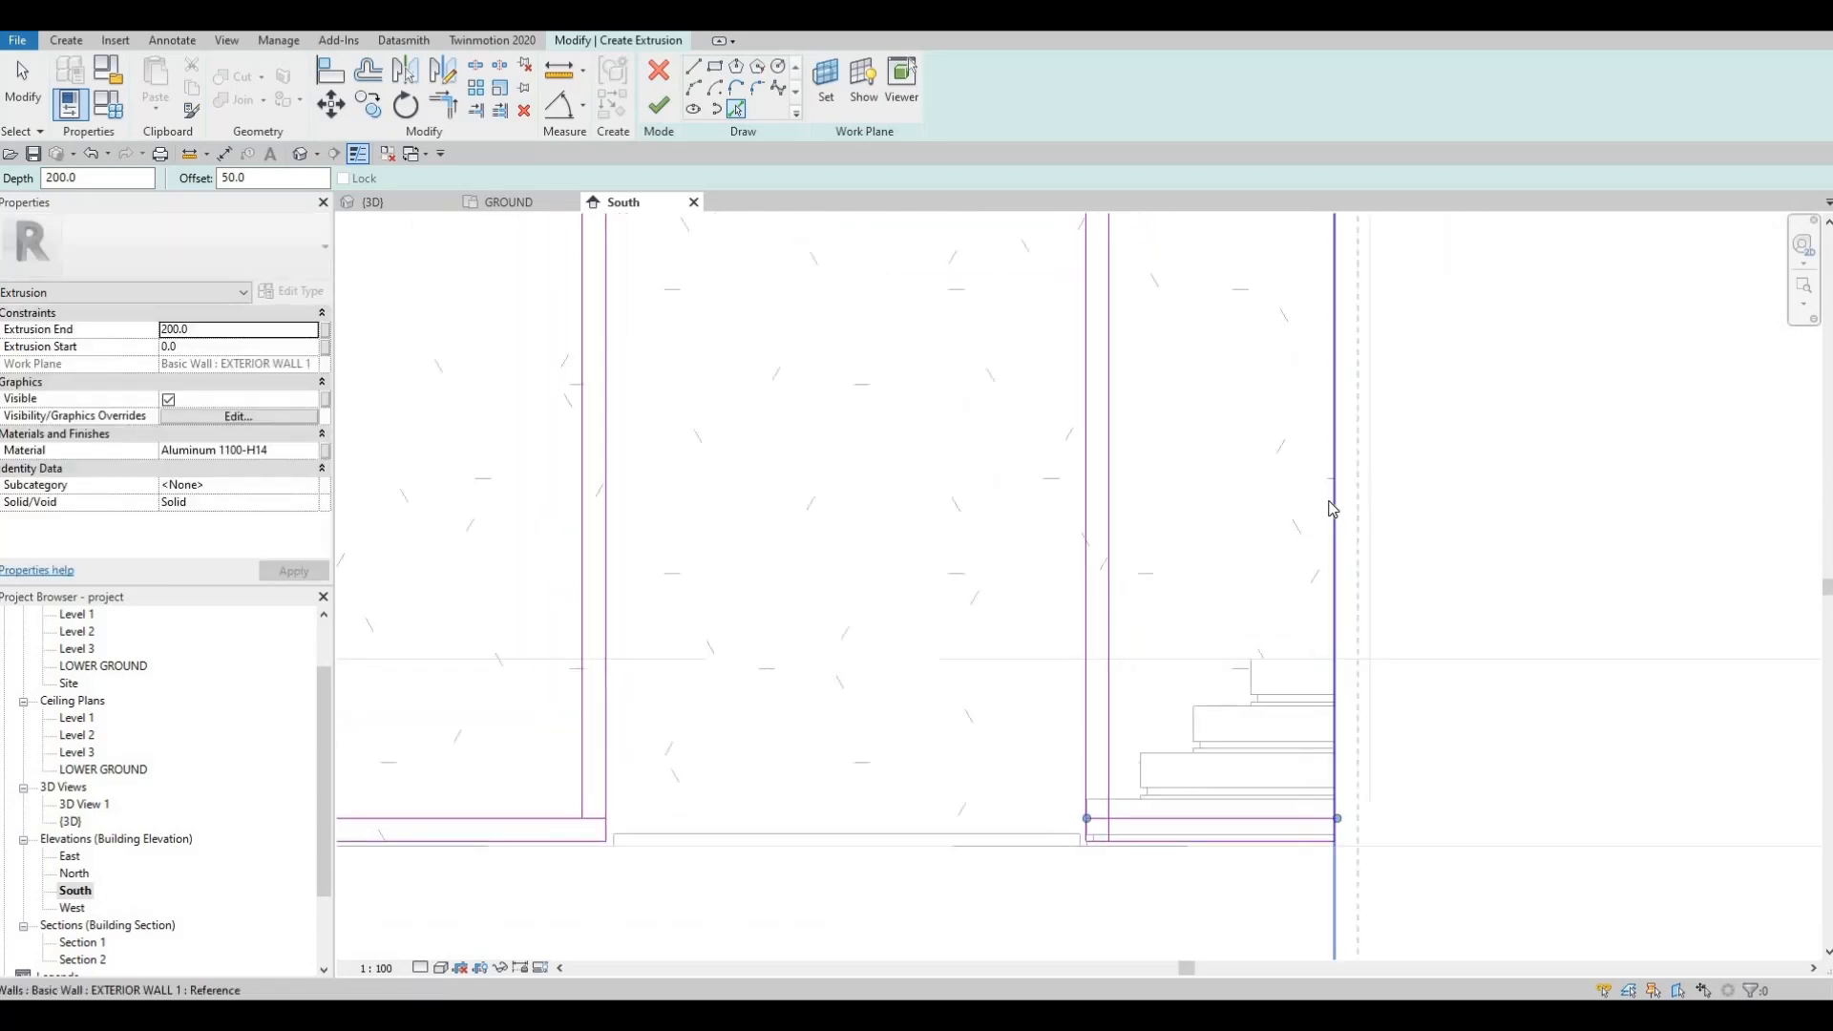
pyautogui.click(1328, 503)
pyautogui.scroll(-2, 1178, 561)
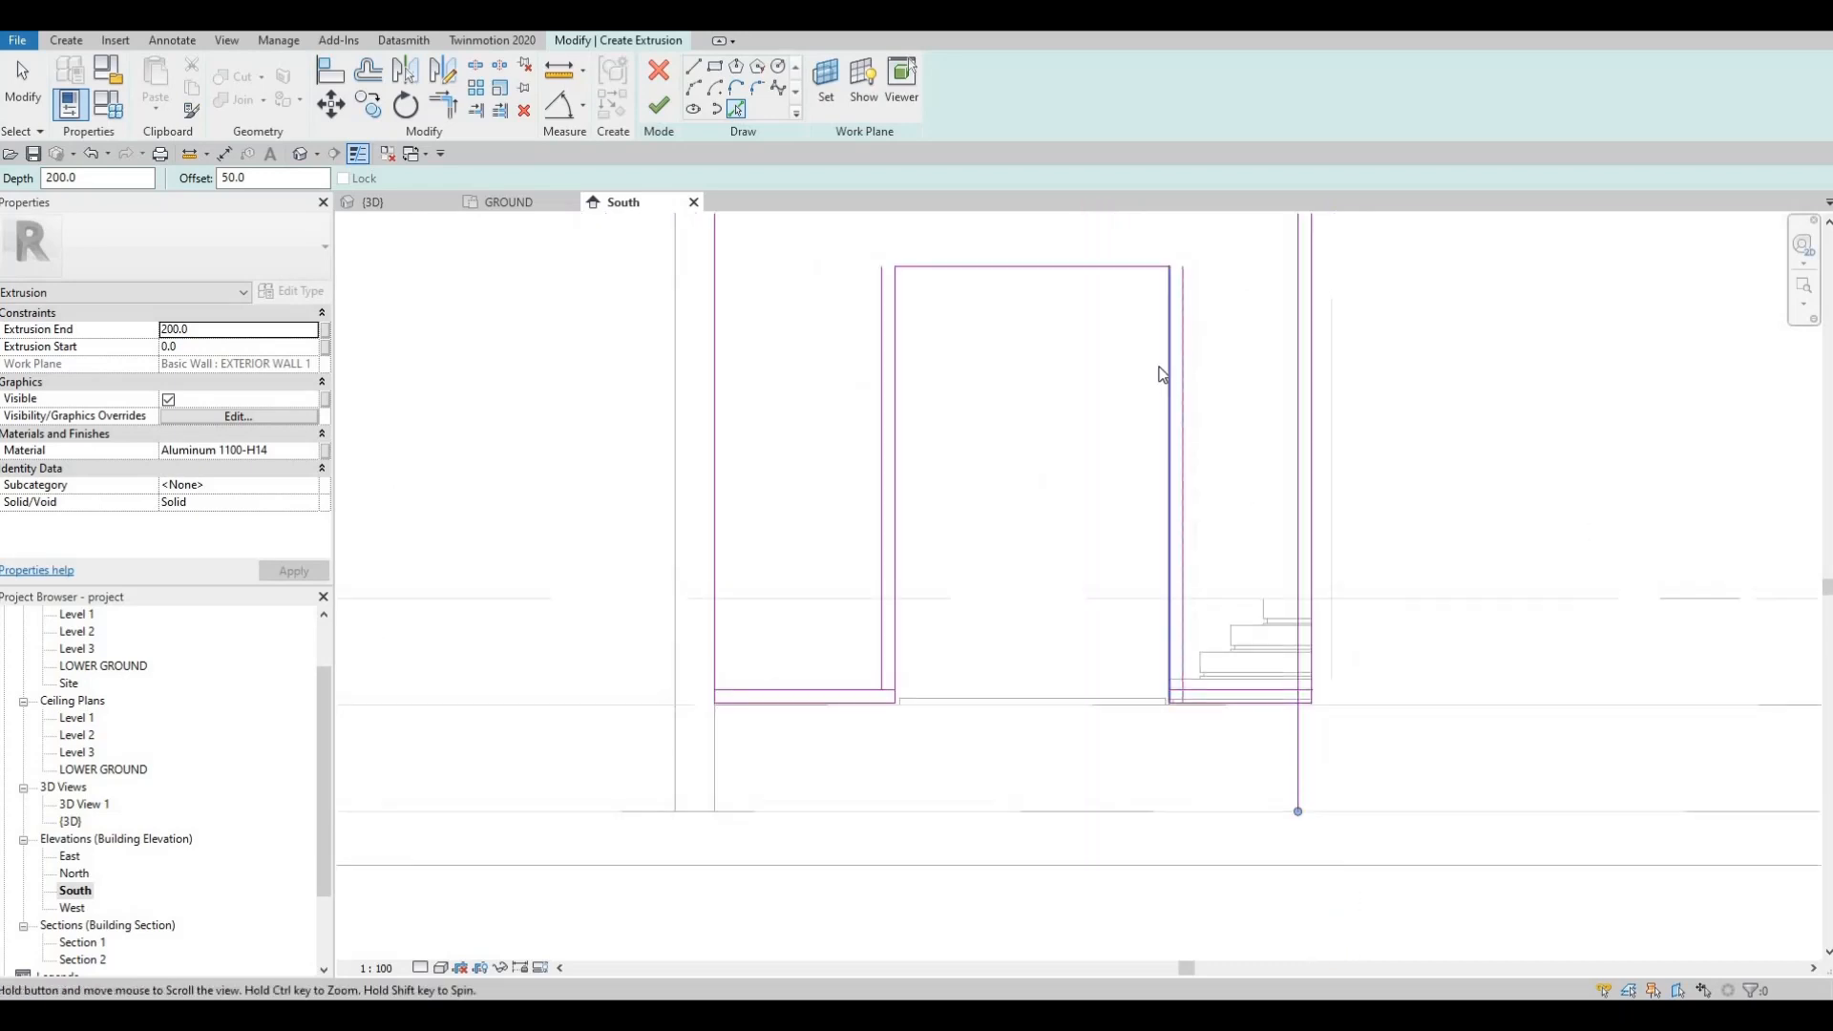
pyautogui.moveTo(1161, 372); pyautogui.dragTo(1162, 506, button='middle')
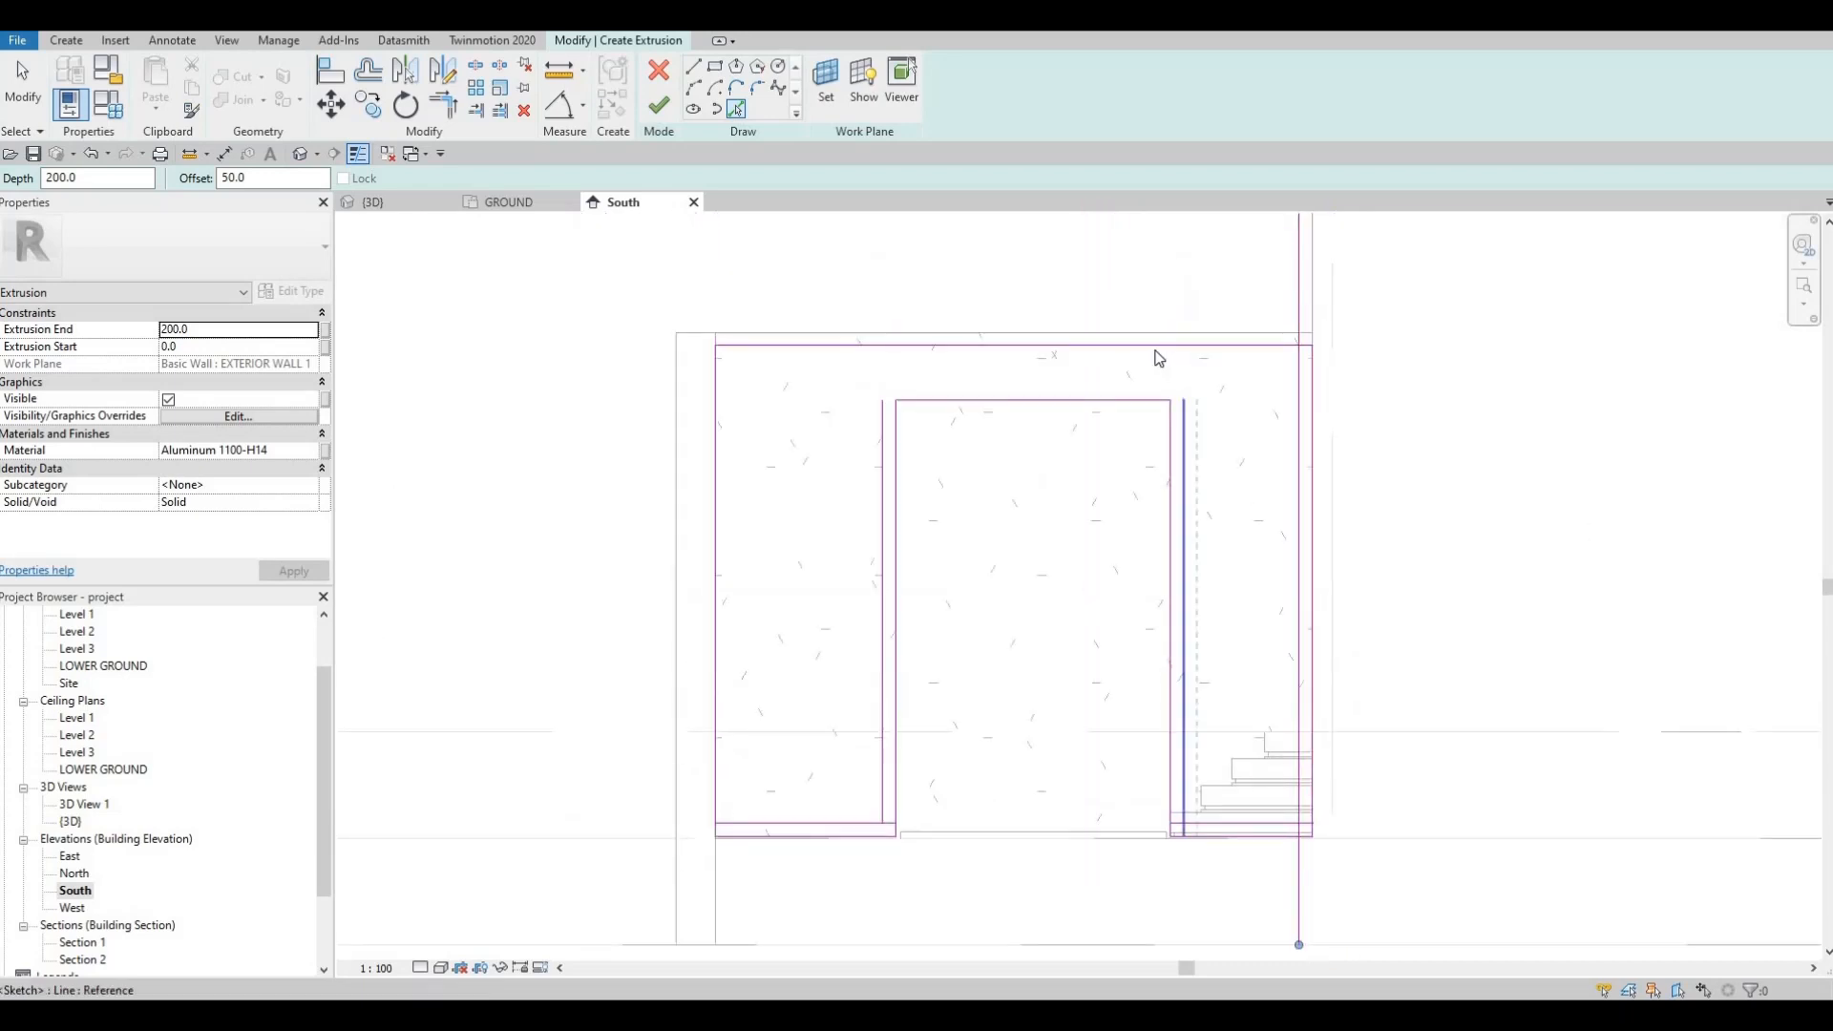
pyautogui.click(1073, 399)
pyautogui.click(719, 399)
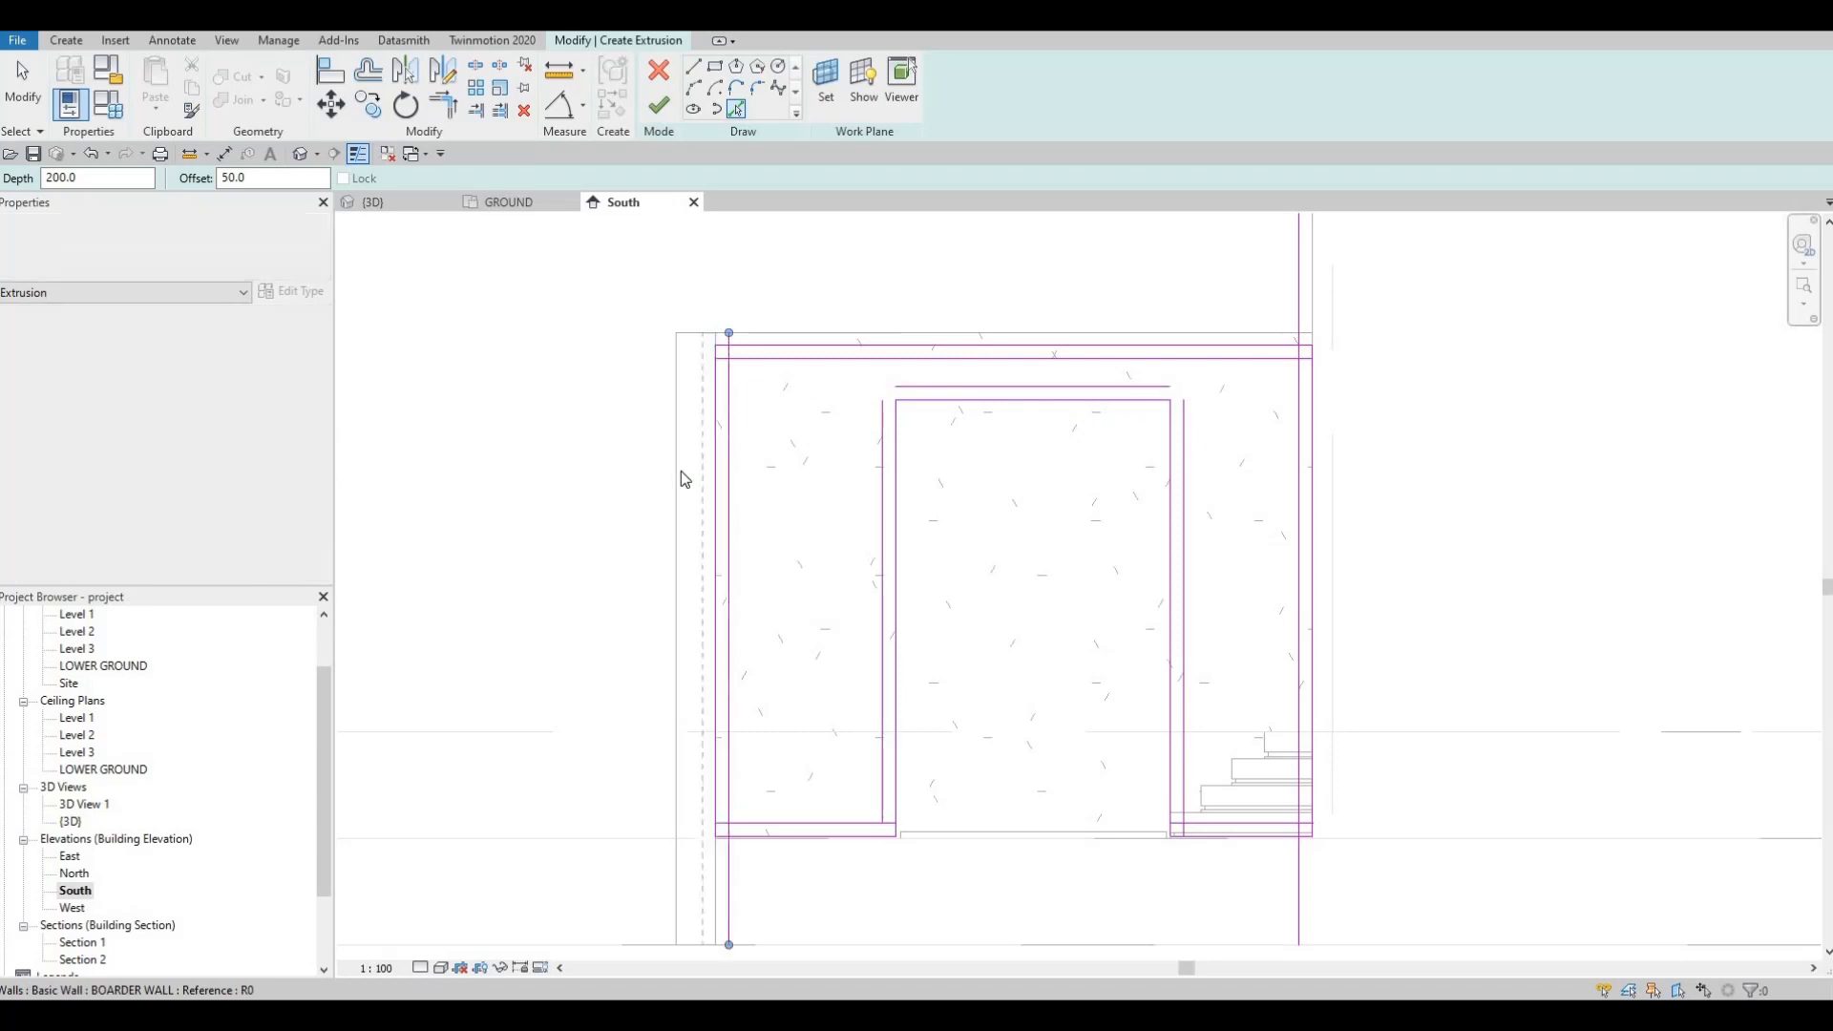
pyautogui.press('Escape')
pyautogui.press('Escape')
pyautogui.press('Escape')
# Step: Check the left offset line, then trim the frame's top corners with Trim/Extend (TR)
pyautogui.click(726, 456)
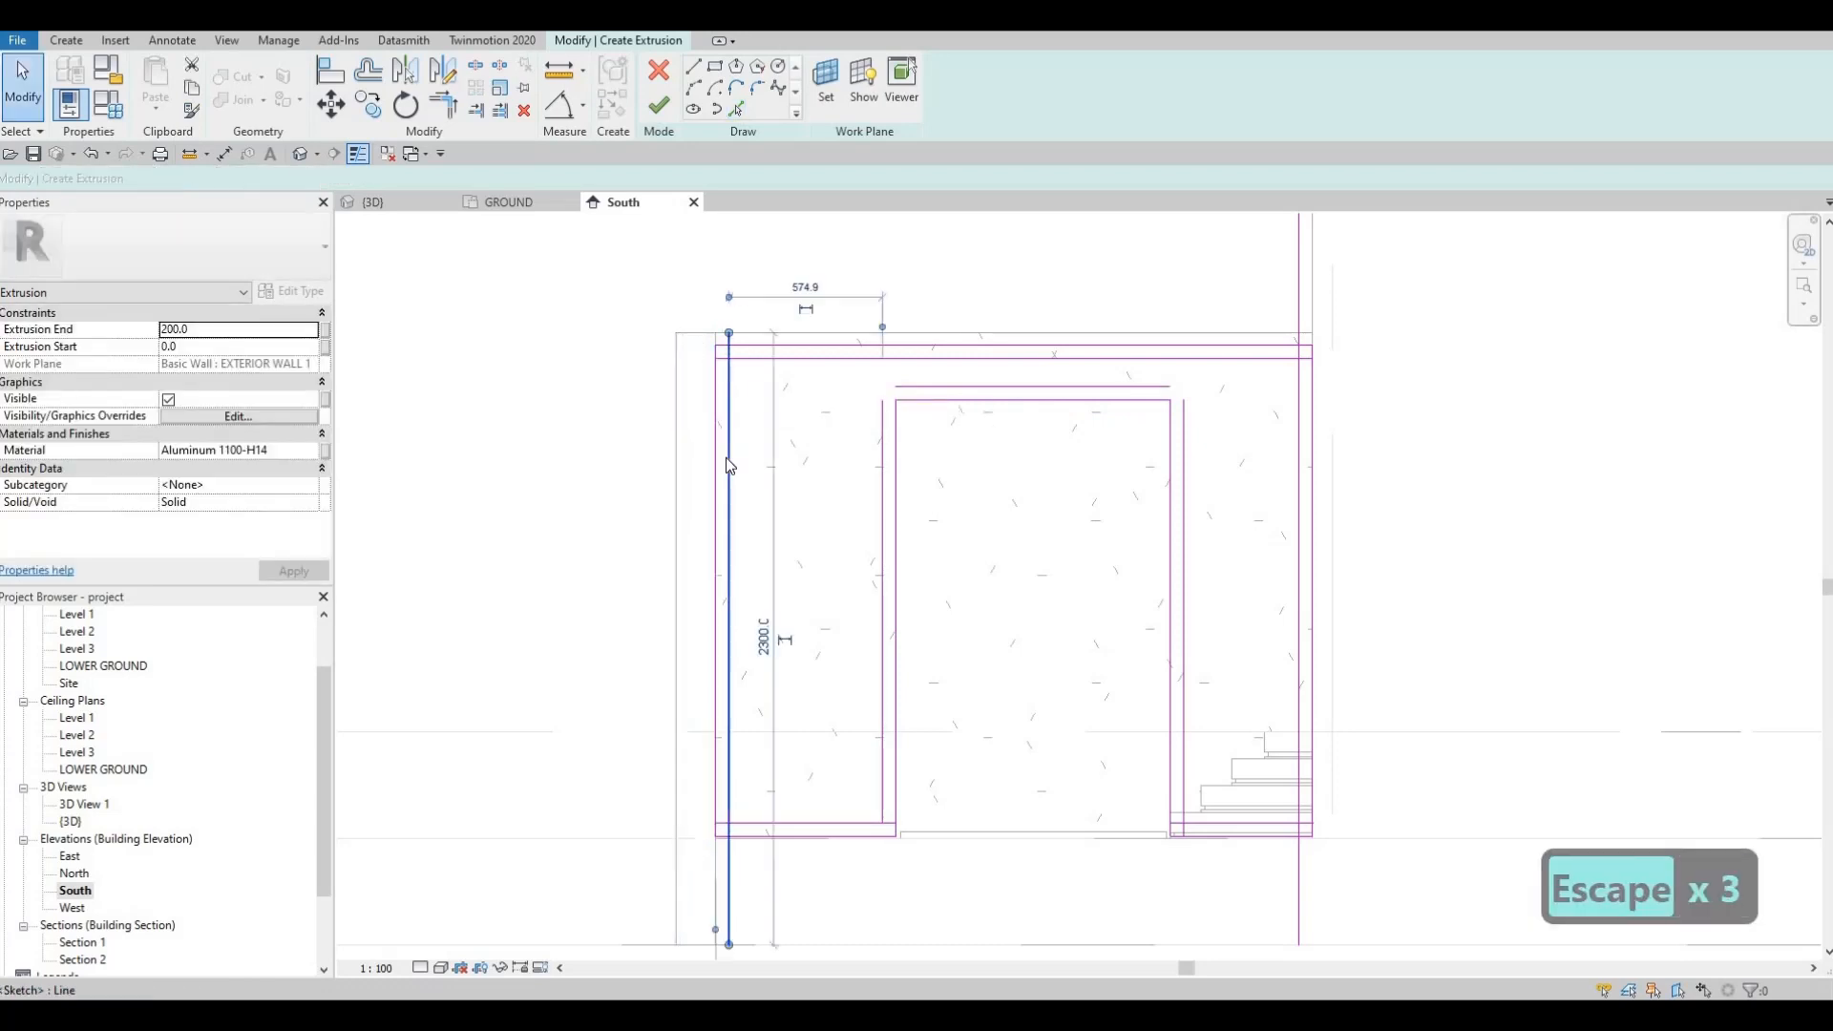
pyautogui.press('Escape')
pyautogui.press('Escape')
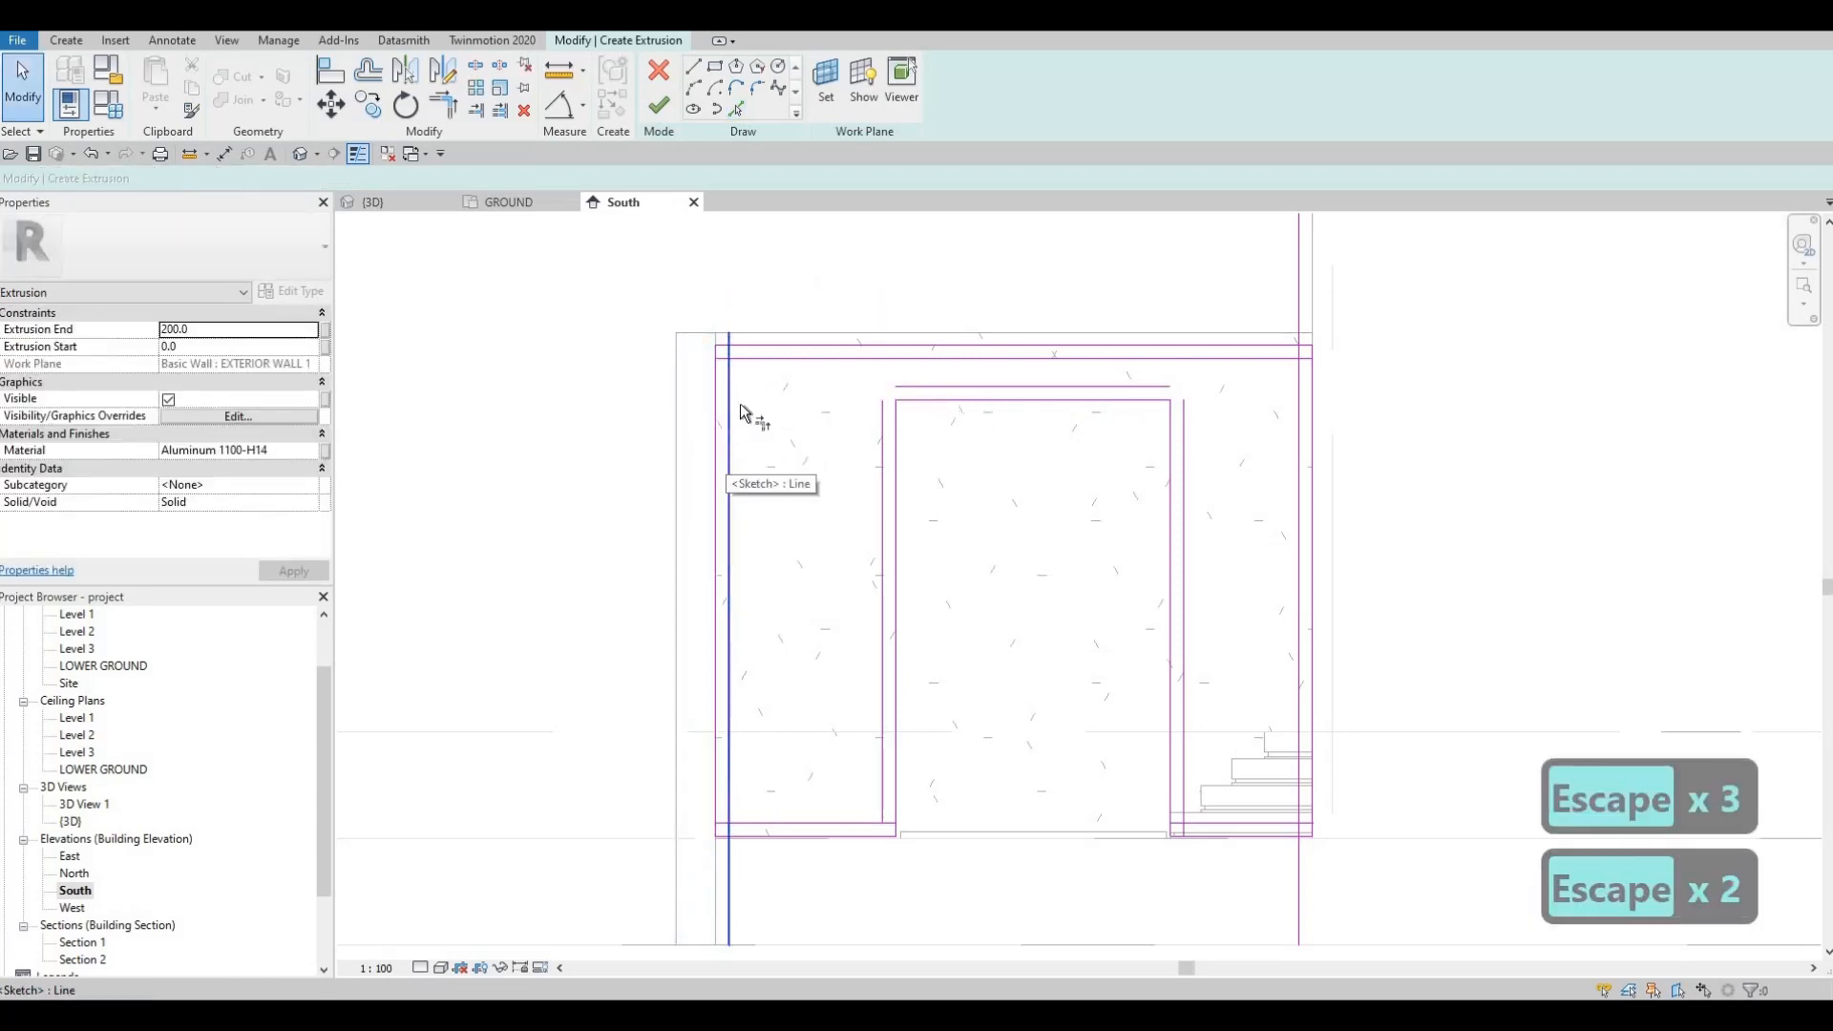
pyautogui.press('t')
pyautogui.press('r')
pyautogui.click(913, 360)
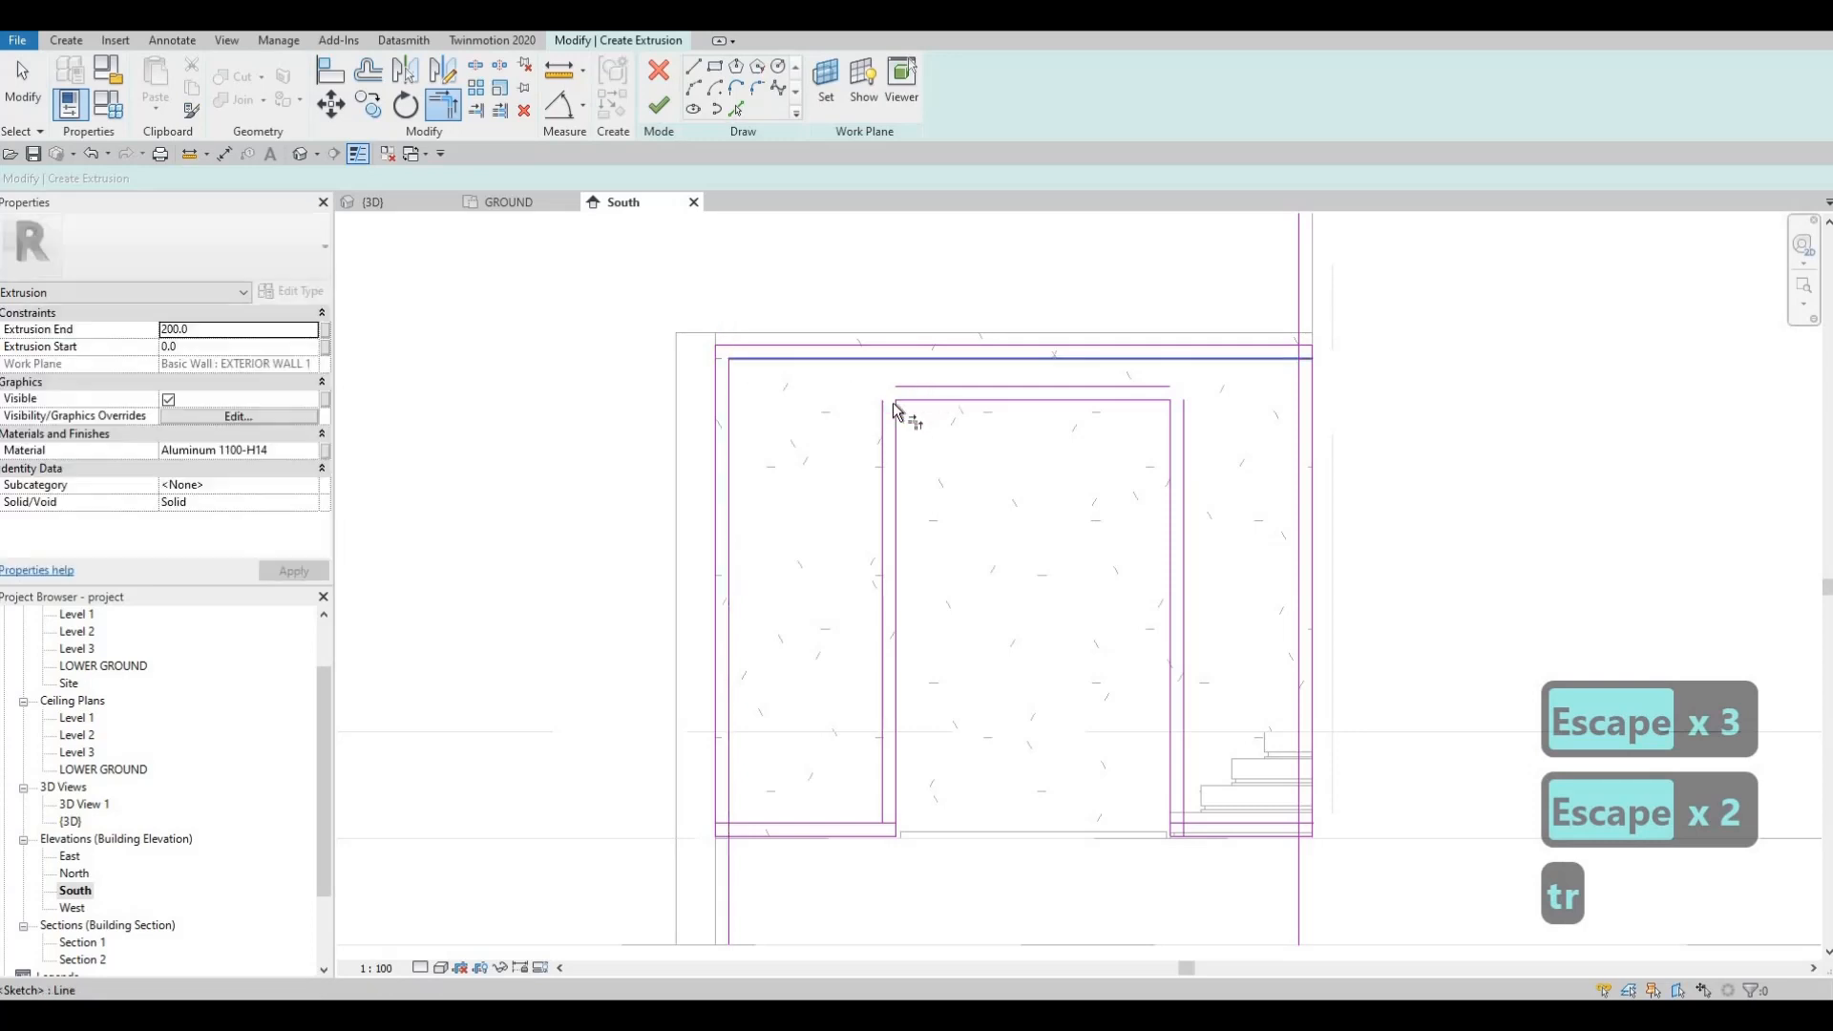
pyautogui.click(884, 408)
pyautogui.click(1139, 390)
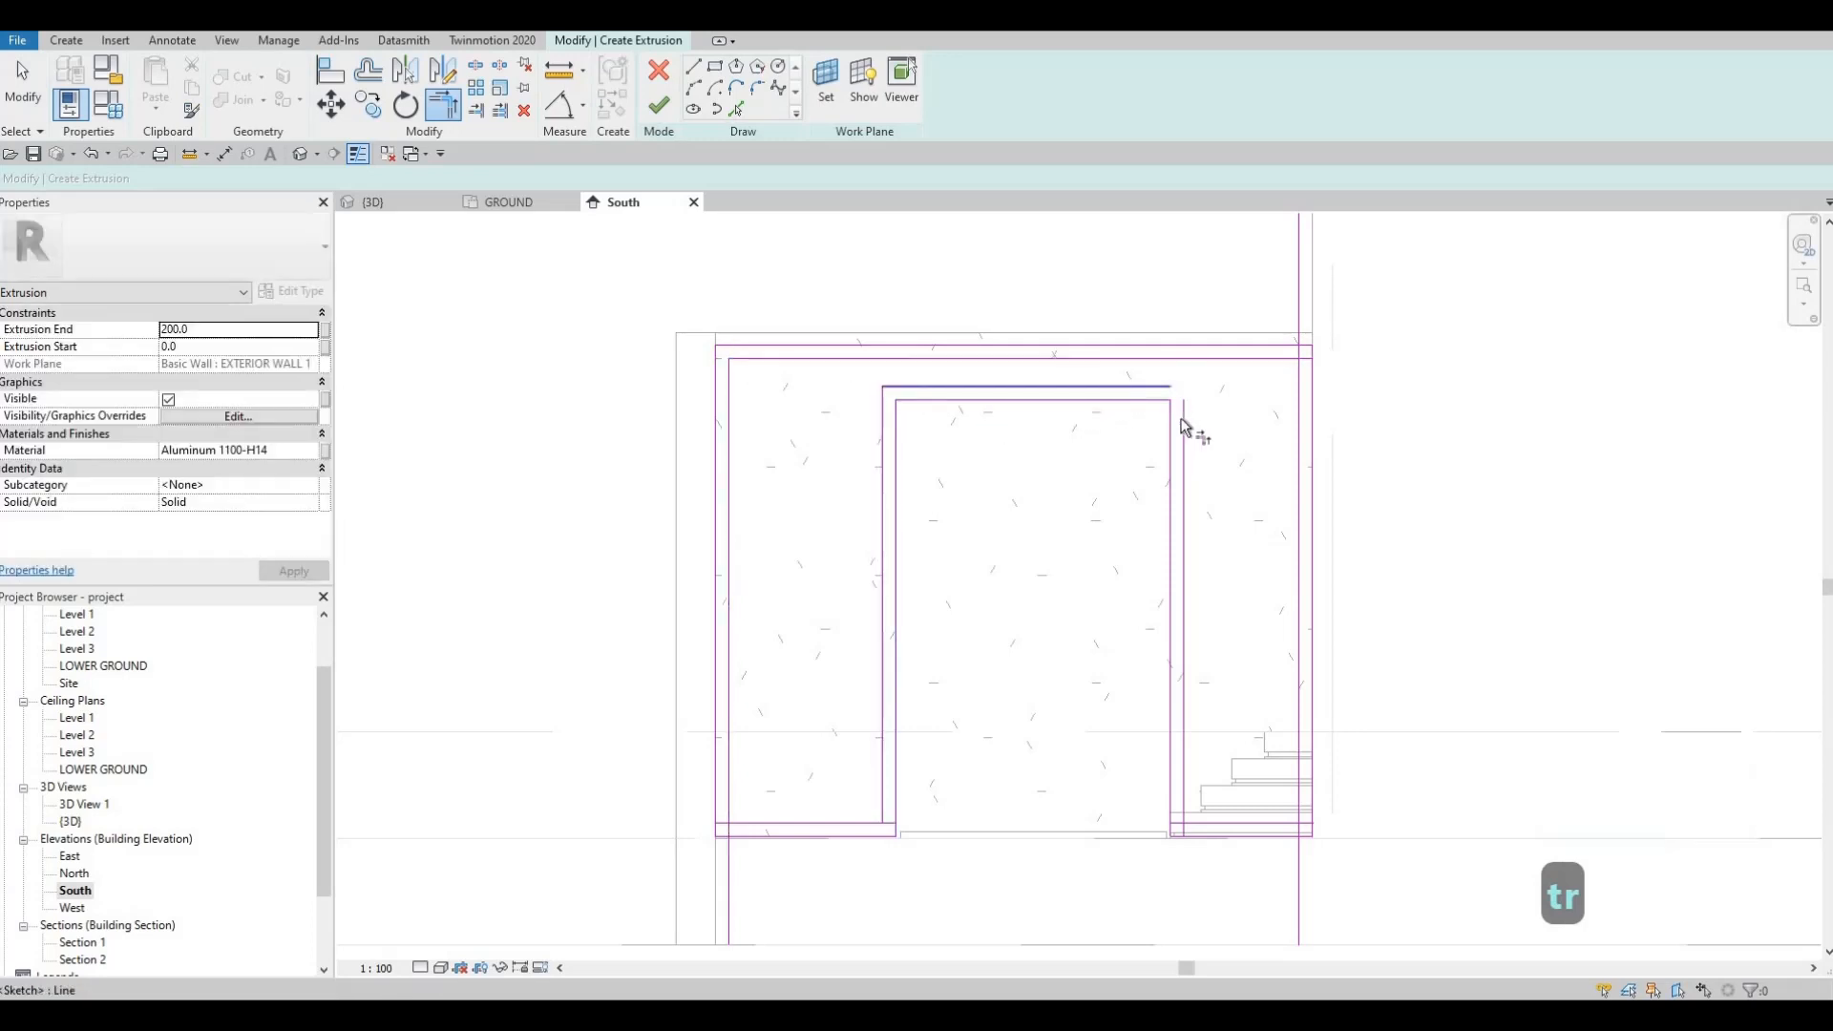
pyautogui.click(1184, 421)
pyautogui.click(1296, 770)
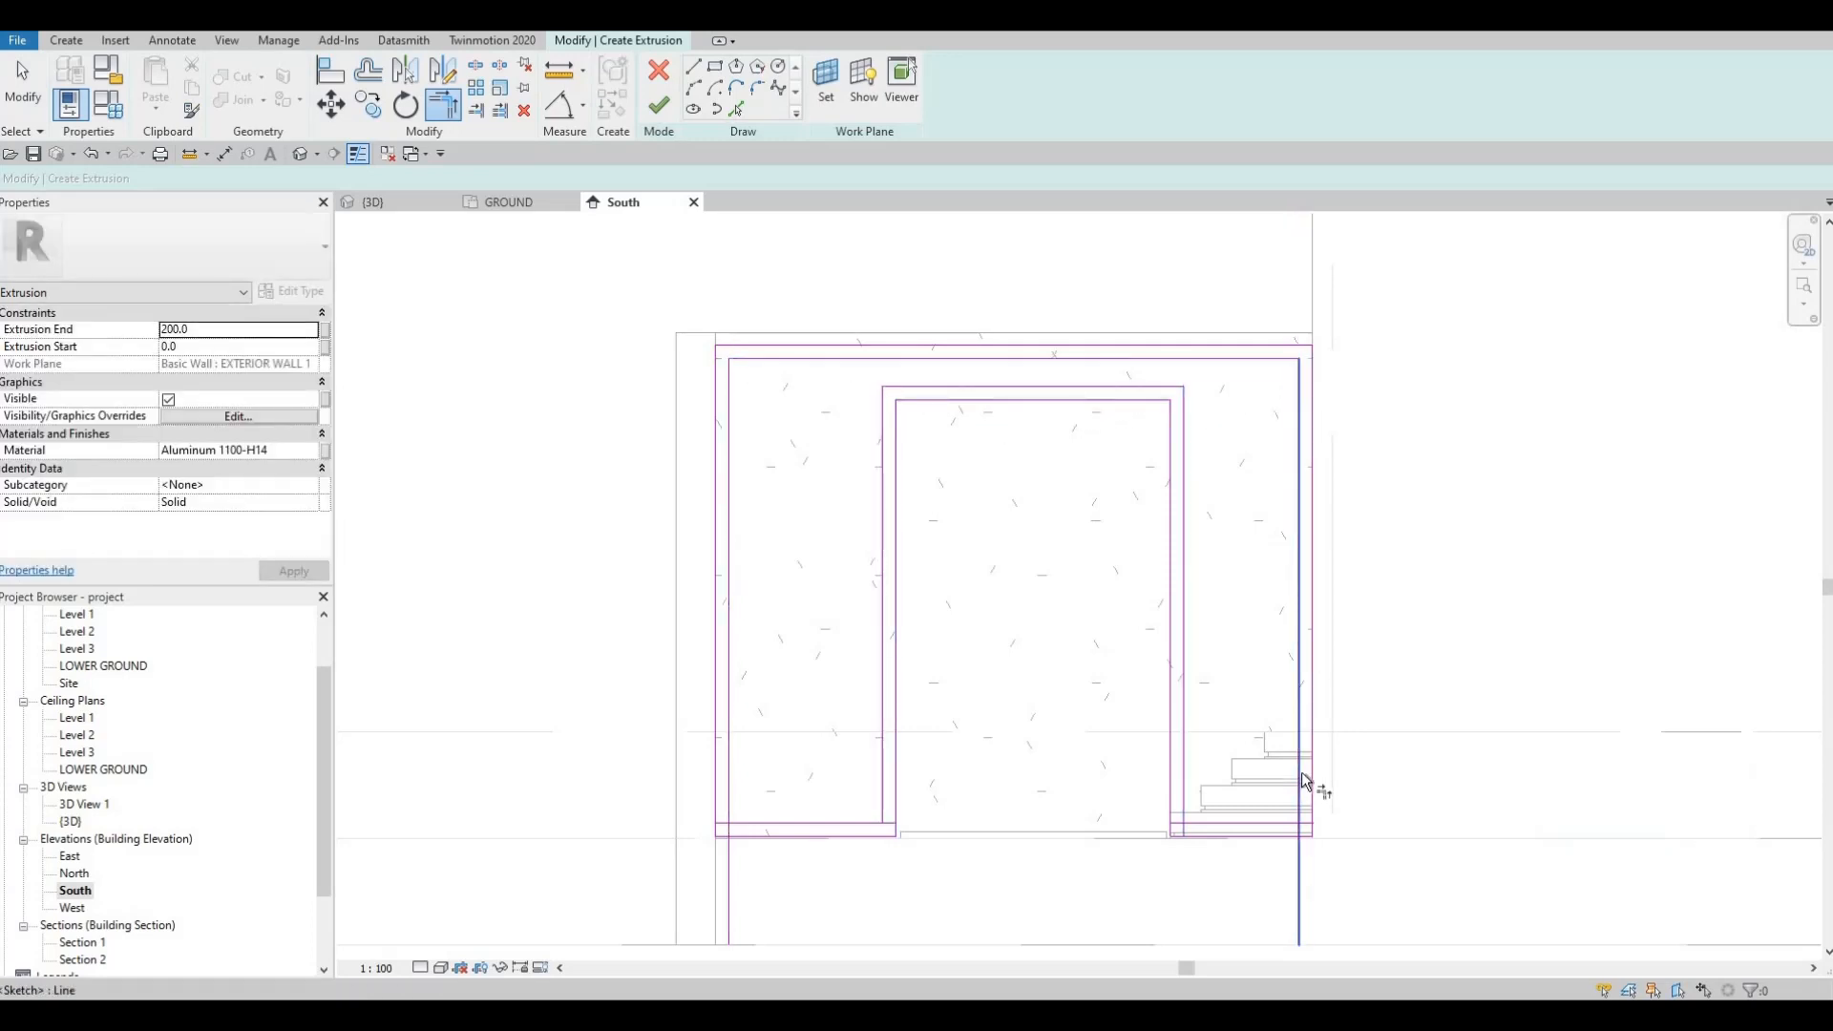
# Step: Join the right and left vertical lines to the bottom line, closing the frame outline
pyautogui.click(1288, 808)
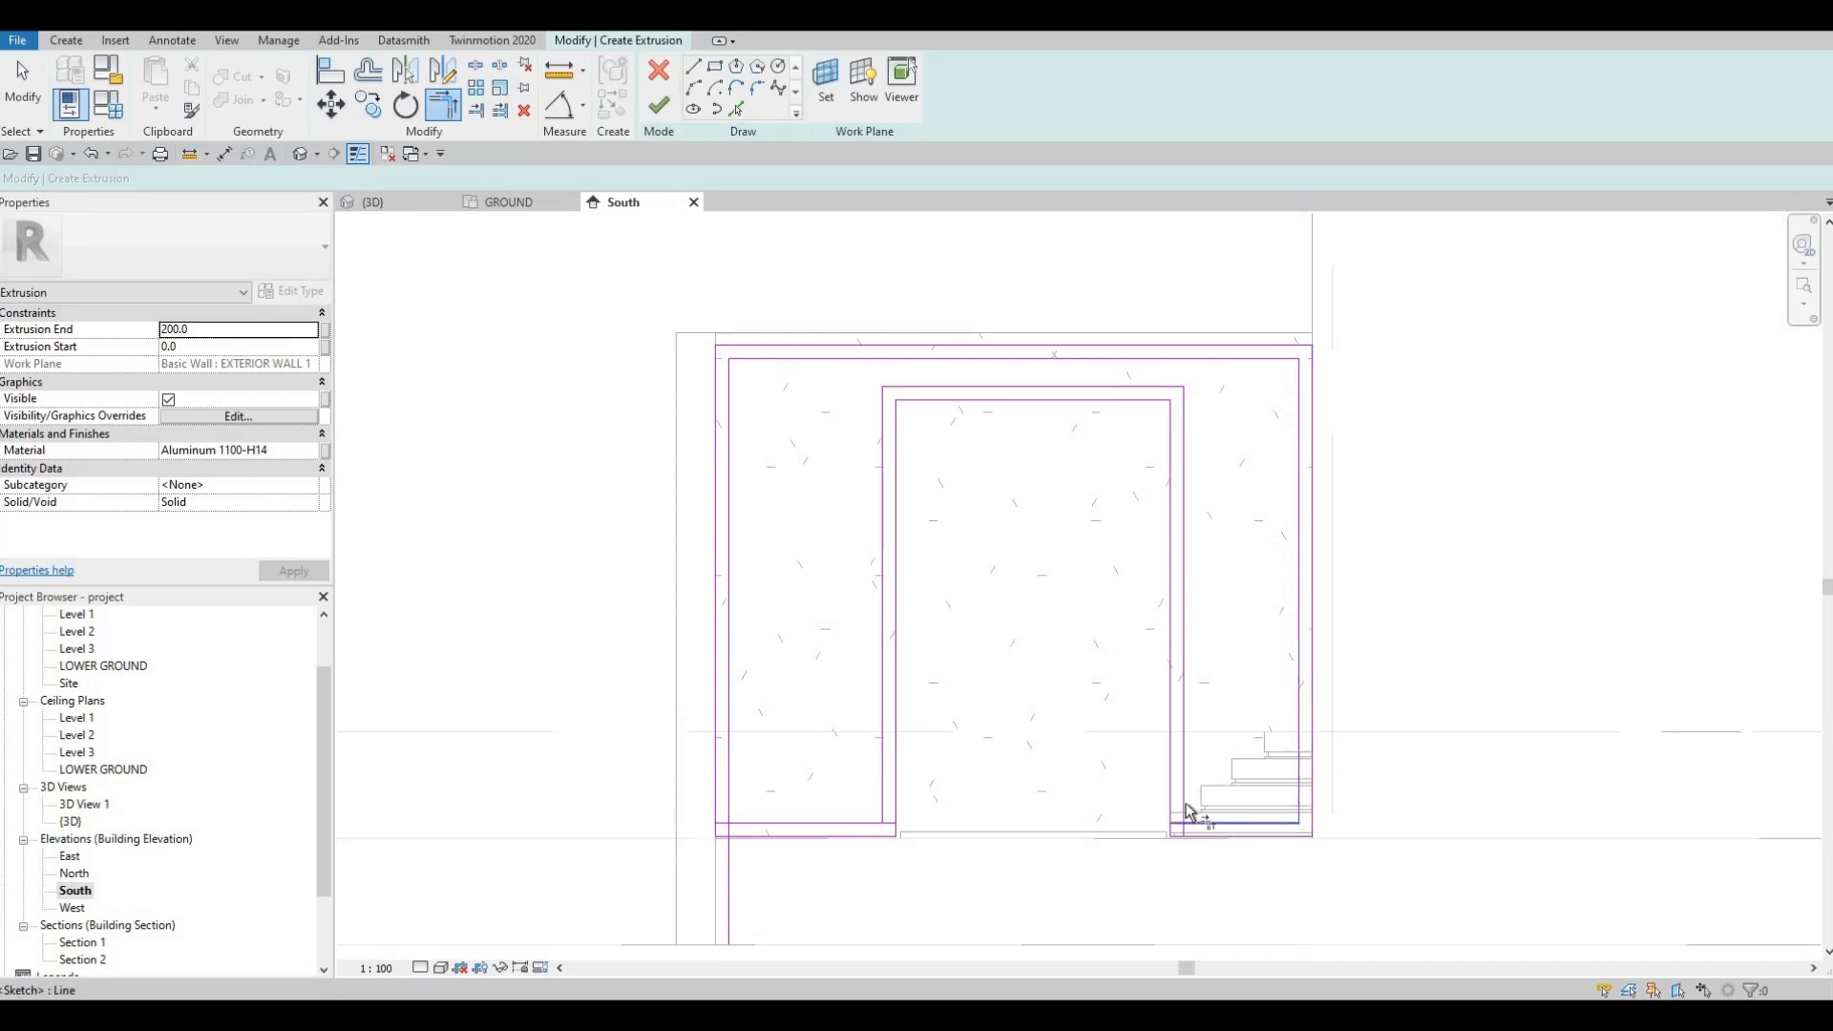
pyautogui.click(1189, 817)
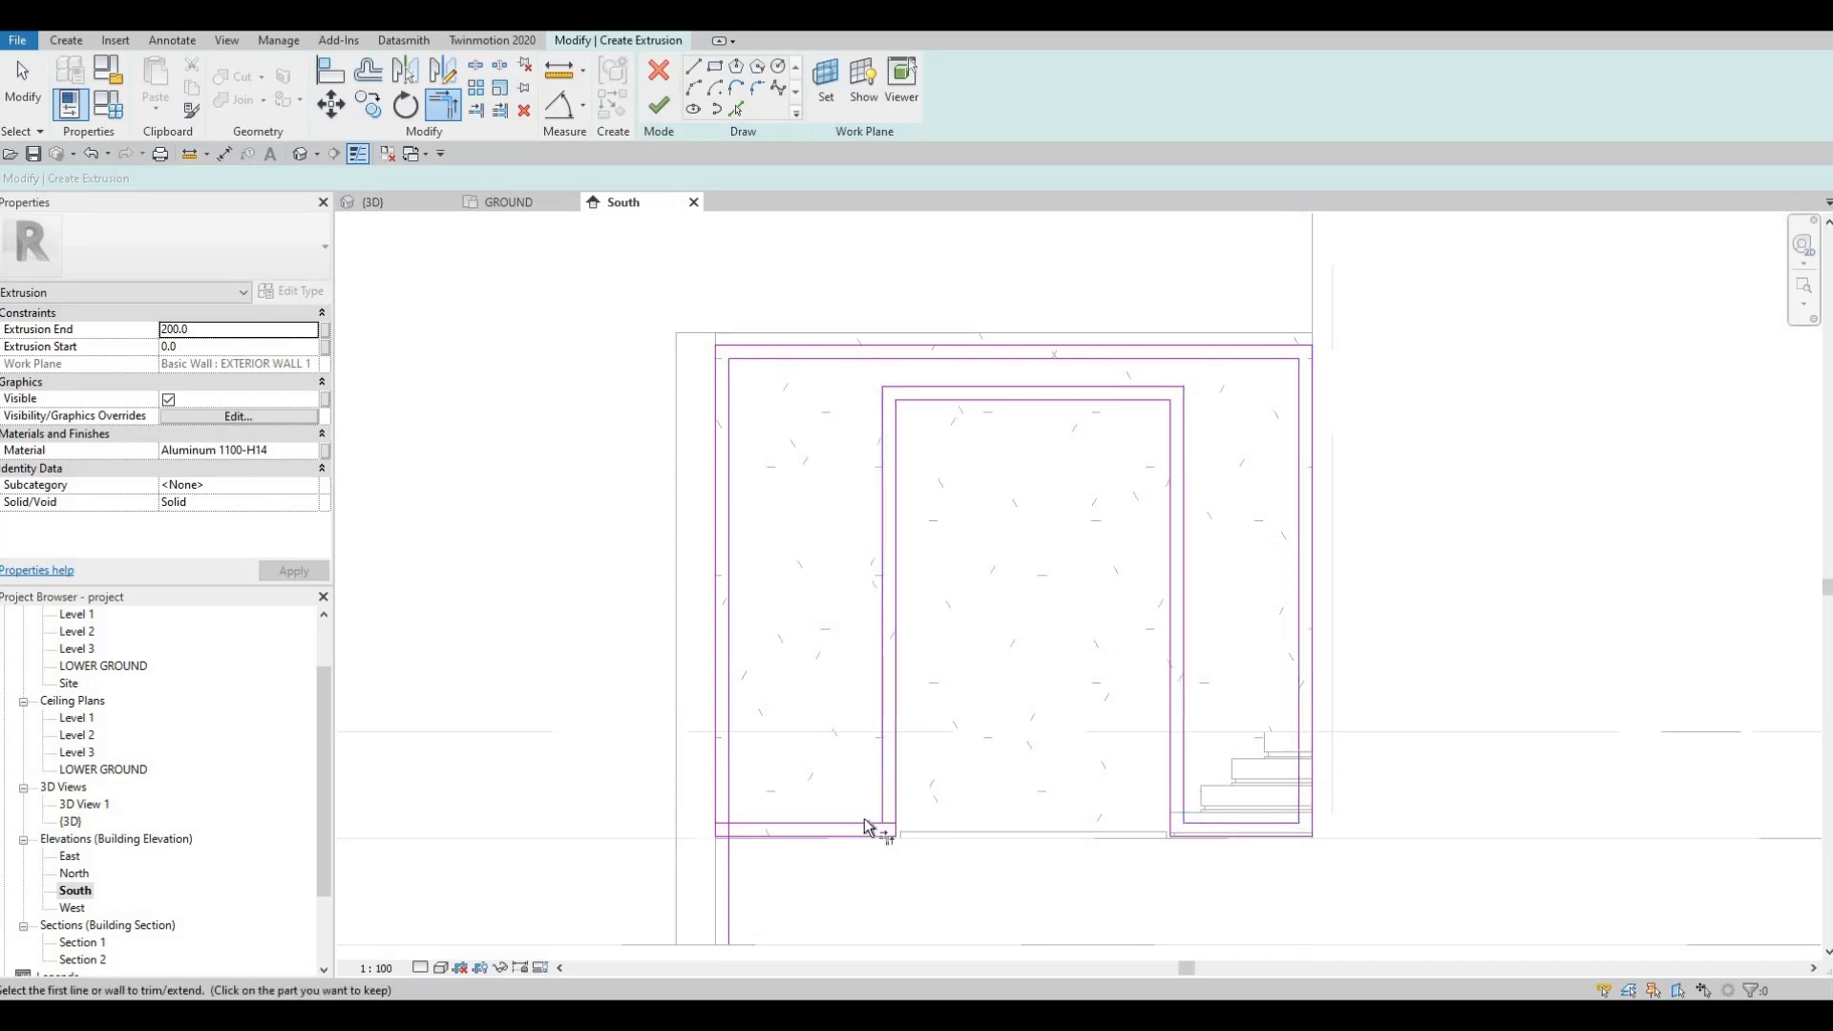
pyautogui.click(728, 804)
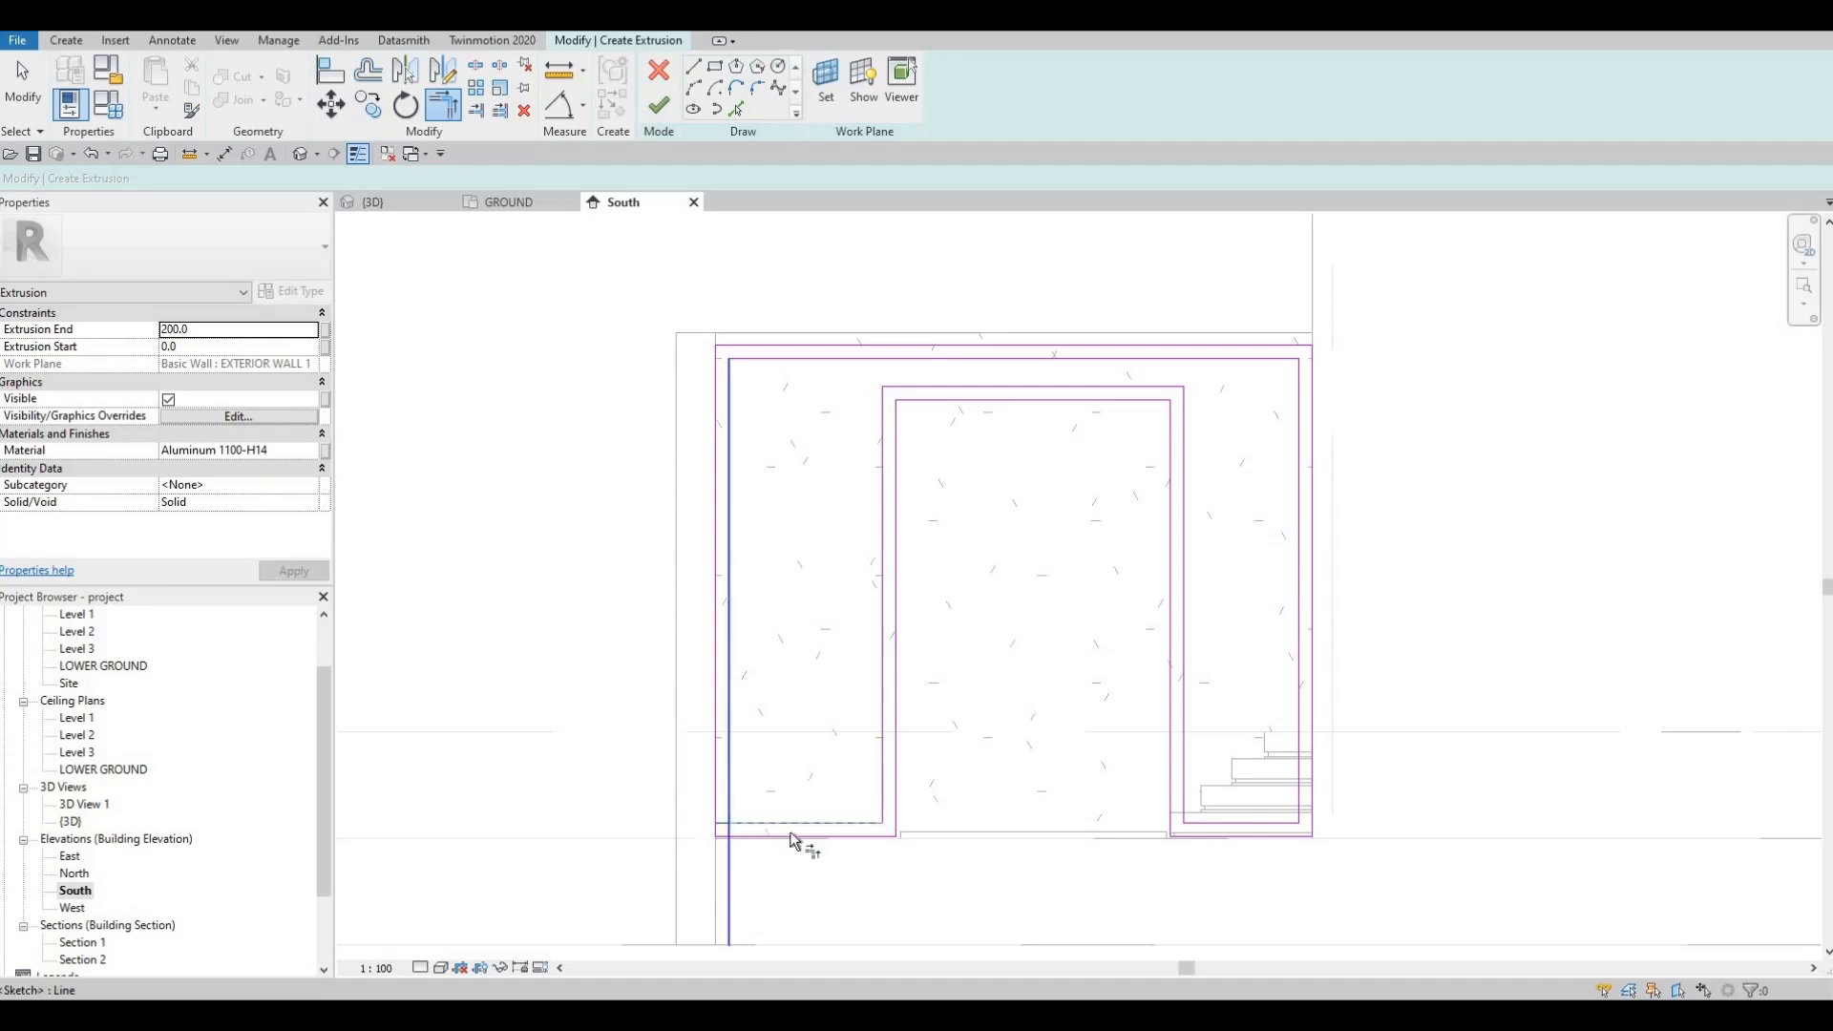
pyautogui.click(789, 836)
pyautogui.scroll(3, 1050, 745)
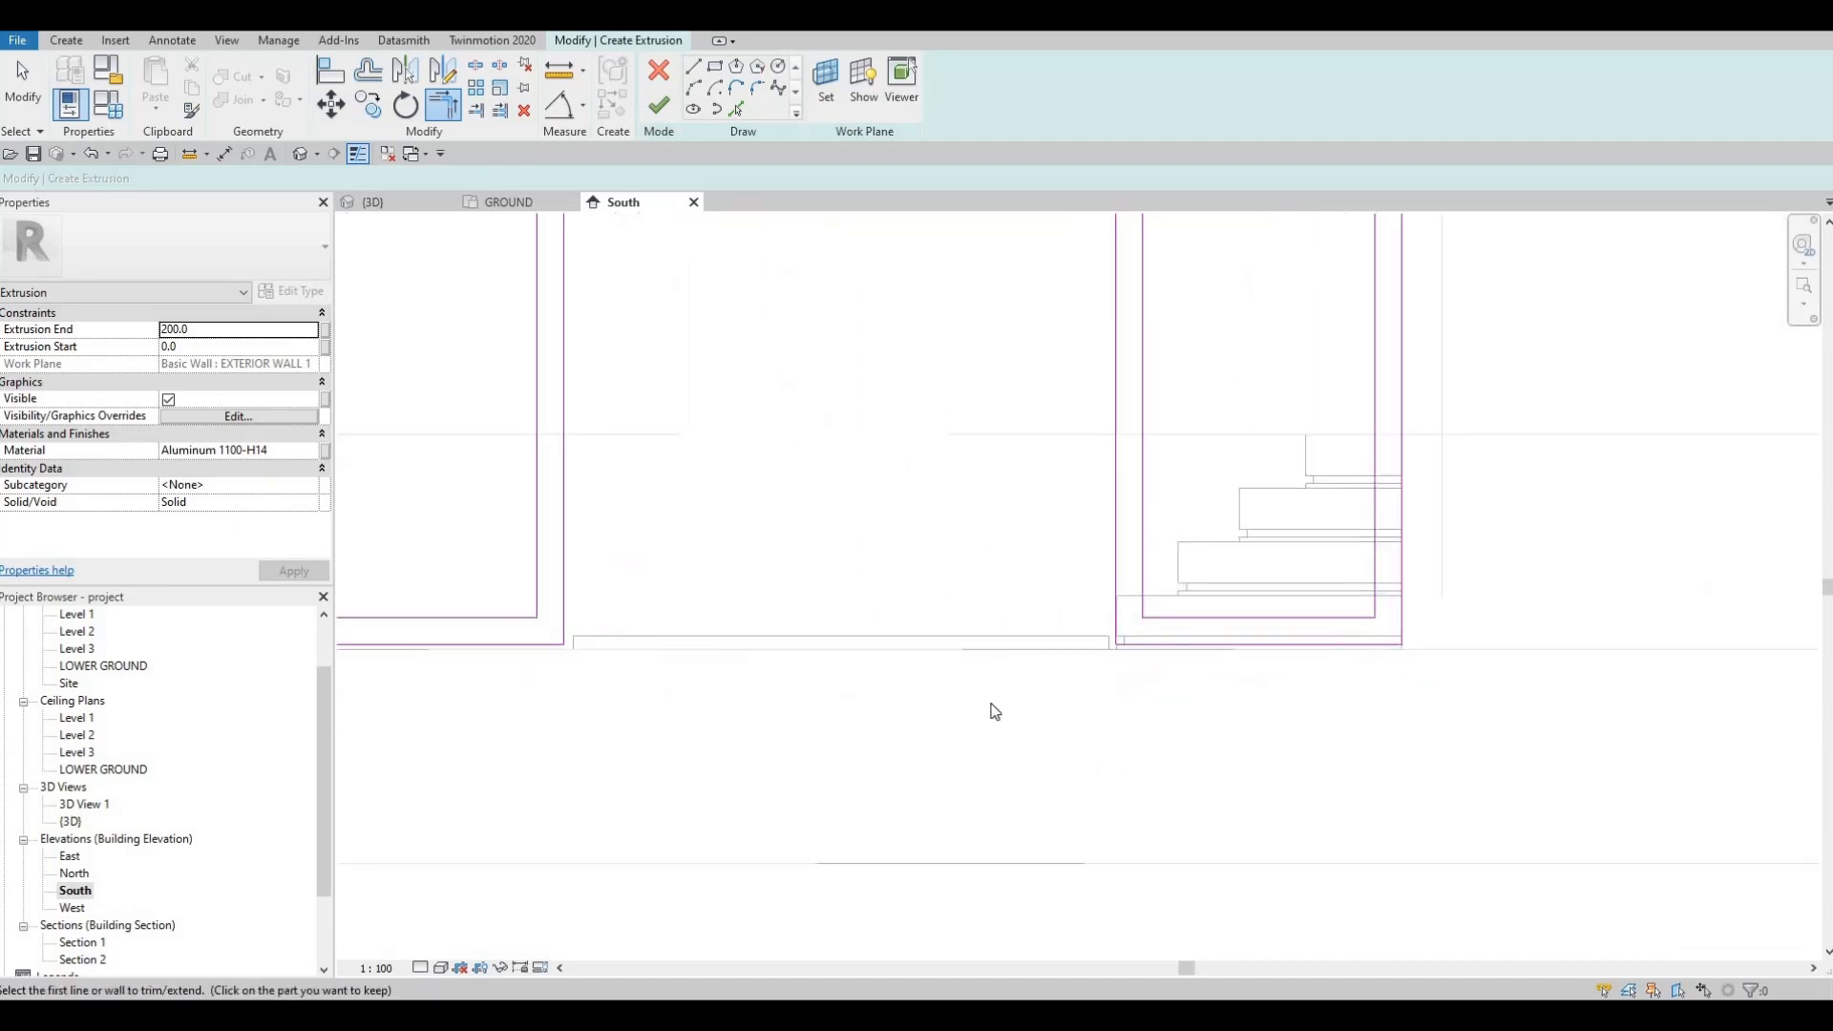
pyautogui.press('Escape')
pyautogui.press('Escape')
pyautogui.scroll(-1, 872, 696)
pyautogui.press('Escape')
pyautogui.scroll(-1, 1127, 727)
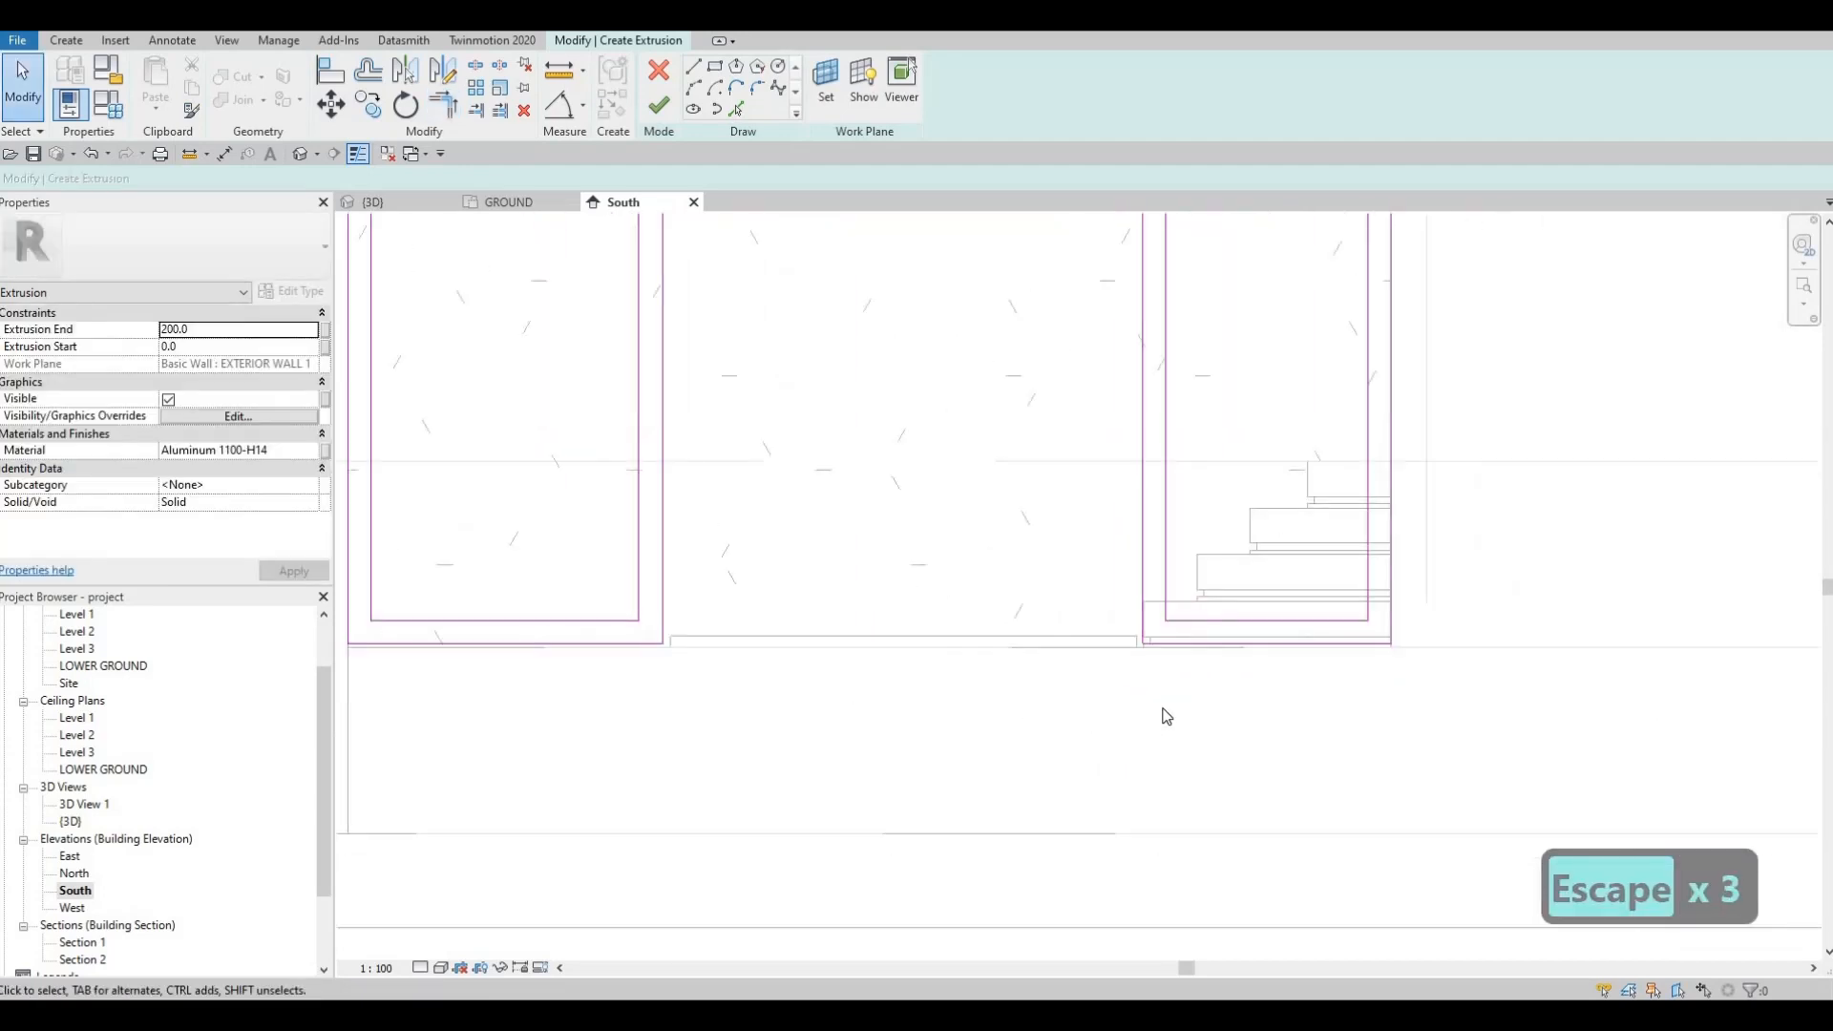
pyautogui.scroll(-3, 983, 613)
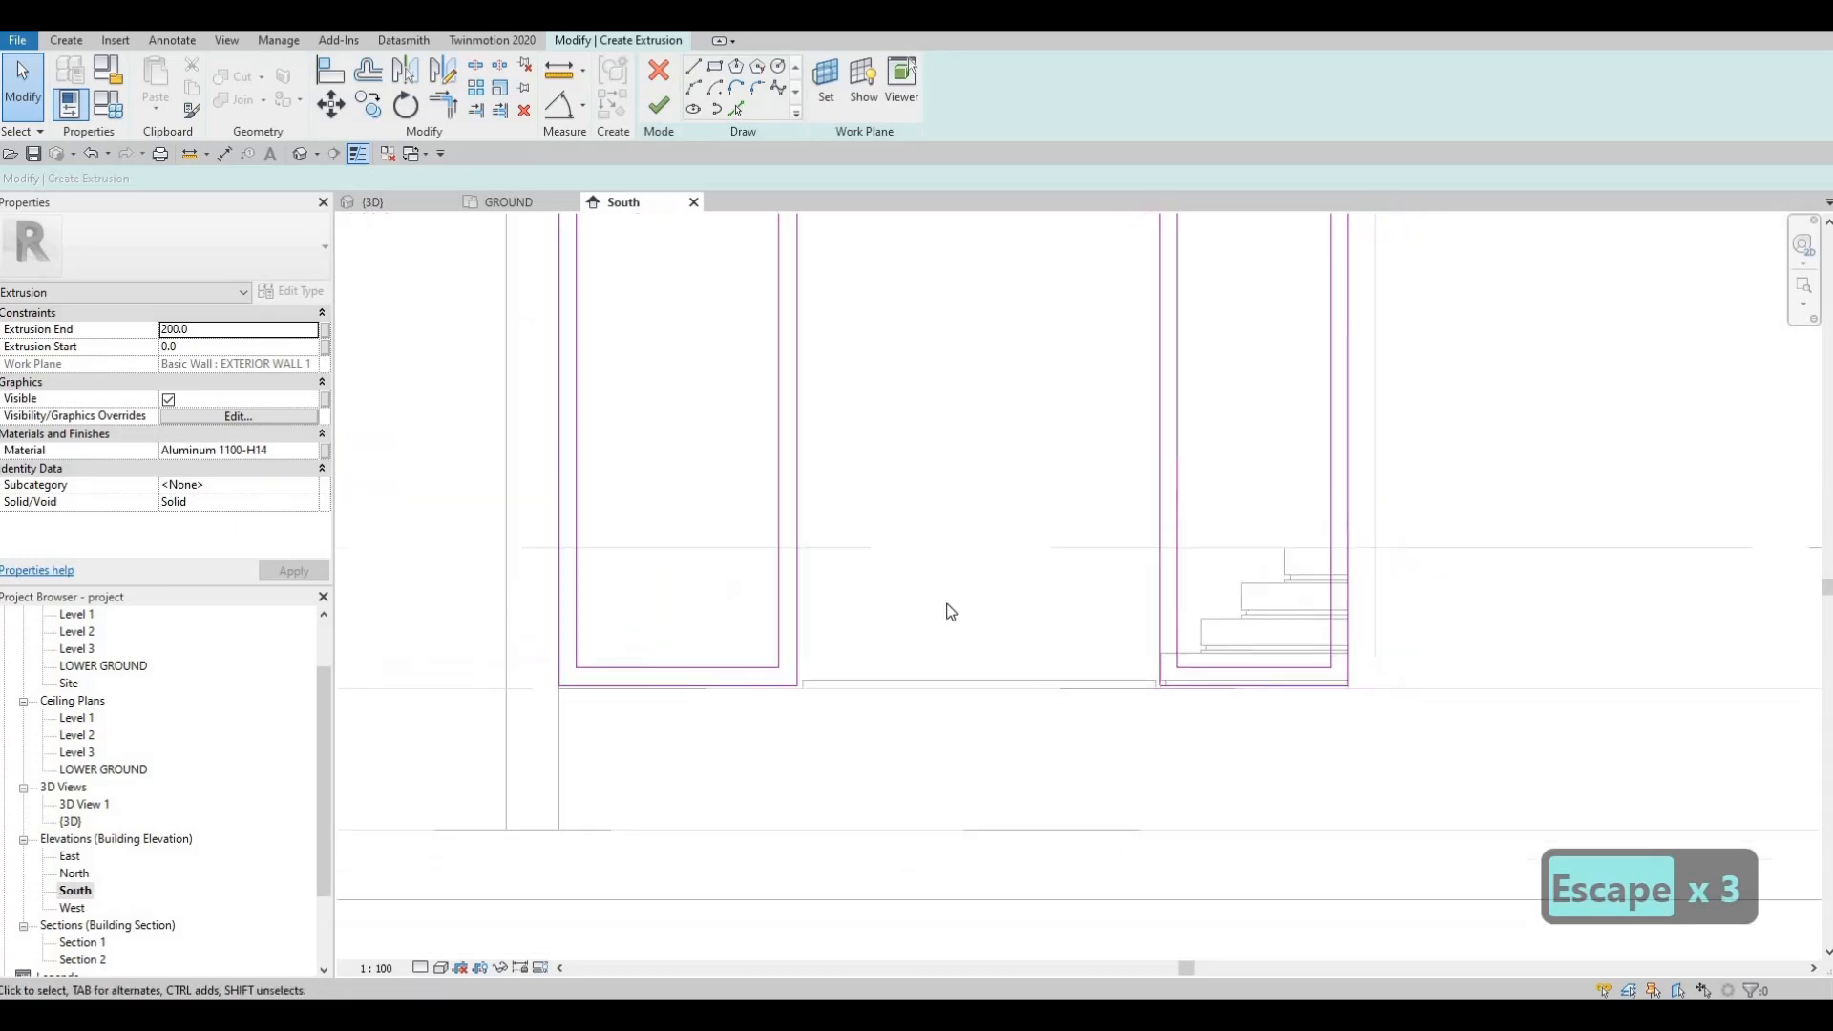
pyautogui.press('Escape')
pyautogui.press('Escape')
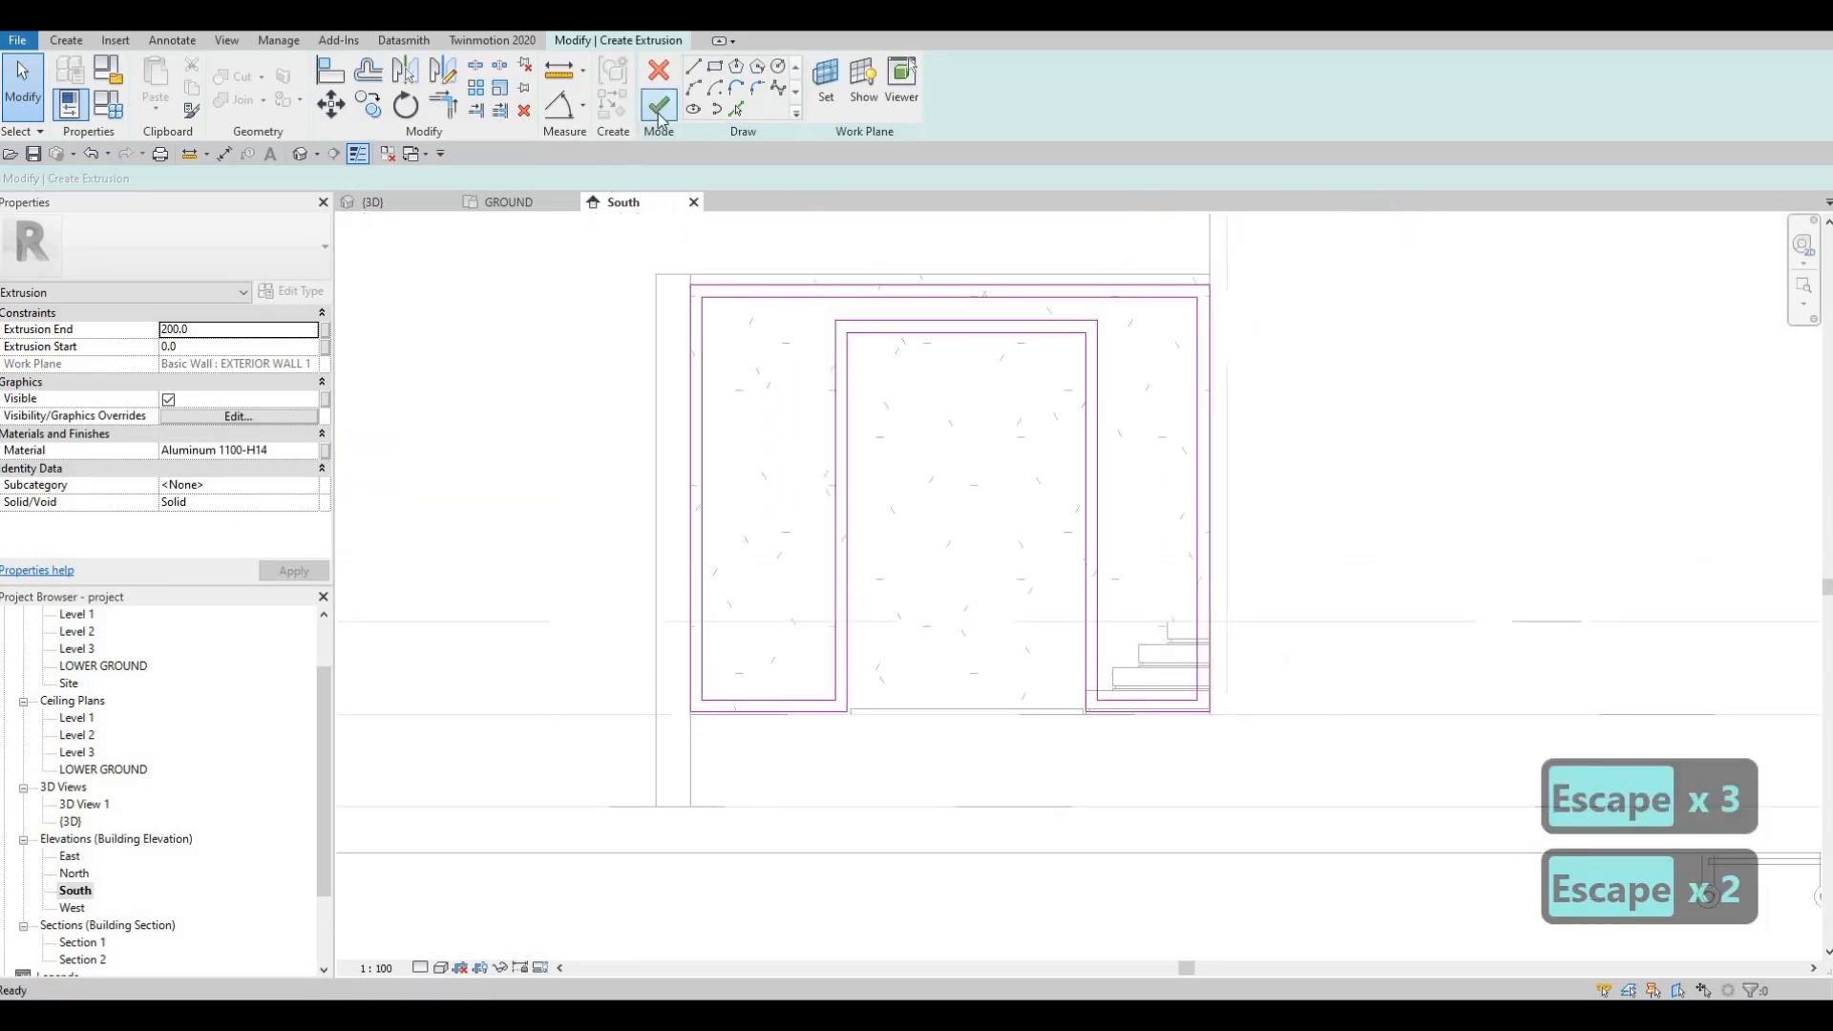
# Step: Finish the sketch and, in 3D, drag the extrusion back to Extrusion Start -198.8
pyautogui.click(659, 107)
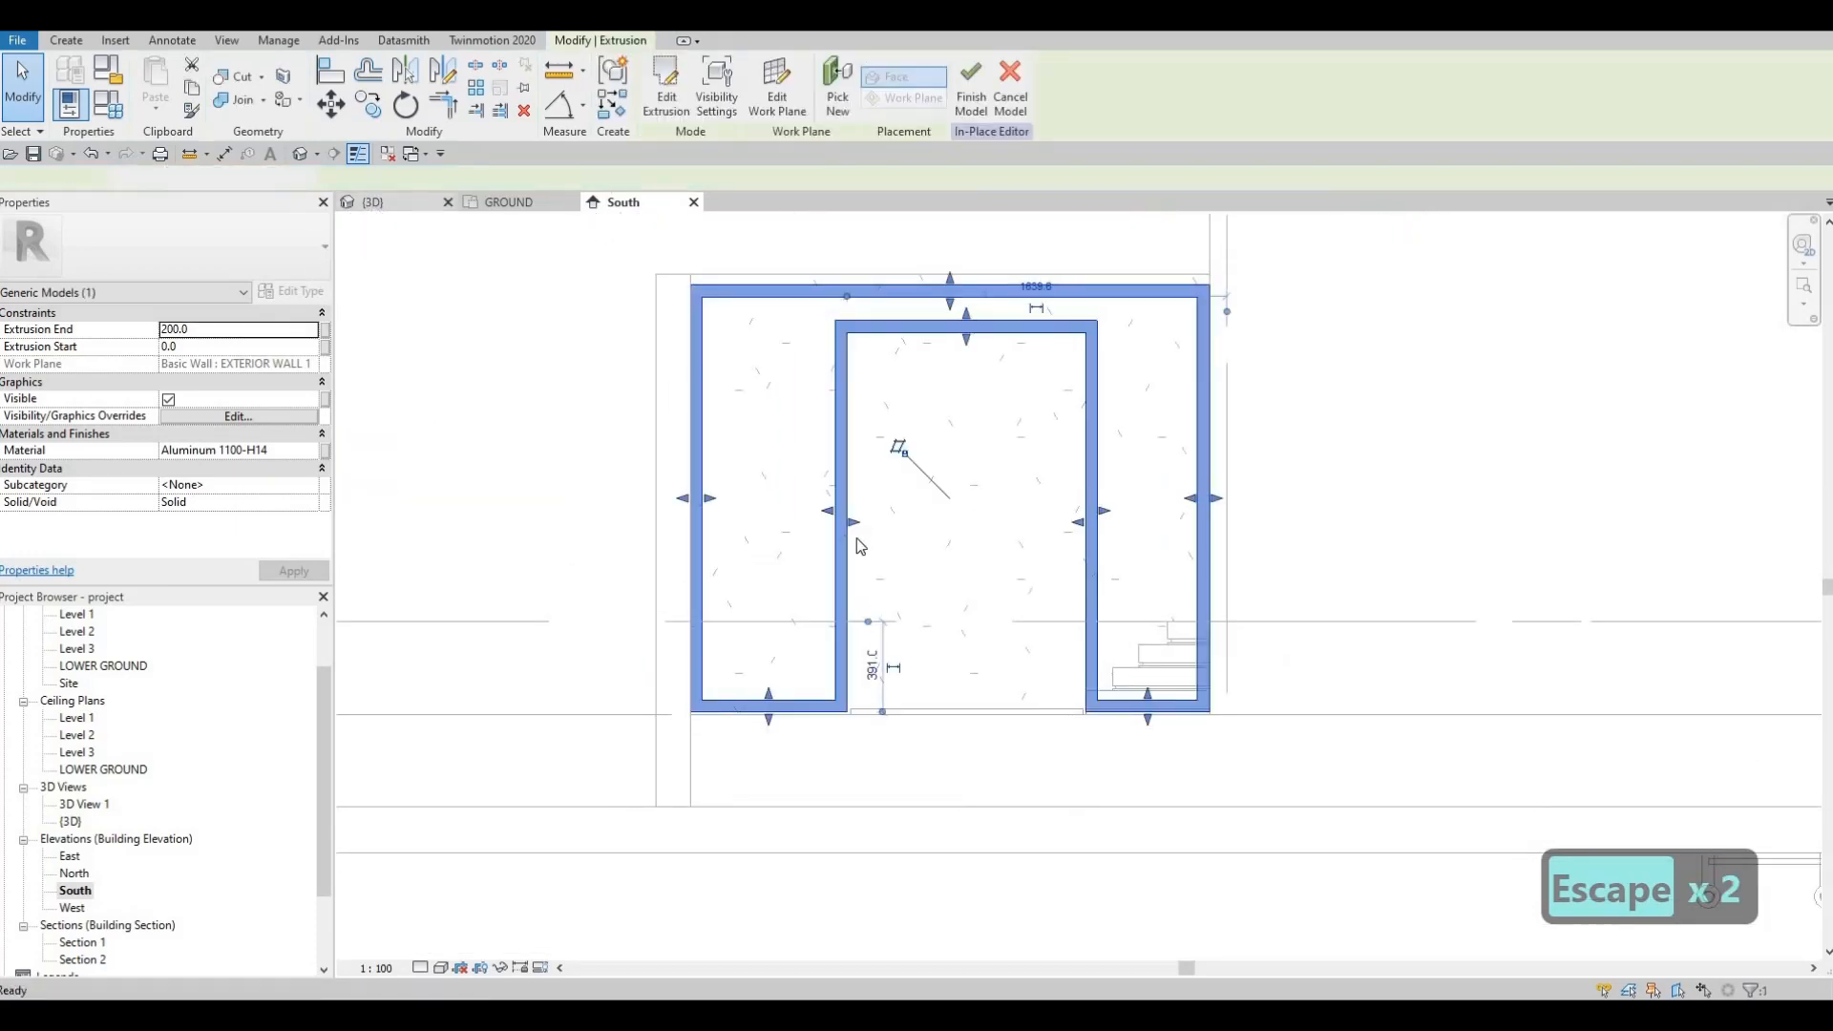
pyautogui.click(375, 202)
pyautogui.keyDown('shift'); pyautogui.moveTo(891, 588); pyautogui.dragTo(1212, 594, button='middle'); pyautogui.keyUp('shift')
pyautogui.keyDown('shift'); pyautogui.moveTo(531, 570); pyautogui.dragTo(582, 504, button='middle'); pyautogui.keyUp('shift')
pyautogui.scroll(5, 582, 501)
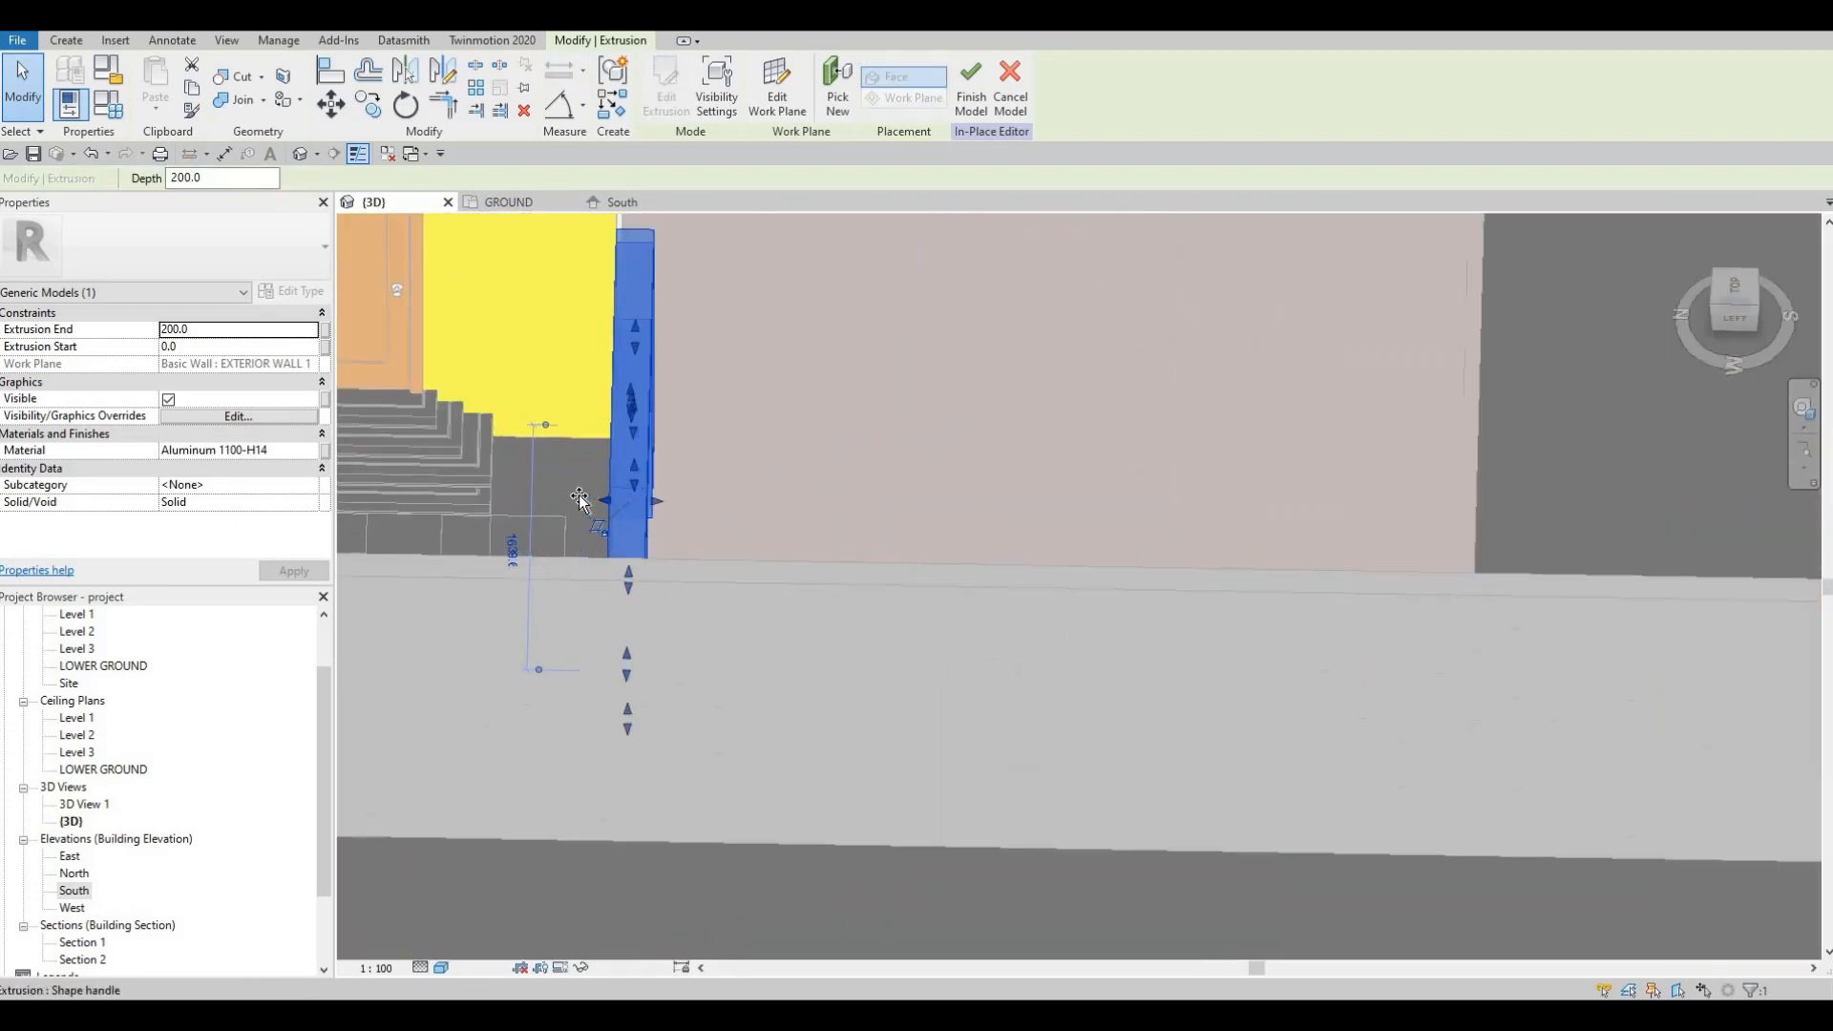
pyautogui.moveTo(579, 499); pyautogui.dragTo(622, 499)
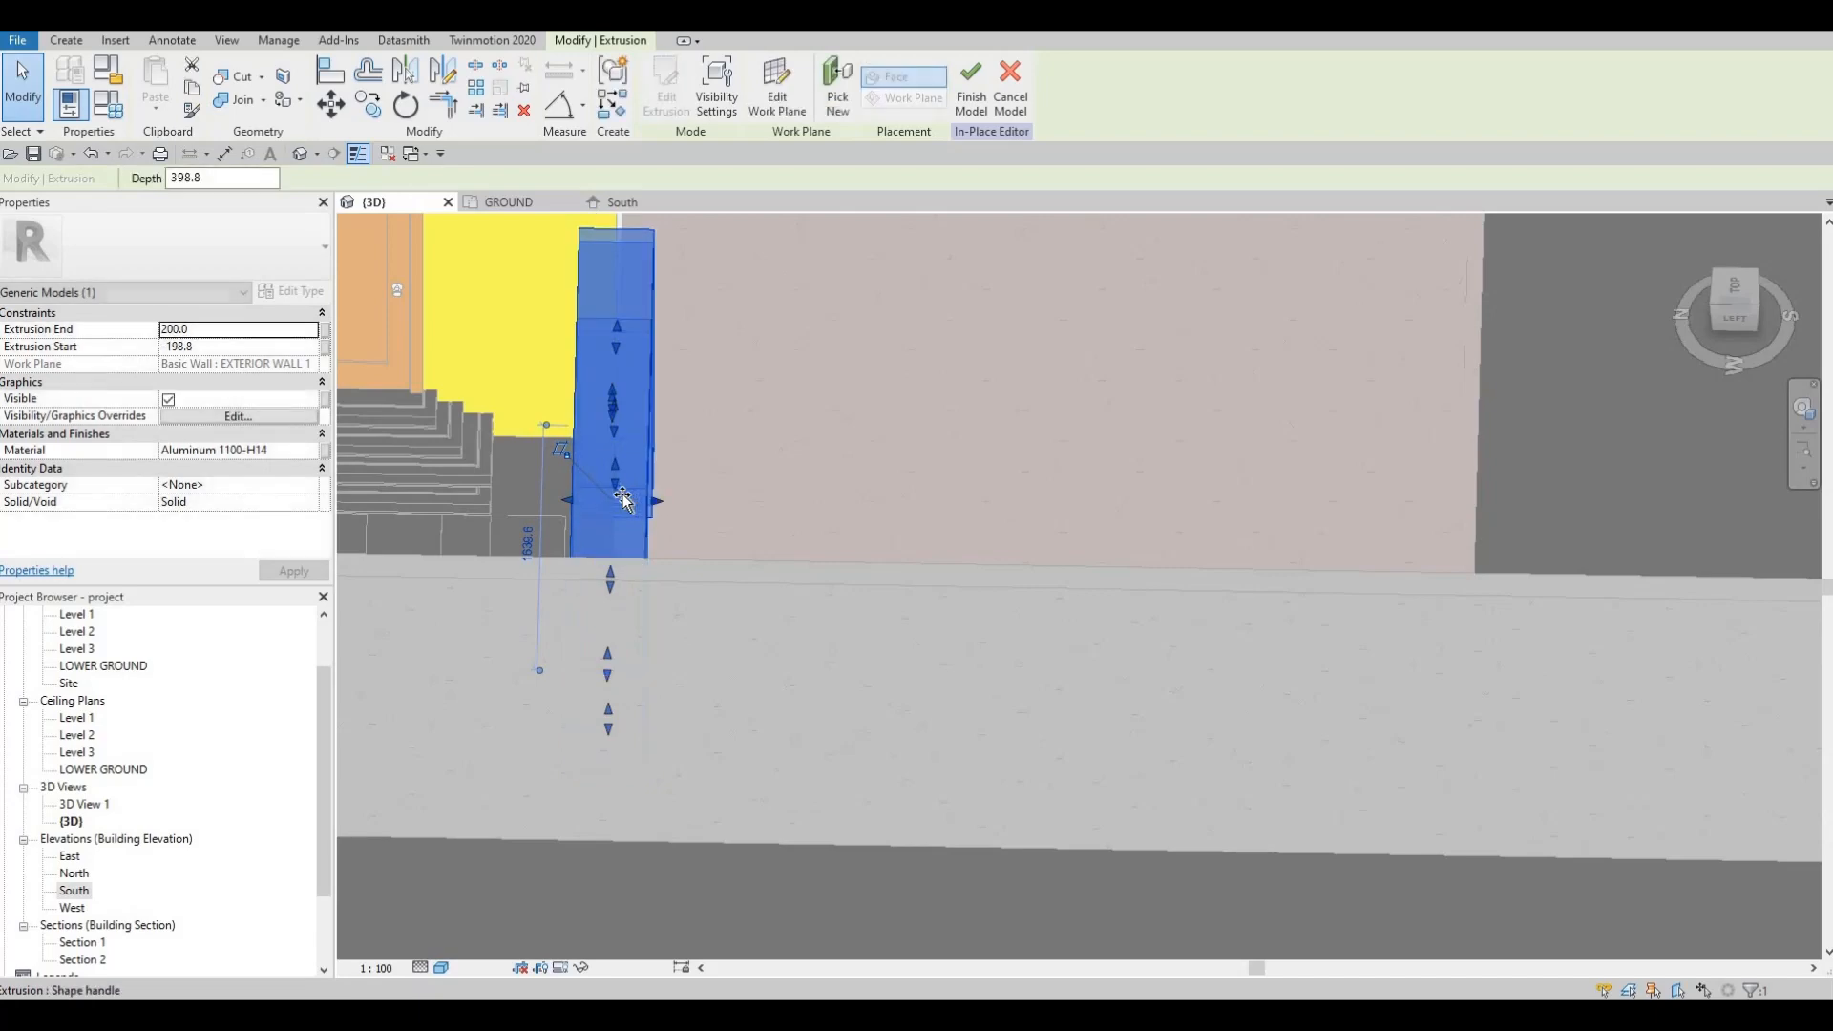
pyautogui.press('Escape')
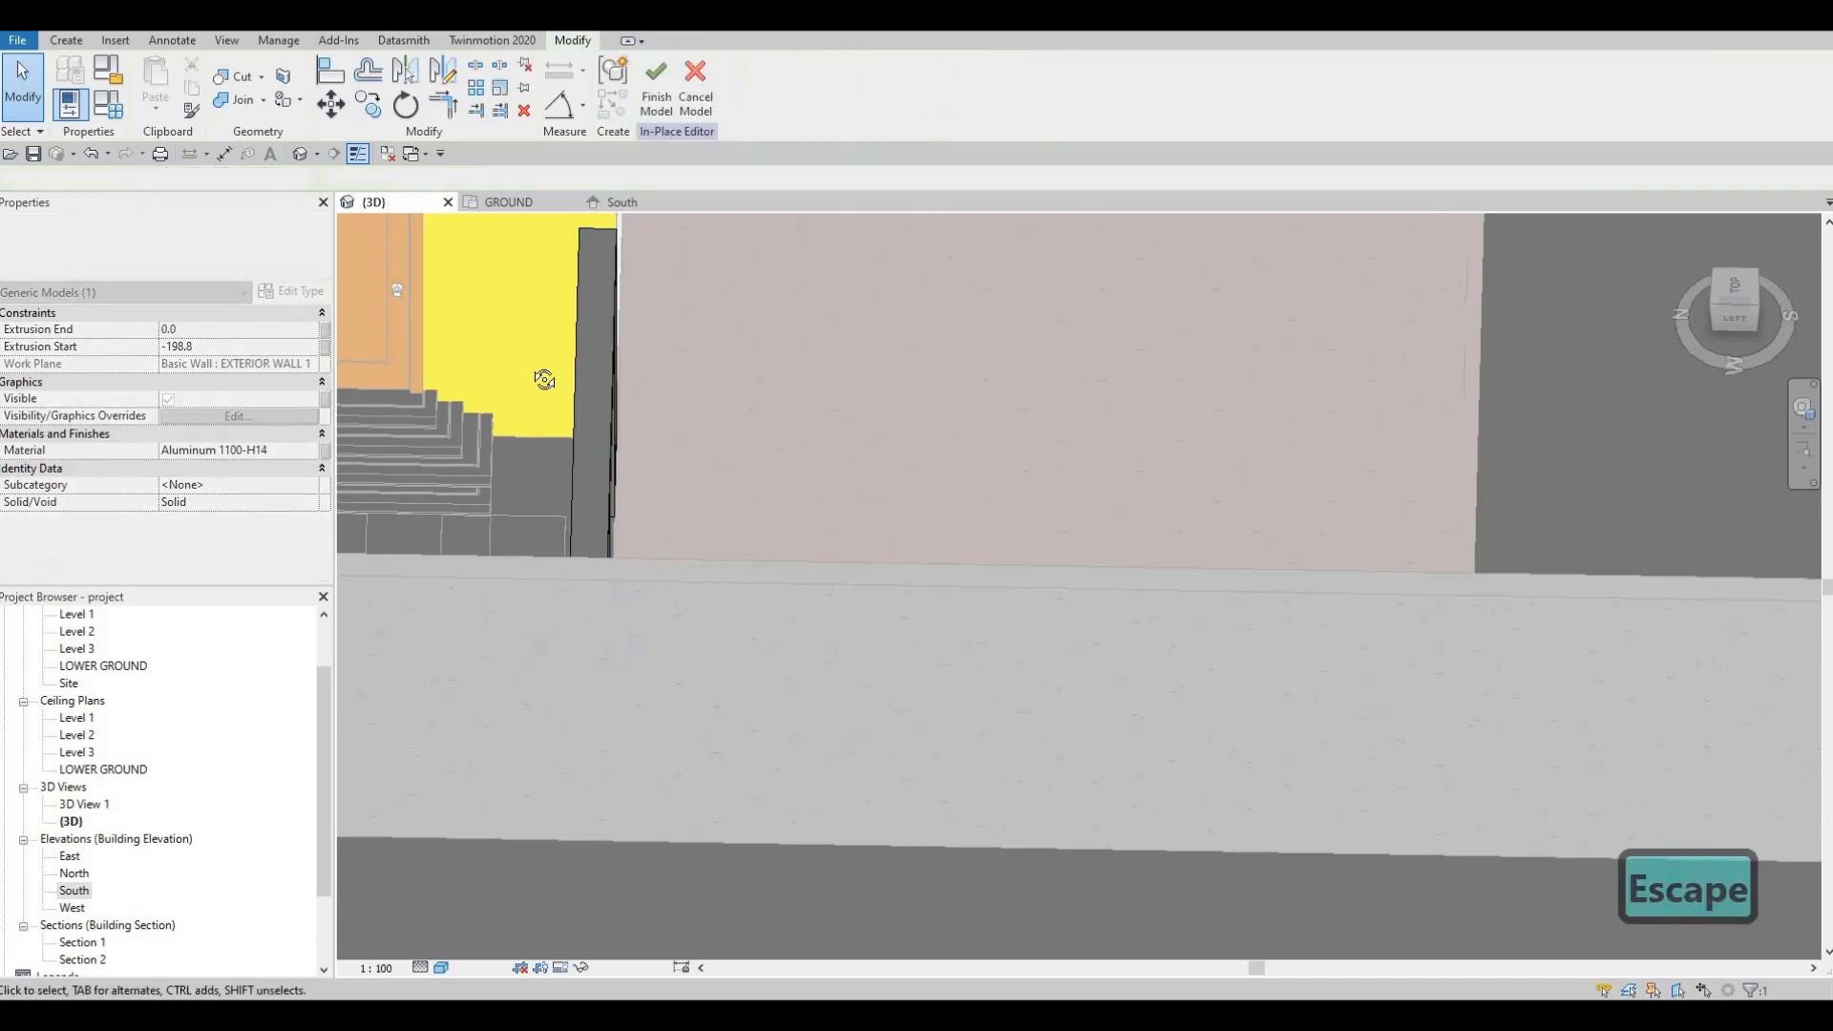
pyautogui.keyDown('shift'); pyautogui.moveTo(544, 380); pyautogui.dragTo(472, 435, button='middle'); pyautogui.keyUp('shift')
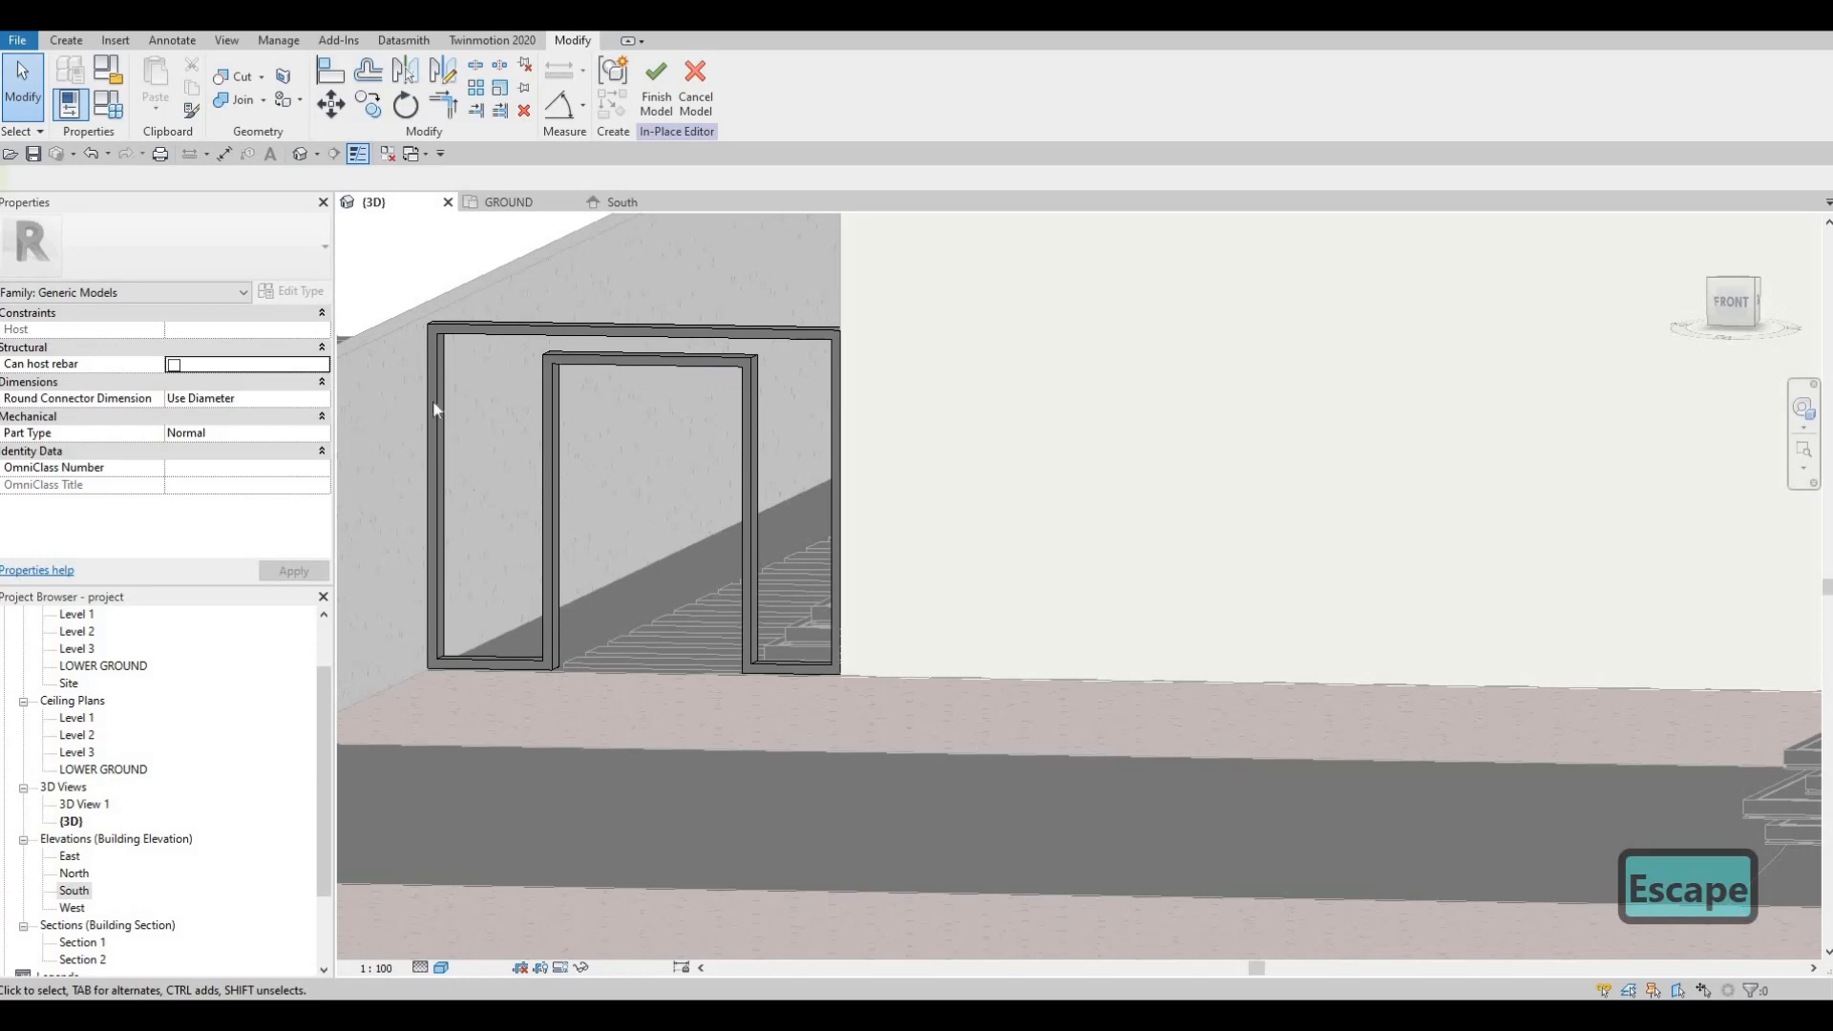
# Step: Reopen the South elevation, recentre the new frame, and show the Create tab tools
pyautogui.doubleClick(71, 892)
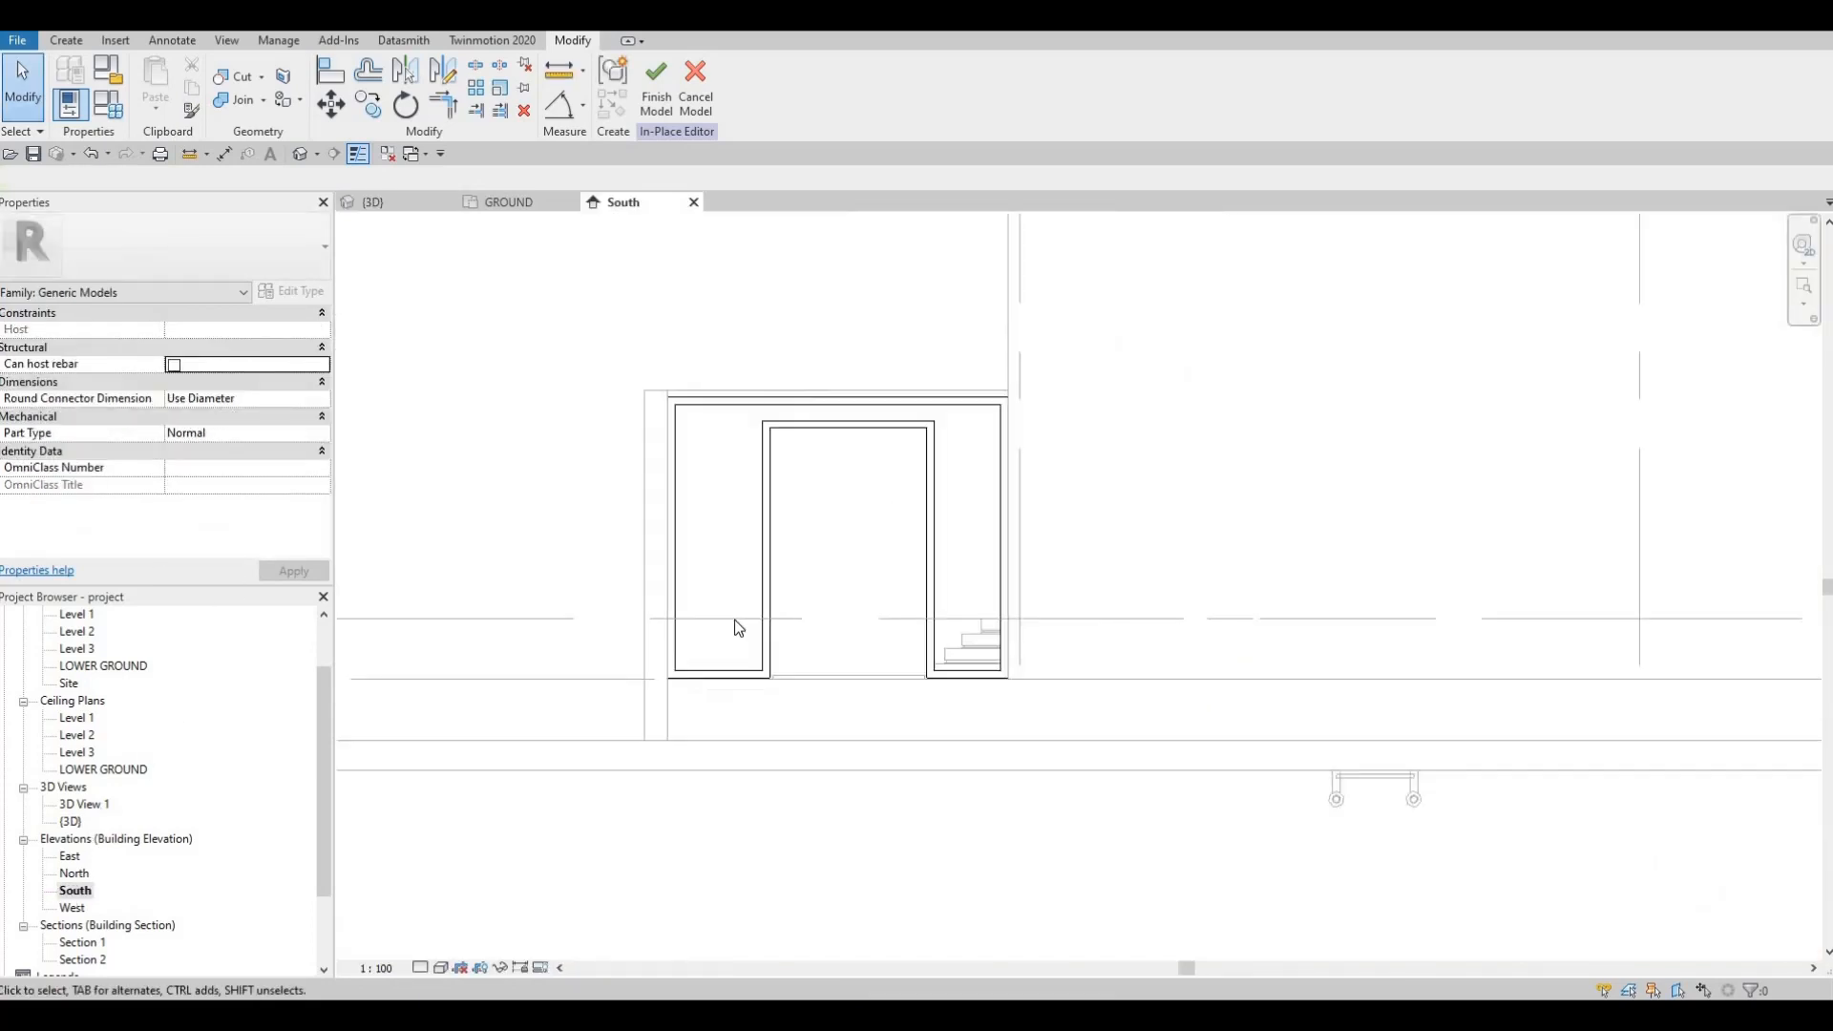
pyautogui.moveTo(735, 620); pyautogui.dragTo(694, 620, button='middle')
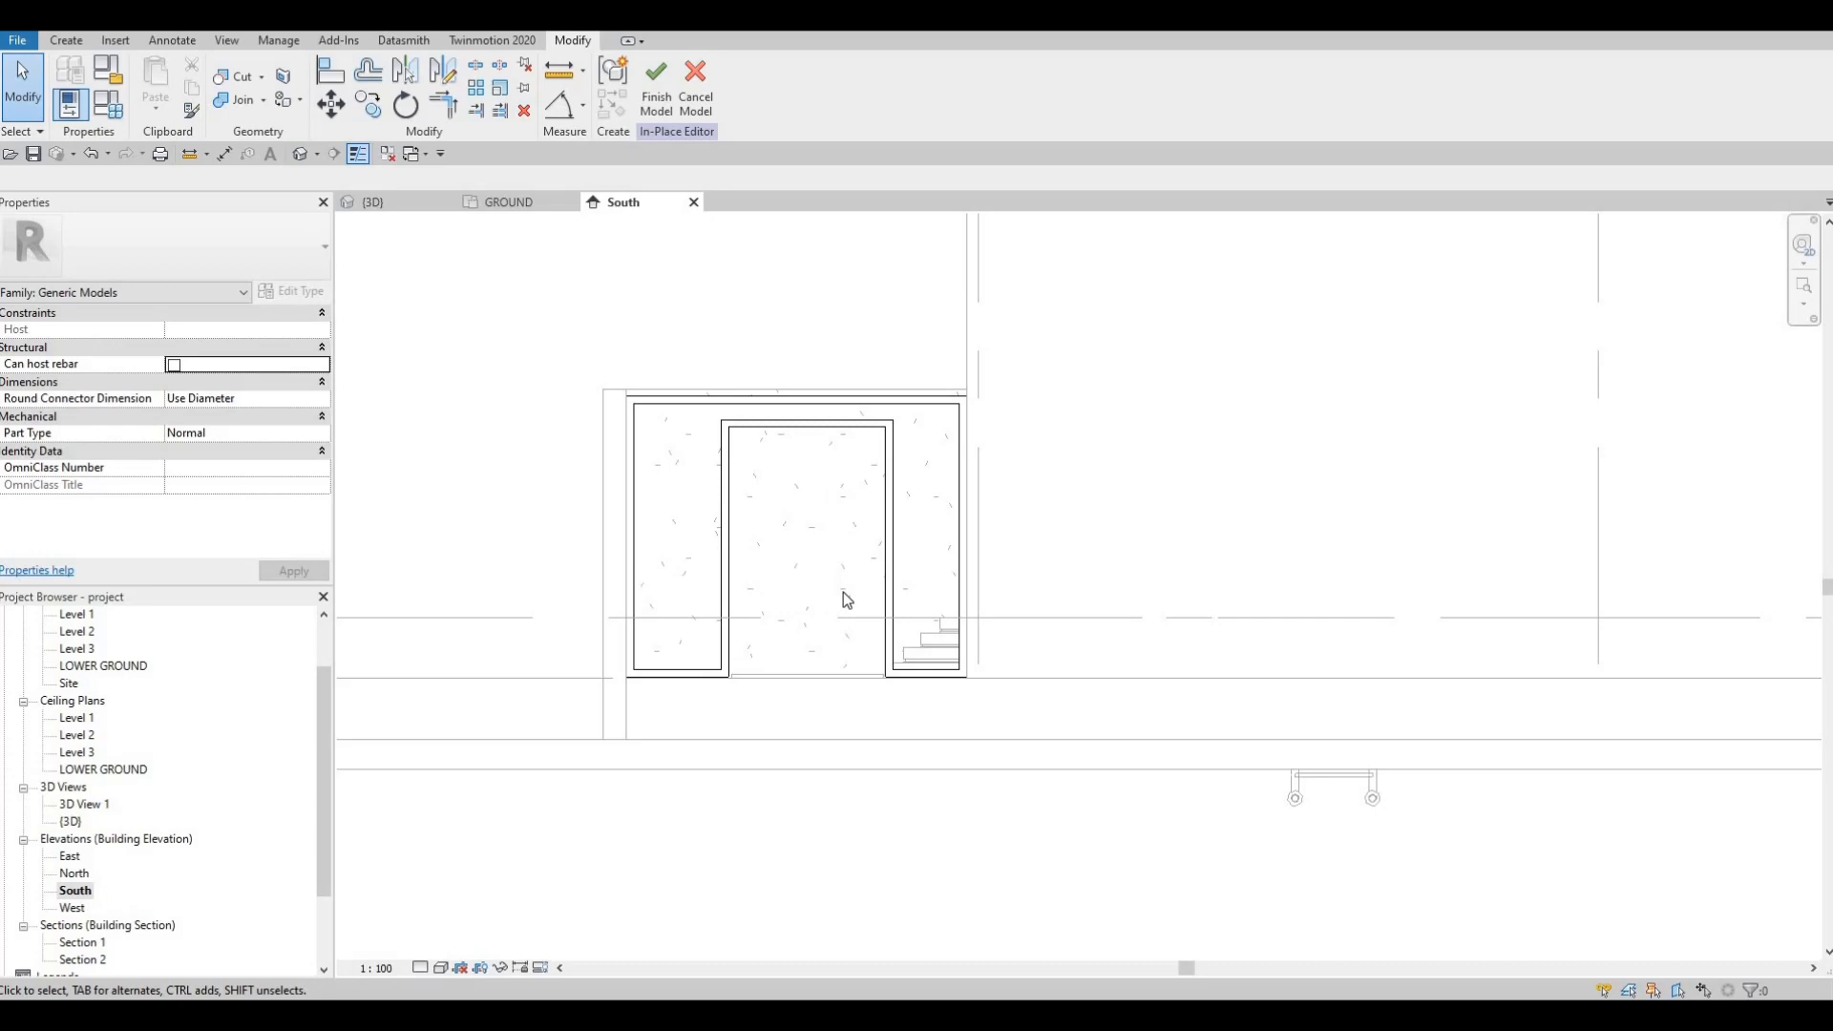
pyautogui.press('Escape')
pyautogui.press('Escape')
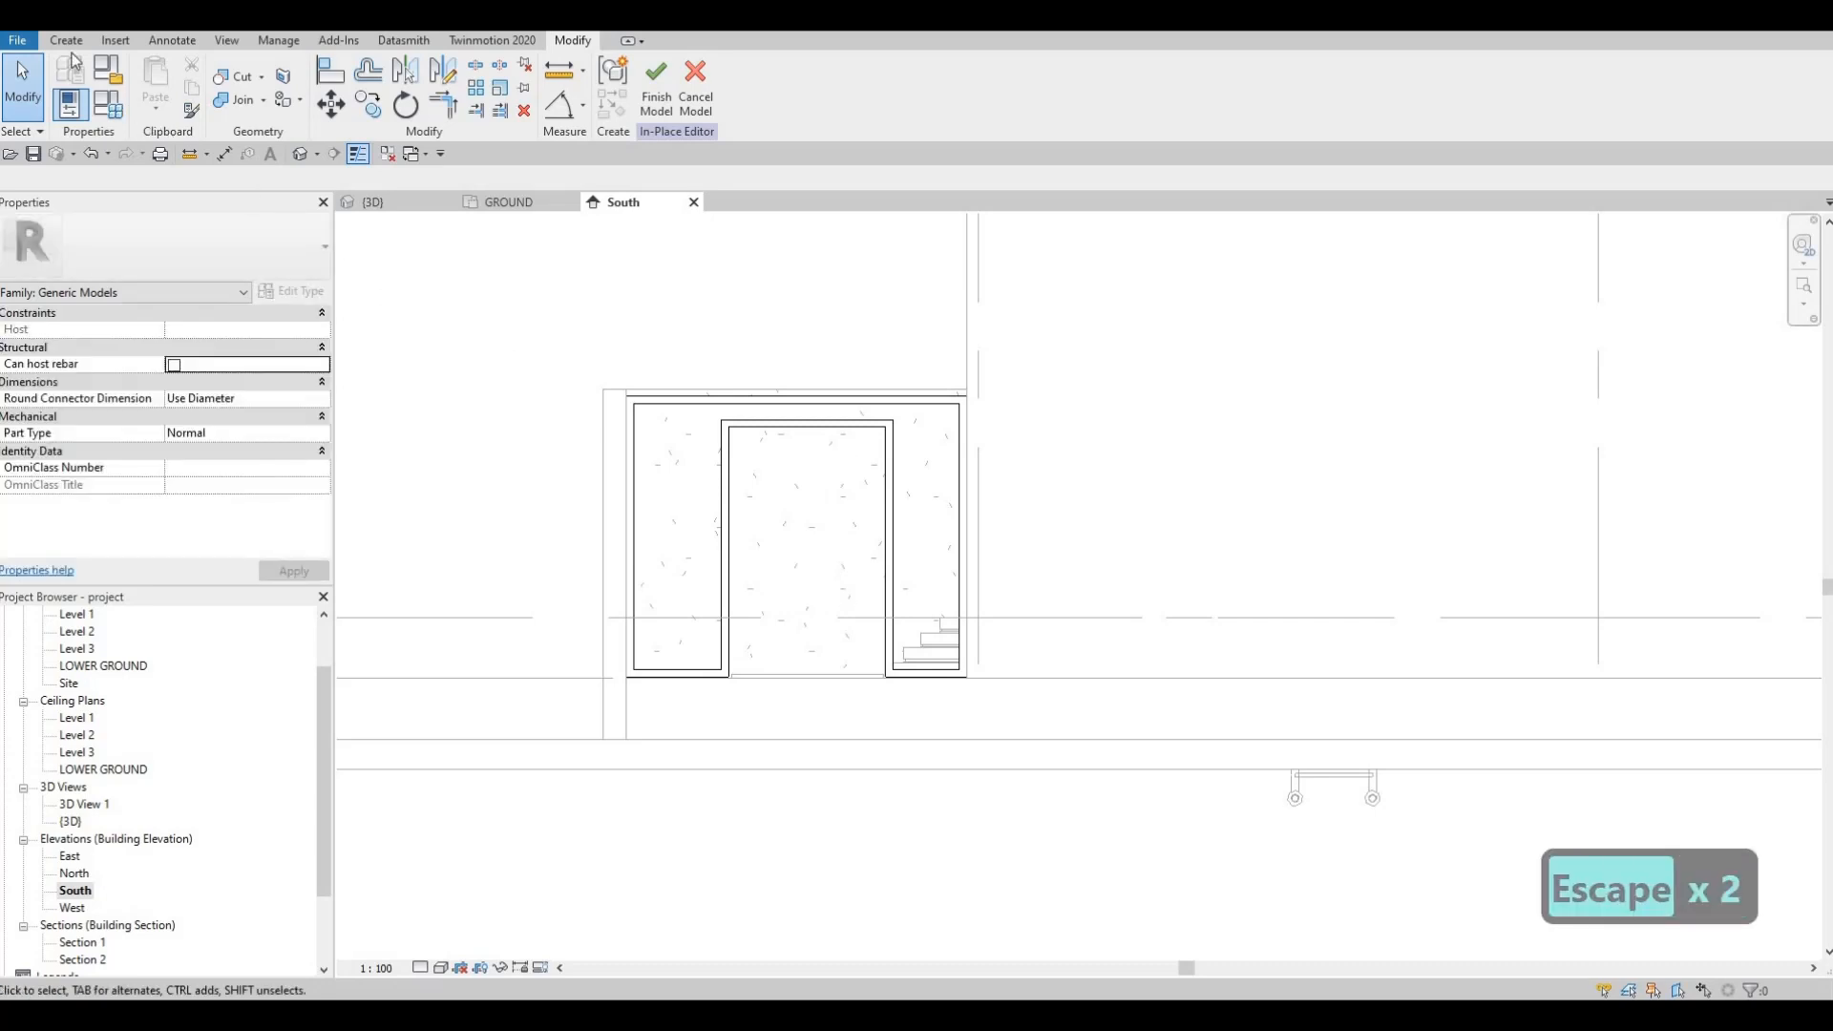
pyautogui.click(66, 41)
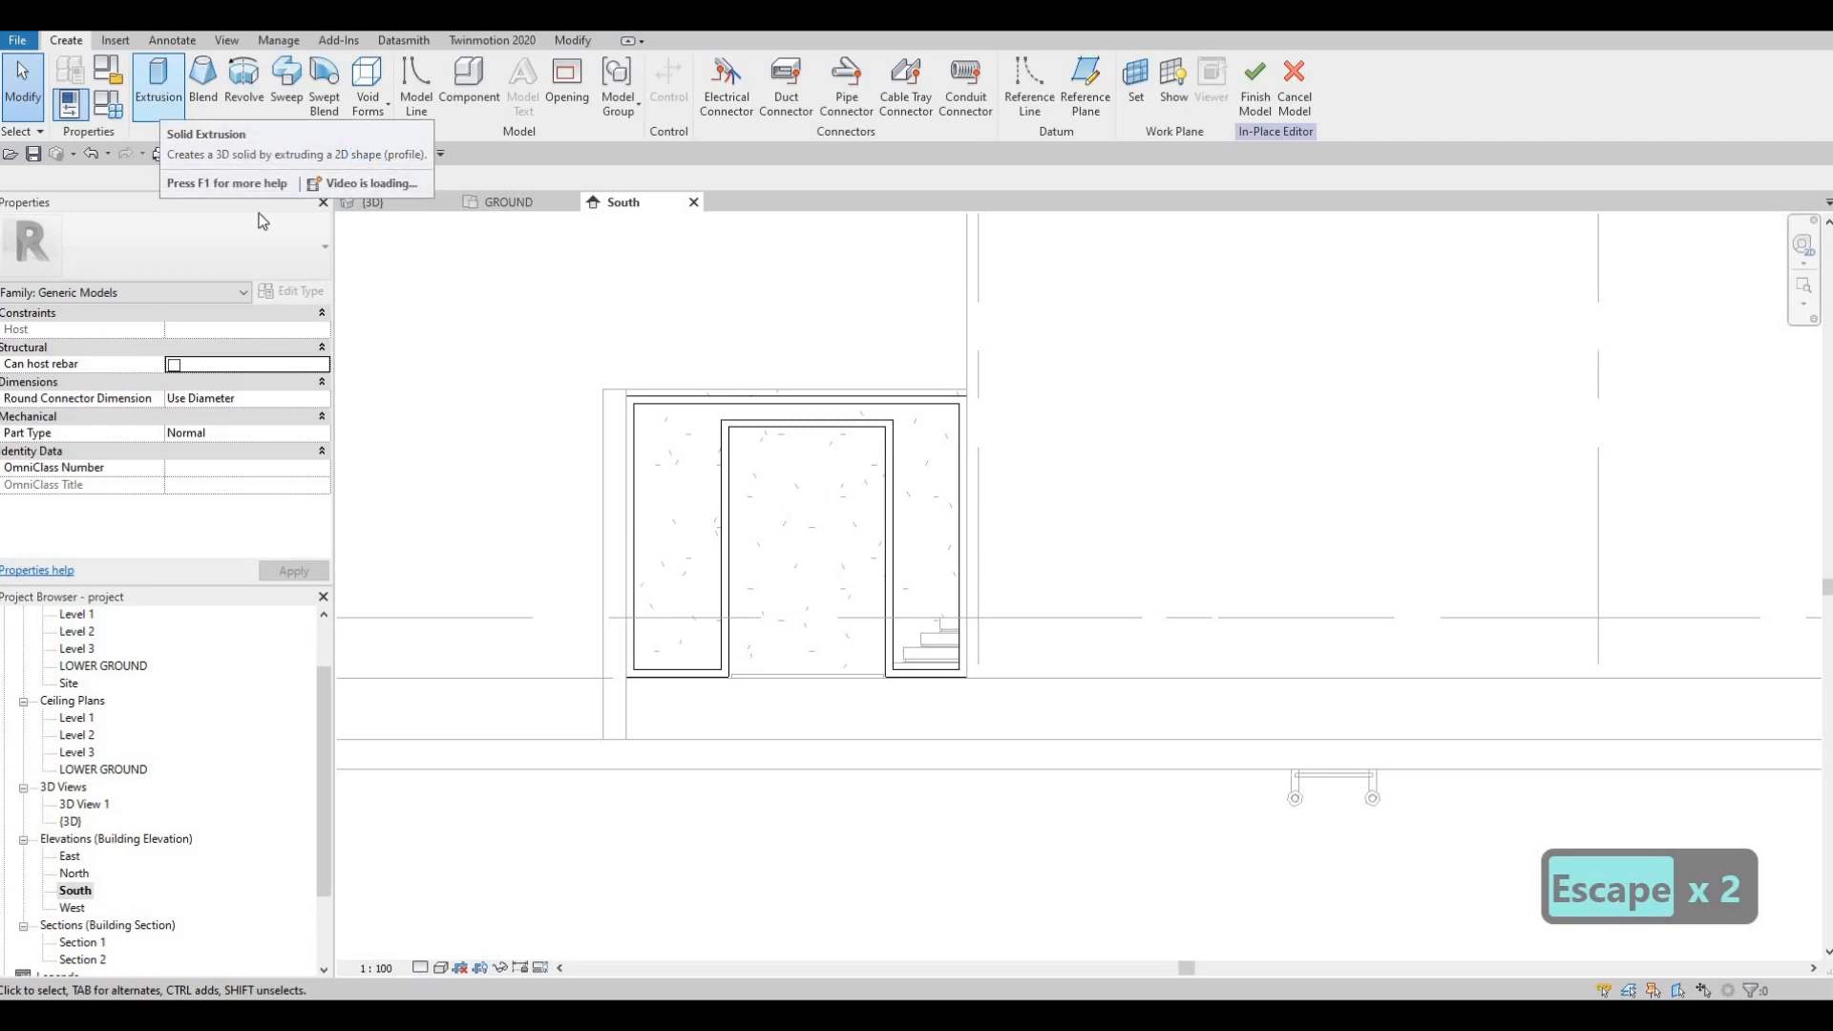
# Step: Start a new extrusion sketch with the wall face around the South door opening as its work plane
pyautogui.click(159, 84)
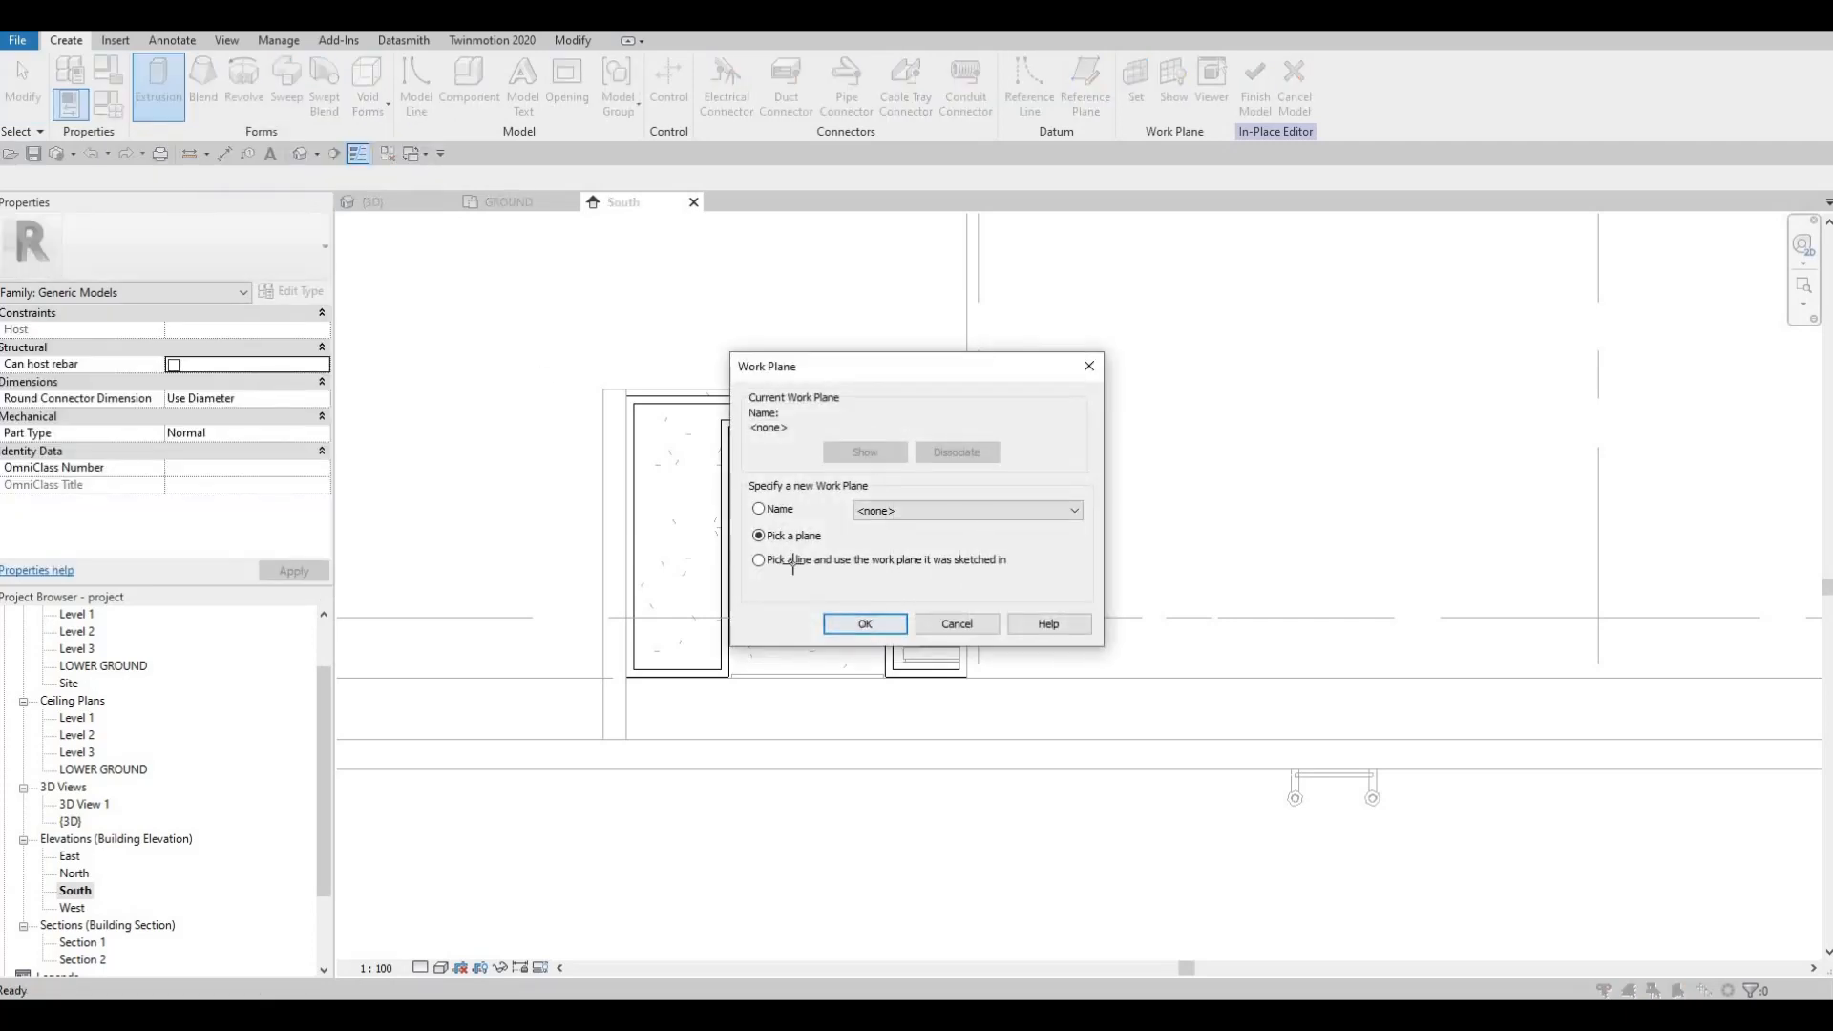
pyautogui.click(865, 623)
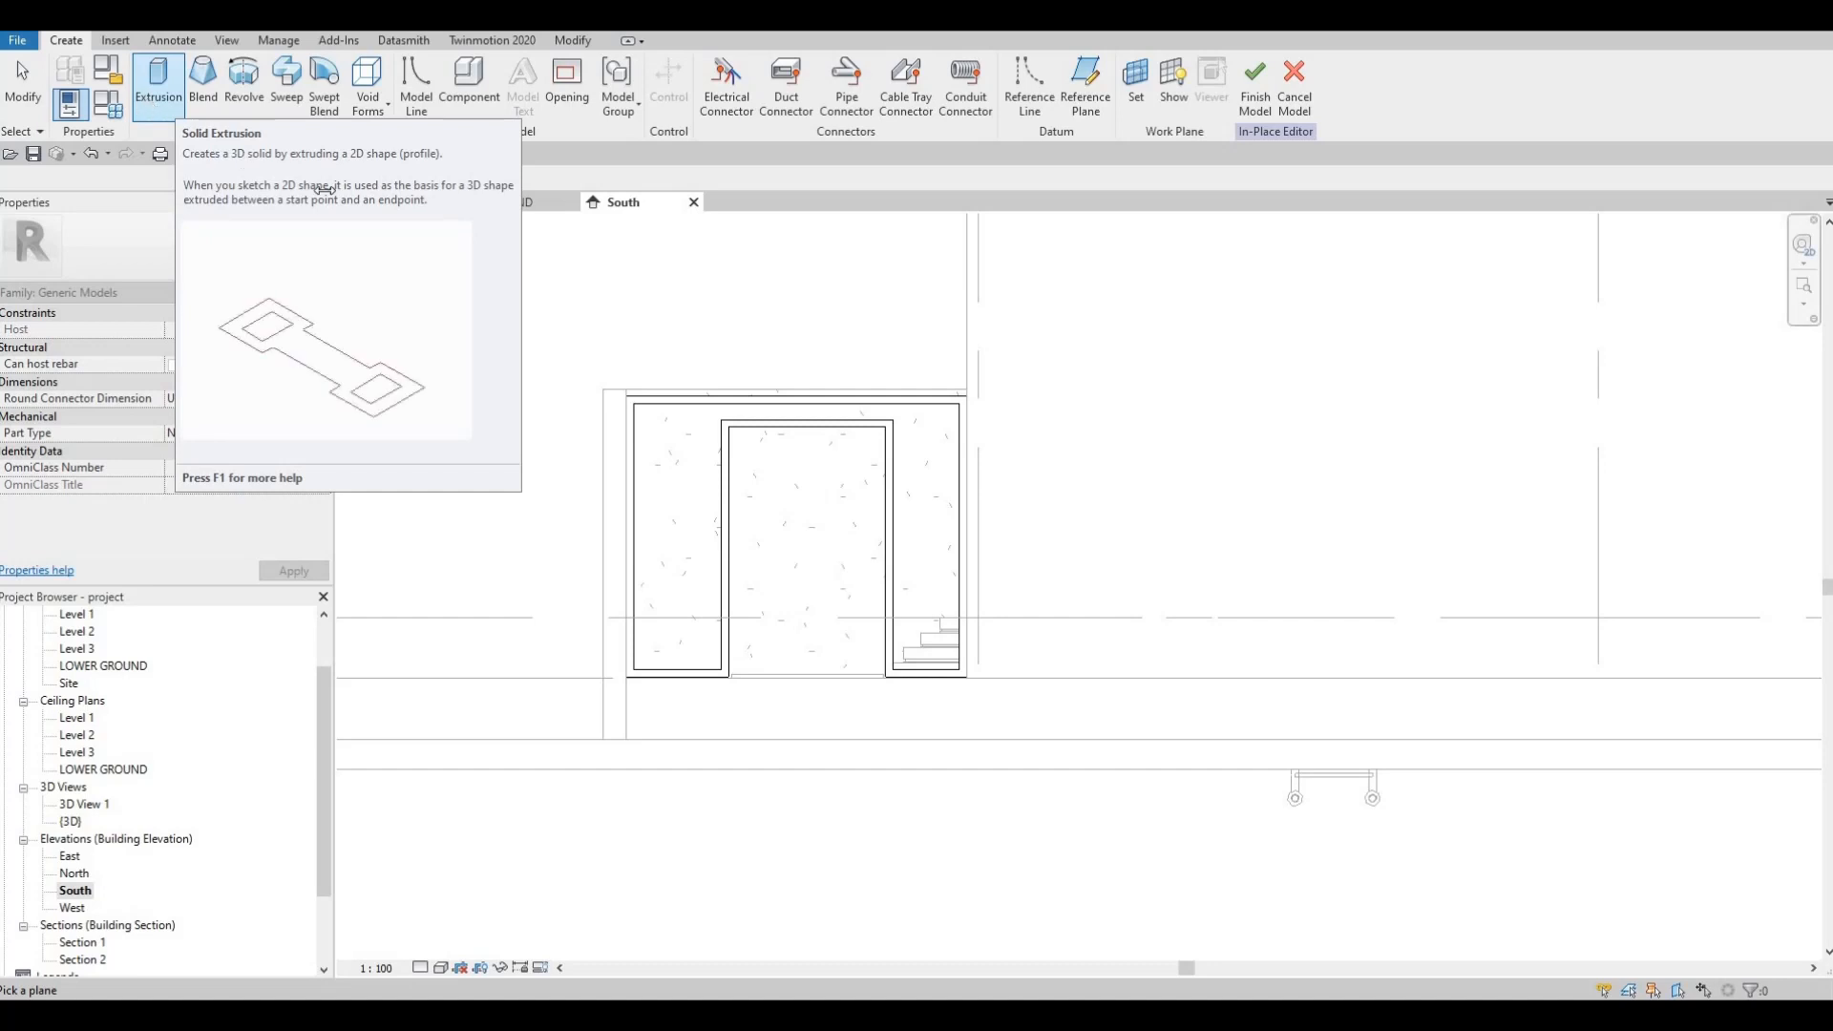
pyautogui.click(173, 105)
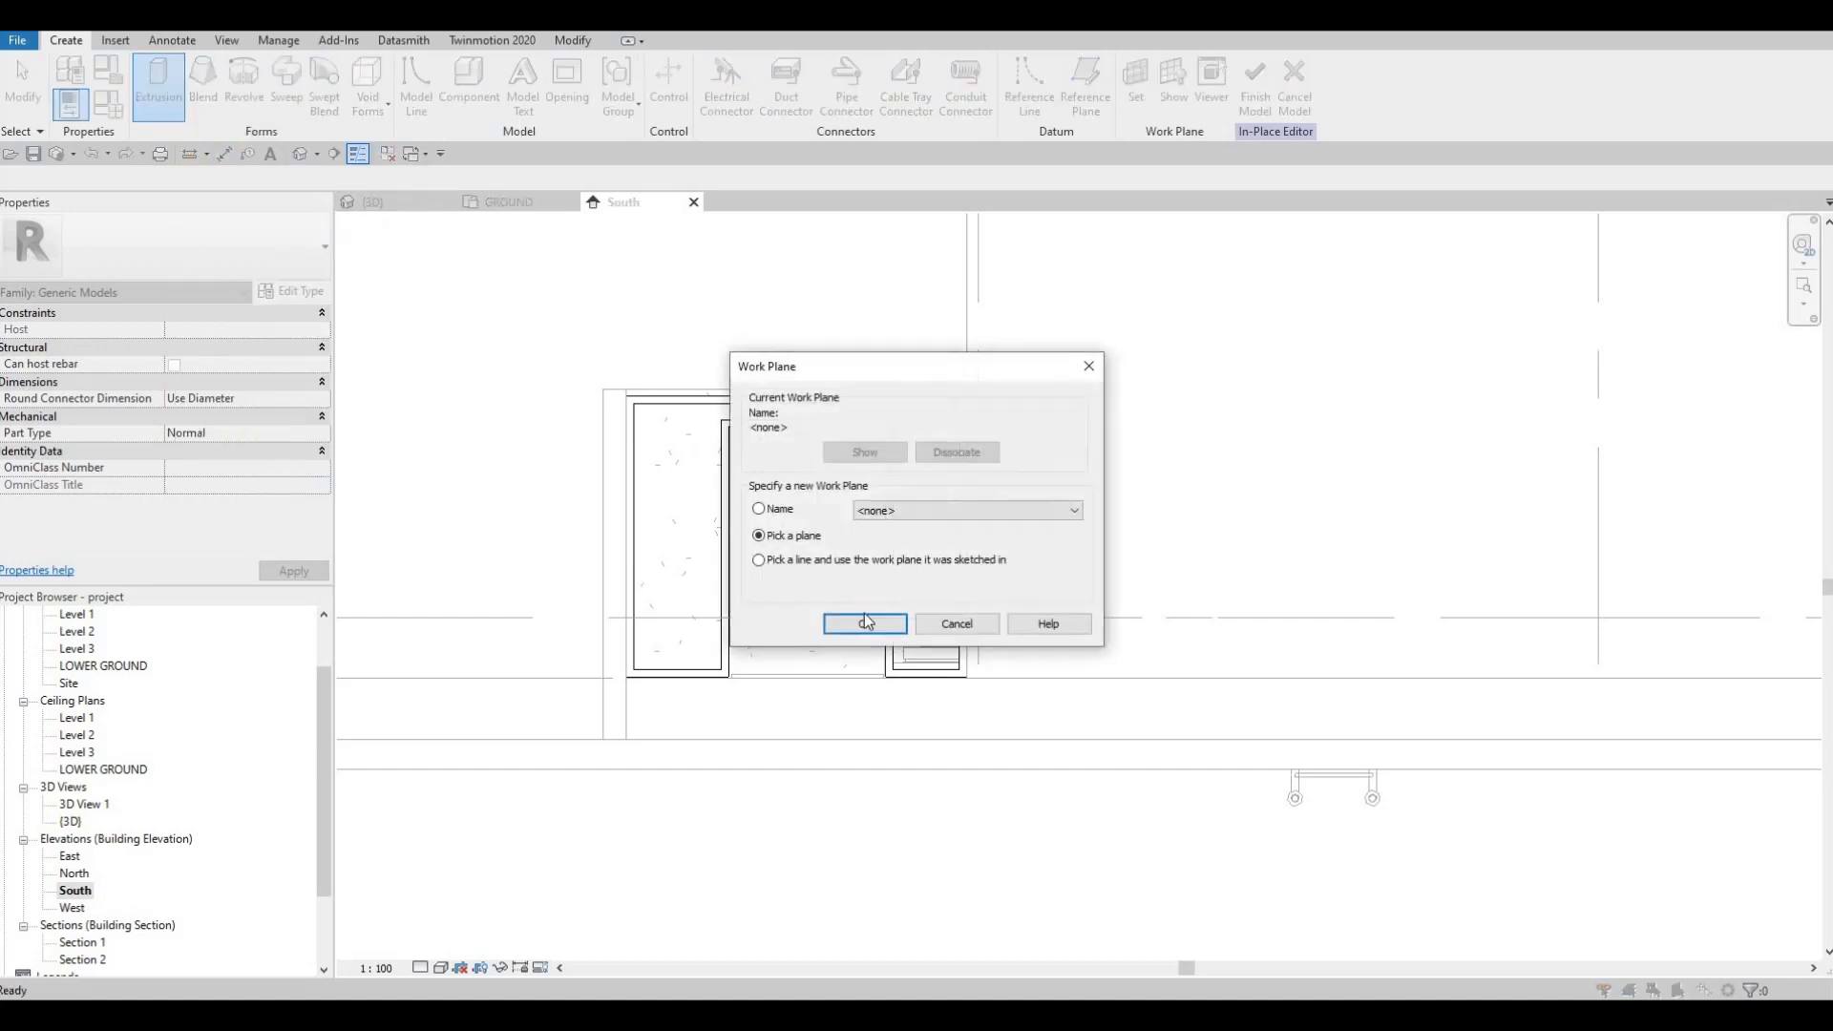
pyautogui.press('Return')
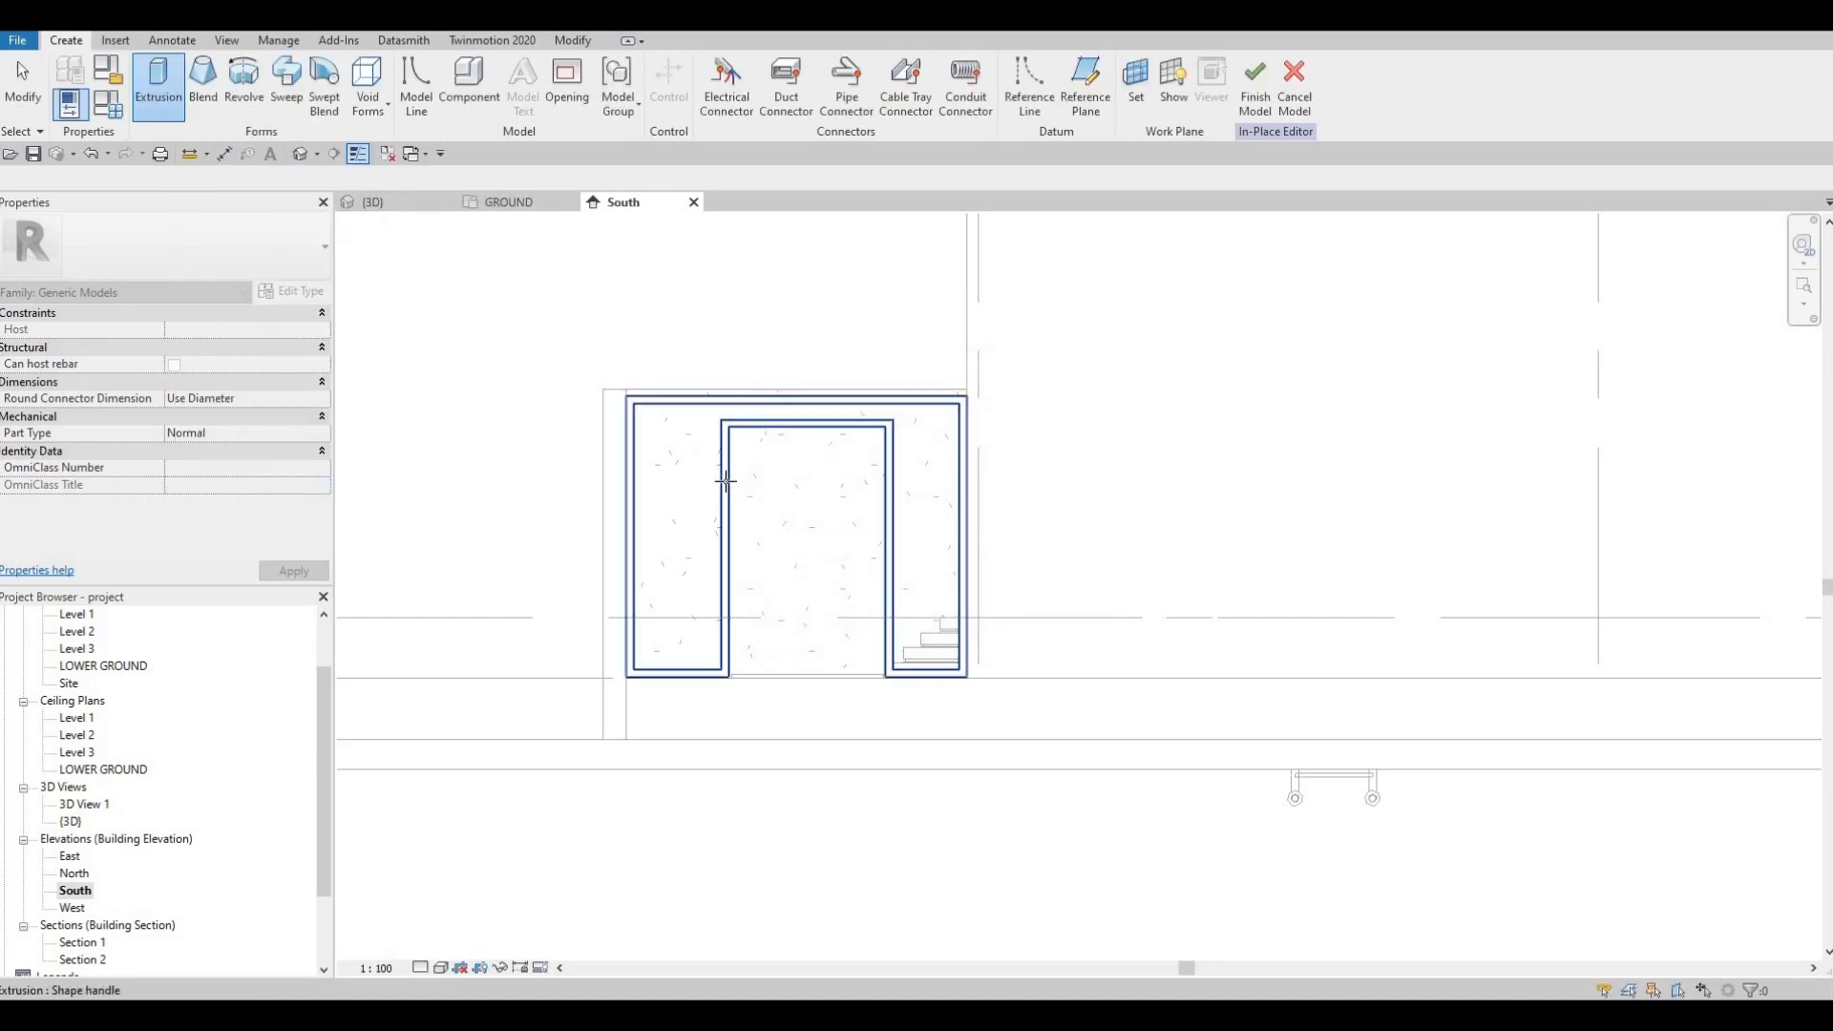
pyautogui.scroll(3, 720, 463)
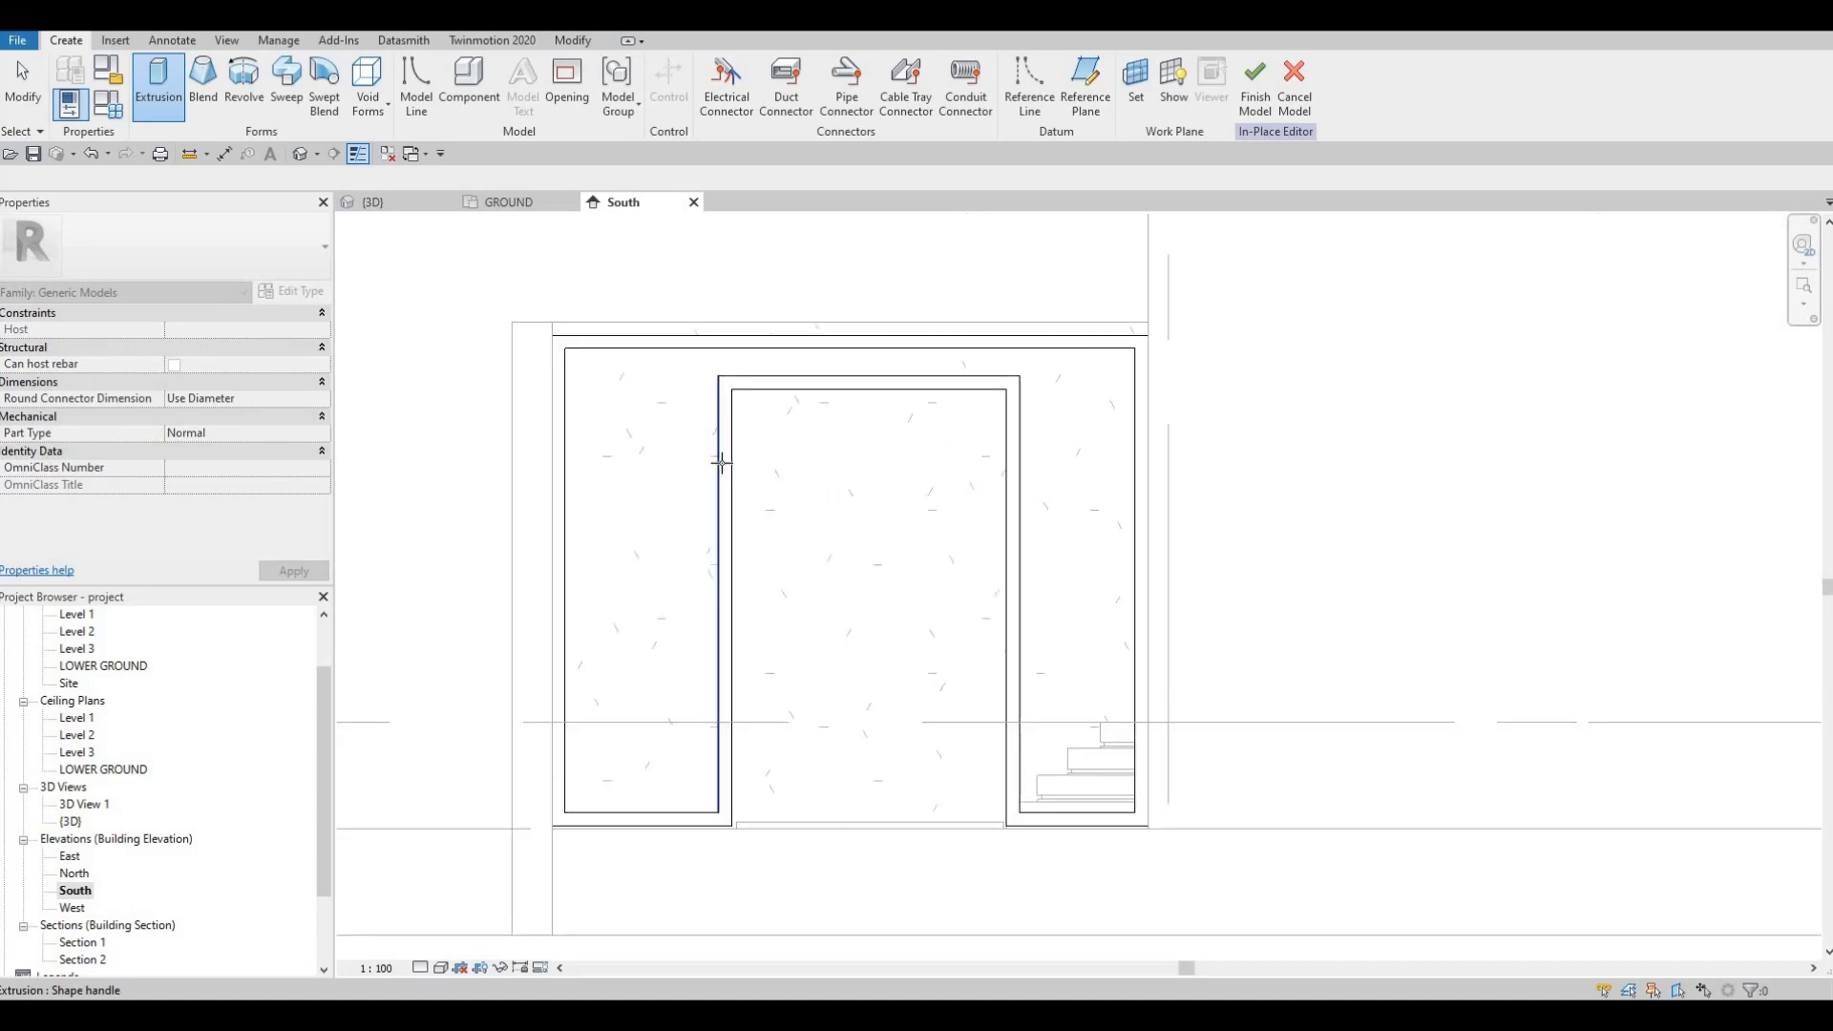
pyautogui.press('Tab')
pyautogui.click(720, 453)
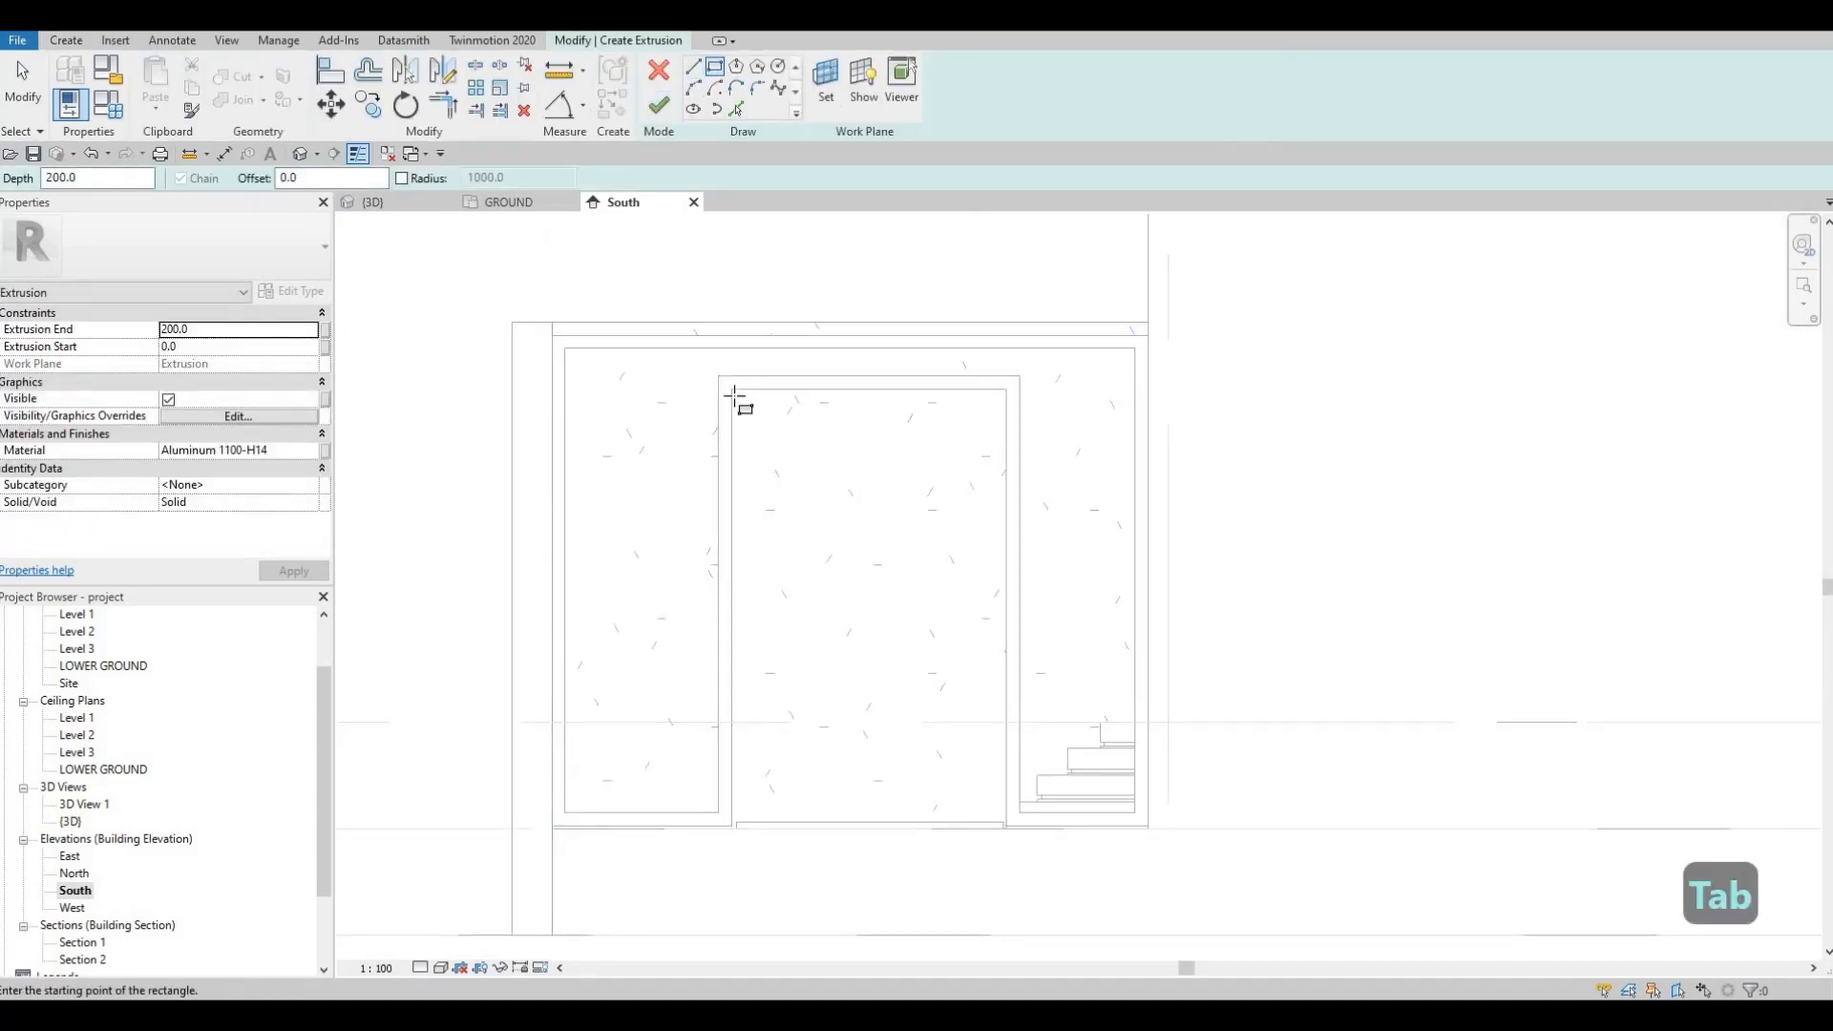
# Step: Sketch the outer frame rectangle at offset 20 around the door opening and nudge its bottom line down
pyautogui.scroll(3, 738, 404)
pyautogui.click(721, 78)
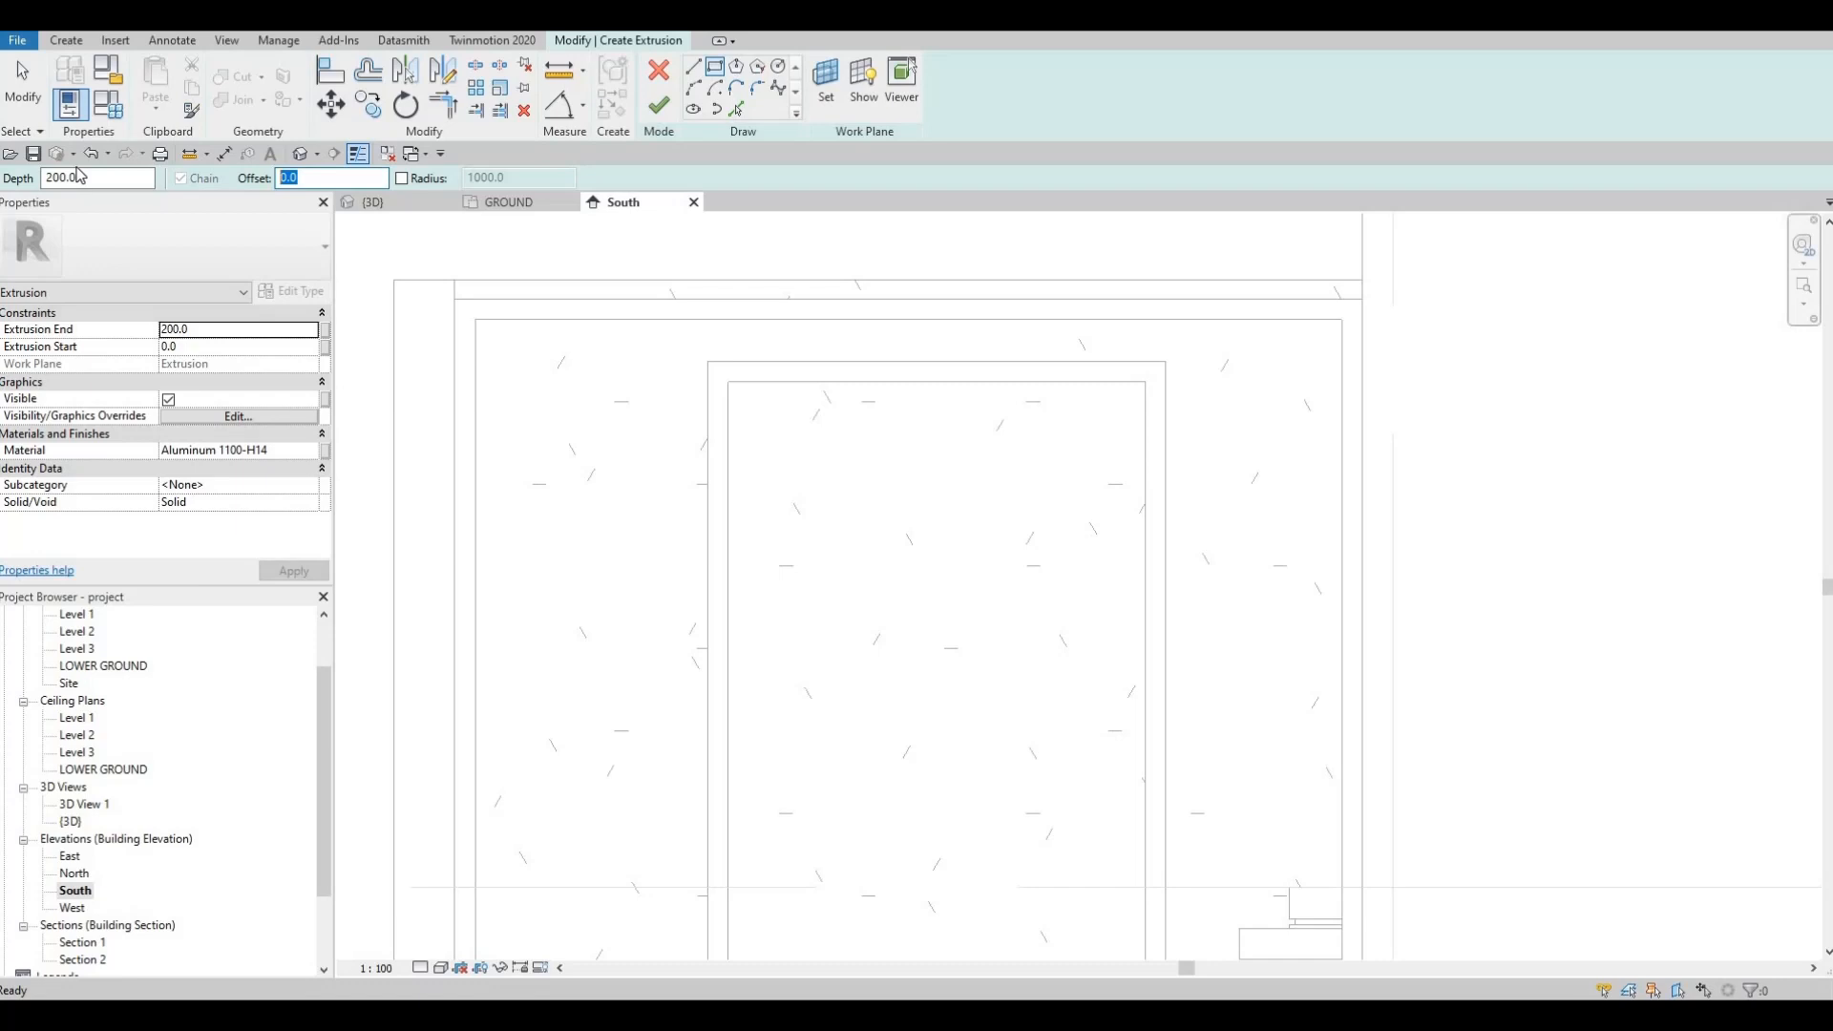
pyautogui.write('20')
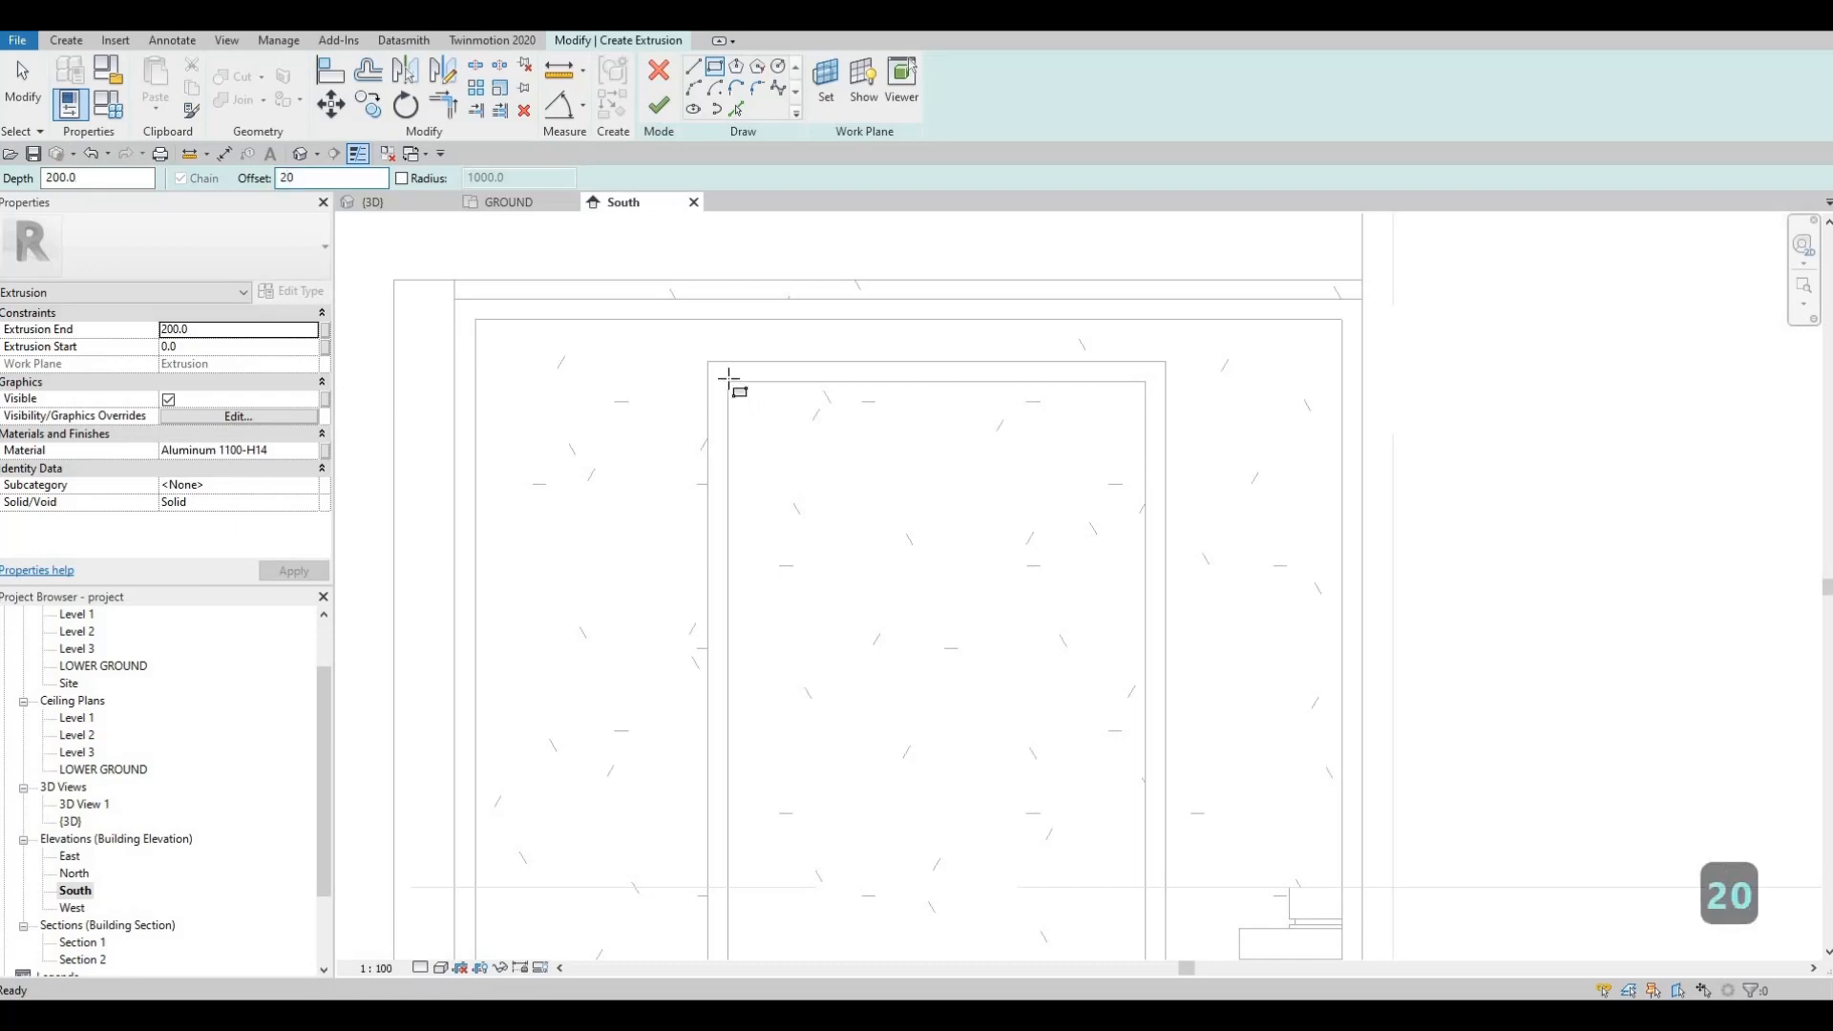
pyautogui.click(729, 381)
pyautogui.click(886, 565)
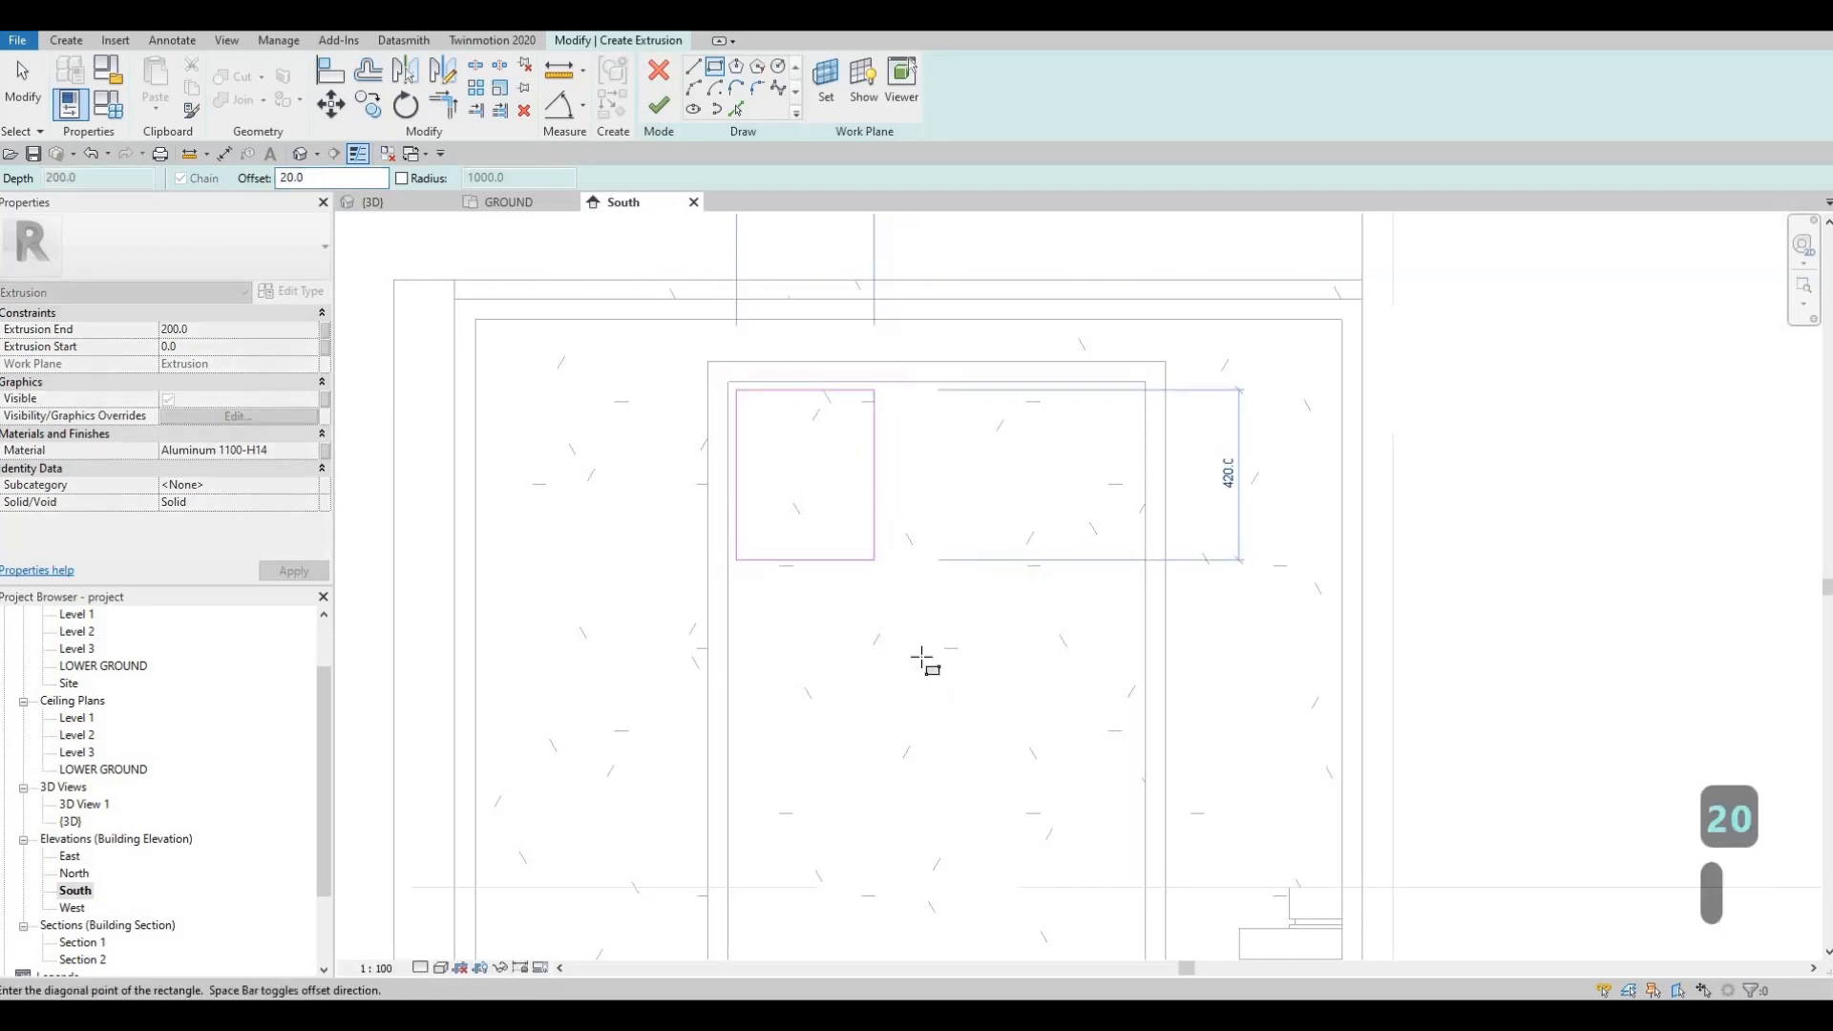
pyautogui.scroll(8, 994, 745)
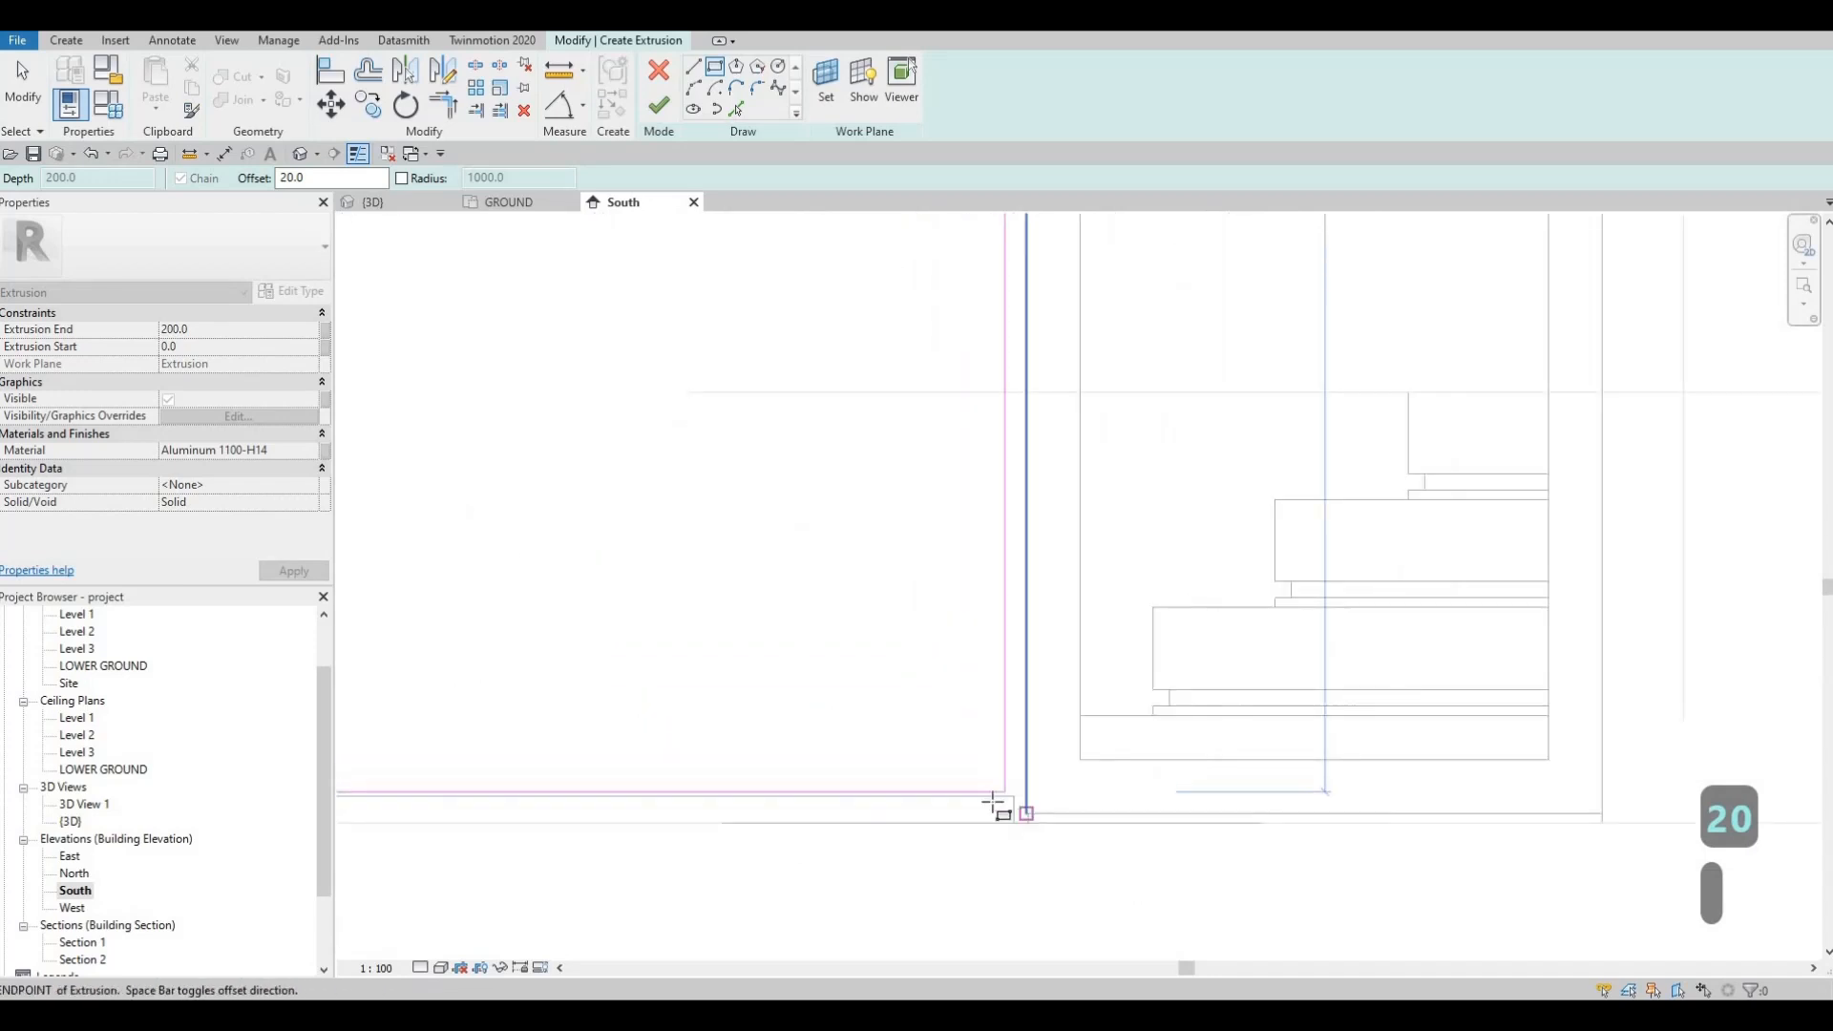
pyautogui.press('Escape')
pyautogui.press('Escape')
pyautogui.press('Escape')
pyautogui.scroll(-4, 780, 768)
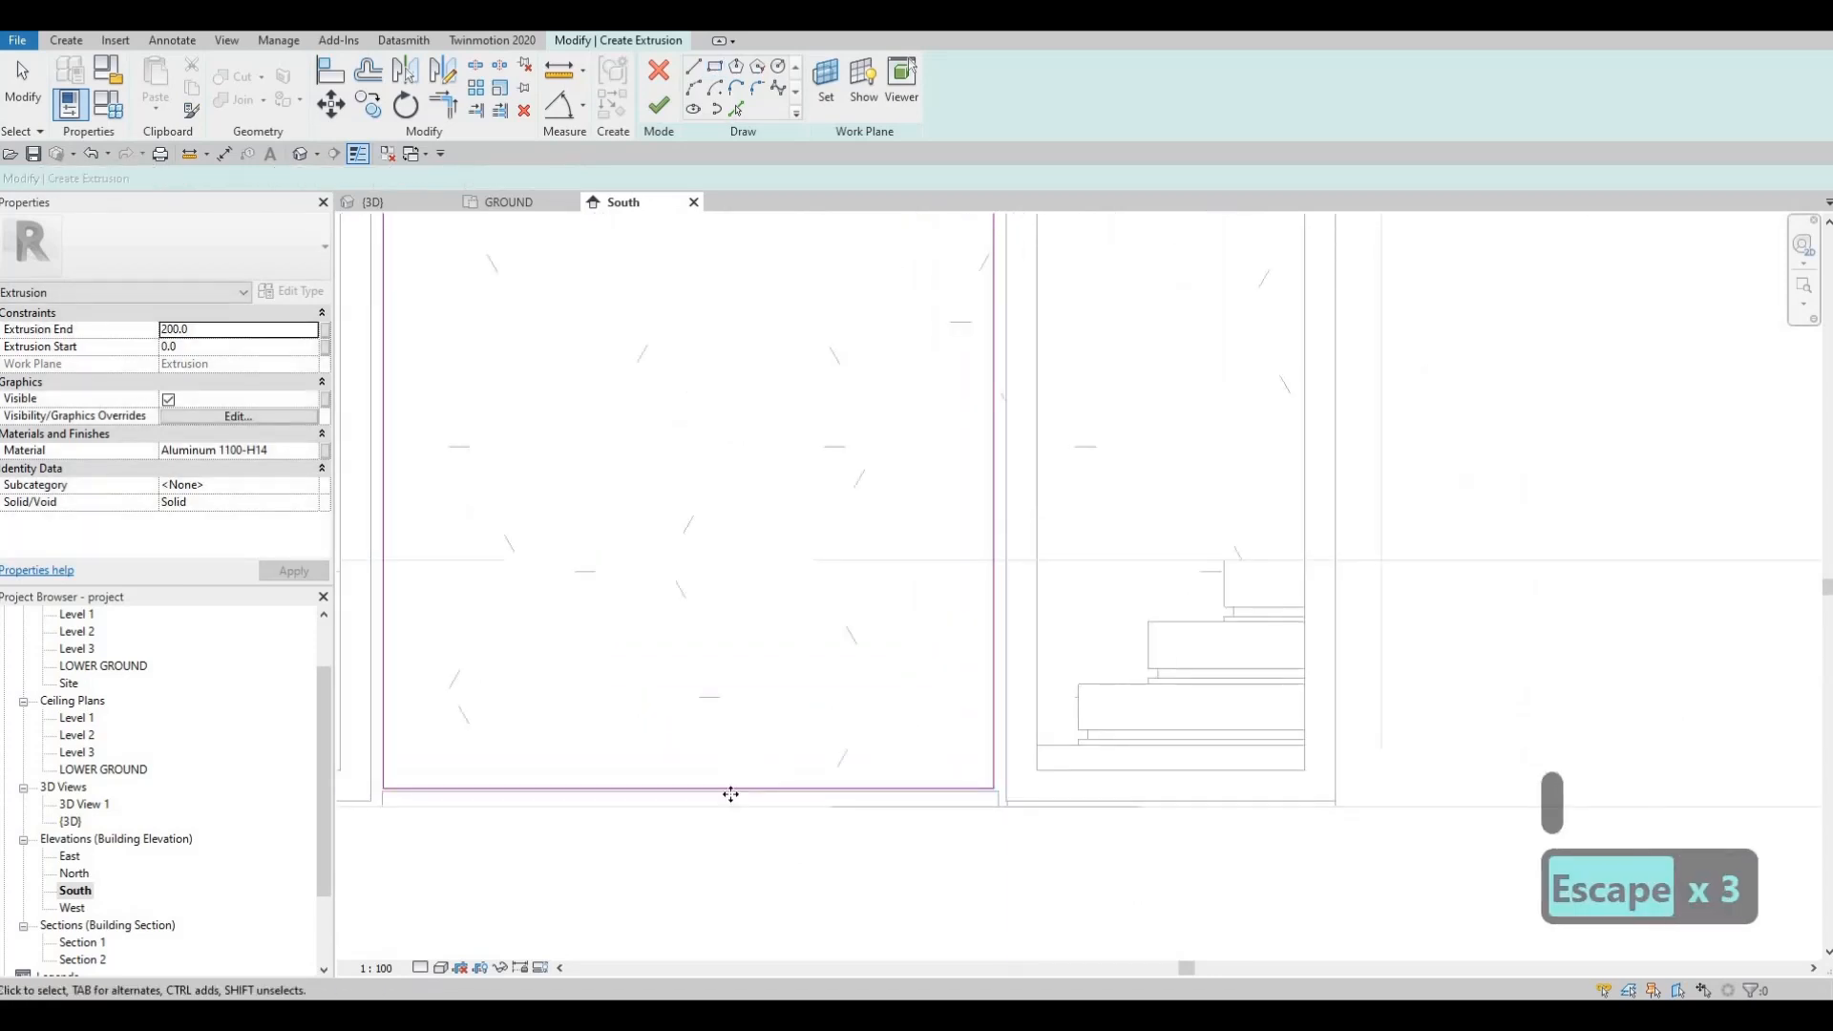
pyautogui.click(730, 794)
pyautogui.press('Down')
pyautogui.press('Down')
pyautogui.press('Down')
pyautogui.press('Down')
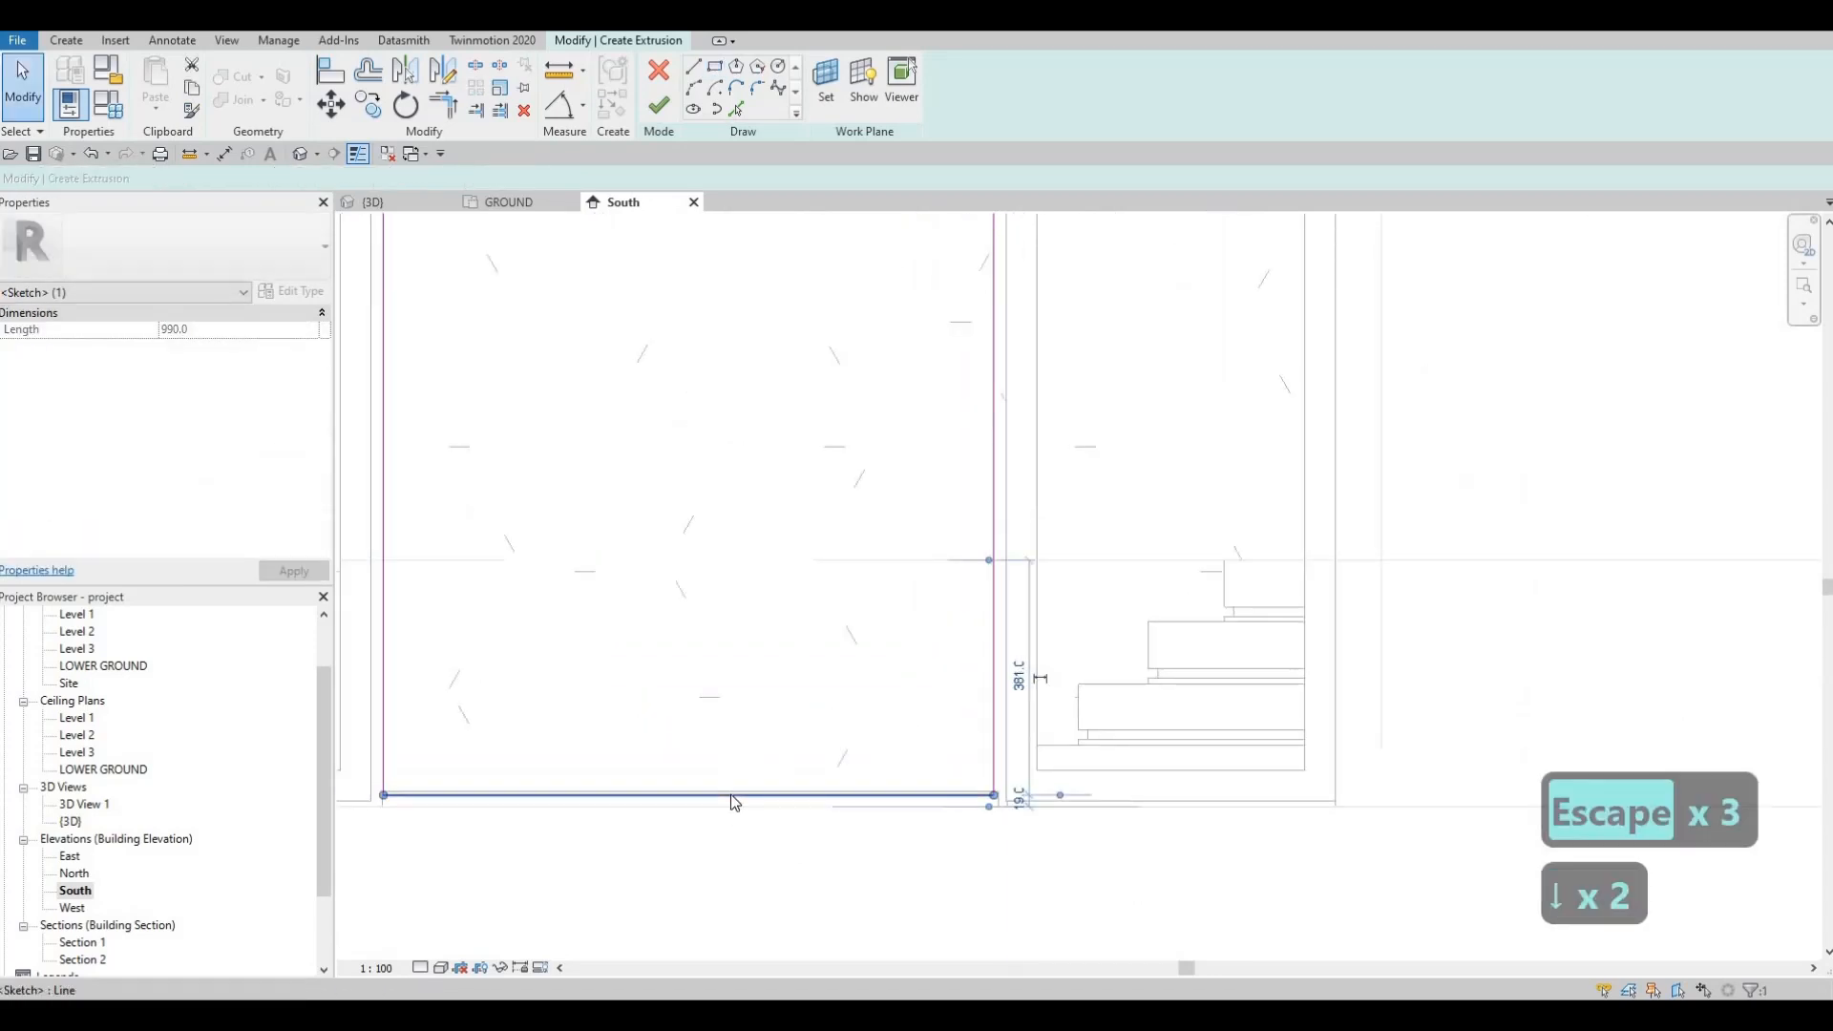
pyautogui.press('Escape')
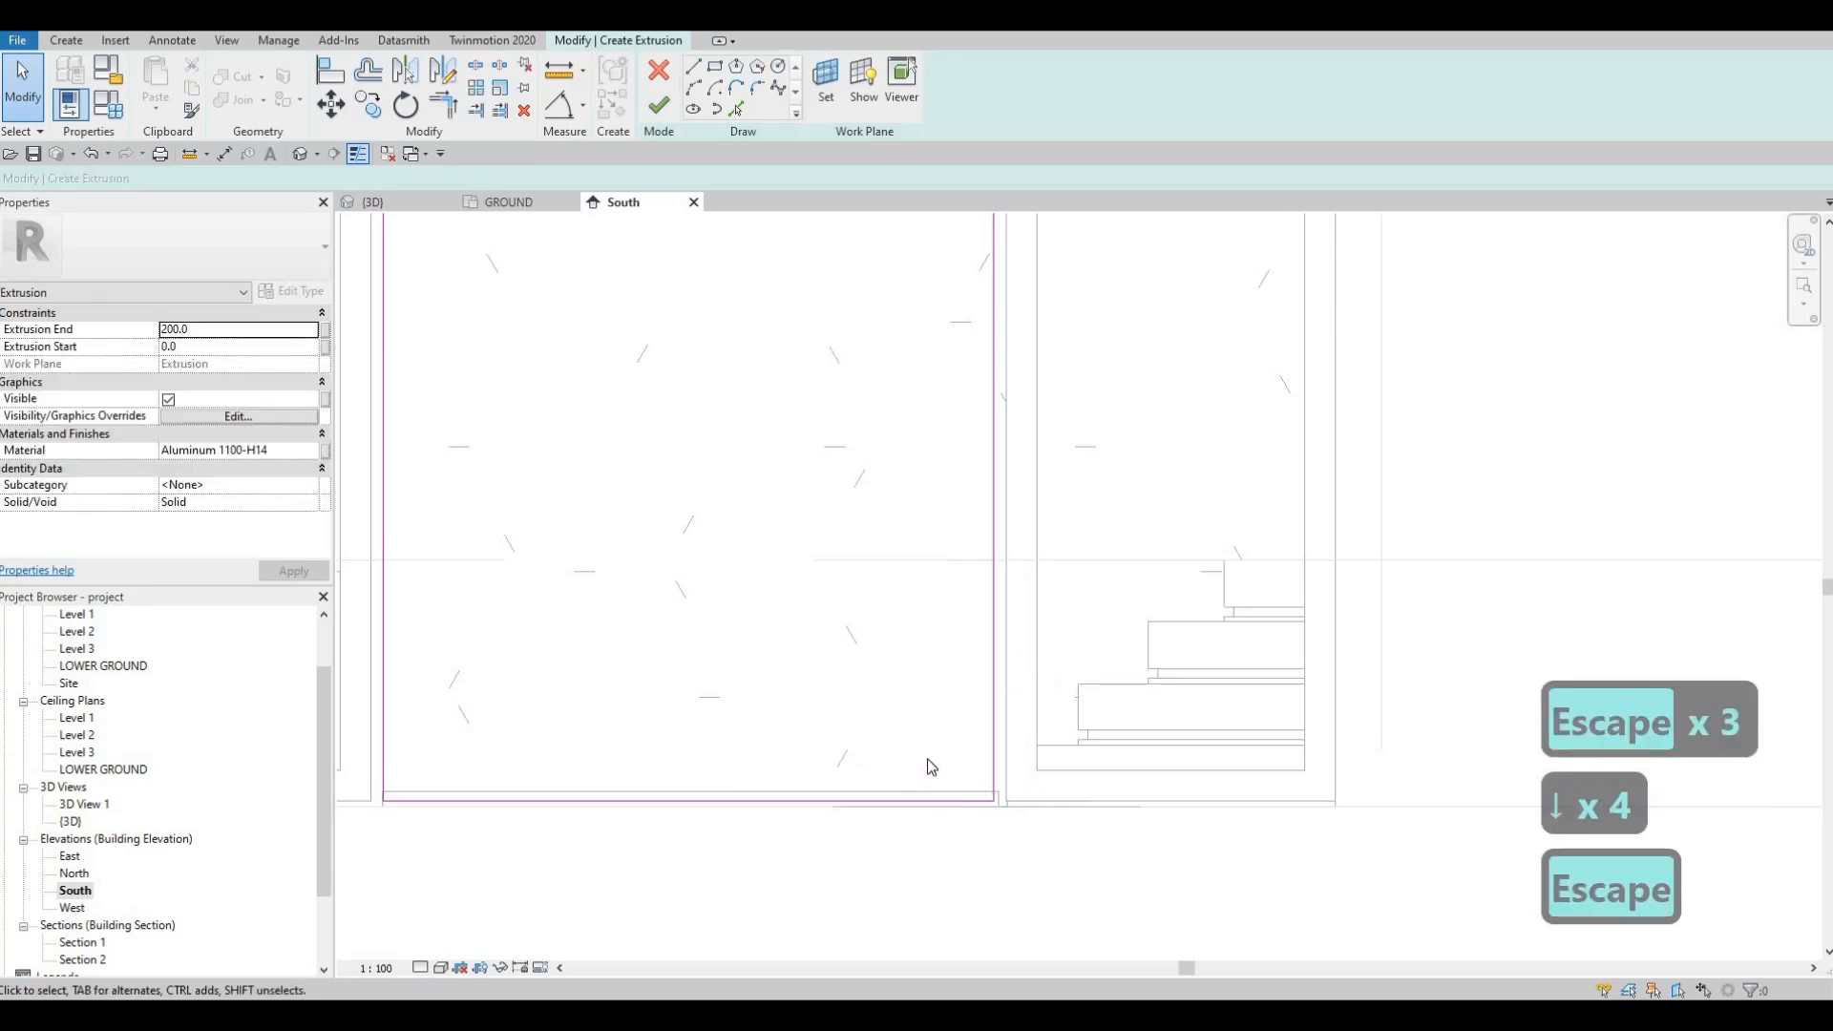
# Step: Sketch the inner rectangle at offset 50 and finish the aluminium frame extrusion
pyautogui.scroll(-3, 921, 773)
pyautogui.moveTo(880, 384); pyautogui.dragTo(882, 412, button='middle')
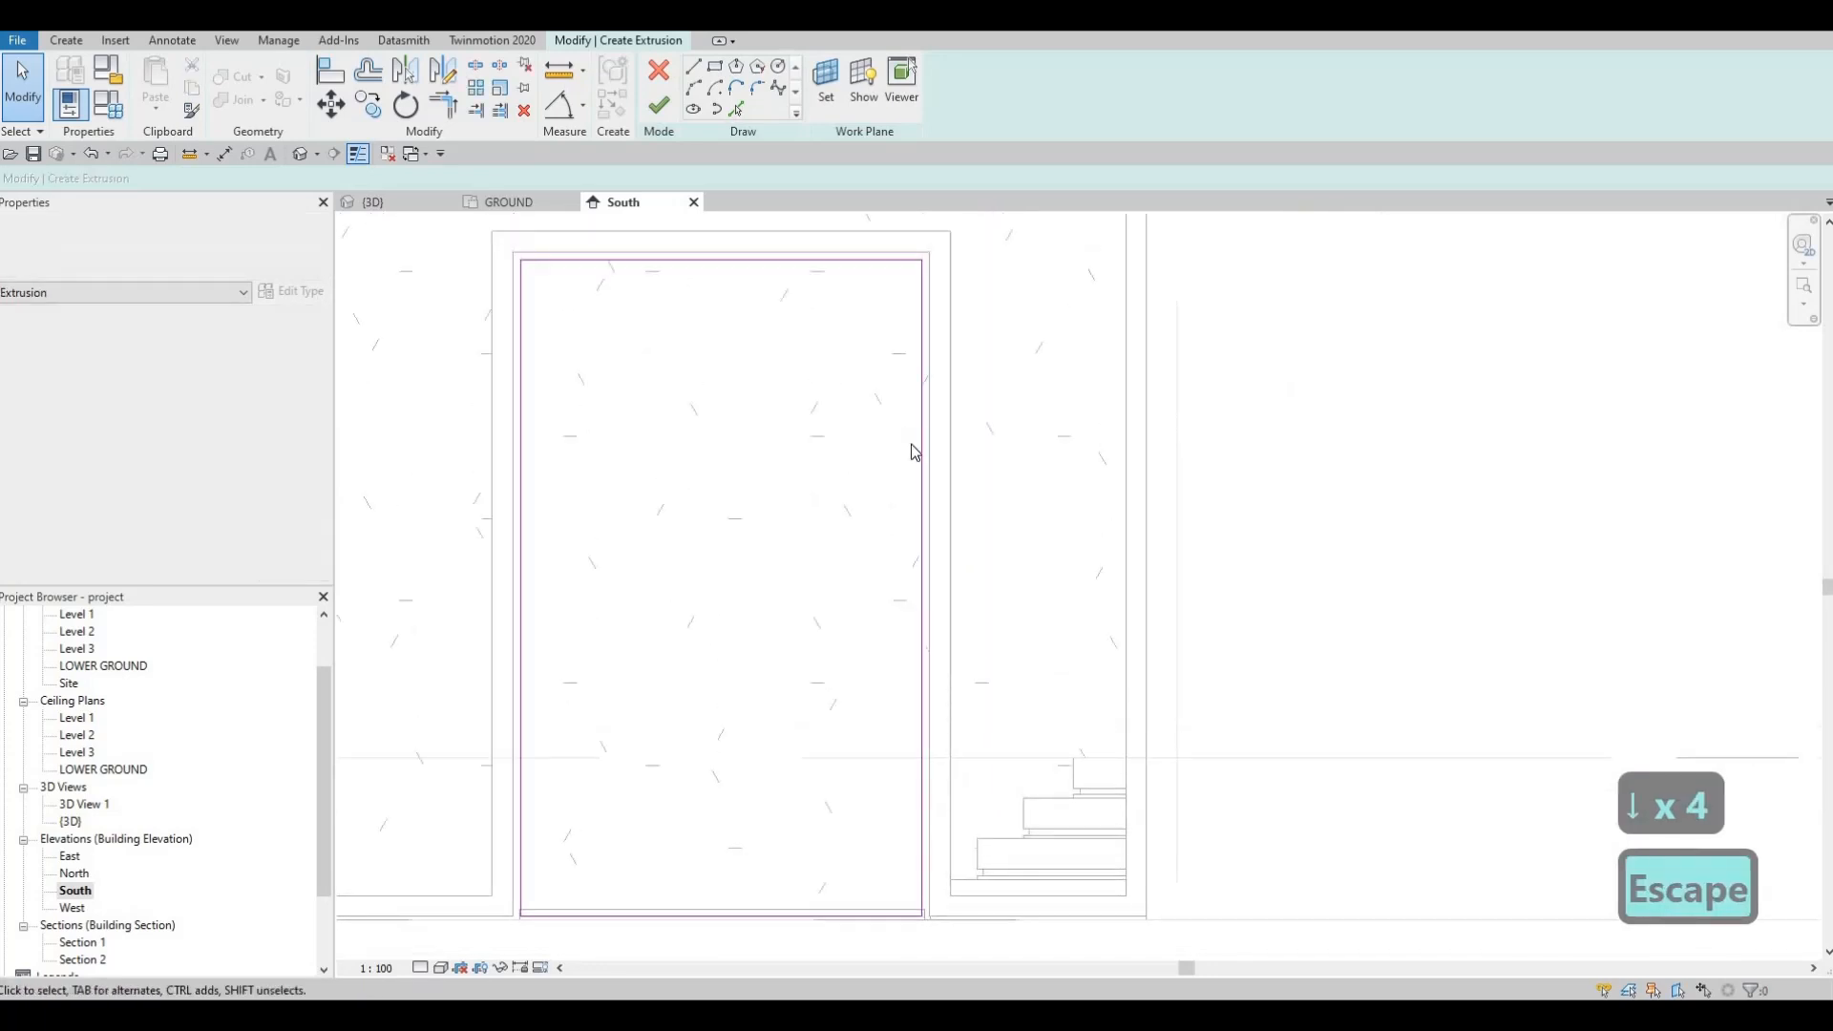
pyautogui.scroll(1, 910, 444)
pyautogui.scroll(-2, 878, 444)
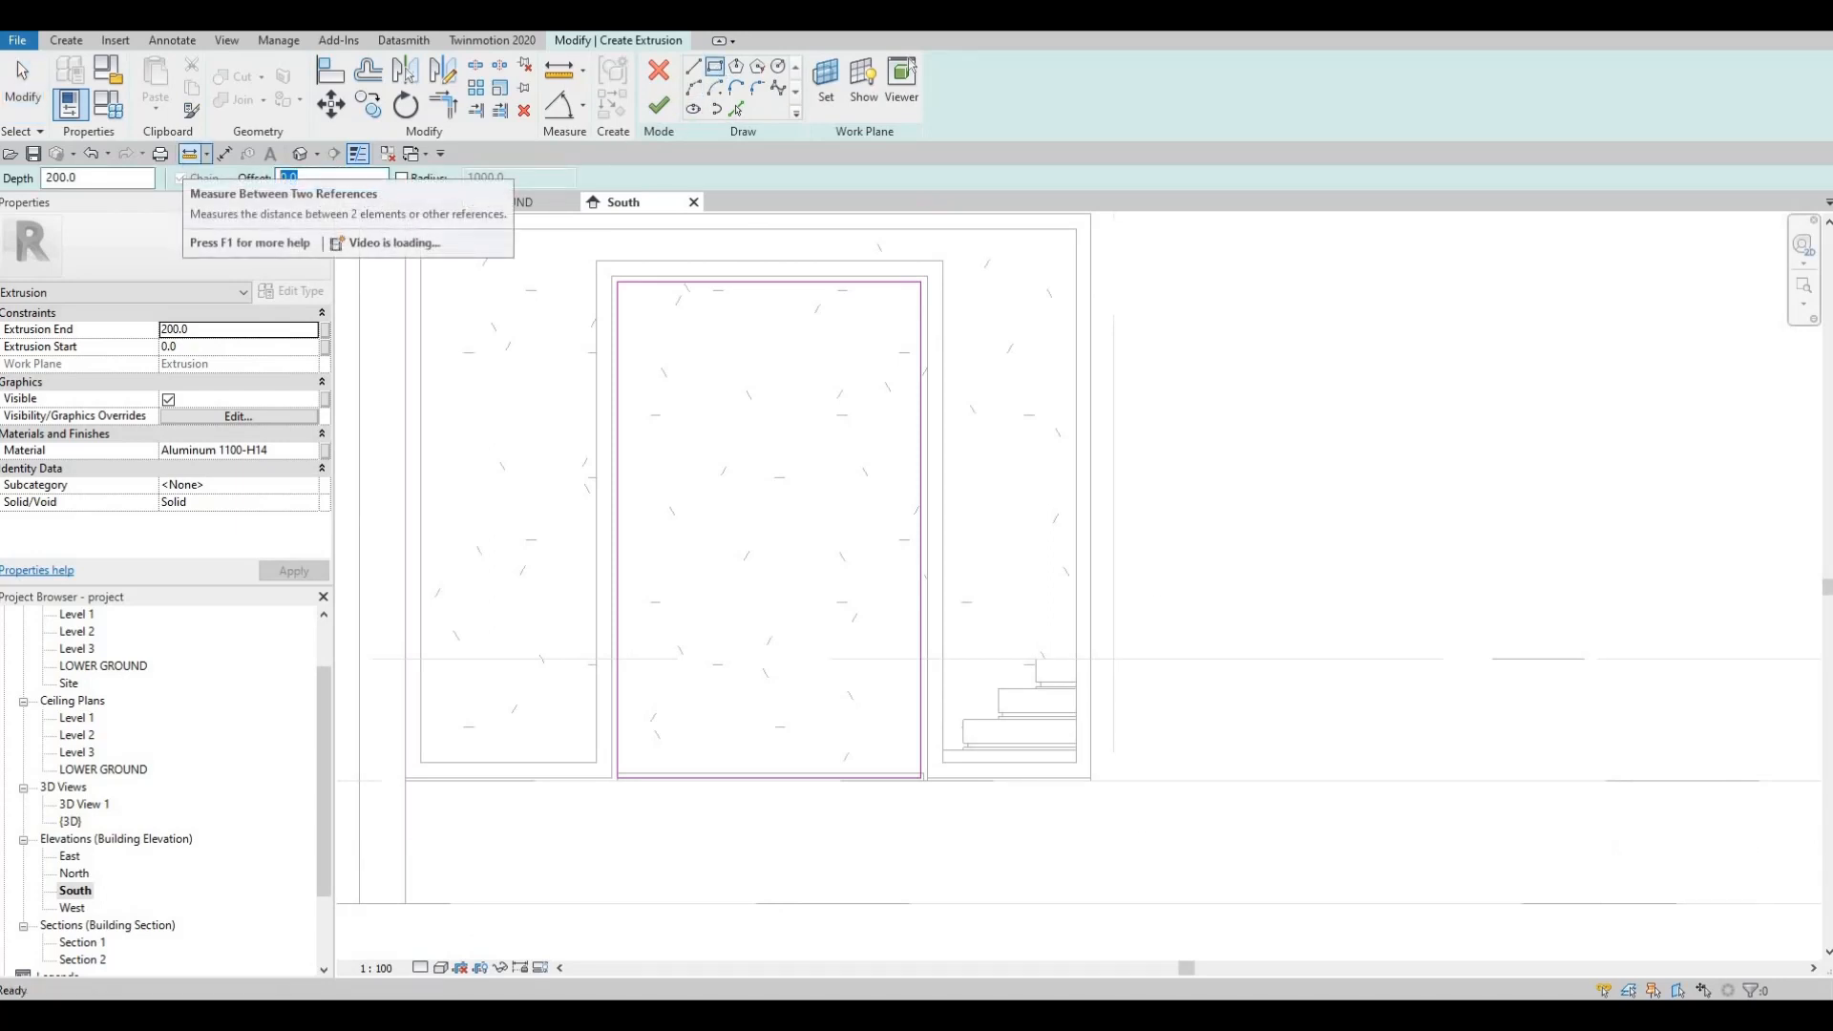
pyautogui.write('50')
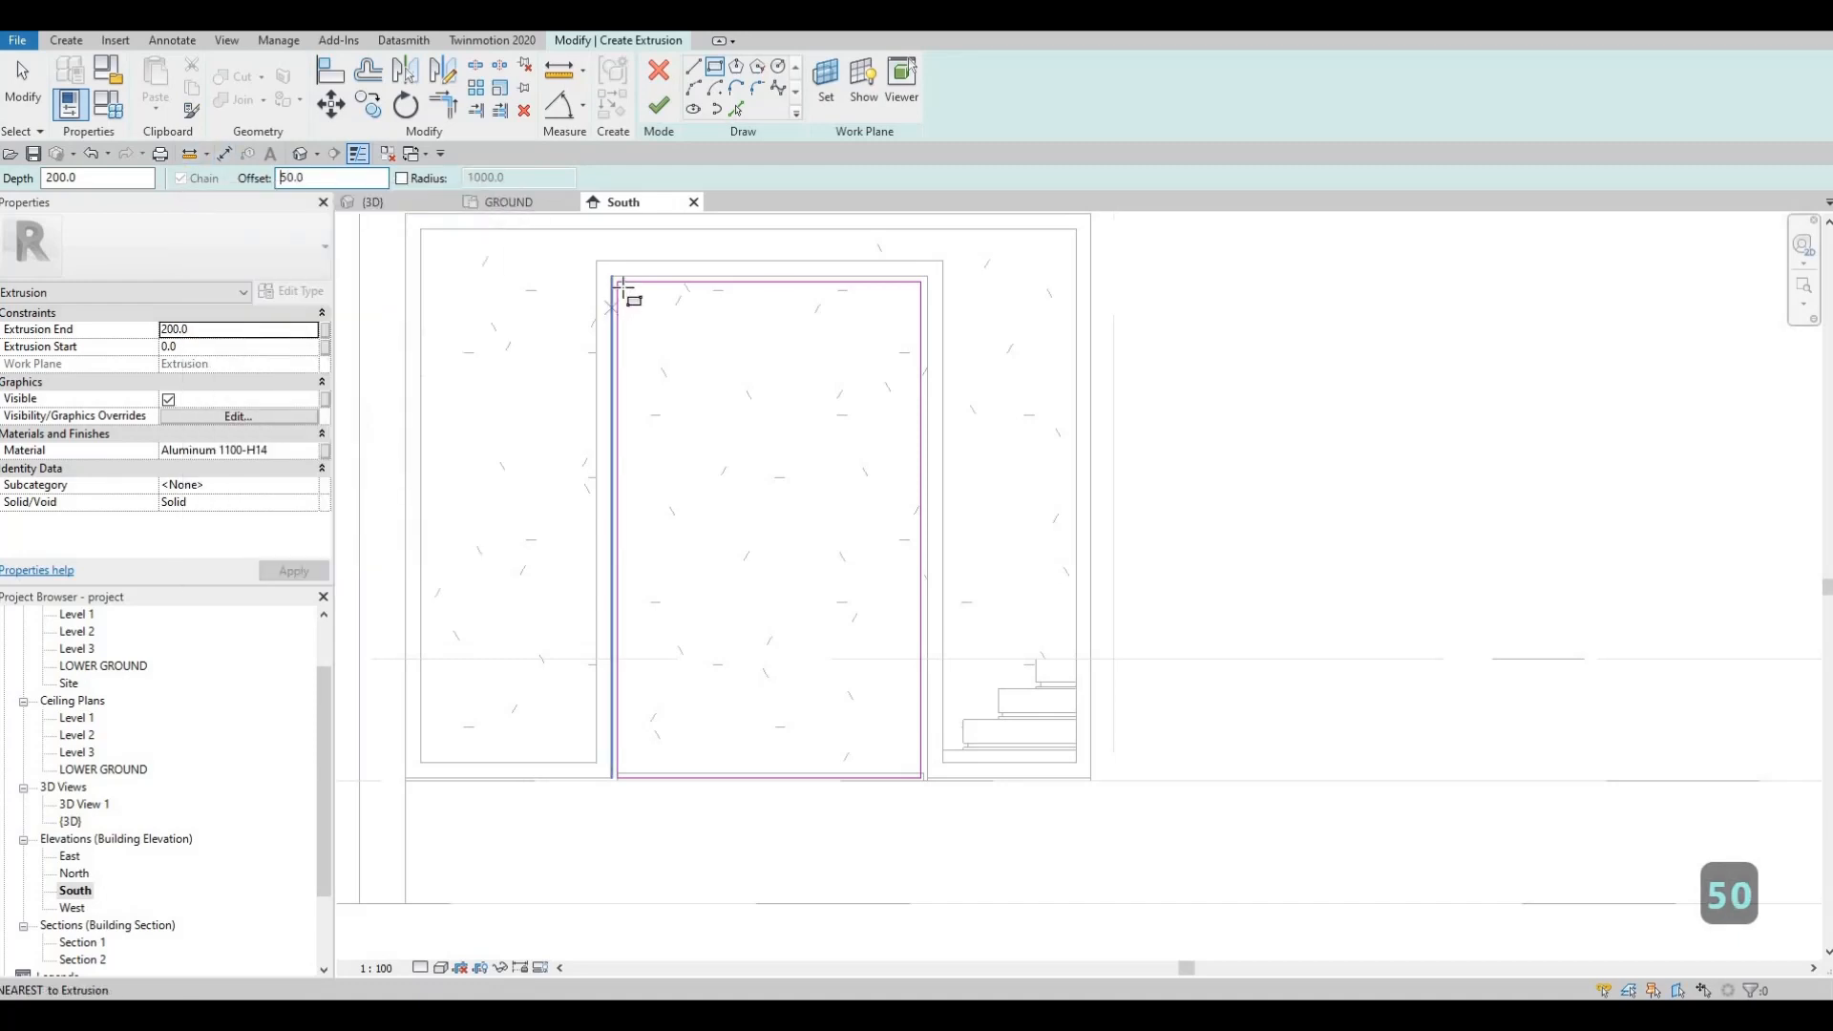
pyautogui.click(626, 290)
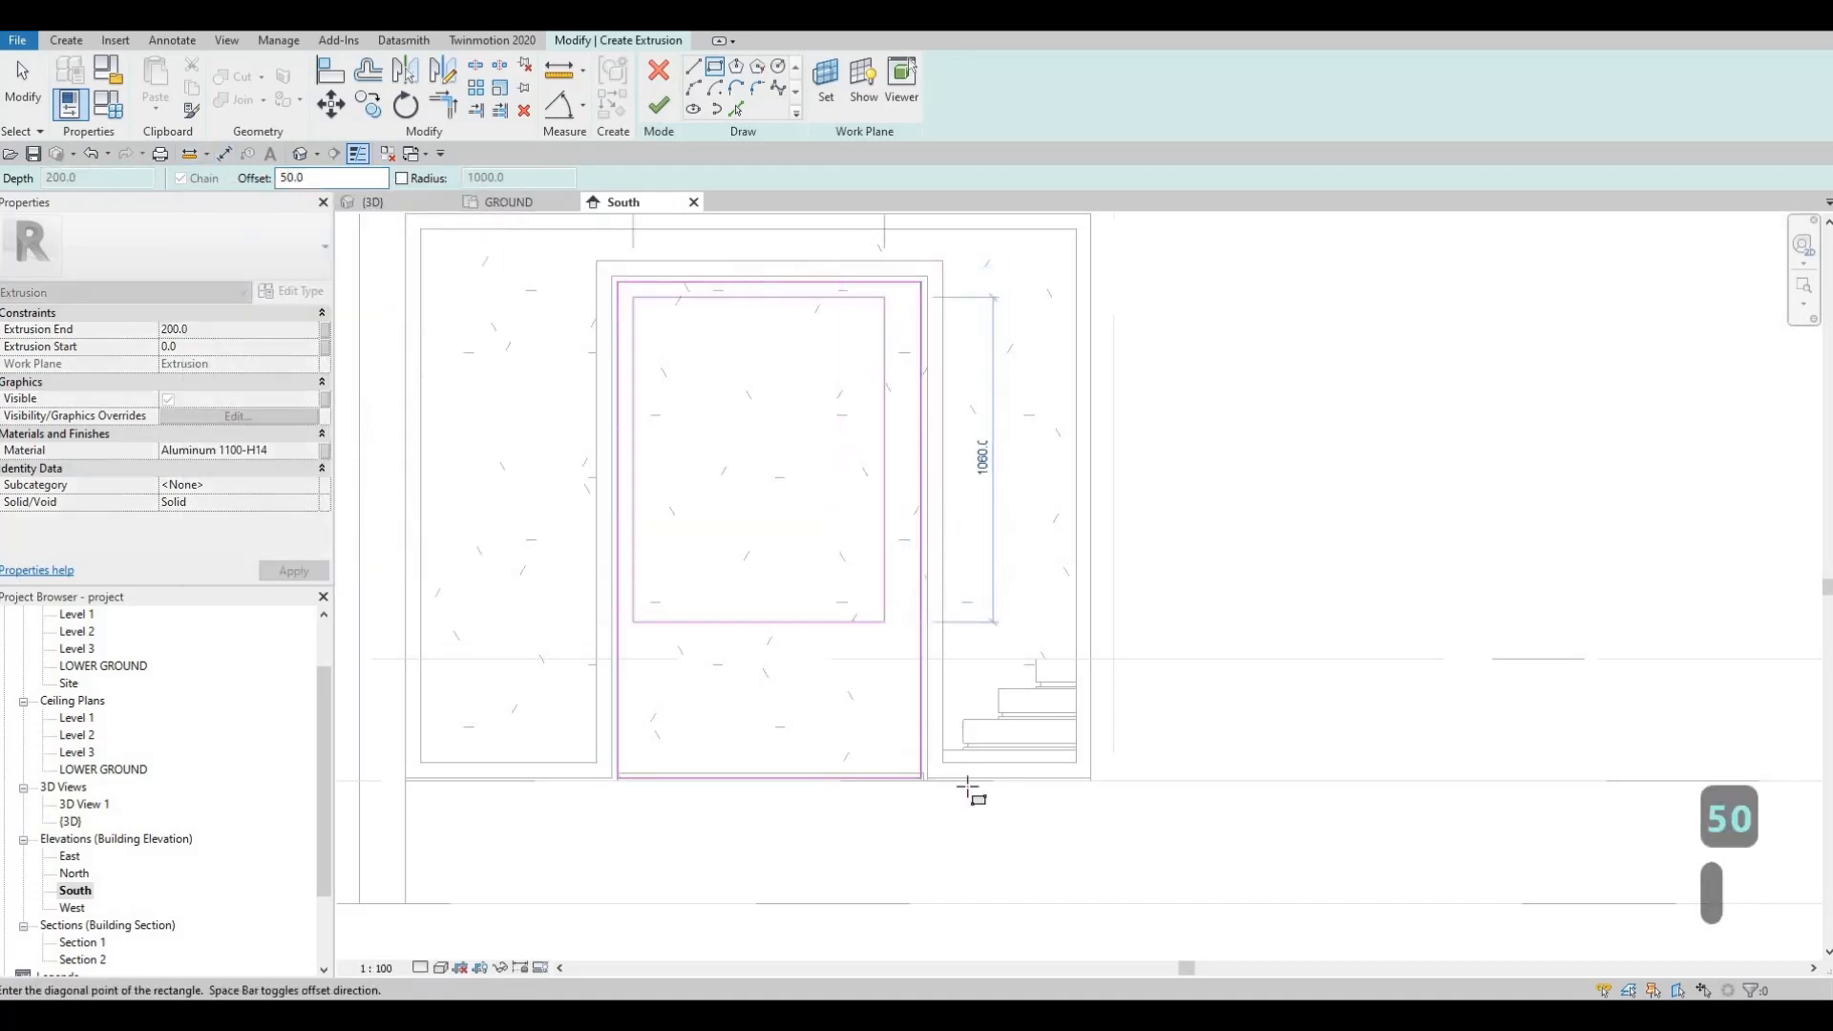
pyautogui.scroll(6, 916, 781)
pyautogui.click(907, 770)
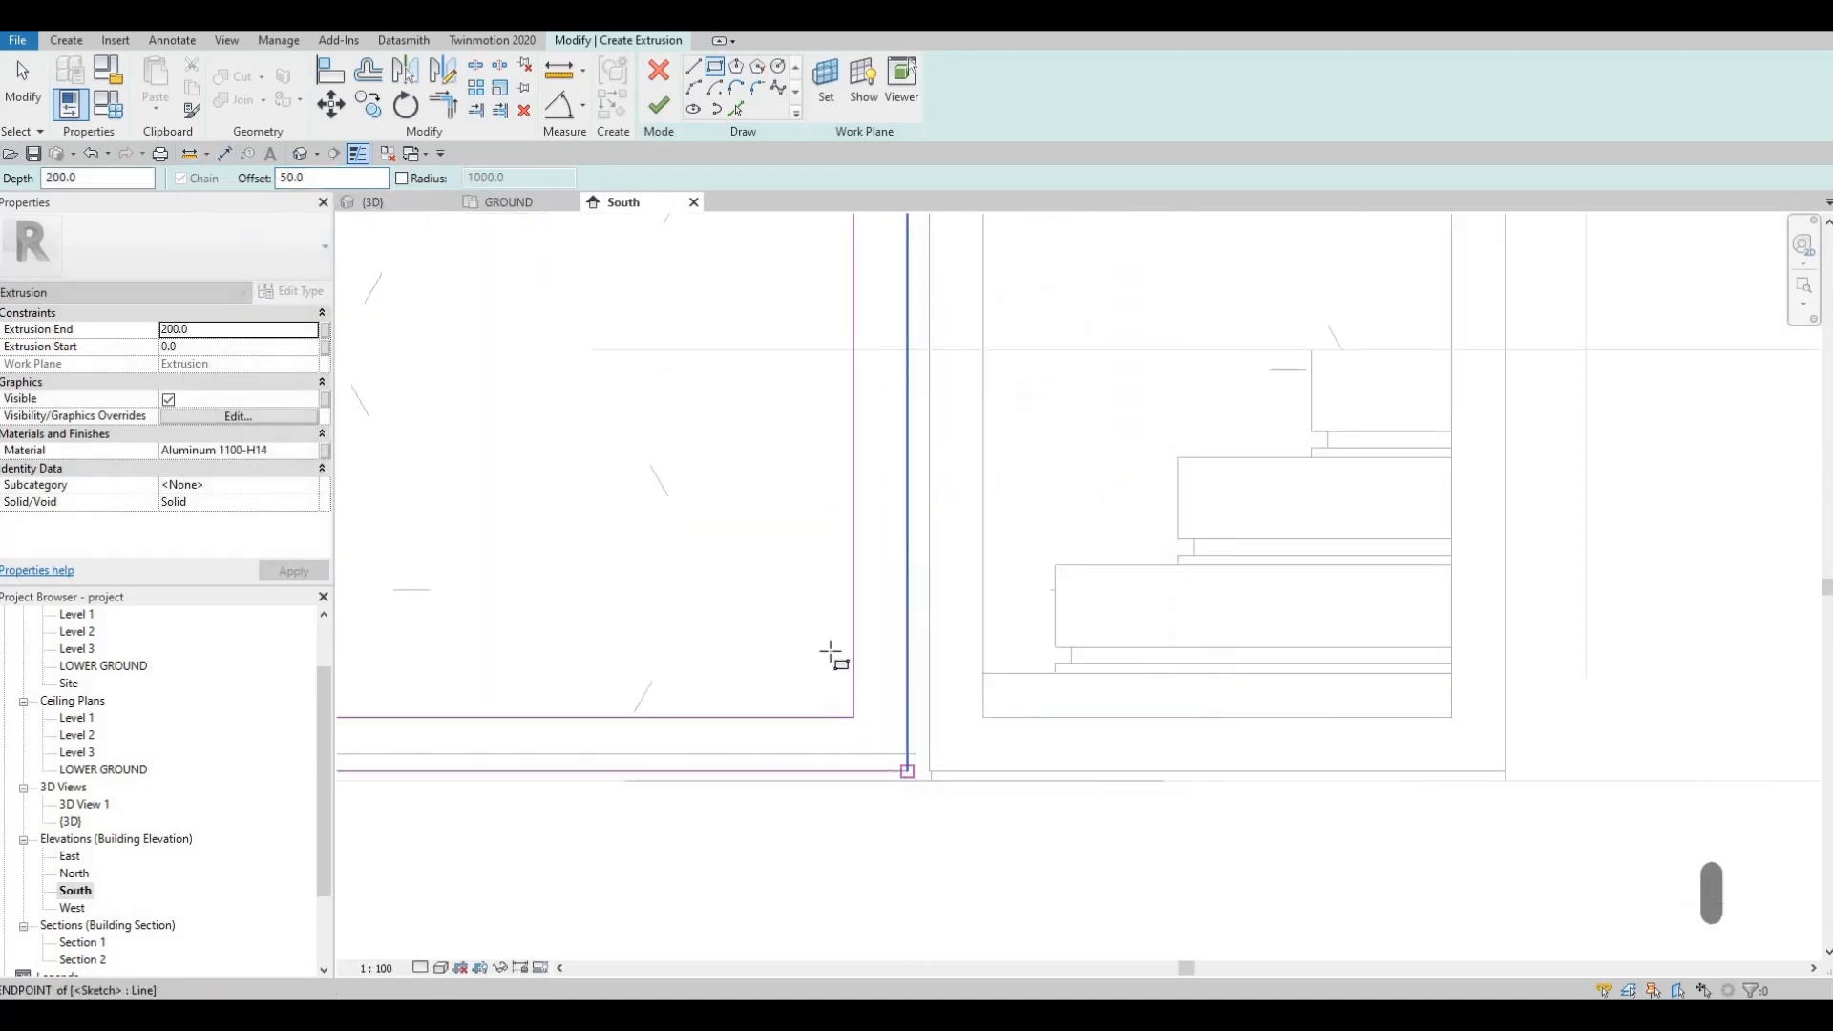
pyautogui.scroll(-6, 833, 656)
pyautogui.press('Escape')
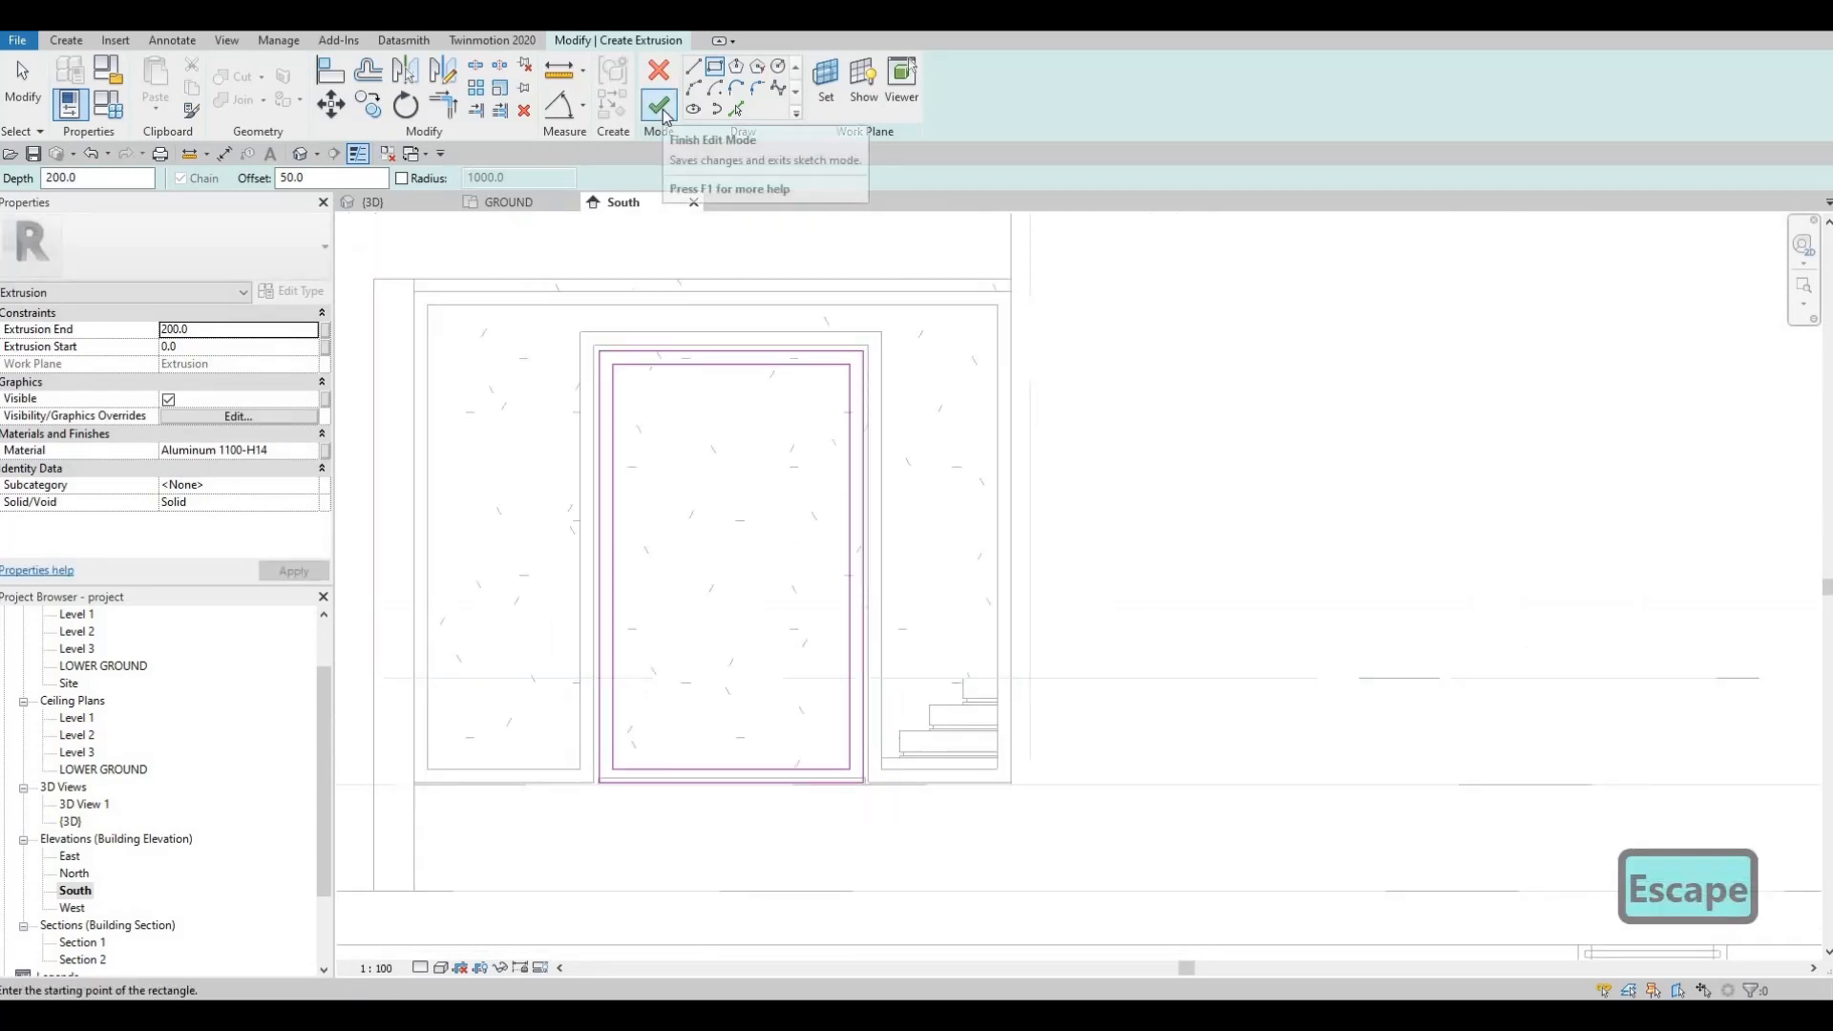
pyautogui.click(666, 153)
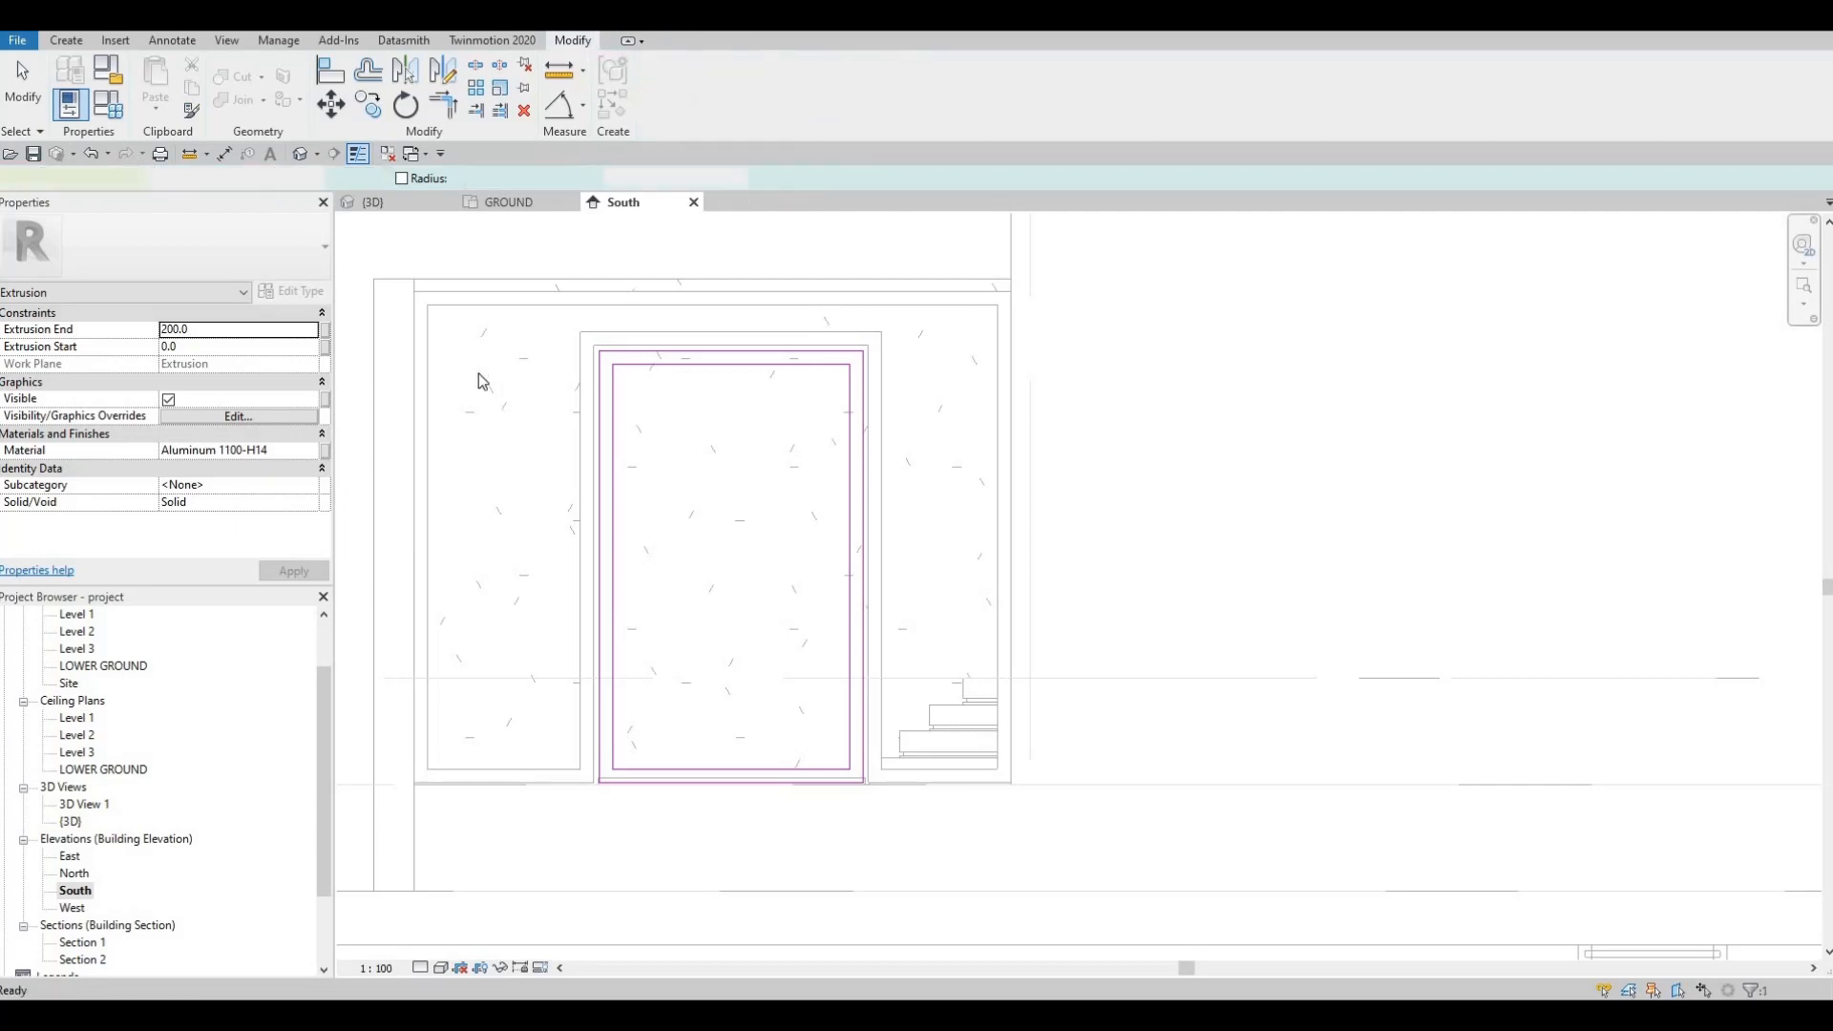
# Step: Inspect the new frame in 3D, then in the GROUND plan drag its depth back into the wall (-198.8 to -75.0)
pyautogui.click(374, 202)
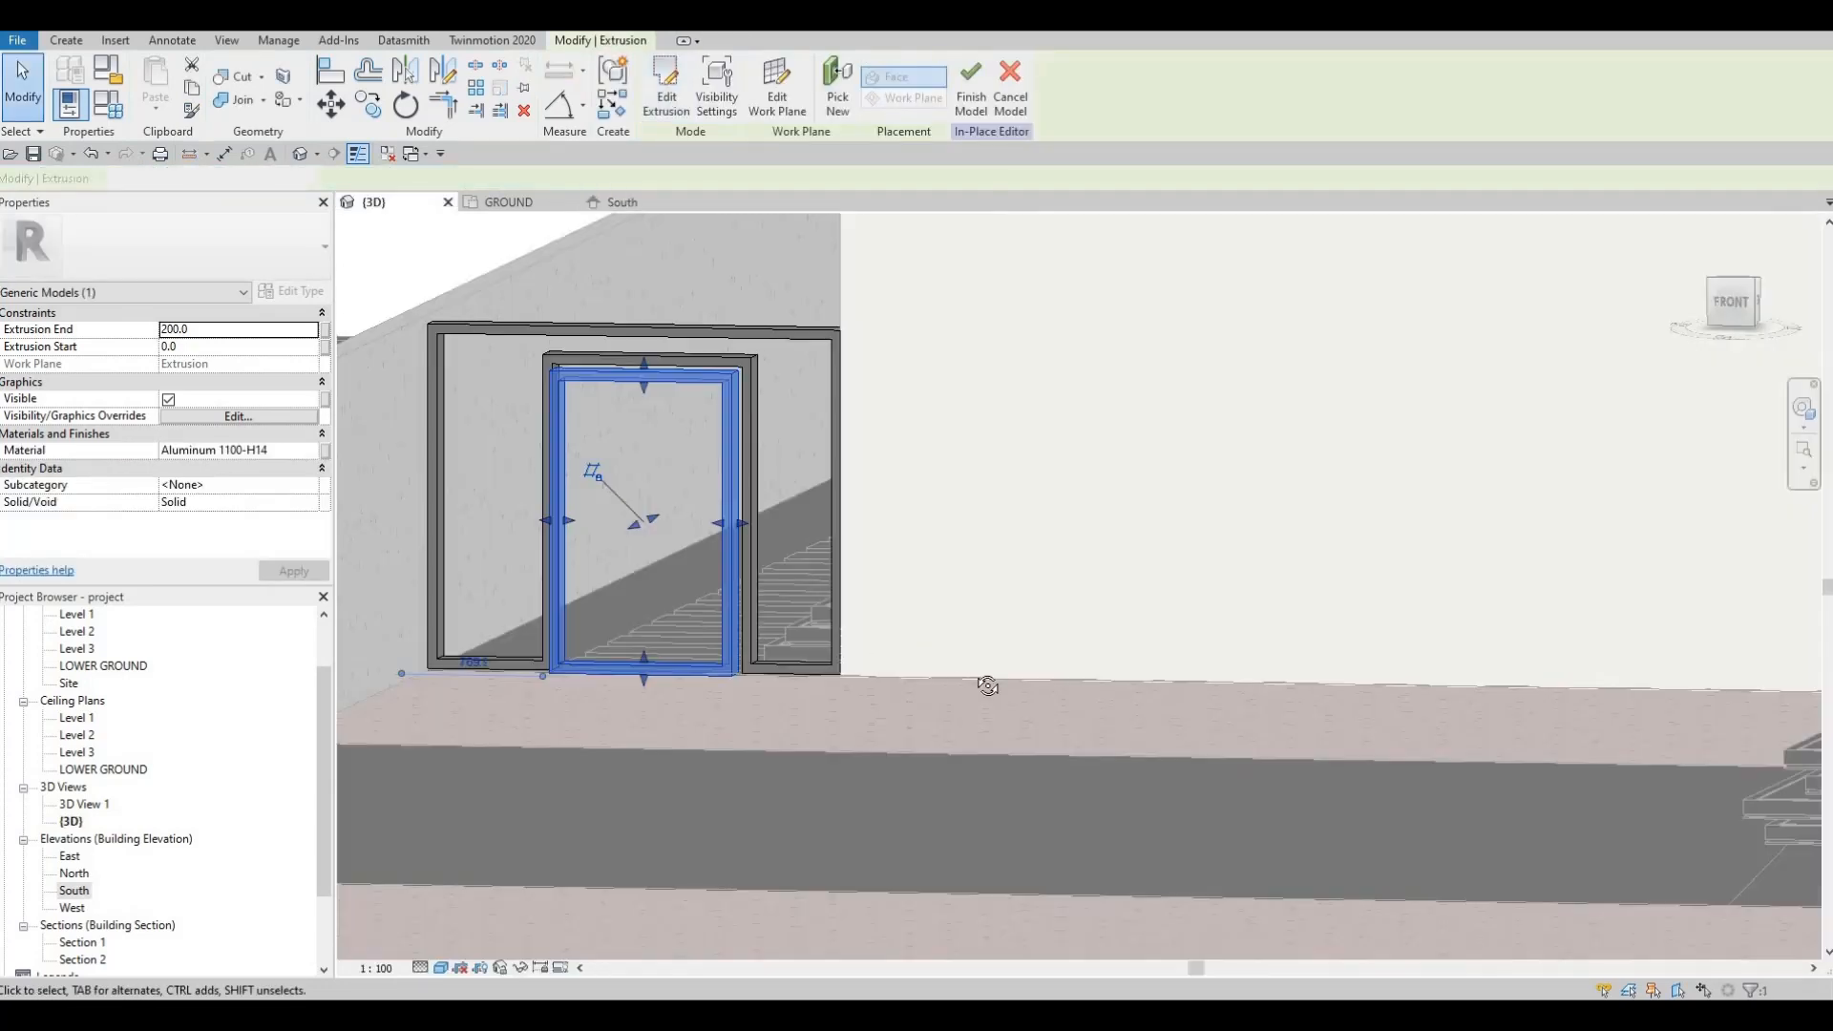
pyautogui.keyDown('shift'); pyautogui.moveTo(986, 686); pyautogui.dragTo(937, 604, button='middle'); pyautogui.keyUp('shift')
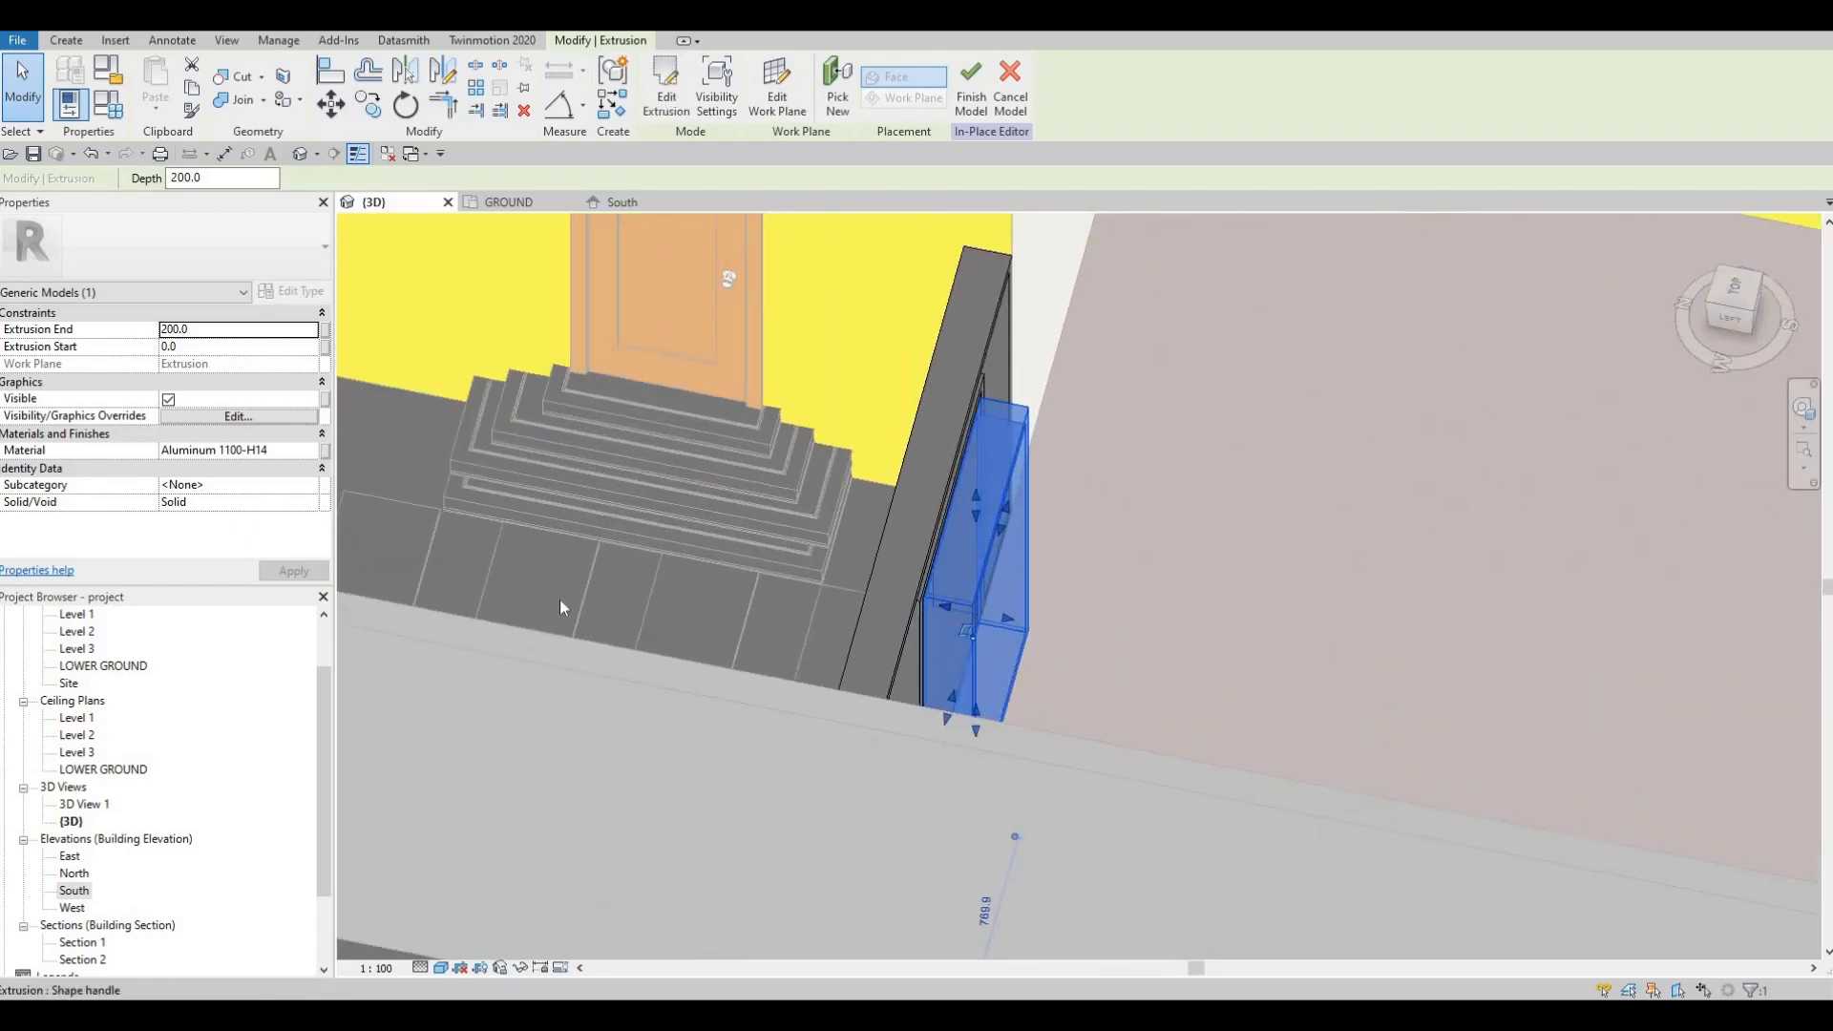
pyautogui.scroll(2, 81, 675)
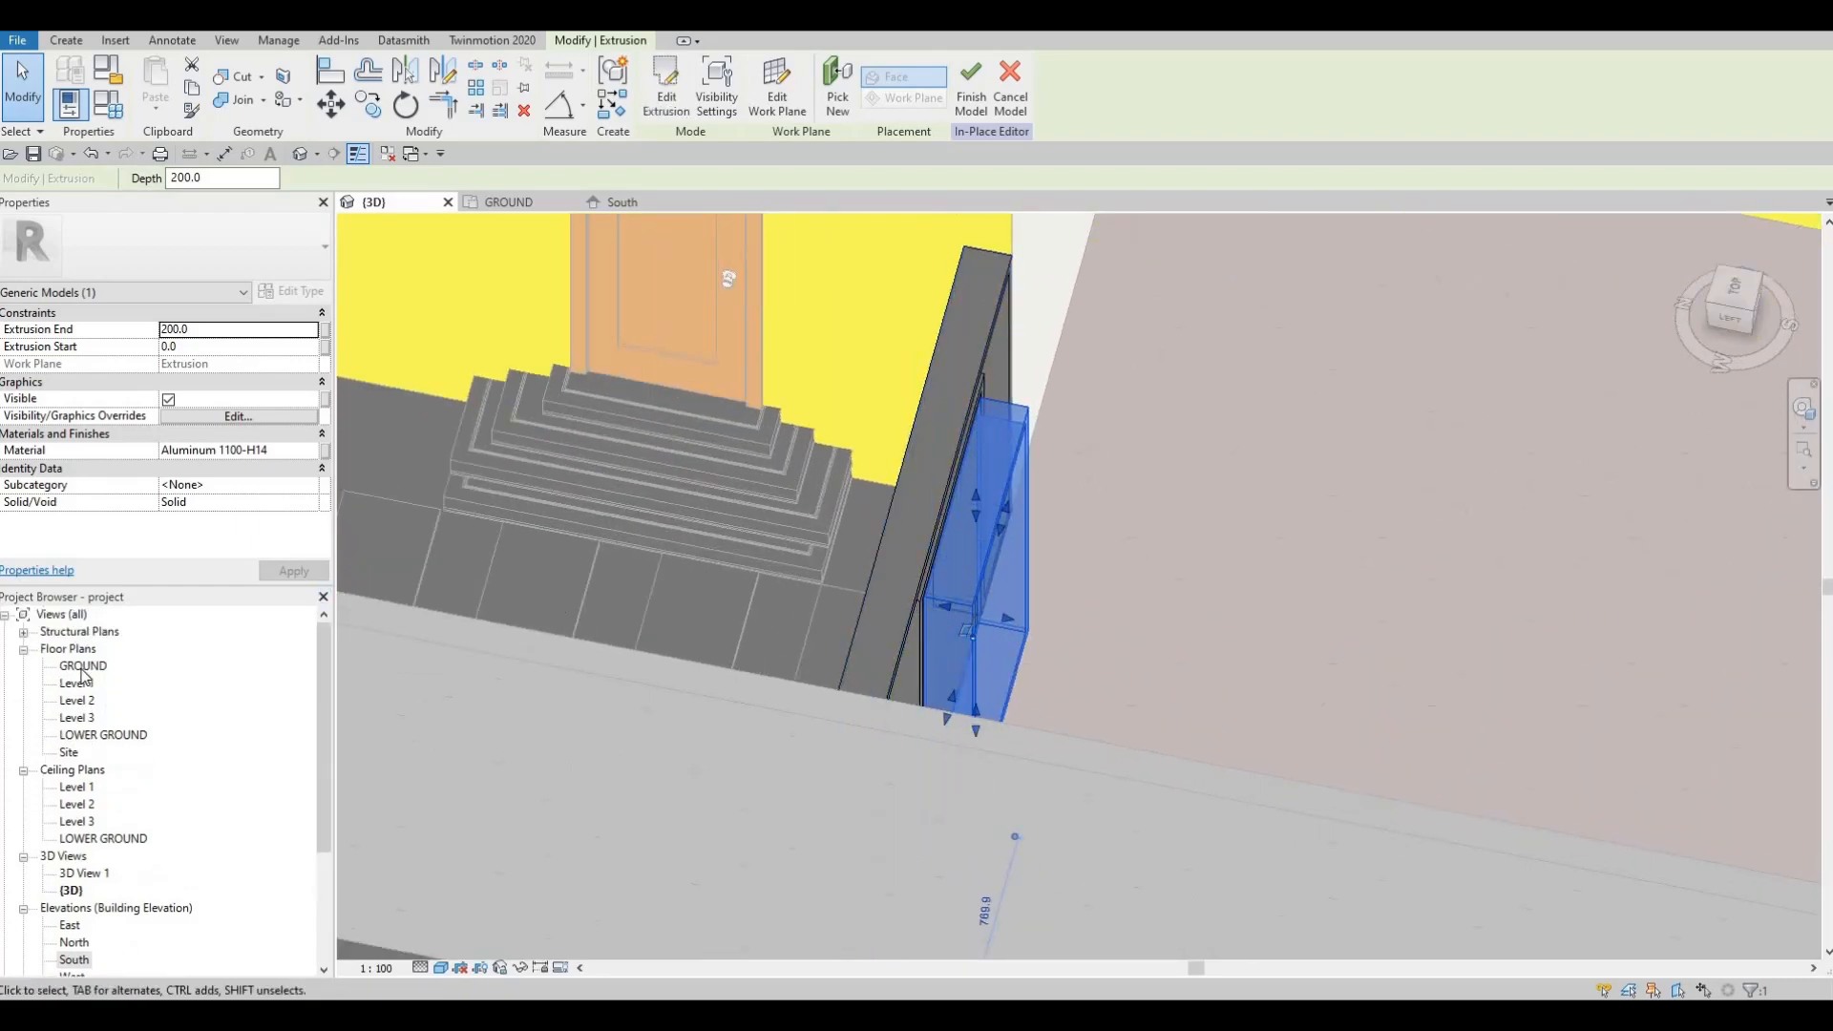
pyautogui.doubleClick(84, 665)
pyautogui.moveTo(719, 541); pyautogui.dragTo(852, 31, button='middle')
pyautogui.scroll(4, 723, 649)
pyautogui.moveTo(716, 633)
pyautogui.mouseDown()
pyautogui.moveTo(720, 597)
pyautogui.moveTo(714, 673)
pyautogui.moveTo(731, 628)
pyautogui.mouseUp()
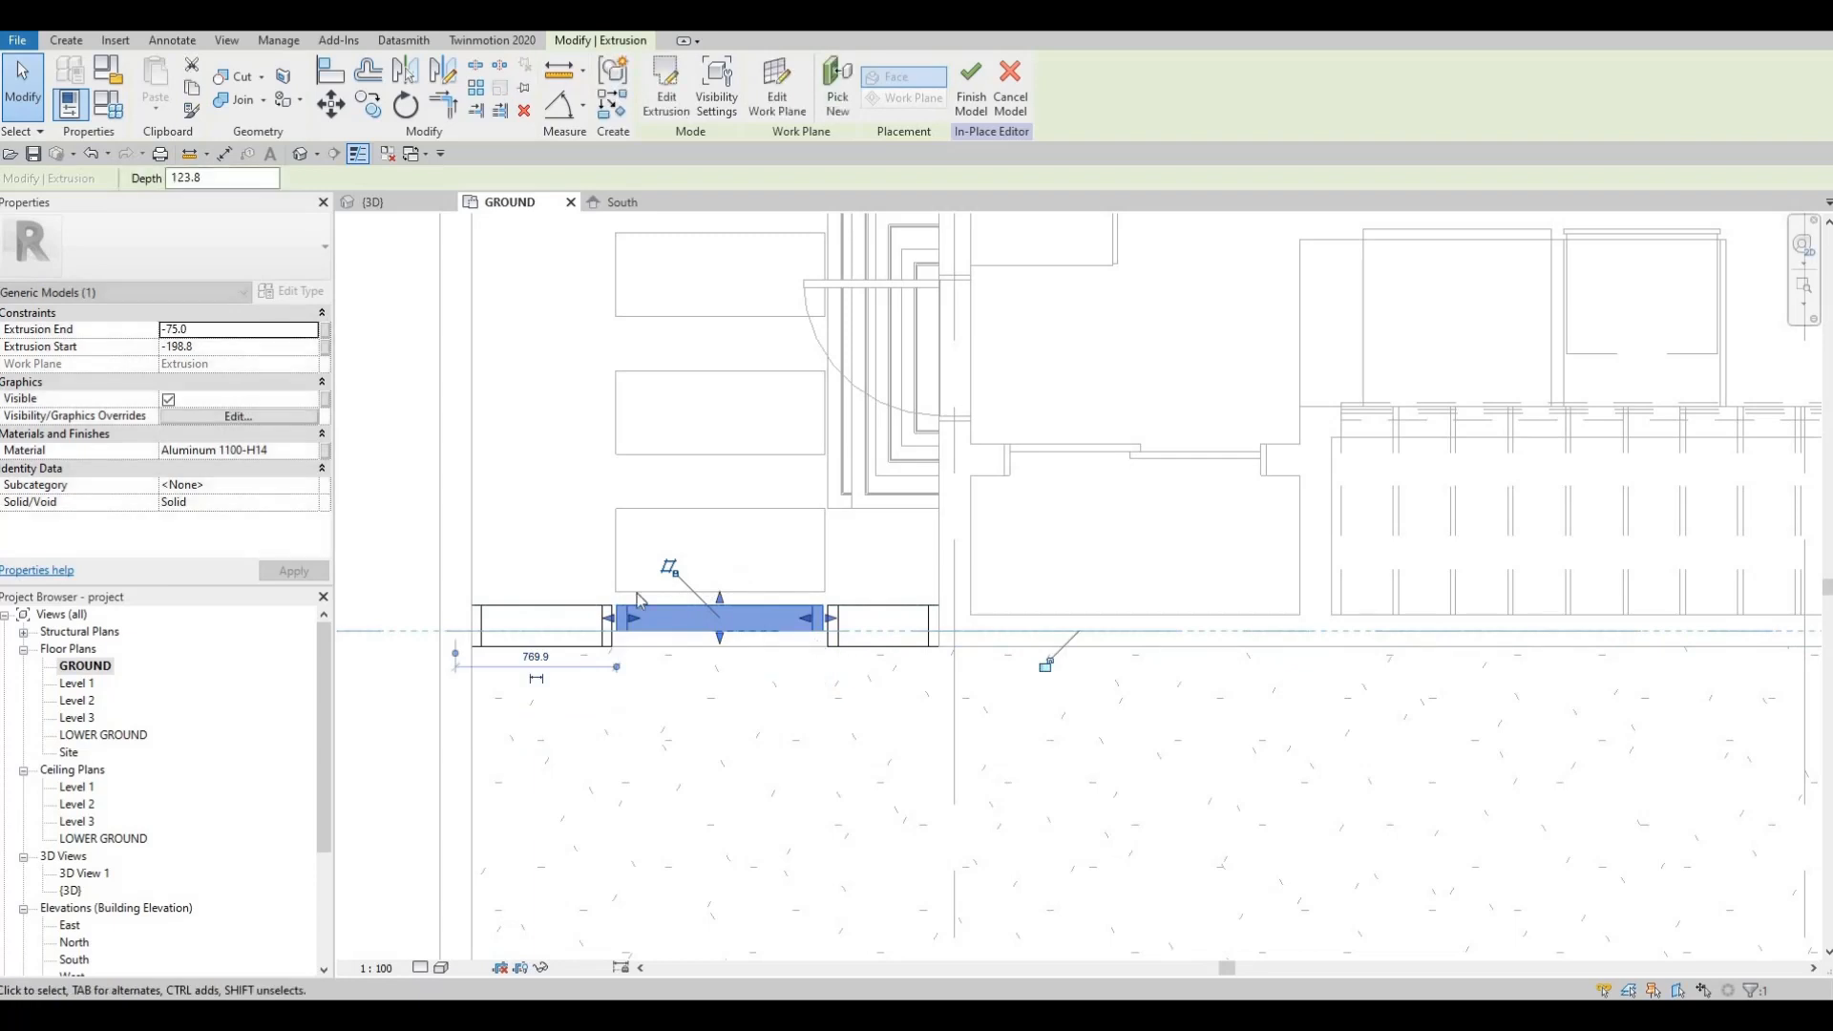
pyautogui.press('Escape')
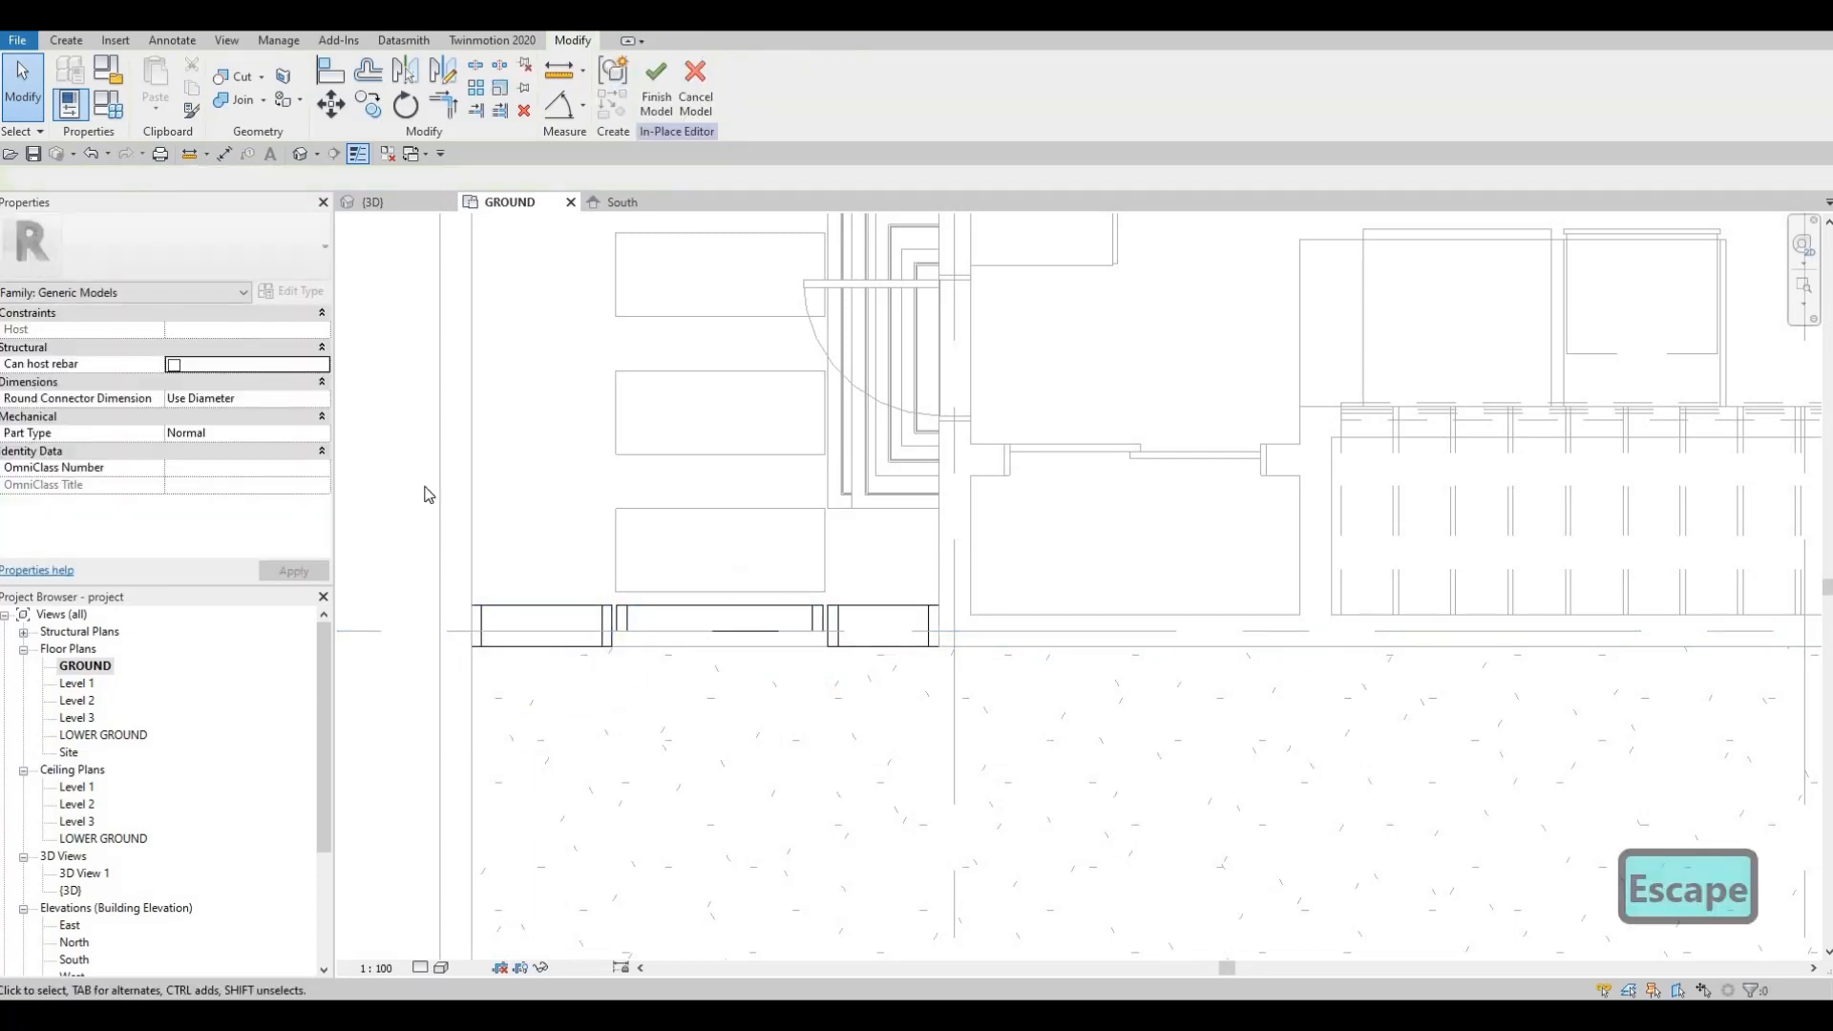
# Step: Verify the recessed frame in the 3D and South views, then return to the GROUND plan
pyautogui.click(393, 198)
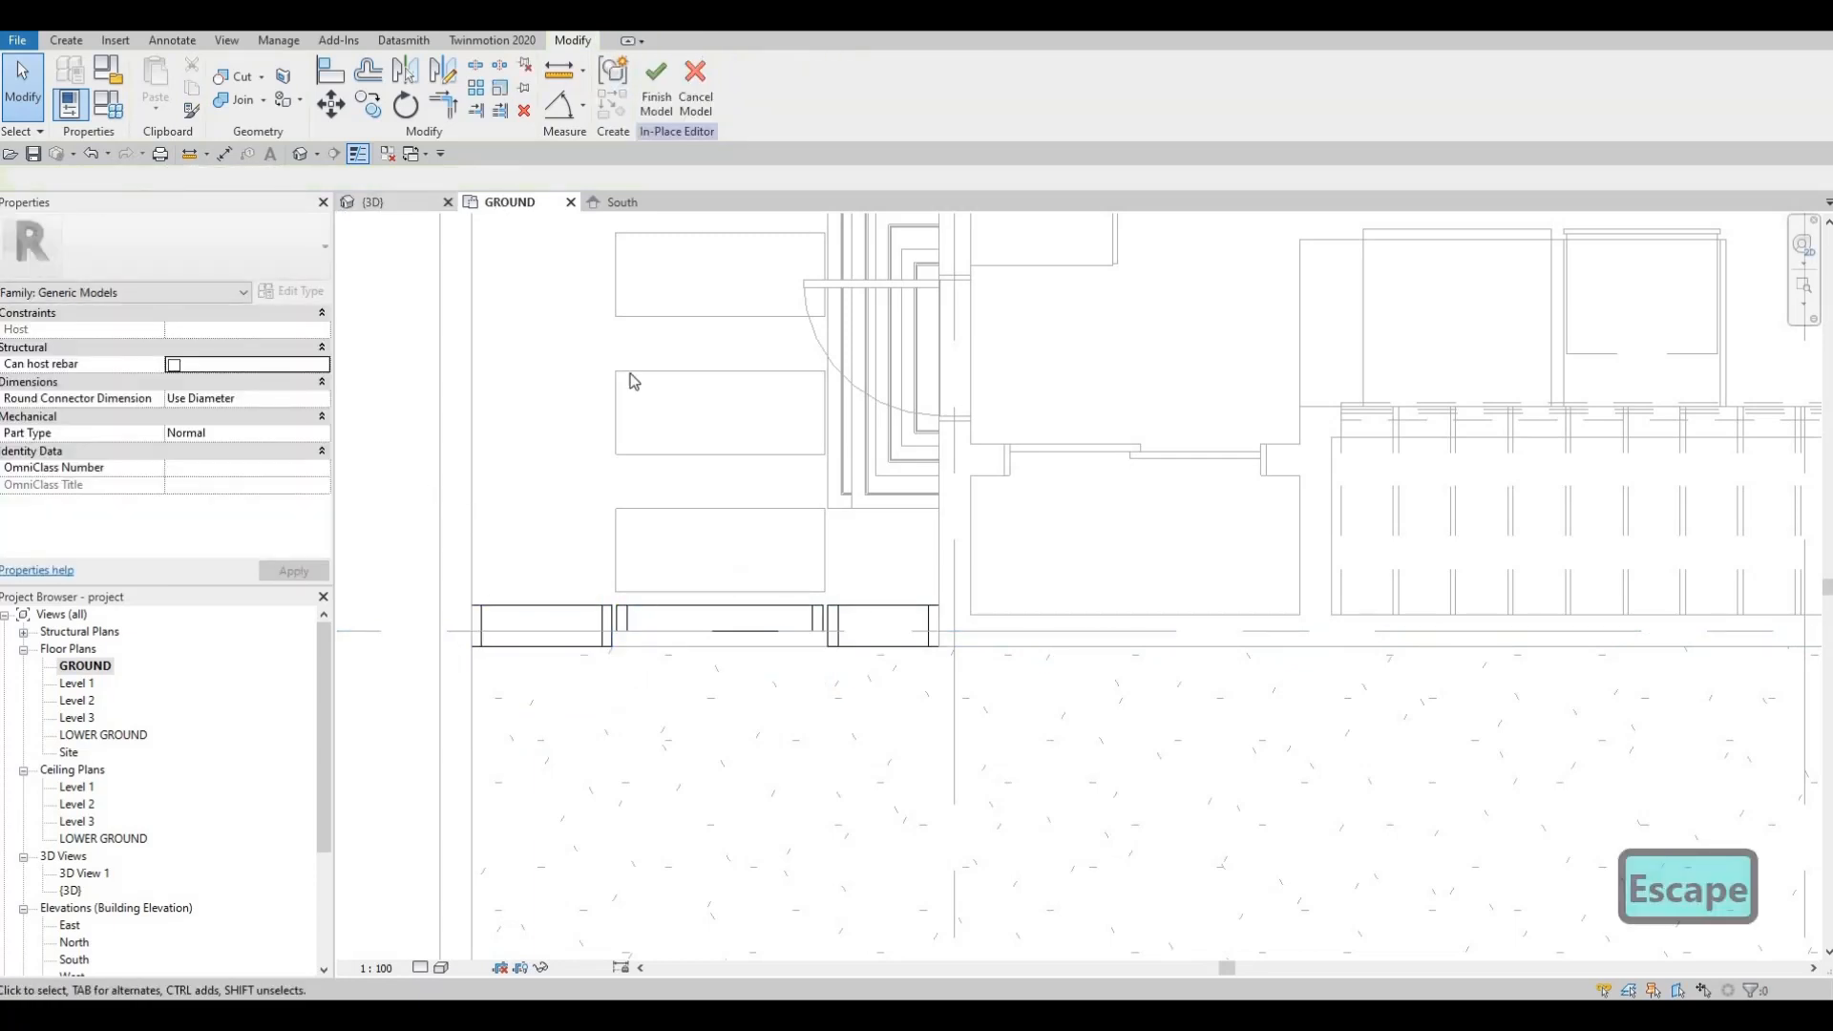
pyautogui.press('Escape')
pyautogui.keyDown('shift'); pyautogui.moveTo(585, 347); pyautogui.dragTo(401, 433, button='middle'); pyautogui.keyUp('shift')
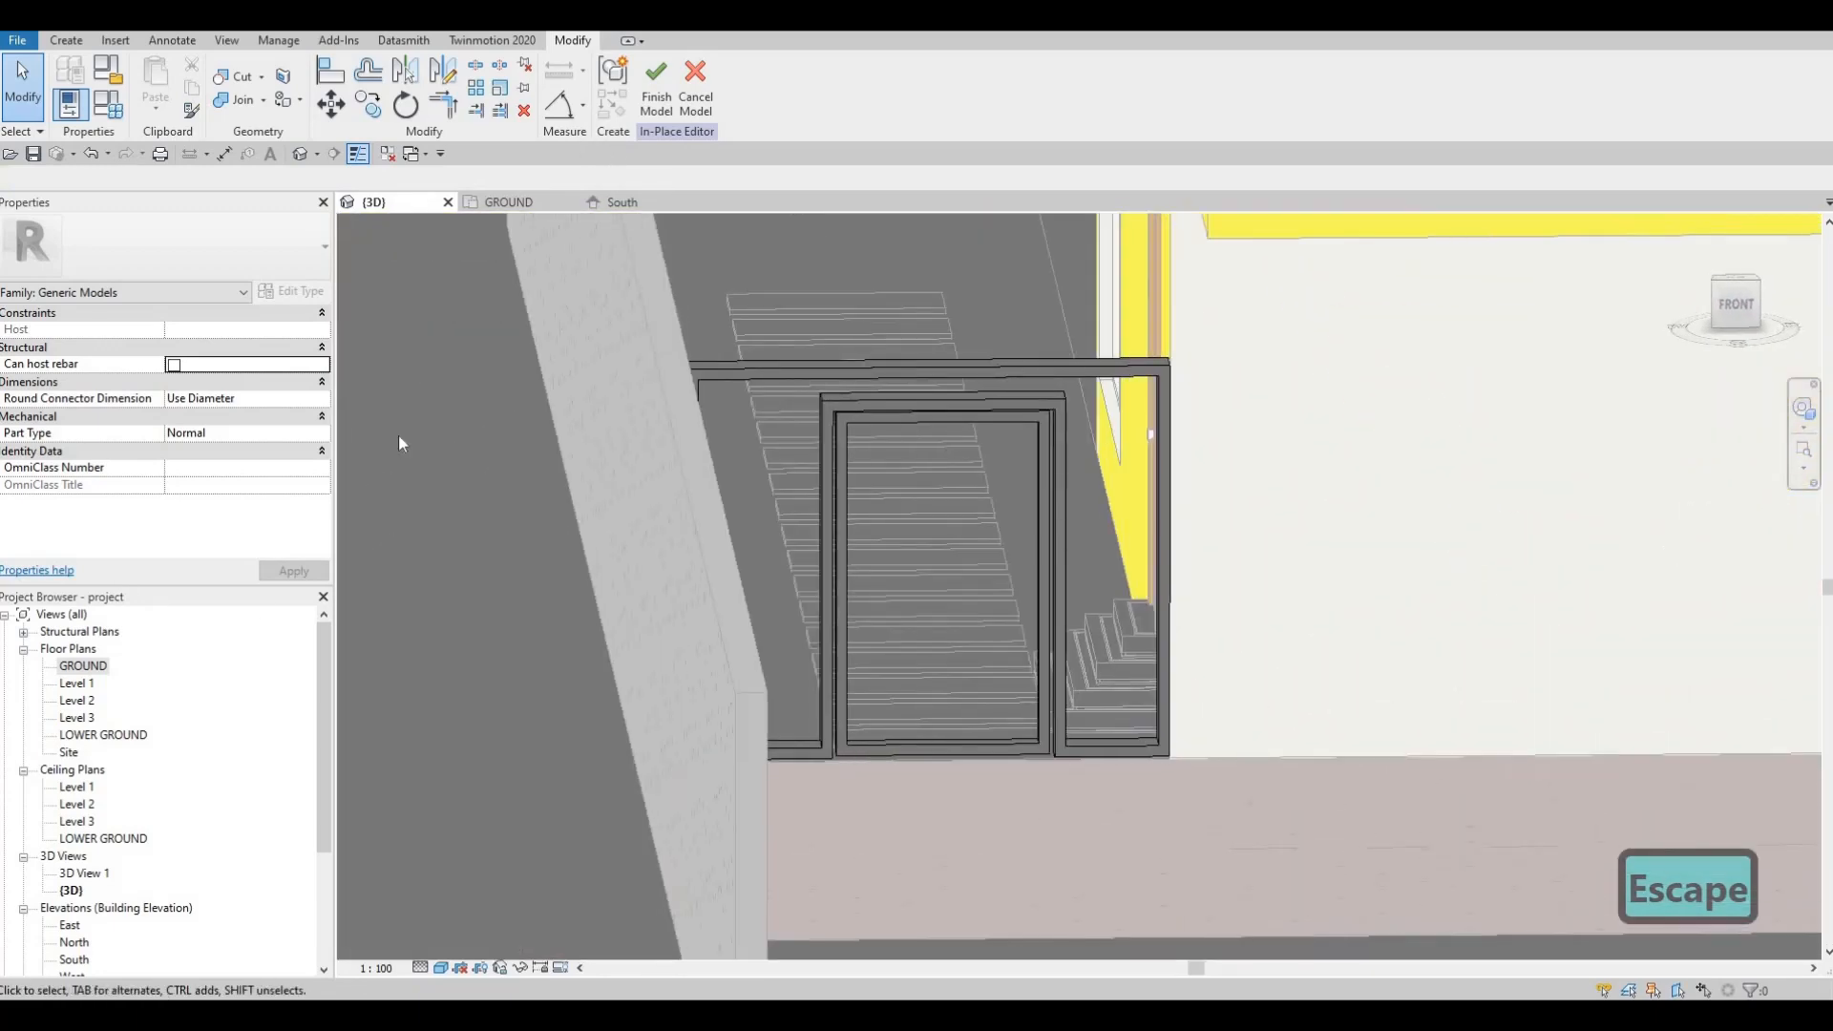
pyautogui.click(620, 202)
pyautogui.press('Escape')
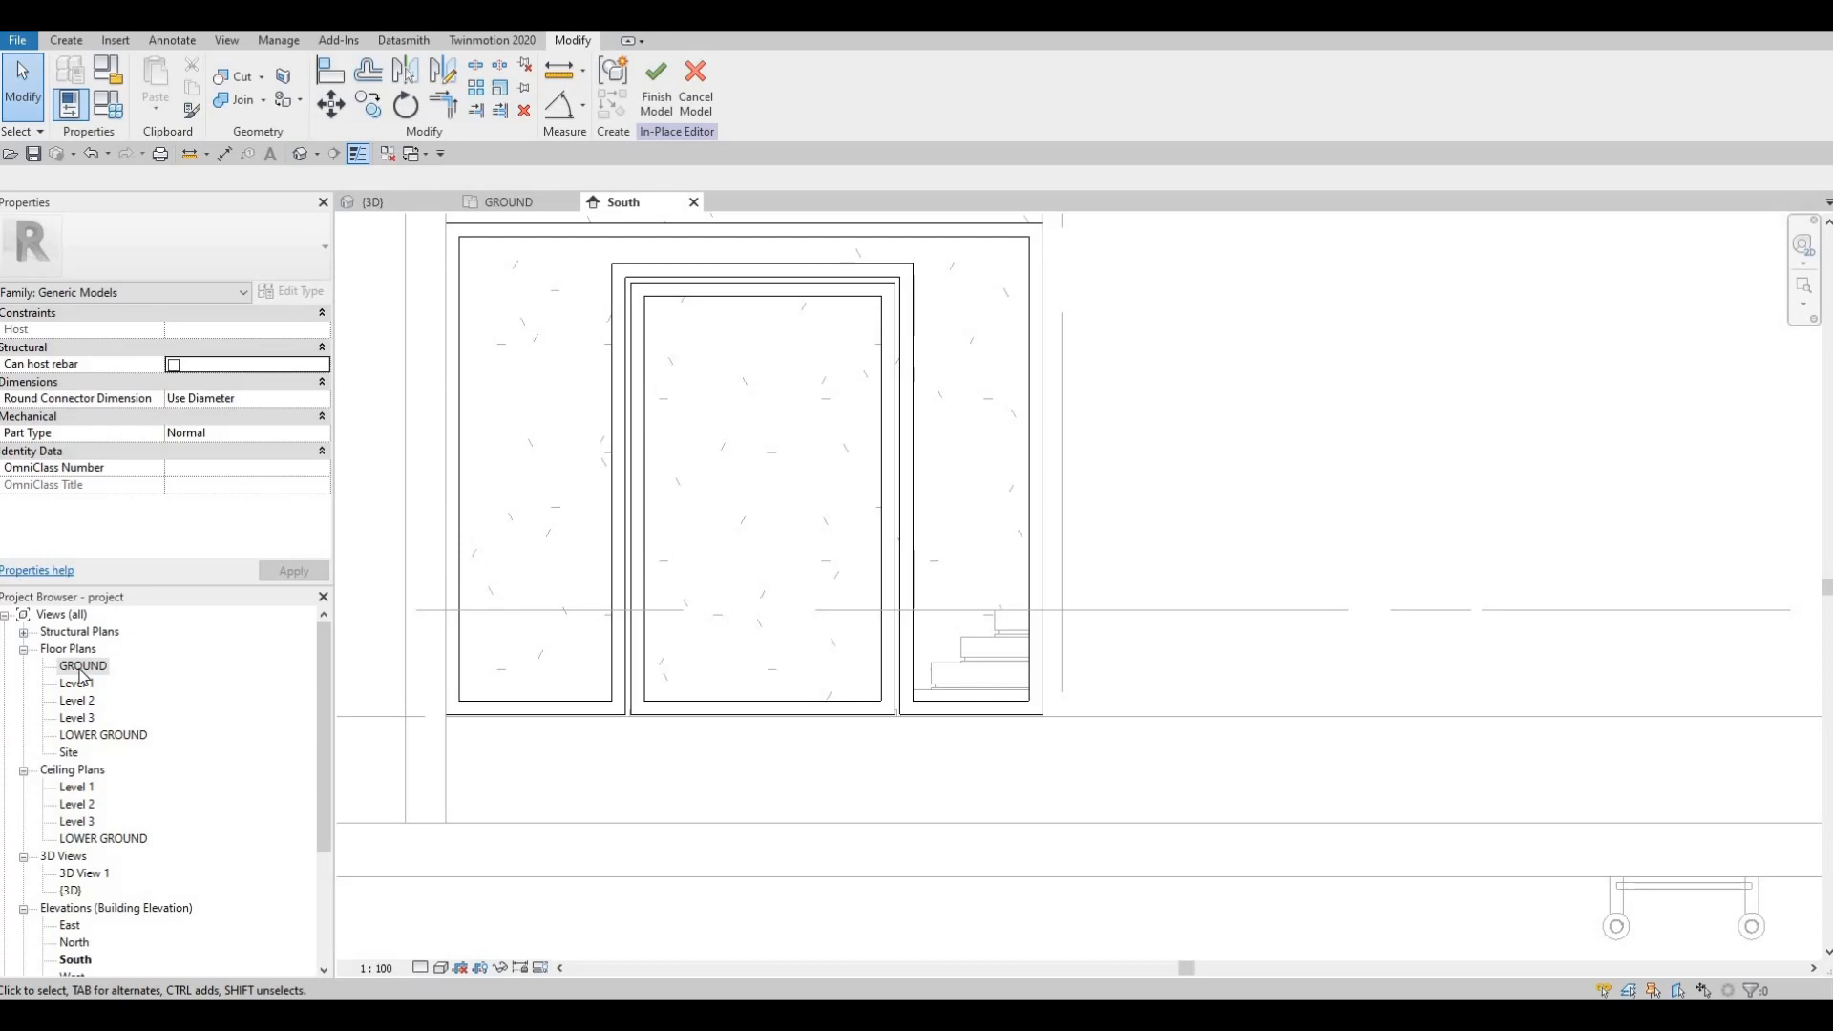
pyautogui.doubleClick(82, 669)
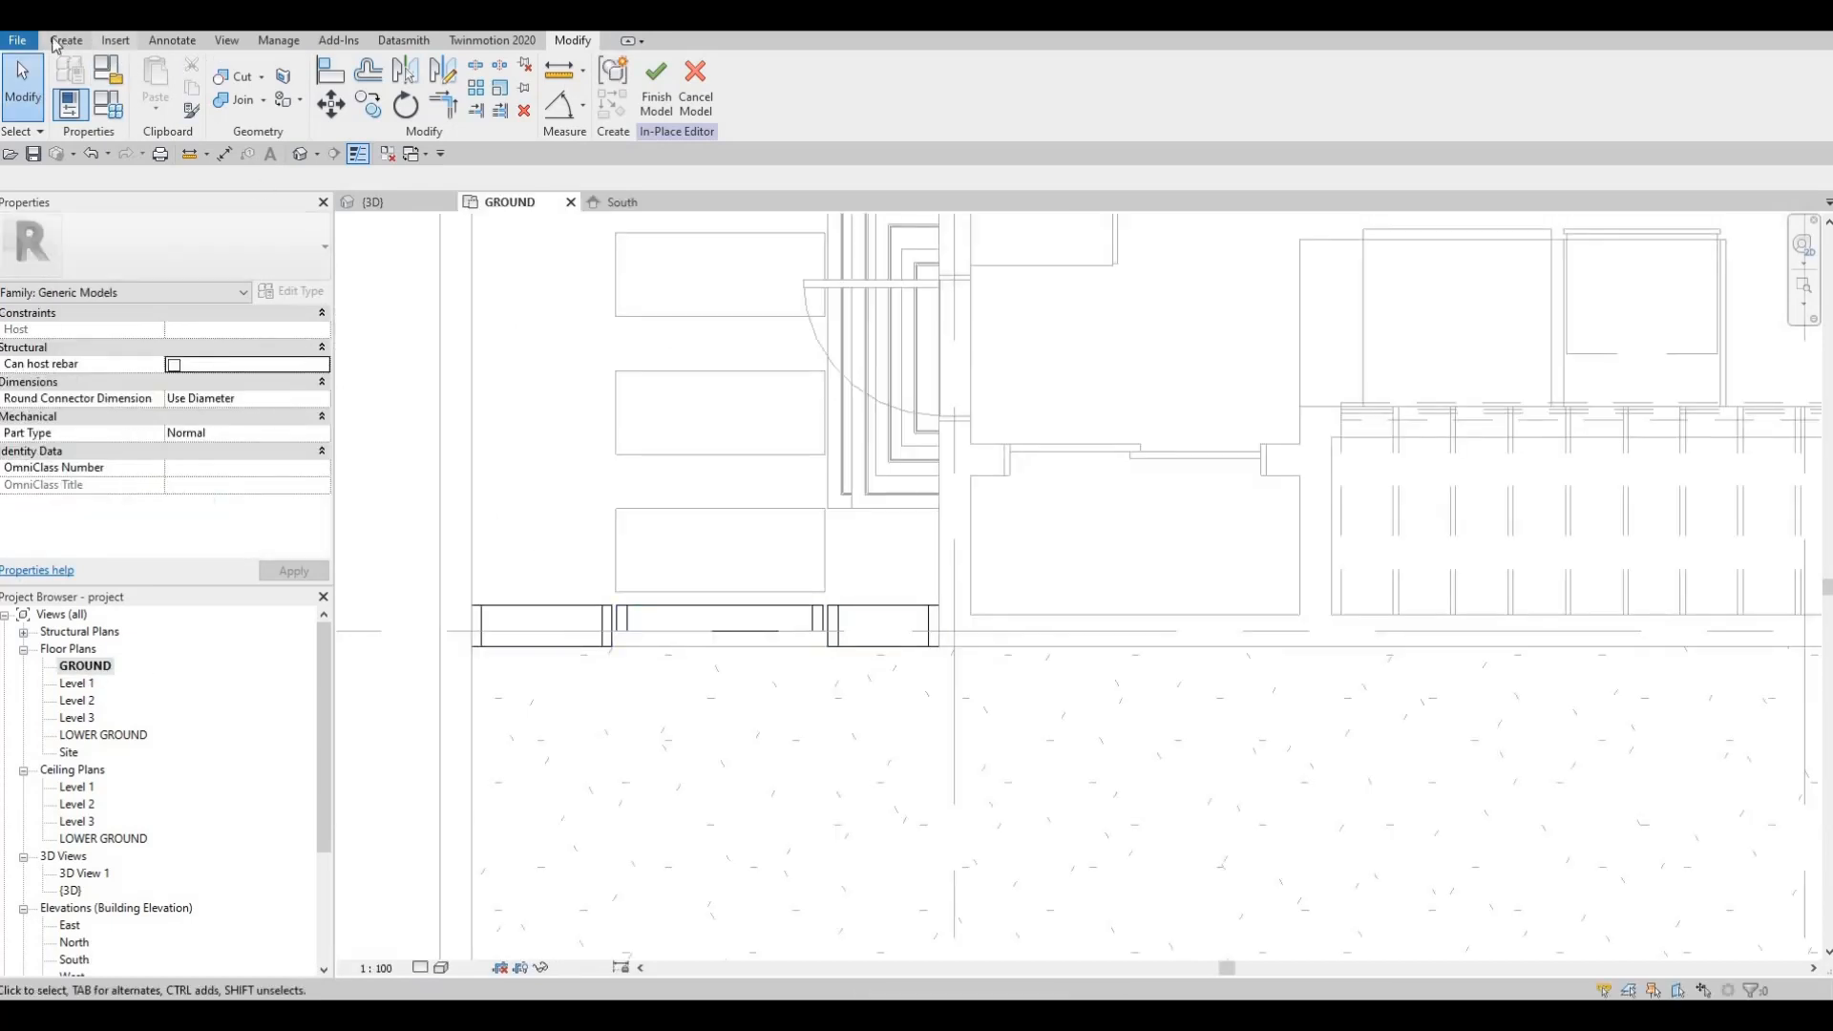
pyautogui.click(66, 40)
# Step: Start a new extrusion on the frame's plane and sketch one small slat rectangle
pyautogui.click(159, 87)
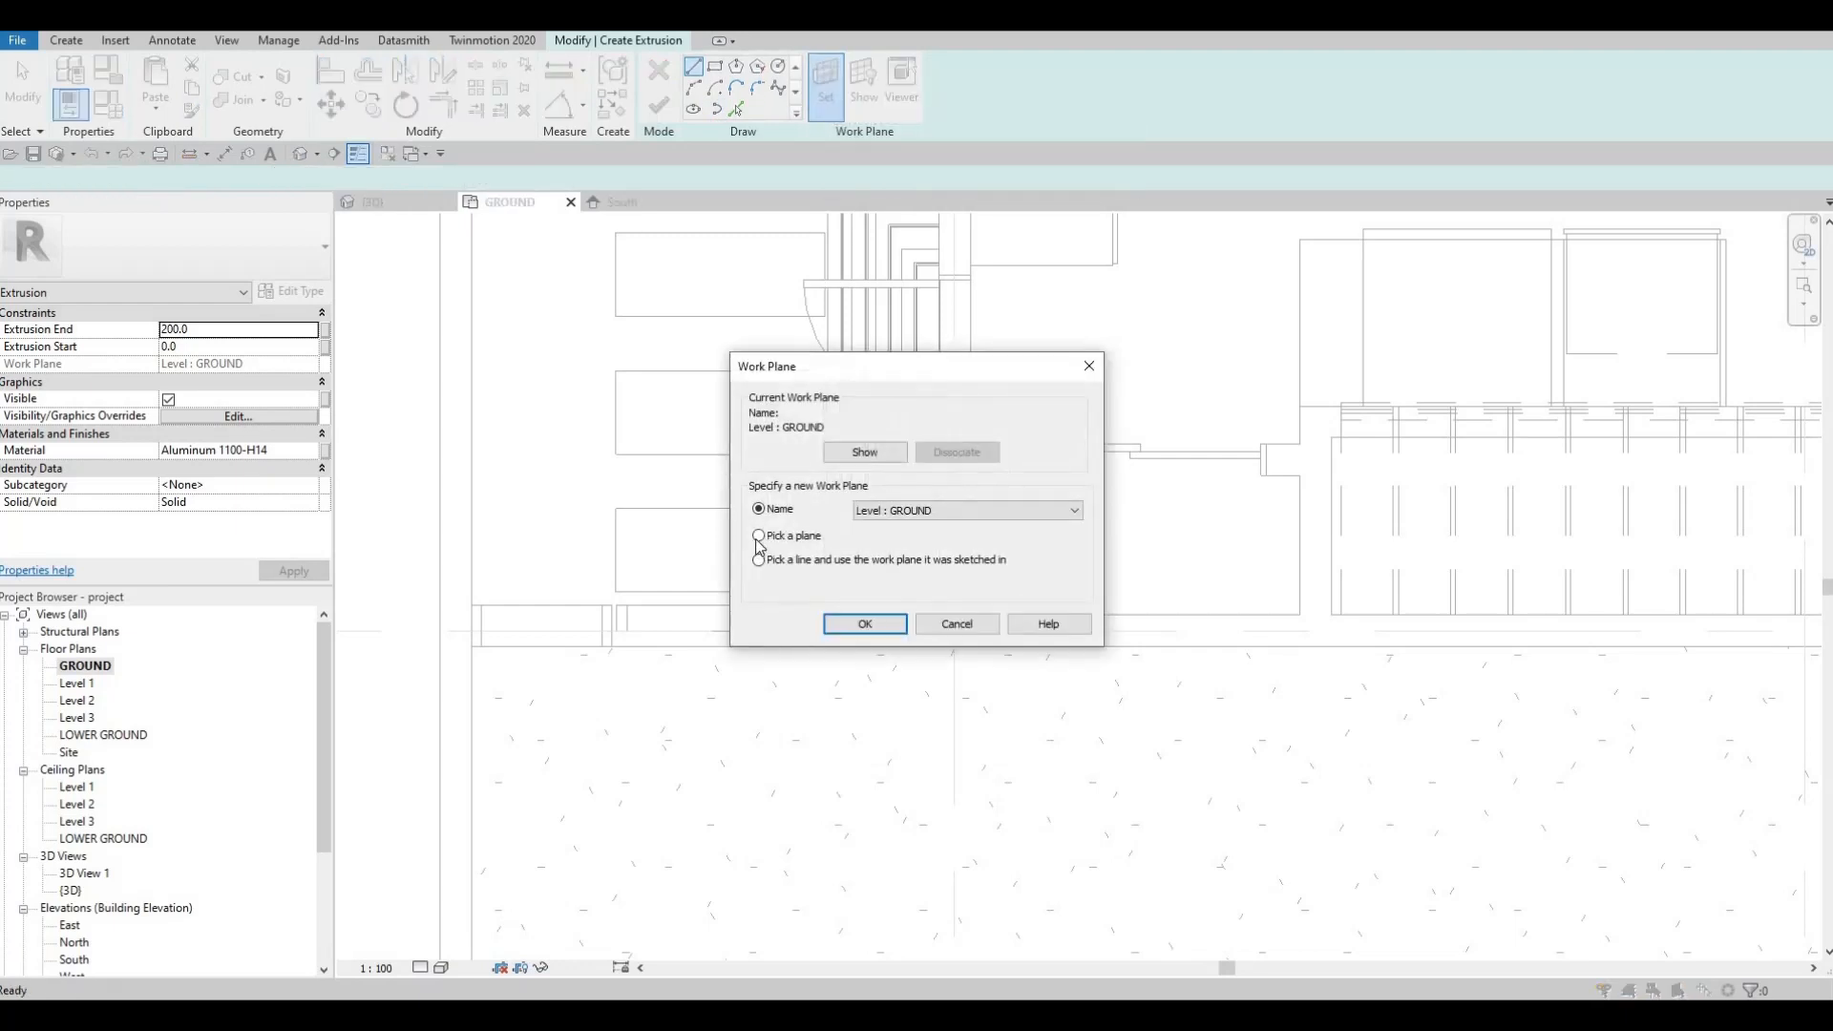
pyautogui.click(677, 617)
pyautogui.click(715, 69)
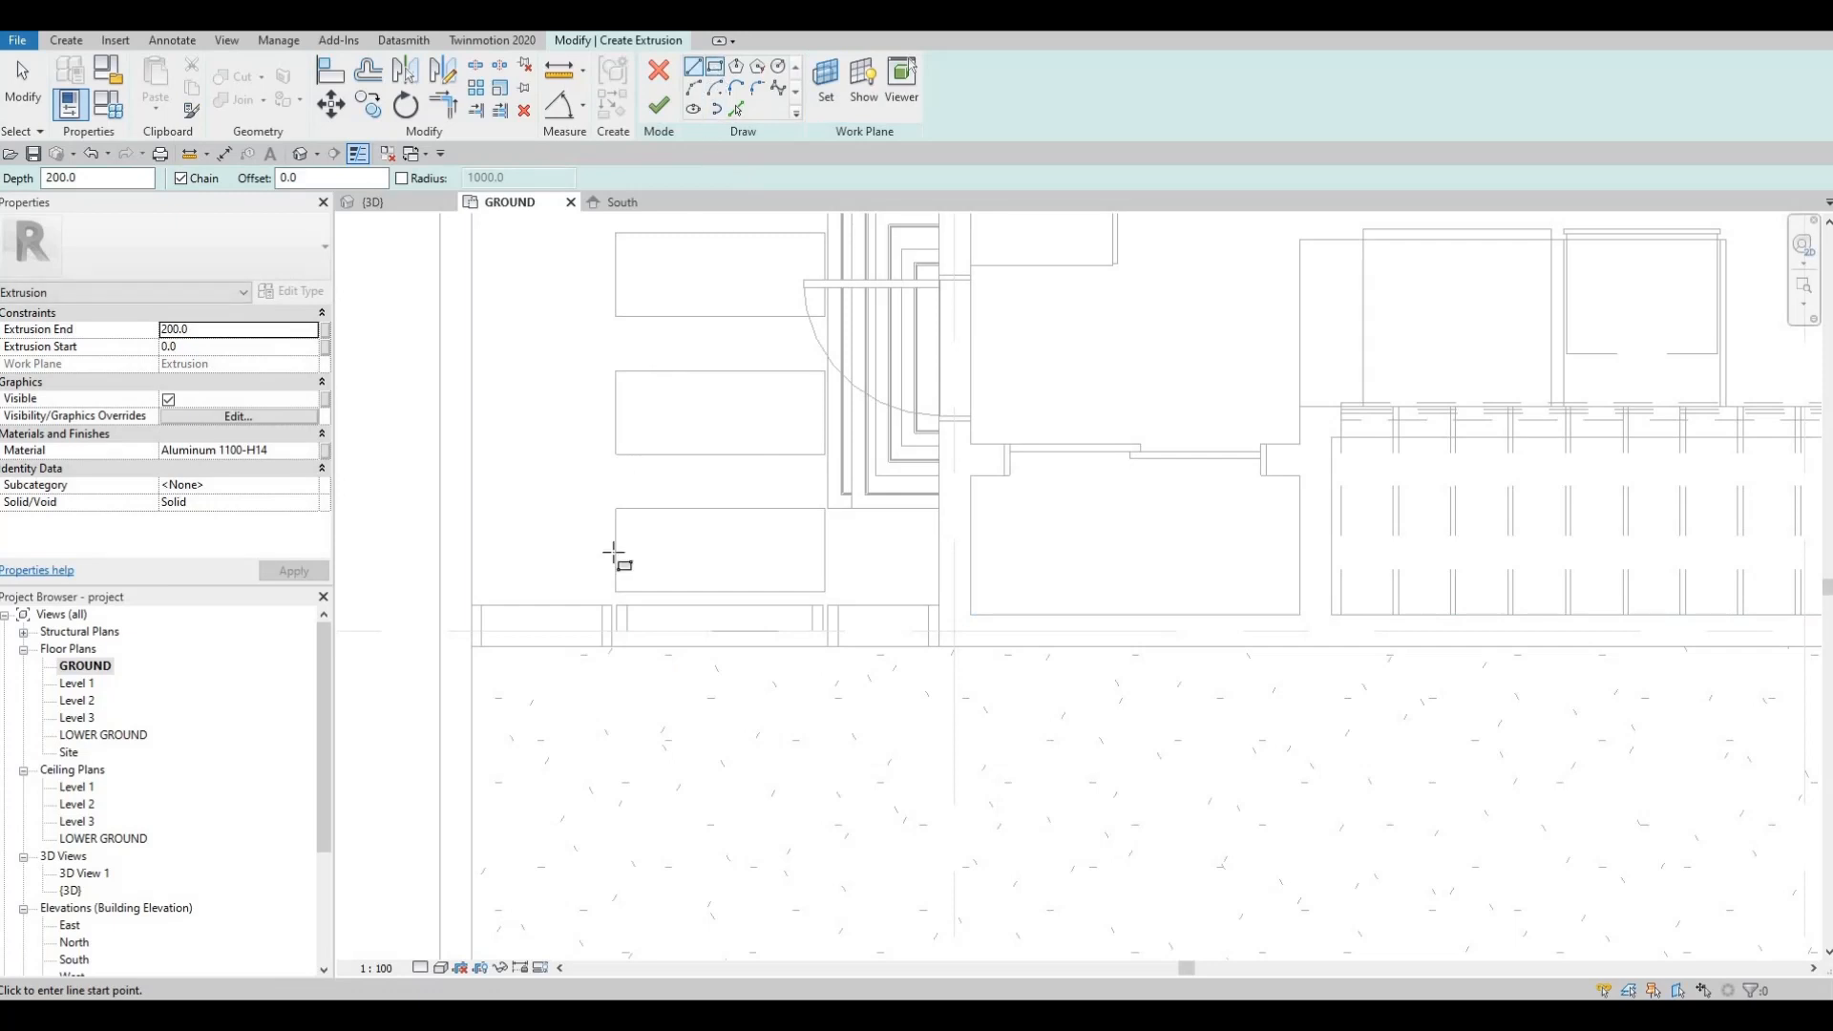
pyautogui.scroll(3, 626, 605)
pyautogui.scroll(2, 641, 596)
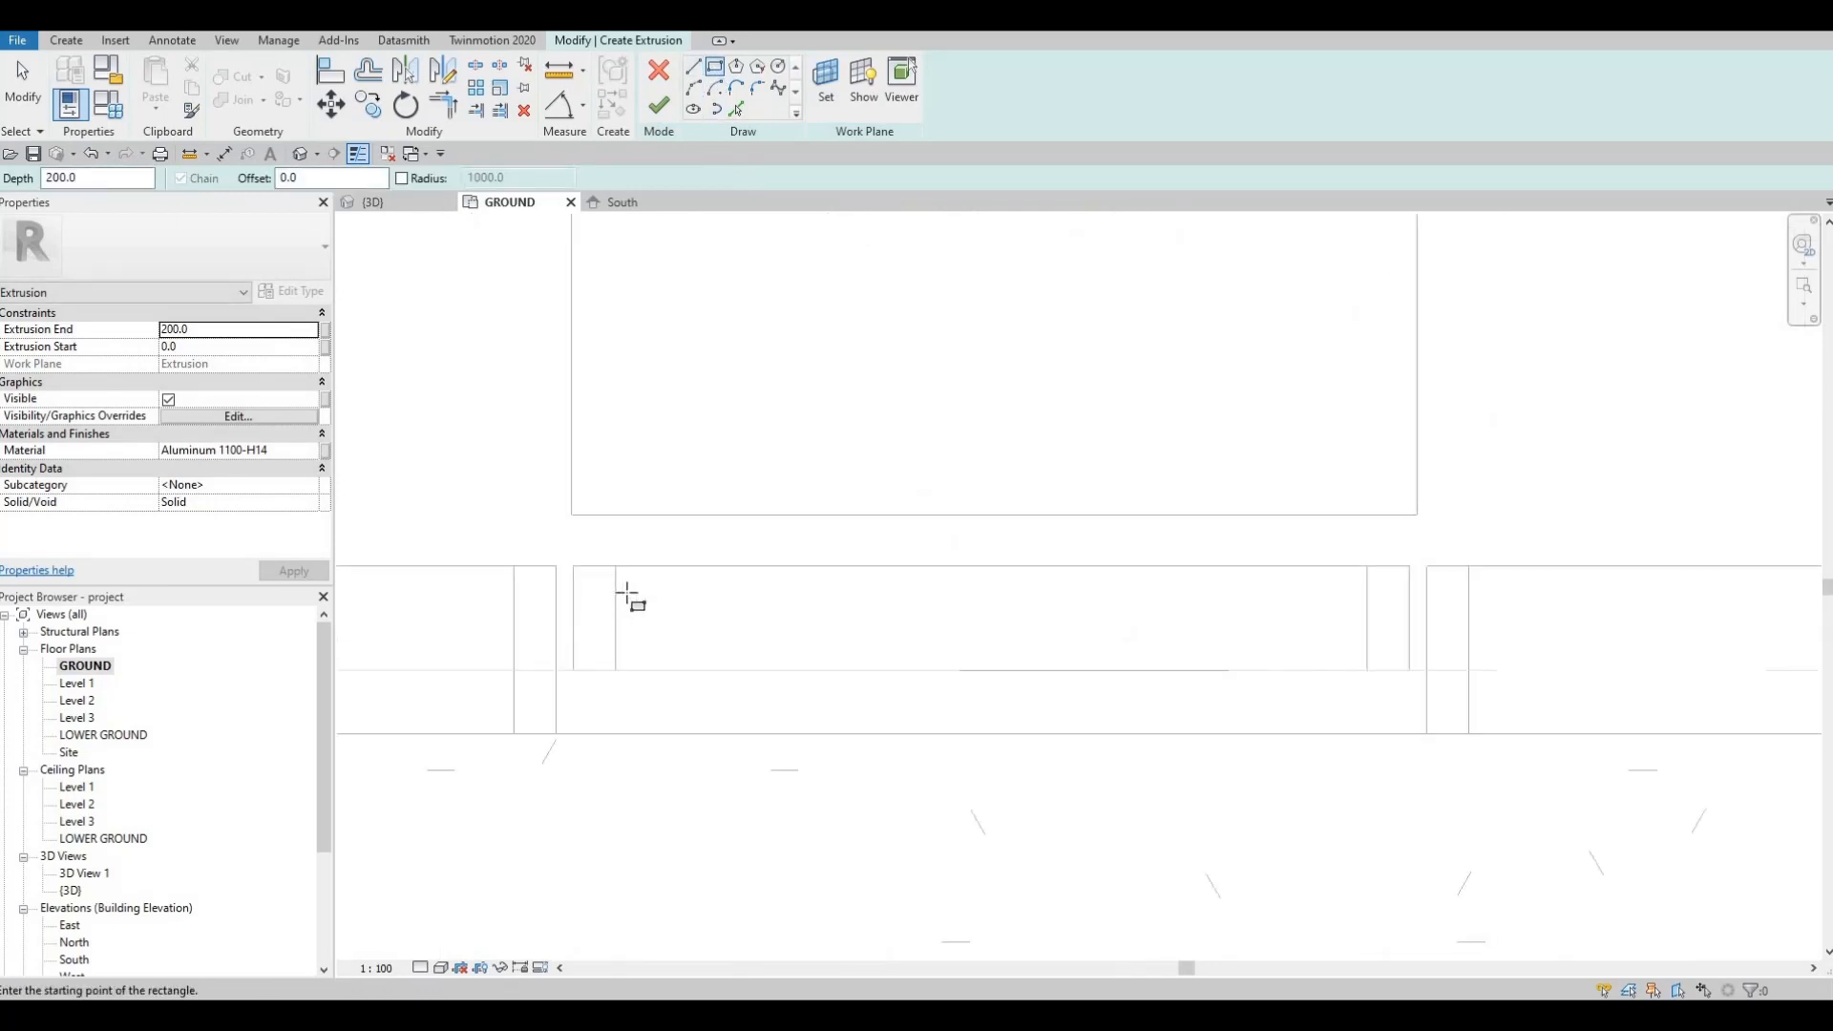
pyautogui.click(678, 643)
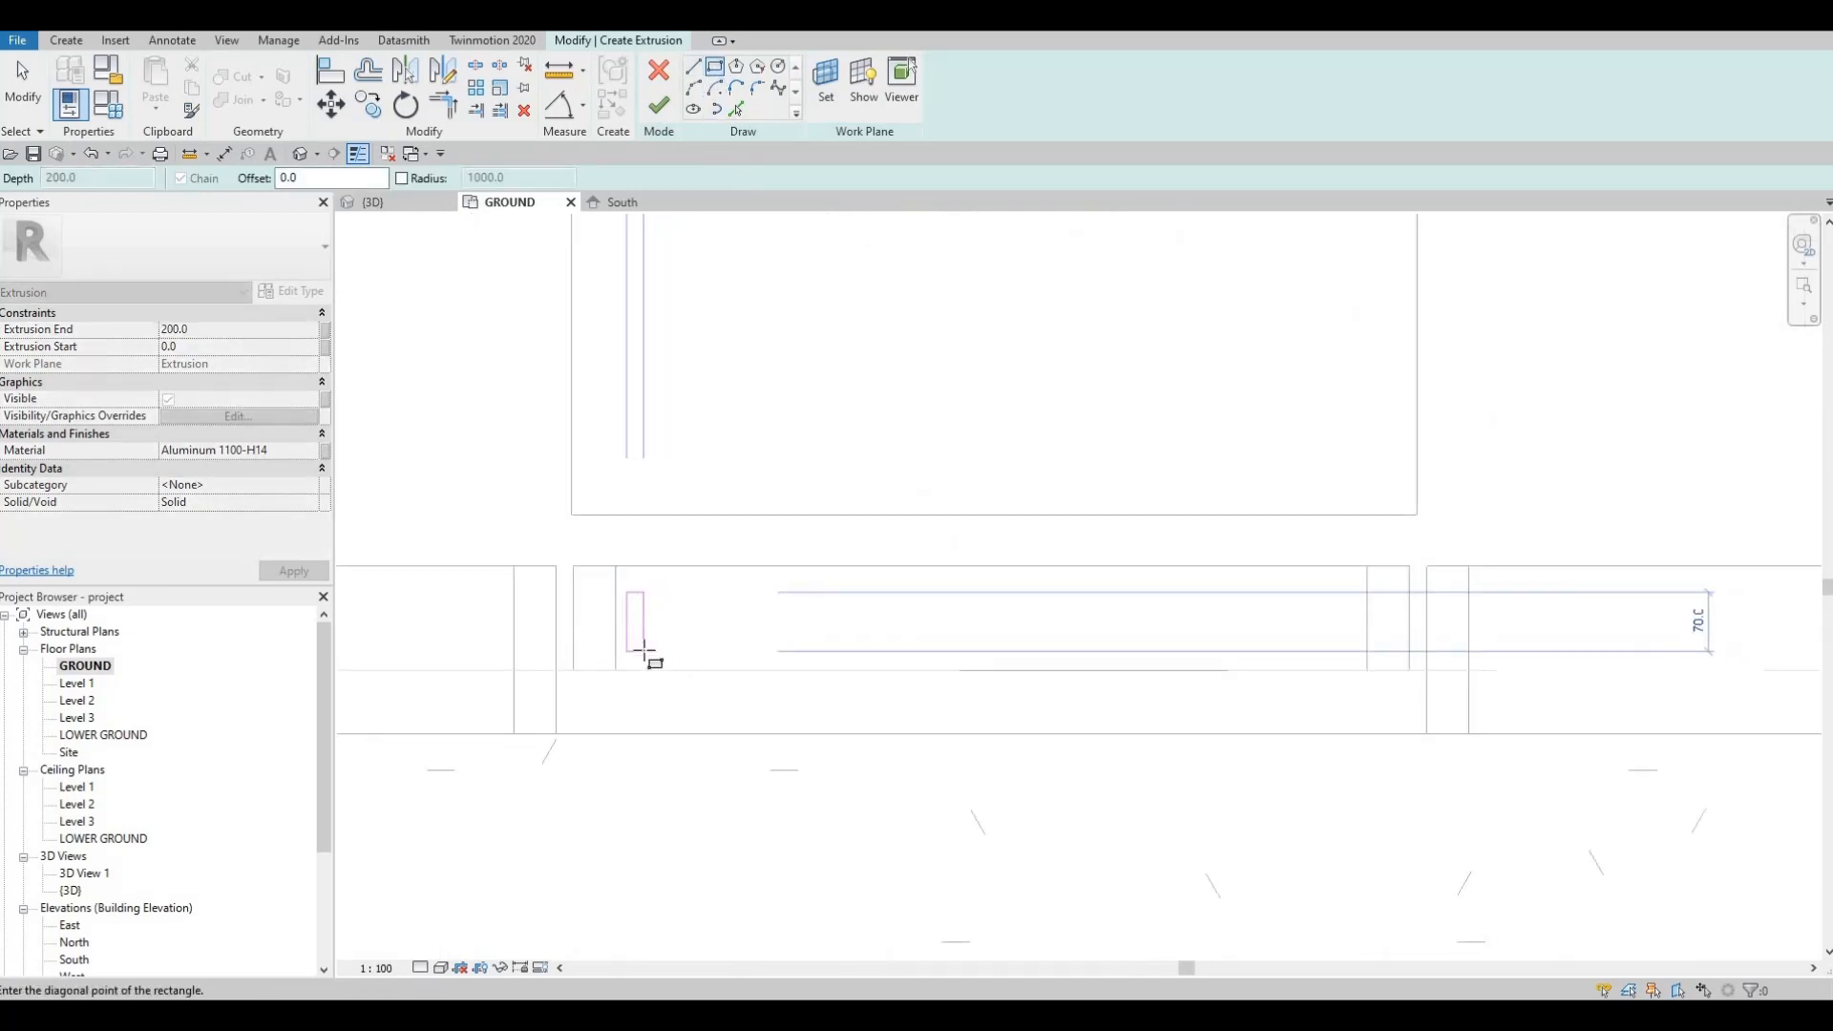
pyautogui.click(665, 636)
pyautogui.press('Escape')
pyautogui.press('Escape')
pyautogui.press('Escape')
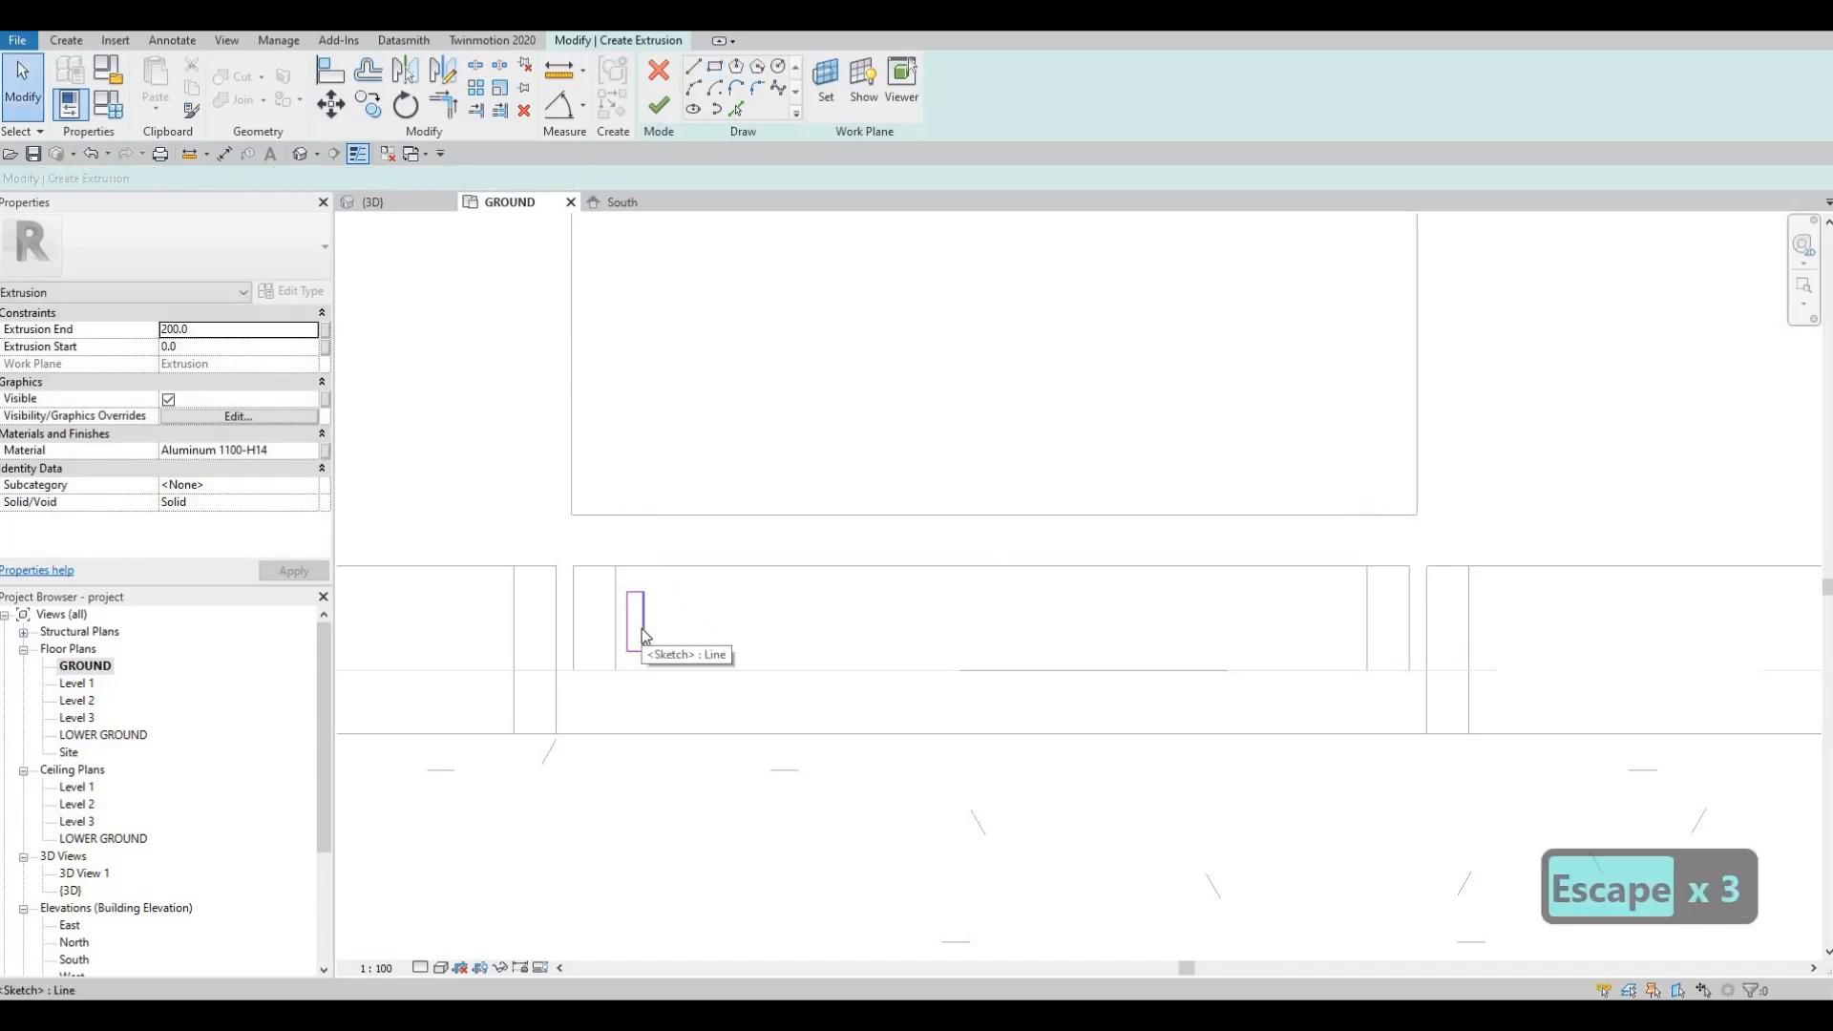
pyautogui.press('Tab')
pyautogui.click(641, 628)
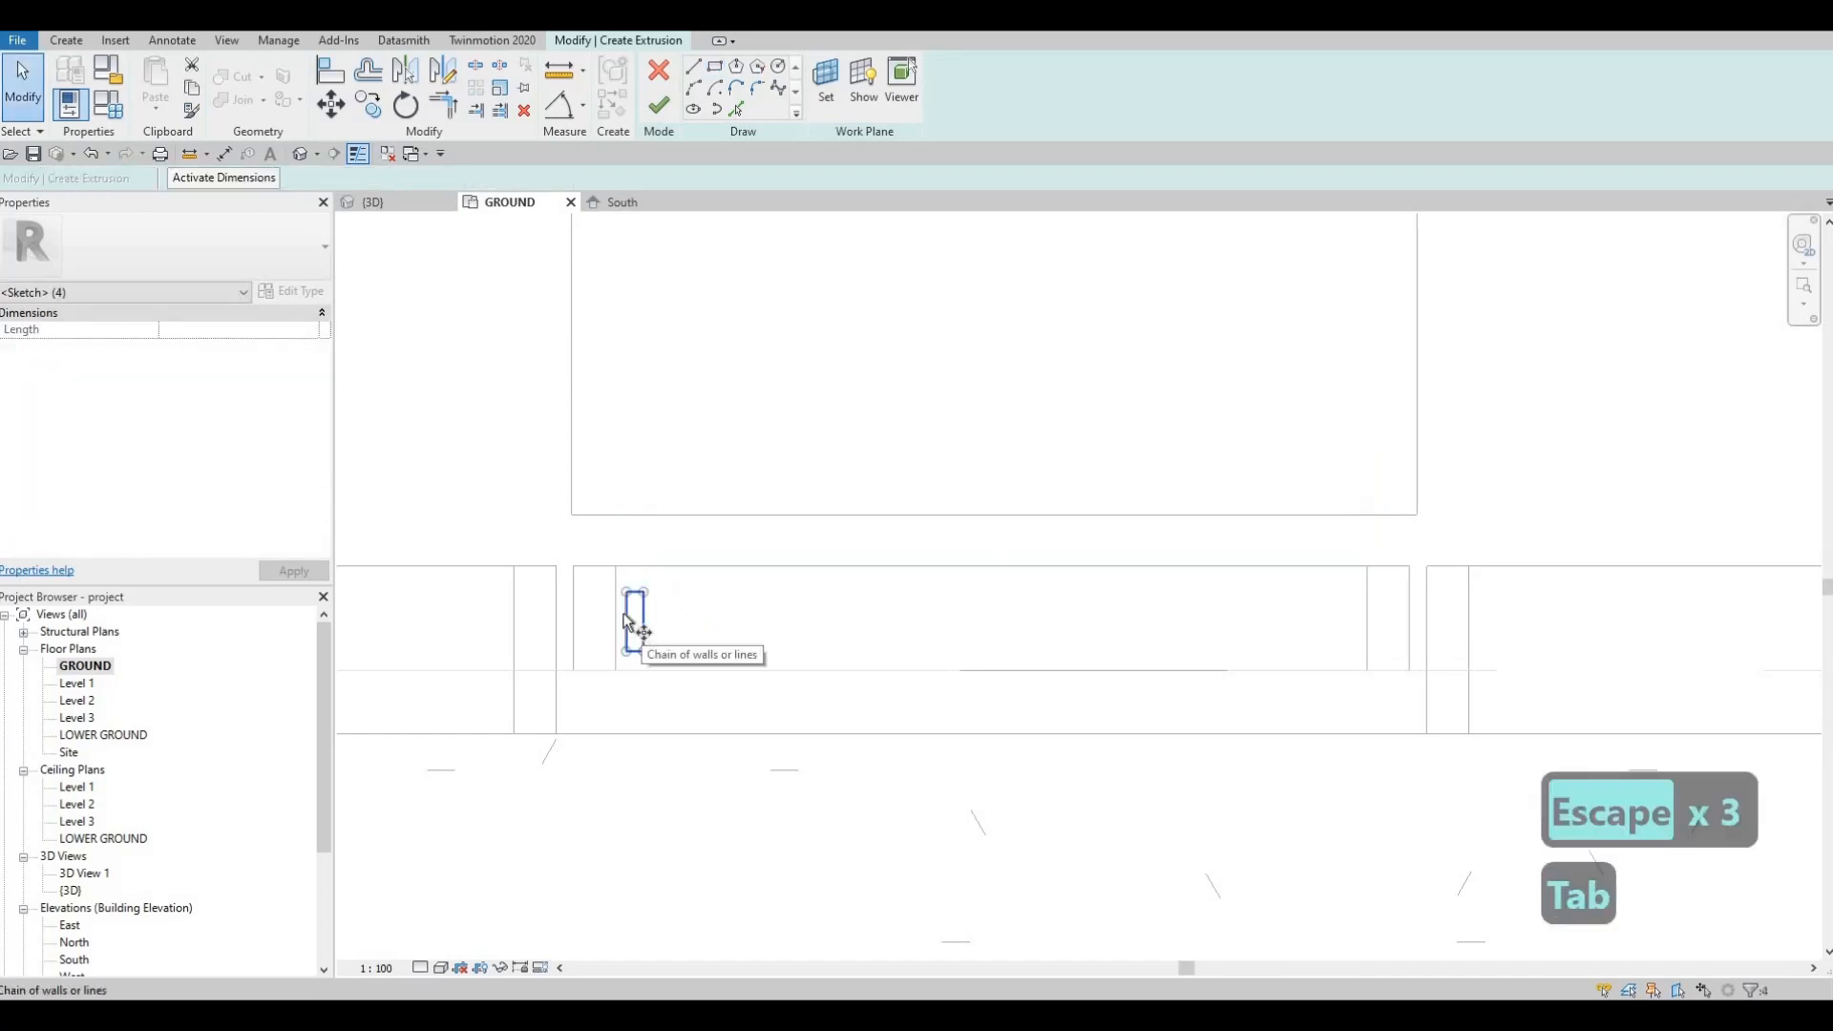
# Step: Copy the slat rectangle several times along the opening with CO, deleting the extra copy
pyautogui.press('c')
pyautogui.press('o')
pyautogui.scroll(1, 615, 611)
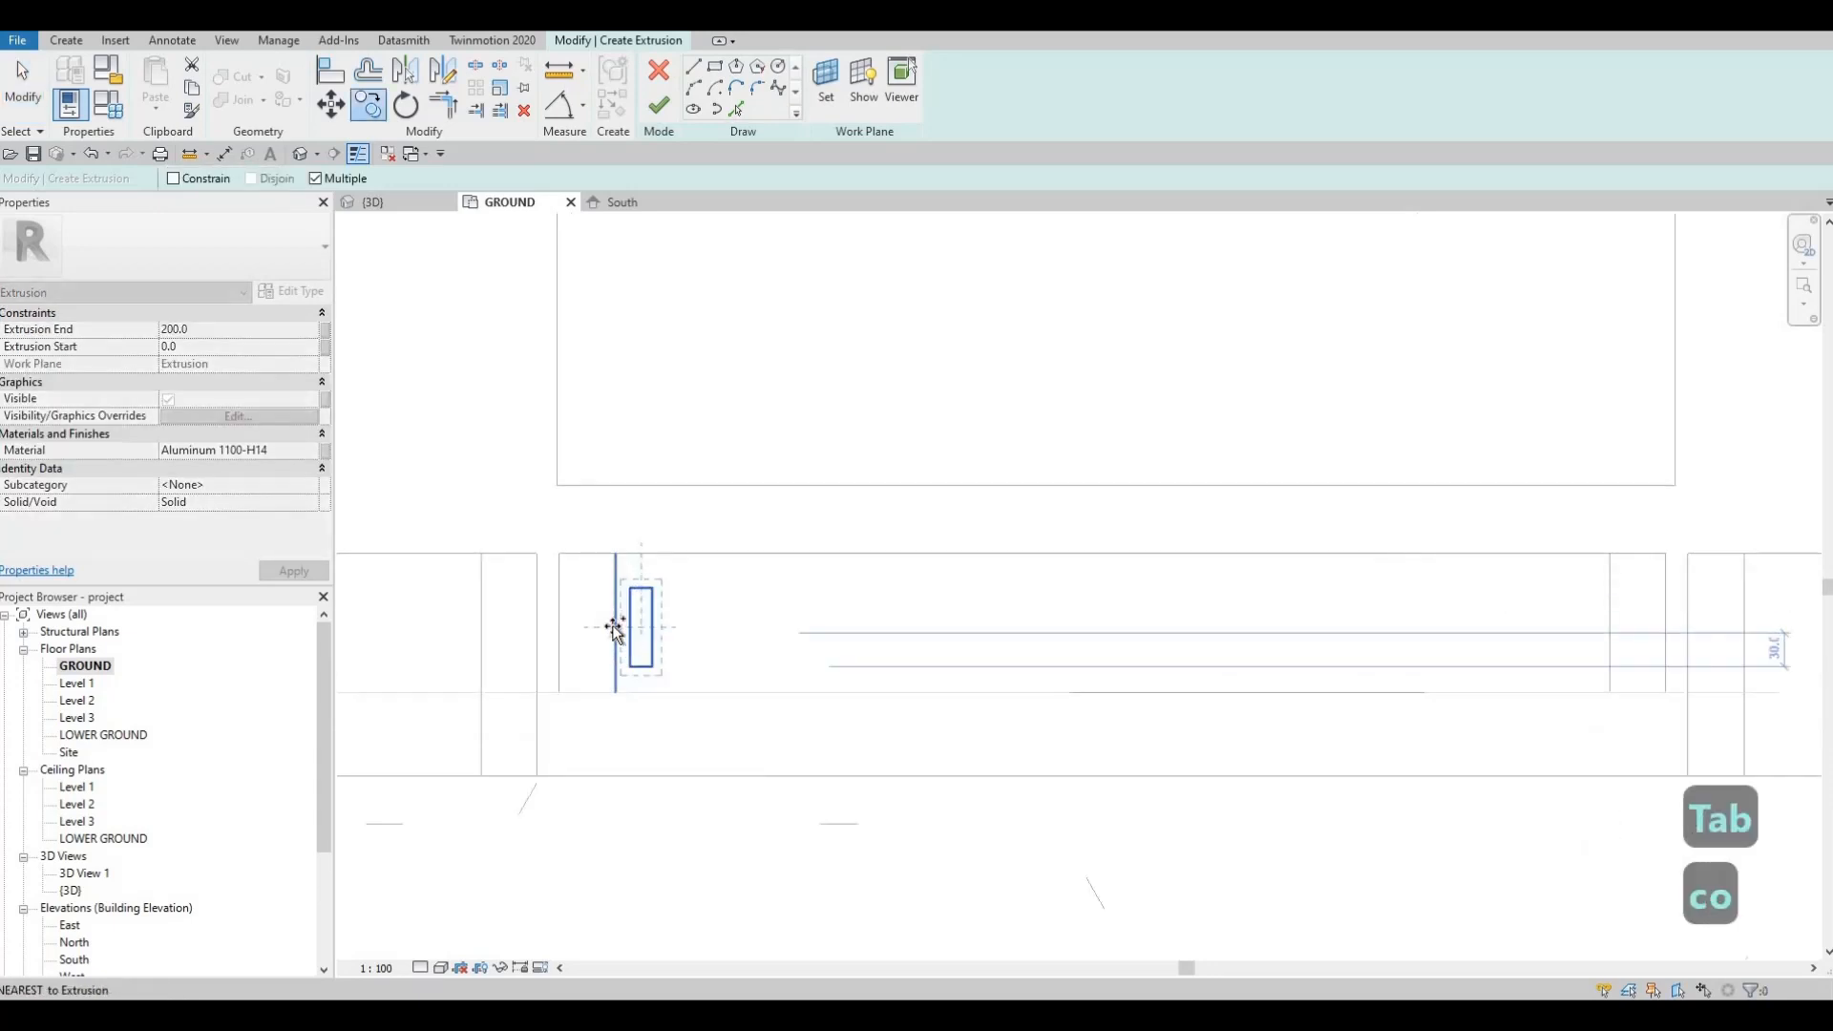
pyautogui.click(705, 626)
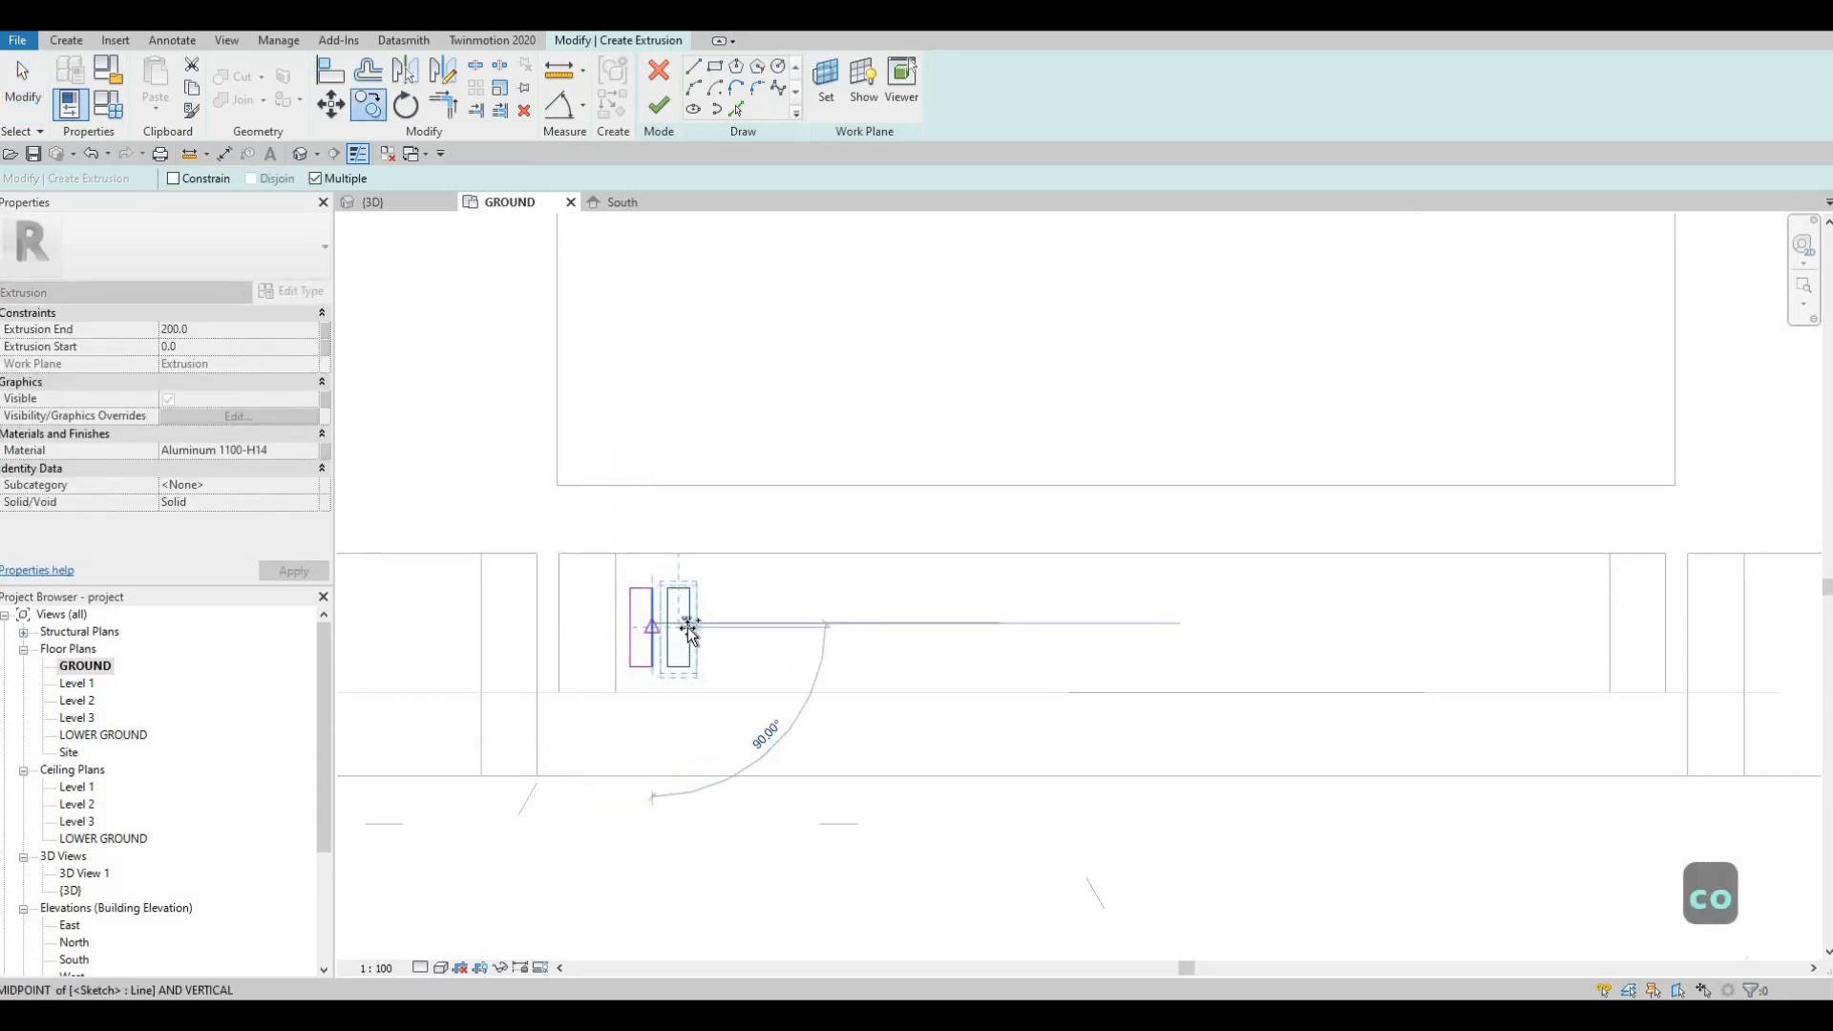
pyautogui.click(746, 633)
pyautogui.click(781, 633)
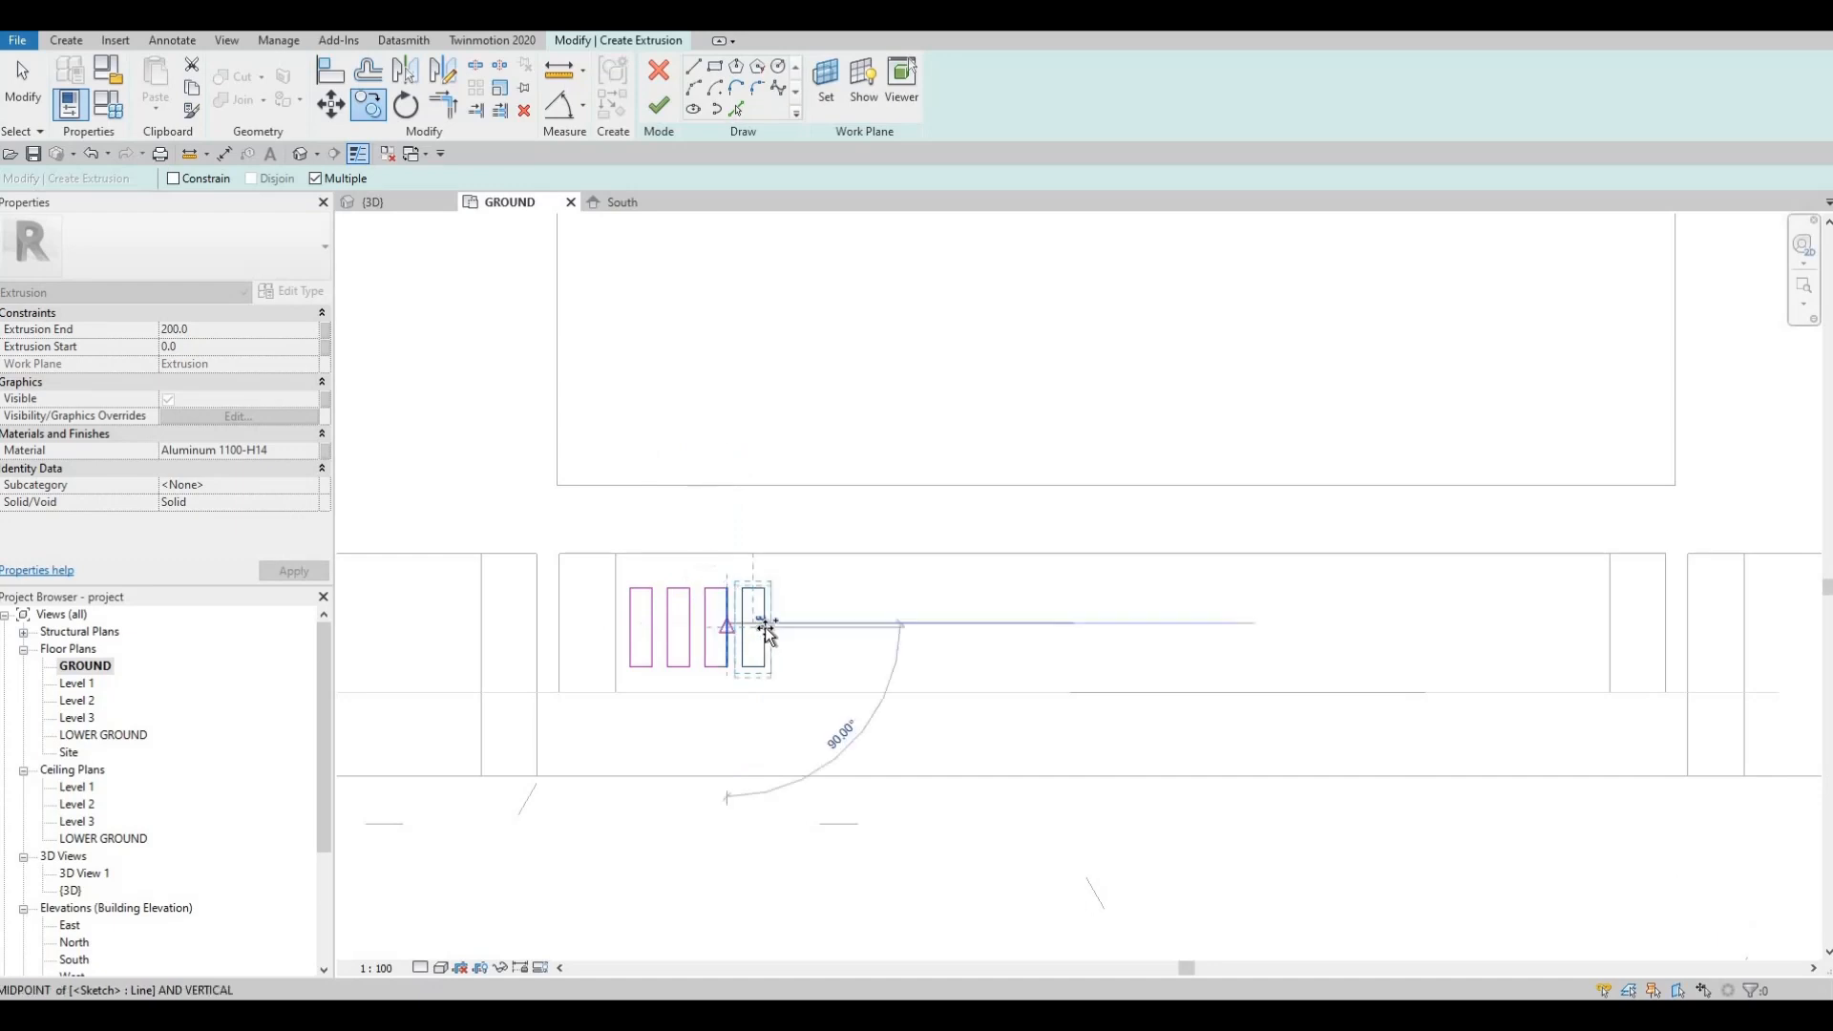
pyautogui.click(811, 632)
pyautogui.click(912, 634)
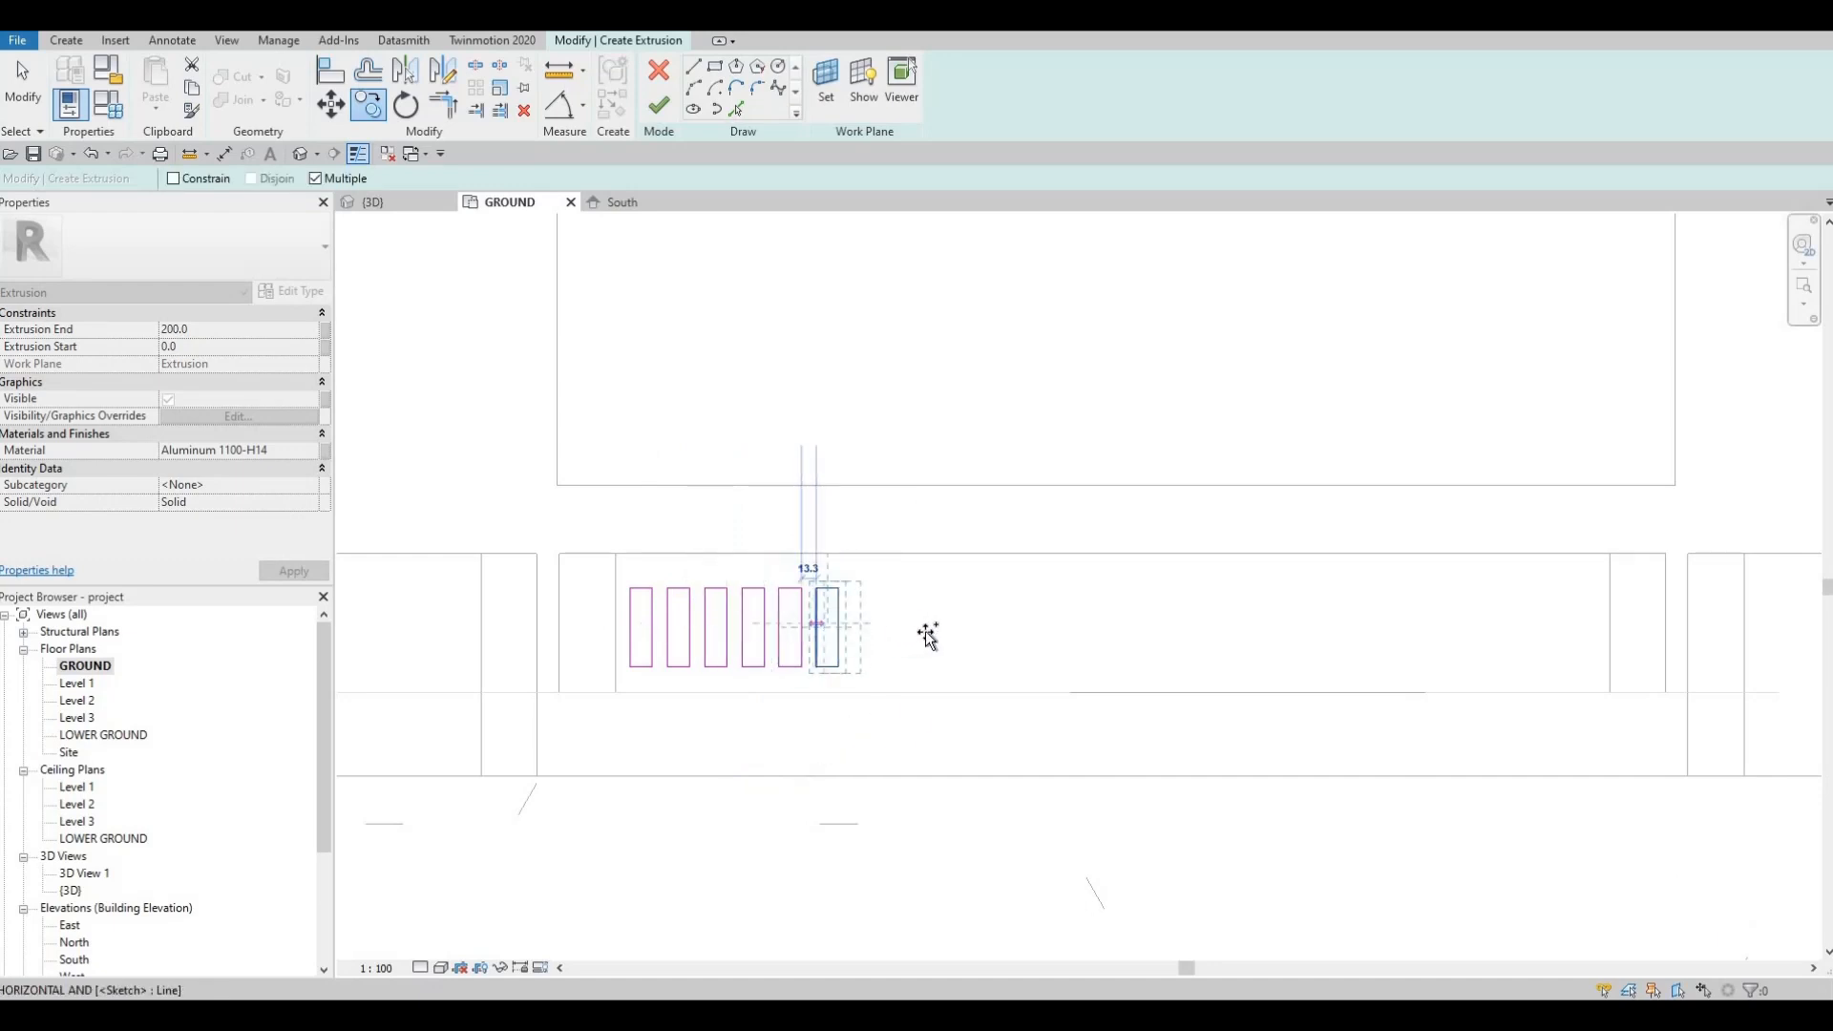
pyautogui.click(842, 631)
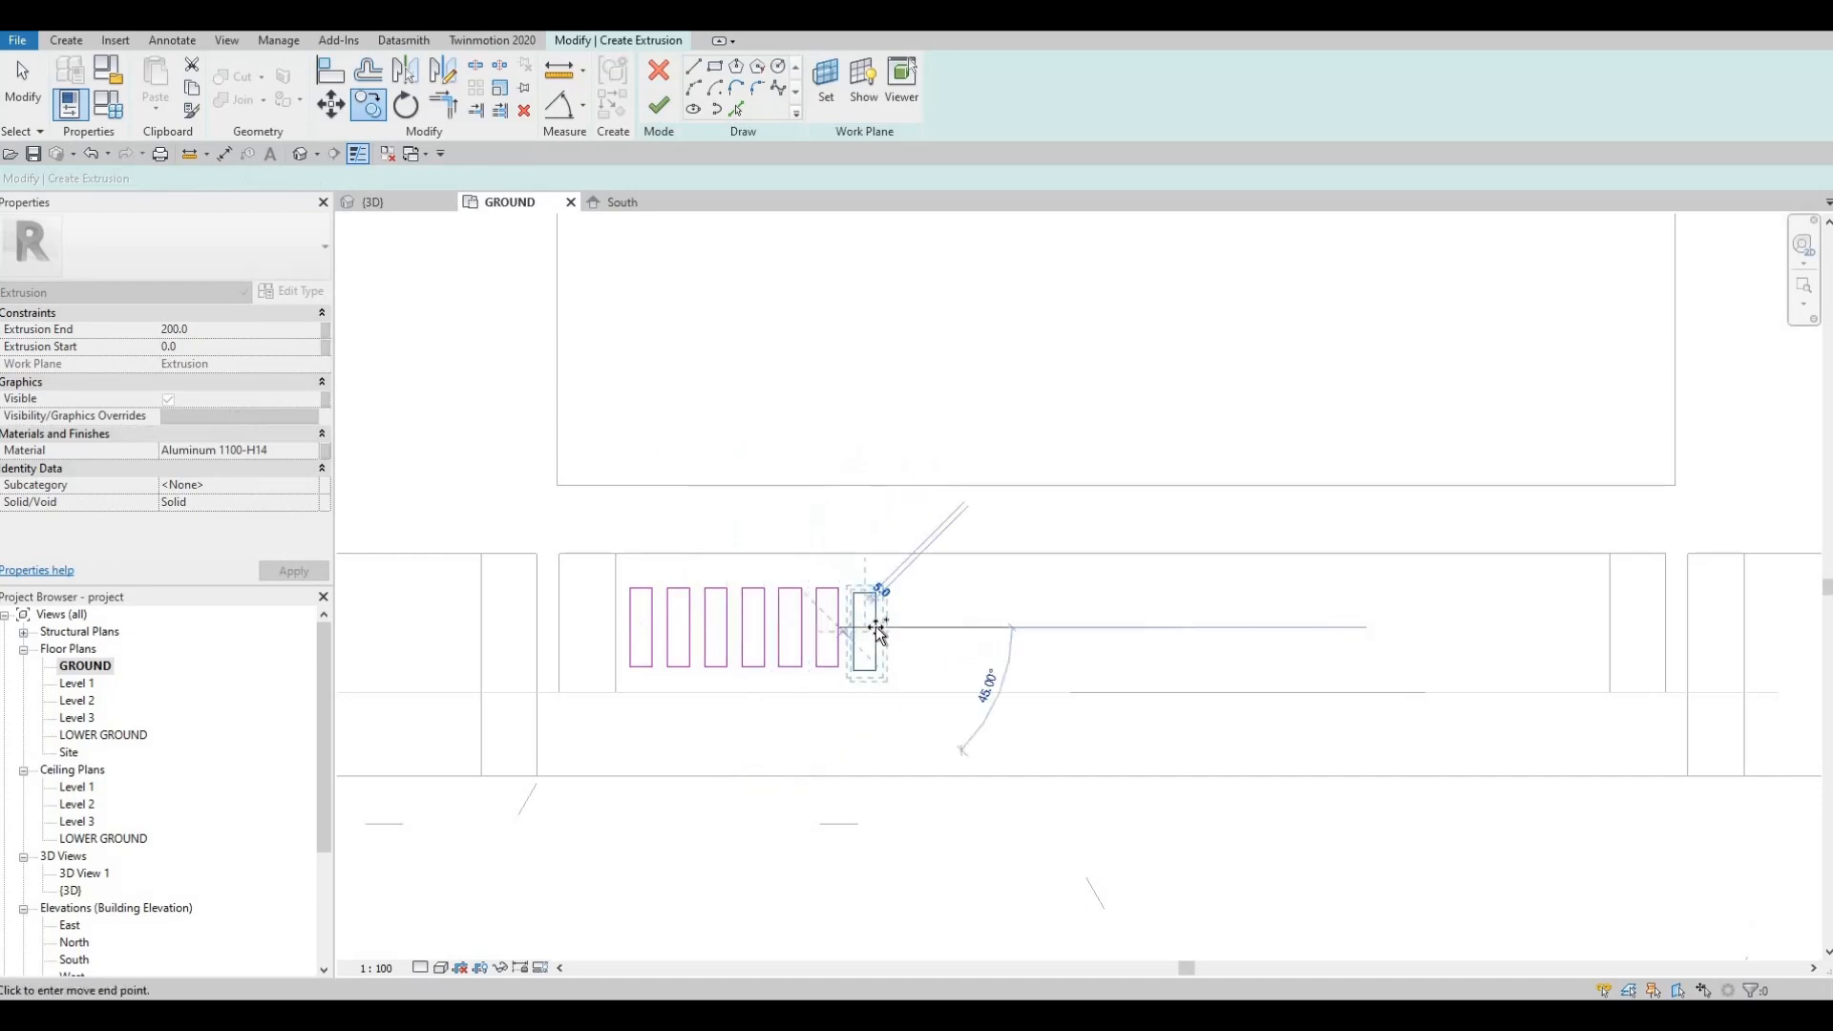
pyautogui.press('Escape')
pyautogui.press('Escape')
pyautogui.scroll(2, 860, 633)
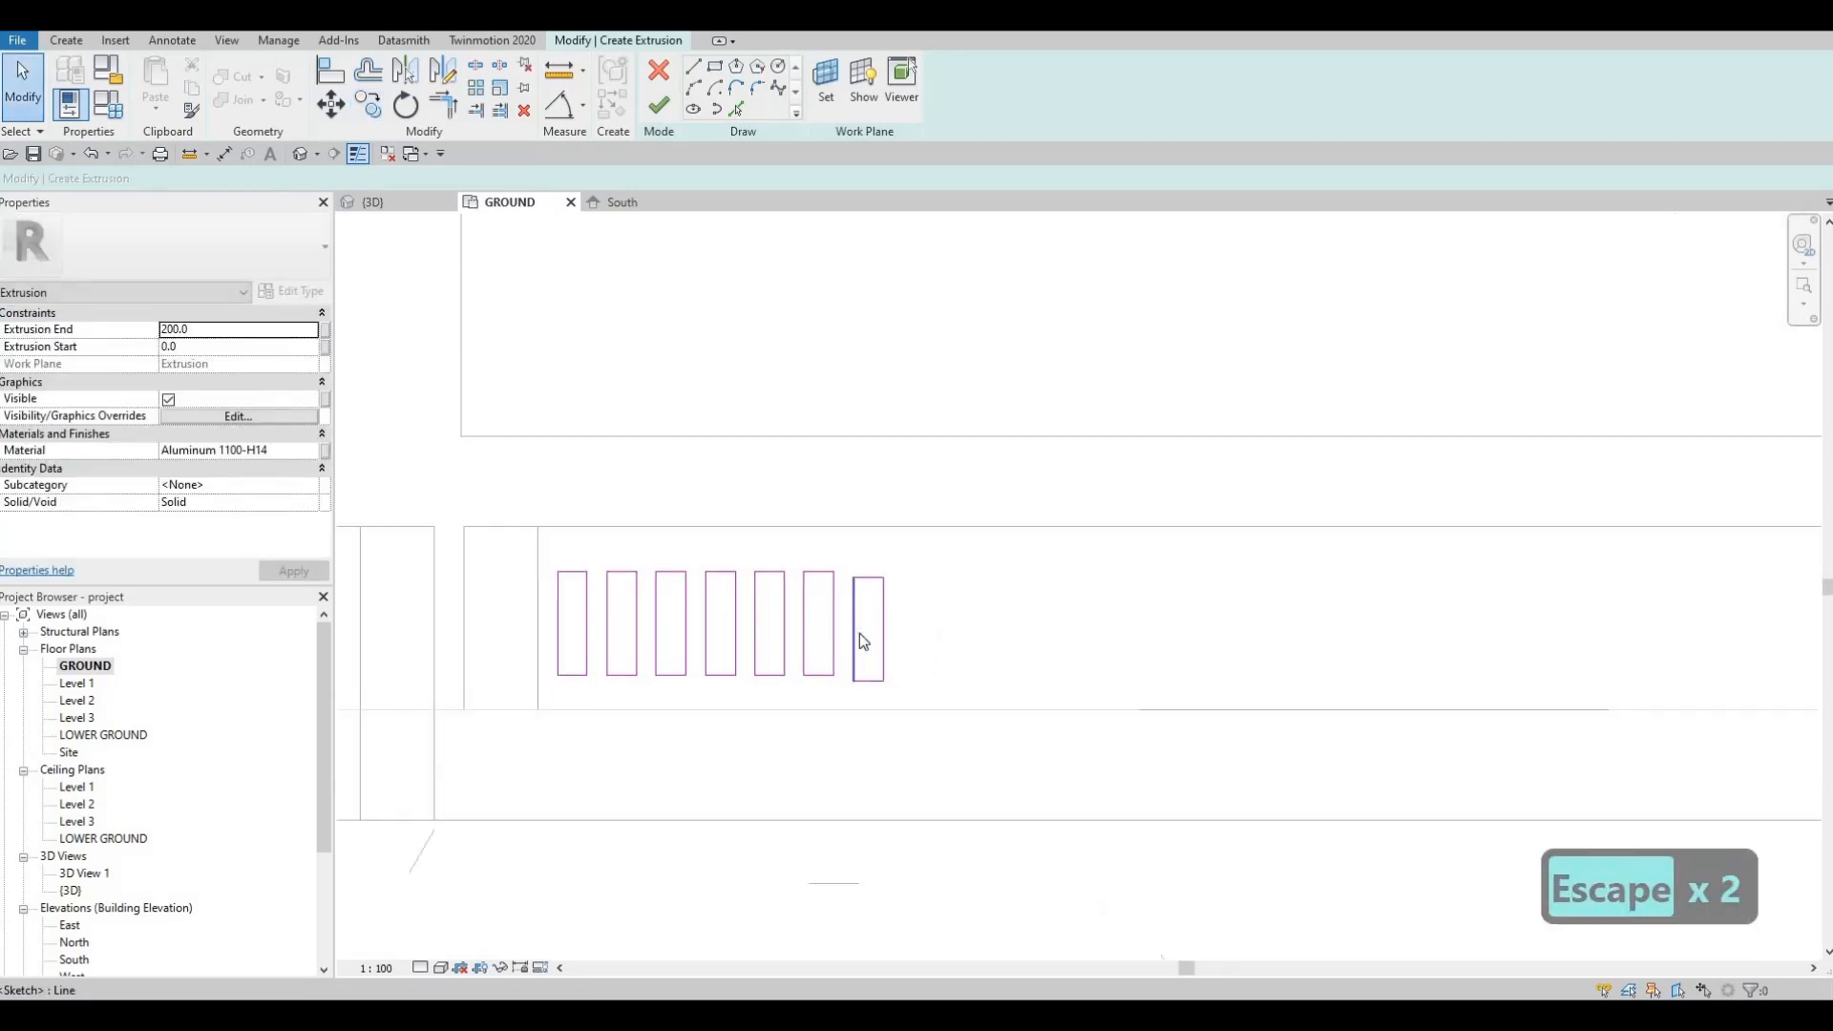
pyautogui.press('Tab')
pyautogui.click(857, 636)
pyautogui.press('Delete')
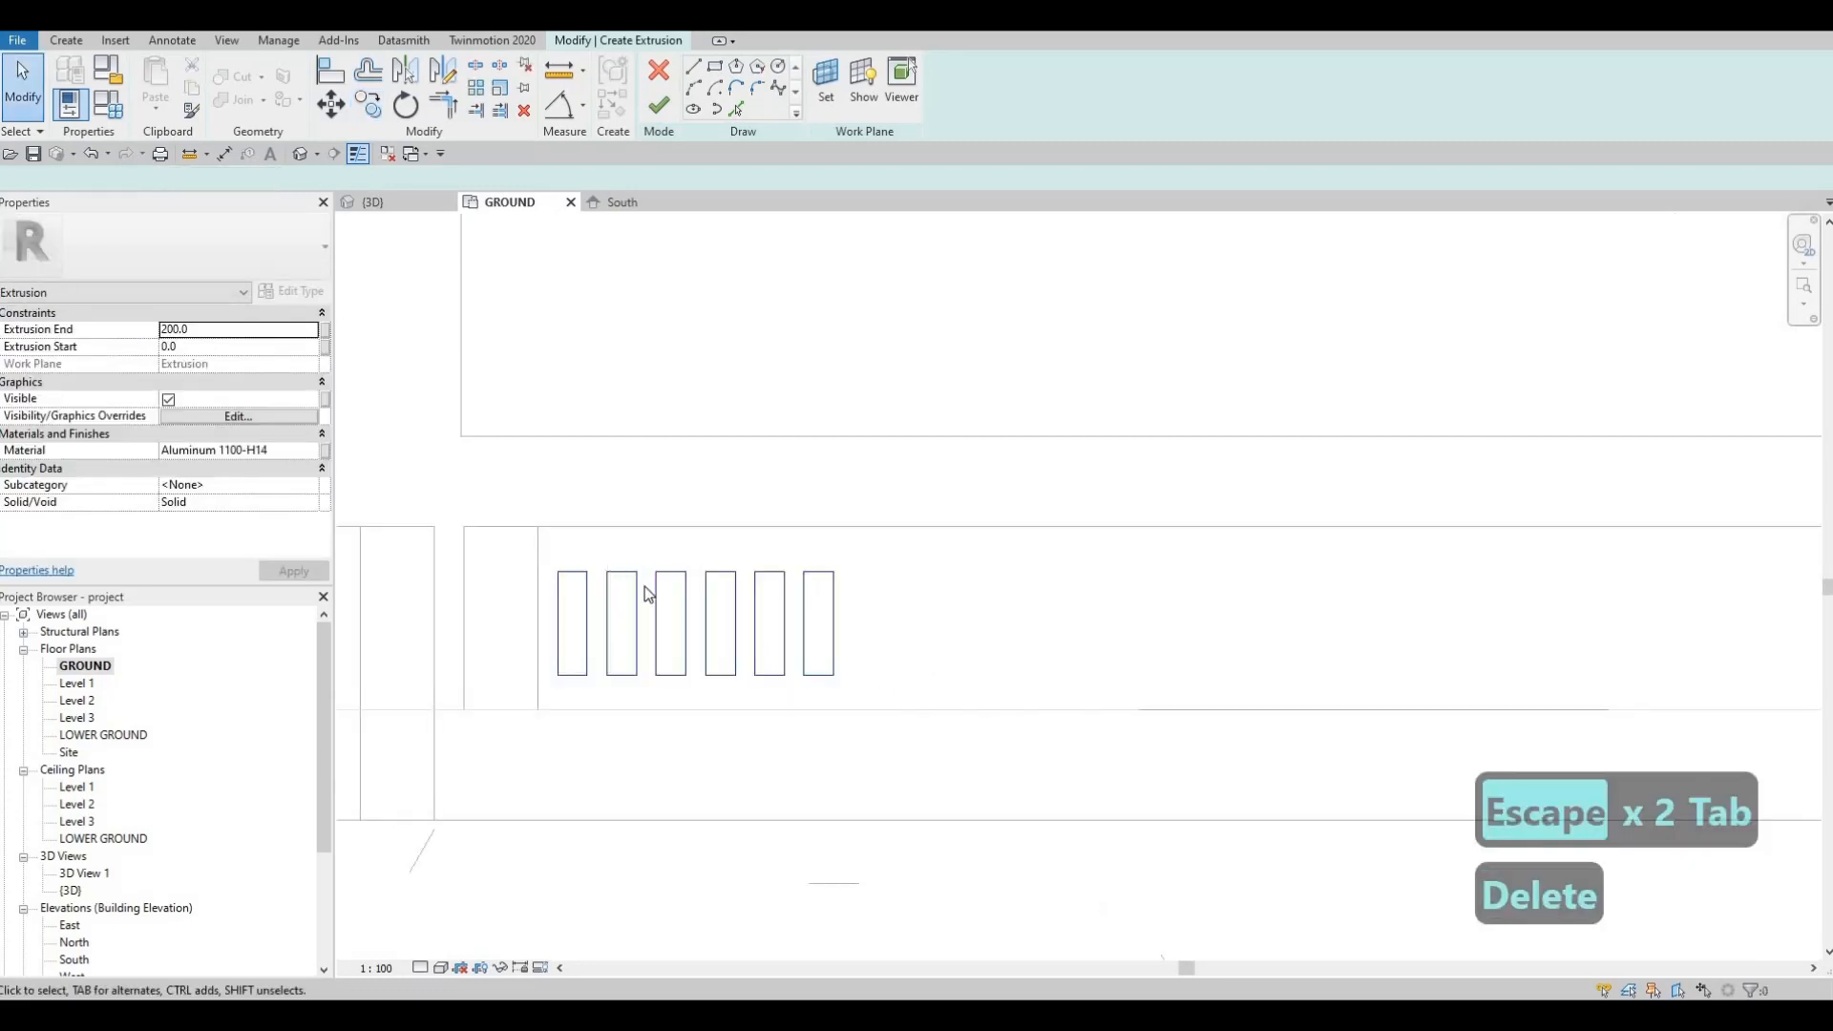
pyautogui.press('Escape')
# Step: Copy a group of five slats three more times across the opening
pyautogui.moveTo(899, 688); pyautogui.dragTo(899, 688)
pyautogui.press('c')
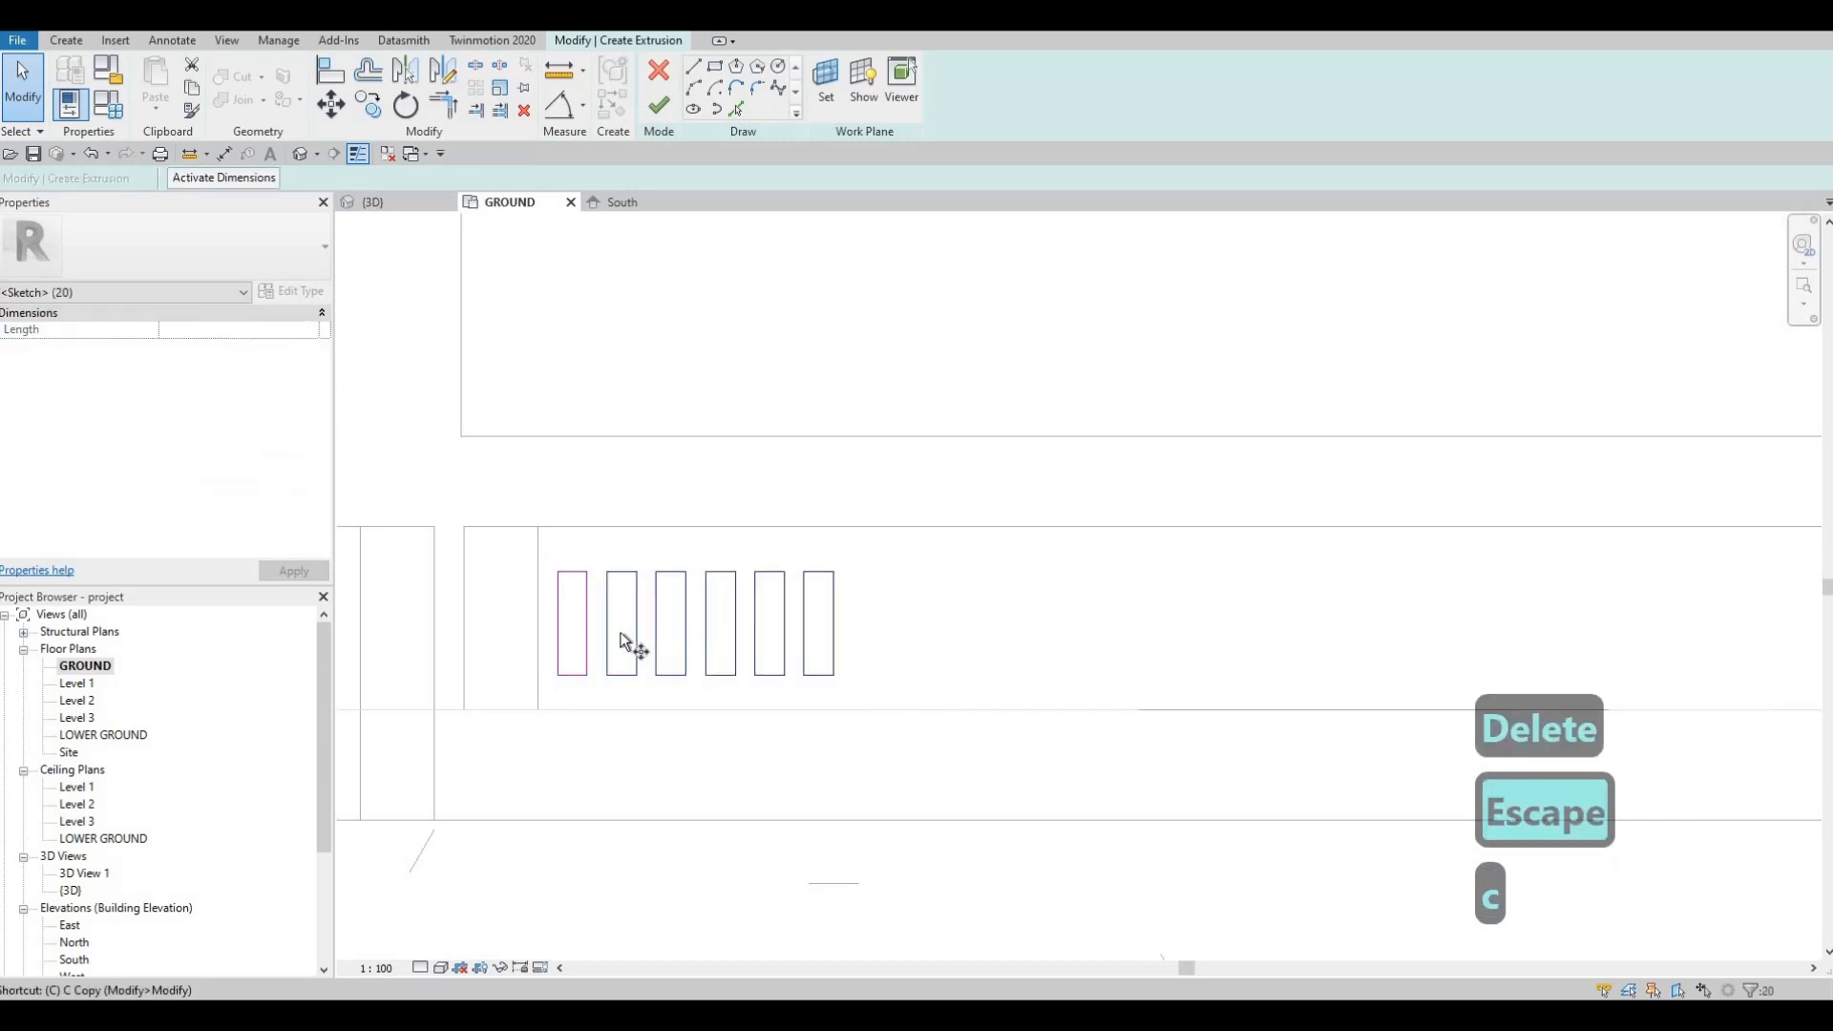
pyautogui.press('o')
pyautogui.click(840, 625)
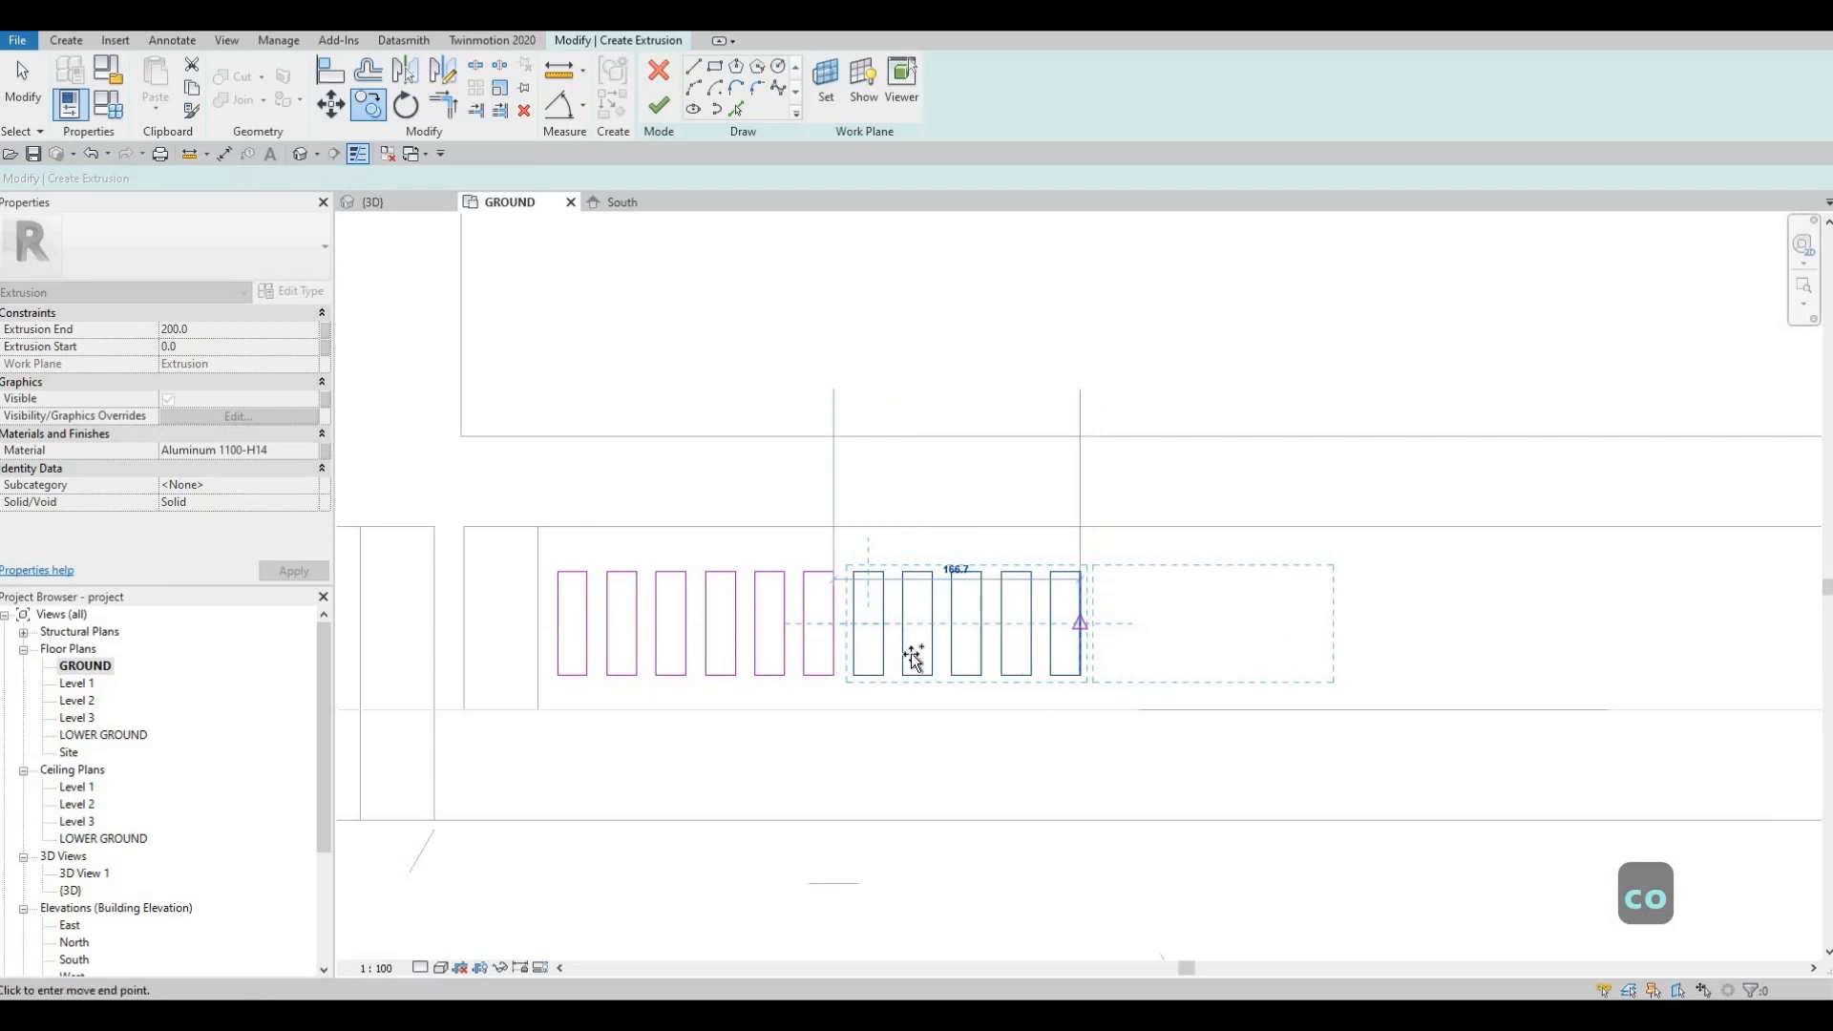
pyautogui.moveTo(1205, 643); pyautogui.dragTo(747, 663, button='middle')
pyautogui.click(869, 644)
pyautogui.click(1113, 647)
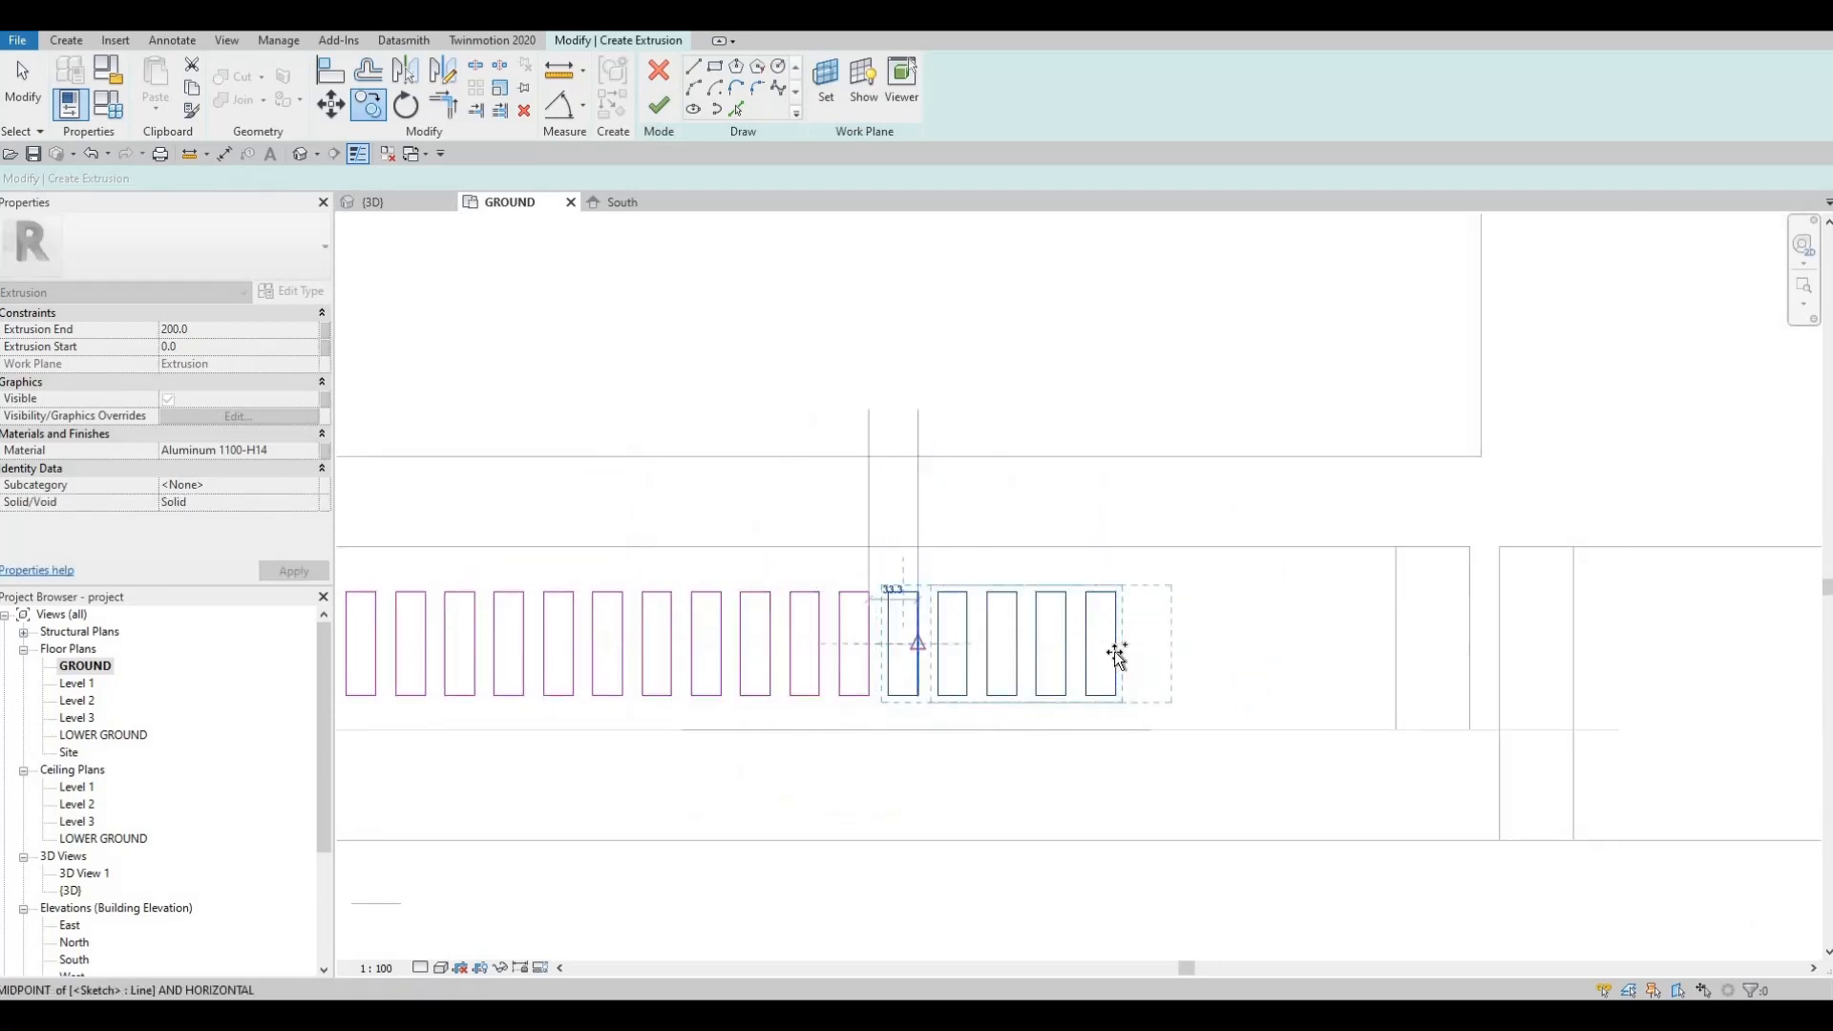
pyautogui.click(1253, 641)
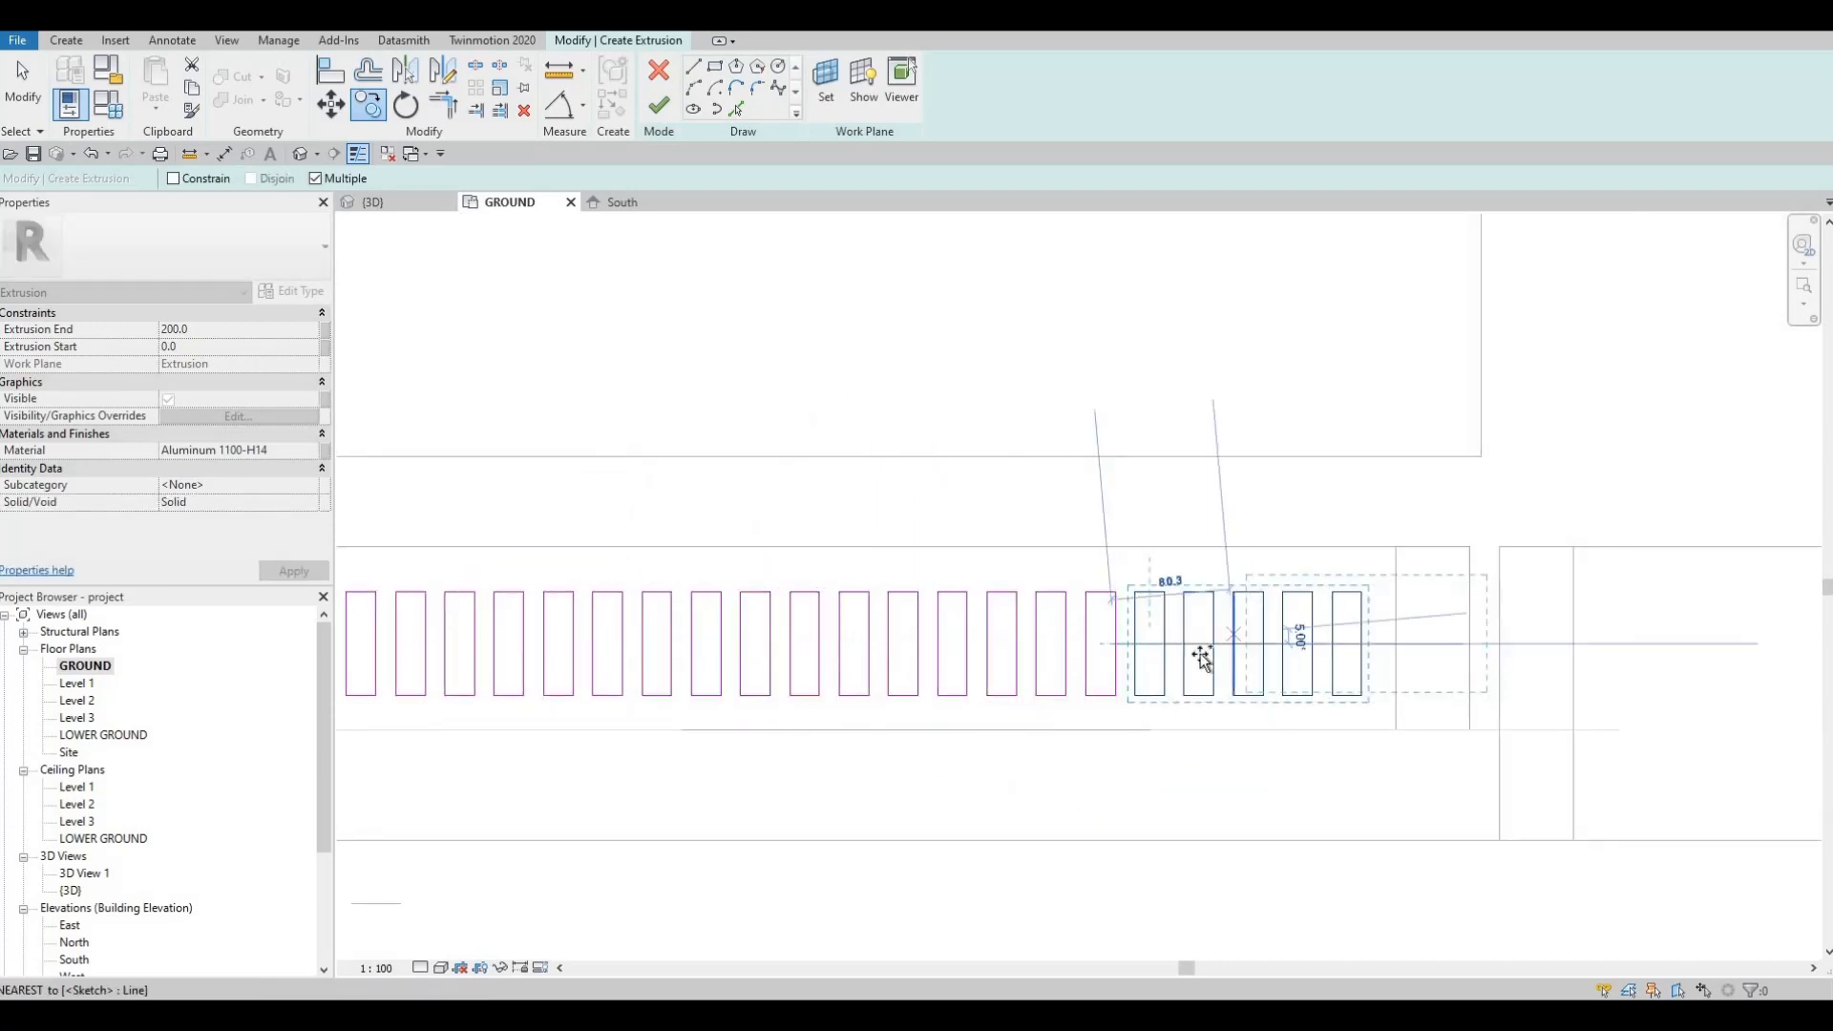
pyautogui.moveTo(1292, 682); pyautogui.dragTo(1153, 702, button='middle')
pyautogui.press('Escape')
pyautogui.scroll(1, 1176, 611)
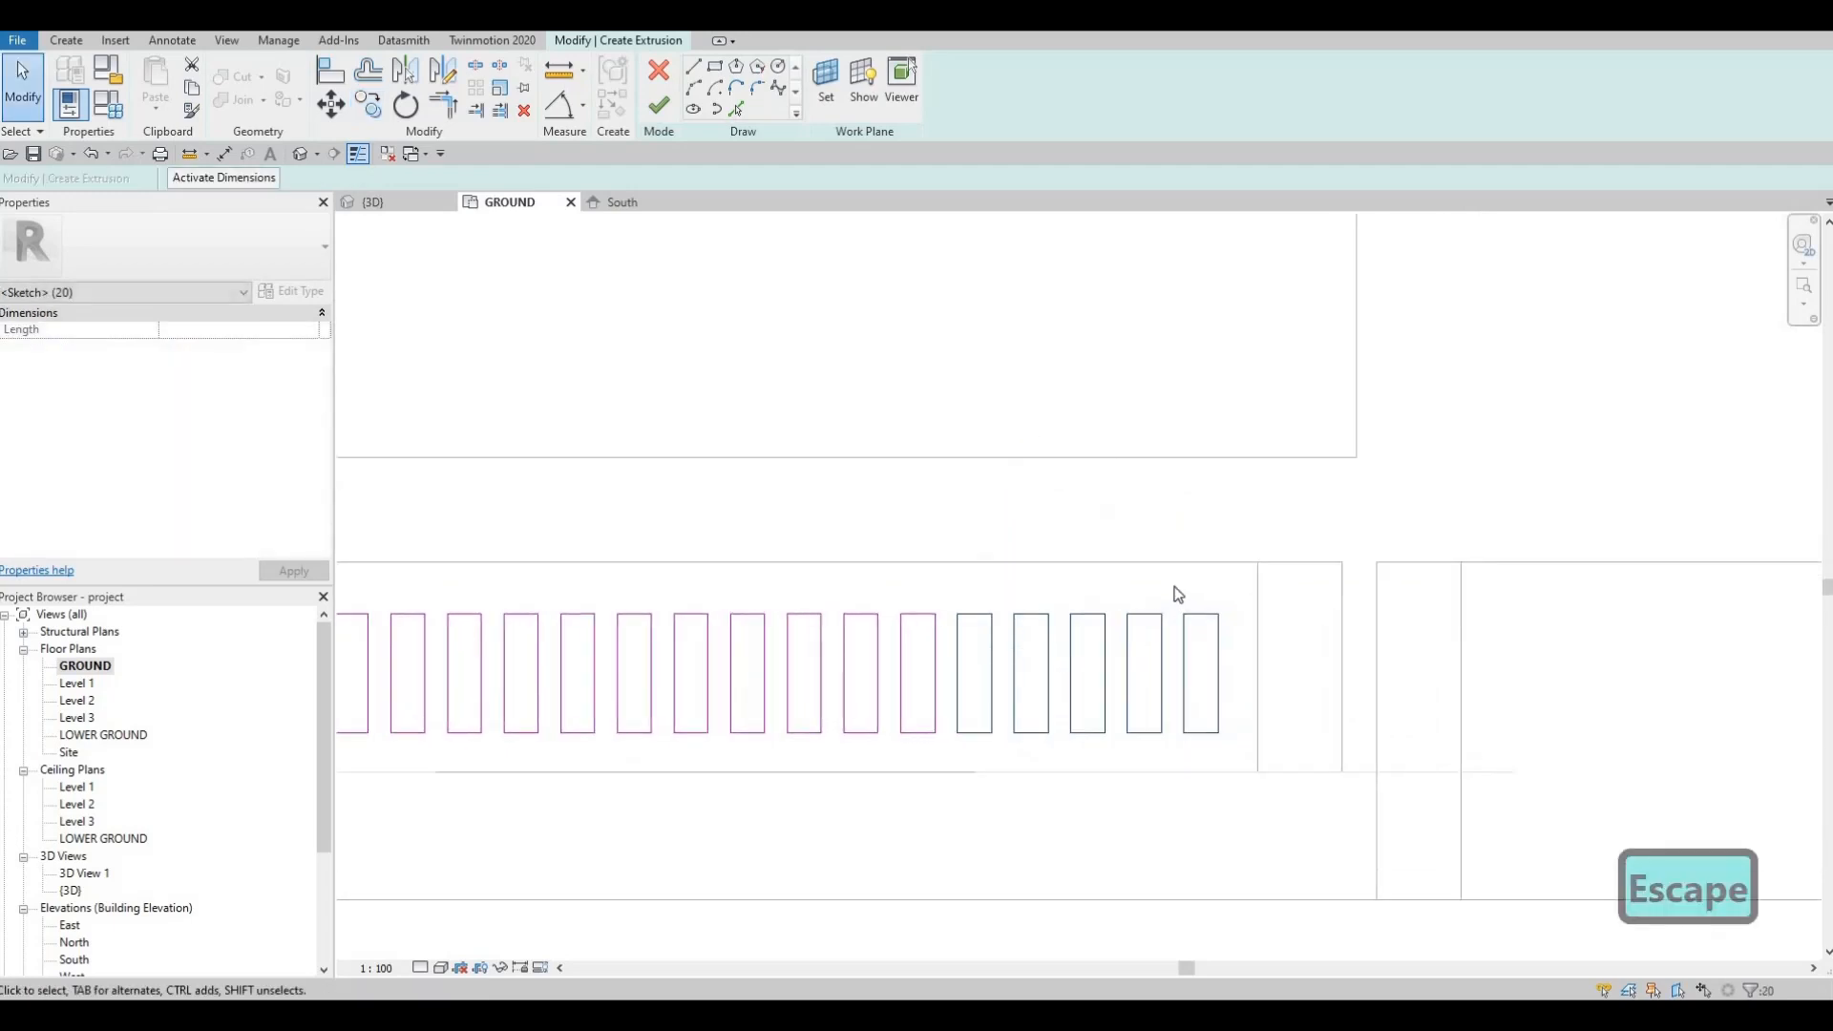
pyautogui.press('Escape')
pyautogui.press('Escape')
# Step: Delete the surplus rightmost slat and nudge the slat row into position
pyautogui.moveTo(1245, 764); pyautogui.dragTo(1173, 586)
pyautogui.press('c')
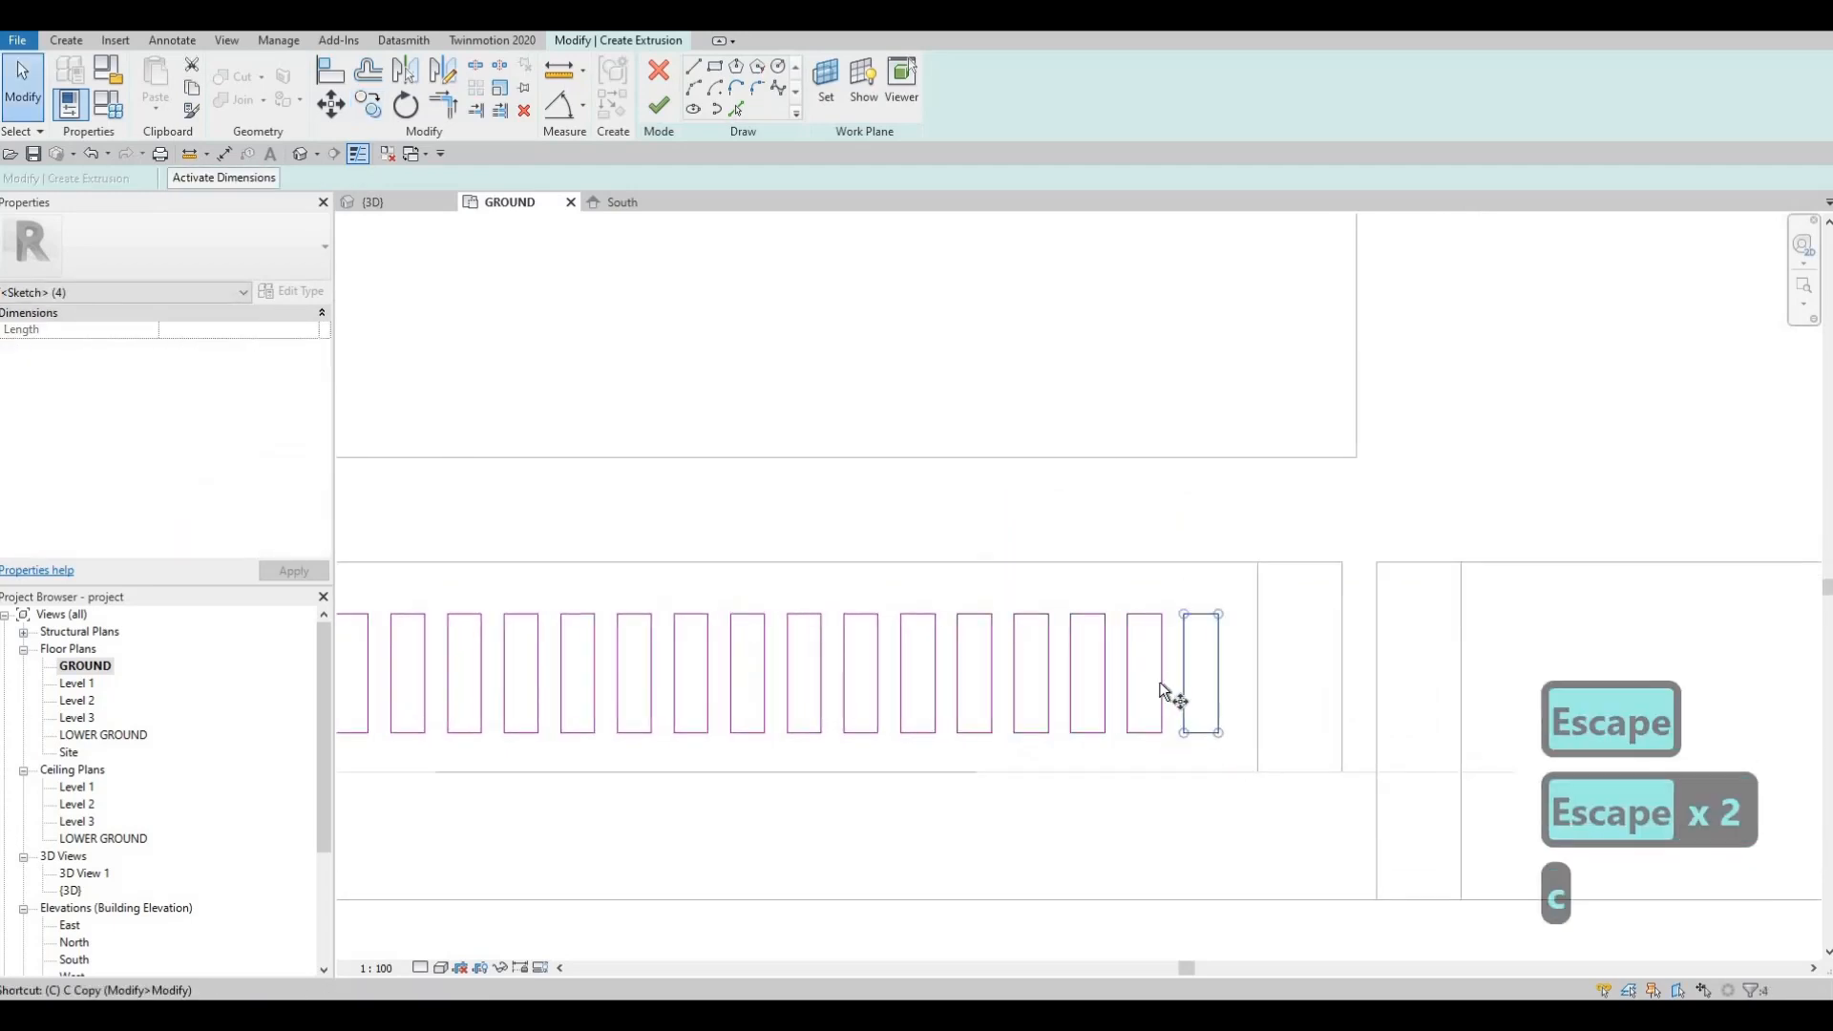
pyautogui.press('o')
pyautogui.click(1219, 675)
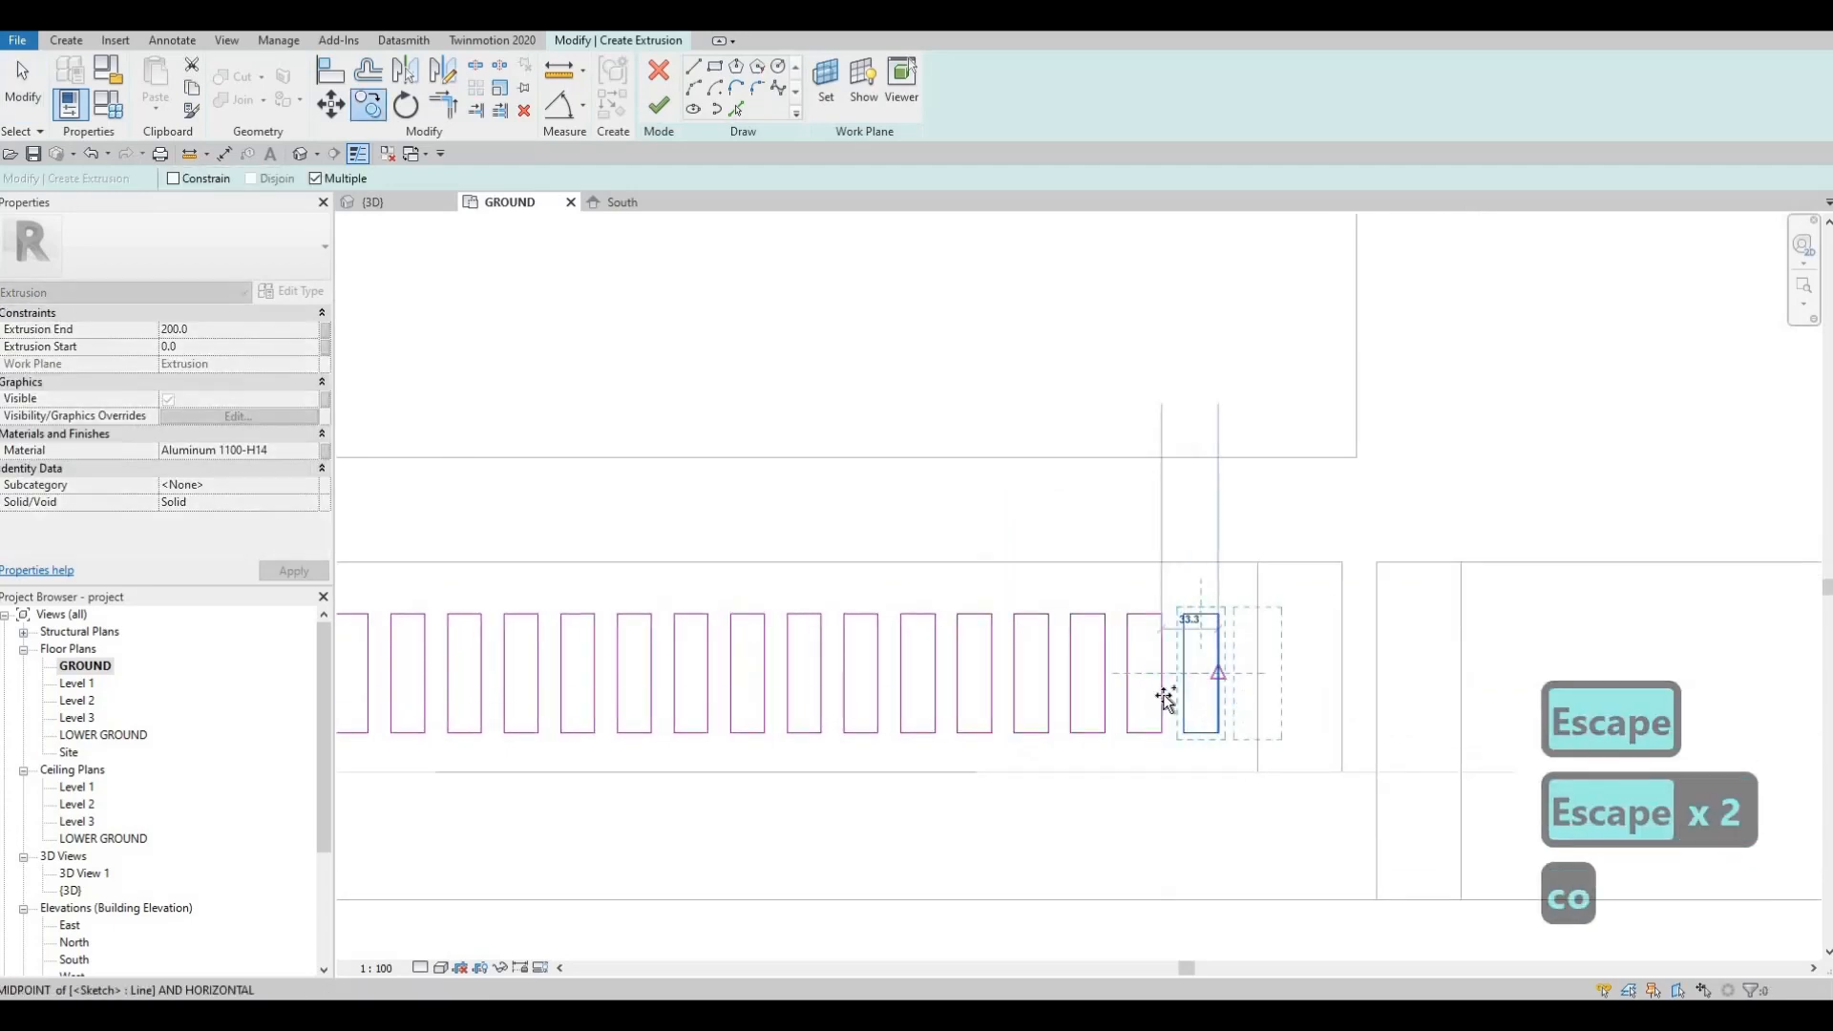
pyautogui.scroll(-1, 1166, 700)
pyautogui.press('Escape')
pyautogui.press('Escape')
pyautogui.press('Escape')
pyautogui.press('Escape')
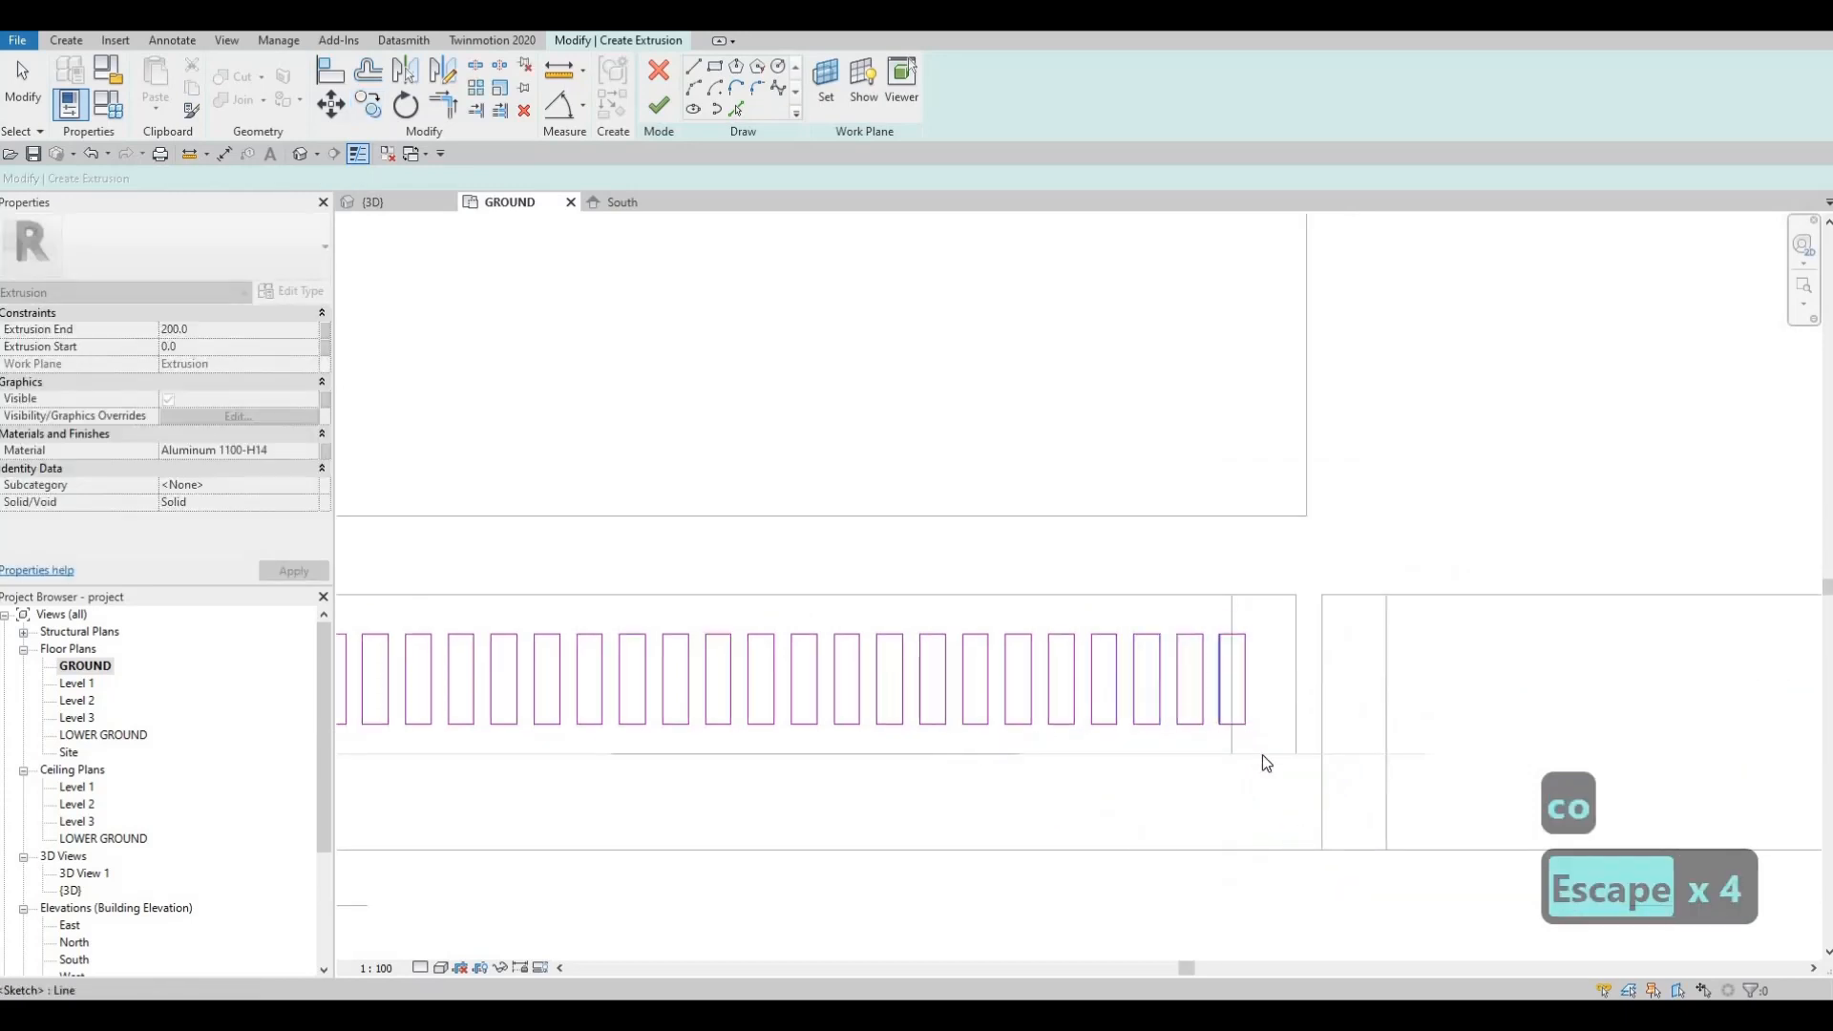
pyautogui.moveTo(1262, 755); pyautogui.dragTo(1203, 616)
pyautogui.press('Delete')
pyautogui.moveTo(839, 683); pyautogui.dragTo(970, 691, button='middle')
pyautogui.scroll(-2, 970, 691)
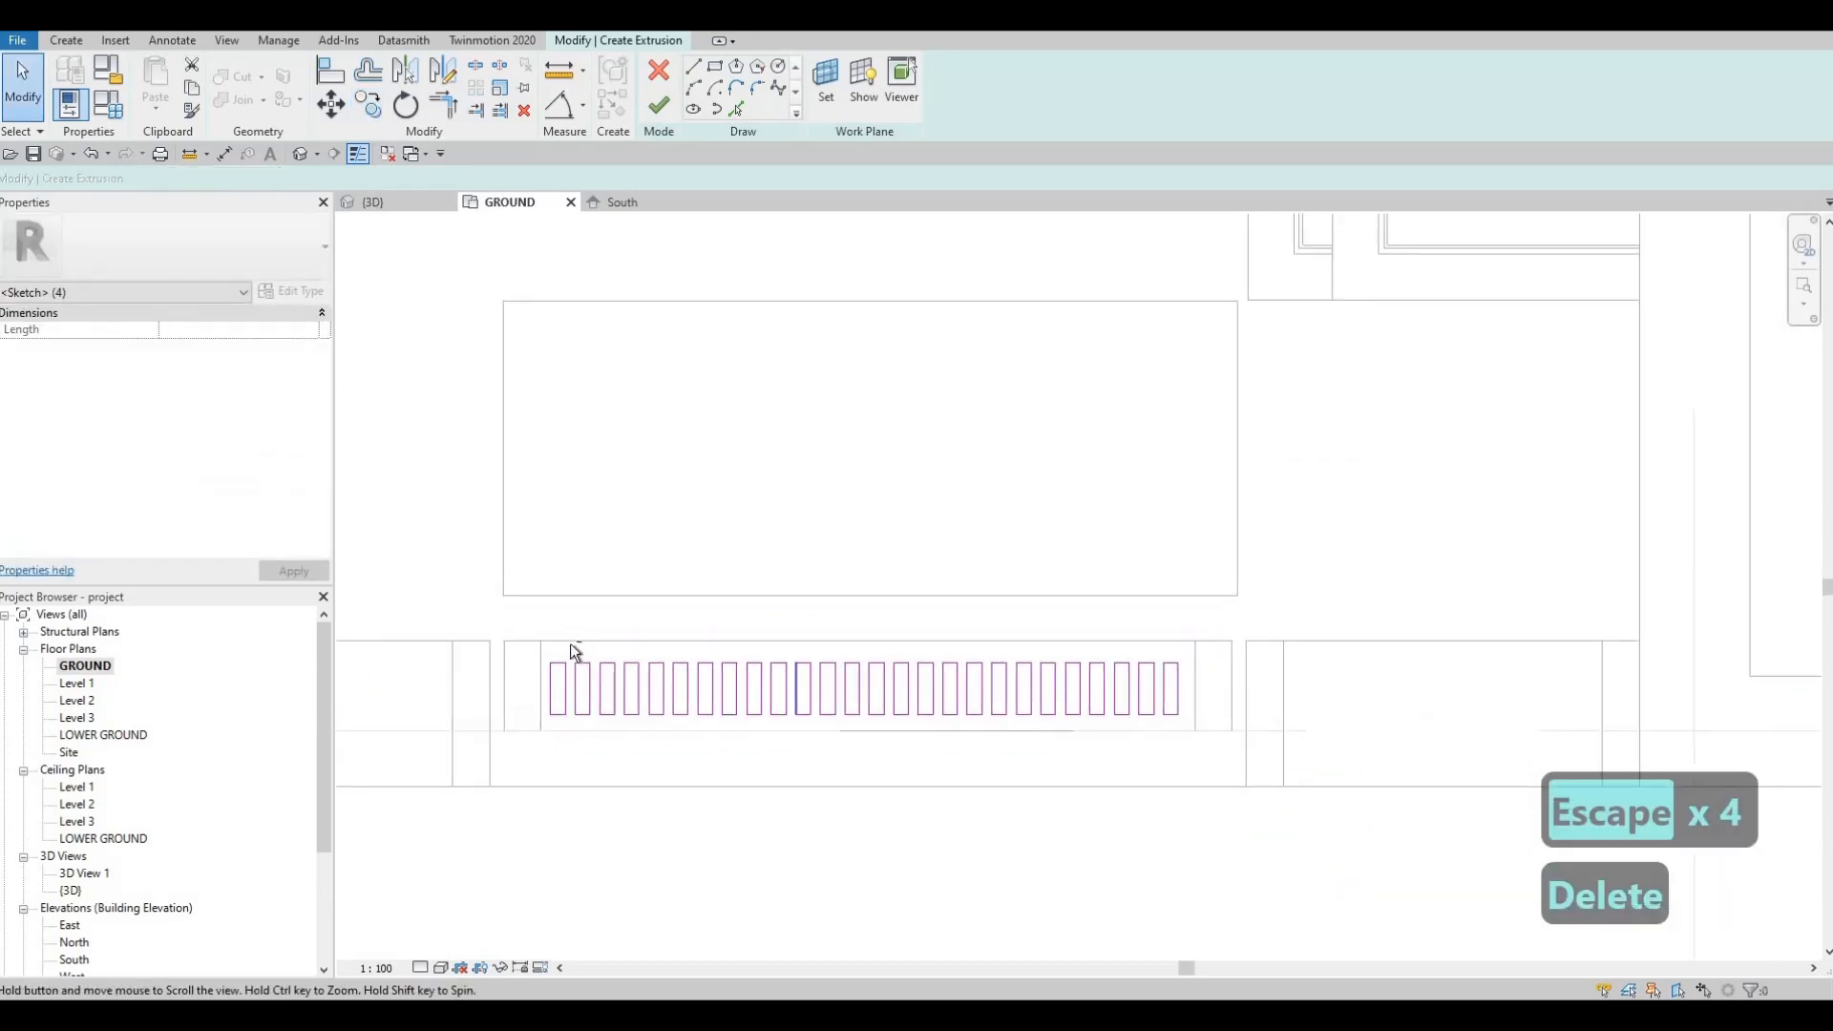
pyautogui.press('Escape')
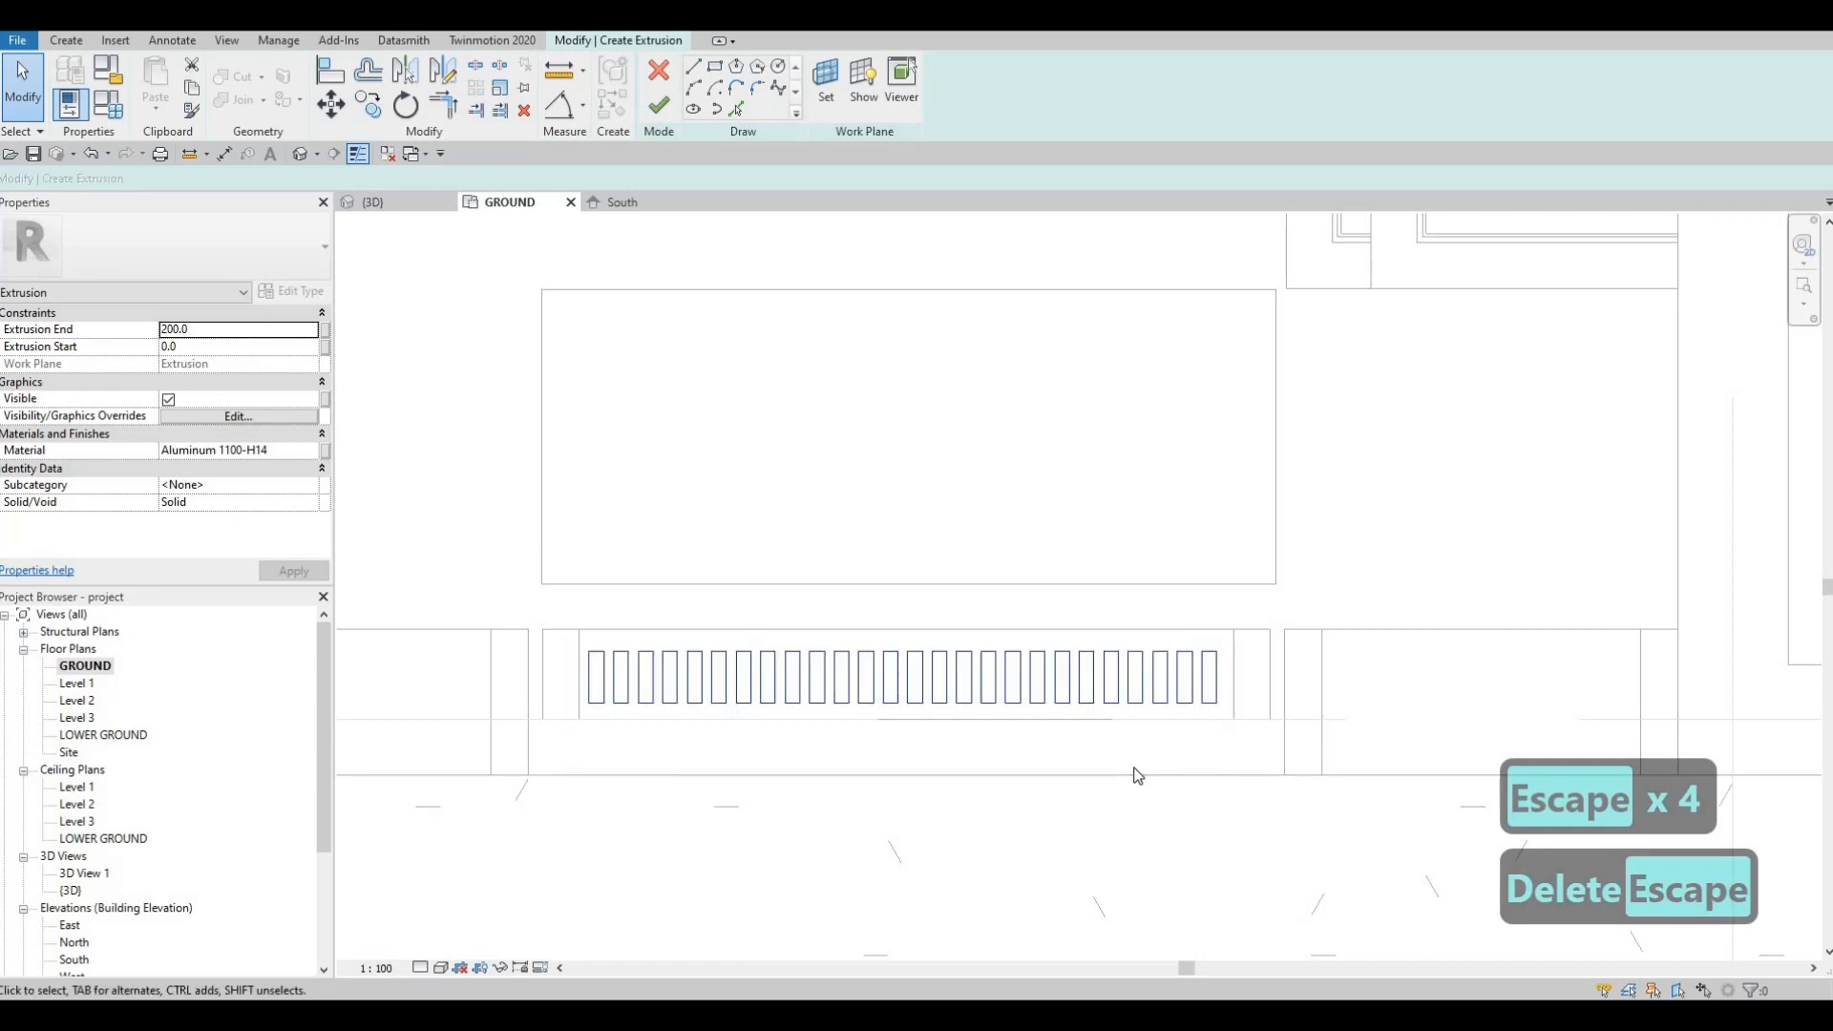
pyautogui.press('Right')
pyautogui.press('Right')
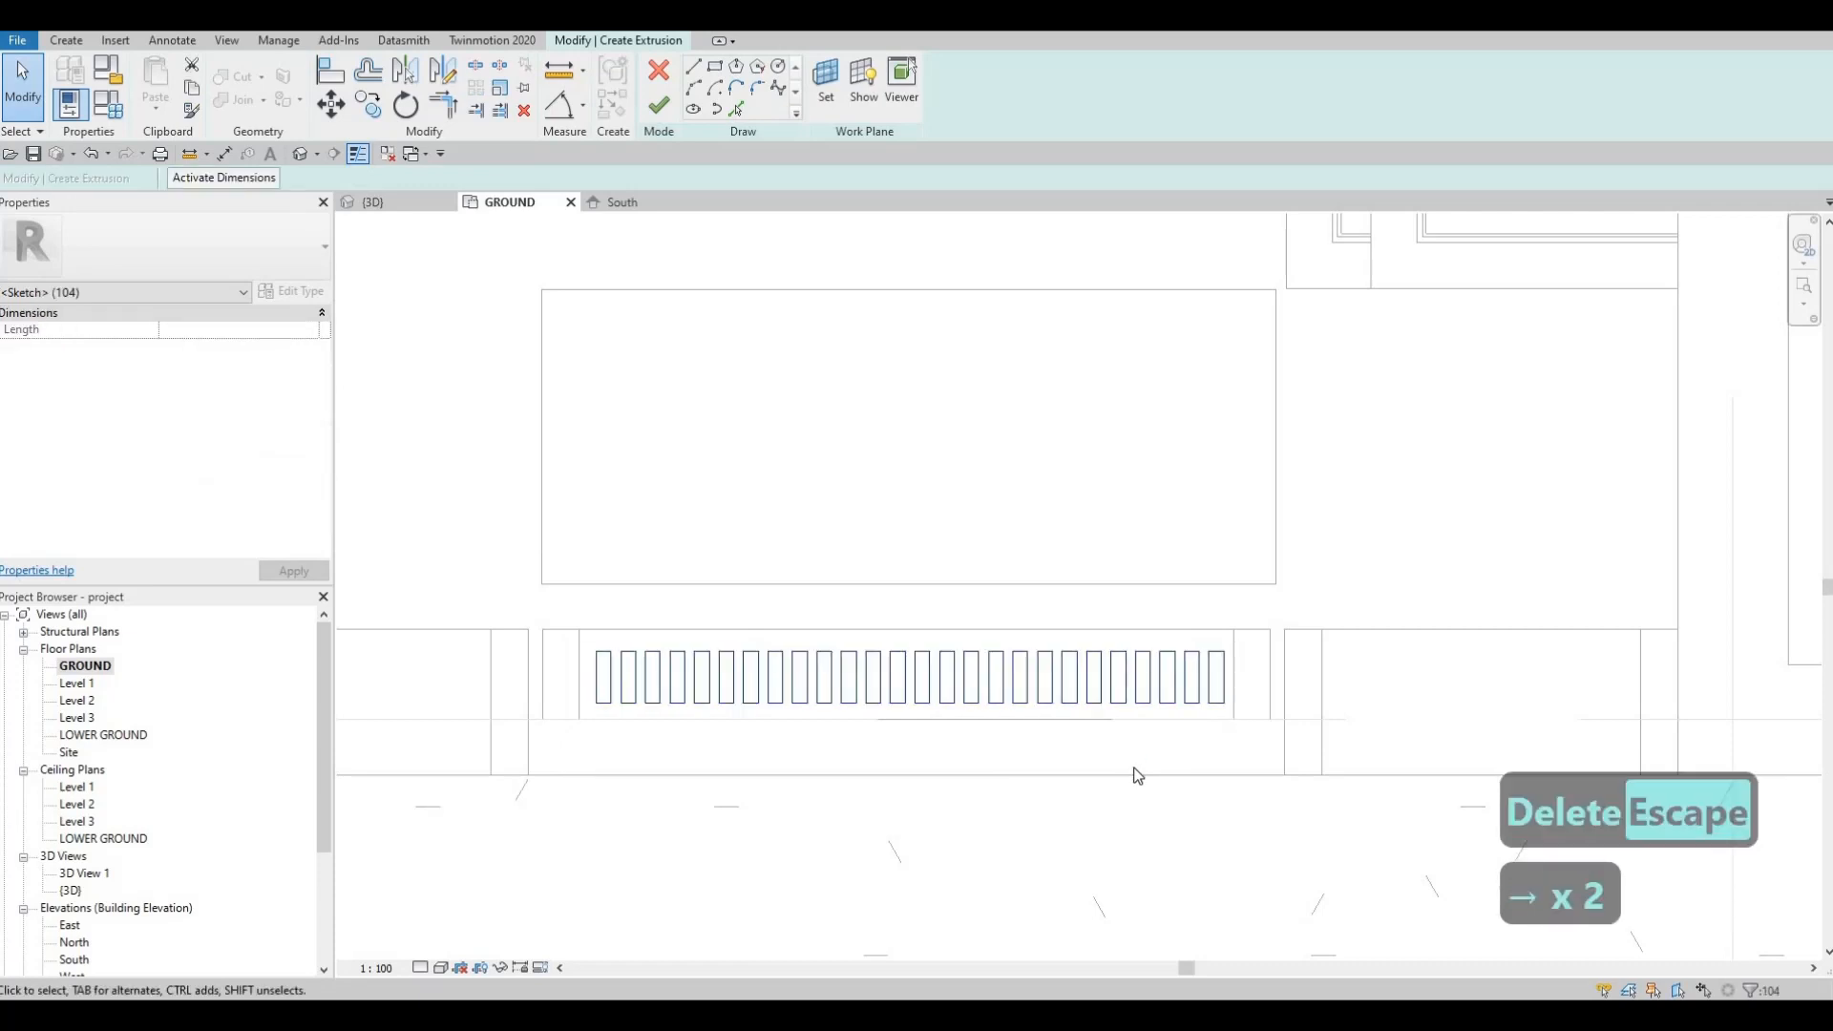
pyautogui.press('Left')
pyautogui.press('Escape')
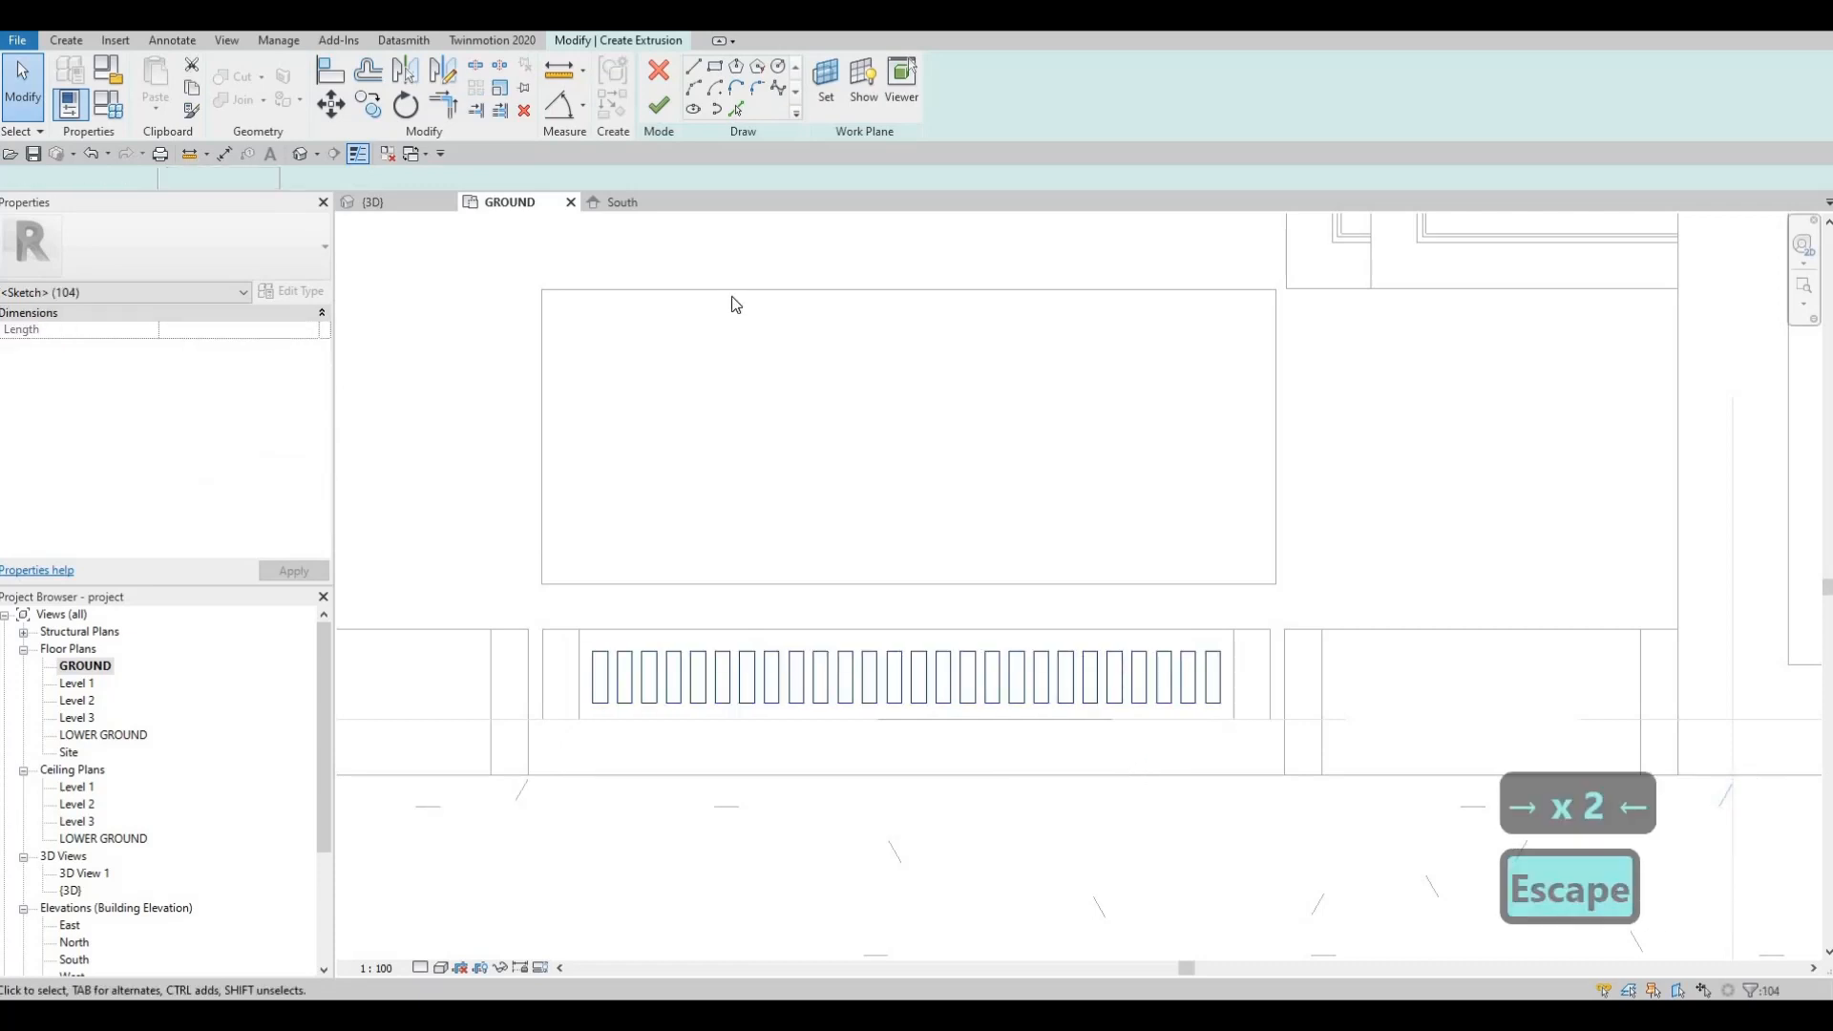
# Step: Finish the slat extrusion and stretch the slats up toward the doorway top in 3D
pyautogui.click(659, 105)
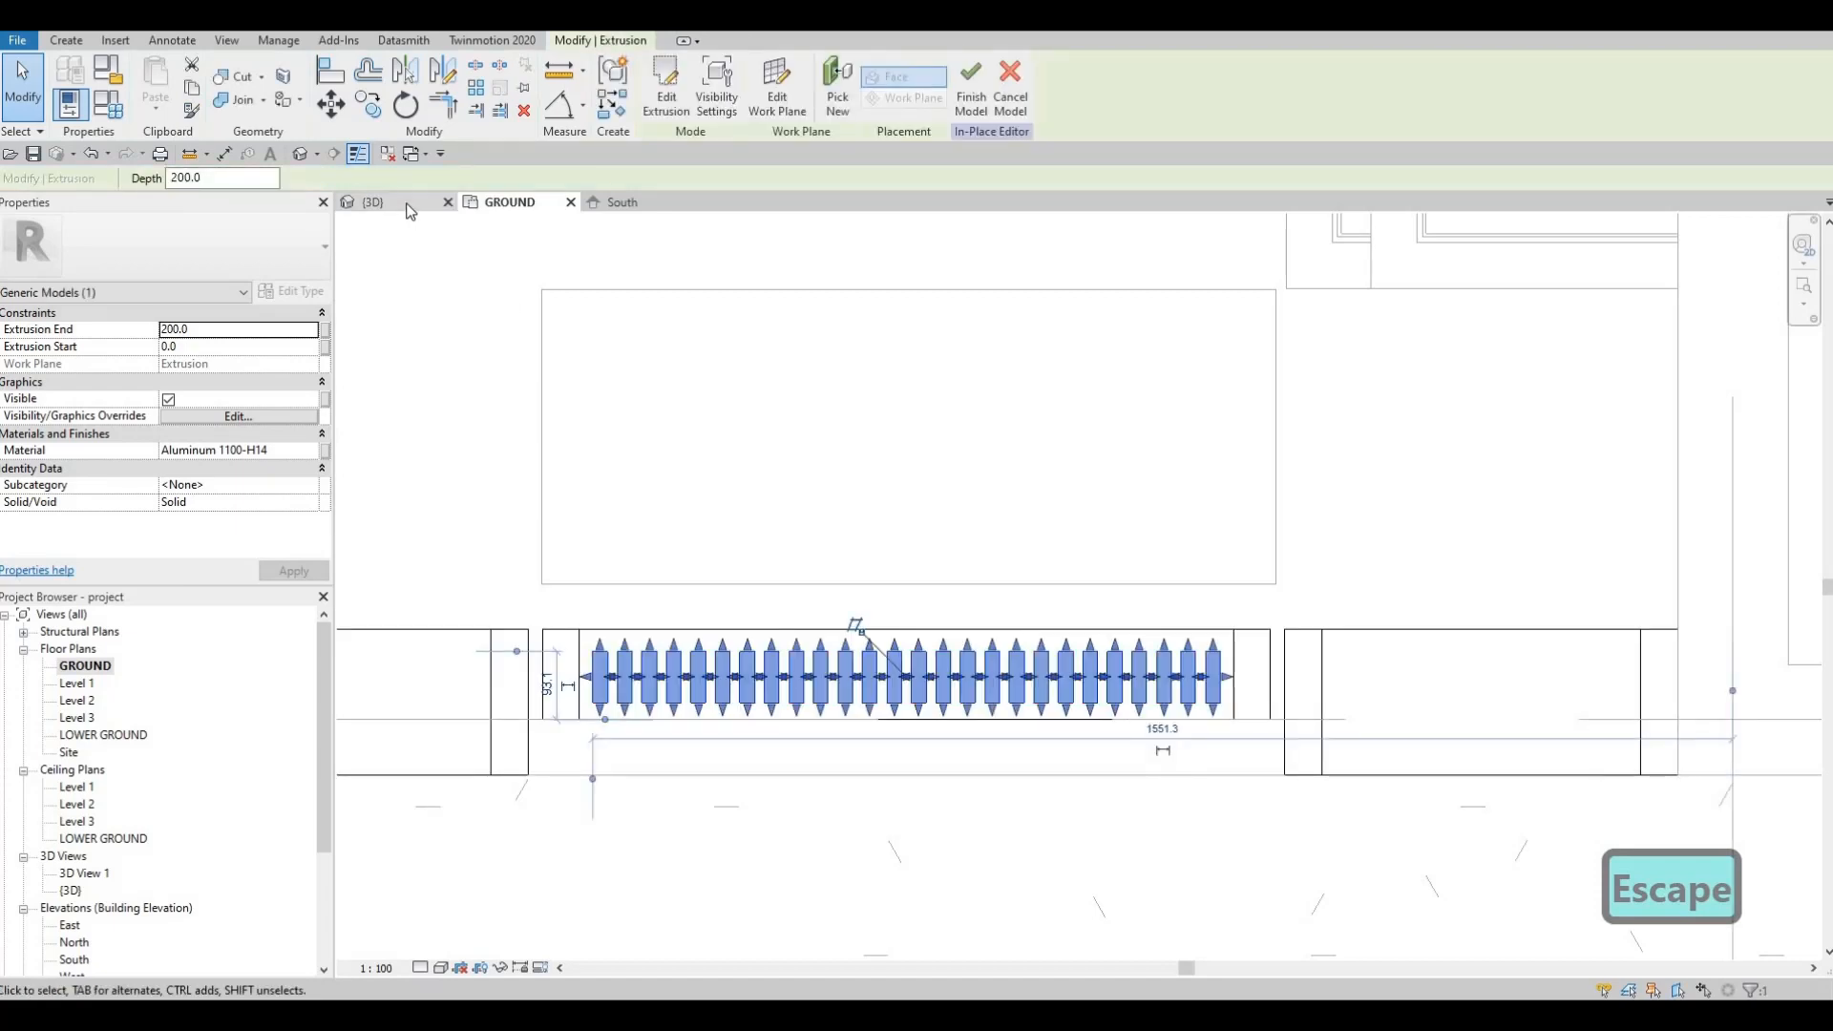
pyautogui.click(411, 205)
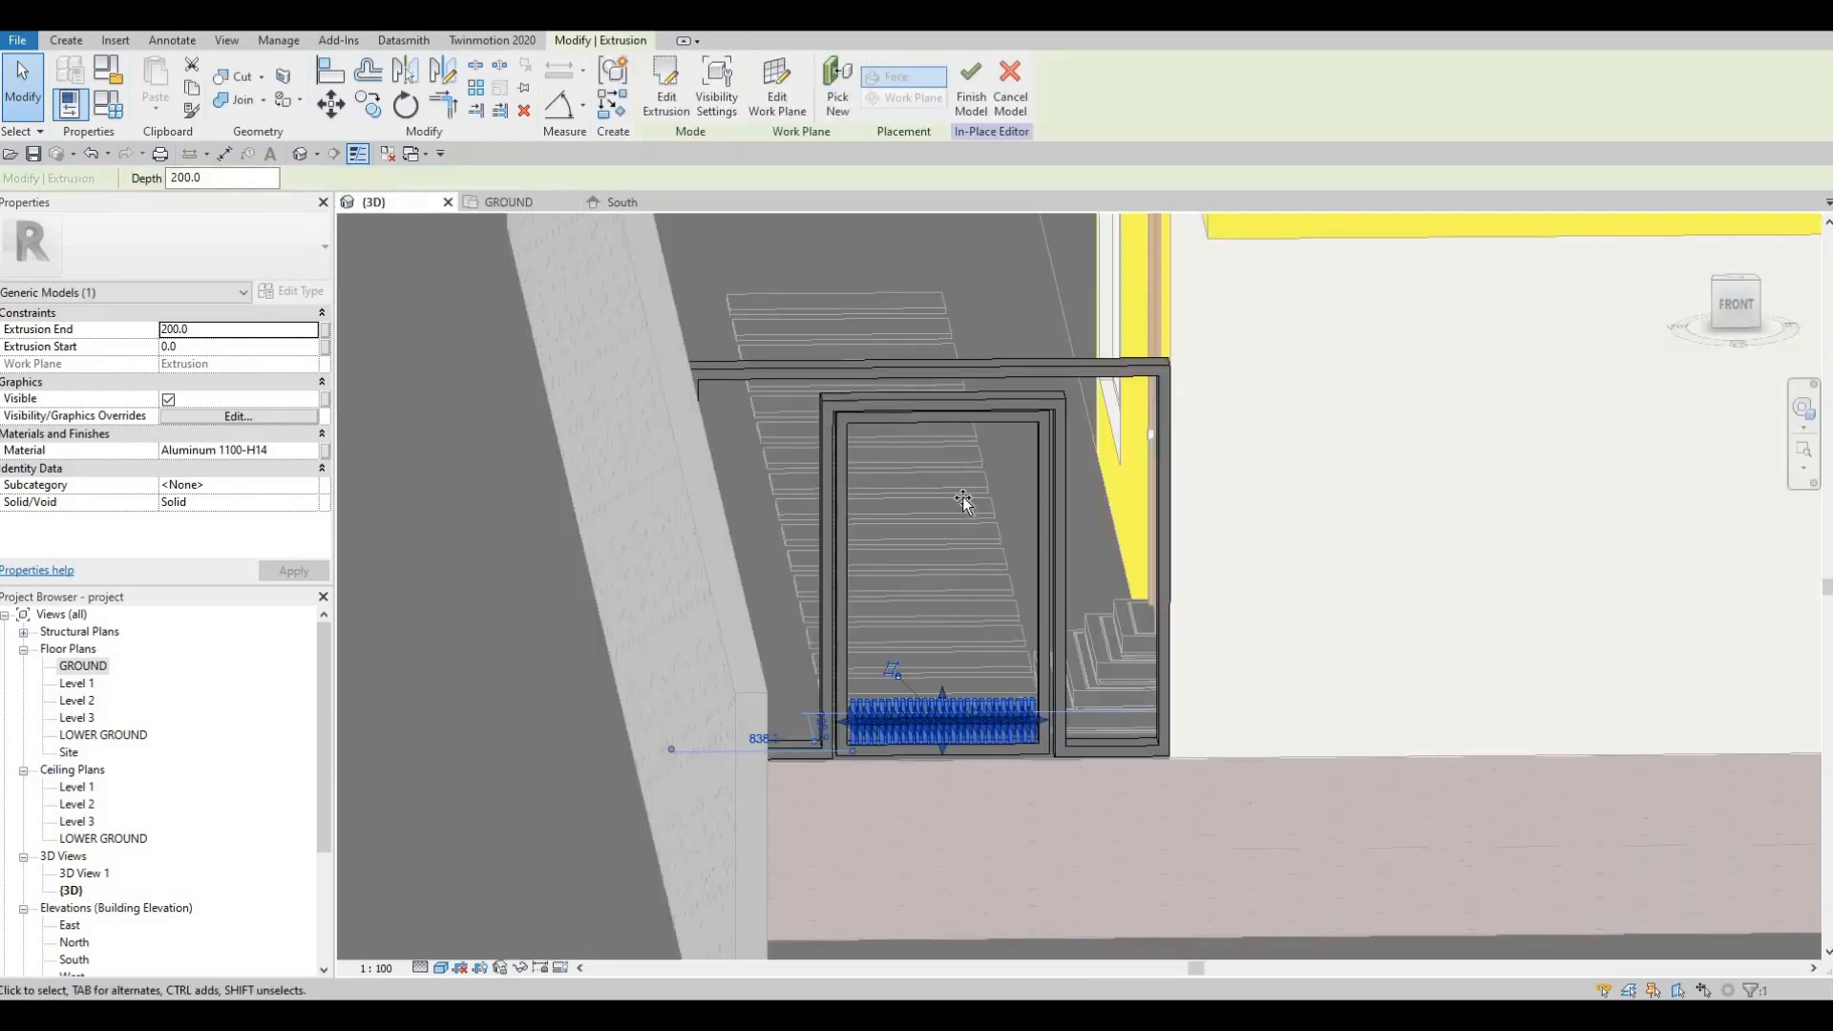
pyautogui.moveTo(971, 416); pyautogui.dragTo(968, 429)
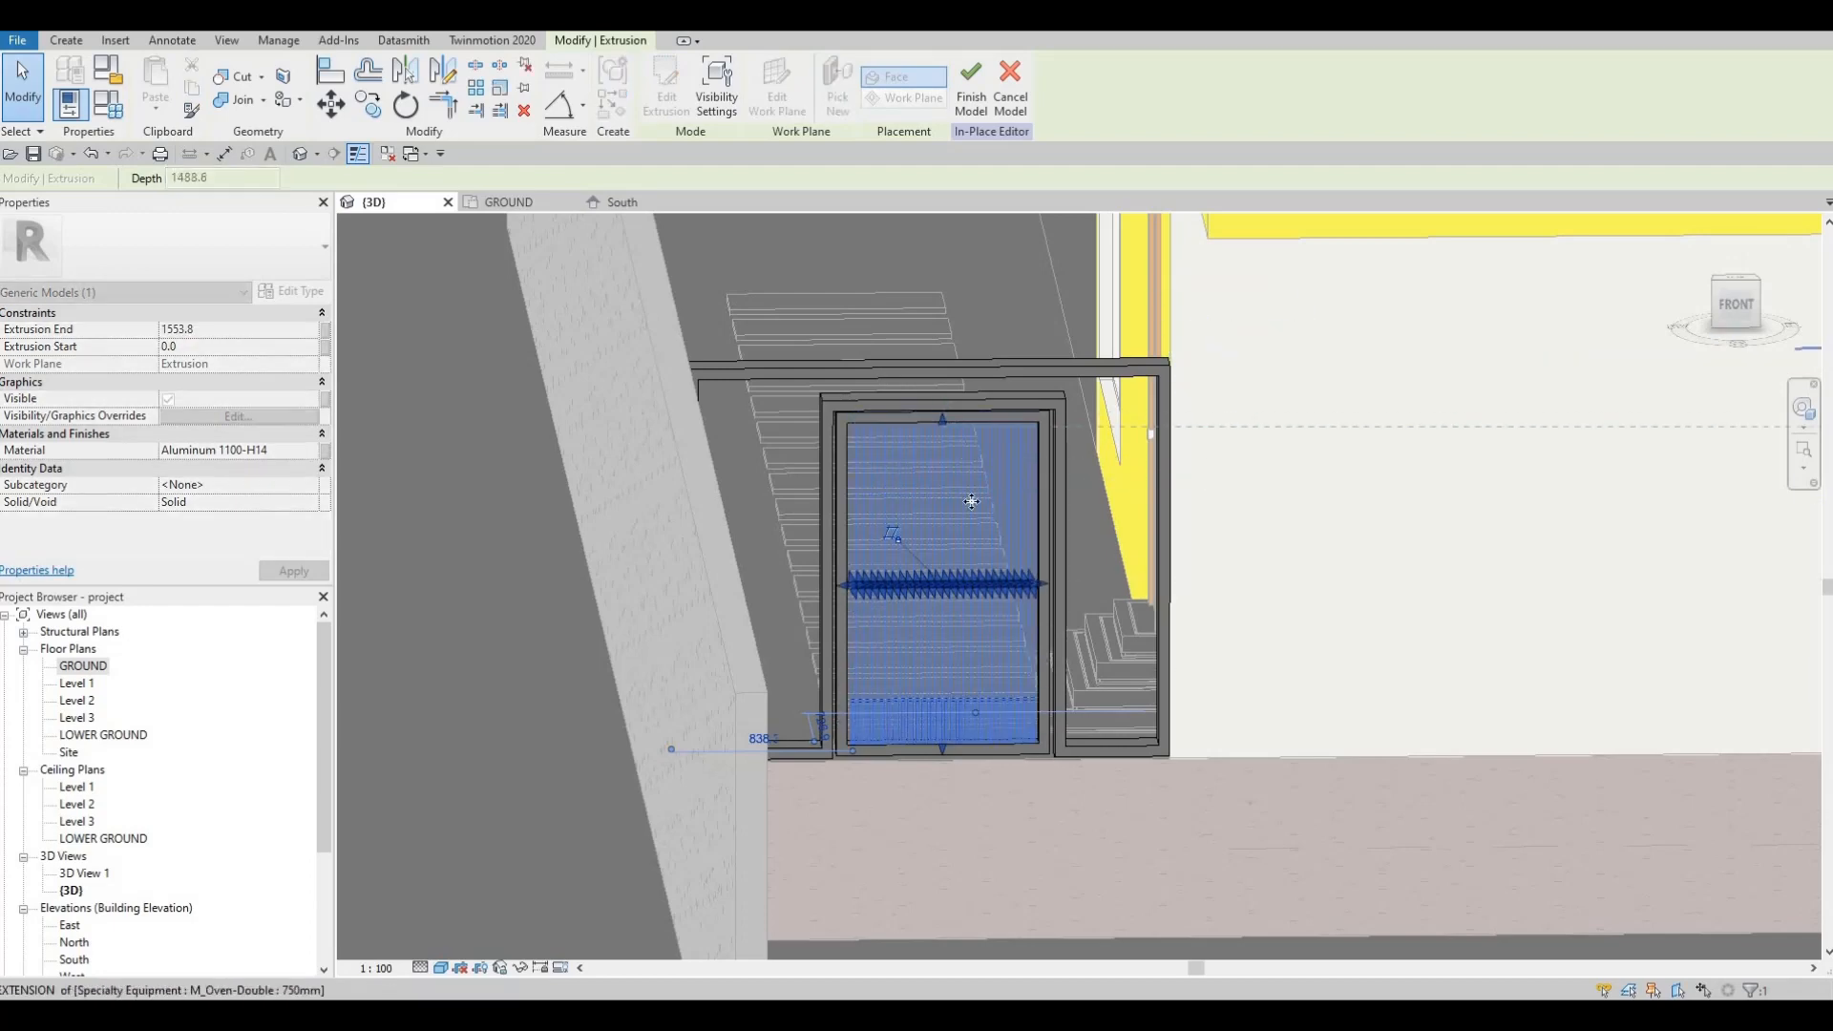
pyautogui.keyDown('shift'); pyautogui.moveTo(989, 411); pyautogui.dragTo(943, 473, button='middle'); pyautogui.keyUp('shift')
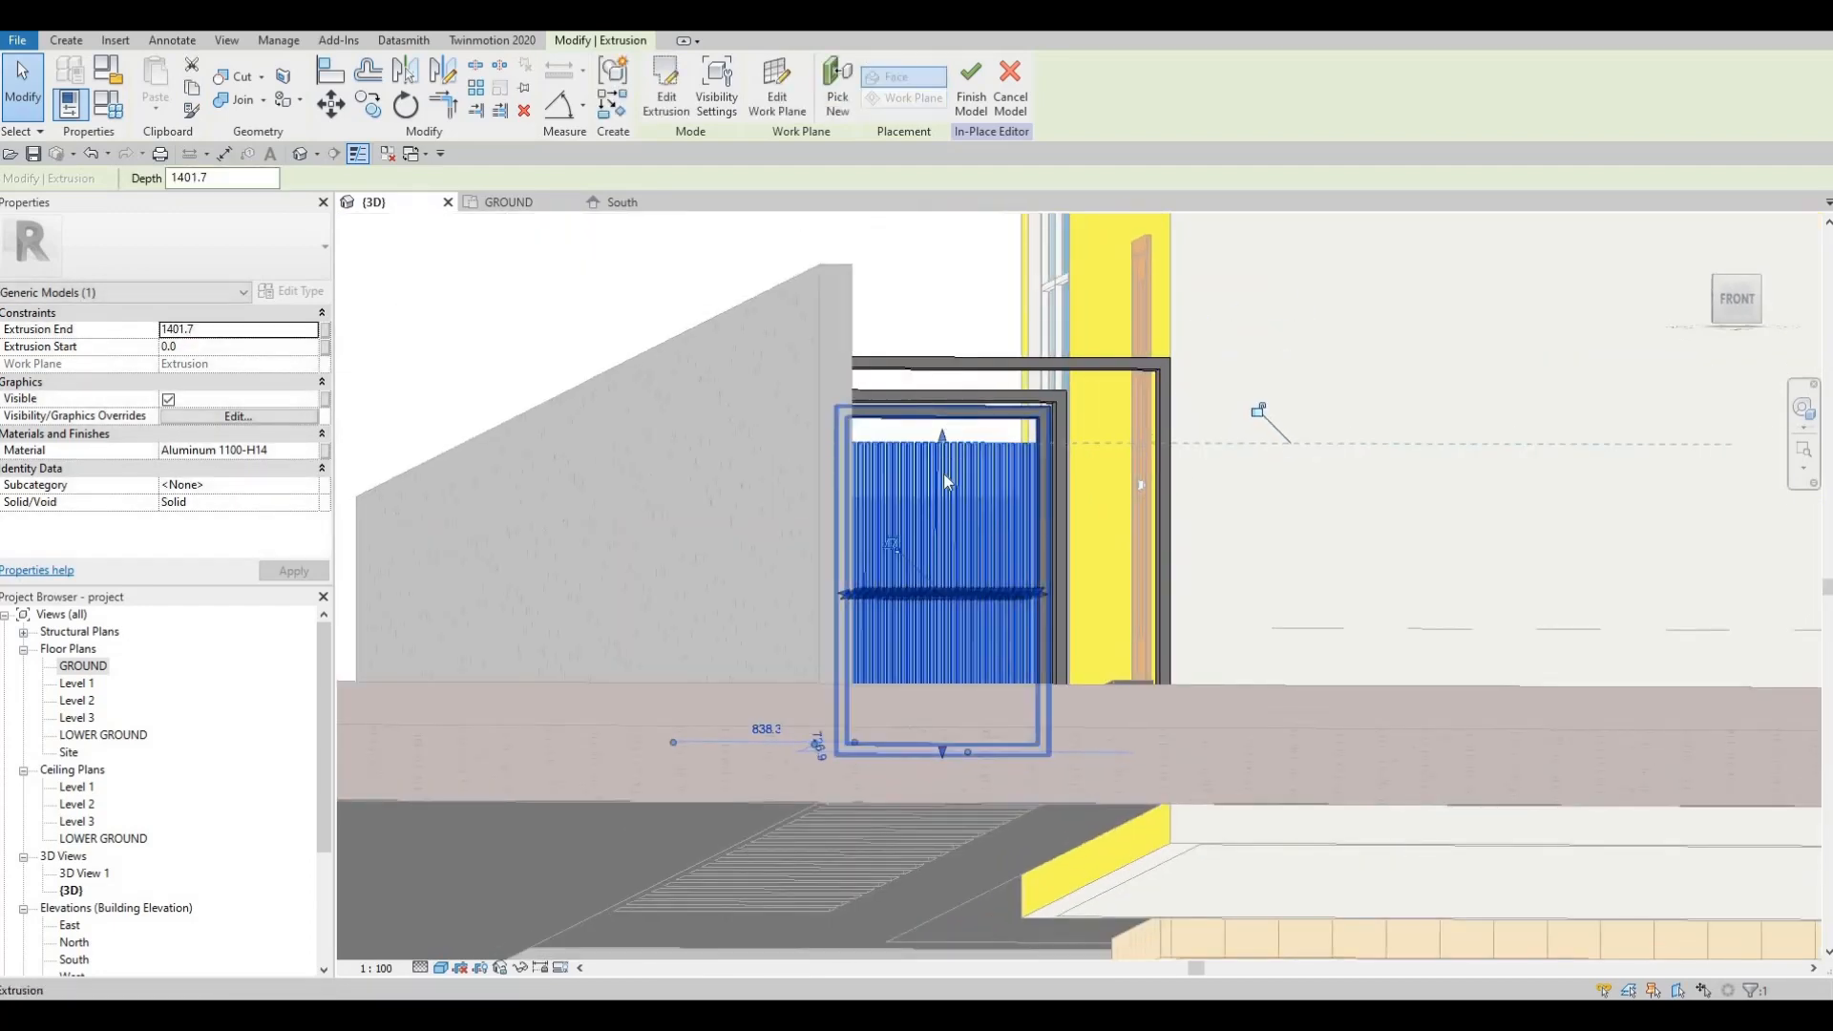
pyautogui.scroll(5, 966, 458)
pyautogui.press('Escape')
# Step: Align the slat tops to the reference edge using AL
pyautogui.press('a')
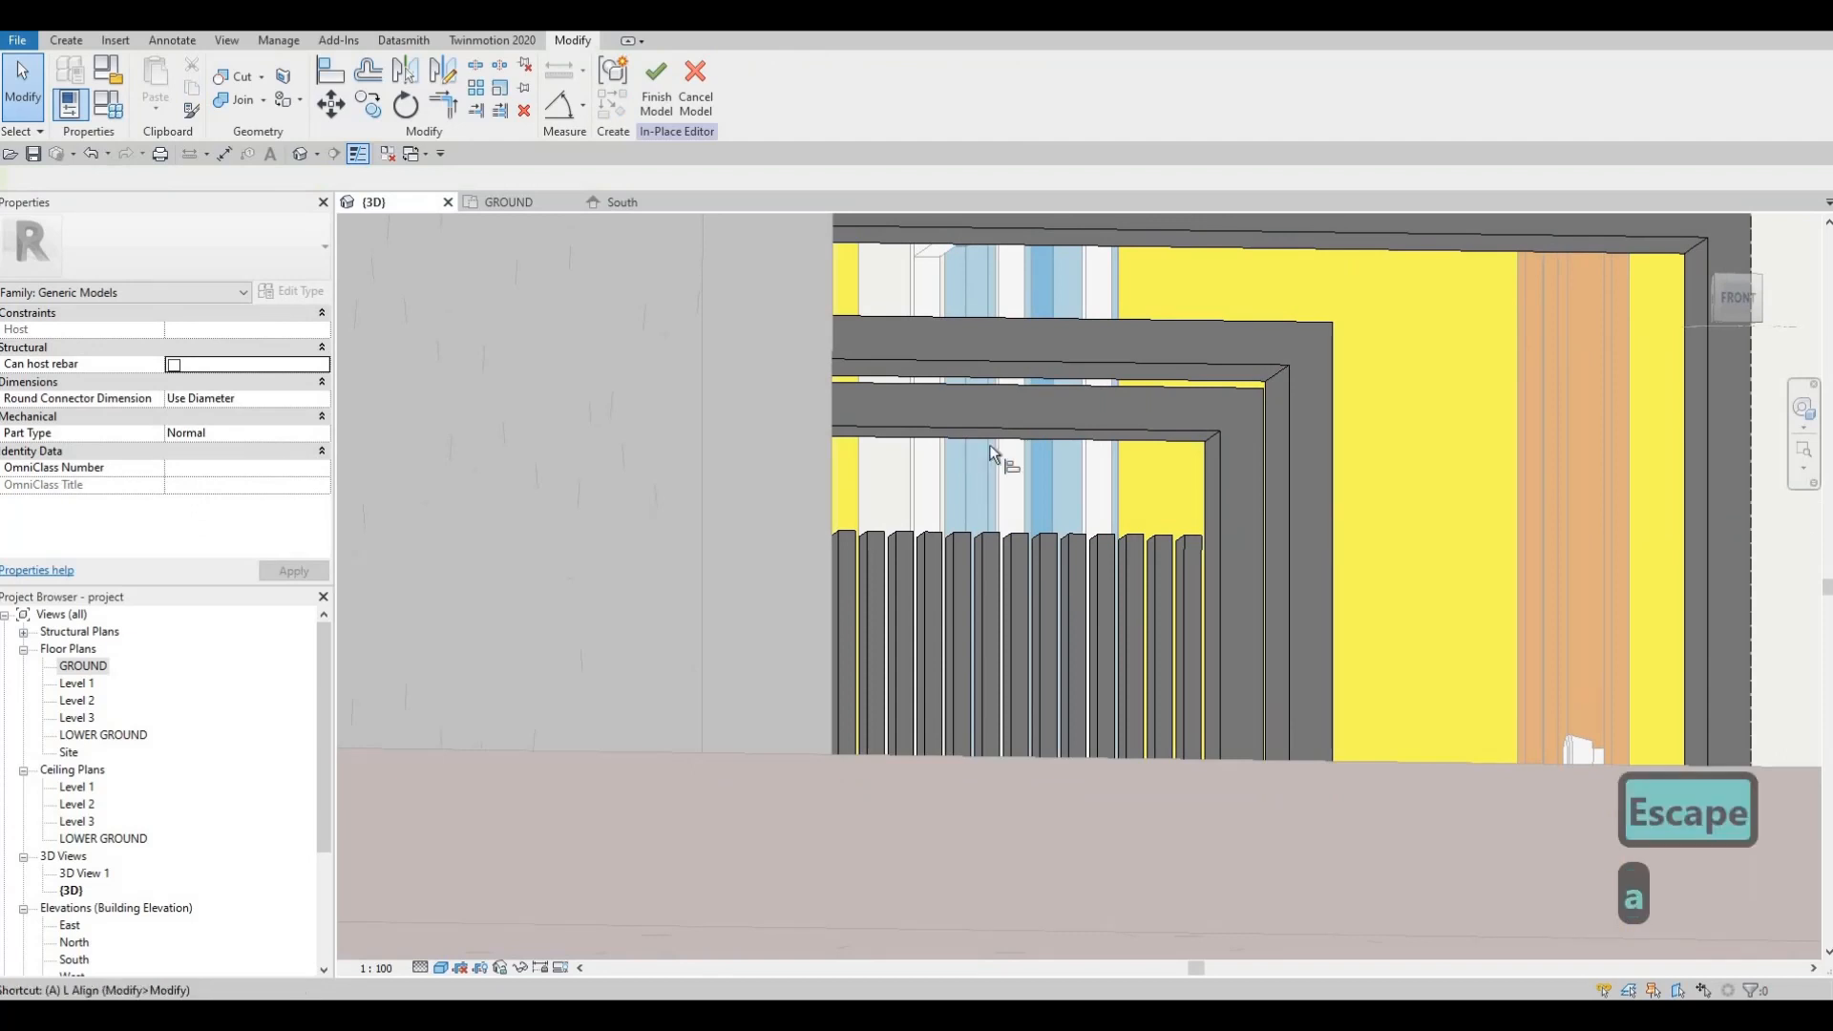
pyautogui.press('l')
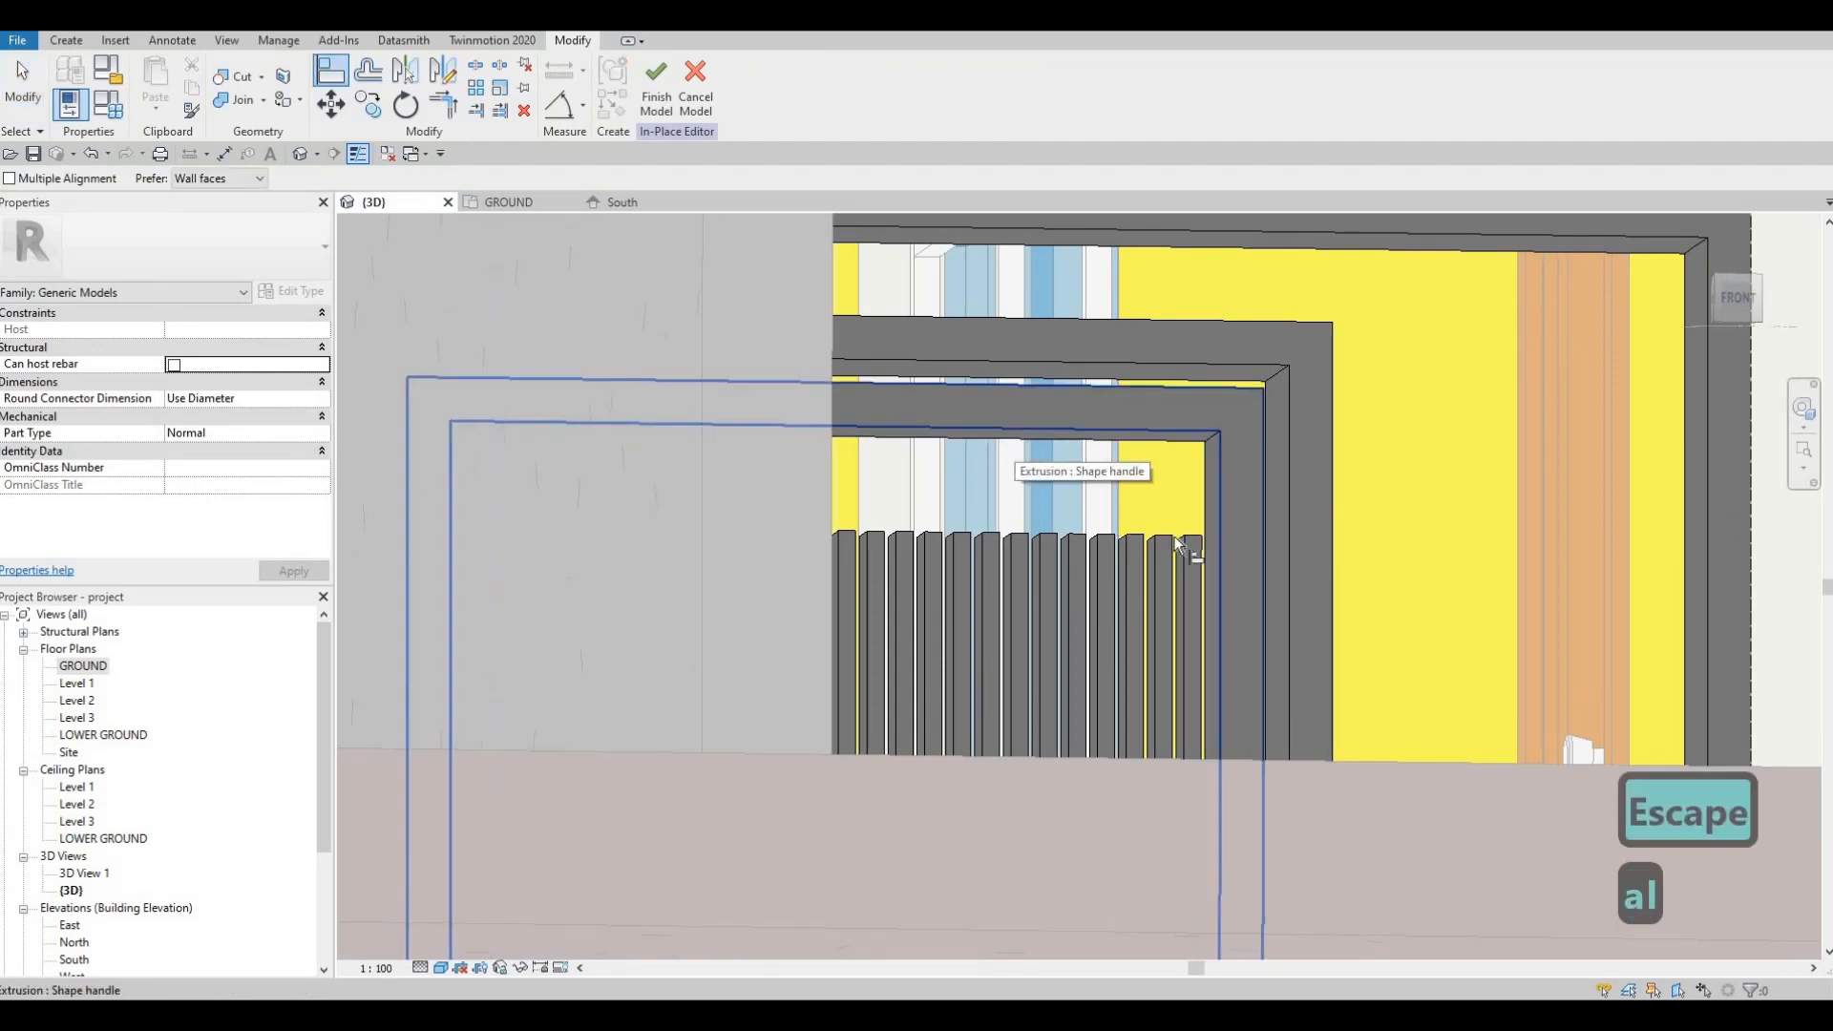
pyautogui.click(1170, 539)
pyautogui.press('Tab')
pyautogui.press('Tab')
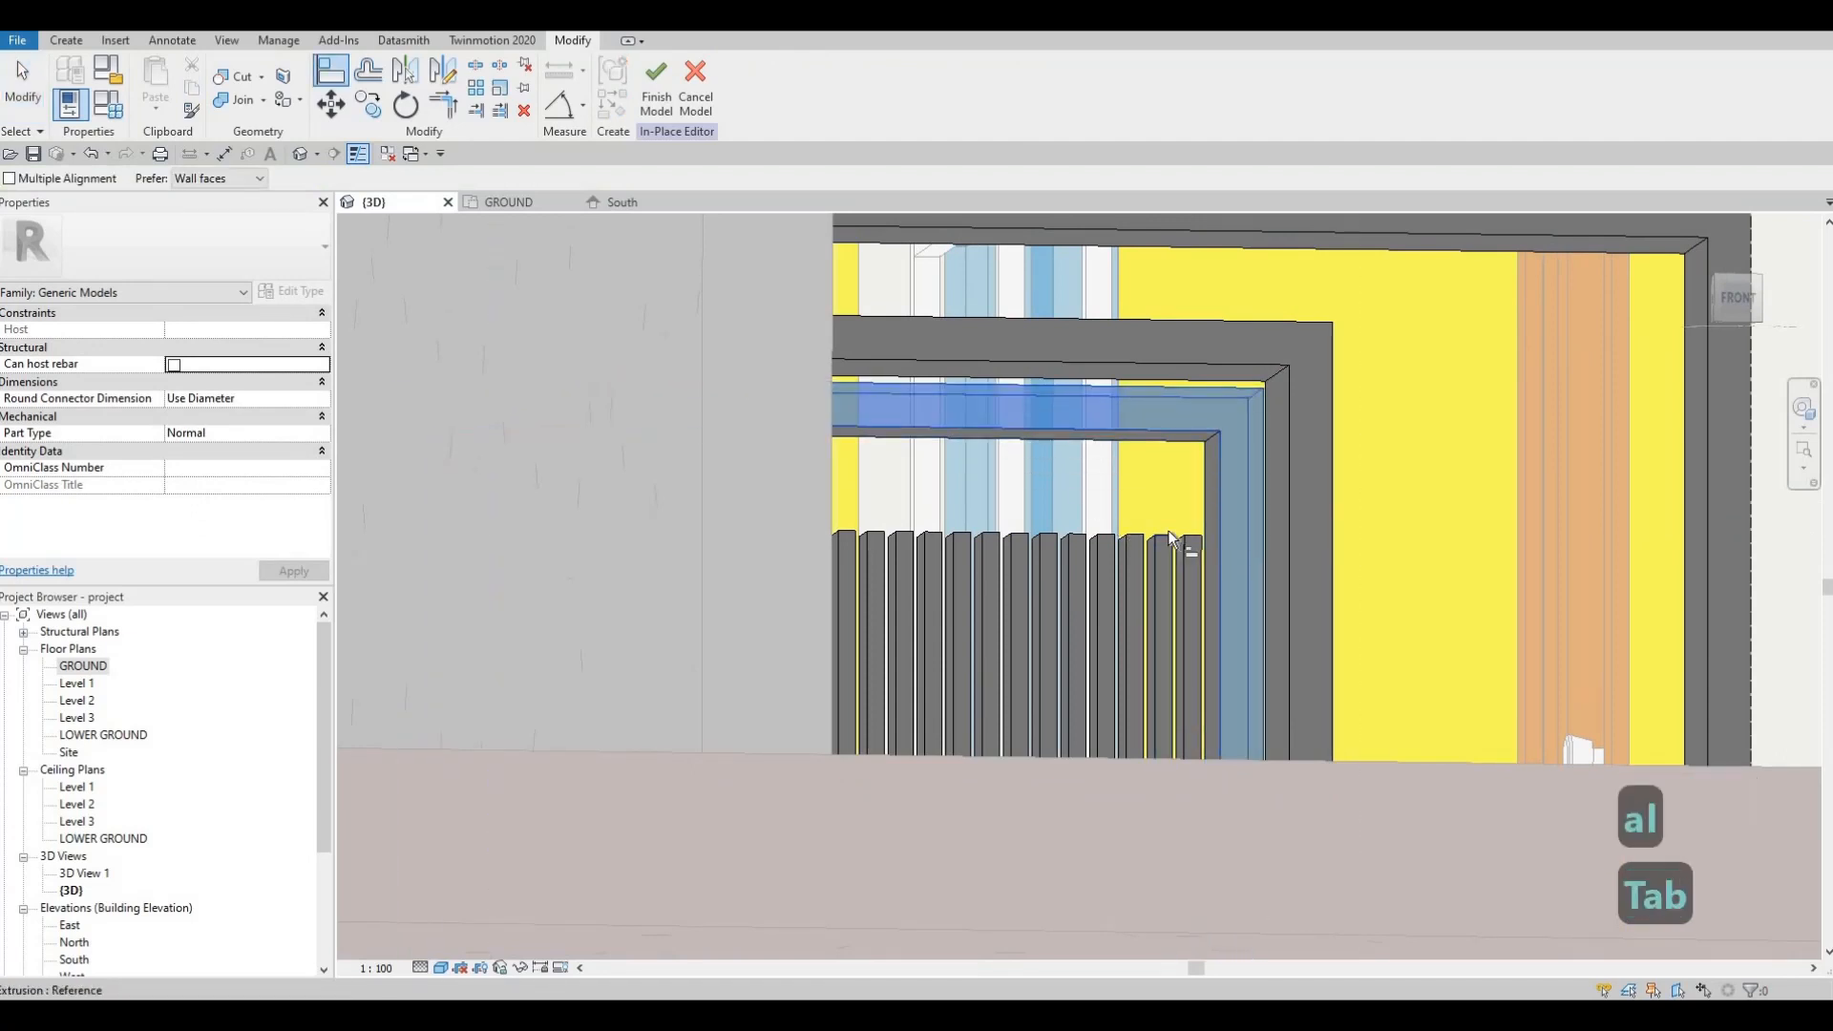
pyautogui.press('Tab')
pyautogui.press('Tab')
pyautogui.press('Tab')
pyautogui.press('Tab')
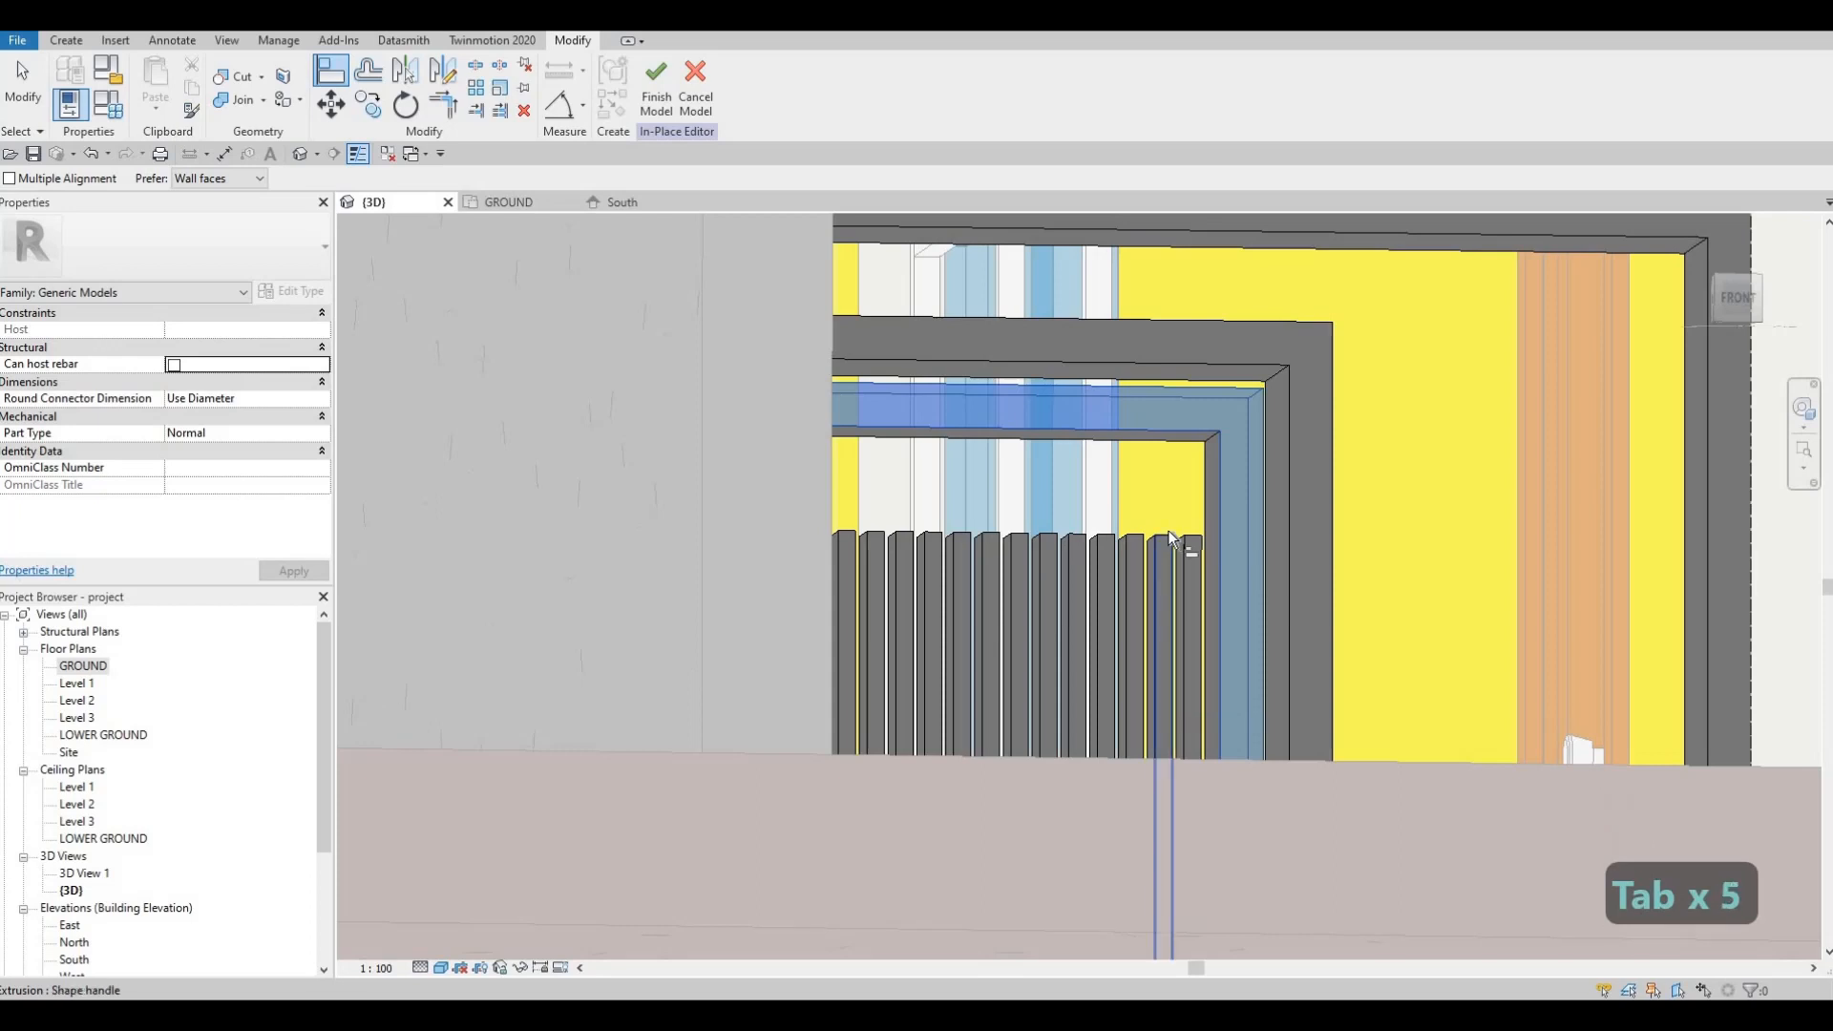
pyautogui.click(1167, 546)
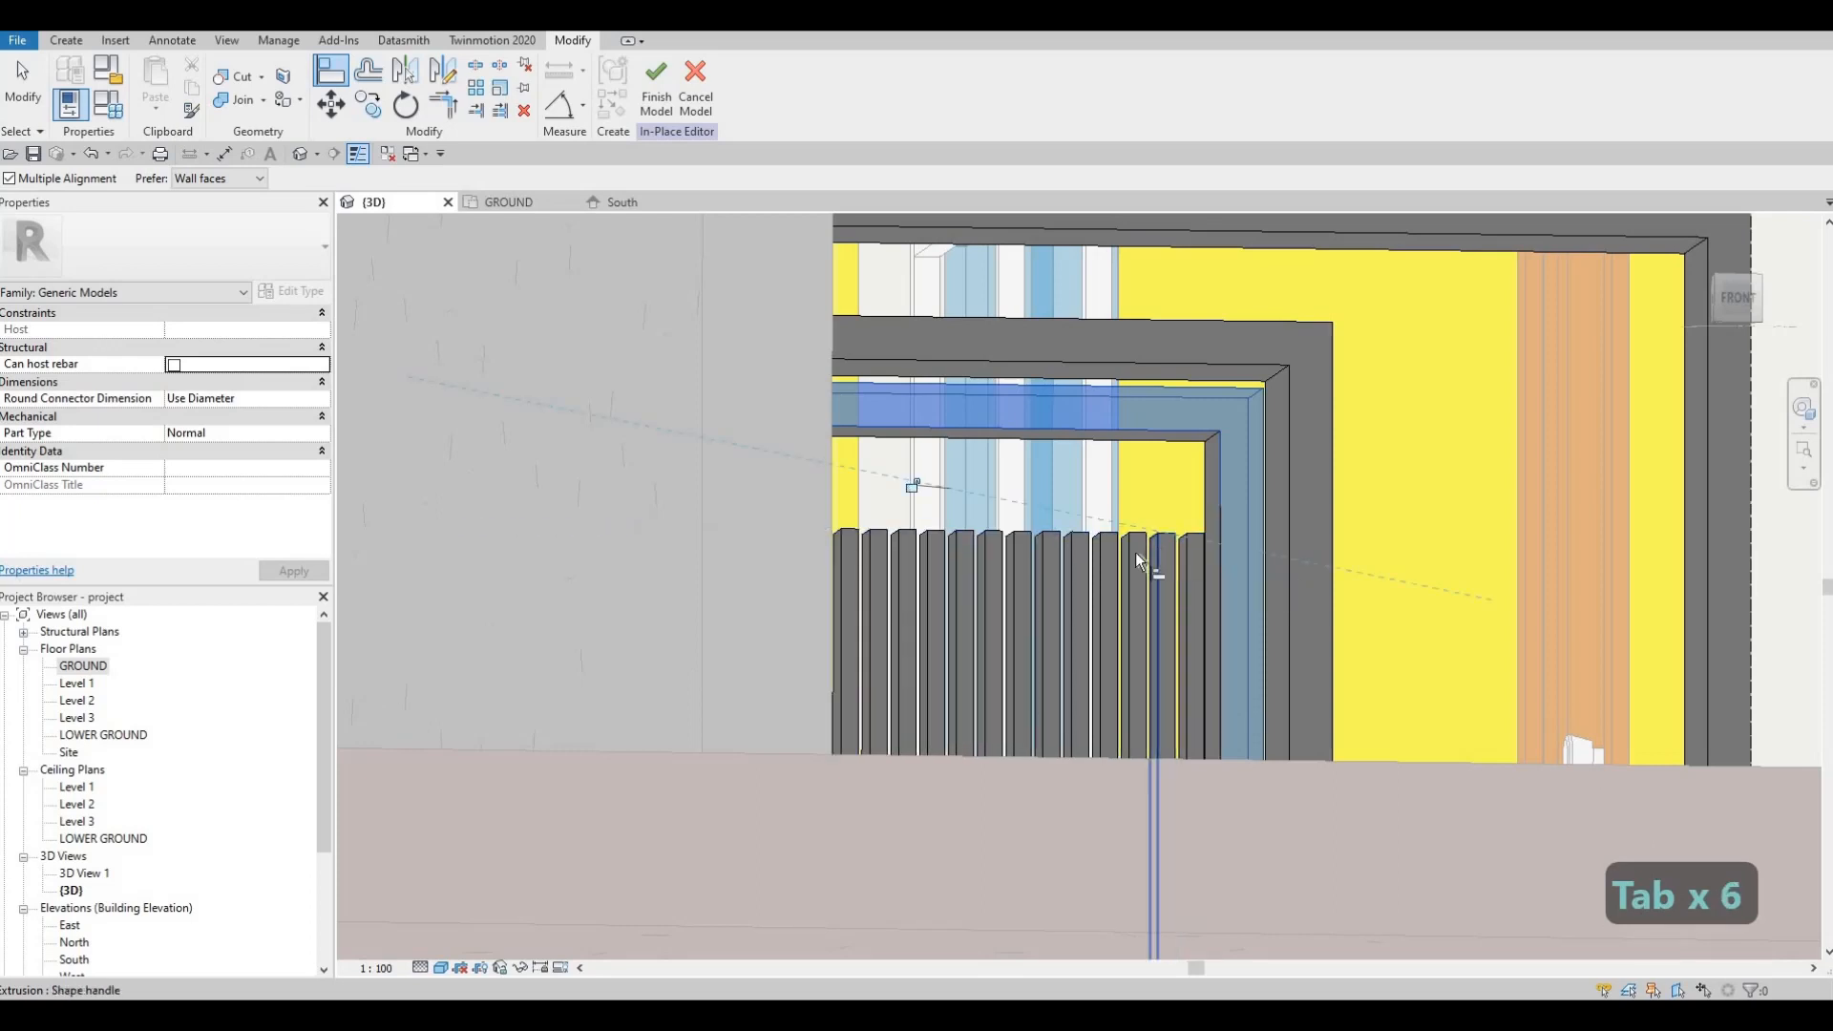
pyautogui.hotkey('ctrl', 'z')
pyautogui.keyDown('shift'); pyautogui.moveTo(1143, 650); pyautogui.dragTo(1153, 433, button='middle'); pyautogui.keyUp('shift')
pyautogui.press('Tab')
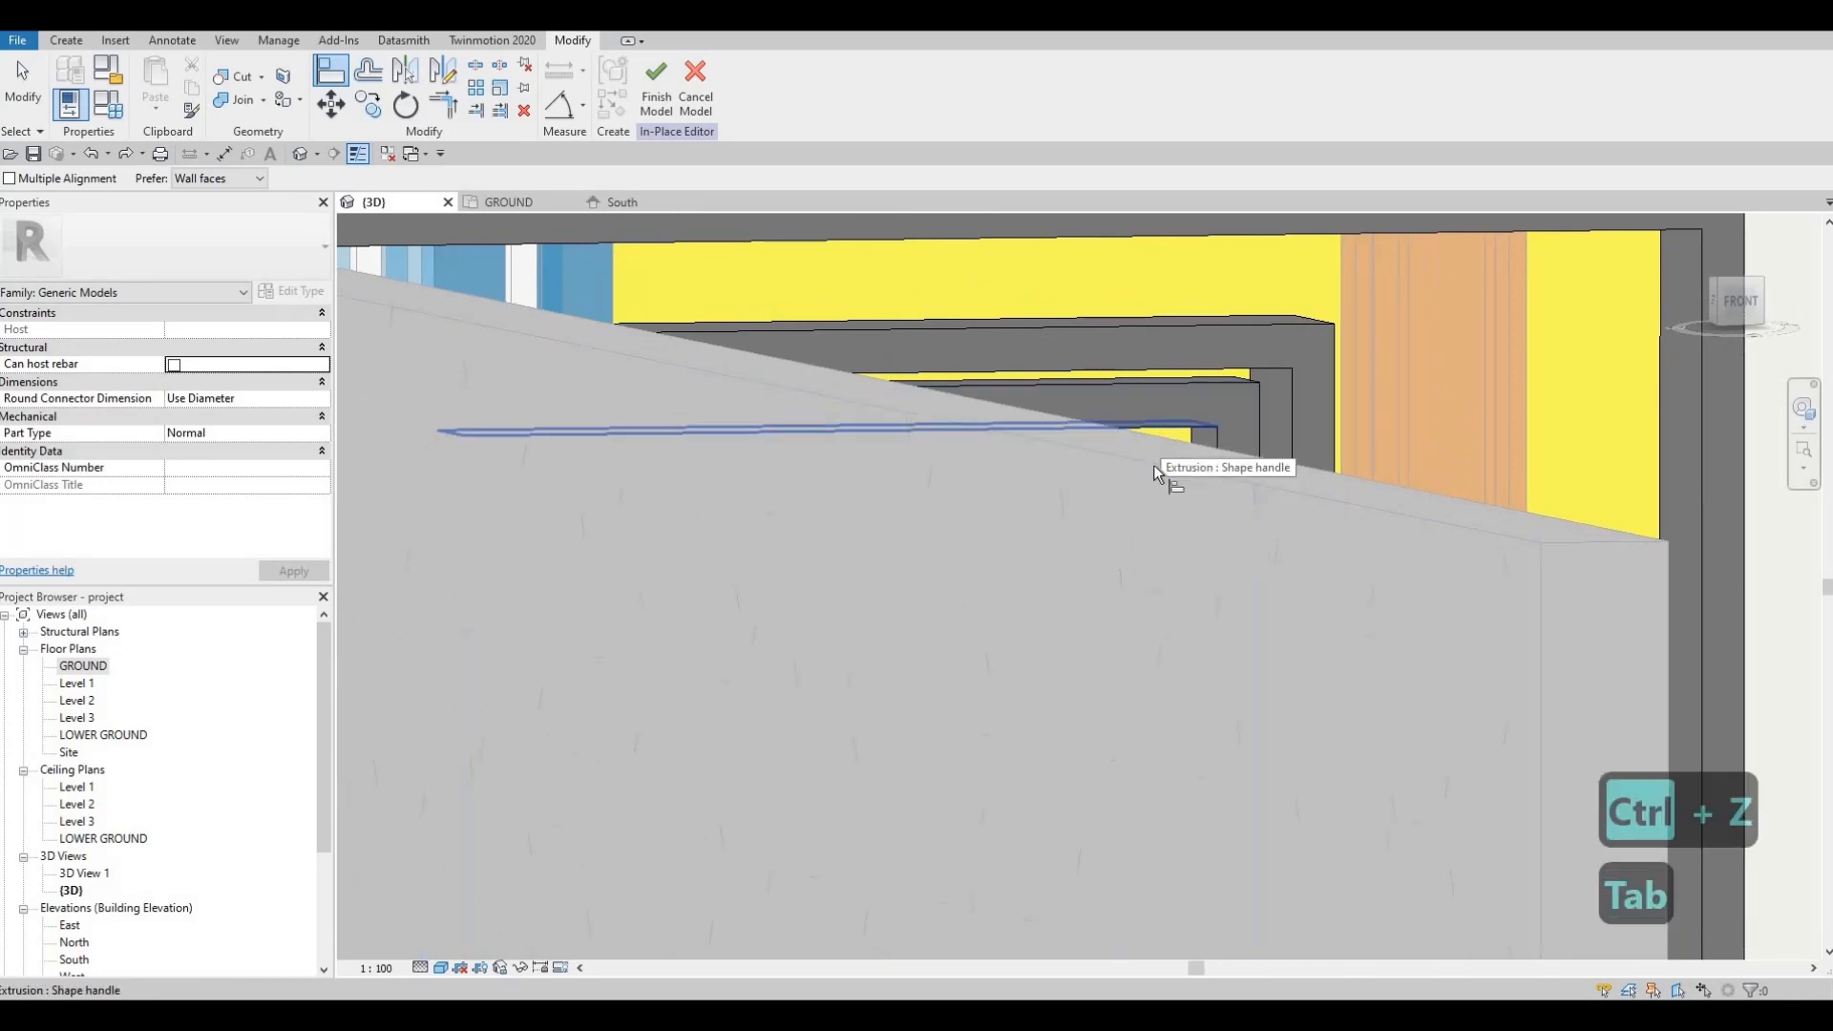
pyautogui.keyDown('shift'); pyautogui.moveTo(1108, 599); pyautogui.dragTo(1128, 546, button='middle'); pyautogui.keyUp('shift')
pyautogui.click(1128, 555)
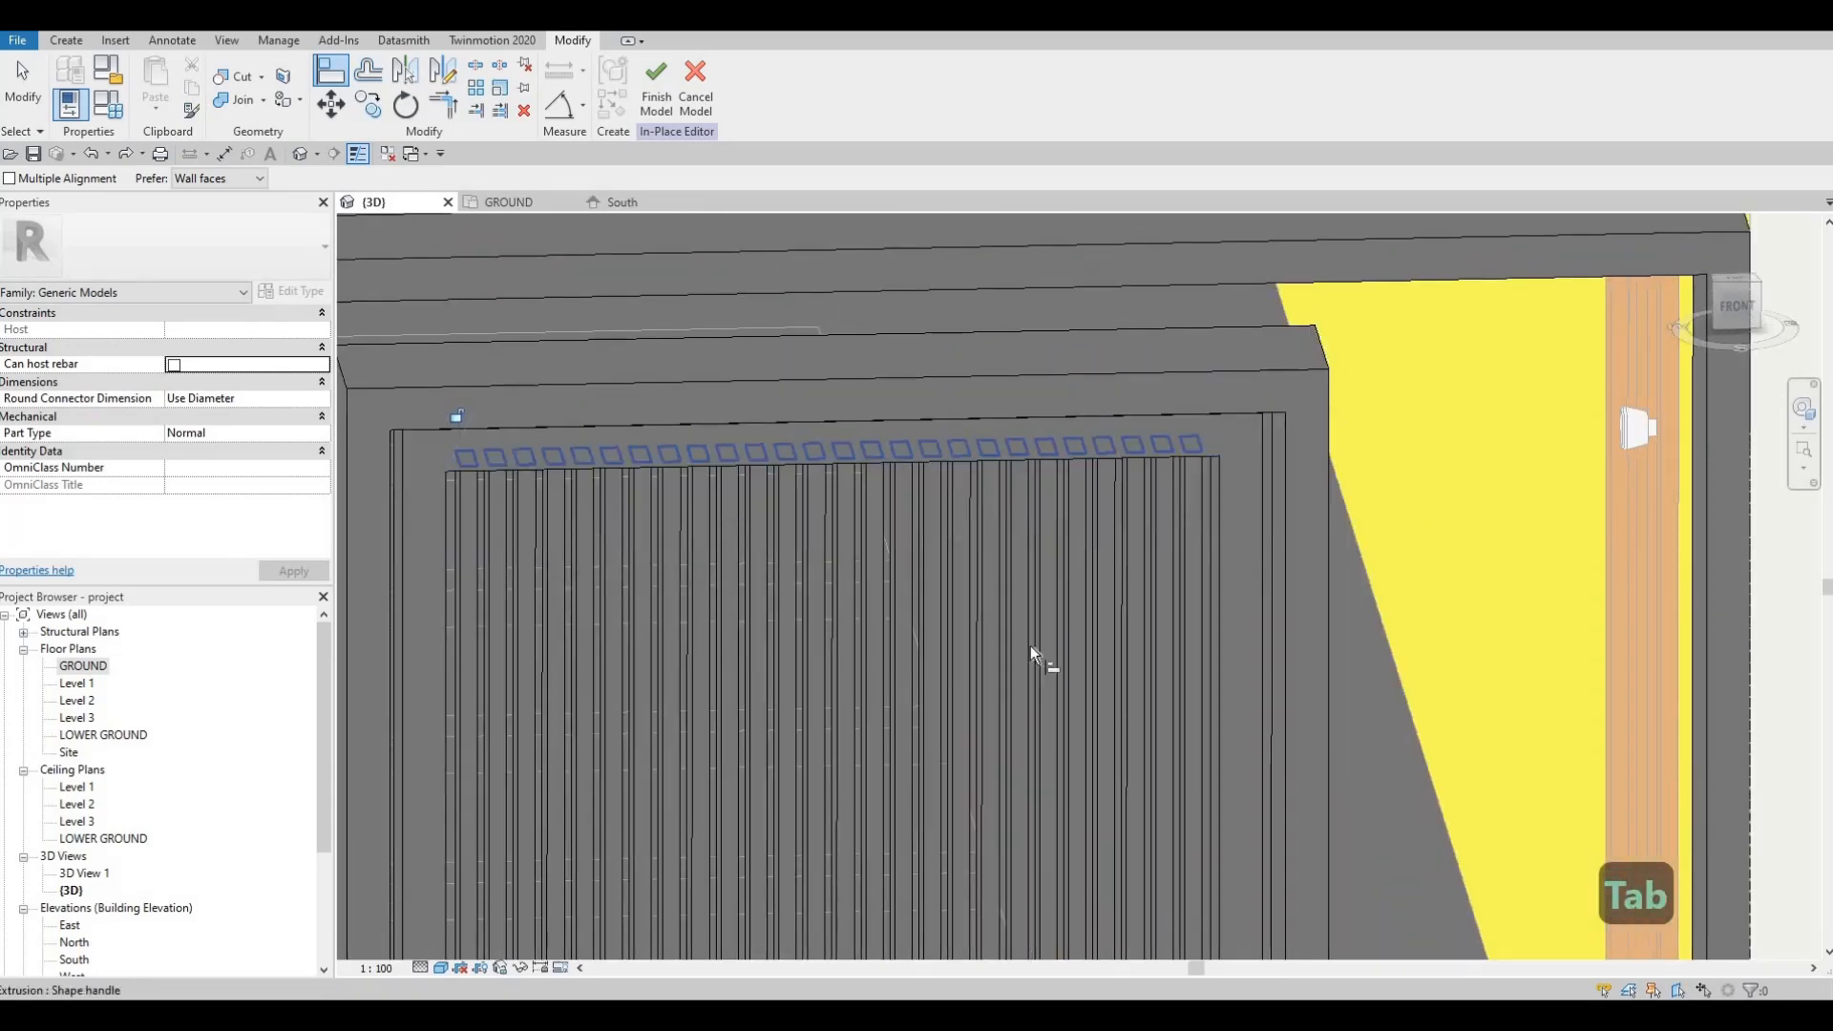
pyautogui.press('Escape')
# Step: Orbit the 3D view until the finished slat panel faces front-on
pyautogui.keyDown('shift'); pyautogui.moveTo(861, 780); pyautogui.dragTo(867, 723, button='middle'); pyautogui.keyUp('shift')
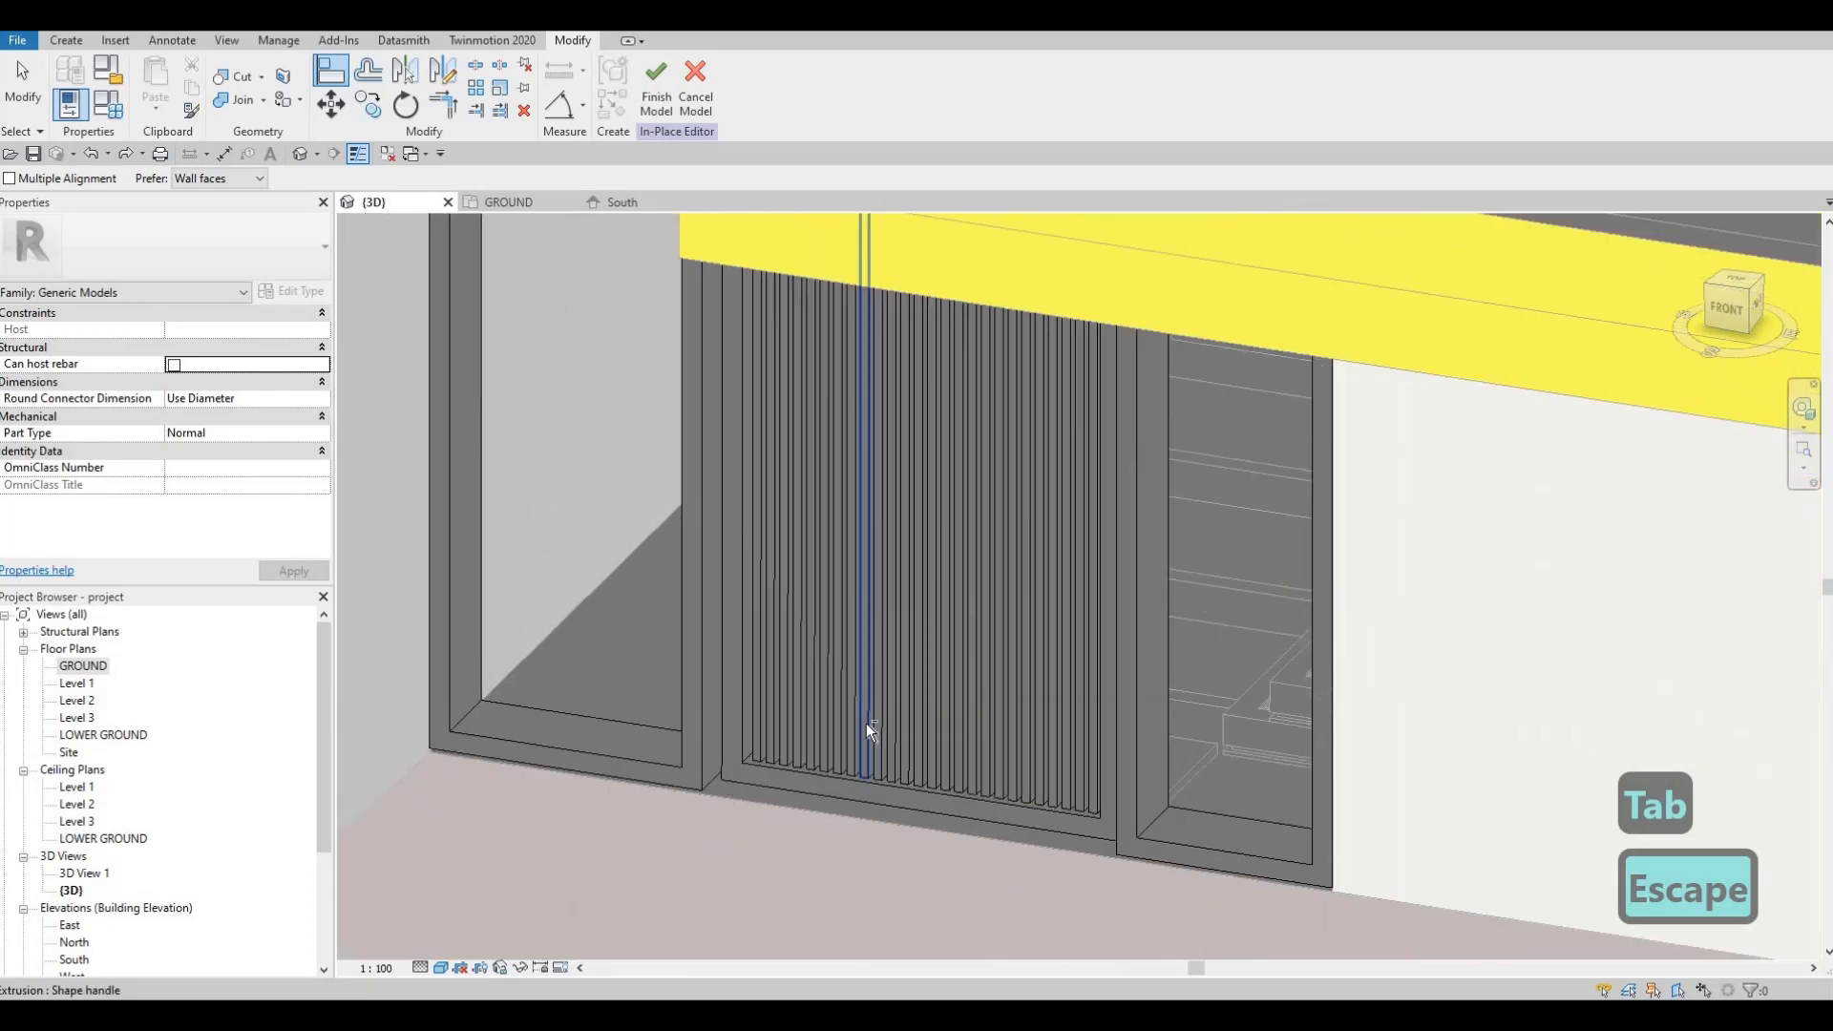
pyautogui.press('Escape')
pyautogui.moveTo(1012, 648)
pyautogui.keyDown('shift'); pyautogui.mouseDown(button='middle')
pyautogui.moveTo(1002, 618)
pyautogui.moveTo(999, 646)
pyautogui.mouseUp(button='middle'); pyautogui.keyUp('shift')
pyautogui.press('Escape')
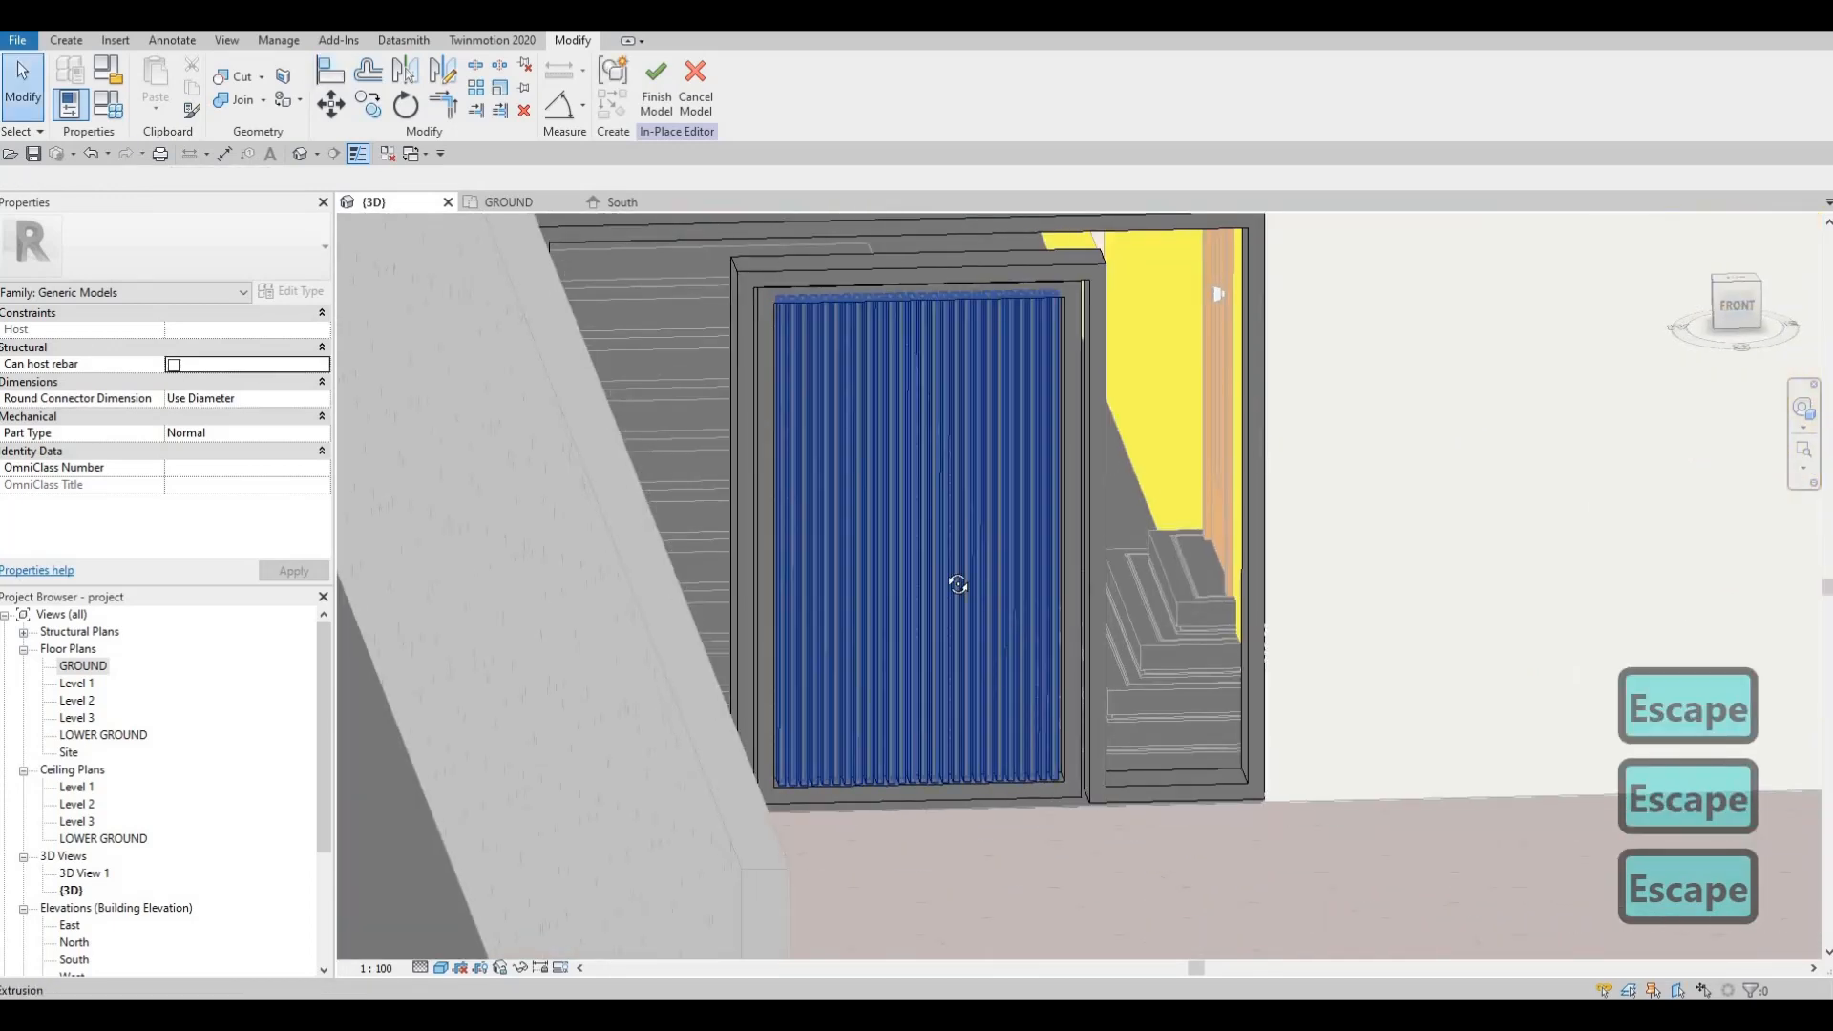
pyautogui.keyDown('shift'); pyautogui.moveTo(957, 577); pyautogui.dragTo(1031, 704, button='middle'); pyautogui.keyUp('shift')
pyautogui.press('Escape')
pyautogui.keyDown('shift'); pyautogui.moveTo(1064, 639); pyautogui.dragTo(1062, 669, button='middle'); pyautogui.keyUp('shift')
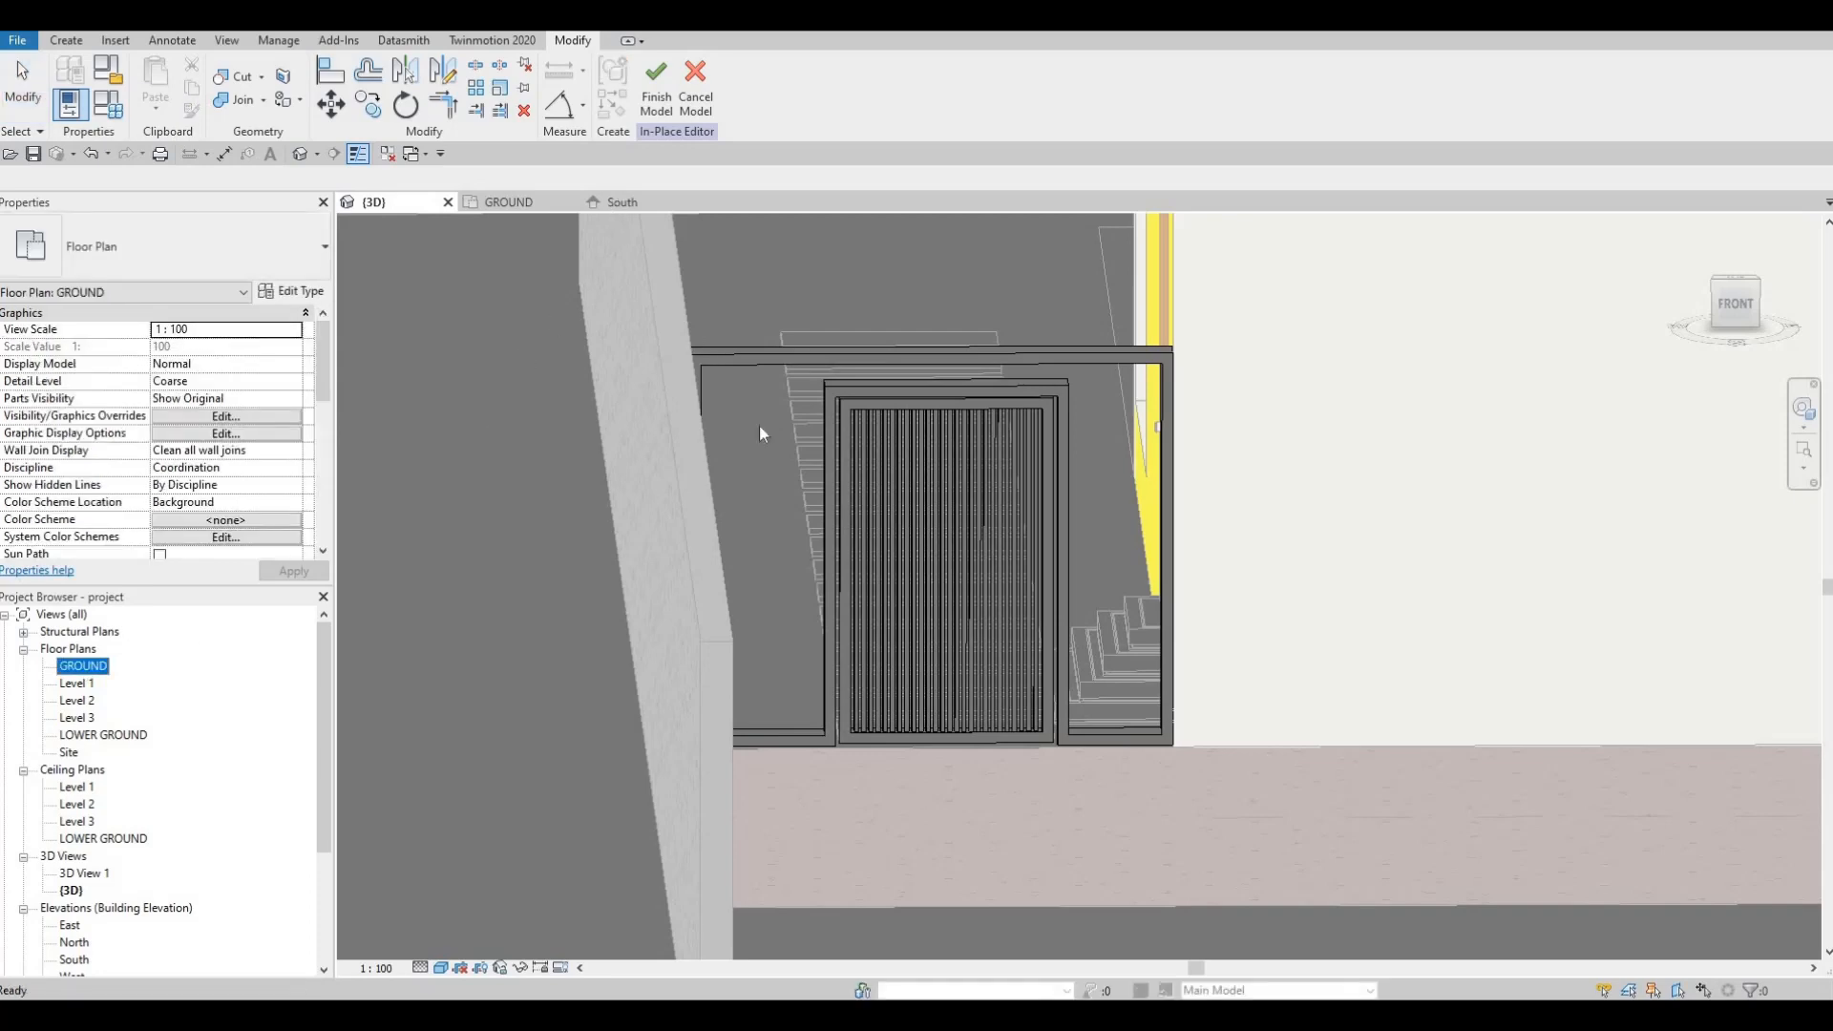
# Step: Show the South elevation with the slat panel centred inside its door frame
pyautogui.click(624, 203)
pyautogui.moveTo(694, 685); pyautogui.dragTo(794, 701, button='middle')
pyautogui.press('Escape')
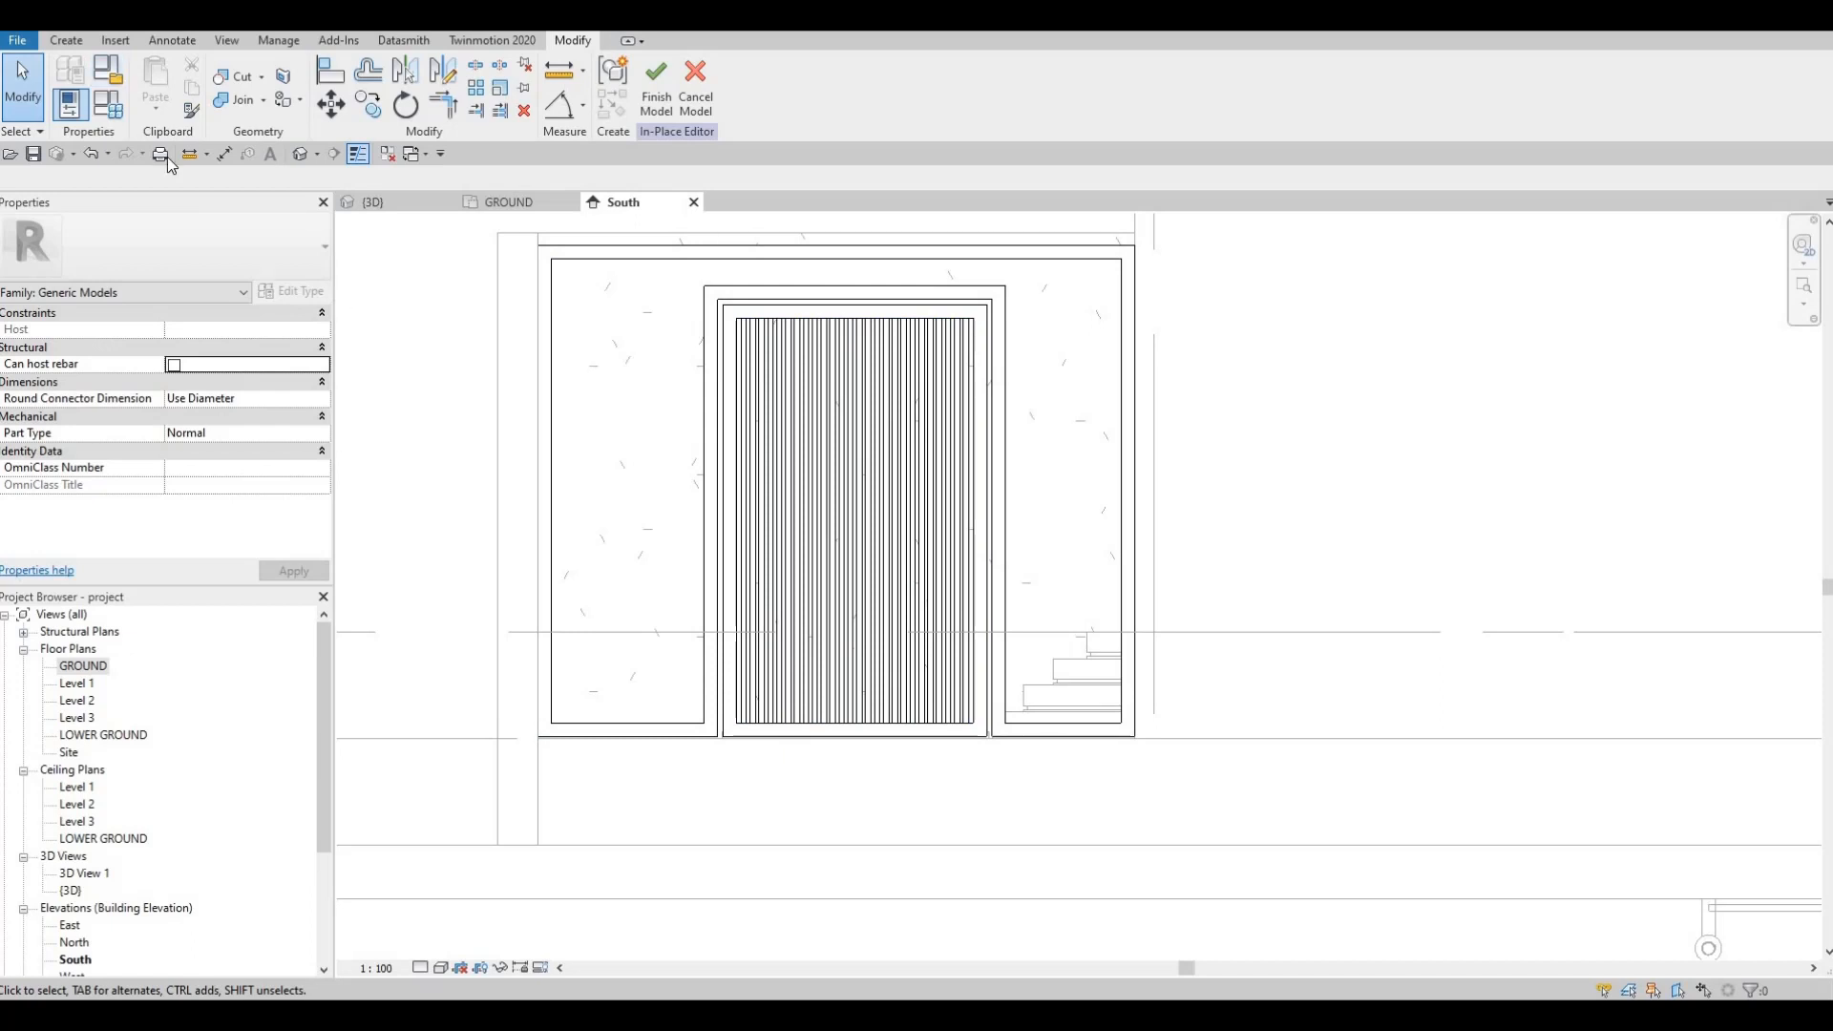
# Step: Set the work plane to the frame's outer face and begin a new 200.0-deep Aluminum 1100-H14 extrusion
pyautogui.click(67, 41)
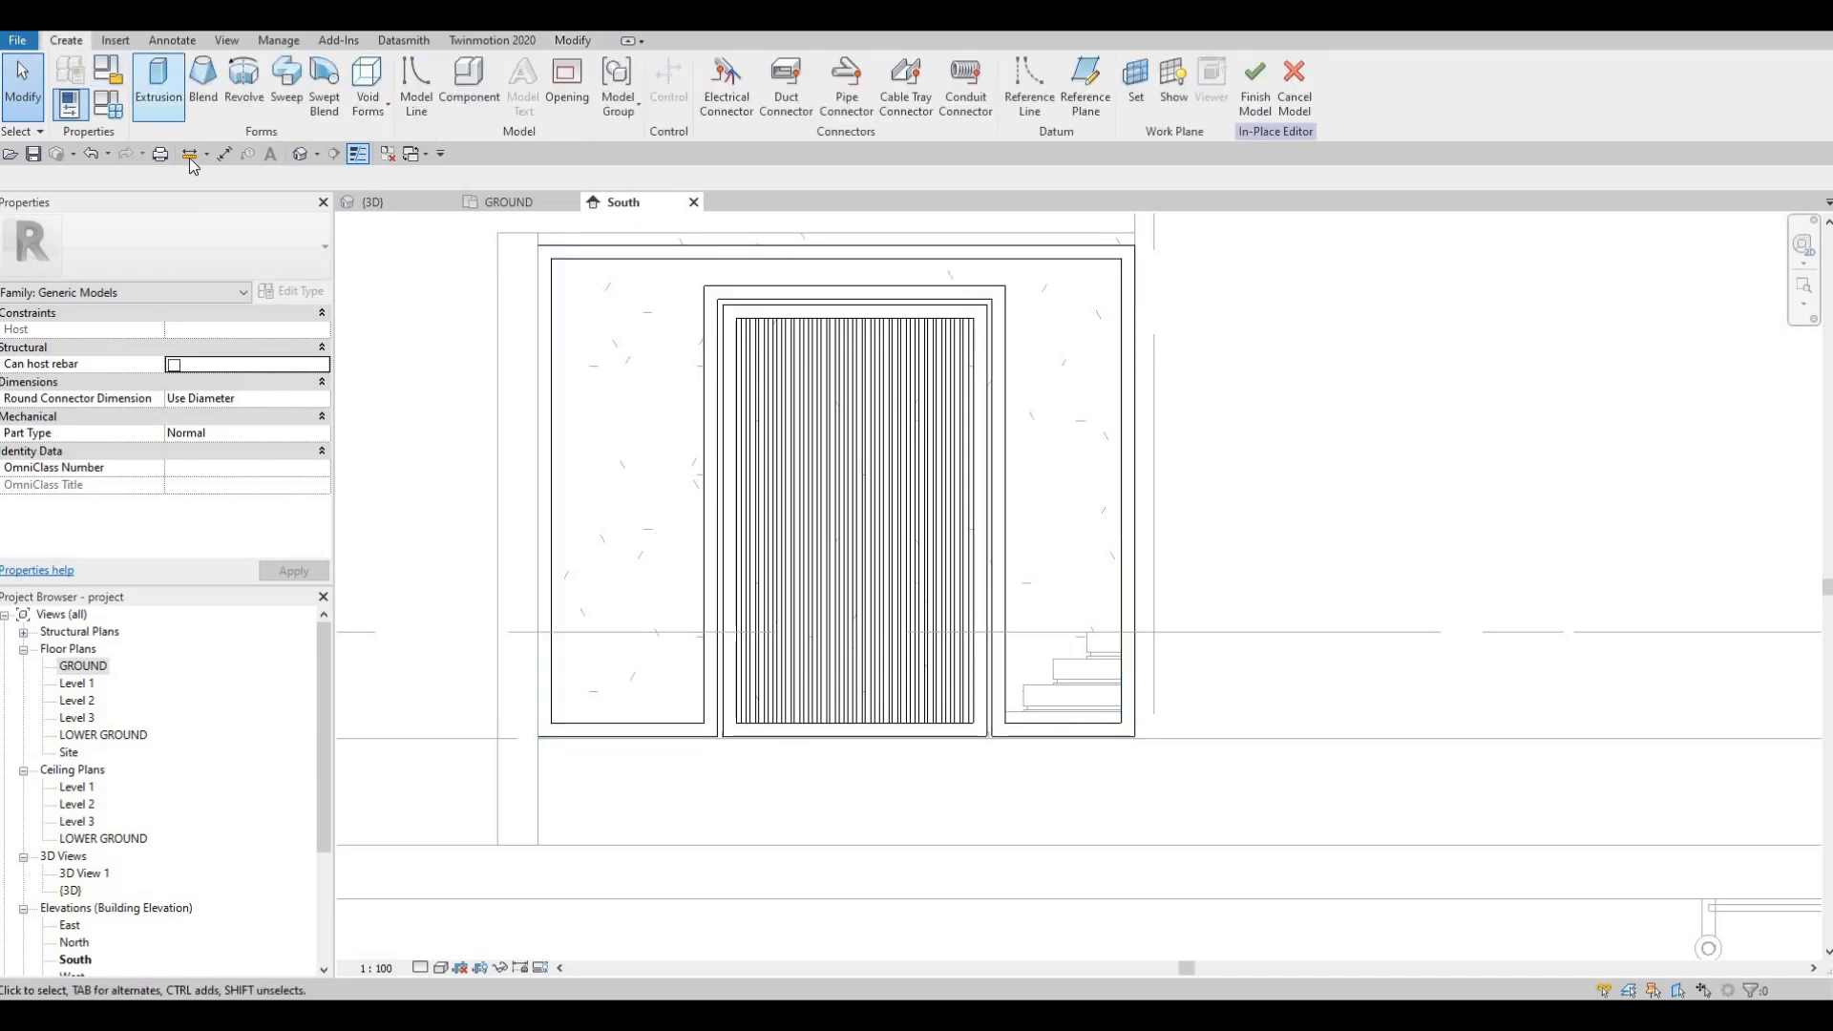
pyautogui.click(846, 625)
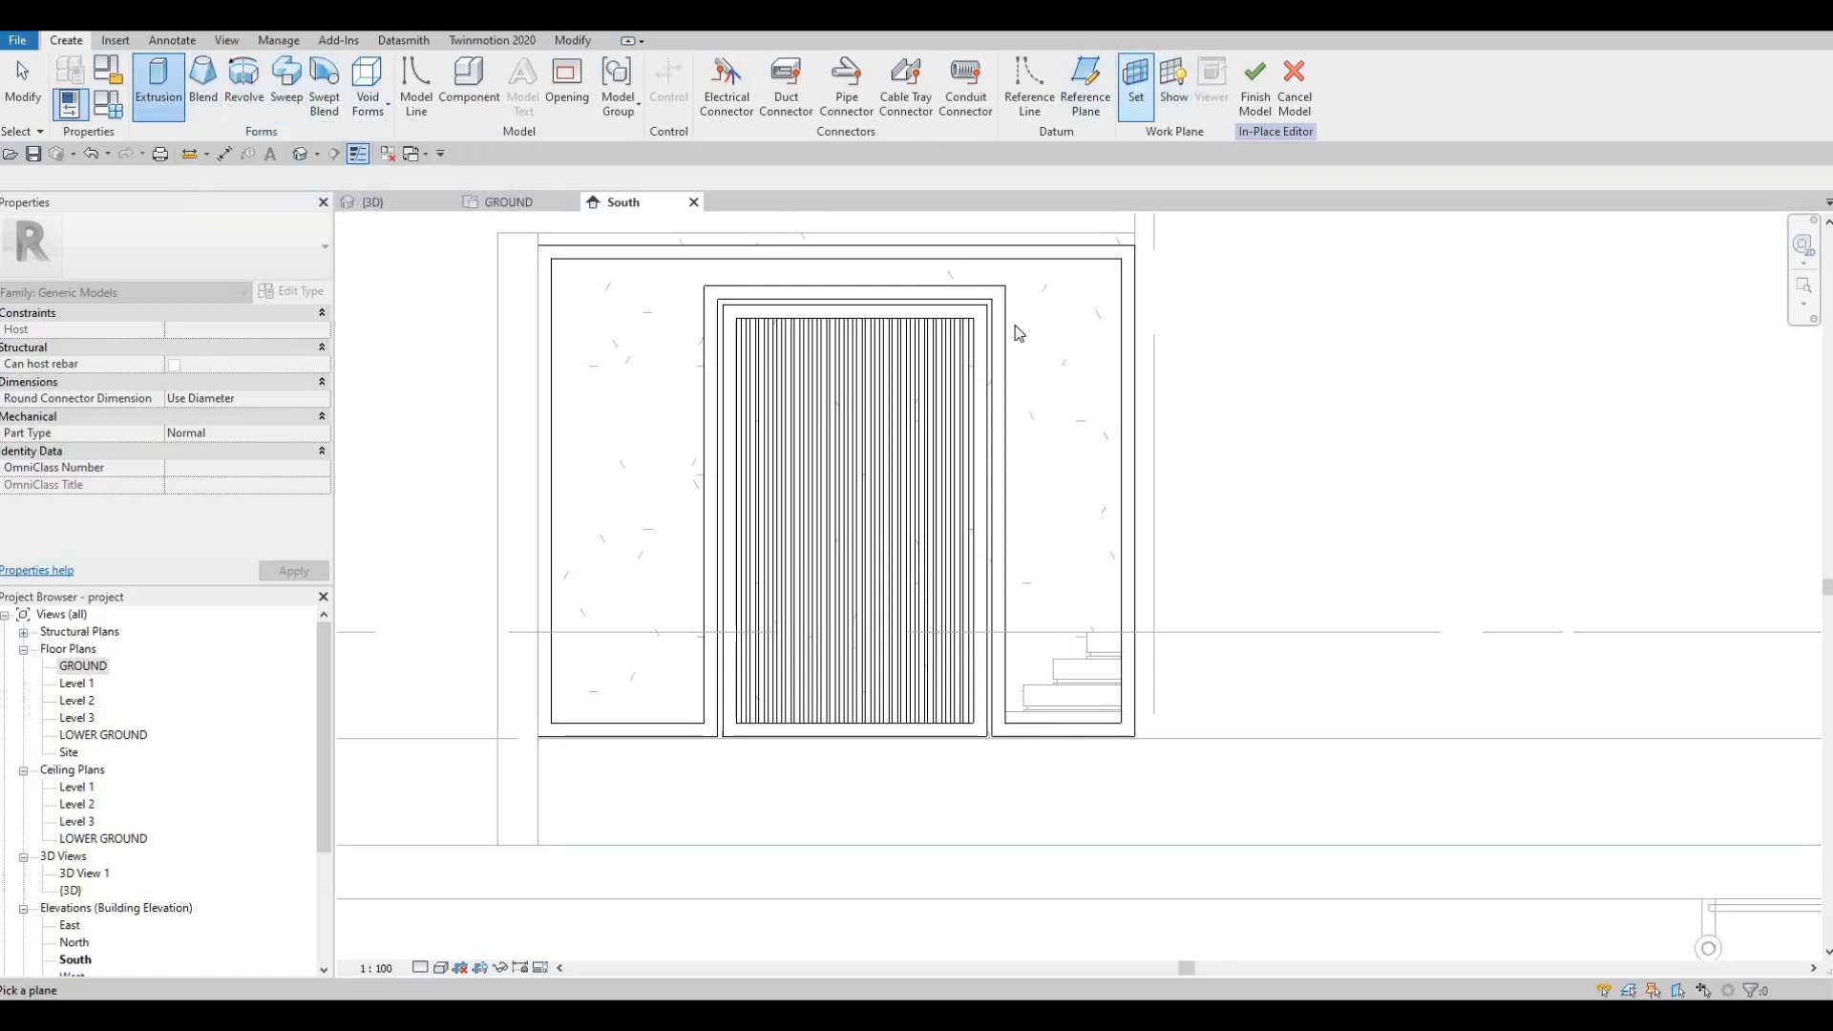
pyautogui.click(1136, 86)
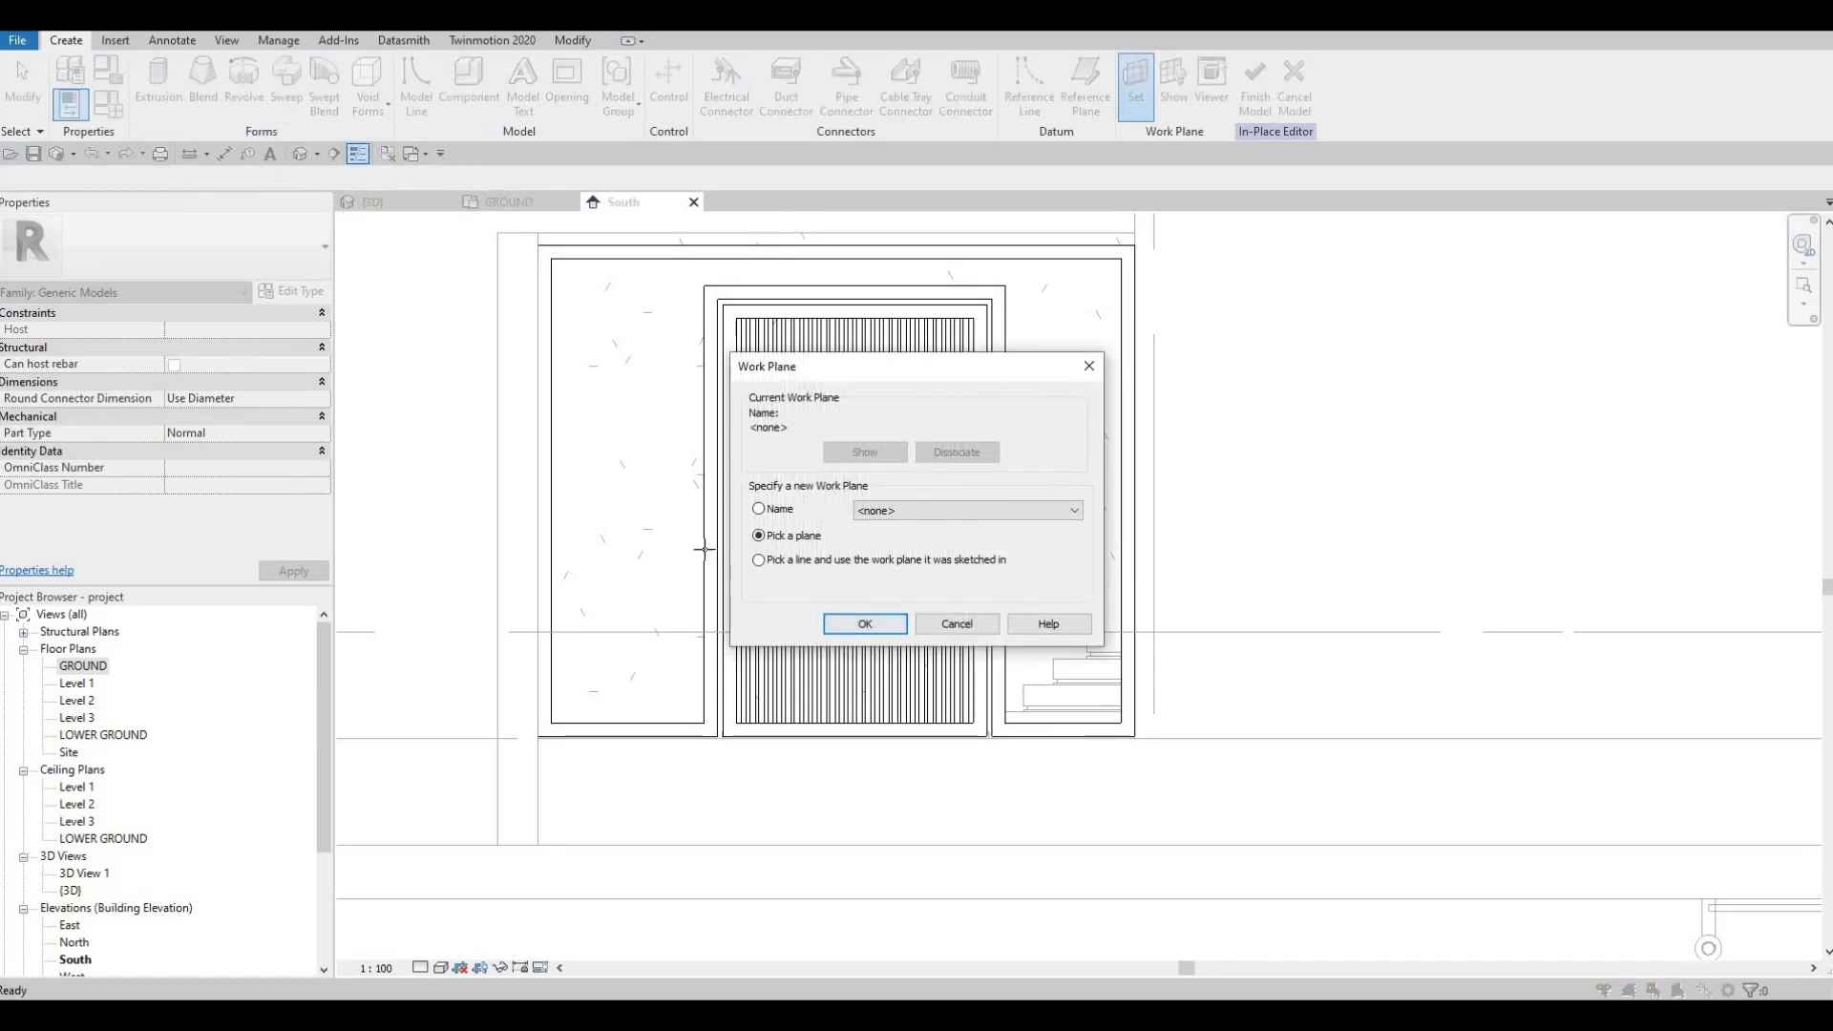
pyautogui.press('Return')
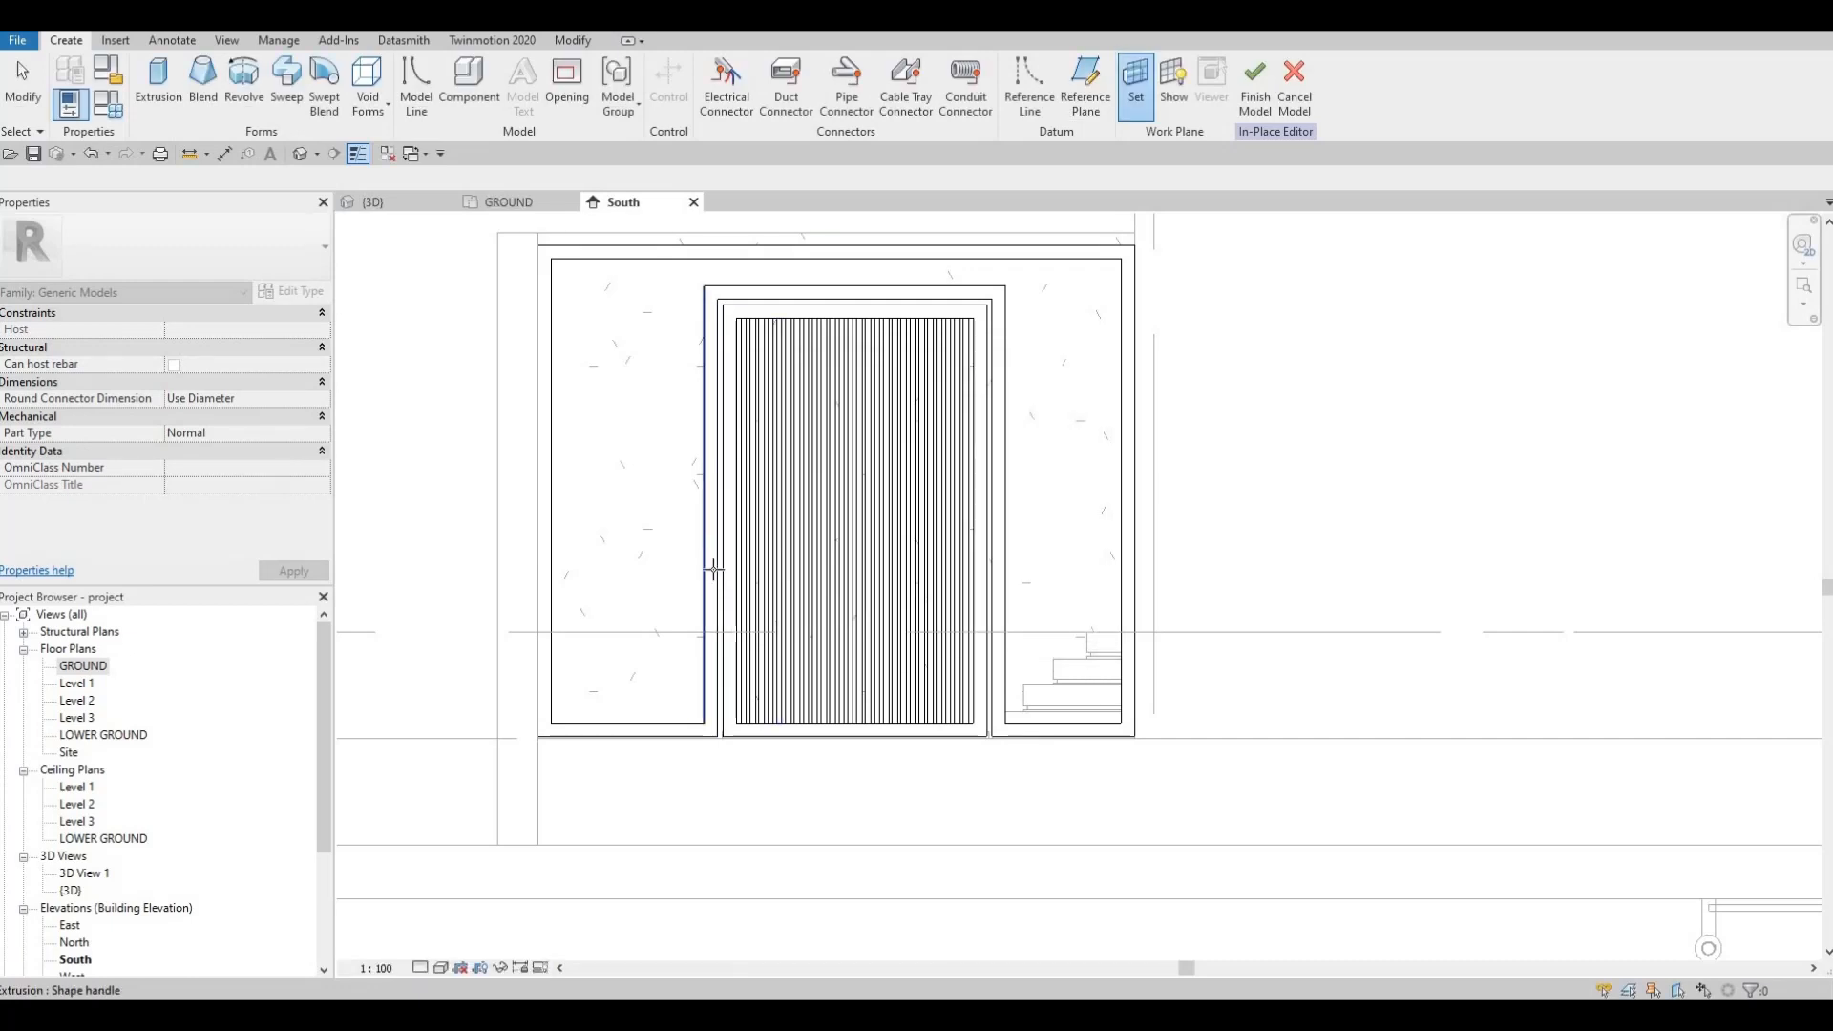
pyautogui.press('Tab')
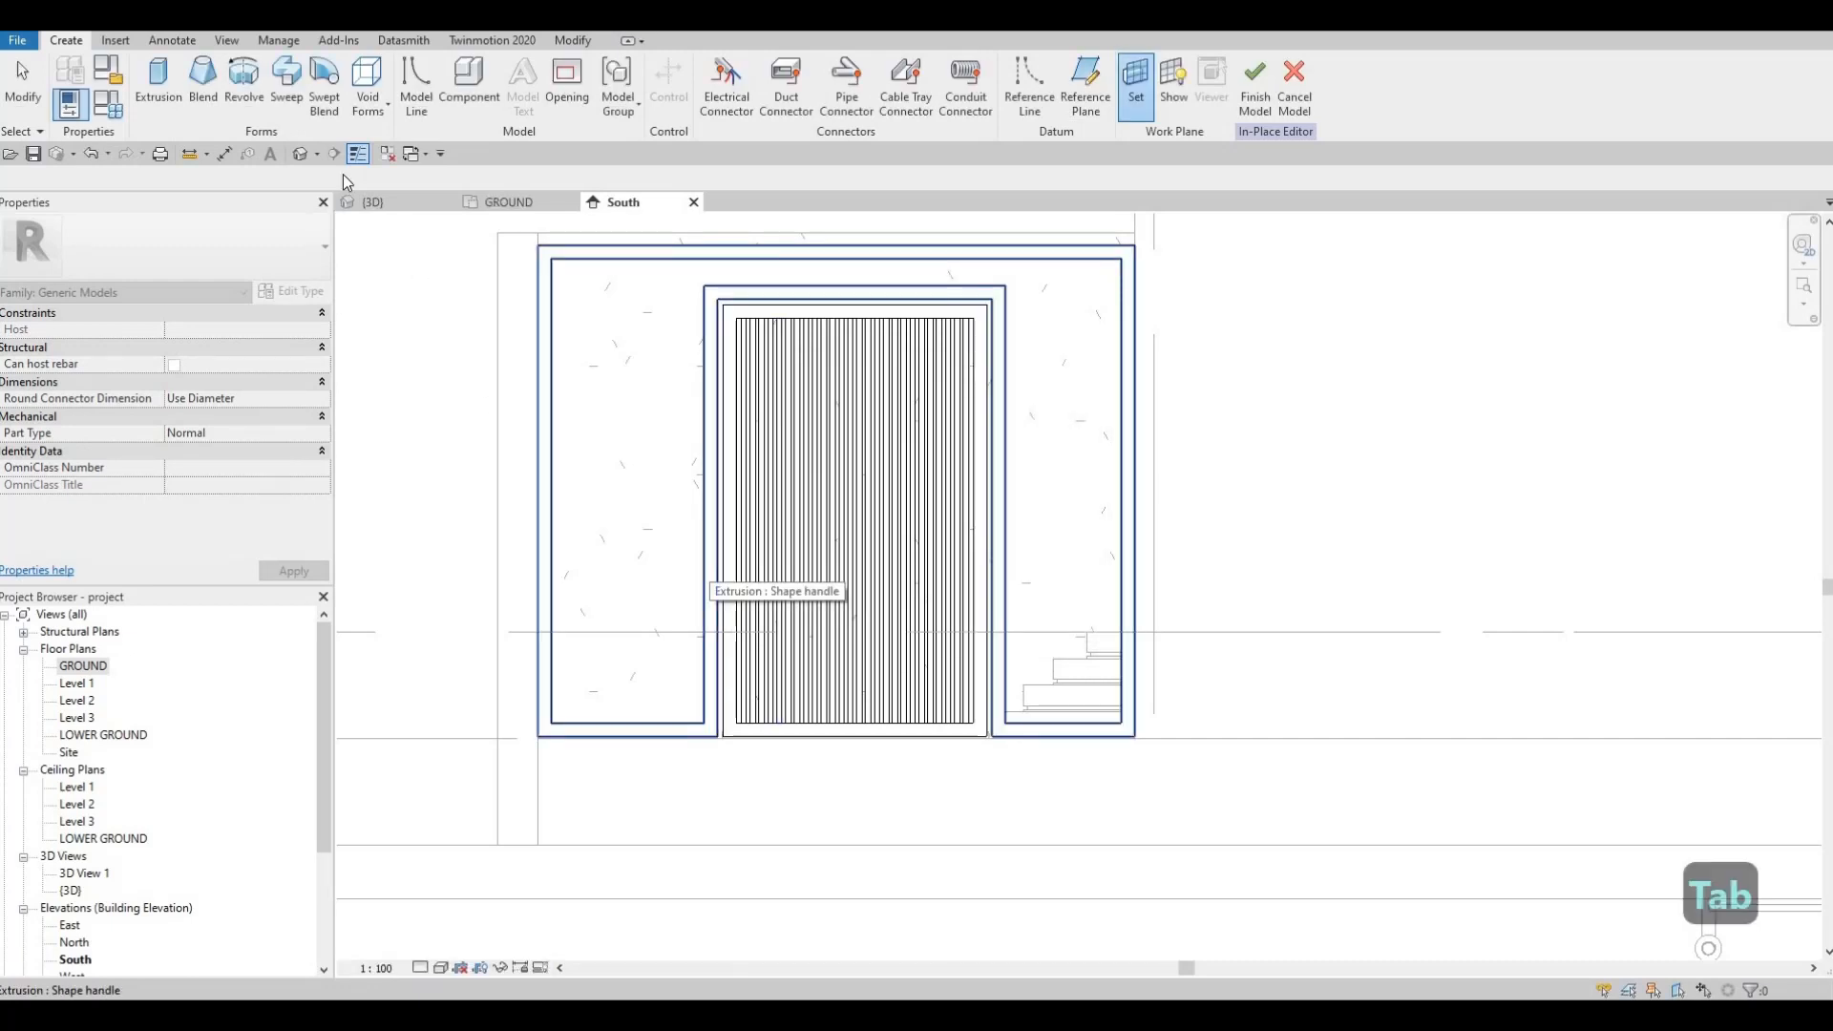
pyautogui.click(709, 571)
pyautogui.click(159, 86)
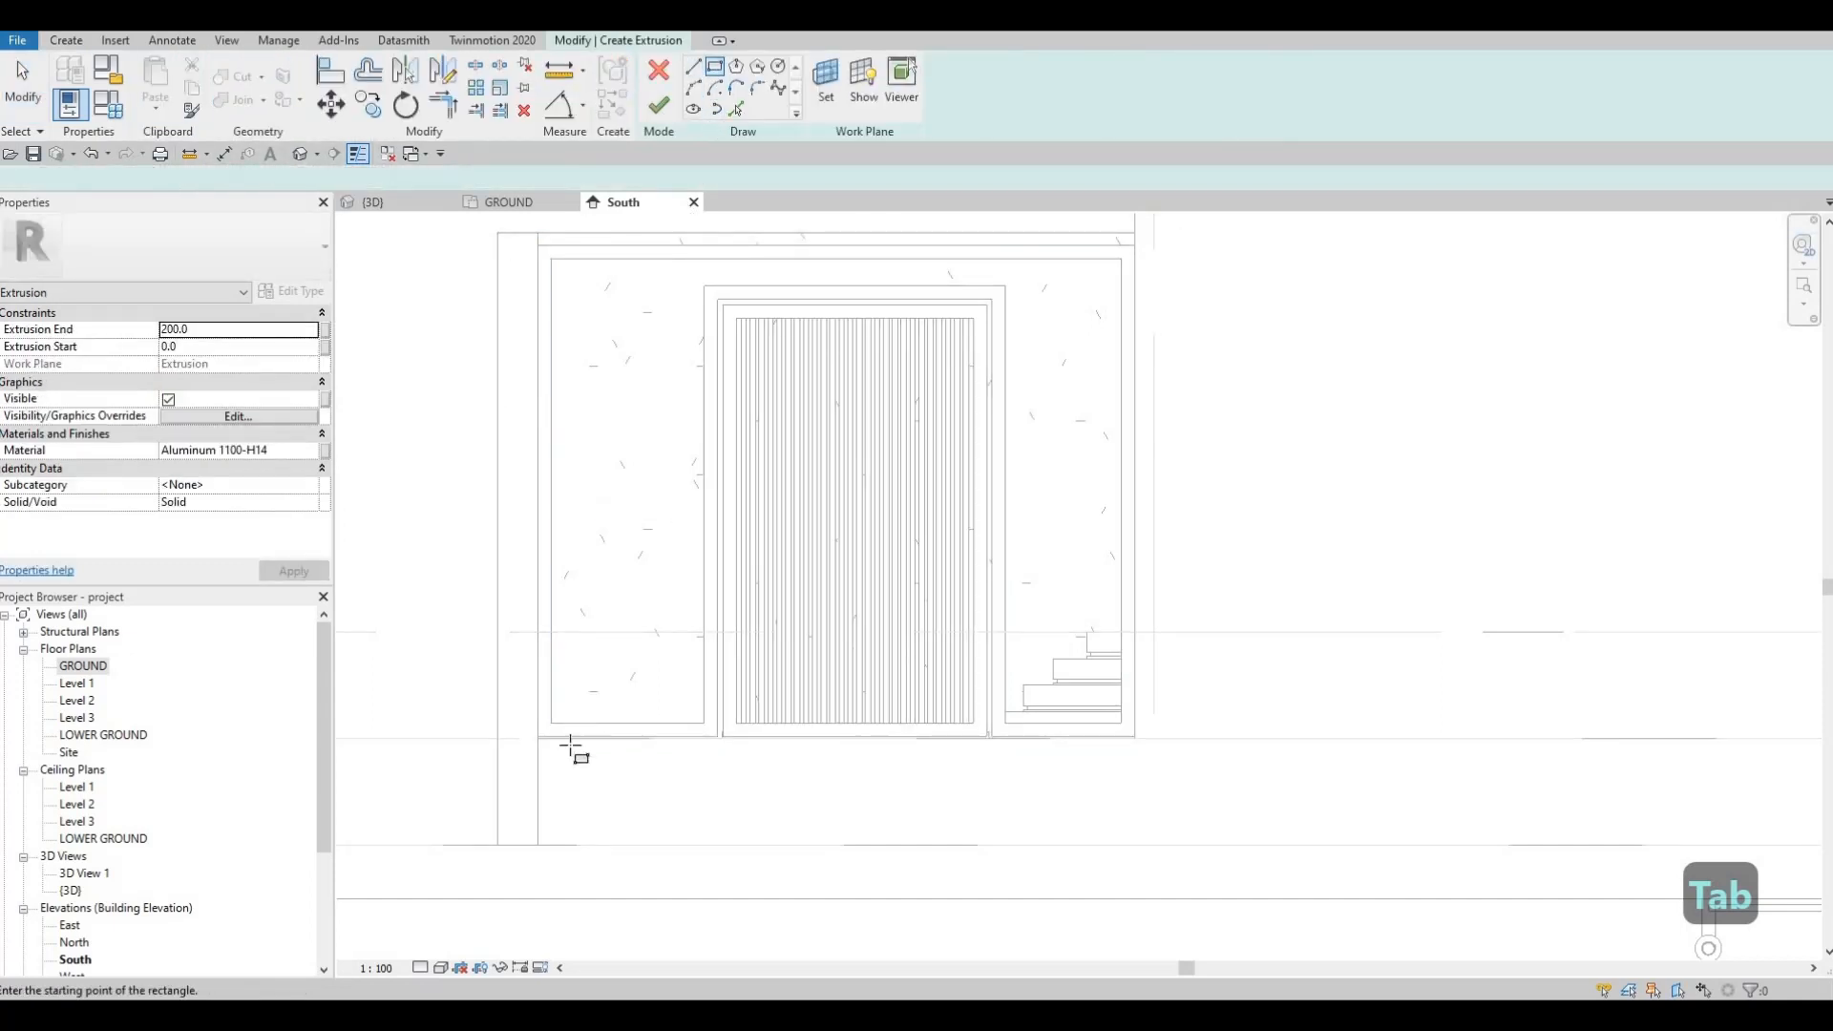
# Step: Draw a thin slat rectangle across the bottom of the left opening and nudge it down
pyautogui.scroll(5, 516, 716)
pyautogui.click(506, 708)
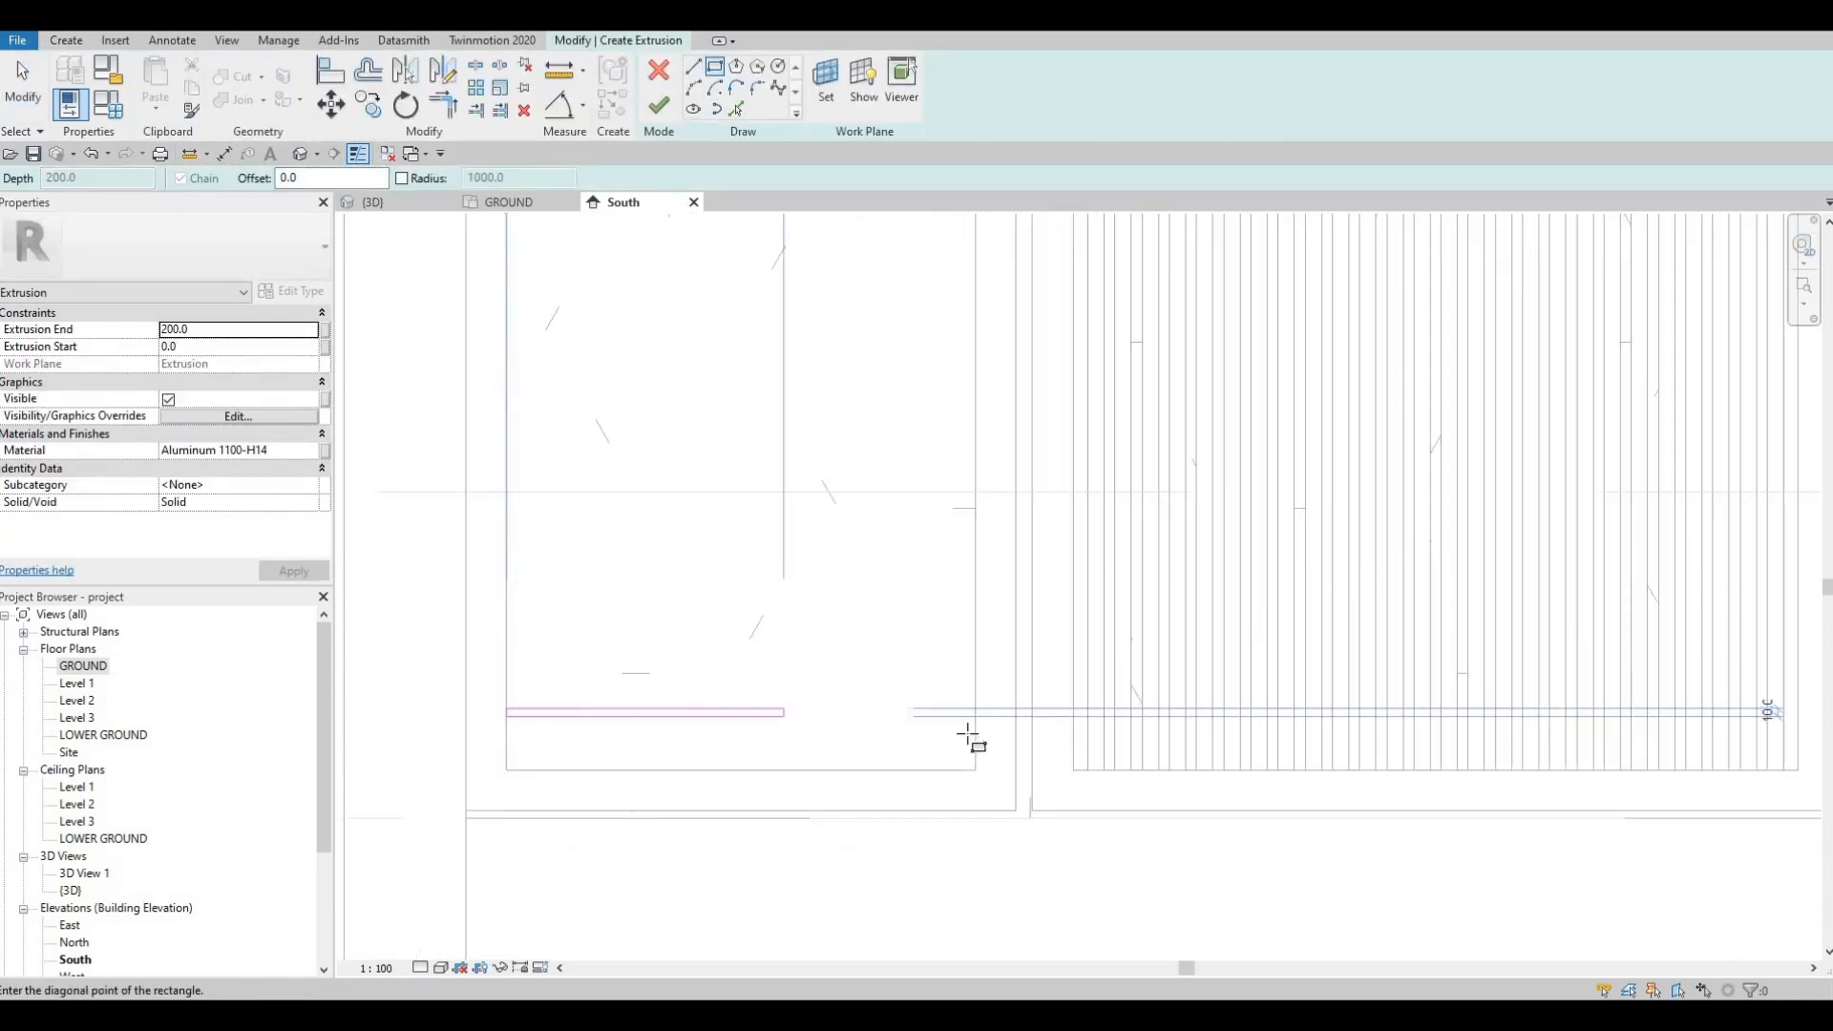
pyautogui.click(975, 733)
pyautogui.scroll(-4, 763, 685)
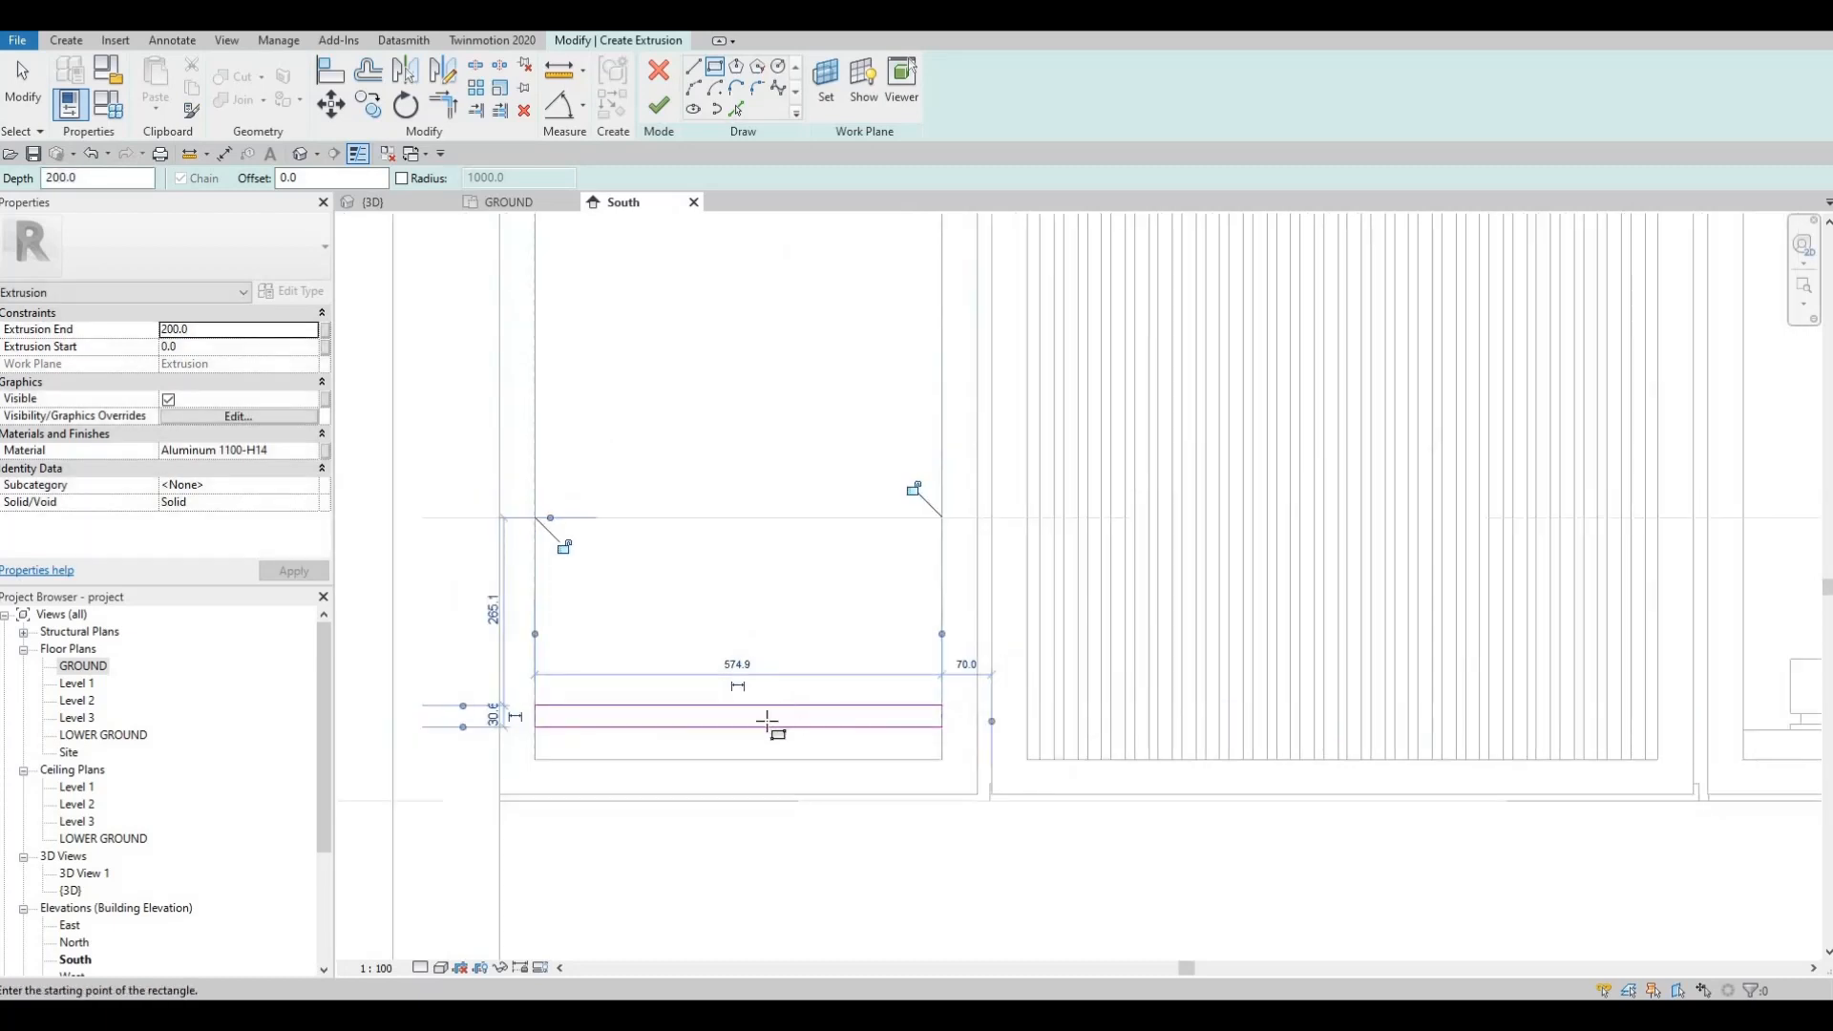
pyautogui.press('Escape')
pyautogui.press('Escape')
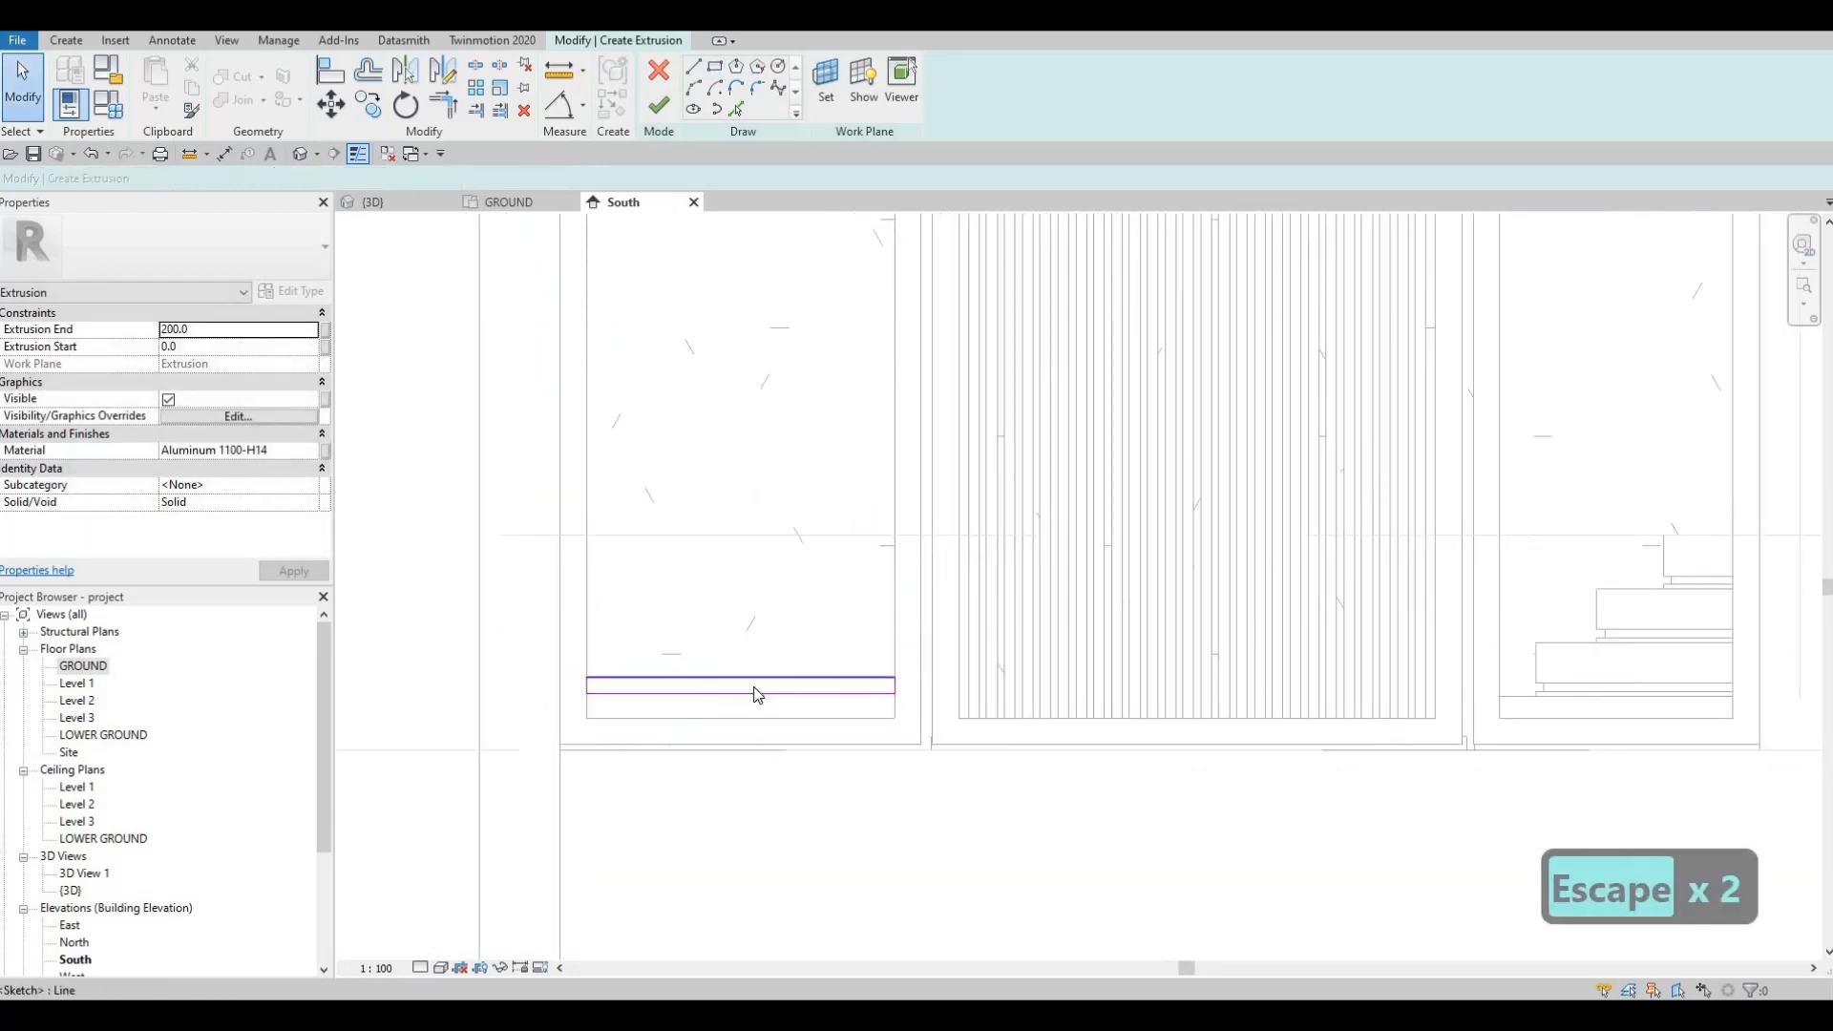
pyautogui.click(755, 686)
pyautogui.press('Escape')
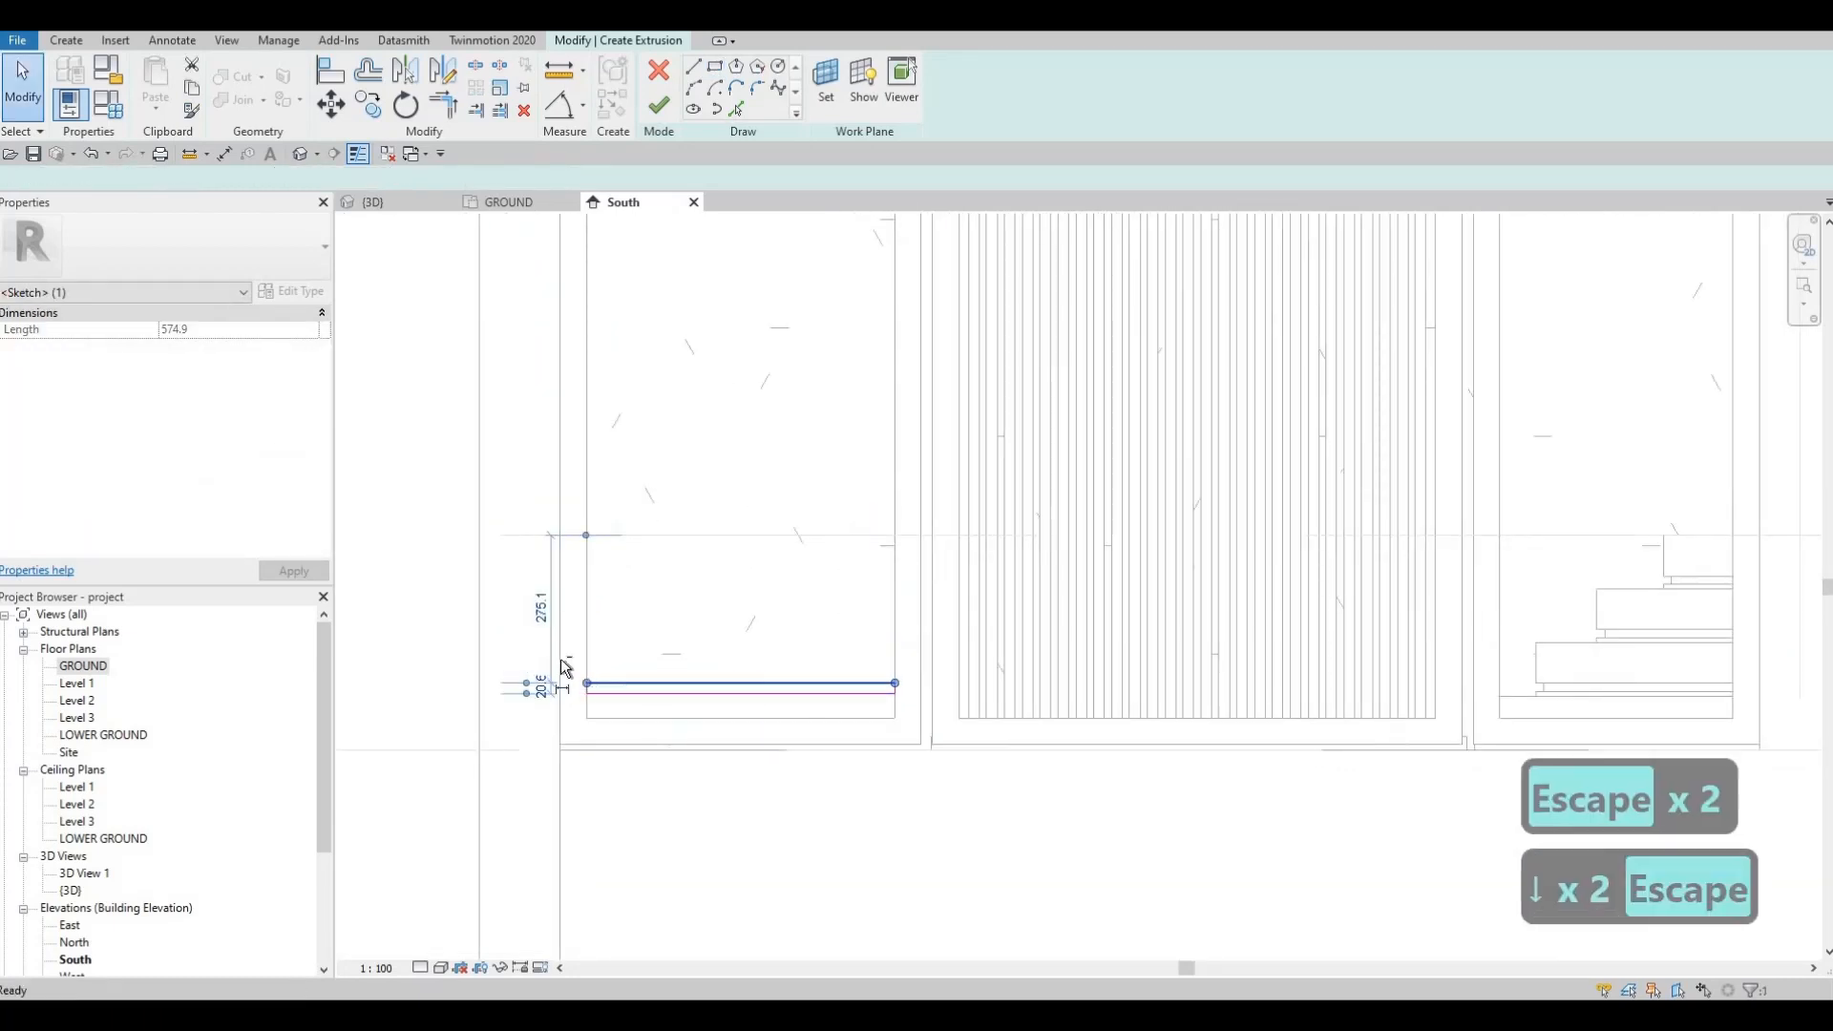
pyautogui.press('Escape')
pyautogui.doubleClick(924, 712)
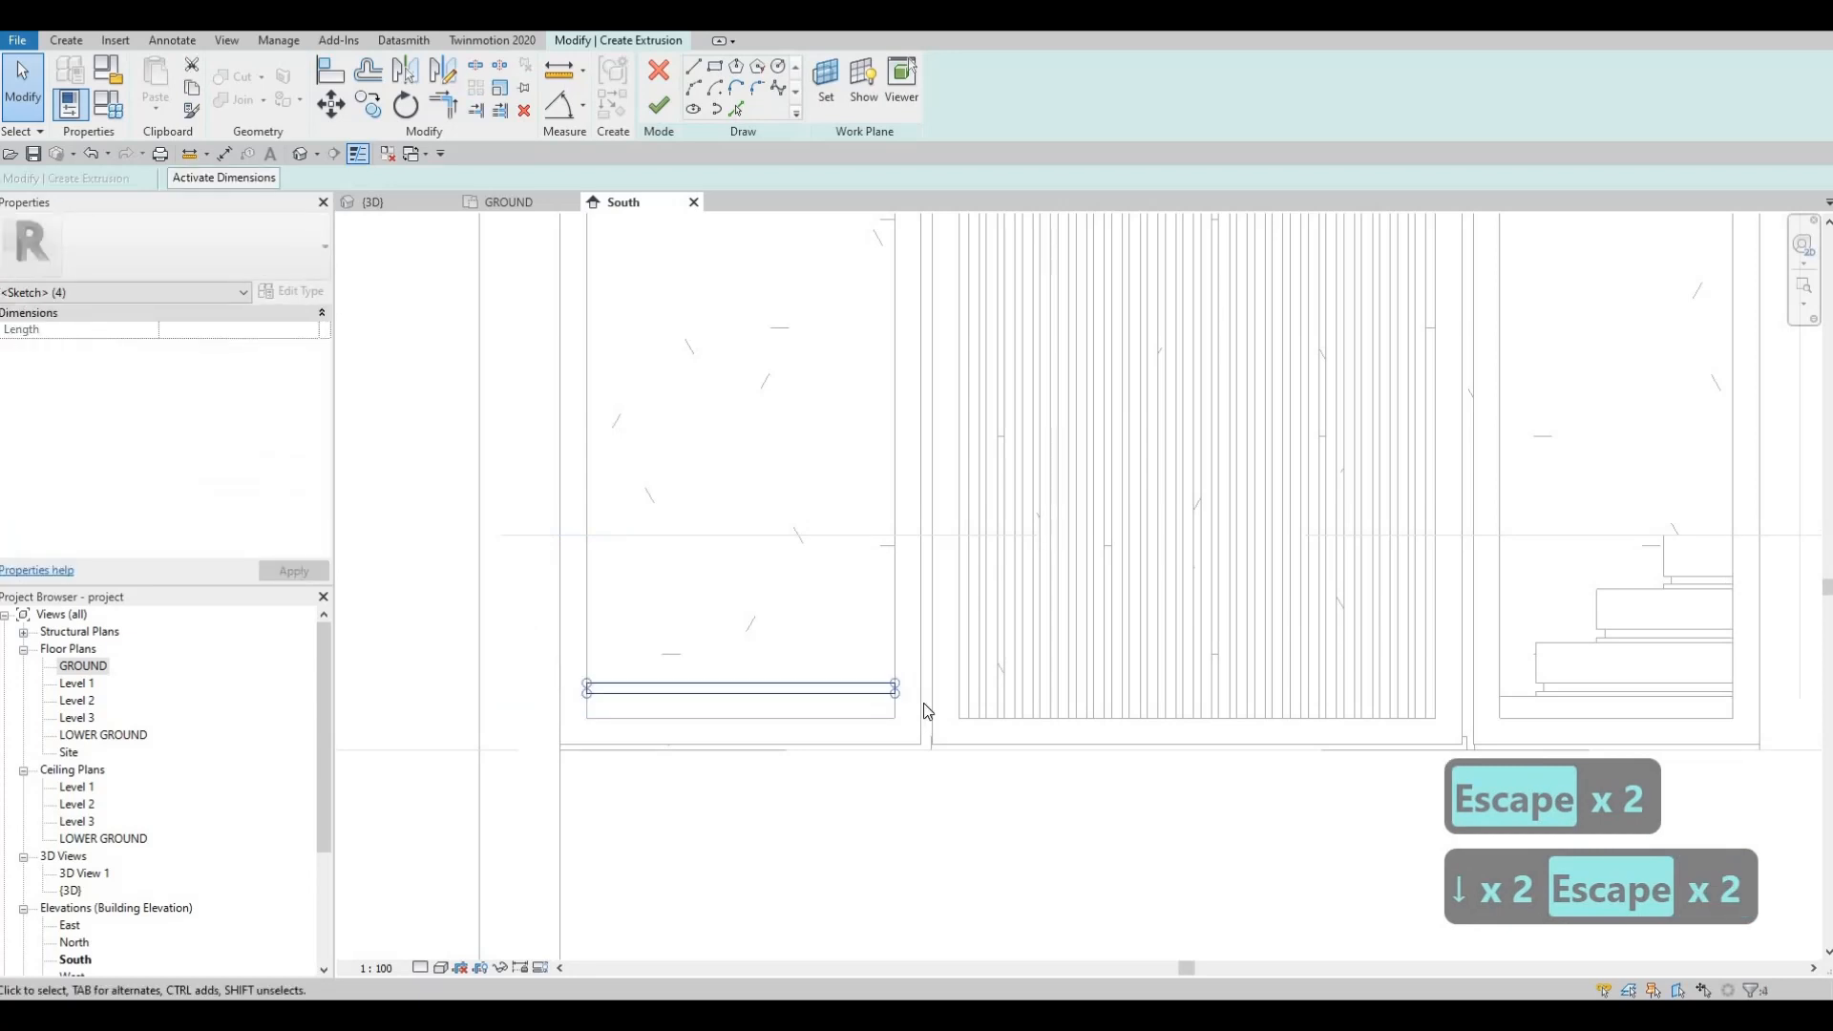
pyautogui.press('Escape')
pyautogui.press('Escape')
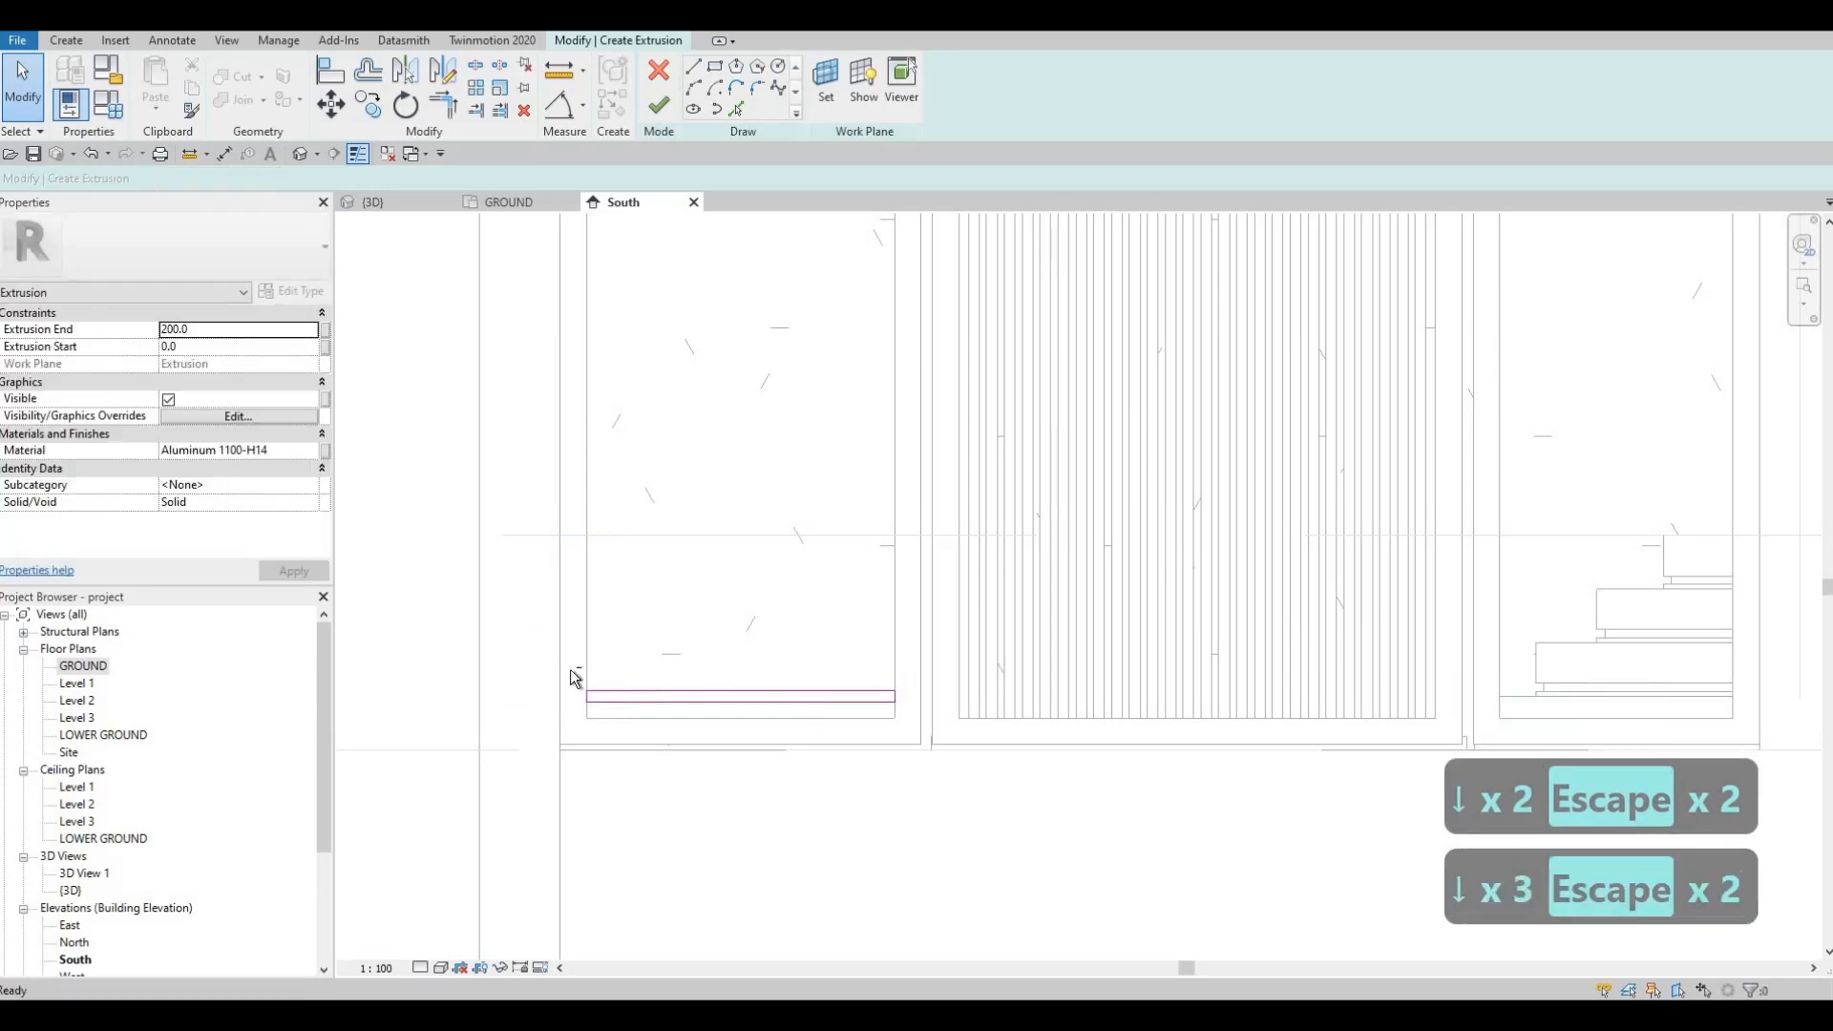
pyautogui.moveTo(560, 667); pyautogui.dragTo(916, 711)
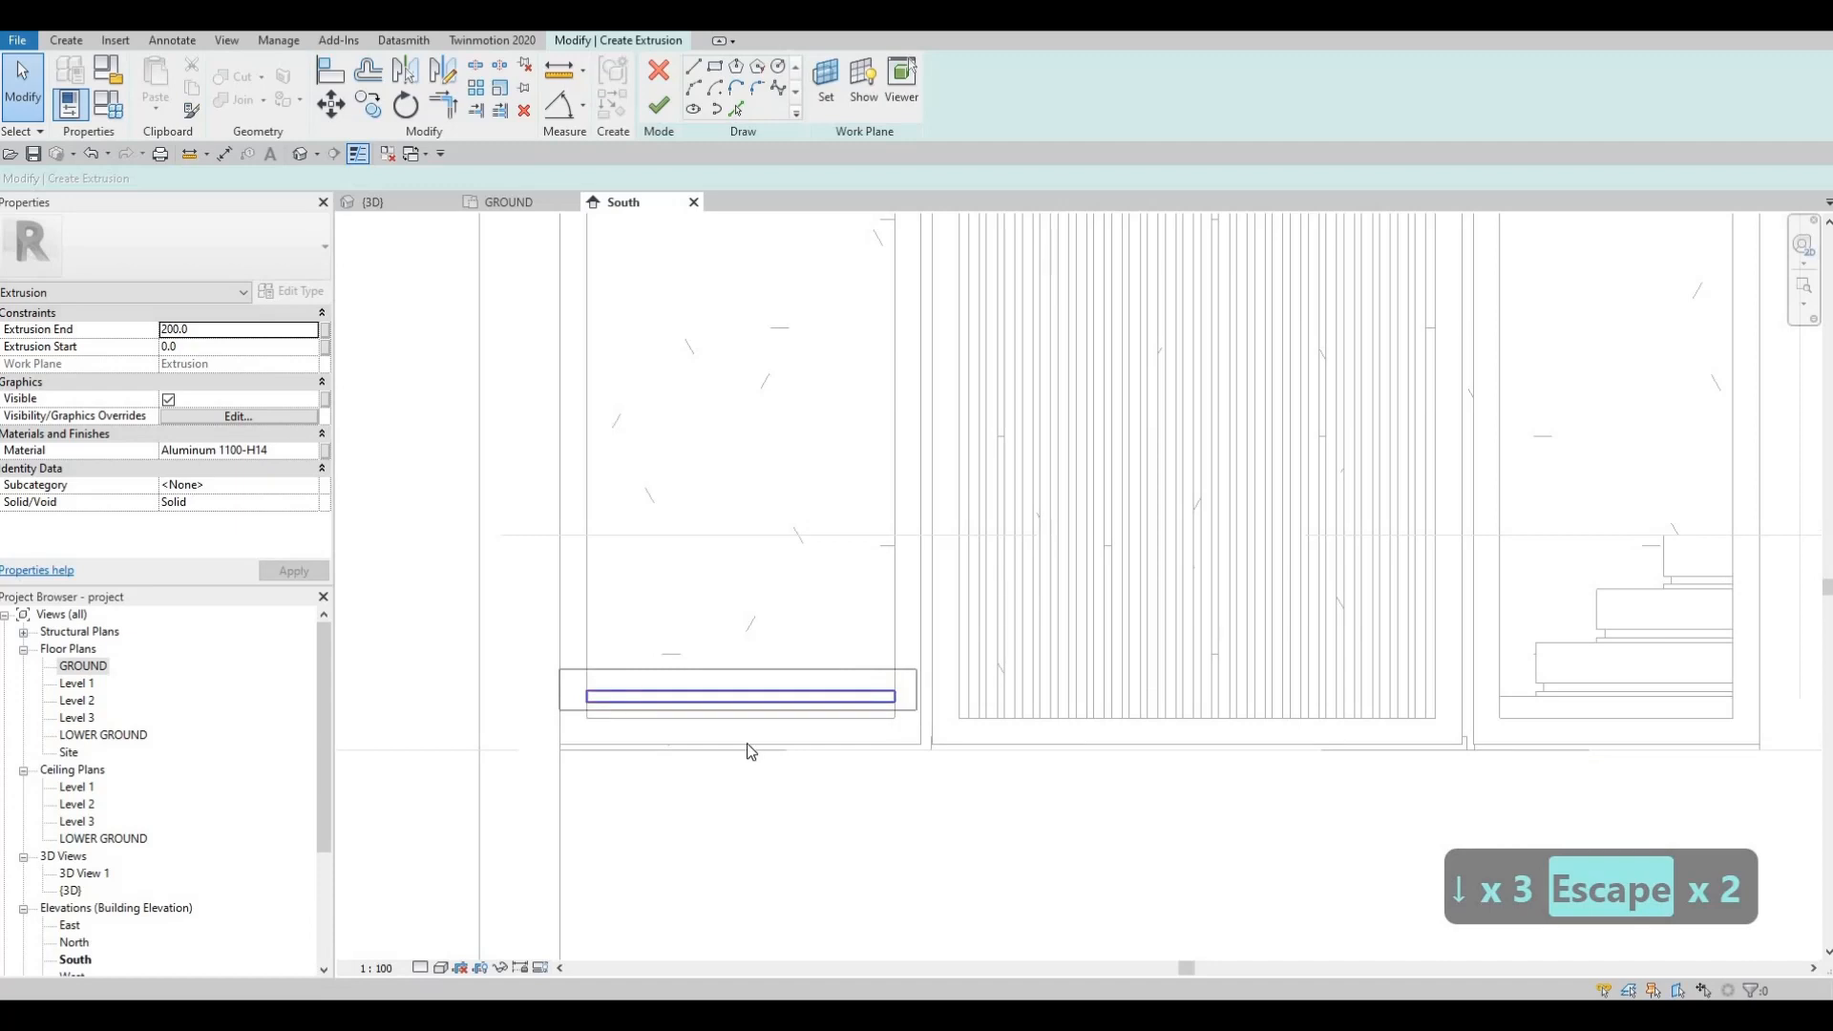
pyautogui.press('Down')
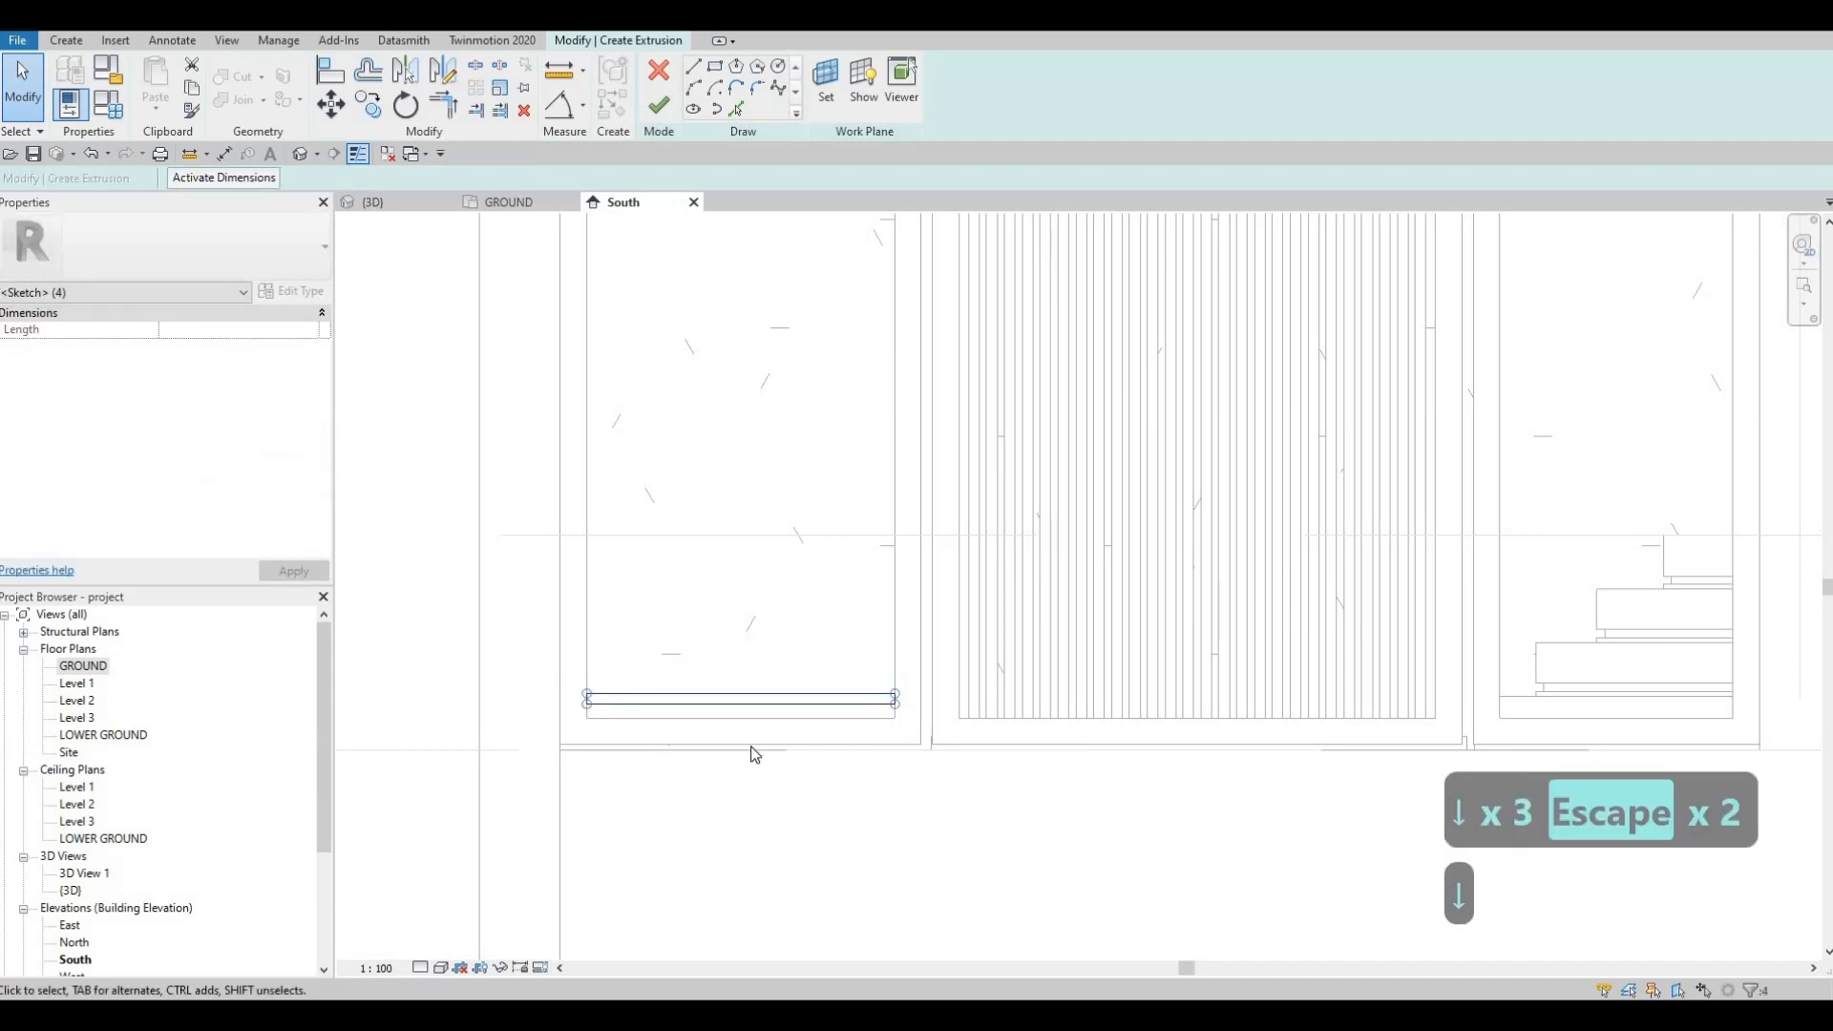
# Step: Start copying the slat rectangle, then cancel and undo the change
pyautogui.press('c')
pyautogui.press('o')
pyautogui.scroll(2, 929, 708)
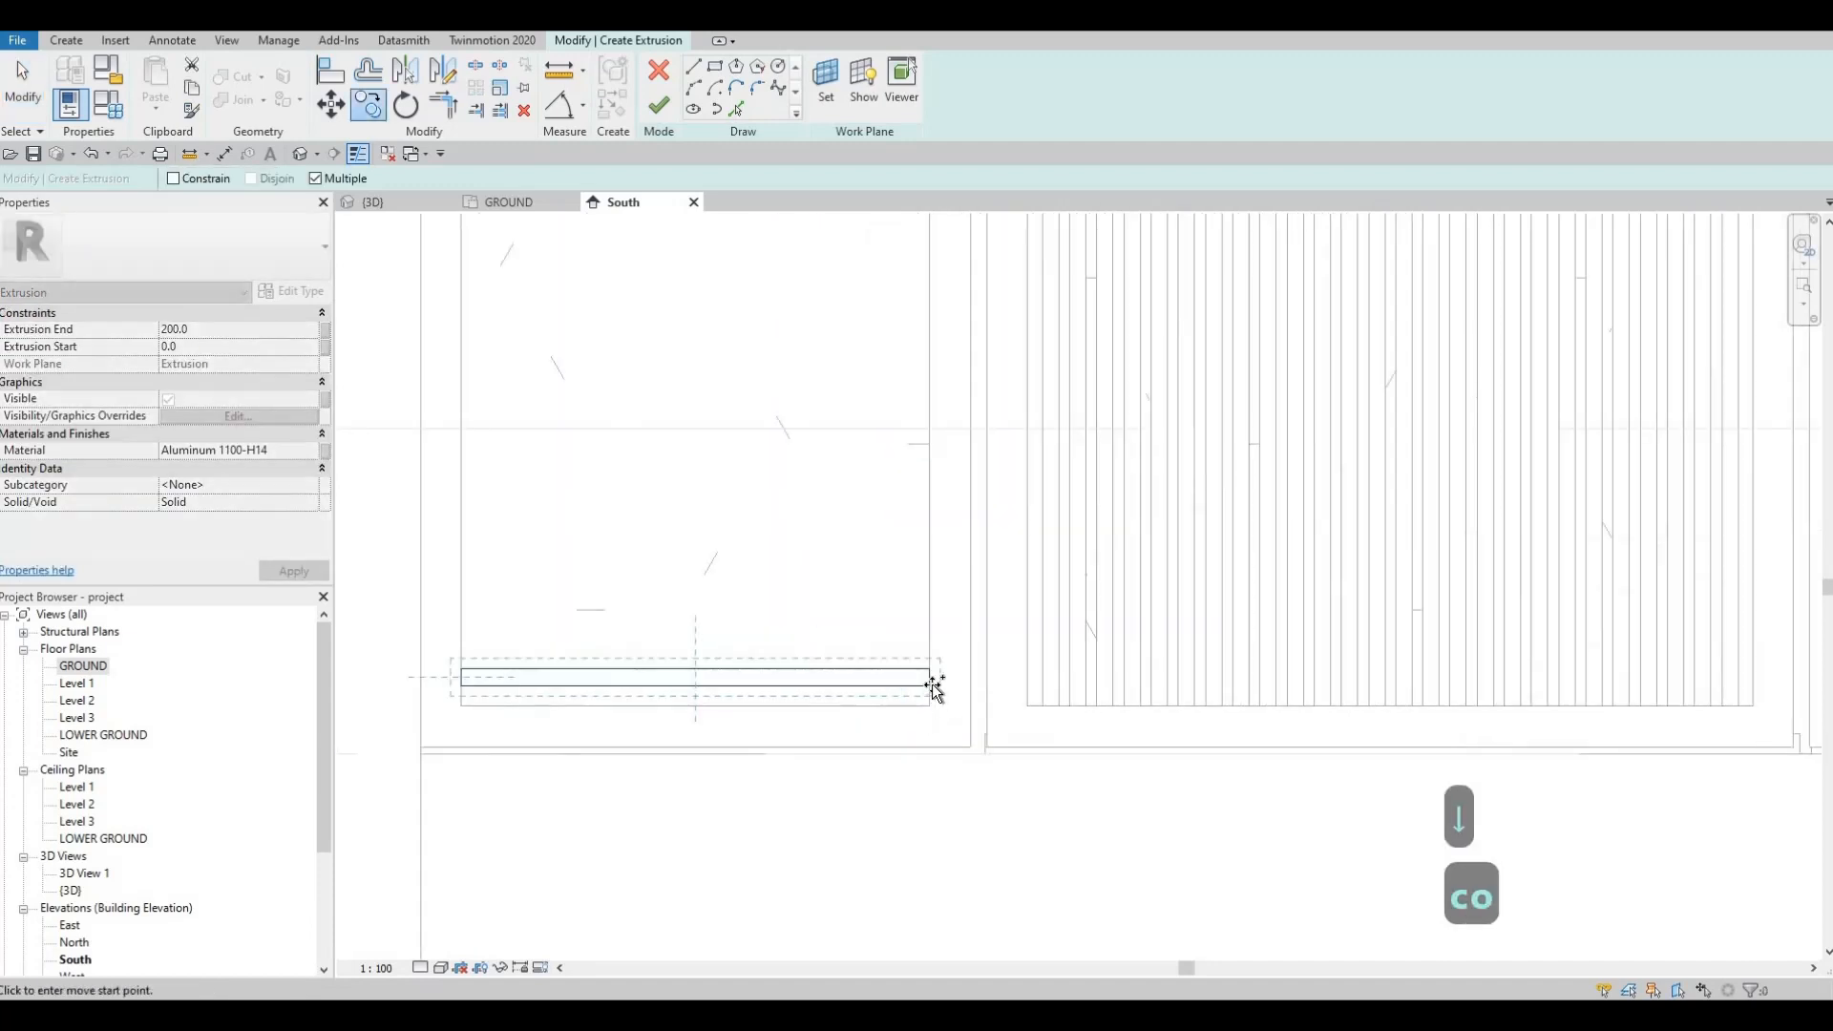
pyautogui.click(930, 685)
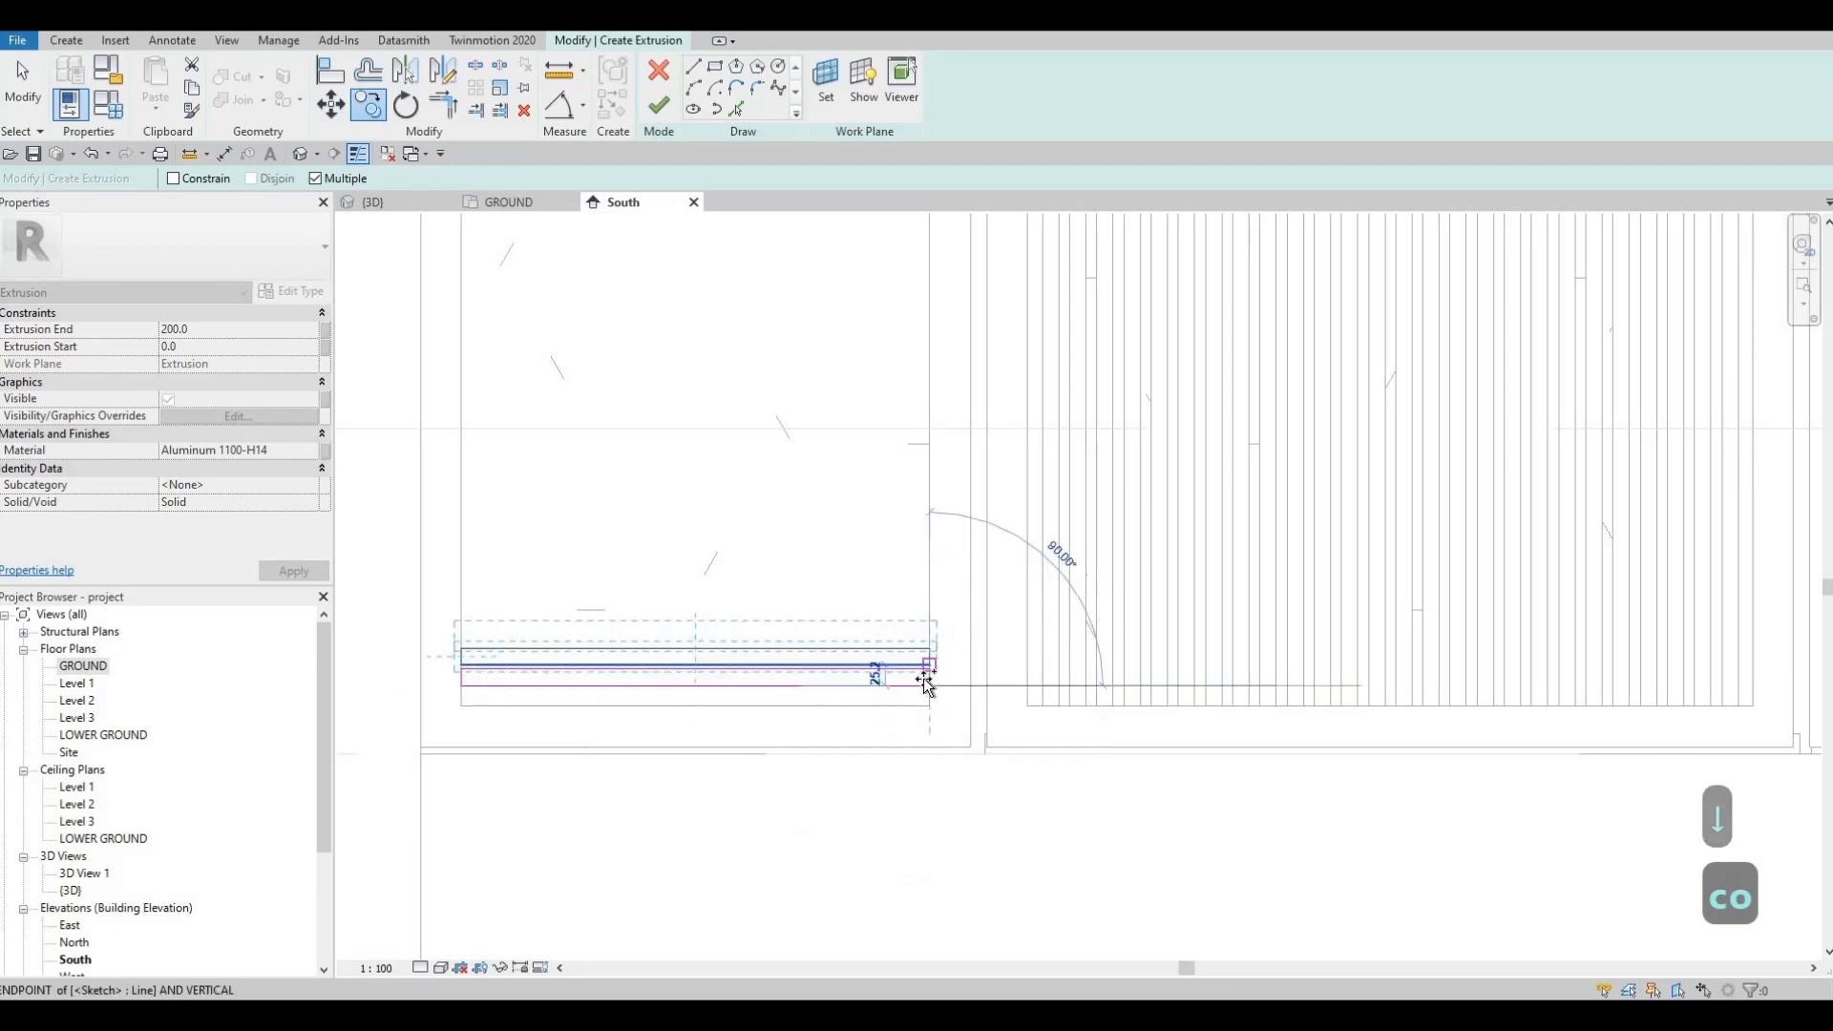
pyautogui.scroll(3, 924, 693)
pyautogui.scroll(-3, 736, 701)
pyautogui.press('Escape')
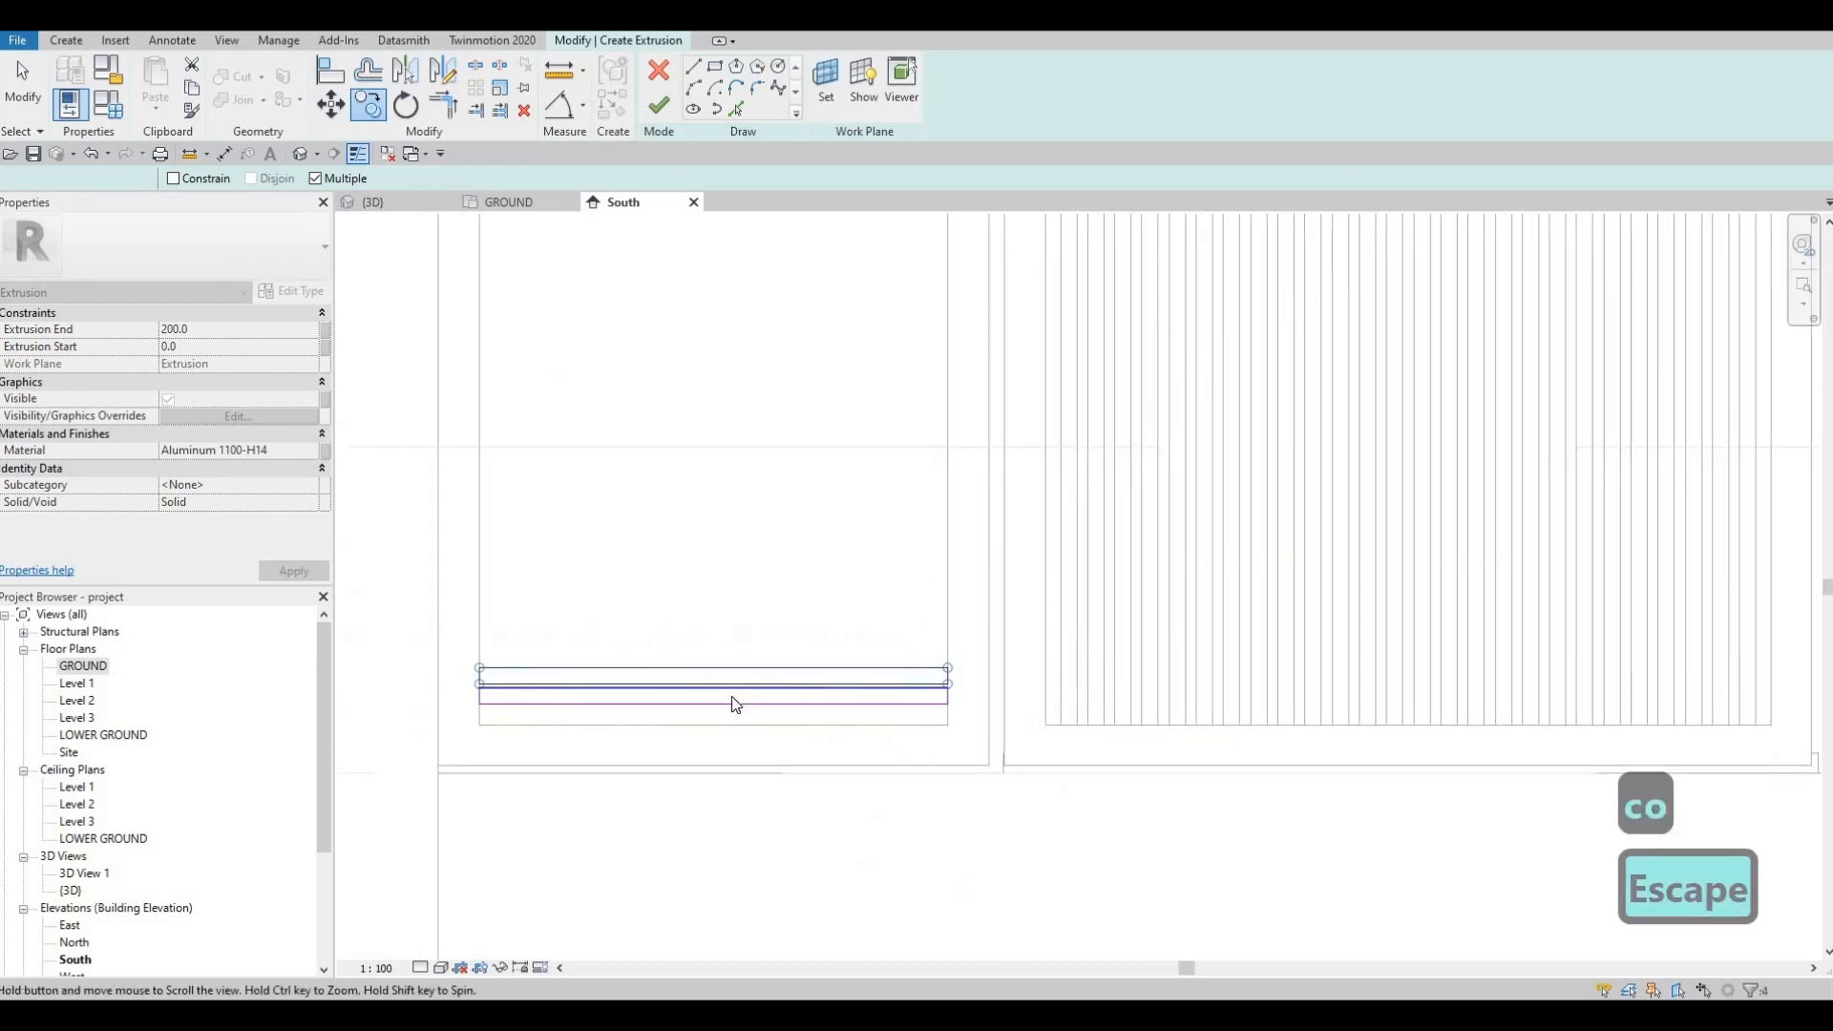
pyautogui.hotkey('ctrl', 'z')
# Step: Copy the slat lines once above the original strip, then undo that copy
pyautogui.scroll(1, 567, 668)
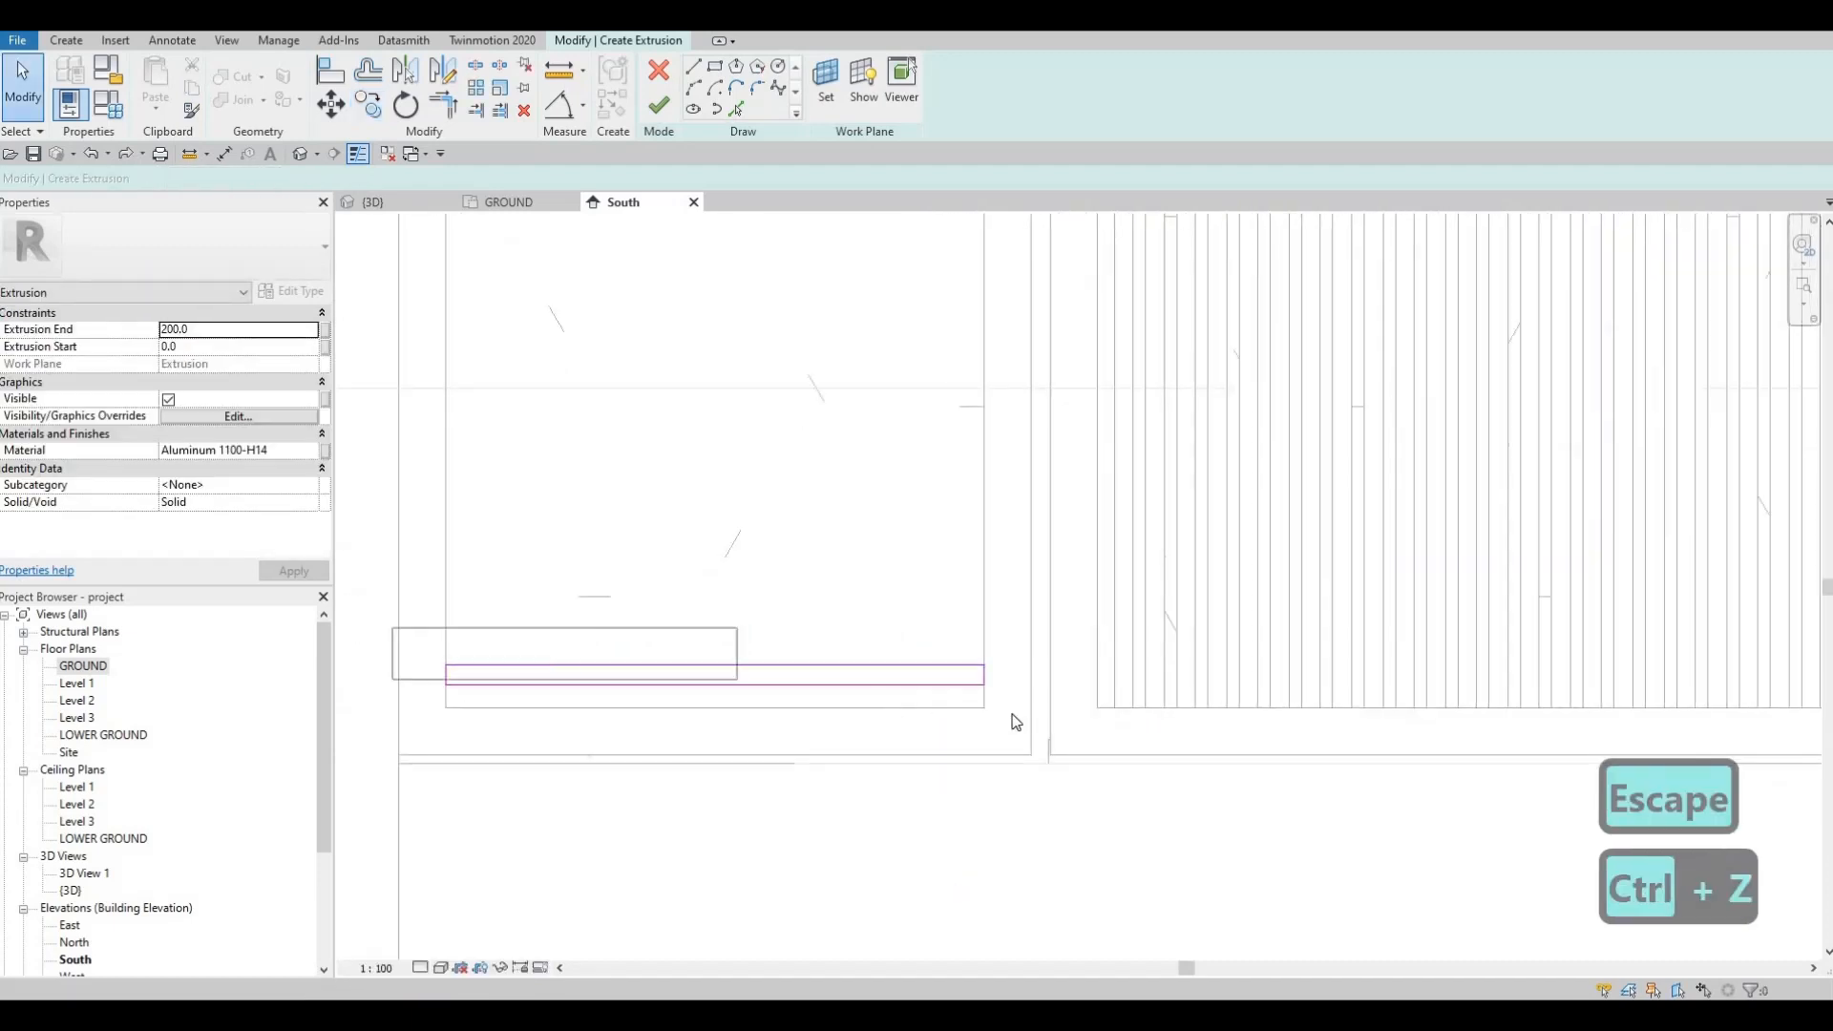
pyautogui.moveTo(1014, 722); pyautogui.dragTo(1002, 737)
pyautogui.press('c')
pyautogui.press('o')
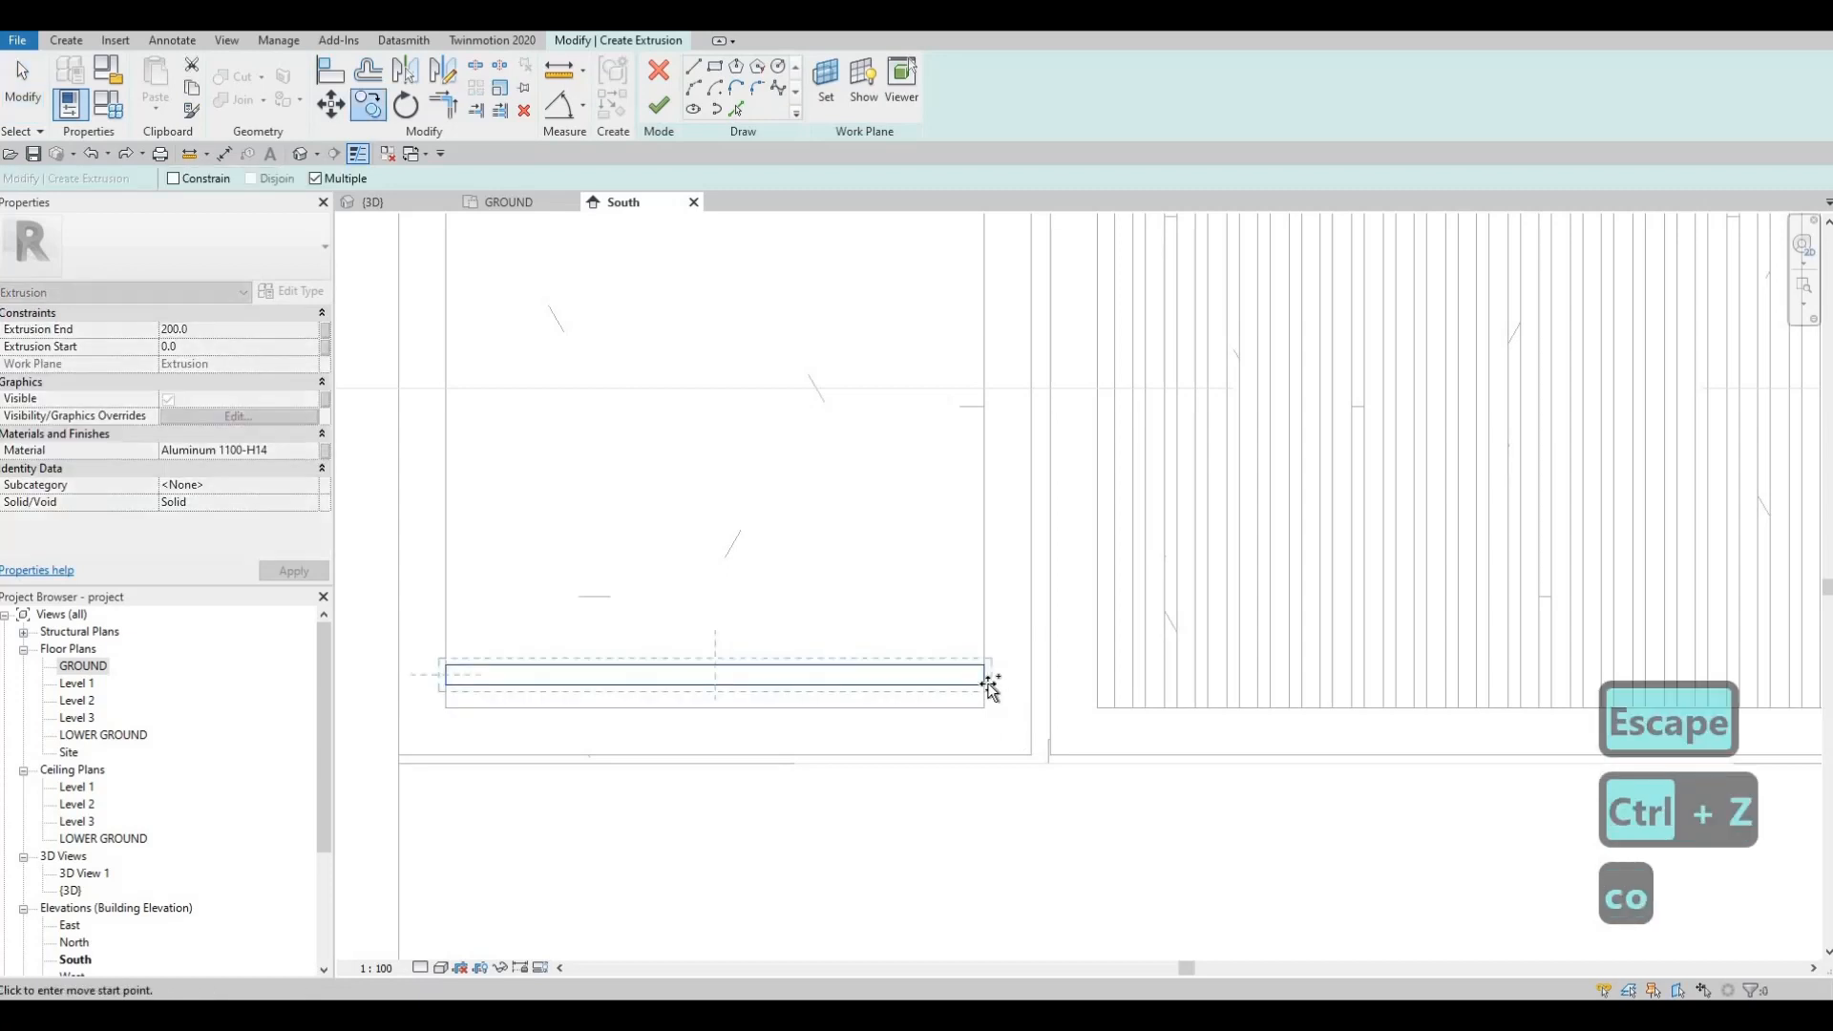
pyautogui.click(988, 683)
pyautogui.click(984, 661)
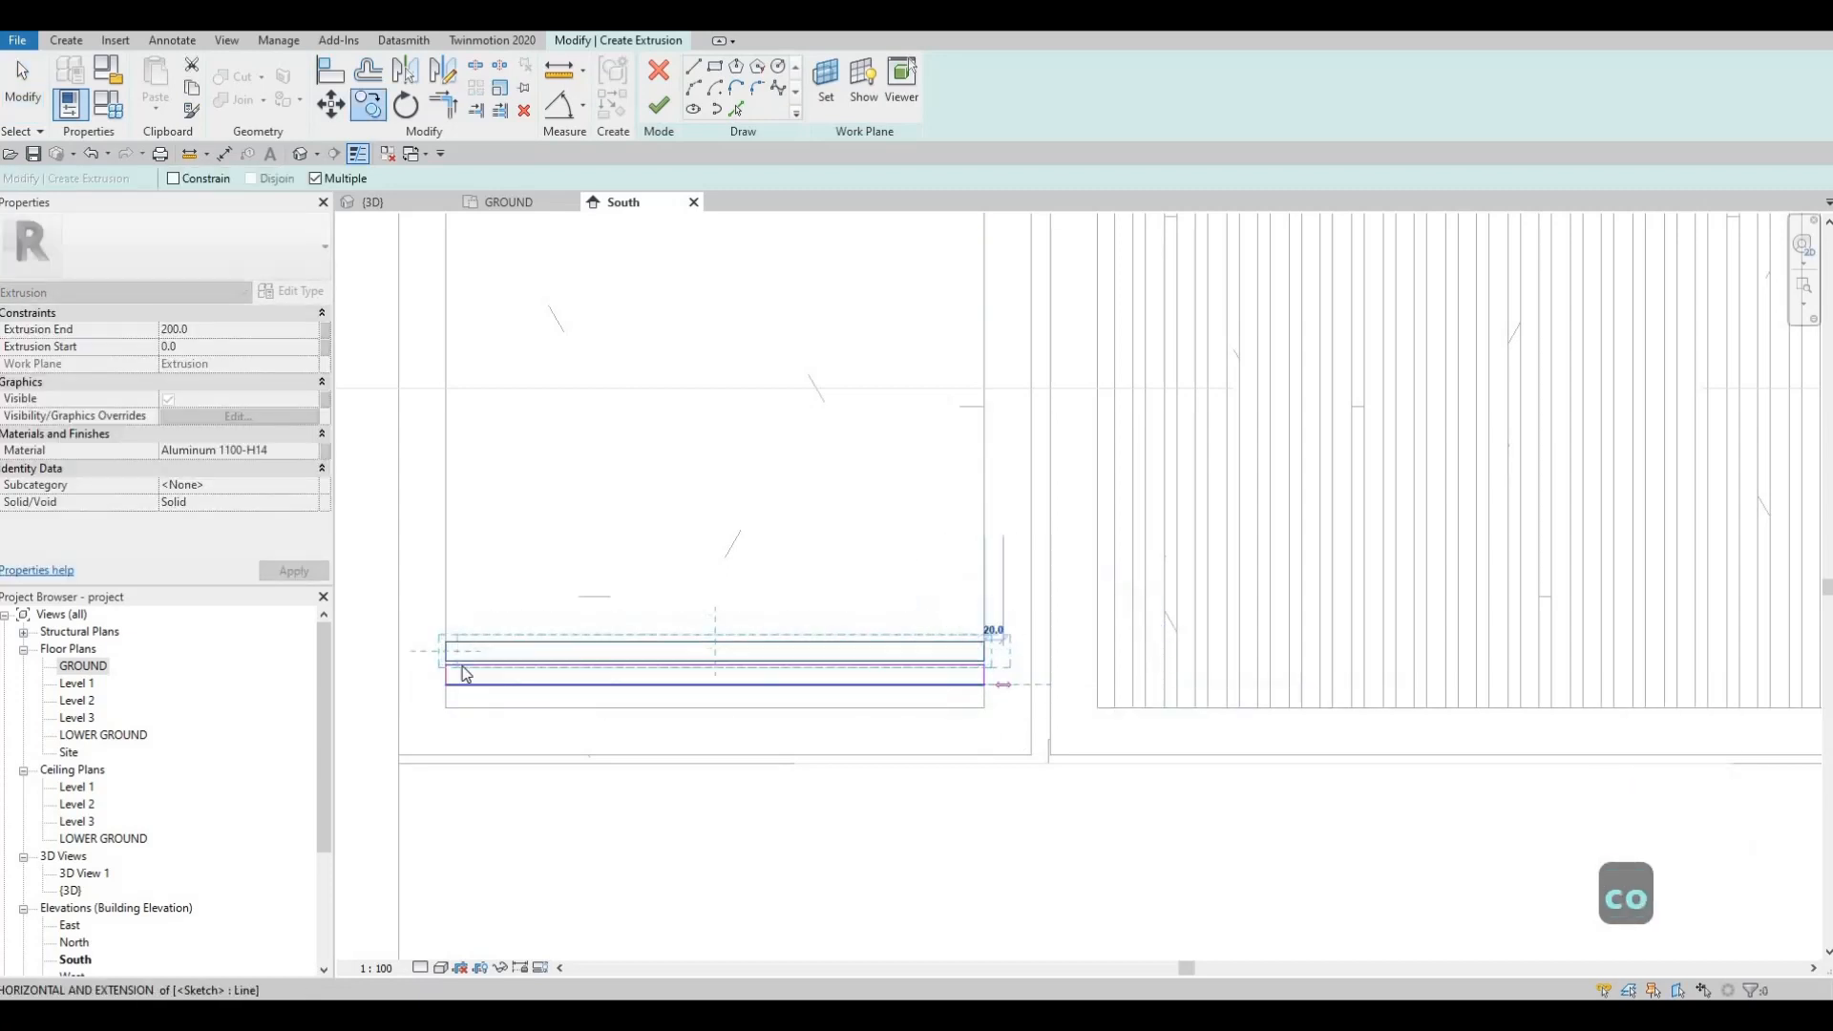
pyautogui.press('Escape')
pyautogui.press('Escape')
pyautogui.press('Escape')
pyautogui.hotkey('ctrl', 'z')
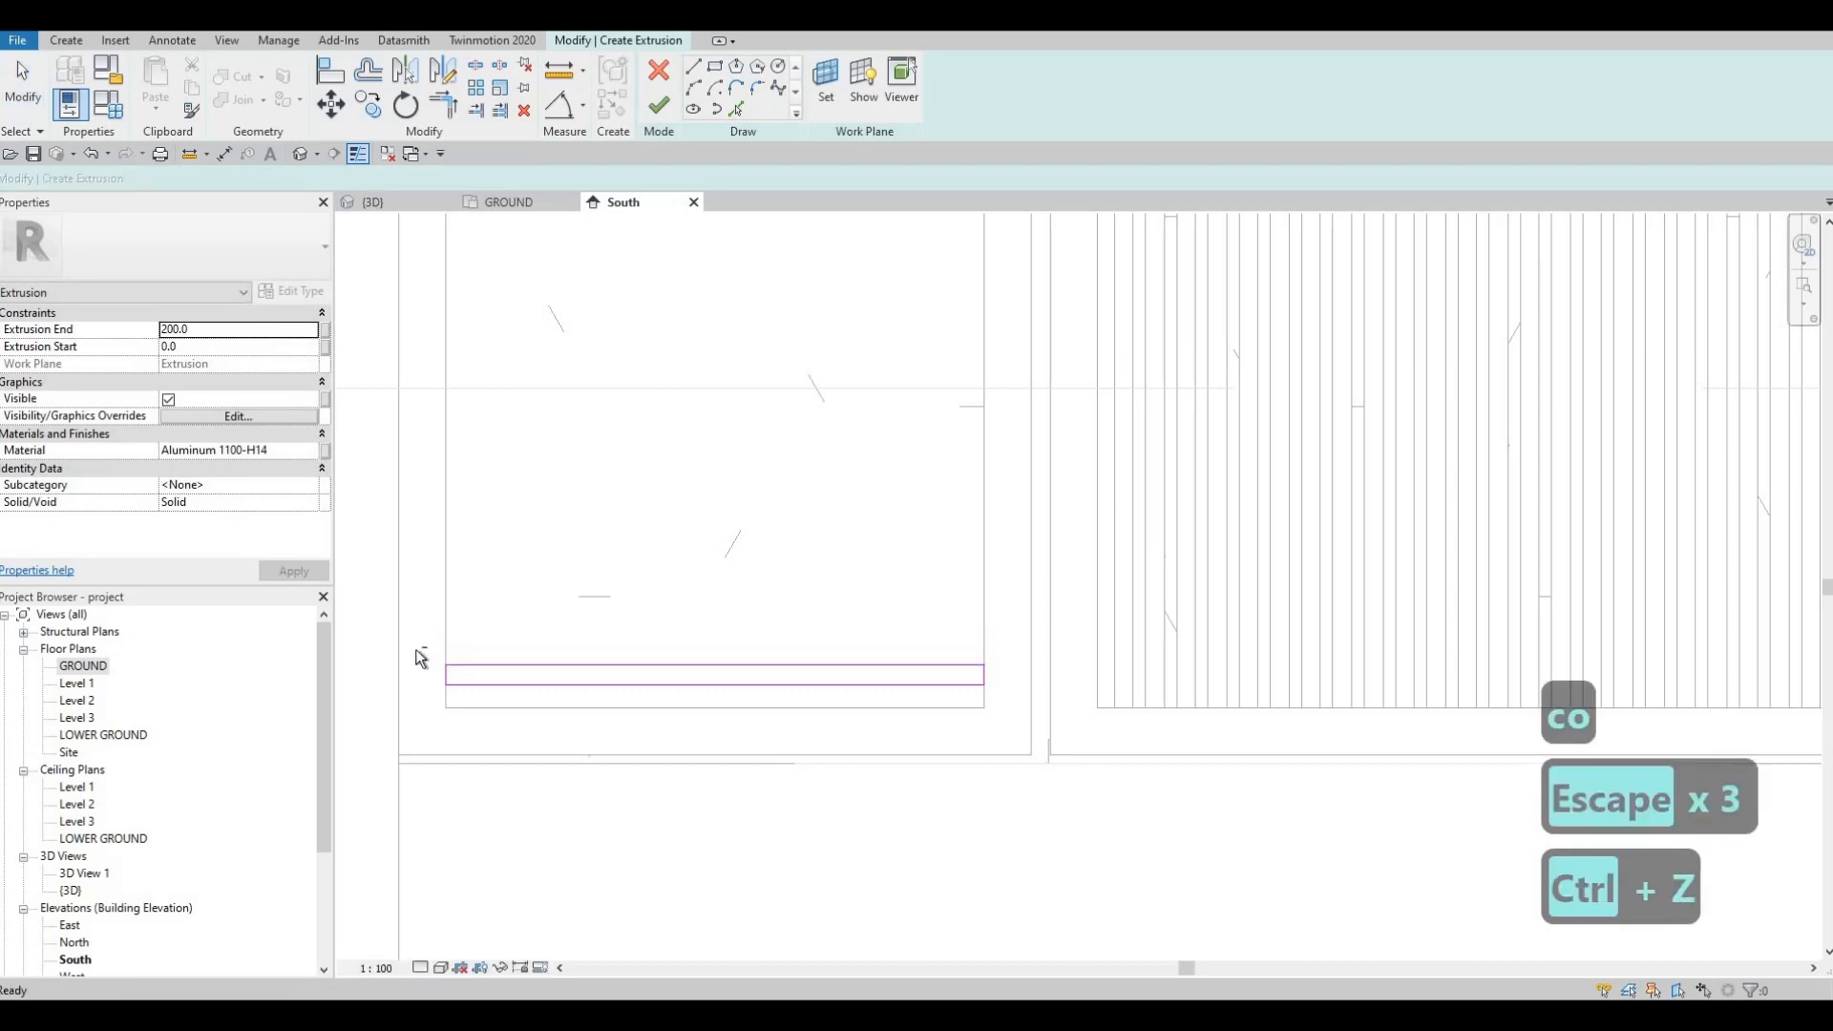
# Step: Nudge the slat rectangle down slightly and clear the selection
pyautogui.click(1003, 708)
pyautogui.press('Down')
pyautogui.press('Down')
pyautogui.press('Escape')
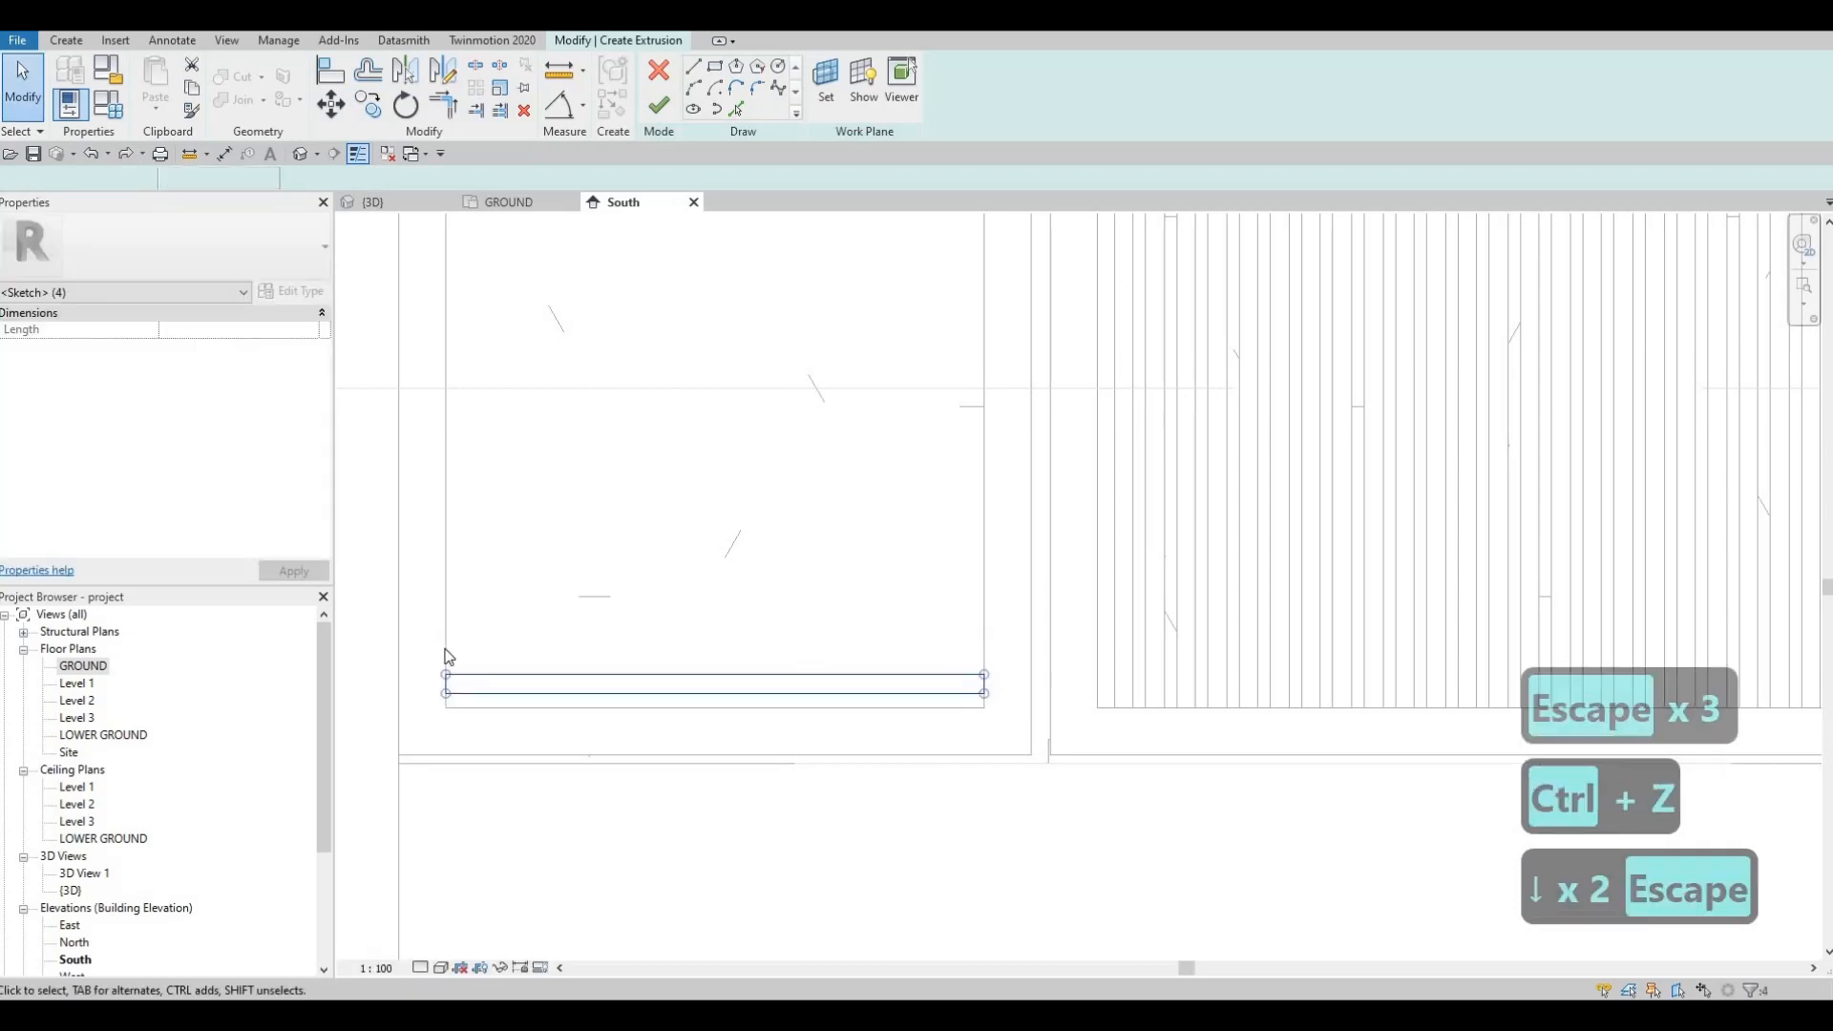
pyautogui.press('Escape')
# Step: Copy the slat outline repeatedly with CO, stacking seven copies upward in the left opening
pyautogui.moveTo(1014, 729); pyautogui.dragTo(1024, 740)
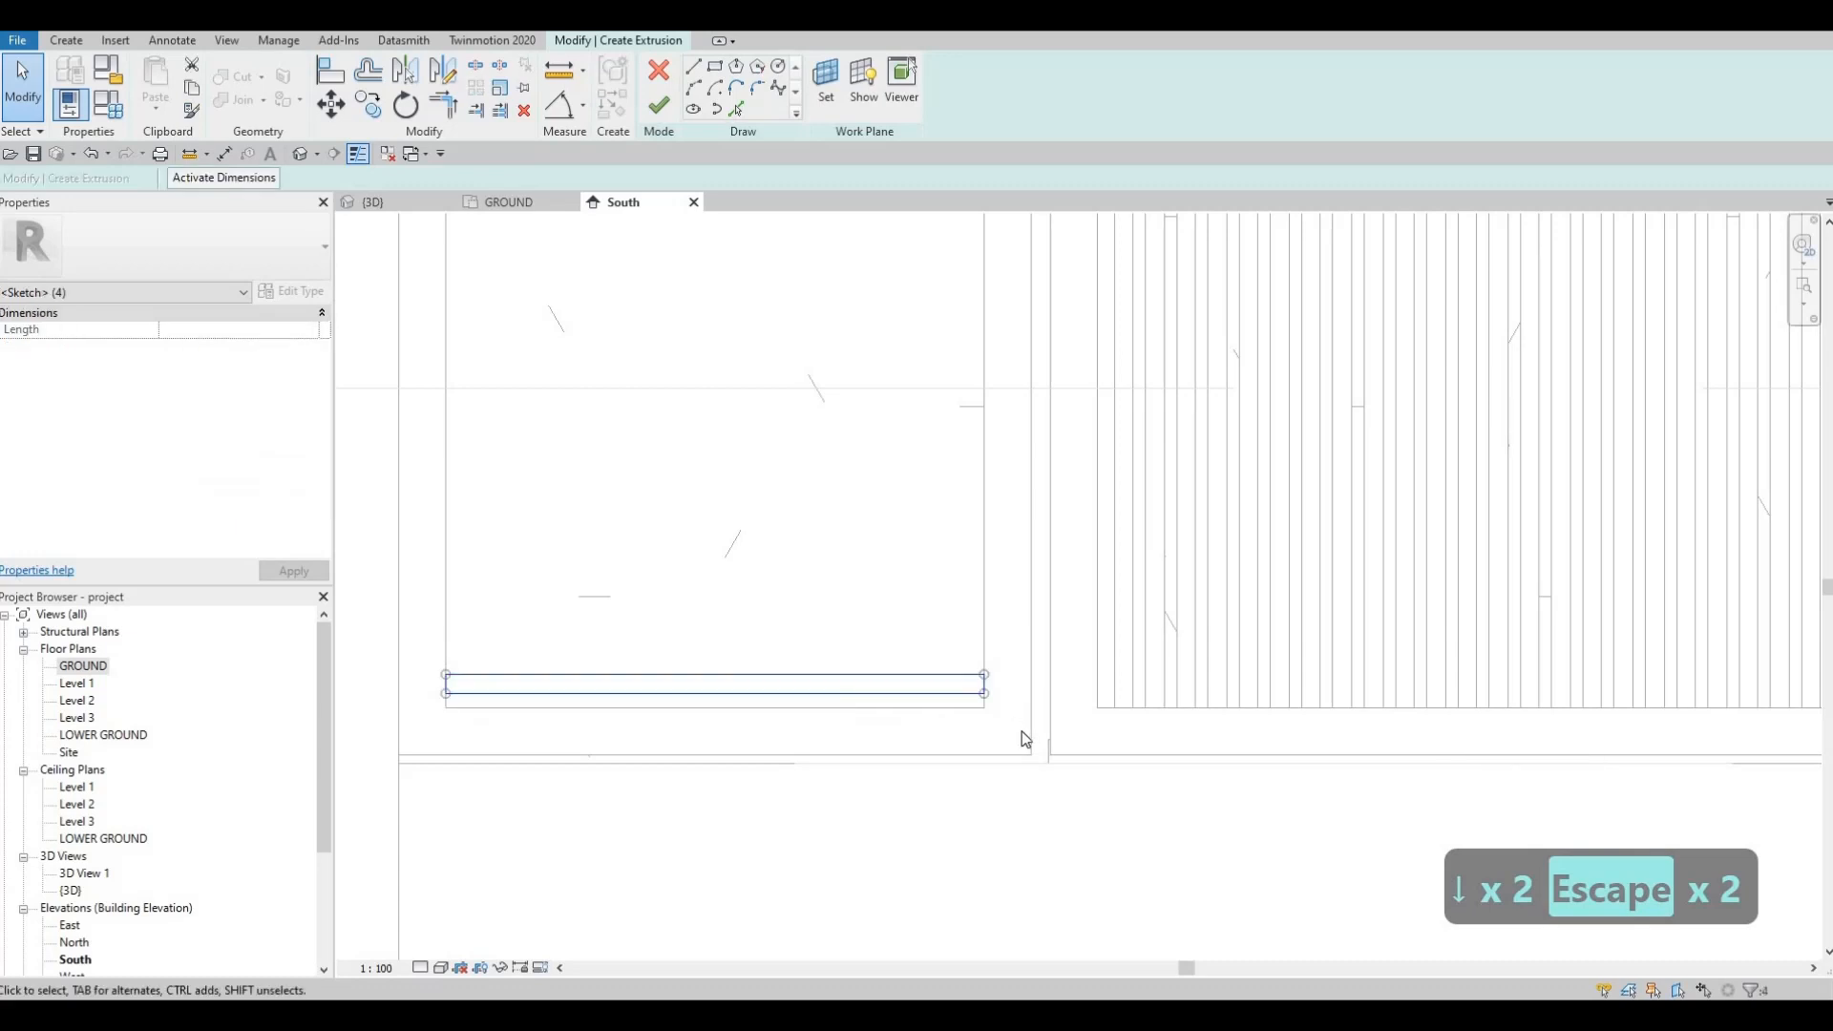
pyautogui.press('c')
pyautogui.press('o')
pyautogui.scroll(2, 983, 726)
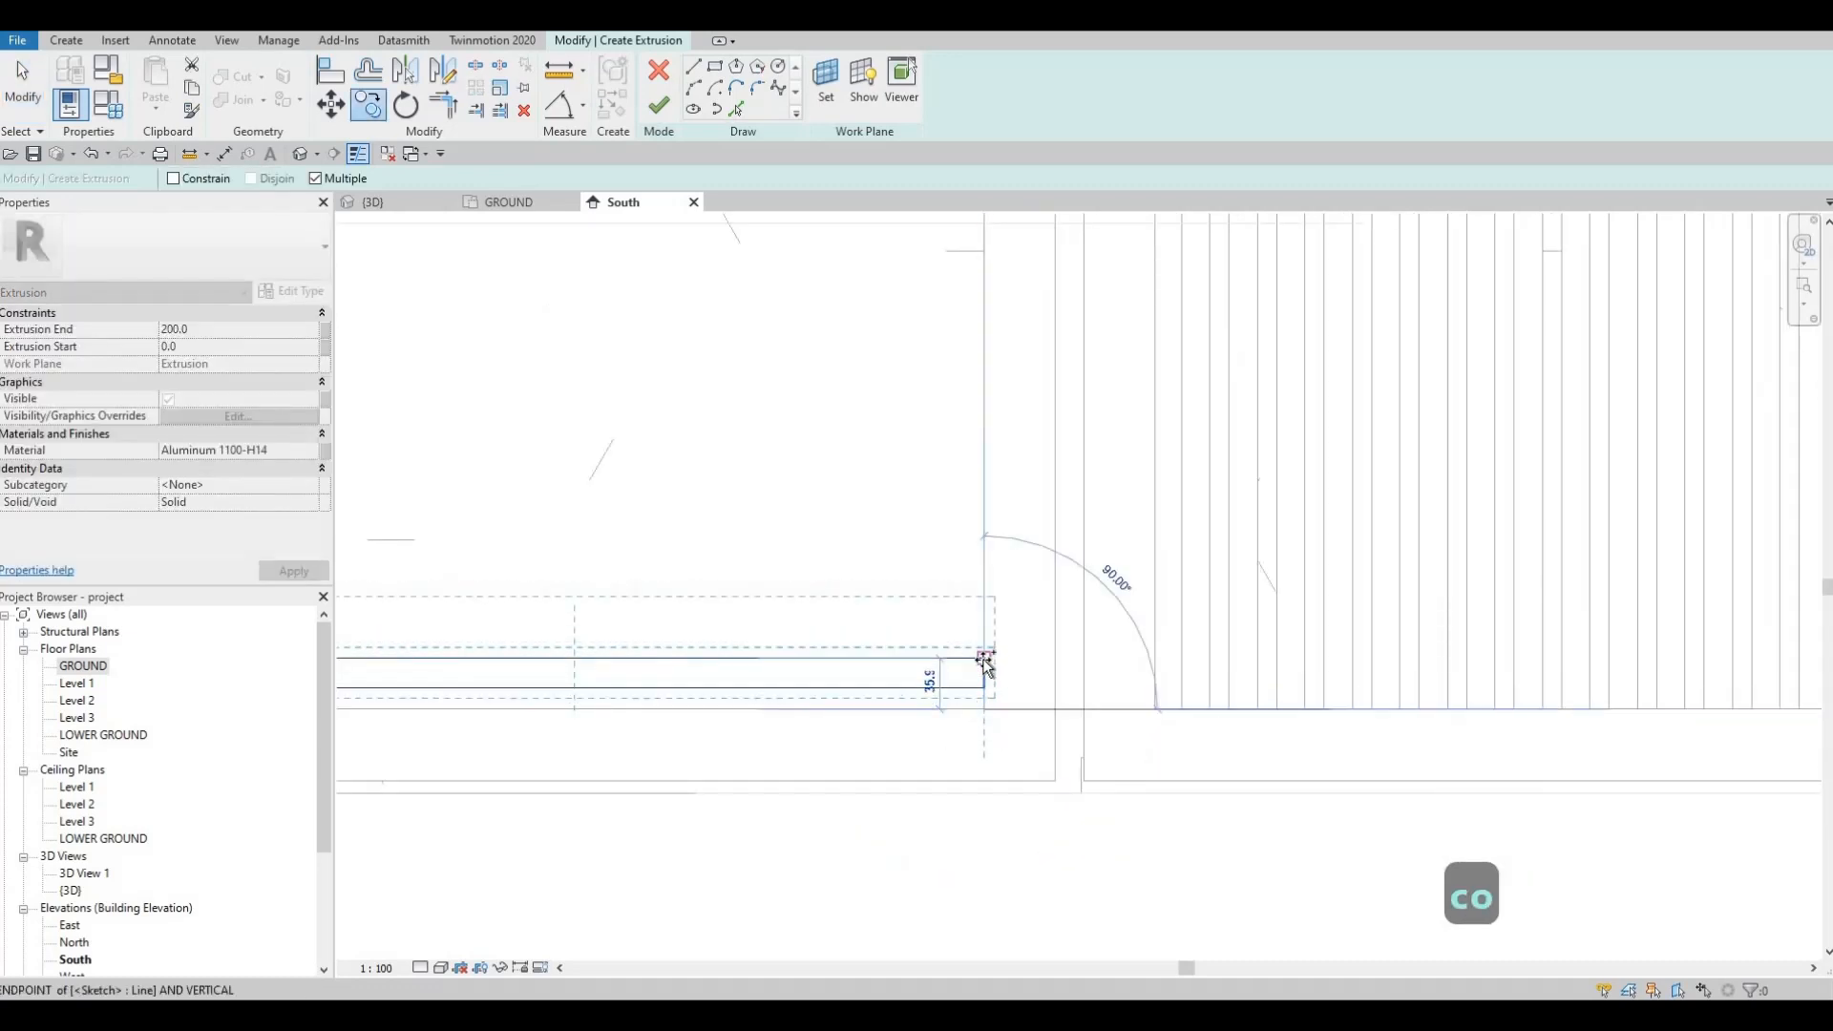
pyautogui.click(984, 560)
pyautogui.click(984, 556)
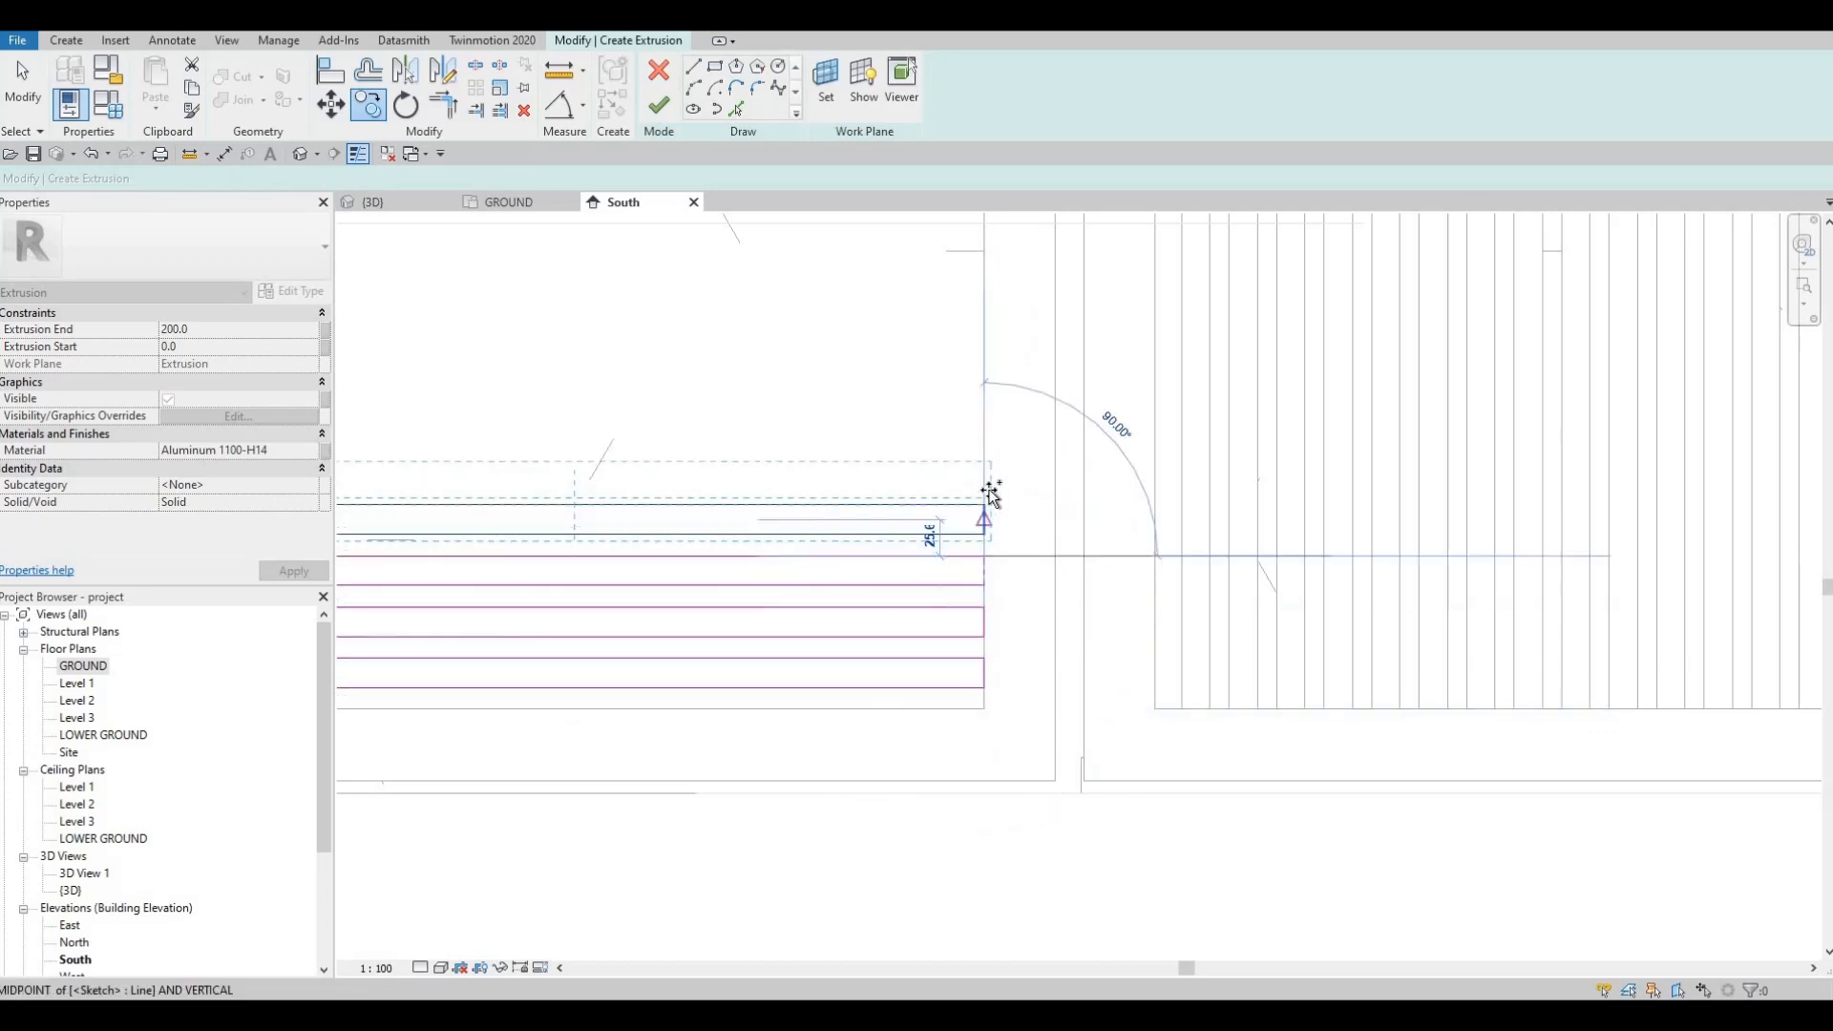
pyautogui.click(984, 504)
pyautogui.click(989, 393)
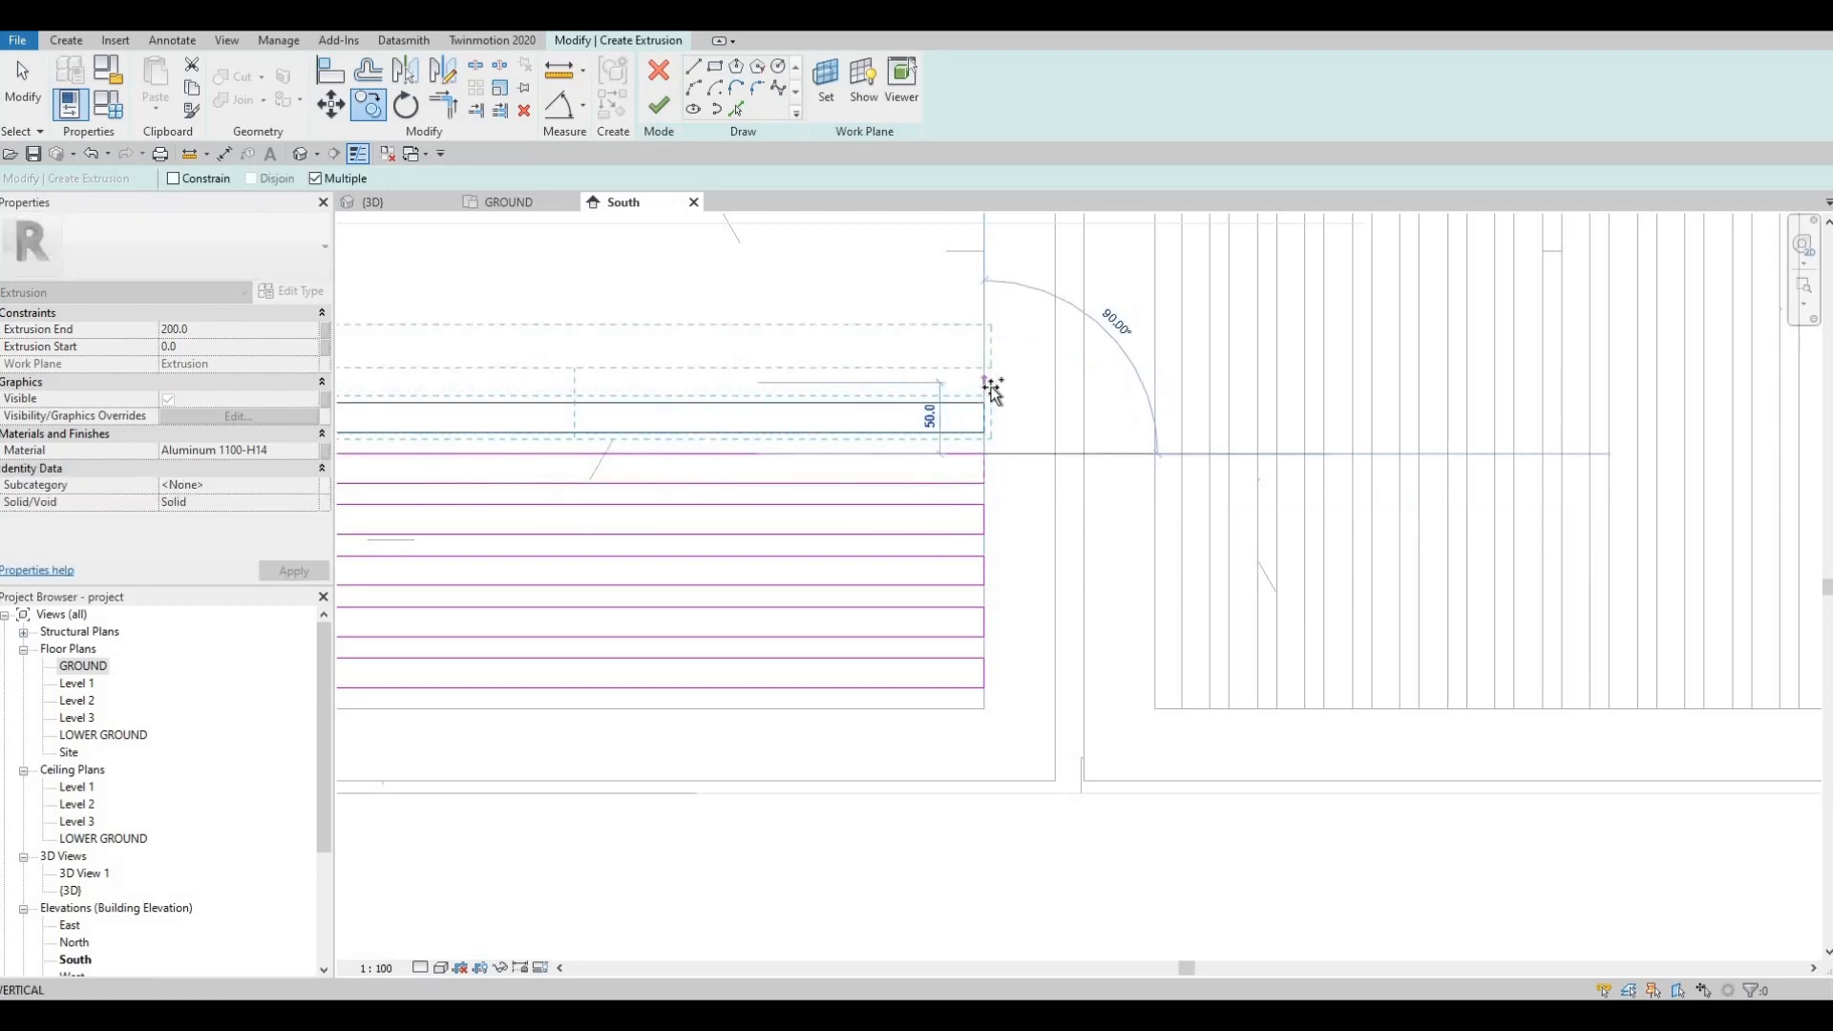
pyautogui.click(992, 329)
pyautogui.click(985, 350)
pyautogui.click(988, 303)
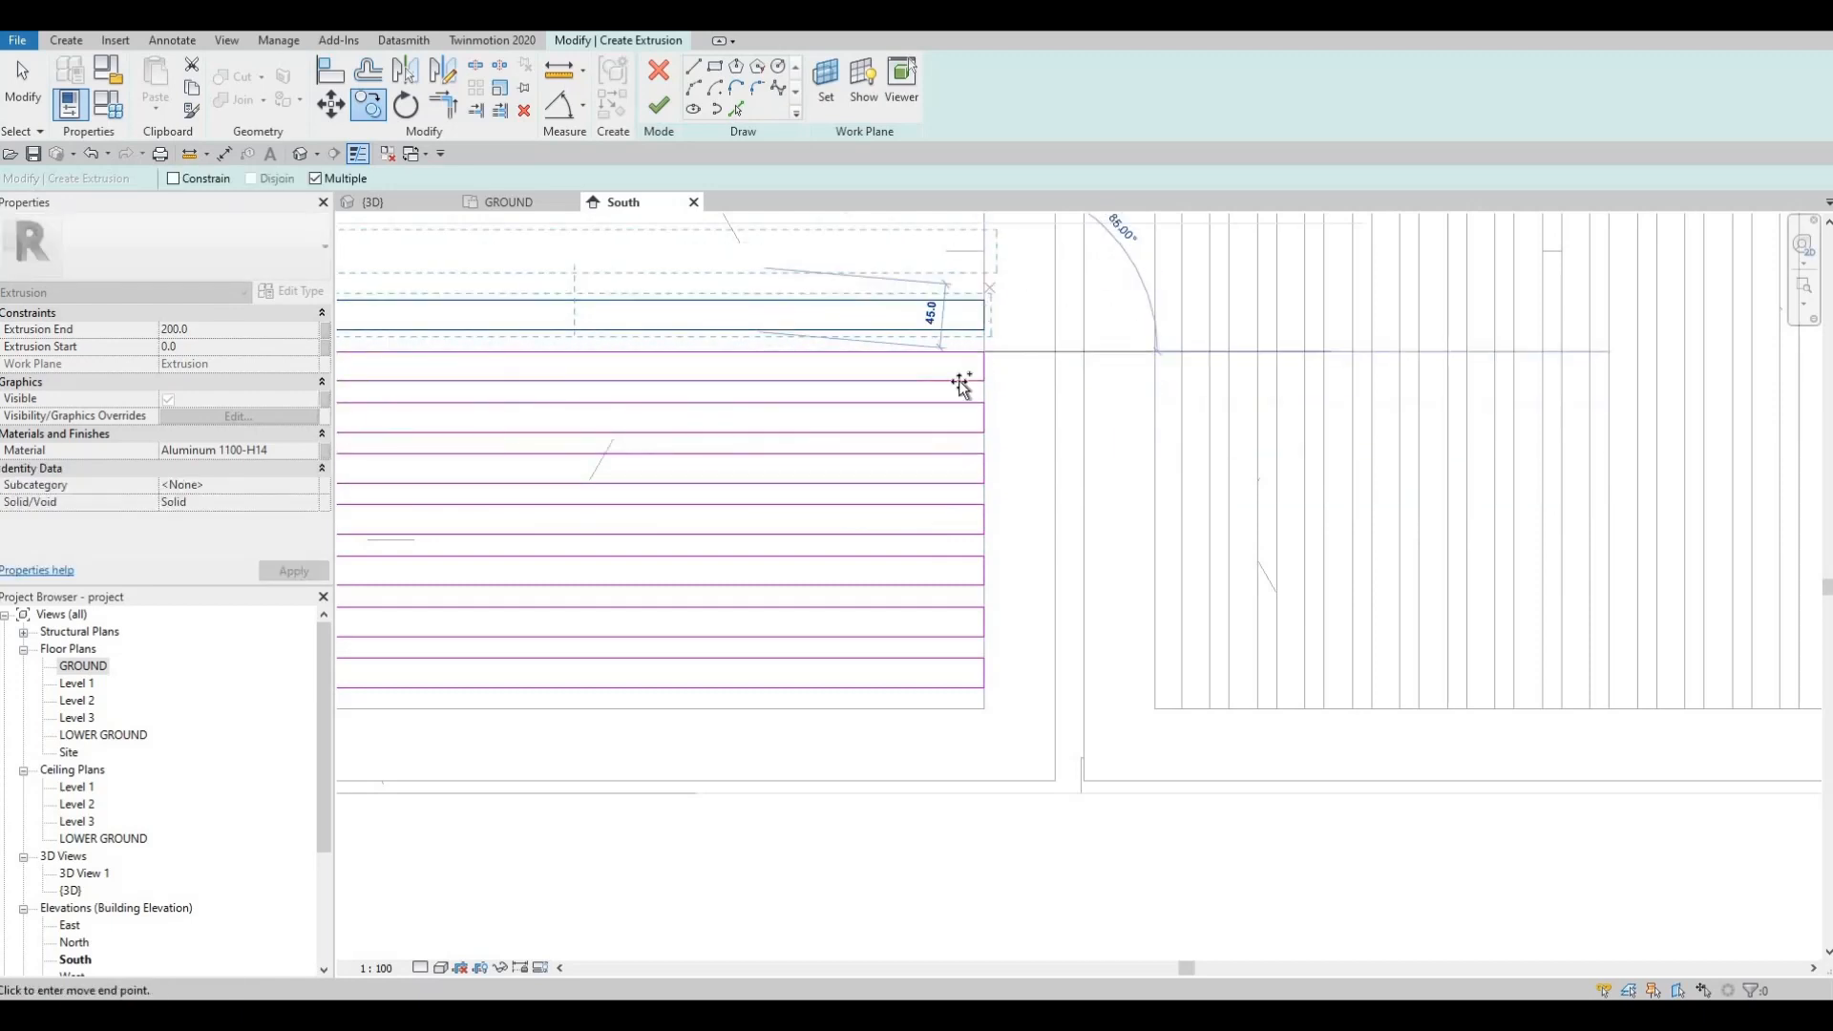
# Step: Finish copying with the whole slat stack in view and box-select all the slat outlines
pyautogui.moveTo(1004, 568); pyautogui.dragTo(992, 785, button='middle')
pyautogui.scroll(-1, 992, 785)
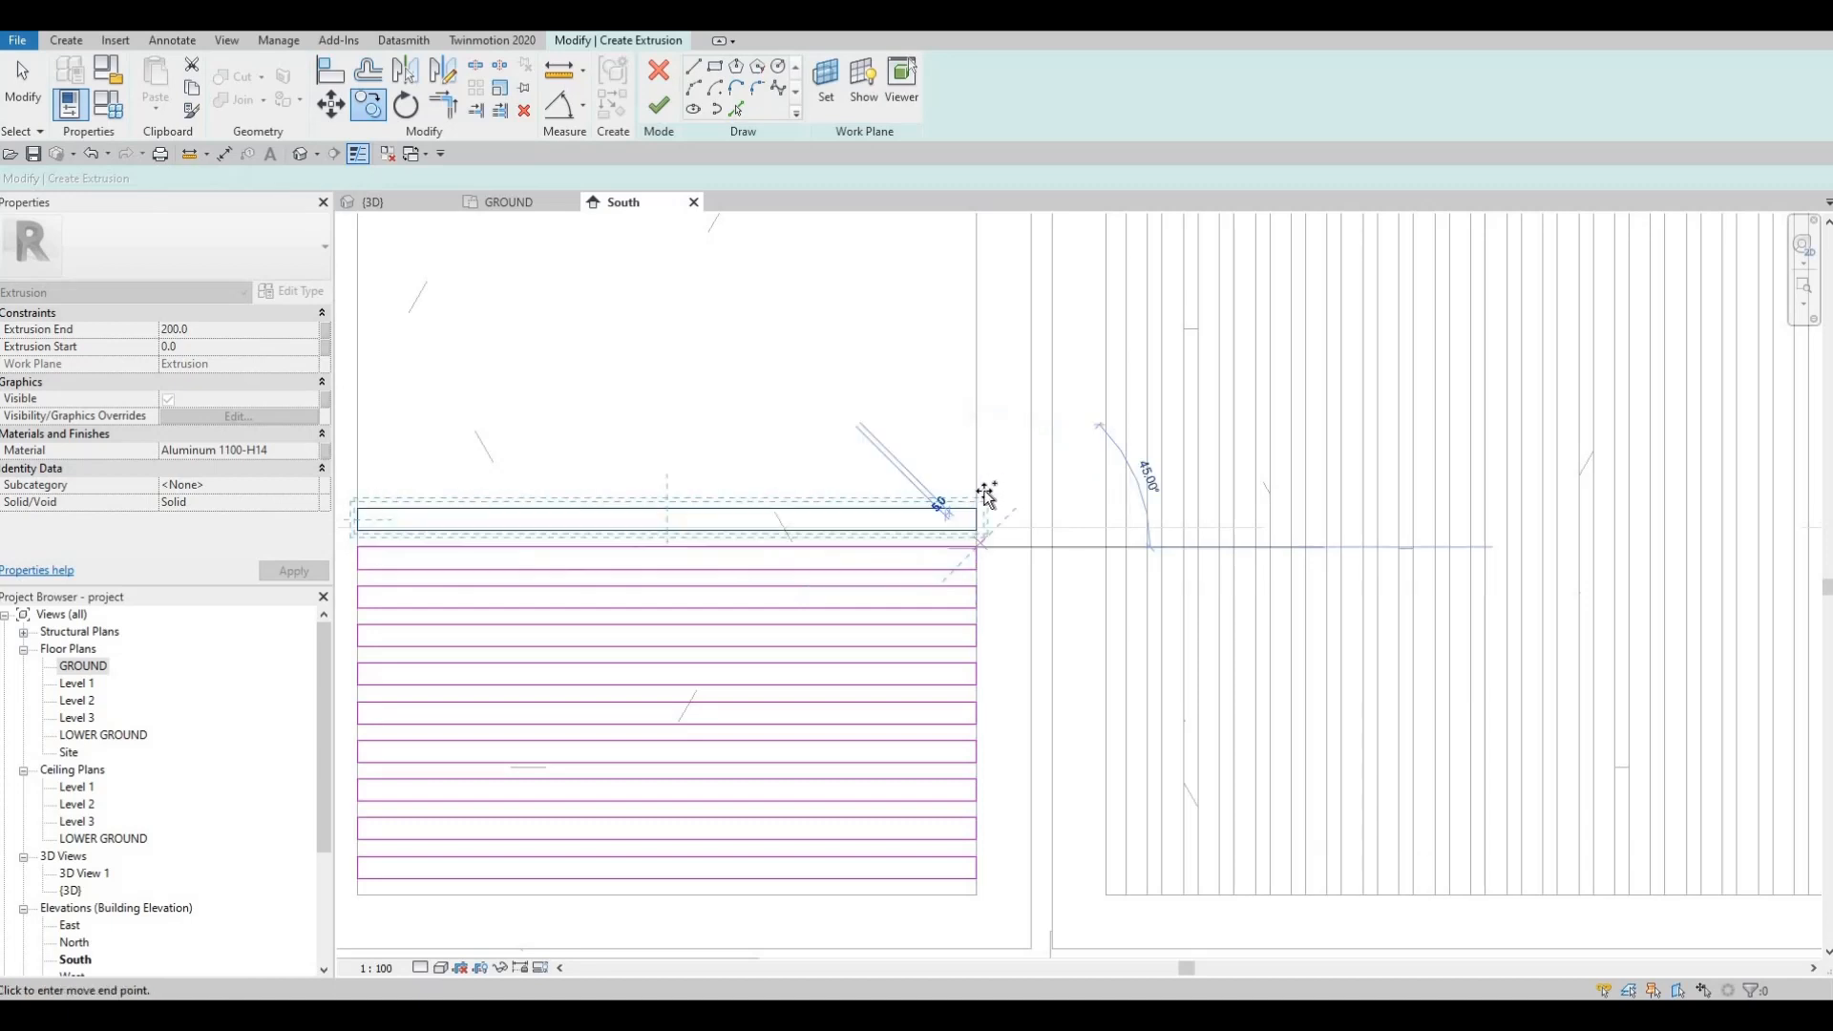
pyautogui.scroll(-3, 983, 491)
pyautogui.moveTo(726, 599); pyautogui.dragTo(690, 677, button='middle')
pyautogui.press('Escape')
pyautogui.press('Escape')
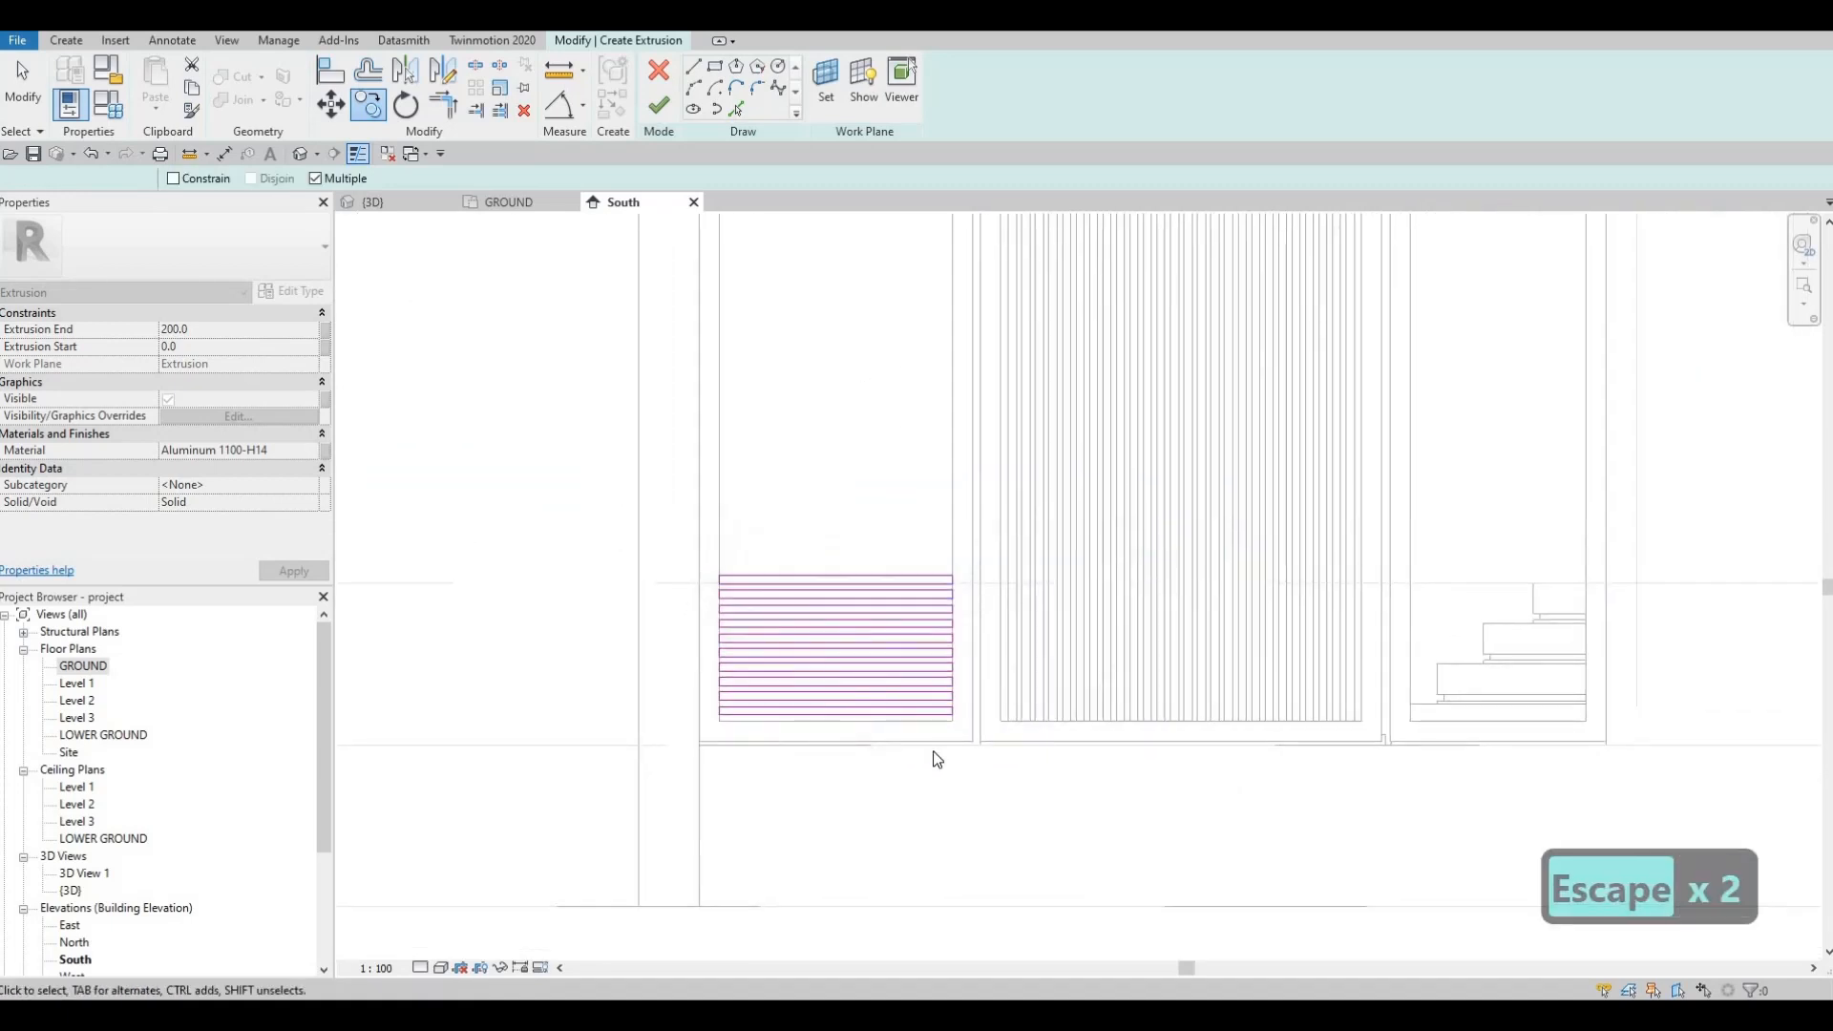
pyautogui.moveTo(613, 529)
pyautogui.mouseDown()
pyautogui.moveTo(823, 644)
pyautogui.moveTo(970, 772)
pyautogui.mouseUp()
# Step: Copy the slat block from the opening's bottom-right corner three times up to the opening's top
pyautogui.press('c')
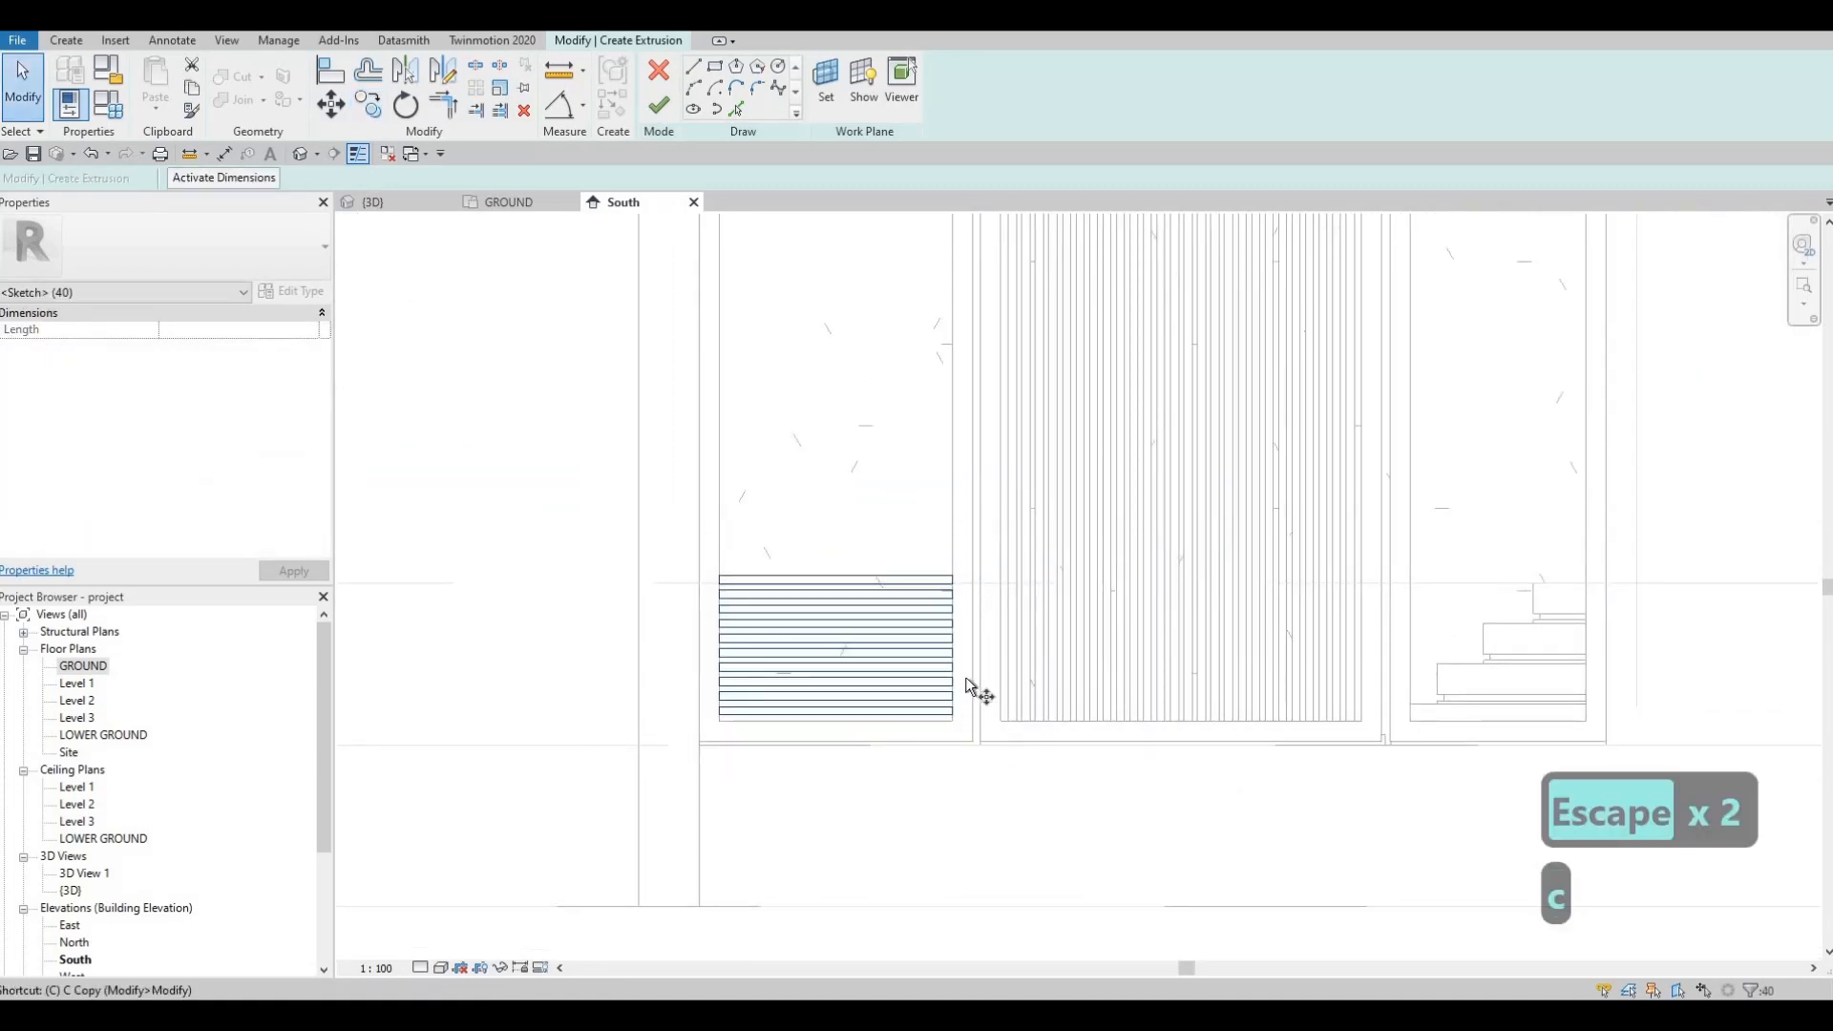
pyautogui.press('o')
pyautogui.scroll(2, 939, 781)
pyautogui.scroll(2, 945, 702)
pyautogui.click(939, 791)
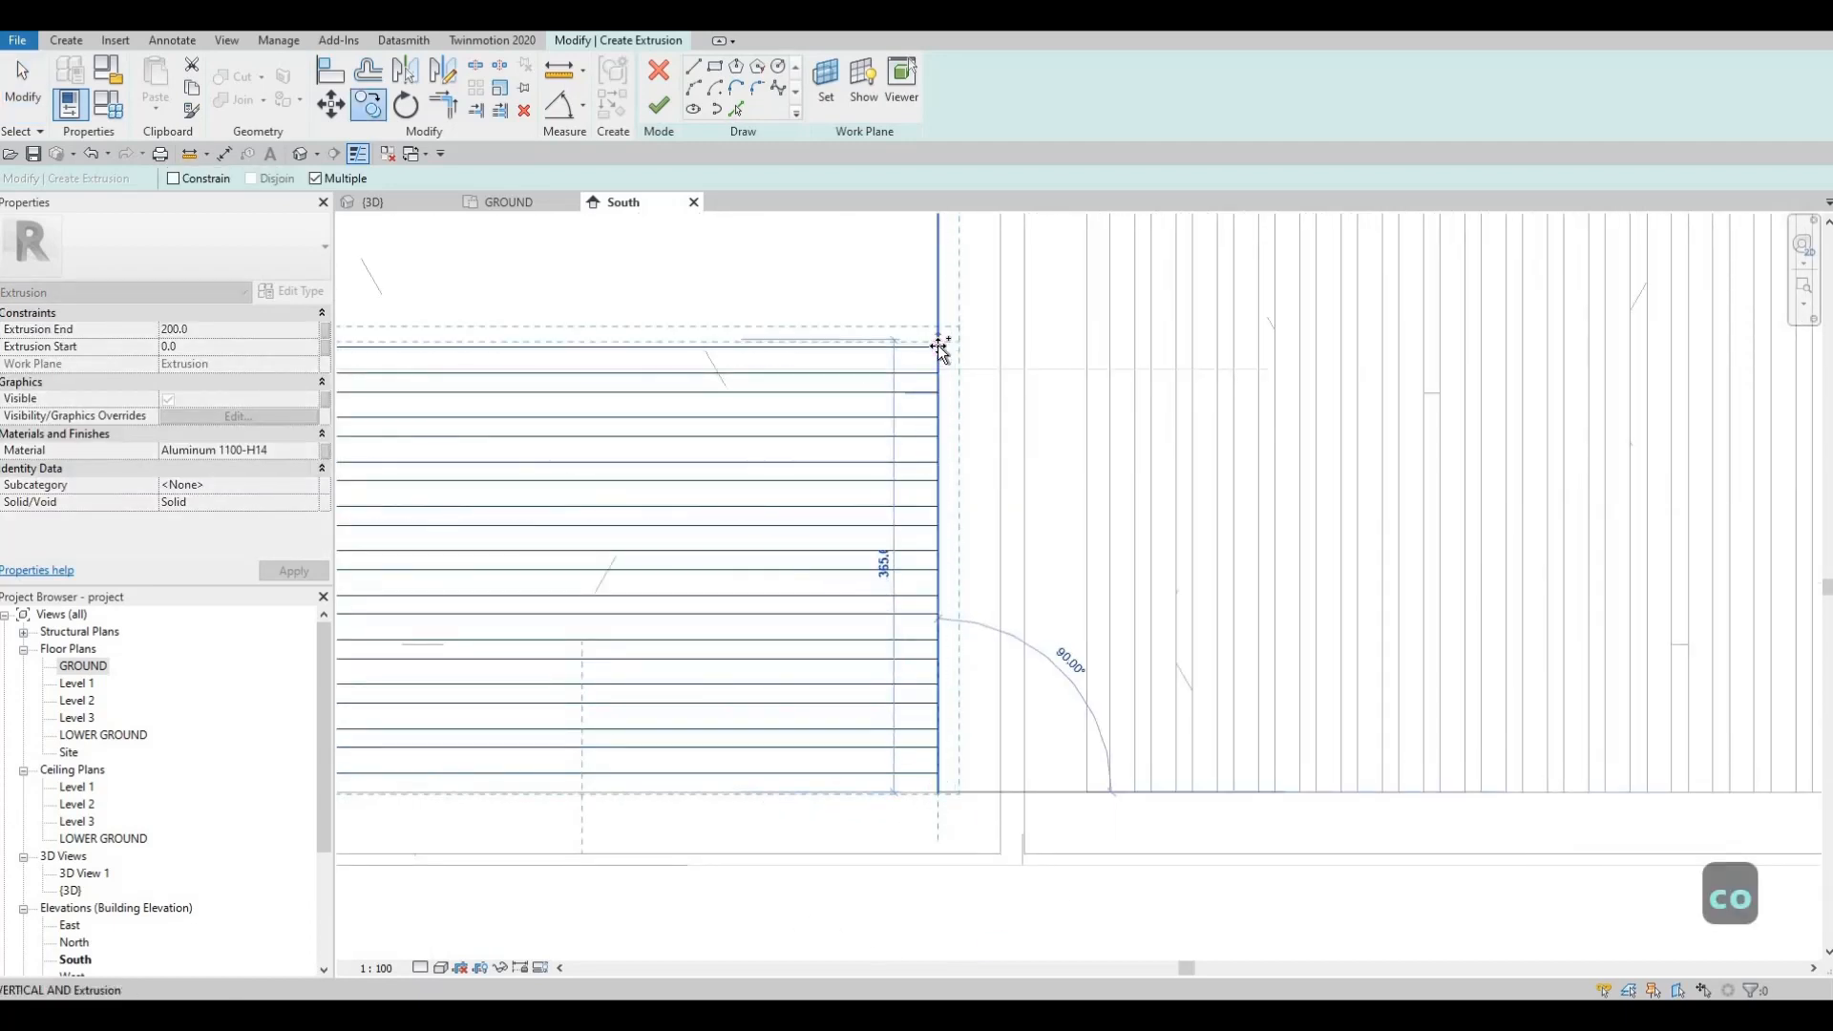
pyautogui.press('Tab')
pyautogui.press('Tab')
pyautogui.click(938, 347)
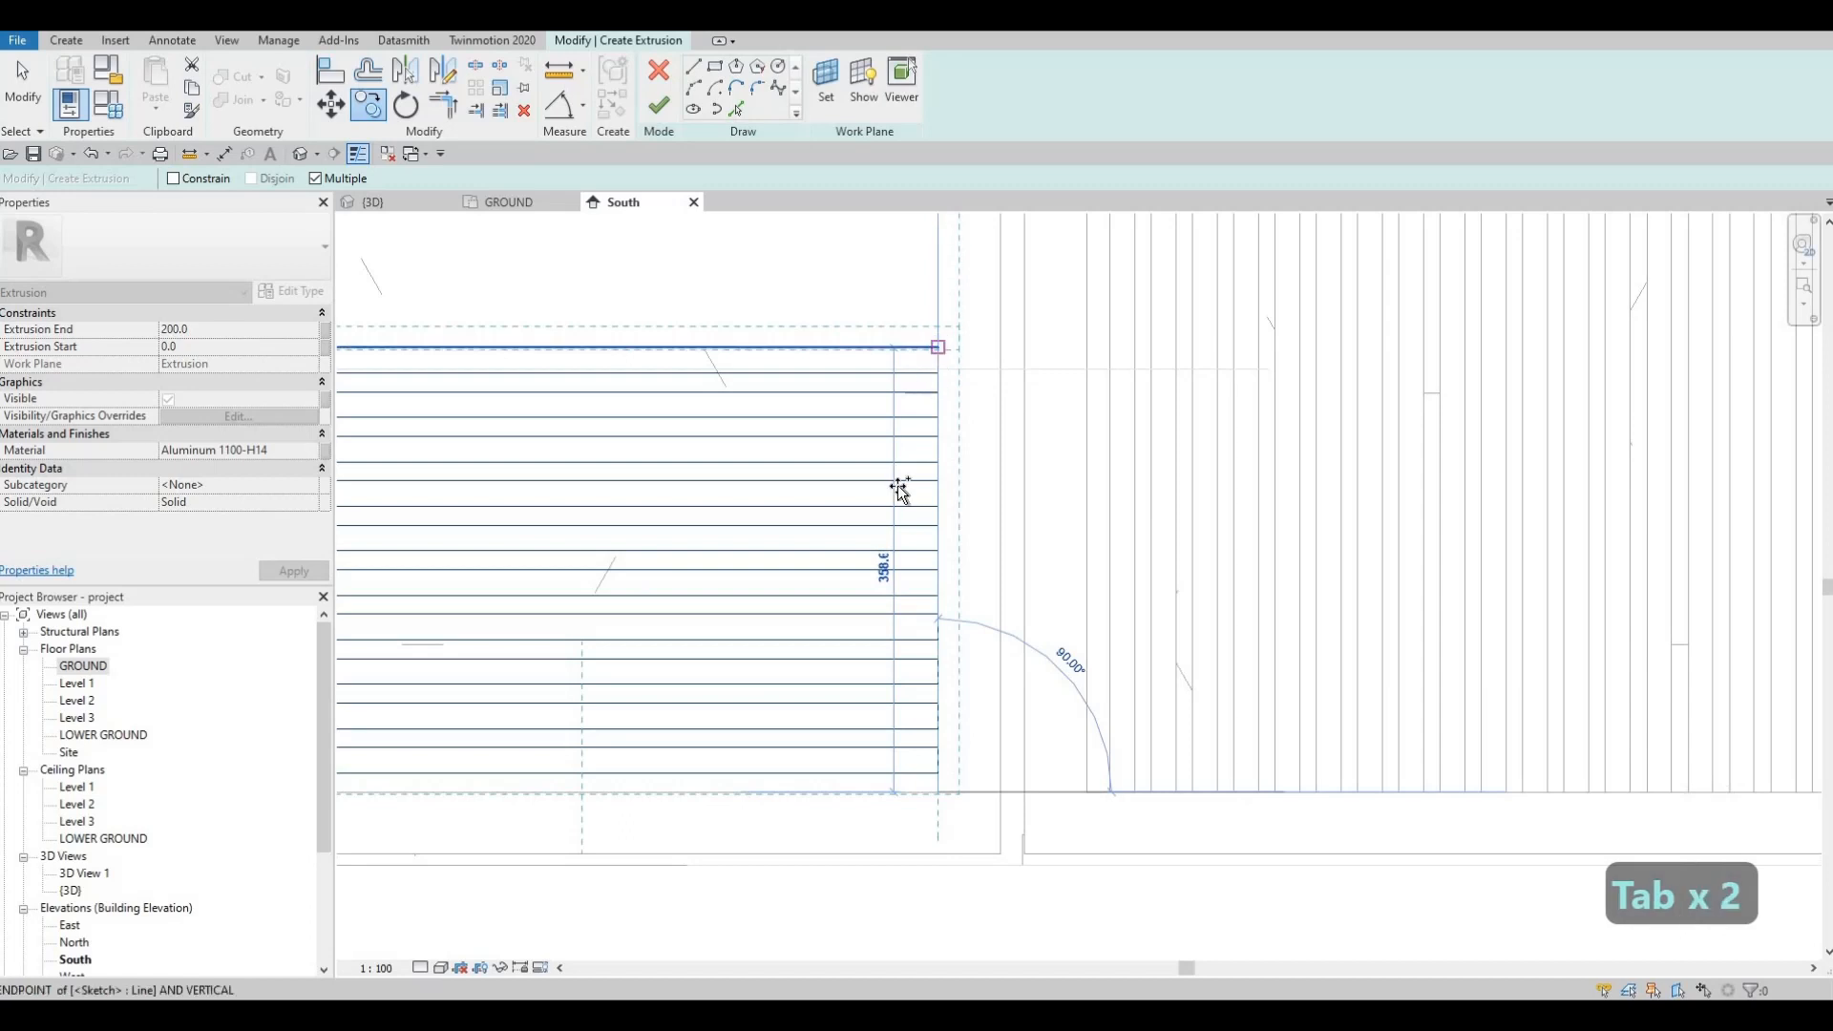
pyautogui.scroll(-2, 896, 487)
pyautogui.moveTo(910, 506); pyautogui.dragTo(883, 892, button='middle')
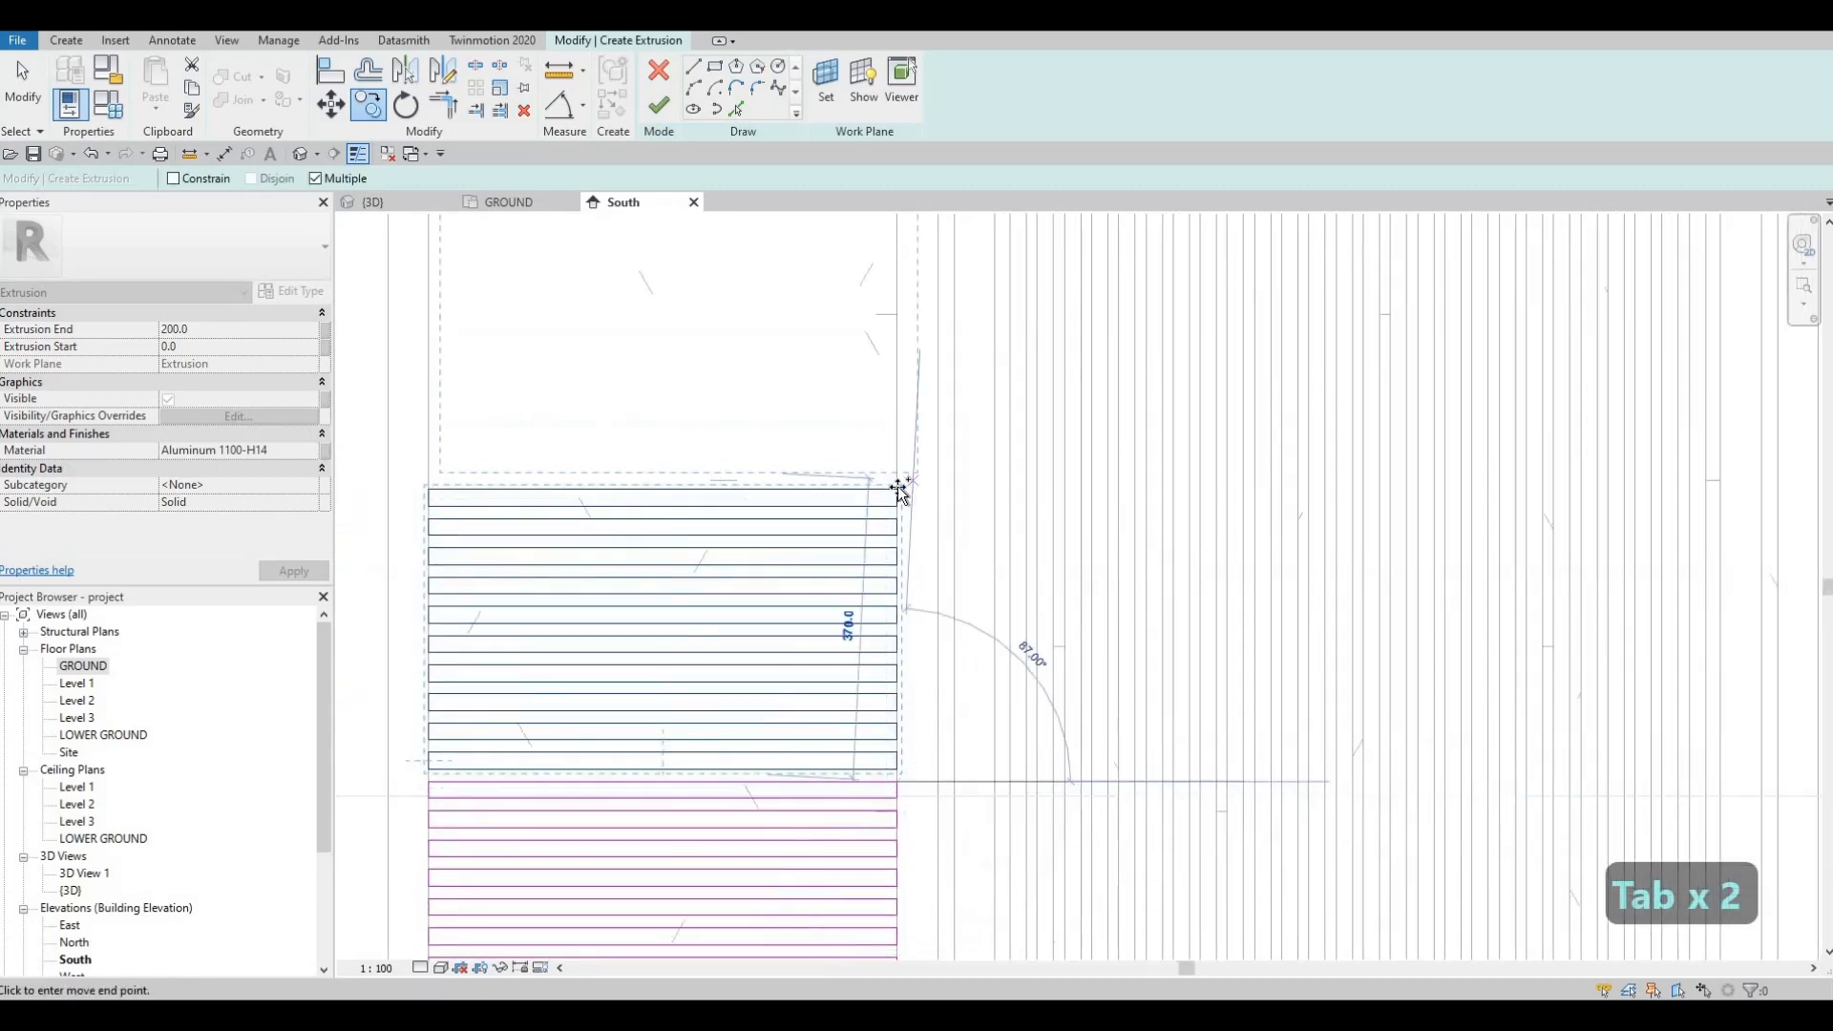
pyautogui.click(897, 489)
pyautogui.moveTo(913, 638); pyautogui.dragTo(901, 792, button='middle')
pyautogui.scroll(-2, 902, 792)
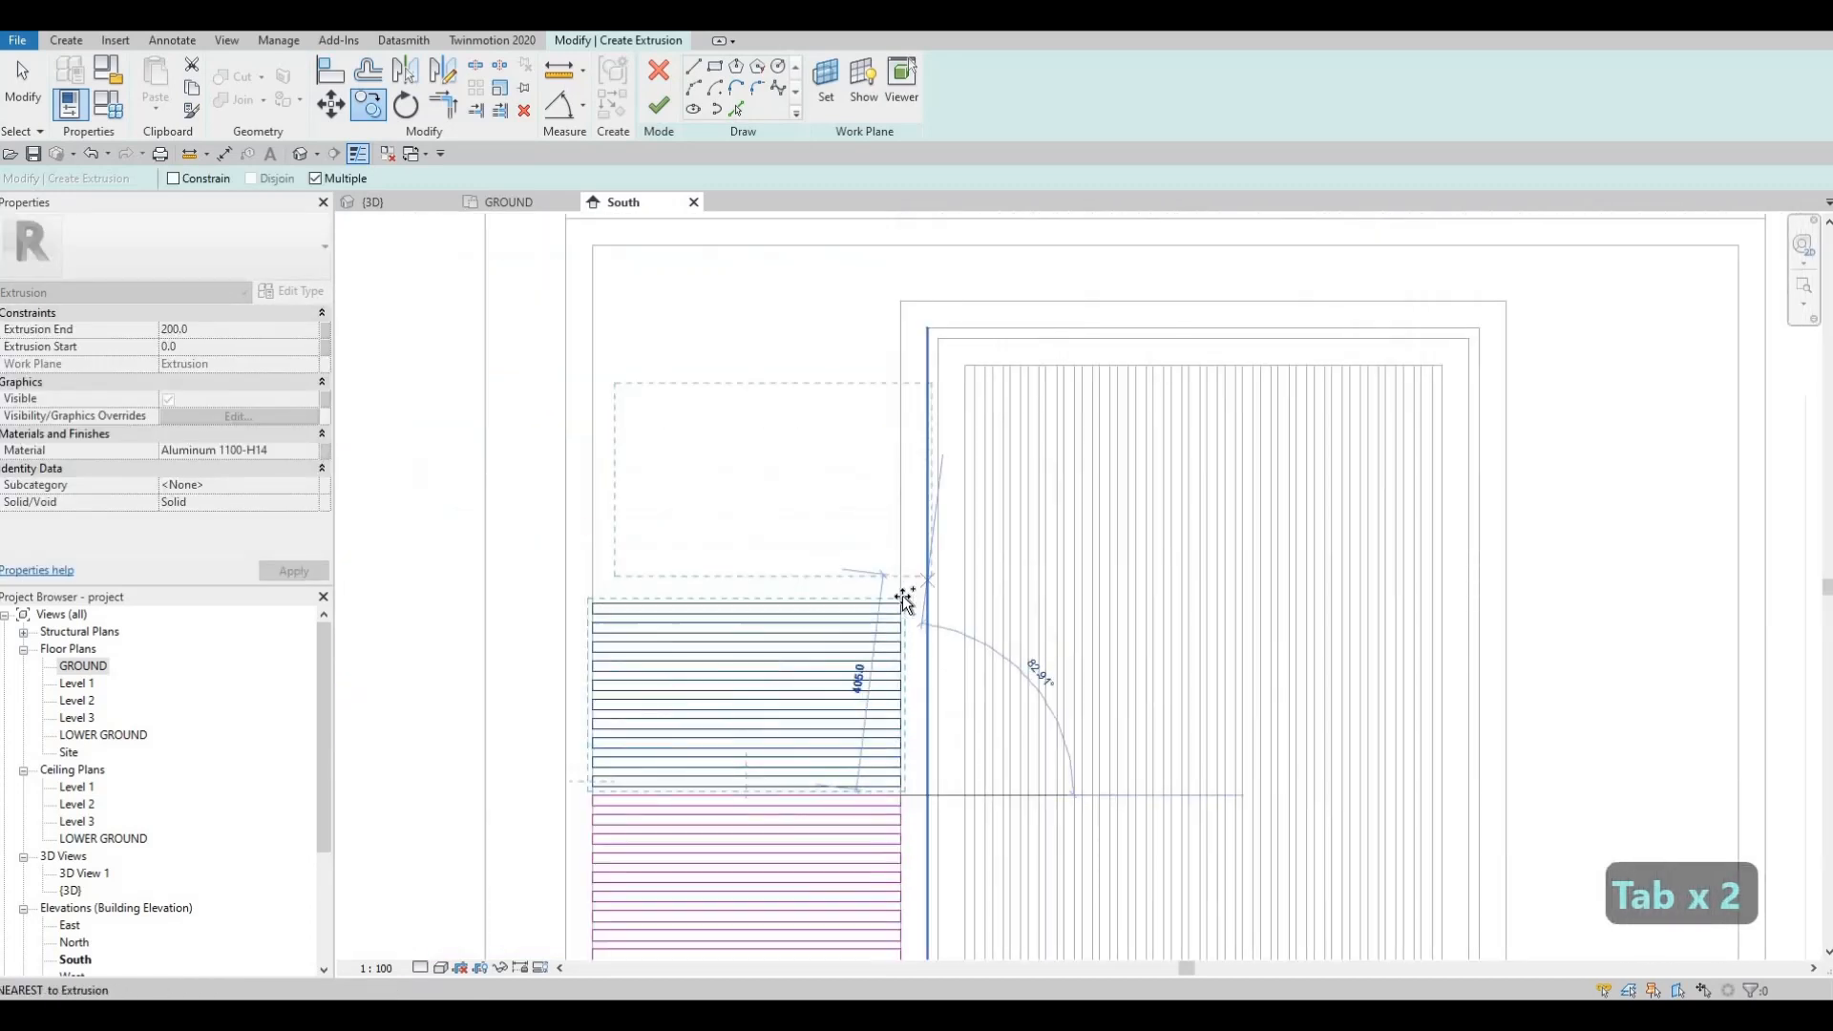
pyautogui.click(904, 409)
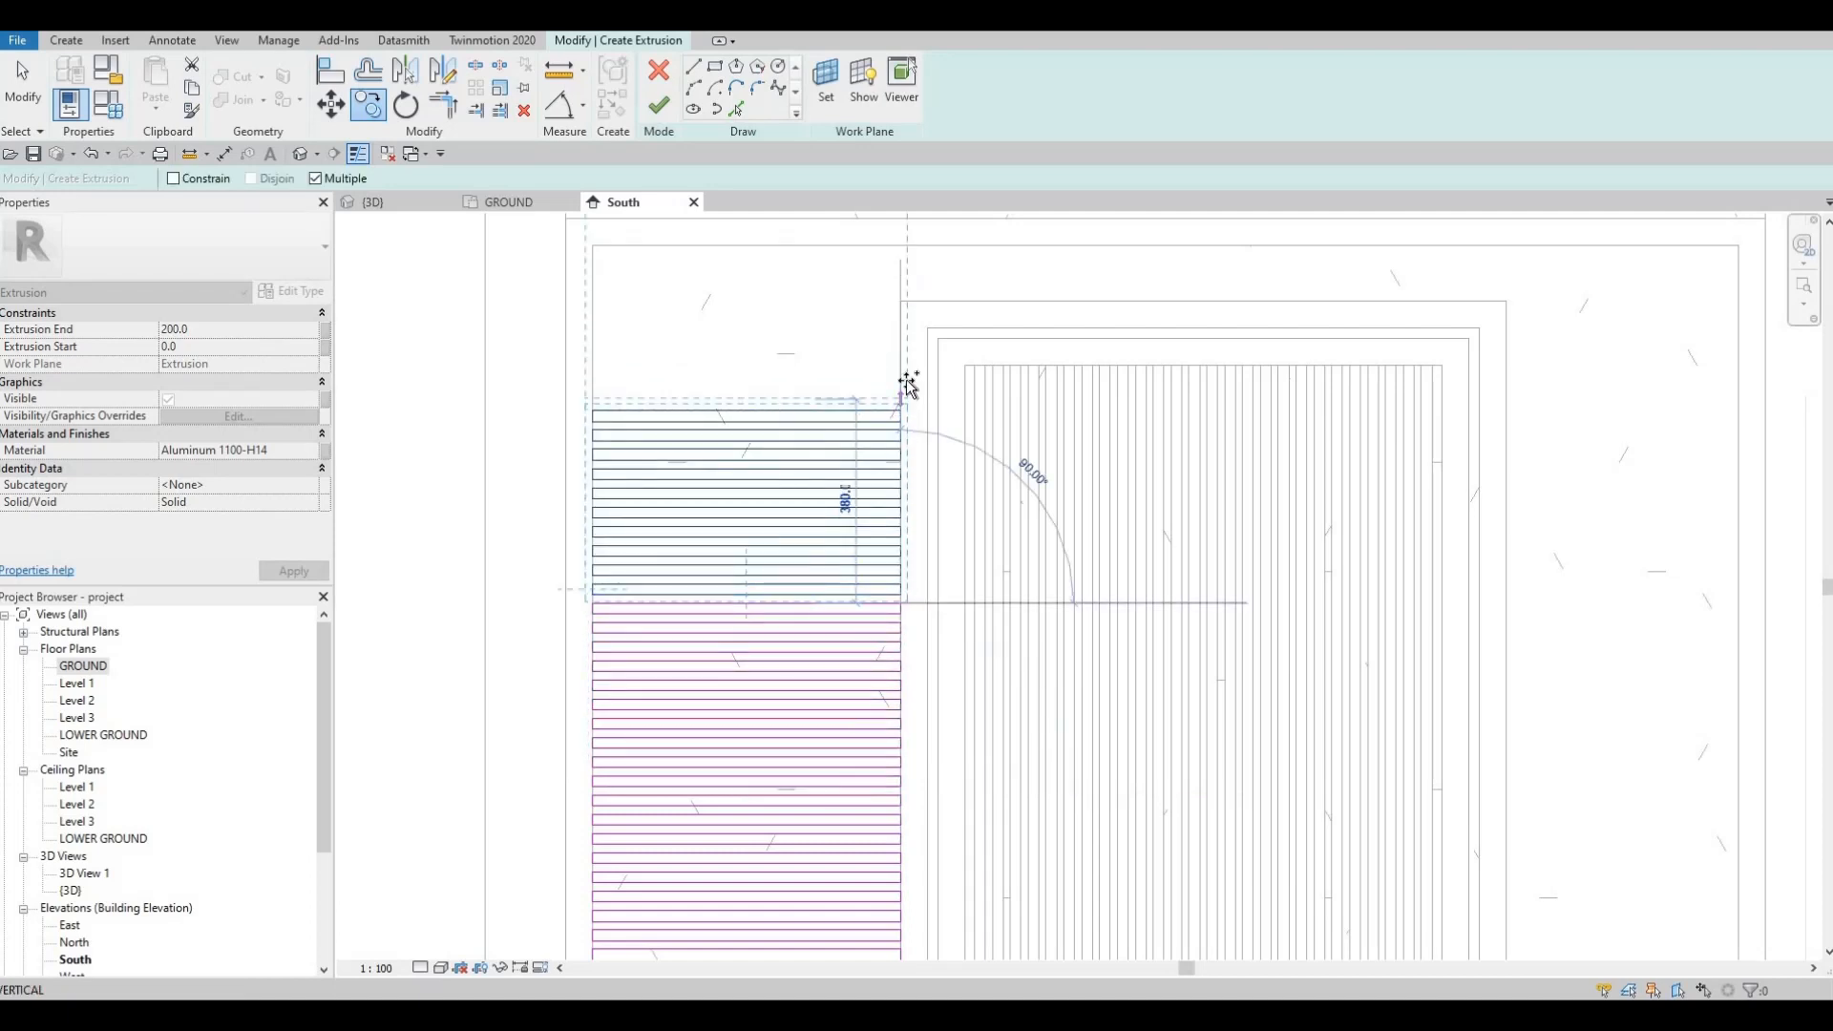
pyautogui.moveTo(886, 459); pyautogui.dragTo(848, 705, button='middle')
pyautogui.scroll(-1, 848, 704)
pyautogui.press('Escape')
pyautogui.press('Escape')
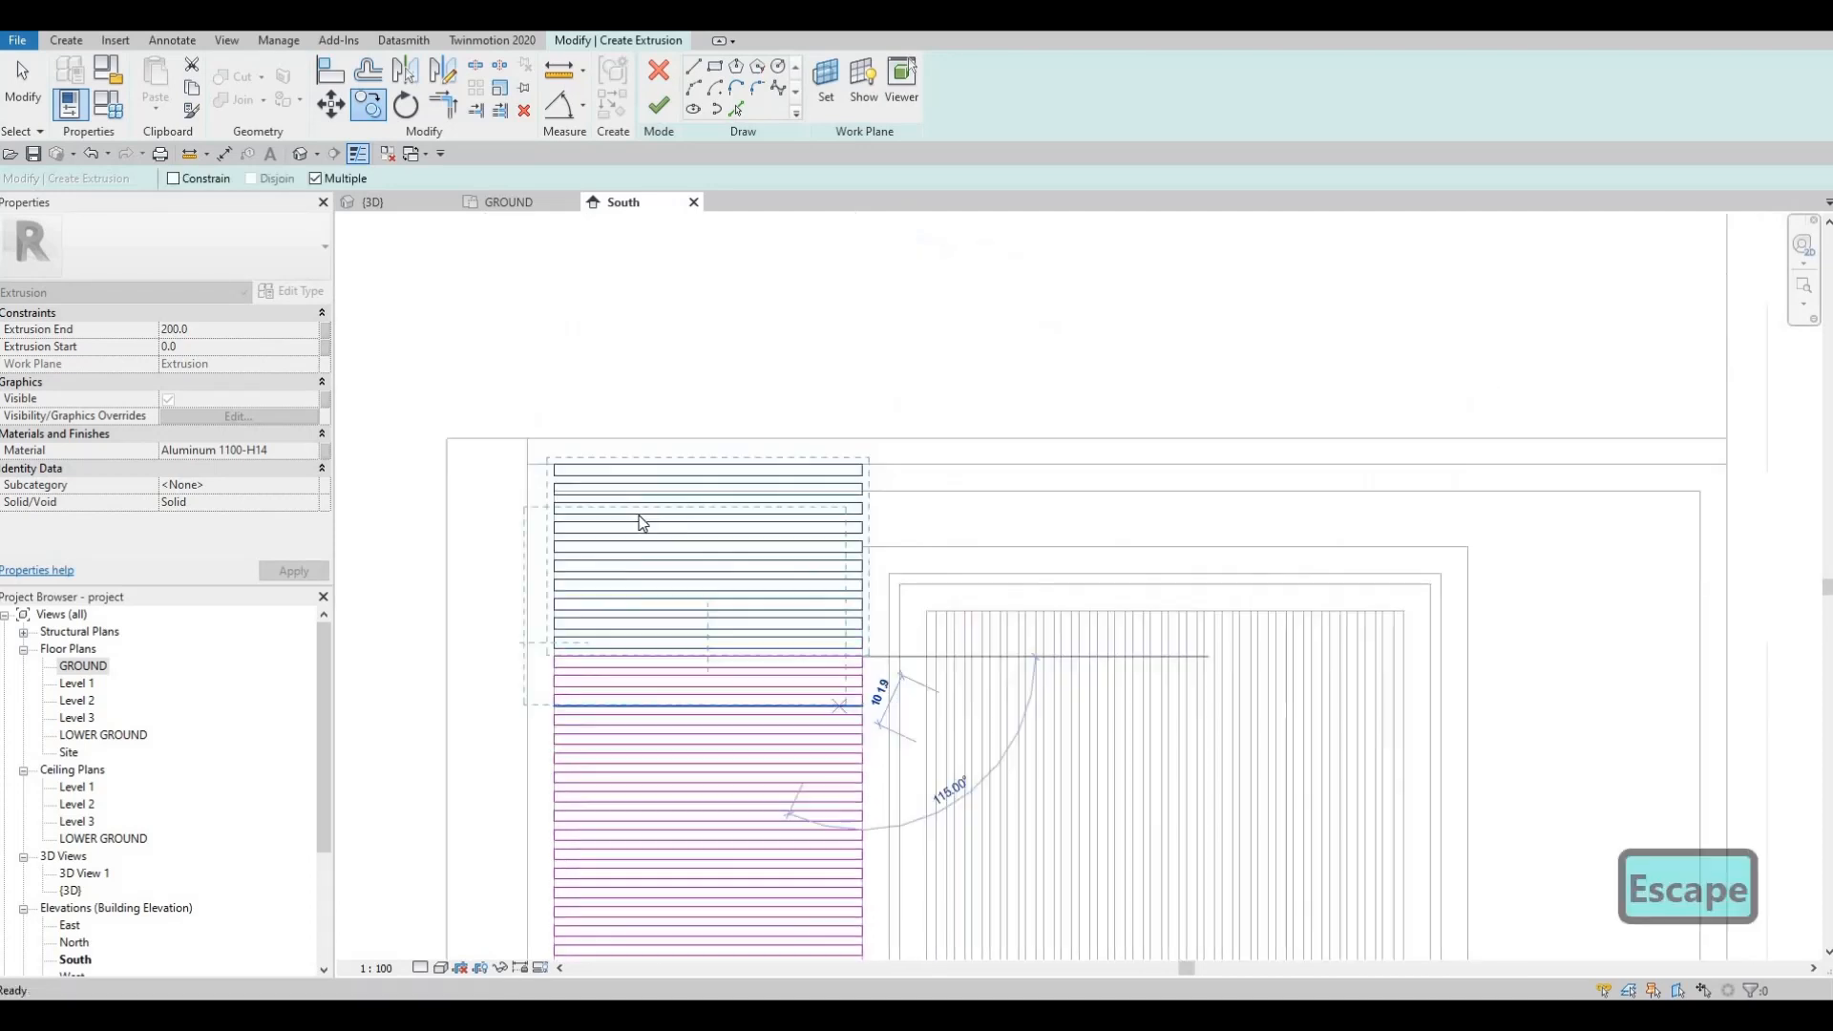
pyautogui.press('Escape')
# Step: Delete the overshooting extra slat lines at the top of the opening
pyautogui.moveTo(535, 446)
pyautogui.mouseDown()
pyautogui.moveTo(894, 540)
pyautogui.moveTo(886, 563)
pyautogui.mouseUp()
pyautogui.press('Delete')
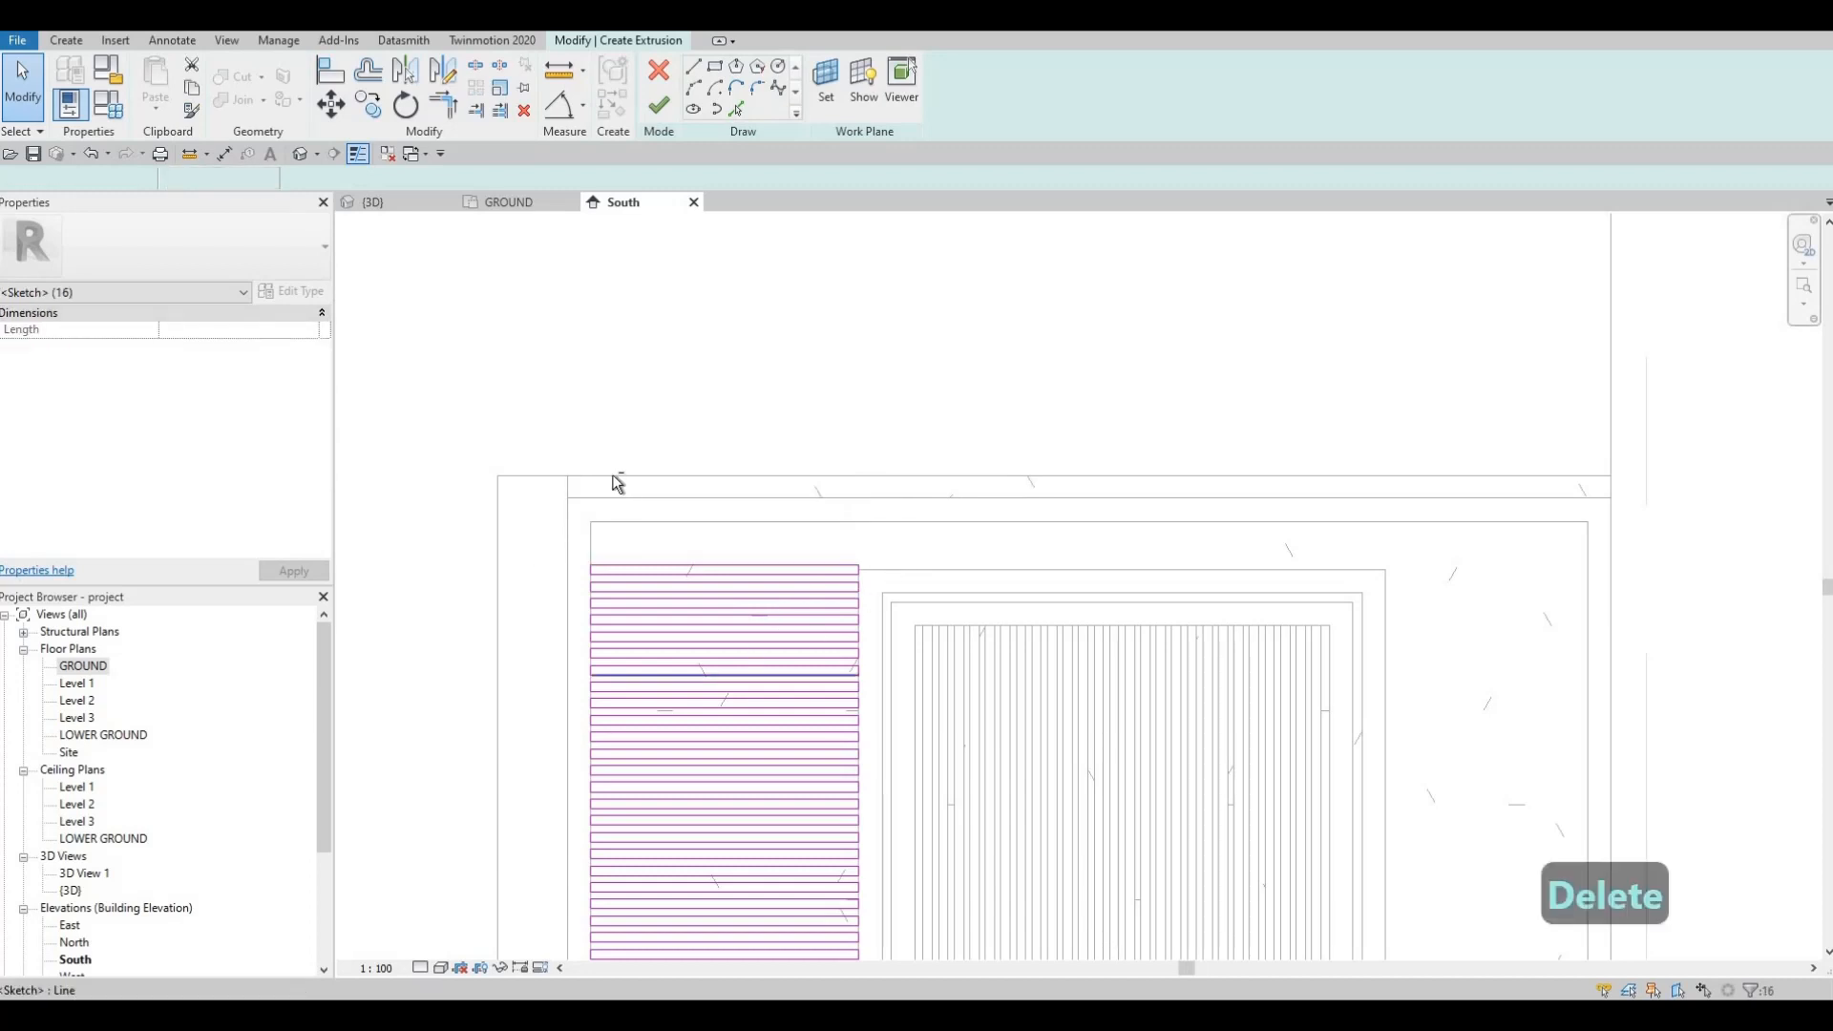
pyautogui.scroll(5, 904, 823)
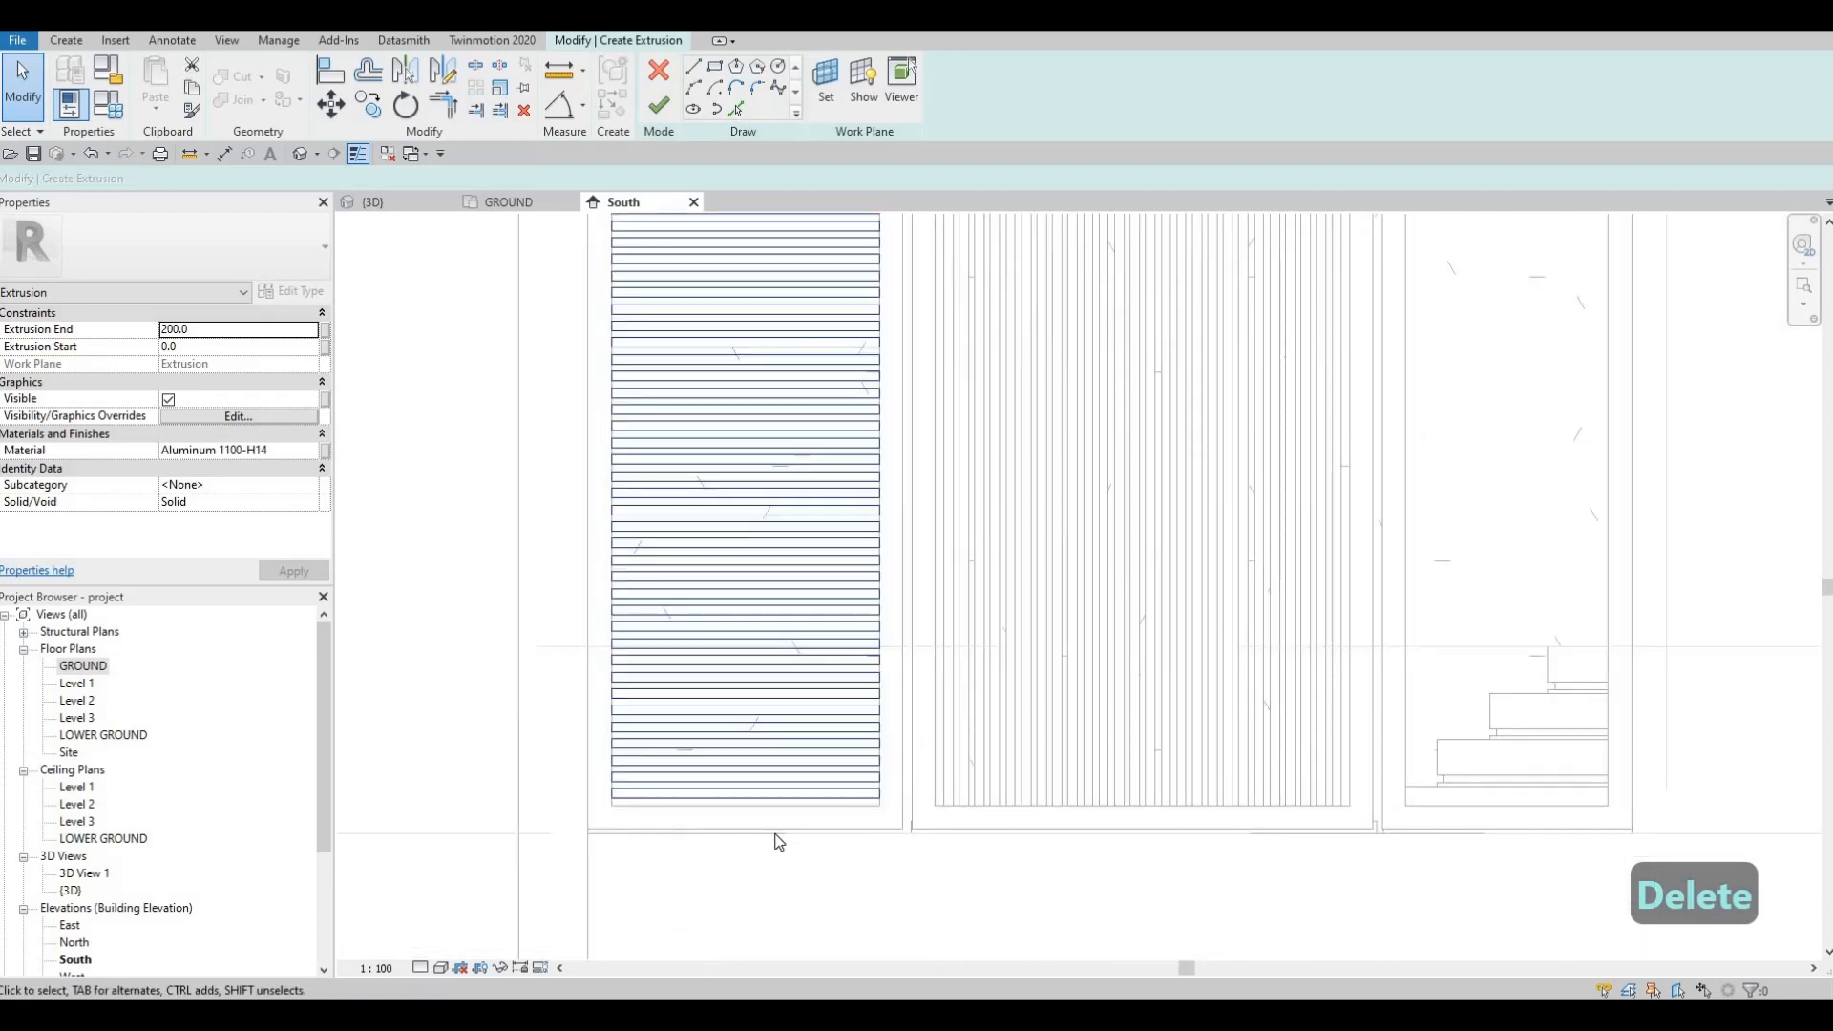
# Step: Nudge the selected slat lines down with the arrow keys to align them in the opening
pyautogui.scroll(3, 786, 841)
pyautogui.press('Down')
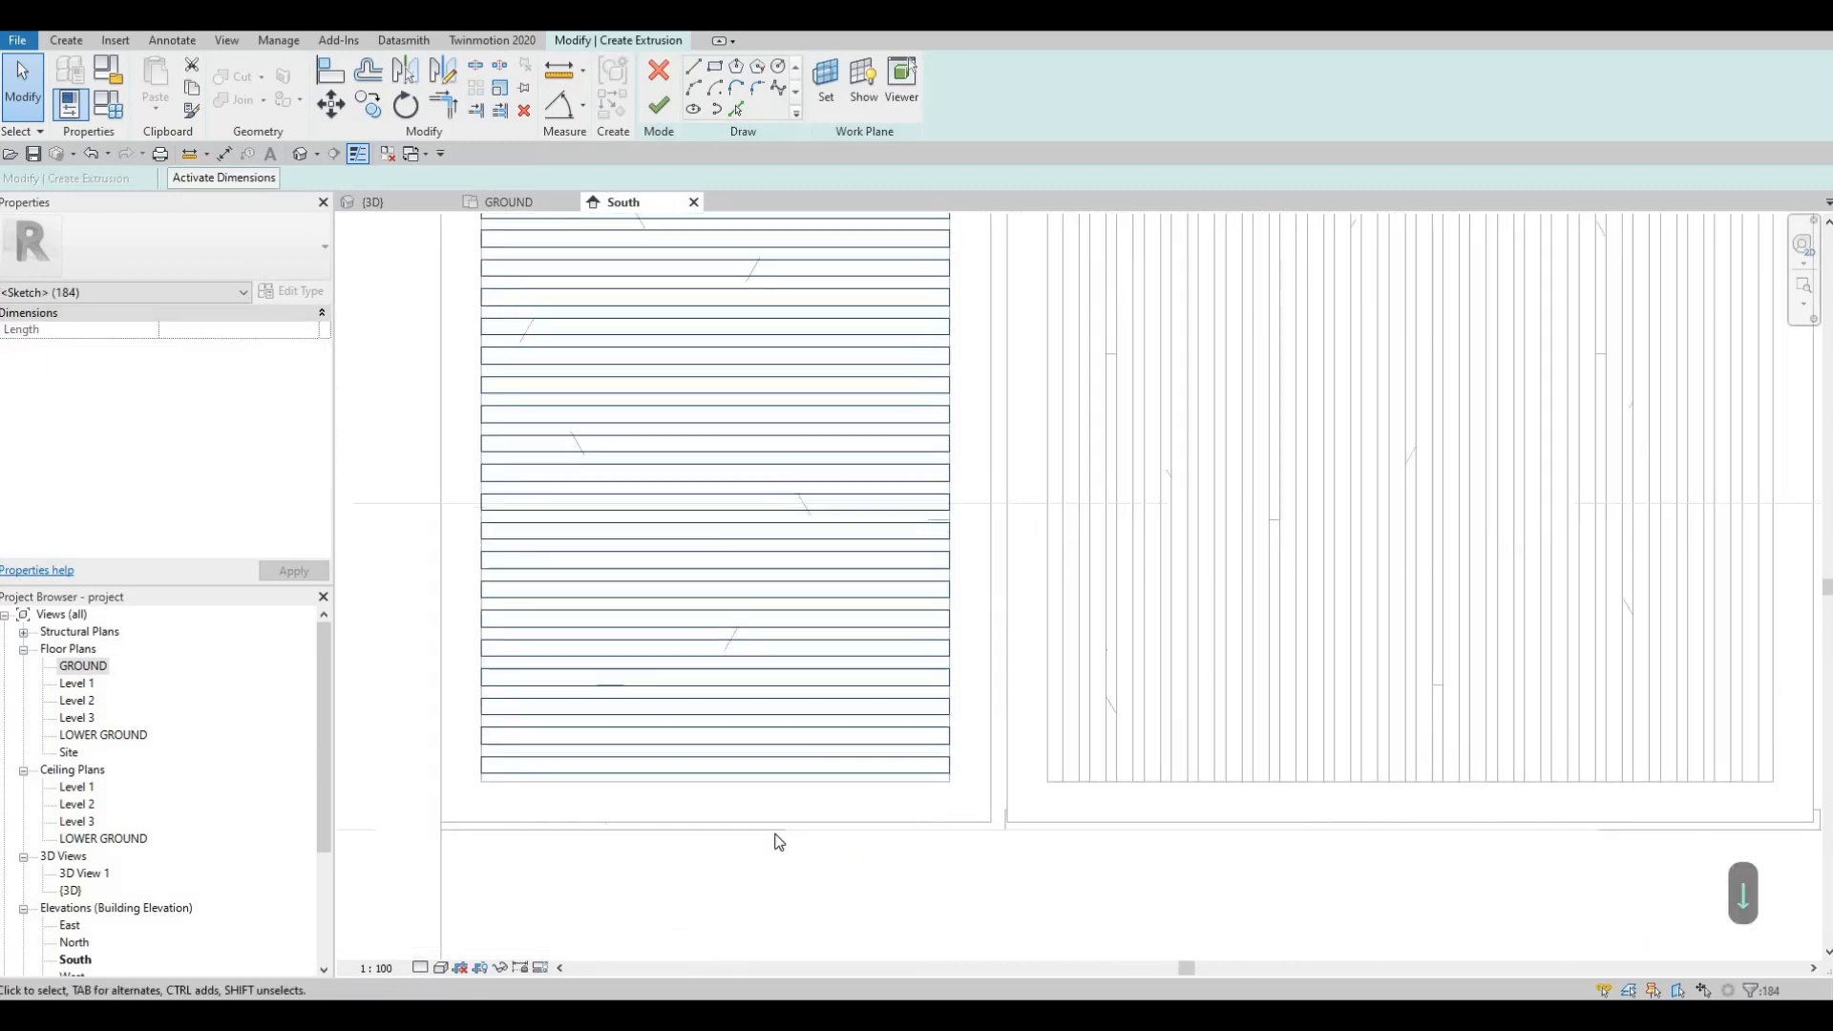
pyautogui.scroll(-5, 793, 859)
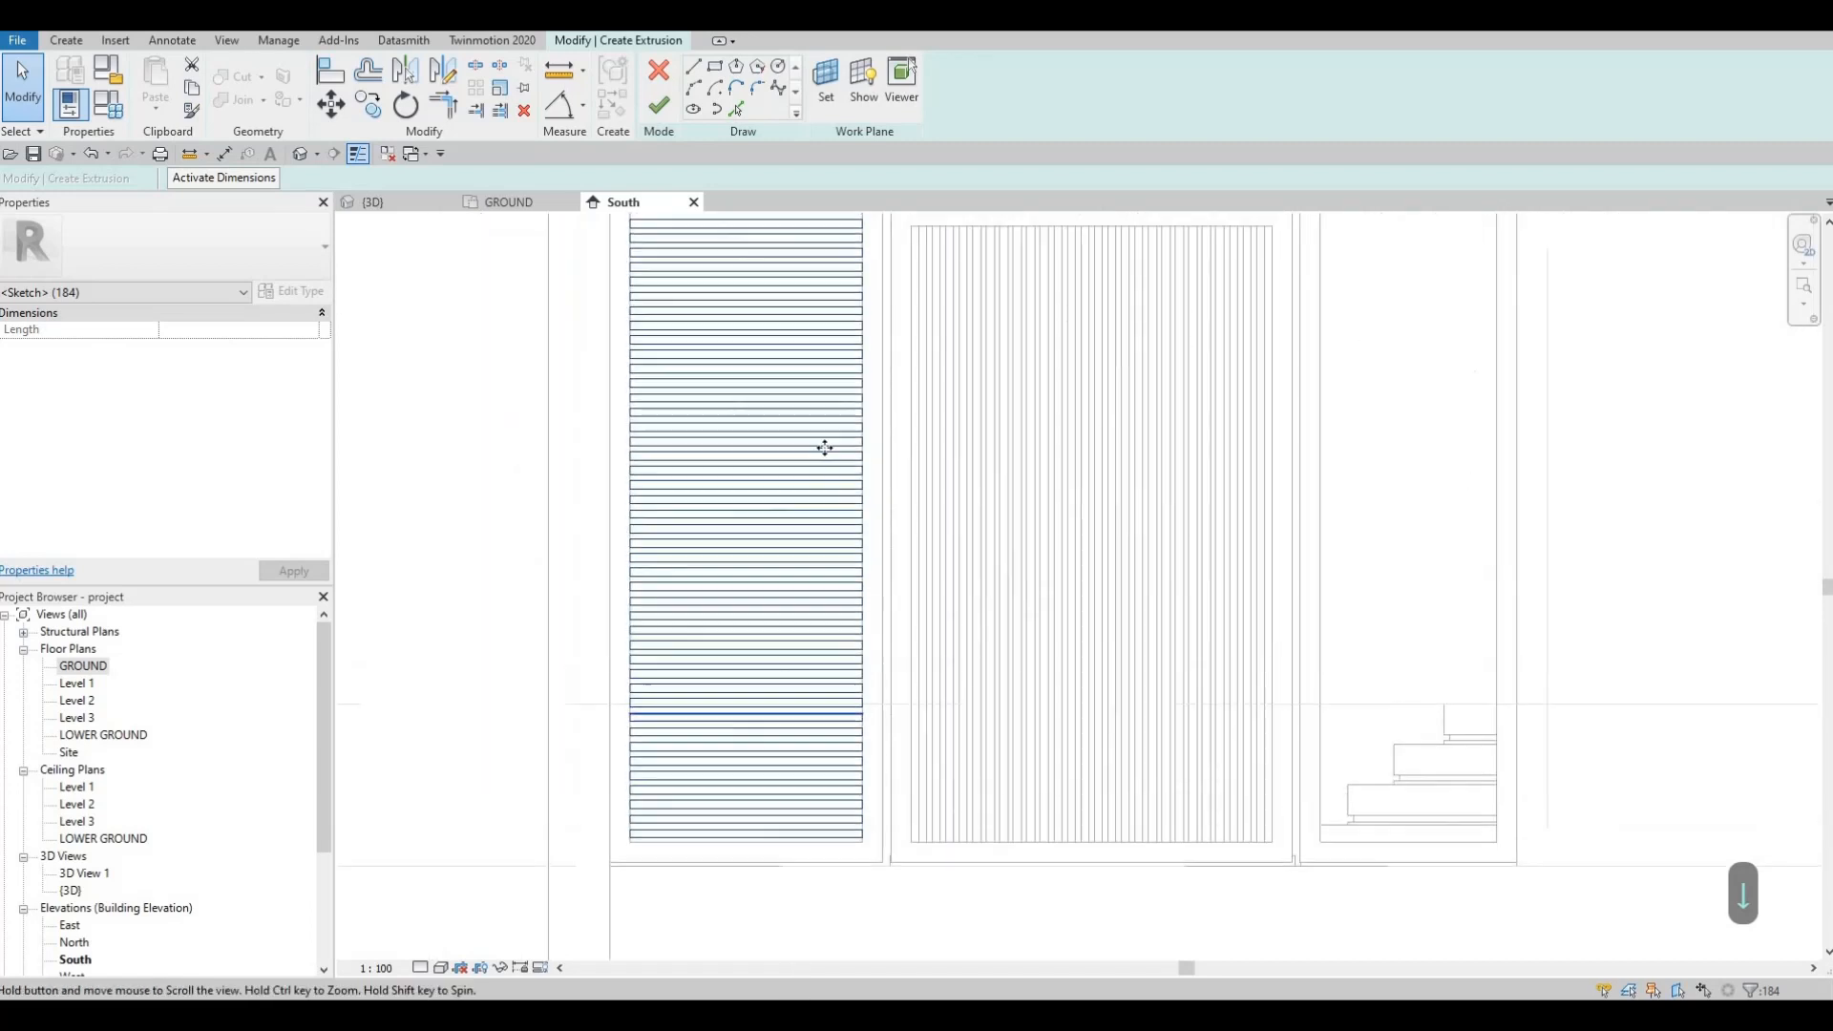
pyautogui.moveTo(822, 446); pyautogui.dragTo(801, 716, button='middle')
pyautogui.scroll(3, 813, 458)
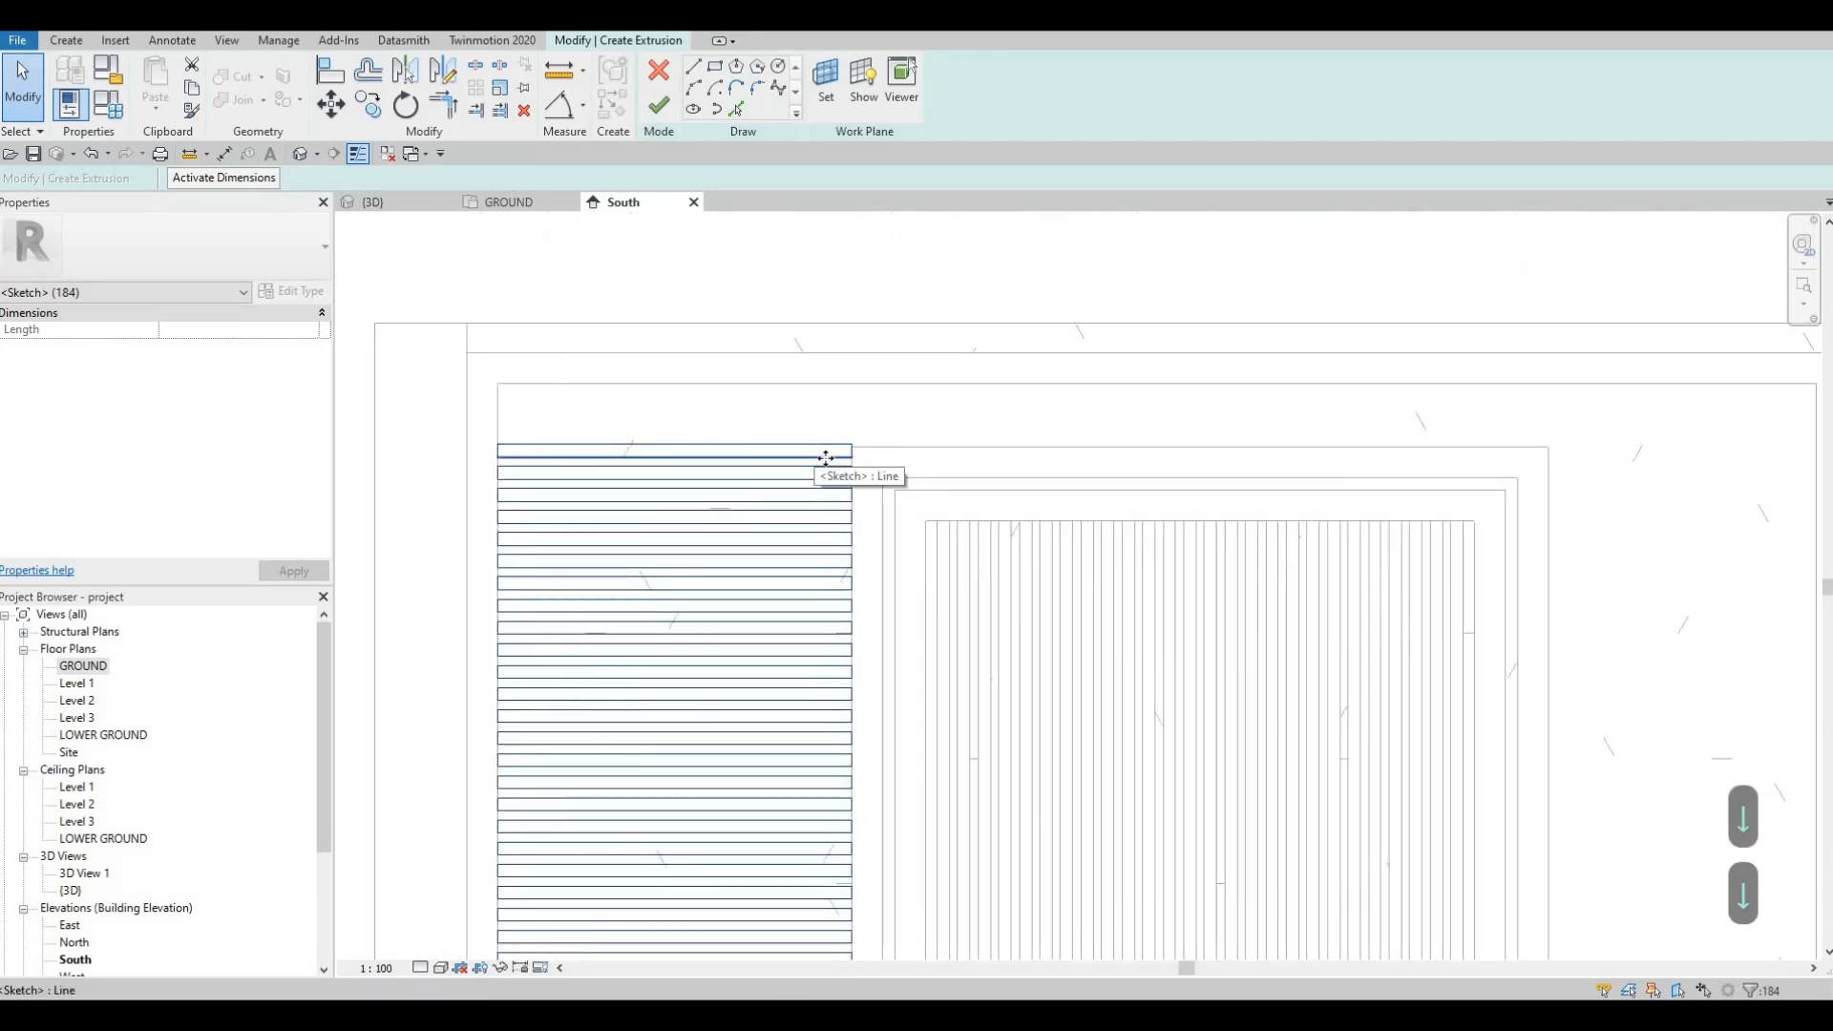
pyautogui.press('Down')
pyautogui.scroll(5, 823, 414)
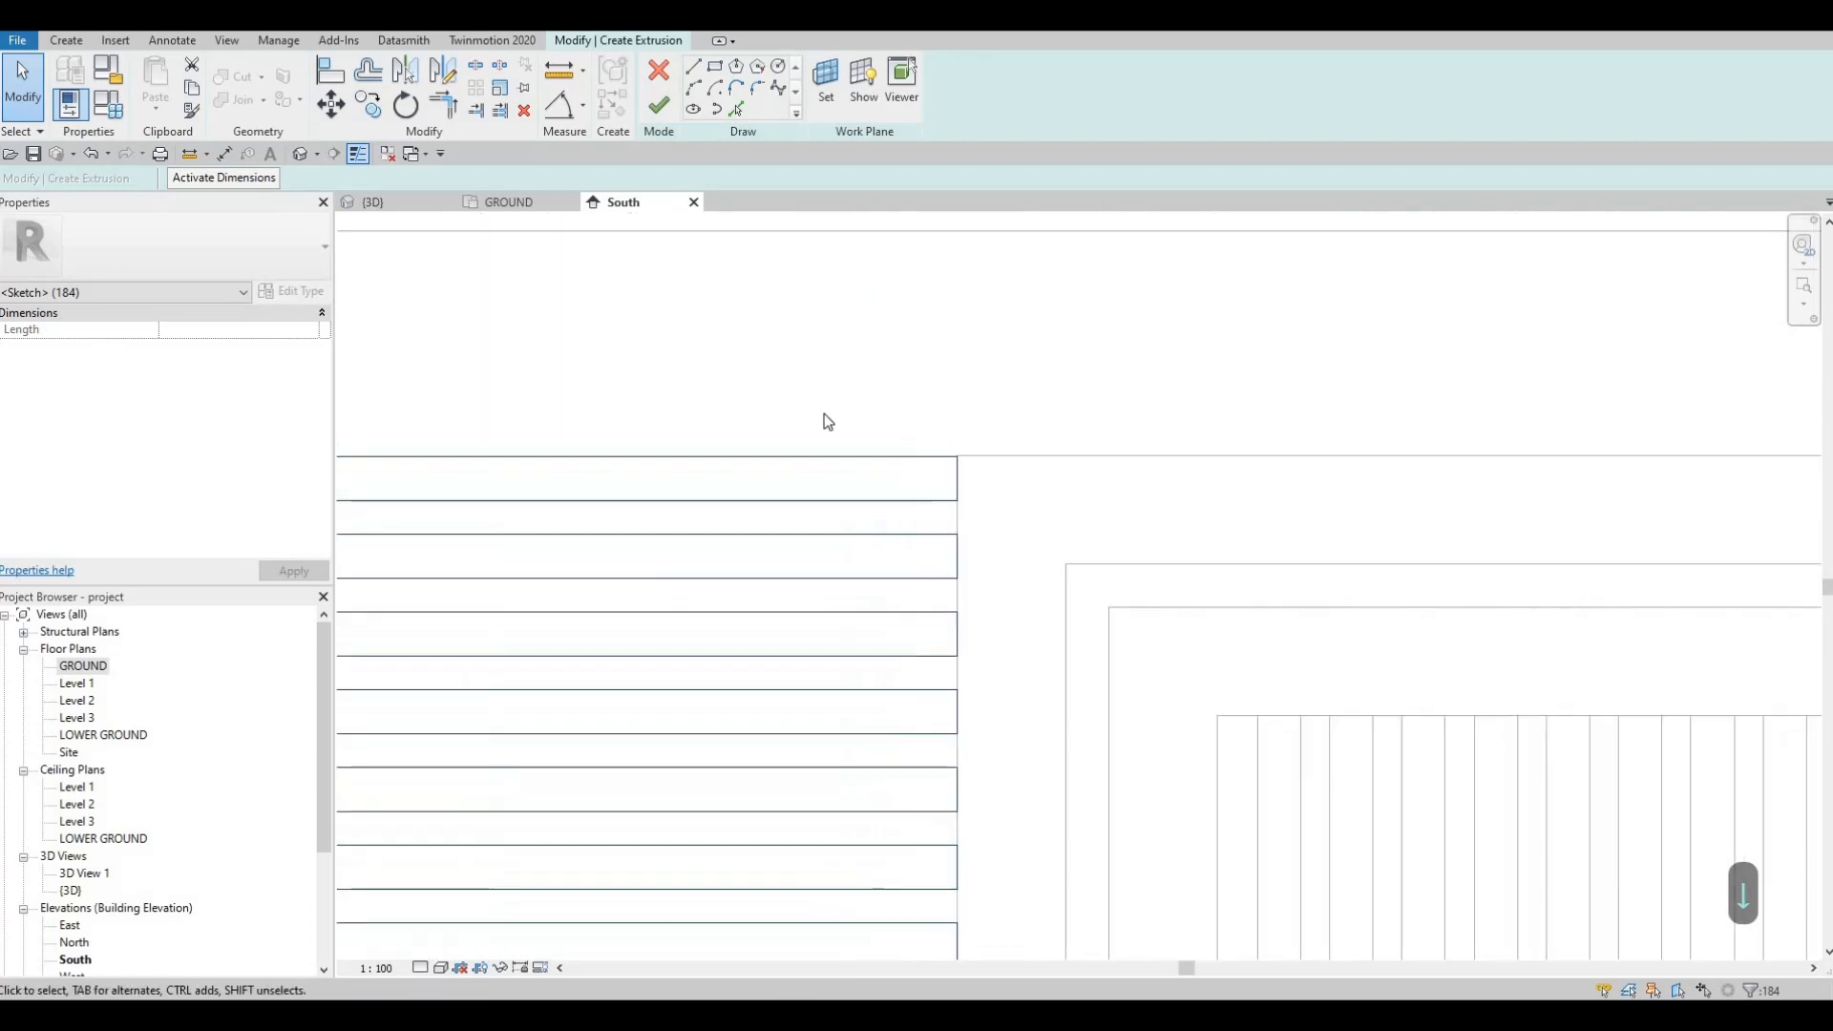
pyautogui.press('Up')
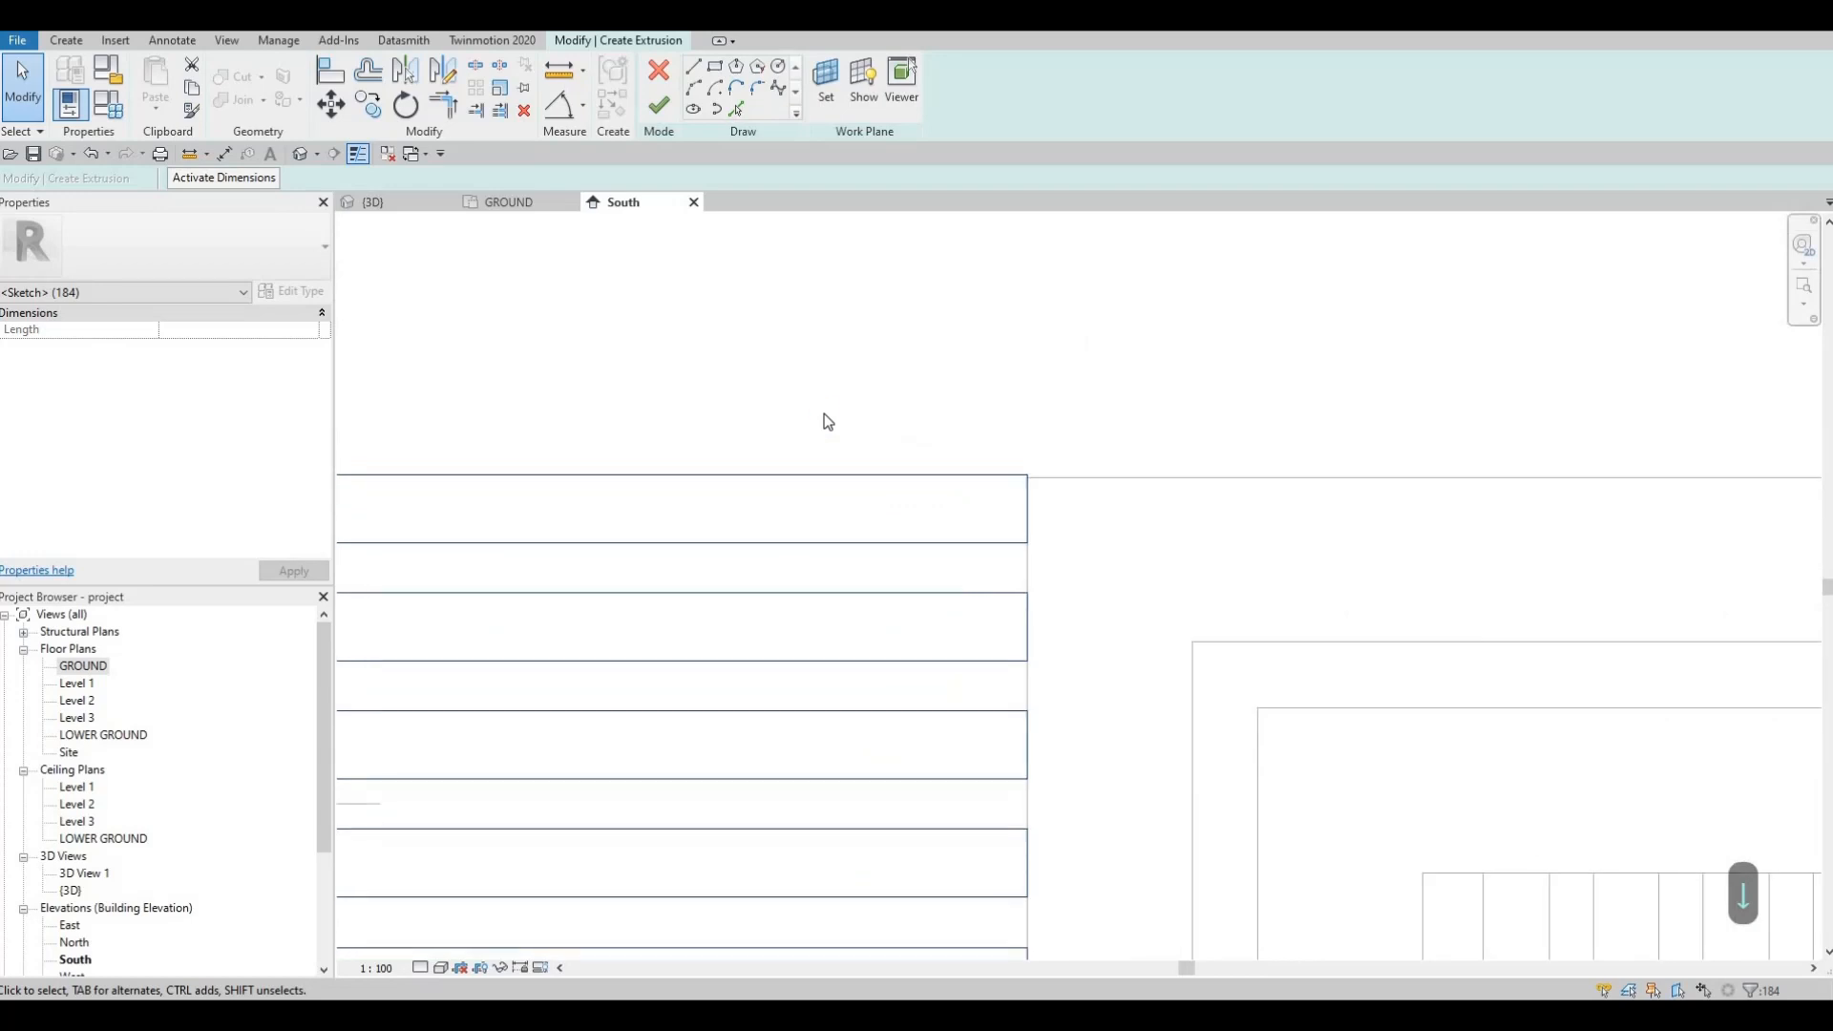
pyautogui.press('Down')
pyautogui.scroll(-5, 830, 556)
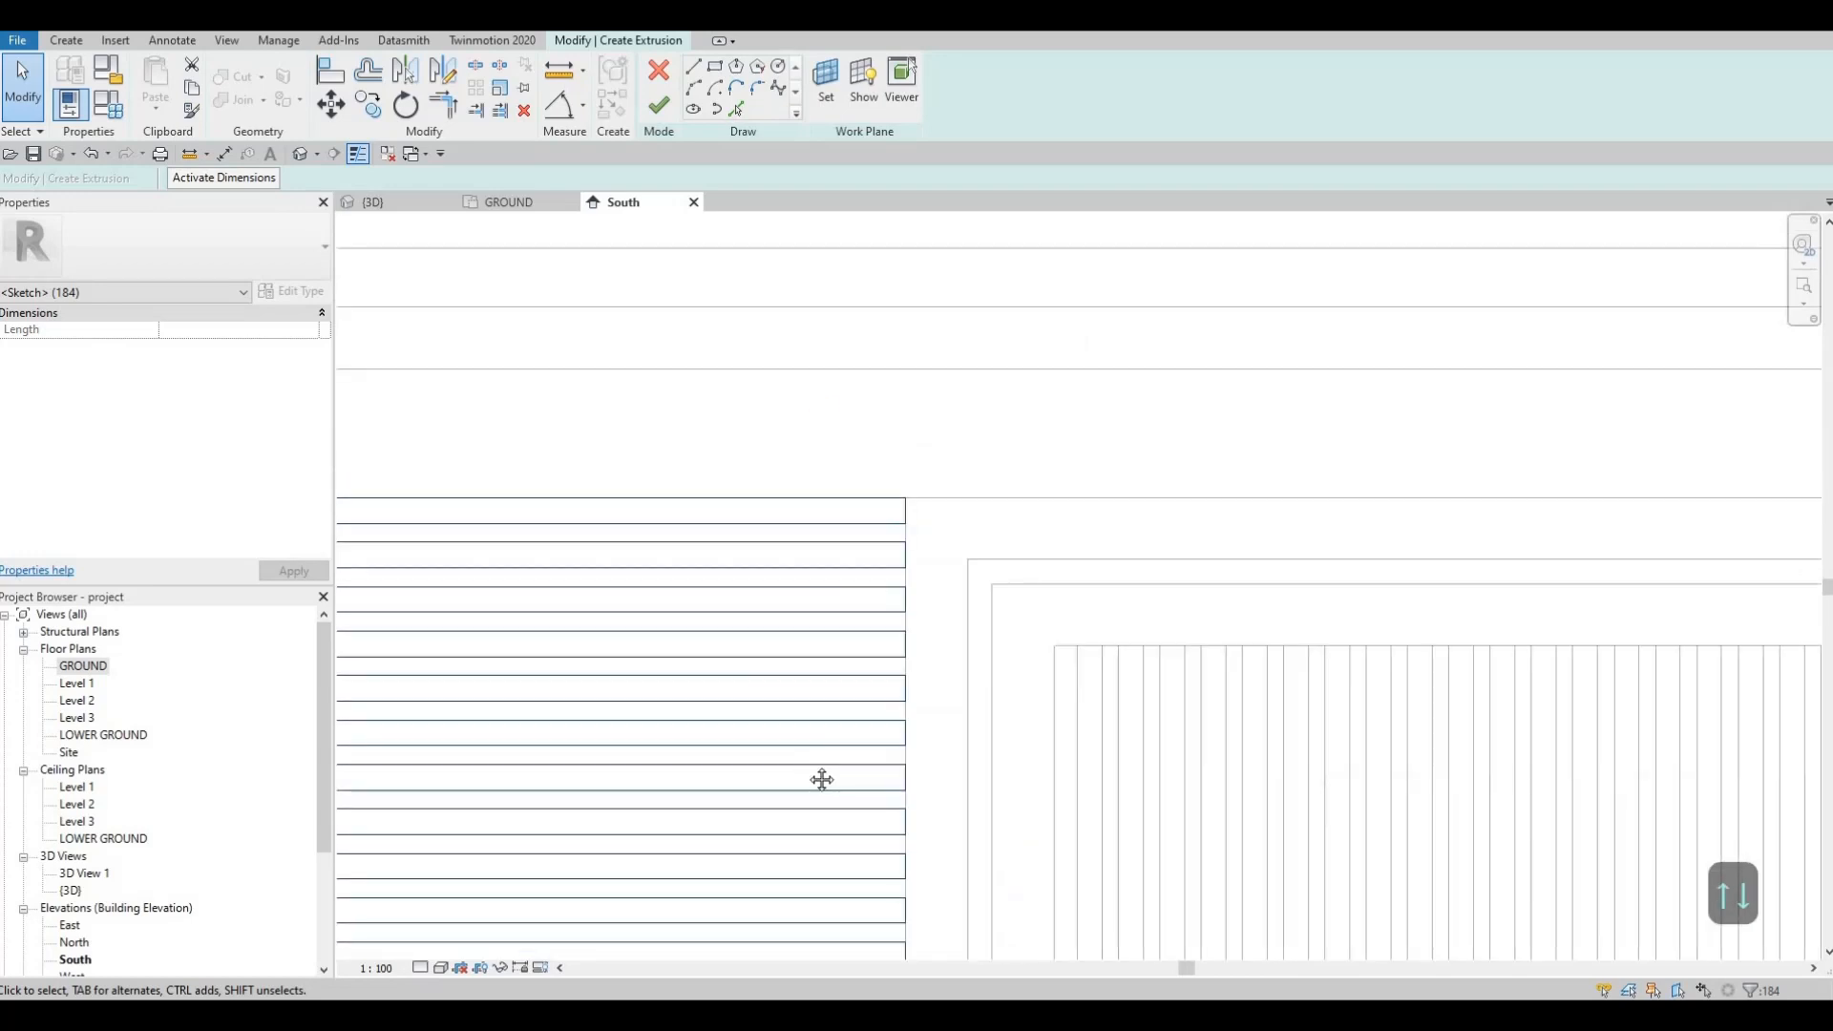
pyautogui.moveTo(794, 504); pyautogui.dragTo(793, 565, button='middle')
# Step: Copy the slat panel from its lower-left corner into the opening right of the door
pyautogui.press('c')
pyautogui.press('o')
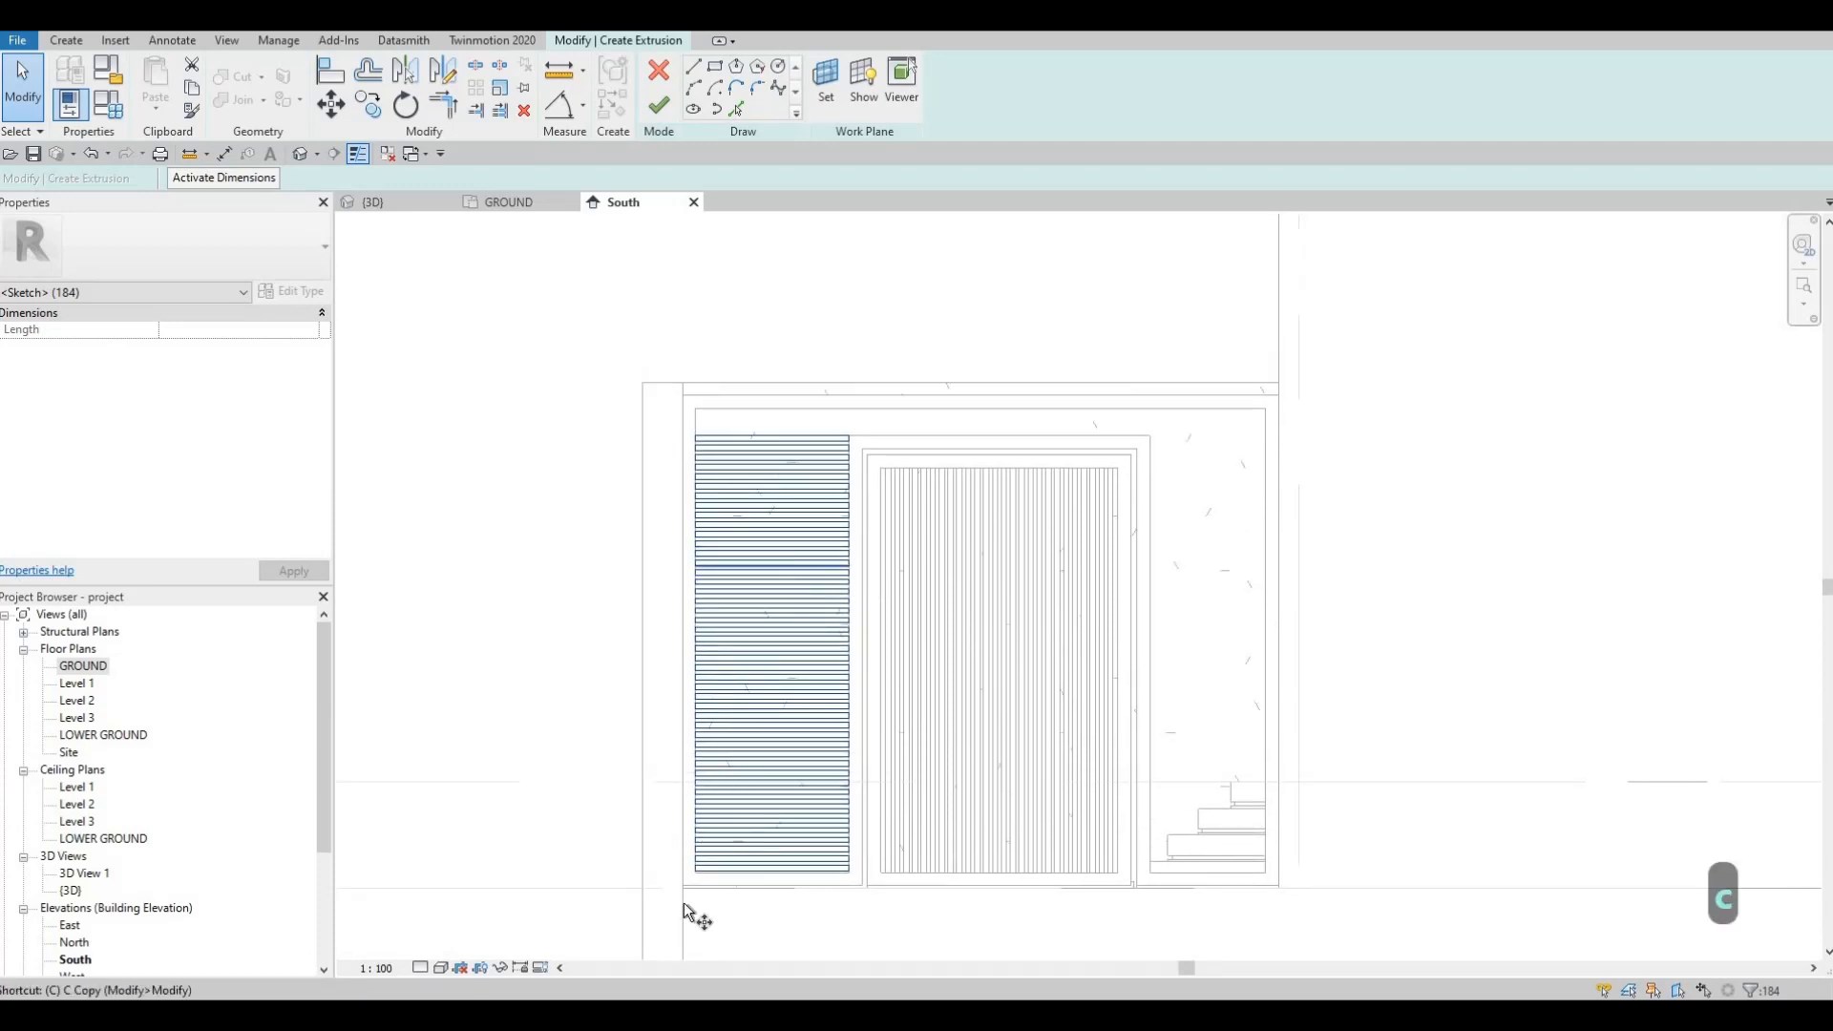
pyautogui.scroll(4, 695, 863)
pyautogui.scroll(4, 705, 876)
pyautogui.click(707, 868)
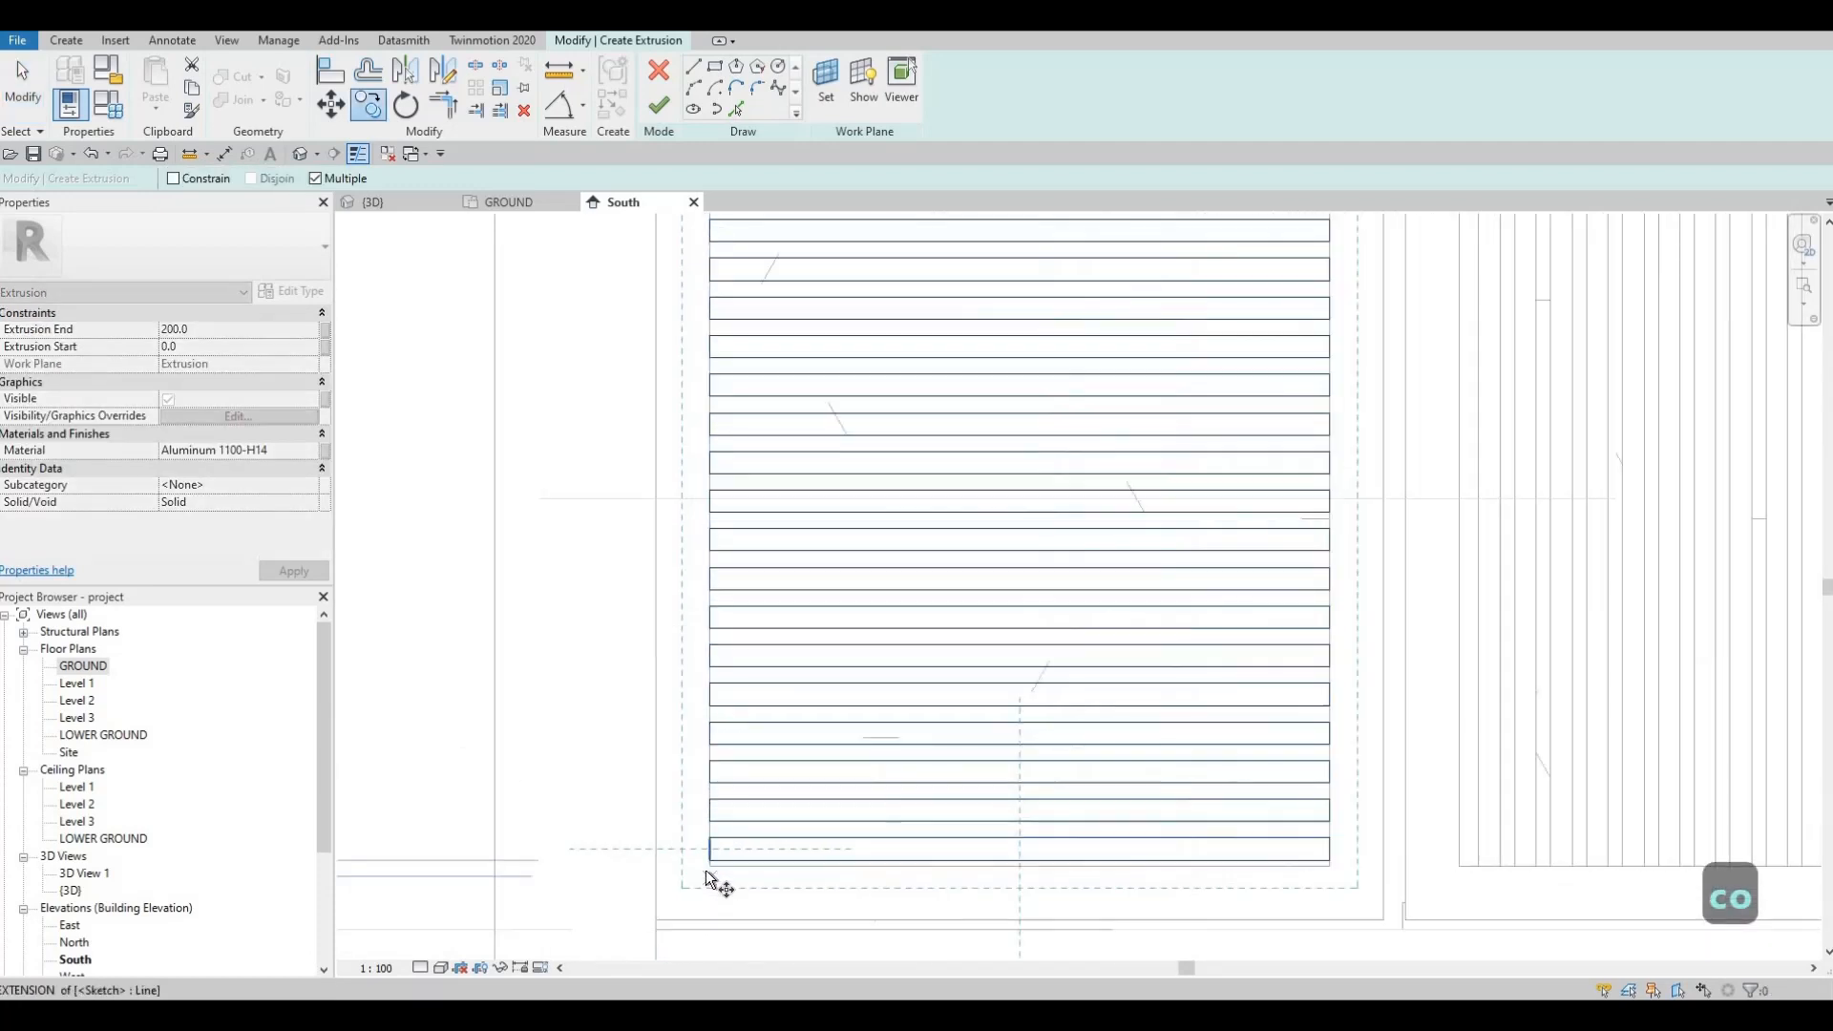
pyautogui.scroll(-5, 819, 843)
pyautogui.moveTo(1704, 853); pyautogui.dragTo(1077, 778, button='middle')
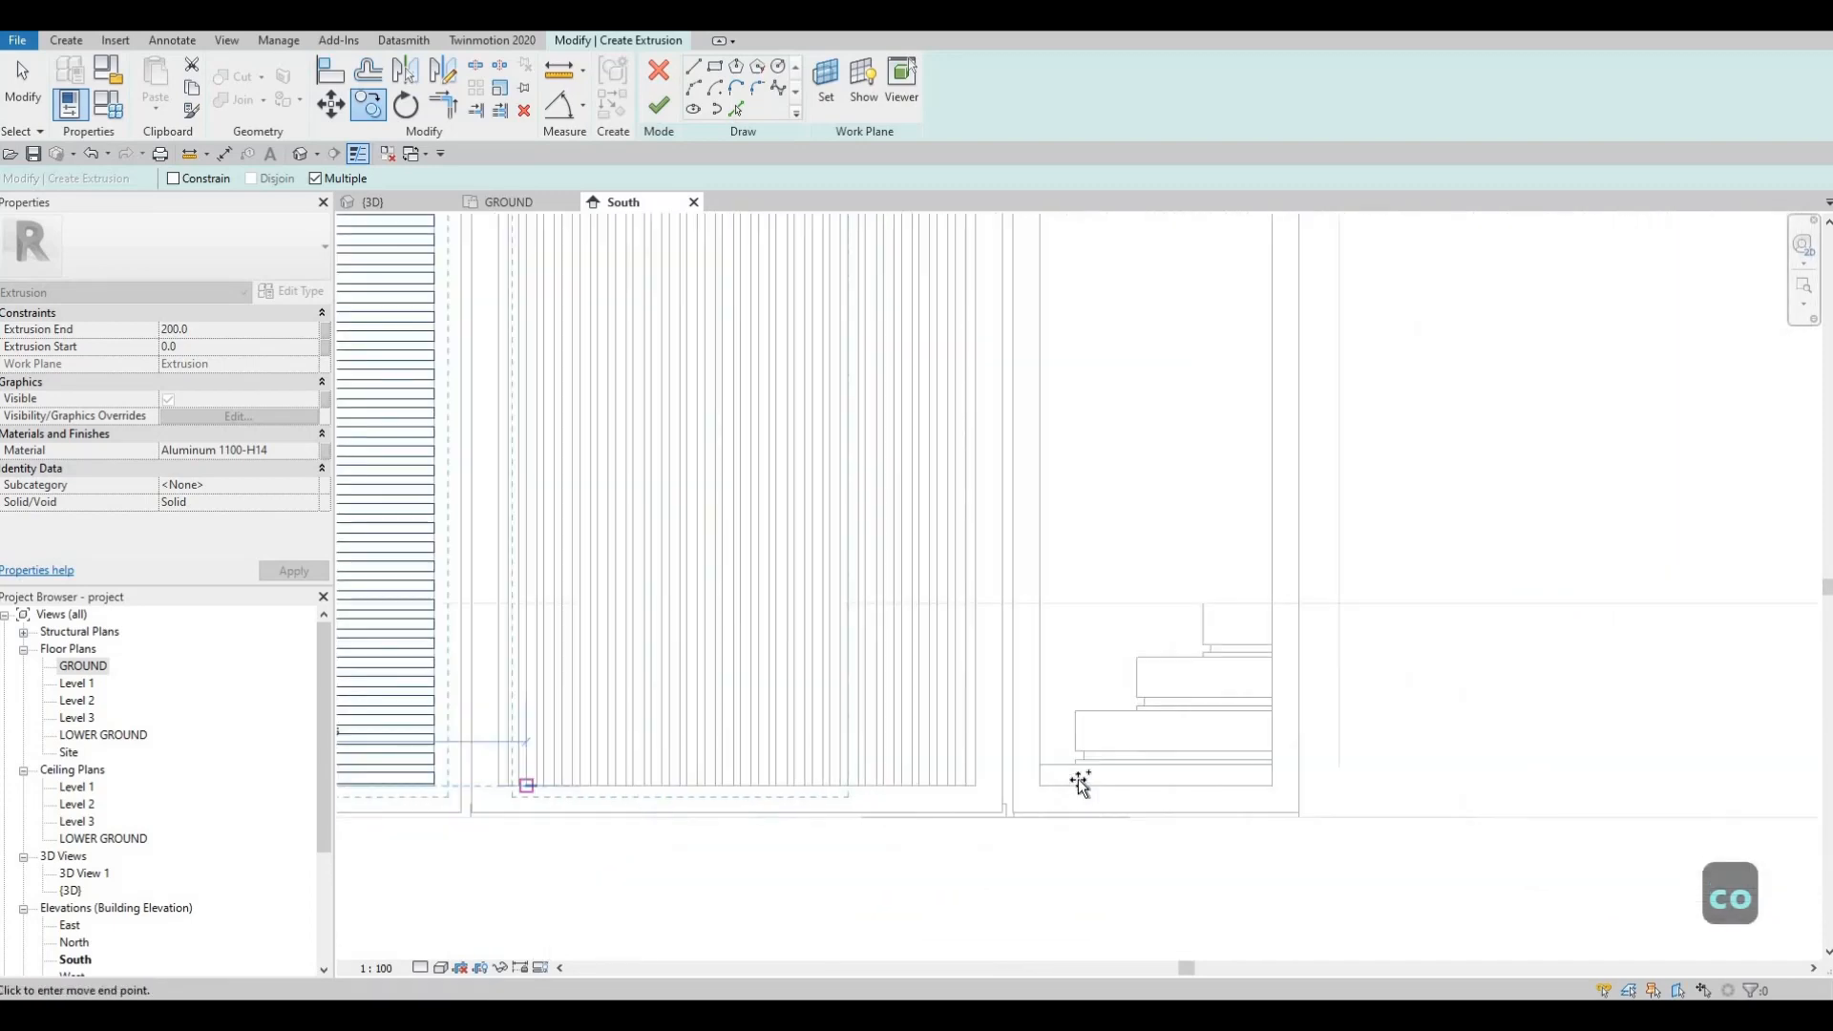
pyautogui.scroll(3, 1033, 780)
pyautogui.scroll(-5, 989, 771)
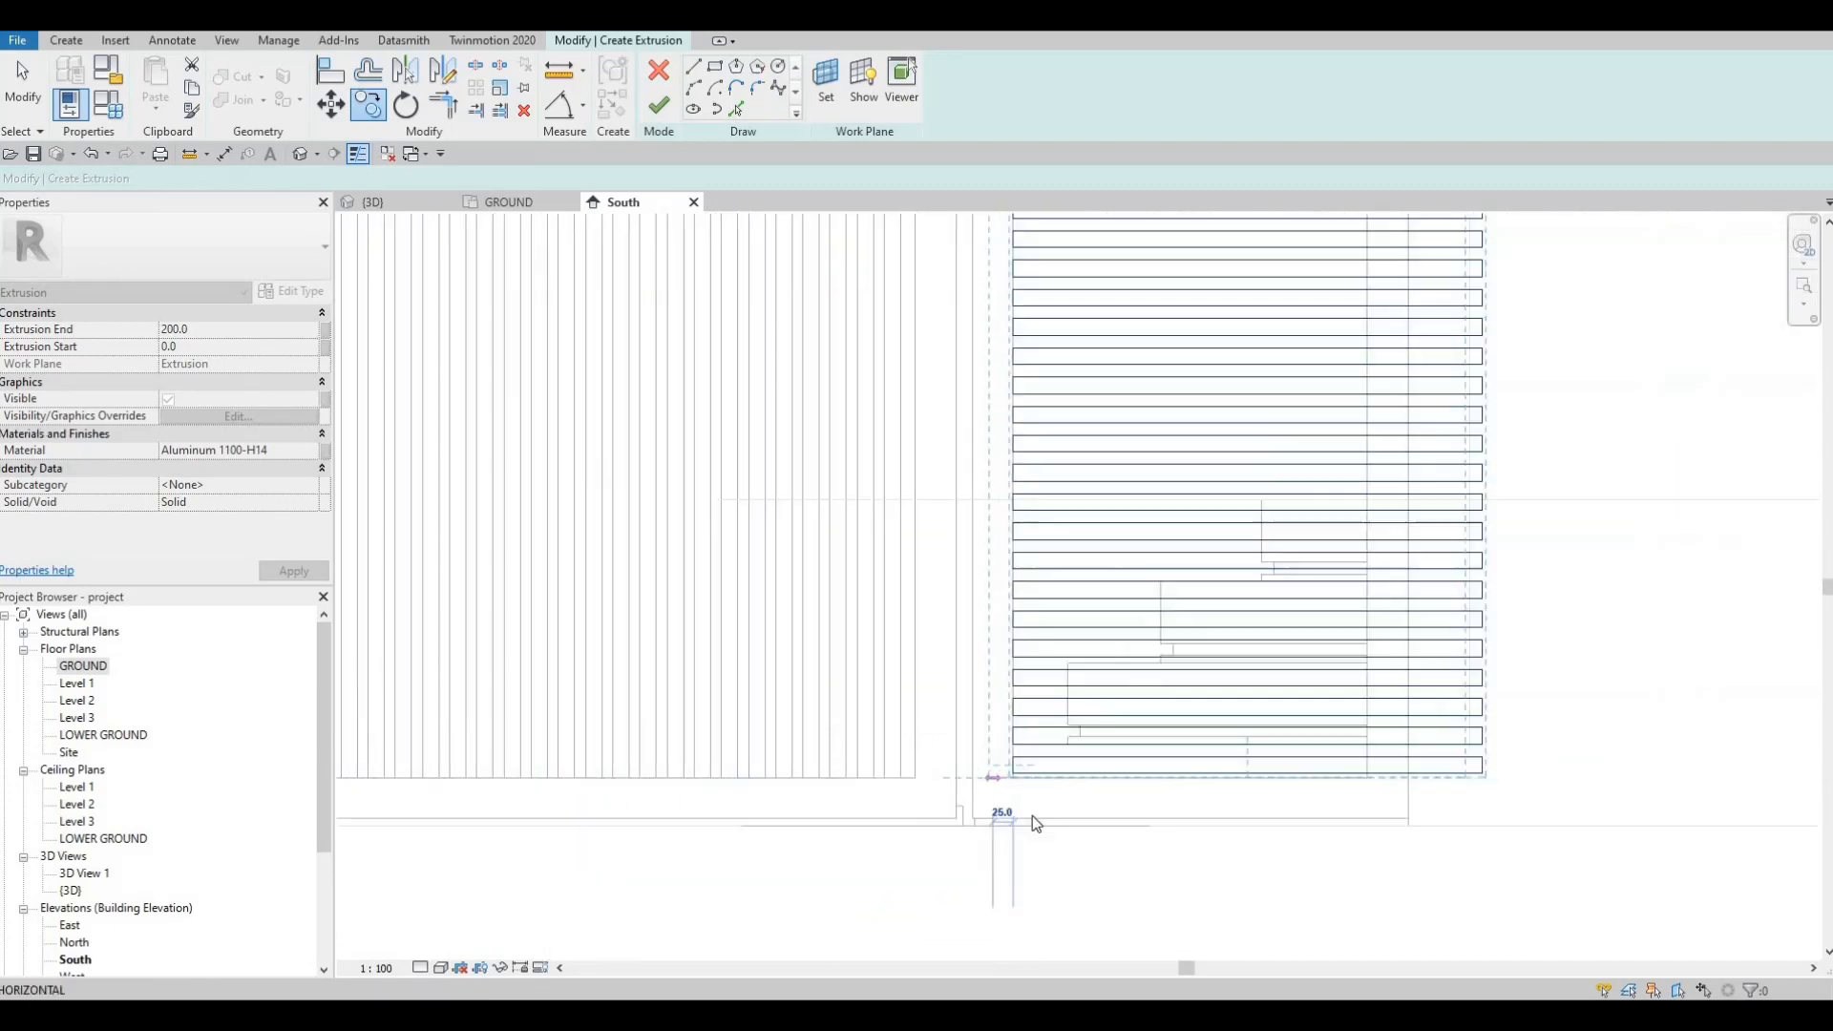
pyautogui.press('Escape')
pyautogui.press('Escape')
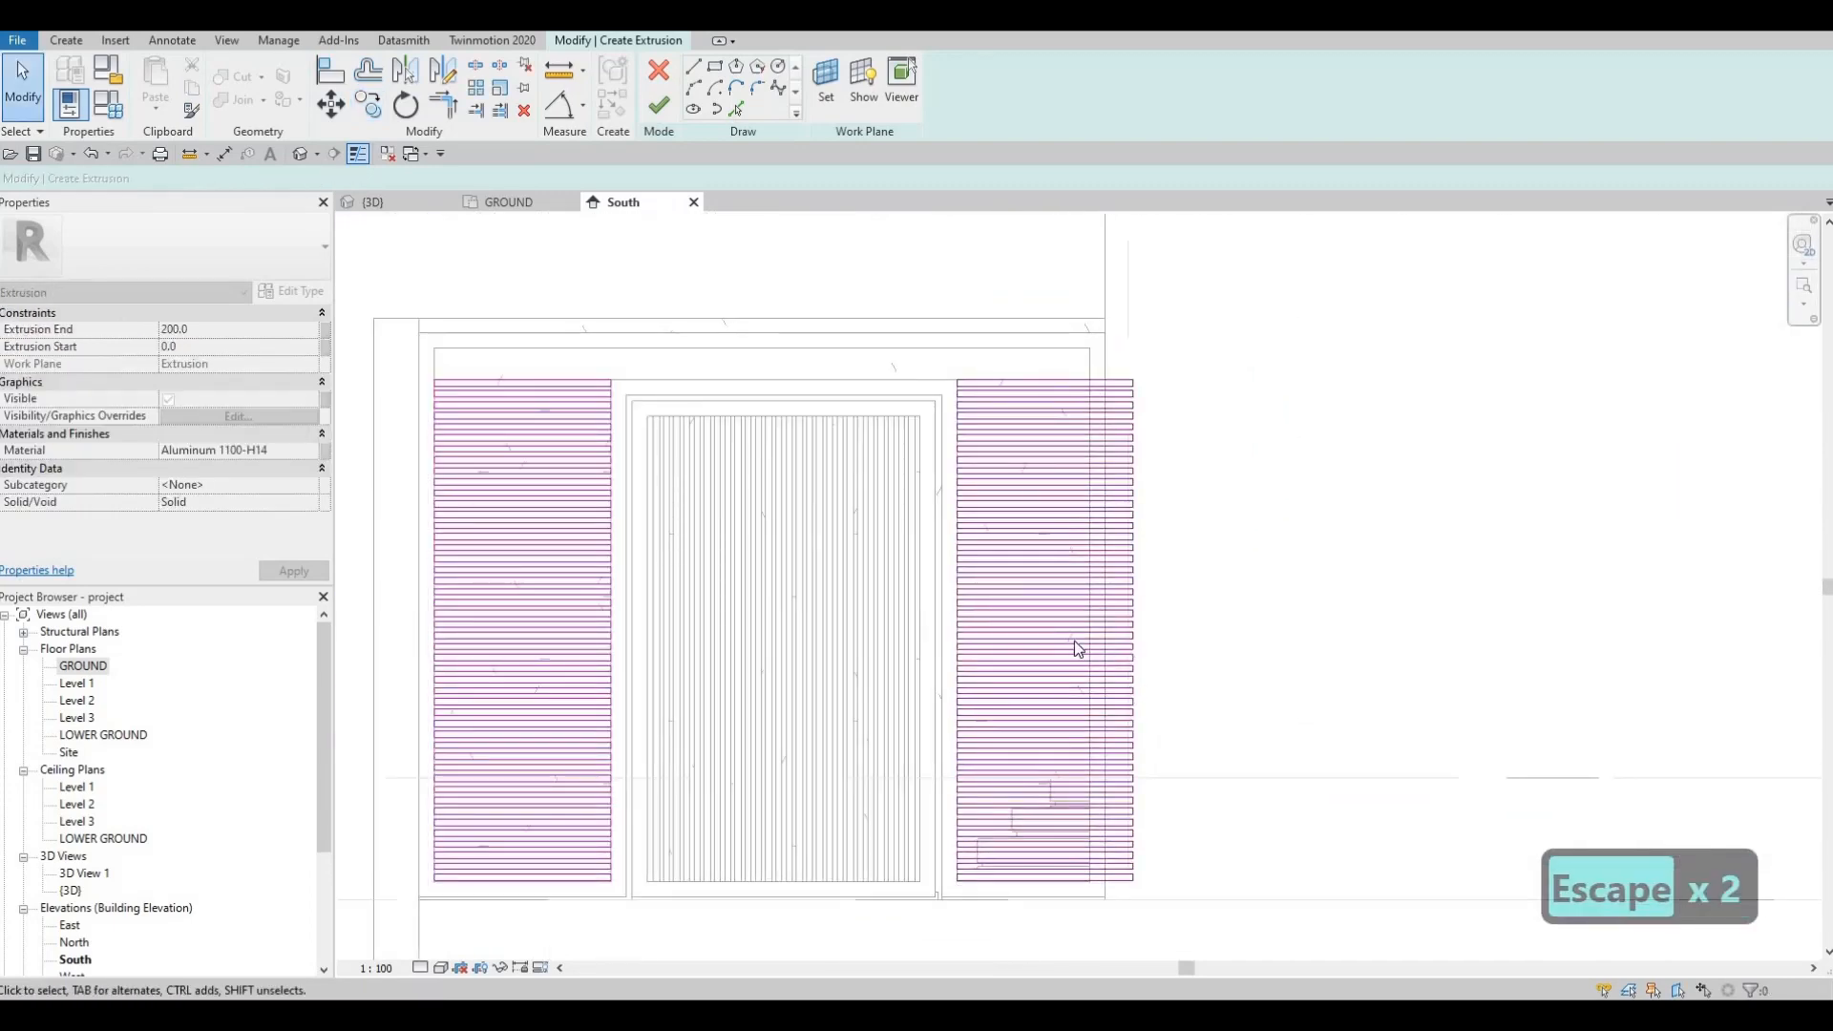
pyautogui.moveTo(1079, 728); pyautogui.dragTo(1083, 688, button='middle')
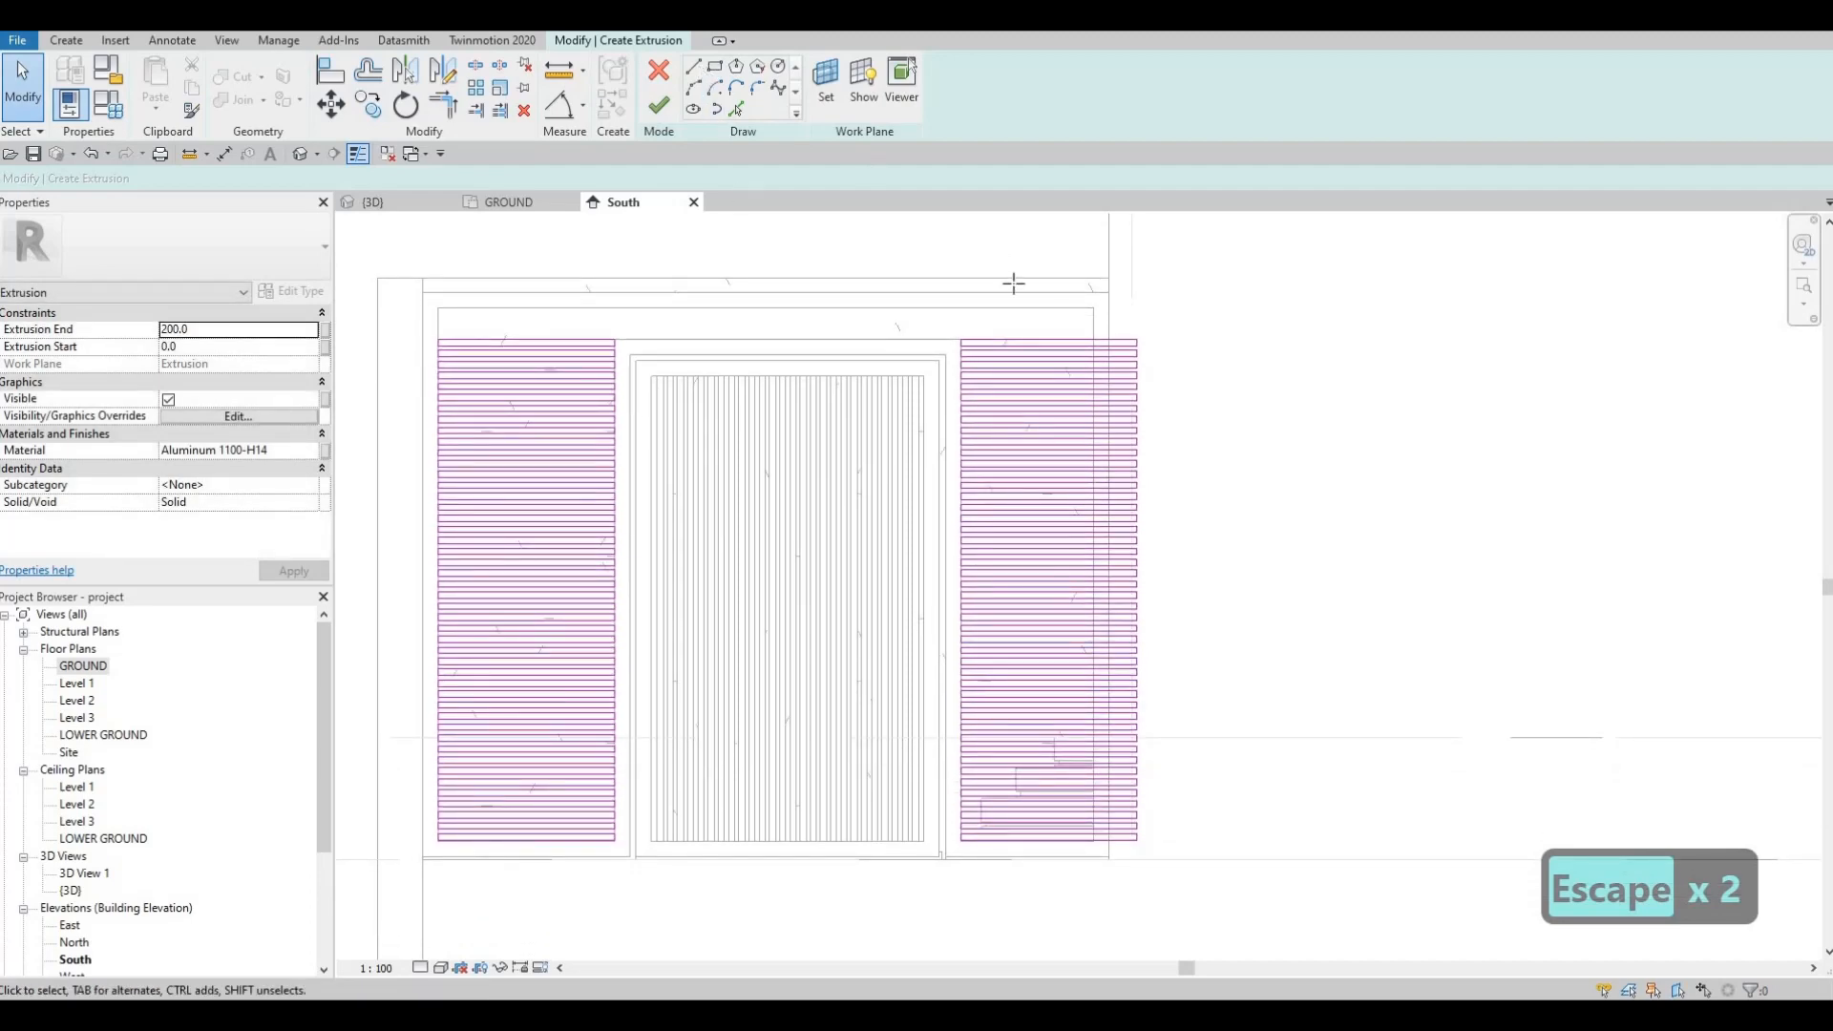
# Step: Draw a trial vertical sketch line at the right panel's edge, then delete it
pyautogui.click(1136, 339)
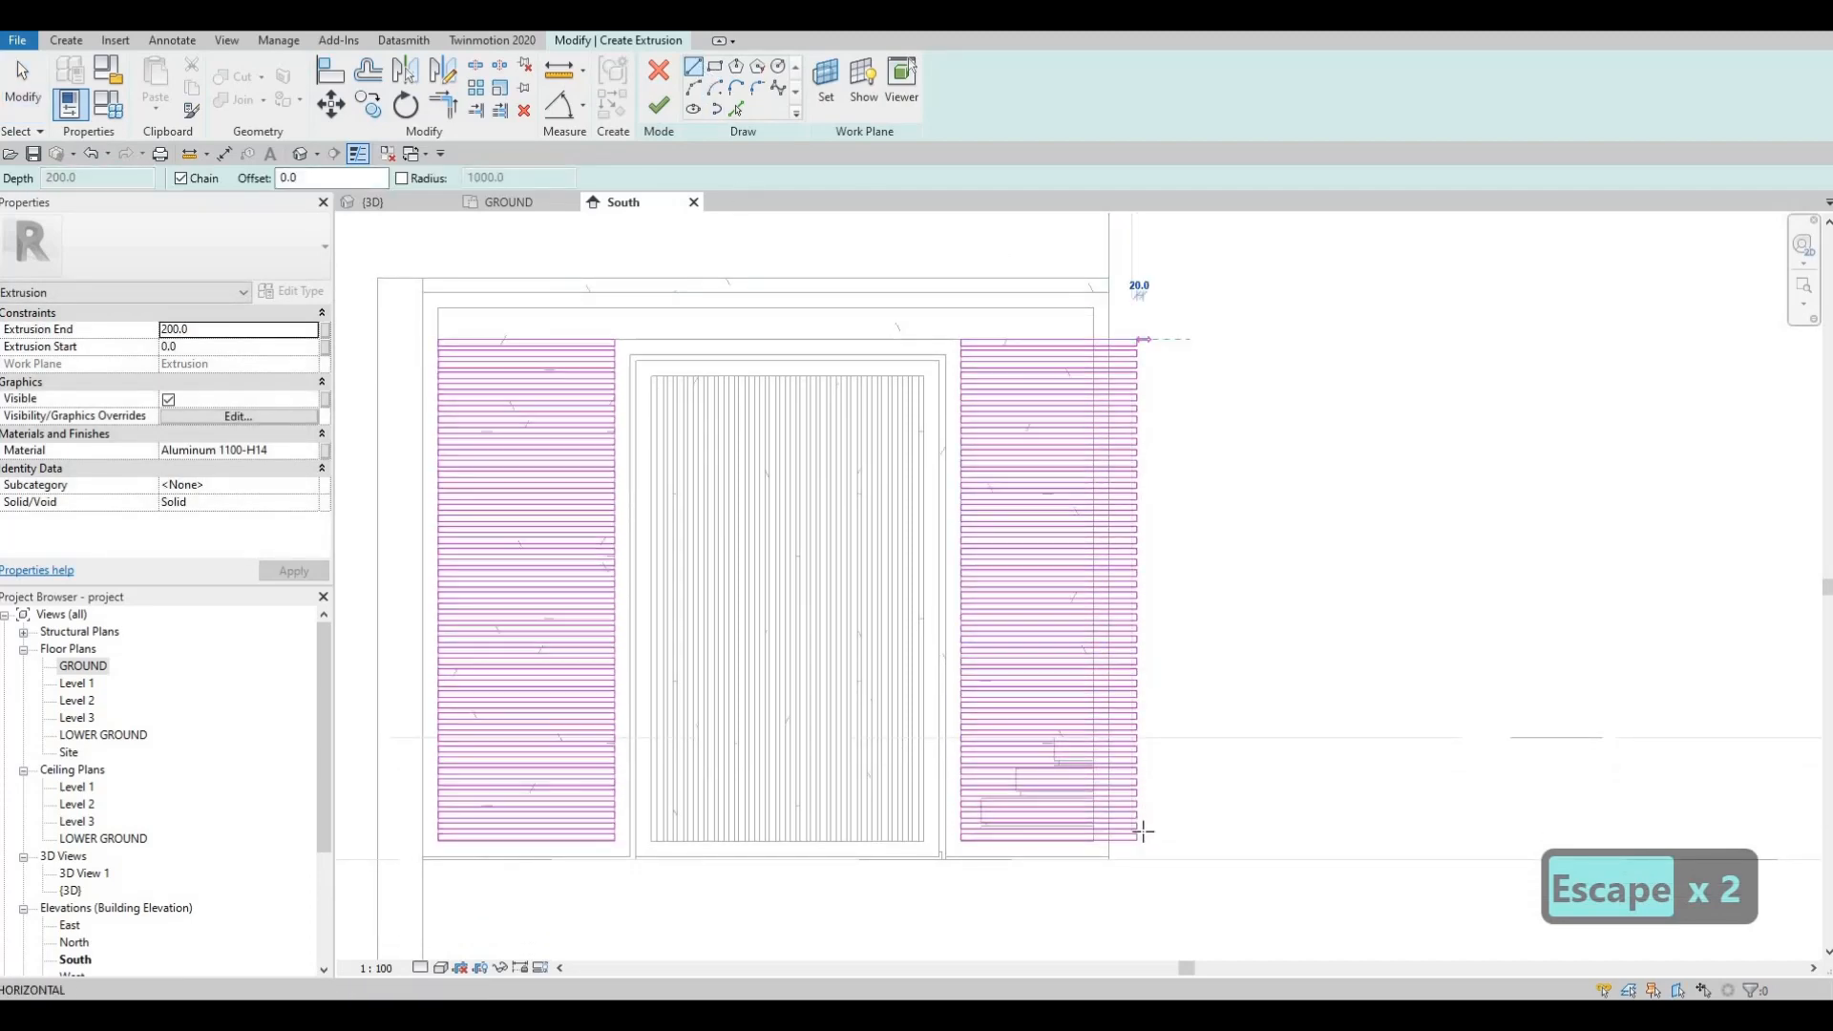
pyautogui.click(1137, 844)
pyautogui.press('Escape')
pyautogui.press('Escape')
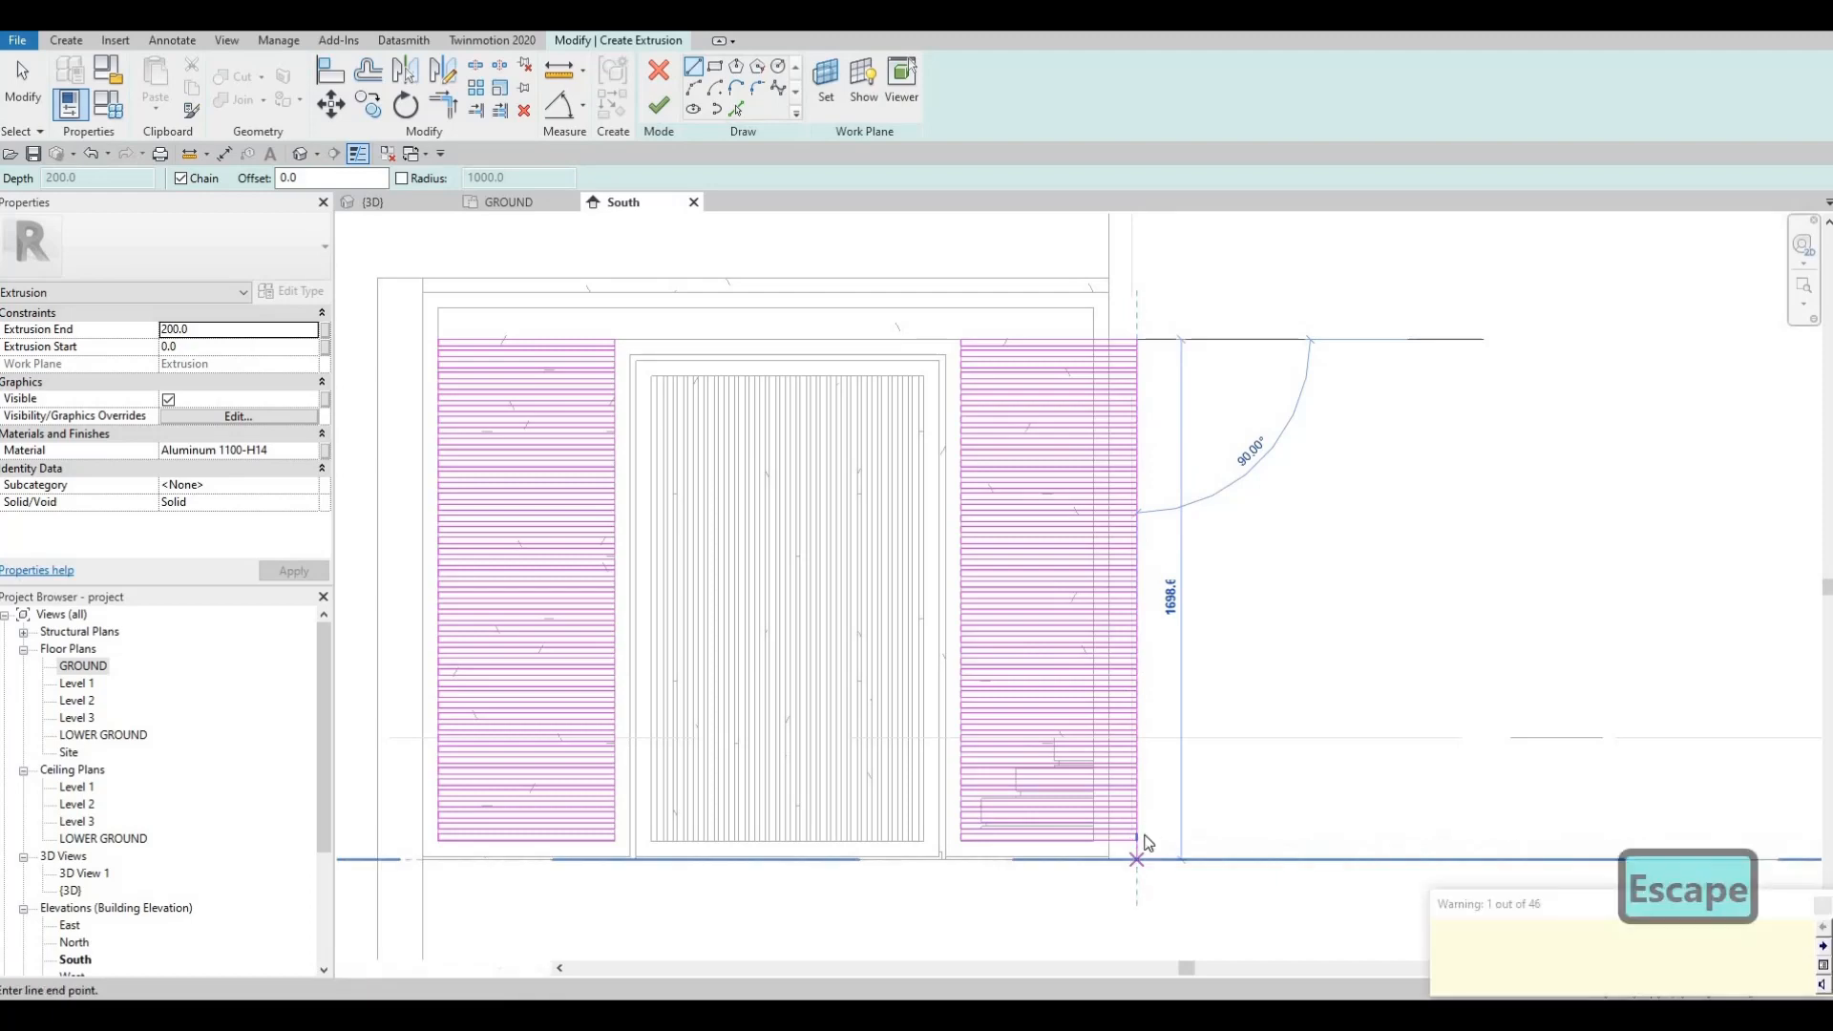
pyautogui.click(1137, 840)
pyautogui.scroll(2, 1139, 854)
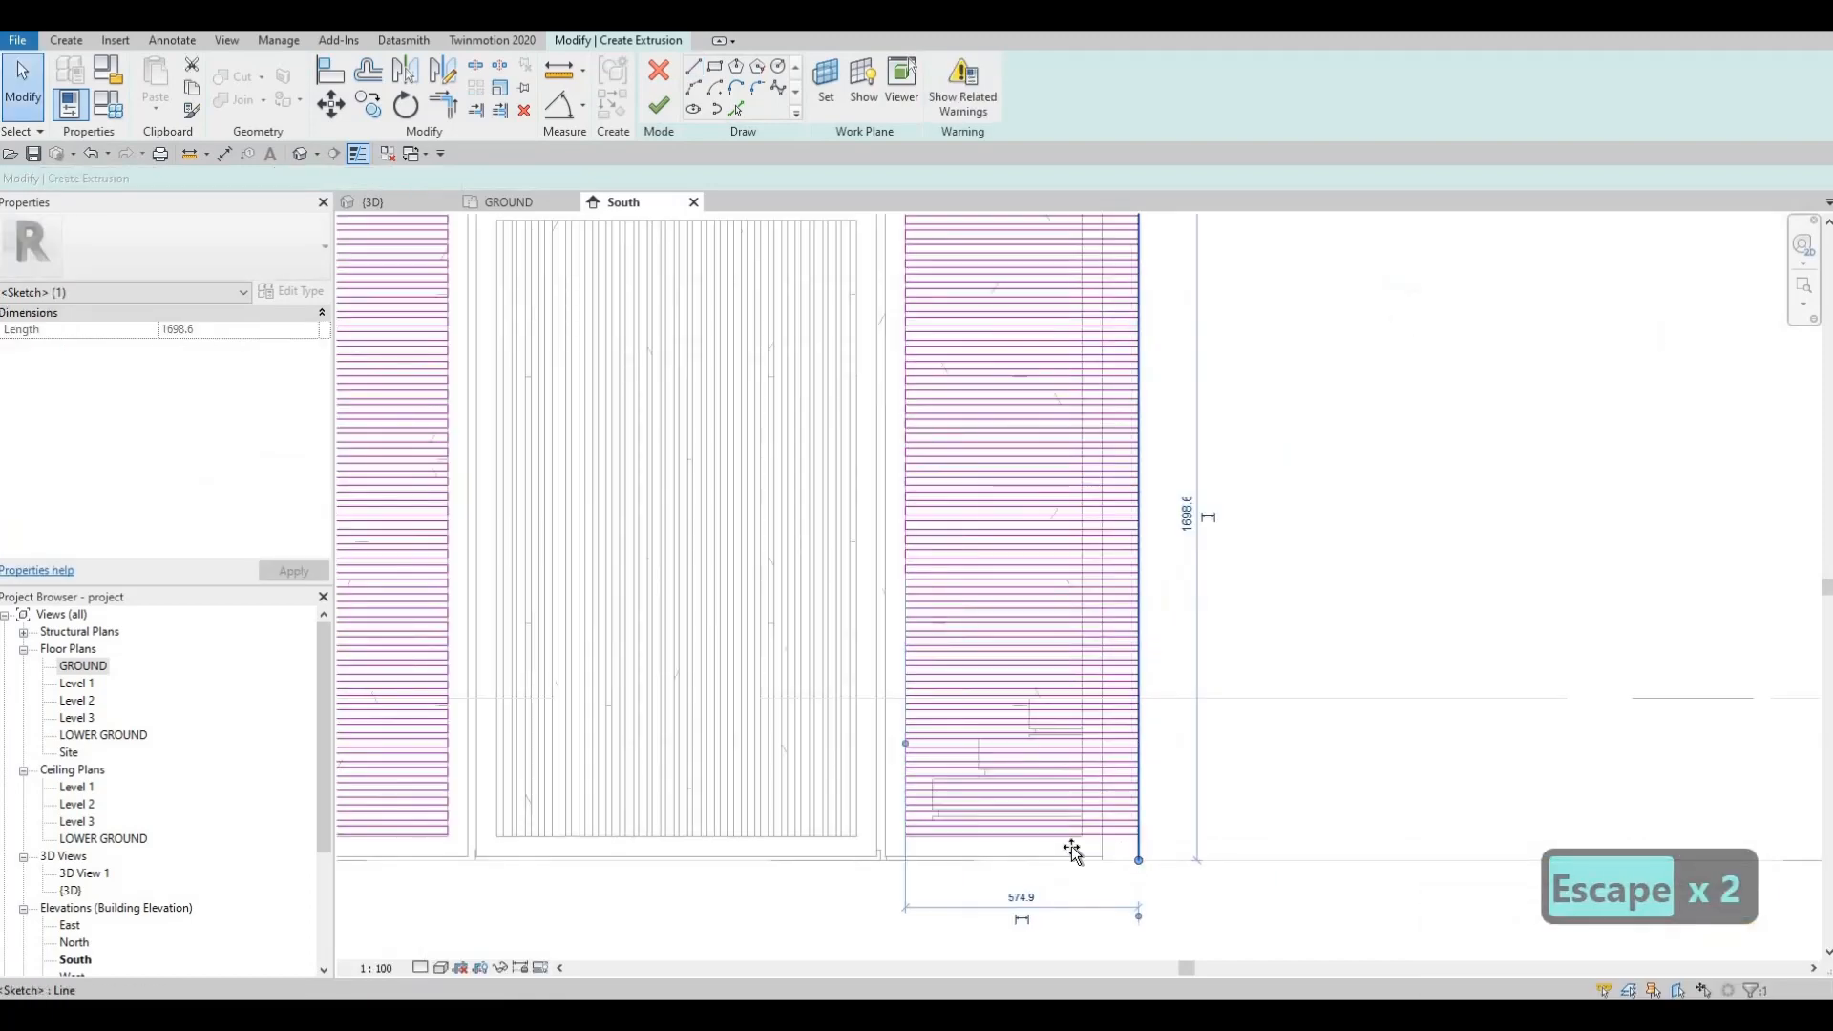
pyautogui.moveTo(1137, 845)
pyautogui.mouseDown()
pyautogui.moveTo(1089, 847)
pyautogui.moveTo(1097, 867)
pyautogui.moveTo(1084, 840)
pyautogui.mouseUp()
pyautogui.scroll(2, 1084, 844)
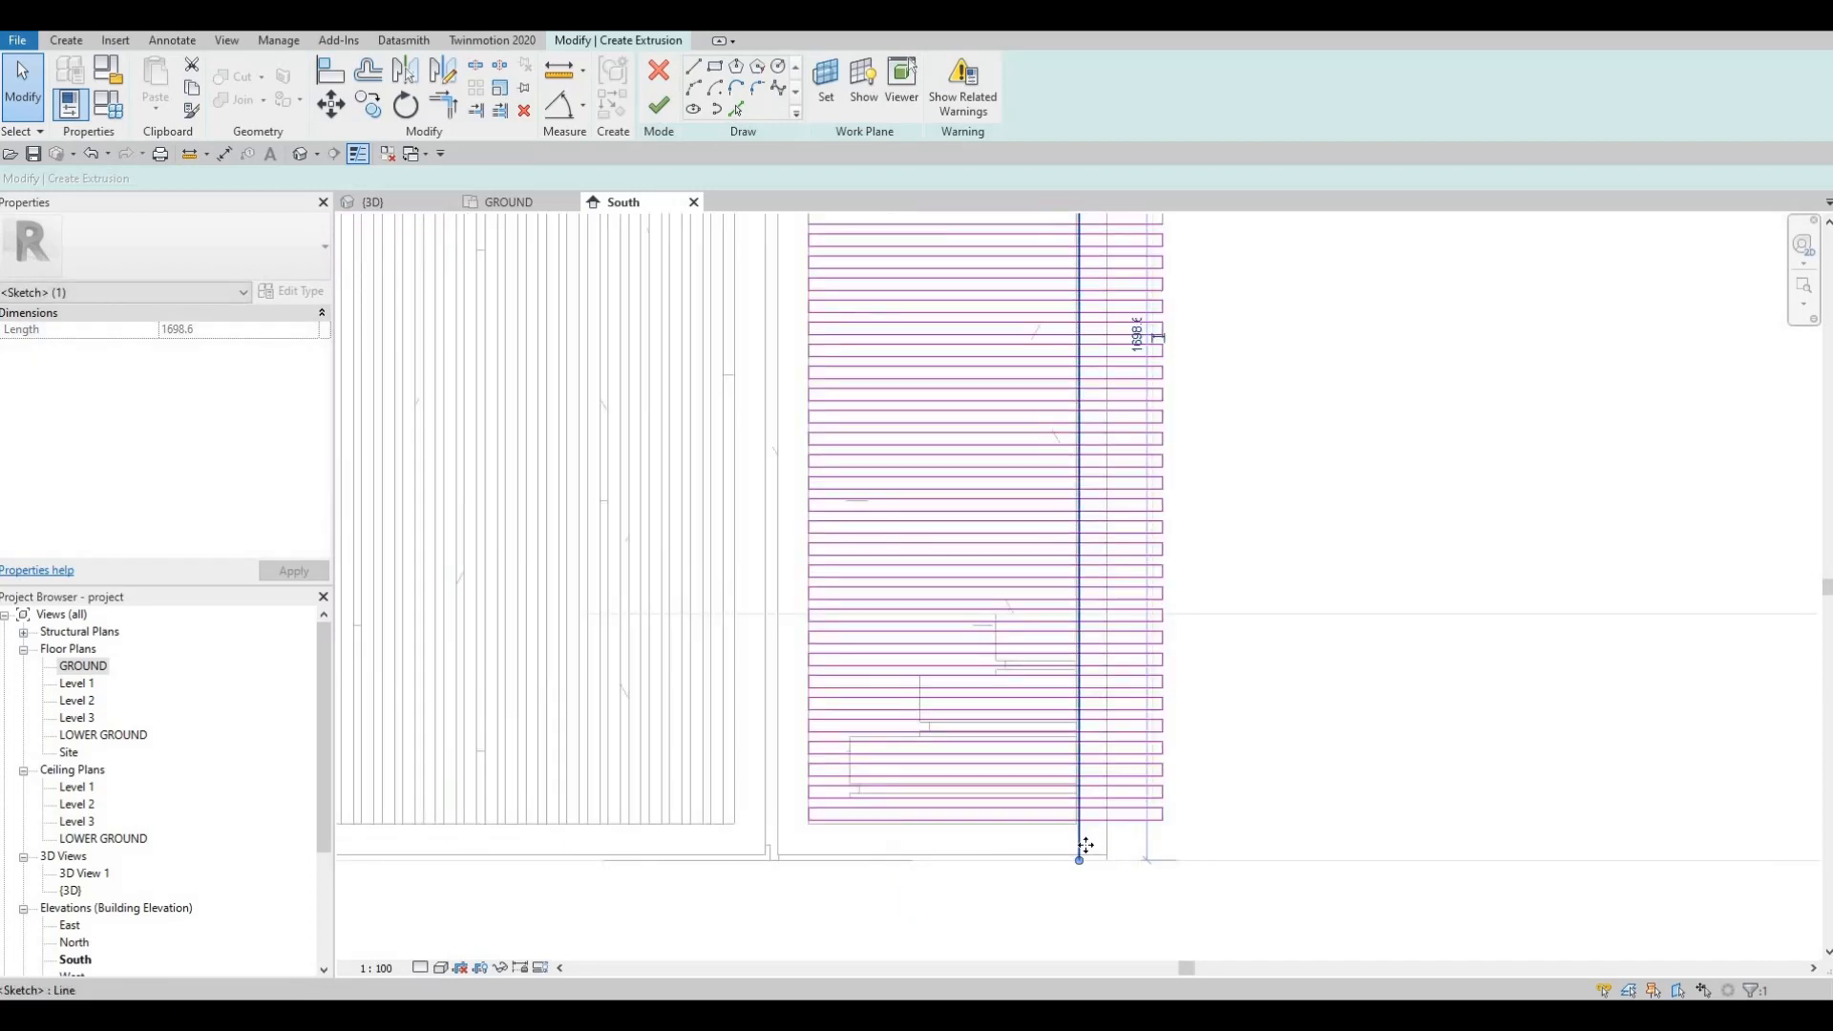
pyautogui.press('Delete')
pyautogui.press('Escape')
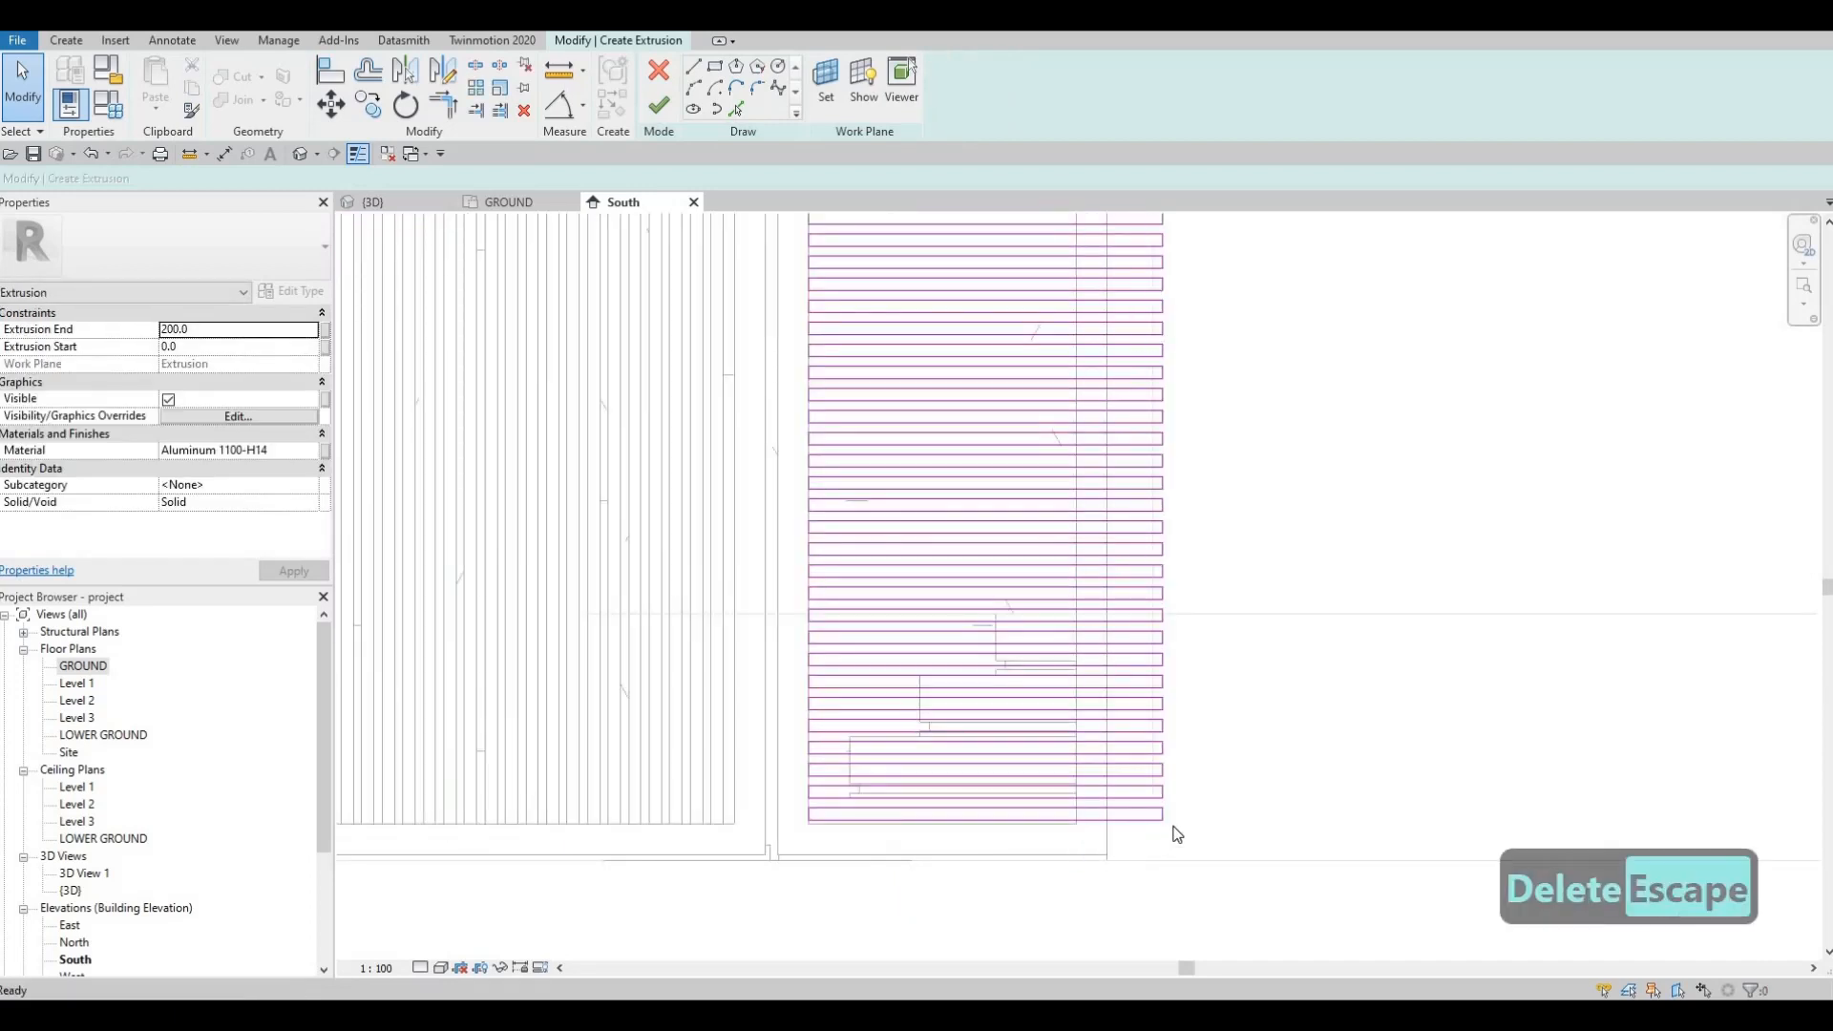
pyautogui.scroll(3, 1194, 801)
pyautogui.click(1194, 803)
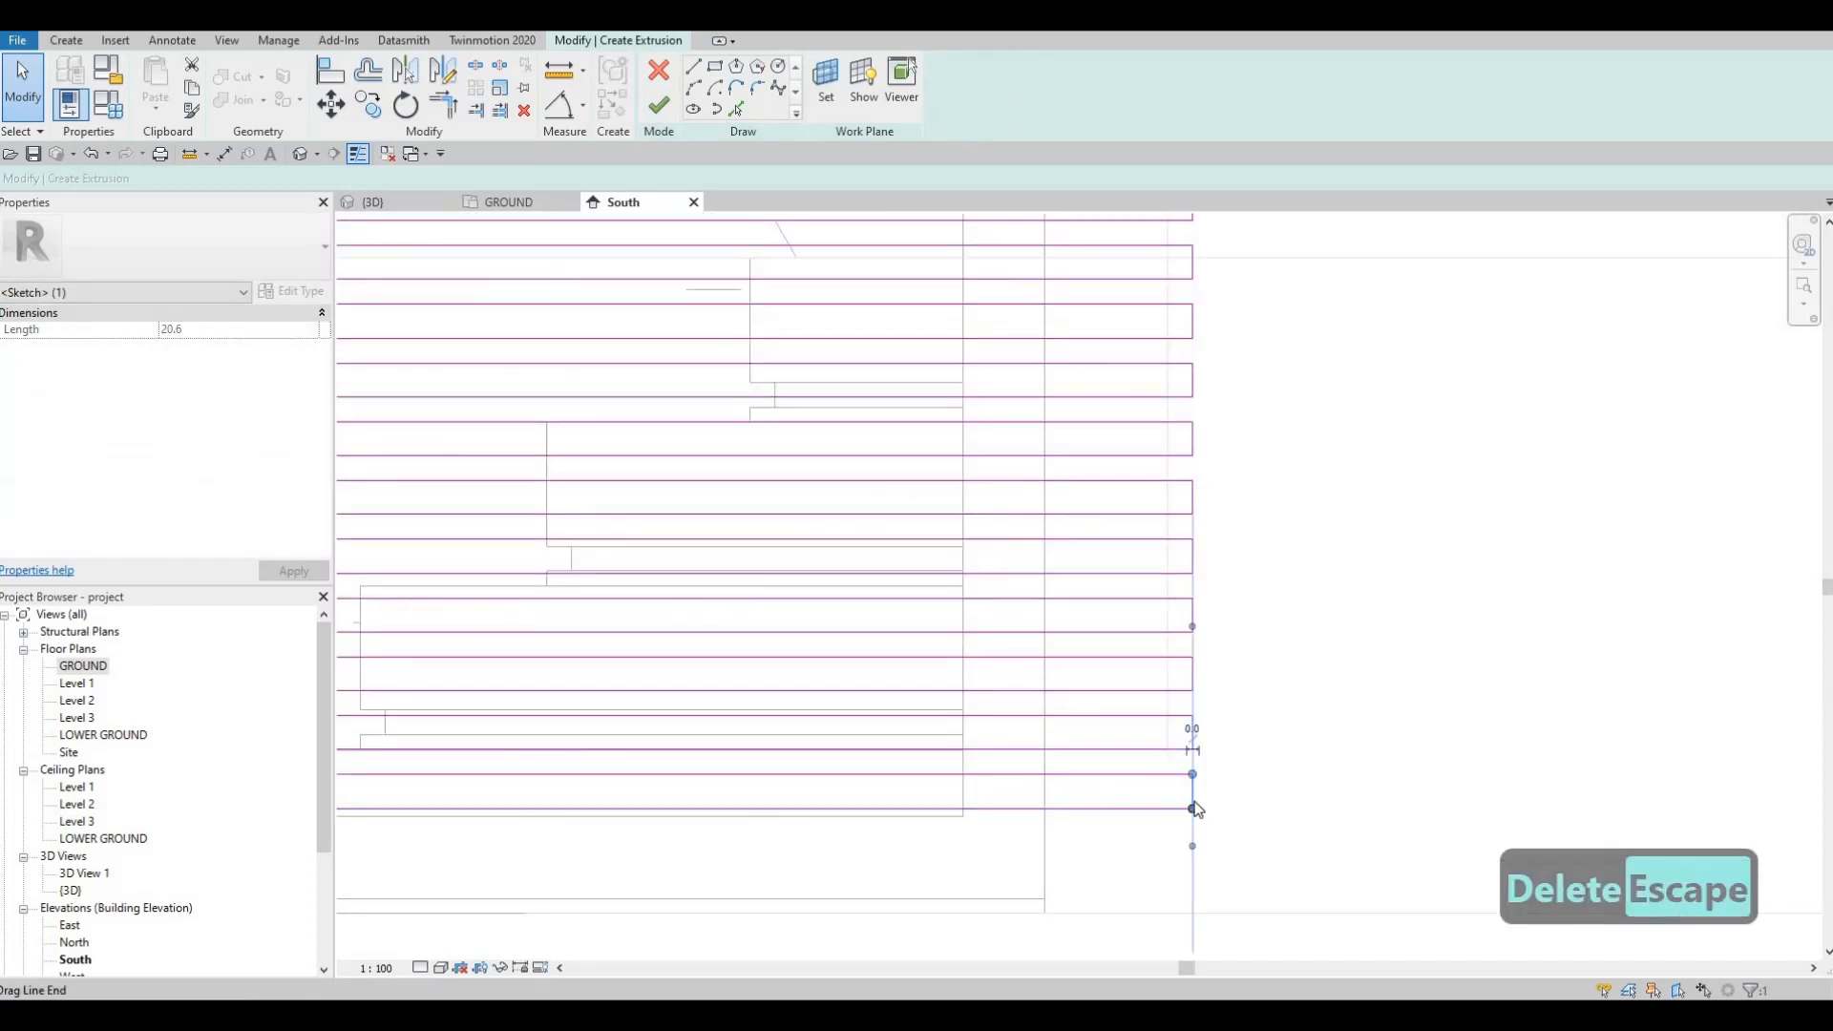
pyautogui.press('Escape')
pyautogui.press('Escape')
# Step: Align the bottom slat's right end to the vertical reference line
pyautogui.press('a')
pyautogui.press('l')
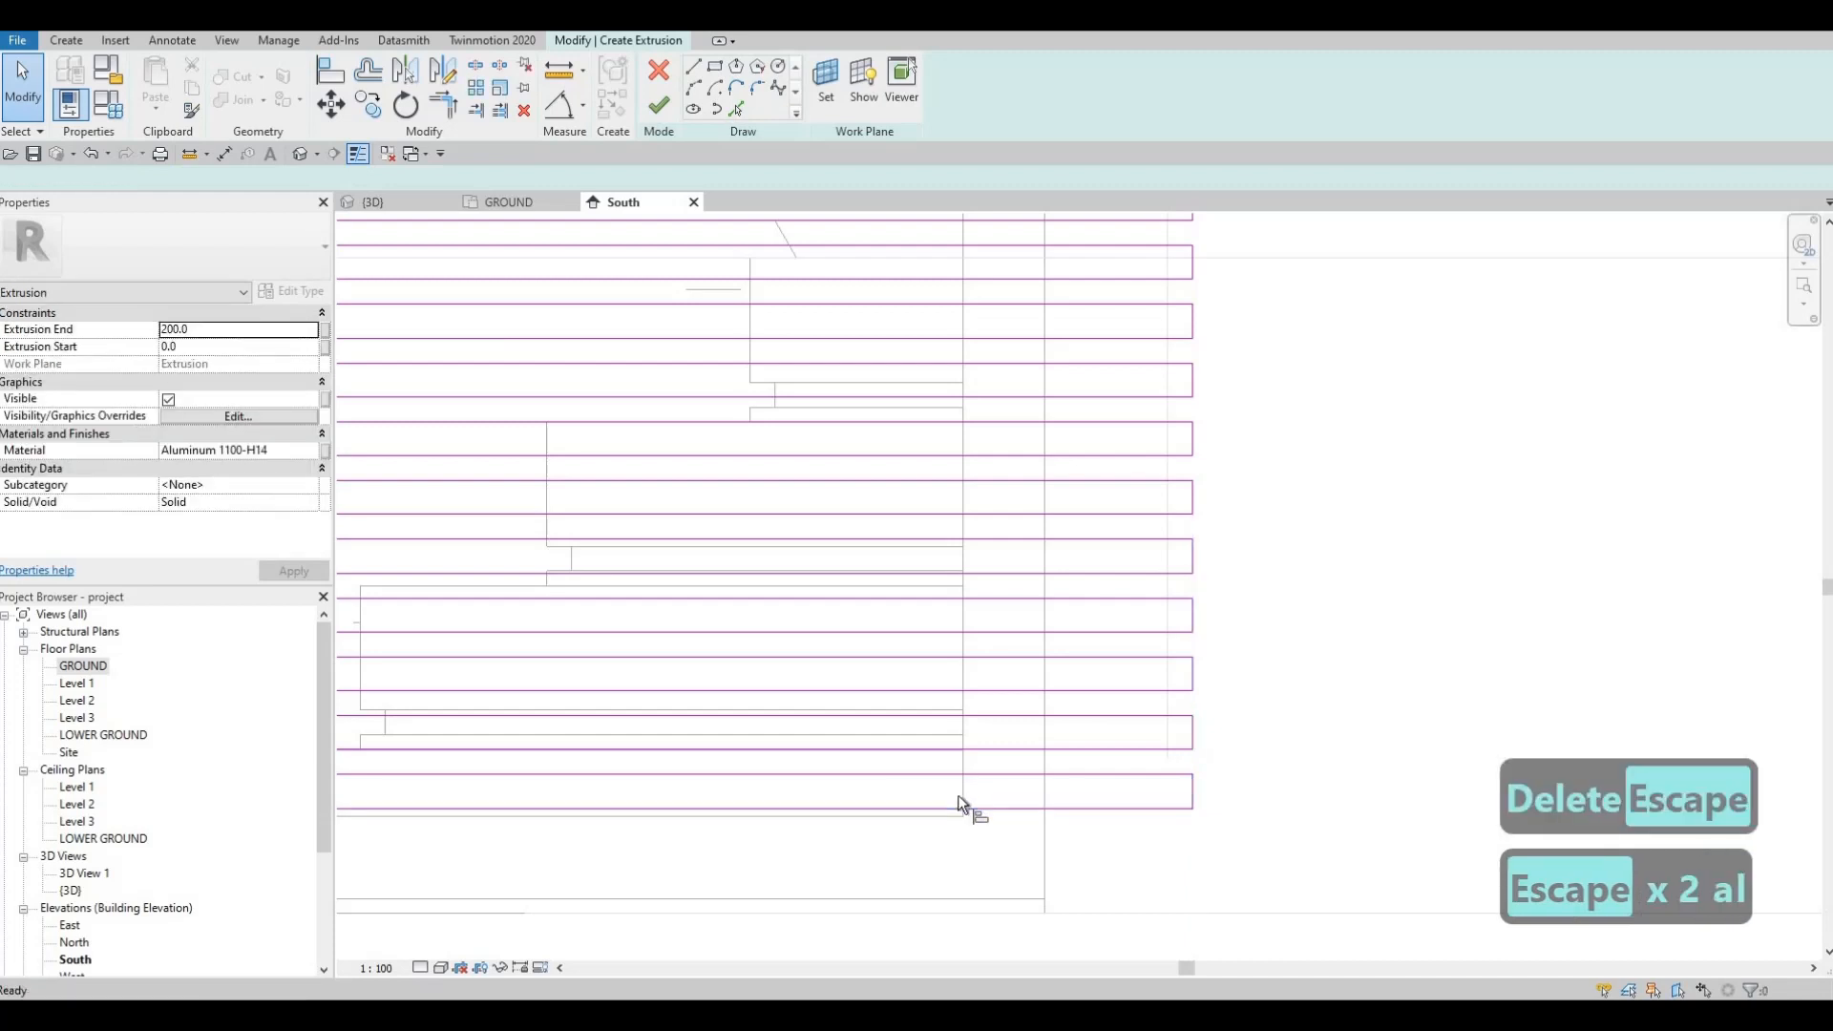
pyautogui.click(959, 801)
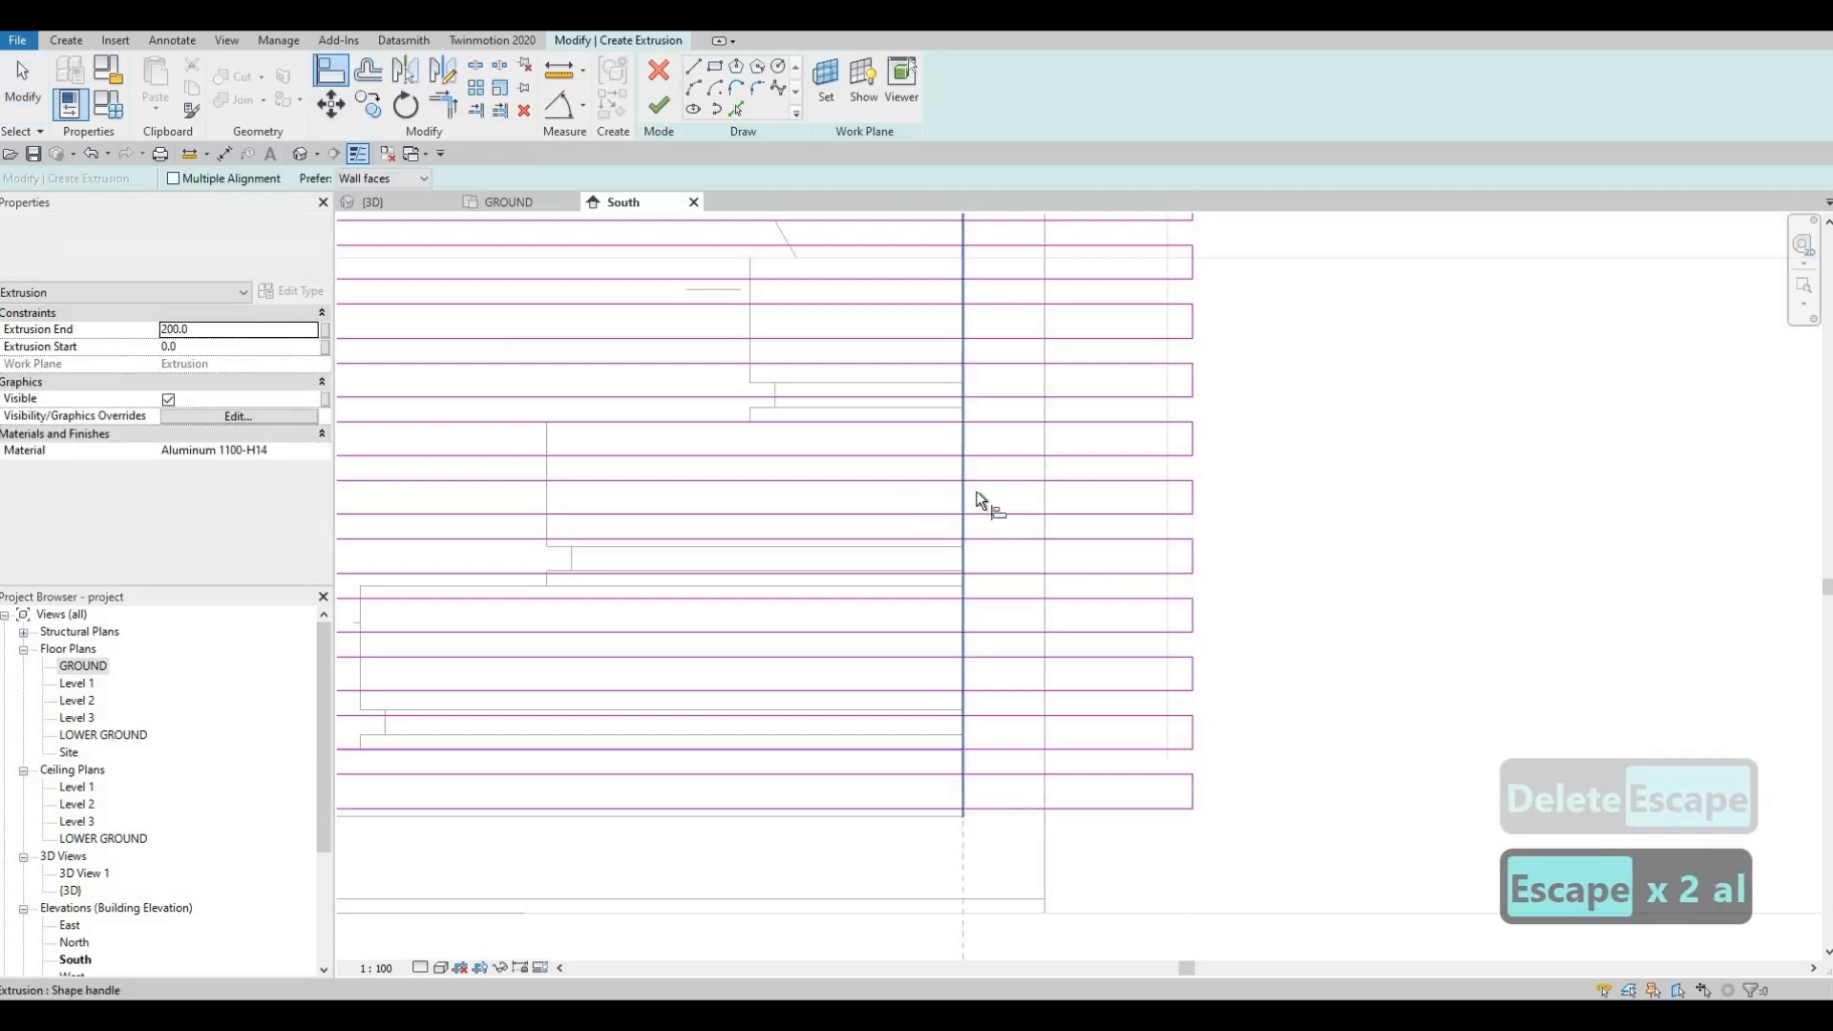
pyautogui.click(1192, 792)
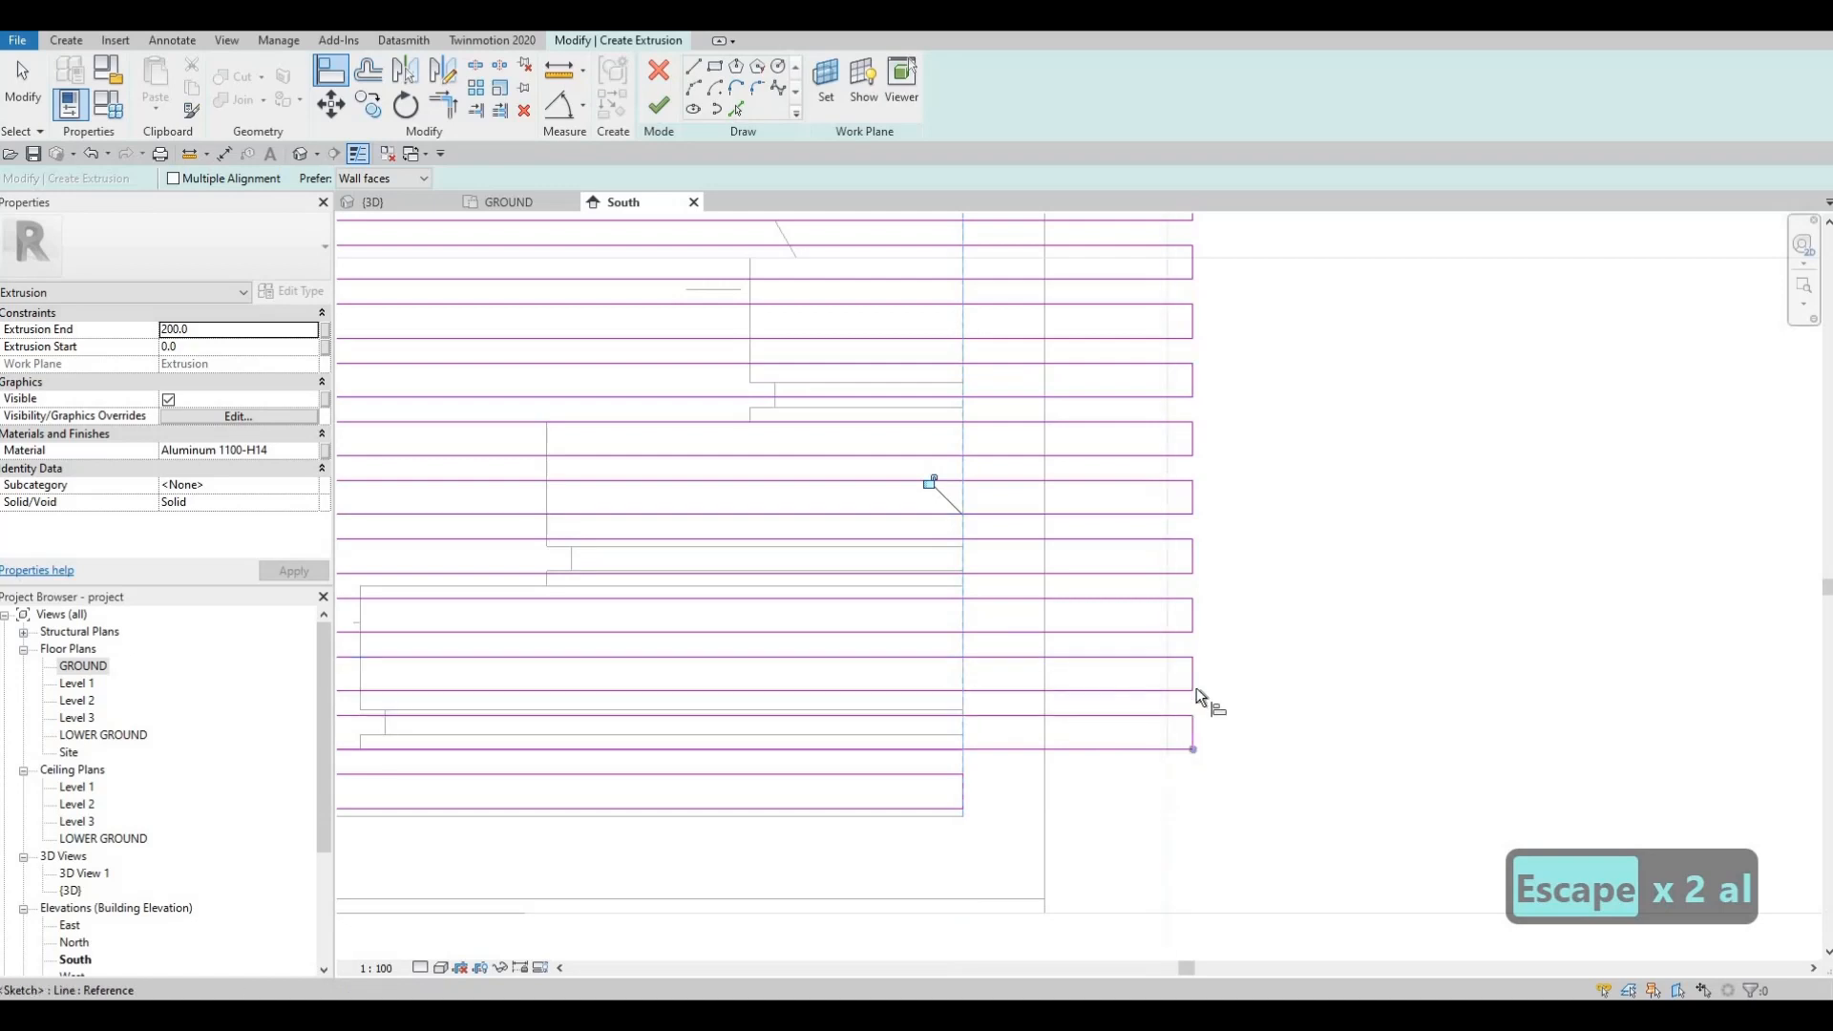
pyautogui.press('Escape')
pyautogui.press('Escape')
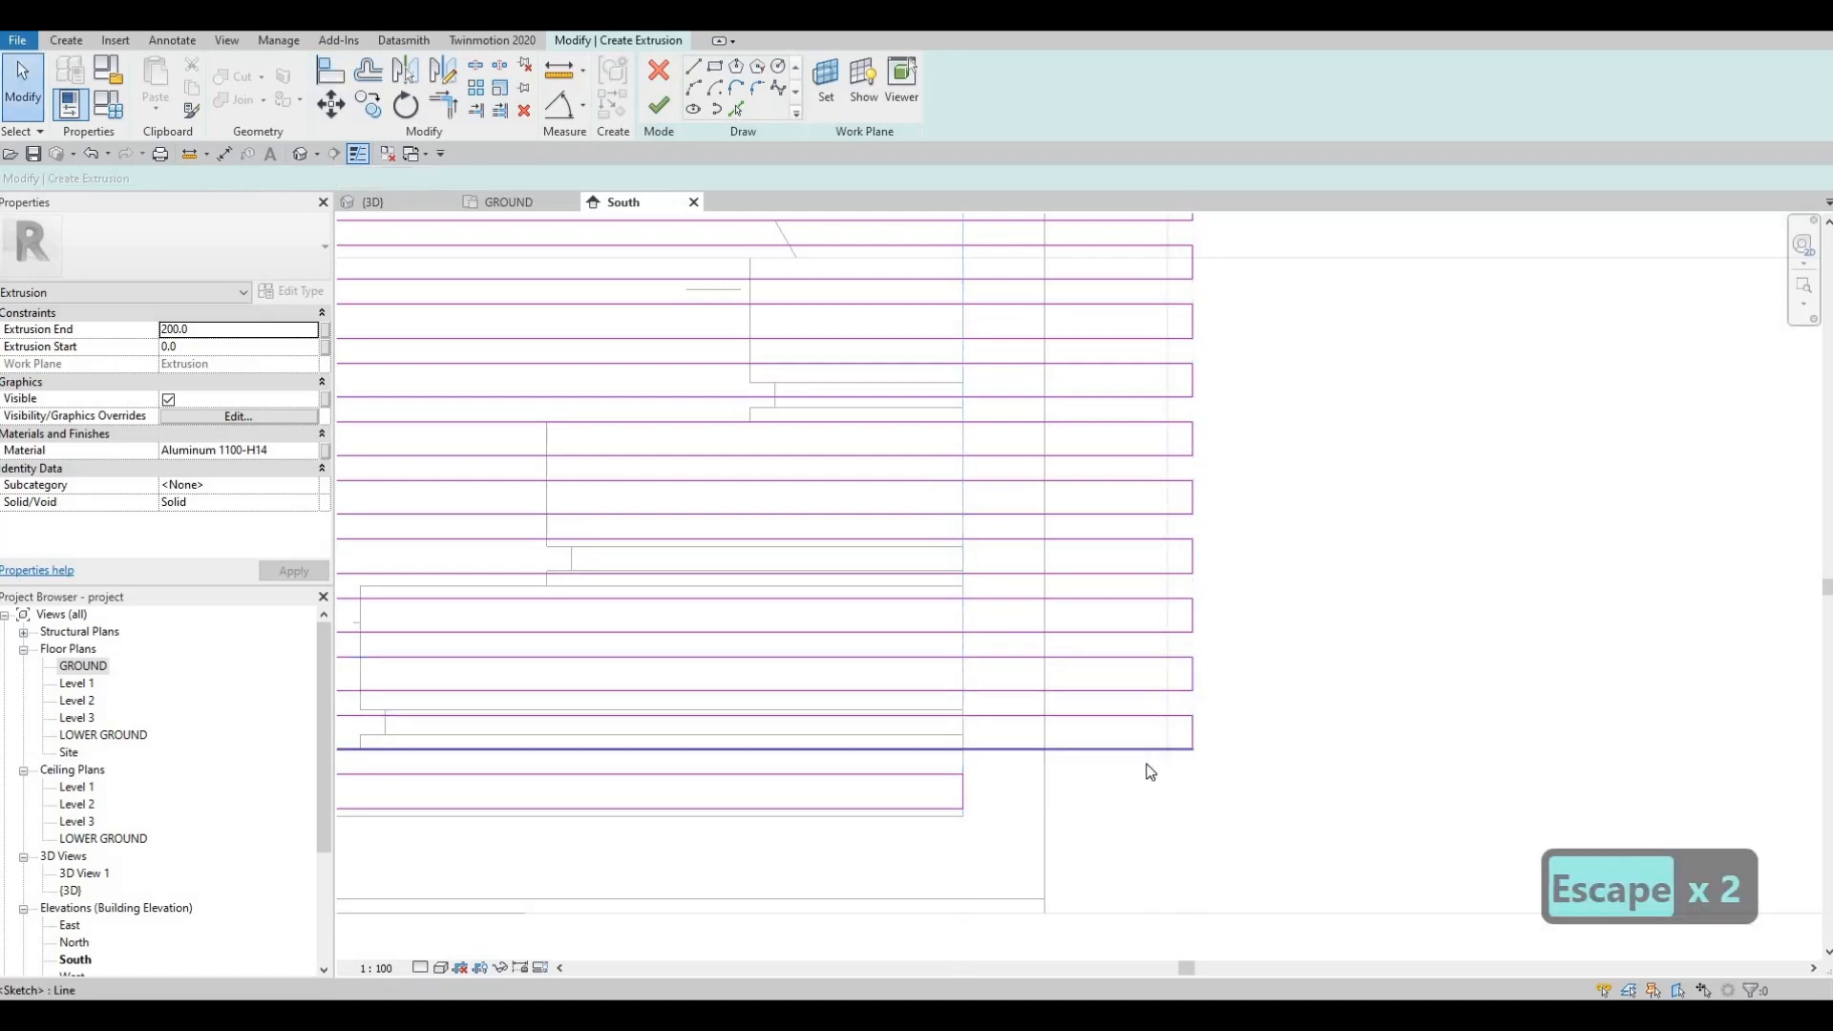
# Step: With Multiple Alignment on, align three more slat ends to one reference edge
pyautogui.press('a')
pyautogui.press('l')
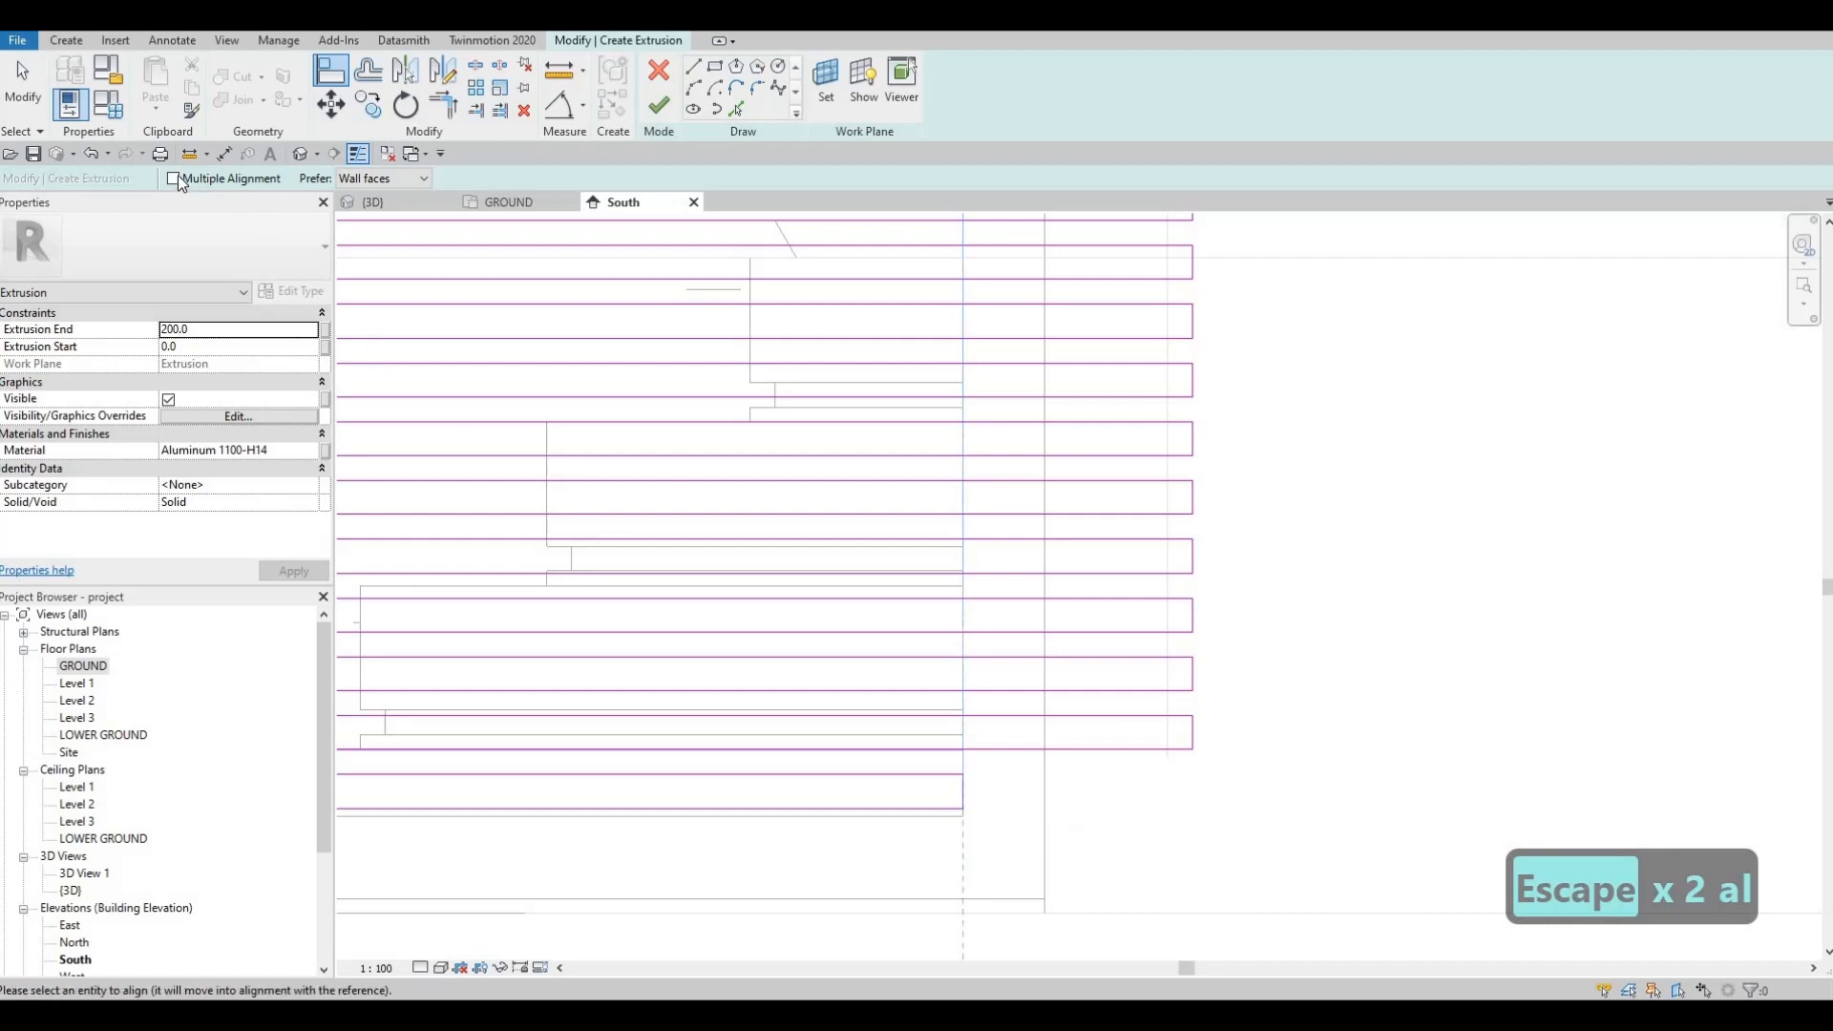
pyautogui.click(1200, 733)
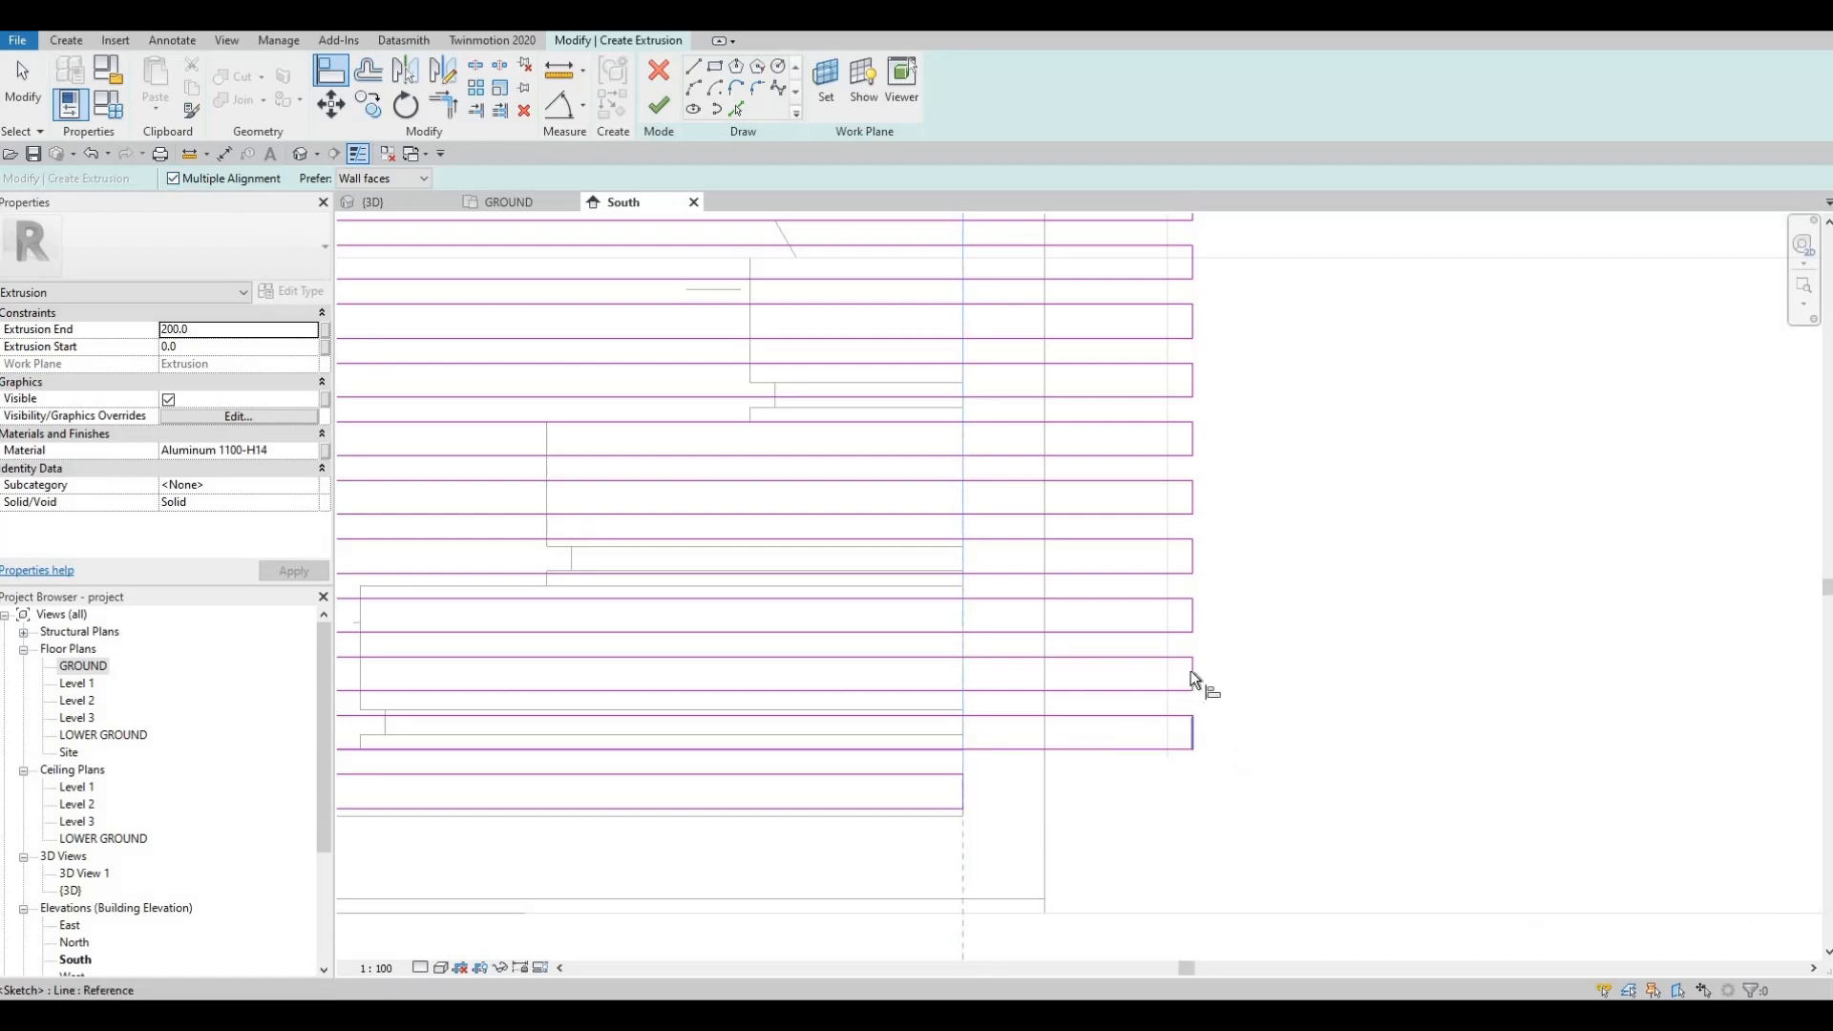
pyautogui.click(1190, 672)
pyautogui.click(1191, 614)
pyautogui.click(1189, 552)
pyautogui.click(1190, 501)
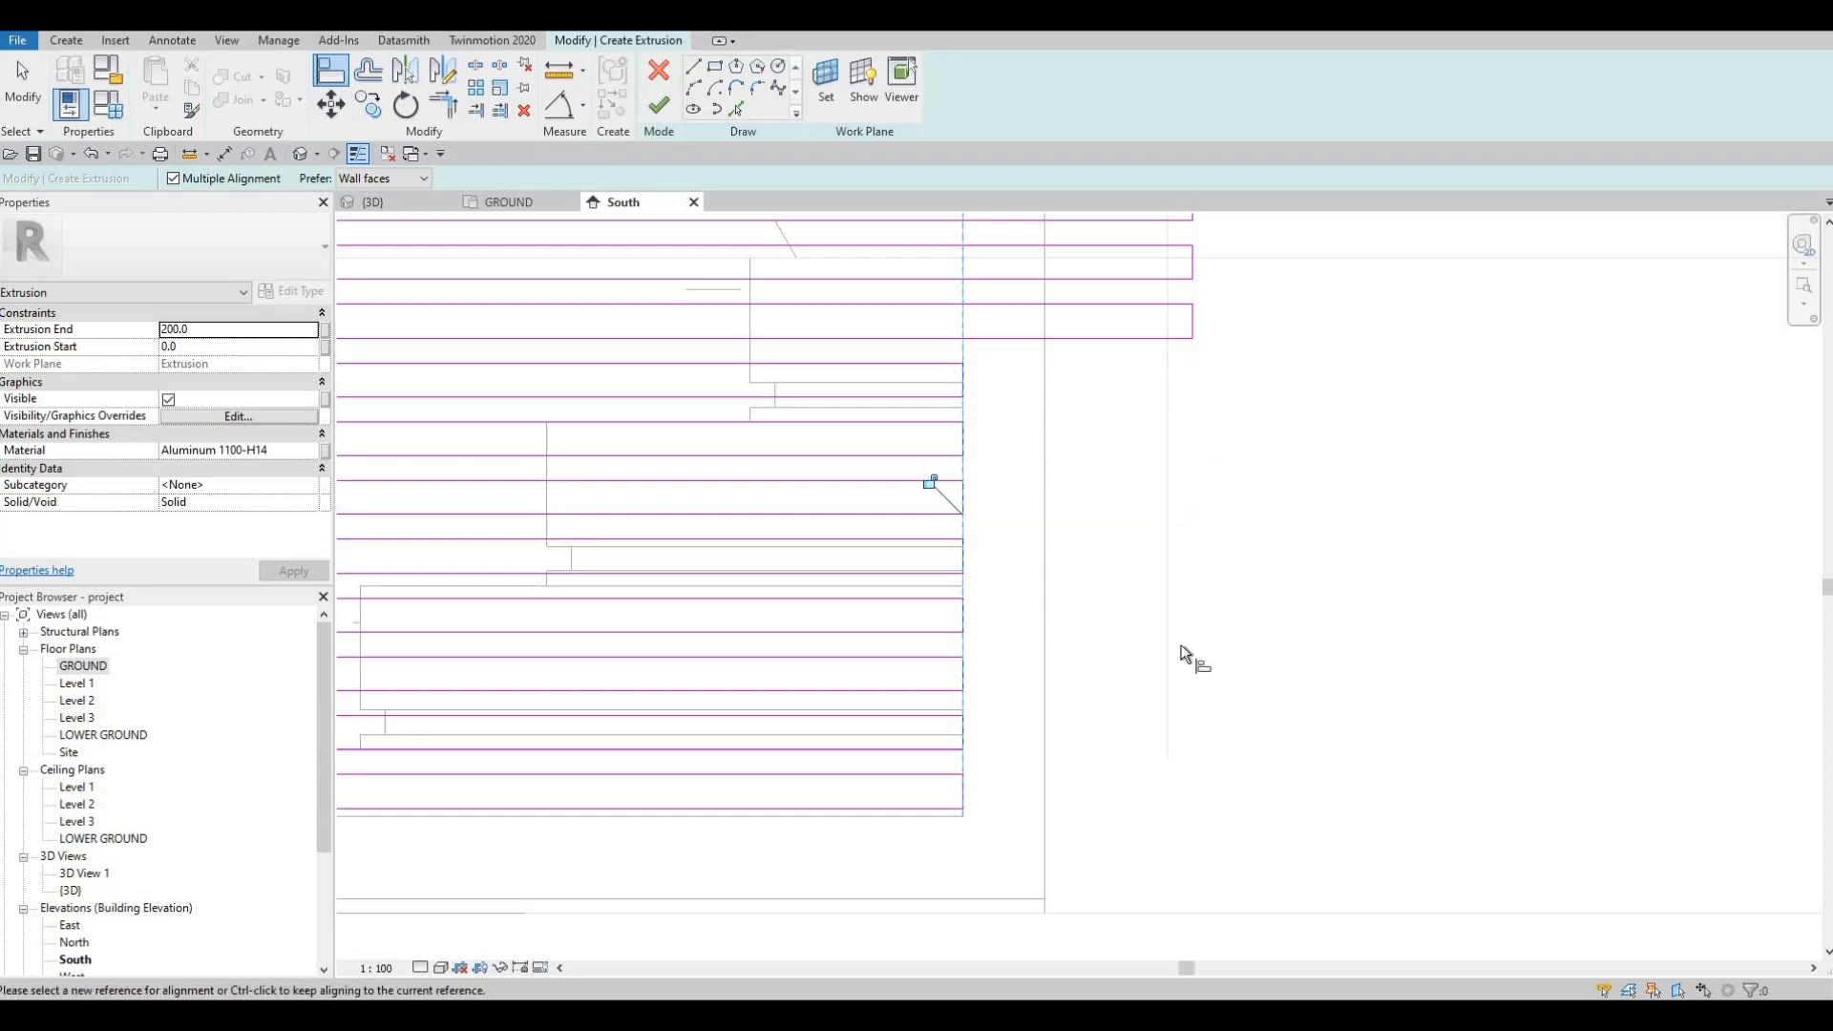
pyautogui.moveTo(1203, 303); pyautogui.dragTo(1159, 646, button='middle')
pyautogui.scroll(-1, 1159, 647)
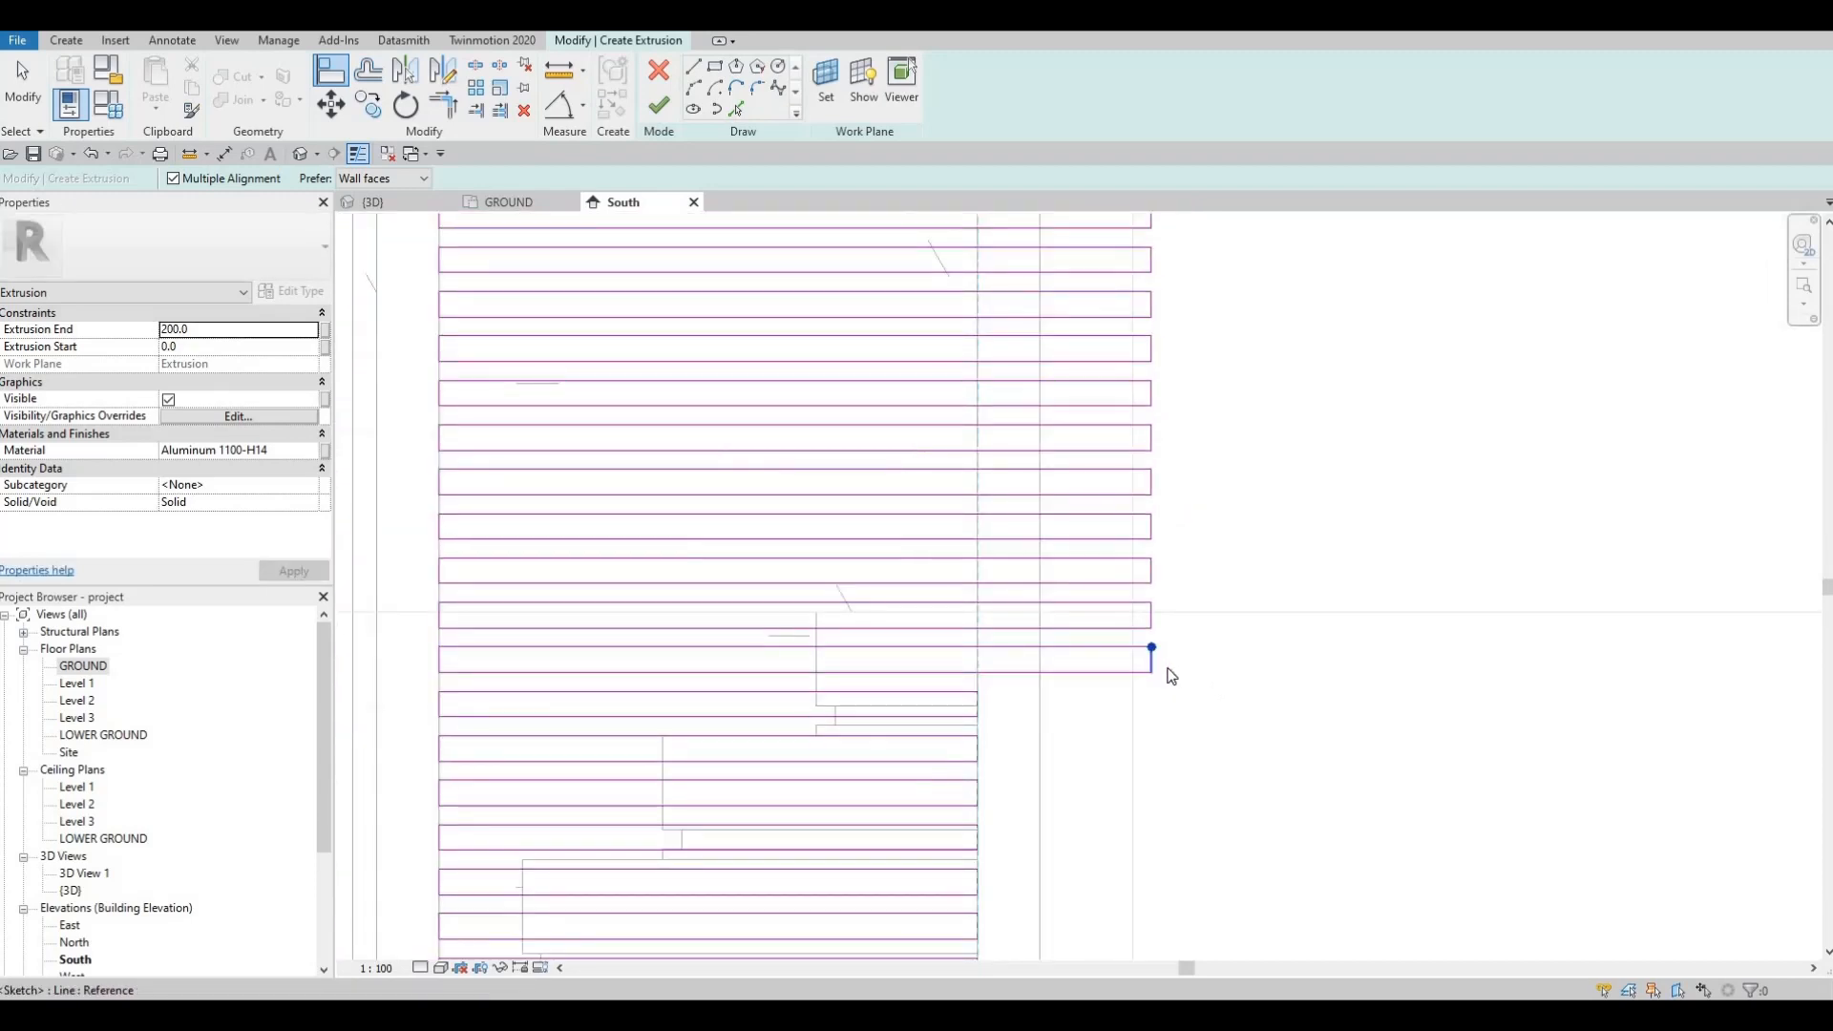
# Step: Align four more slat ends in the middle of the stack to the reference line
pyautogui.press('Escape')
pyautogui.press('Escape')
pyautogui.press('a')
pyautogui.press('l')
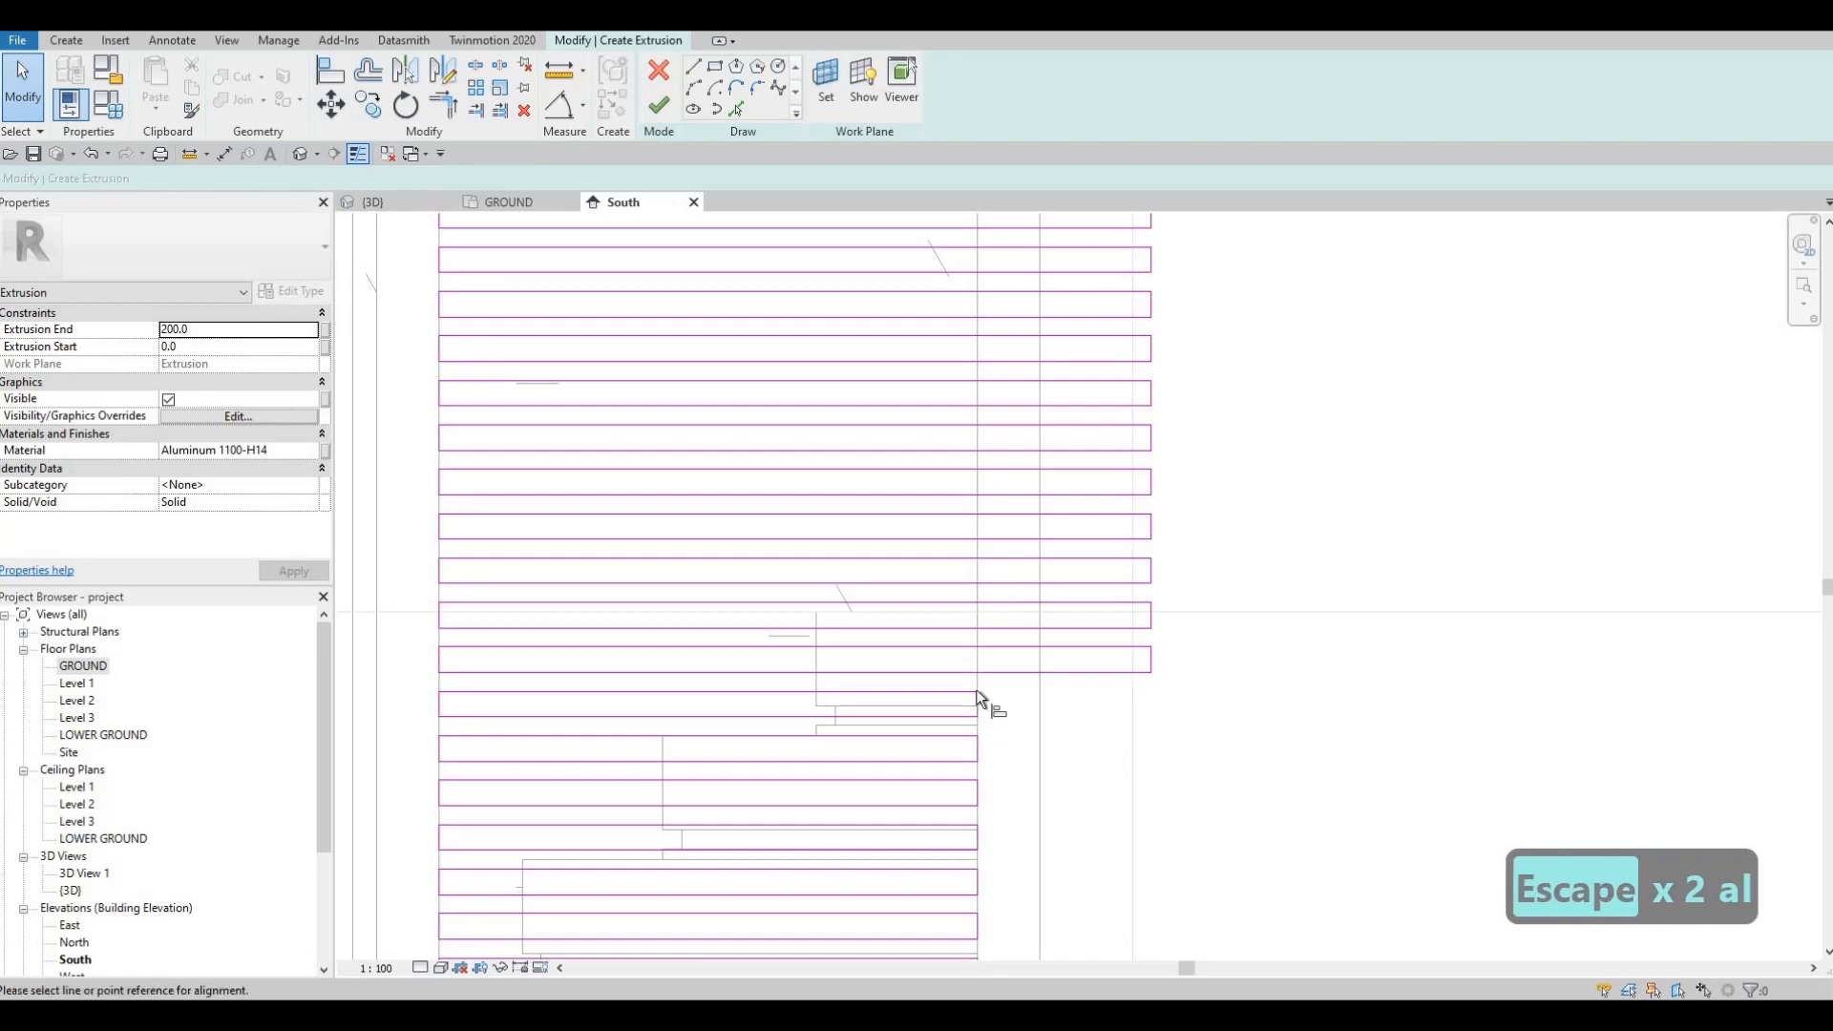
pyautogui.click(979, 698)
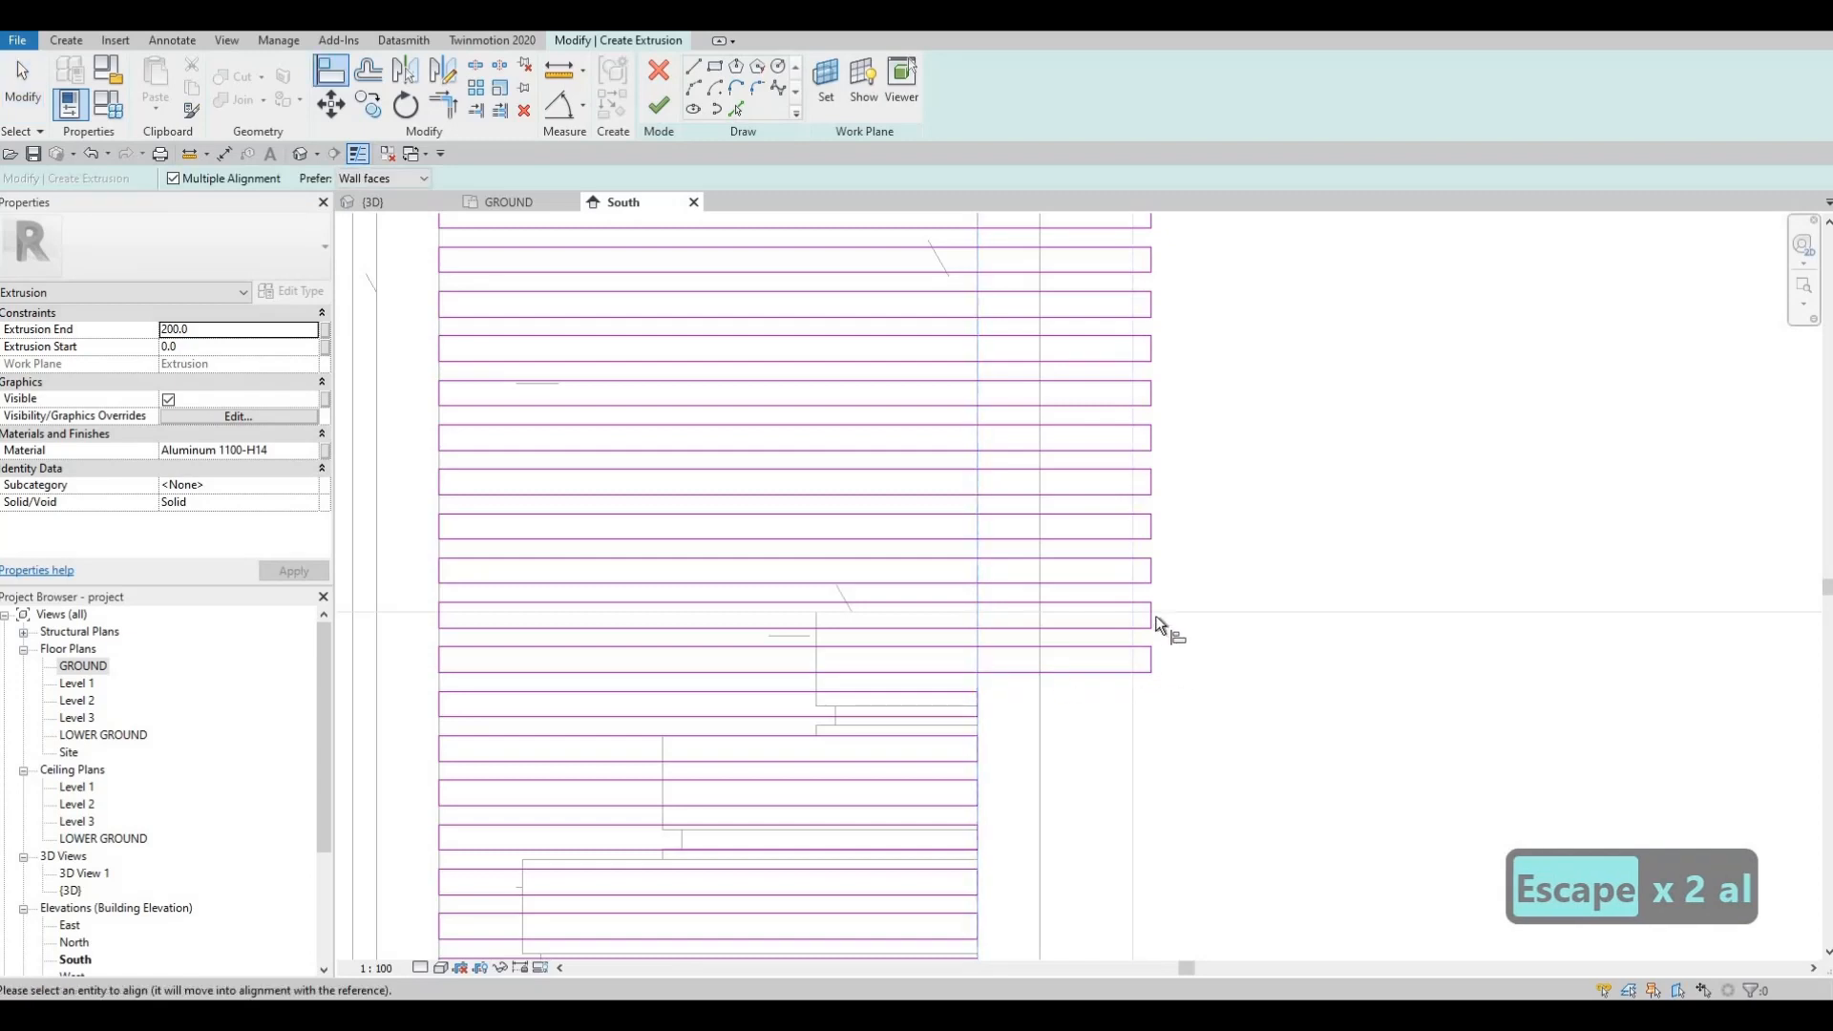
pyautogui.click(1153, 570)
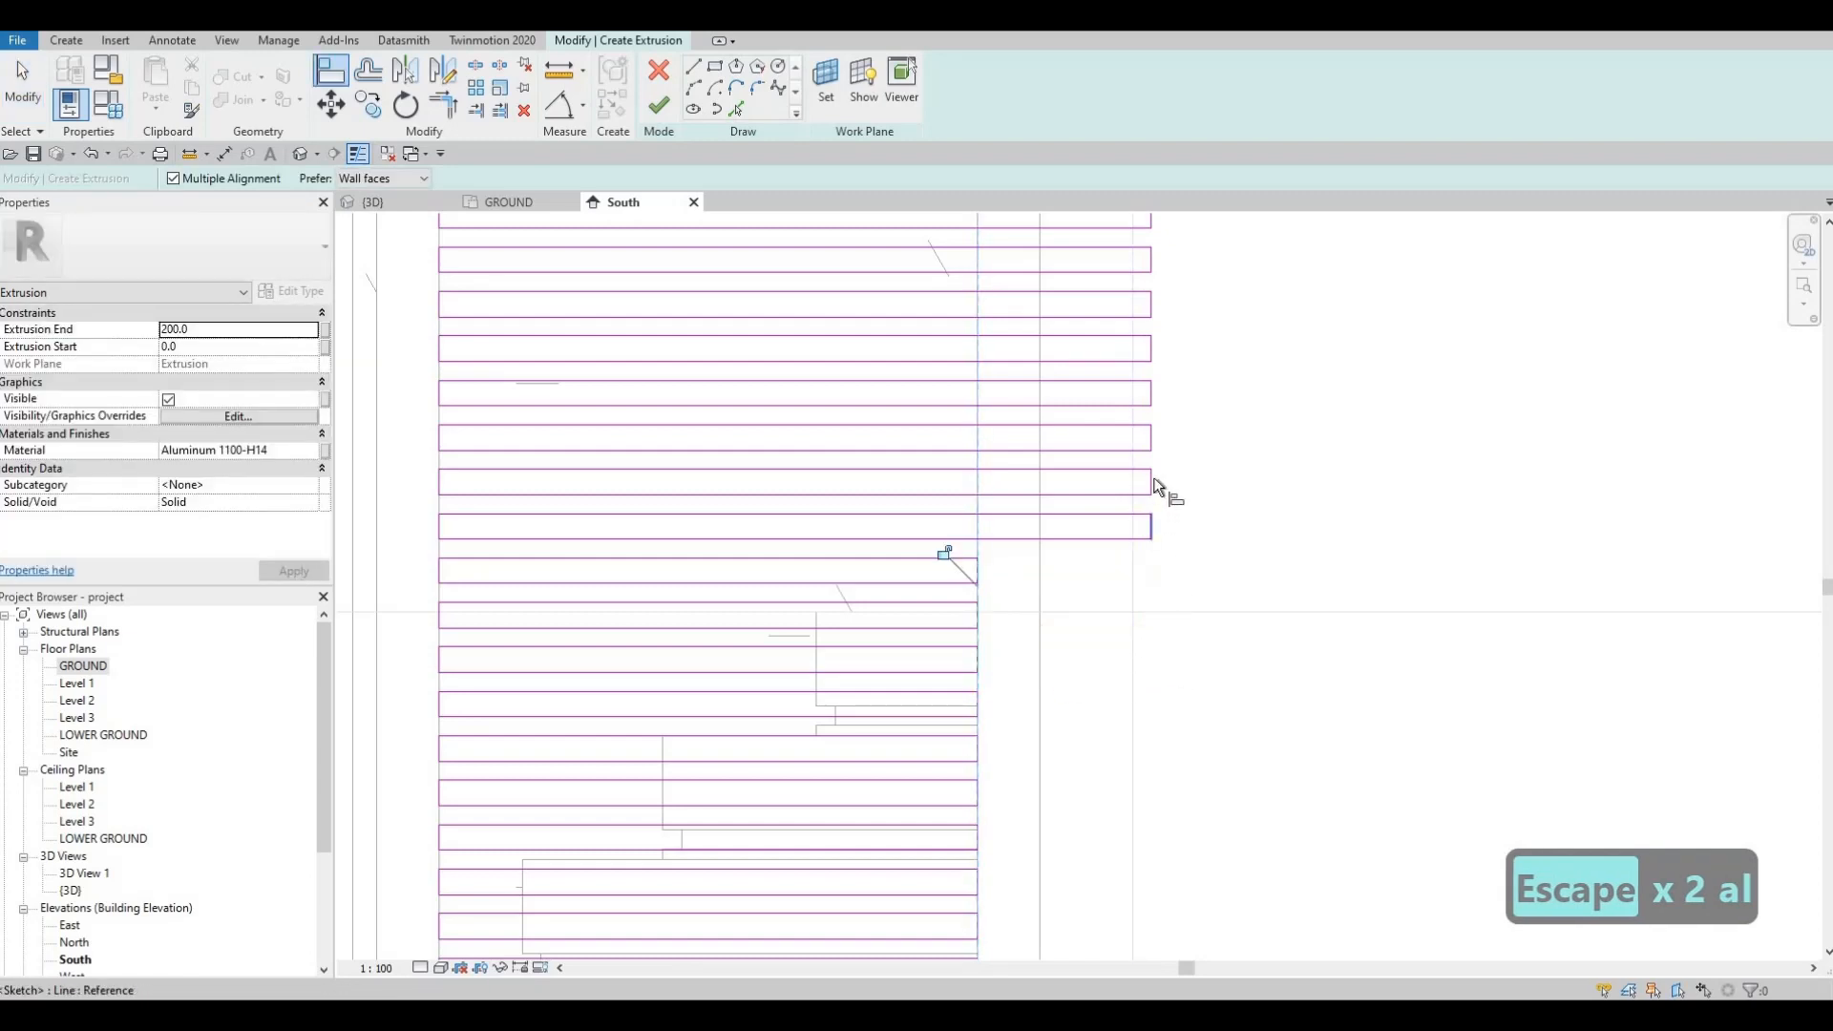
pyautogui.click(1153, 452)
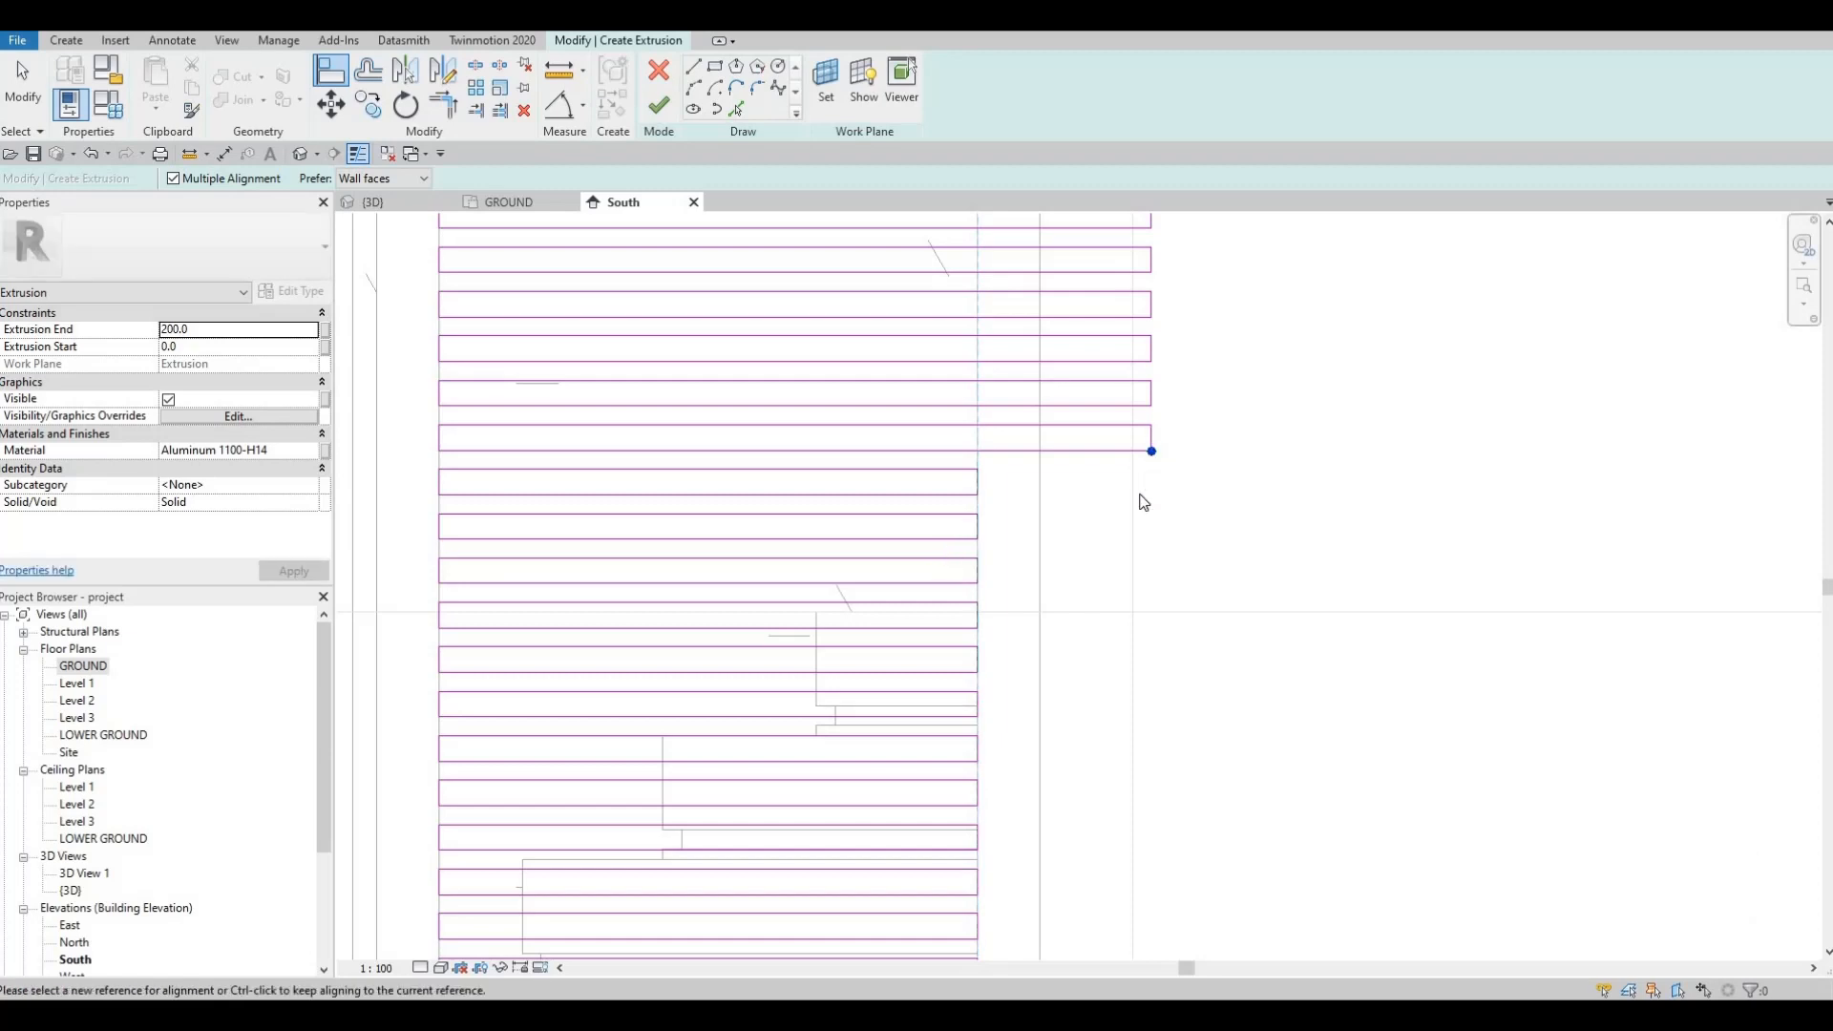
pyautogui.press('Escape')
pyautogui.press('Escape')
pyautogui.press('a')
pyautogui.press('l')
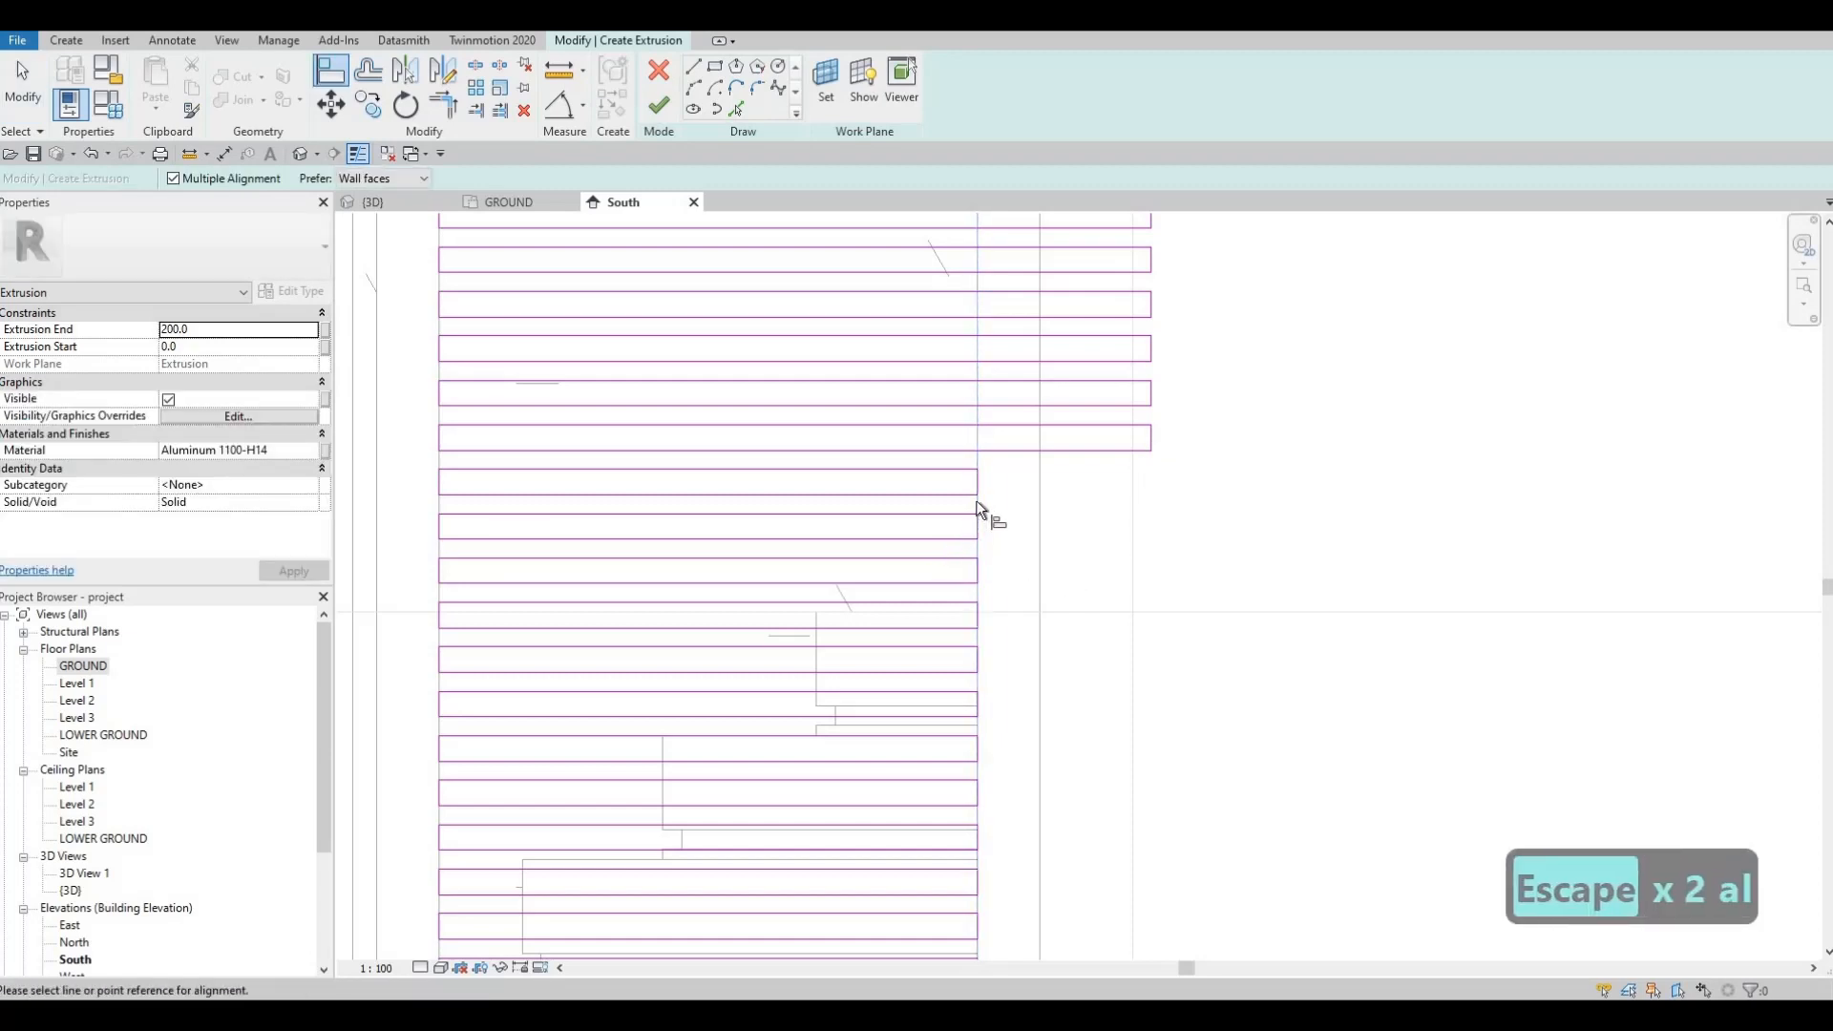
pyautogui.click(976, 508)
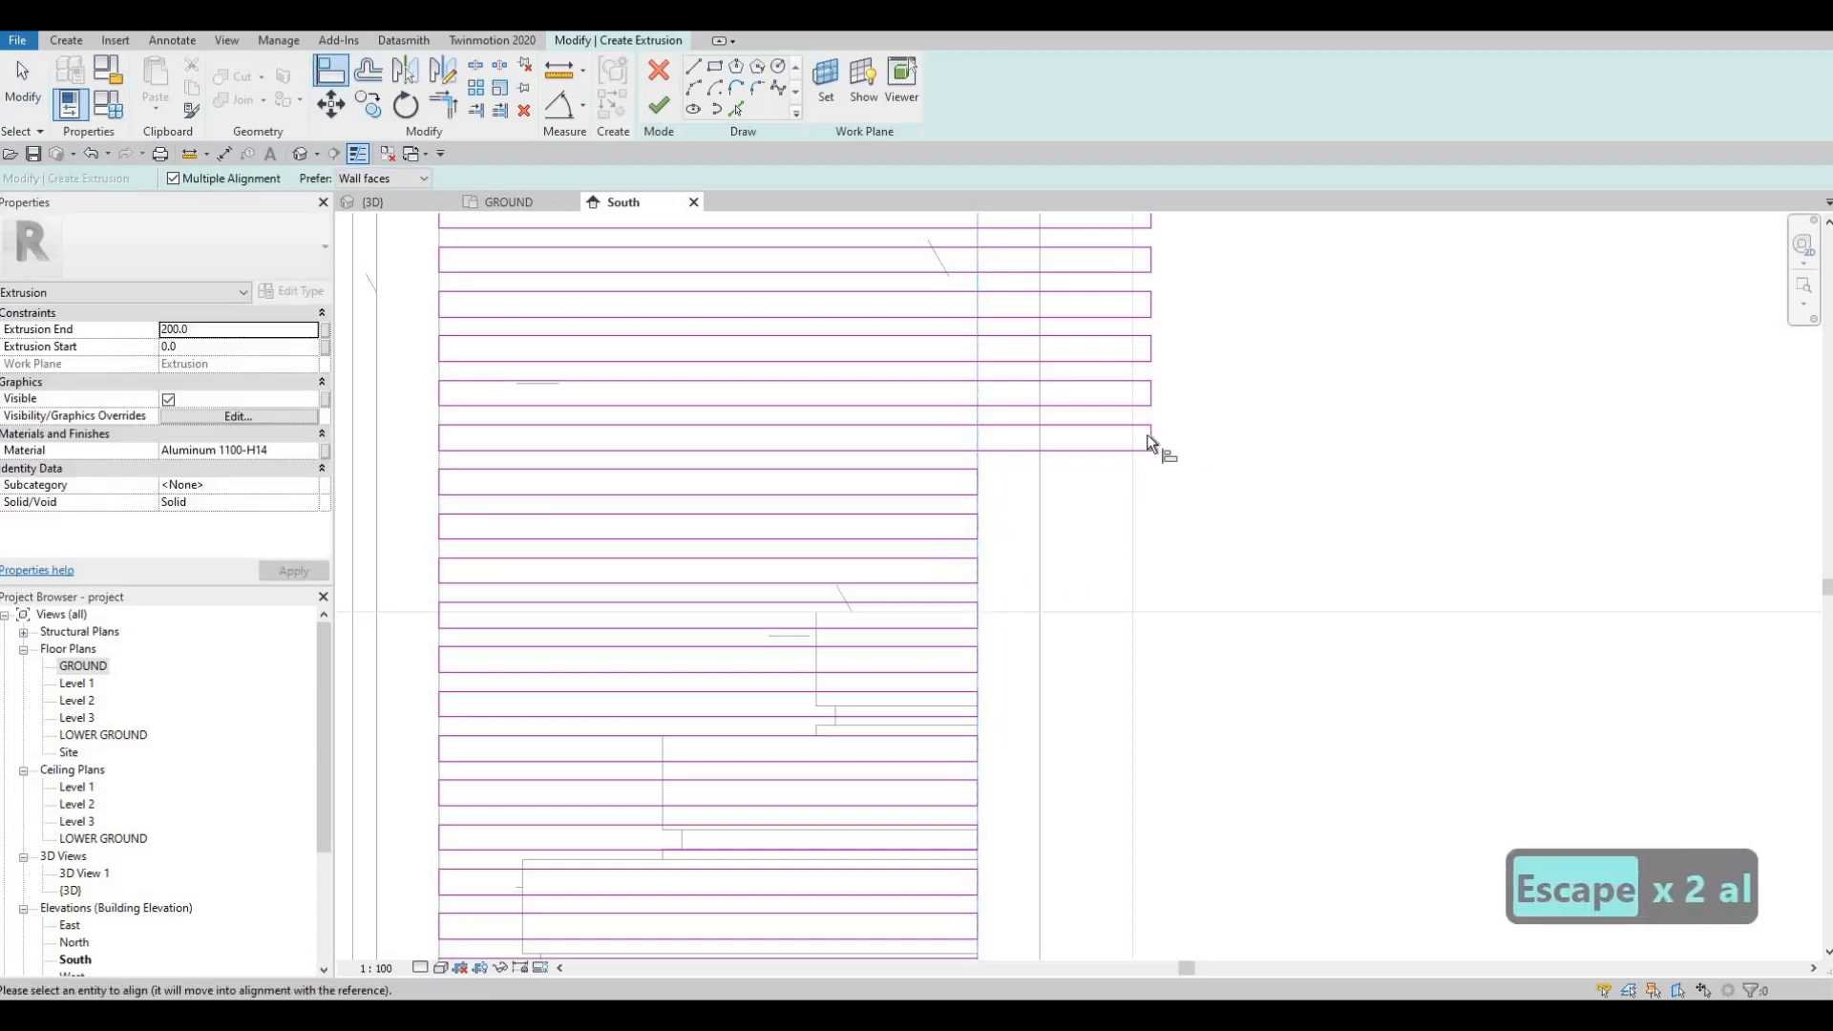
pyautogui.click(1152, 393)
pyautogui.click(1151, 354)
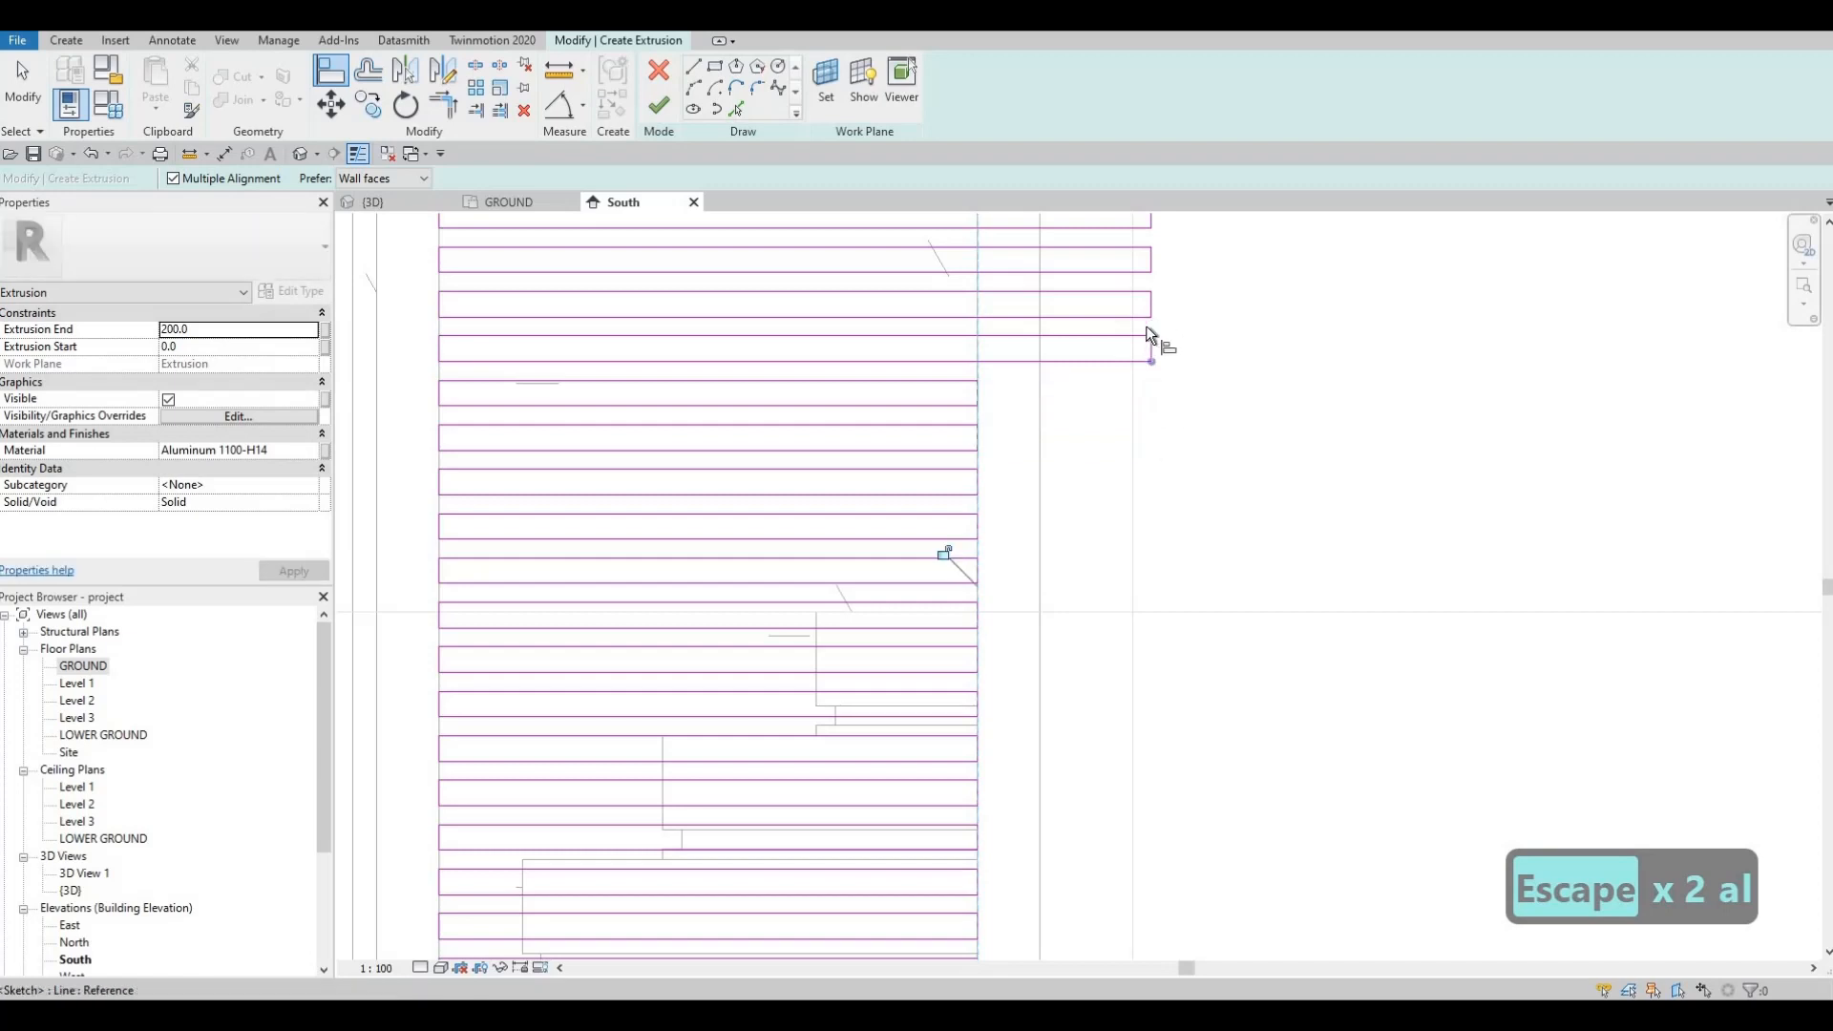
pyautogui.press('Escape')
pyautogui.press('Escape')
# Step: Re-pick the reference and align the two uppermost slat ends to it
pyautogui.press('a')
pyautogui.press('l')
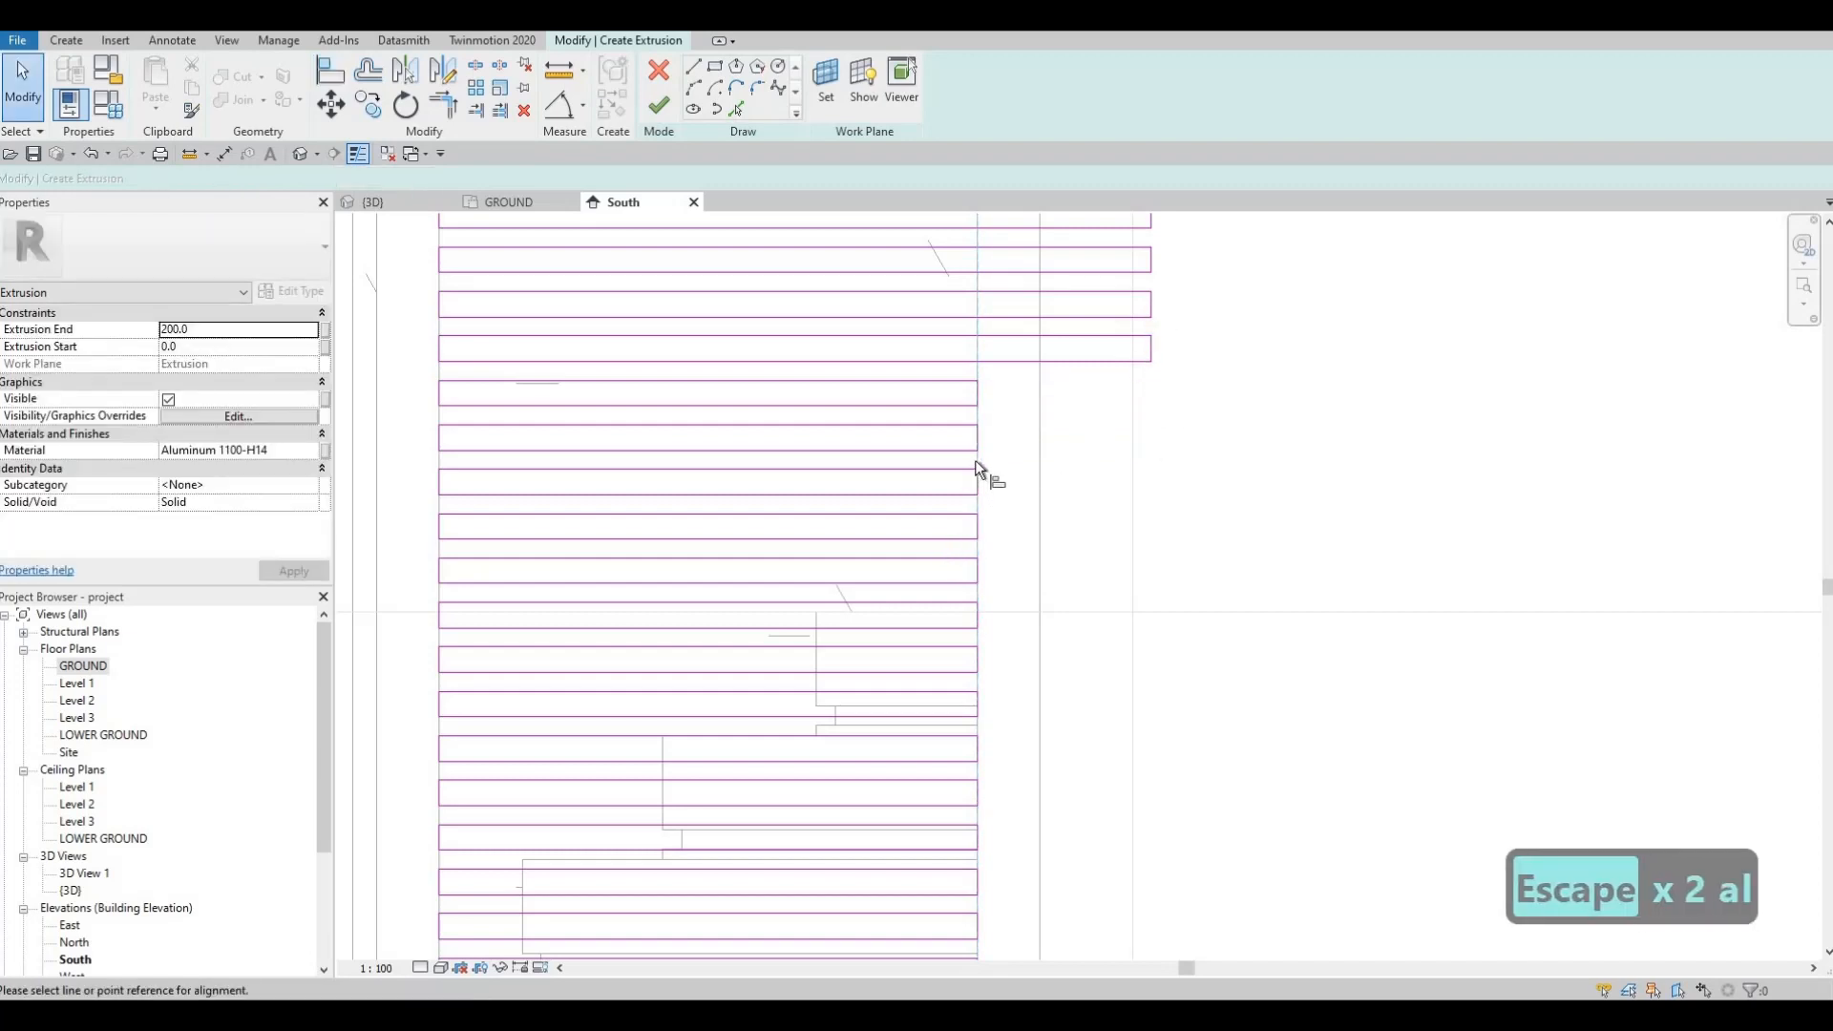
pyautogui.click(1149, 353)
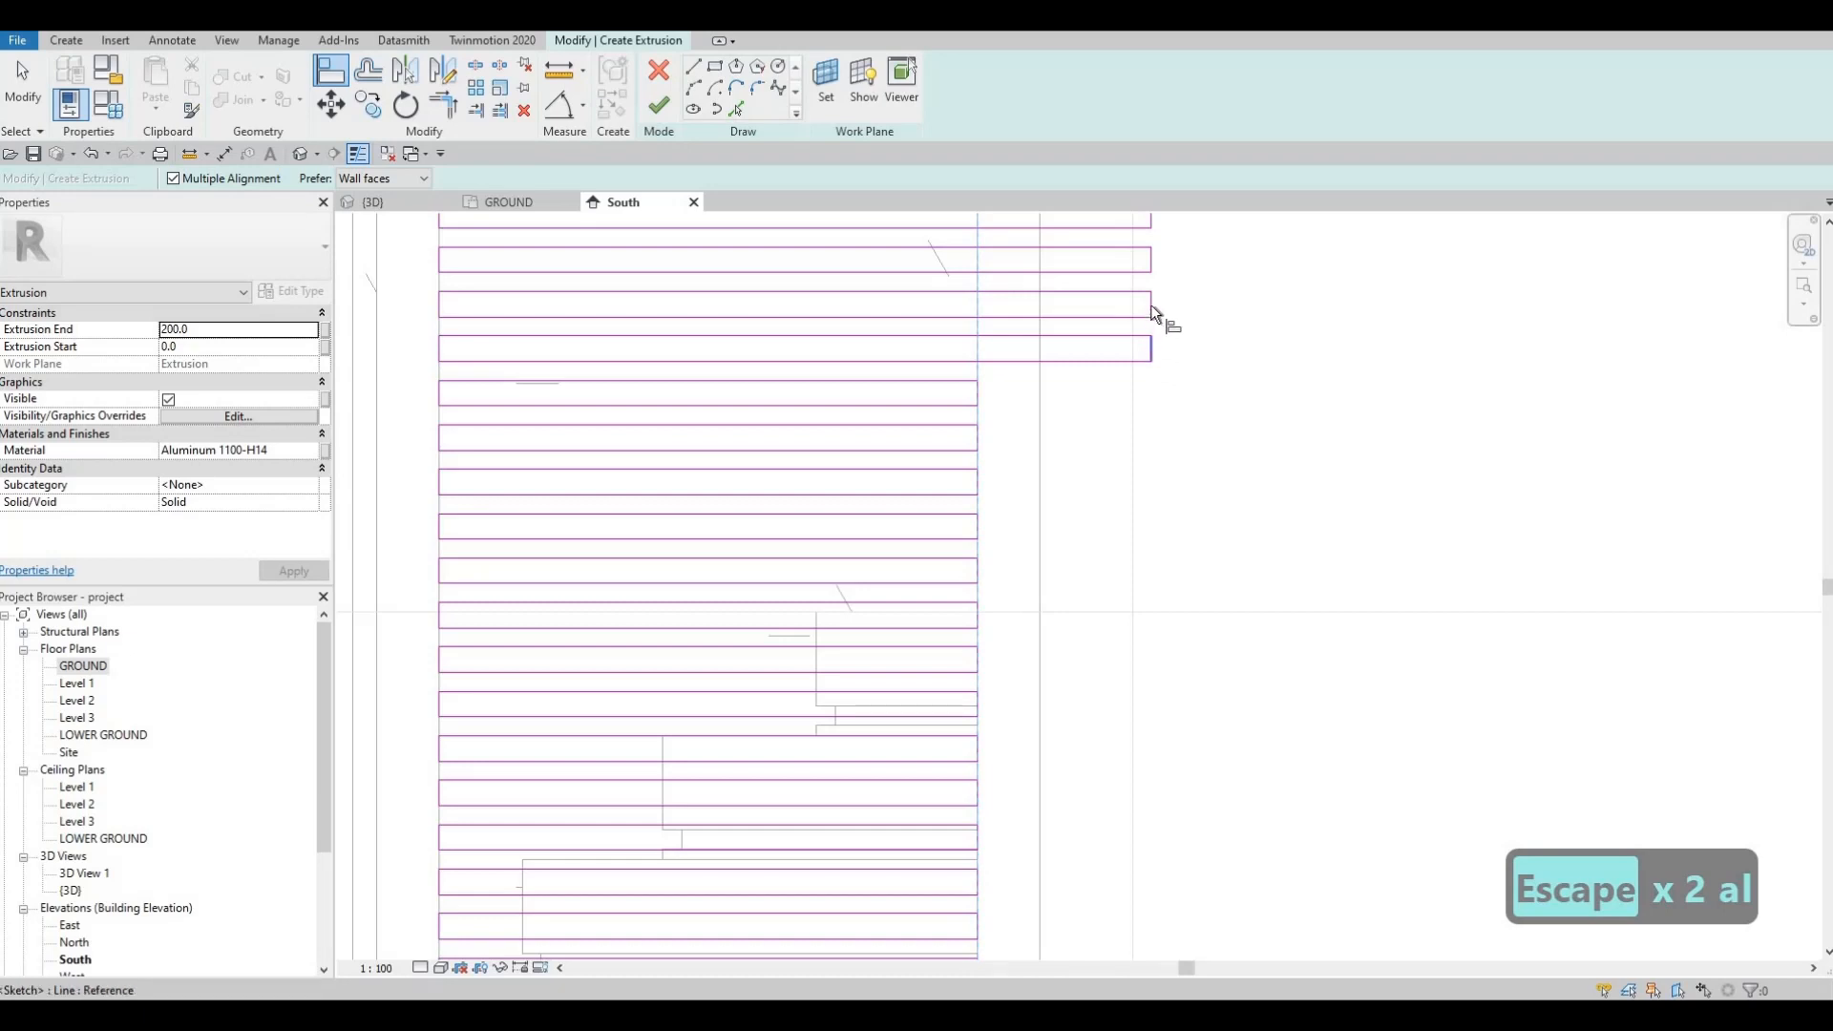
pyautogui.click(1150, 306)
pyautogui.click(1150, 270)
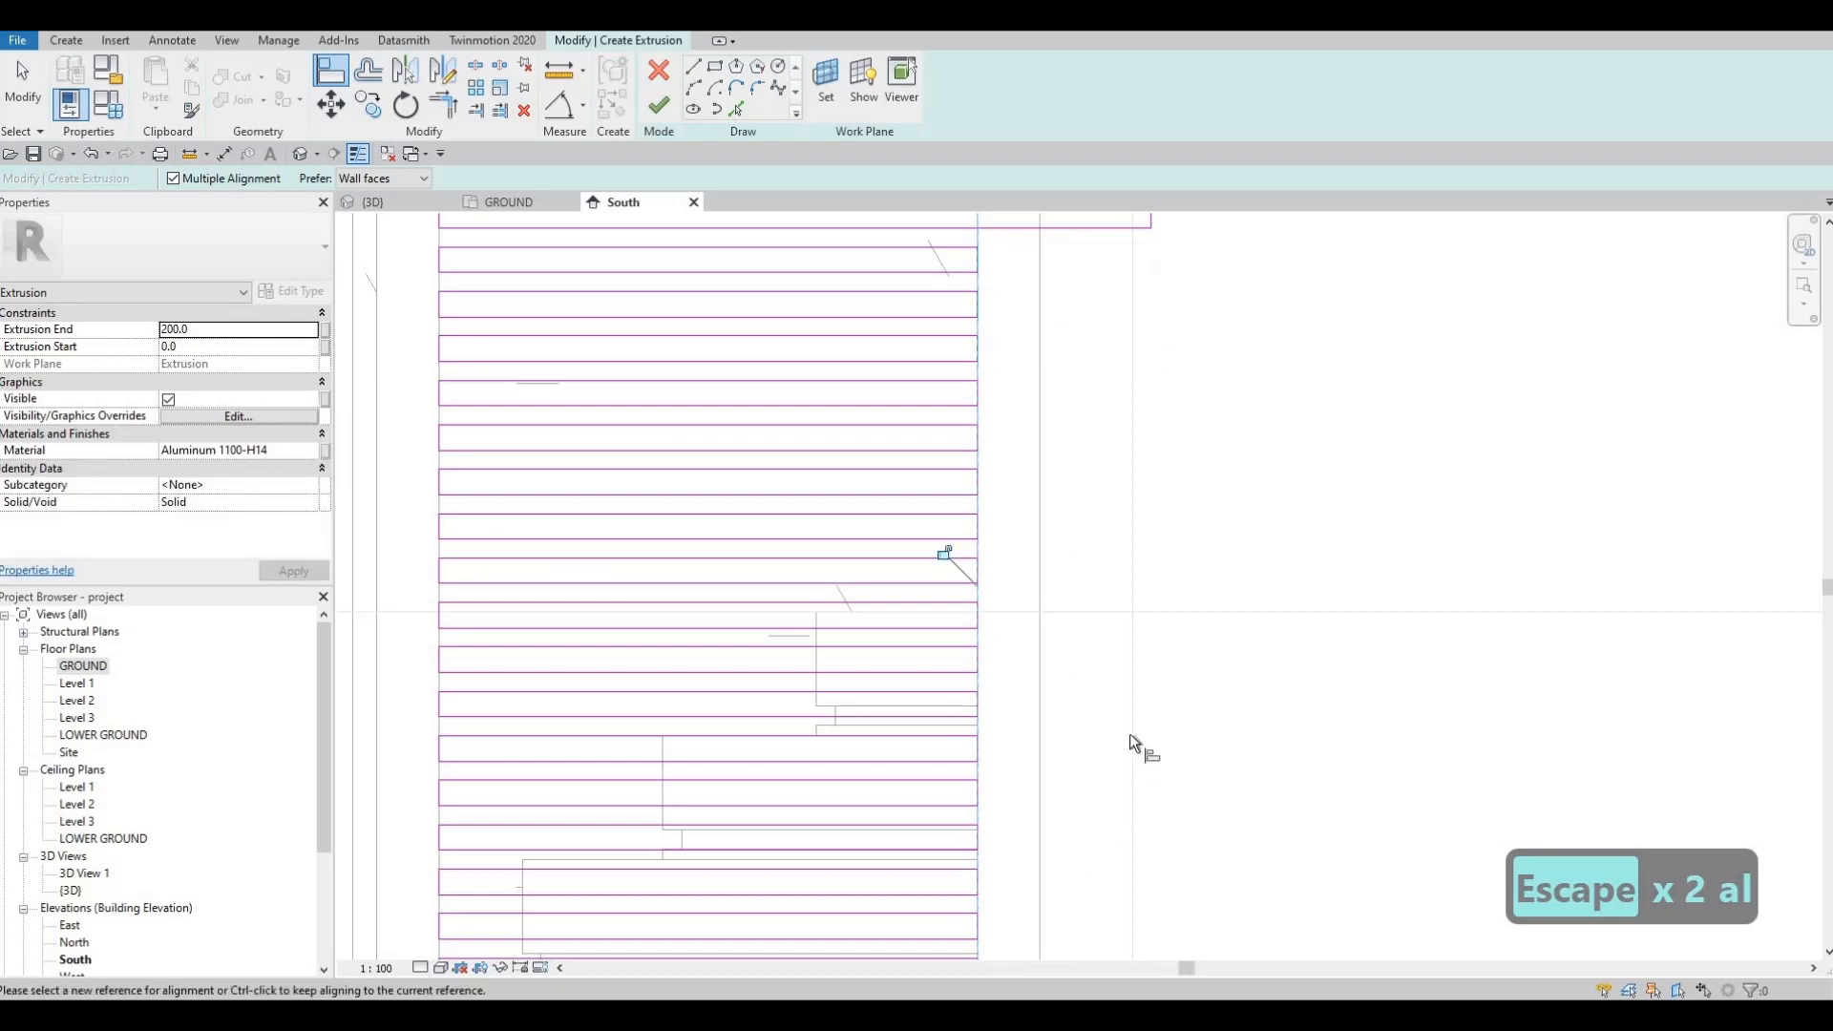
pyautogui.scroll(-2, 1130, 733)
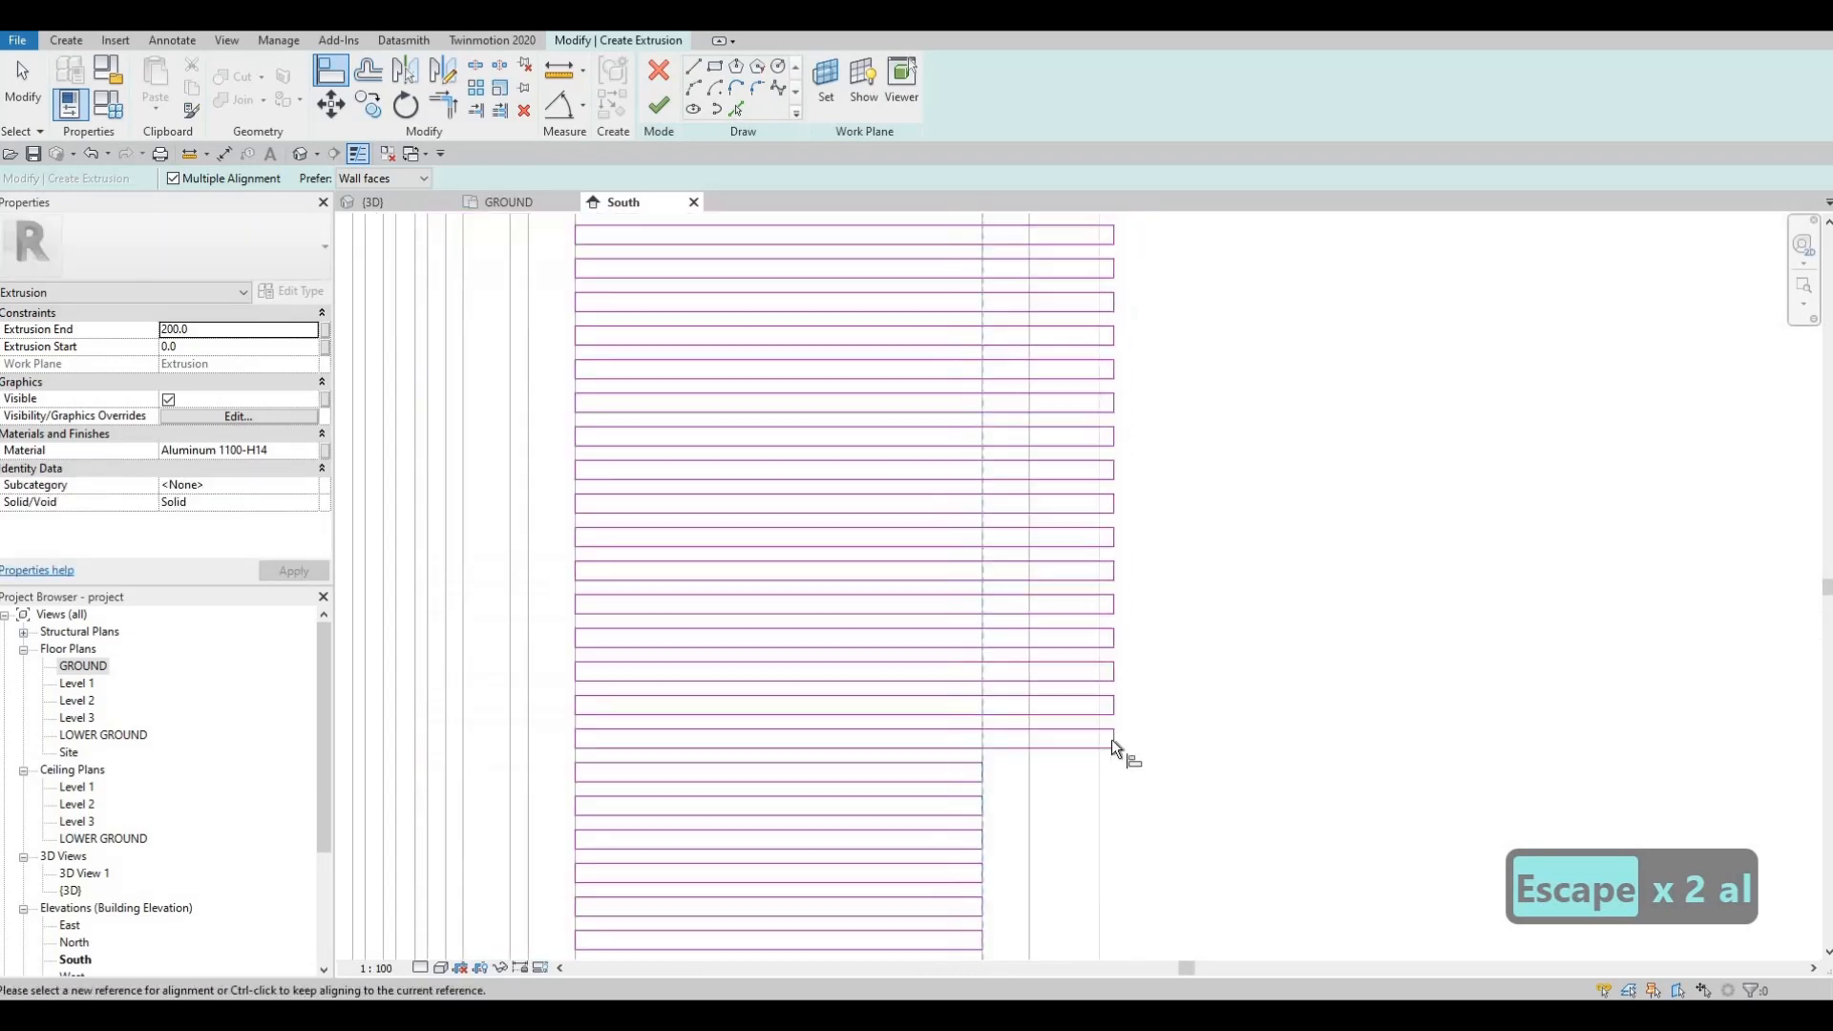
# Step: Align the remaining extended slat ends on the other panel to the reference, row by row
pyautogui.click(1114, 674)
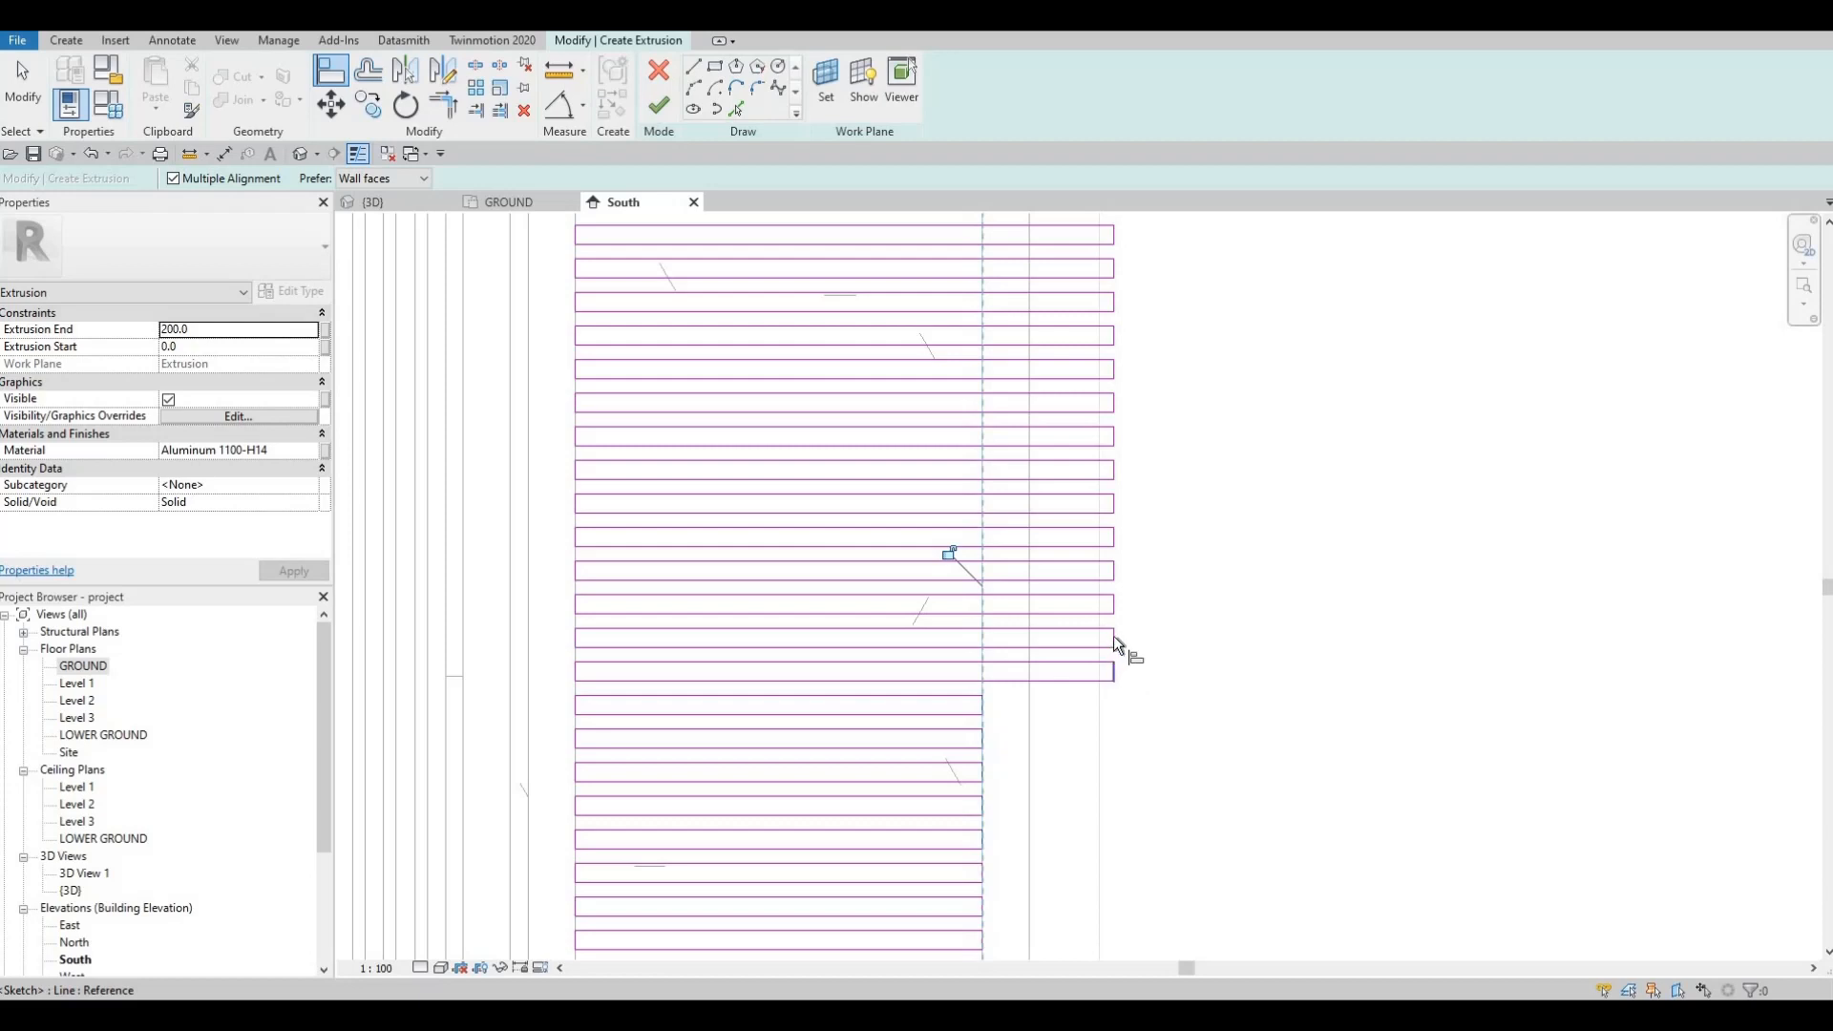
pyautogui.click(1113, 635)
pyautogui.click(1113, 601)
pyautogui.click(1113, 571)
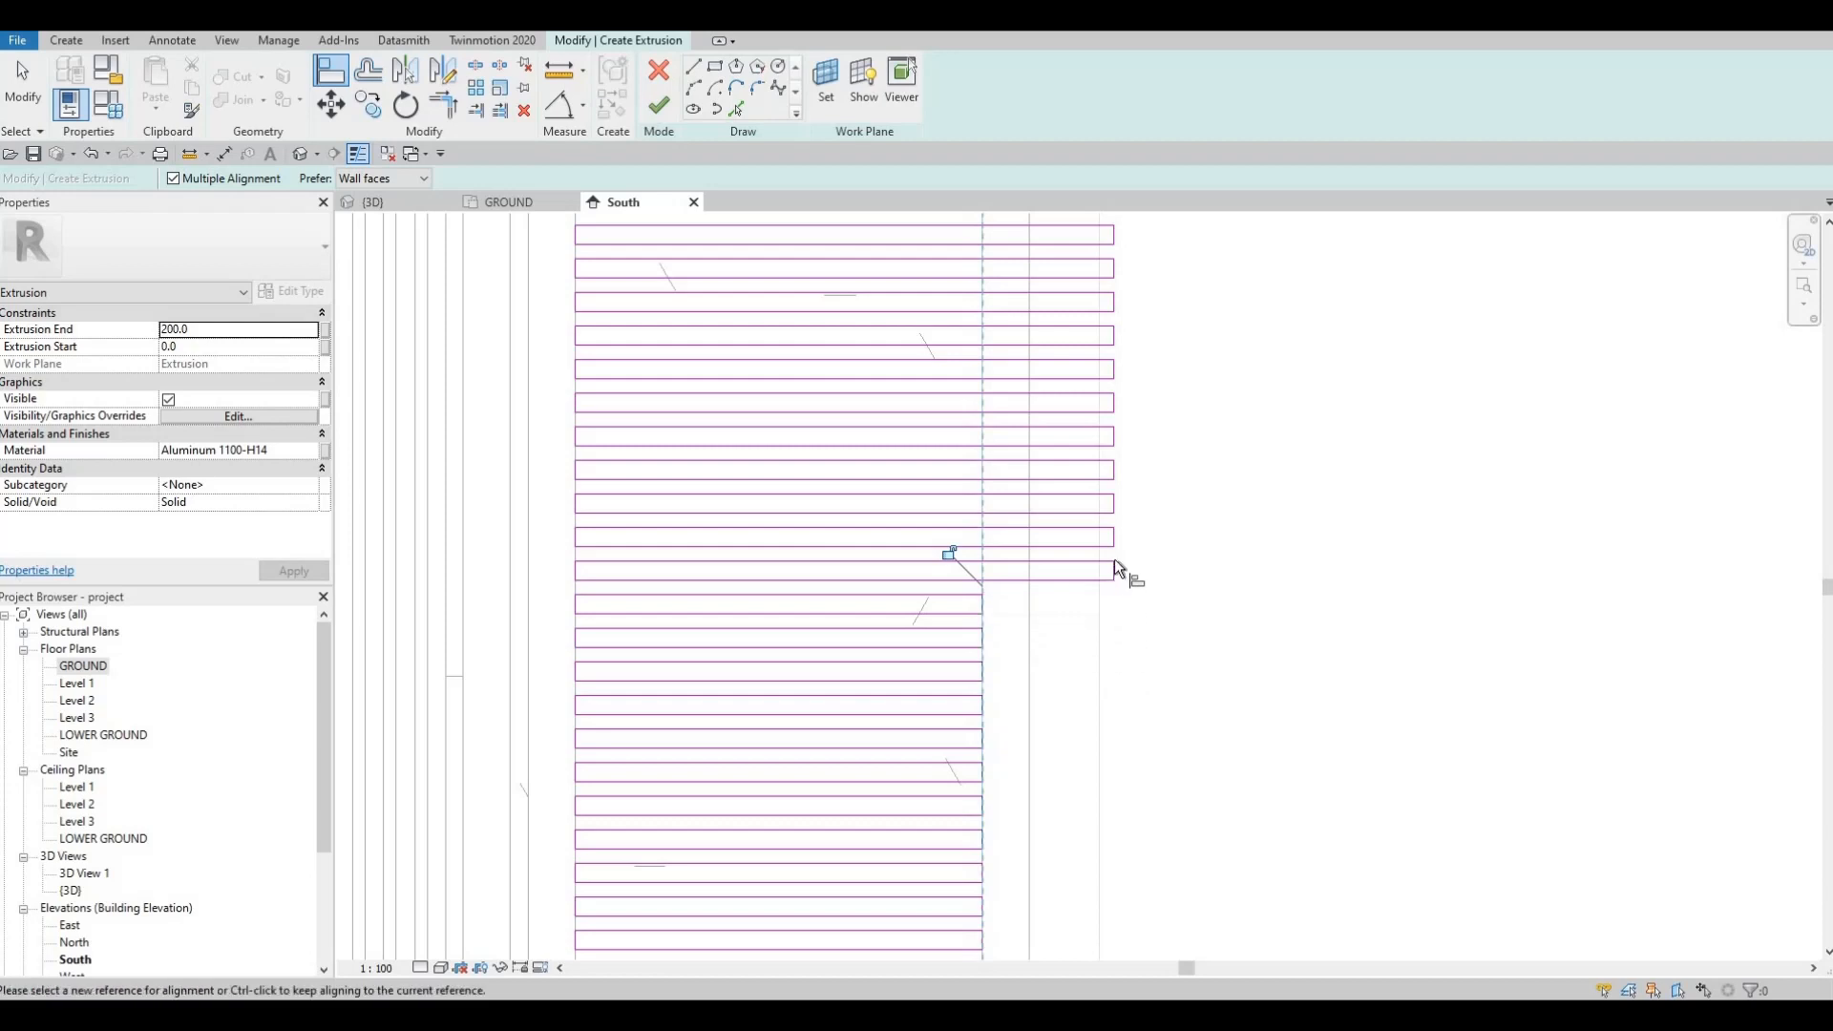
pyautogui.click(1114, 536)
pyautogui.click(1111, 482)
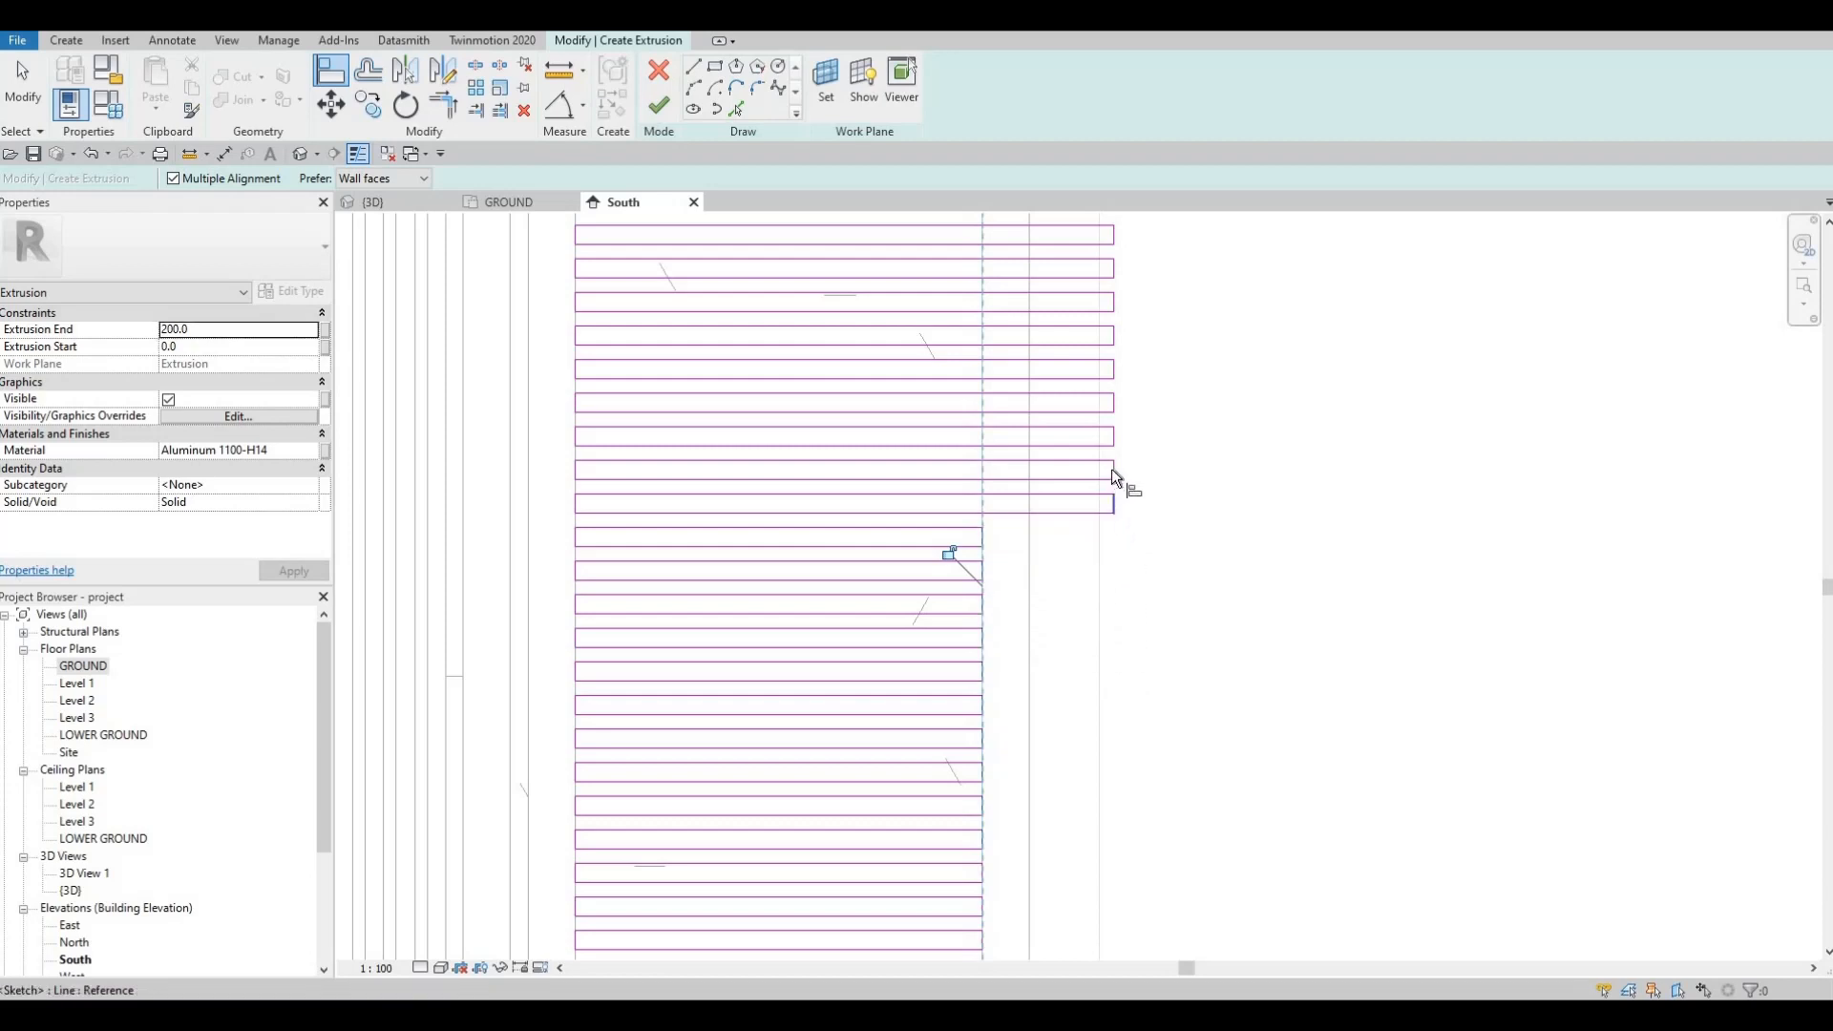
pyautogui.click(1111, 467)
pyautogui.click(1121, 401)
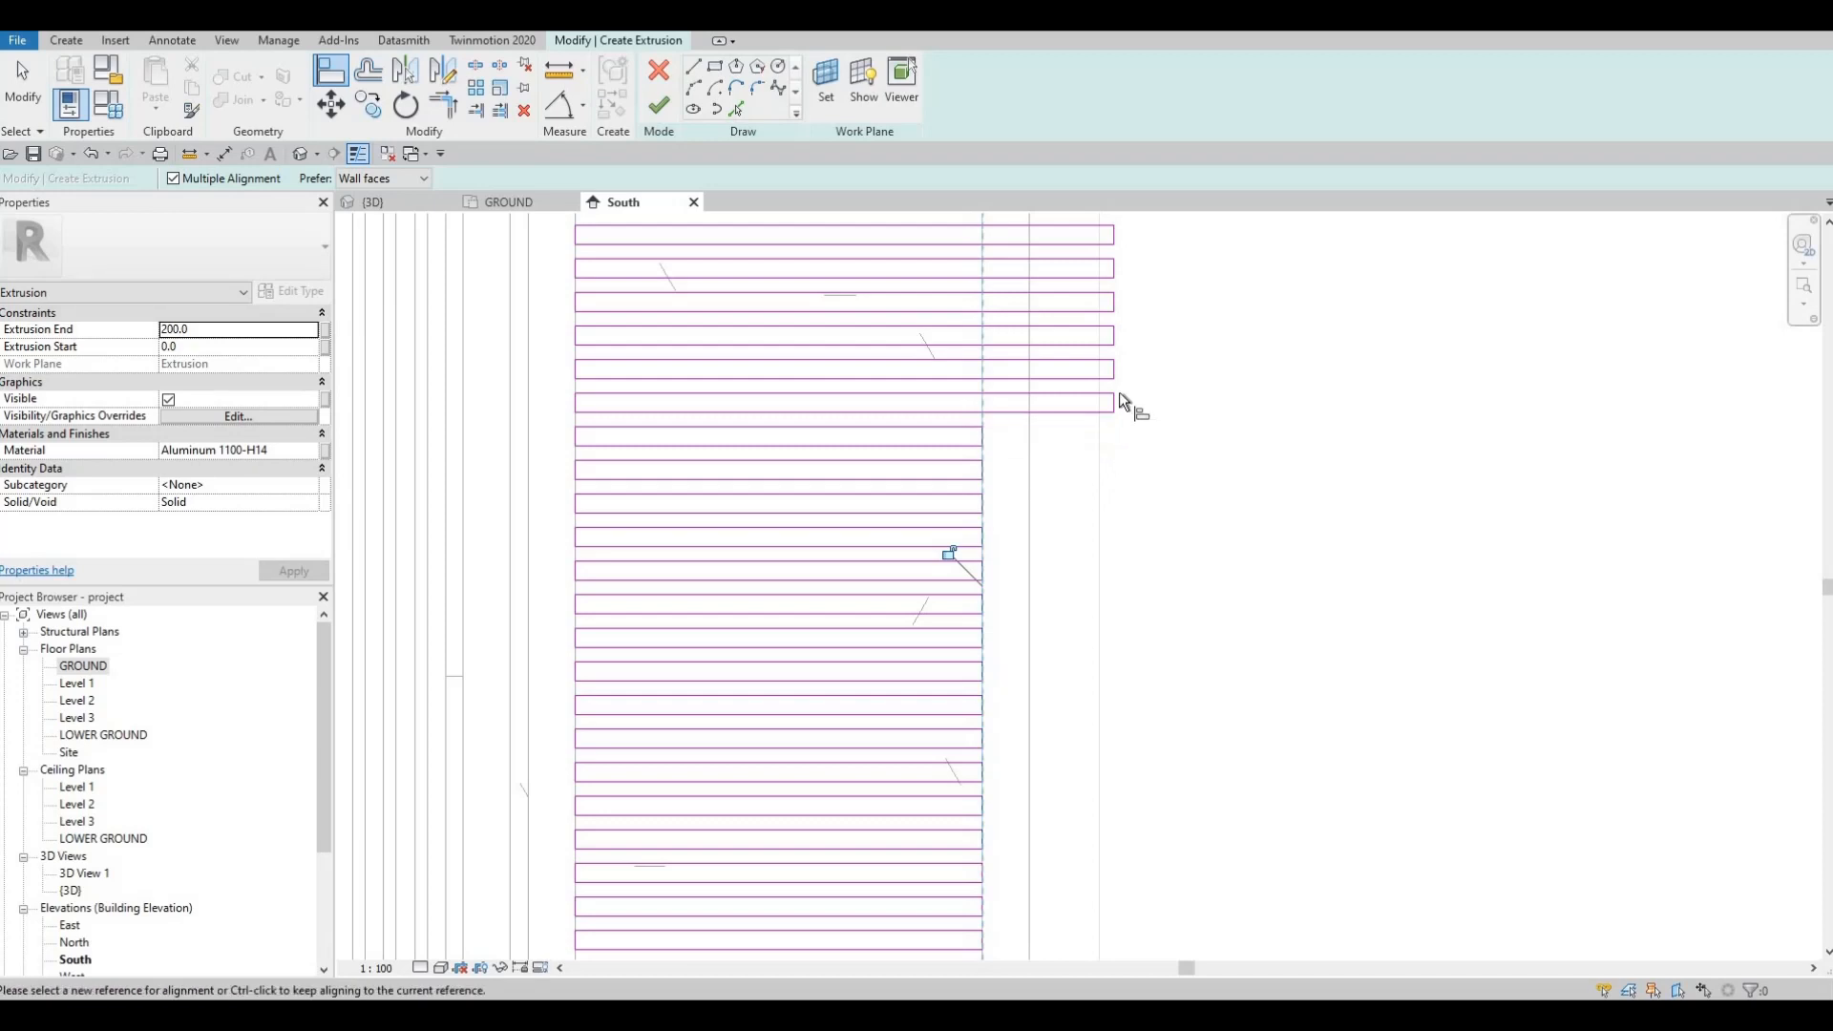
pyautogui.click(1117, 370)
pyautogui.click(1118, 340)
pyautogui.click(1119, 337)
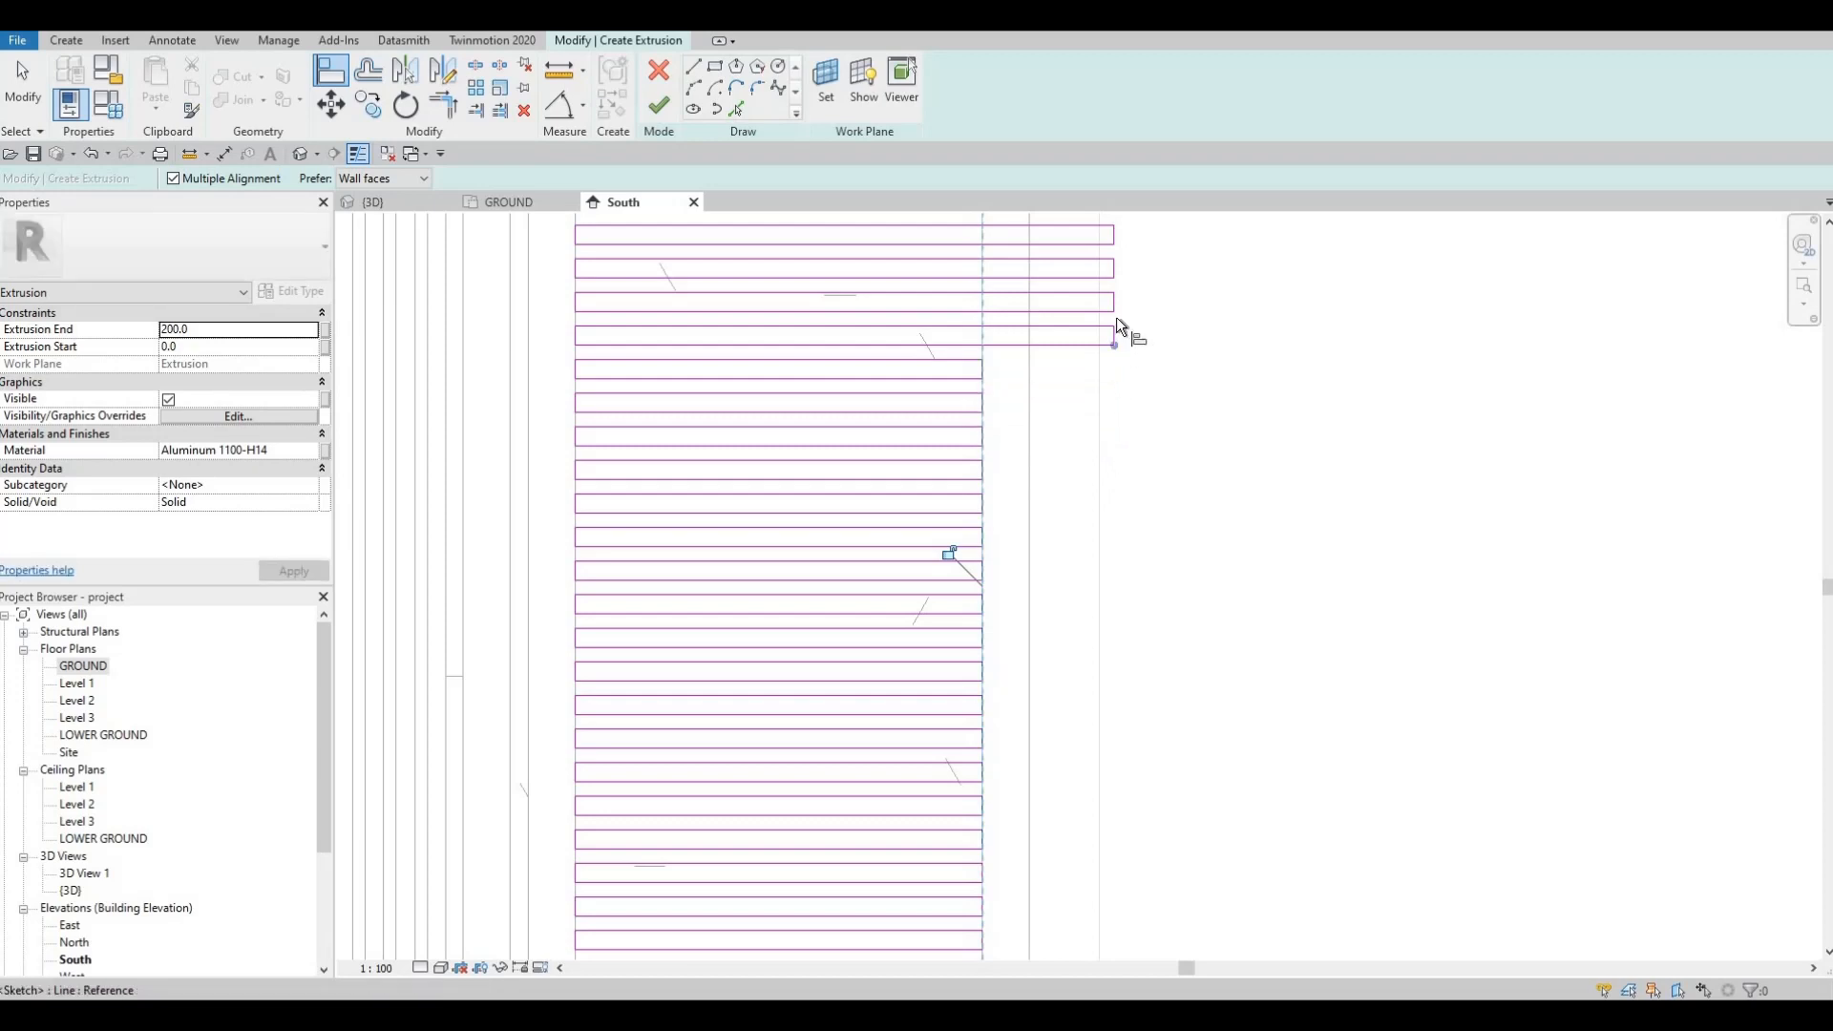
pyautogui.click(1111, 301)
pyautogui.moveTo(1112, 271); pyautogui.dragTo(1100, 556, button='middle')
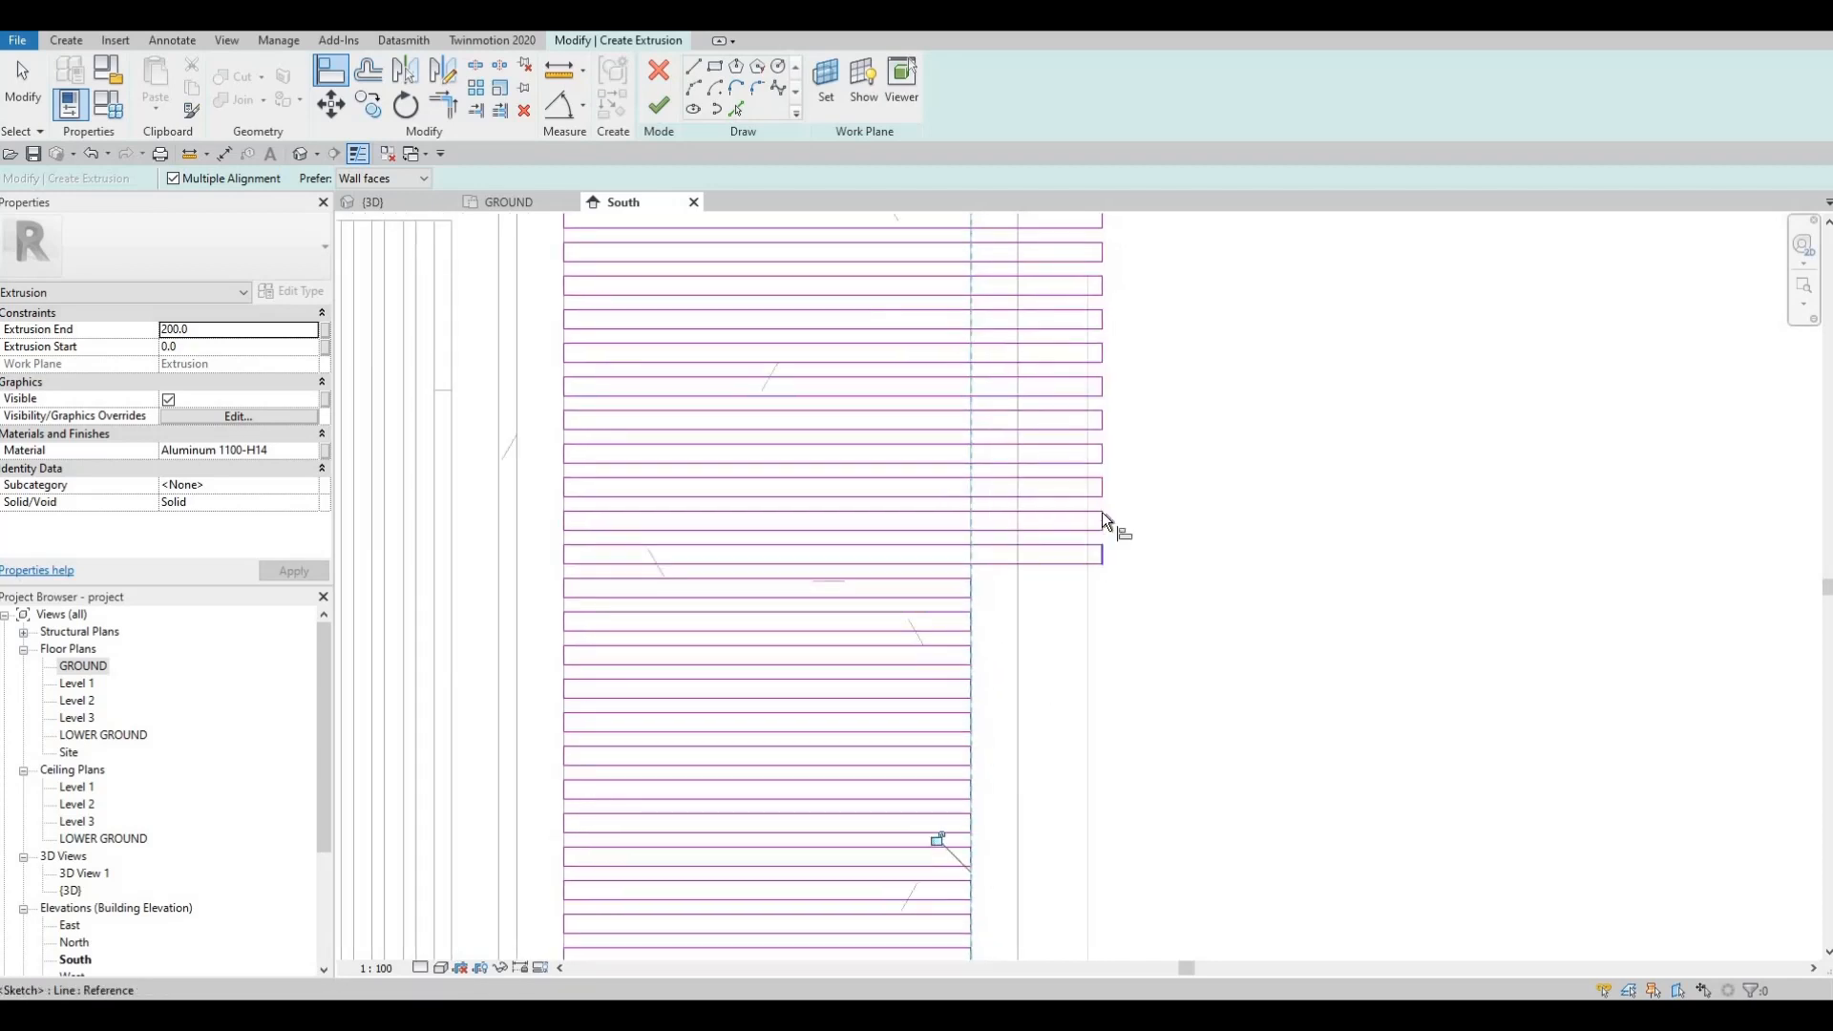
pyautogui.click(1102, 520)
# Step: Pick a new reference line and align four more extended slat ends to it
pyautogui.press('Escape')
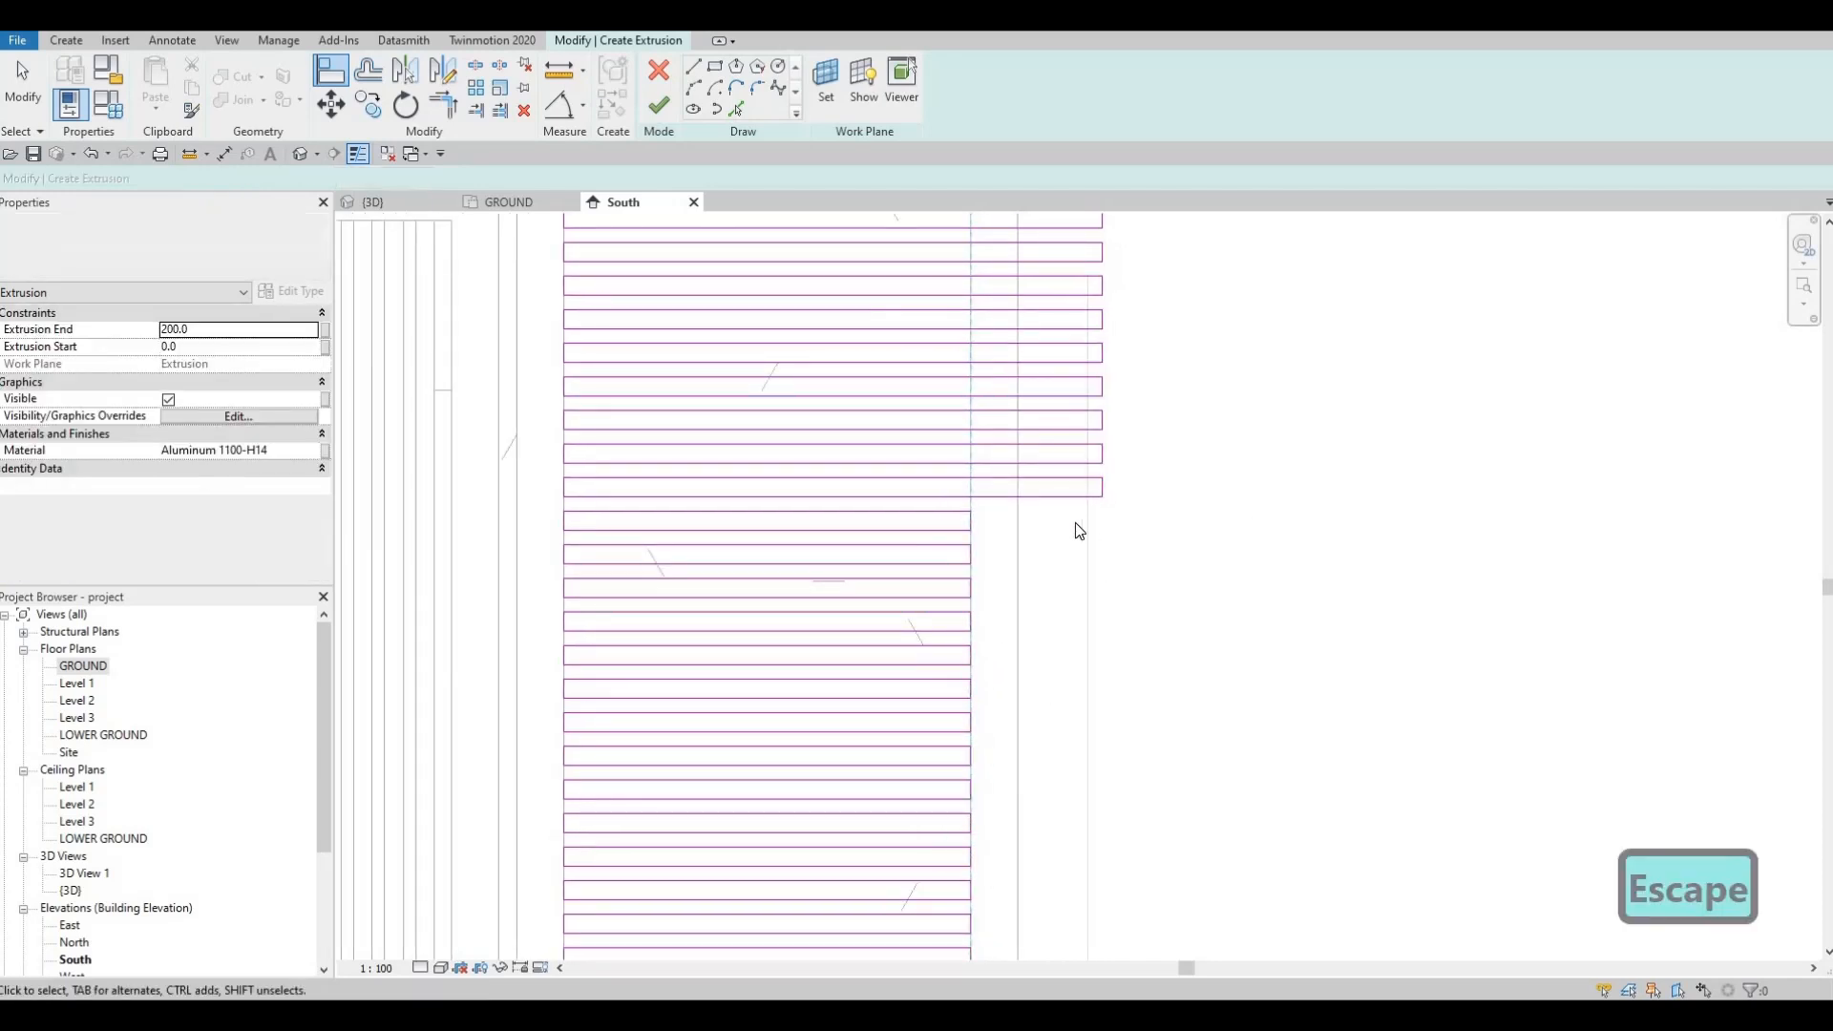
pyautogui.press('Escape')
pyautogui.press('a')
pyautogui.press('l')
pyautogui.moveTo(1028, 513); pyautogui.dragTo(1000, 619, button='middle')
pyautogui.scroll(2, 947, 628)
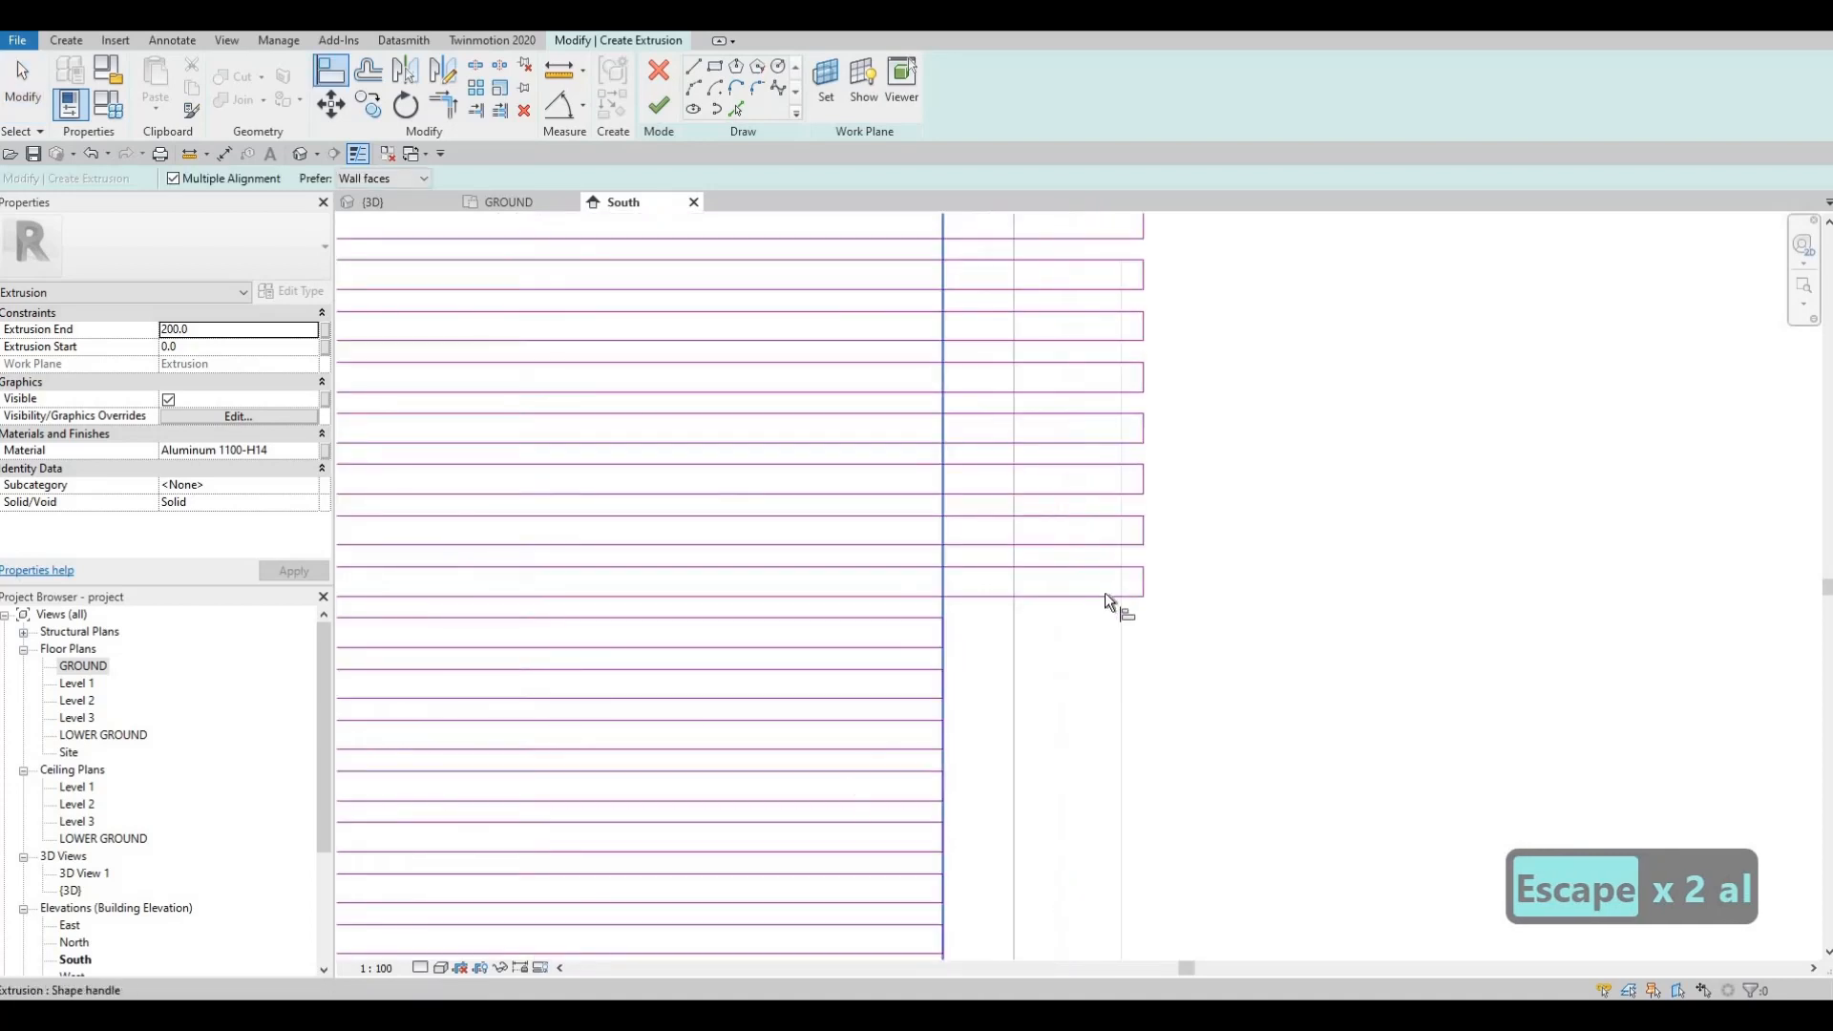
pyautogui.click(1141, 535)
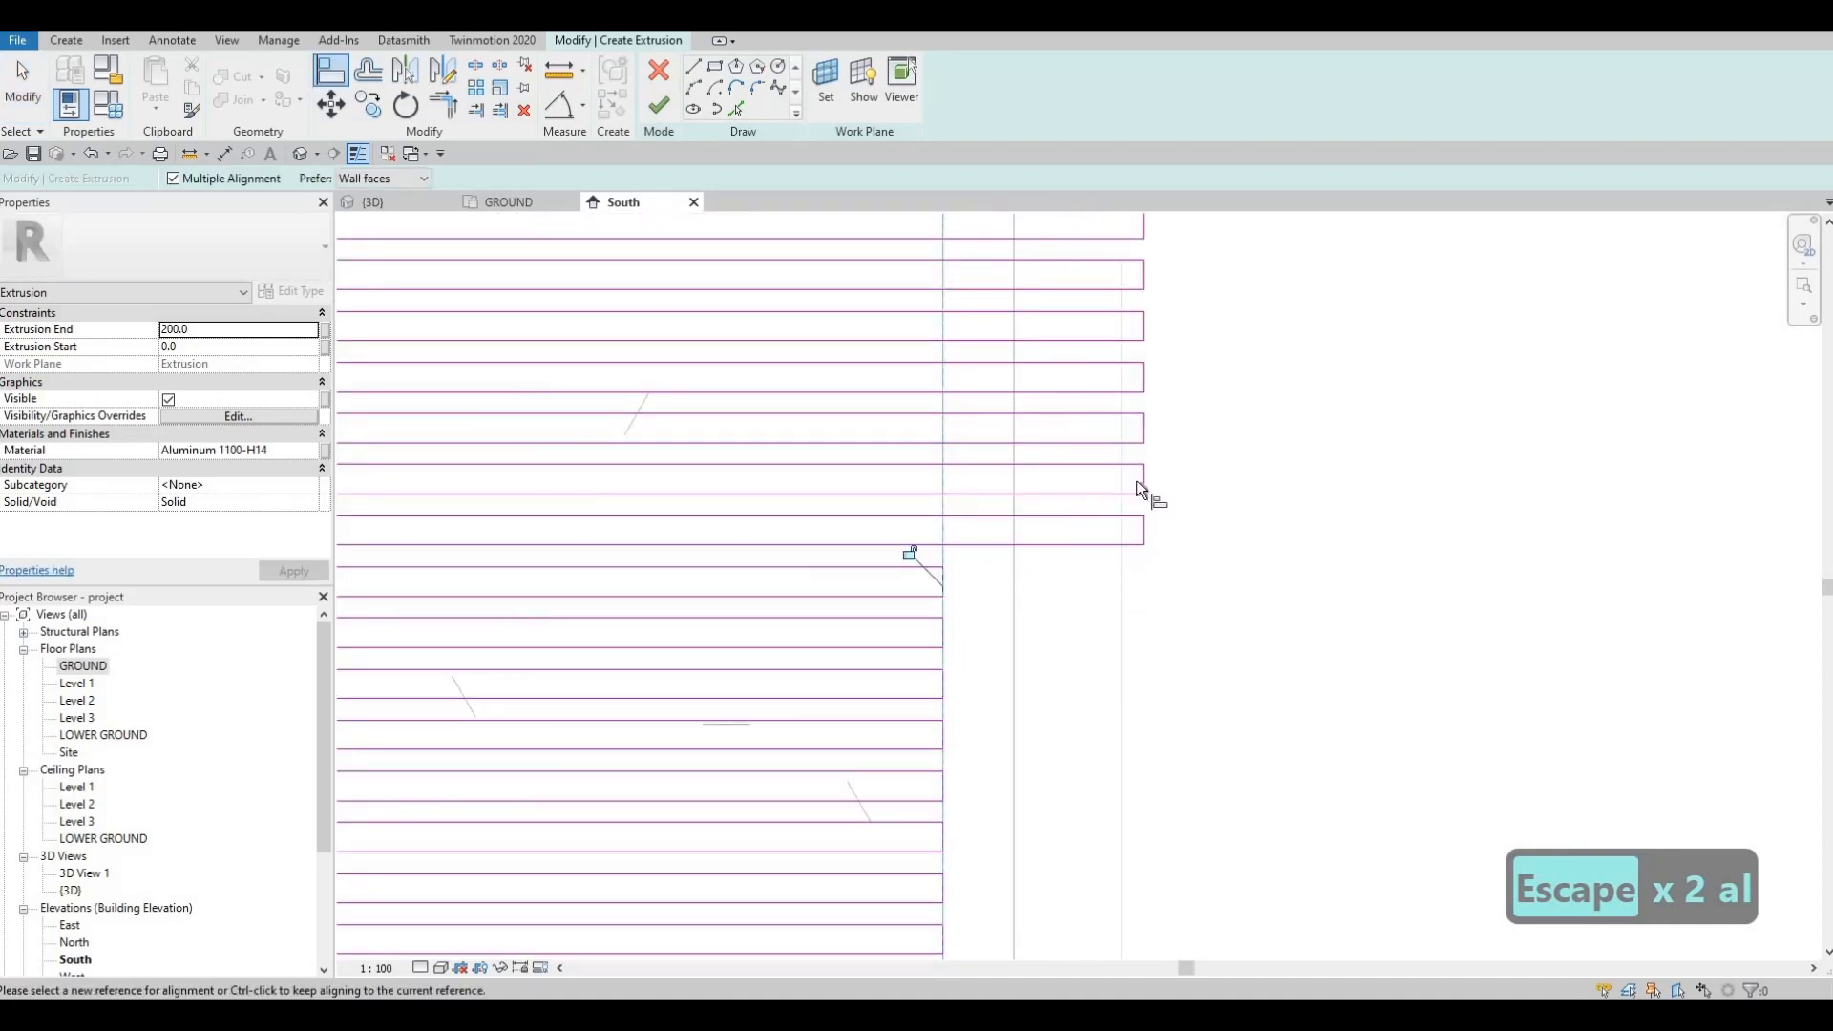
pyautogui.click(1139, 477)
pyautogui.click(1144, 426)
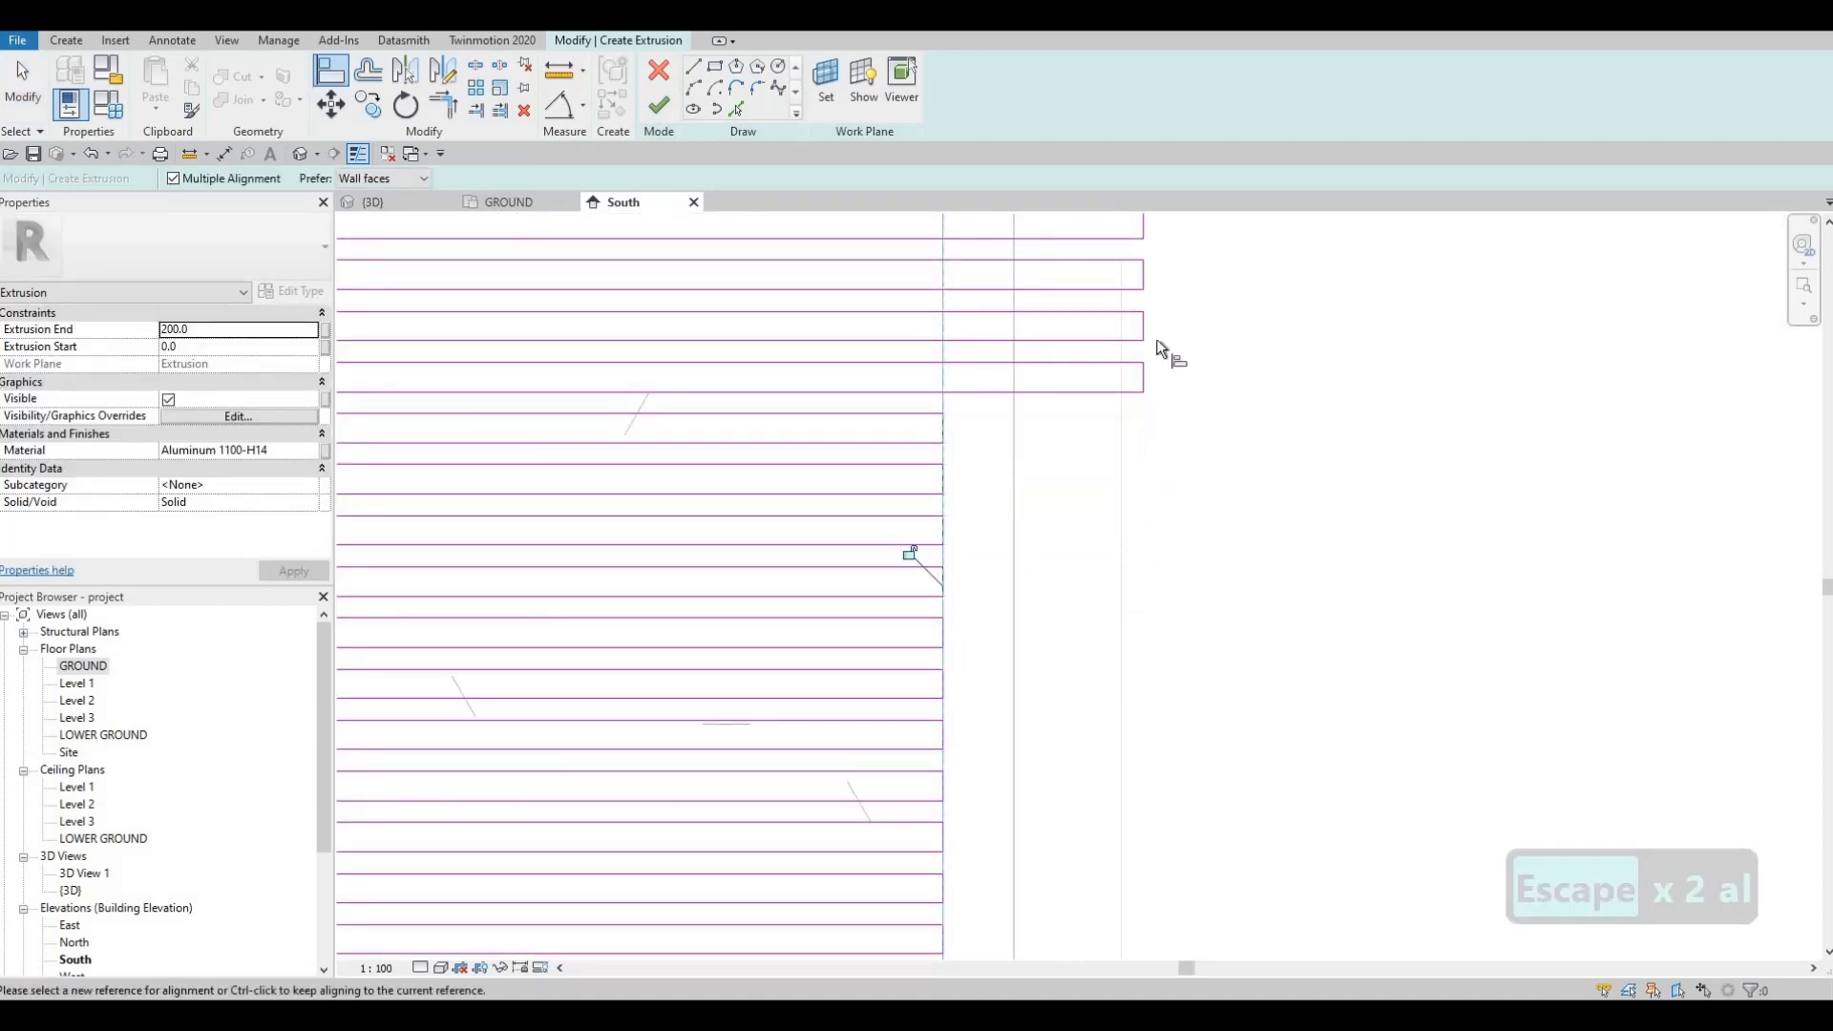
pyautogui.click(1144, 377)
pyautogui.click(1143, 326)
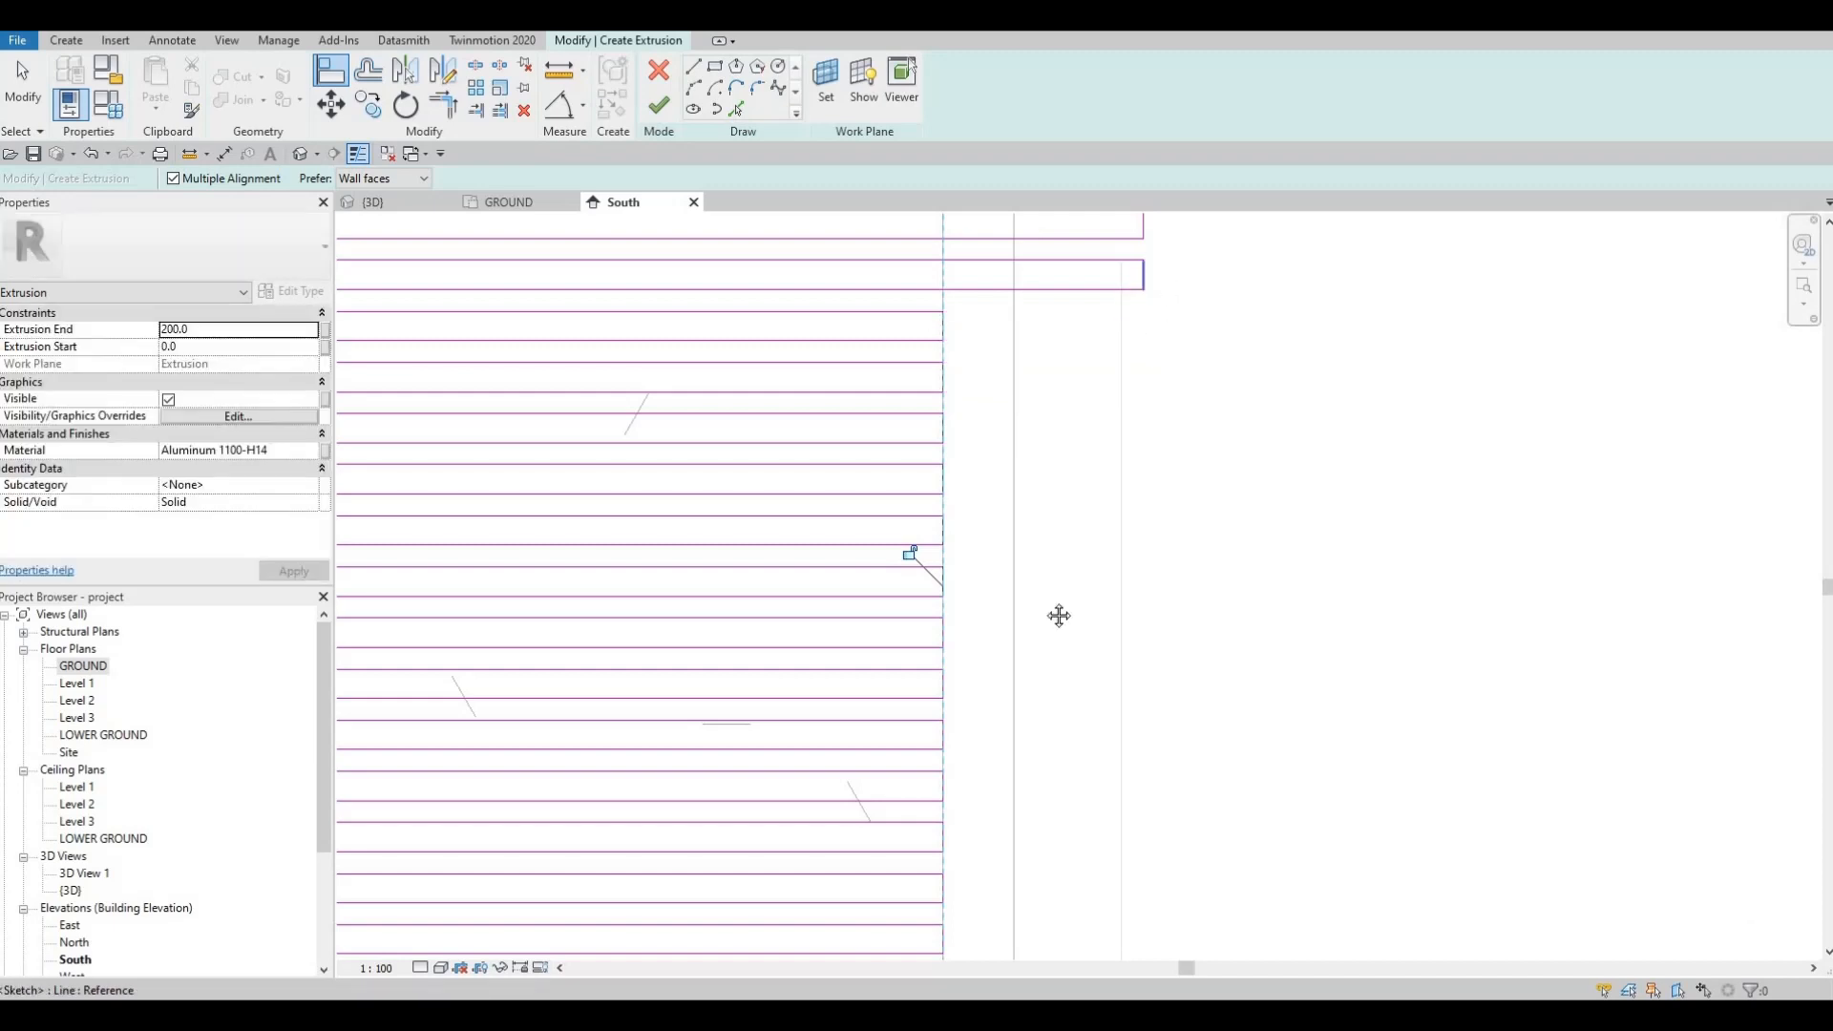
# Step: Align the last three slat row ends to the reference edge and finish aligning
pyautogui.moveTo(1059, 616); pyautogui.dragTo(1035, 683, button='middle')
pyautogui.scroll(-2, 1040, 642)
pyautogui.scroll(3, 1051, 616)
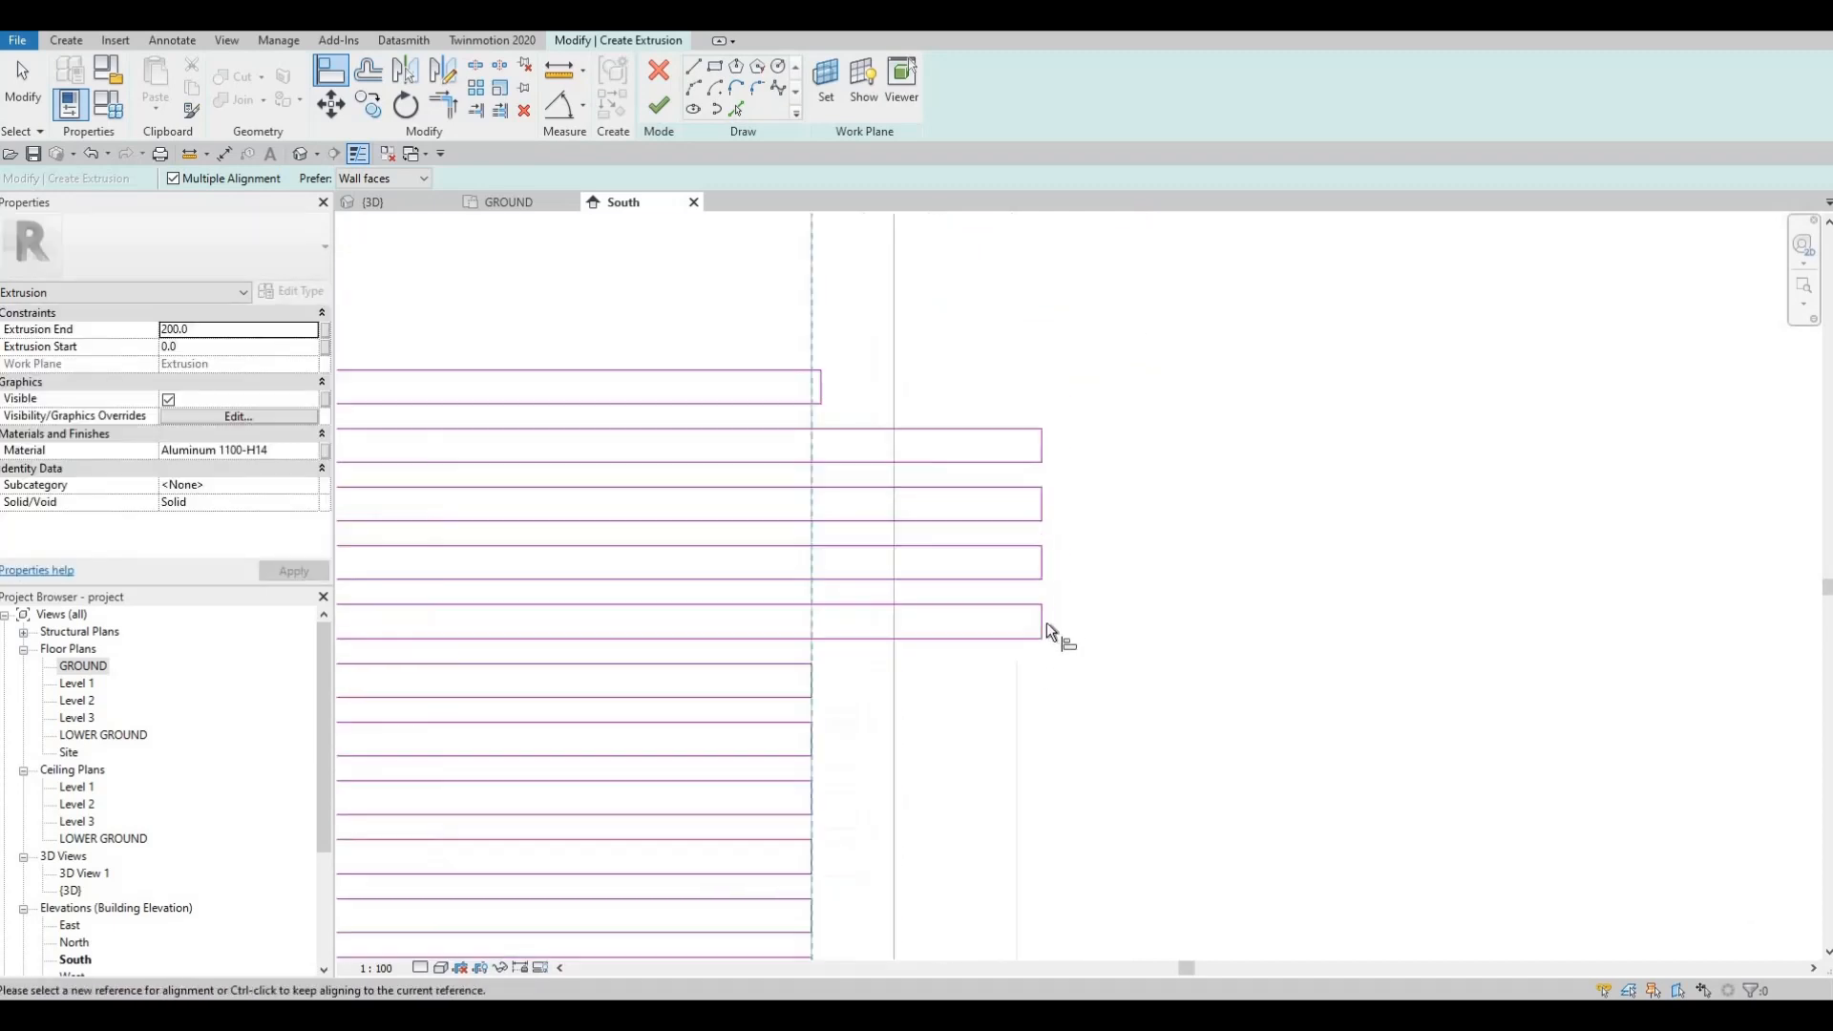
pyautogui.click(1045, 557)
pyautogui.click(1044, 499)
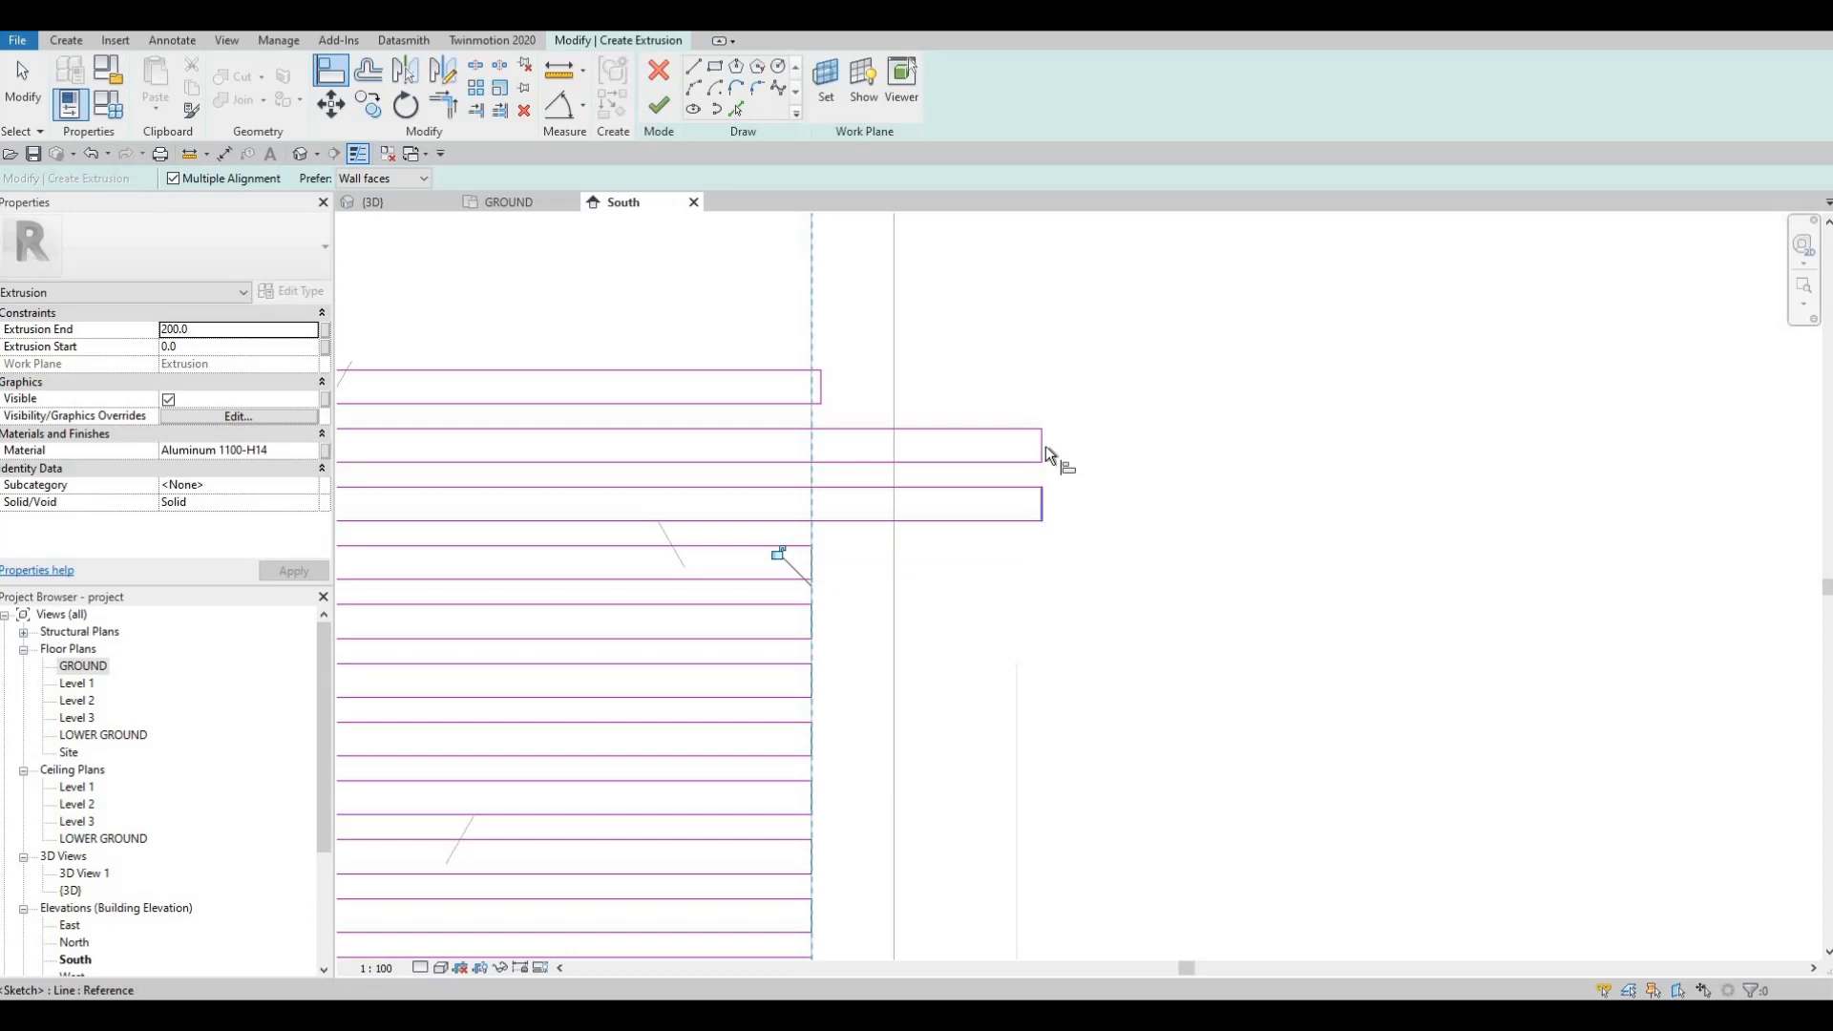
pyautogui.click(1044, 445)
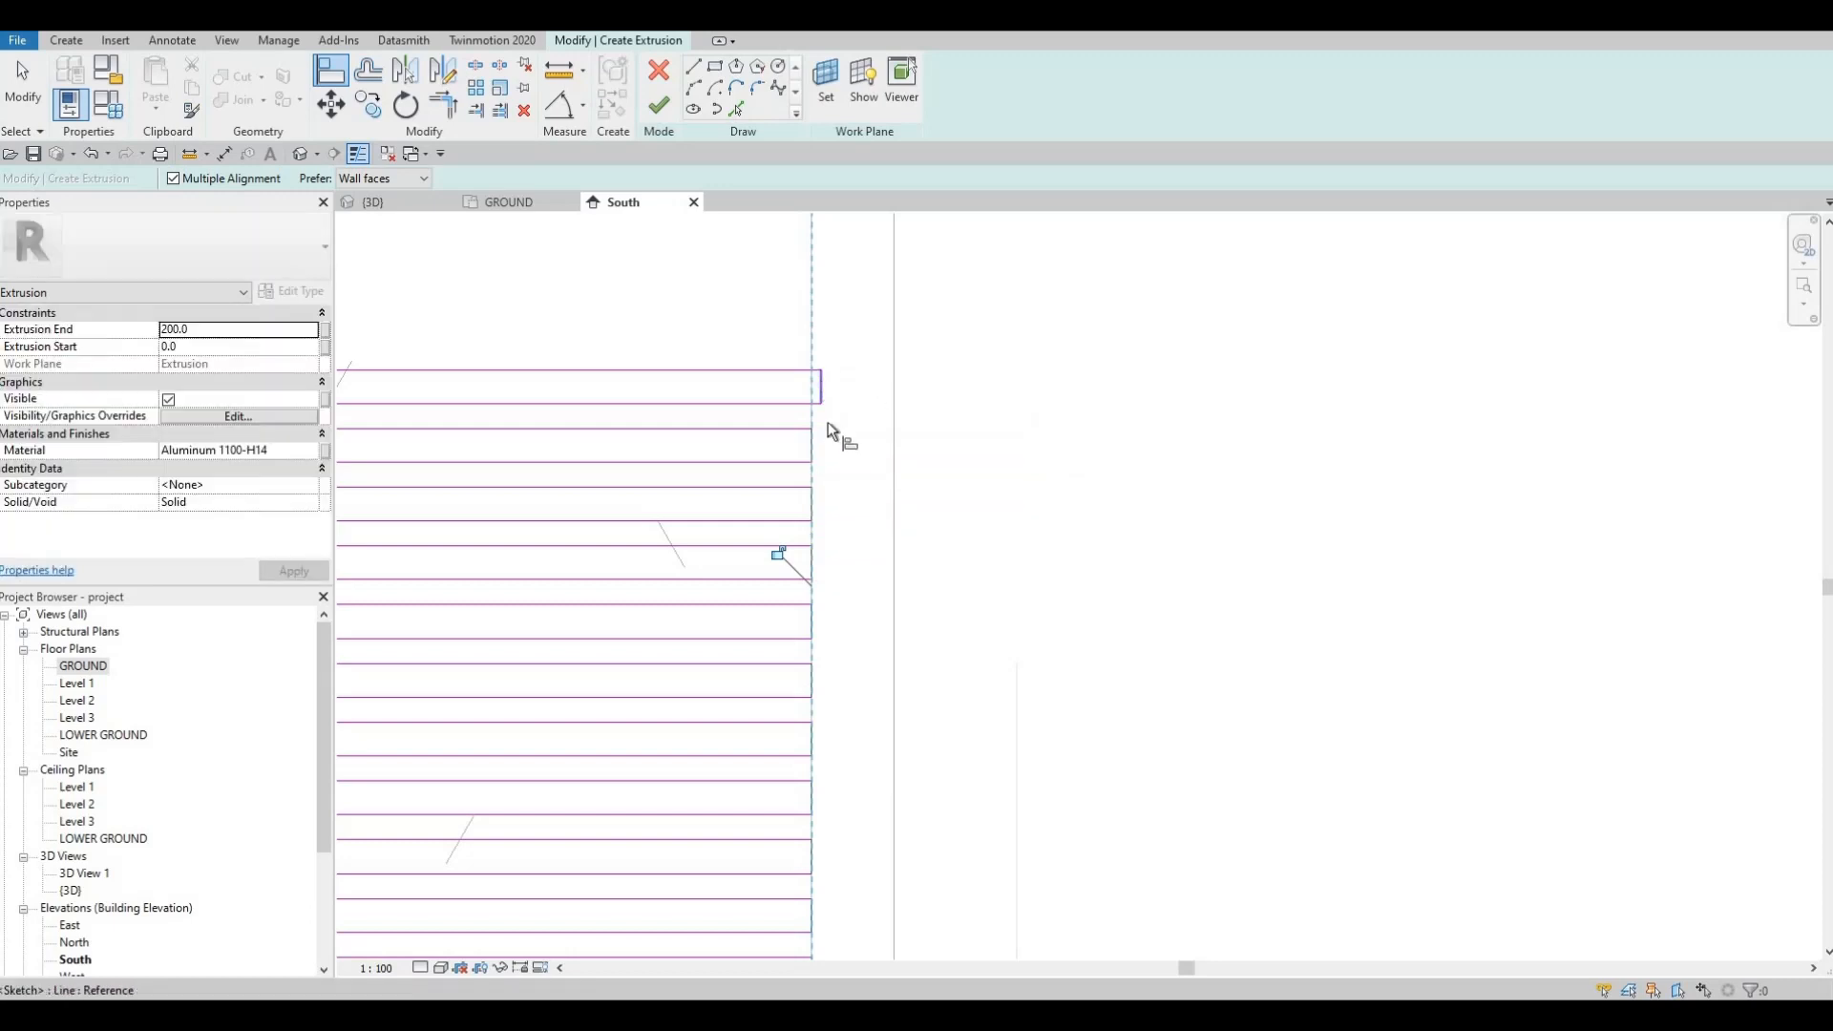
pyautogui.scroll(-6, 846, 479)
pyautogui.moveTo(846, 481); pyautogui.dragTo(1136, 474, button='middle')
pyautogui.press('Escape')
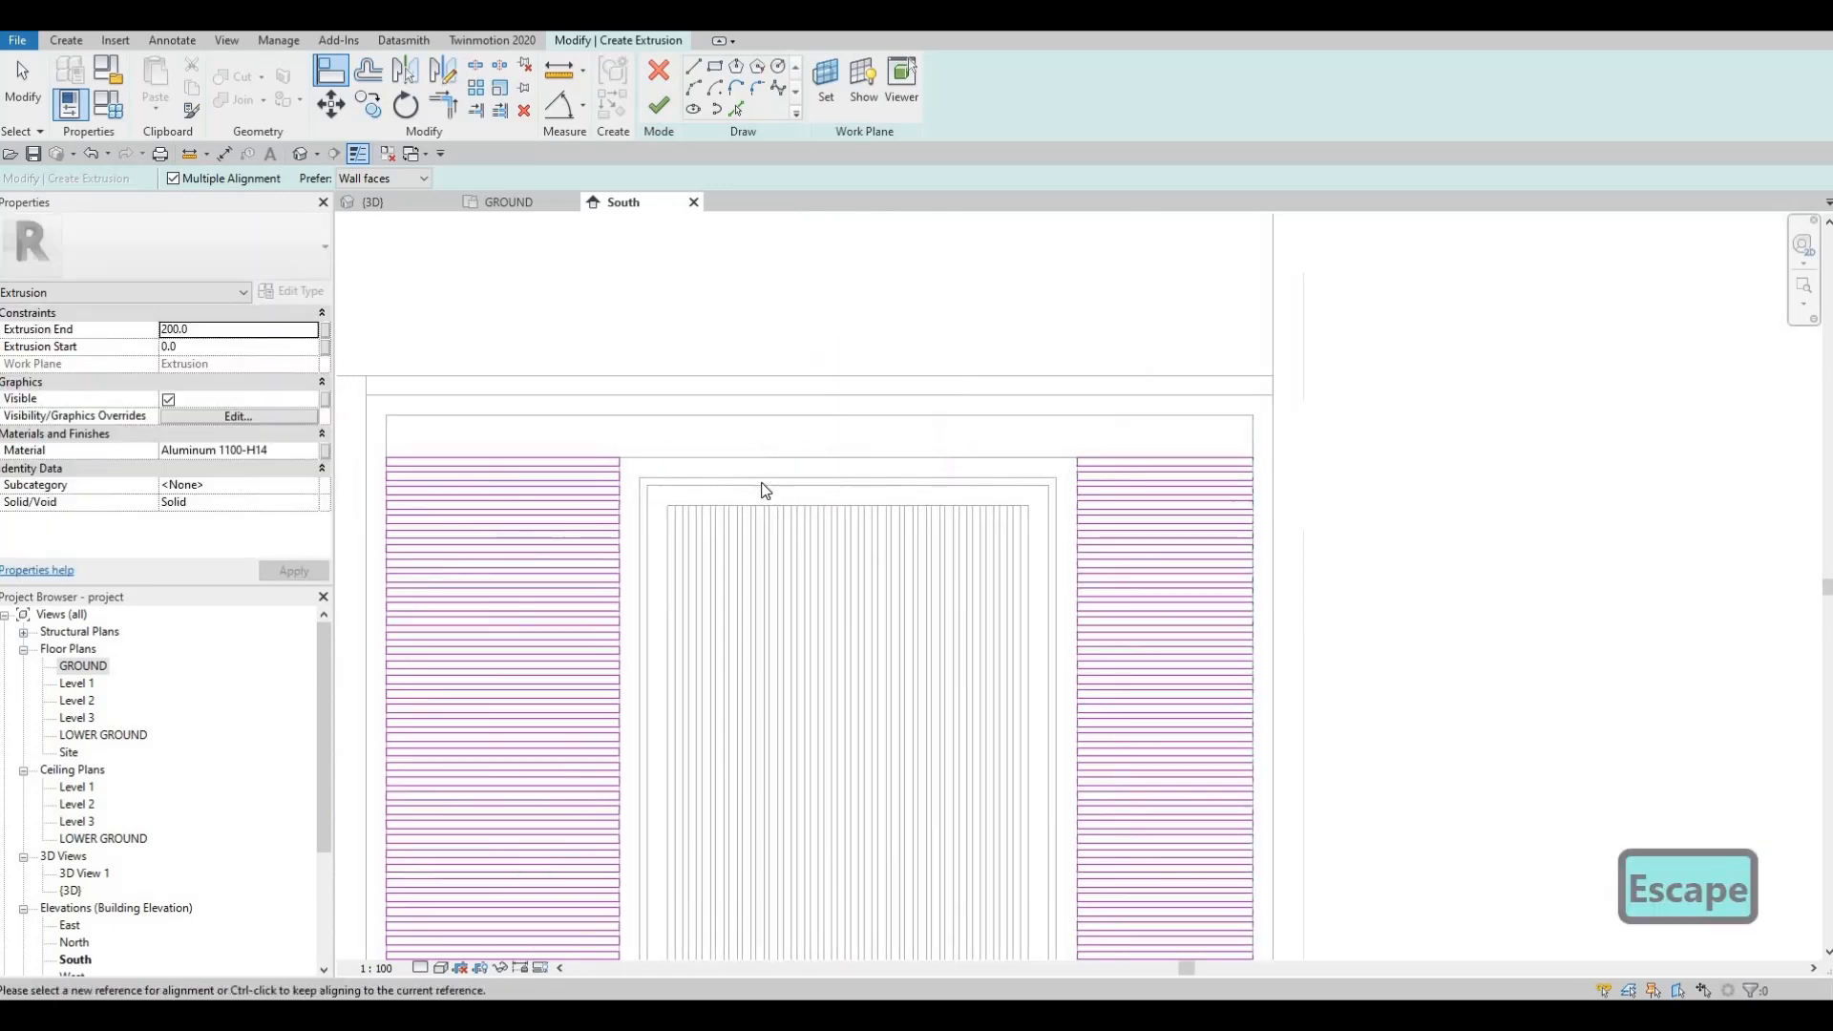
# Step: Select the top slat row's five lines and copy it once above the left panel's stack
pyautogui.press('Escape')
pyautogui.scroll(4, 482, 417)
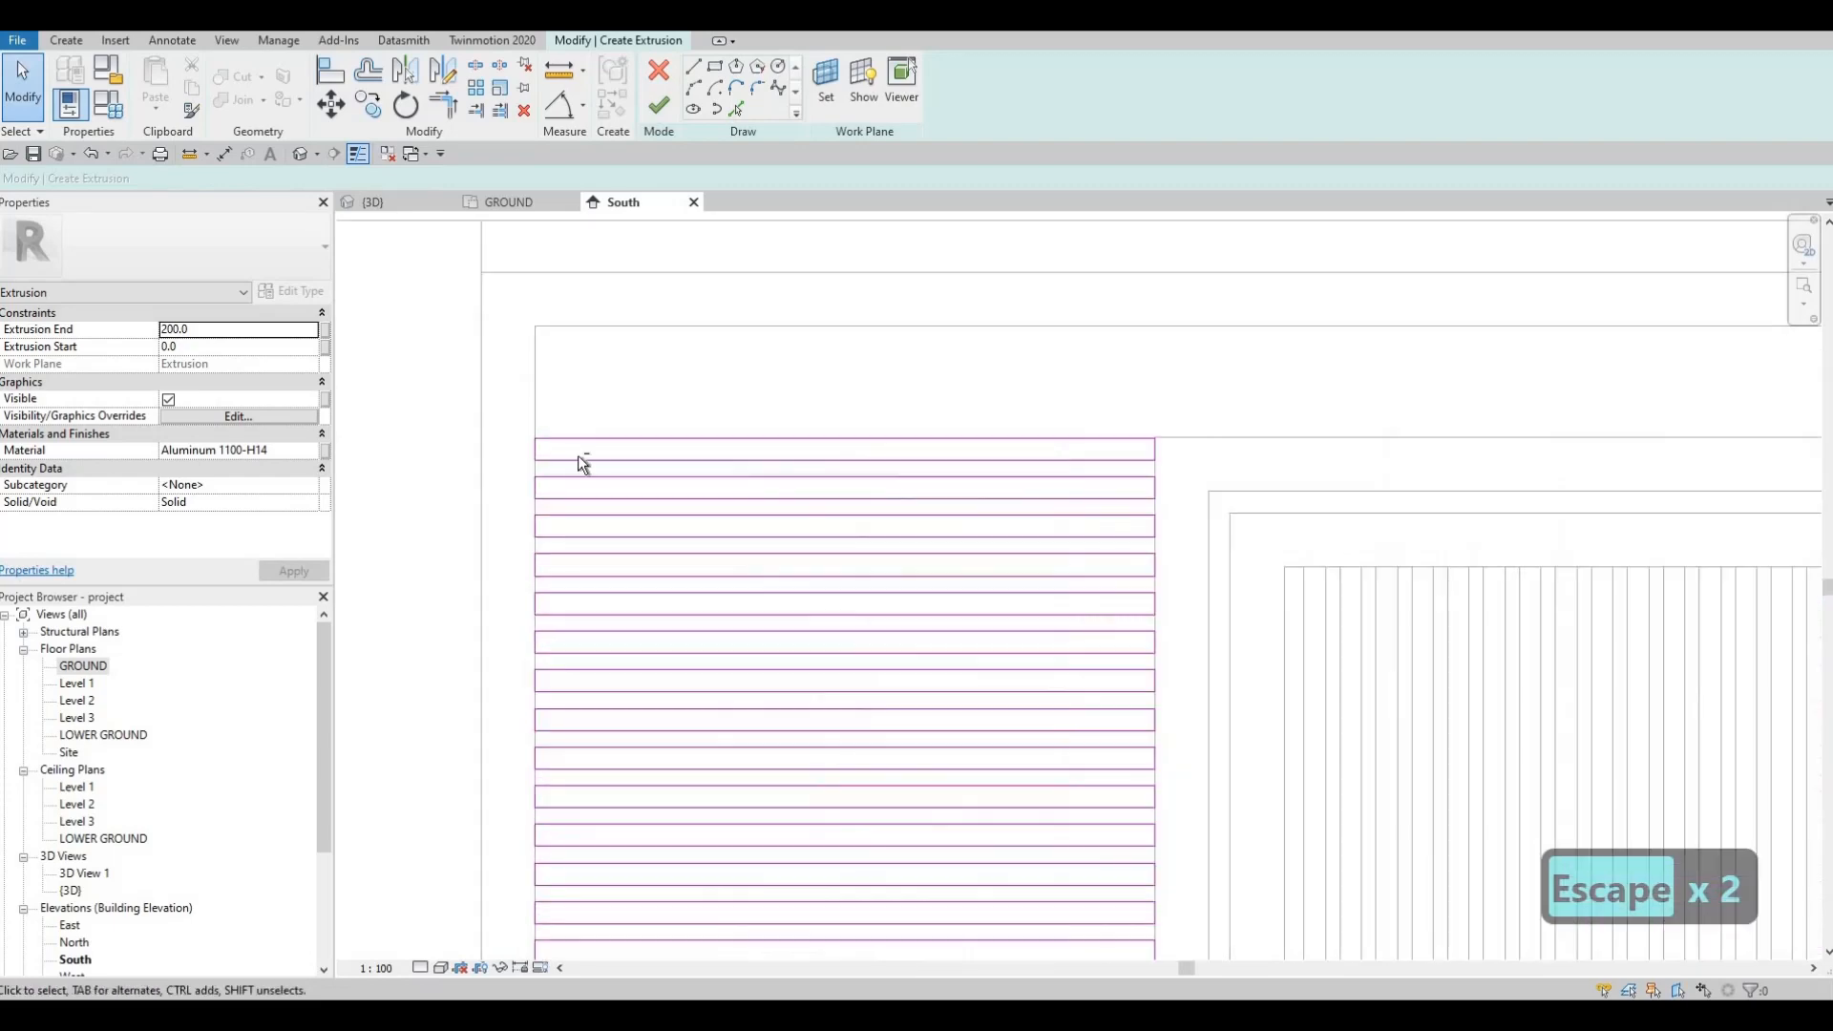
pyautogui.moveTo(1080, 559); pyautogui.dragTo(1064, 545)
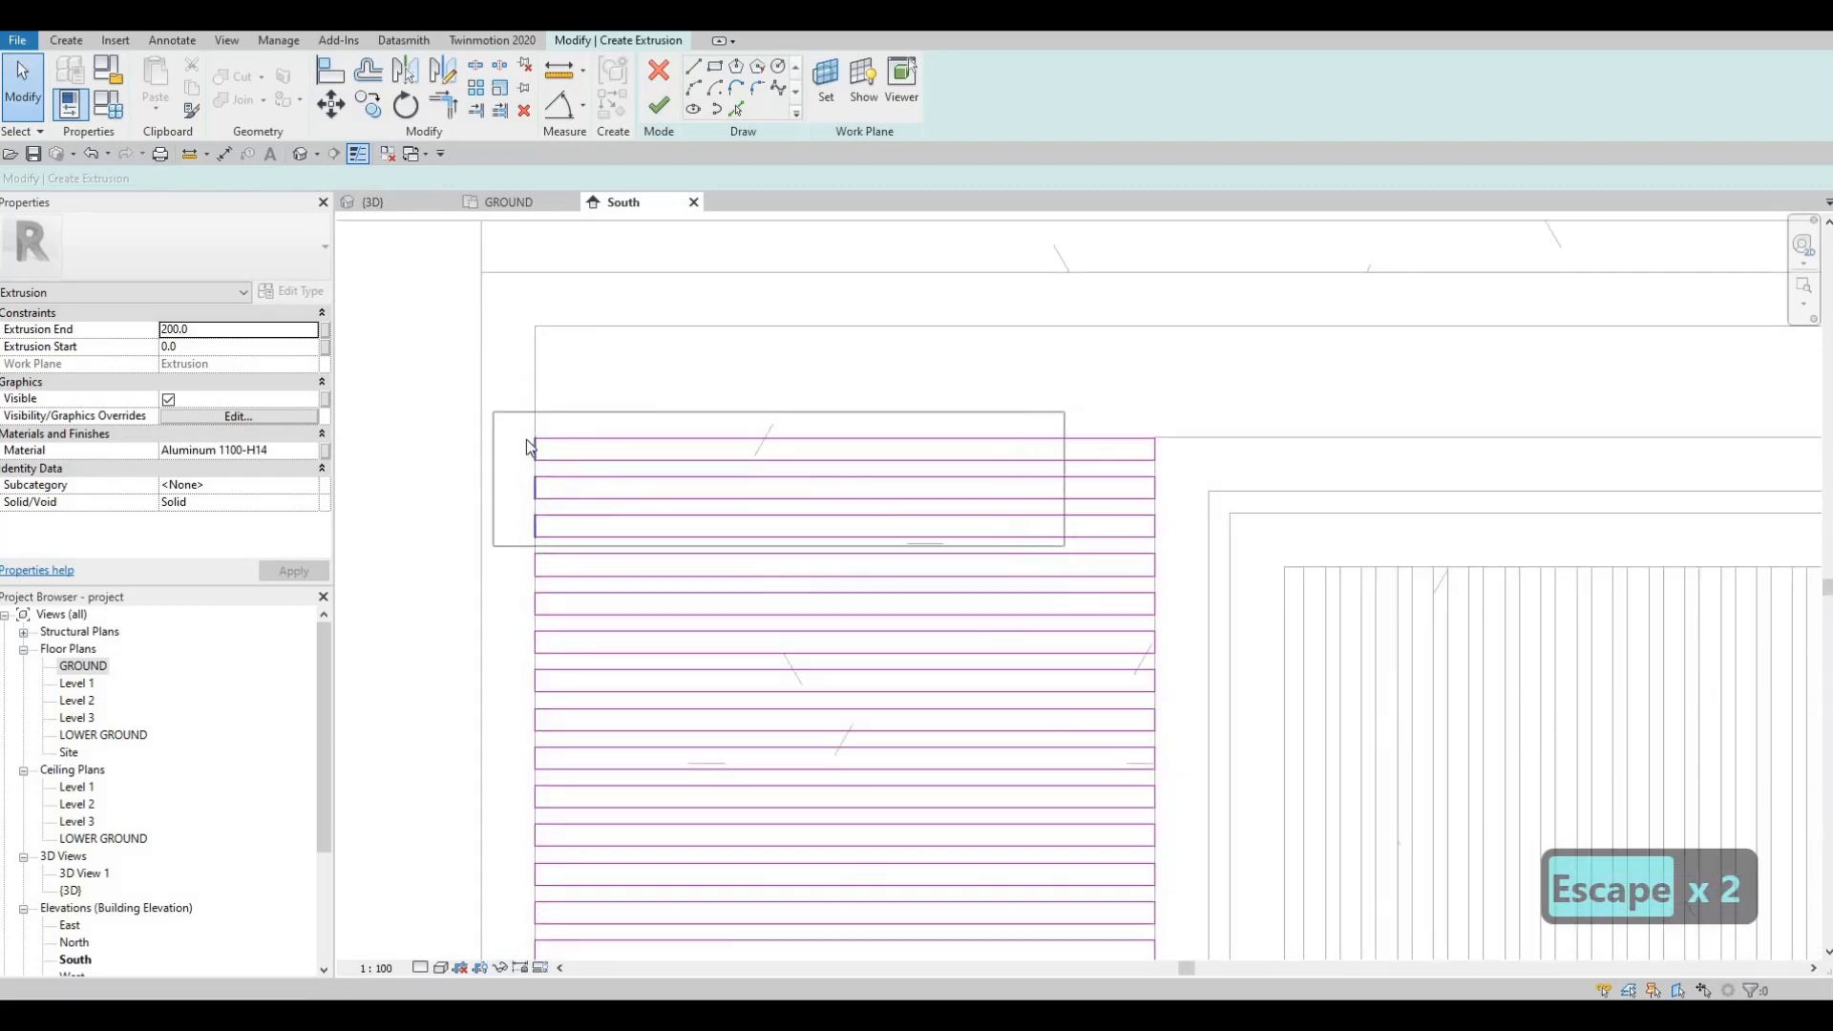
pyautogui.press('Escape')
pyautogui.moveTo(1152, 492)
pyautogui.mouseDown()
pyautogui.moveTo(1190, 483)
pyautogui.moveTo(1170, 495)
pyautogui.mouseUp()
pyautogui.press('c')
pyautogui.press('o')
pyautogui.scroll(3, 489, 503)
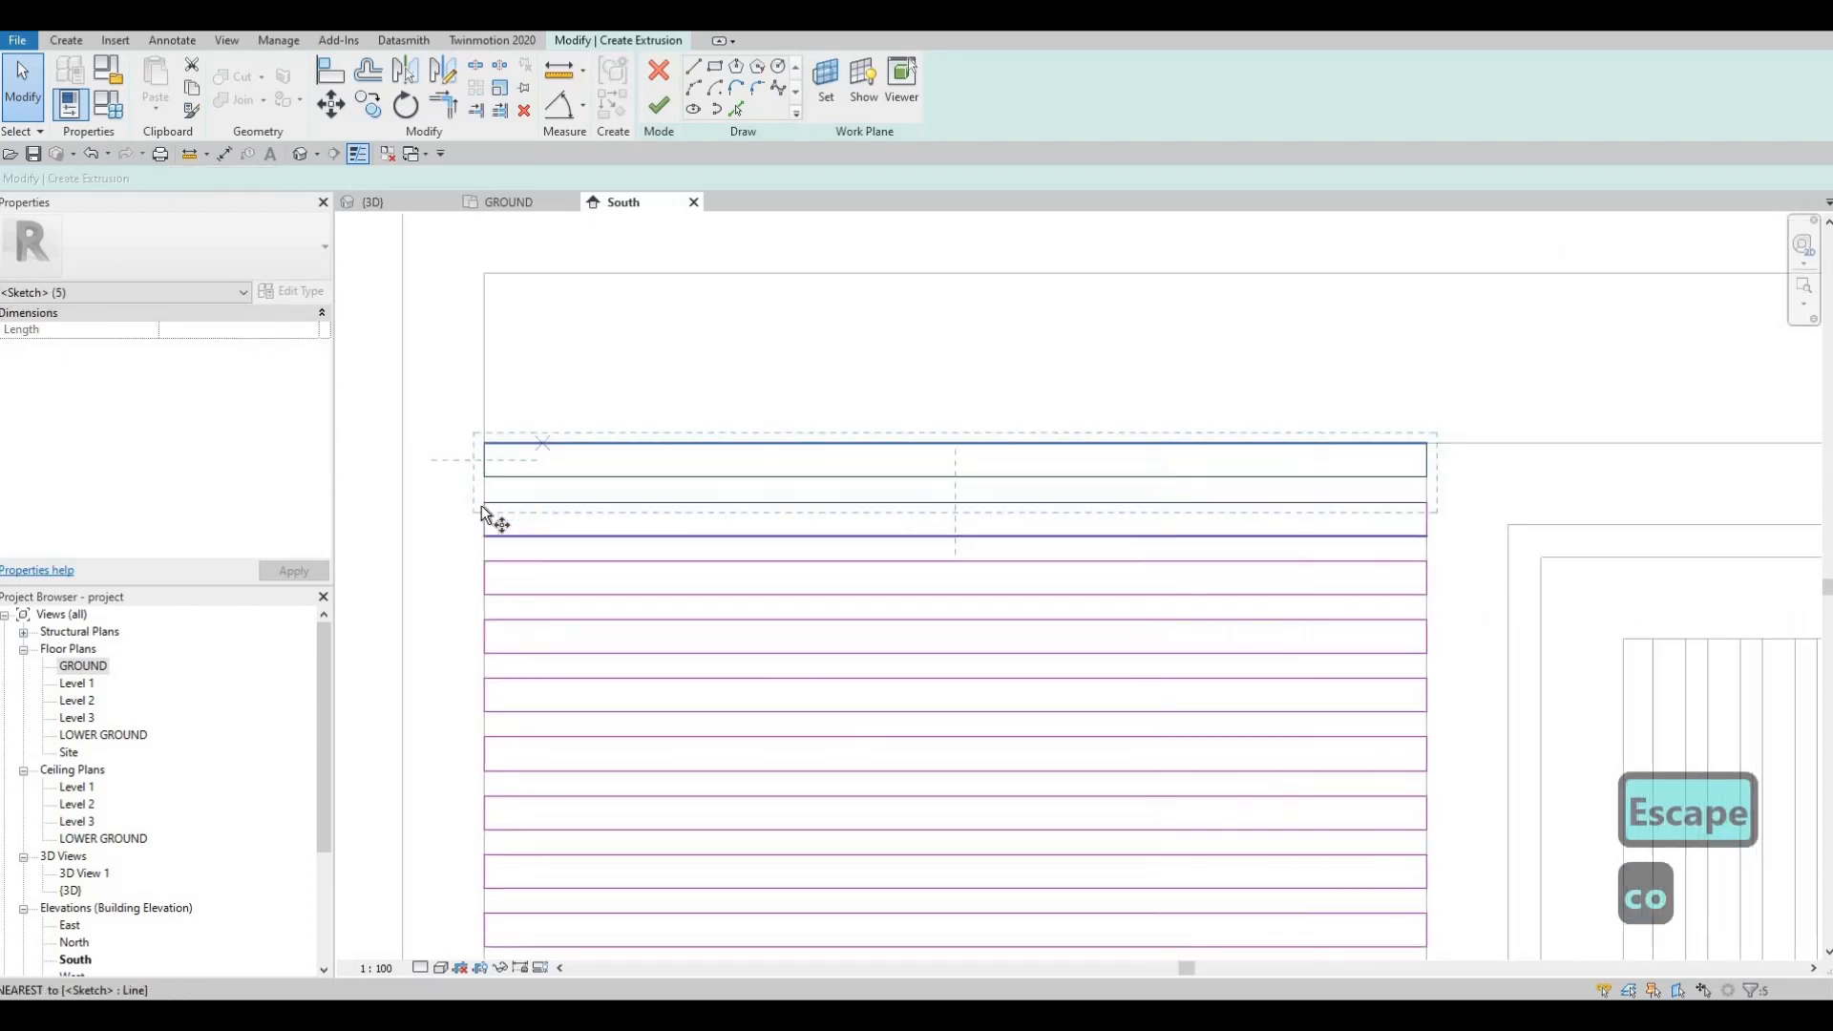
pyautogui.click(483, 507)
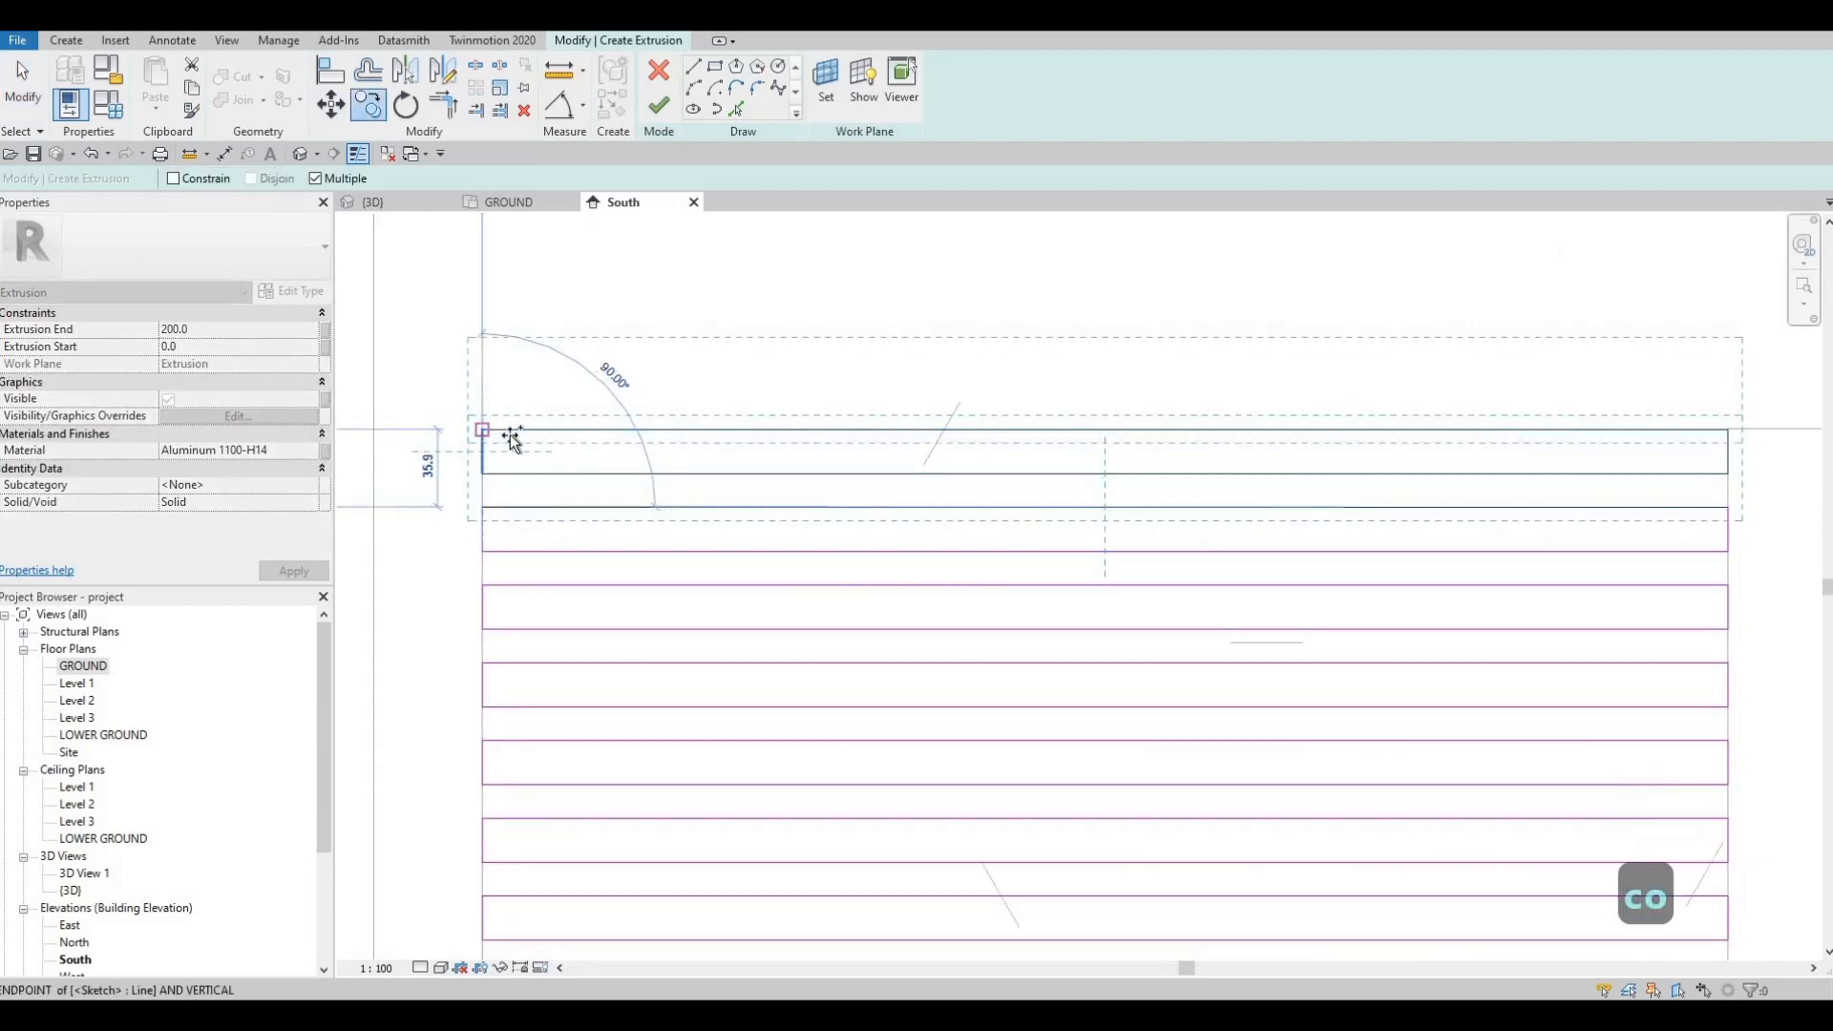
pyautogui.click(512, 439)
pyautogui.scroll(-3, 822, 482)
pyautogui.press('Escape')
pyautogui.scroll(-4, 744, 450)
pyautogui.press('Escape')
pyautogui.press('Escape')
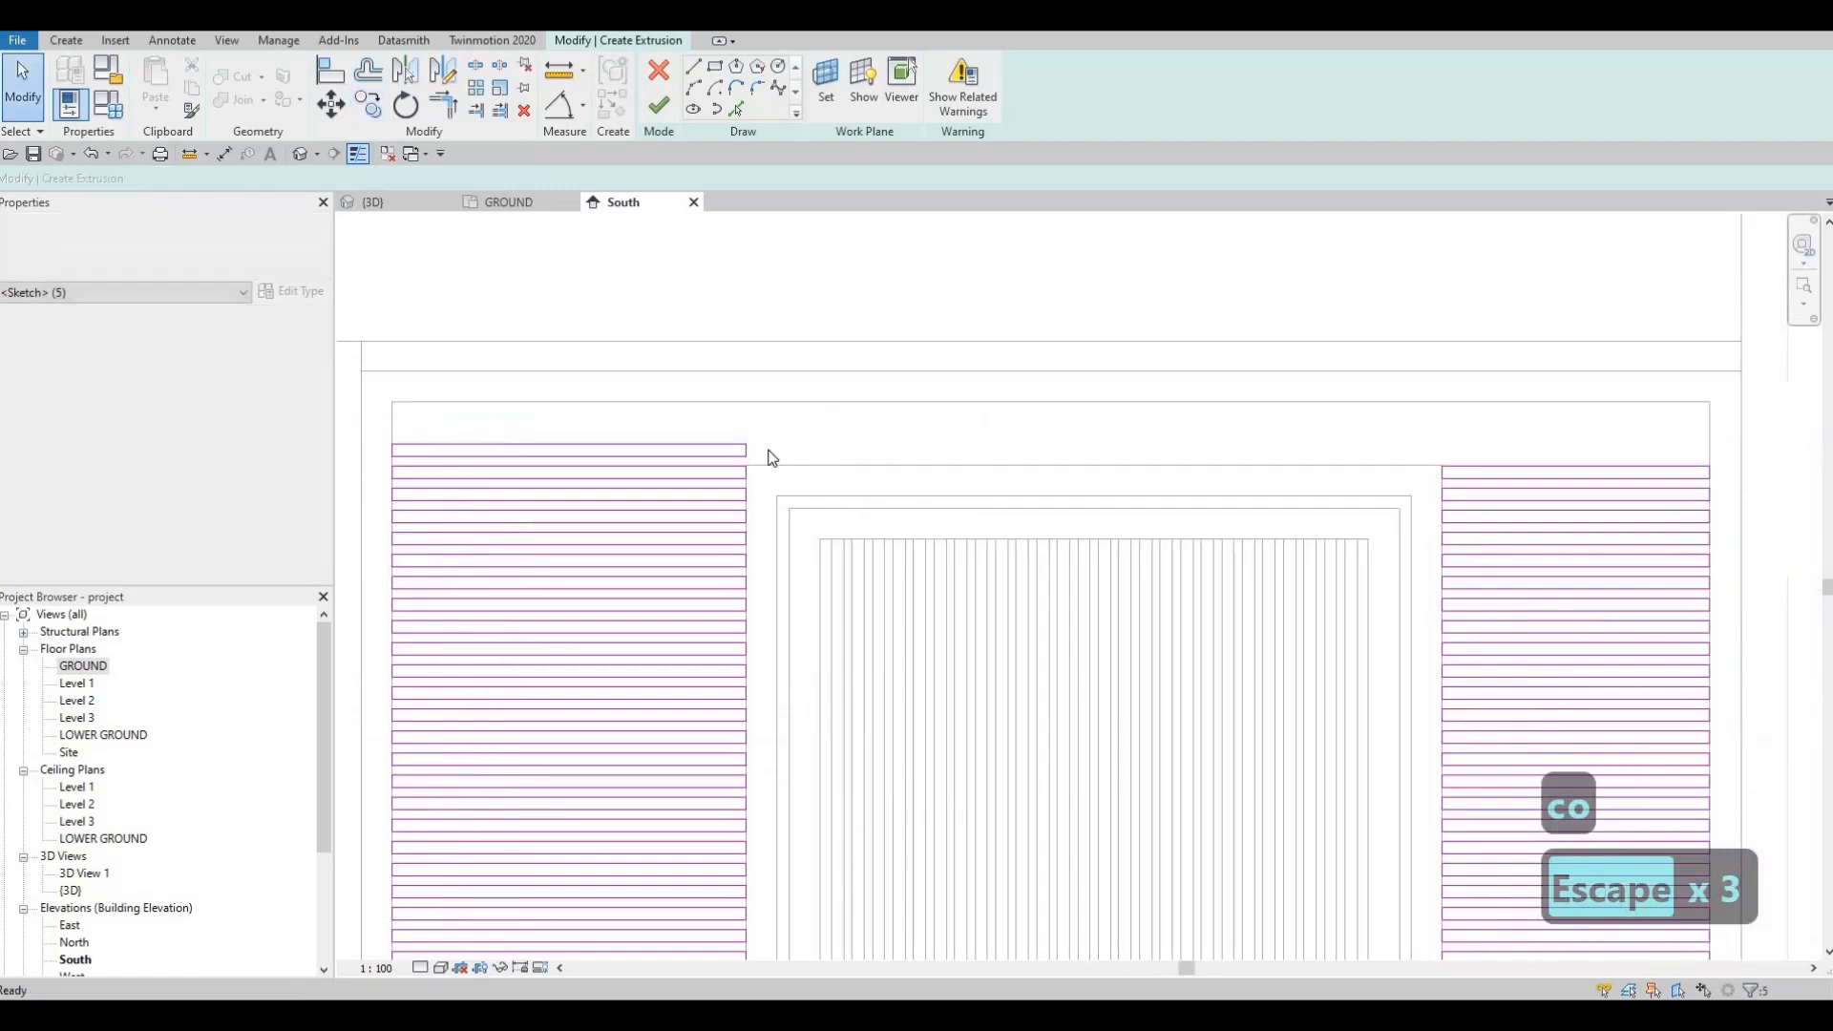
pyautogui.click(743, 456)
# Step: Try stretching the top row's right edge to the right, undoing the unwanted results
pyautogui.scroll(2, 742, 455)
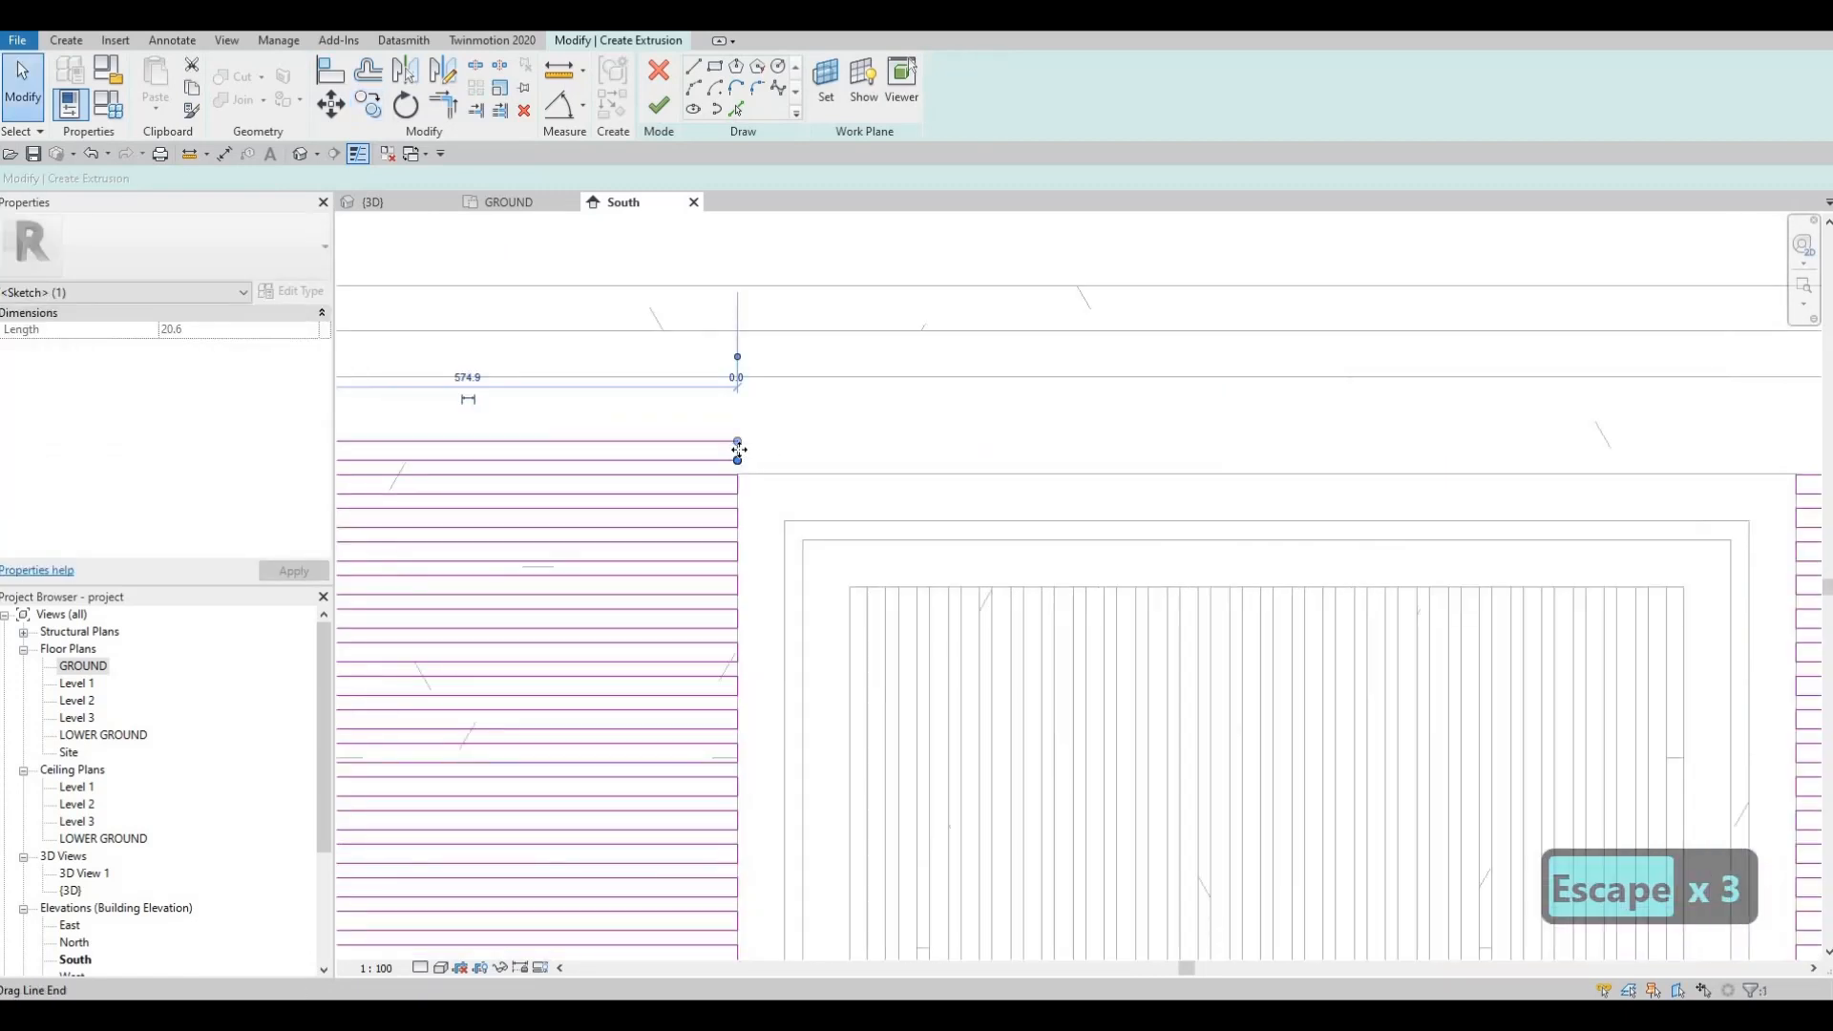
pyautogui.scroll(2, 739, 449)
pyautogui.moveTo(1159, 504); pyautogui.dragTo(1344, 487)
pyautogui.moveTo(1344, 482)
pyautogui.mouseDown(button='middle')
pyautogui.moveTo(839, 499)
pyautogui.moveTo(765, 467)
pyautogui.mouseUp(button='middle')
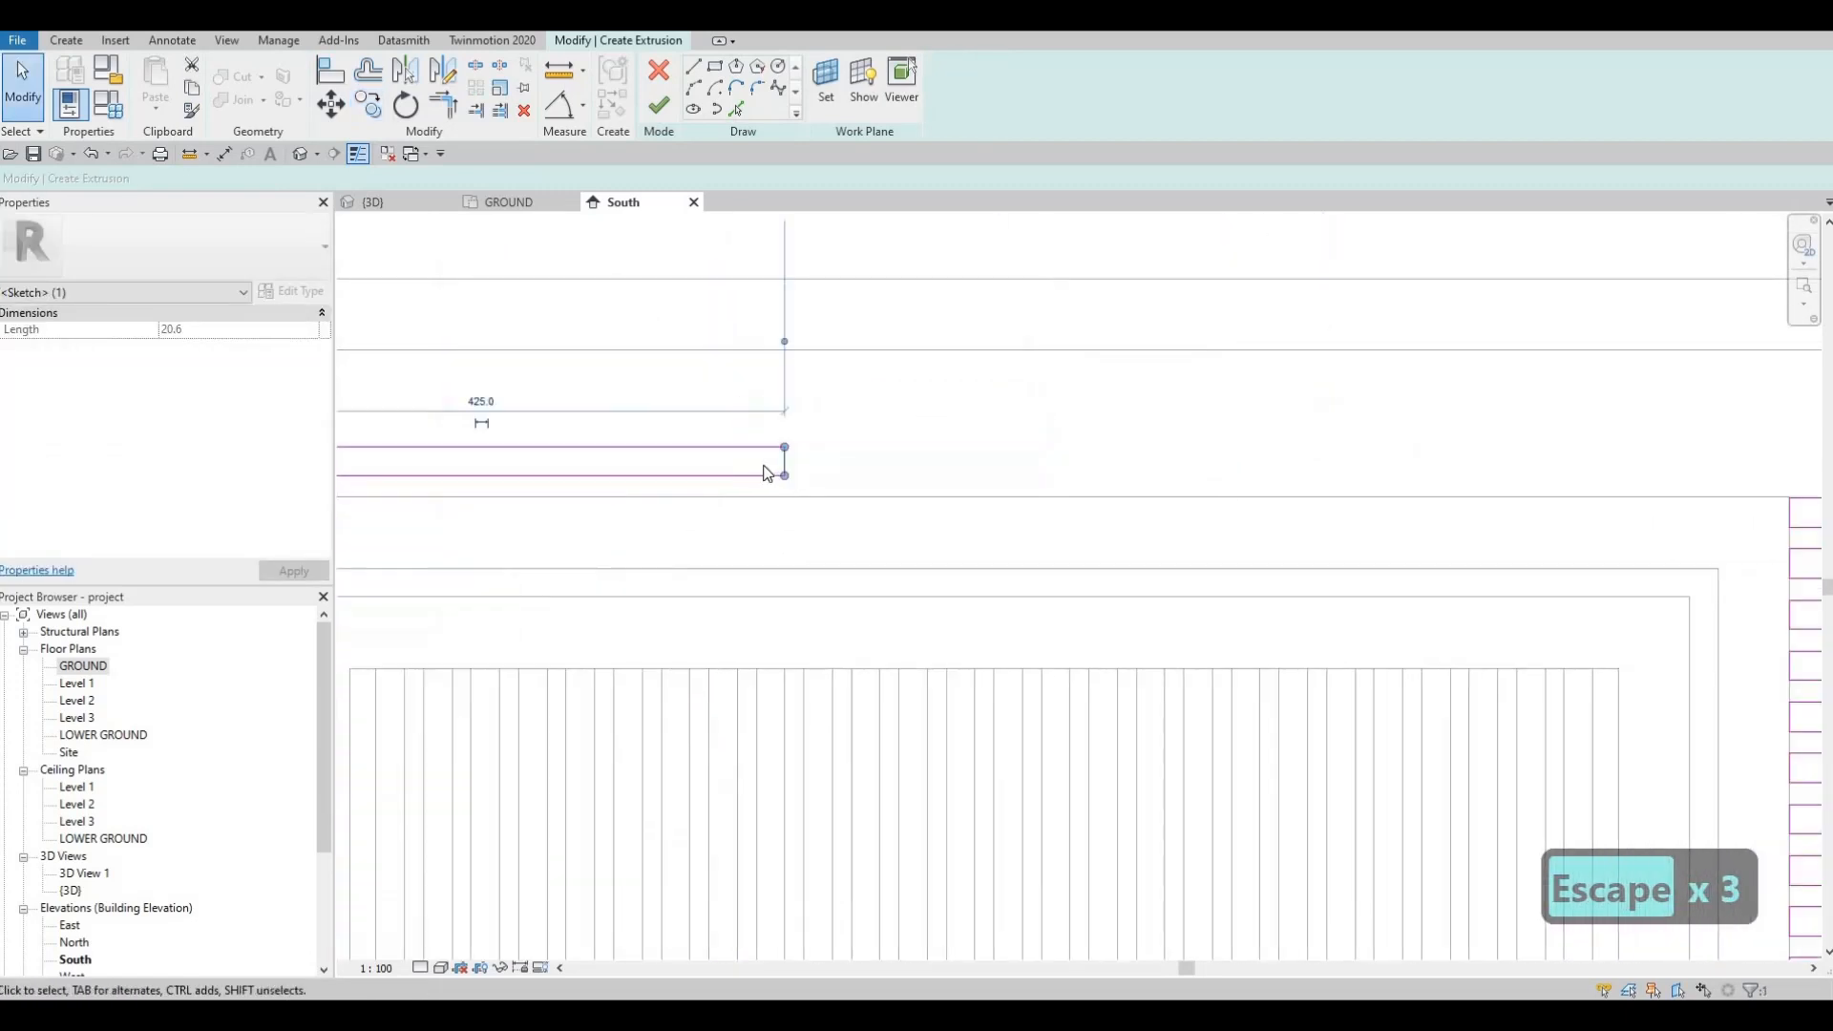
pyautogui.scroll(-1, 750, 467)
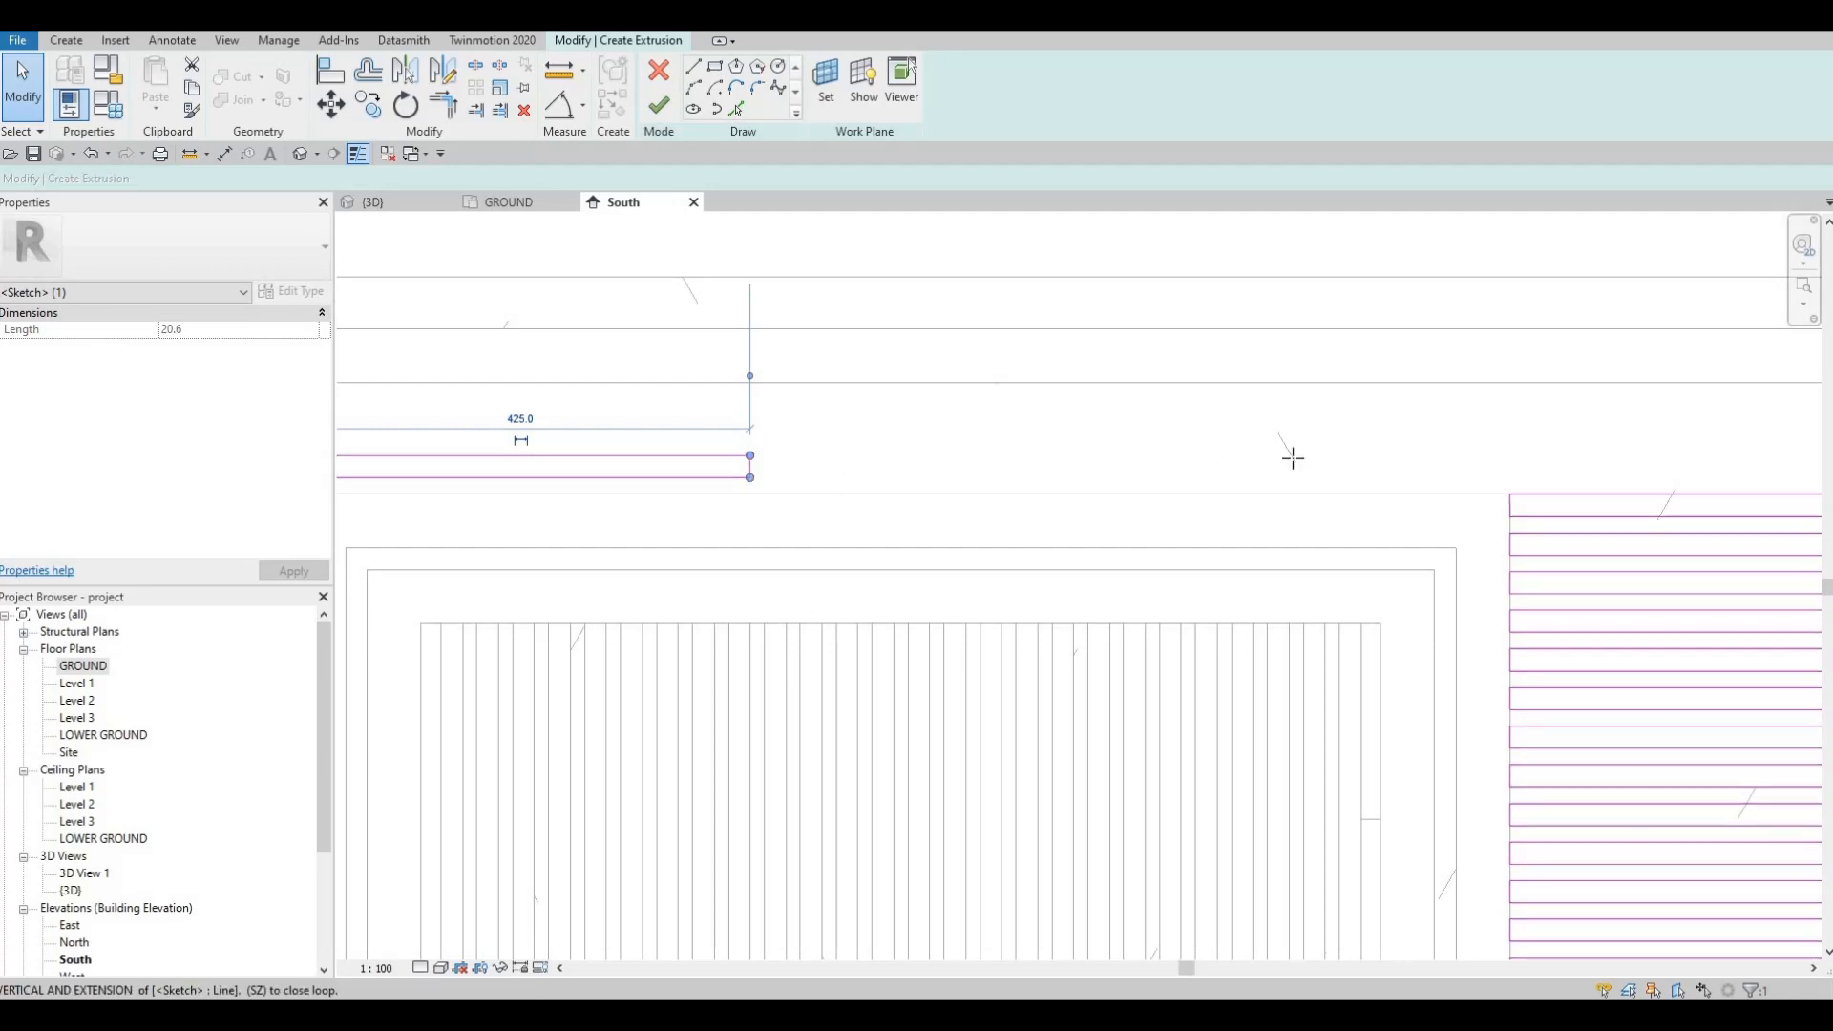
pyautogui.moveTo(1243, 470); pyautogui.dragTo(1293, 460)
pyautogui.hotkey('ctrl', 'z')
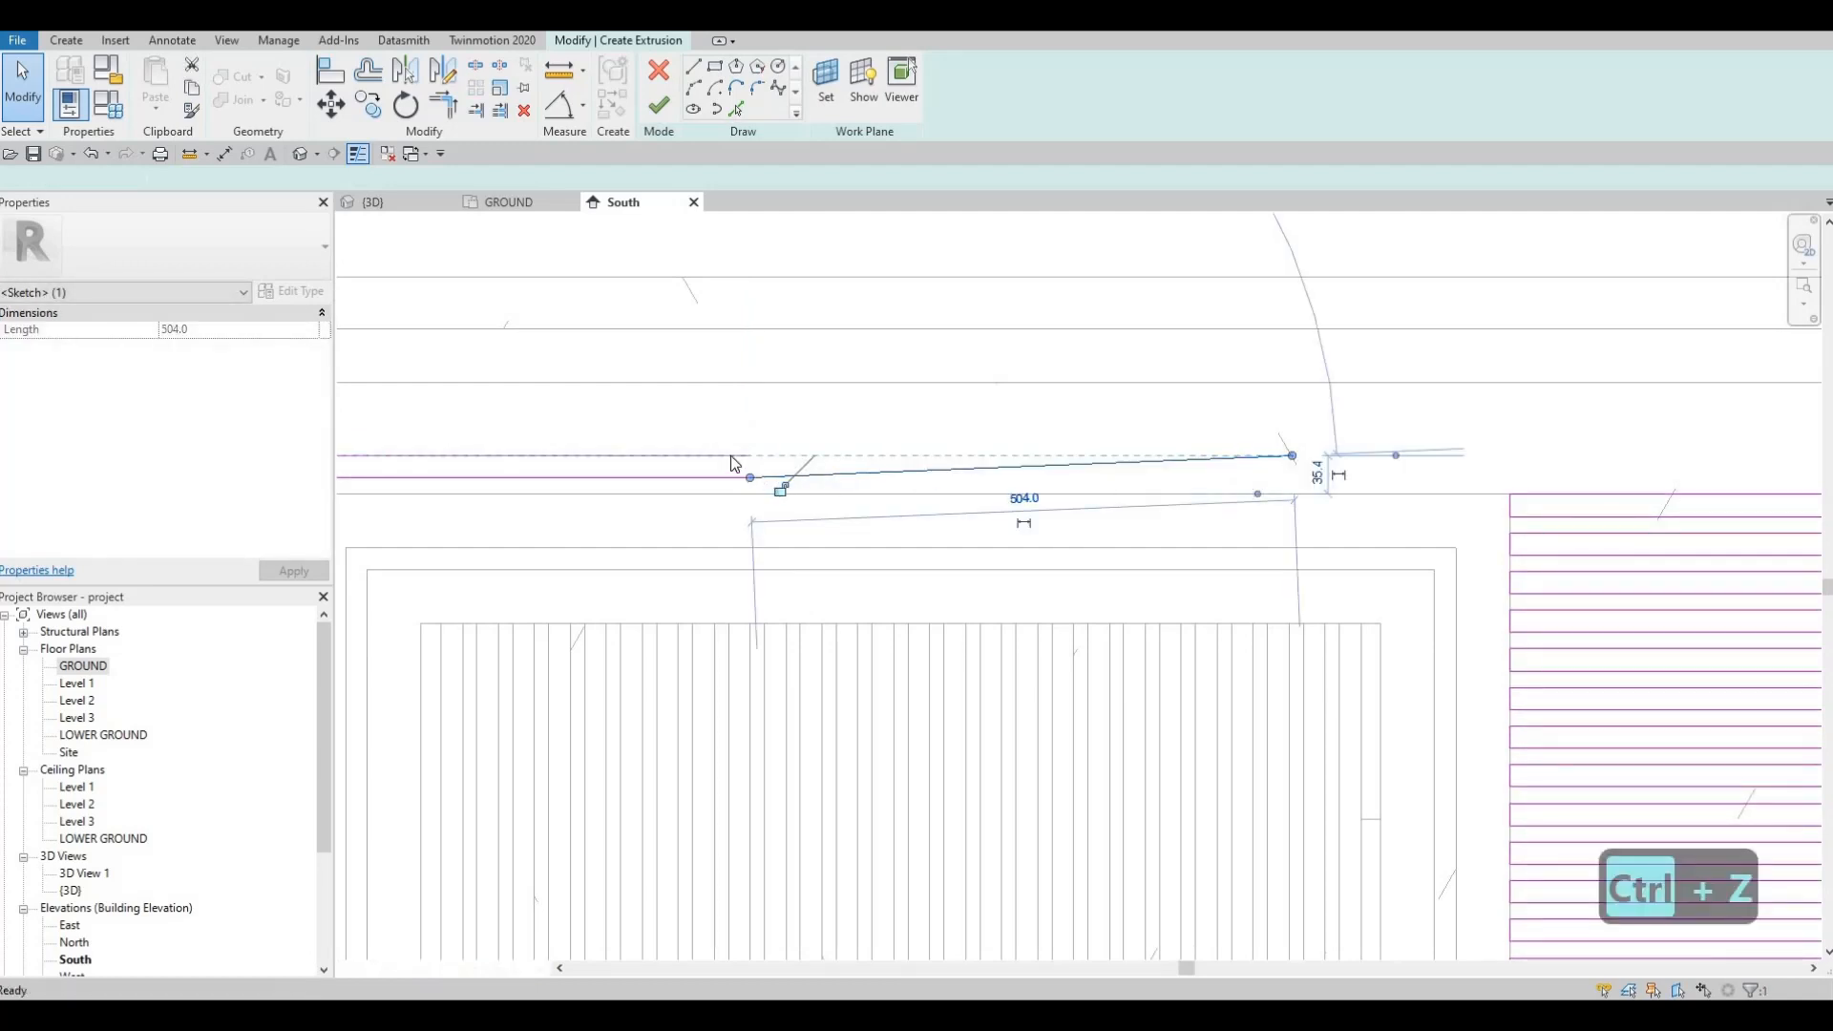
pyautogui.scroll(2, 773, 475)
pyautogui.press('Escape')
pyautogui.moveTo(785, 455); pyautogui.dragTo(1566, 438)
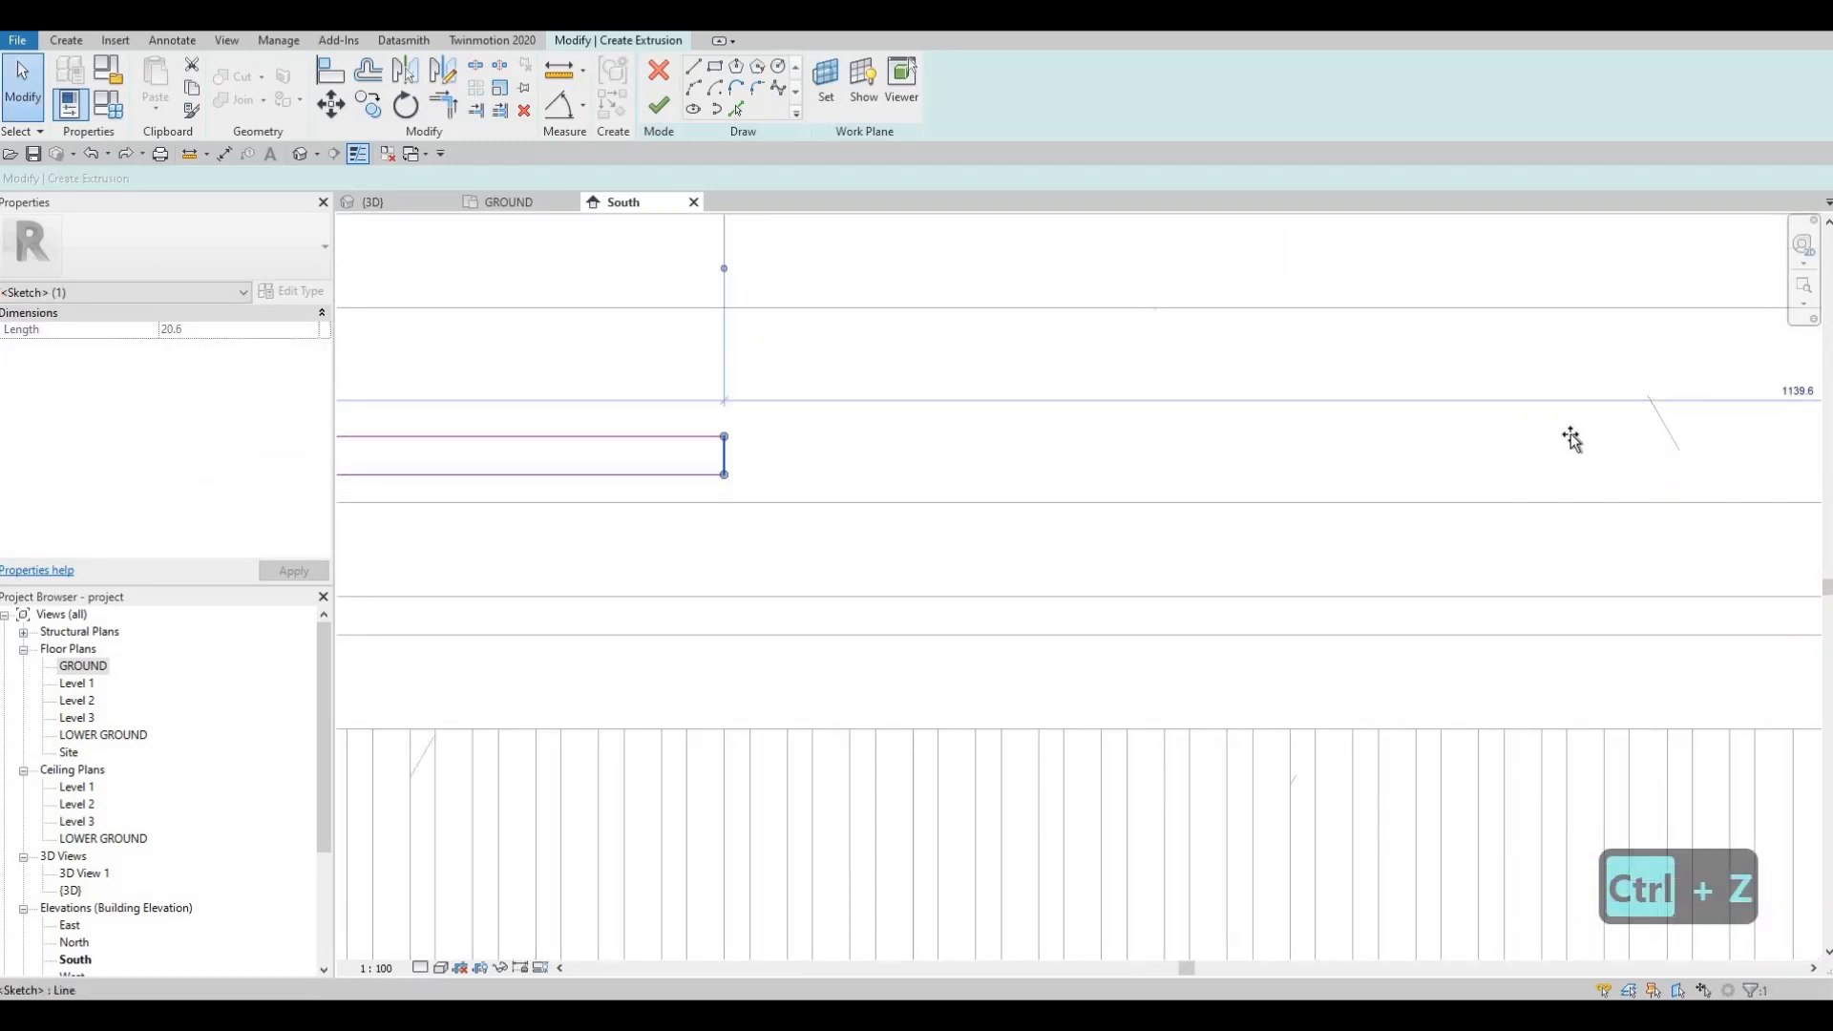
pyautogui.scroll(-2, 853, 517)
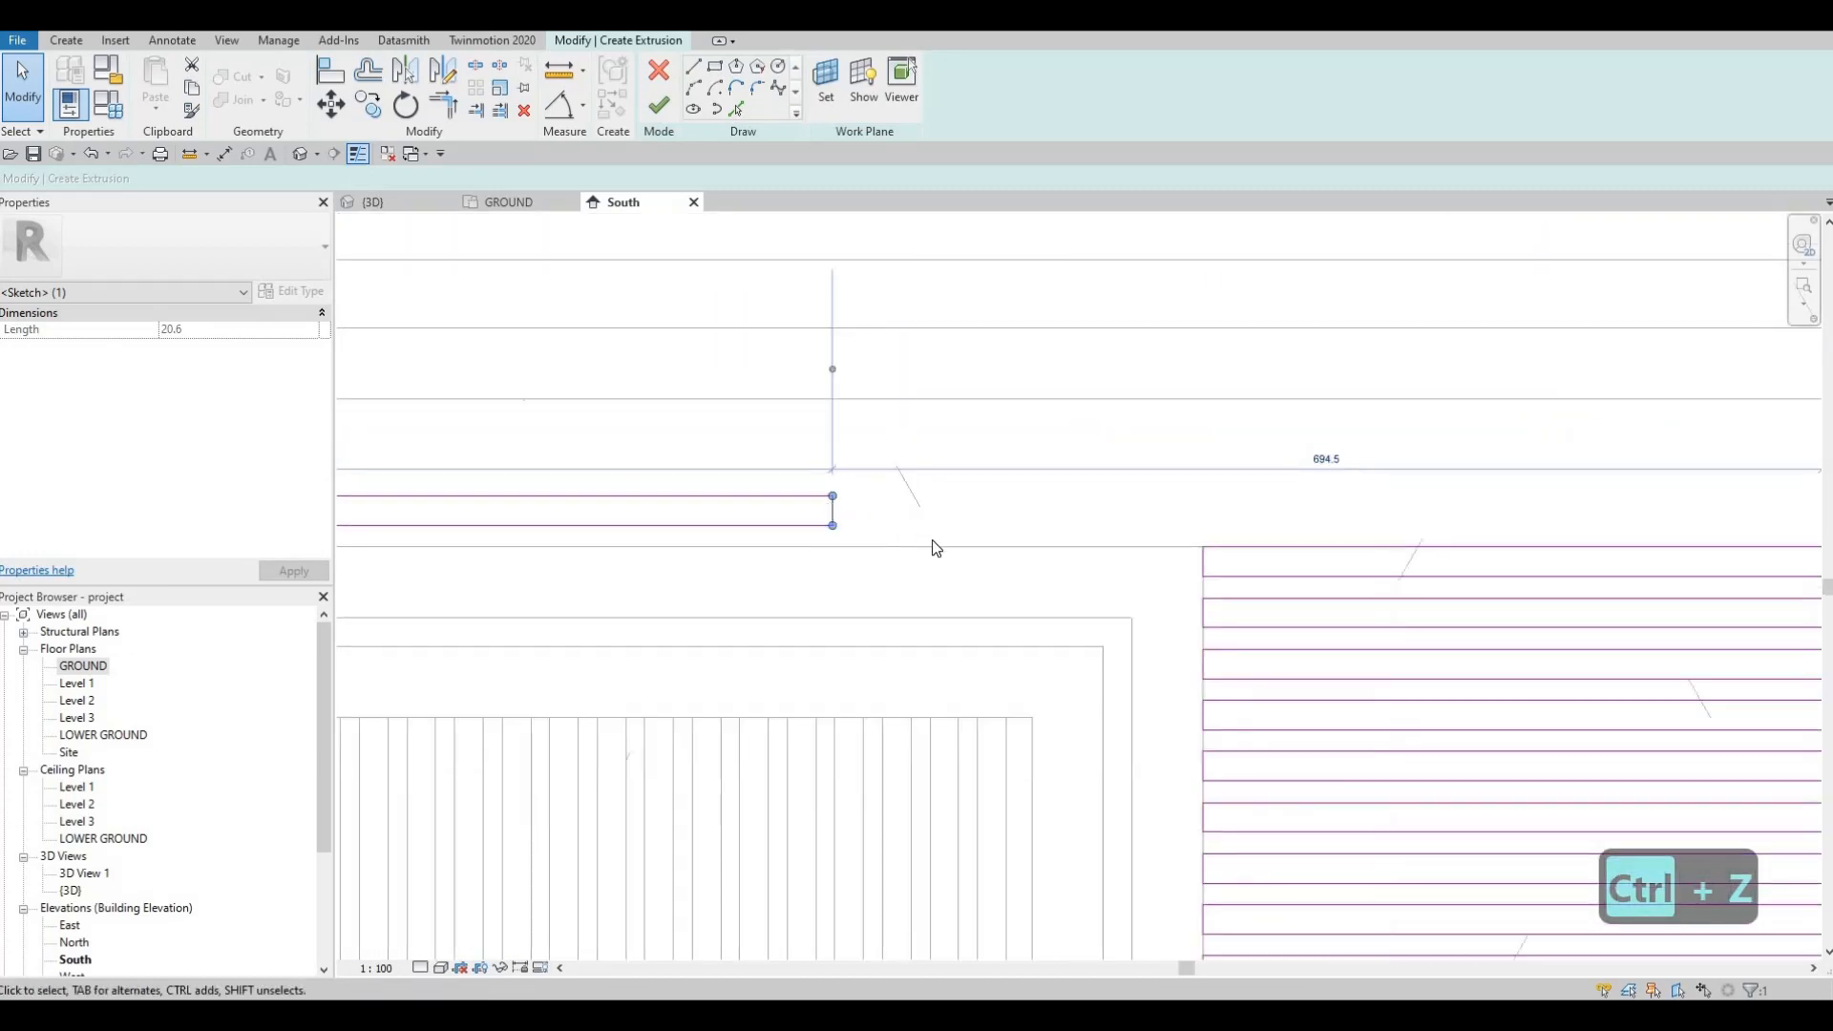
pyautogui.hotkey('ctrl', 'z')
# Step: Align the top row's right edge to the far right reference edge
pyautogui.press('a')
pyautogui.press('l')
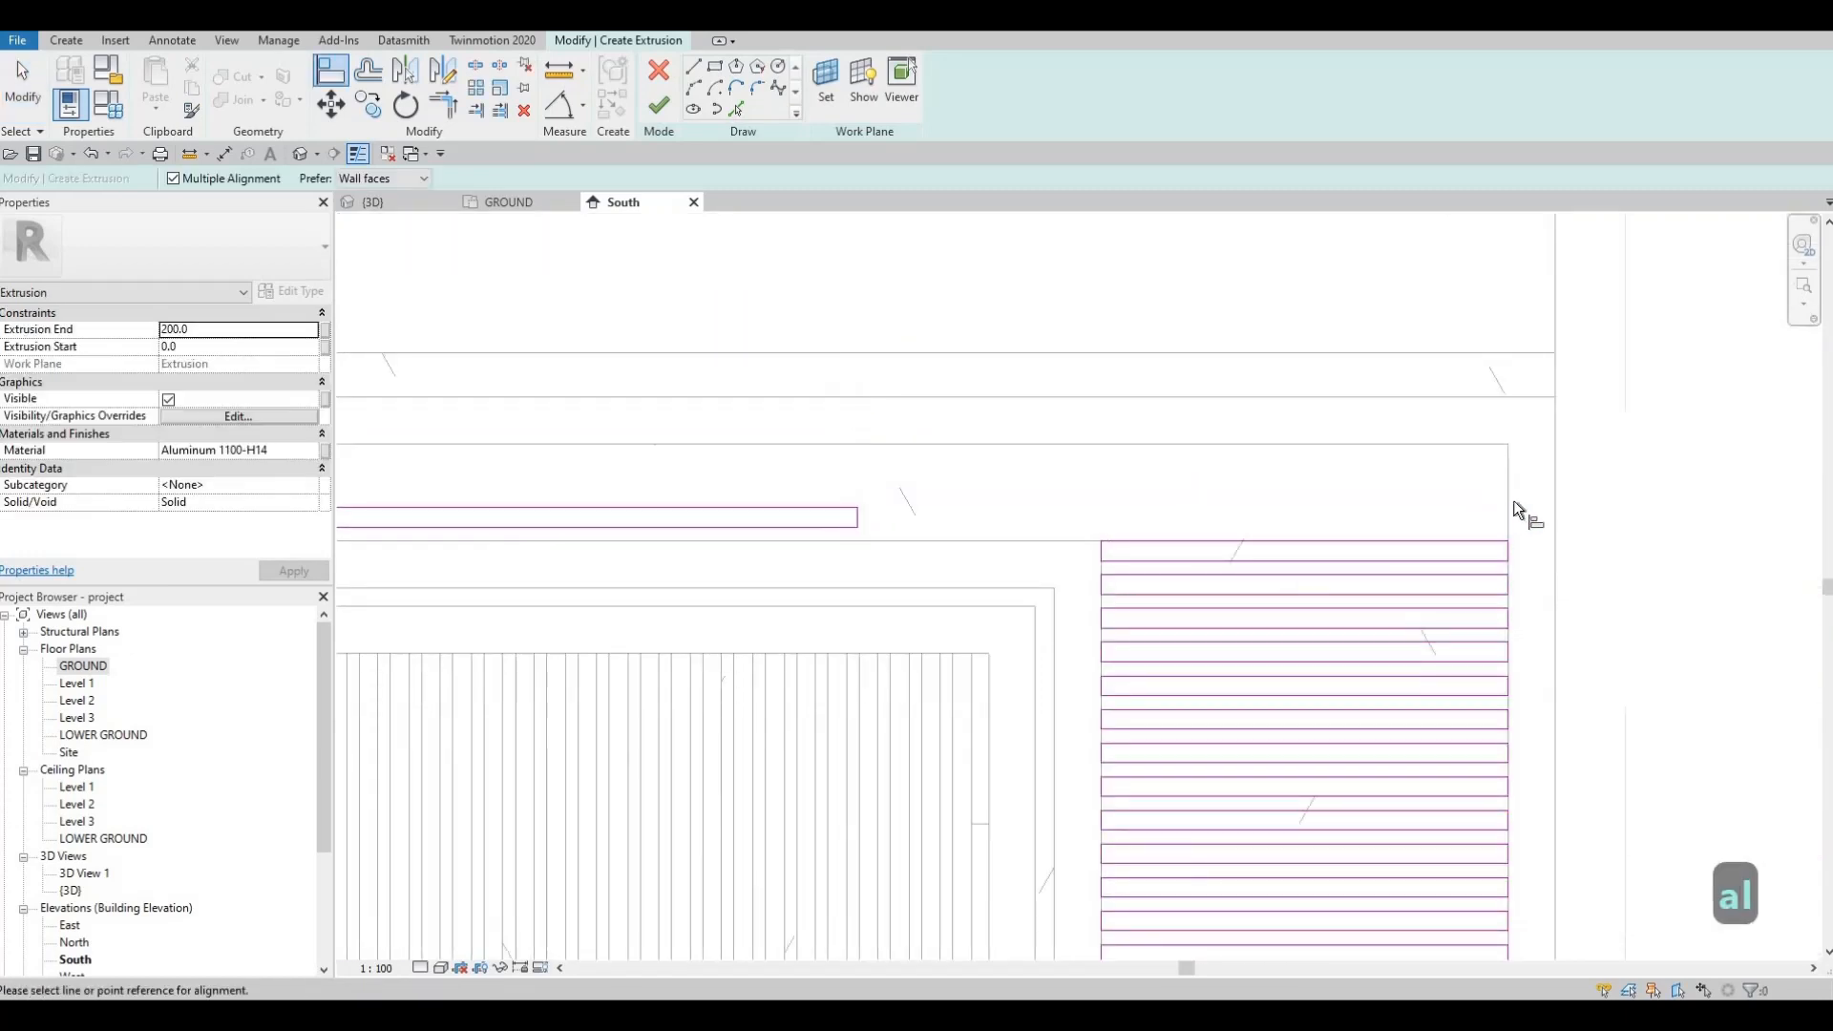
pyautogui.click(896, 521)
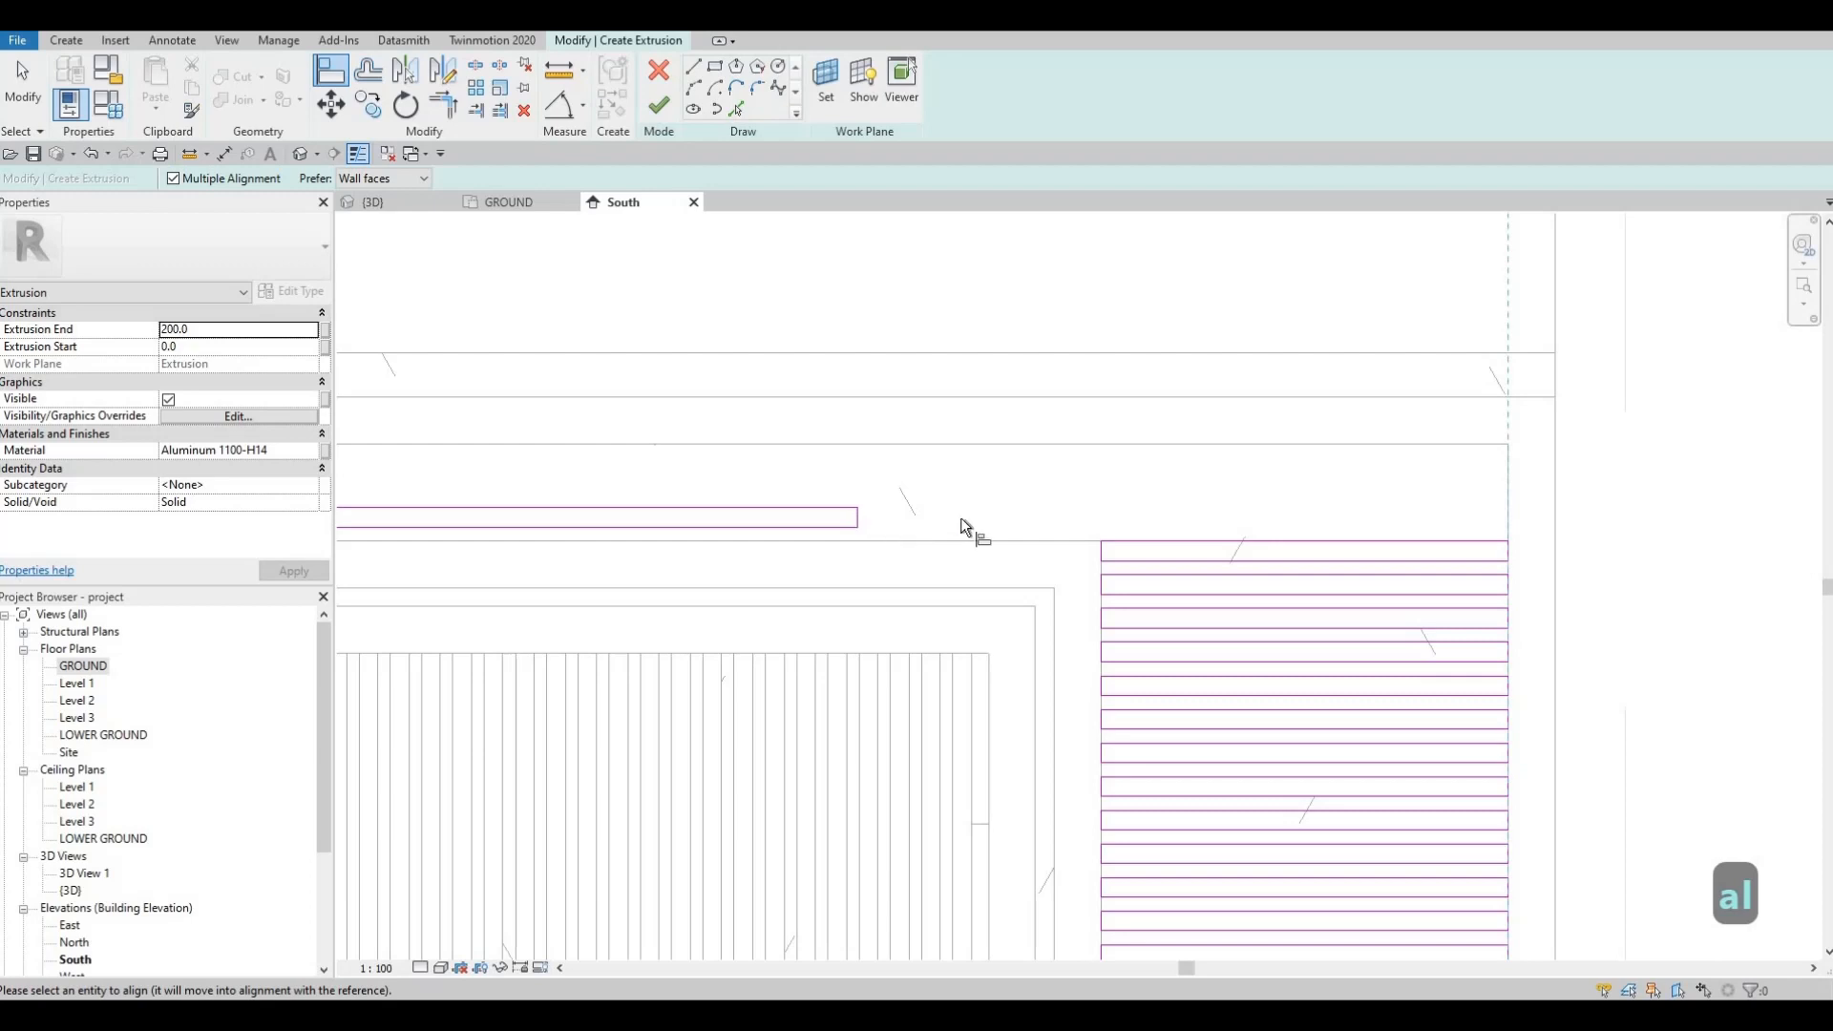
pyautogui.click(857, 523)
pyautogui.press('Escape')
pyautogui.press('Escape')
pyautogui.press('Escape')
pyautogui.scroll(-3, 872, 520)
pyautogui.scroll(3, 871, 520)
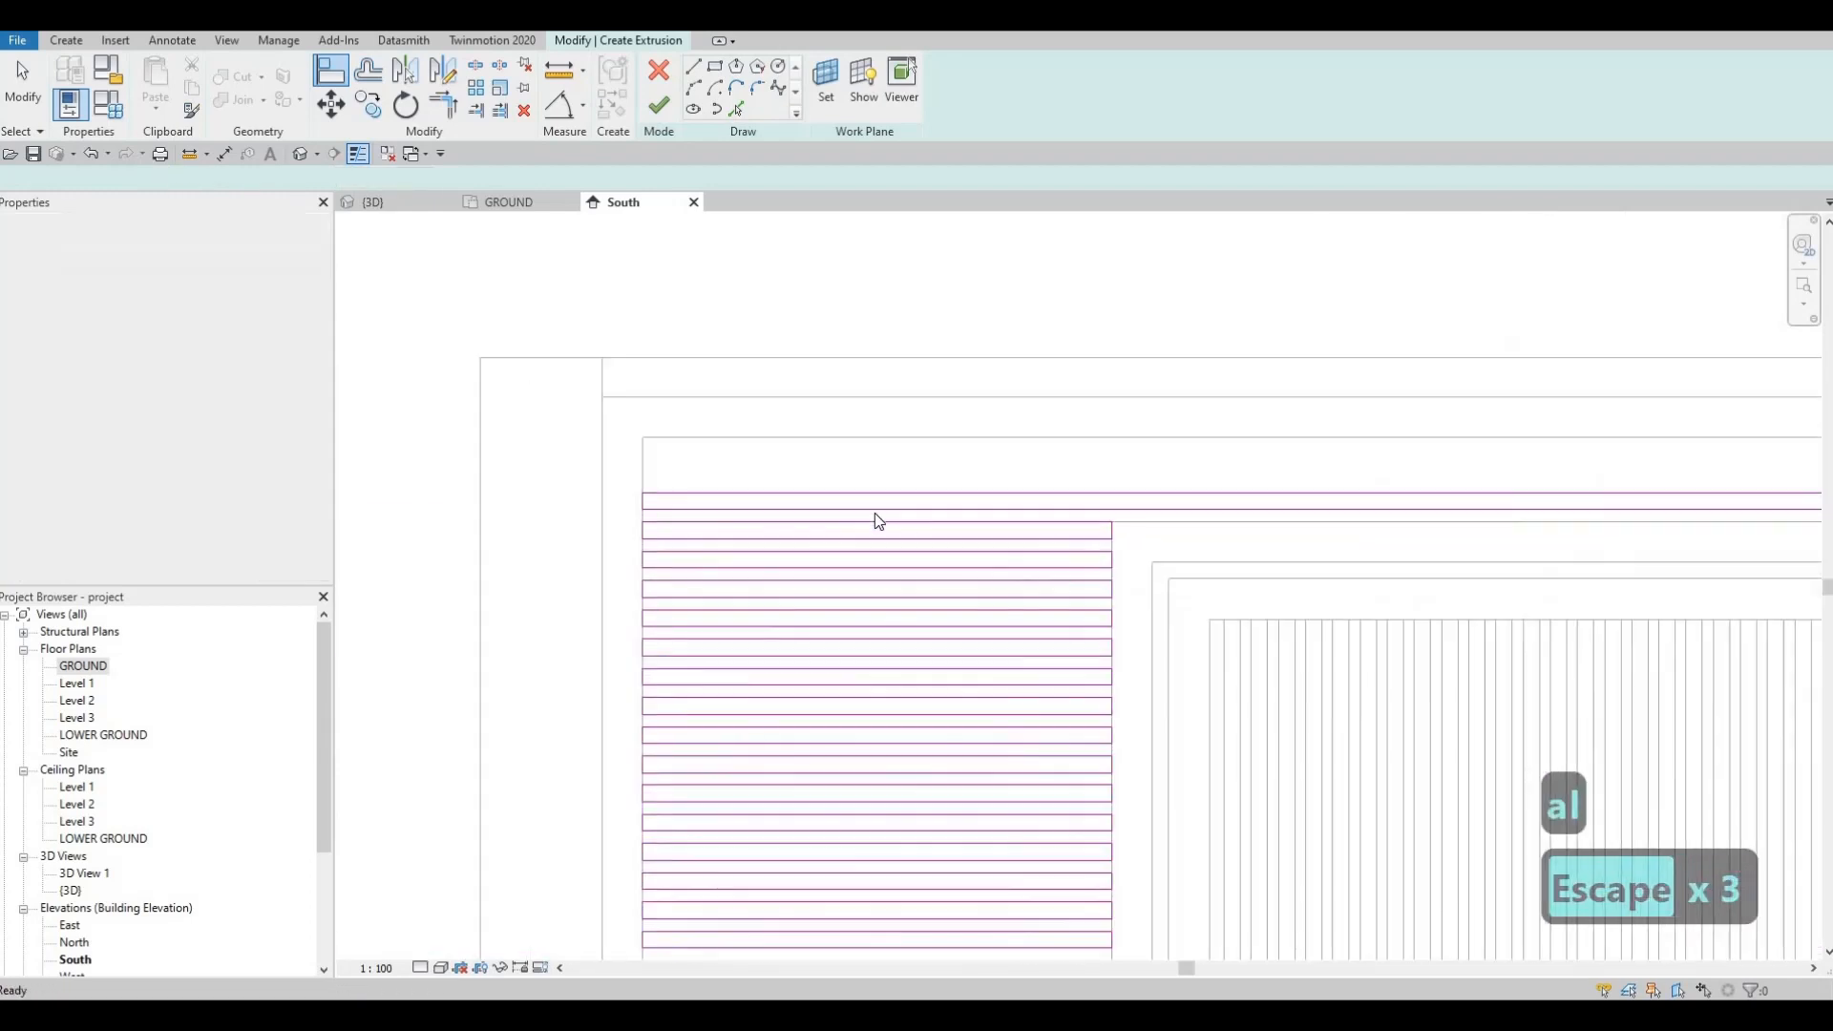
# Step: Copy the whole top row rectangle directly above itself
pyautogui.press('Tab')
pyautogui.click(823, 527)
pyautogui.press('c')
pyautogui.press('o')
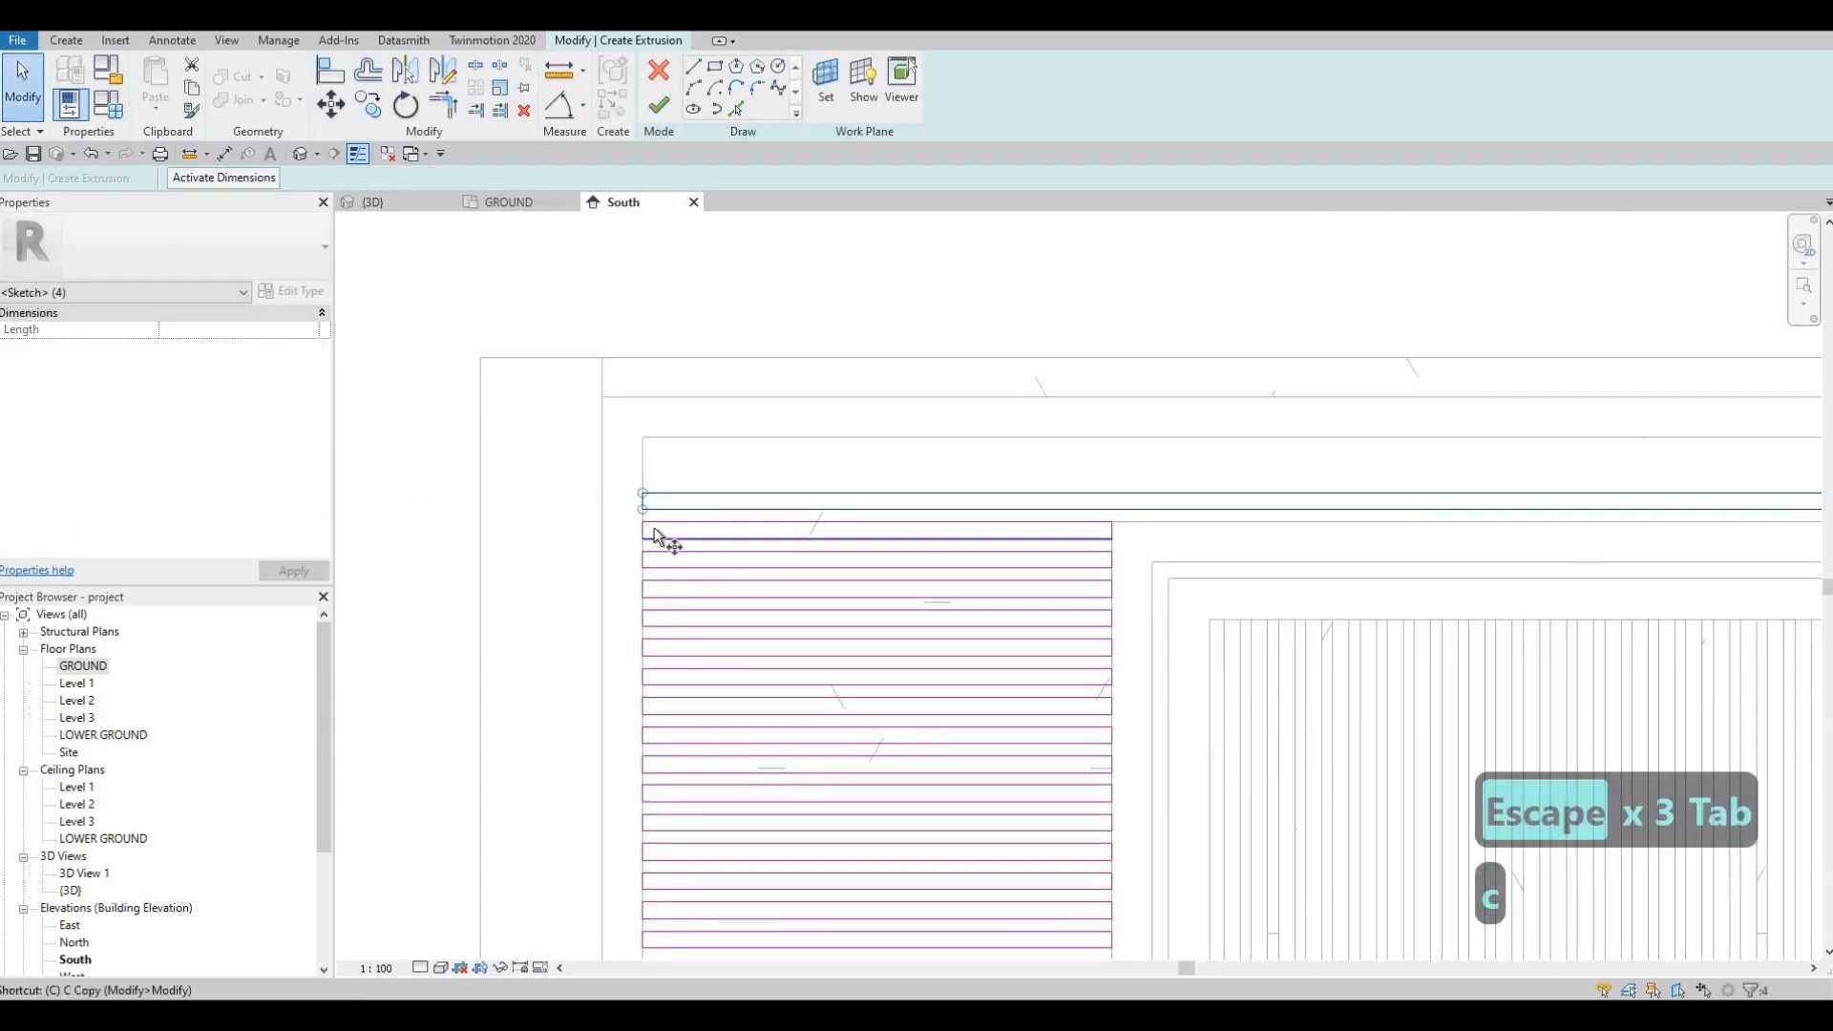
pyautogui.scroll(2, 634, 524)
pyautogui.click(637, 520)
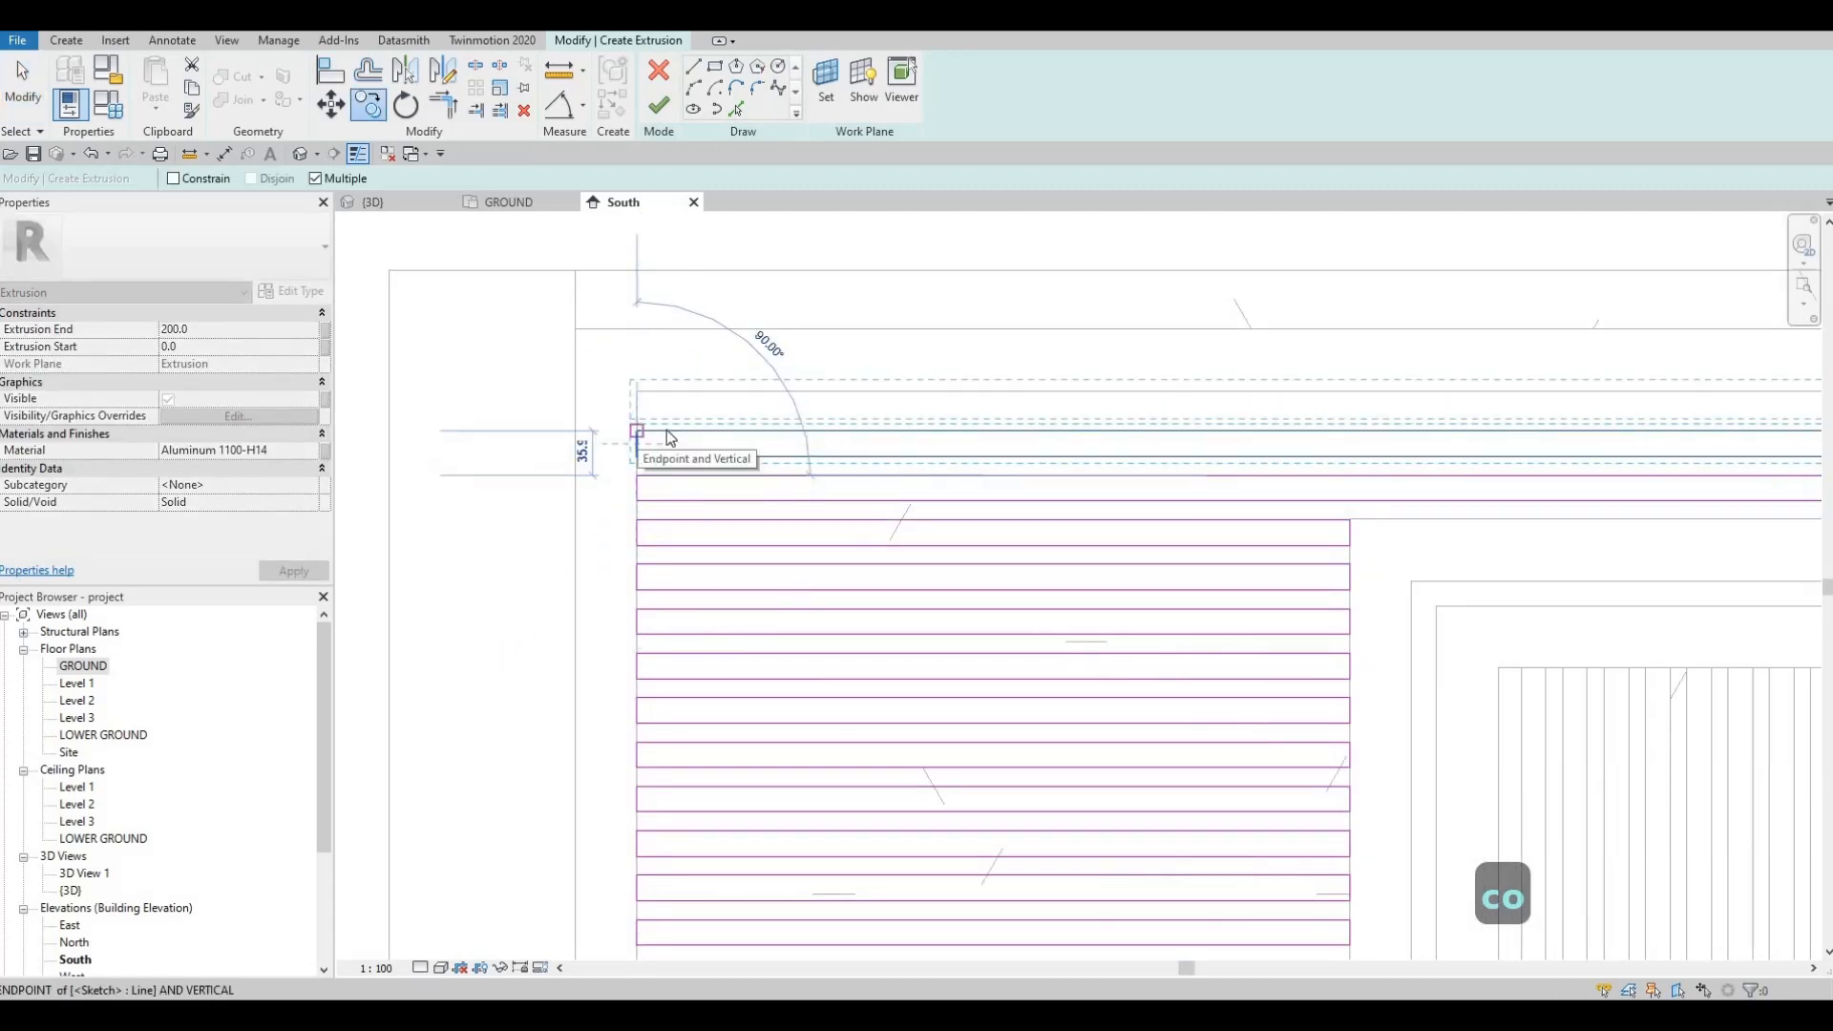
pyautogui.click(637, 430)
pyautogui.press('Escape')
pyautogui.press('Escape')
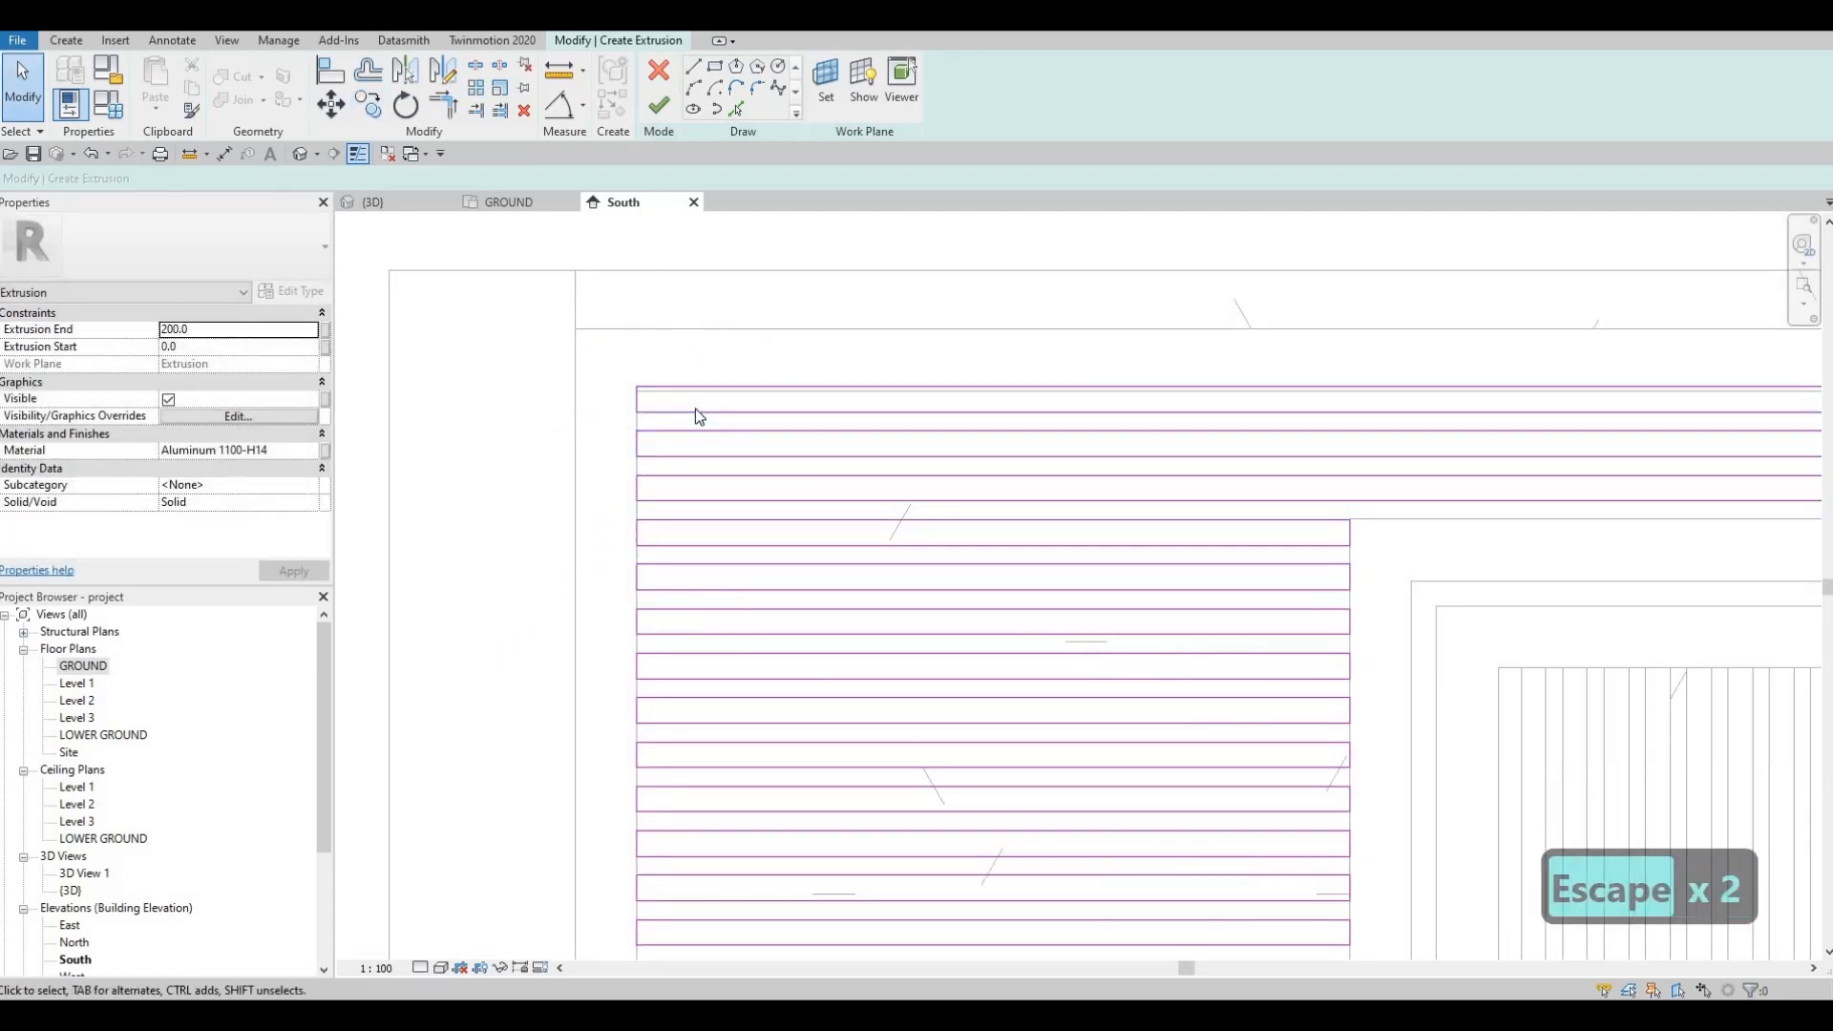
# Step: Delete the unwanted copied row and review the upper left of the sketch
pyautogui.press('Tab')
pyautogui.click(704, 413)
pyautogui.press('Delete')
pyautogui.scroll(-4, 999, 491)
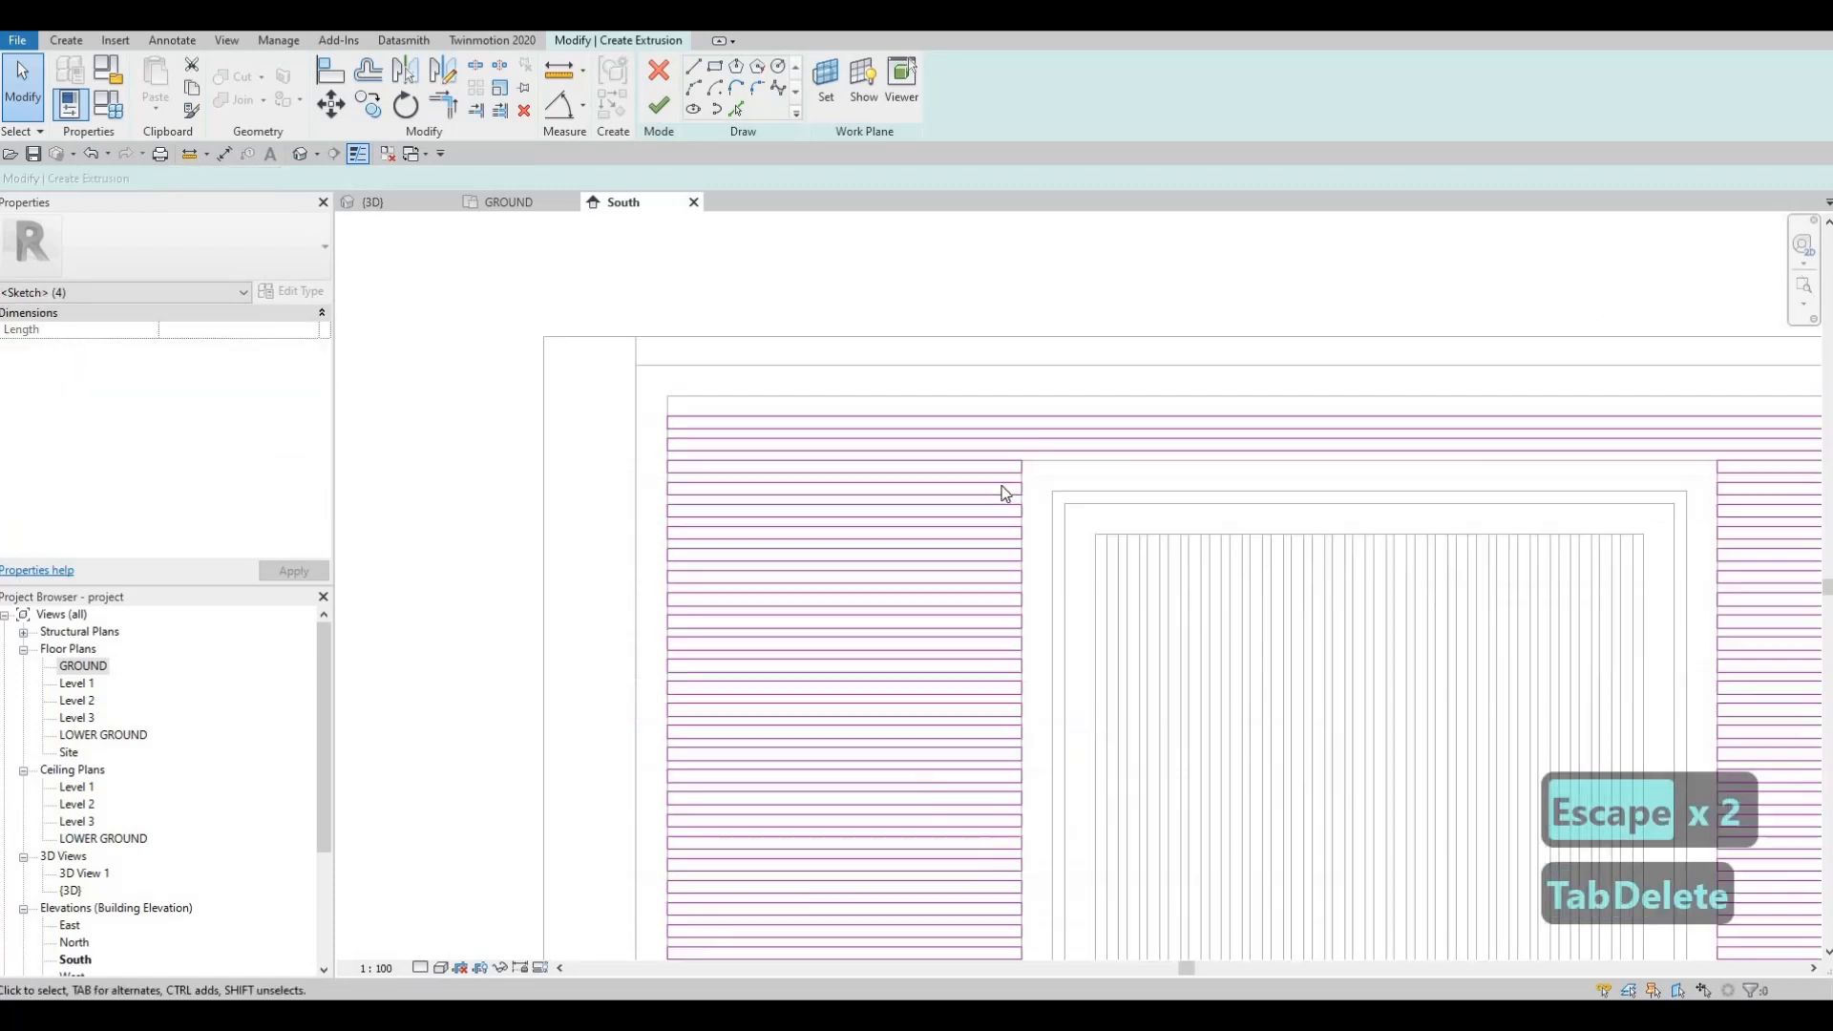
pyautogui.press('Escape')
pyautogui.scroll(5, 741, 442)
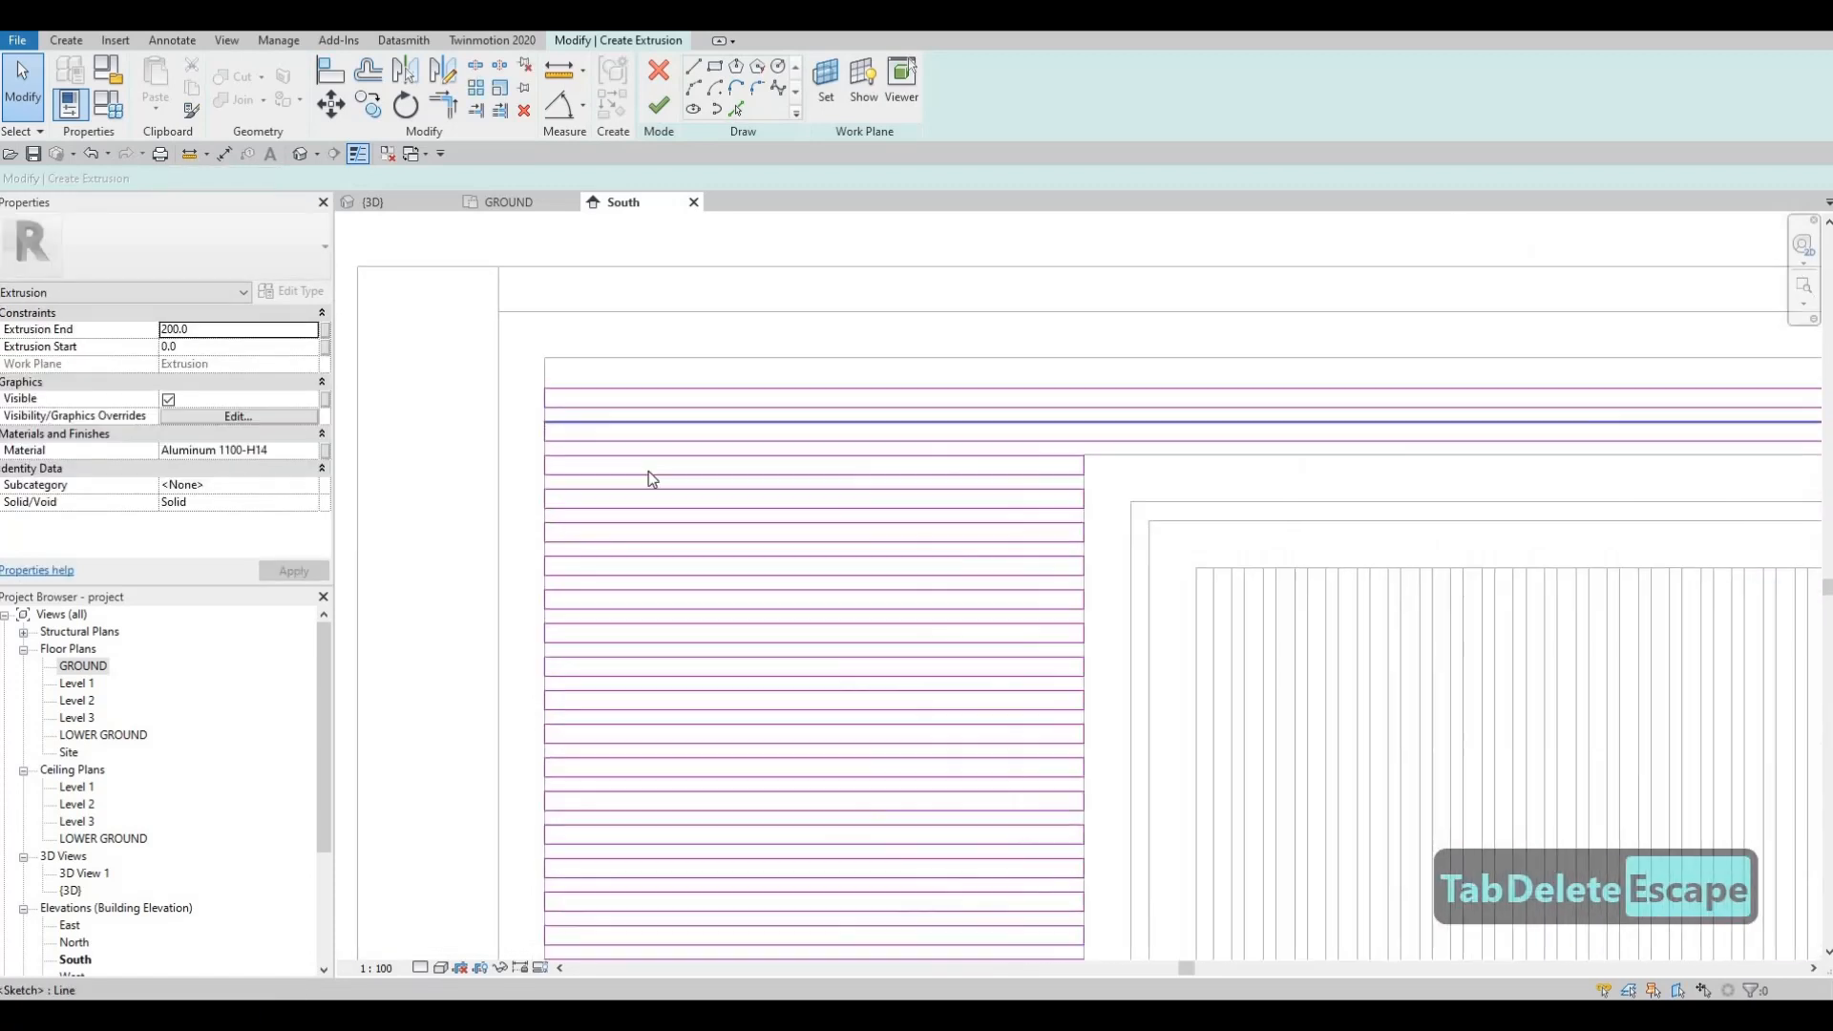
pyautogui.moveTo(646, 478)
pyautogui.mouseDown(button='middle')
pyautogui.moveTo(579, 491)
pyautogui.moveTo(500, 473)
pyautogui.mouseUp(button='middle')
pyautogui.scroll(2, 486, 449)
pyautogui.press('Escape')
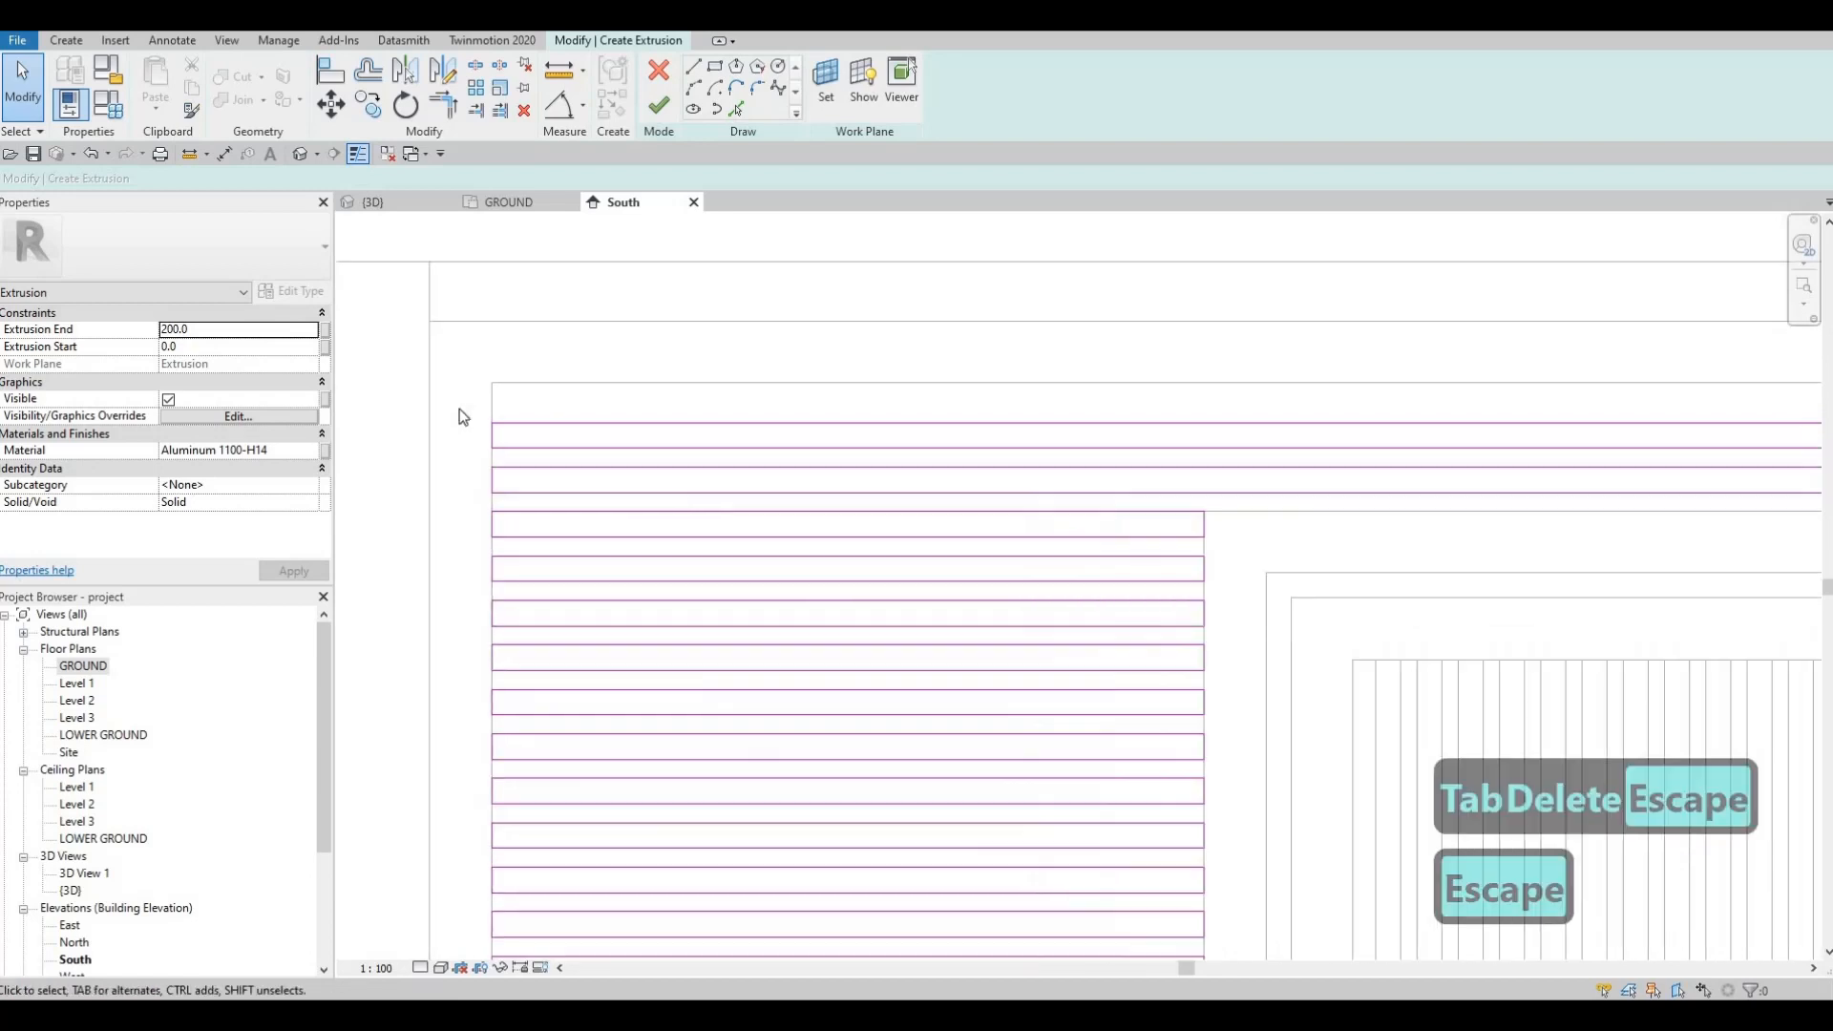
pyautogui.scroll(-4, 593, 507)
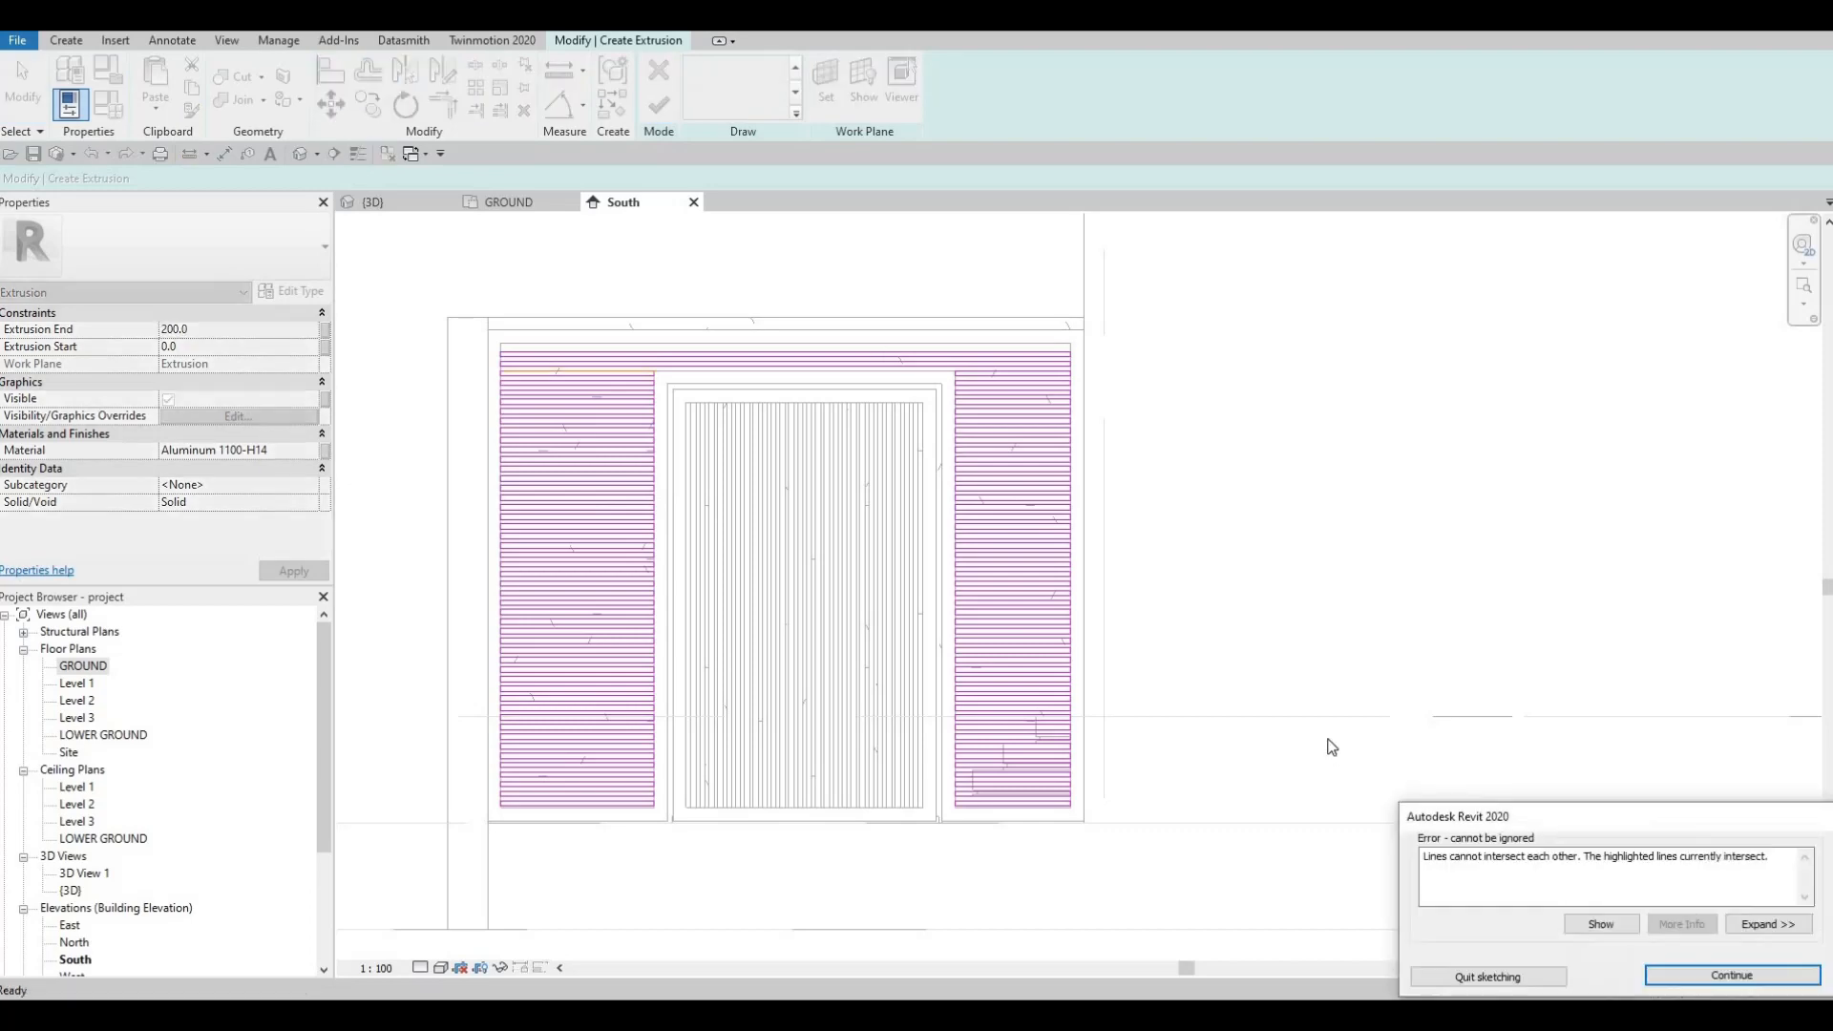
# Step: Clear the sketch selection and try finishing the slat extrusion, dismissing the sketch warning
pyautogui.press('Escape')
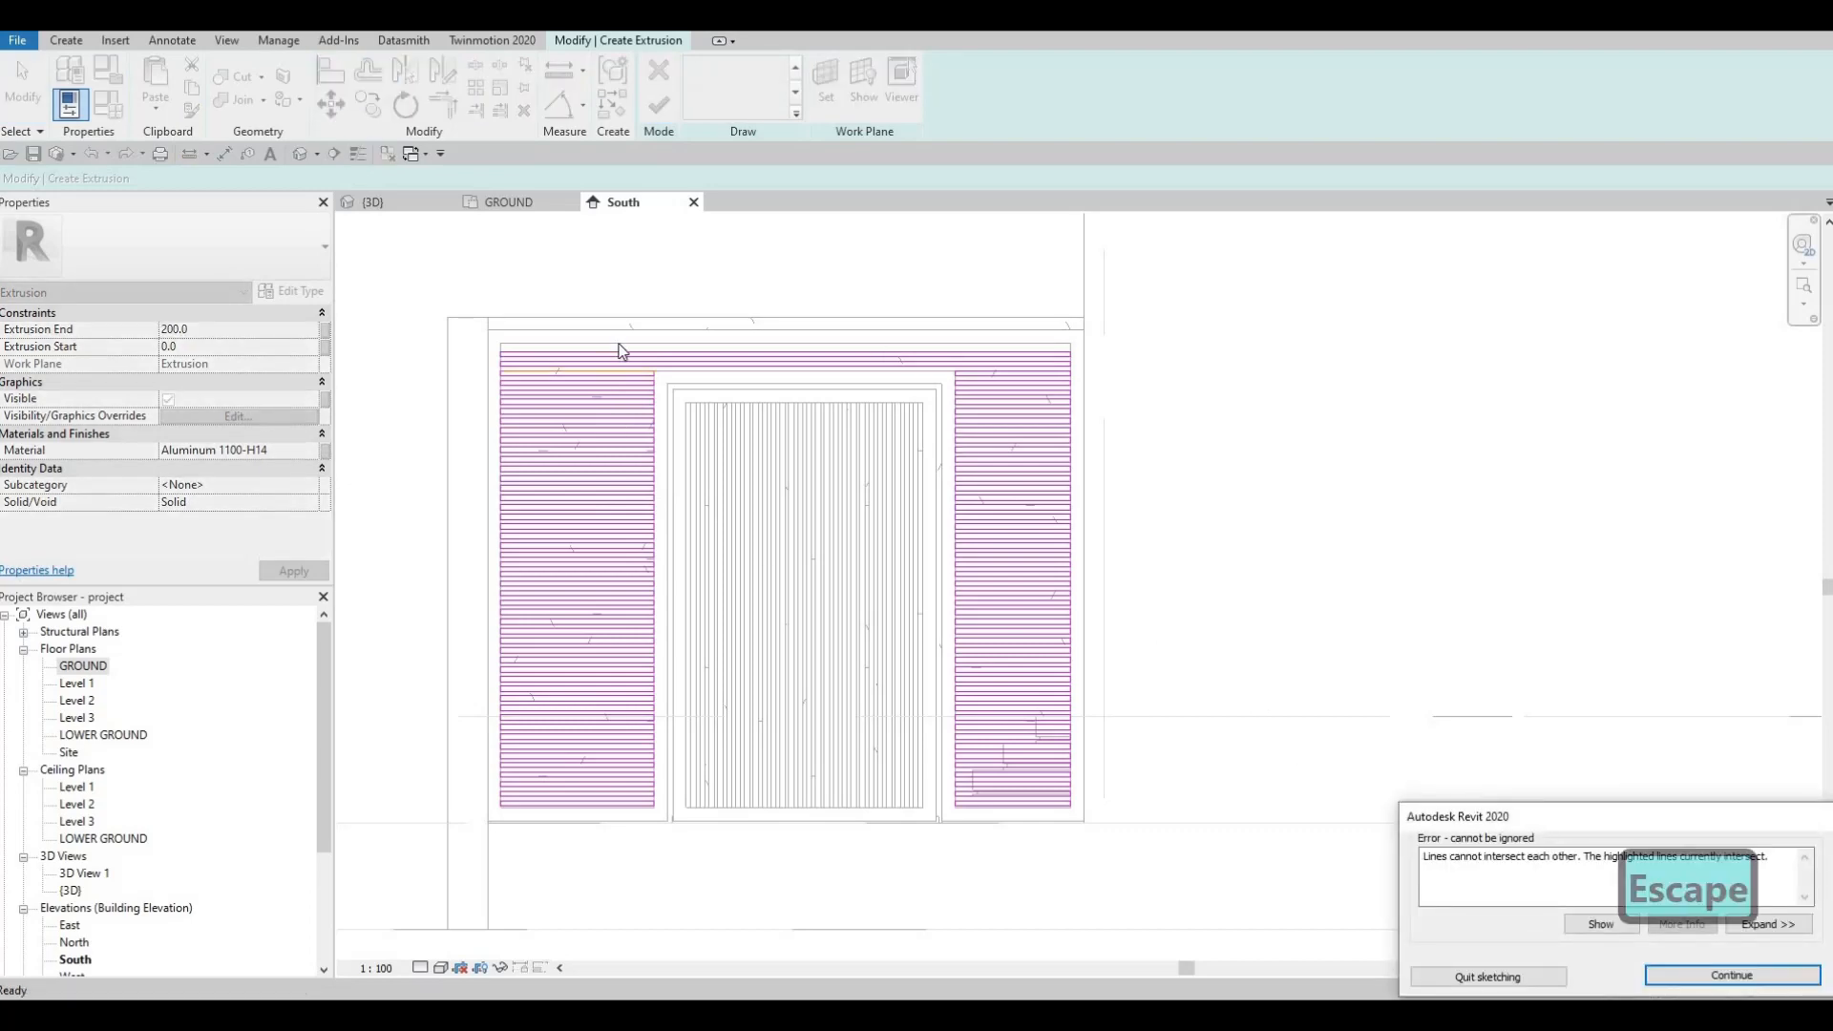
pyautogui.scroll(5, 625, 387)
pyautogui.click(653, 343)
pyautogui.press('Escape')
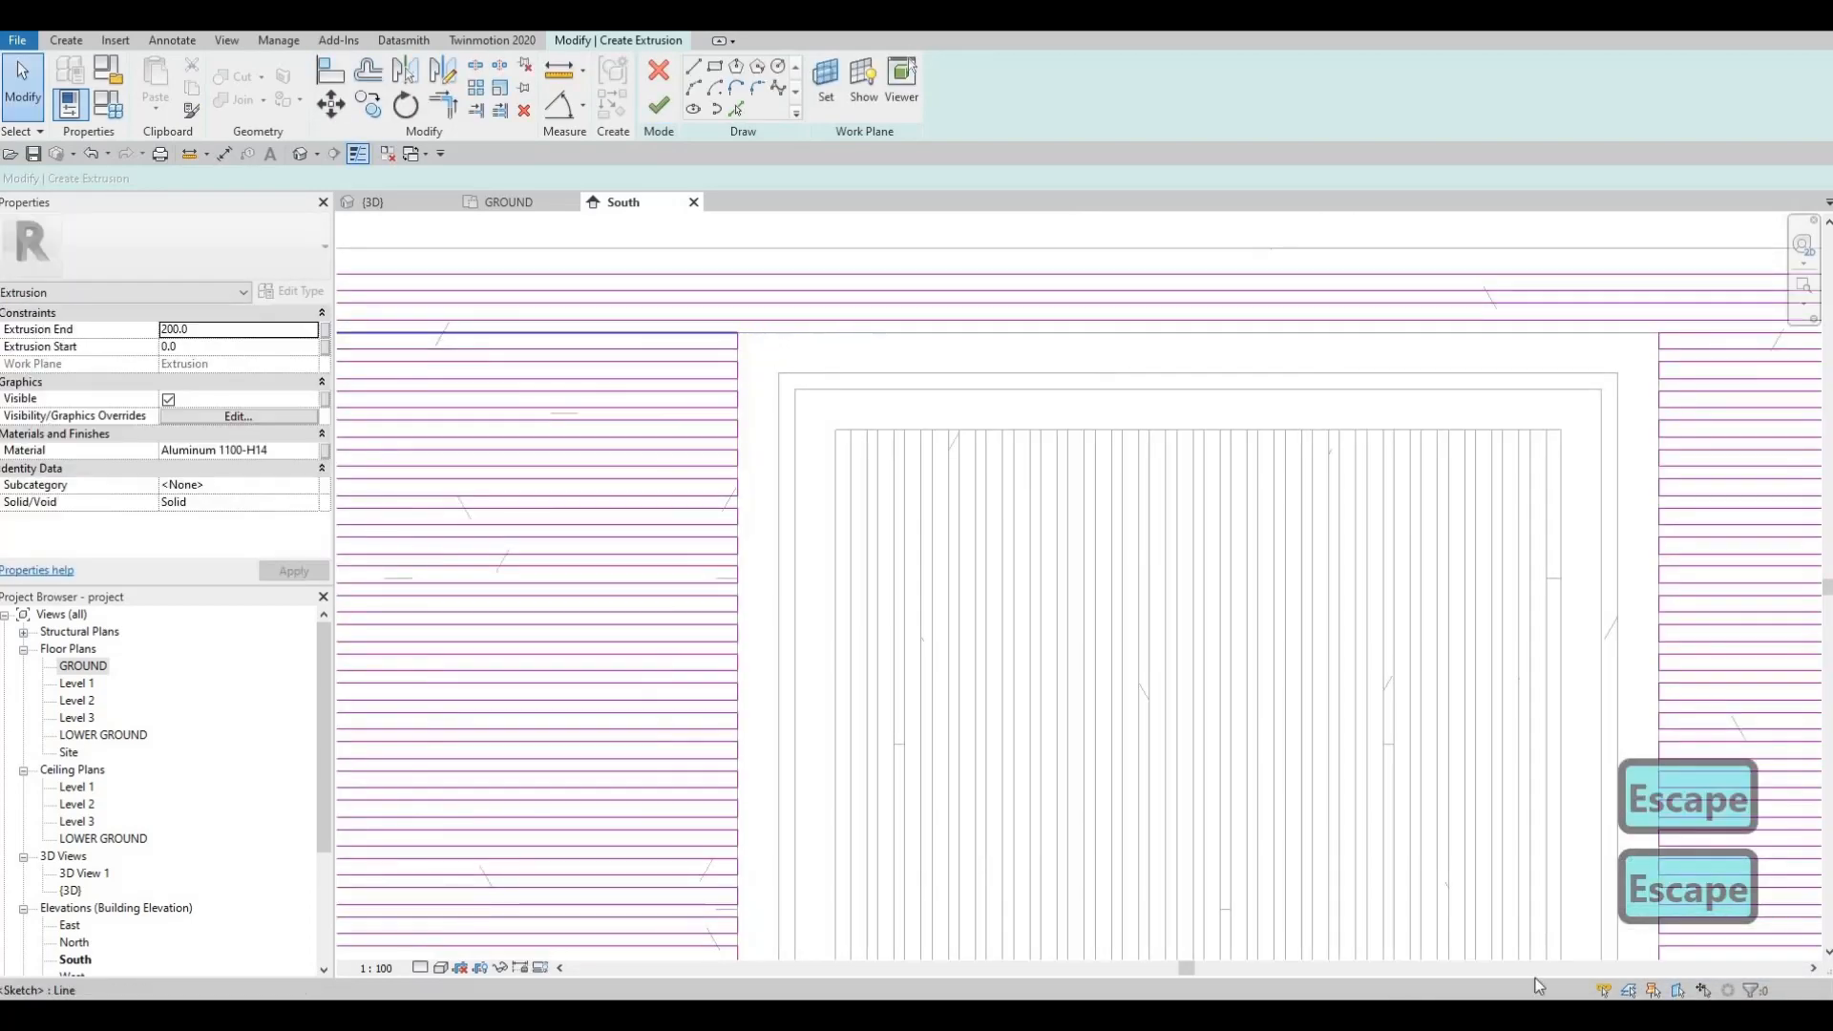
pyautogui.press('Escape')
pyautogui.click(663, 113)
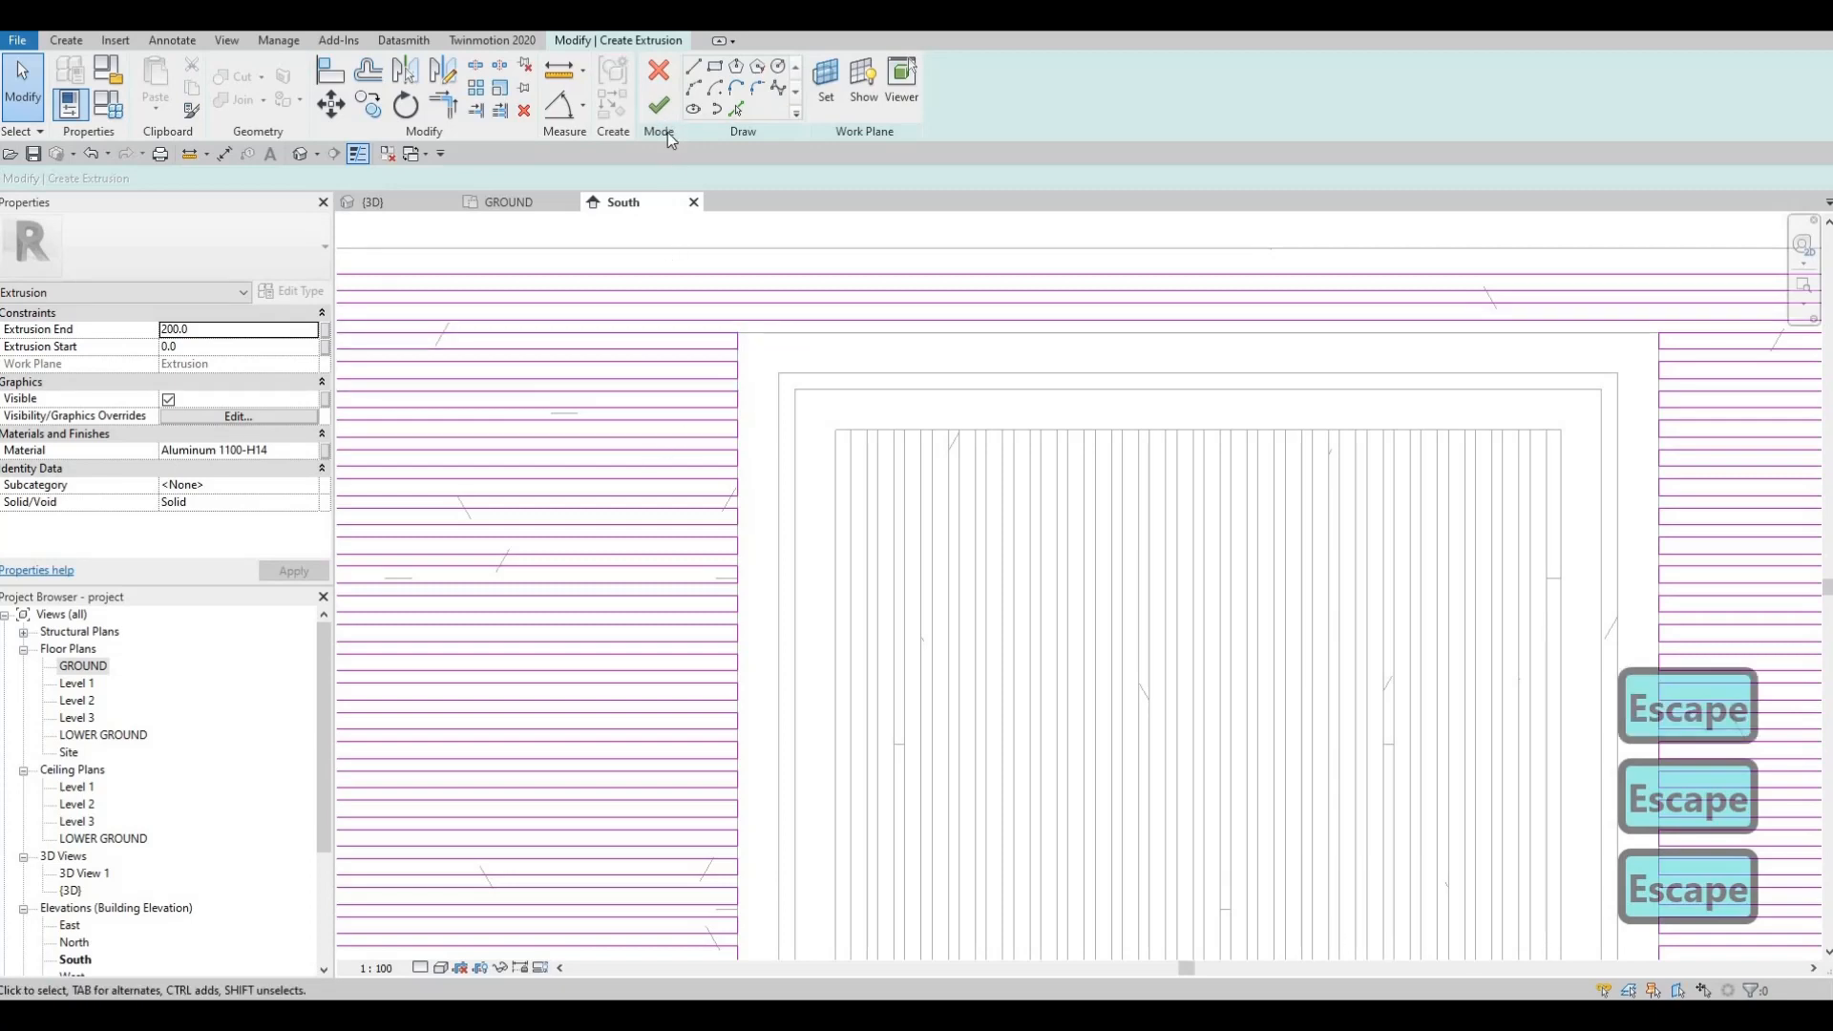
pyautogui.press('Escape')
pyautogui.press('Escape')
# Step: Delete the stray top sketch line and finish the slat extrusion sketch
pyautogui.click(635, 341)
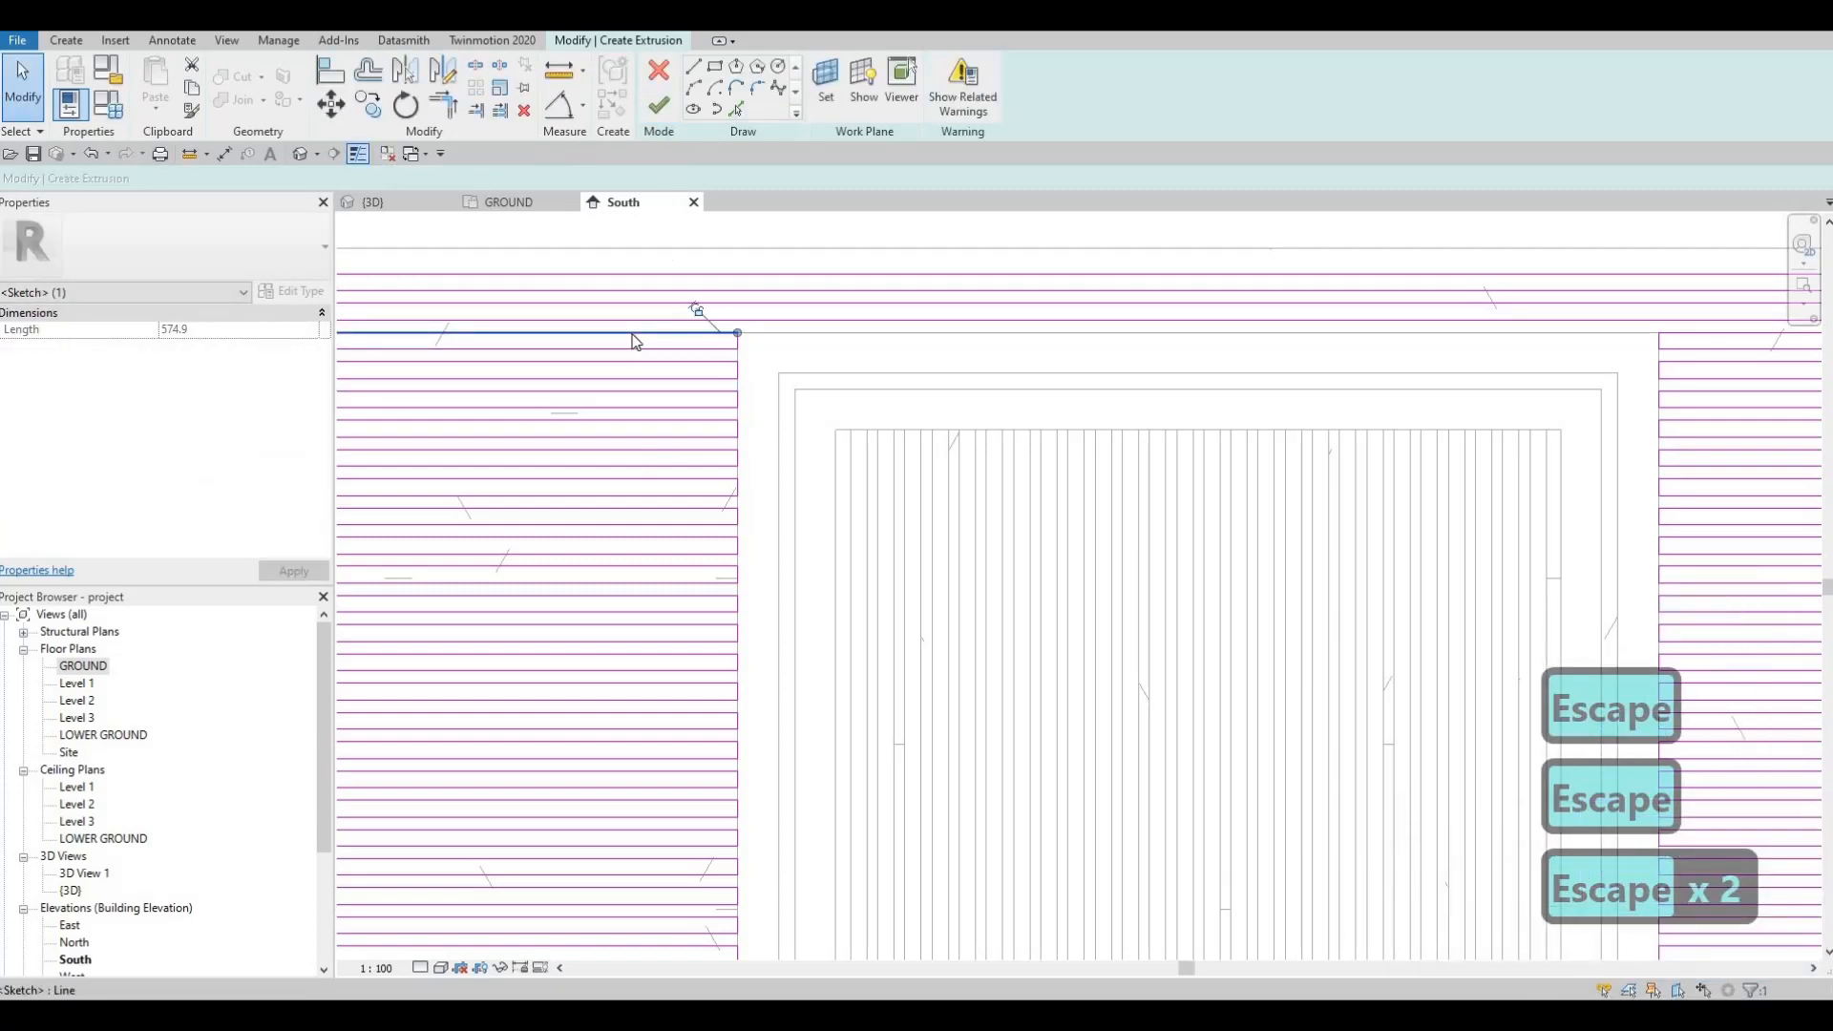
pyautogui.press('Delete')
pyautogui.press('Escape')
pyautogui.click(659, 106)
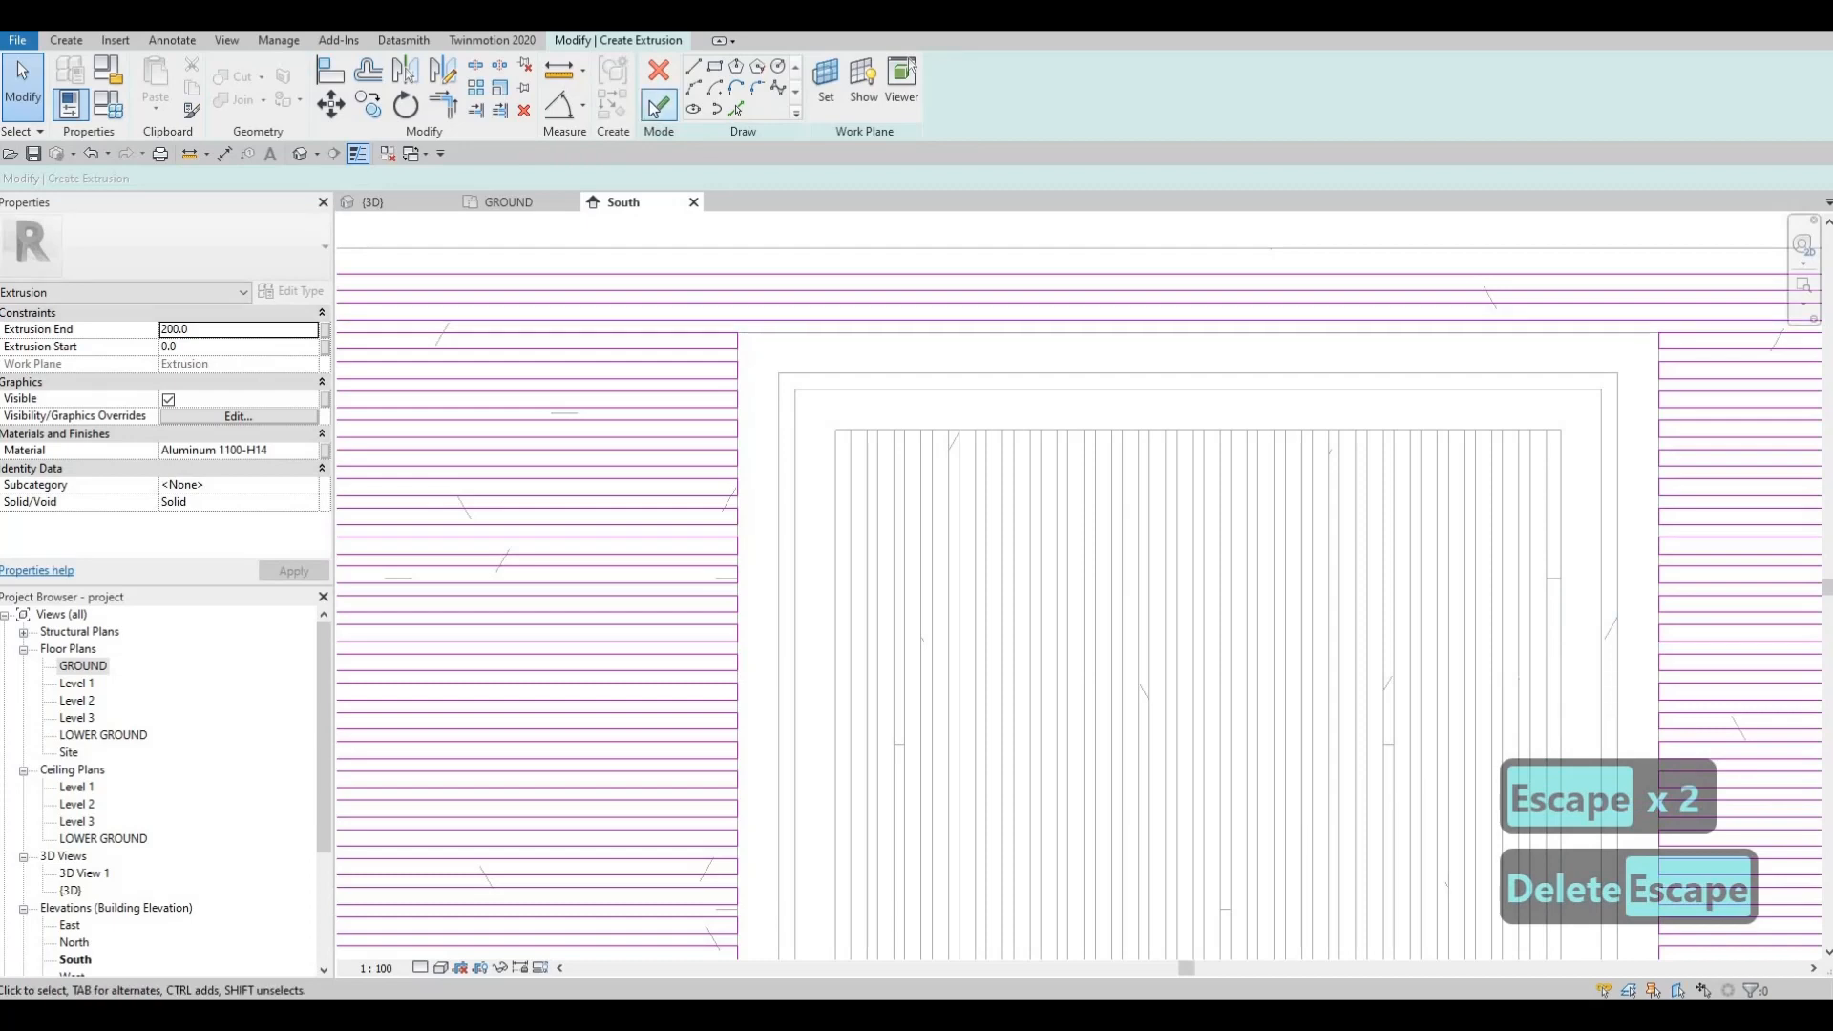
pyautogui.press('Escape')
# Step: Finish the in-place slat screen model and view it in {3D}
pyautogui.scroll(-5, 978, 472)
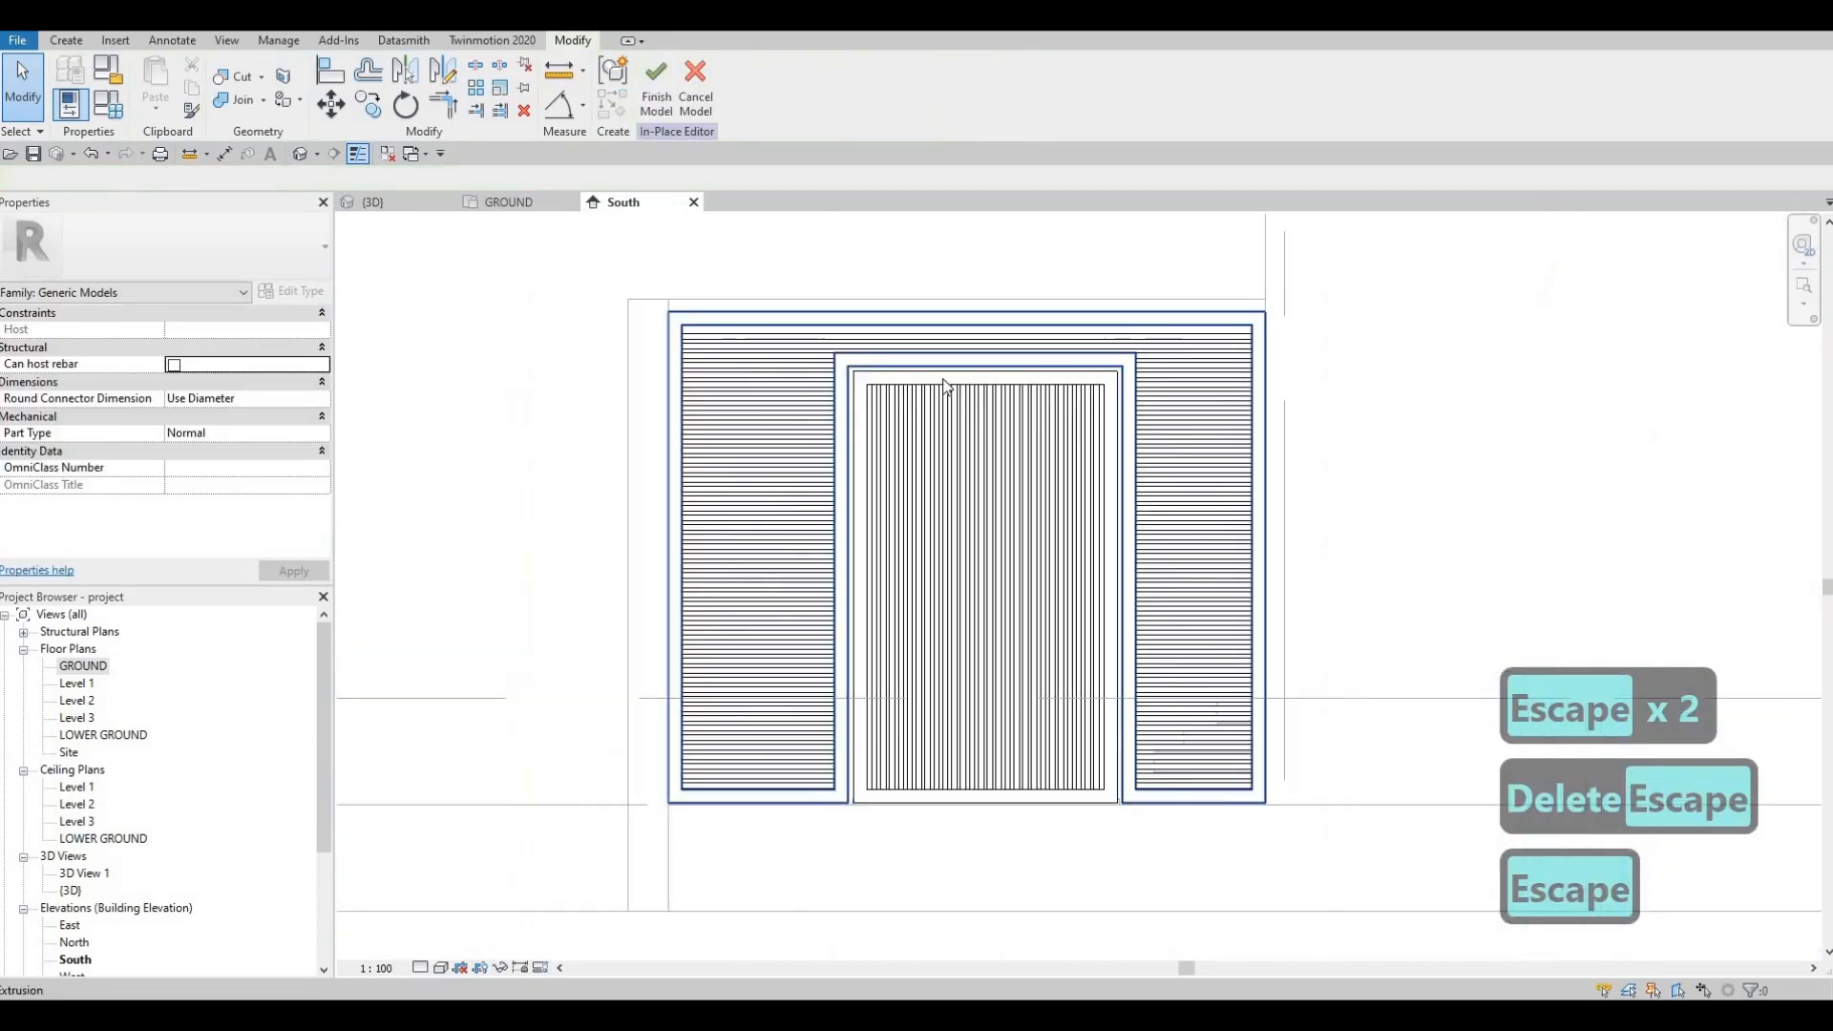
pyautogui.press('Escape')
pyautogui.press('Escape')
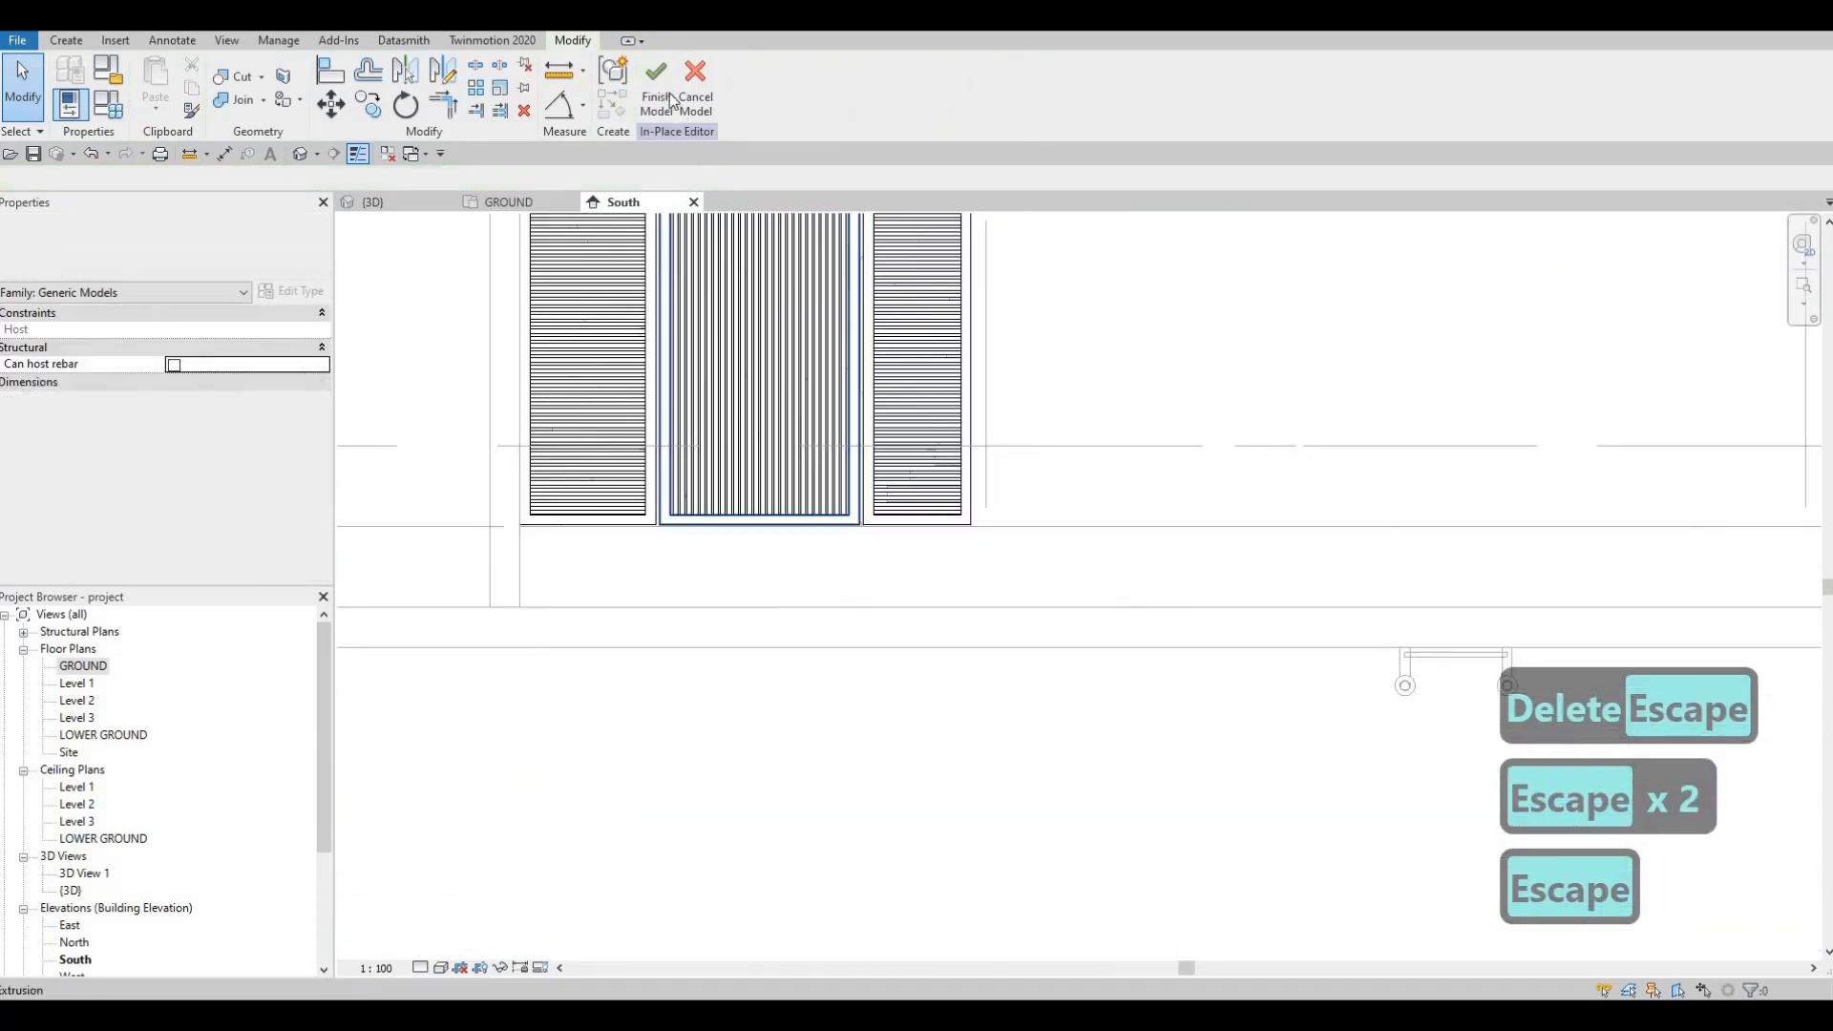
pyautogui.click(665, 108)
pyautogui.click(380, 198)
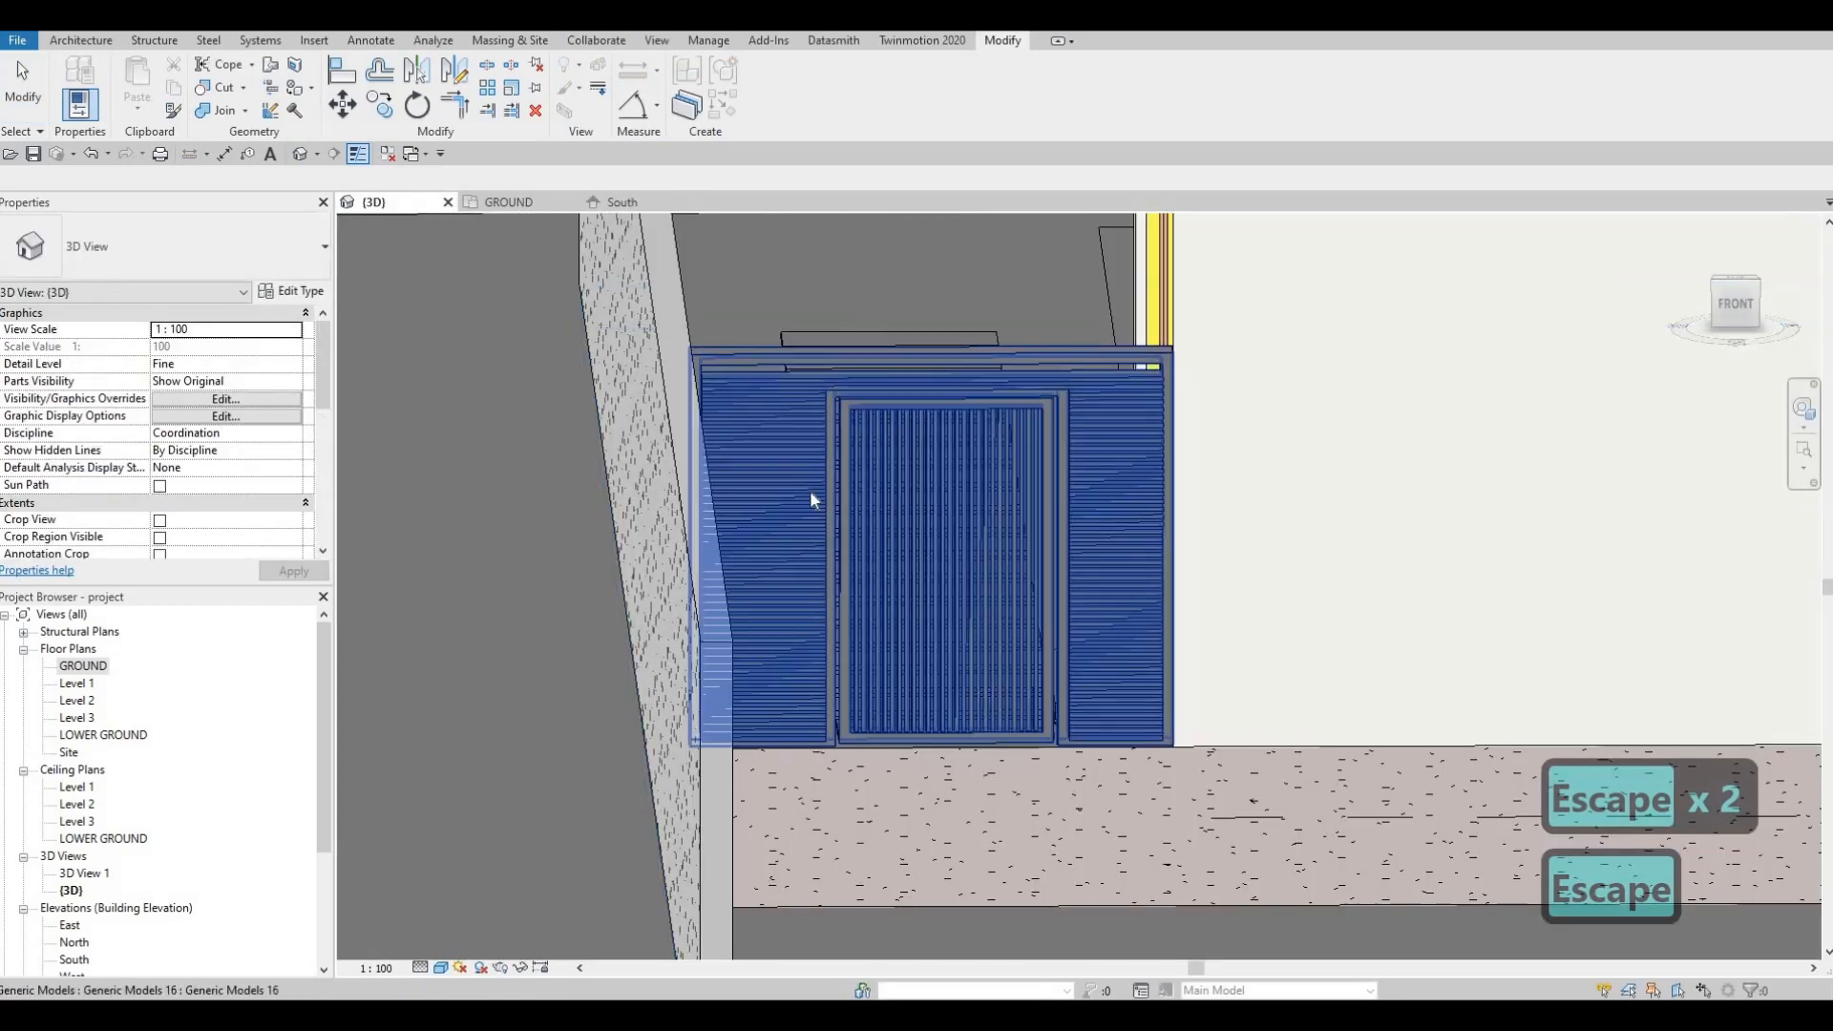
# Step: Select the slat screen generic model and reopen it with Edit In-Place
pyautogui.press('Escape')
pyautogui.scroll(-2, 788, 467)
pyautogui.keyDown('shift'); pyautogui.moveTo(773, 450); pyautogui.dragTo(943, 410, button='middle'); pyautogui.keyUp('shift')
pyautogui.scroll(2, 942, 410)
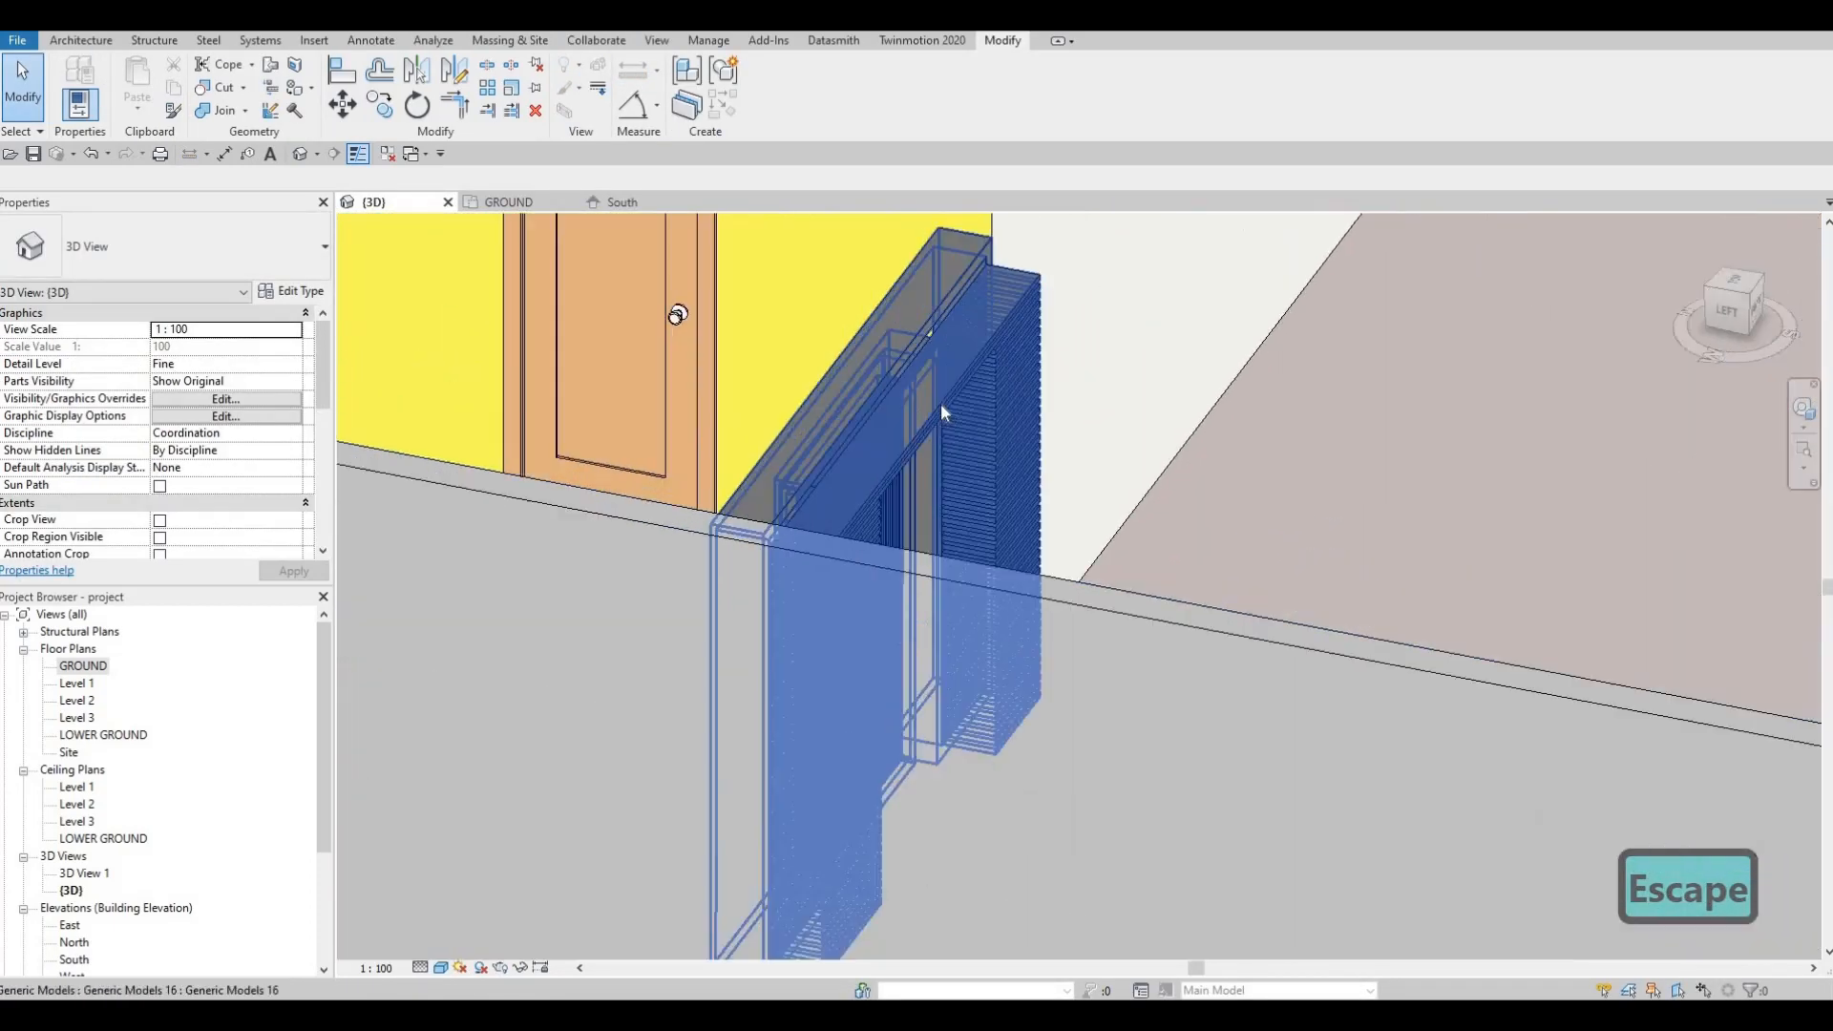
pyautogui.click(941, 405)
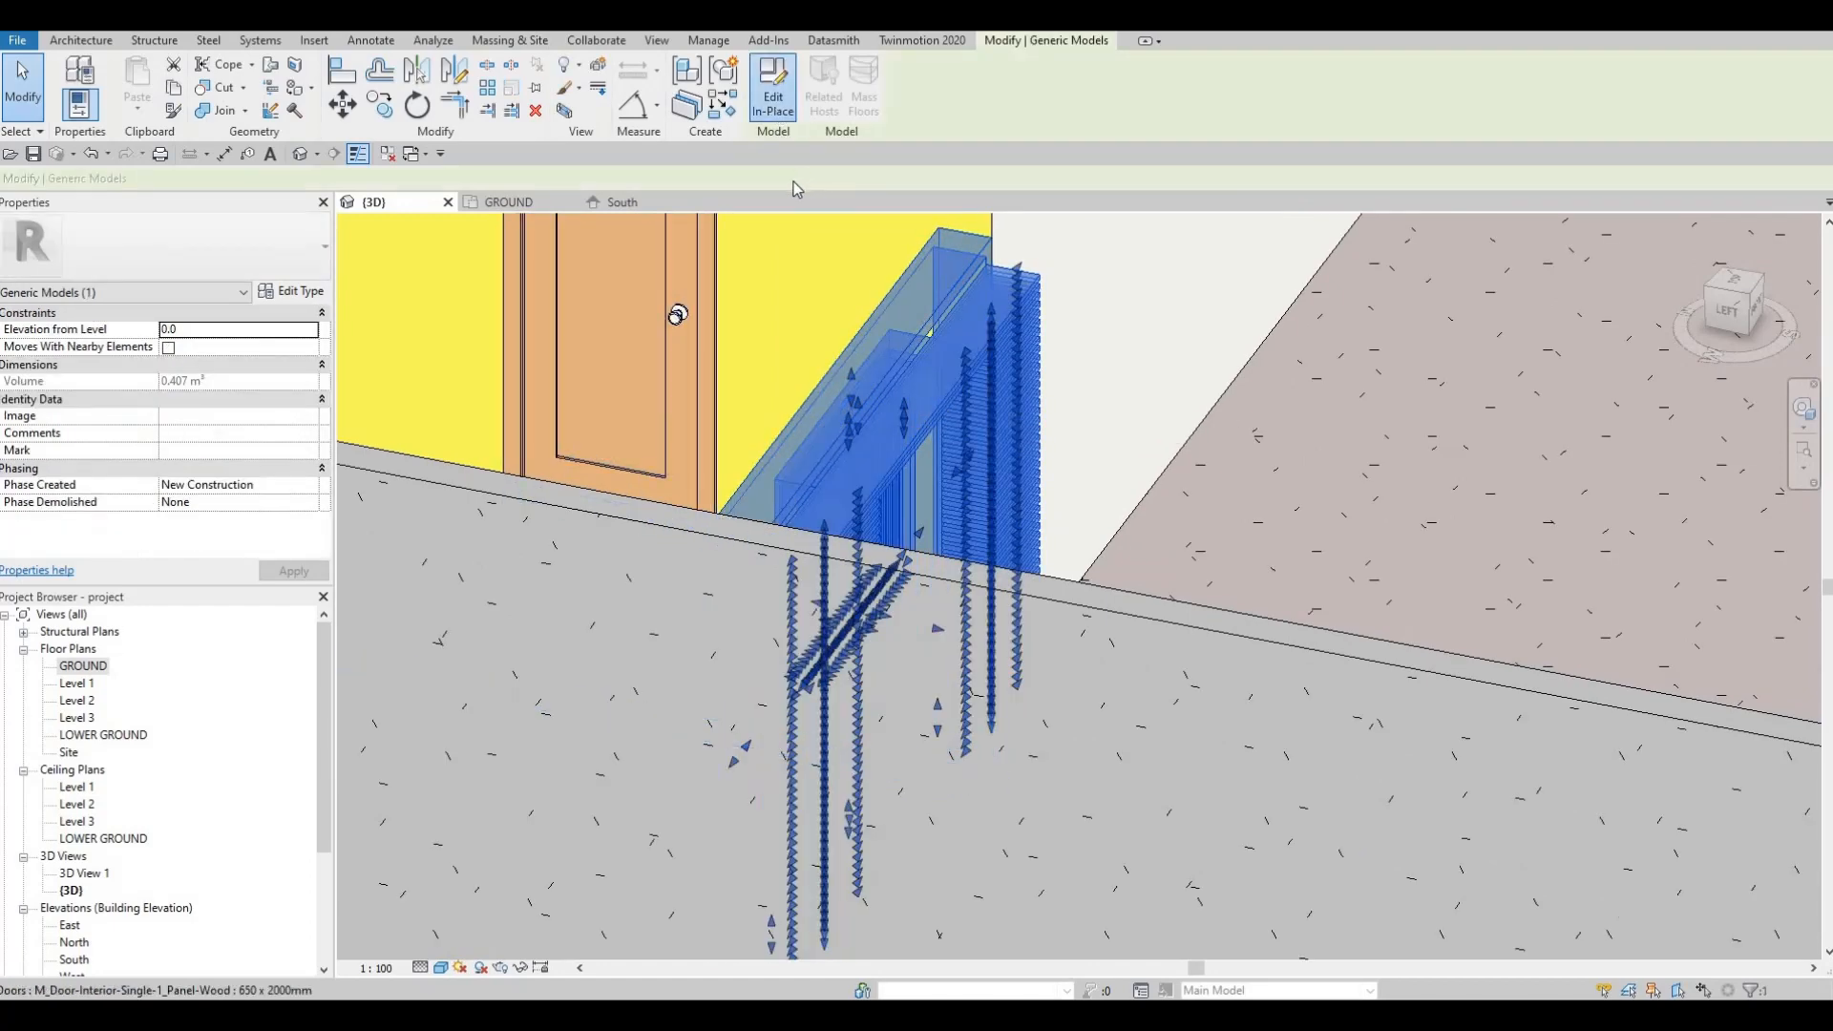
pyautogui.click(773, 91)
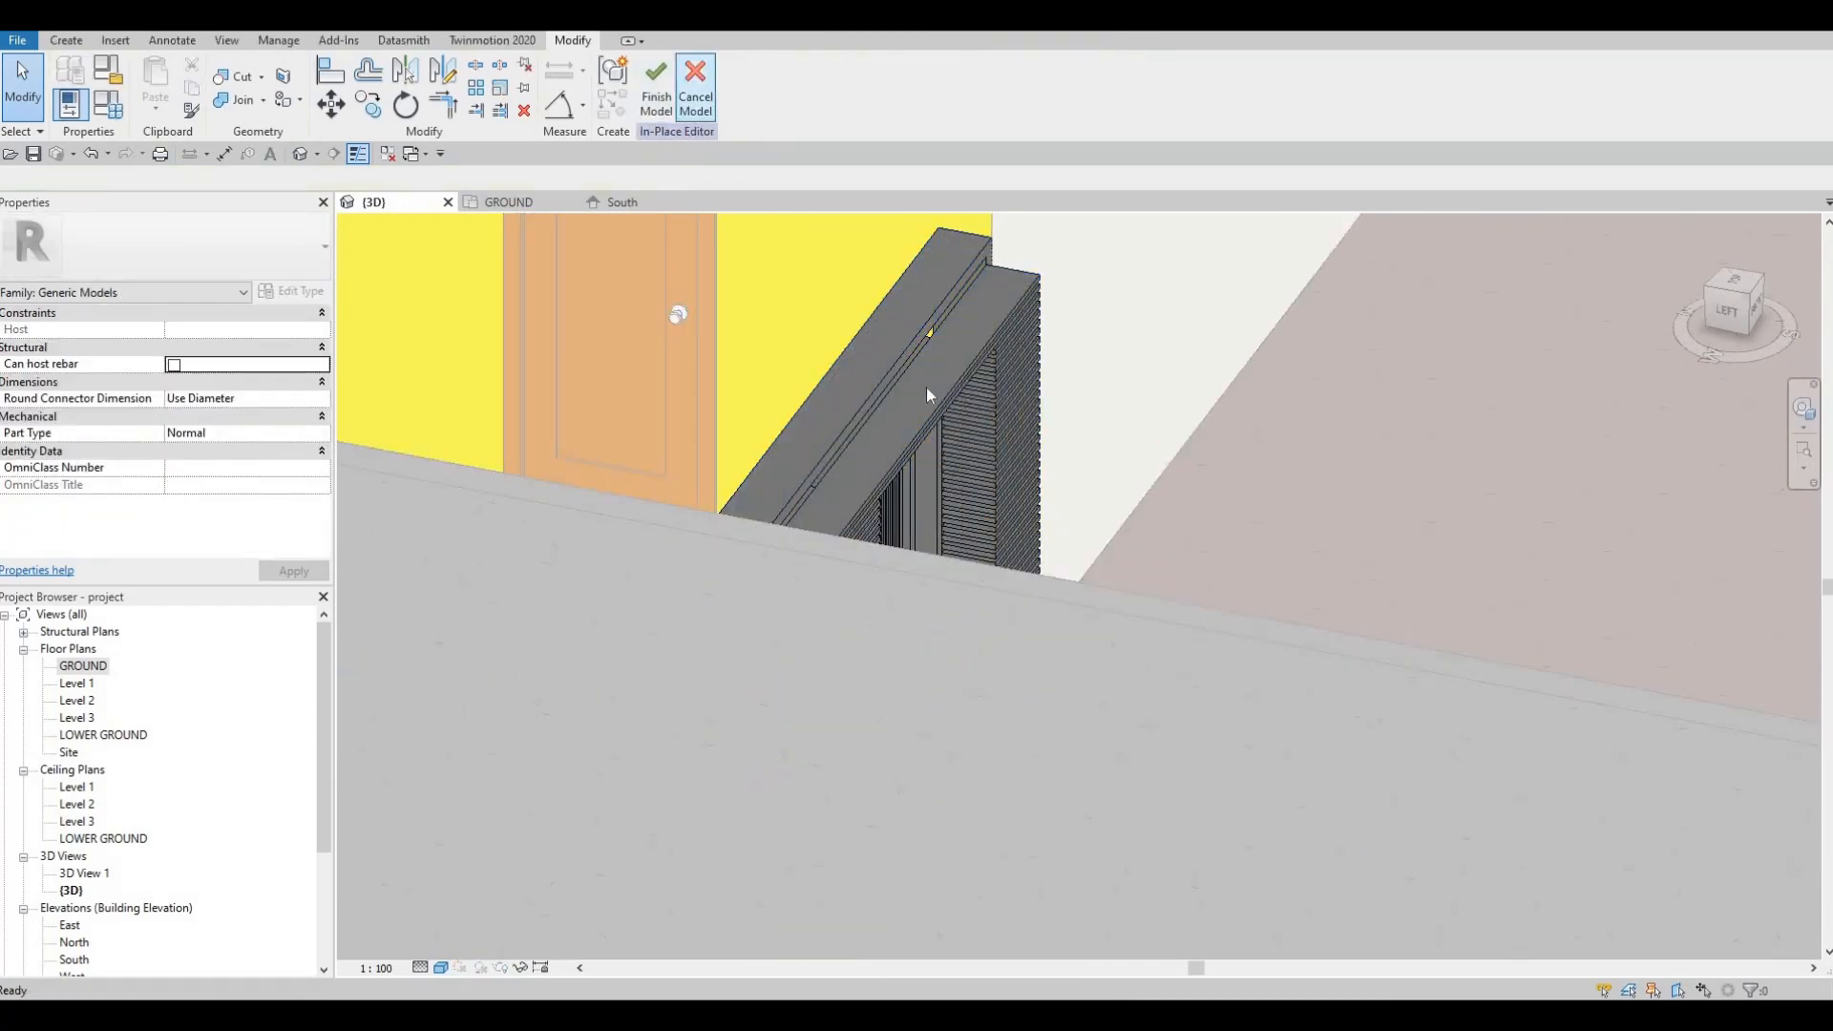
# Step: Cancel the failed extrusion face drag and open the GROUND floor plan
pyautogui.click(922, 633)
pyautogui.keyDown('shift'); pyautogui.moveTo(922, 633); pyautogui.dragTo(941, 637, button='middle'); pyautogui.keyUp('shift')
pyautogui.moveTo(885, 607); pyautogui.dragTo(995, 602)
pyautogui.press('Escape')
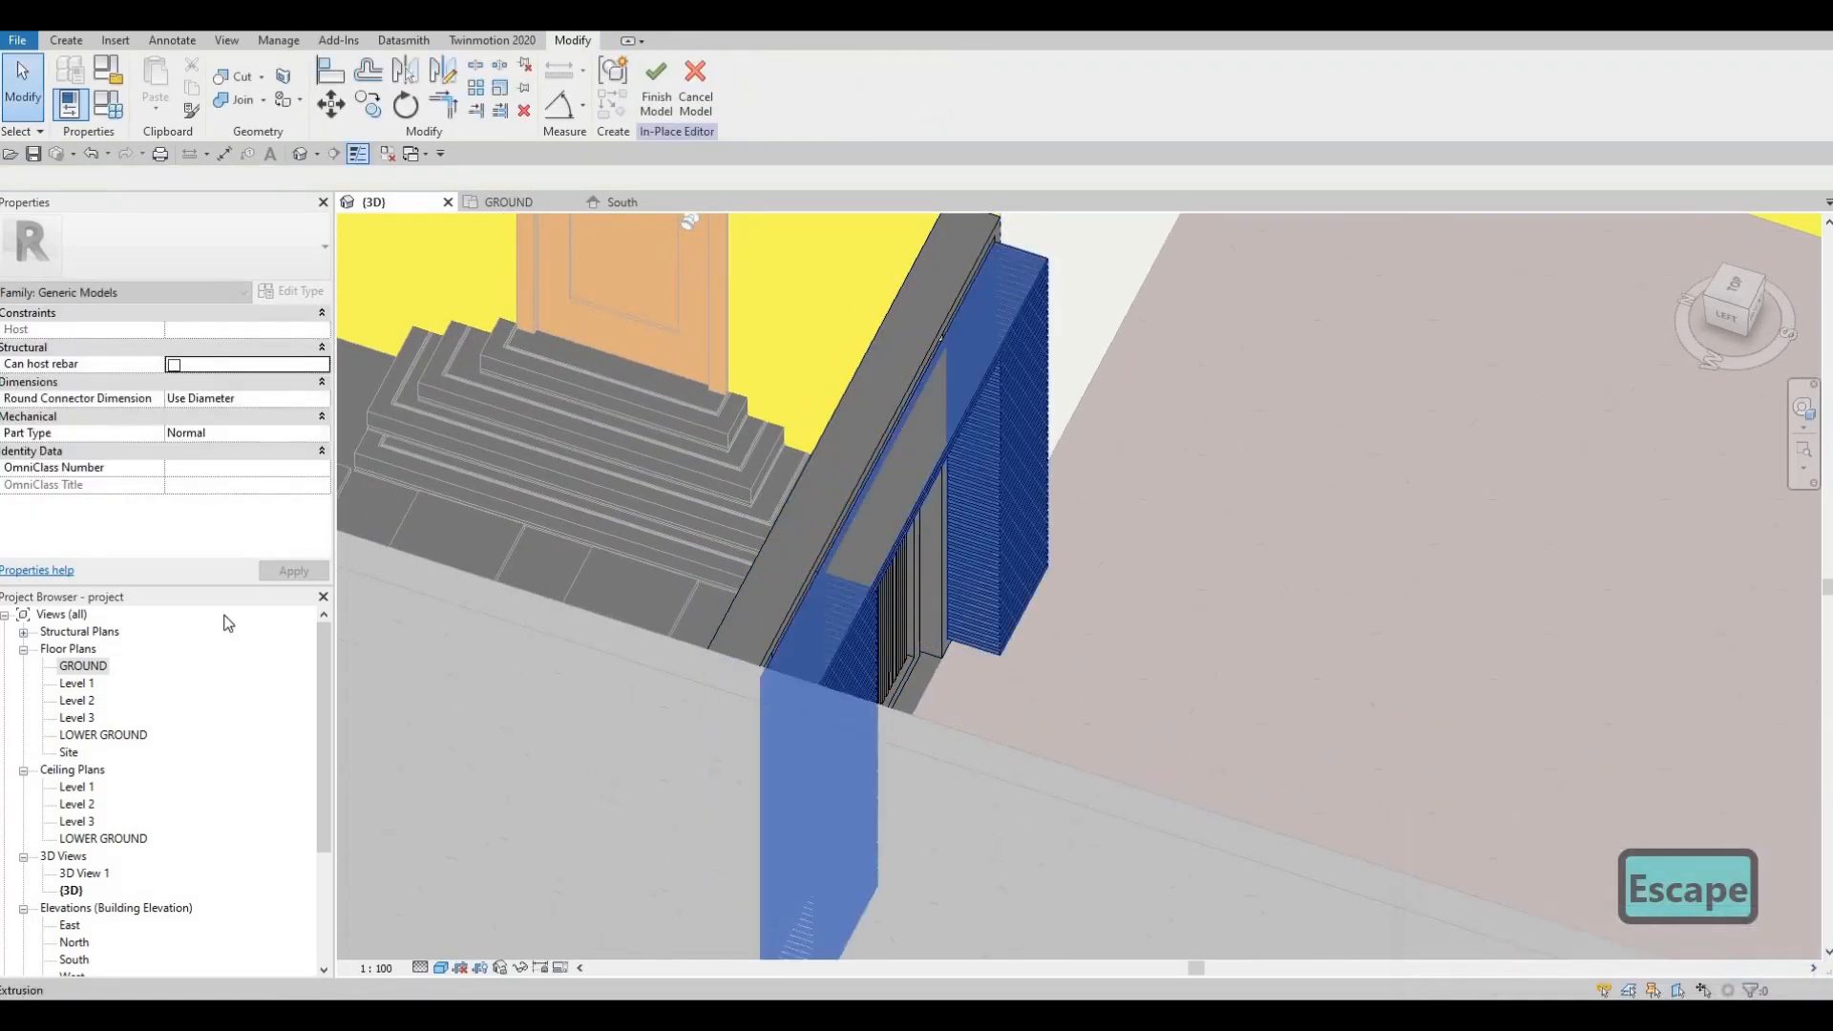
pyautogui.press('Escape')
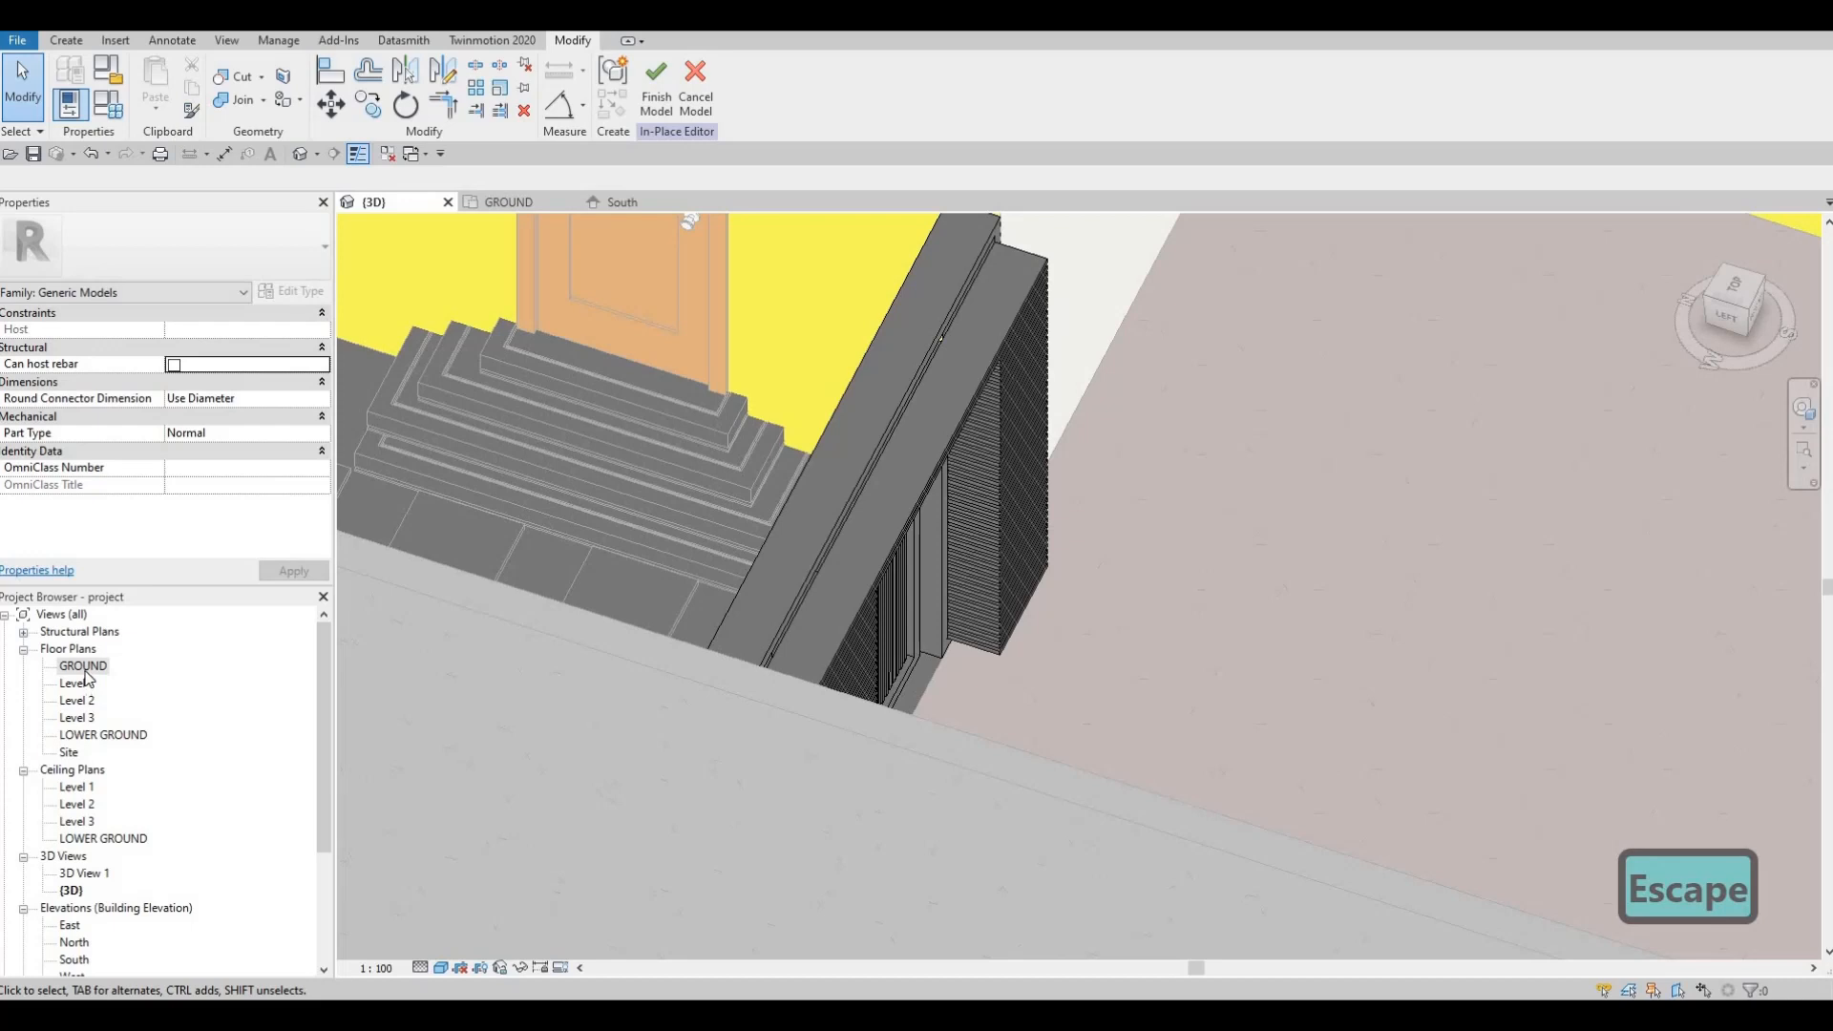
pyautogui.click(509, 203)
pyautogui.scroll(-1, 609, 739)
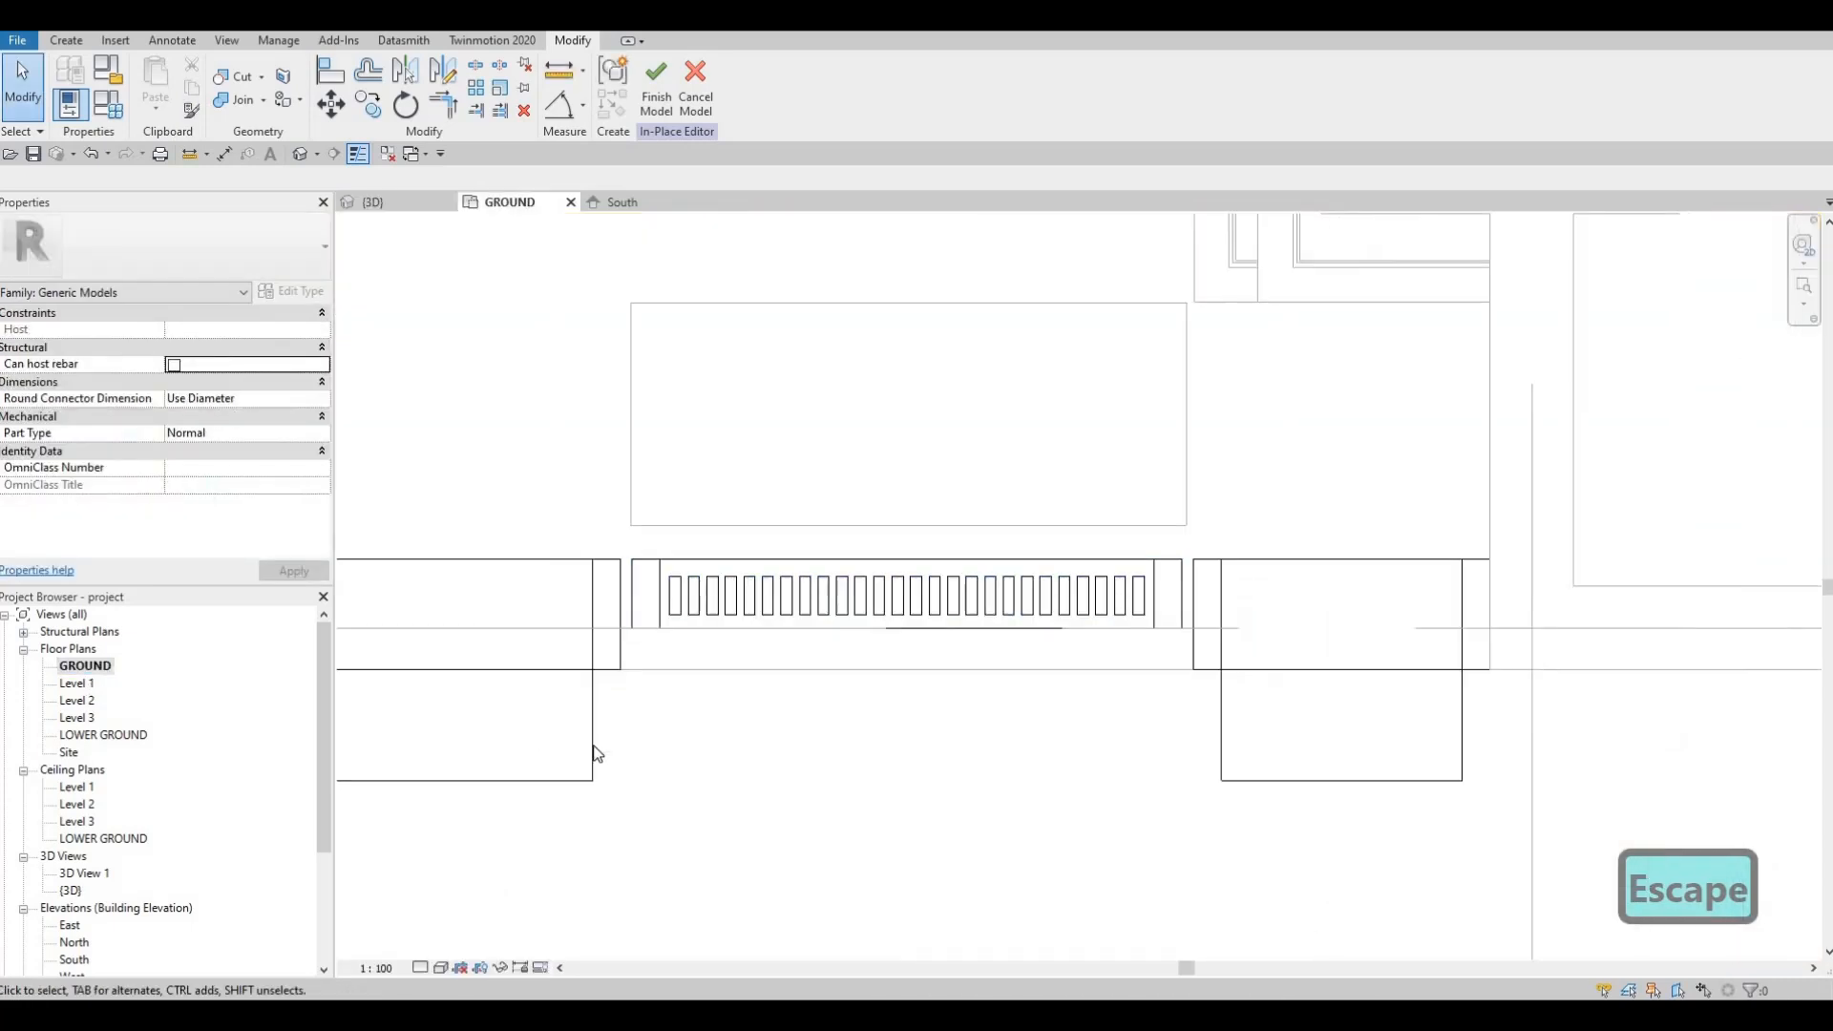
# Step: Resize the panel extrusion in plan to start at -198.8 and end at -116.8
pyautogui.click(746, 720)
pyautogui.scroll(1, 1160, 673)
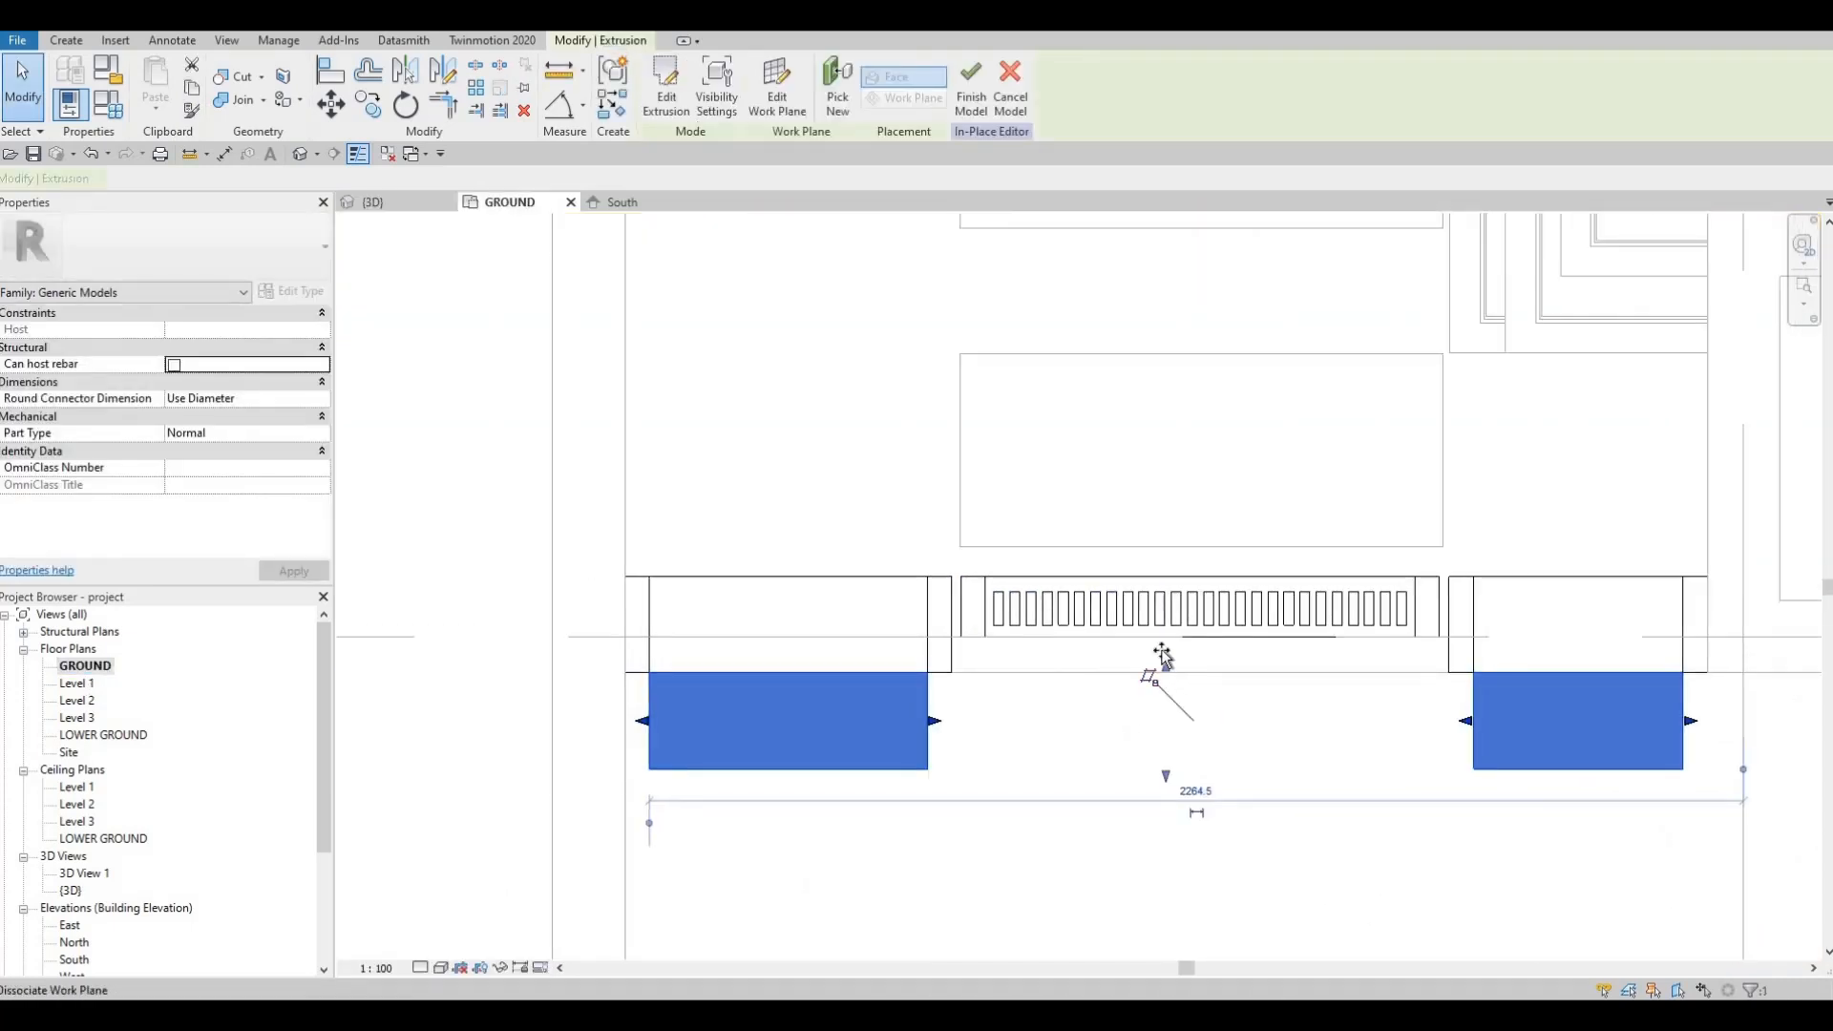
pyautogui.moveTo(1165, 597); pyautogui.dragTo(1166, 576)
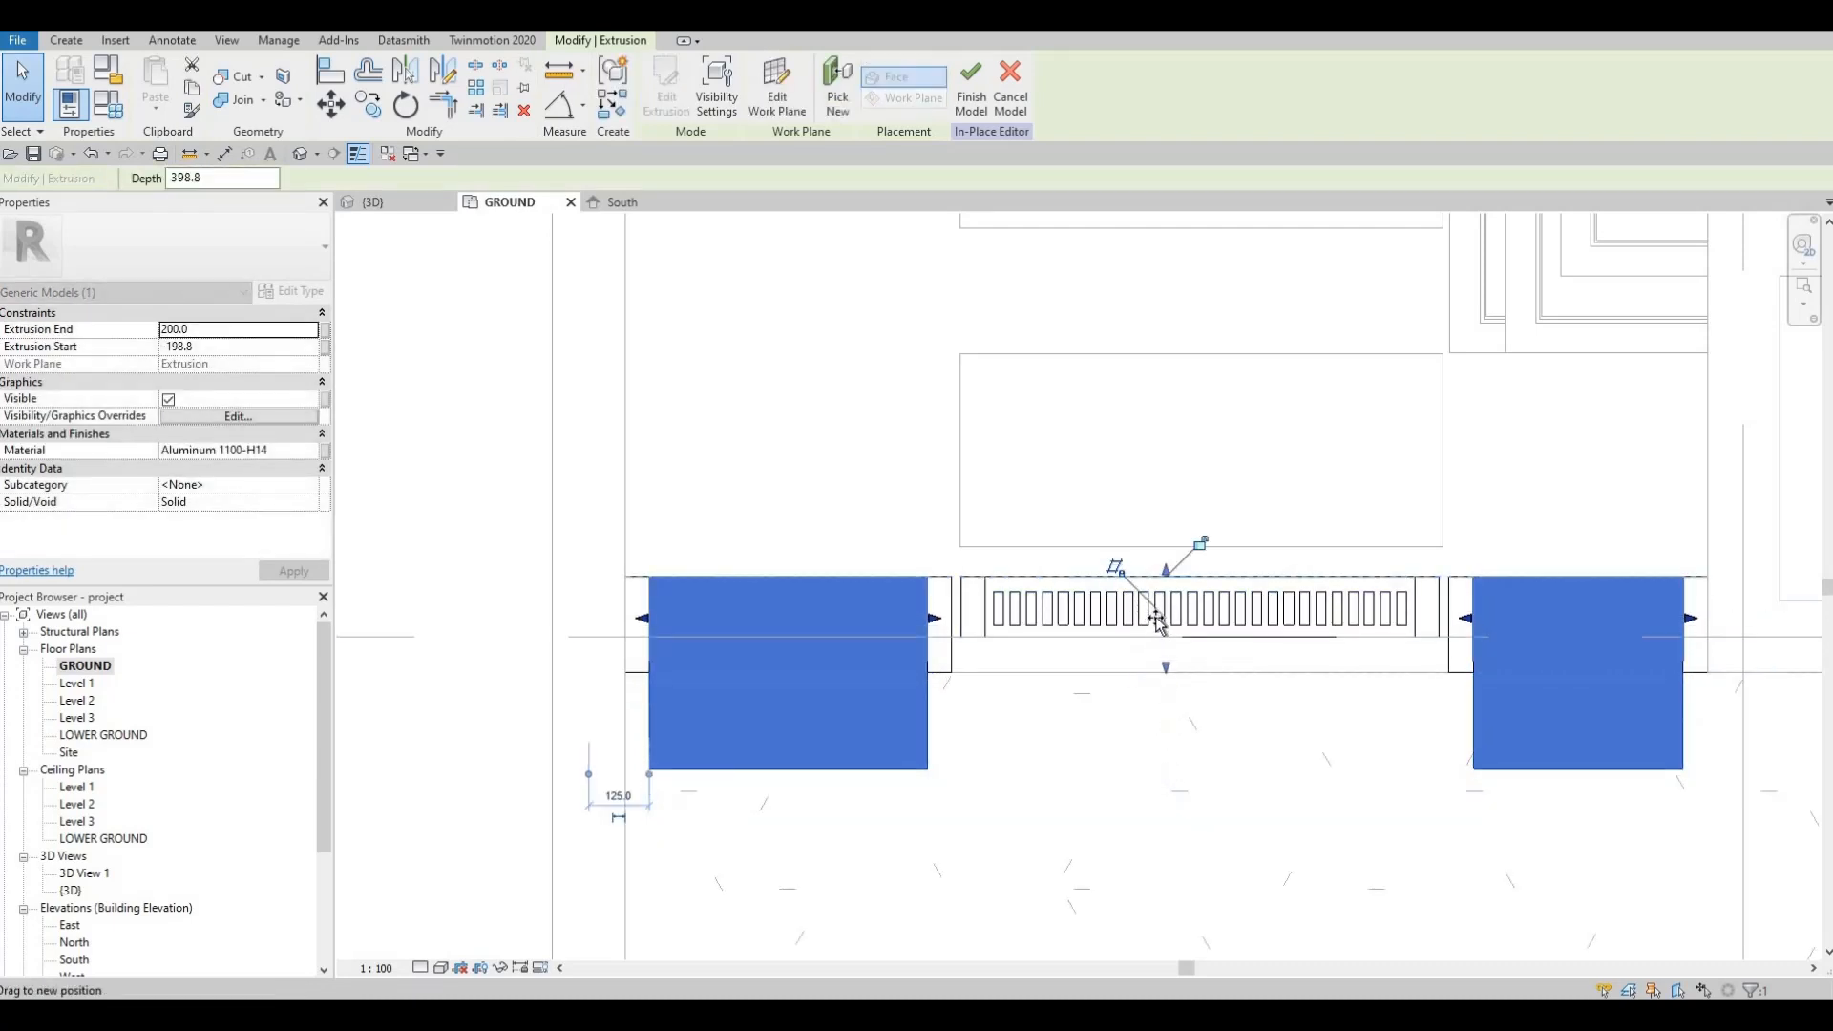
pyautogui.moveTo(1156, 619); pyautogui.dragTo(1160, 617)
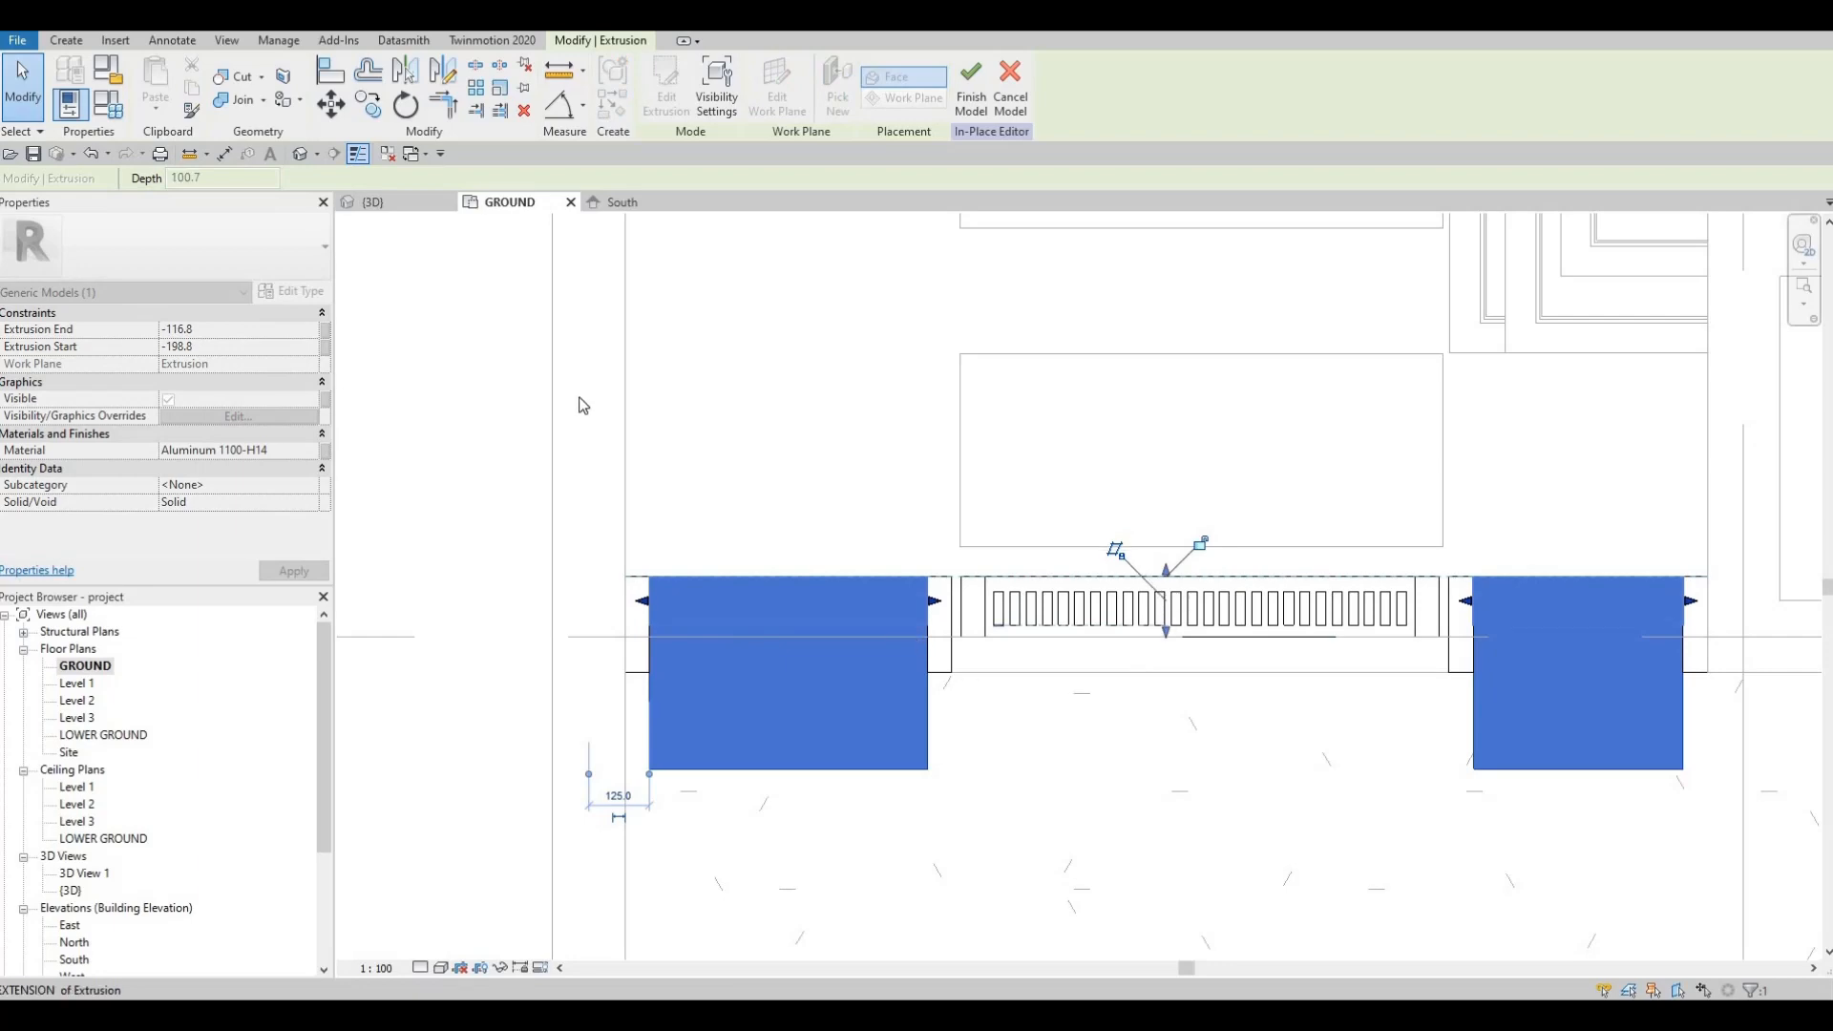
pyautogui.press('Escape')
pyautogui.press('Escape')
# Step: Inspect the thinner slat panels in {3D} and finish editing the in-place model
pyautogui.click(374, 203)
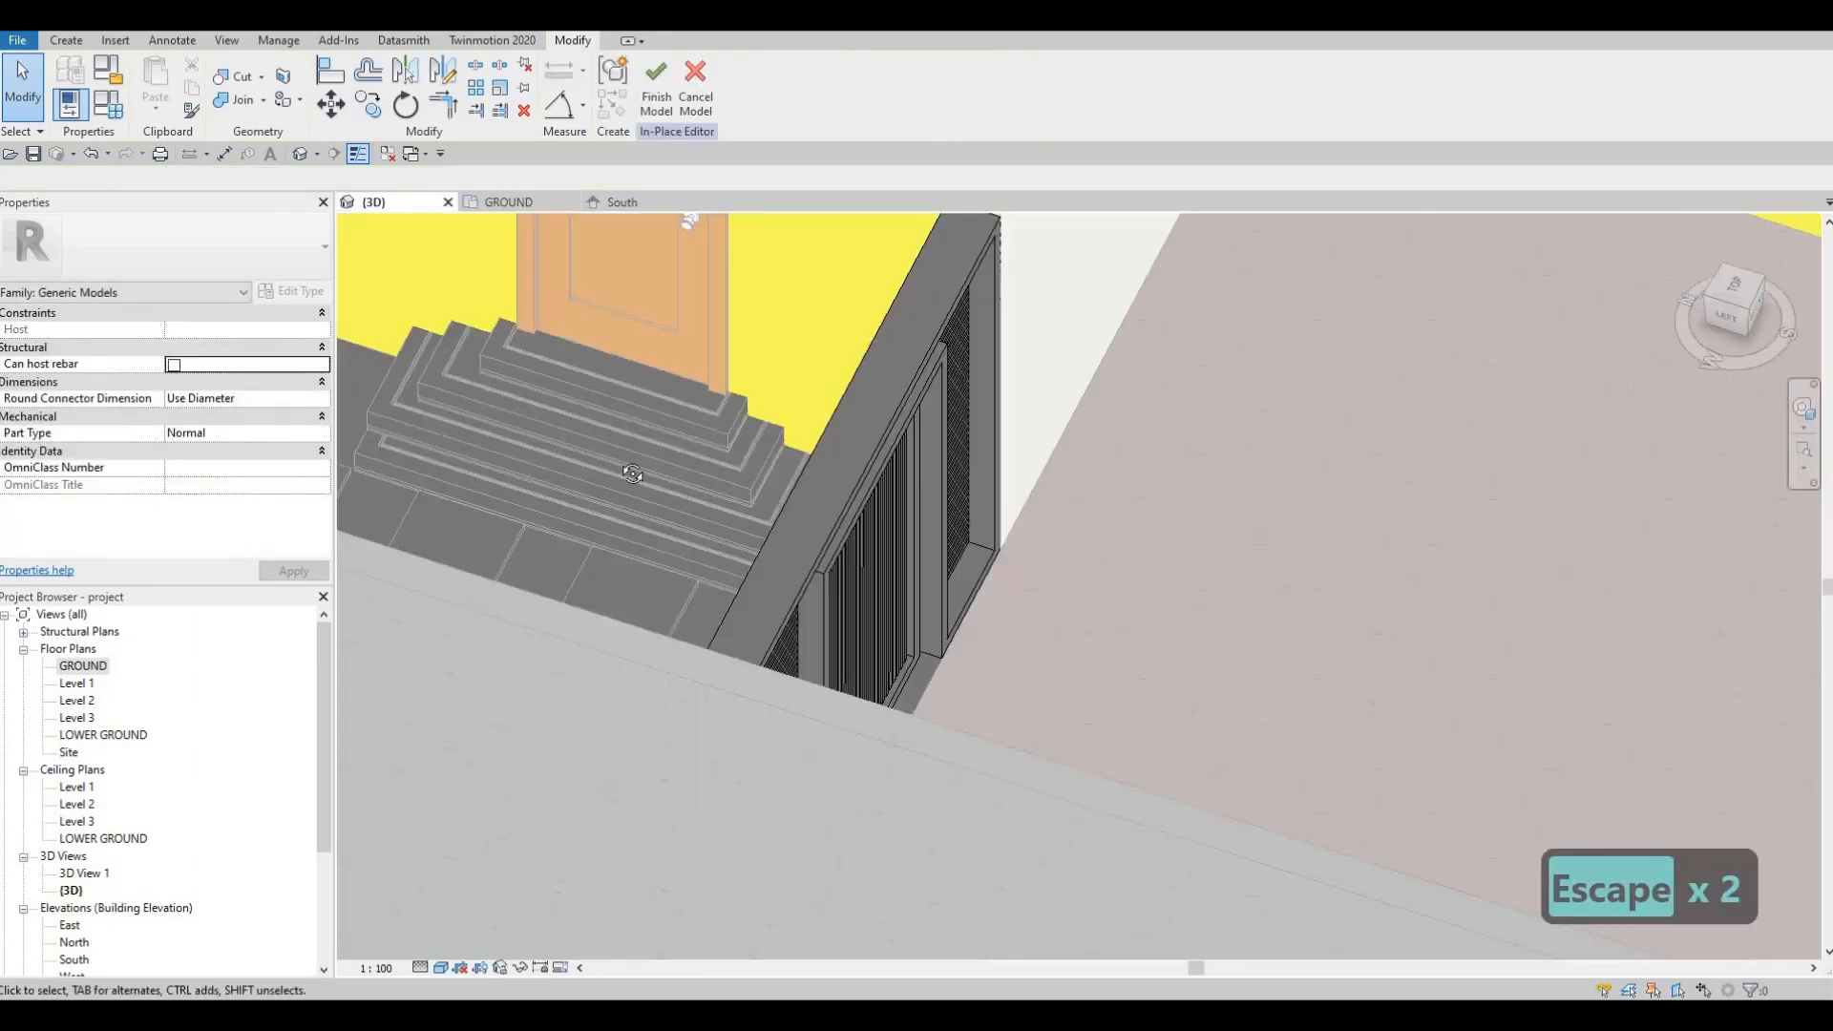
pyautogui.press('Escape')
pyautogui.keyDown('shift'); pyautogui.moveTo(401, 417); pyautogui.dragTo(850, 280, button='middle'); pyautogui.keyUp('shift')
pyautogui.click(656, 95)
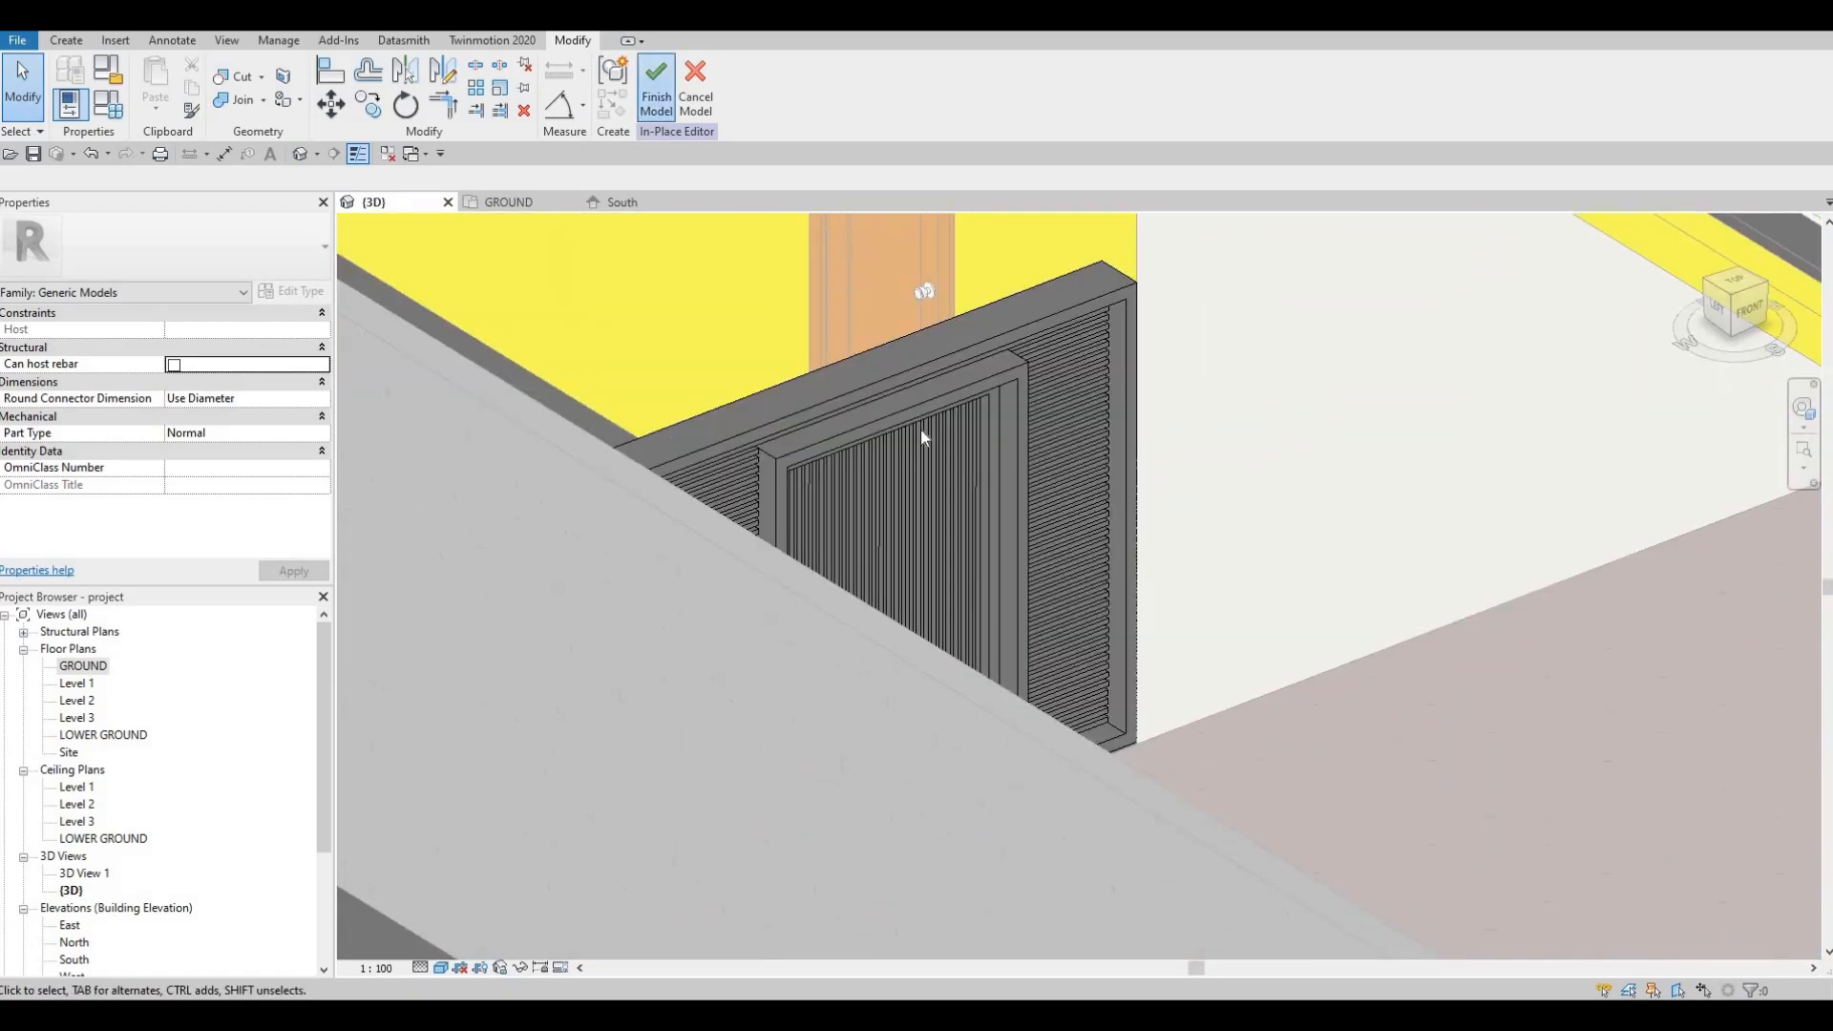
# Step: Orbit and zoom the 3D view up under the upper floor slab to the existing pot light
pyautogui.keyDown('shift'); pyautogui.moveTo(688, 401); pyautogui.dragTo(929, 573, button='middle'); pyautogui.keyUp('shift')
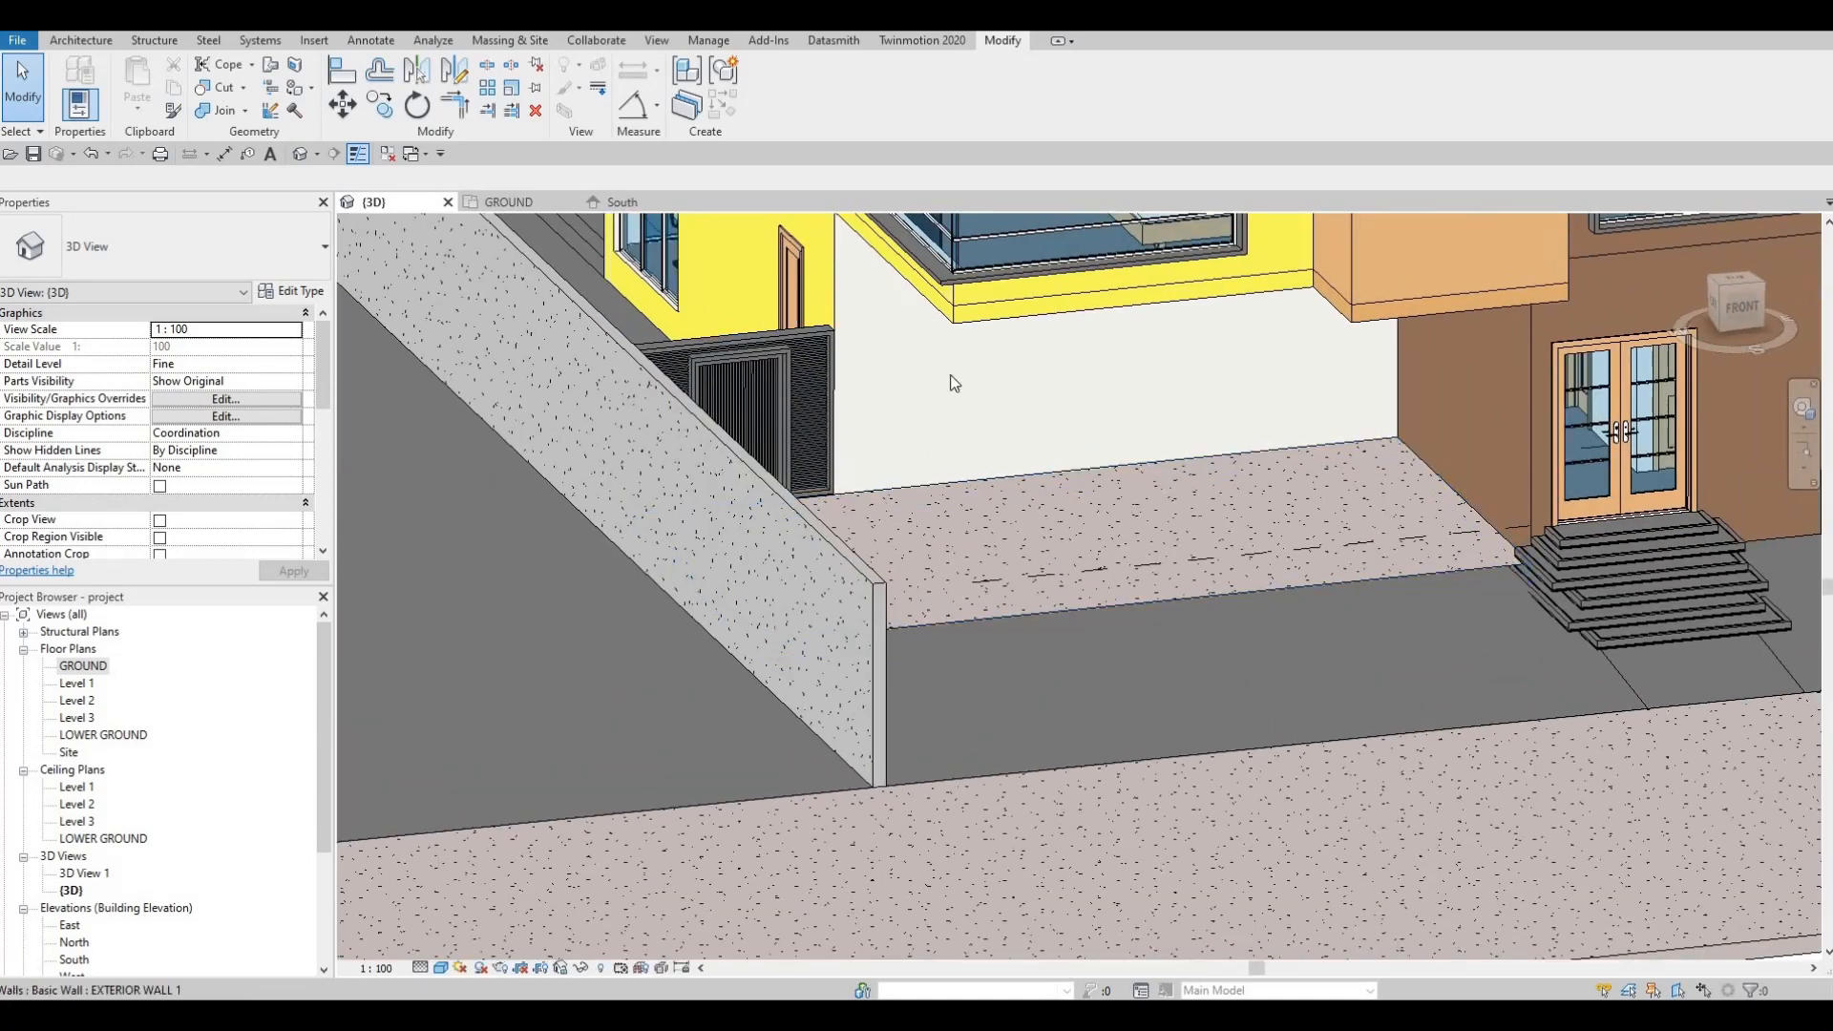
pyautogui.scroll(-2, 772, 437)
pyautogui.scroll(-3, 829, 483)
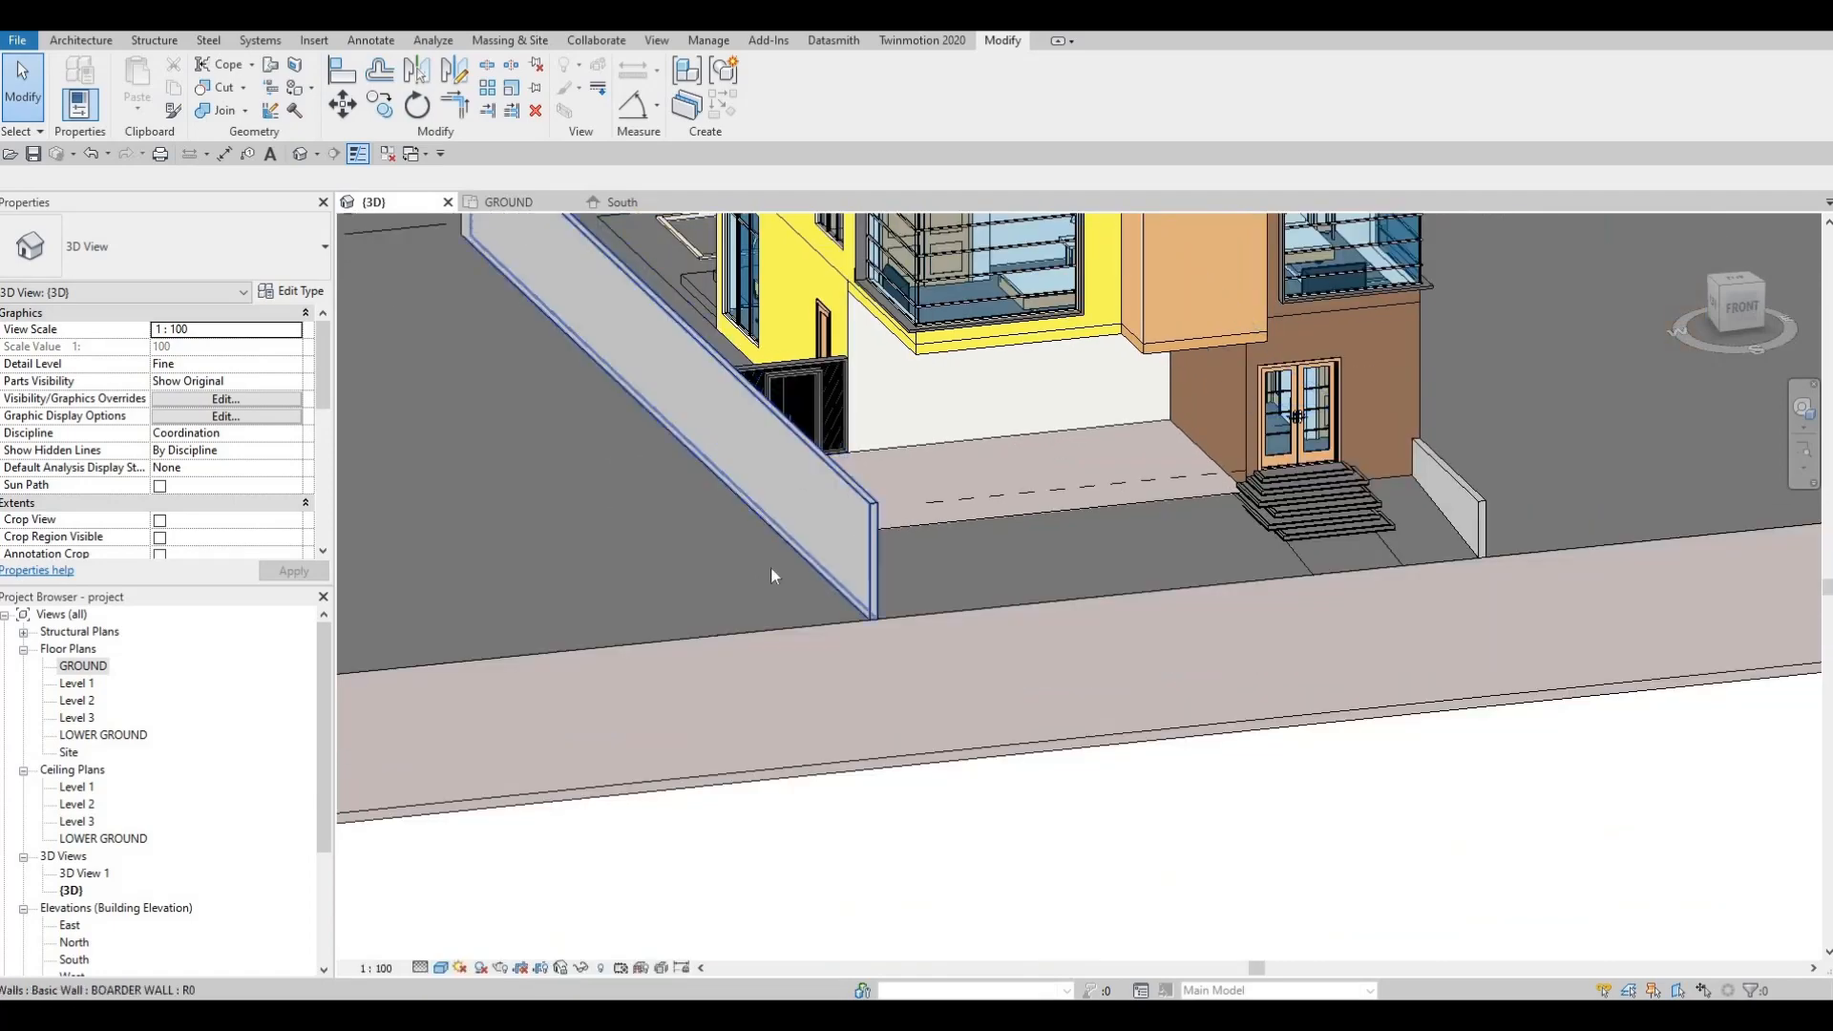
pyautogui.keyDown('shift'); pyautogui.moveTo(770, 566); pyautogui.dragTo(789, 491, button='middle'); pyautogui.keyUp('shift')
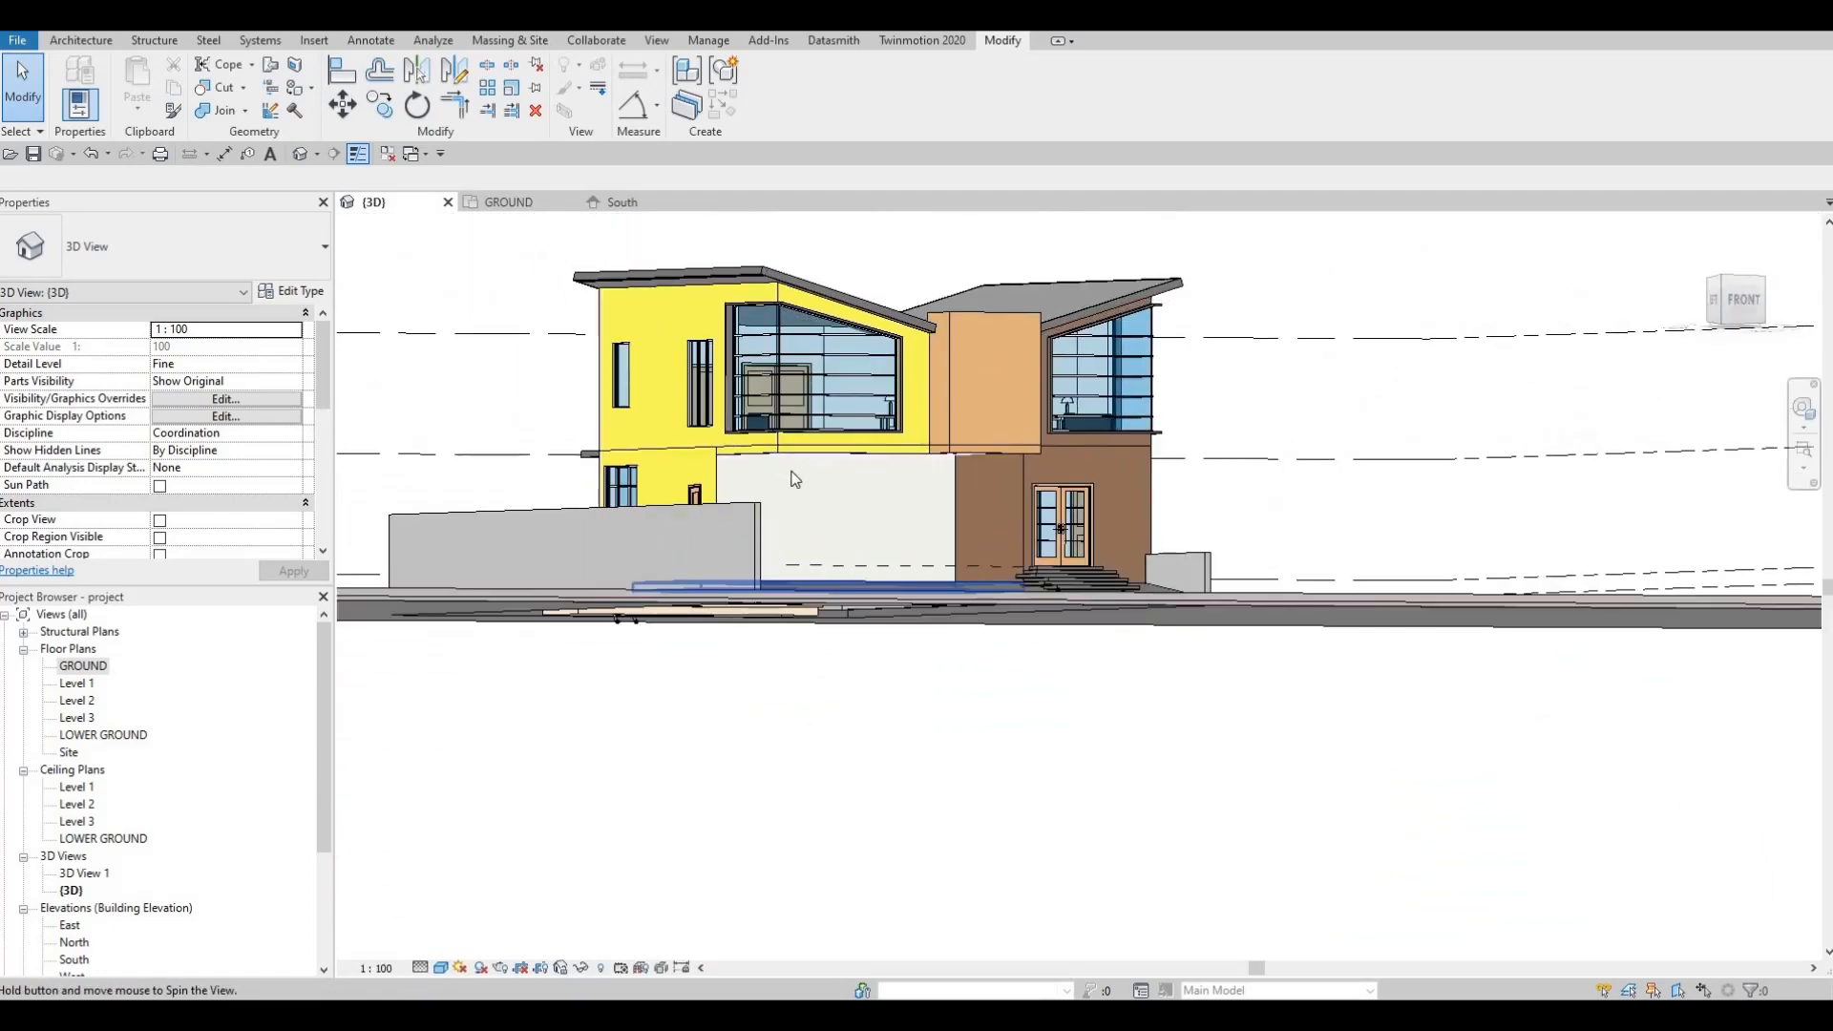
pyautogui.scroll(5, 783, 506)
pyautogui.scroll(2, 778, 509)
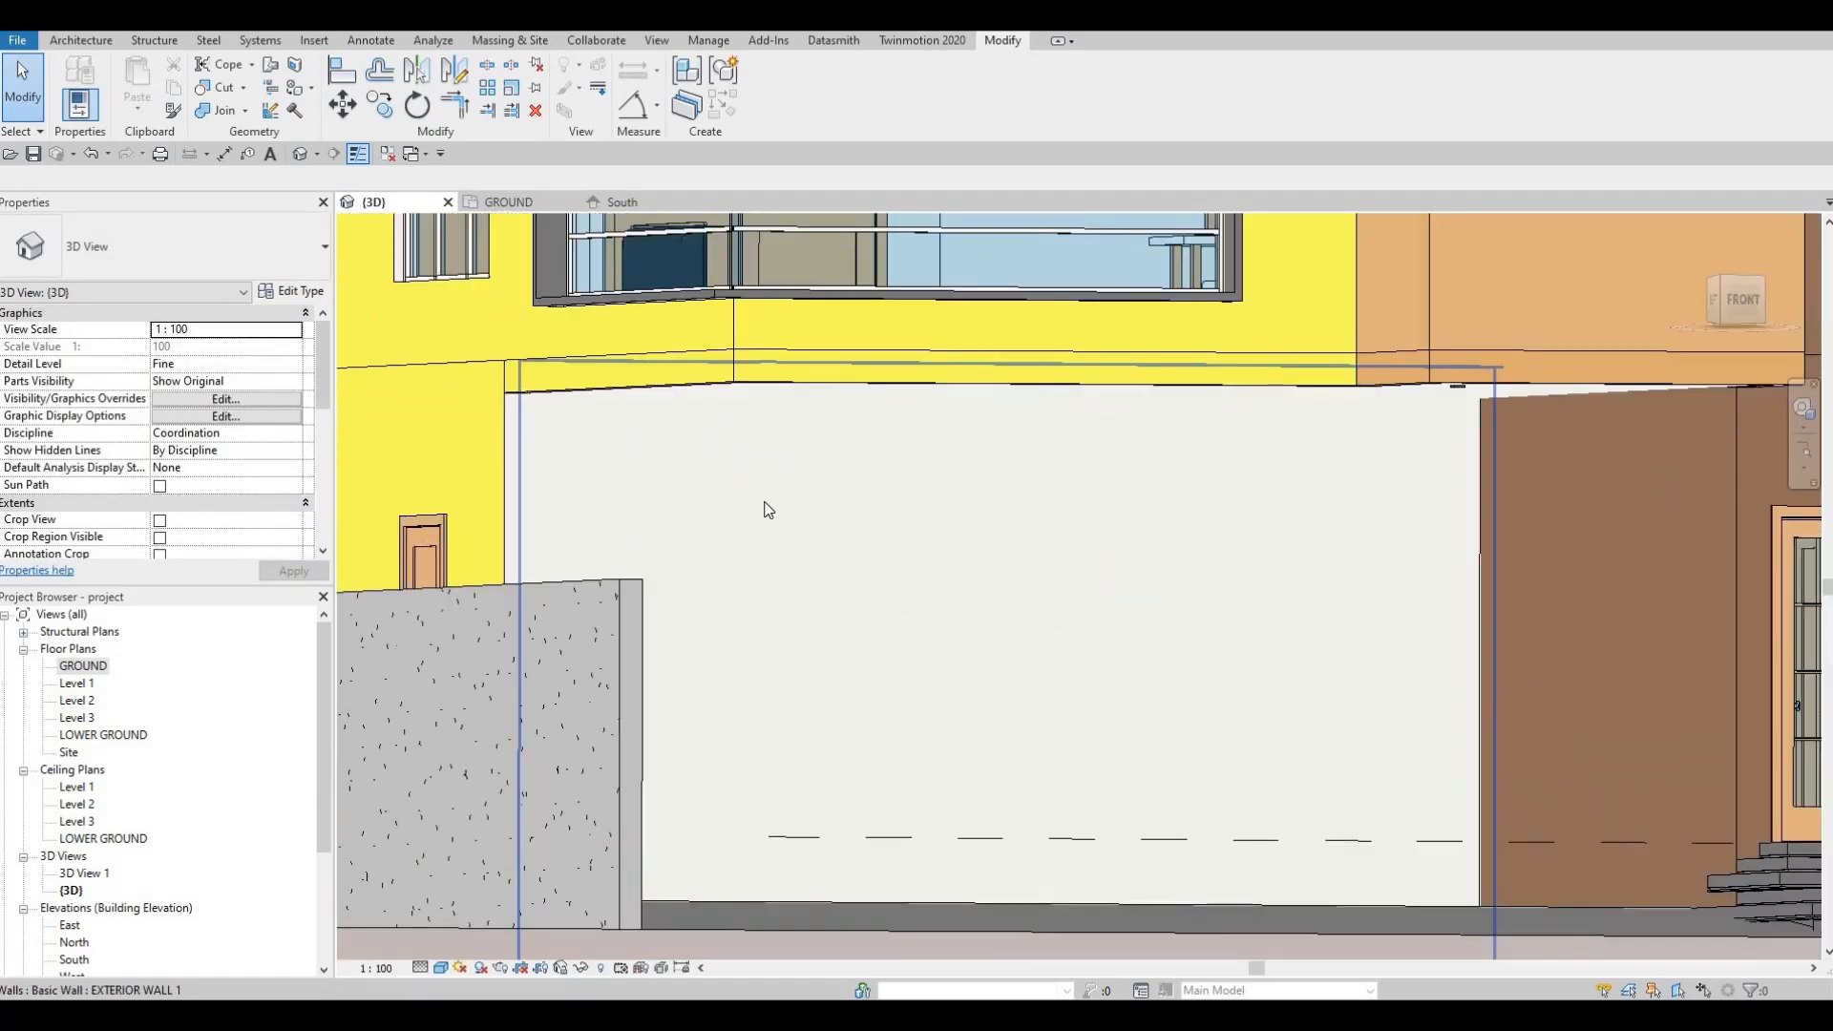
pyautogui.scroll(-2, 791, 530)
pyautogui.keyDown('shift'); pyautogui.moveTo(1062, 374); pyautogui.dragTo(1273, 302, button='middle'); pyautogui.keyUp('shift')
pyautogui.scroll(3, 1268, 304)
pyautogui.scroll(3, 1266, 303)
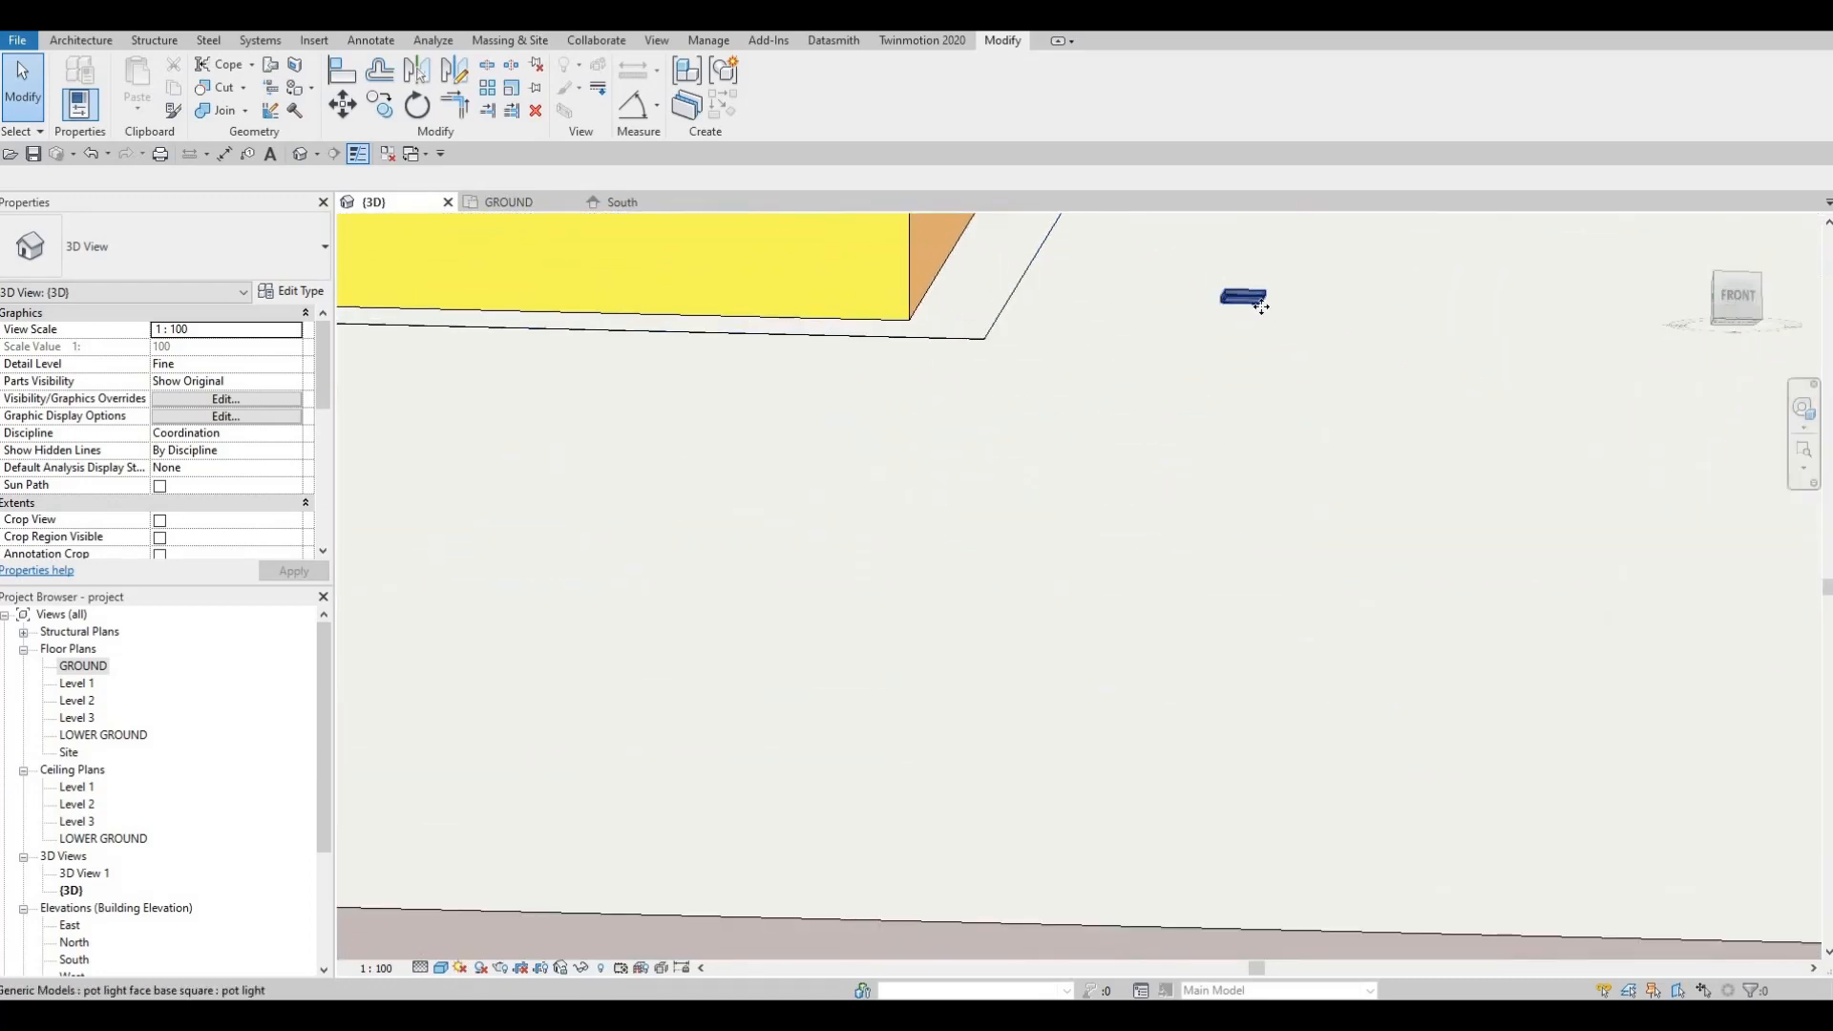
# Step: Start another pot light of the same type from the existing fixture using CS
pyautogui.click(1251, 299)
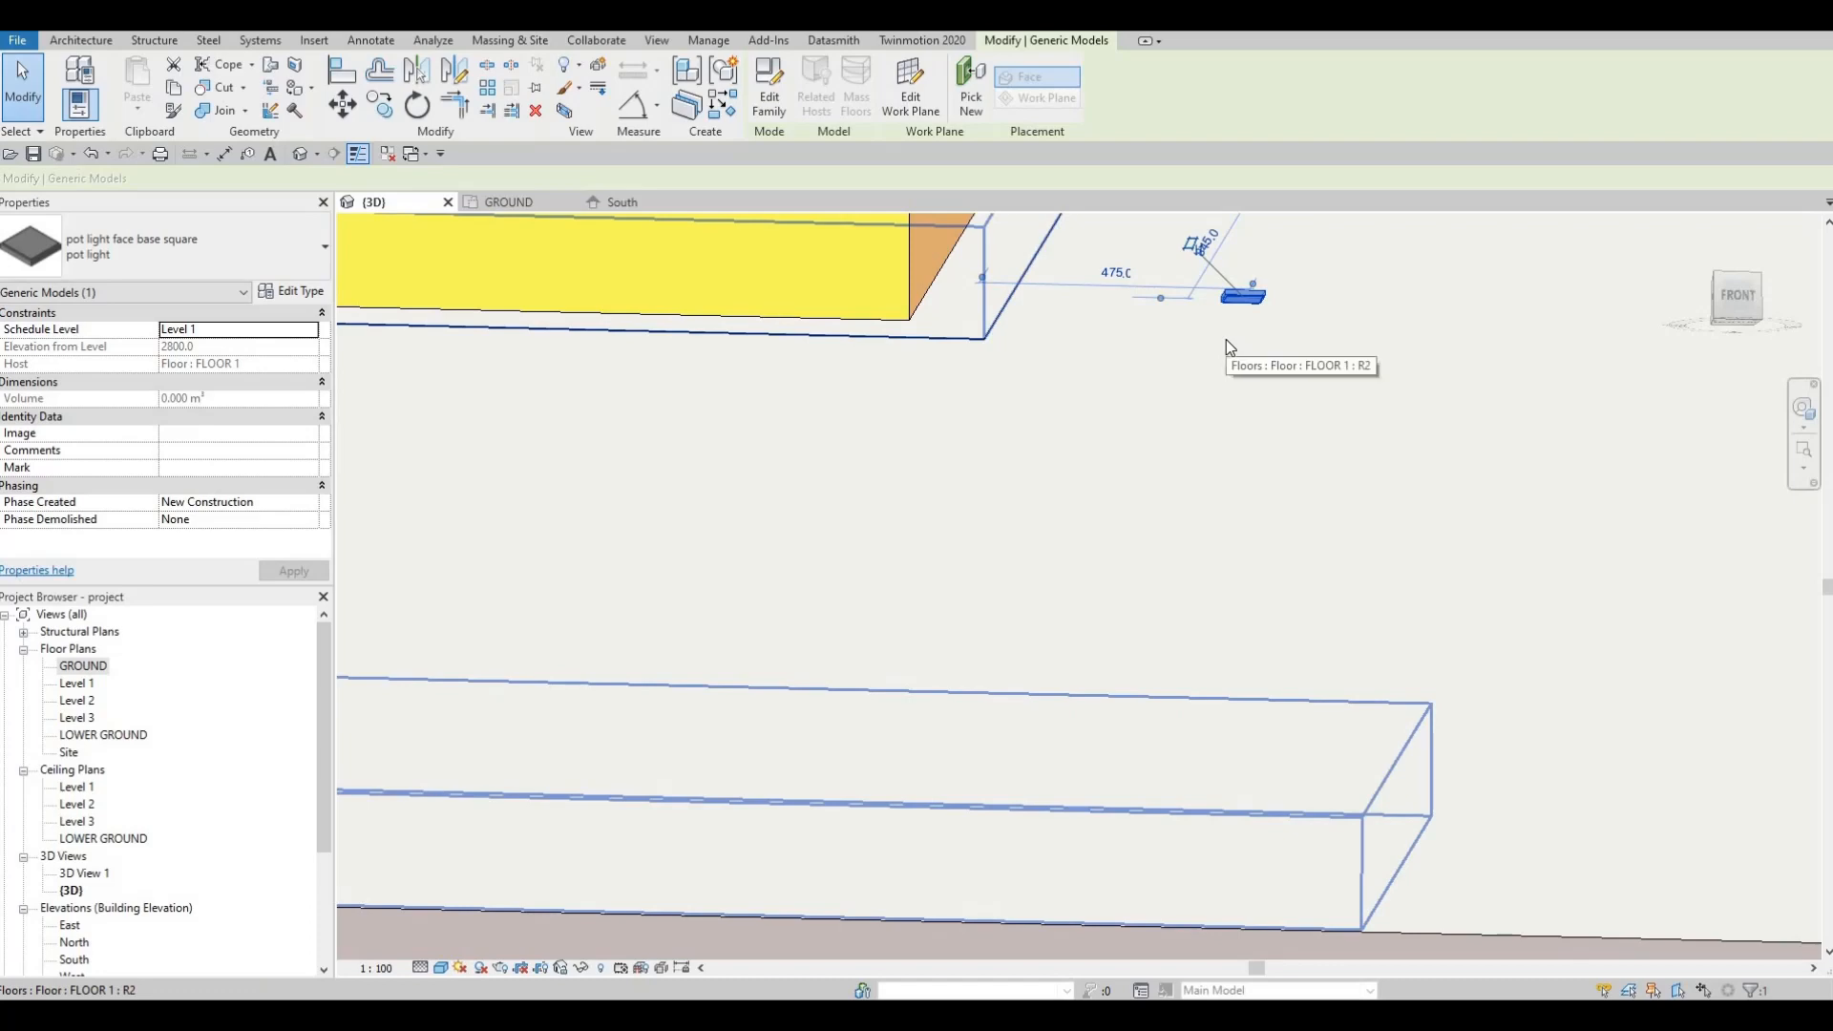
pyautogui.press('c')
pyautogui.press('s')
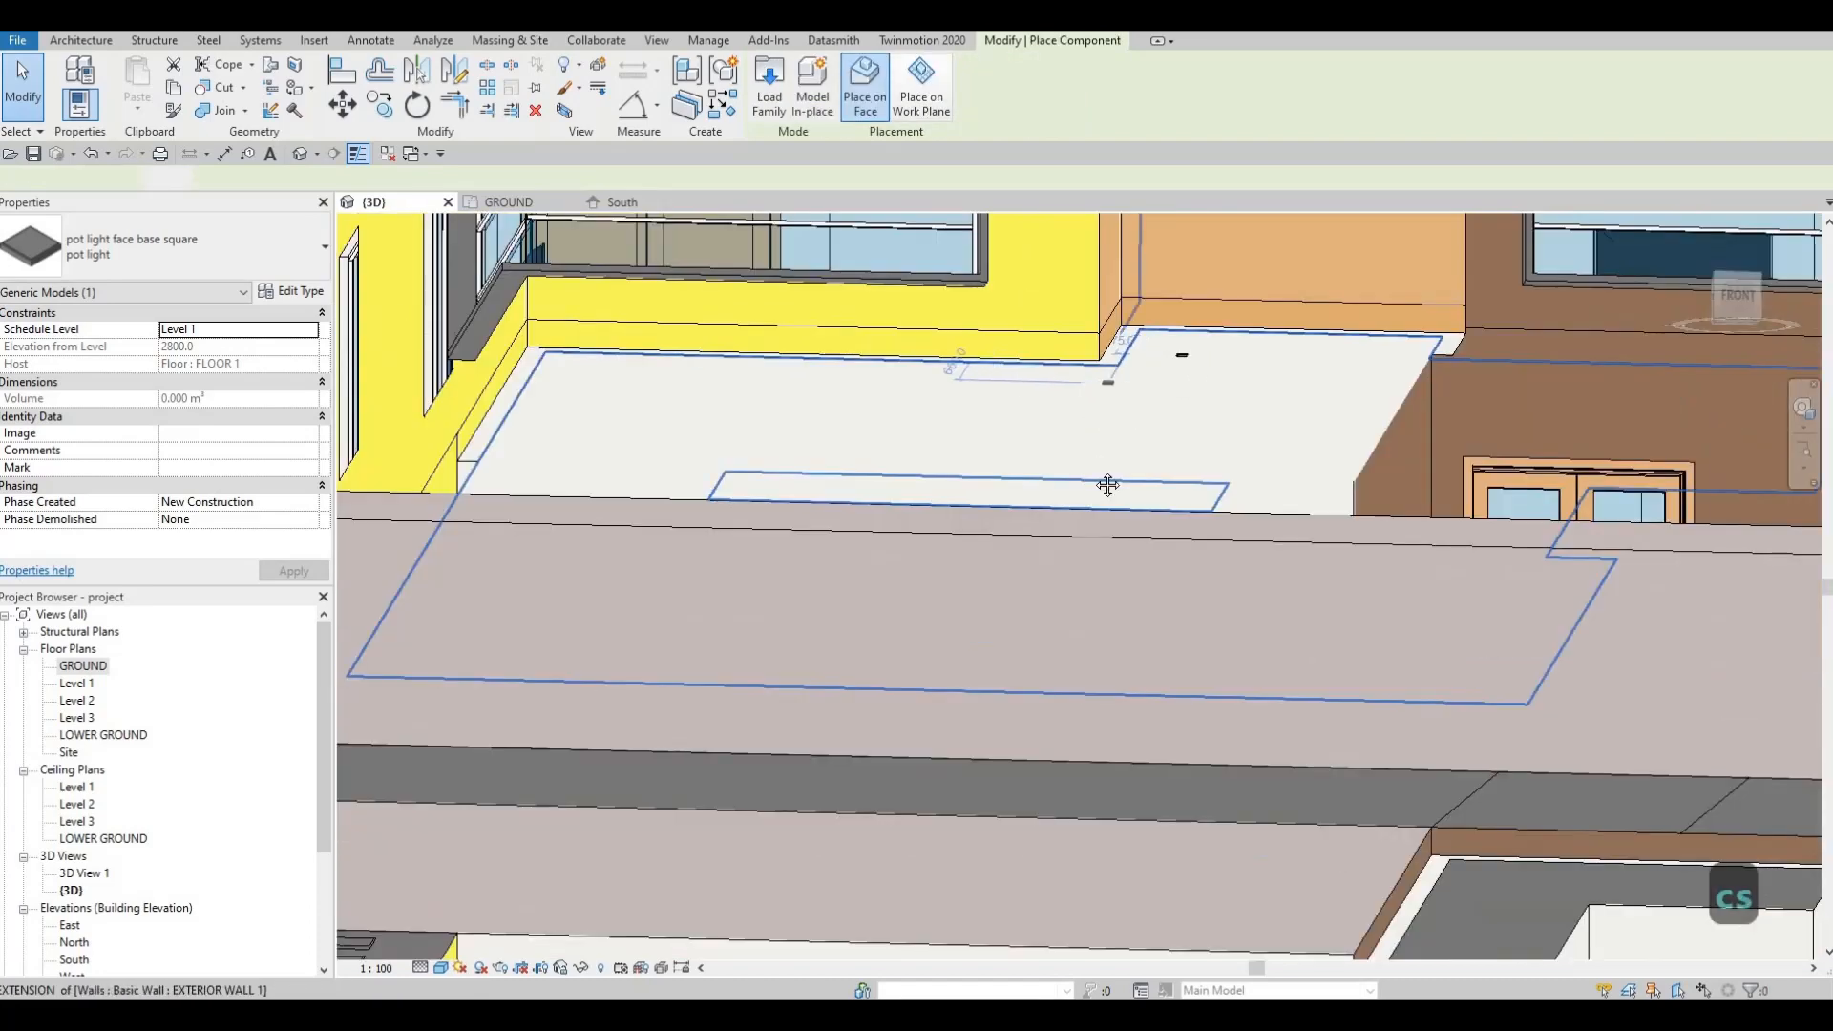
pyautogui.scroll(-3, 1108, 485)
pyautogui.keyDown('shift'); pyautogui.moveTo(1107, 458); pyautogui.dragTo(837, 551, button='middle'); pyautogui.keyUp('shift')
pyautogui.scroll(6, 779, 336)
# Step: Place the pot light on the upper floor's underside above the ground-floor glazing
pyautogui.keyDown('shift'); pyautogui.moveTo(859, 442); pyautogui.dragTo(864, 505, button='middle'); pyautogui.keyUp('shift')
pyautogui.scroll(-2, 742, 299)
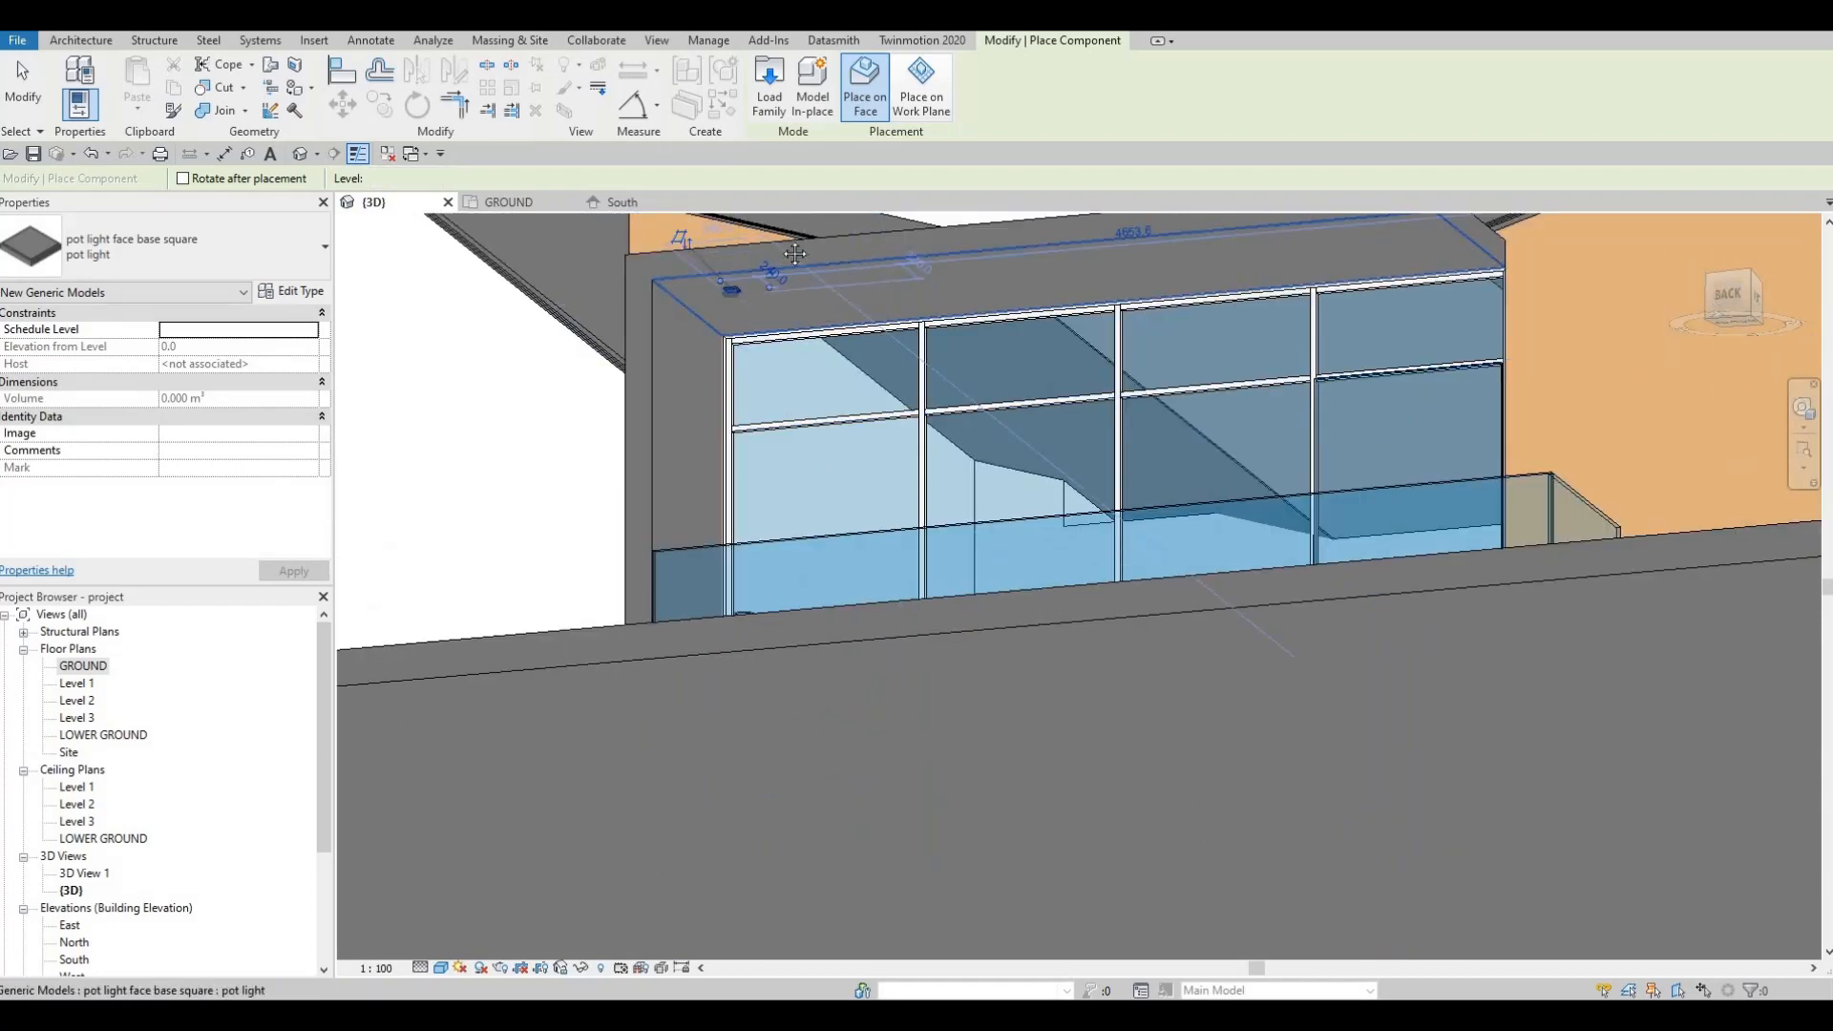
pyautogui.scroll(-2, 794, 254)
pyautogui.moveTo(789, 411); pyautogui.dragTo(778, 240, button='middle')
pyautogui.keyDown('shift'); pyautogui.moveTo(744, 453); pyautogui.dragTo(718, 582, button='middle'); pyautogui.keyUp('shift')
pyautogui.scroll(2, 736, 458)
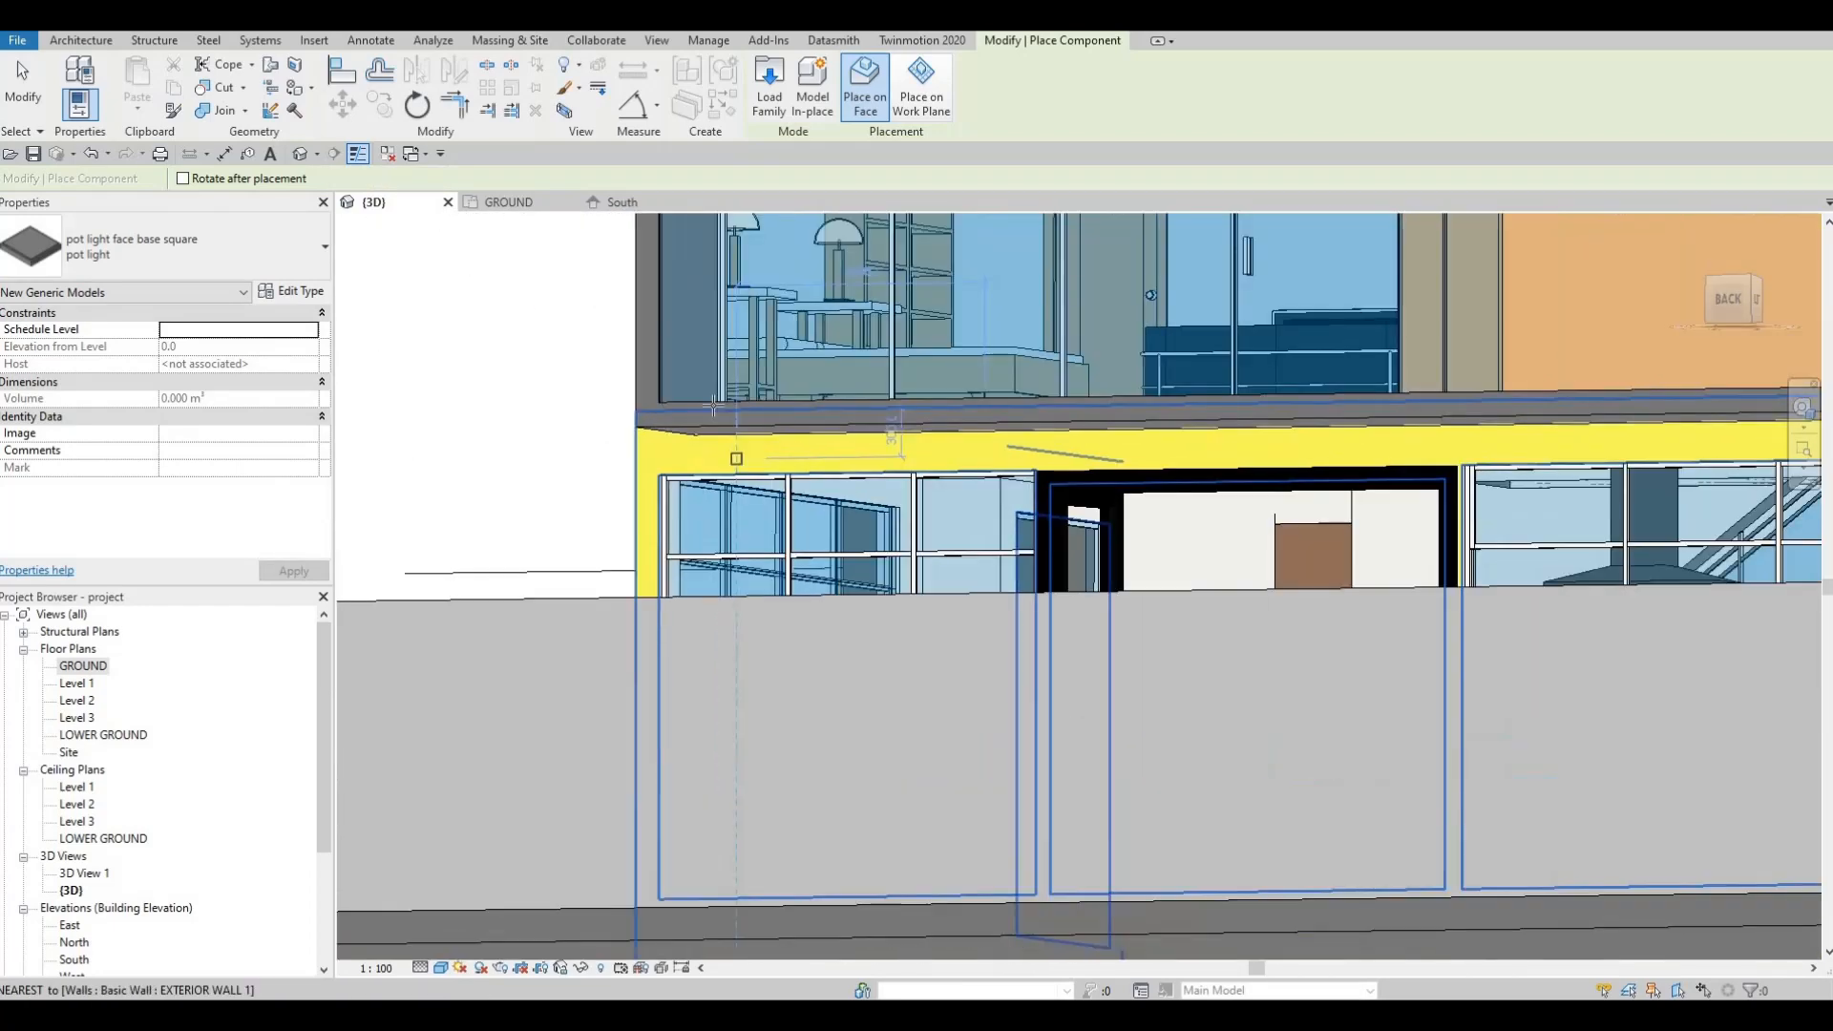
pyautogui.scroll(3, 714, 406)
pyautogui.click(732, 405)
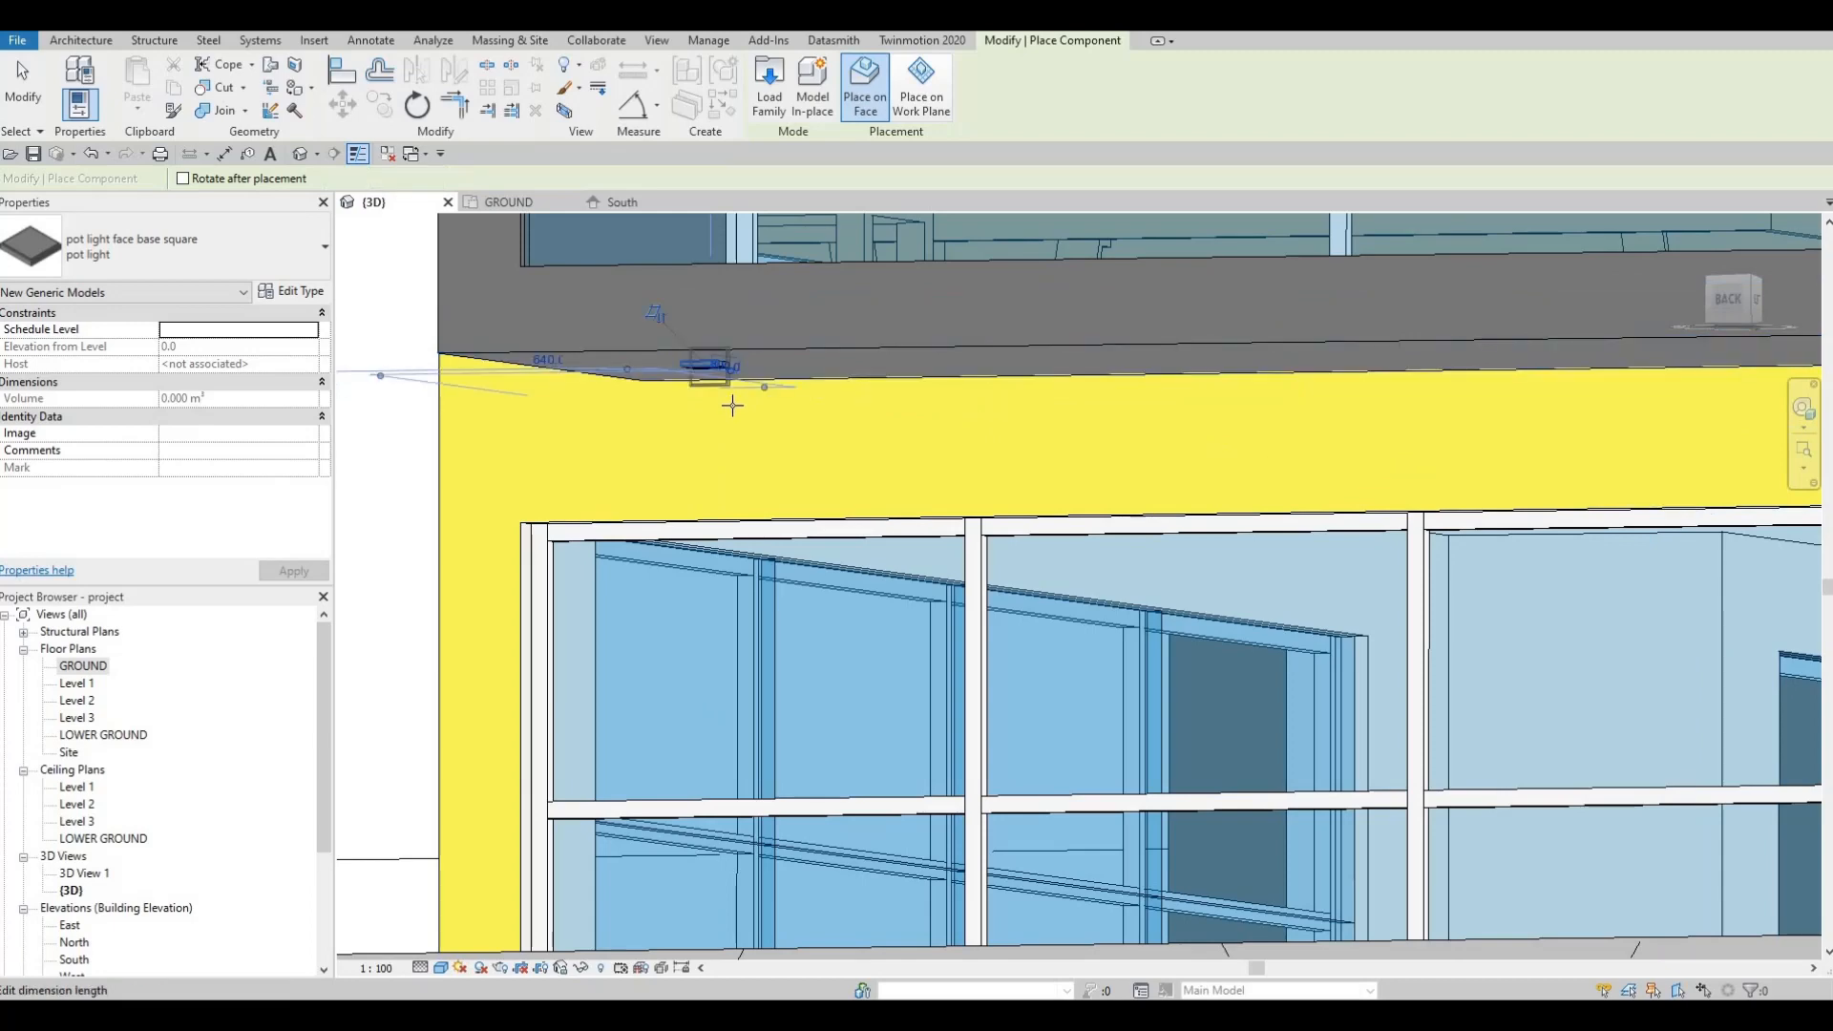
pyautogui.scroll(-2, 732, 404)
pyautogui.press('Escape')
pyautogui.press('Escape')
pyautogui.press('Escape')
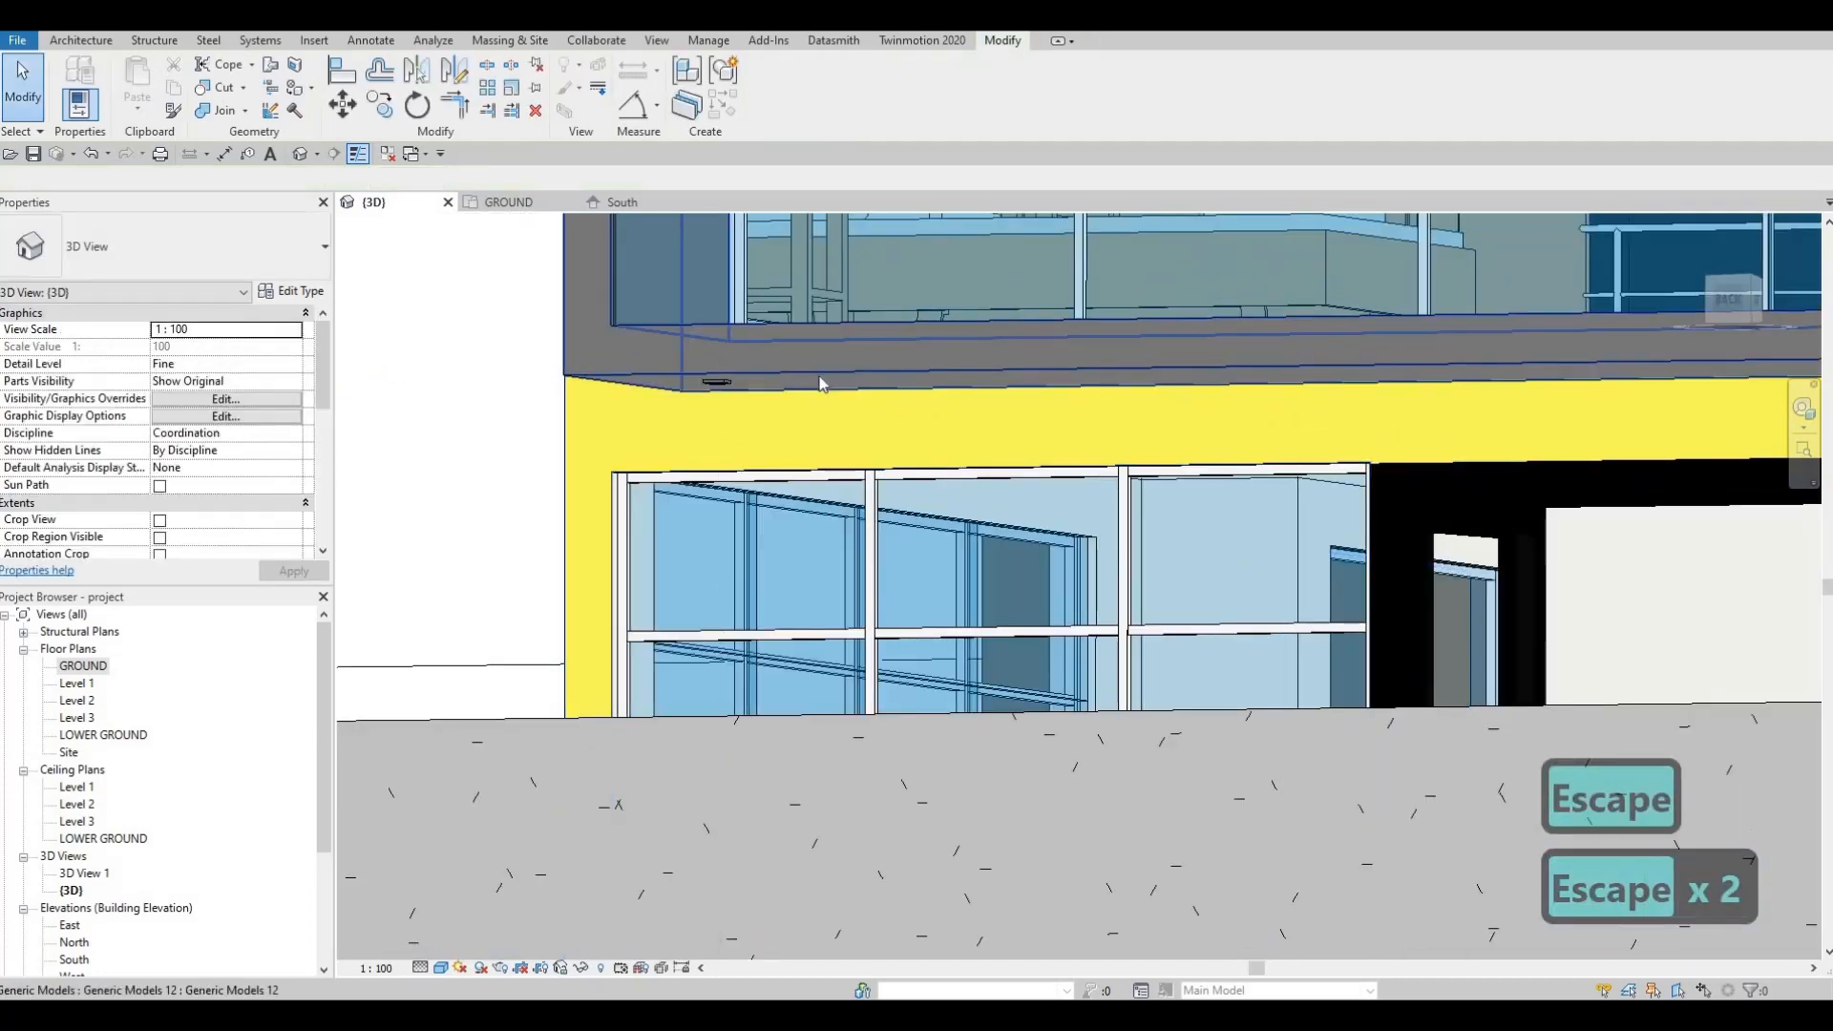
pyautogui.scroll(-2, 821, 384)
pyautogui.scroll(-2, 1149, 442)
pyautogui.keyDown('shift'); pyautogui.moveTo(1158, 435); pyautogui.dragTo(908, 564, button='middle'); pyautogui.keyUp('shift')
pyautogui.scroll(-2, 956, 418)
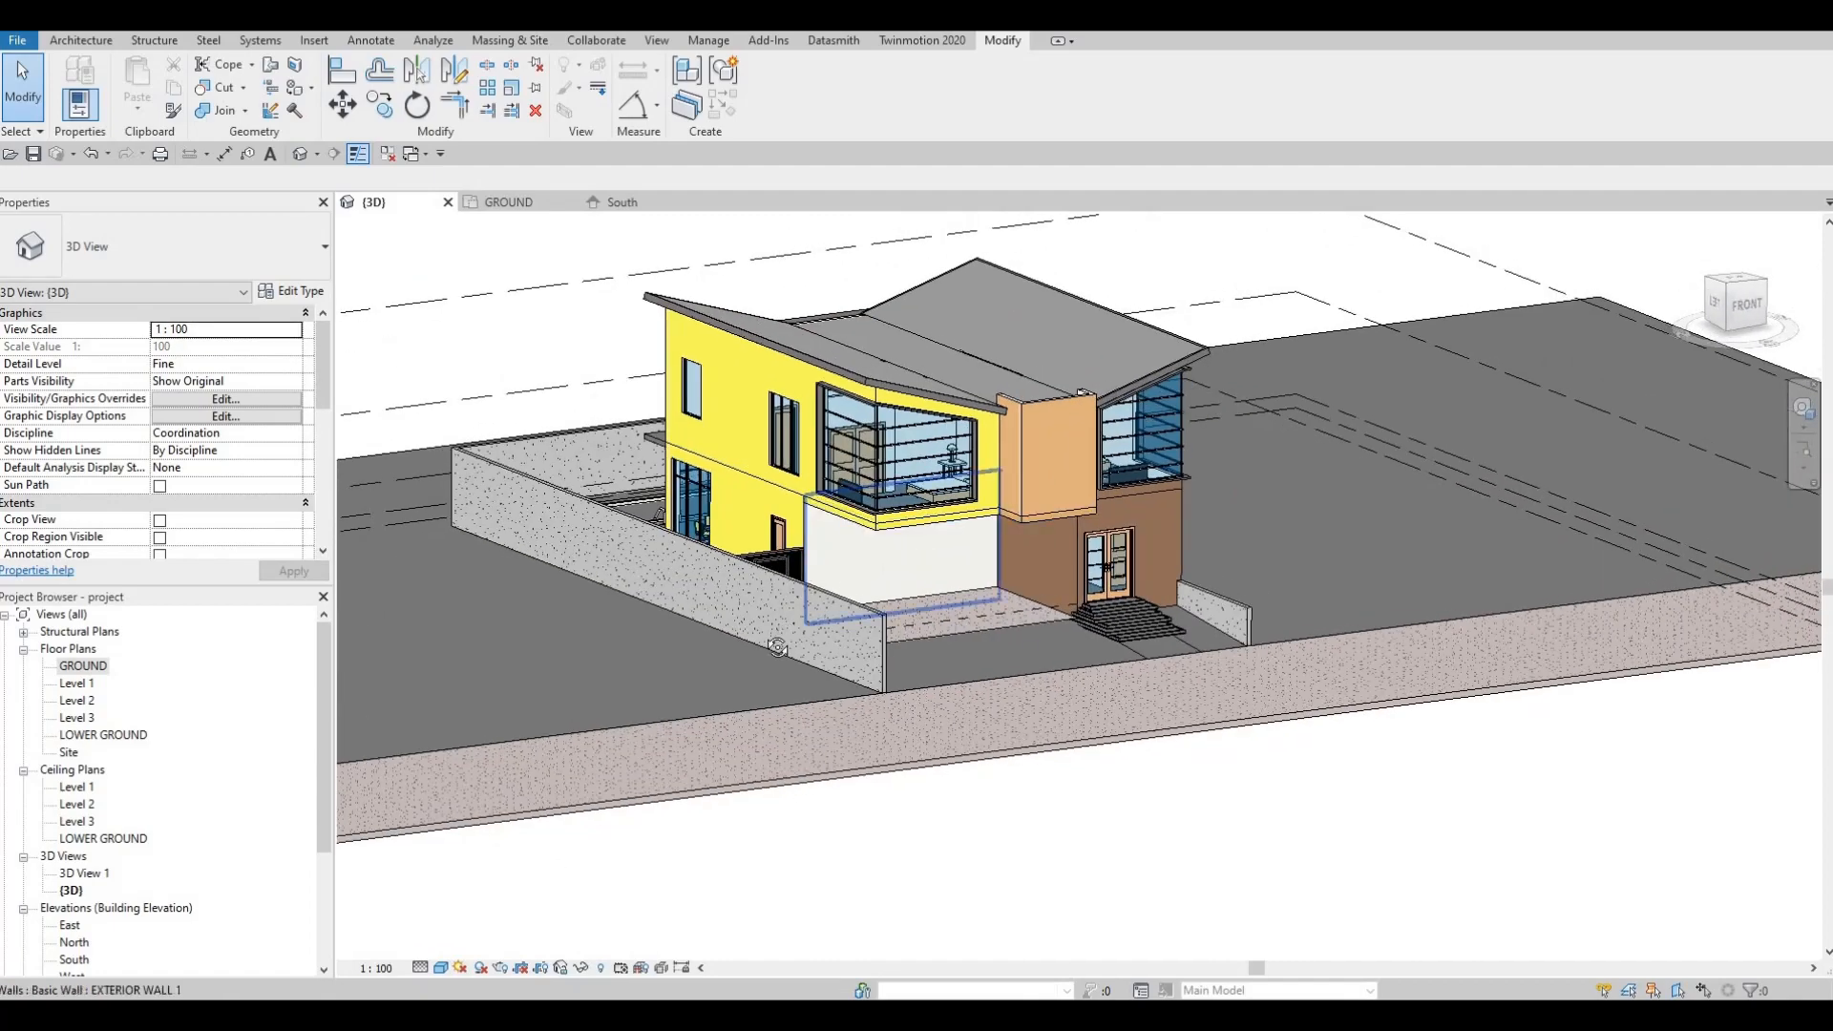
pyautogui.keyDown('shift'); pyautogui.moveTo(748, 641); pyautogui.dragTo(938, 503, button='middle'); pyautogui.keyUp('shift')
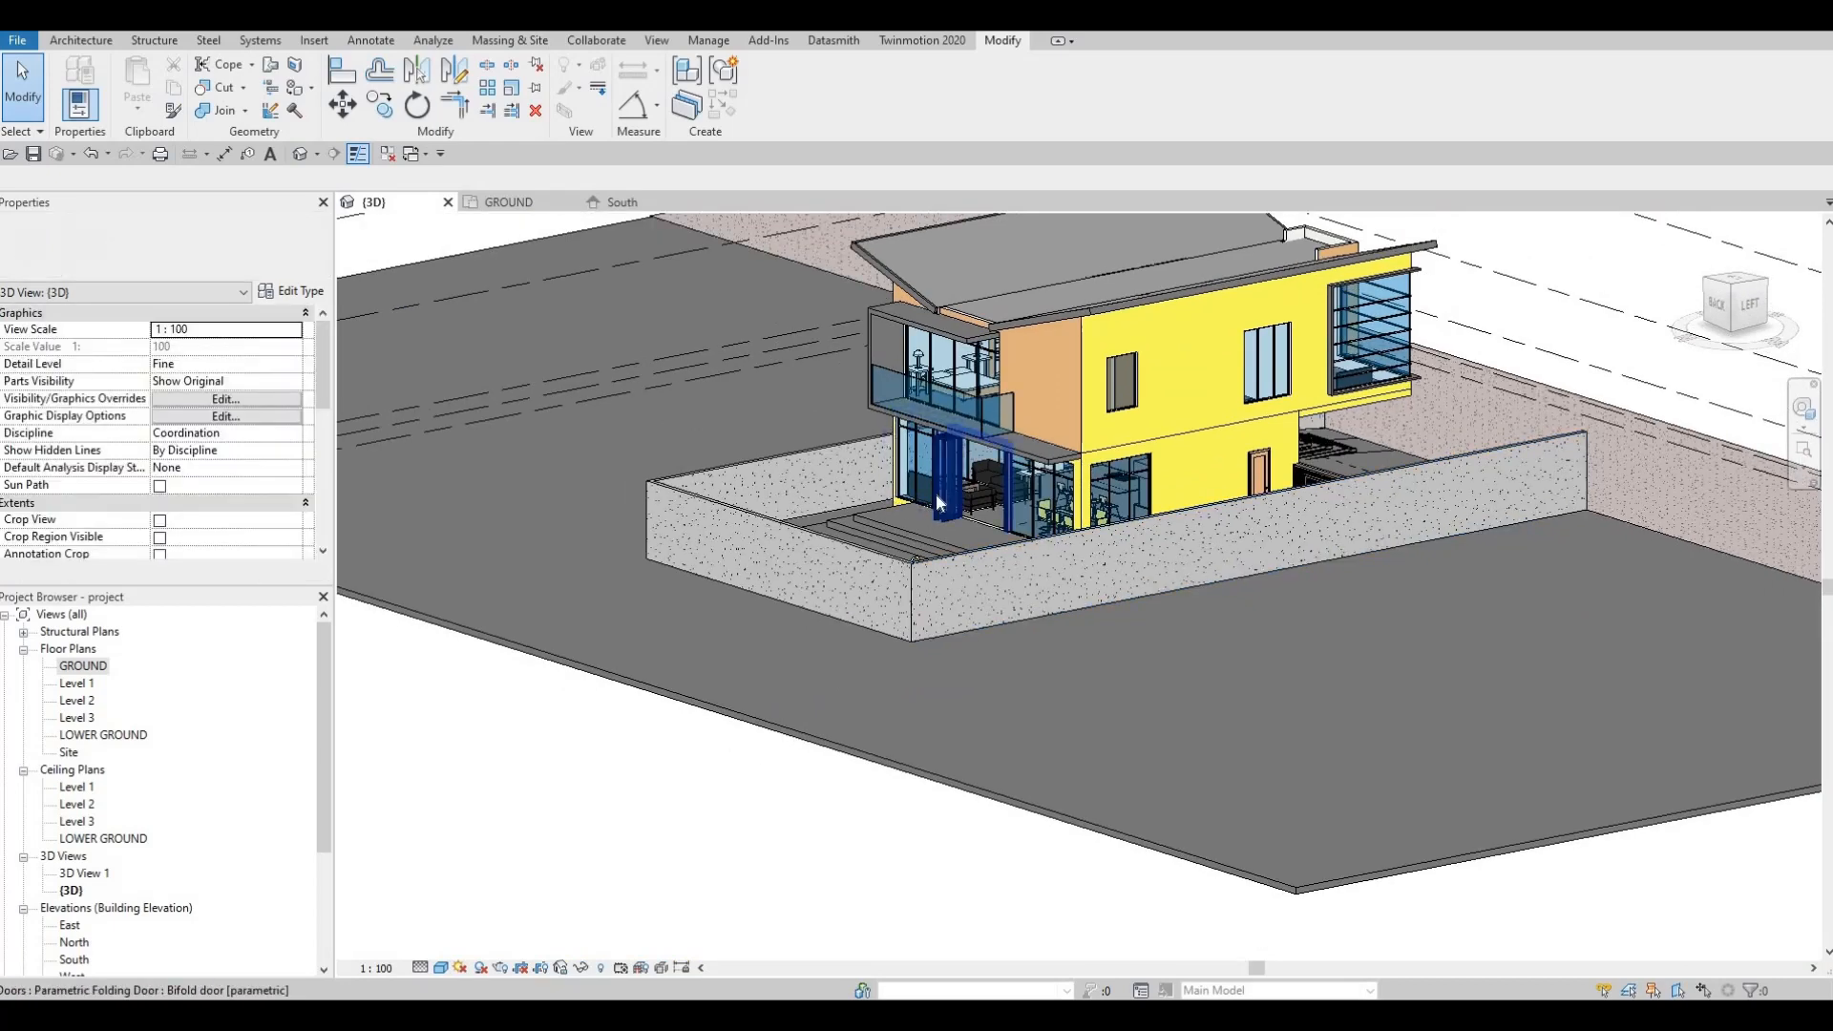
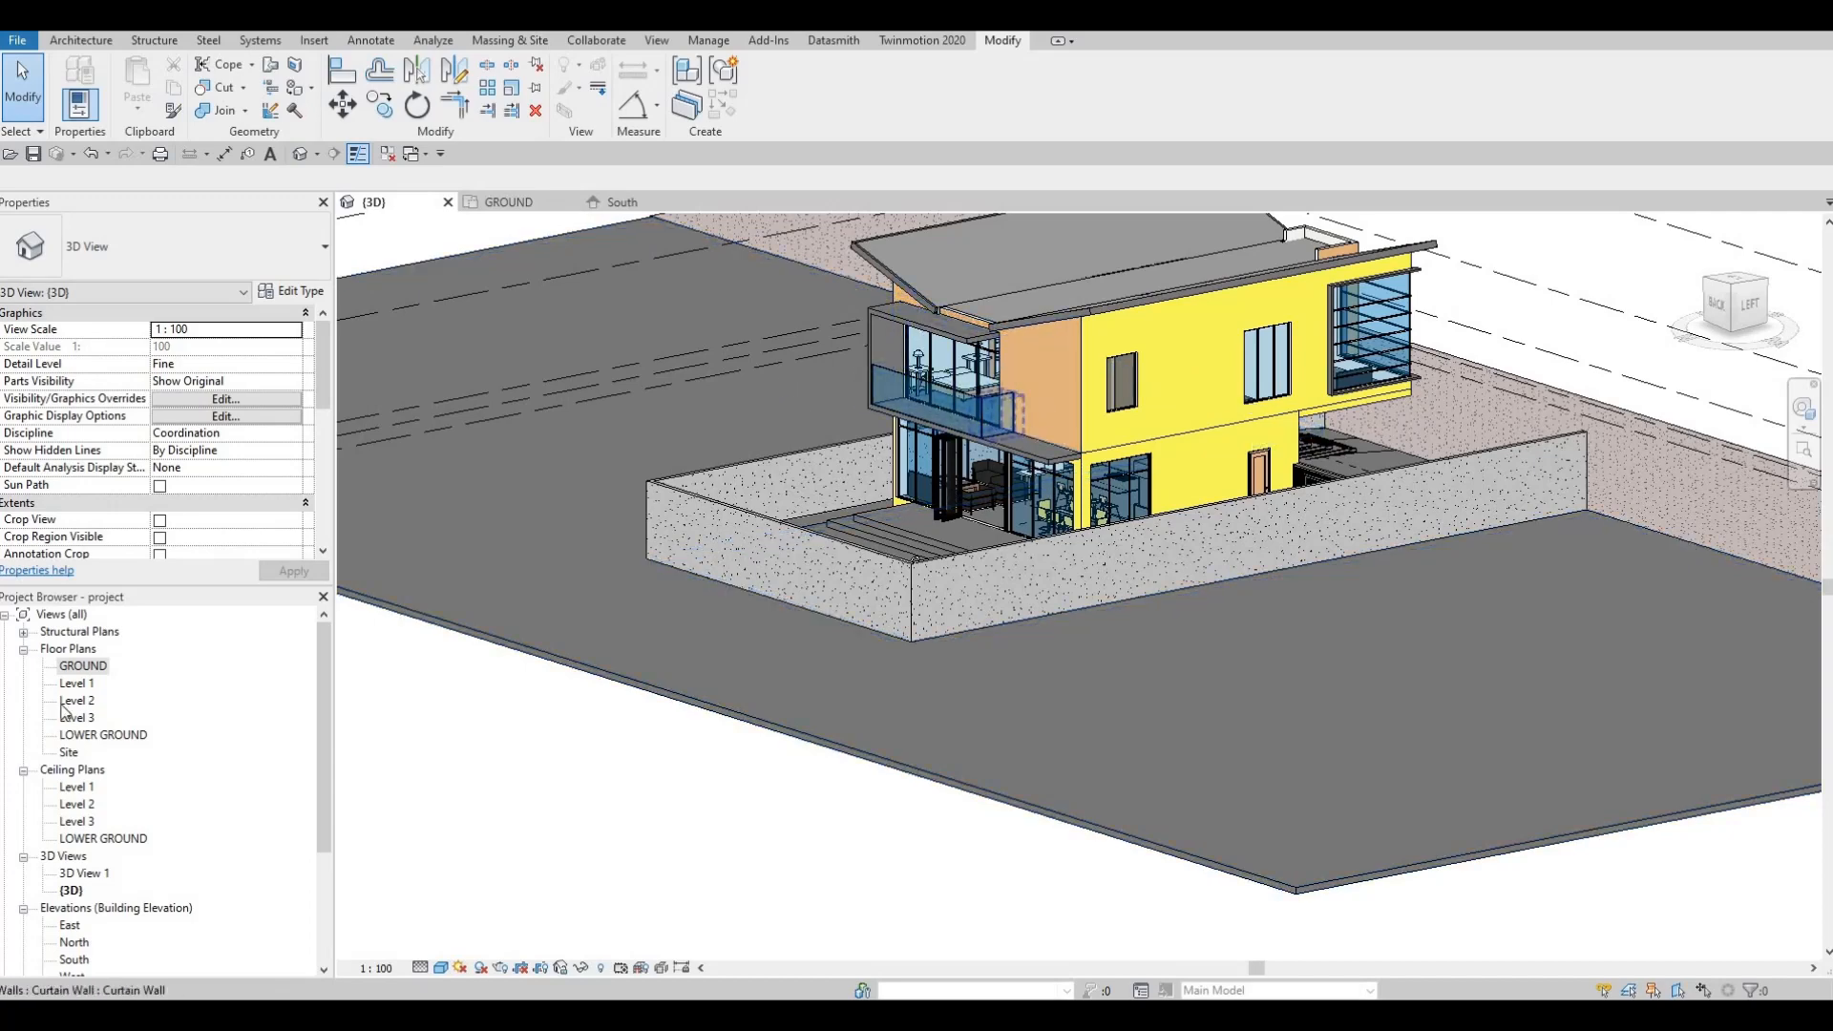
# Step: Open the Level 2 ceiling plan and shift the pot light slightly up and right
pyautogui.doubleClick(77, 804)
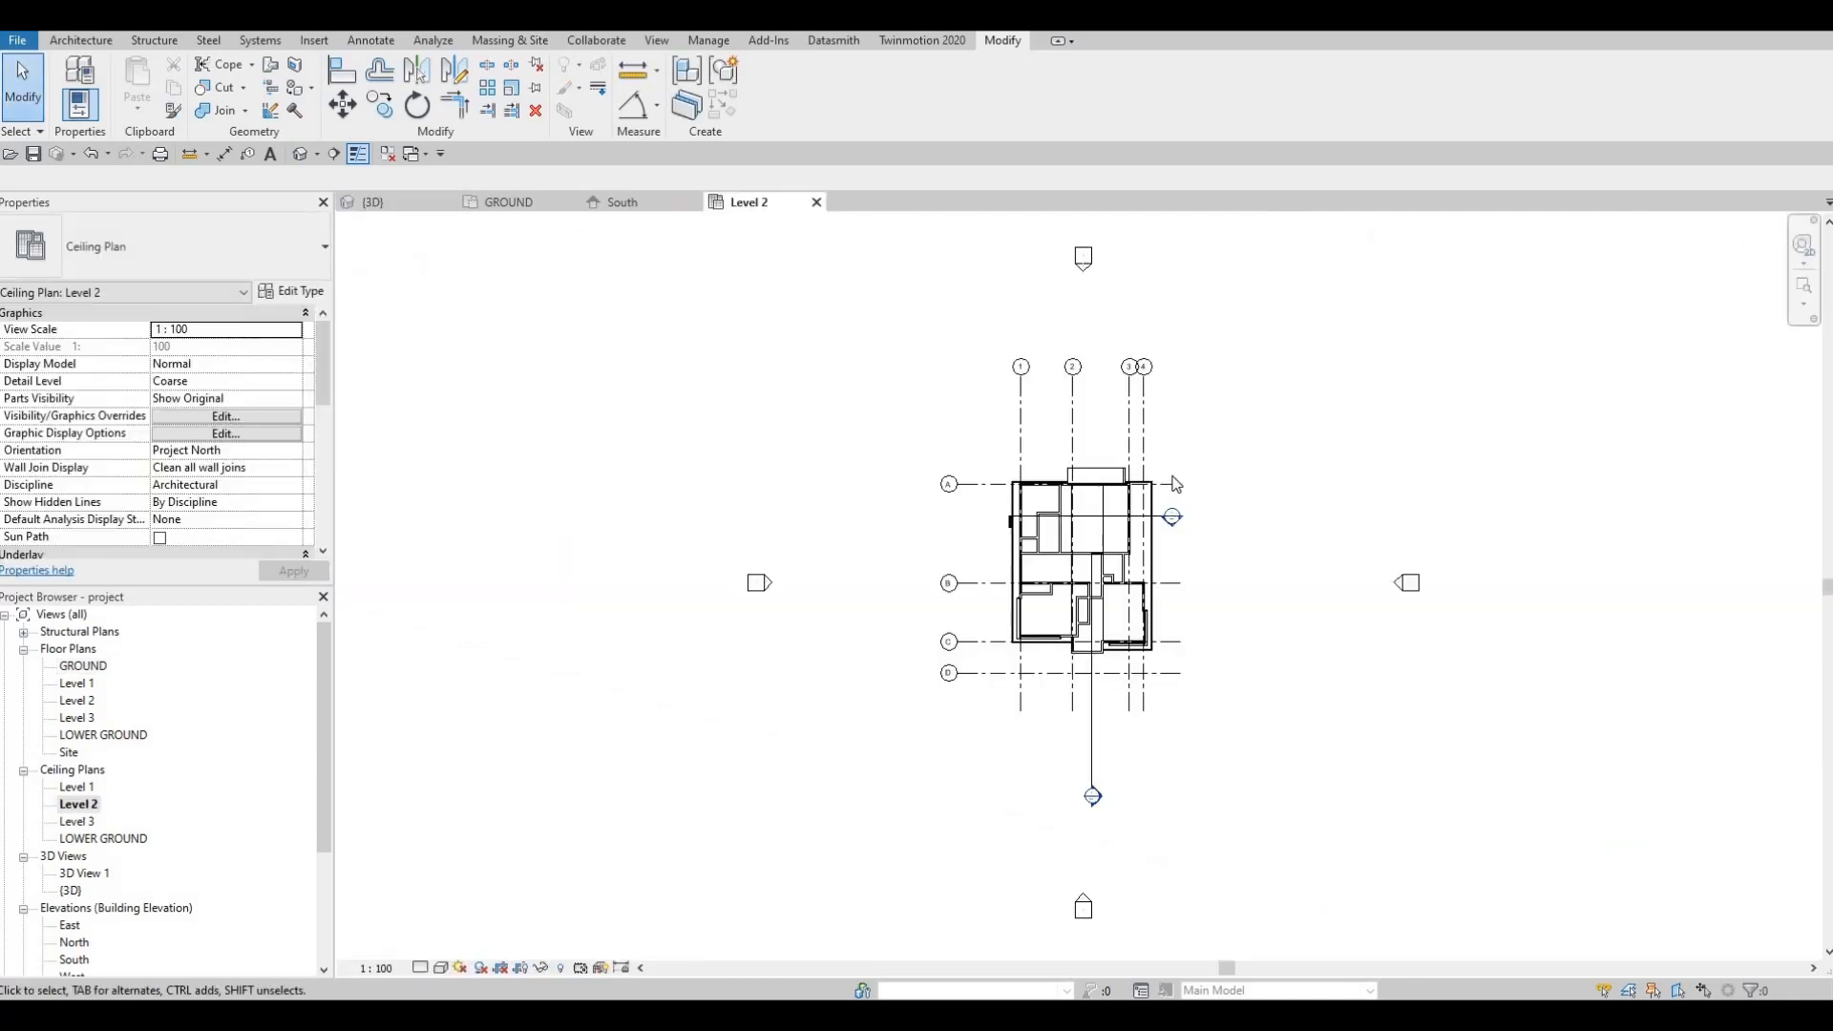
pyautogui.scroll(6, 1110, 491)
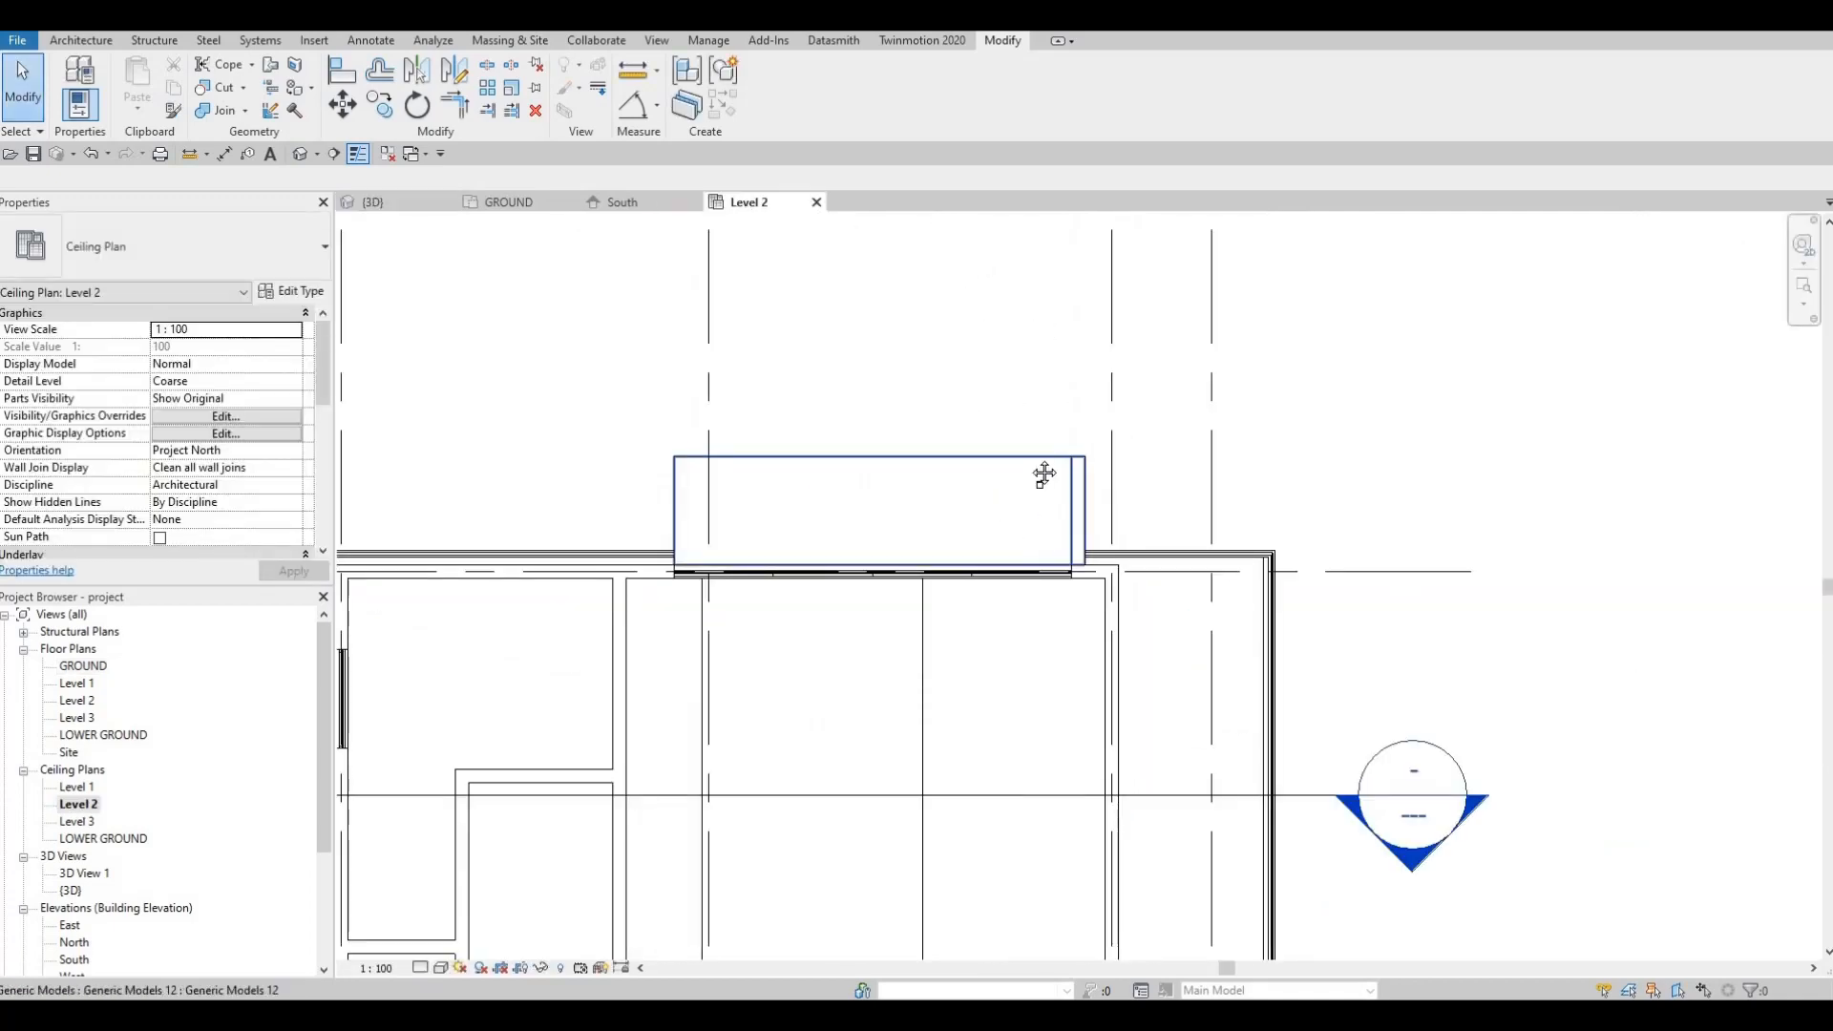
pyautogui.scroll(4, 1016, 427)
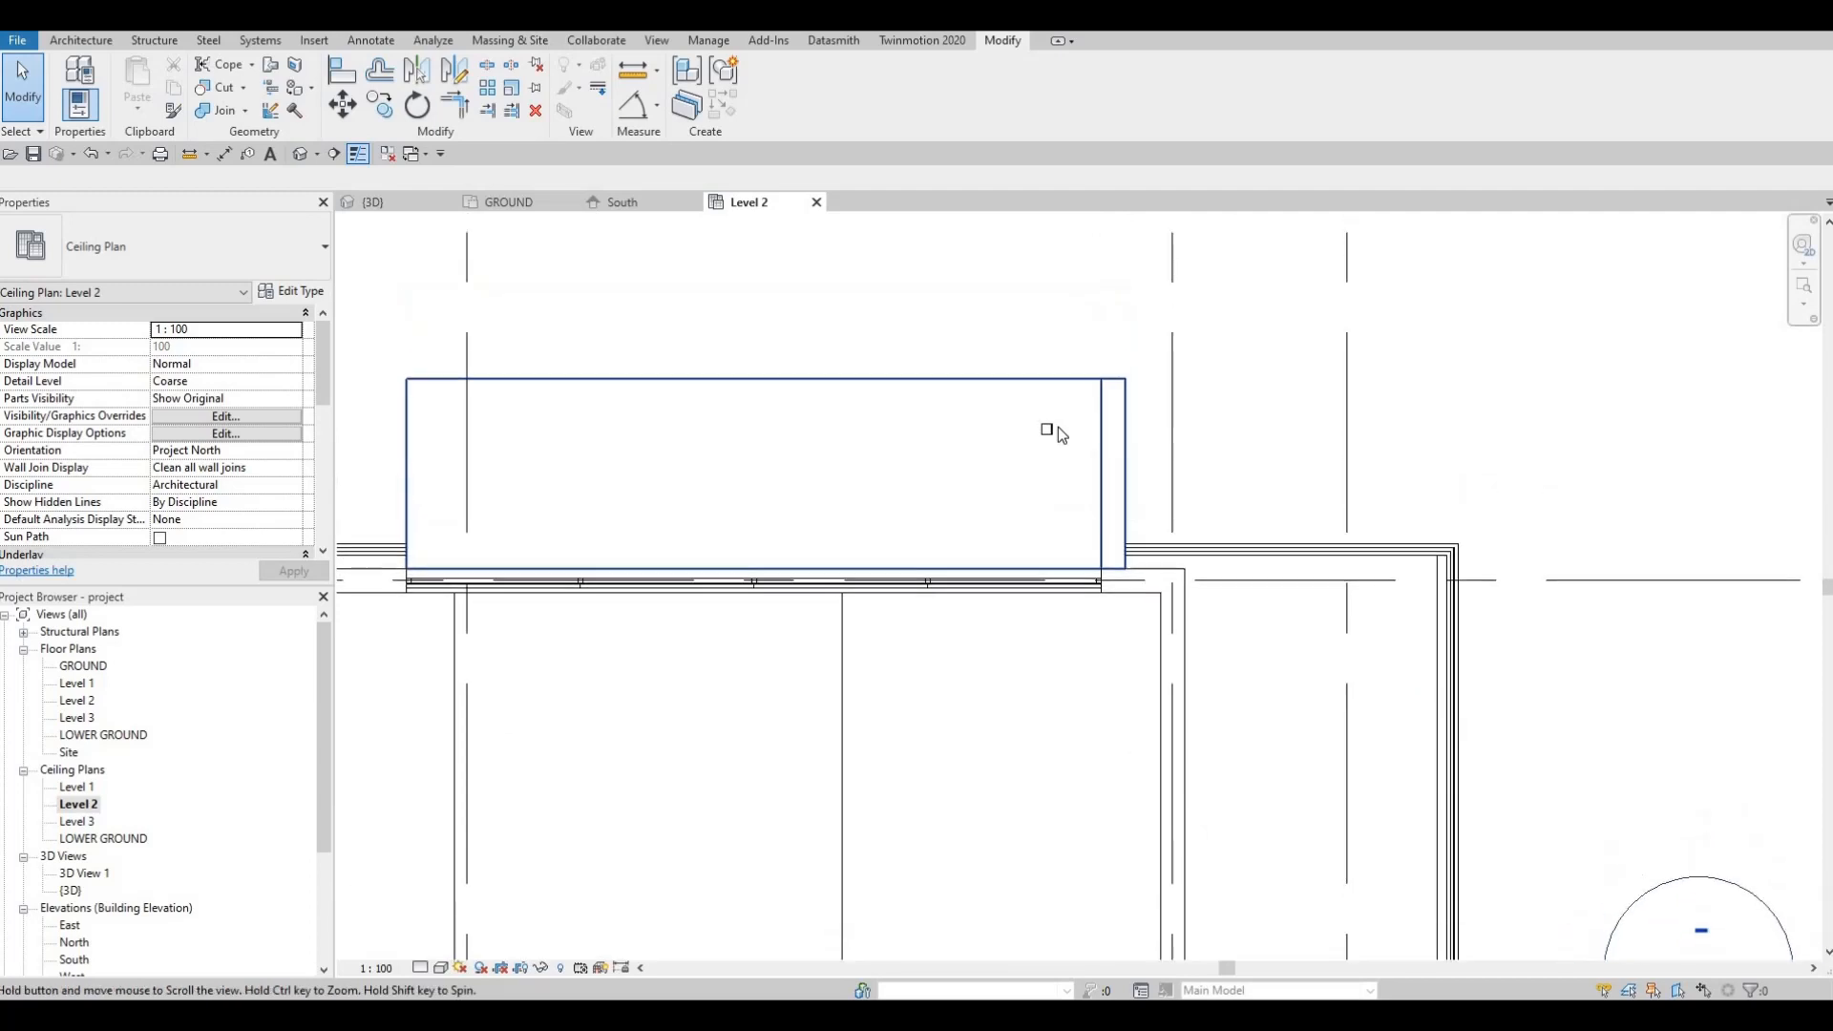
pyautogui.moveTo(1072, 464); pyautogui.dragTo(1056, 514, button='middle')
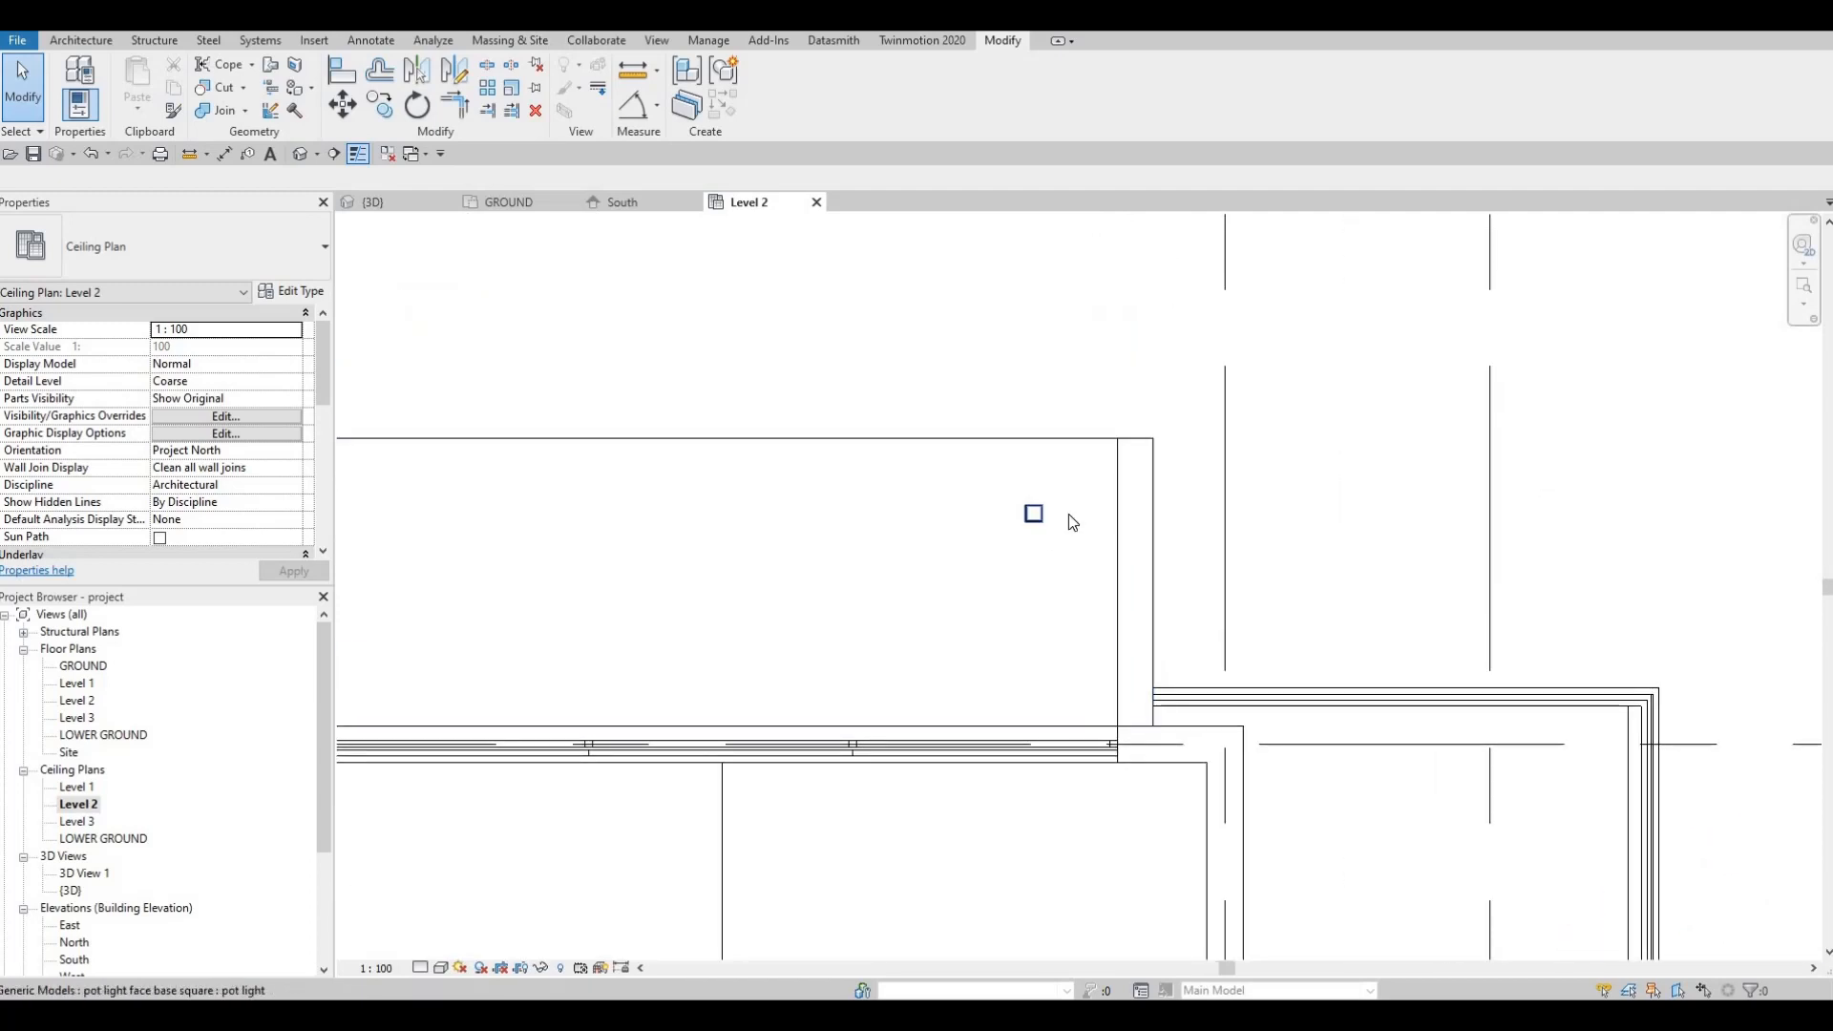
pyautogui.scroll(-1, 1068, 514)
pyautogui.click(1065, 489)
pyautogui.scroll(1, 1068, 497)
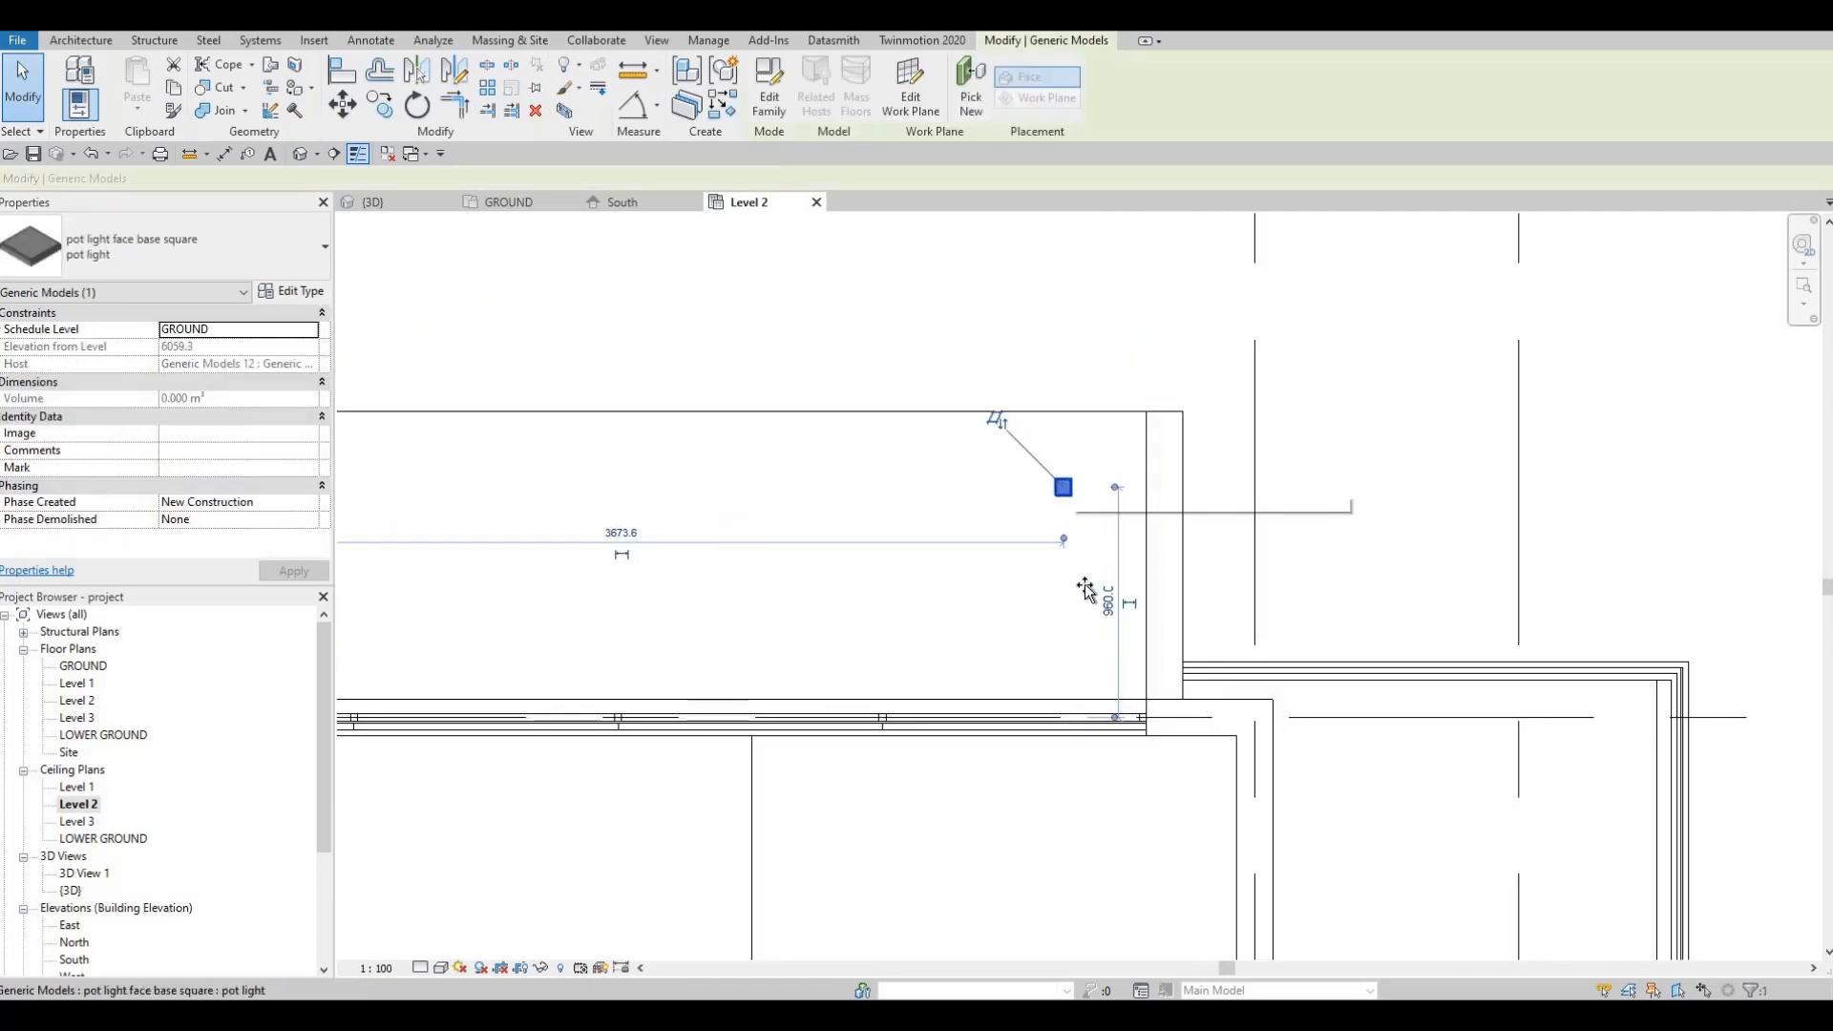
pyautogui.moveTo(1083, 539); pyautogui.dragTo(1087, 535)
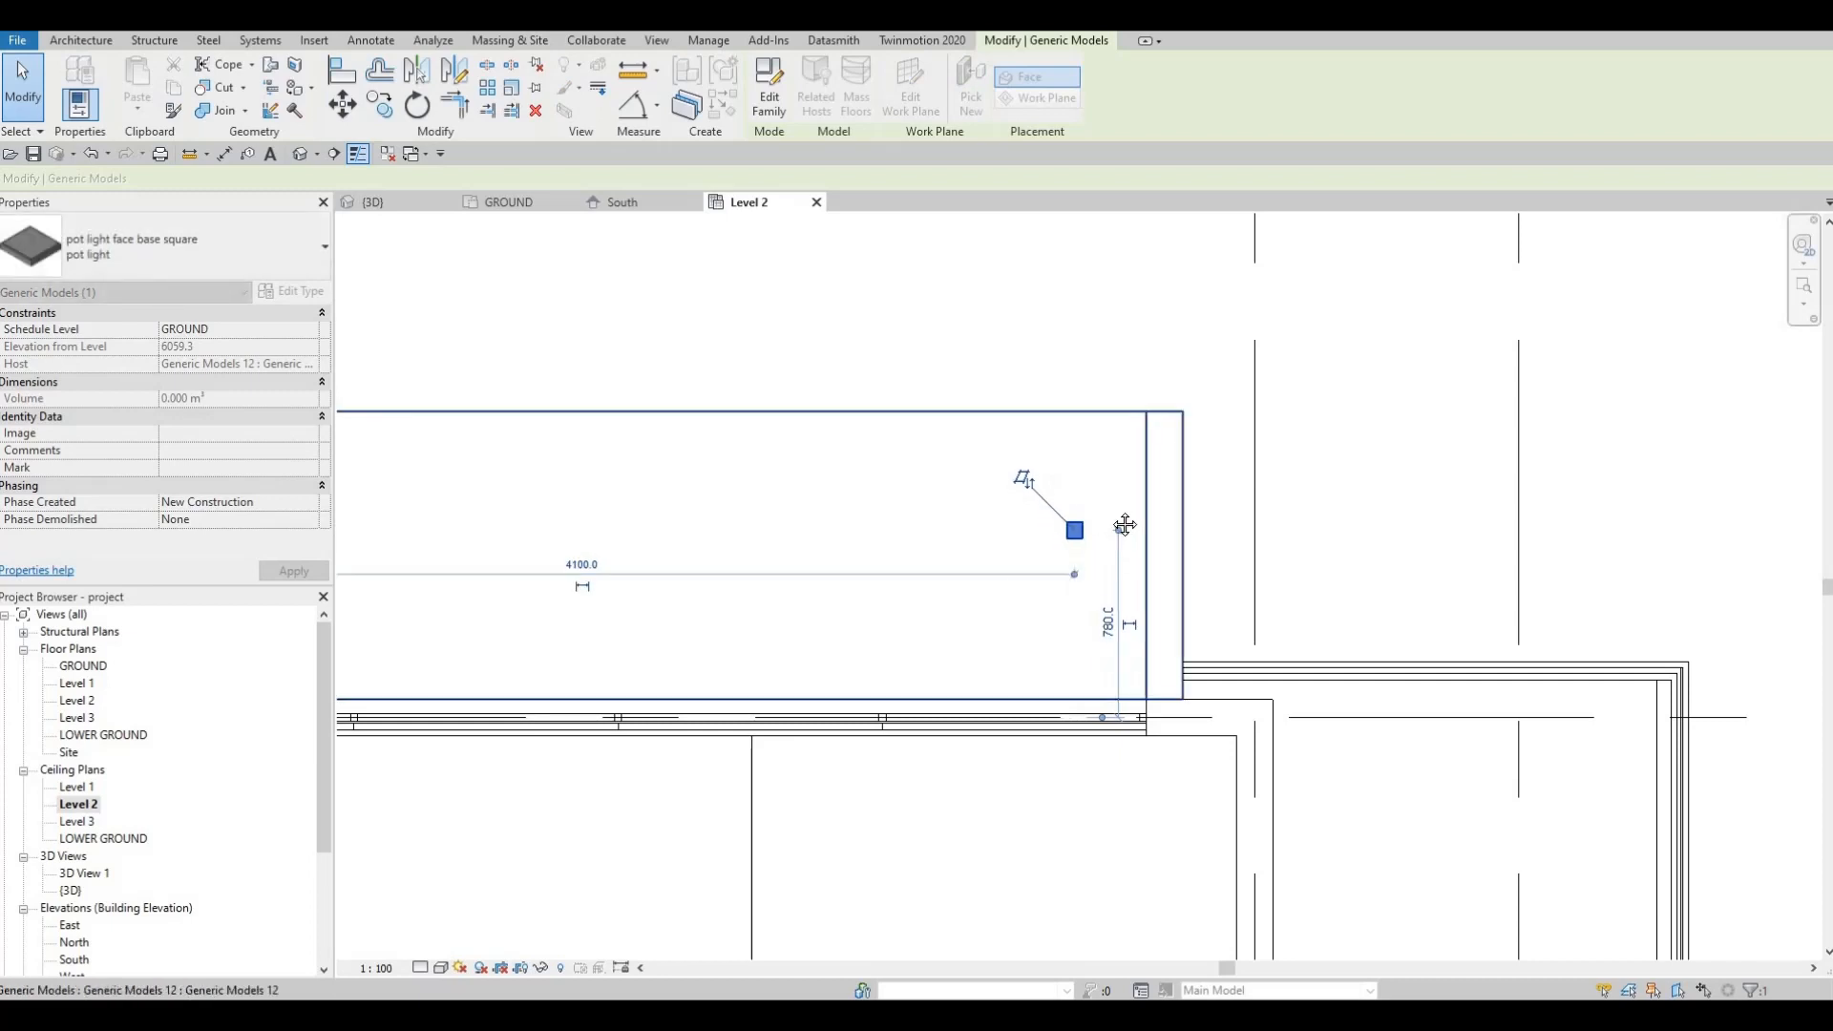
pyautogui.scroll(-3, 1121, 521)
pyautogui.press('Escape')
pyautogui.press('Escape')
pyautogui.press('Escape')
# Step: Move the pot light with MV beside the wall, then nudge it two steps left
pyautogui.click(1148, 494)
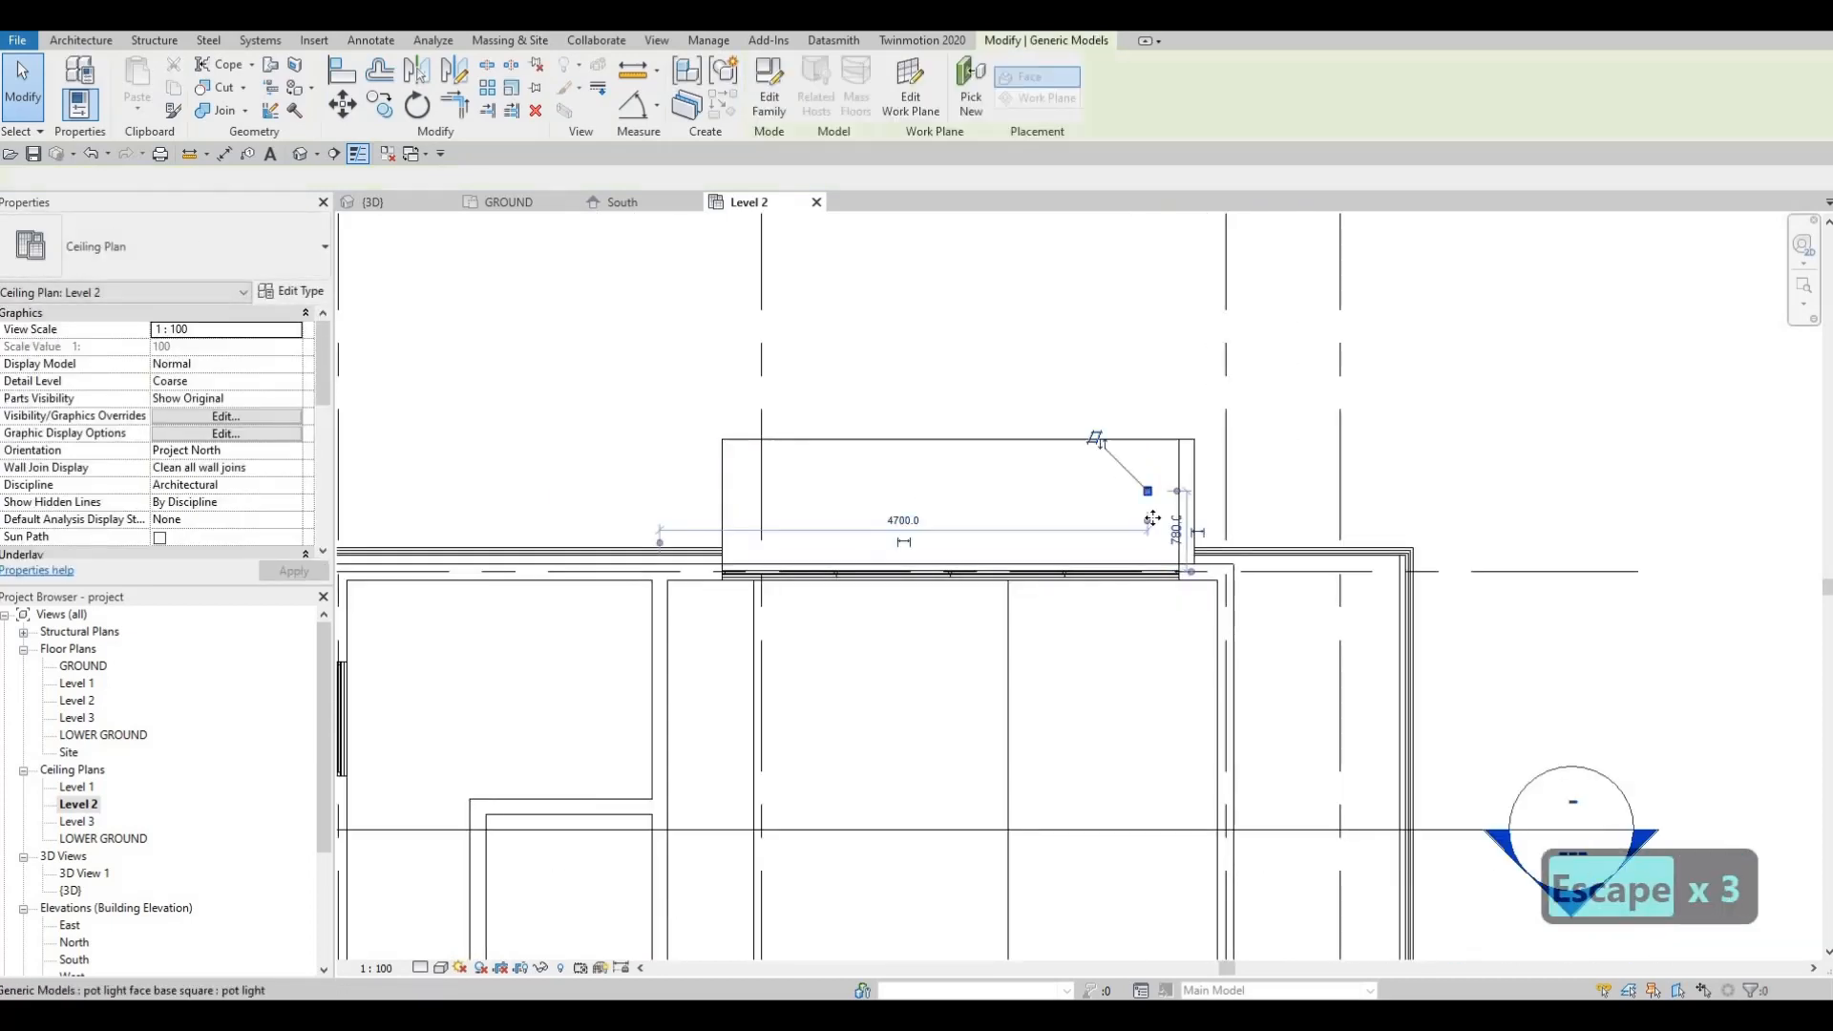
pyautogui.scroll(2, 1146, 492)
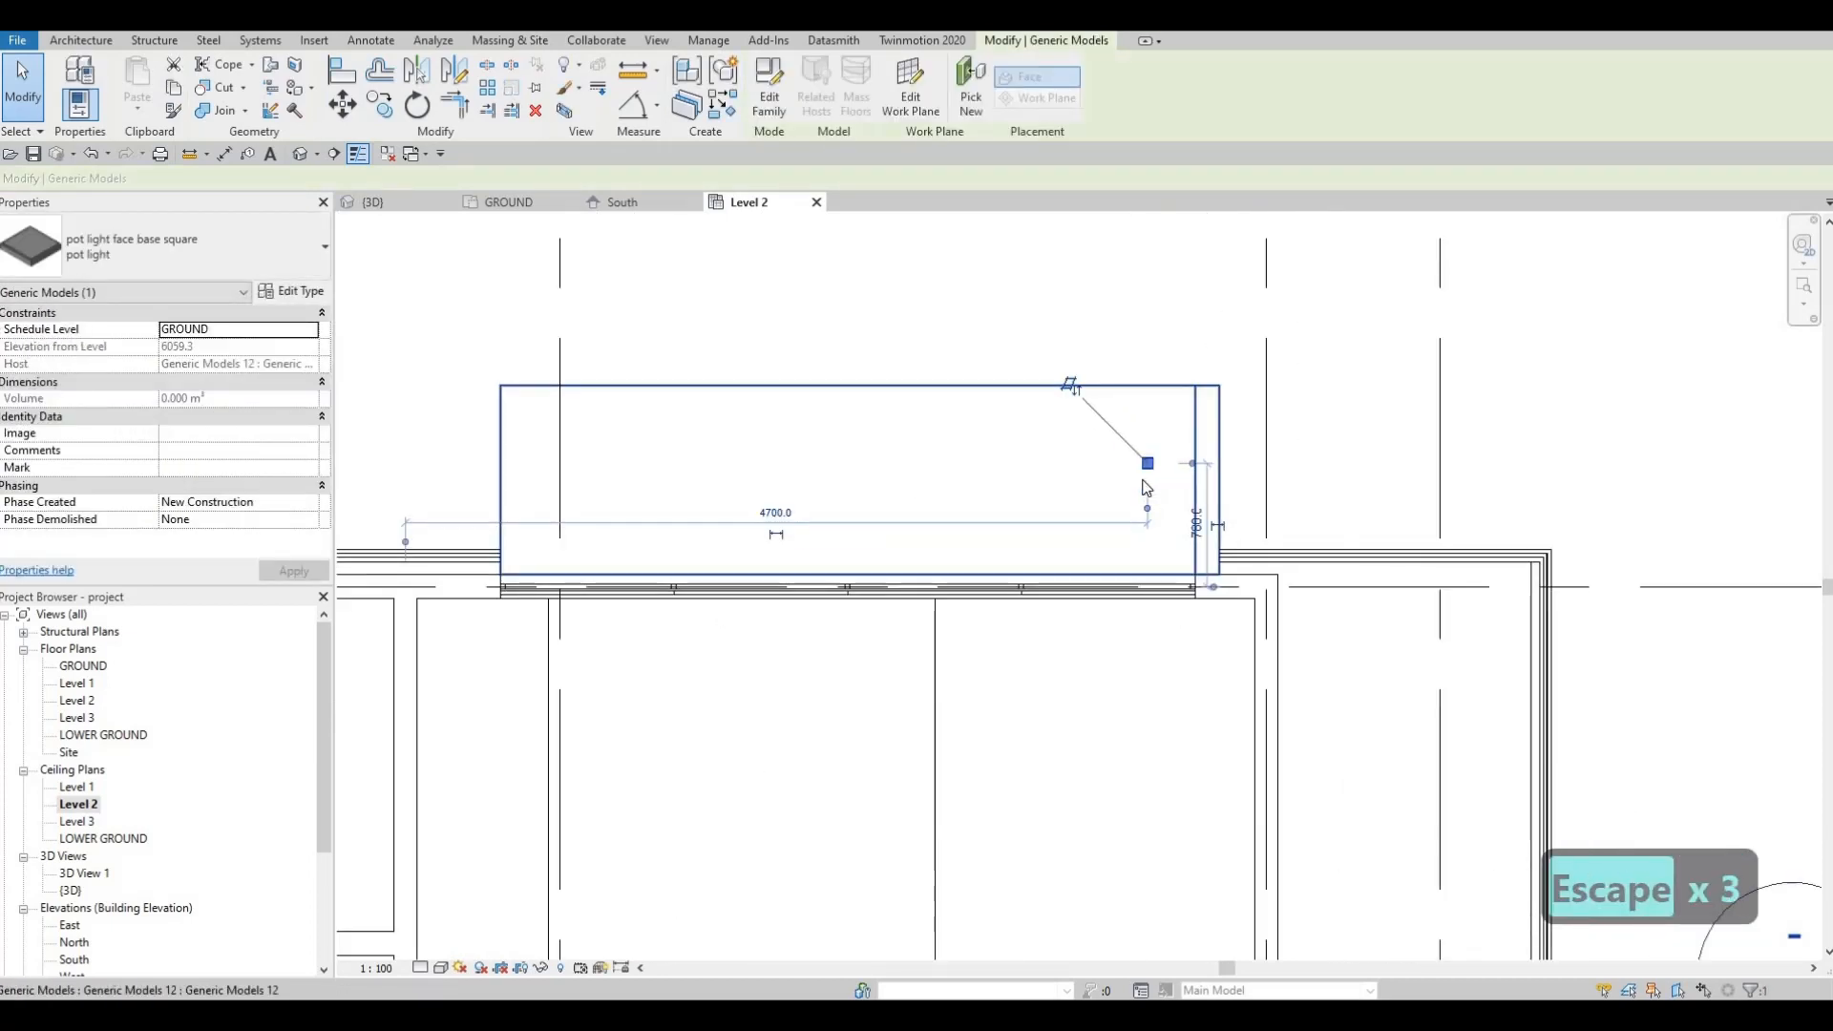
pyautogui.press('m')
pyautogui.press('v')
pyautogui.scroll(3, 1192, 486)
pyautogui.click(1194, 490)
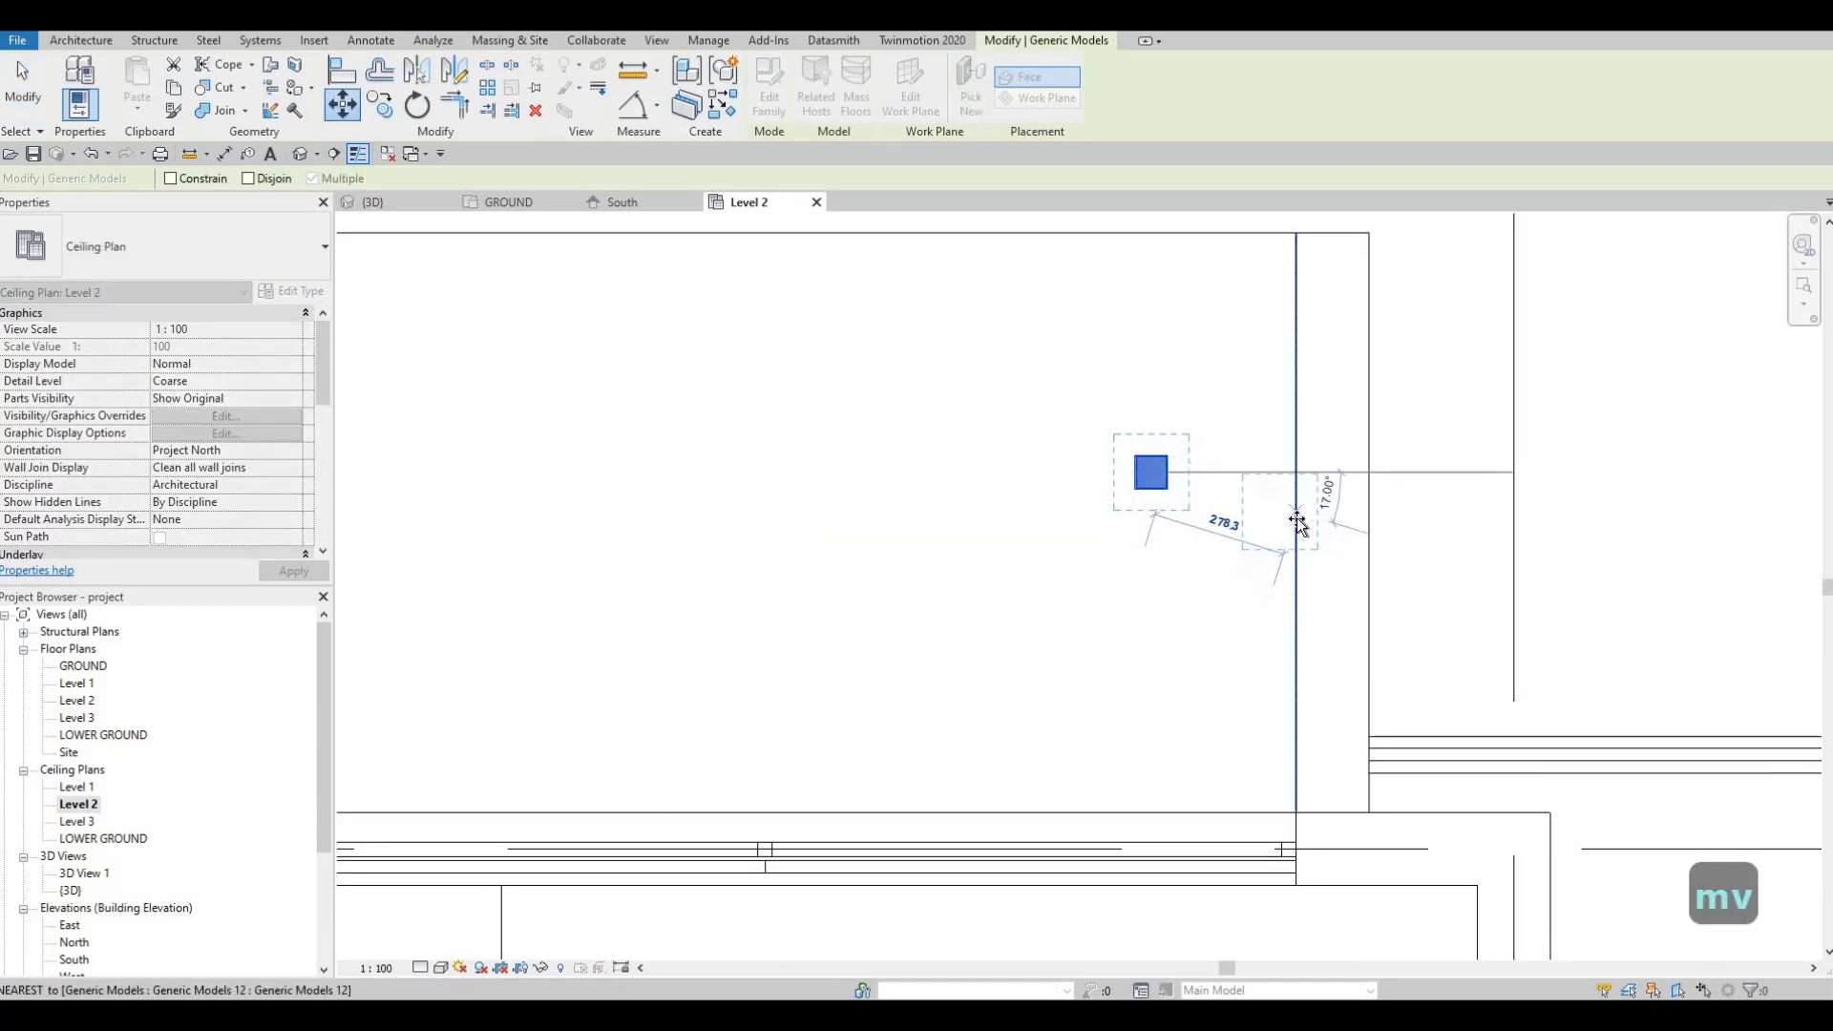
pyautogui.click(1241, 561)
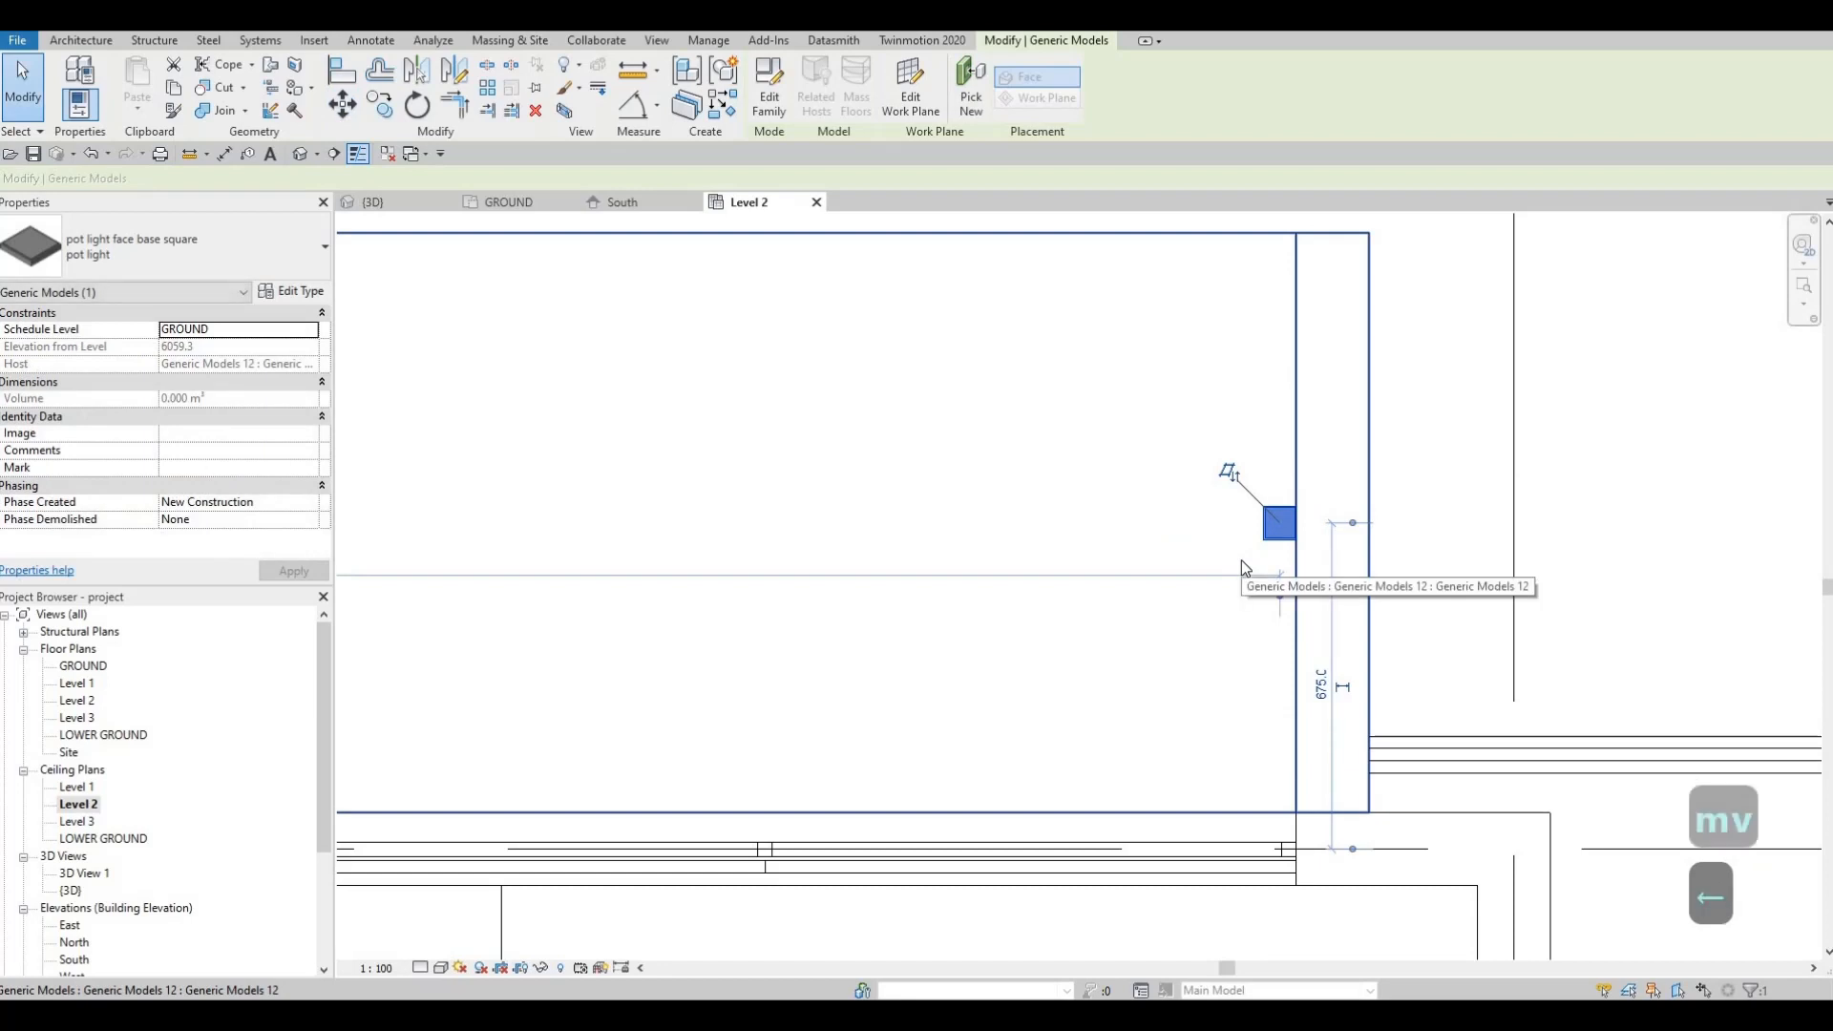
pyautogui.press('Left')
pyautogui.press('Left')
pyautogui.press('Left')
pyautogui.press('Left')
pyautogui.press('Left')
pyautogui.press('Left')
pyautogui.press('Left')
pyautogui.press('Left')
pyautogui.press('Left')
pyautogui.press('Left')
pyautogui.press('Left')
pyautogui.press('Left')
pyautogui.press('Left')
pyautogui.press('Left')
pyautogui.press('Left')
pyautogui.press('Left')
pyautogui.press('Left')
pyautogui.press('Left')
pyautogui.press('Left')
pyautogui.press('Left')
pyautogui.press('Left')
pyautogui.press('Left')
pyautogui.press('Left')
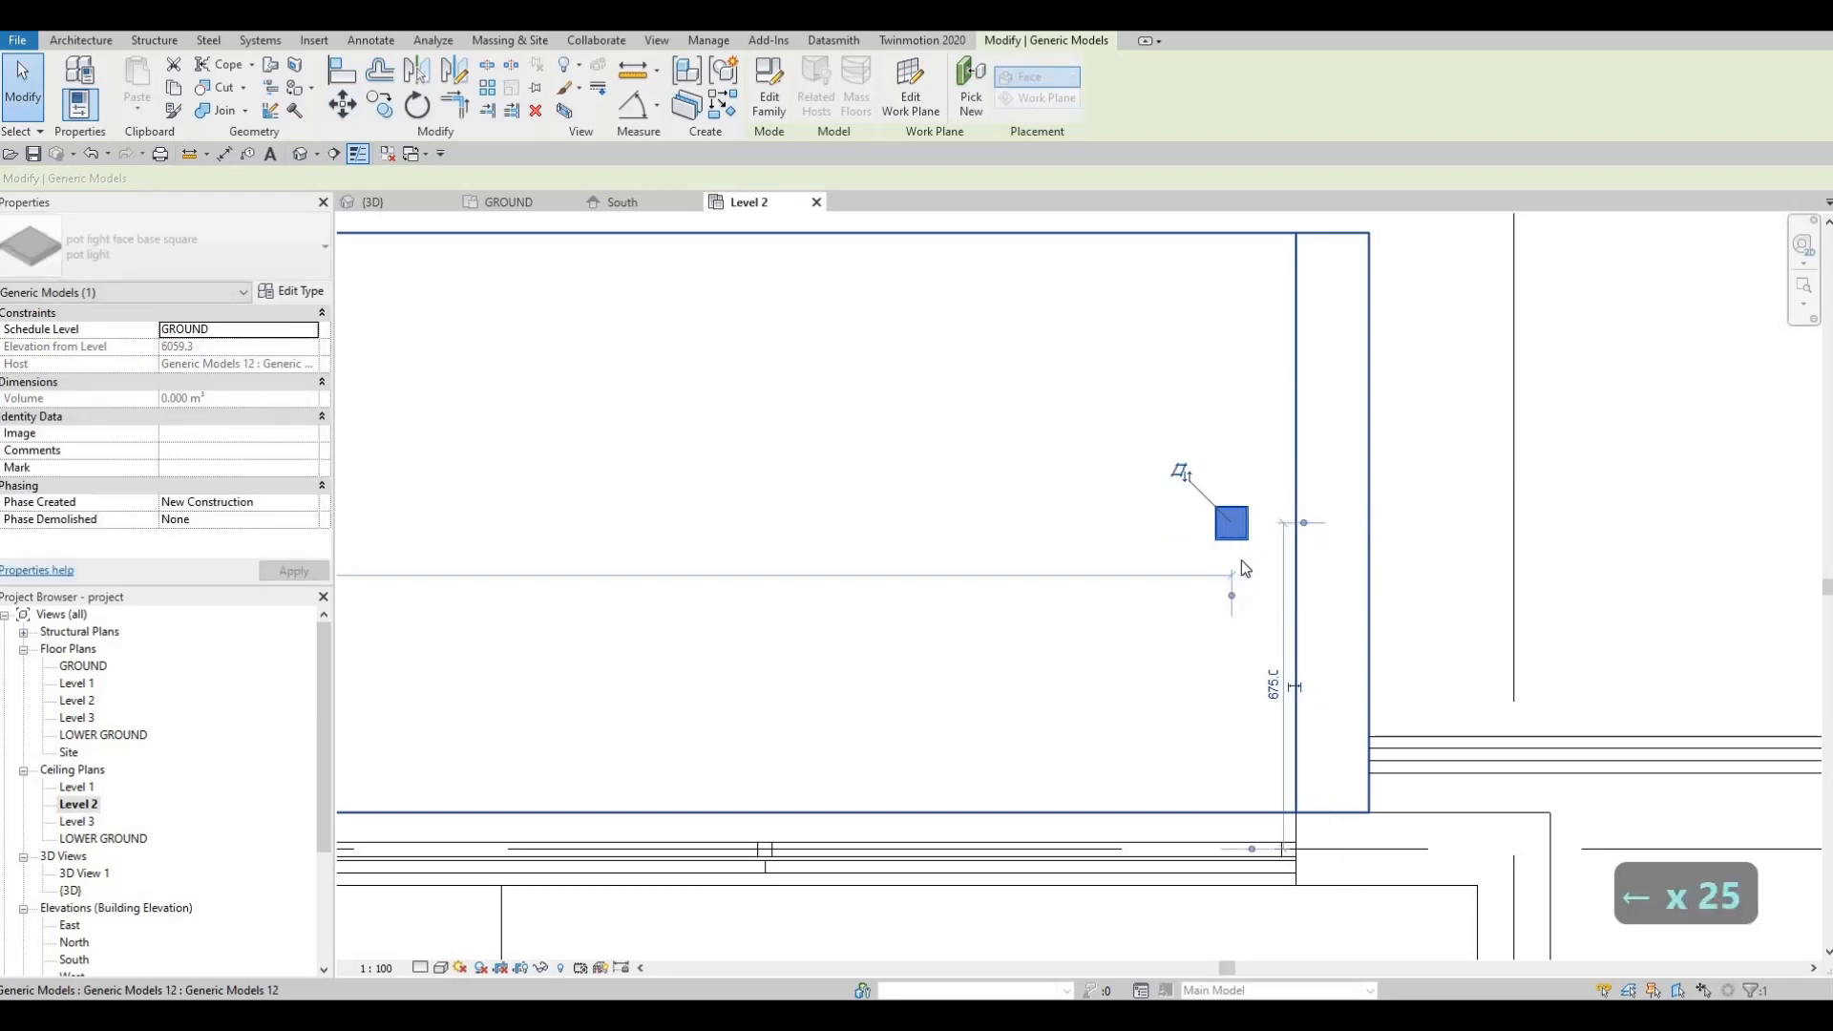
pyautogui.press('Left')
pyautogui.press('Left')
pyautogui.press('Left')
pyautogui.press('Left')
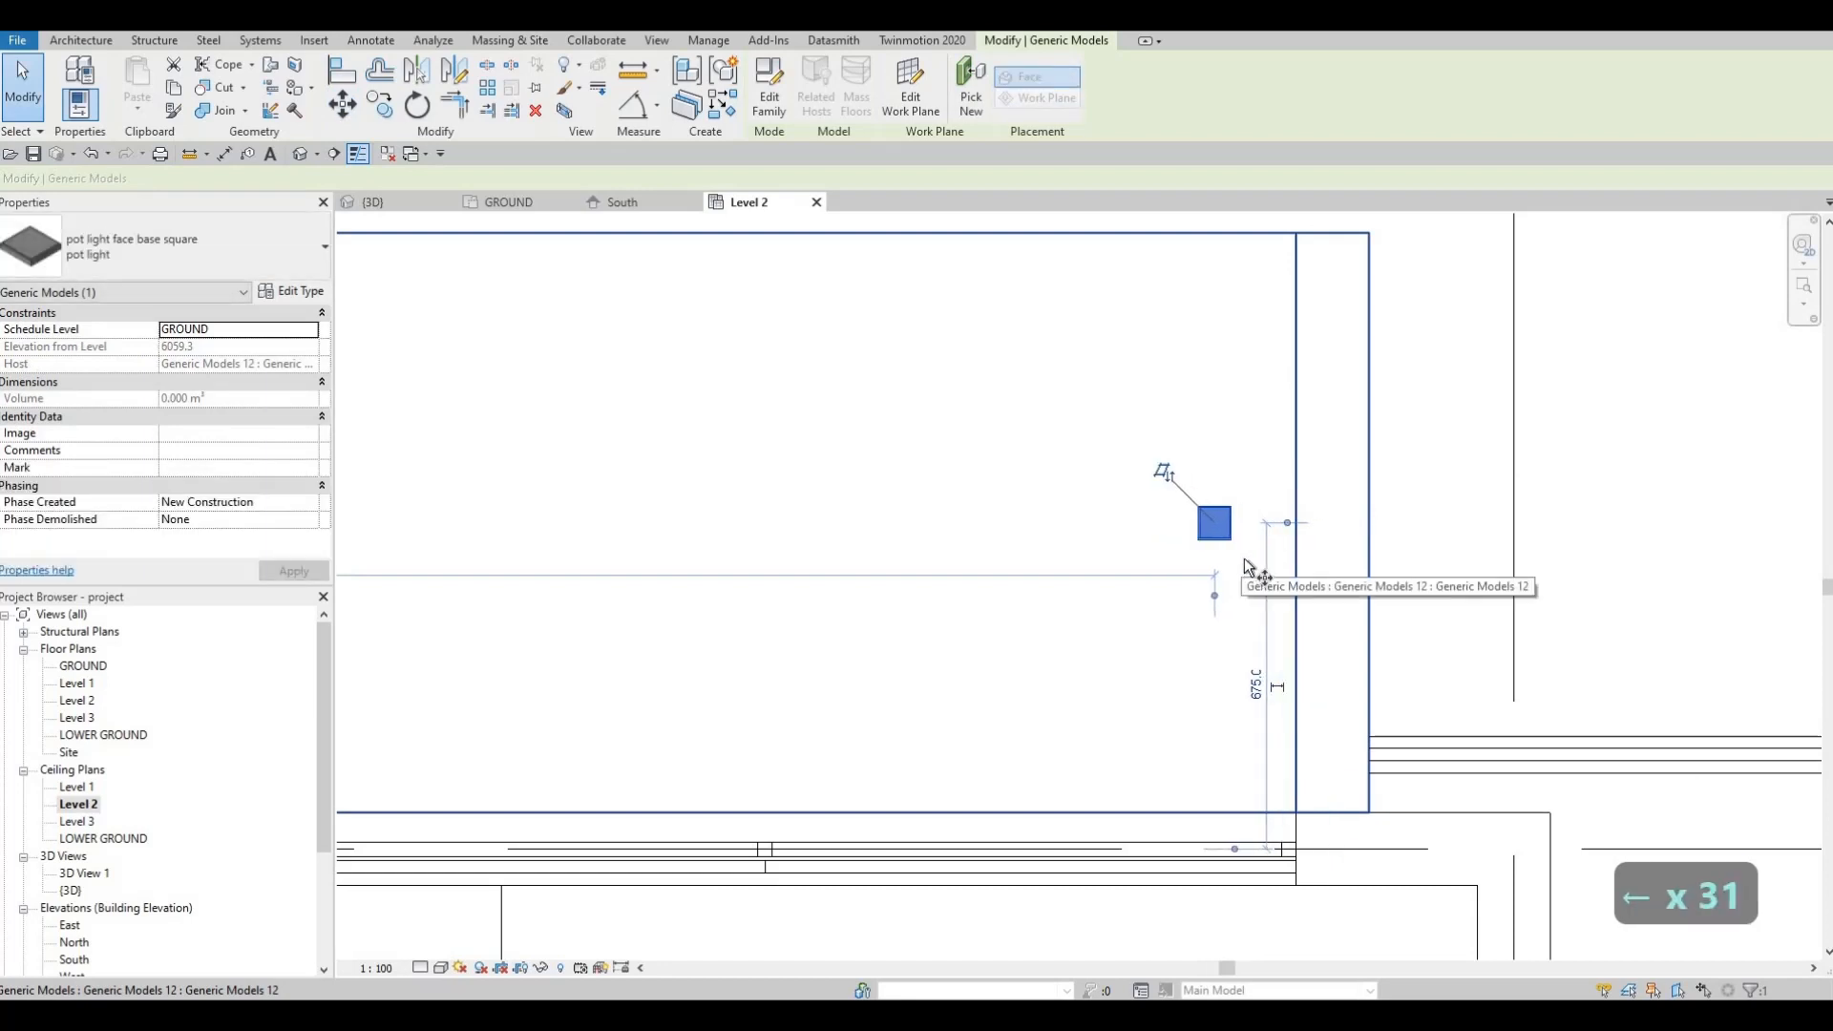
# Step: Start copying the pot light with CO from a base point on the fixture
pyautogui.press('c')
pyautogui.press('o')
pyautogui.click(1214, 523)
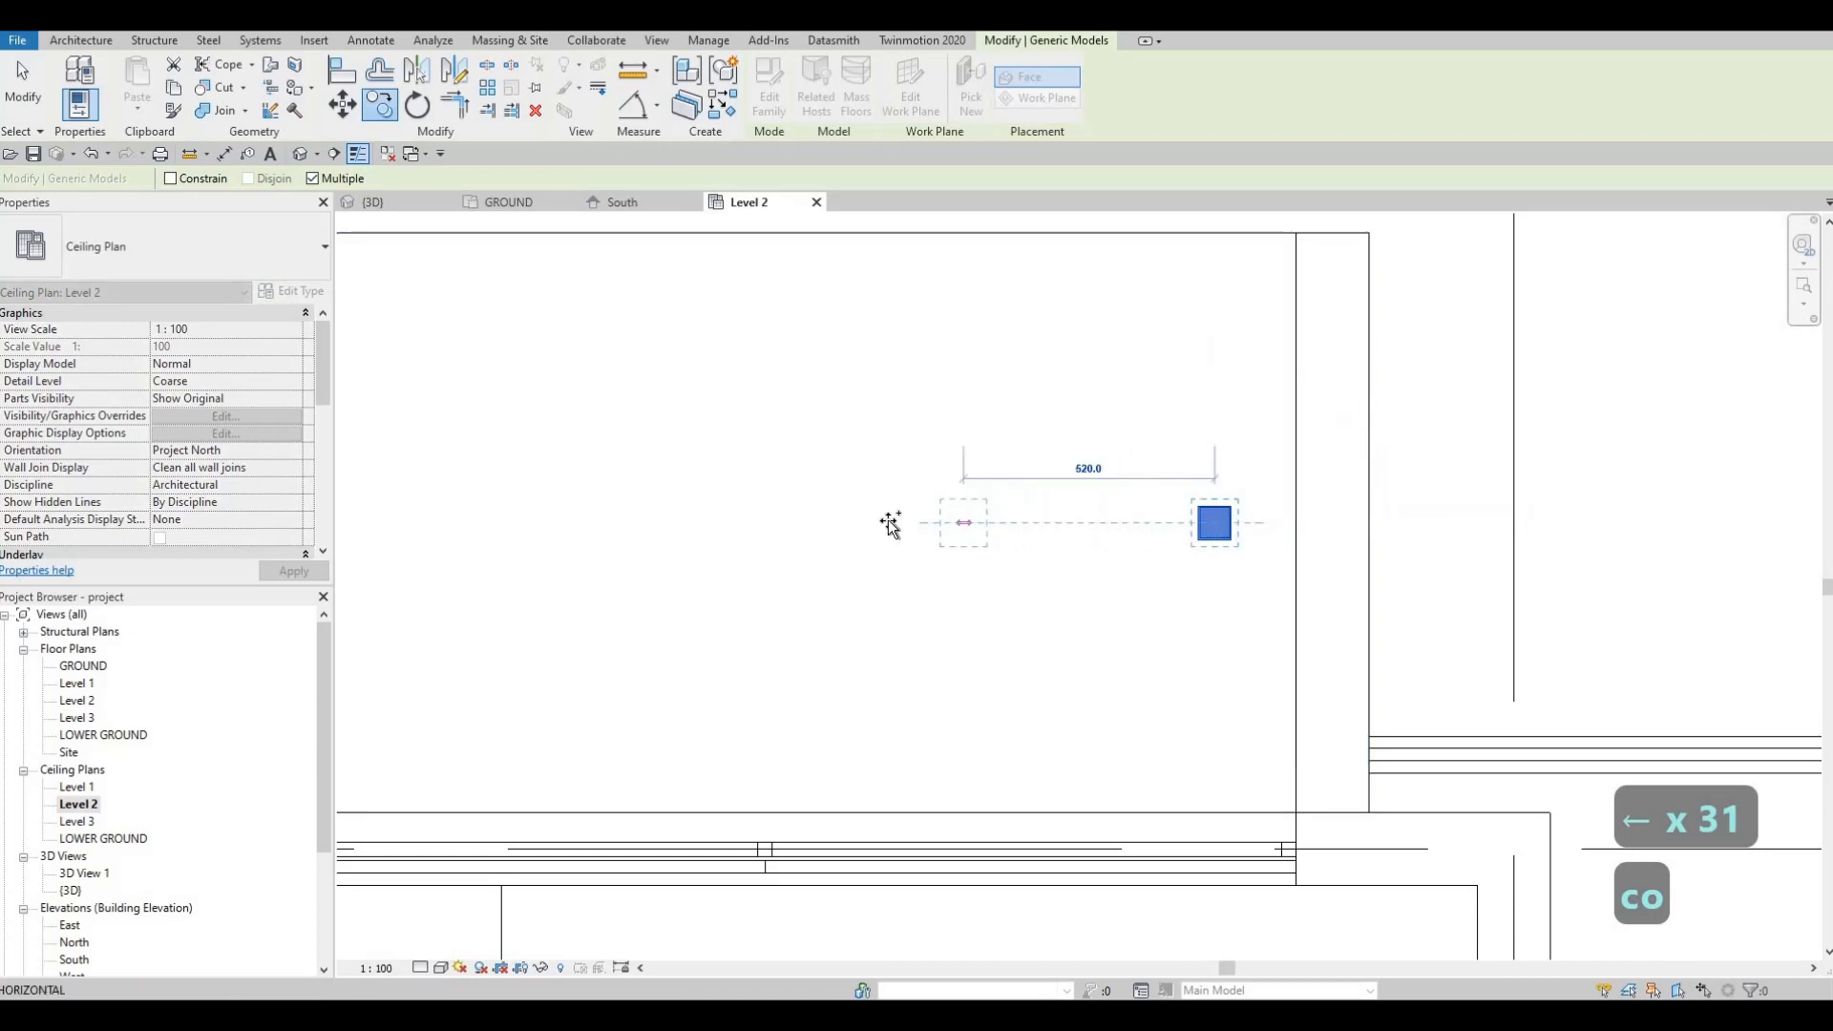
# Step: Place four copies of the pot light to the left, each 1000 apart
pyautogui.scroll(-2, 943, 523)
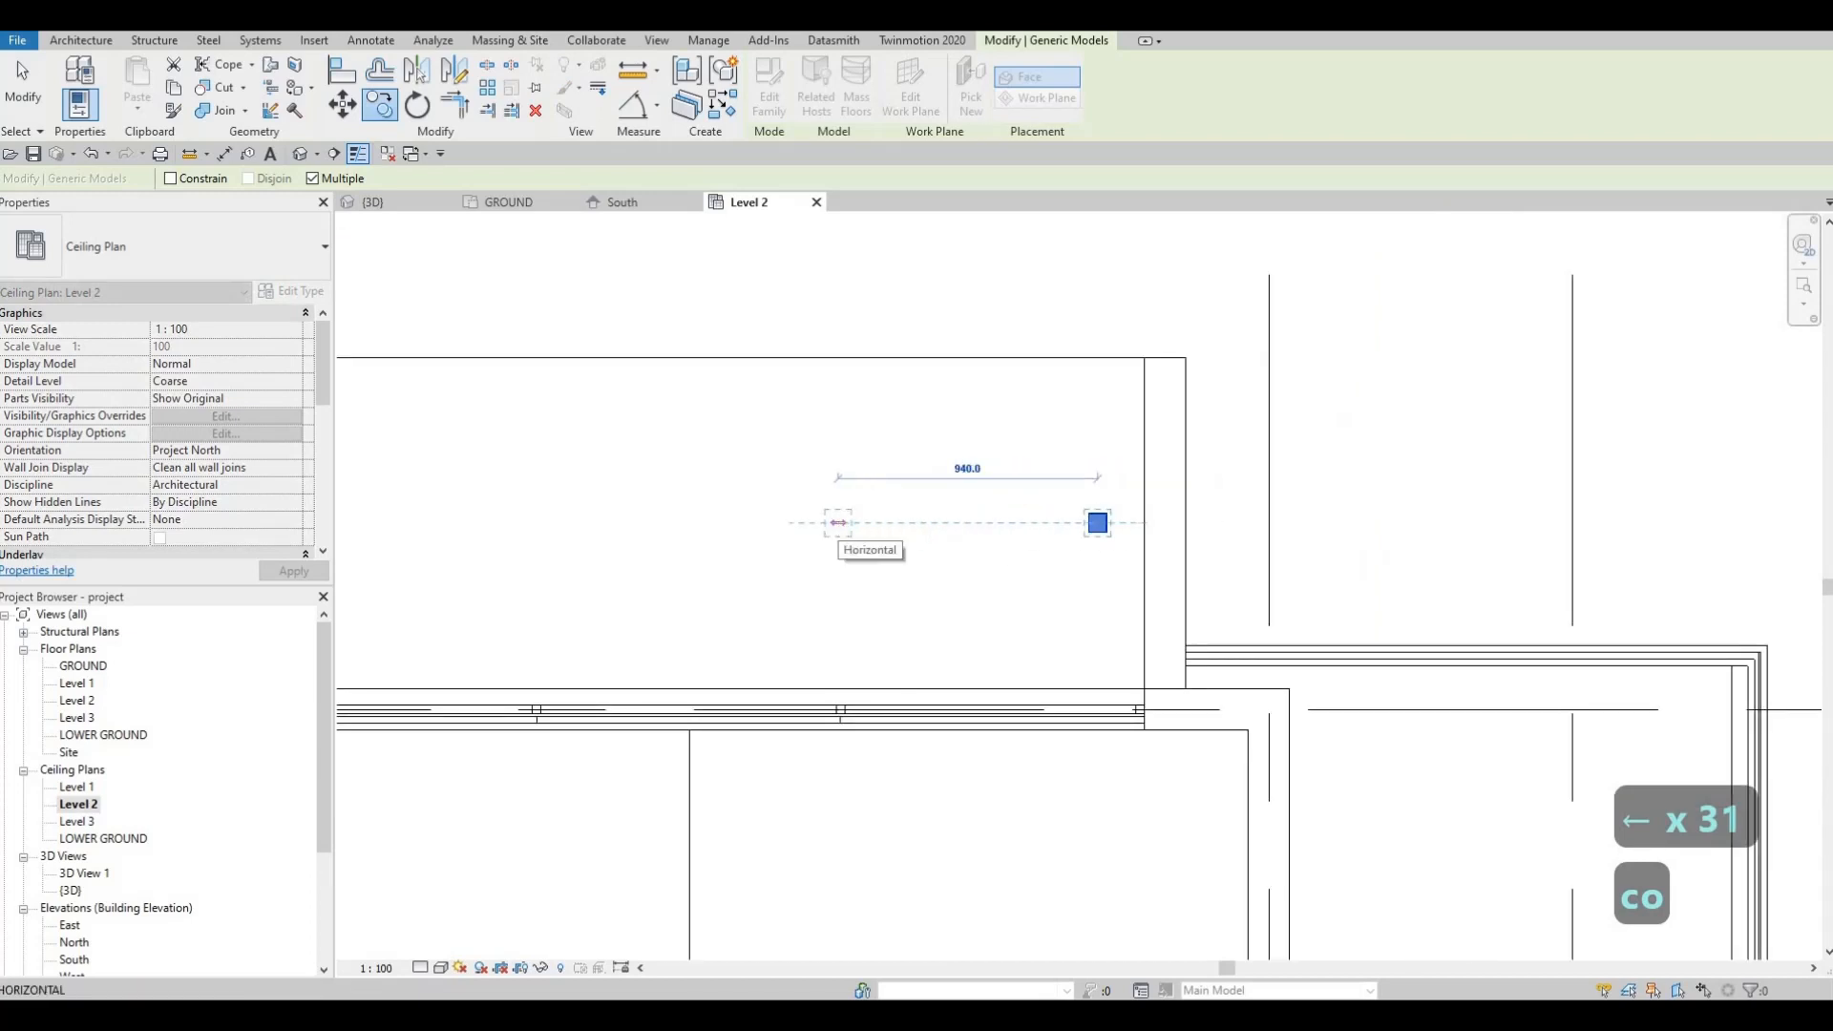
pyautogui.write('1000')
pyautogui.press('Return')
pyautogui.scroll(-1, 823, 564)
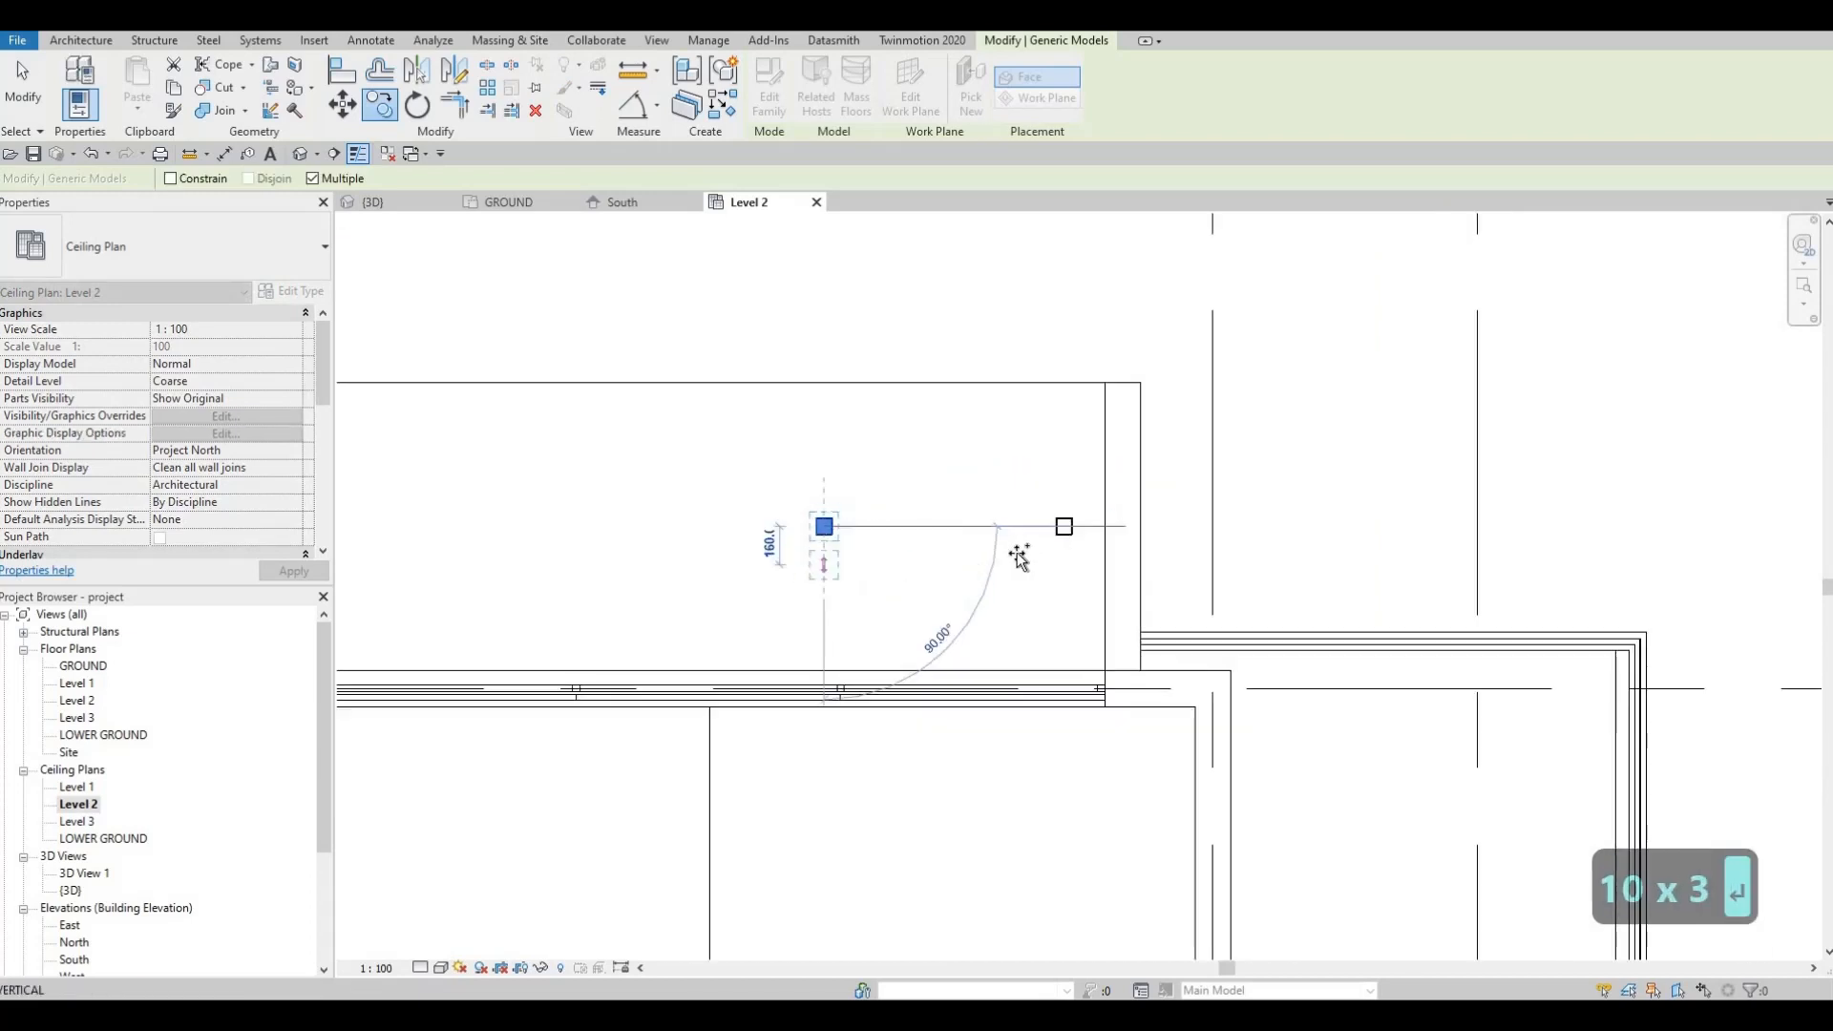
pyautogui.moveTo(1020, 556); pyautogui.dragTo(1352, 566, button='middle')
pyautogui.scroll(-1, 941, 540)
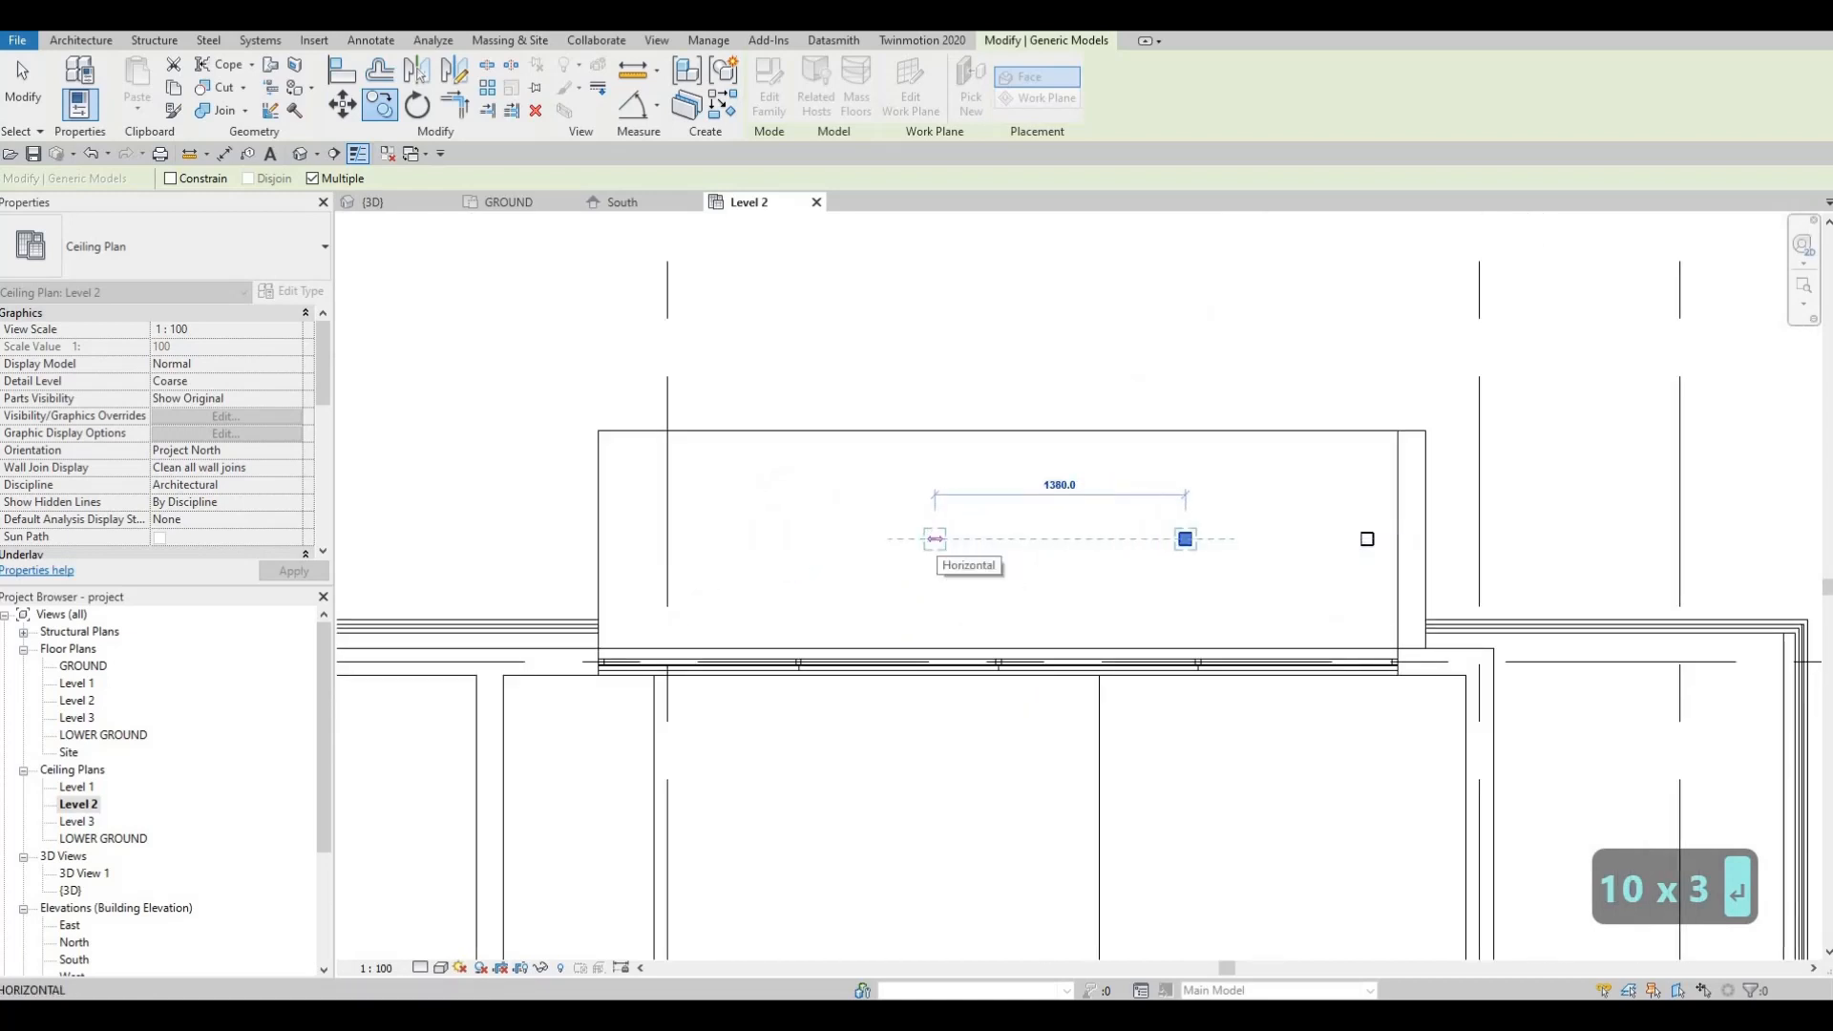
pyautogui.write('1000')
pyautogui.press('Return')
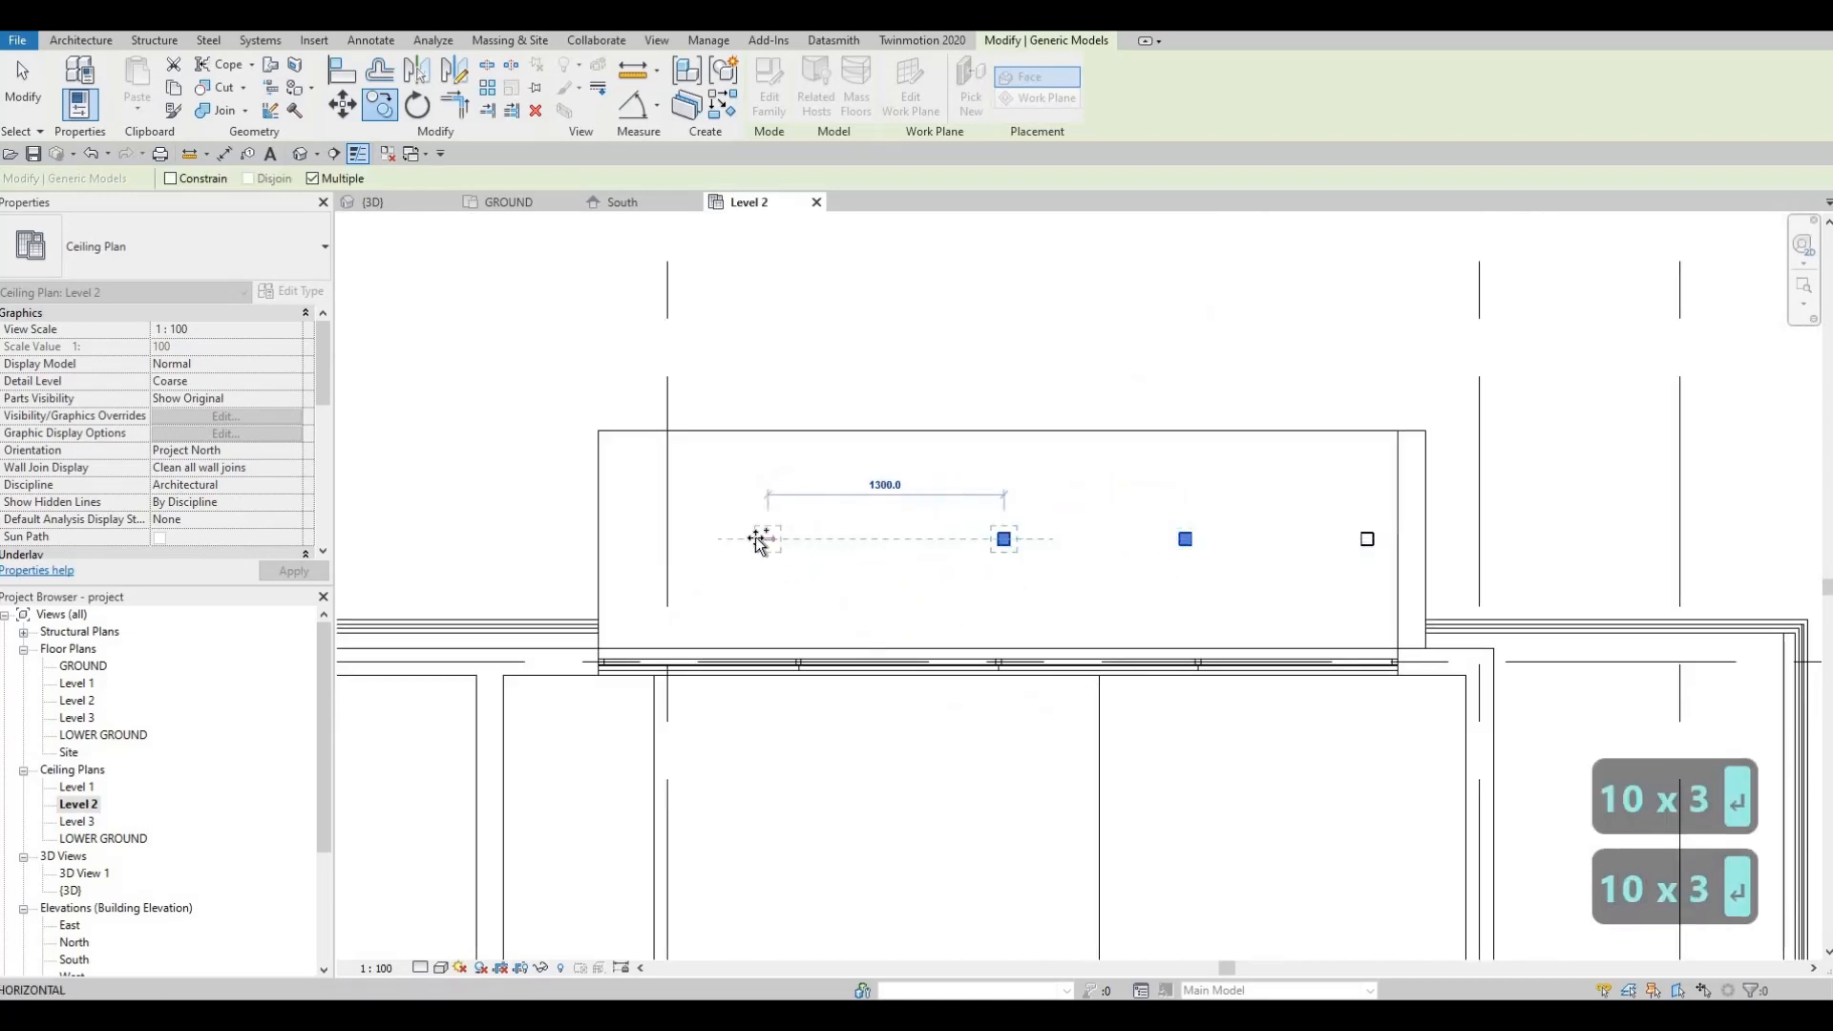
pyautogui.write('100')
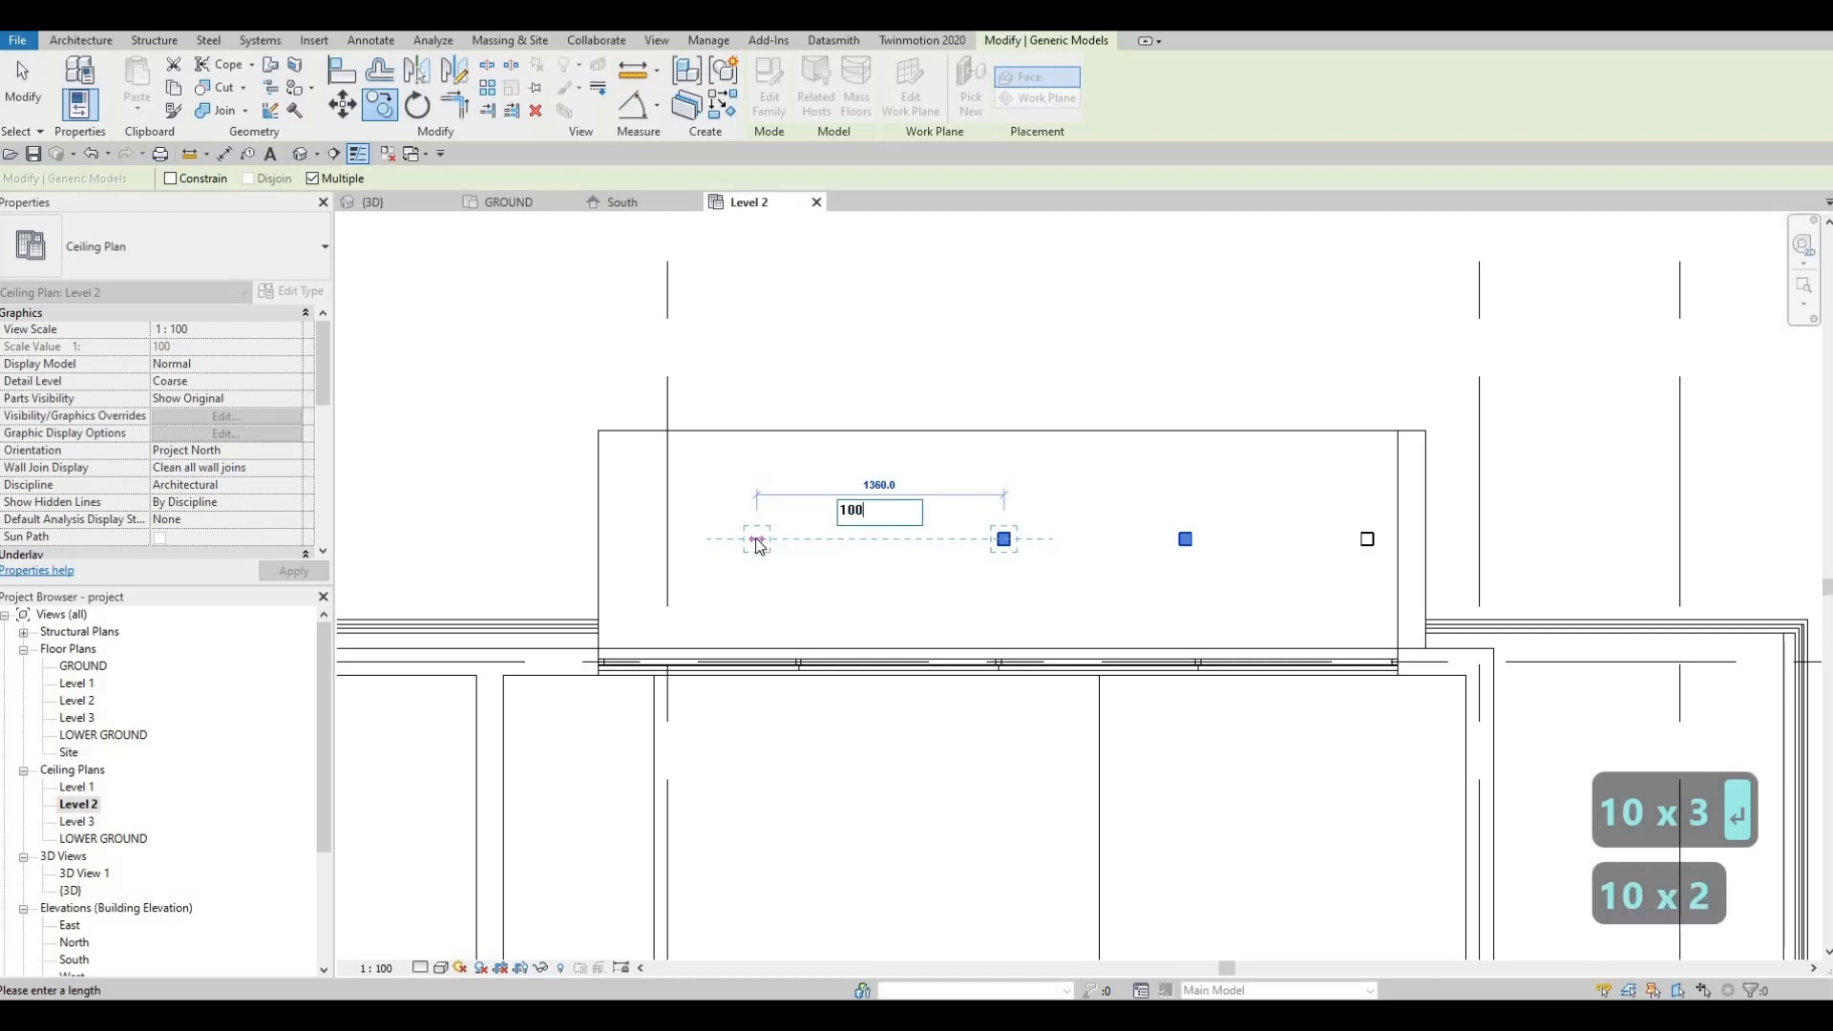
pyautogui.write('0')
pyautogui.press('Return')
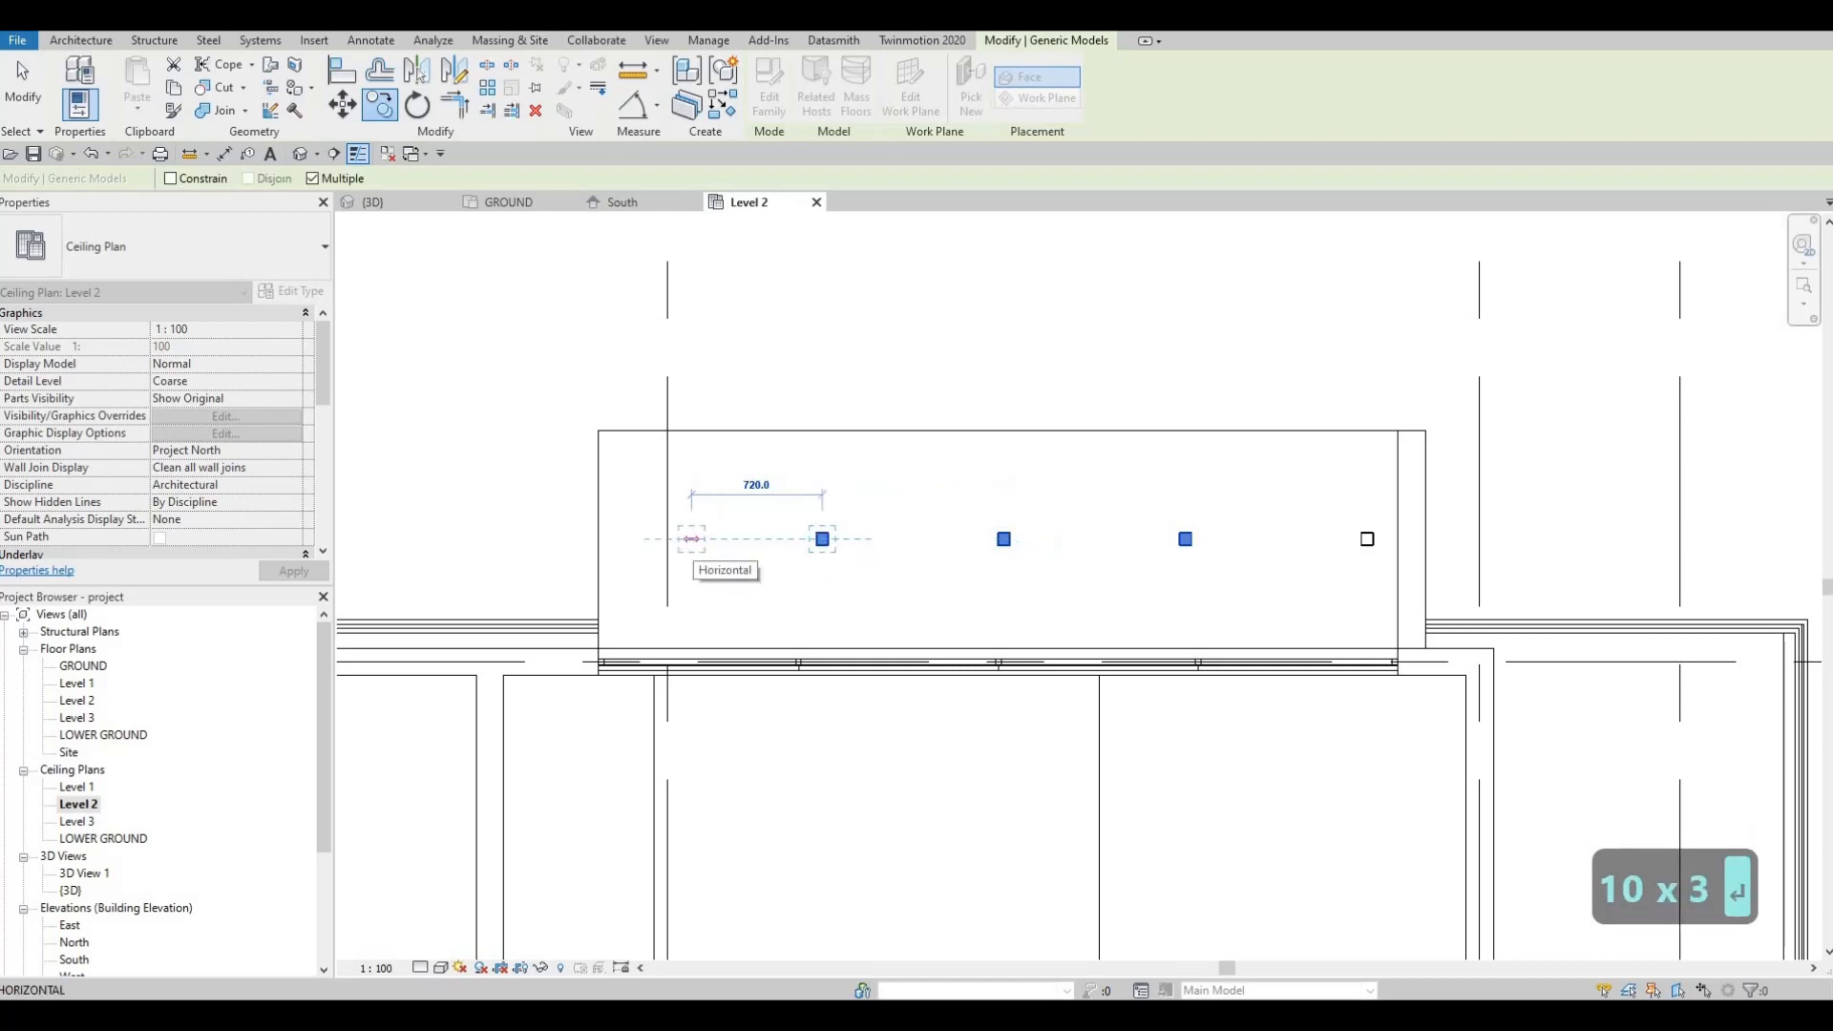
pyautogui.write('1000')
pyautogui.press('Return')
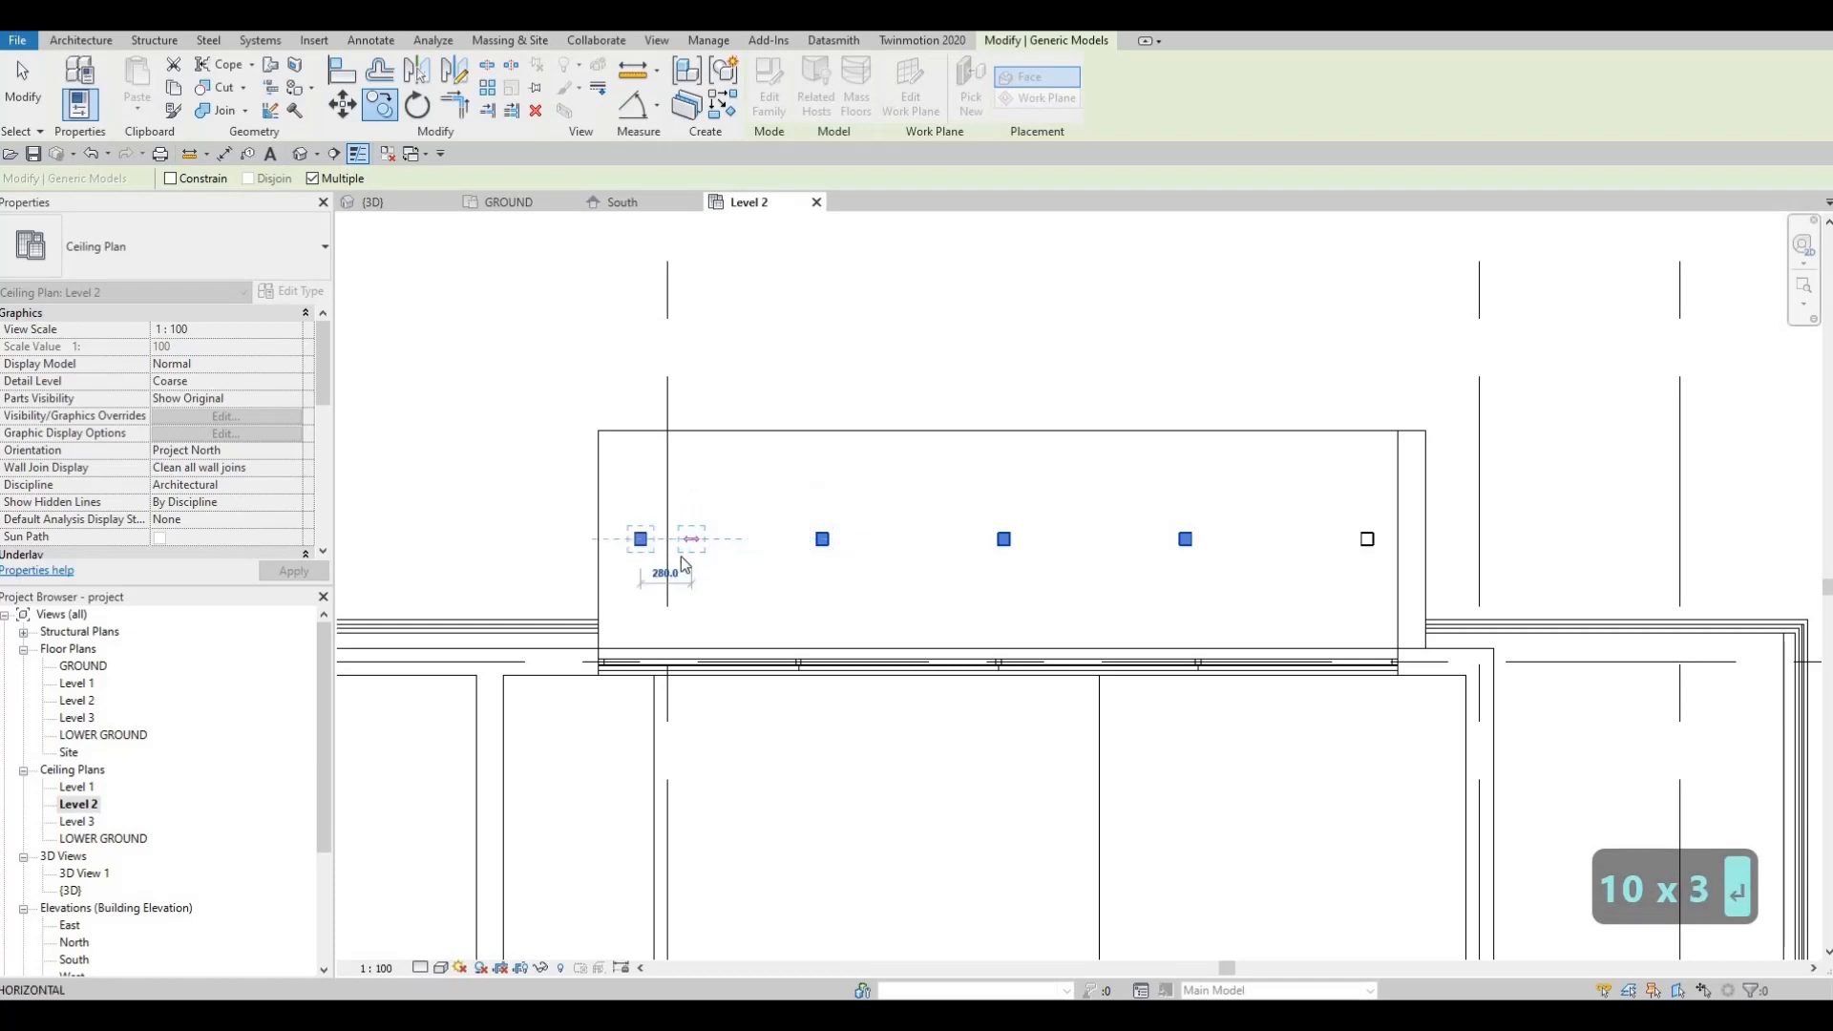
pyautogui.press('Escape')
pyautogui.press('Escape')
pyautogui.press('Escape')
# Step: Nudge all five pot lights slightly right together, then zoom out to the whole building
pyautogui.moveTo(1377, 626); pyautogui.dragTo(1389, 630)
pyautogui.press('Right')
pyautogui.press('Right')
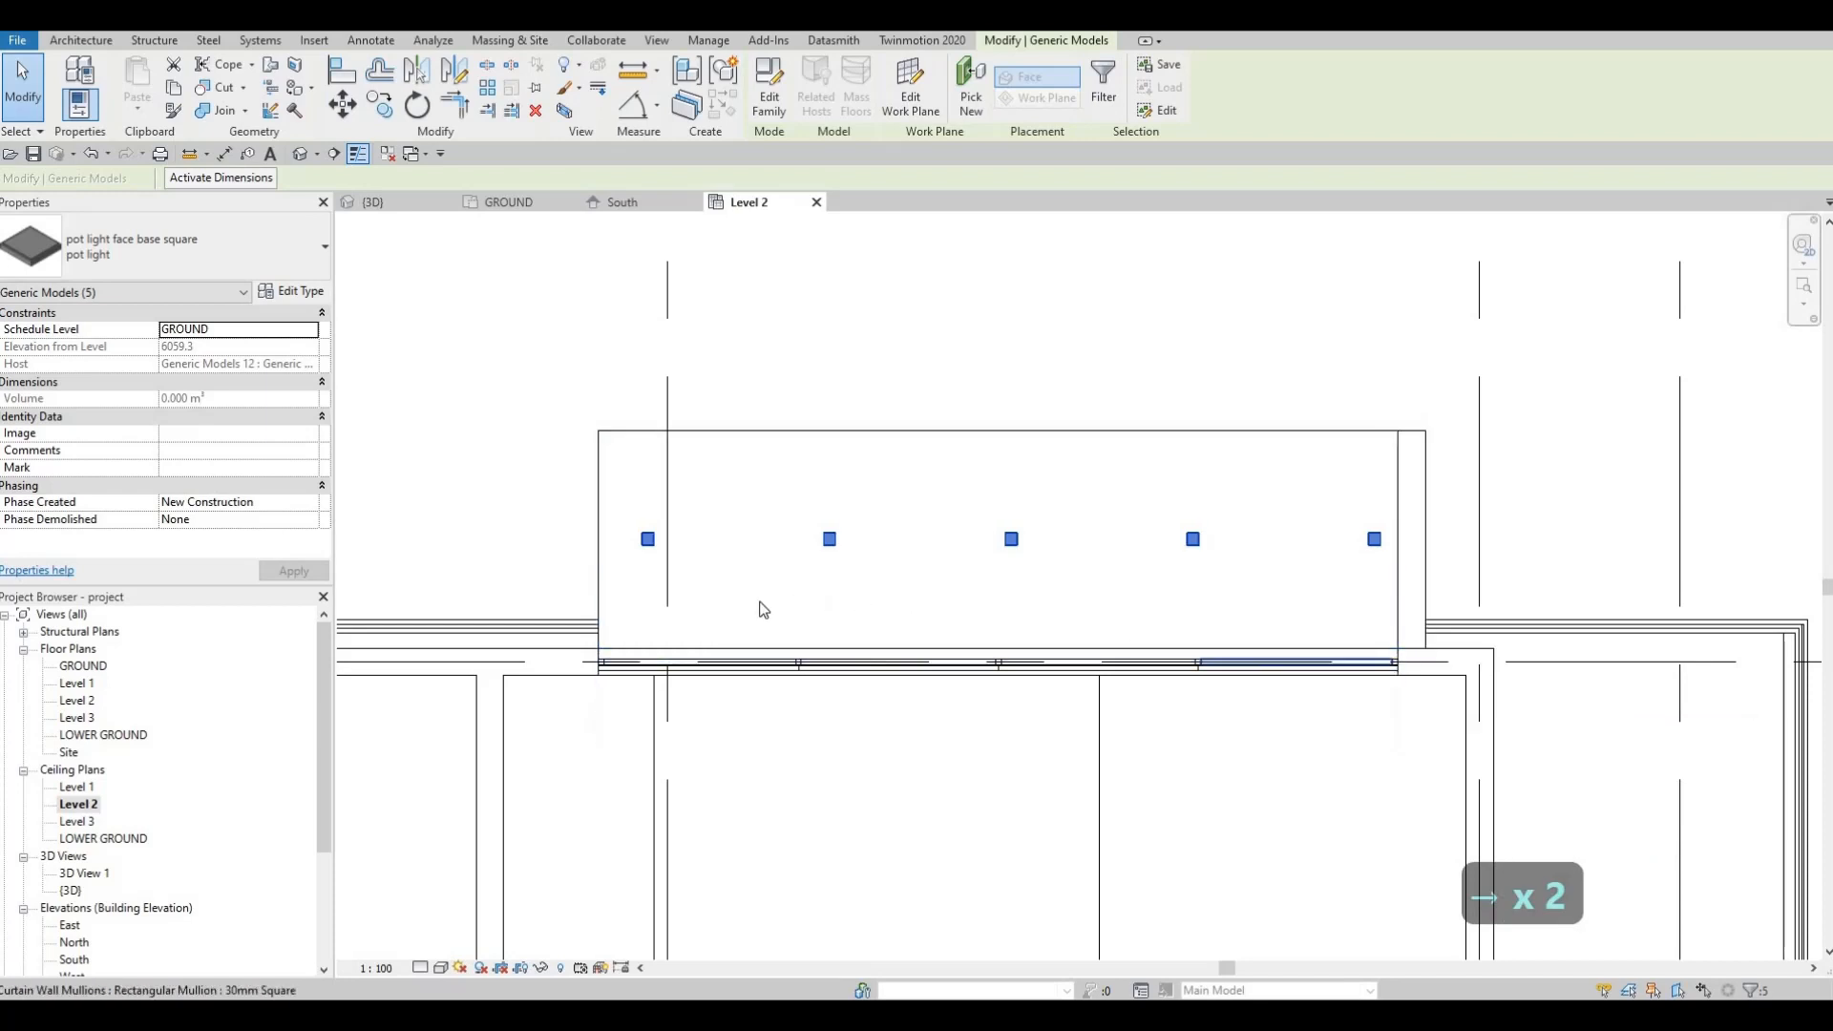
pyautogui.press('Escape')
pyautogui.scroll(-3, 867, 707)
pyautogui.scroll(-1, 1044, 551)
pyautogui.moveTo(980, 907); pyautogui.dragTo(1047, 605, button='middle')
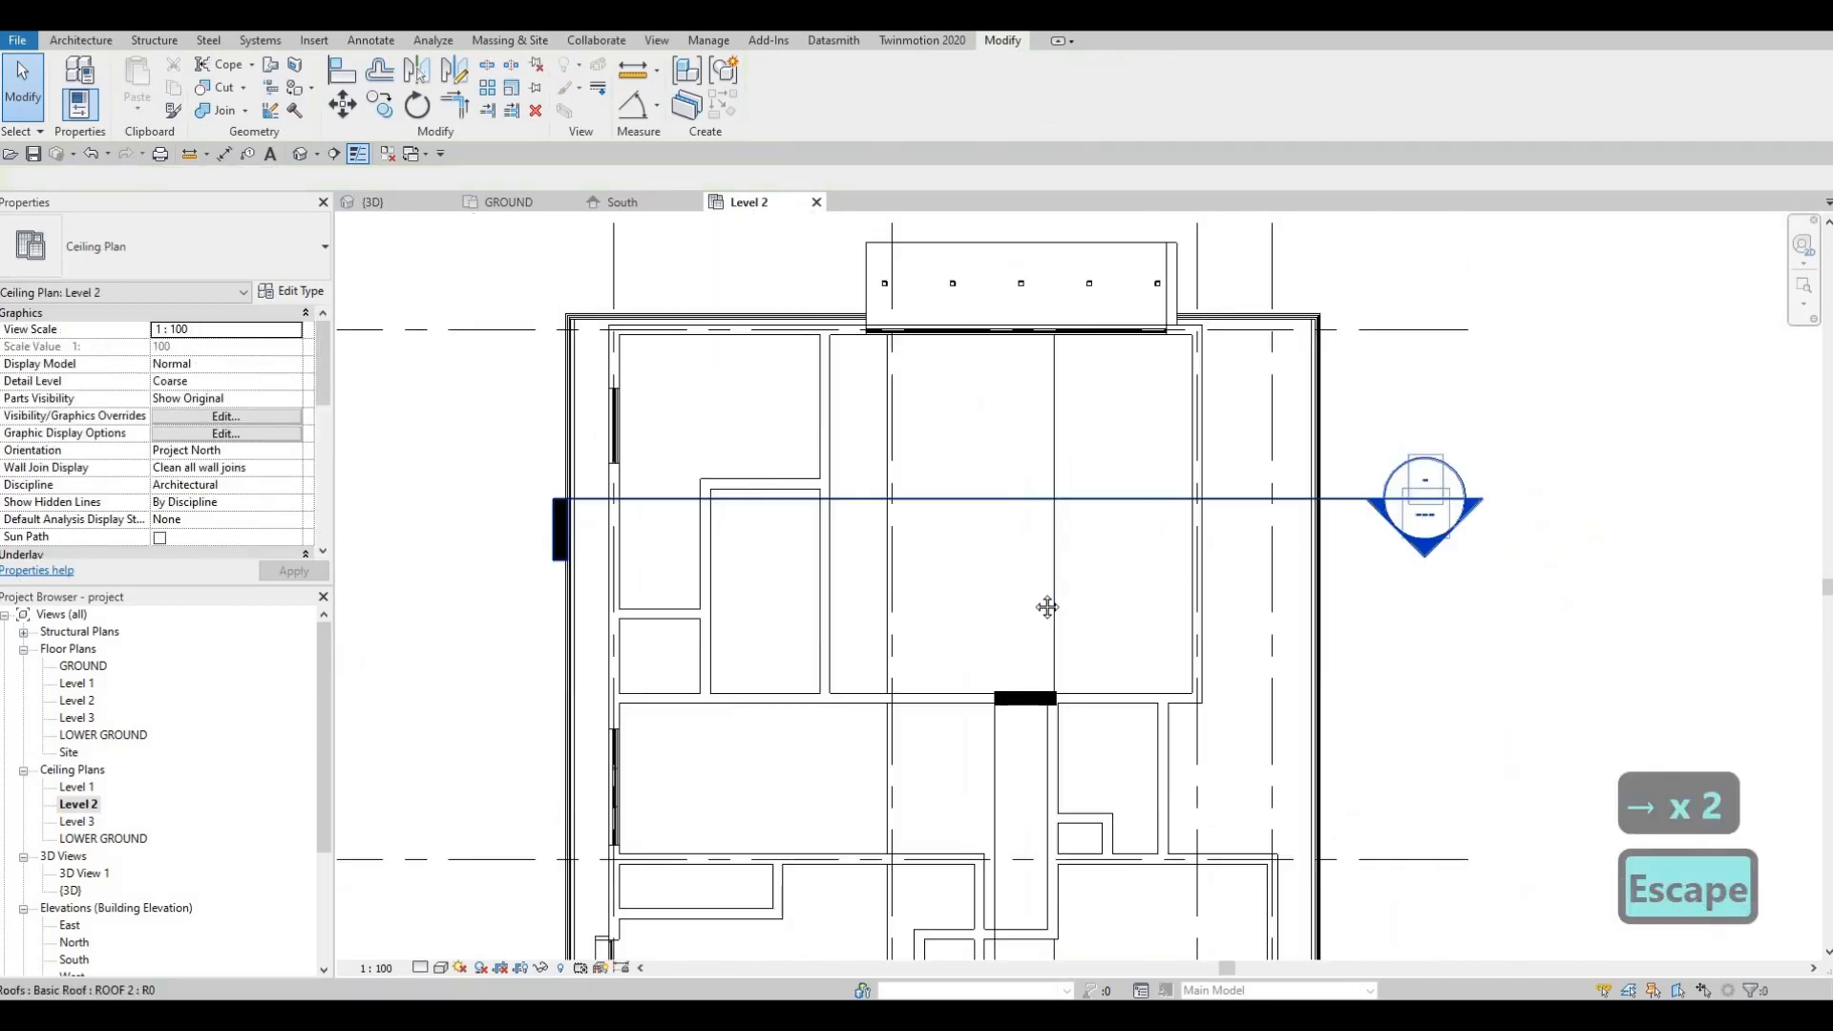
# Step: Open the Level 1 ceiling plan and frame the top of the building
pyautogui.scroll(-2, 1036, 535)
pyautogui.moveTo(1035, 535); pyautogui.dragTo(1031, 480, button='middle')
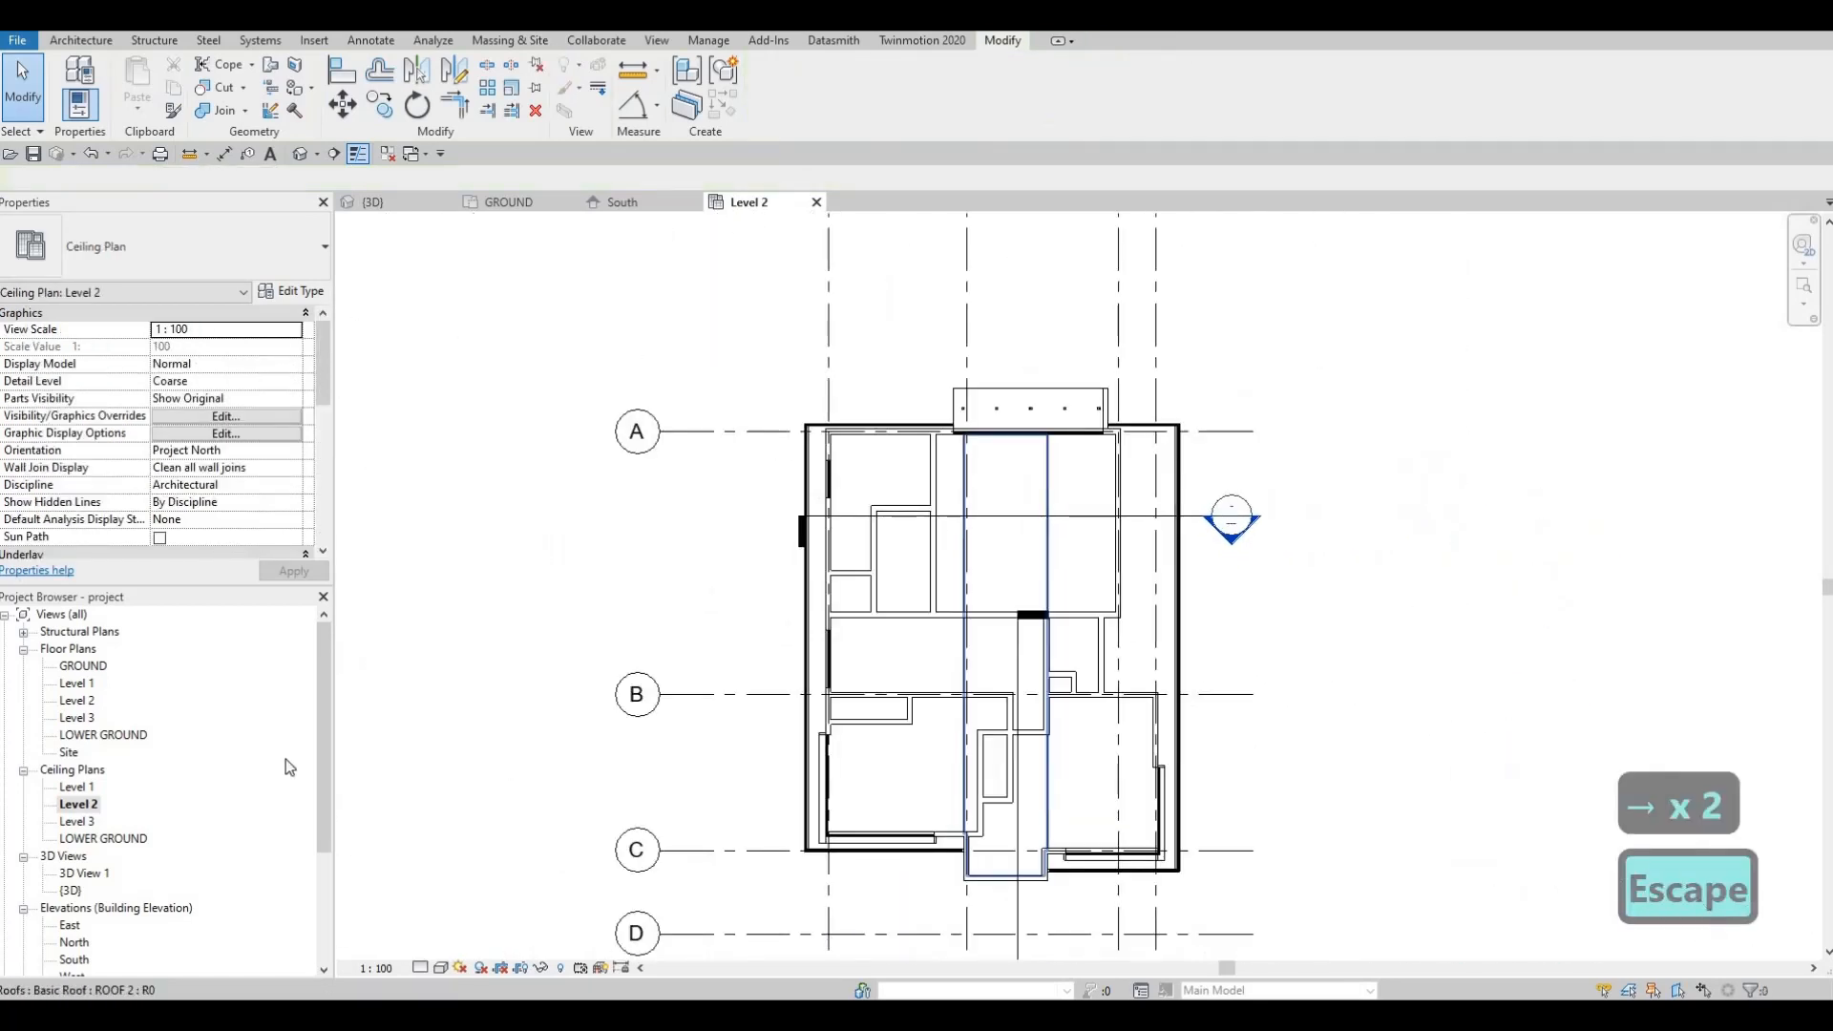
pyautogui.doubleClick(76, 787)
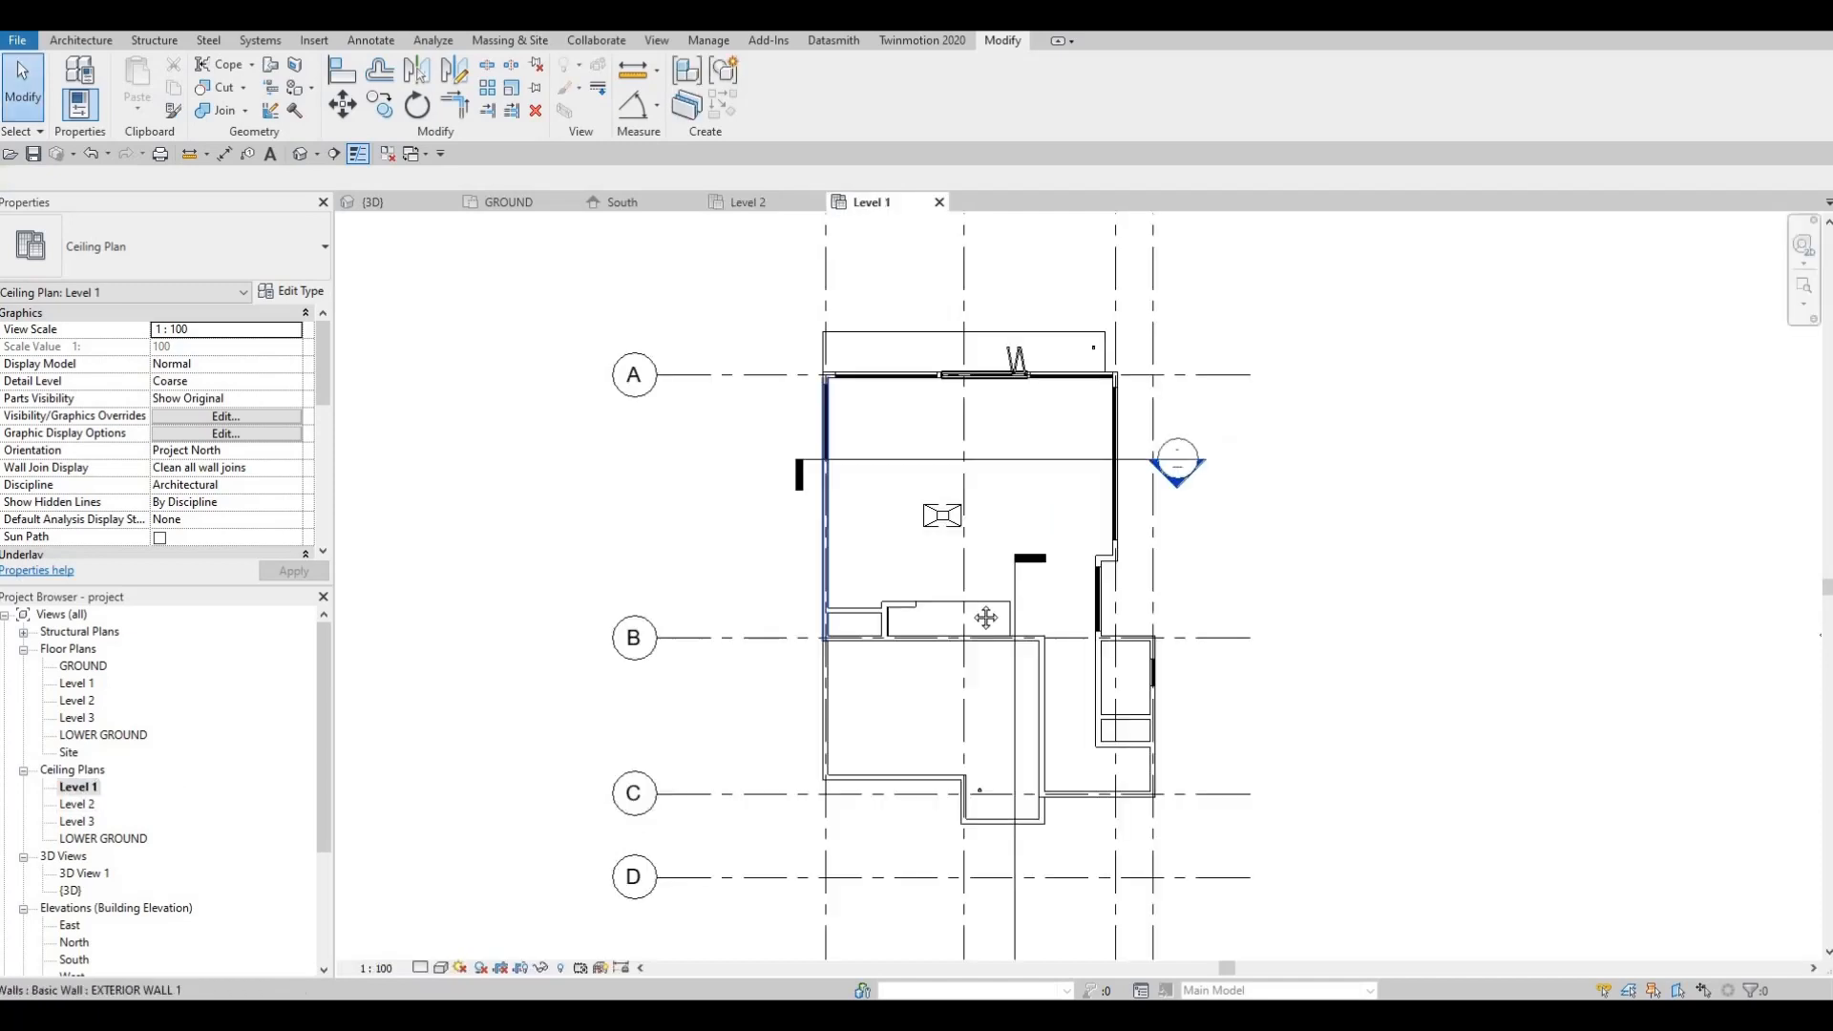
pyautogui.moveTo(1050, 368); pyautogui.dragTo(1055, 468, button='middle')
pyautogui.scroll(5, 1054, 467)
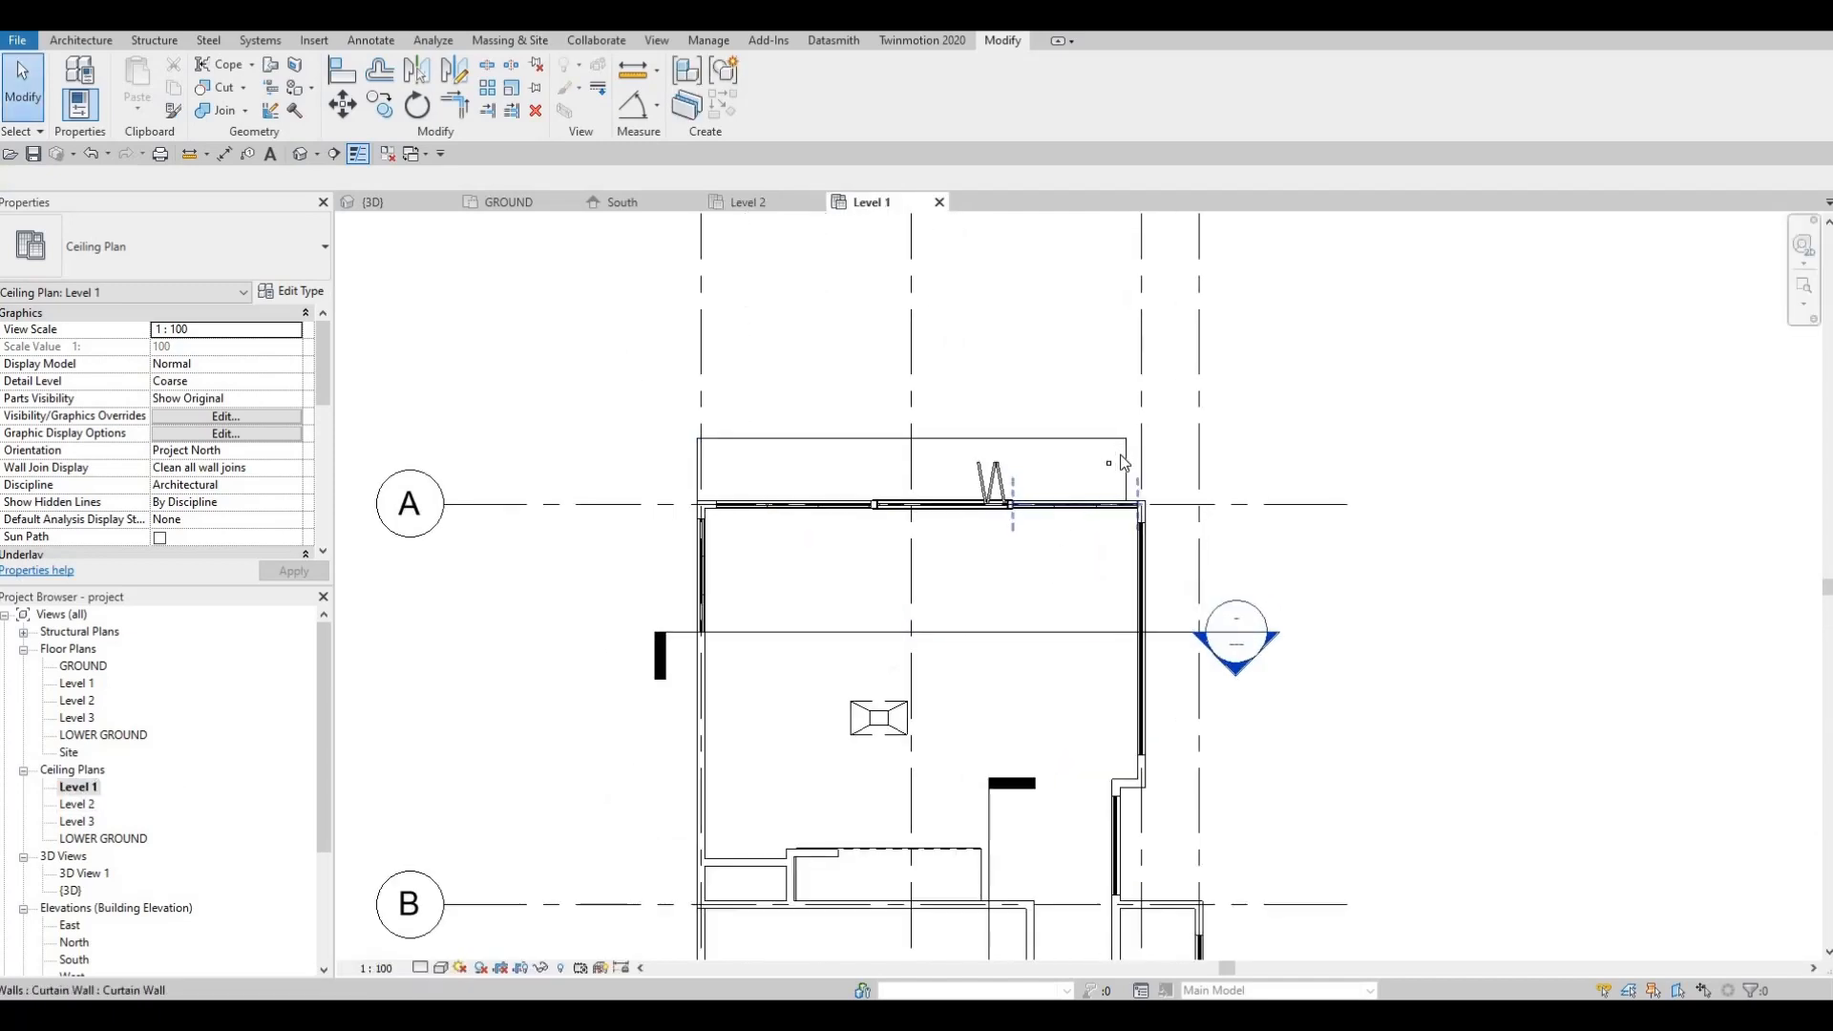
# Step: Move the Level 1 pot light with MV to the wall corner
pyautogui.click(1109, 471)
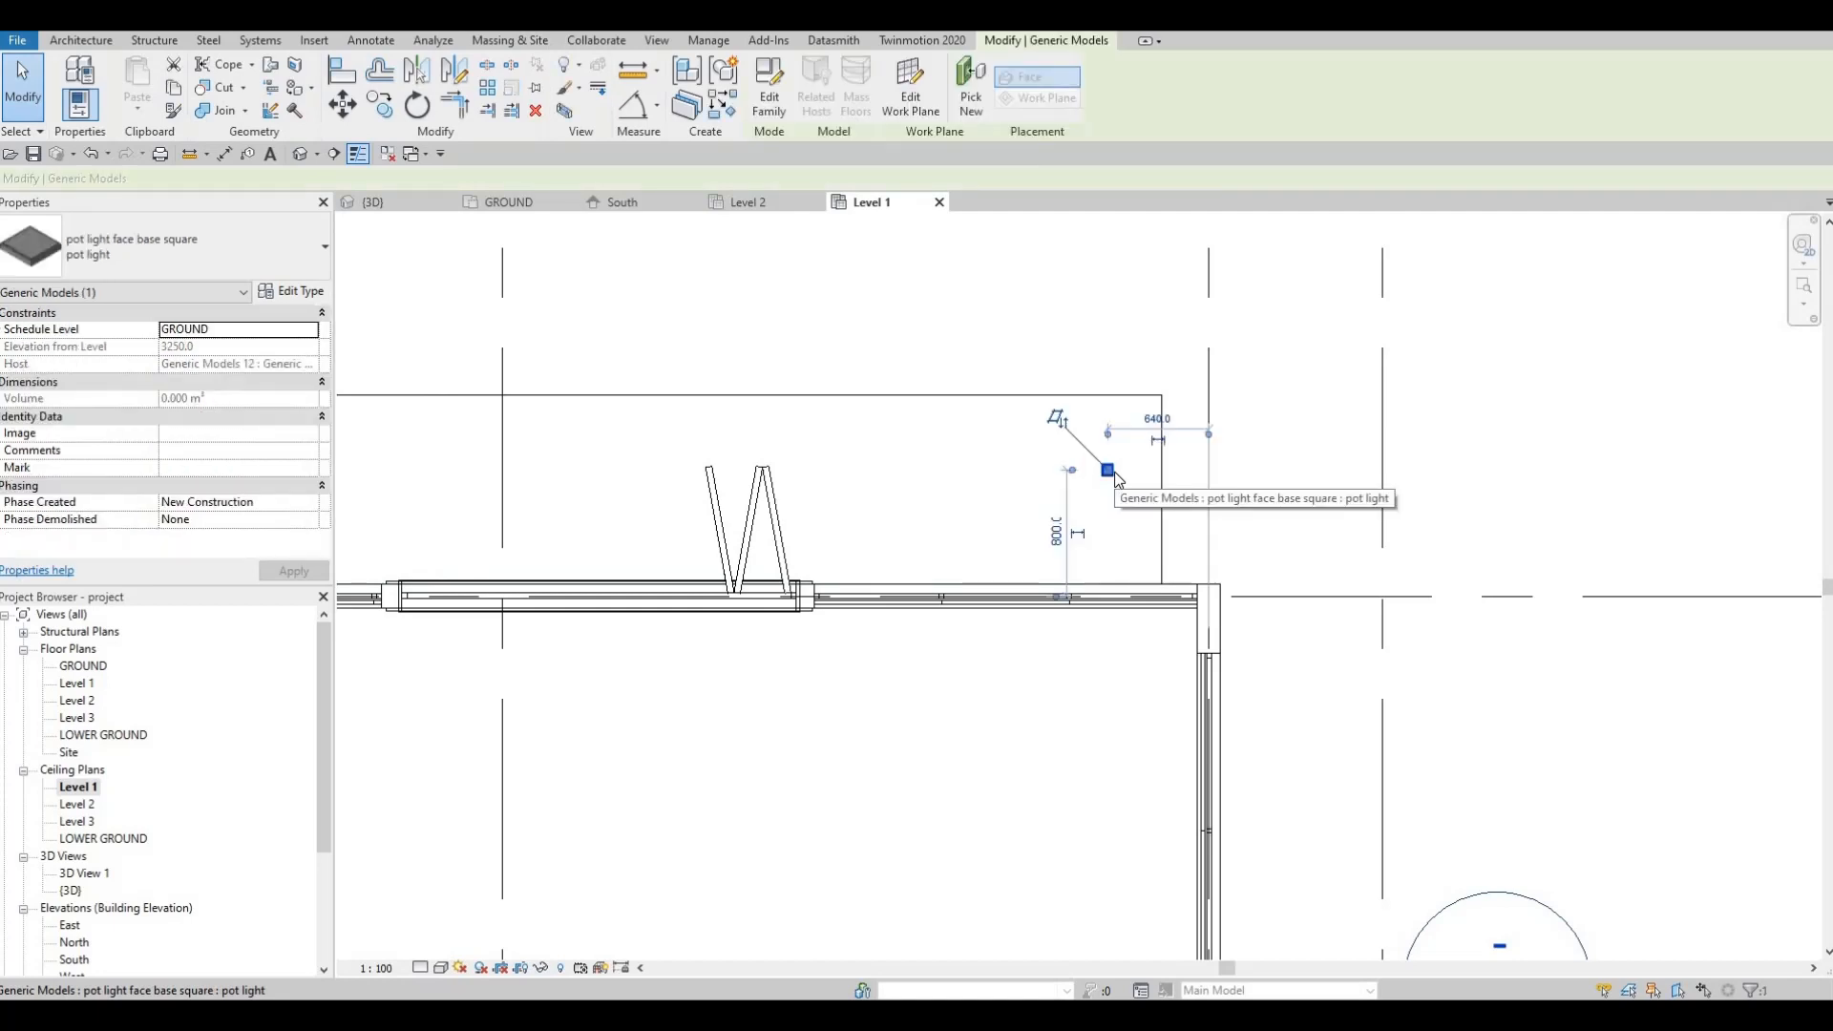
pyautogui.press('m')
pyautogui.press('v')
pyautogui.scroll(3, 1114, 477)
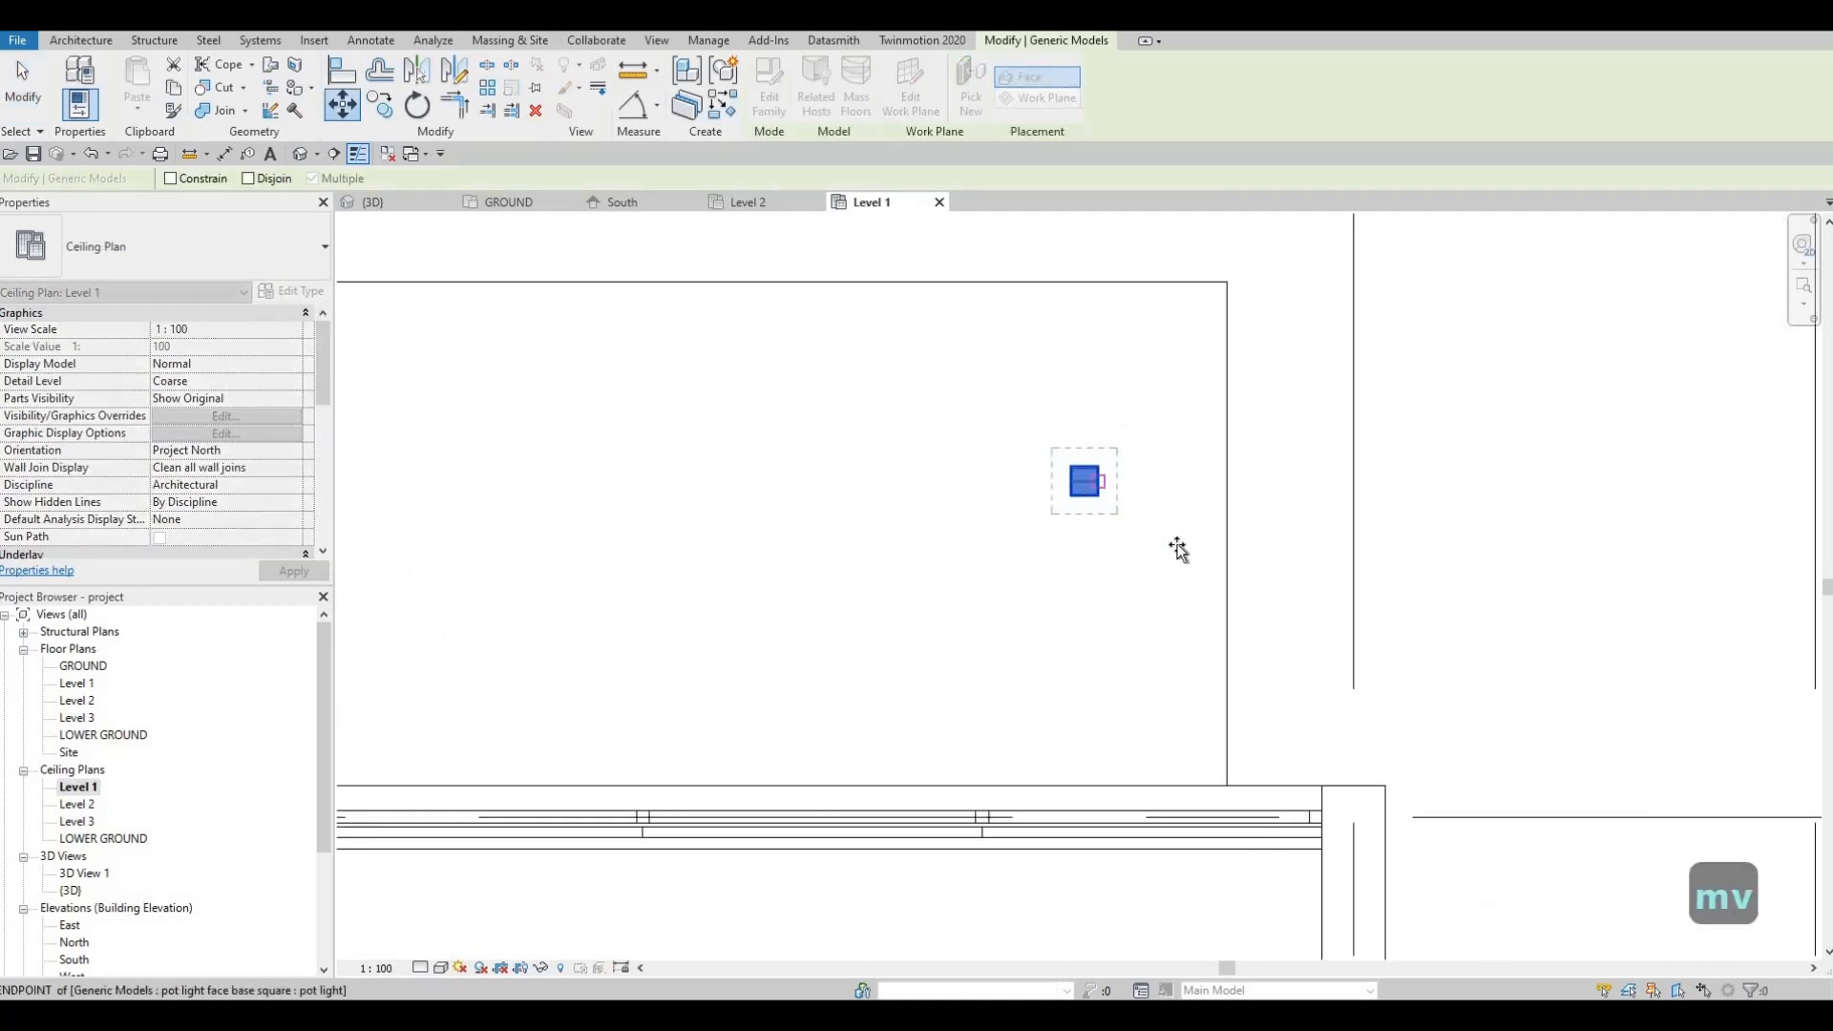
pyautogui.click(1098, 483)
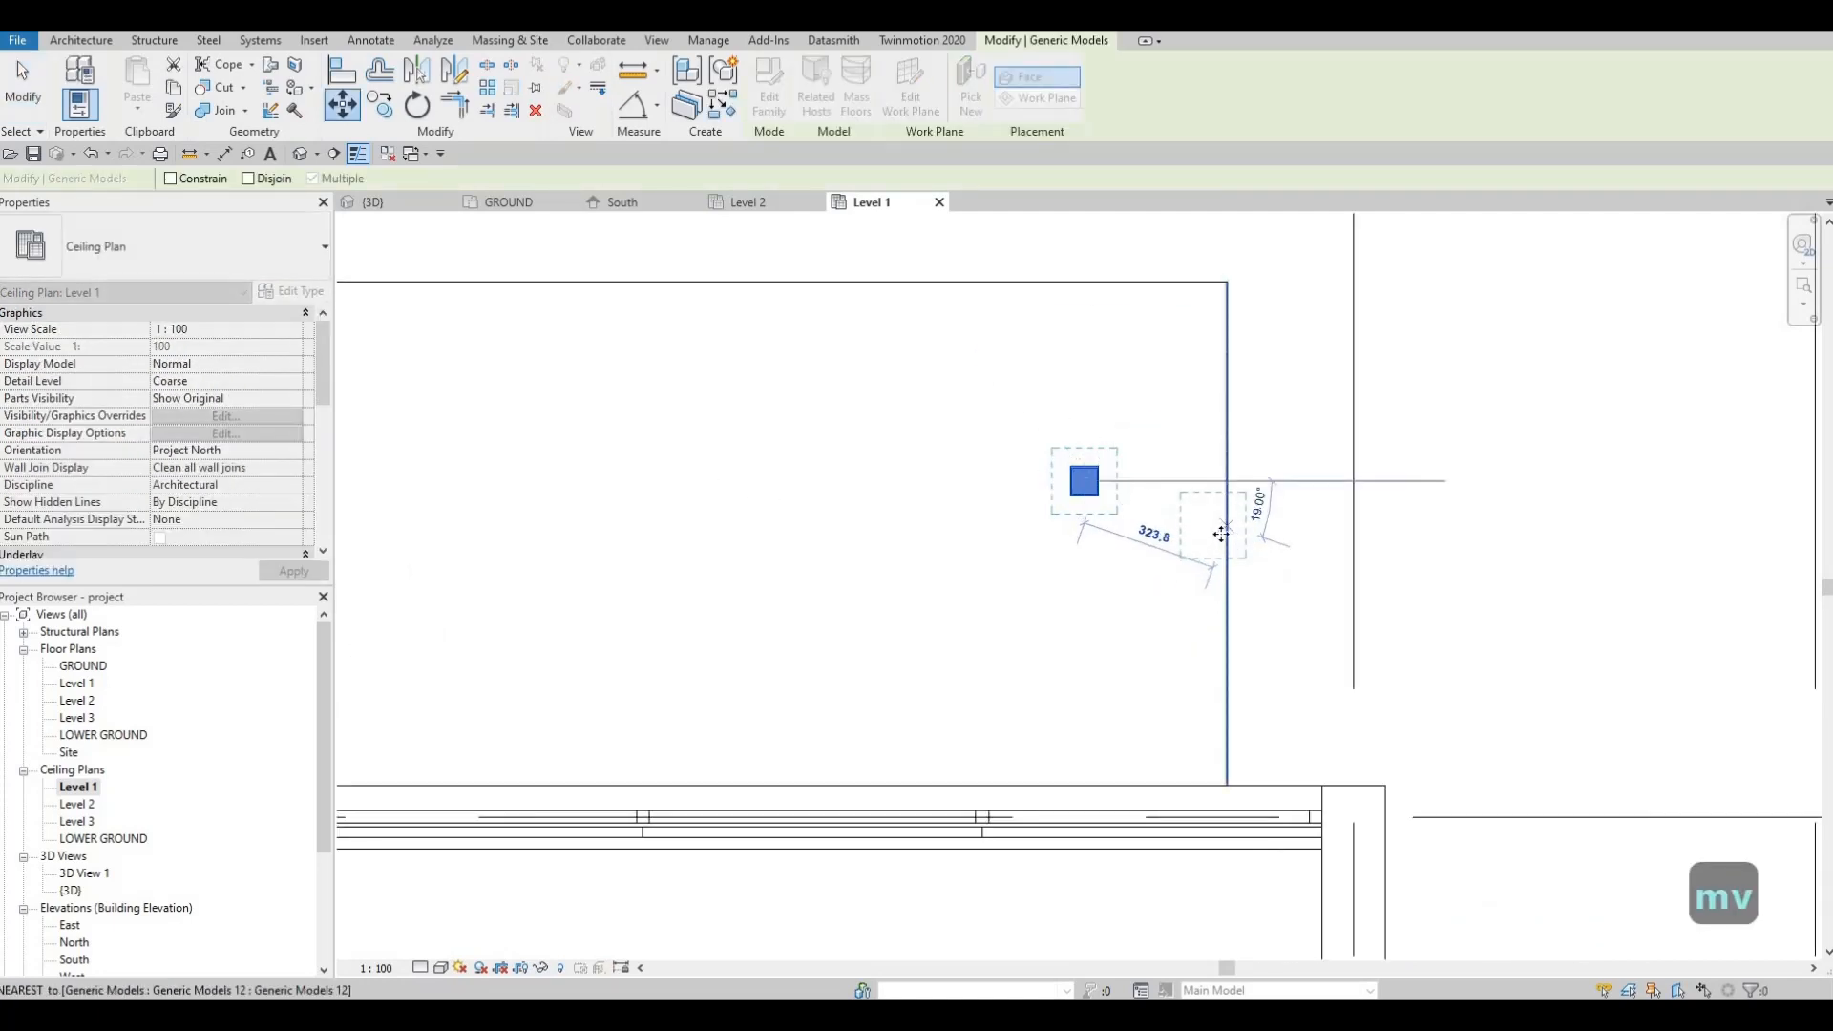
pyautogui.click(1223, 534)
pyautogui.press('Escape')
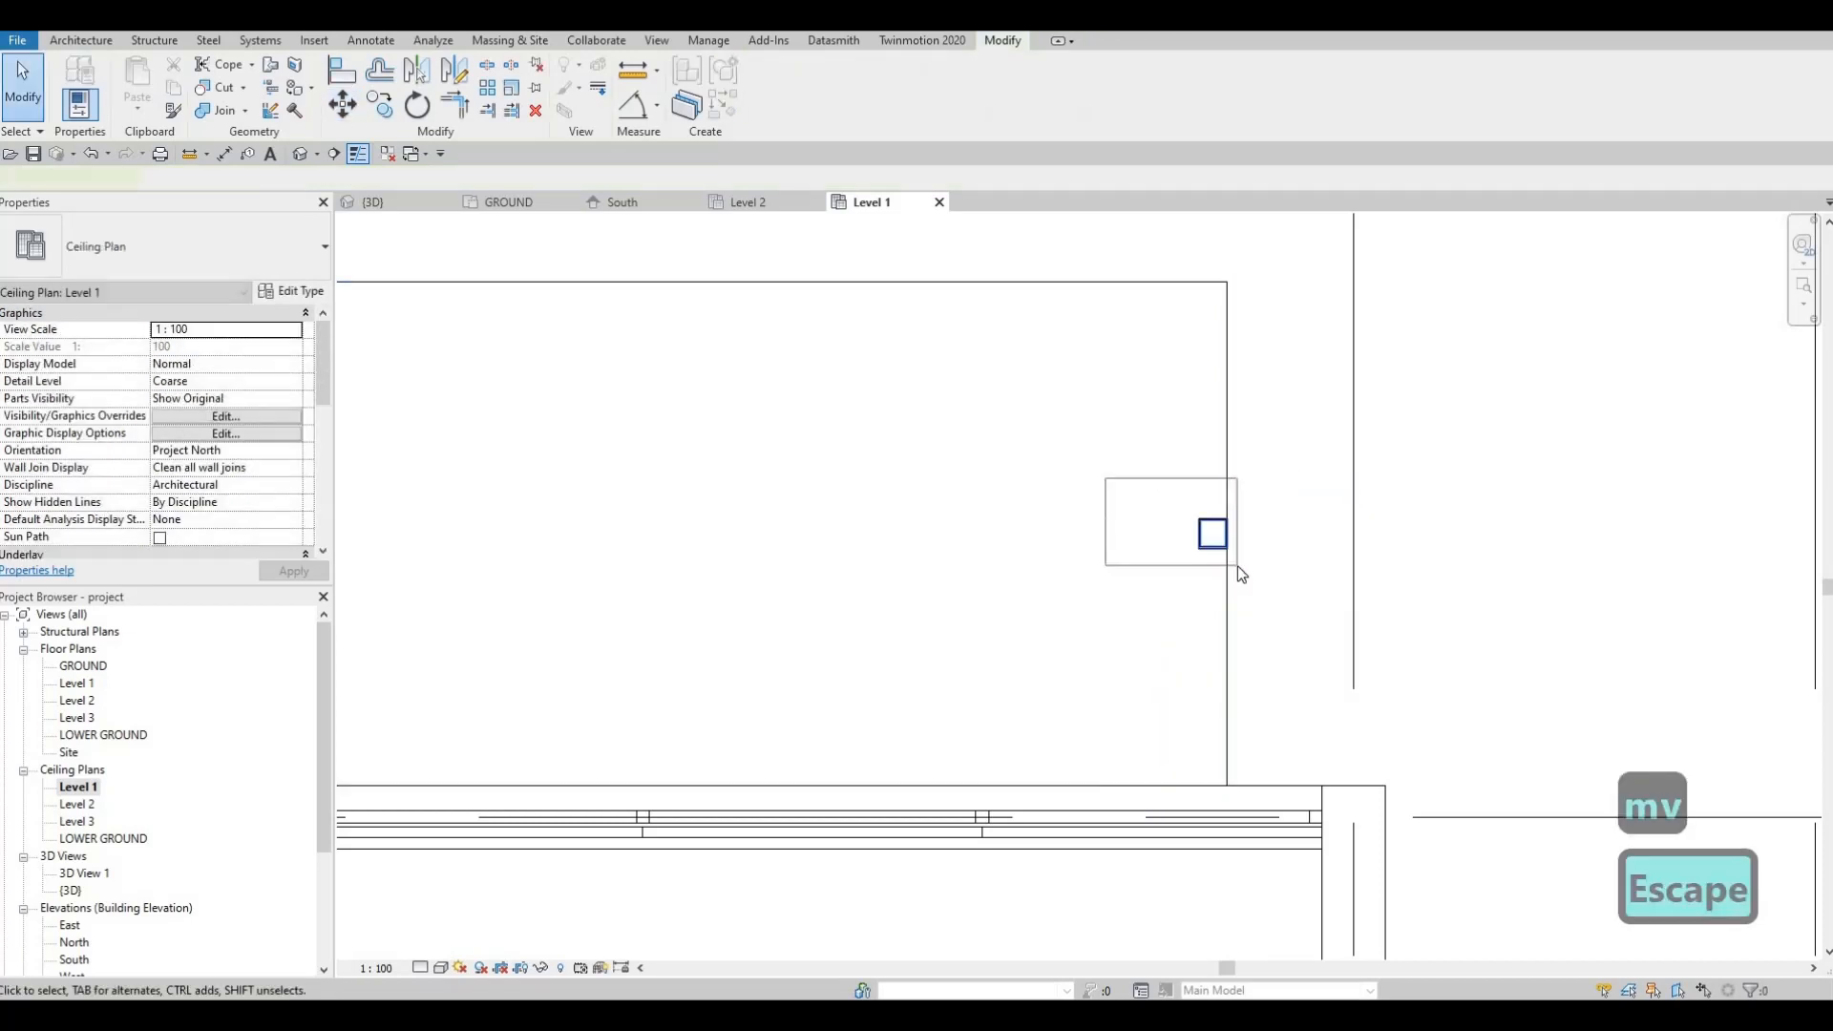
# Step: Nudge the pot light three steps left and reselect it
pyautogui.moveTo(1237, 565); pyautogui.dragTo(1237, 565)
pyautogui.press('Left')
pyautogui.press('Left')
pyautogui.press('Left')
pyautogui.press('Left')
pyautogui.press('Left')
pyautogui.press('Left')
pyautogui.press('Left')
pyautogui.press('Left')
pyautogui.press('Left')
pyautogui.press('Left')
pyautogui.press('Left')
pyautogui.press('Left')
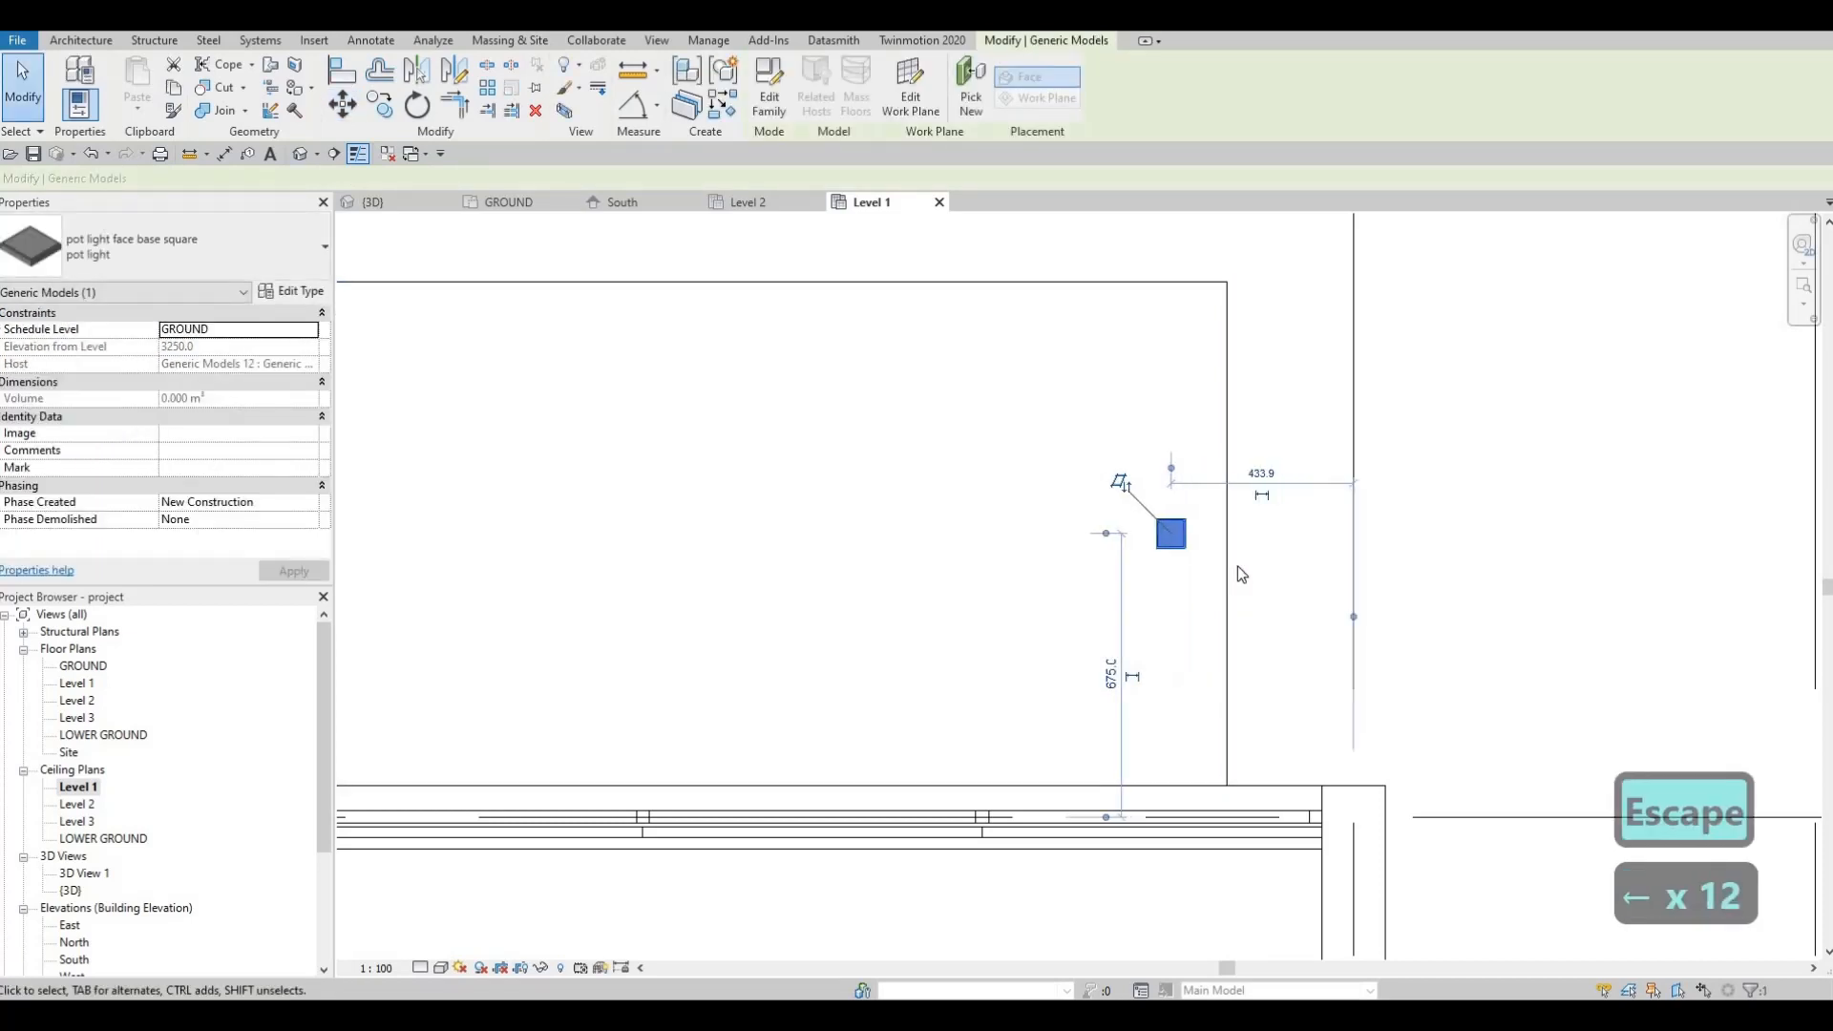
pyautogui.press('Left')
pyautogui.press('Left')
pyautogui.press('Left')
pyautogui.press('Left')
pyautogui.press('Left')
pyautogui.press('Left')
pyautogui.press('Left')
pyautogui.press('Left')
pyautogui.press('Left')
pyautogui.press('Left')
pyautogui.press('Left')
pyautogui.press('Left')
pyautogui.press('Left')
pyautogui.press('Left')
pyautogui.press('Left')
pyautogui.press('Left')
pyautogui.press('Left')
pyautogui.press('Left')
pyautogui.press('Left')
pyautogui.press('Left')
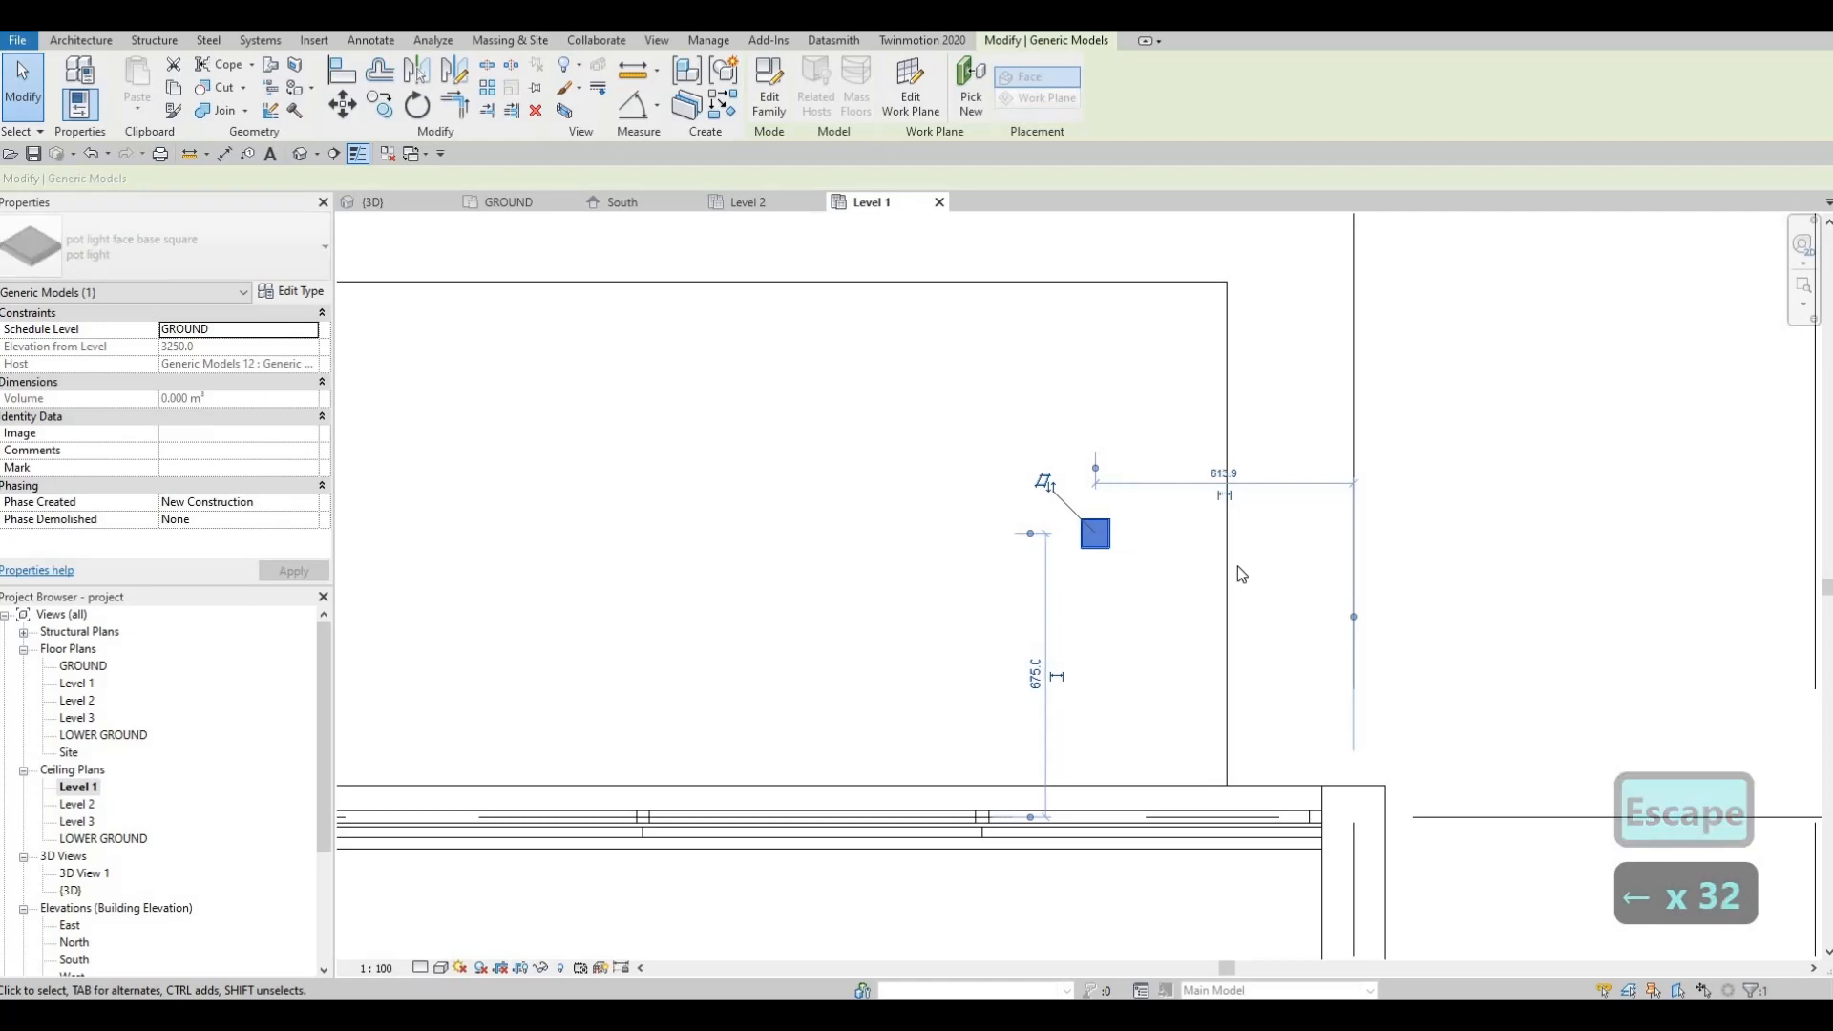
pyautogui.press('Left')
pyautogui.press('Left')
pyautogui.press('Escape')
pyautogui.press('Escape')
pyautogui.click(1163, 539)
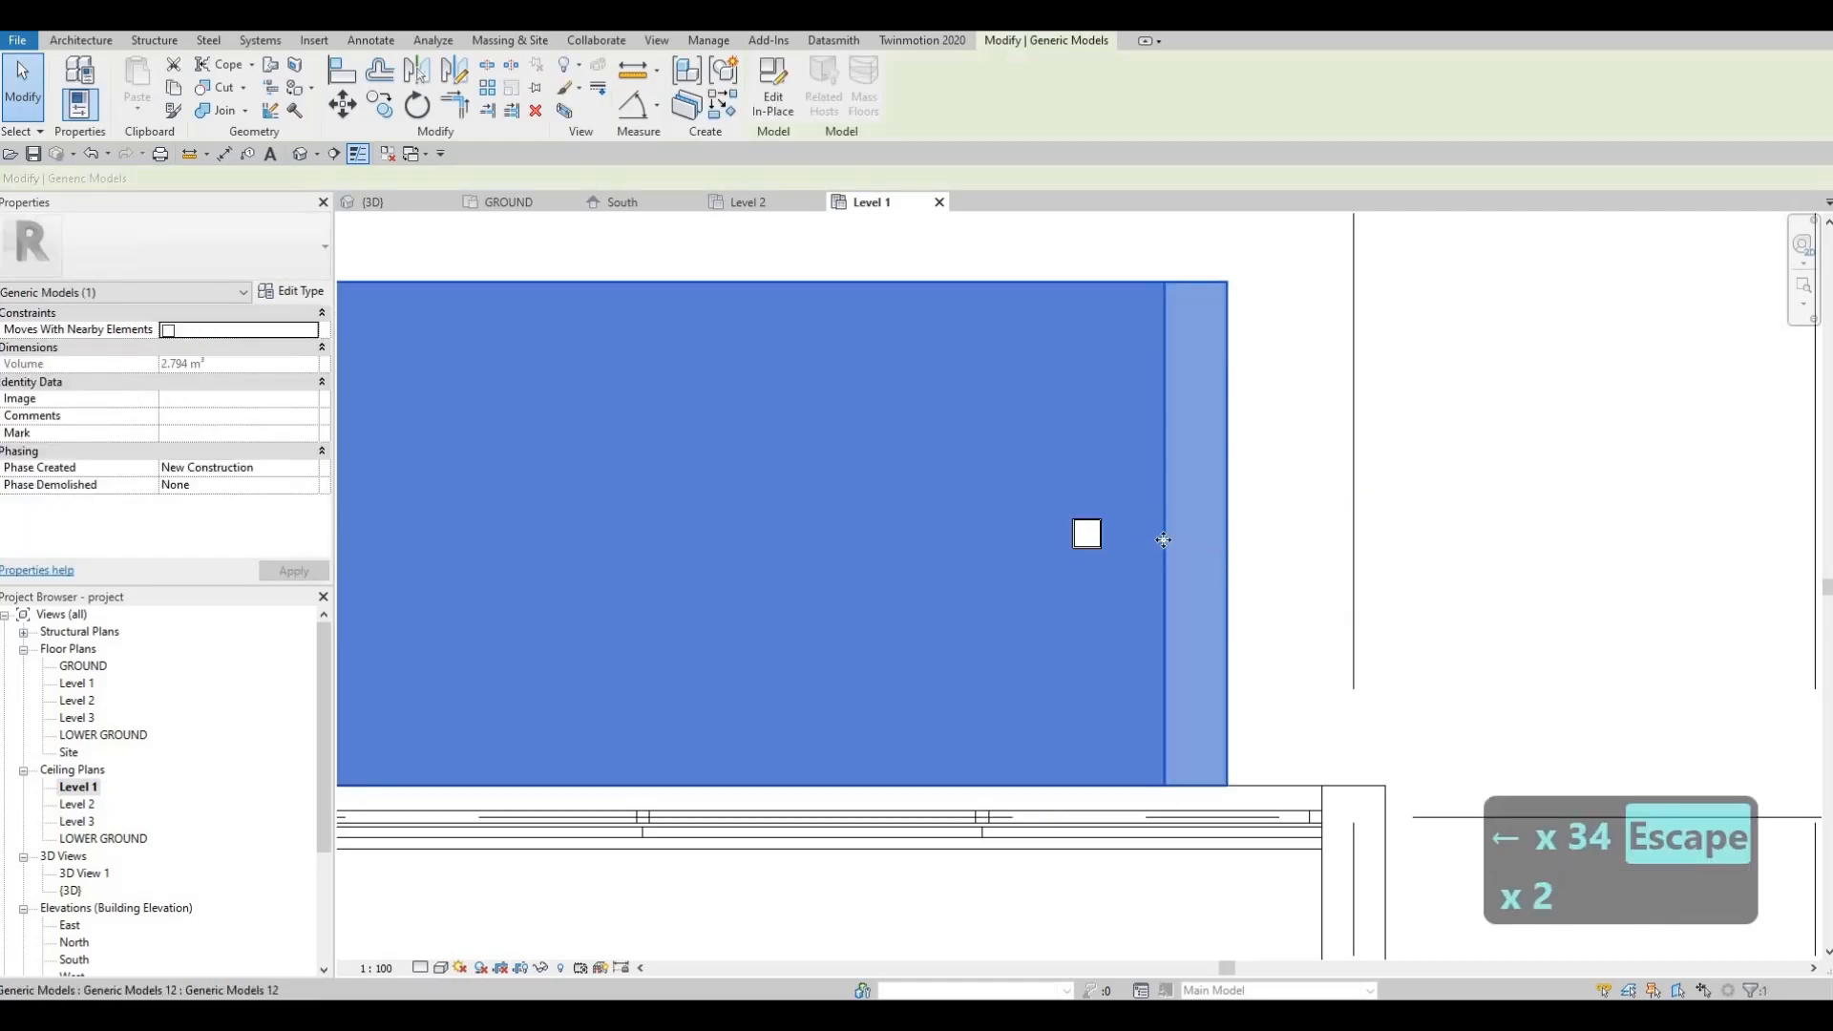
pyautogui.press('Escape')
pyautogui.press('Escape')
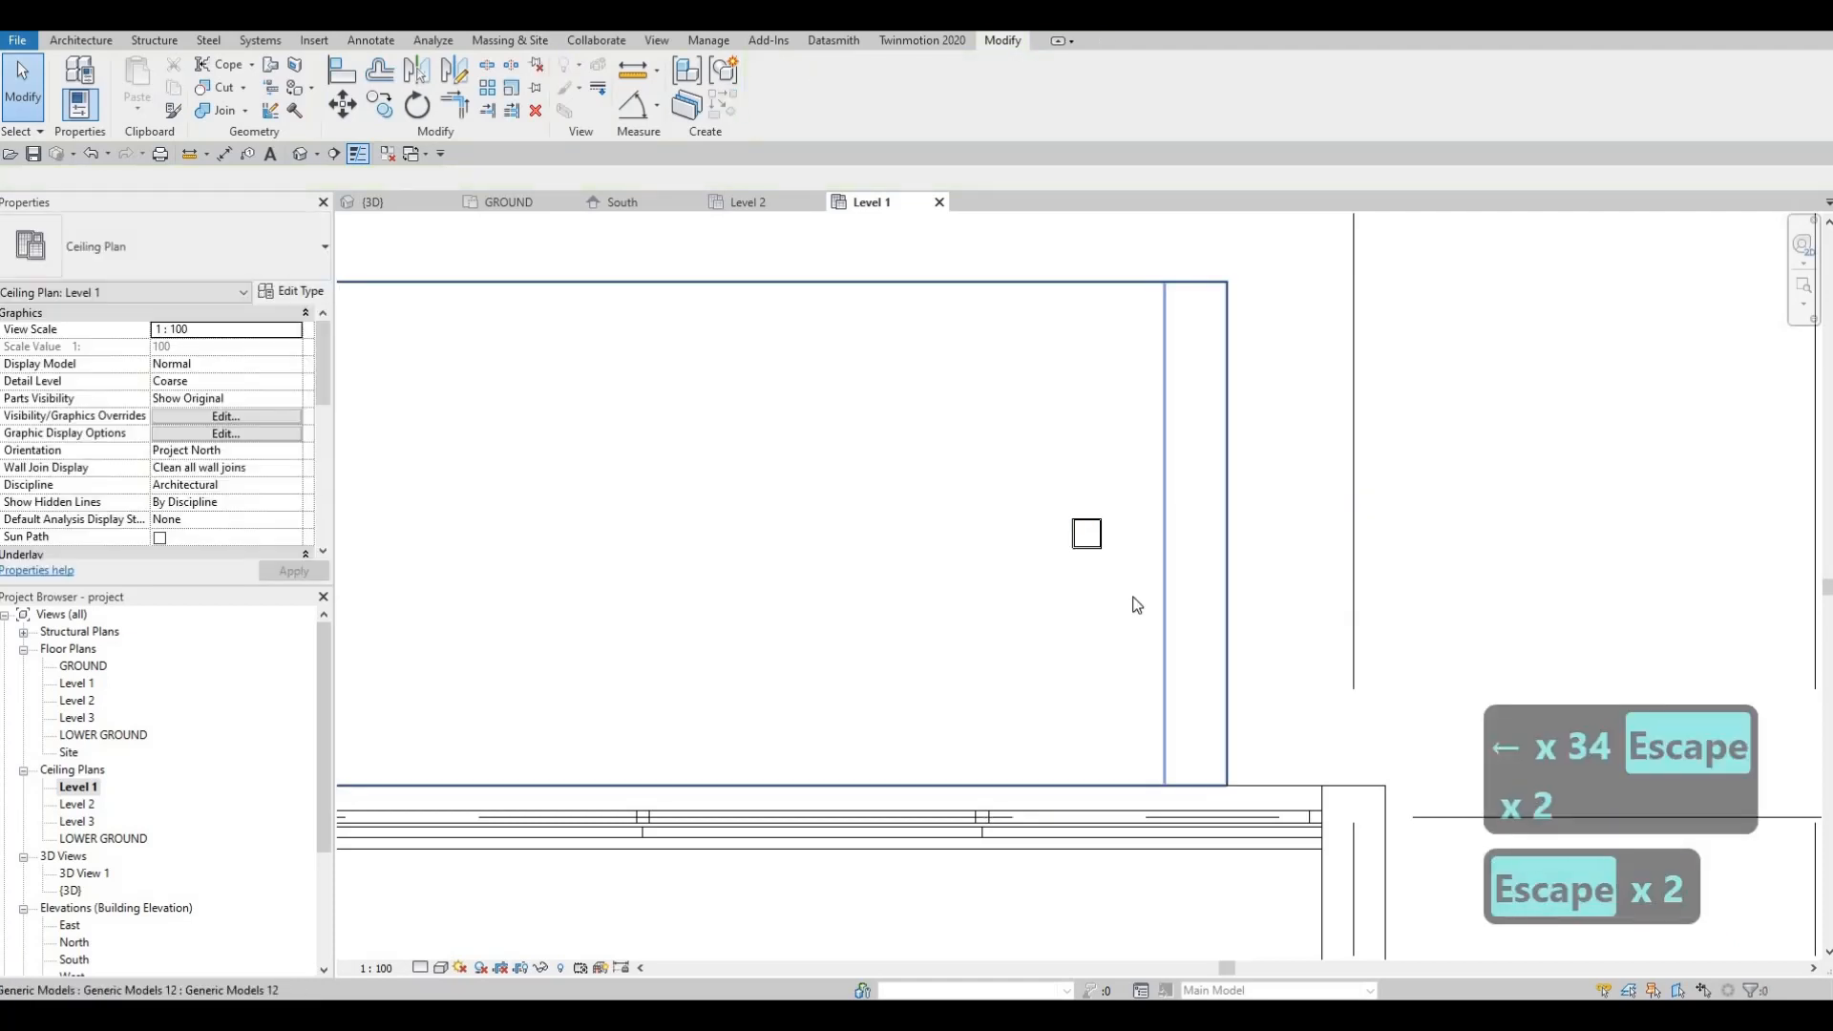
pyautogui.click(1095, 576)
# Step: Copy the pot light with CO, placing two copies 1000 apart to the left
pyautogui.press('c')
pyautogui.press('o')
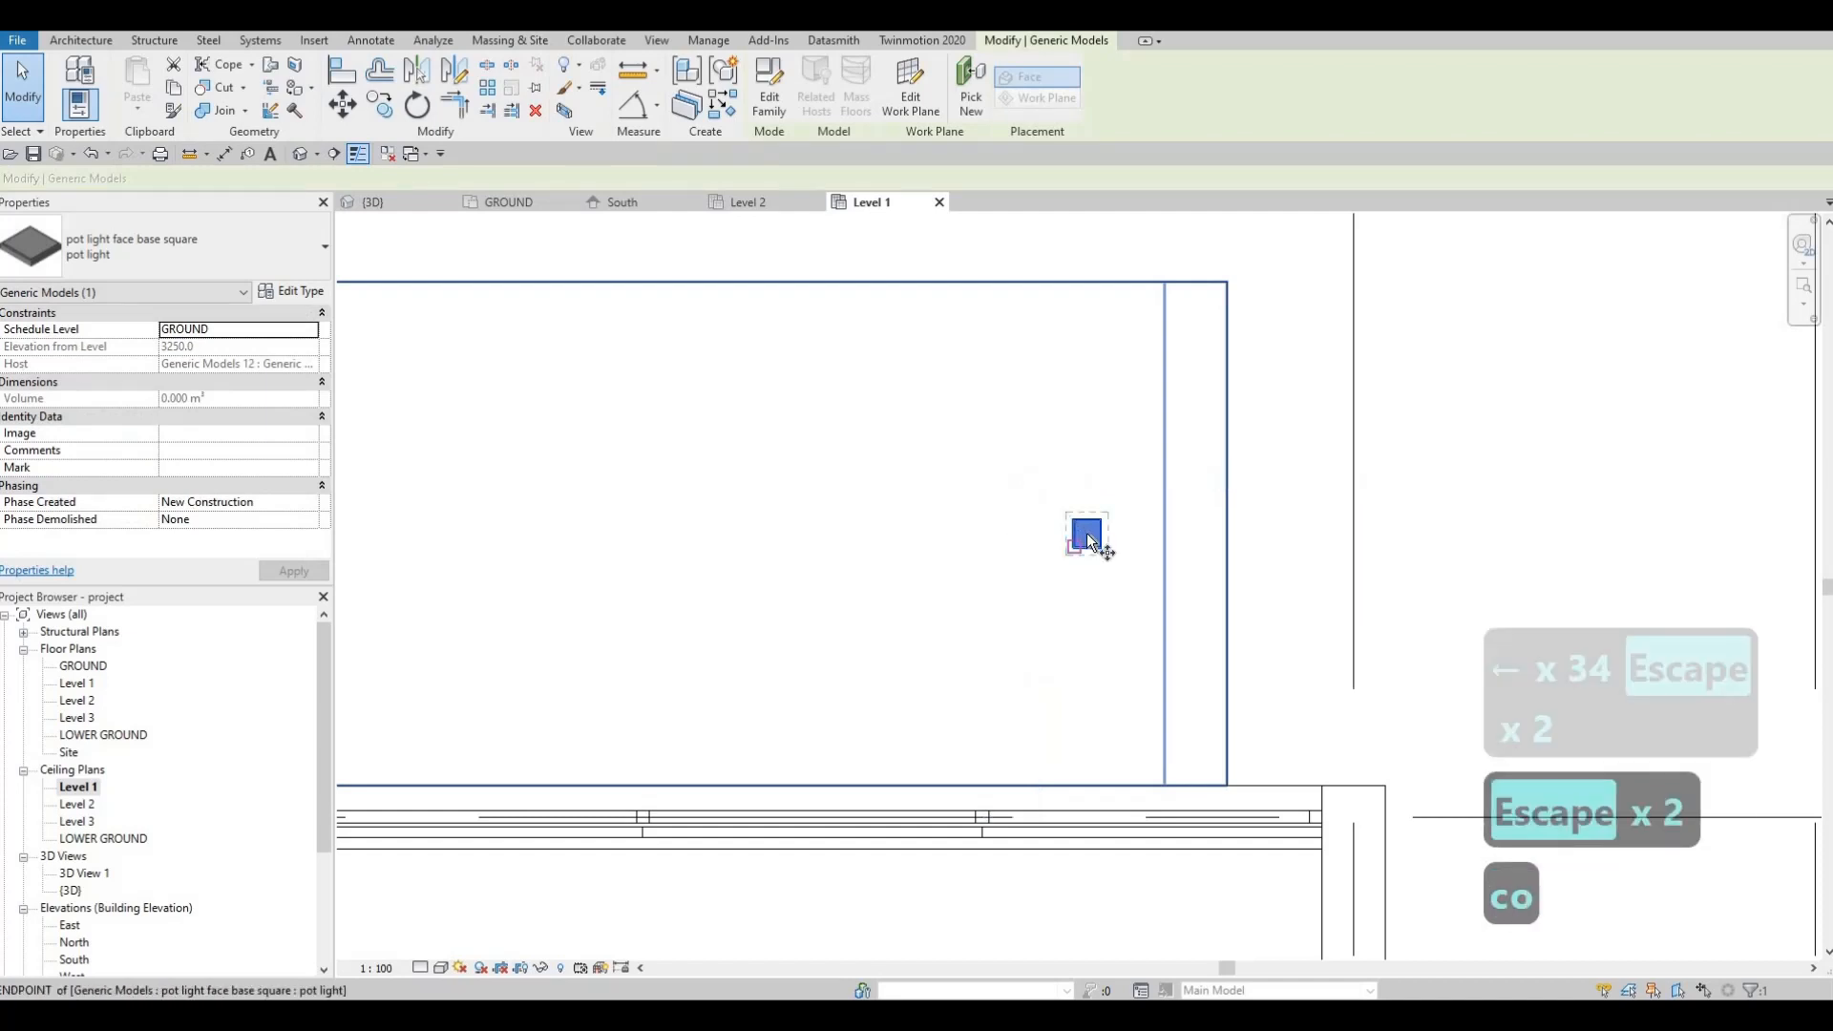
pyautogui.click(1087, 533)
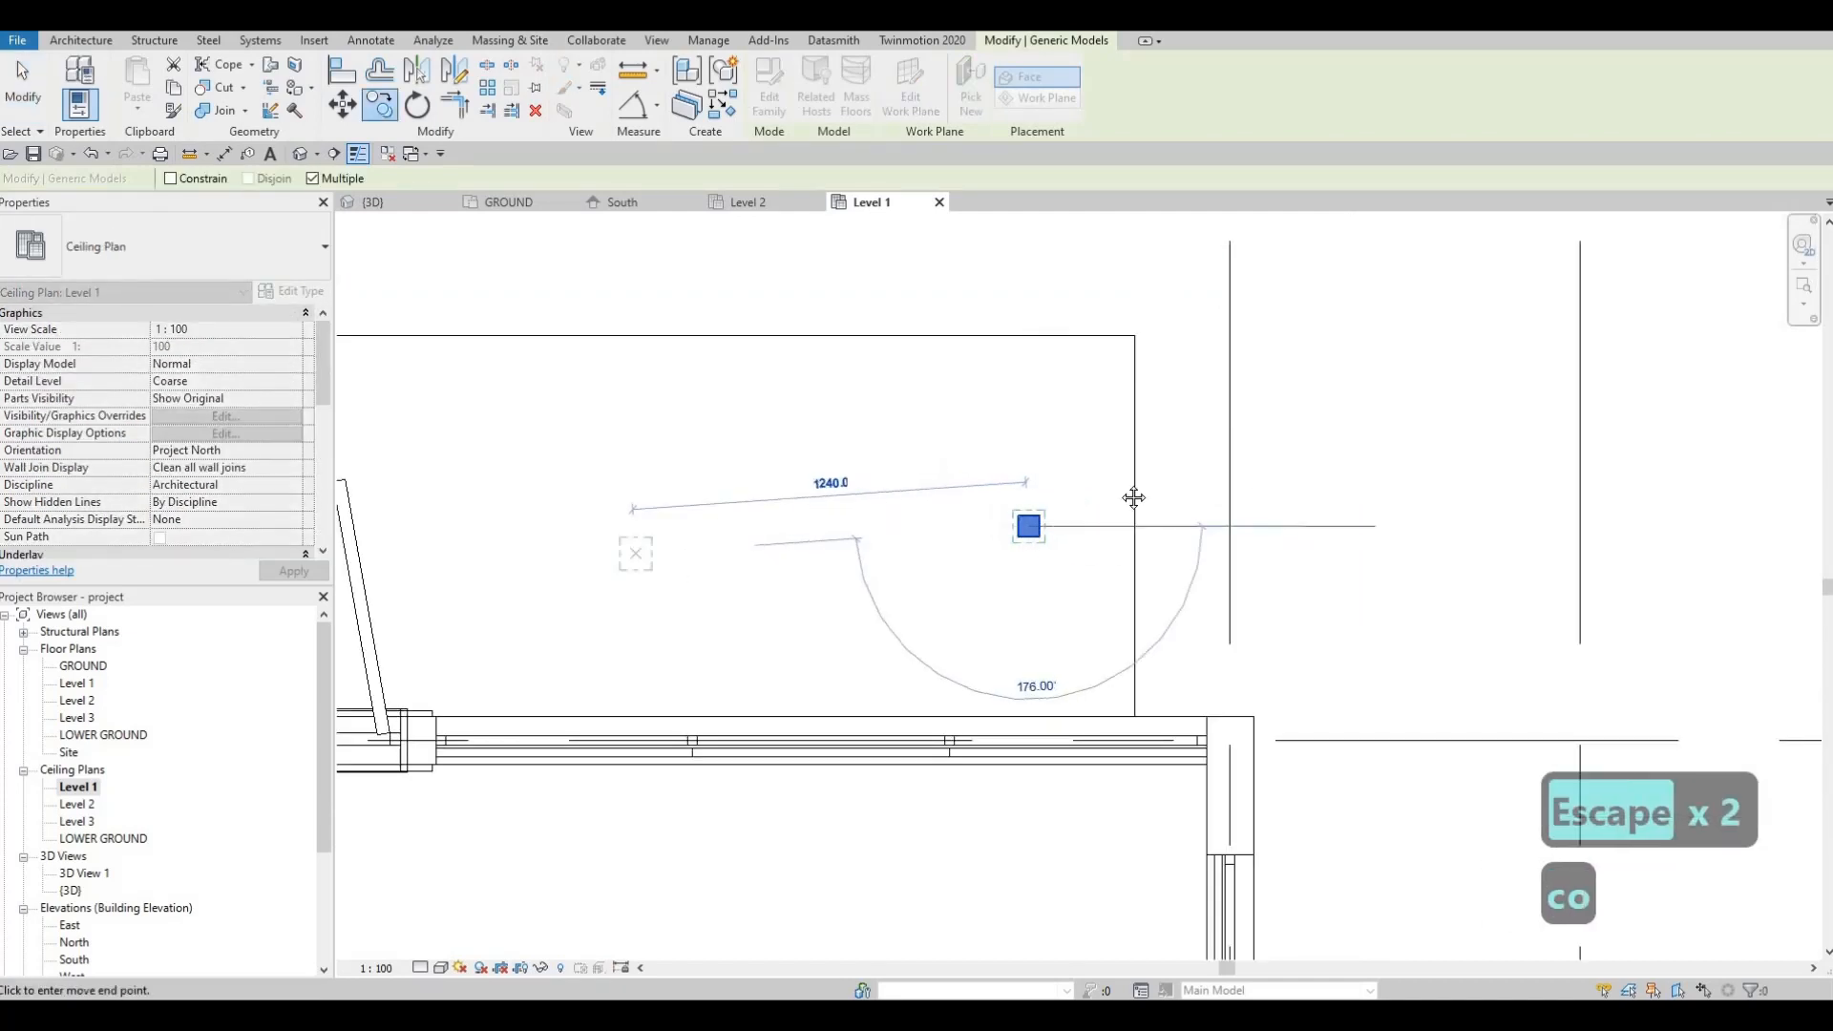
pyautogui.scroll(3, 793, 487)
pyautogui.scroll(-2, 792, 487)
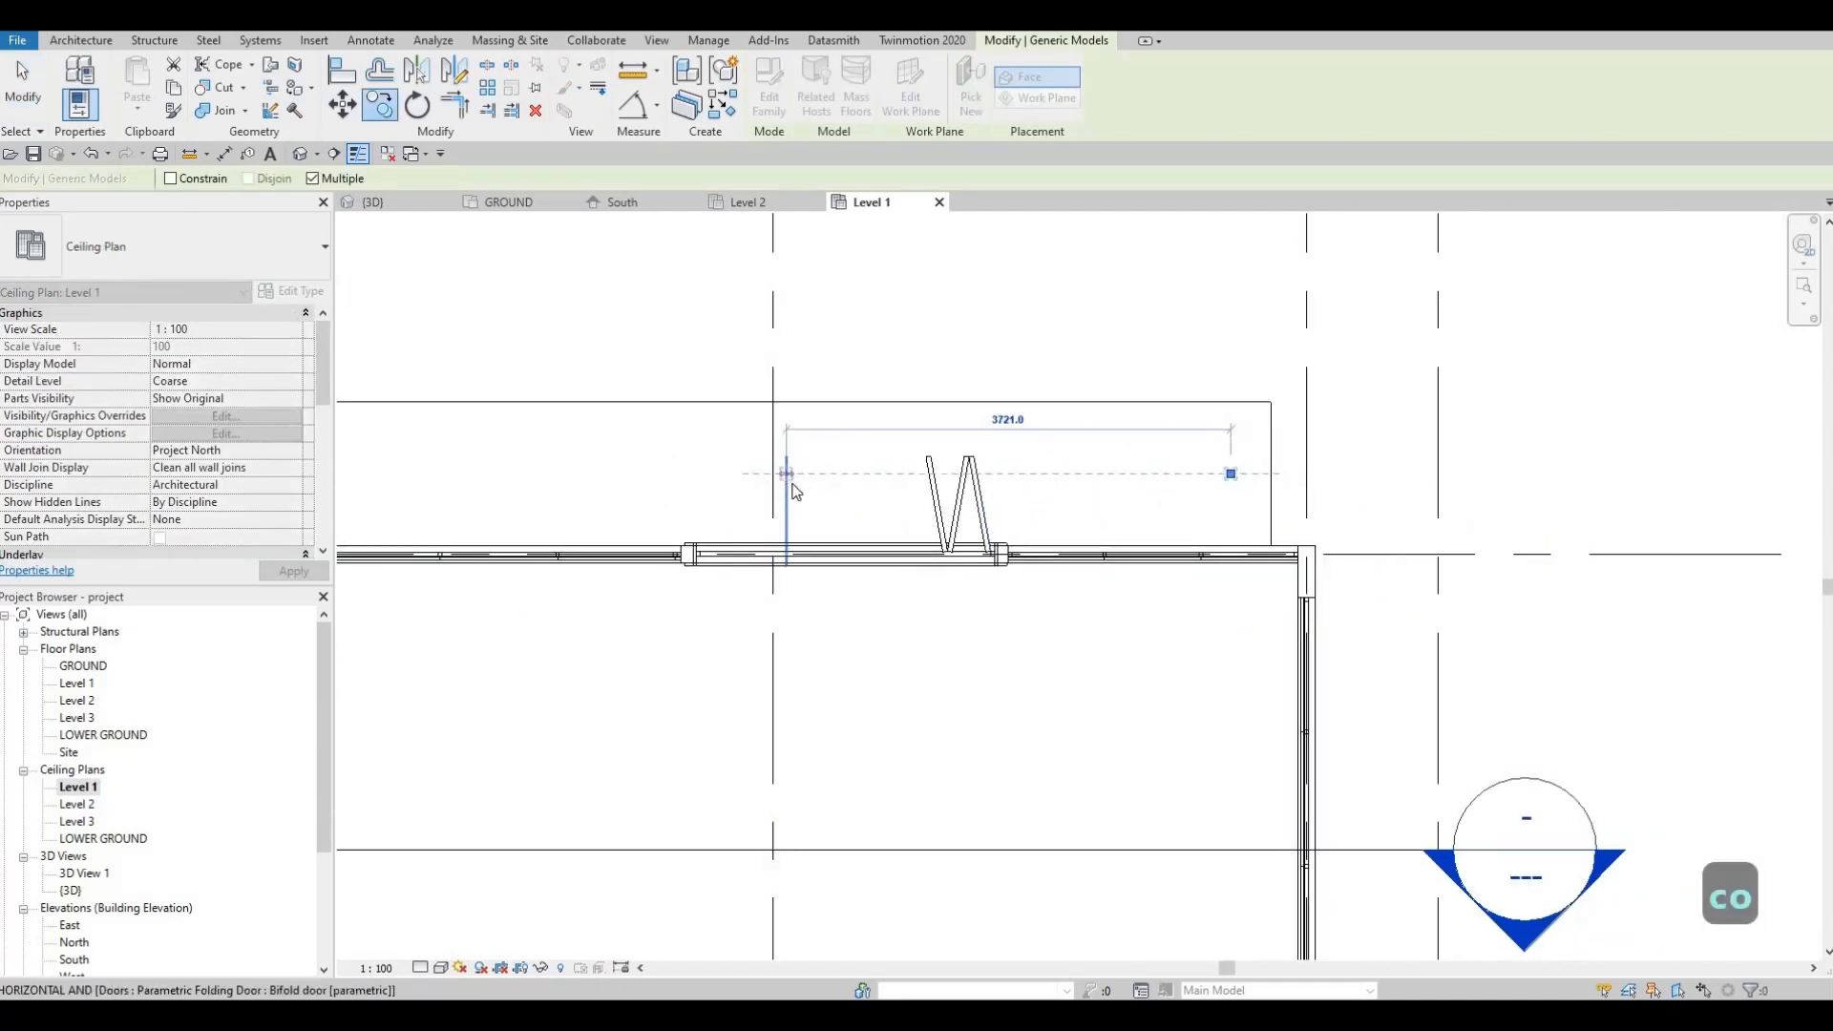
pyautogui.write('1000')
pyautogui.press('Return')
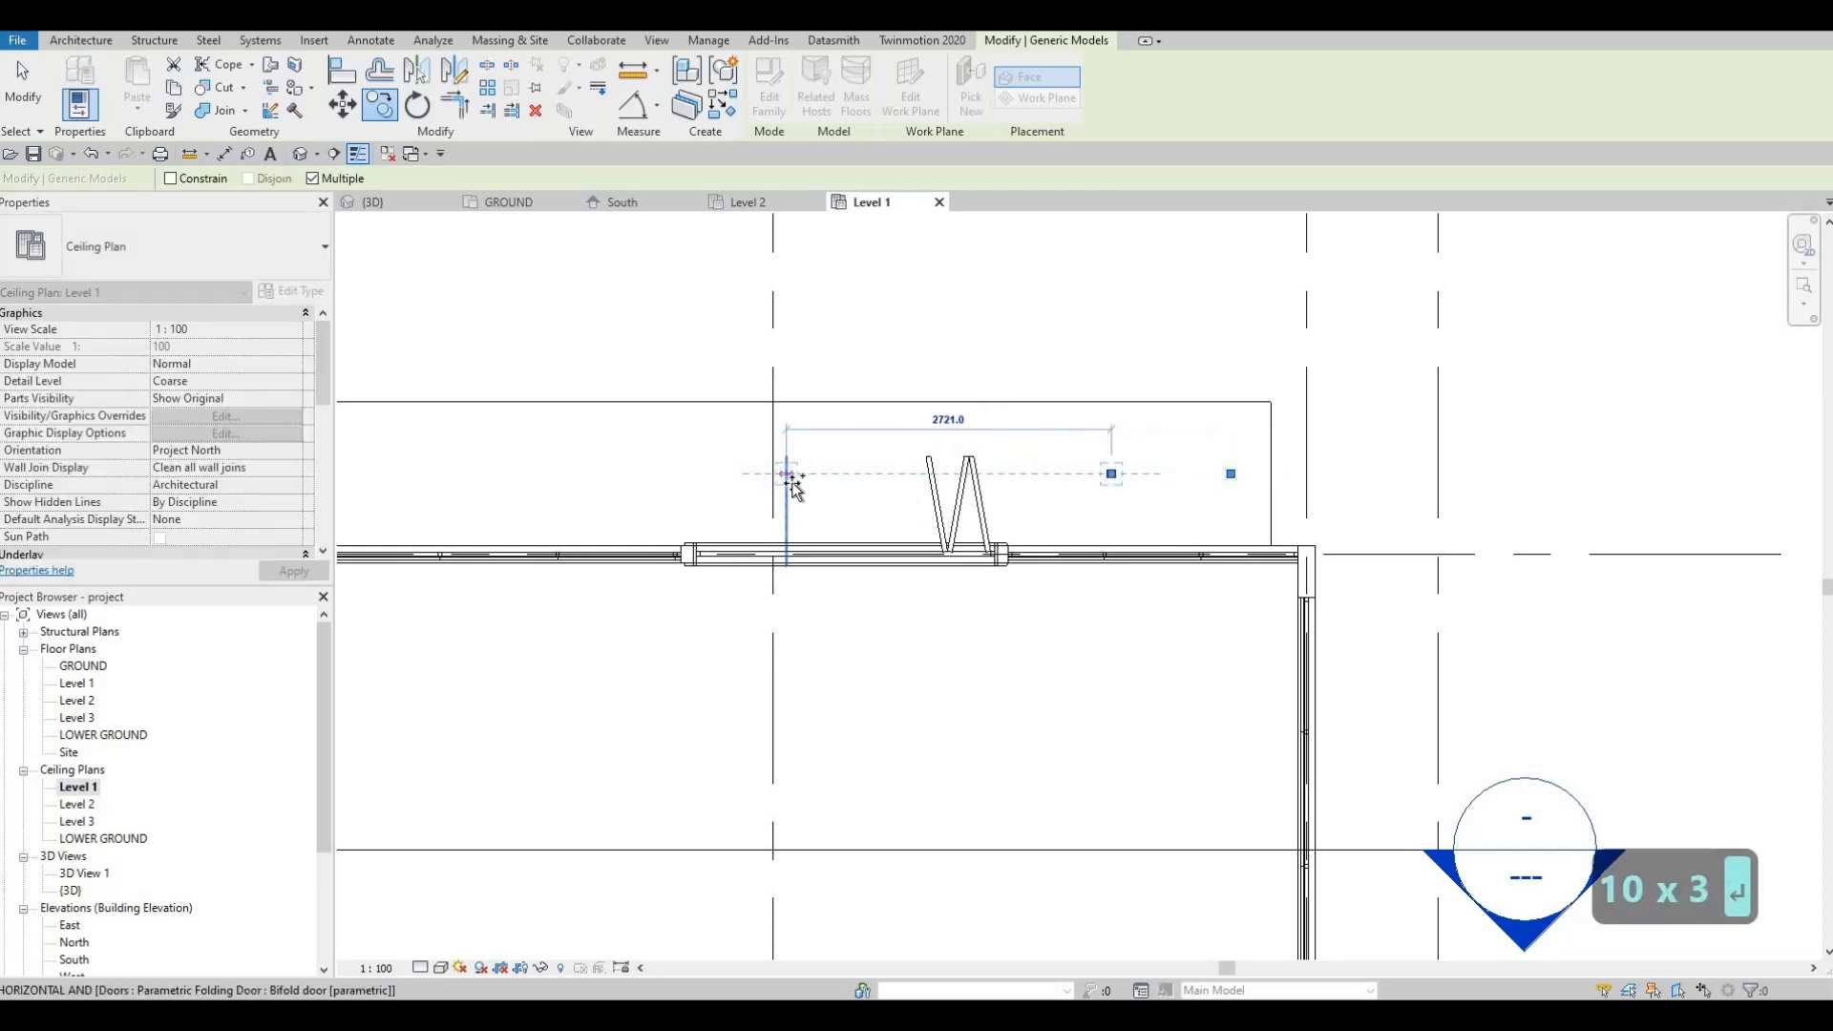
pyautogui.write('1000')
pyautogui.press('Return')
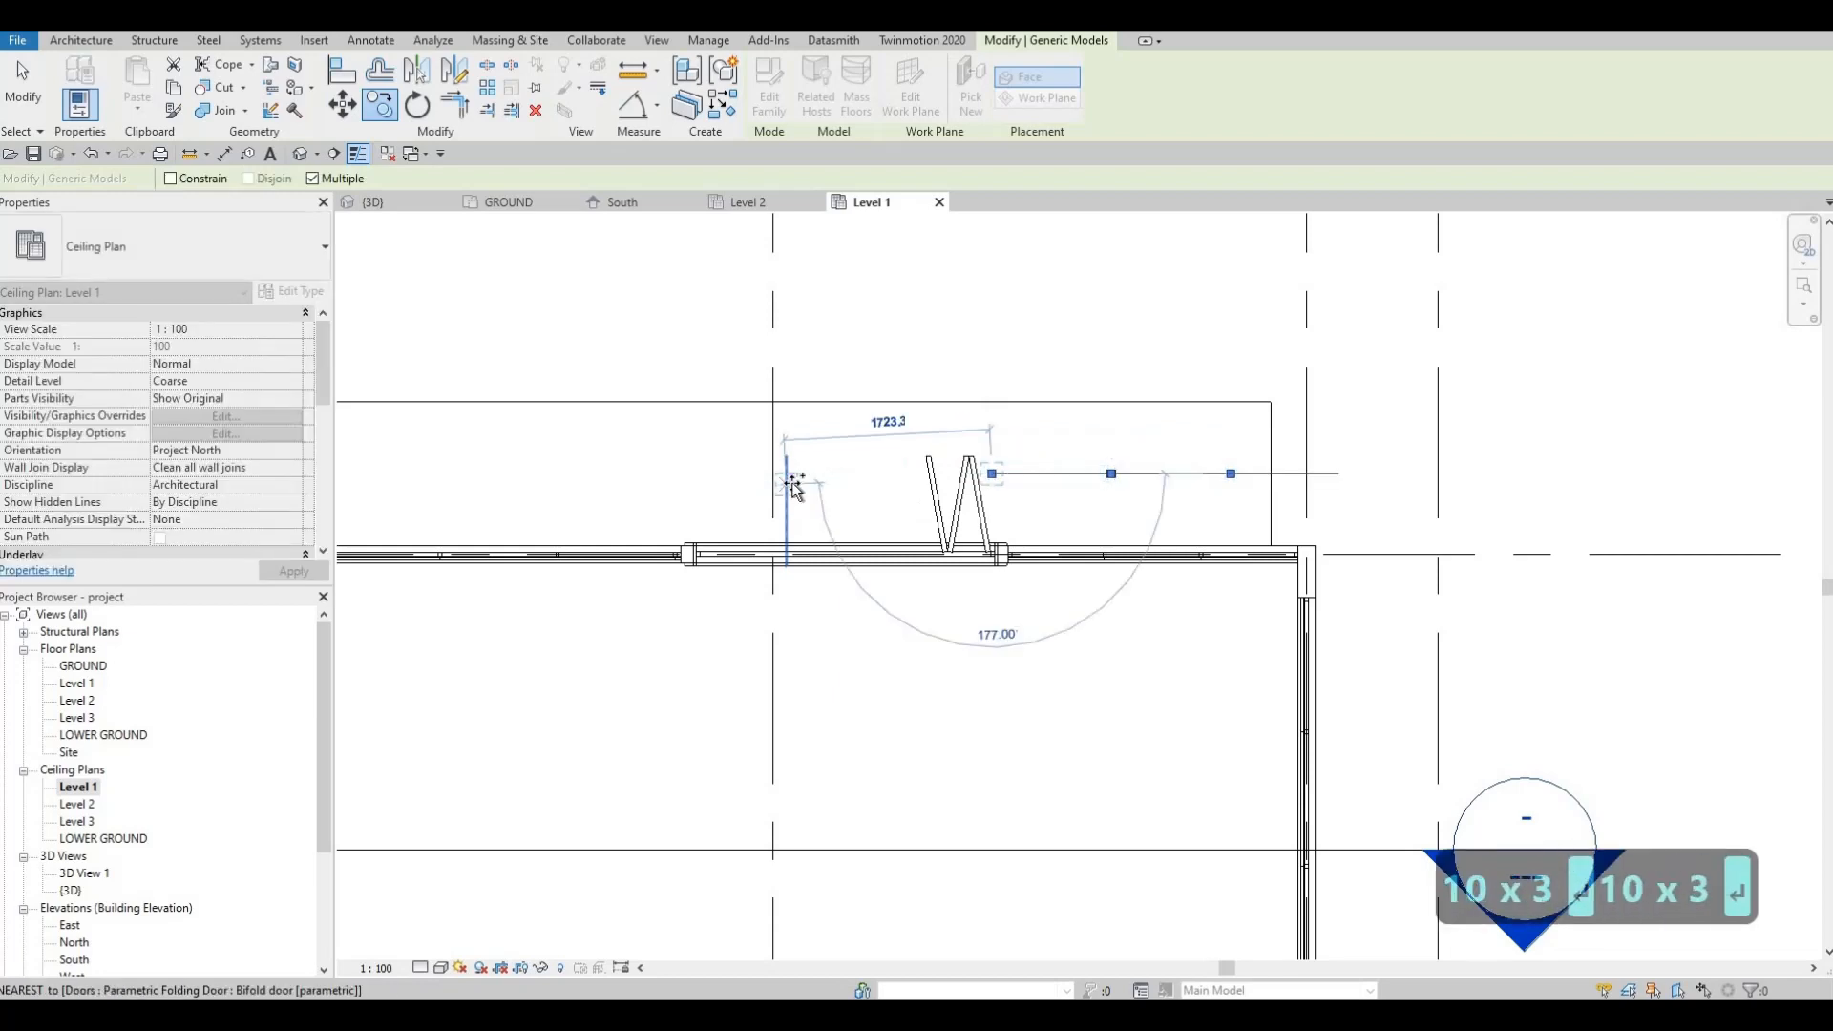
# Step: Continue placing pot-light copies at 1000 spacing along the front wall strip
pyautogui.scroll(-2, 613, 486)
pyautogui.moveTo(613, 489); pyautogui.dragTo(784, 490, button='middle')
pyautogui.scroll(-1, 785, 489)
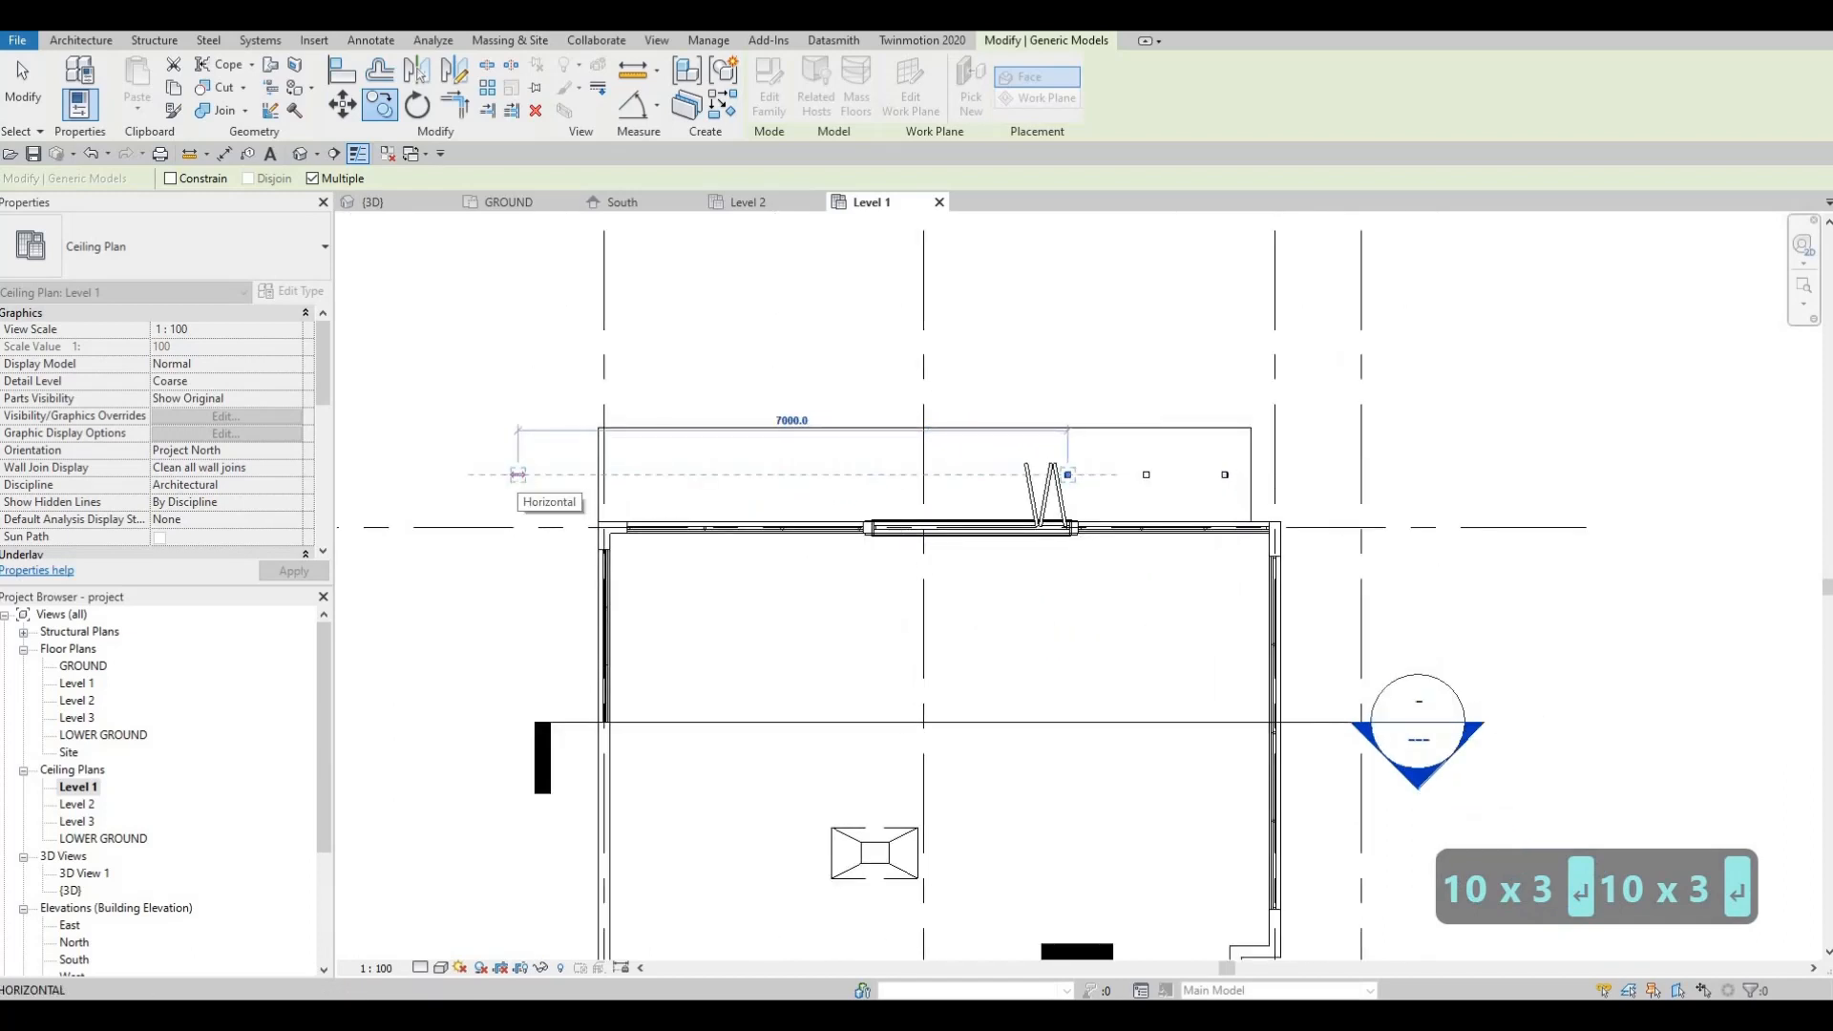
pyautogui.write('100')
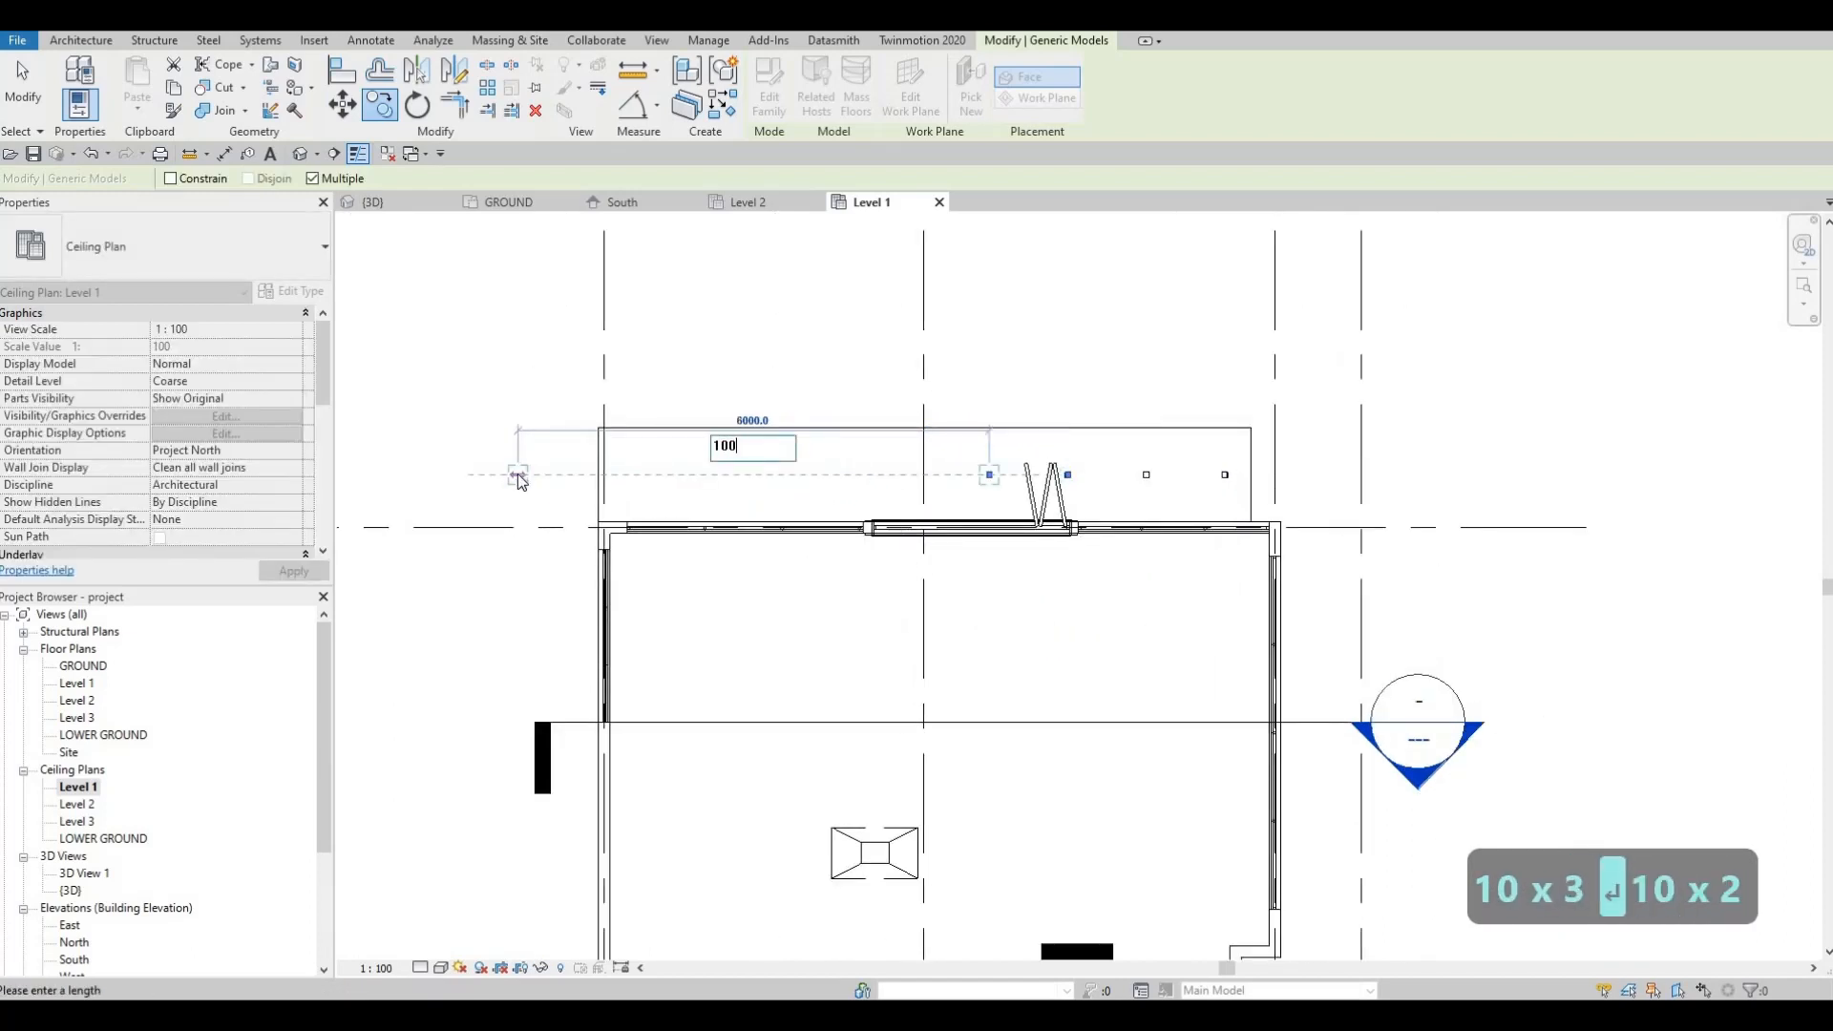
pyautogui.write('0')
pyautogui.press('Return')
pyautogui.write('1000')
pyautogui.press('Return')
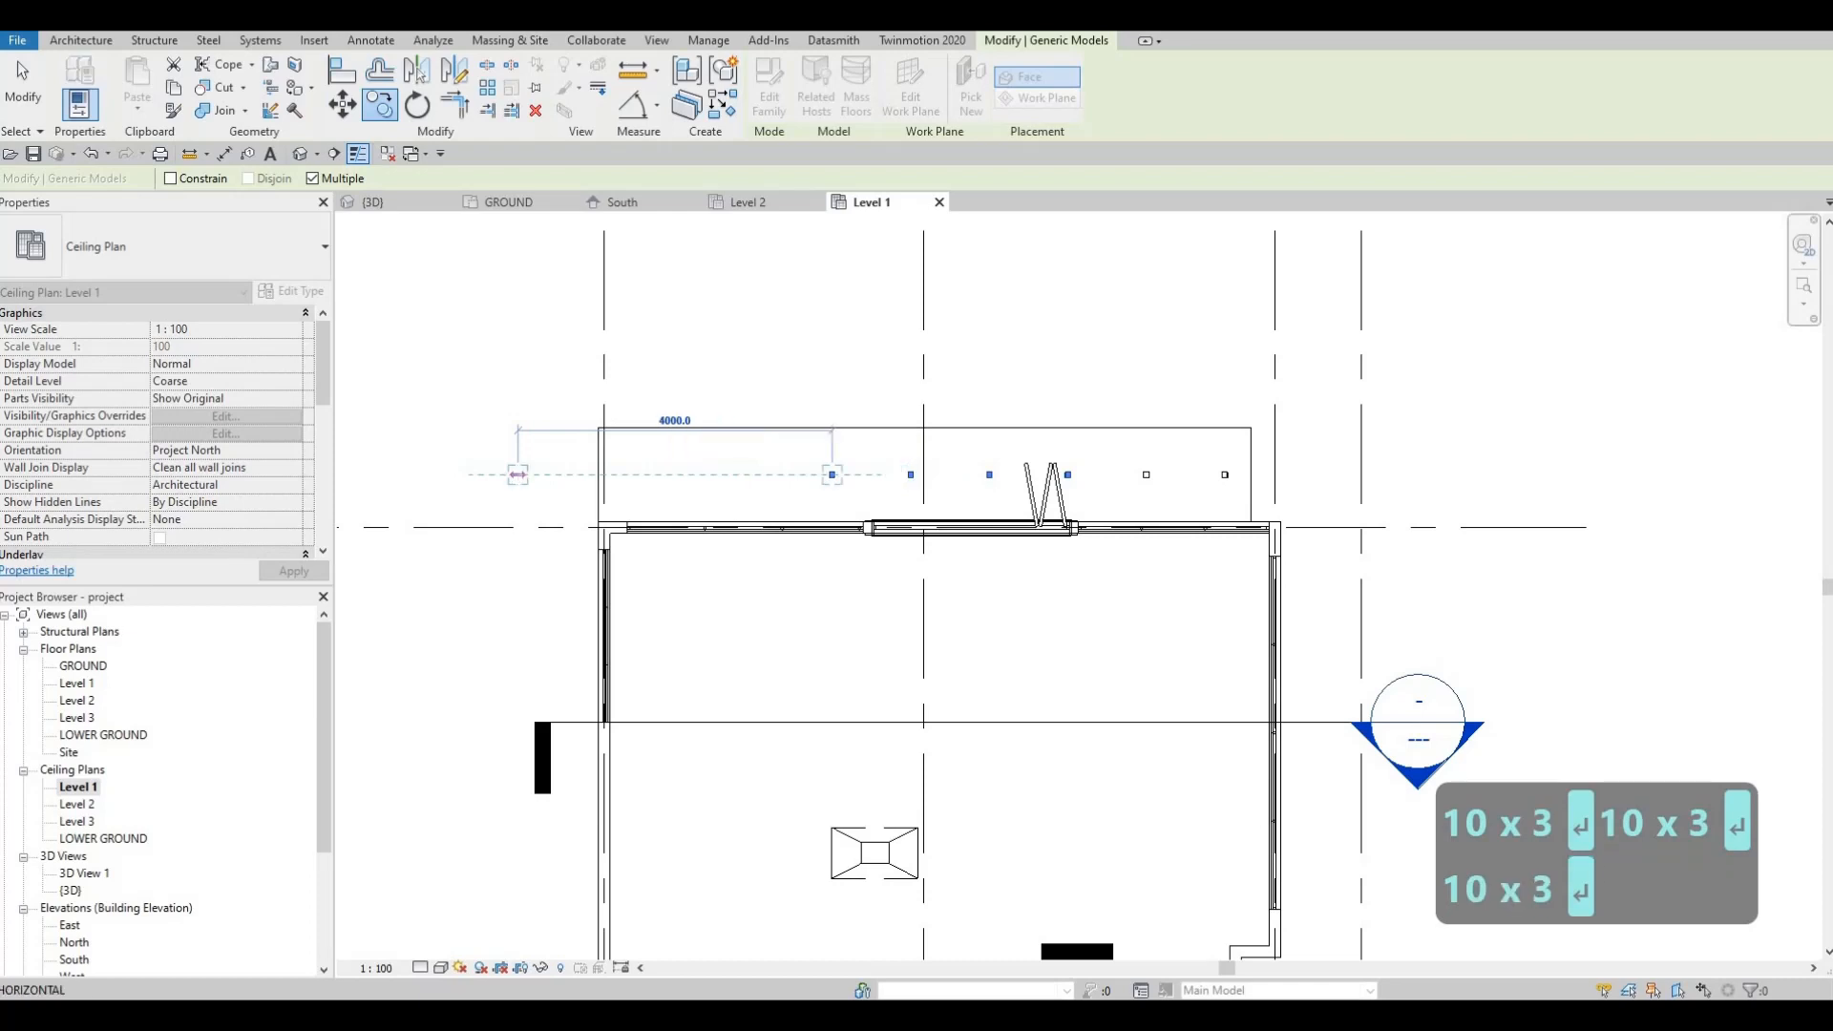
pyautogui.write('1000')
pyautogui.press('Return')
pyautogui.write('100')
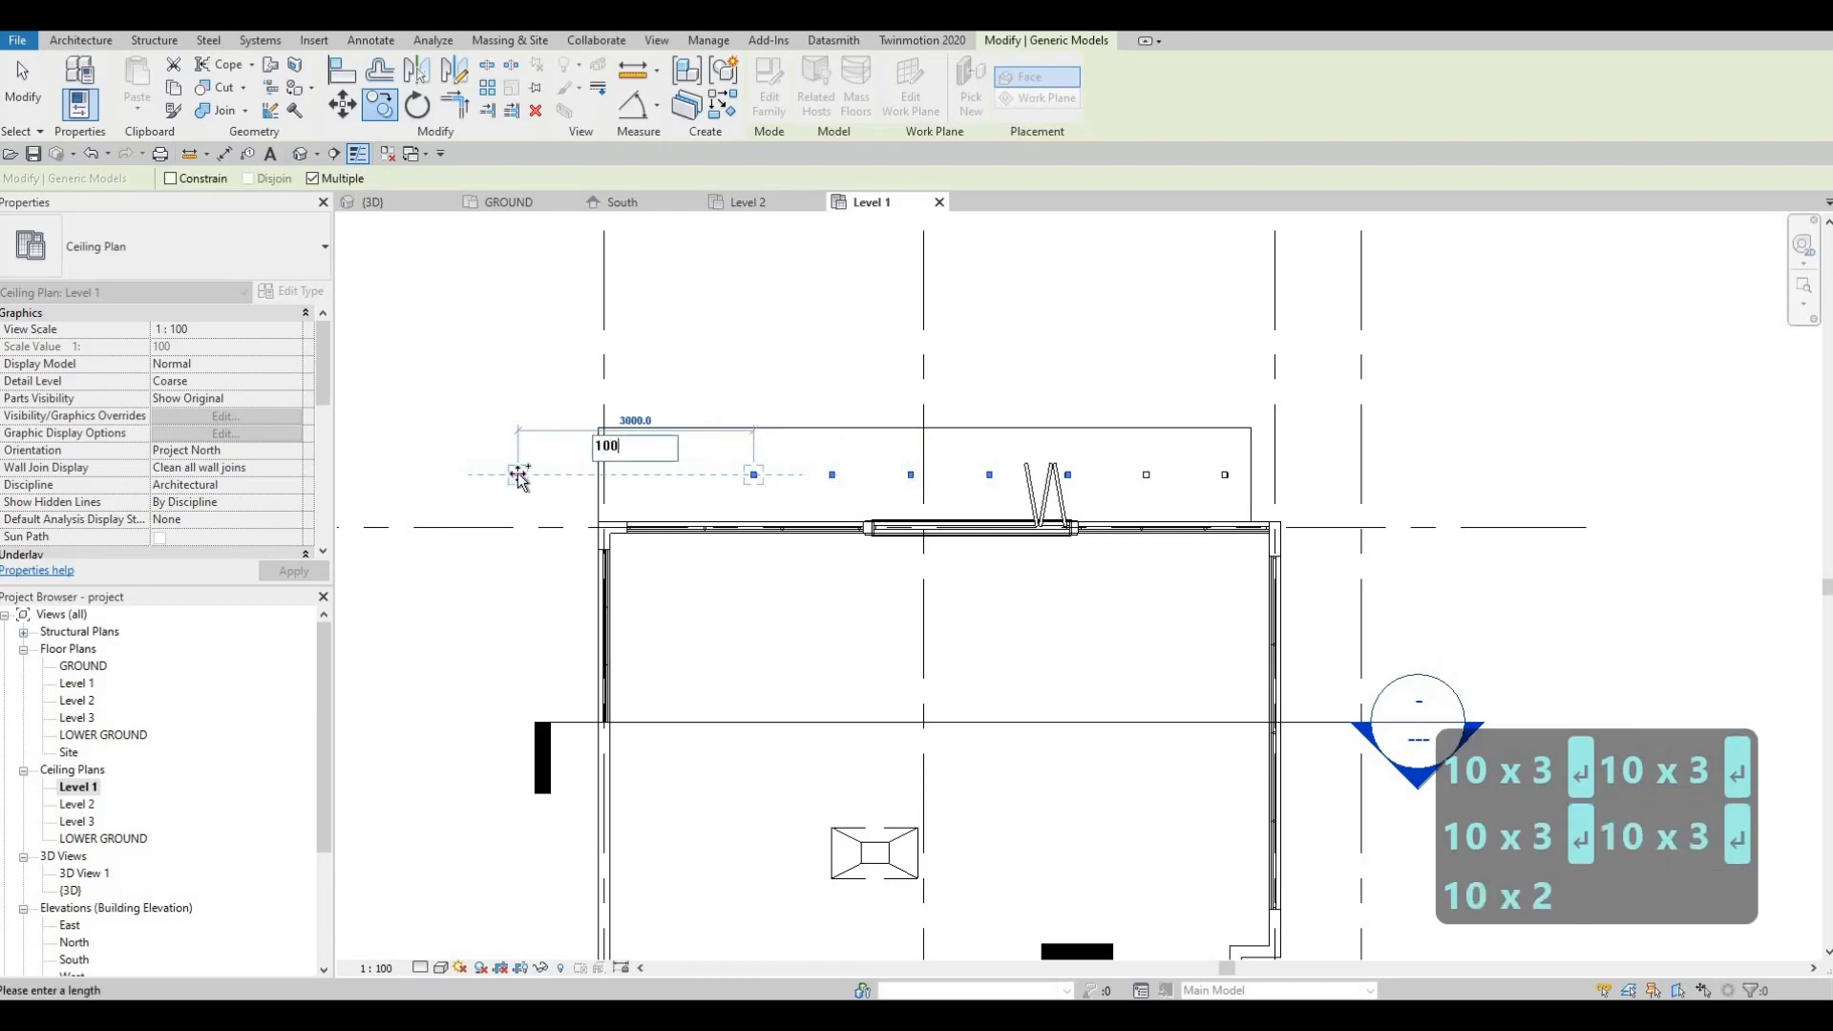
pyautogui.write('0')
pyautogui.press('Return')
pyautogui.write('1000')
pyautogui.press('Return')
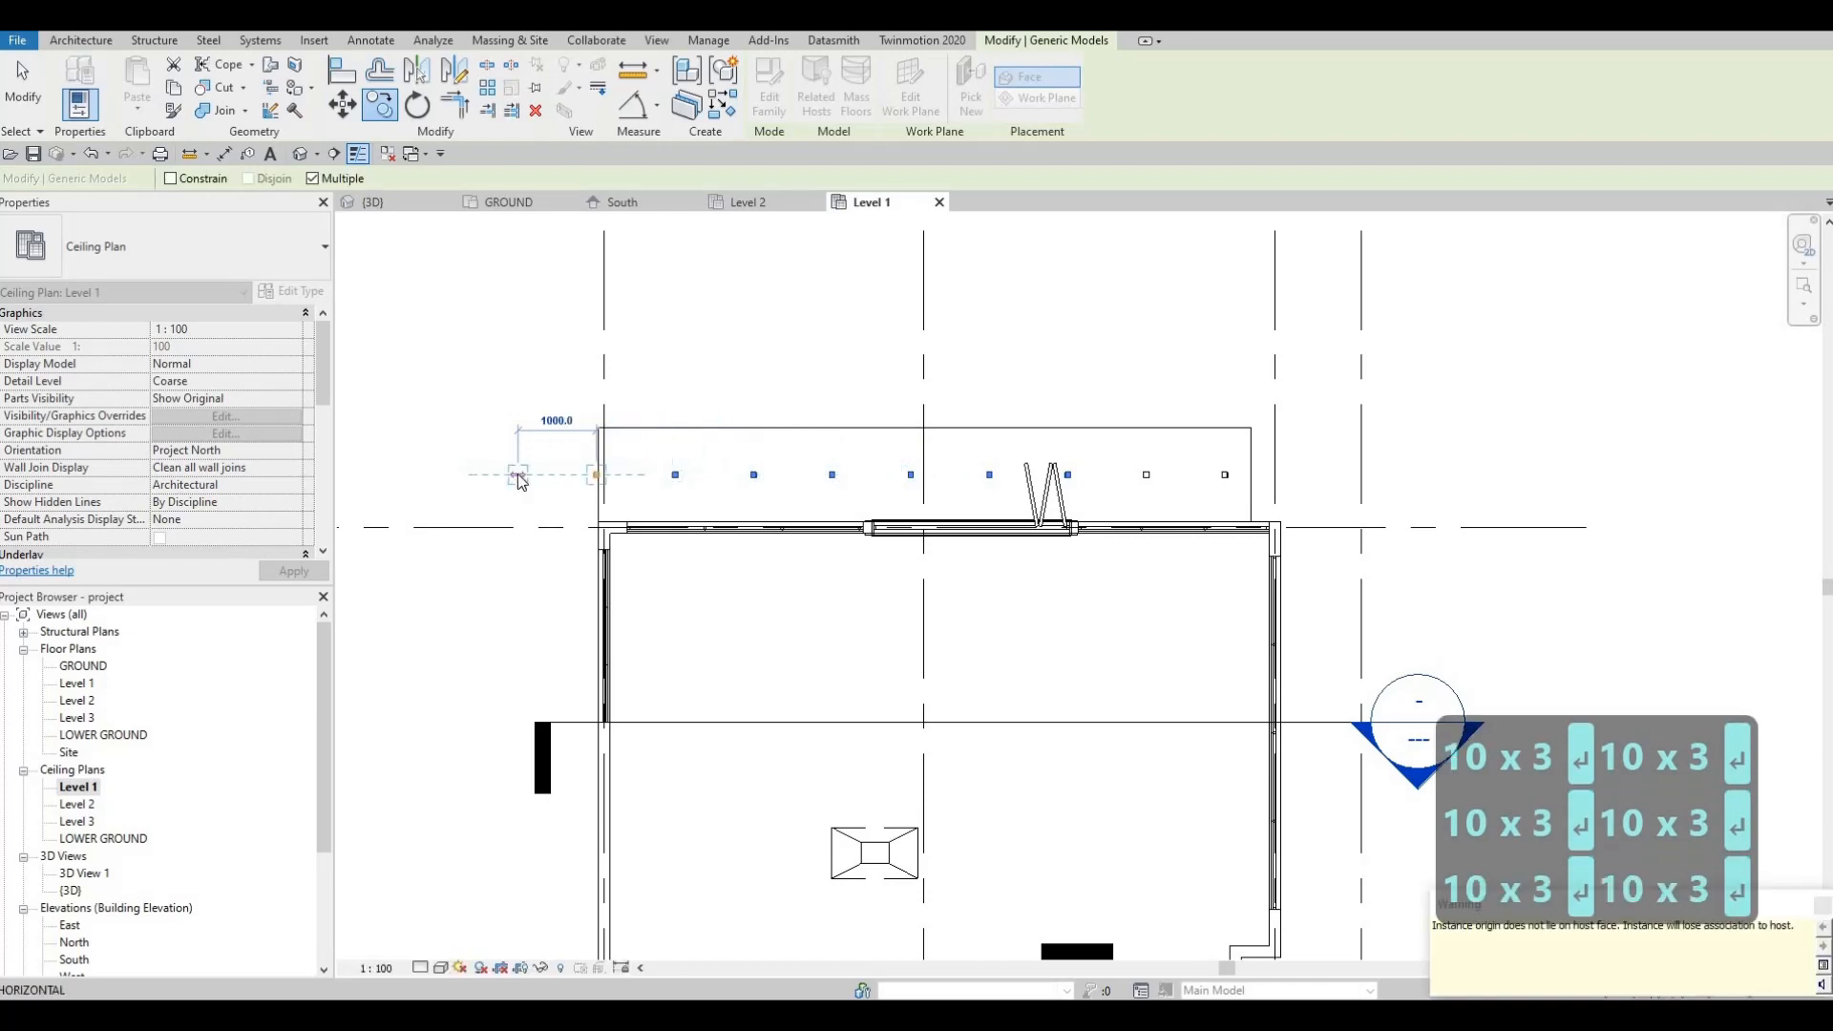
pyautogui.press('Escape')
pyautogui.press('Escape')
pyautogui.press('Escape')
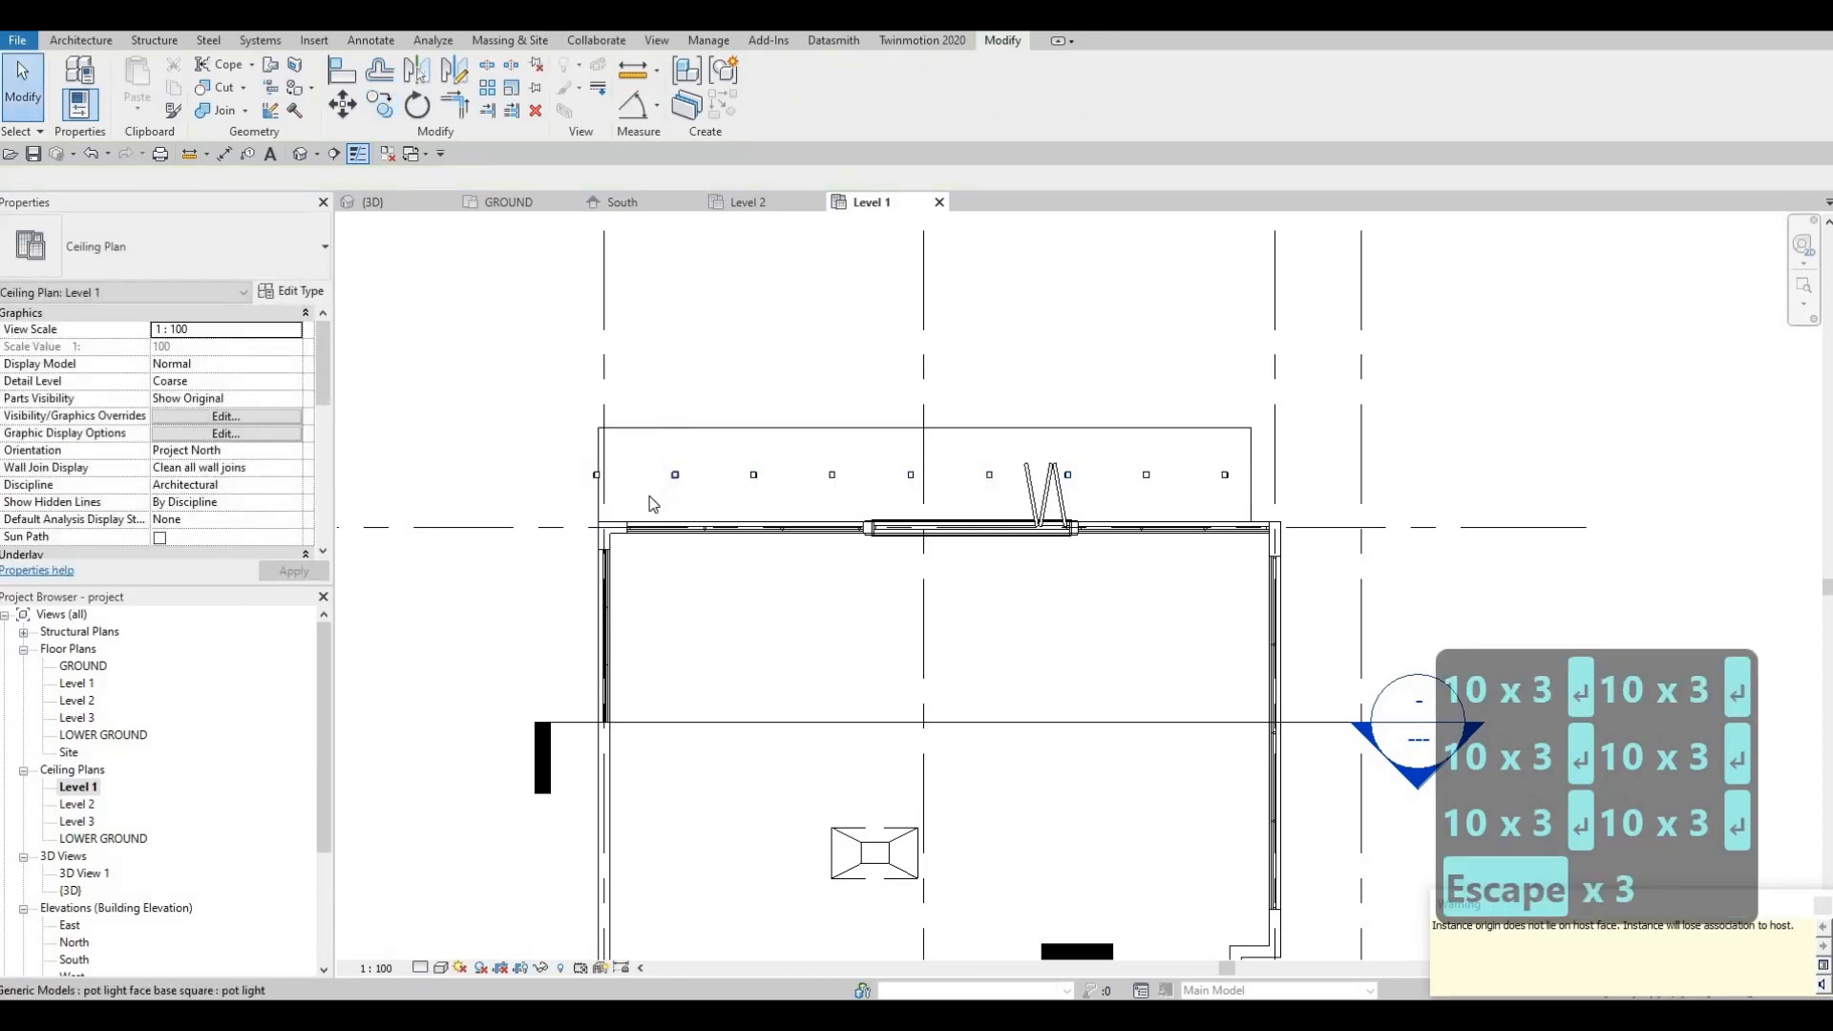
# Step: Check a pot light's position, then nudge the whole row three steps right
pyautogui.click(677, 474)
pyautogui.scroll(2, 648, 493)
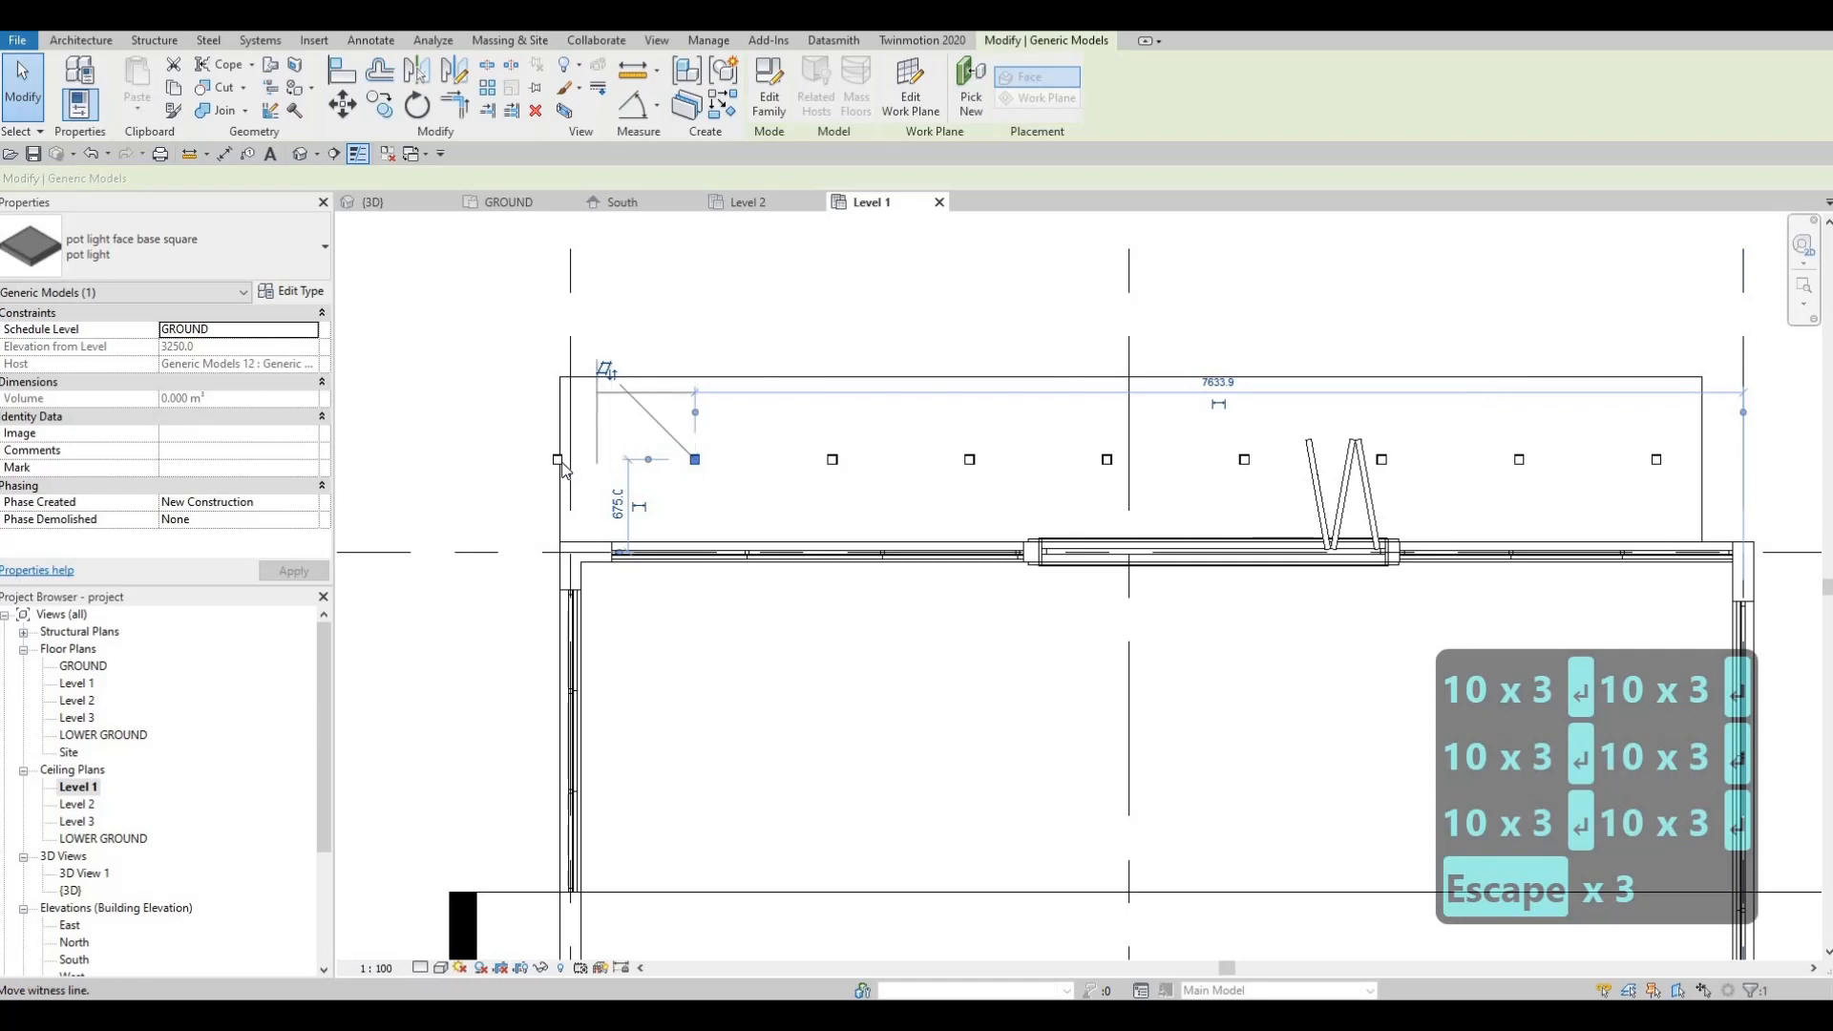
pyautogui.press('Escape')
pyautogui.press('Escape')
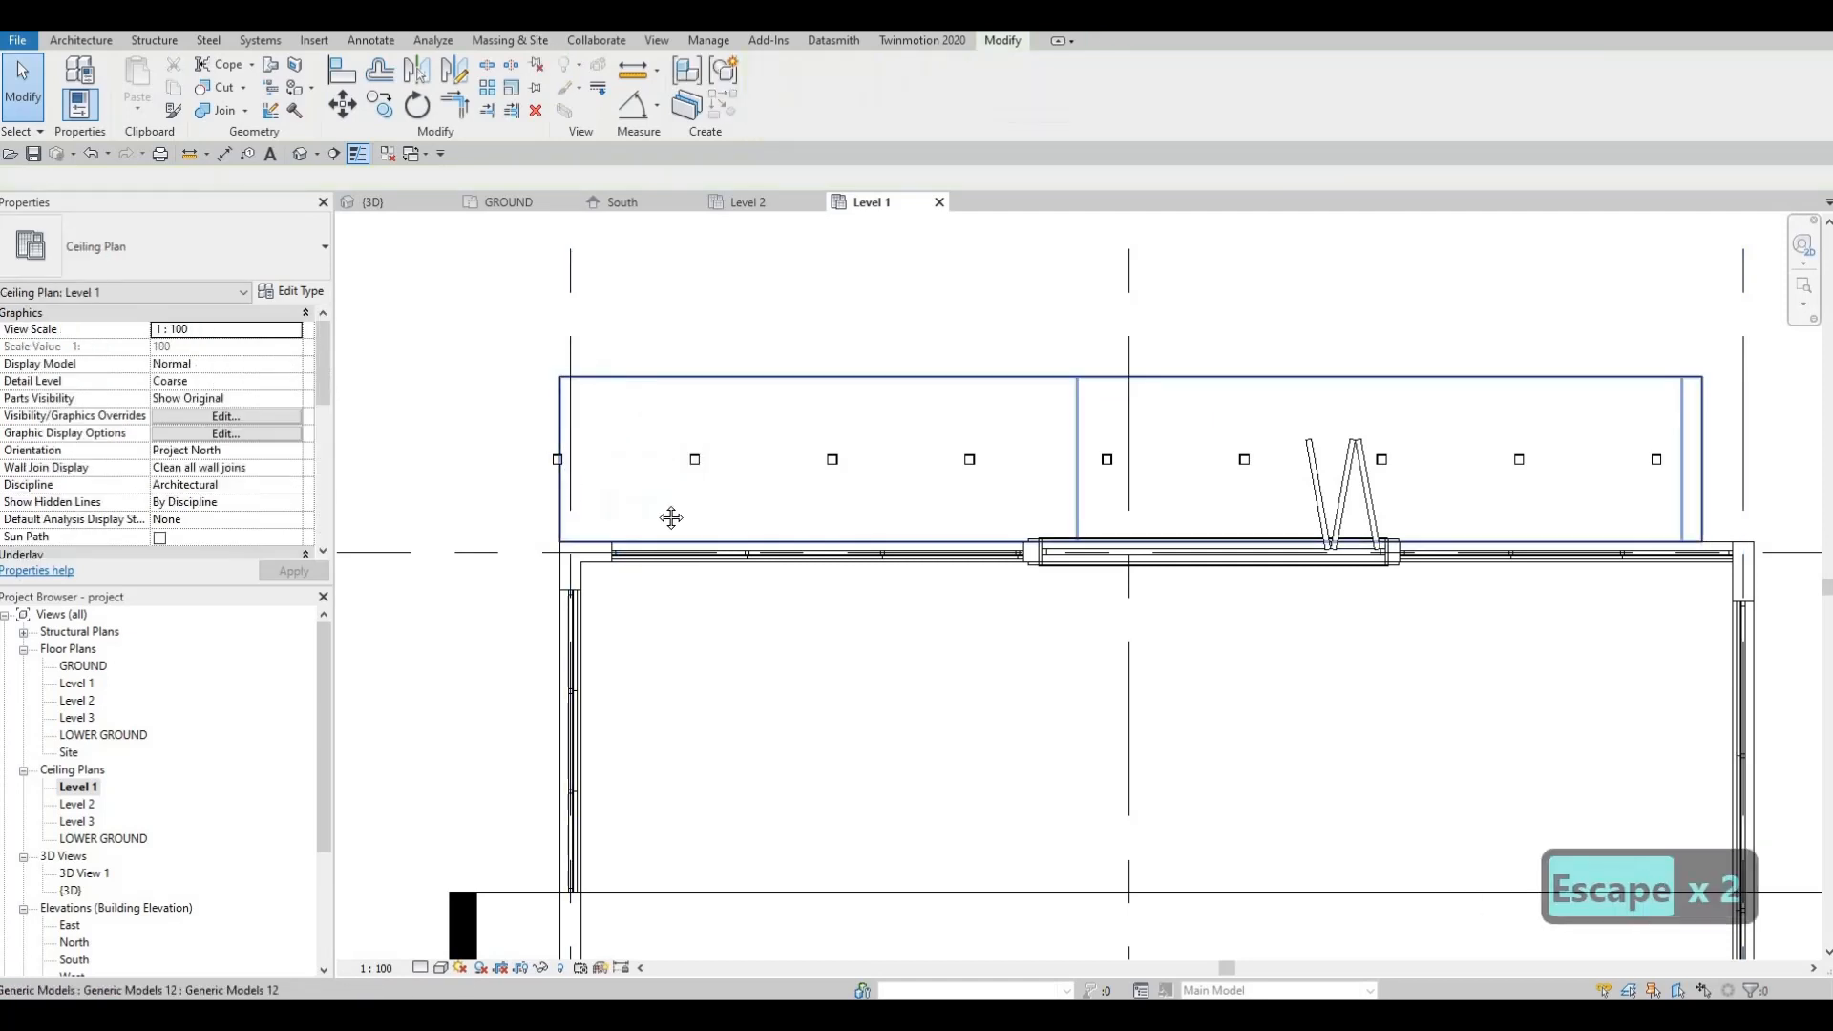
pyautogui.press('Escape')
pyautogui.scroll(-2, 754, 524)
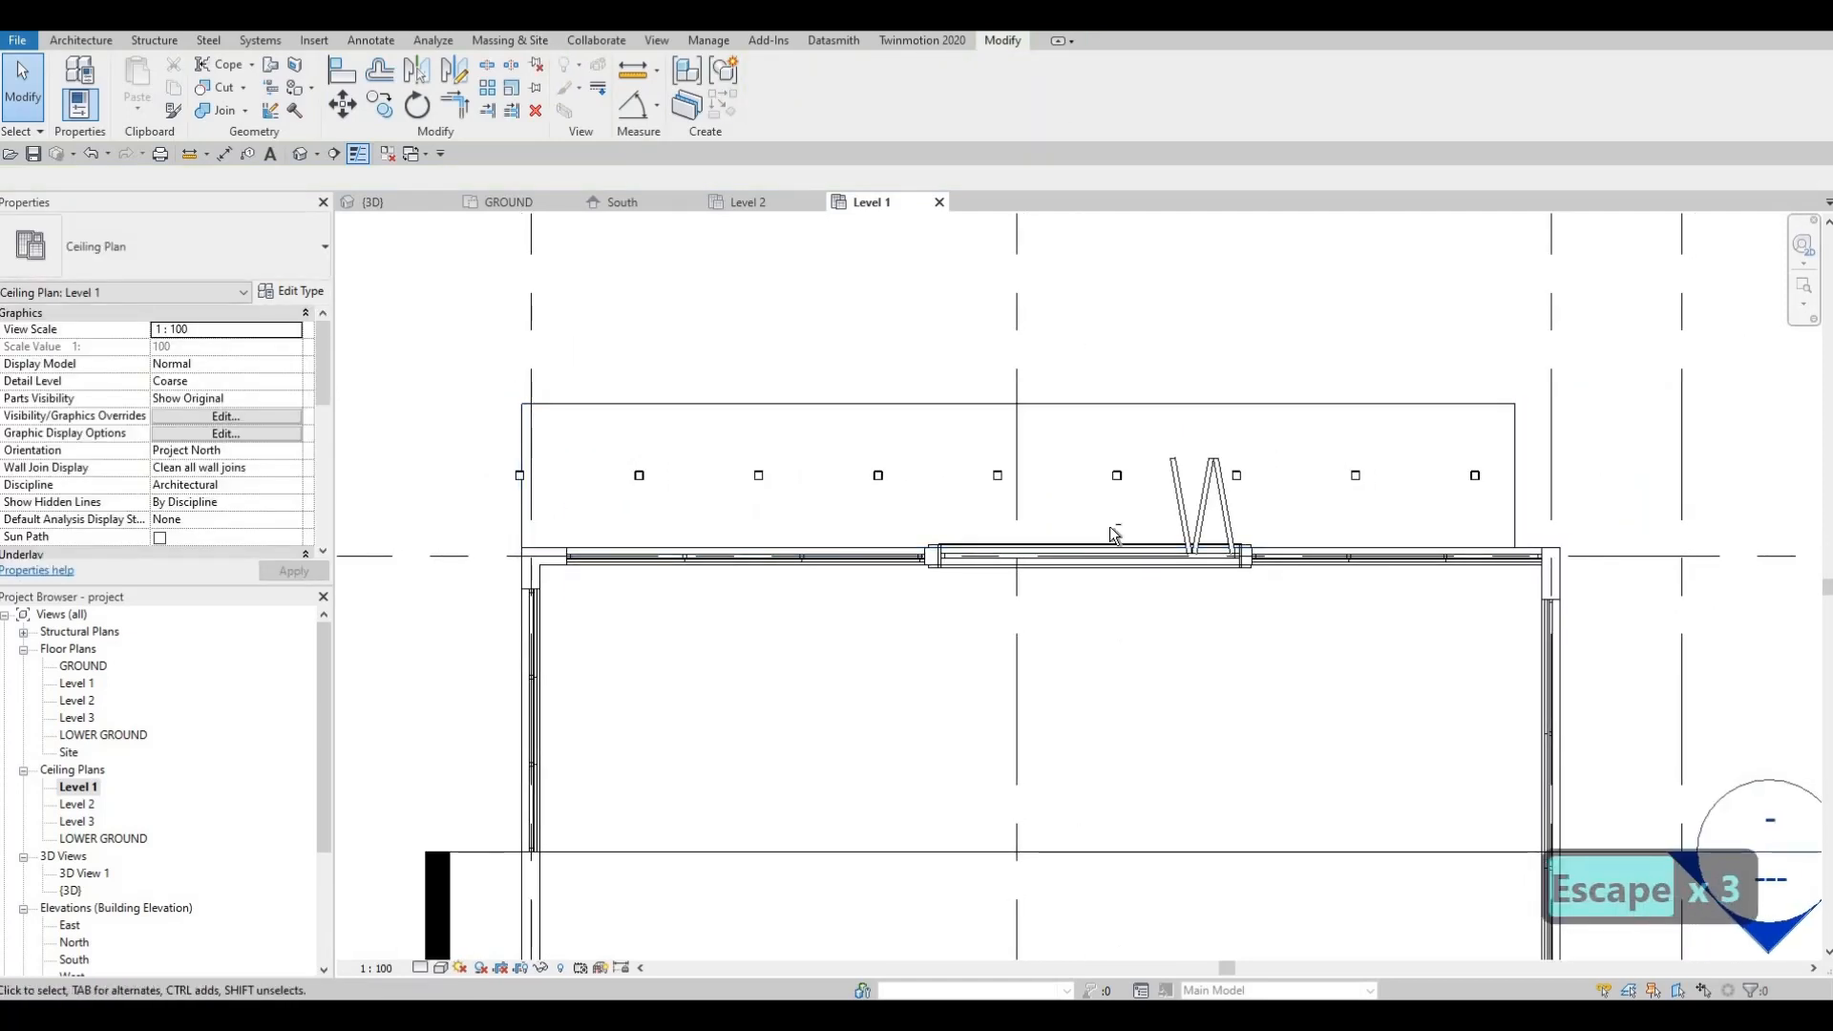
pyautogui.click(985, 581)
pyautogui.press('Right')
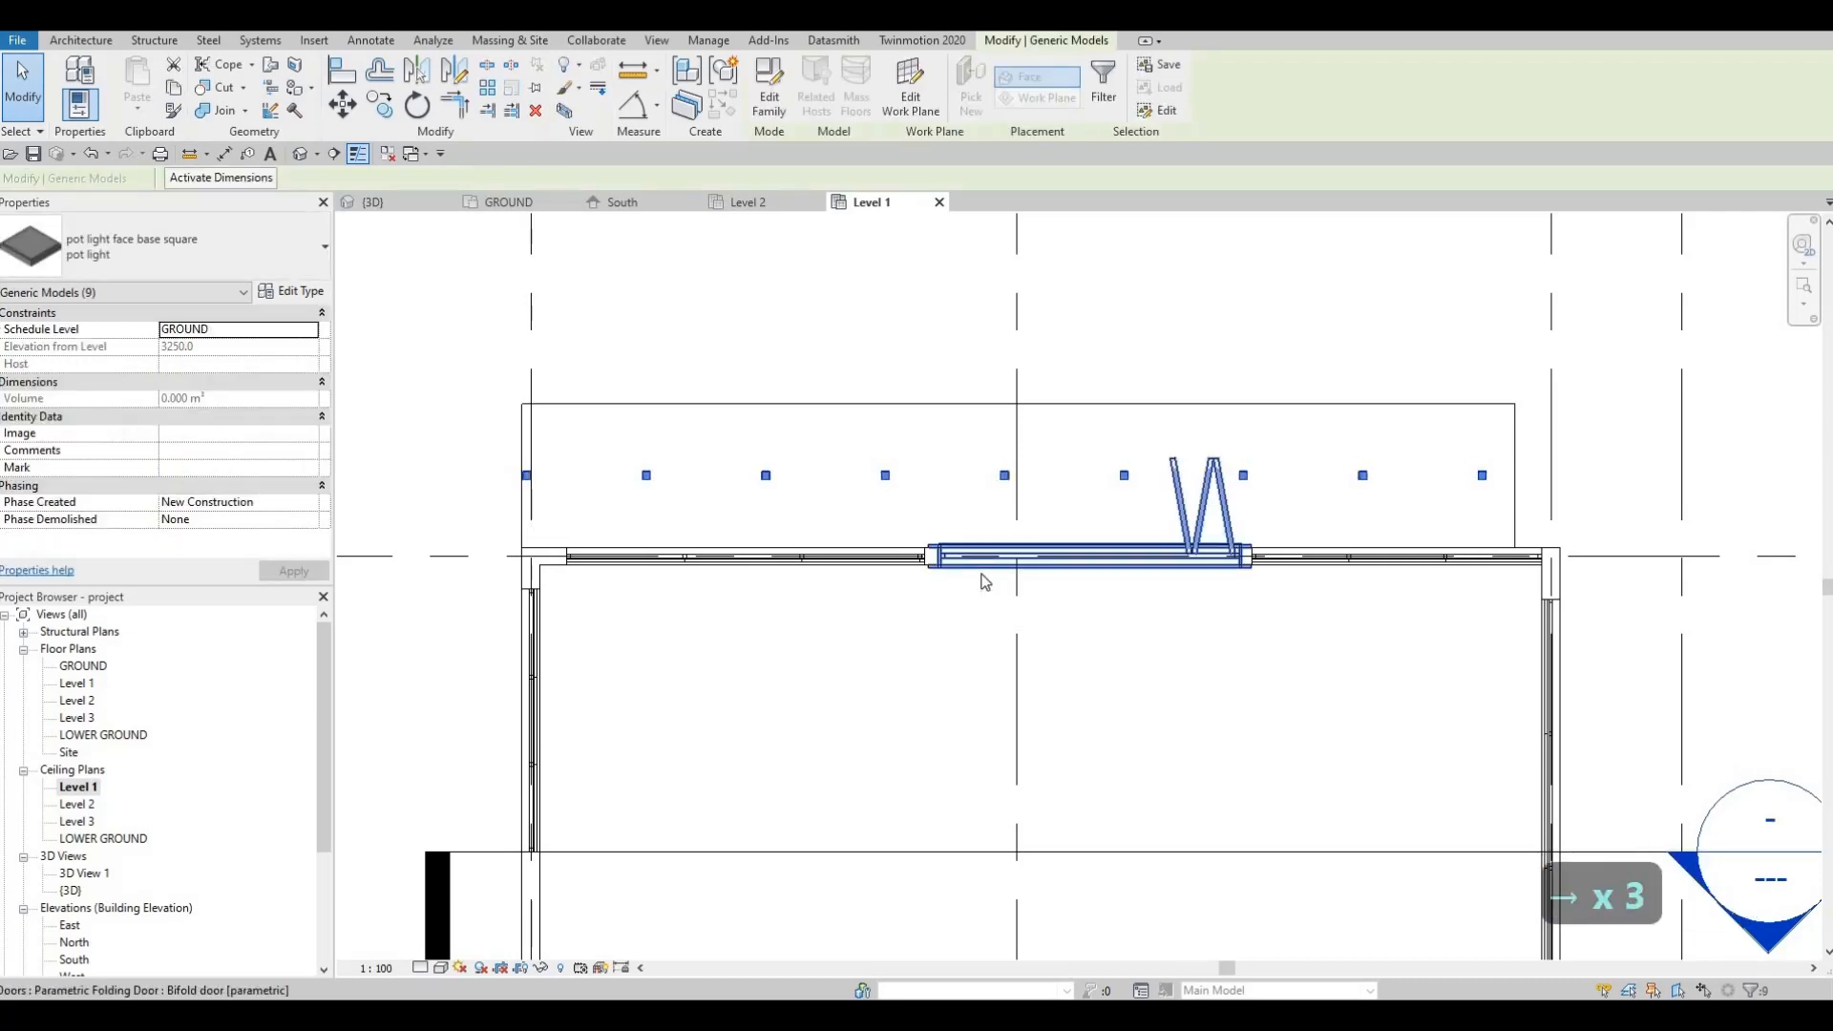
pyautogui.press('Right')
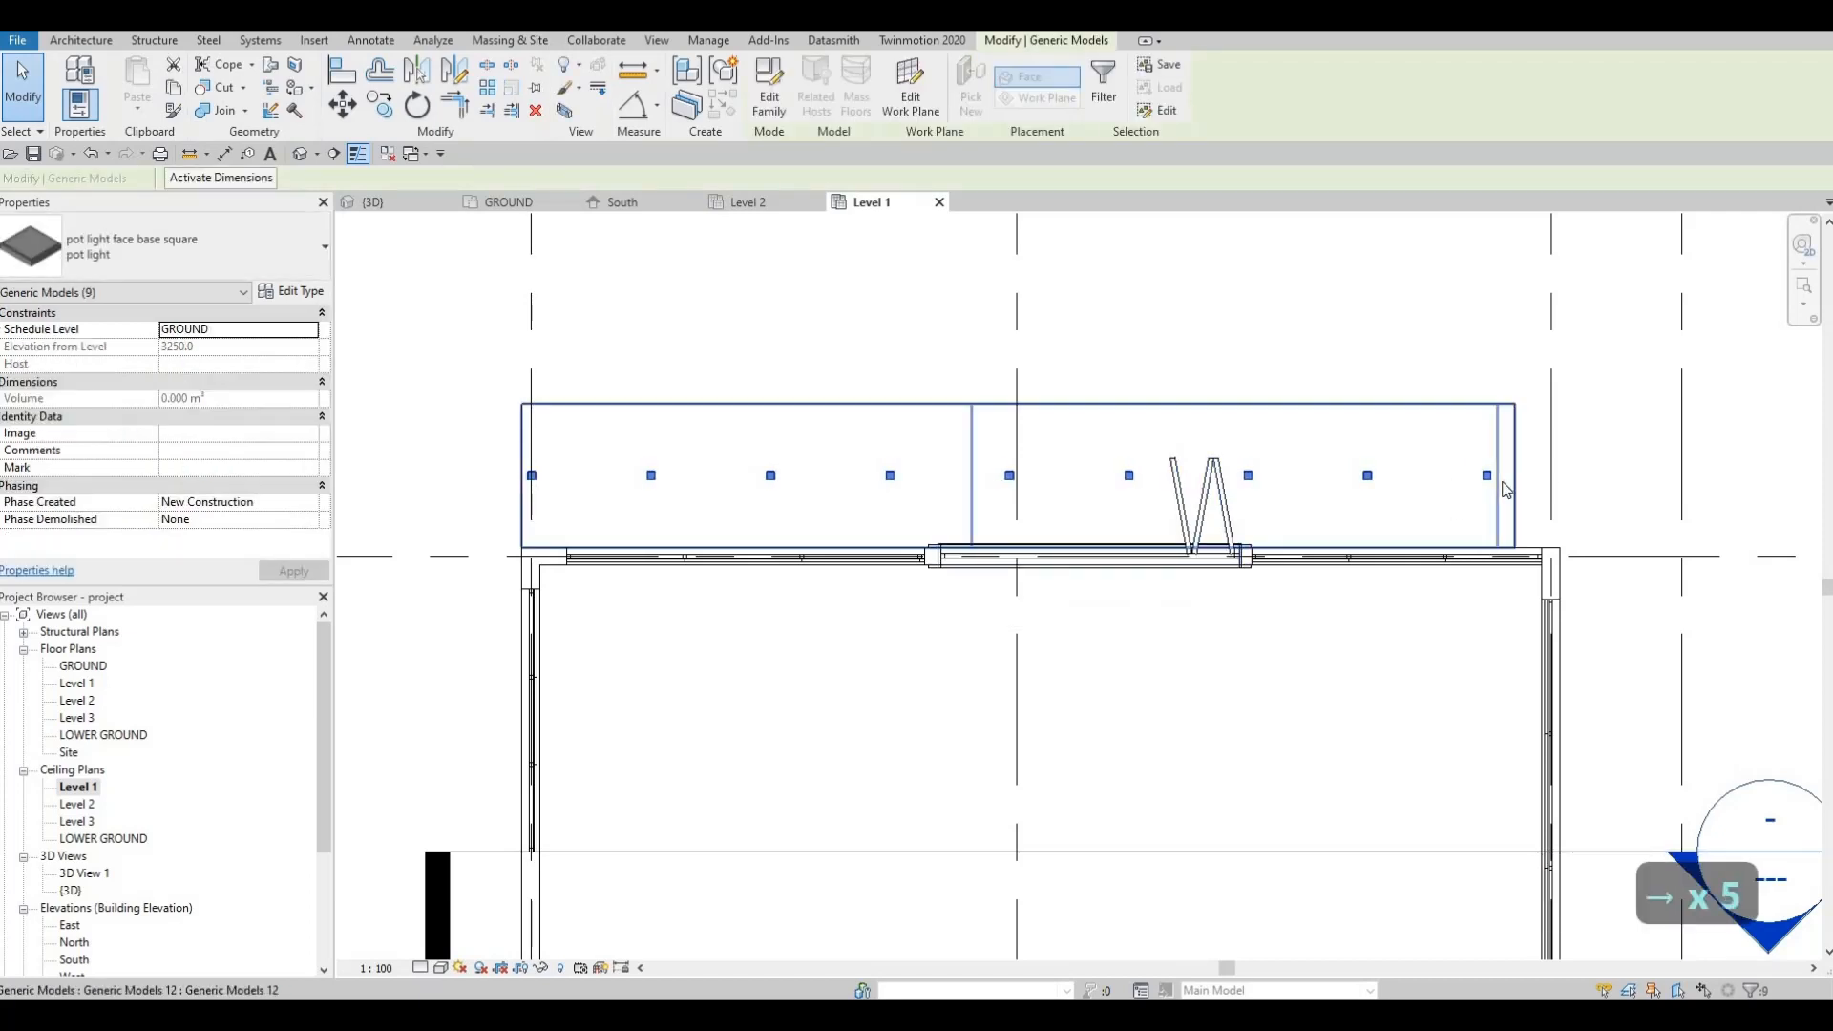
pyautogui.press('Right')
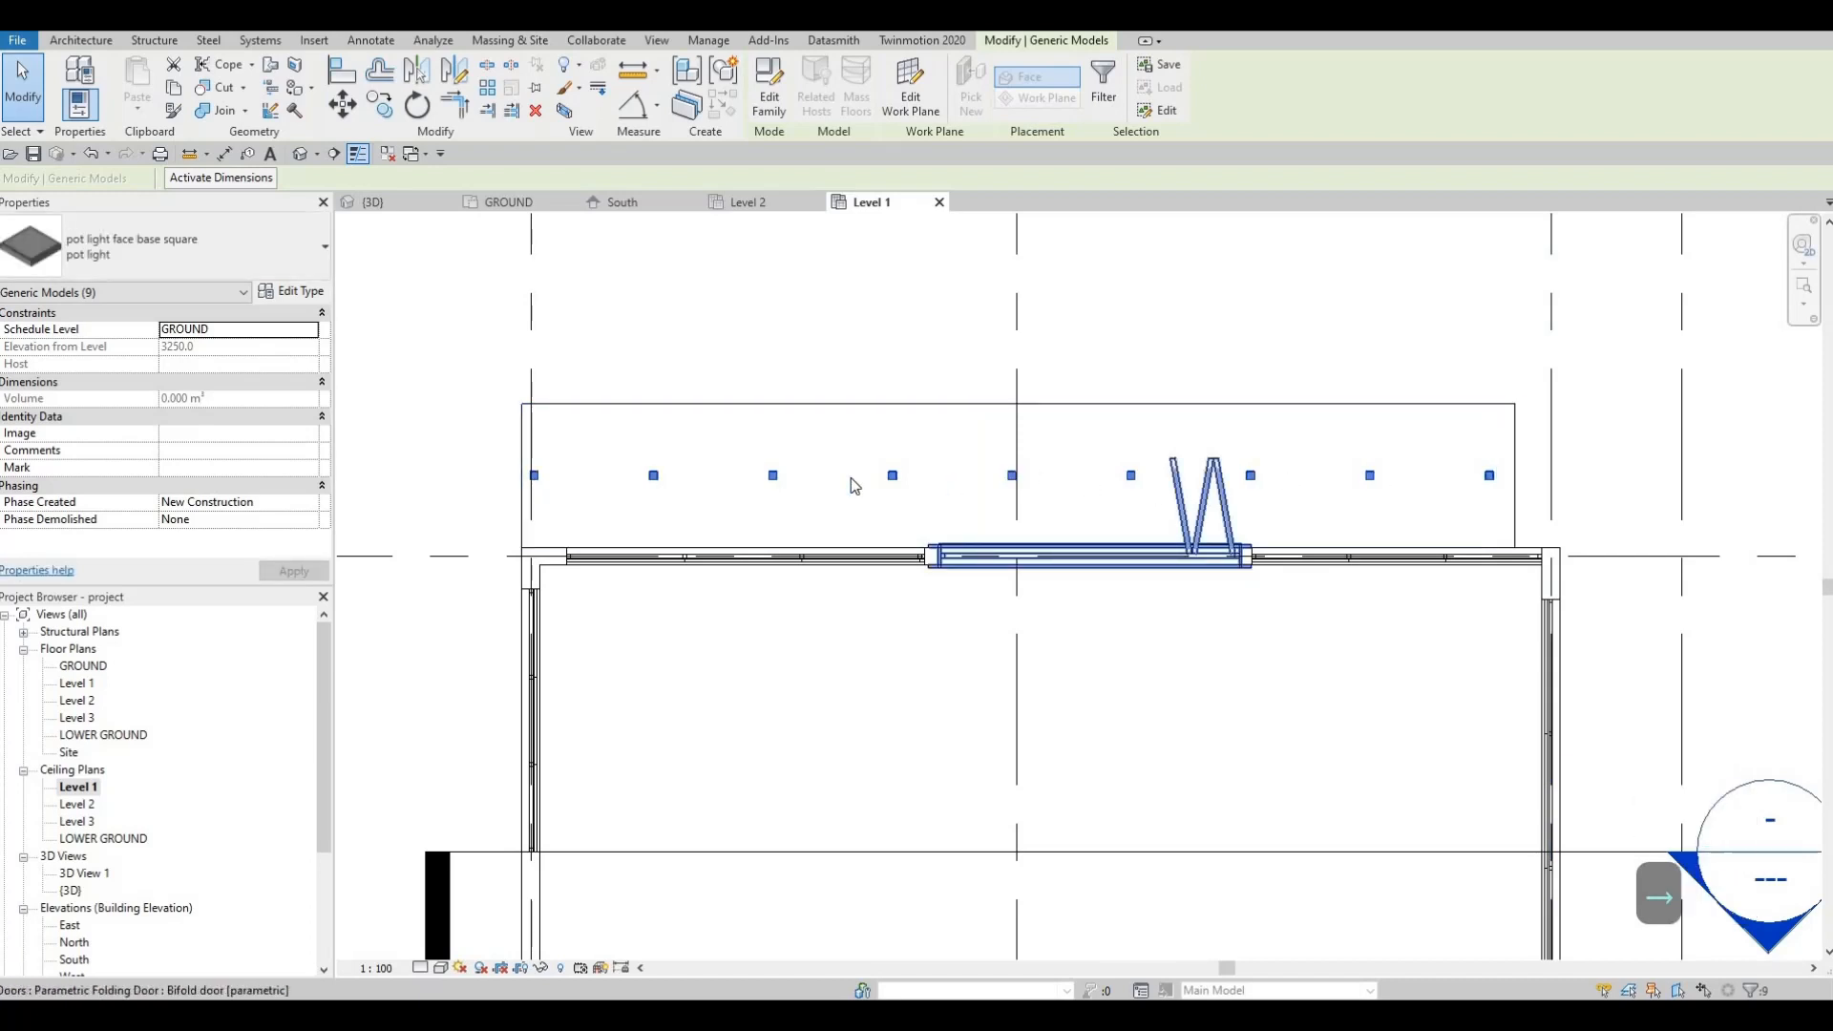
pyautogui.press('Escape')
pyautogui.press('Escape')
# Step: Delete the leftmost pot light and shift the remaining eight slightly left
pyautogui.click(531, 474)
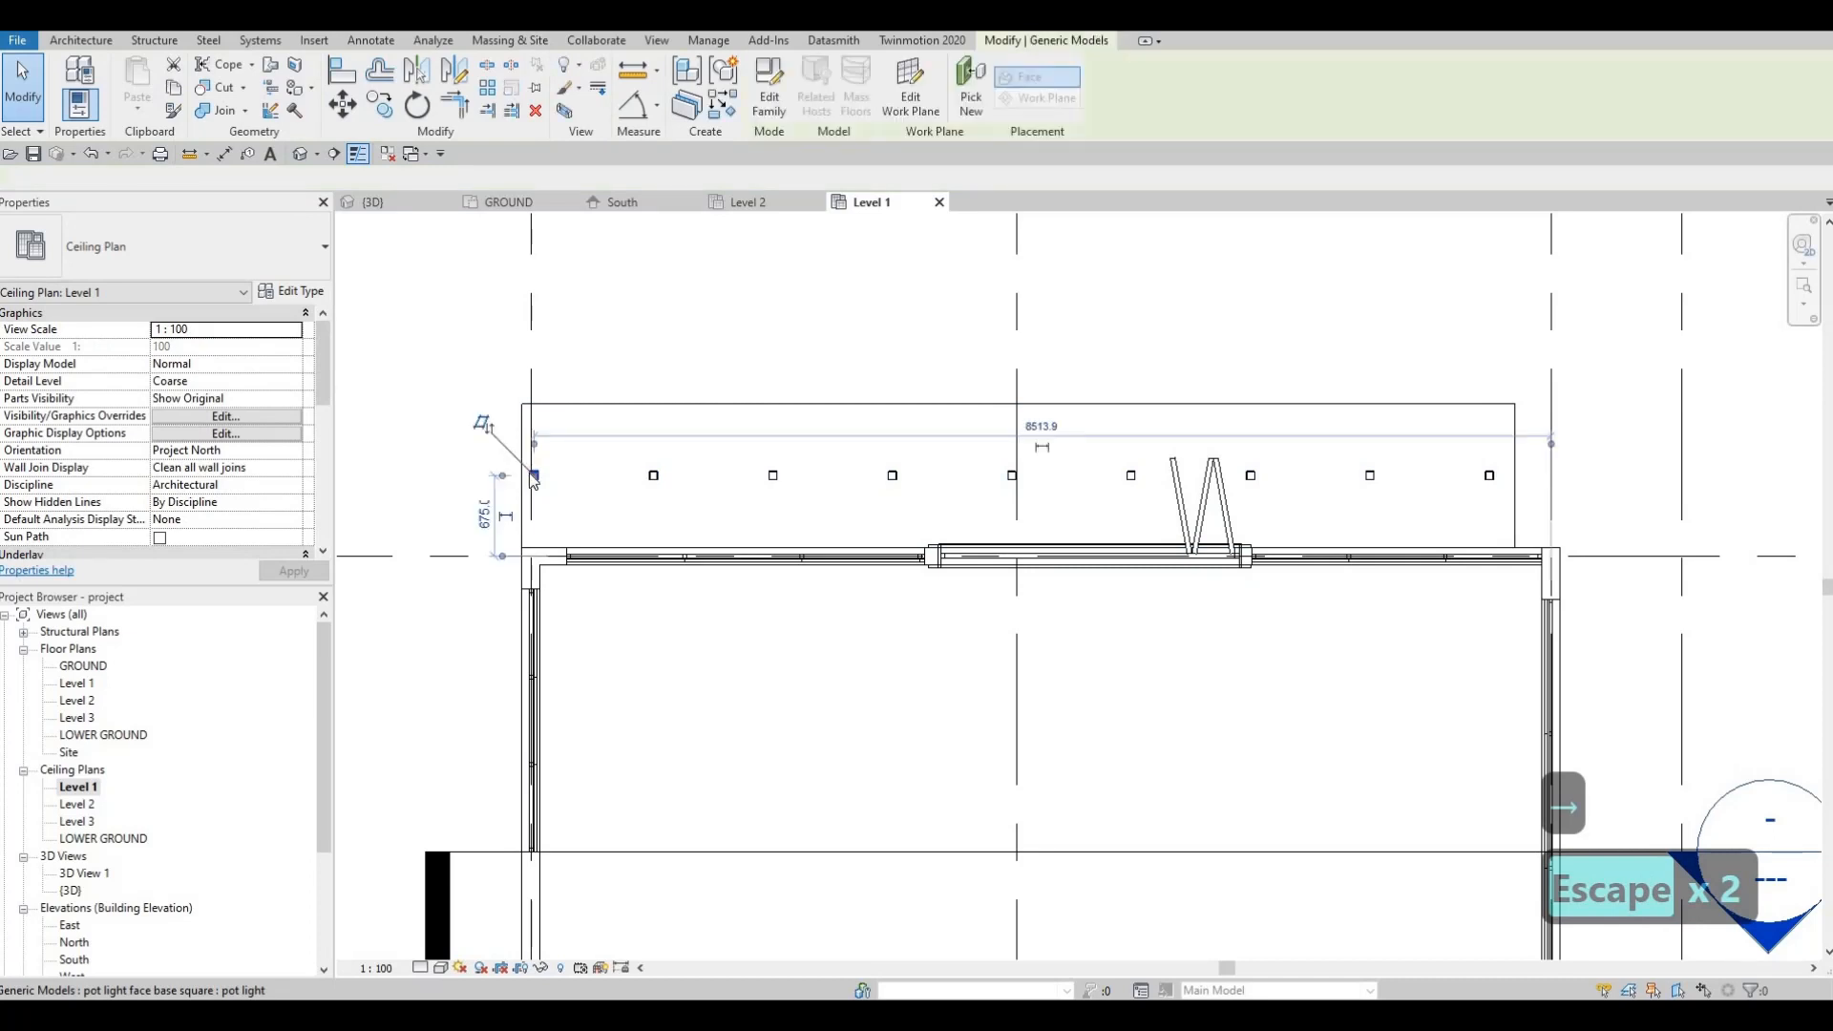
pyautogui.press('Delete')
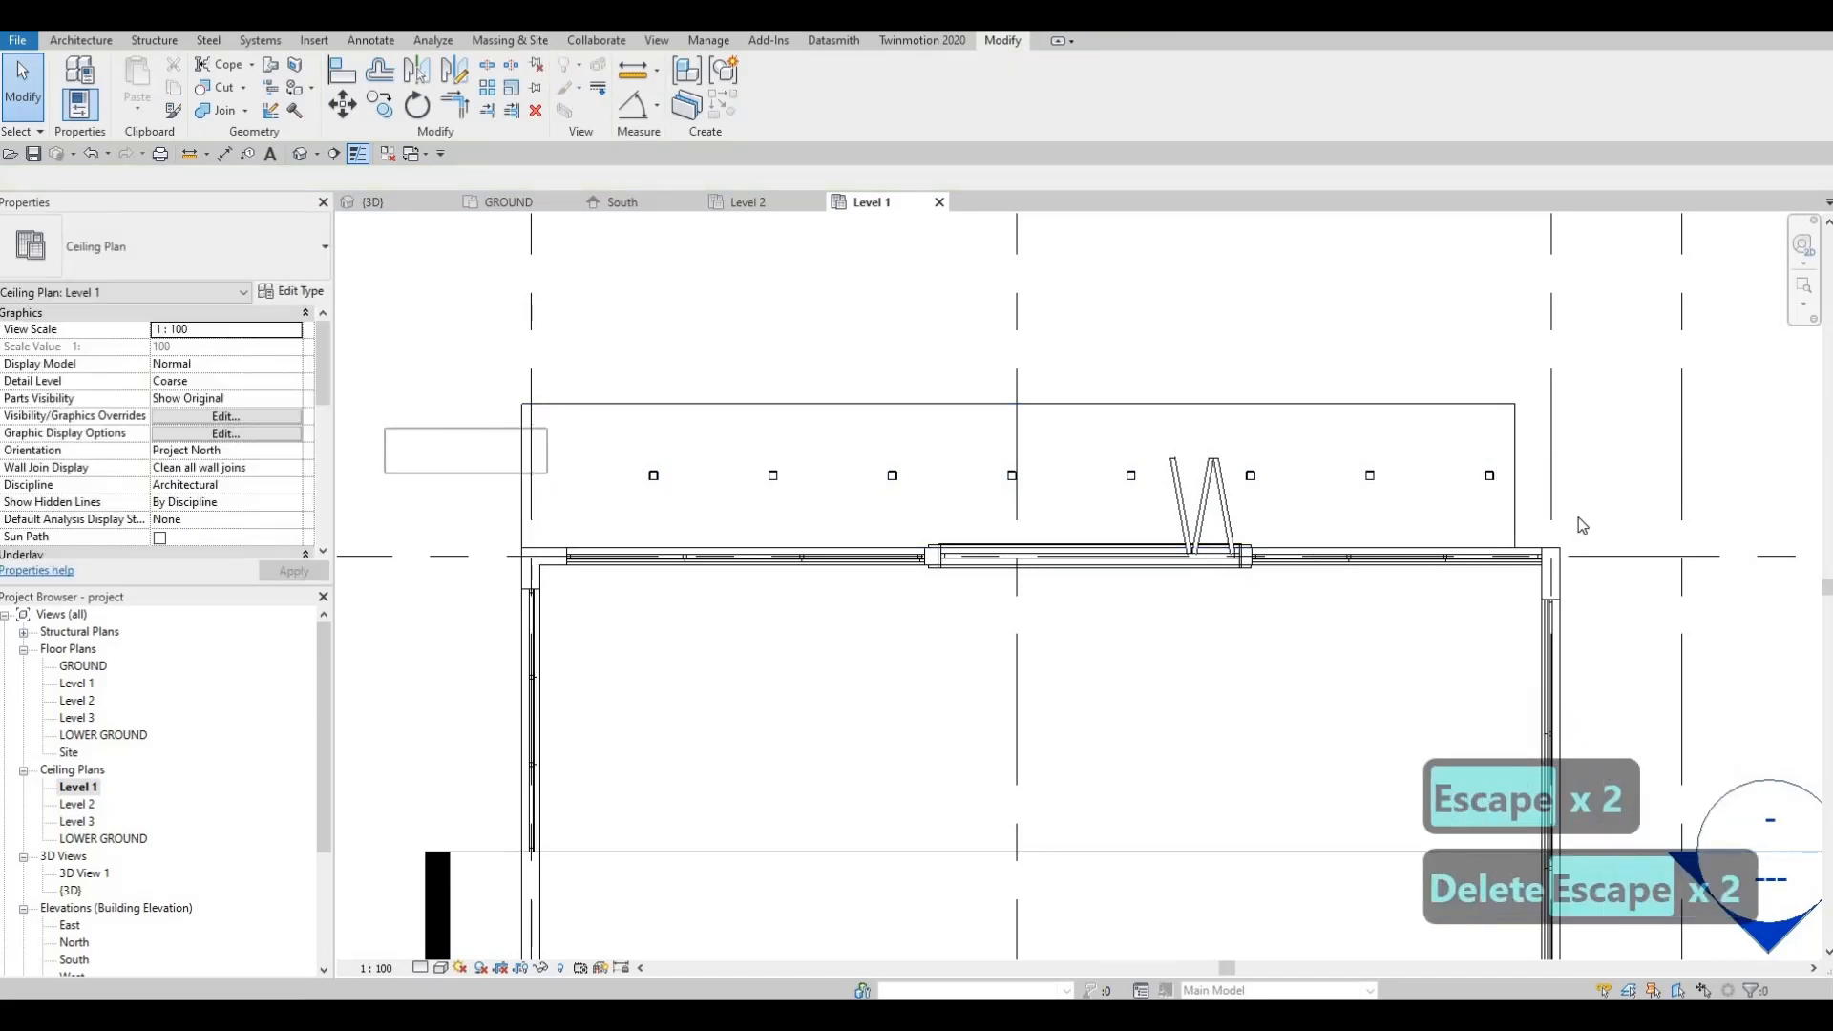
pyautogui.moveTo(1581, 525); pyautogui.dragTo(1577, 526)
pyautogui.press('Left')
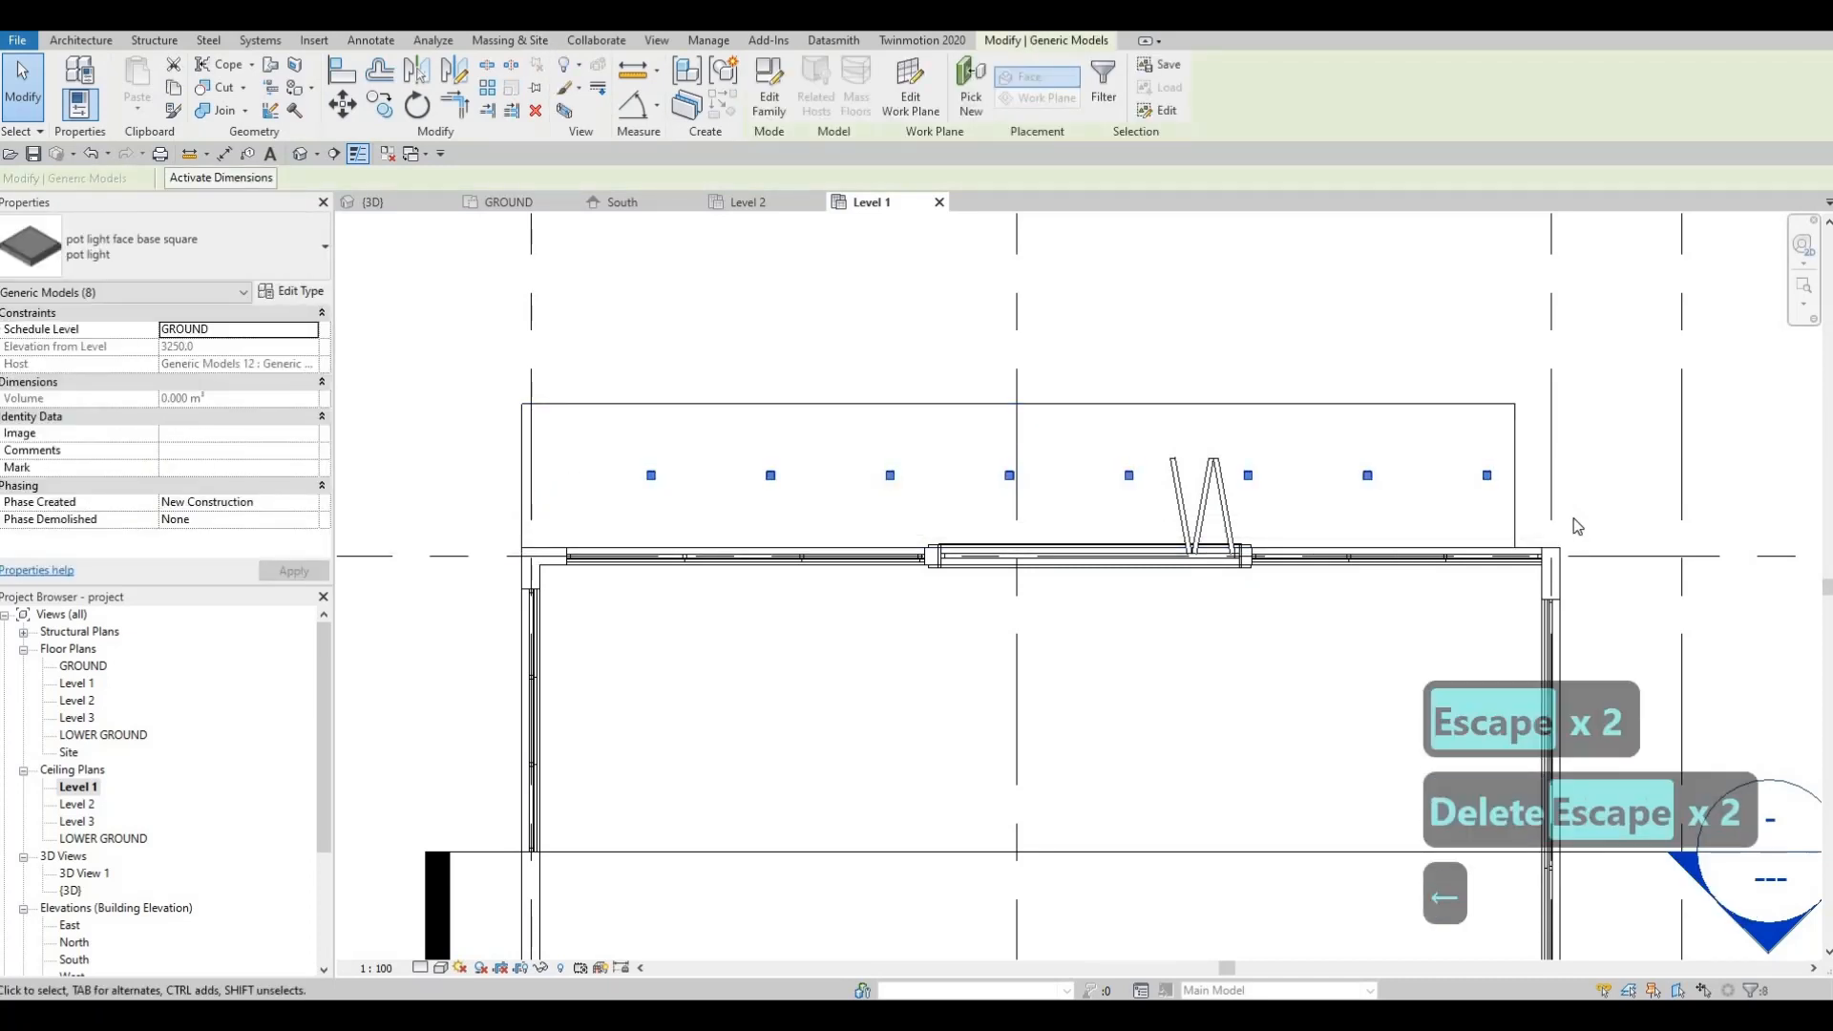
pyautogui.press('Left')
pyautogui.press('Left')
pyautogui.press('Left')
pyautogui.press('Left')
pyautogui.press('Left')
pyautogui.press('Left')
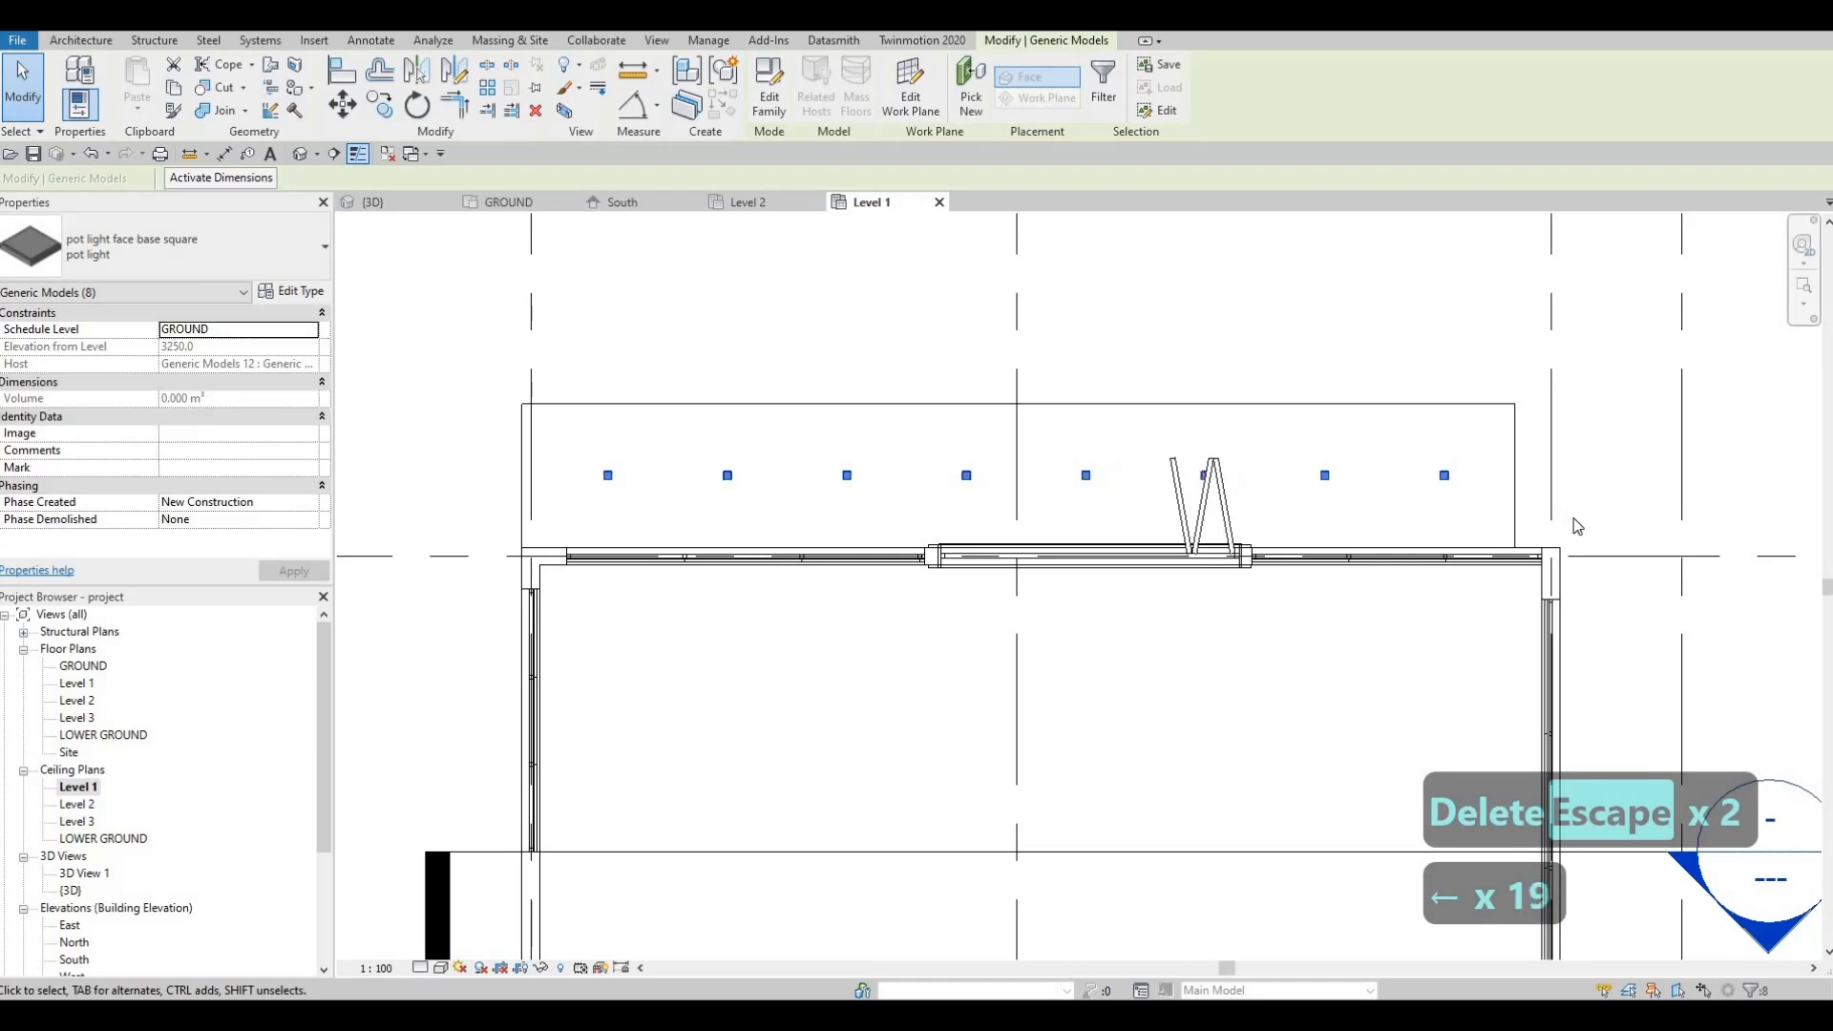
pyautogui.press('Left')
pyautogui.press('Left')
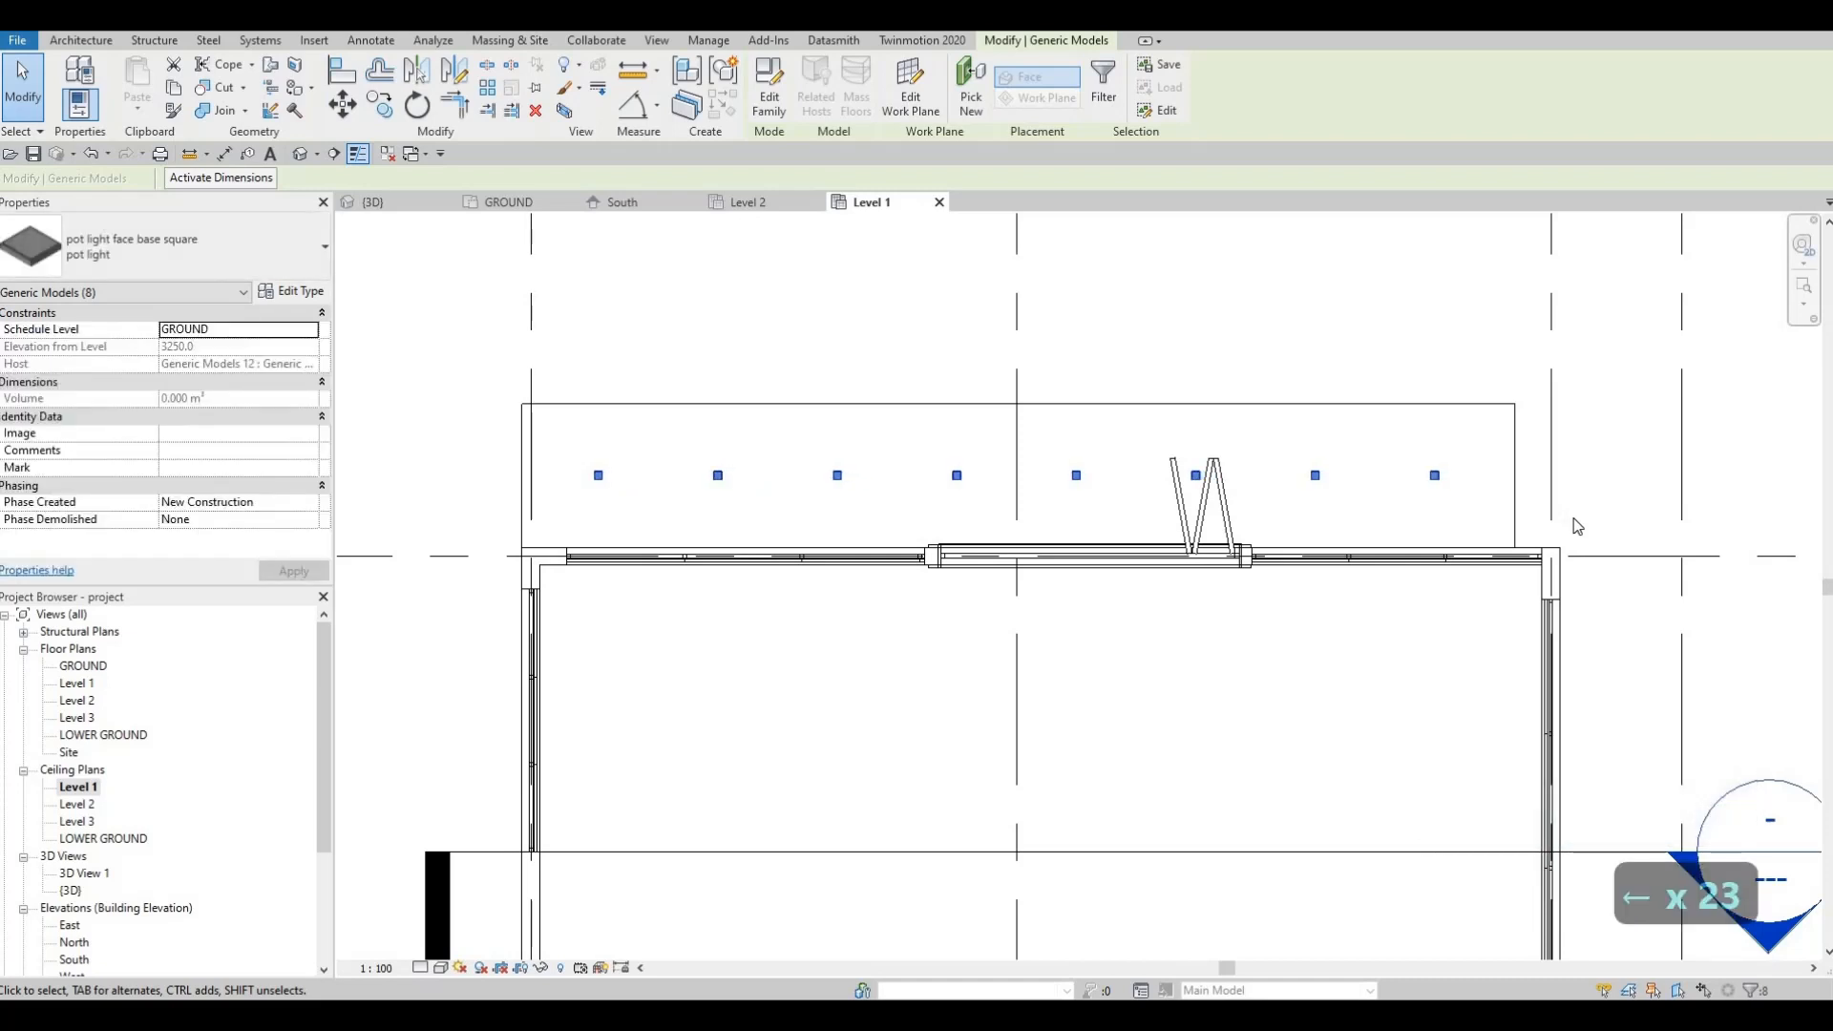
pyautogui.press('Right')
pyautogui.press('Escape')
pyautogui.press('Escape')
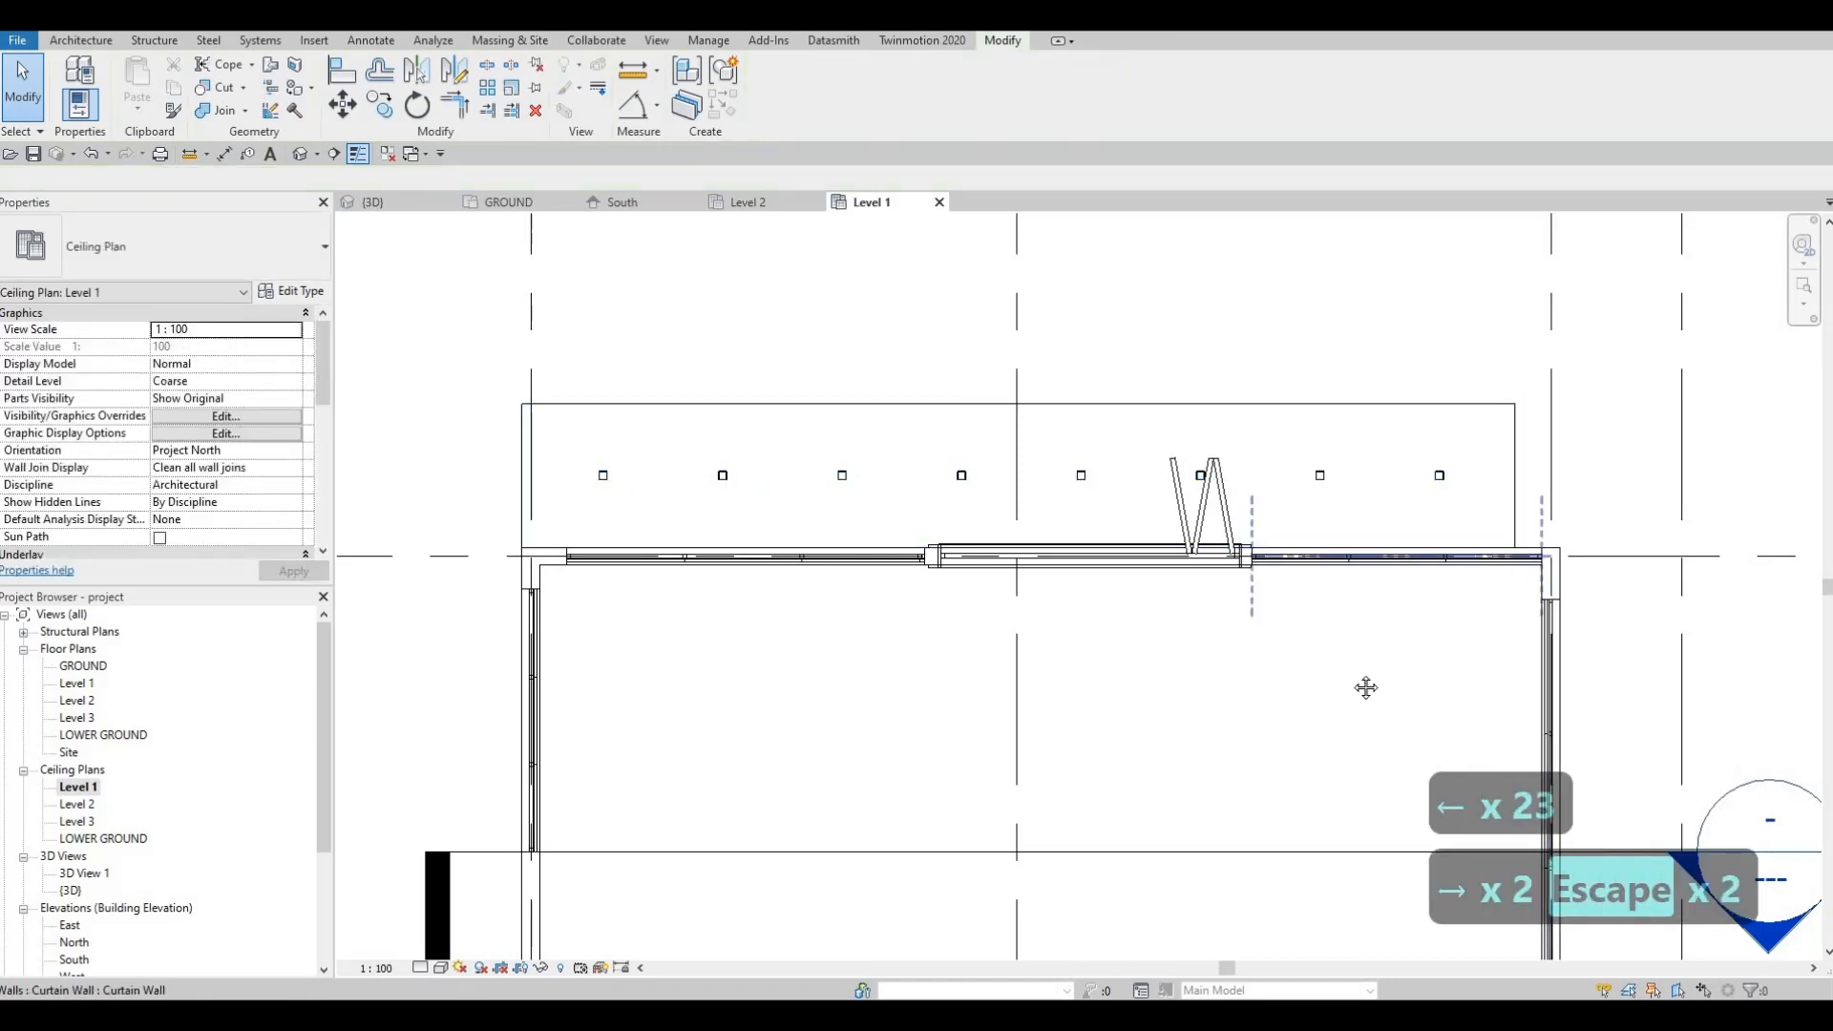
# Step: Set the Level 1 view range's view depth level to Unlimited and apply it
pyautogui.moveTo(1366, 688); pyautogui.dragTo(1405, 607, button='middle')
pyautogui.scroll(-4, 1406, 606)
pyautogui.moveTo(1311, 891); pyautogui.dragTo(1213, 580, button='middle')
pyautogui.moveTo(1269, 707); pyautogui.dragTo(1245, 568, button='middle')
pyautogui.scroll(2, 1245, 566)
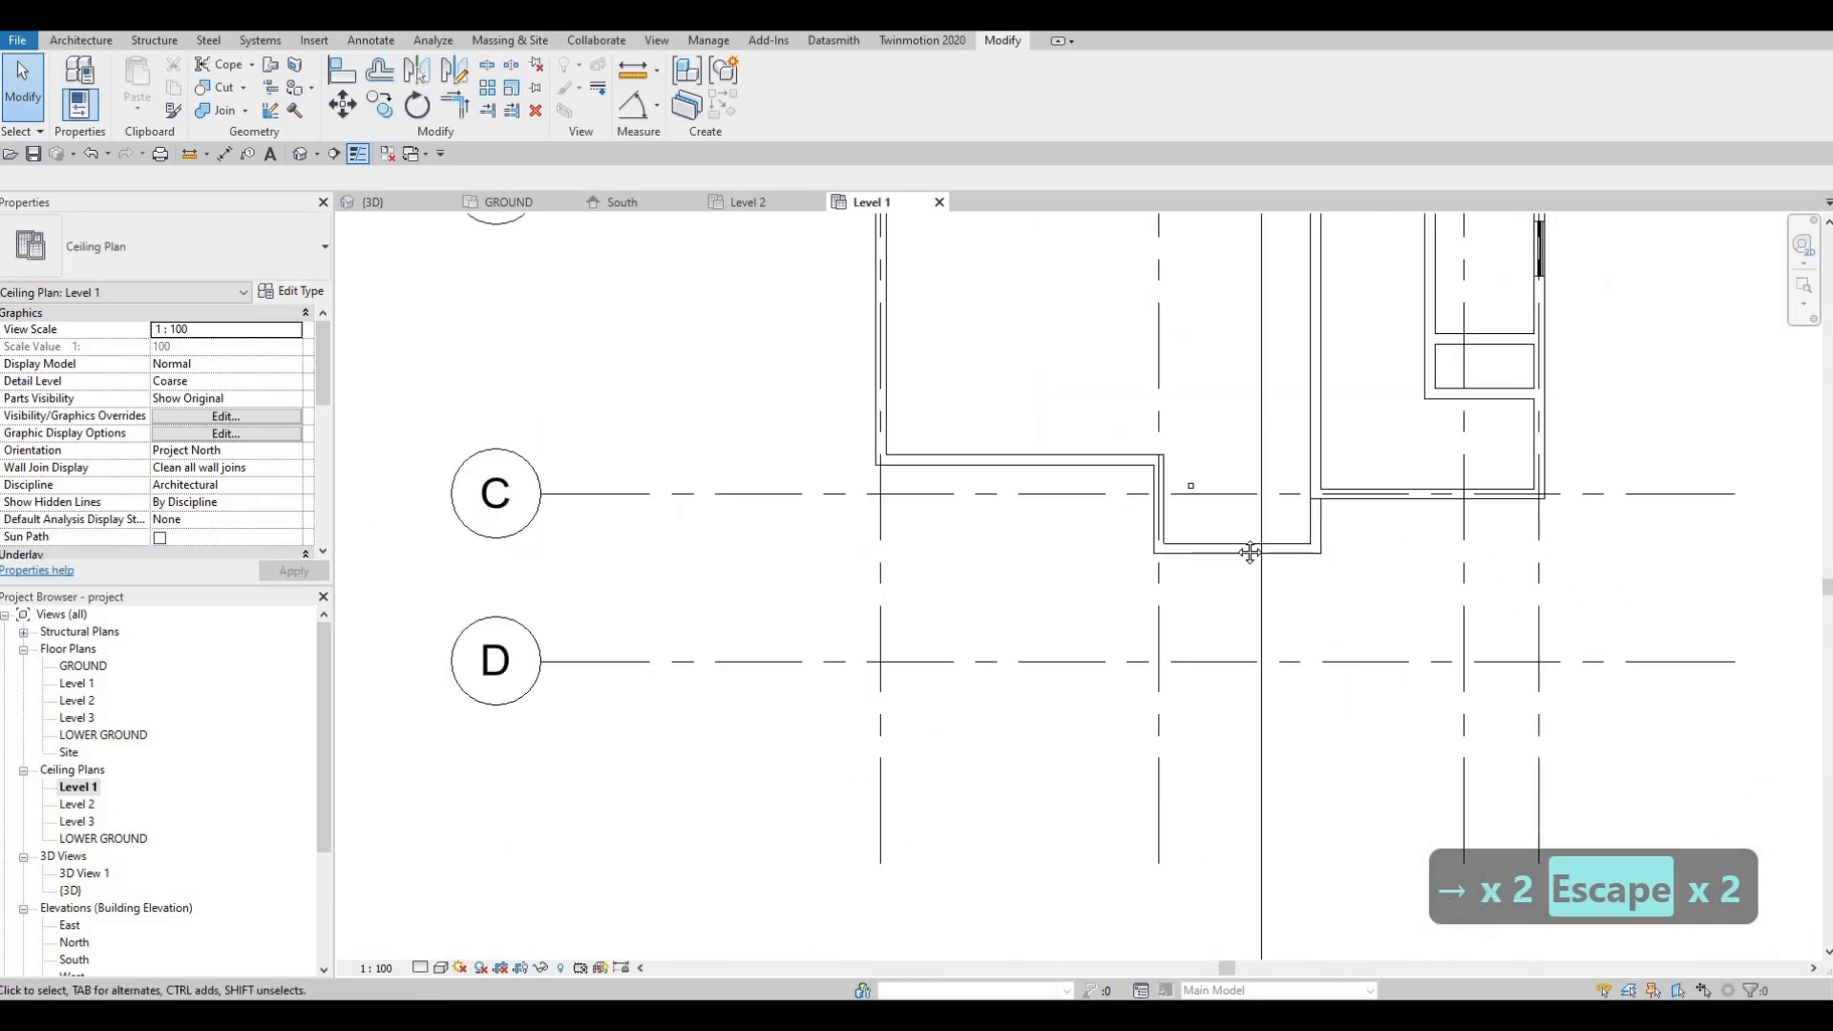
pyautogui.scroll(-1, 1250, 544)
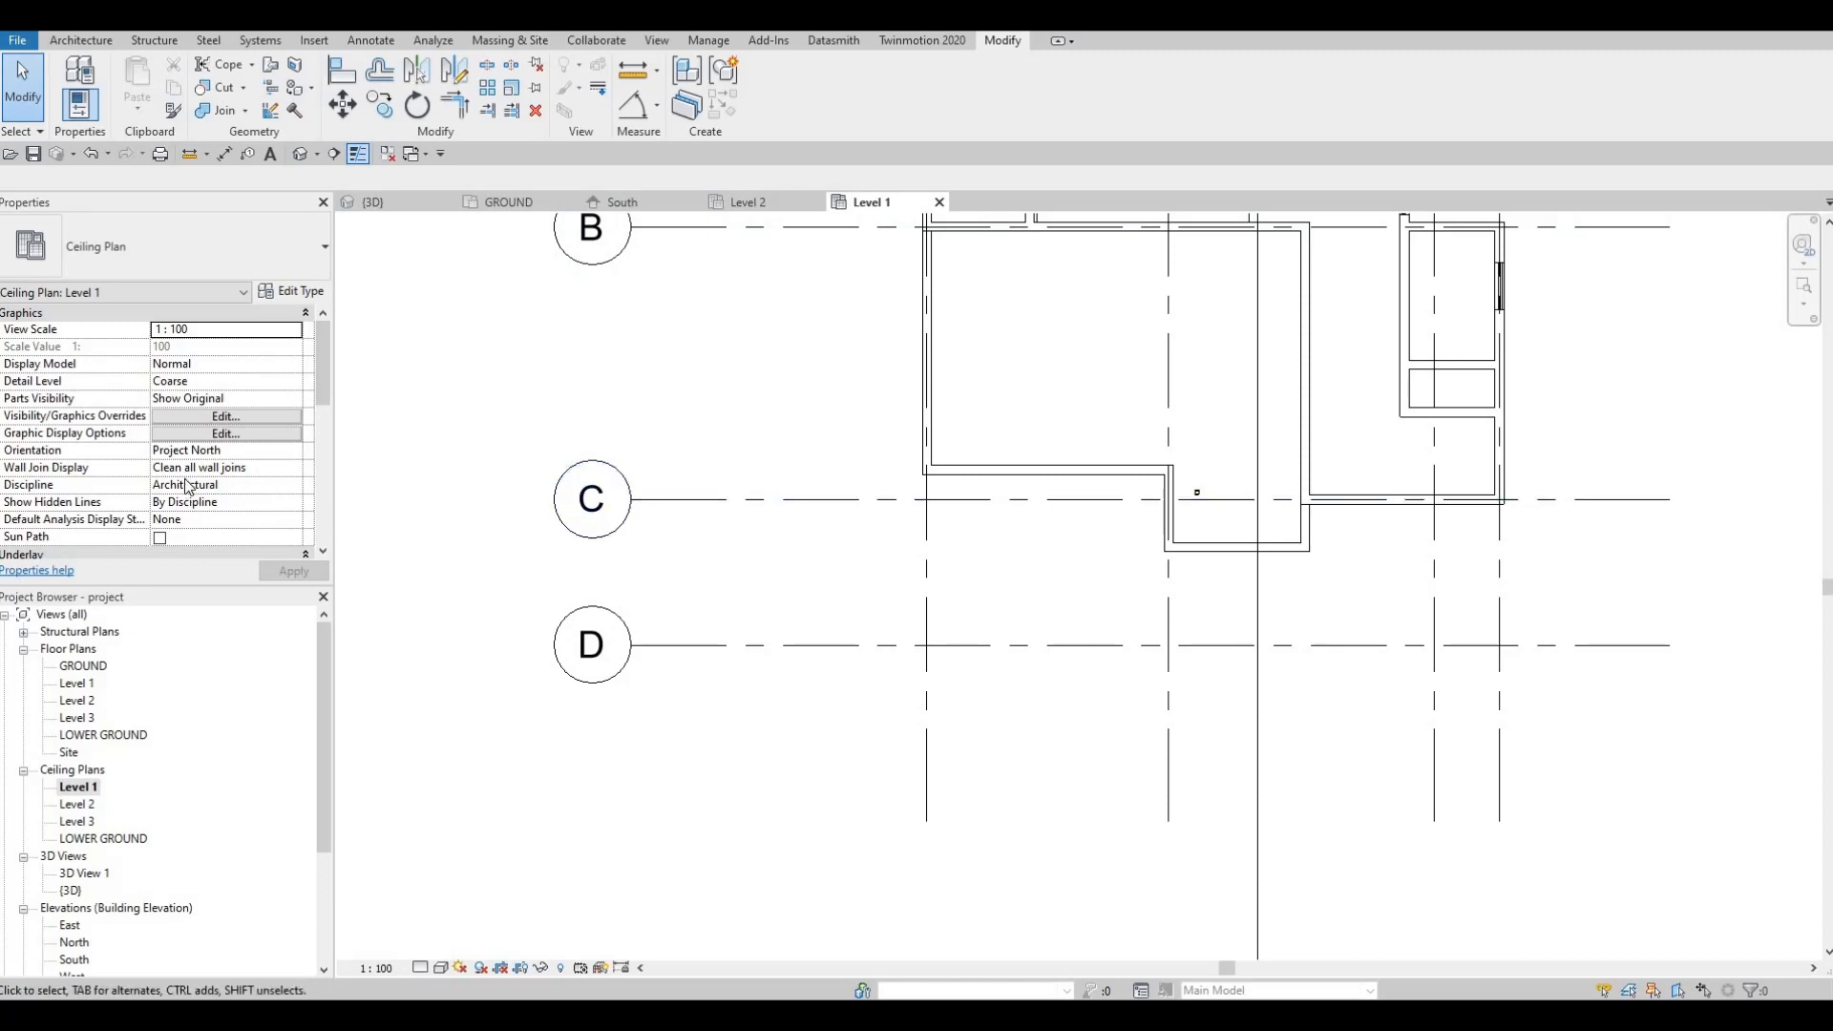
pyautogui.scroll(-5, 188, 485)
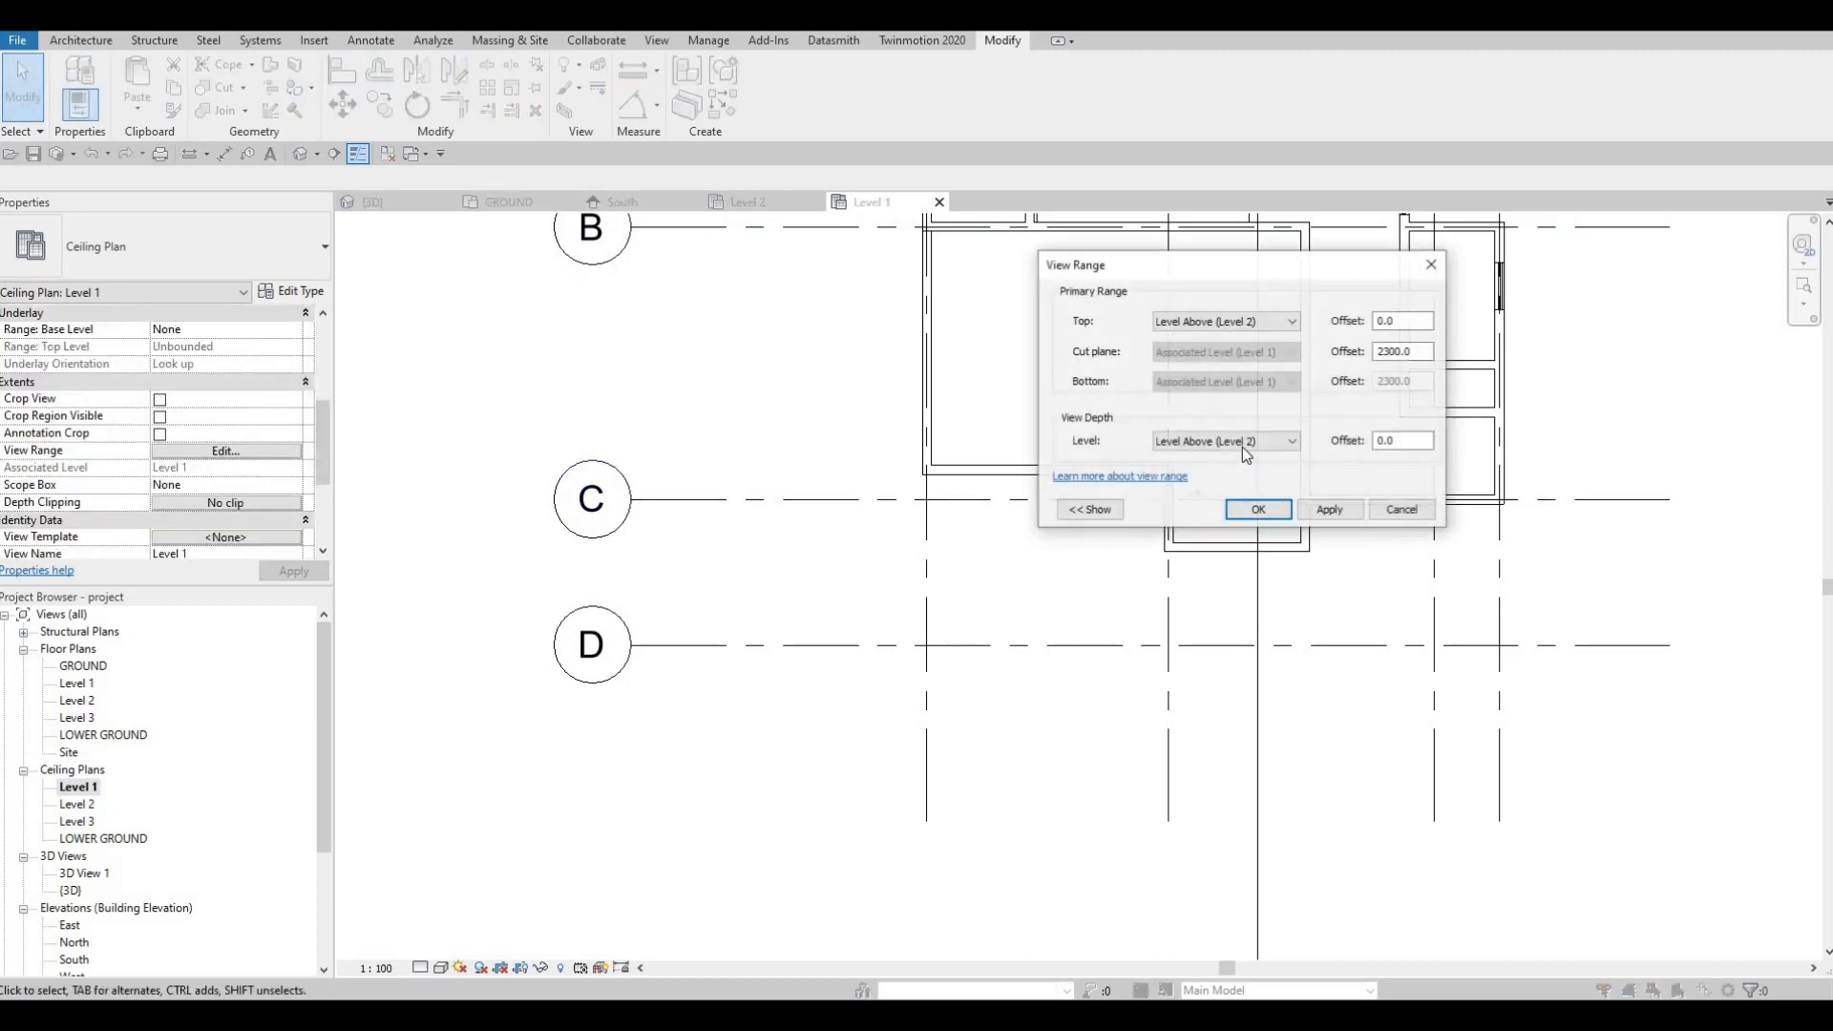
pyautogui.click(1241, 441)
pyautogui.click(1193, 495)
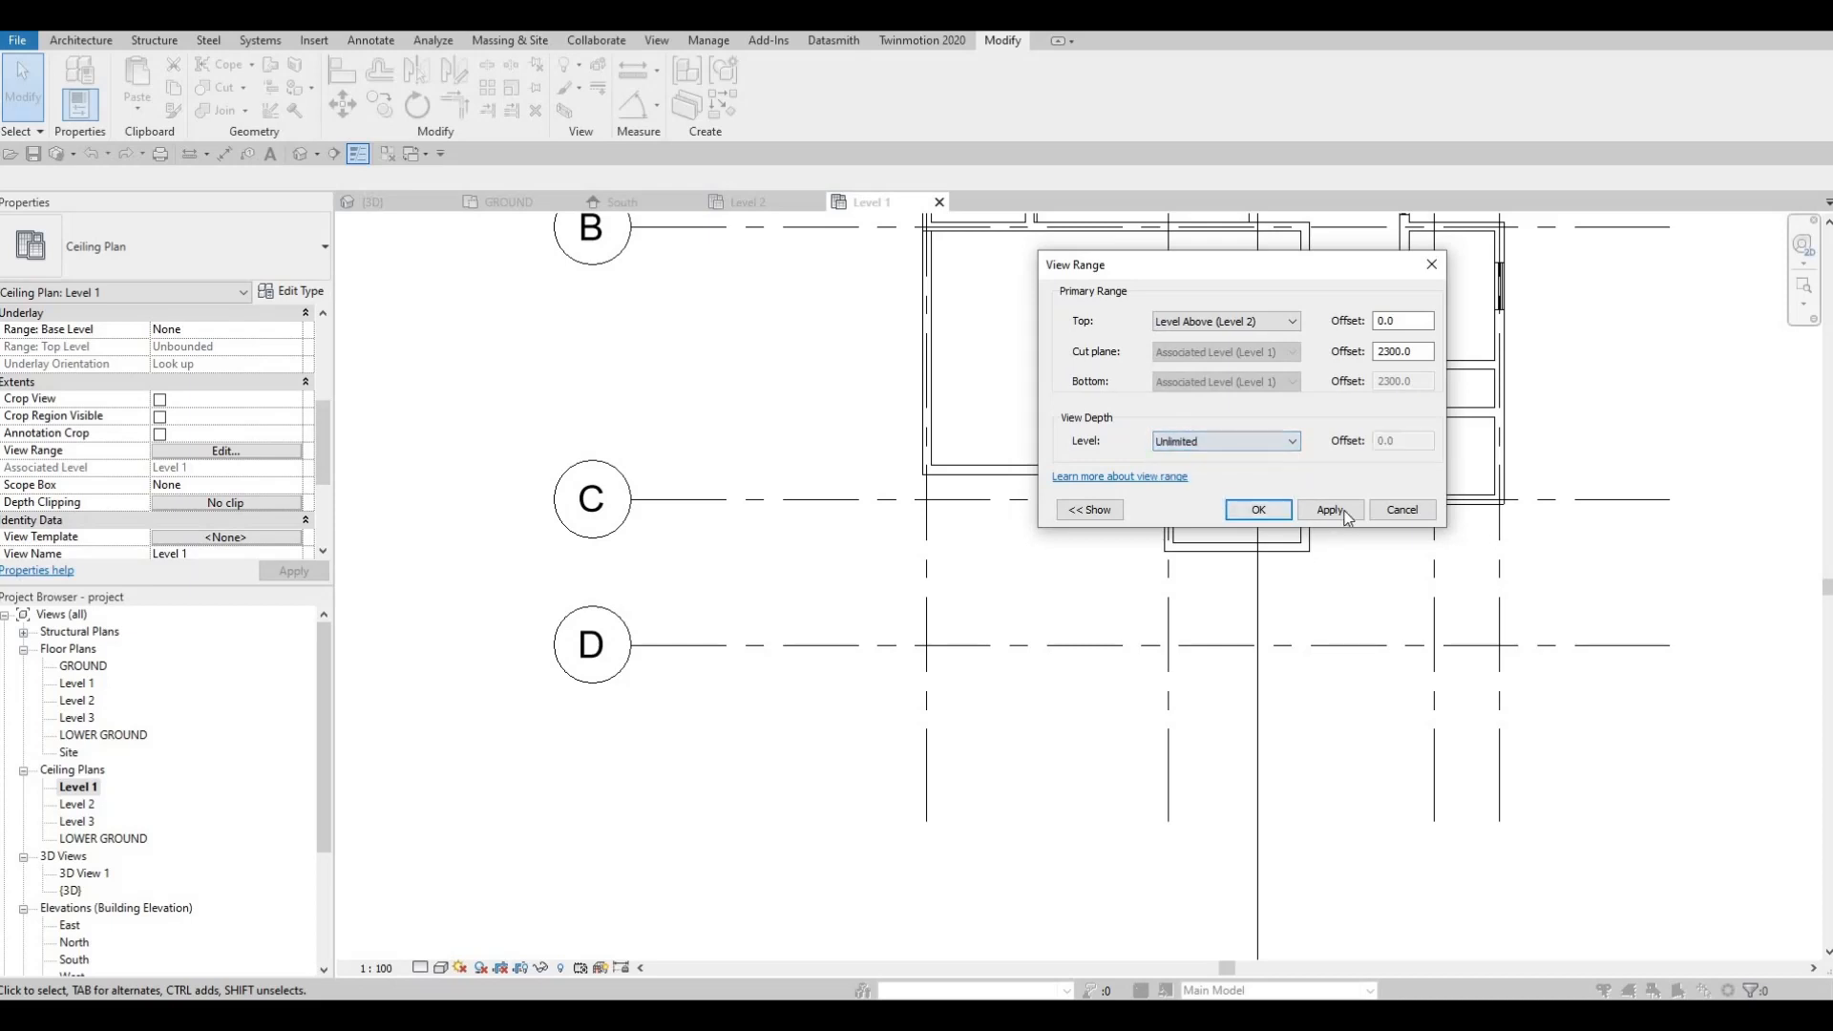
pyautogui.click(1346, 513)
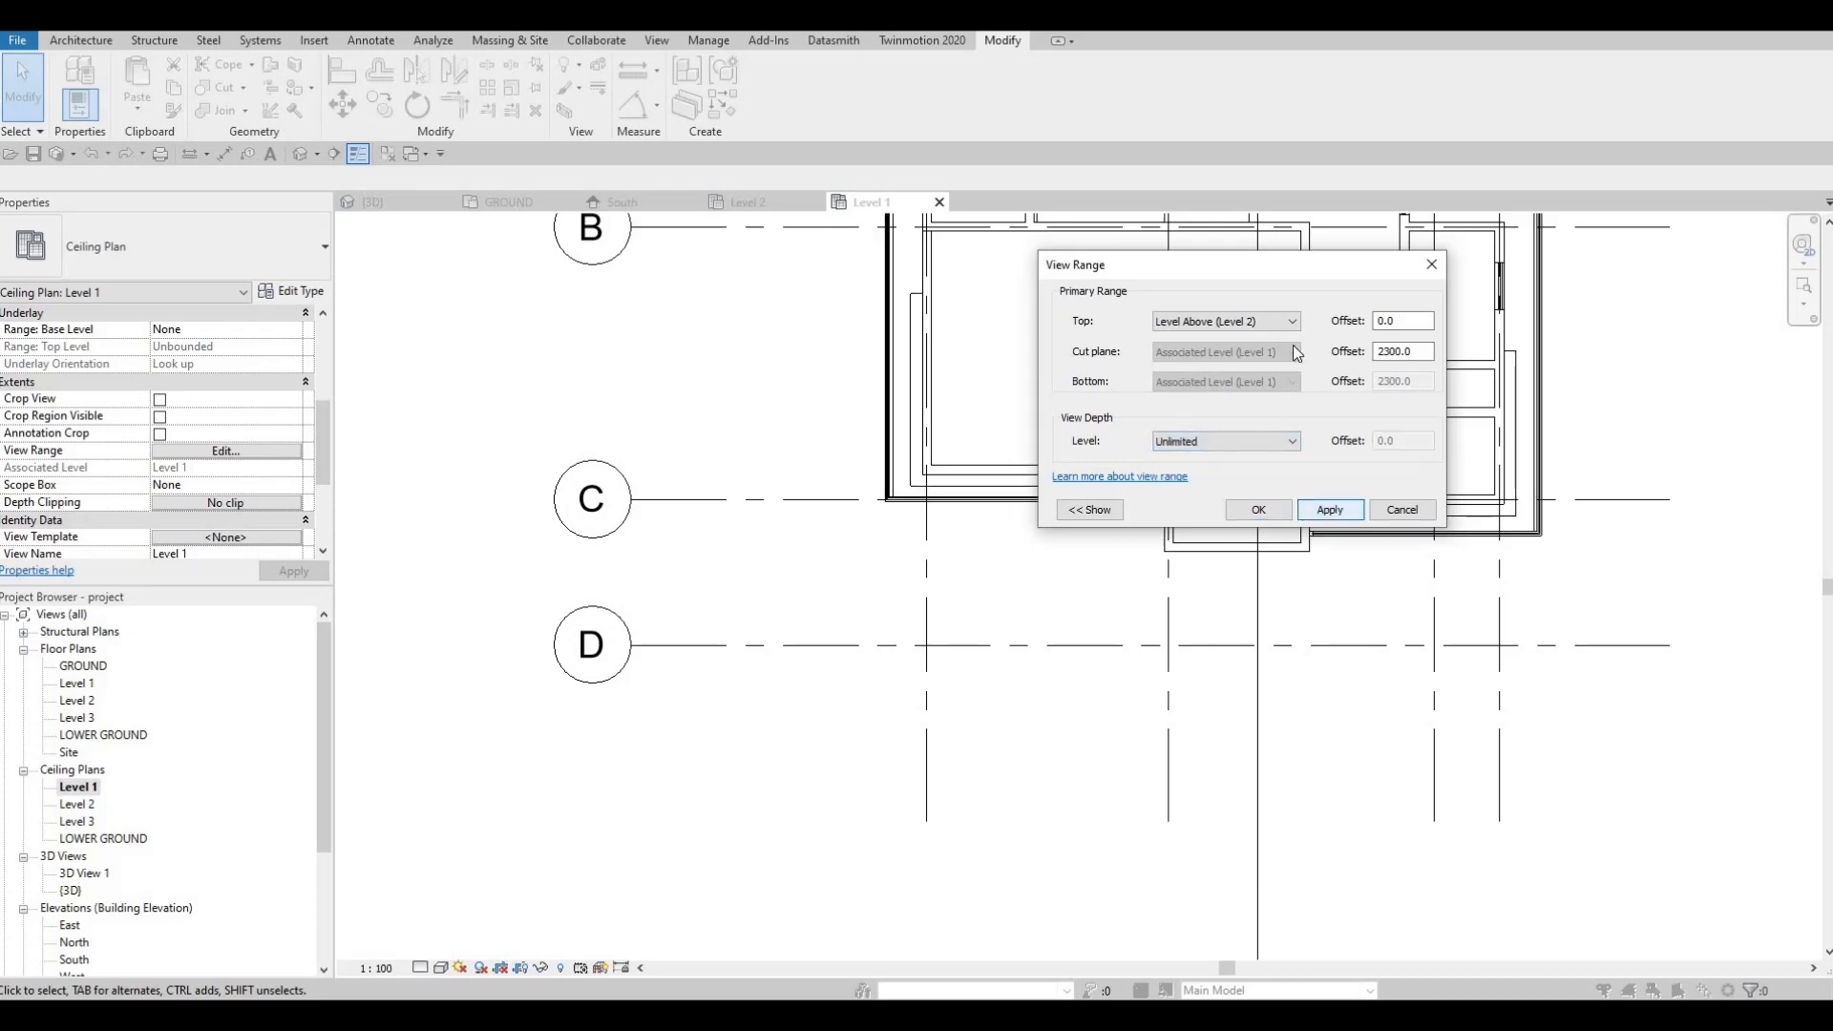
# Step: Review the top-of-range setting, enter 500, and confirm the View Range with OK
pyautogui.click(1280, 317)
pyautogui.press('Escape')
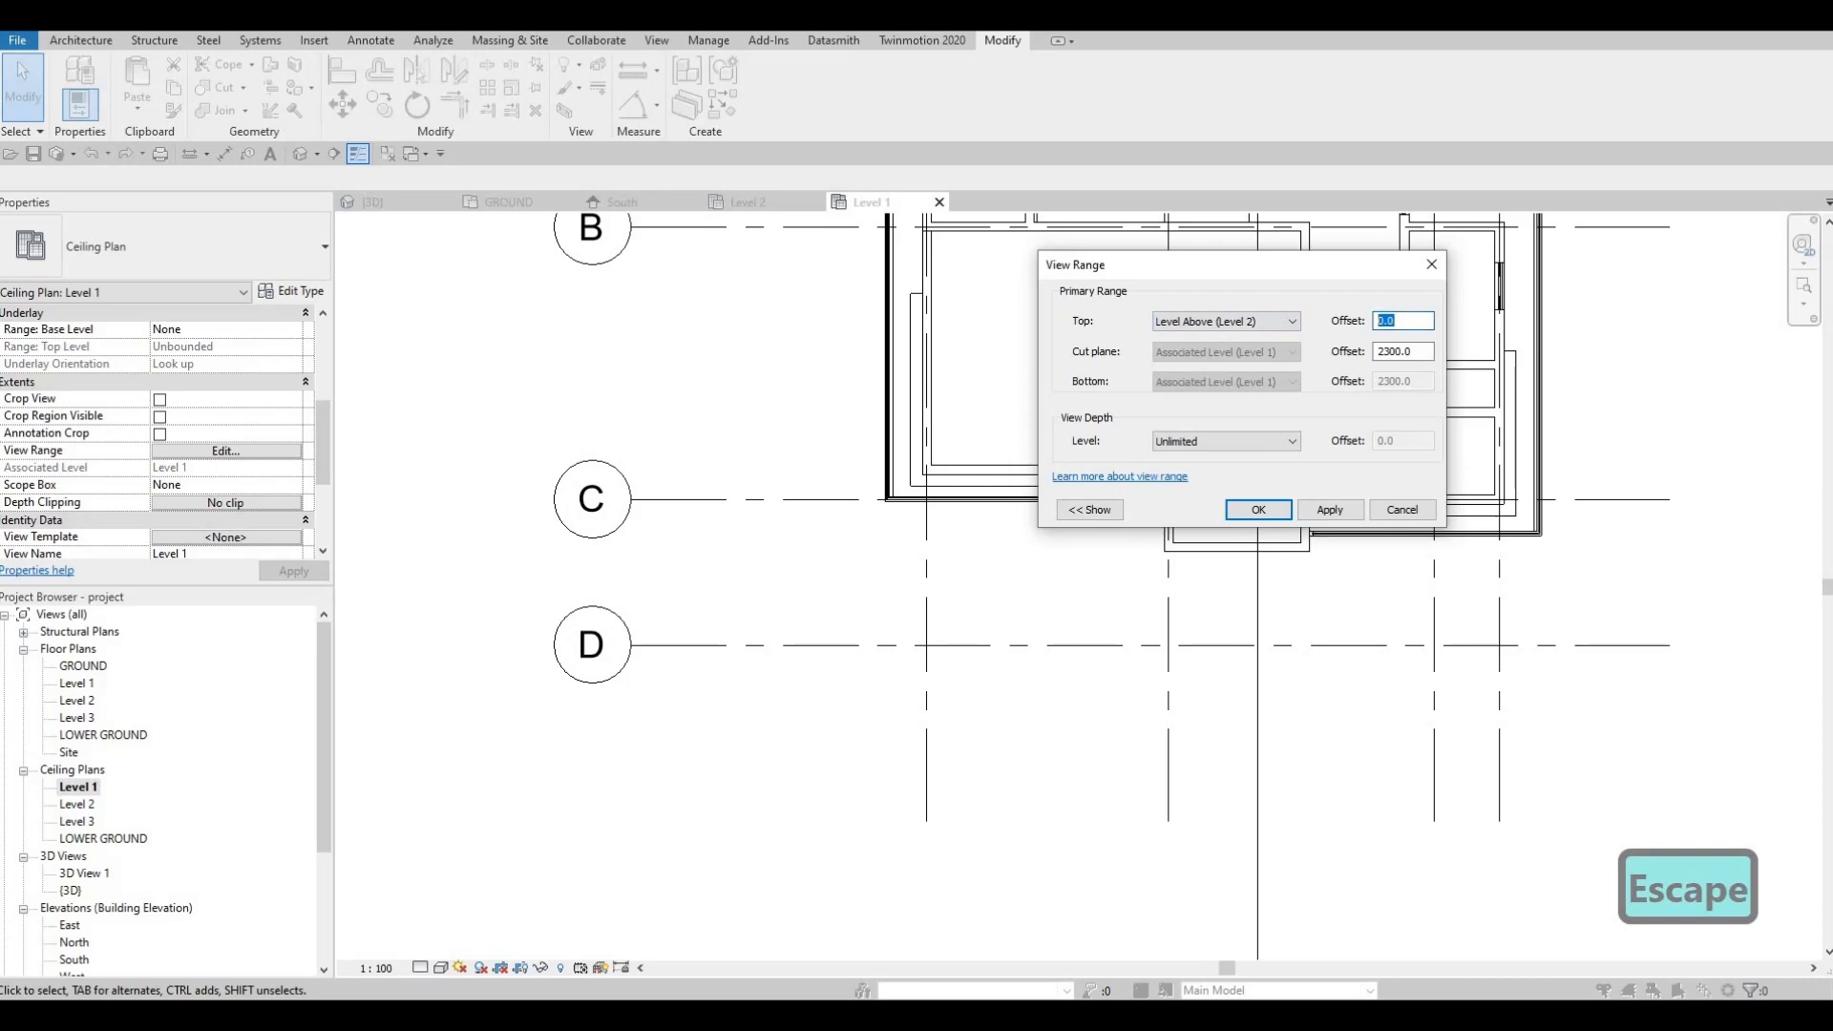
pyautogui.write('500')
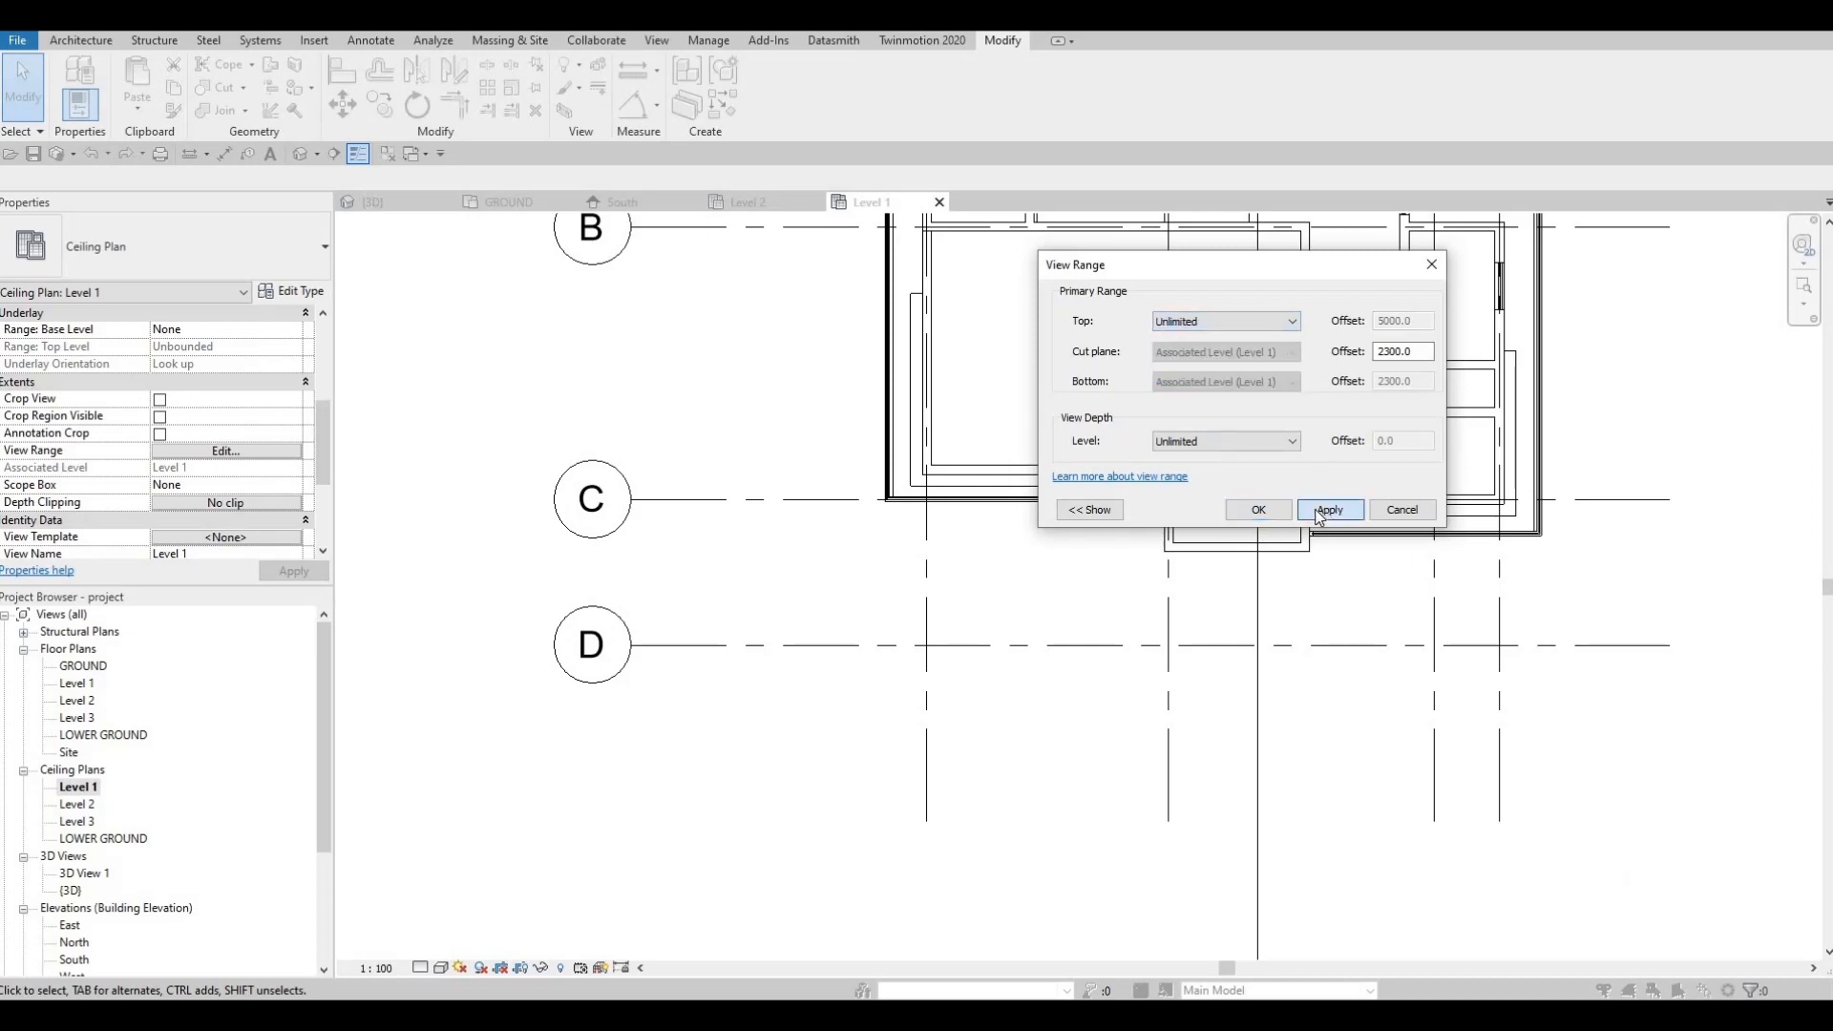
pyautogui.click(1258, 510)
pyautogui.scroll(-3, 936, 535)
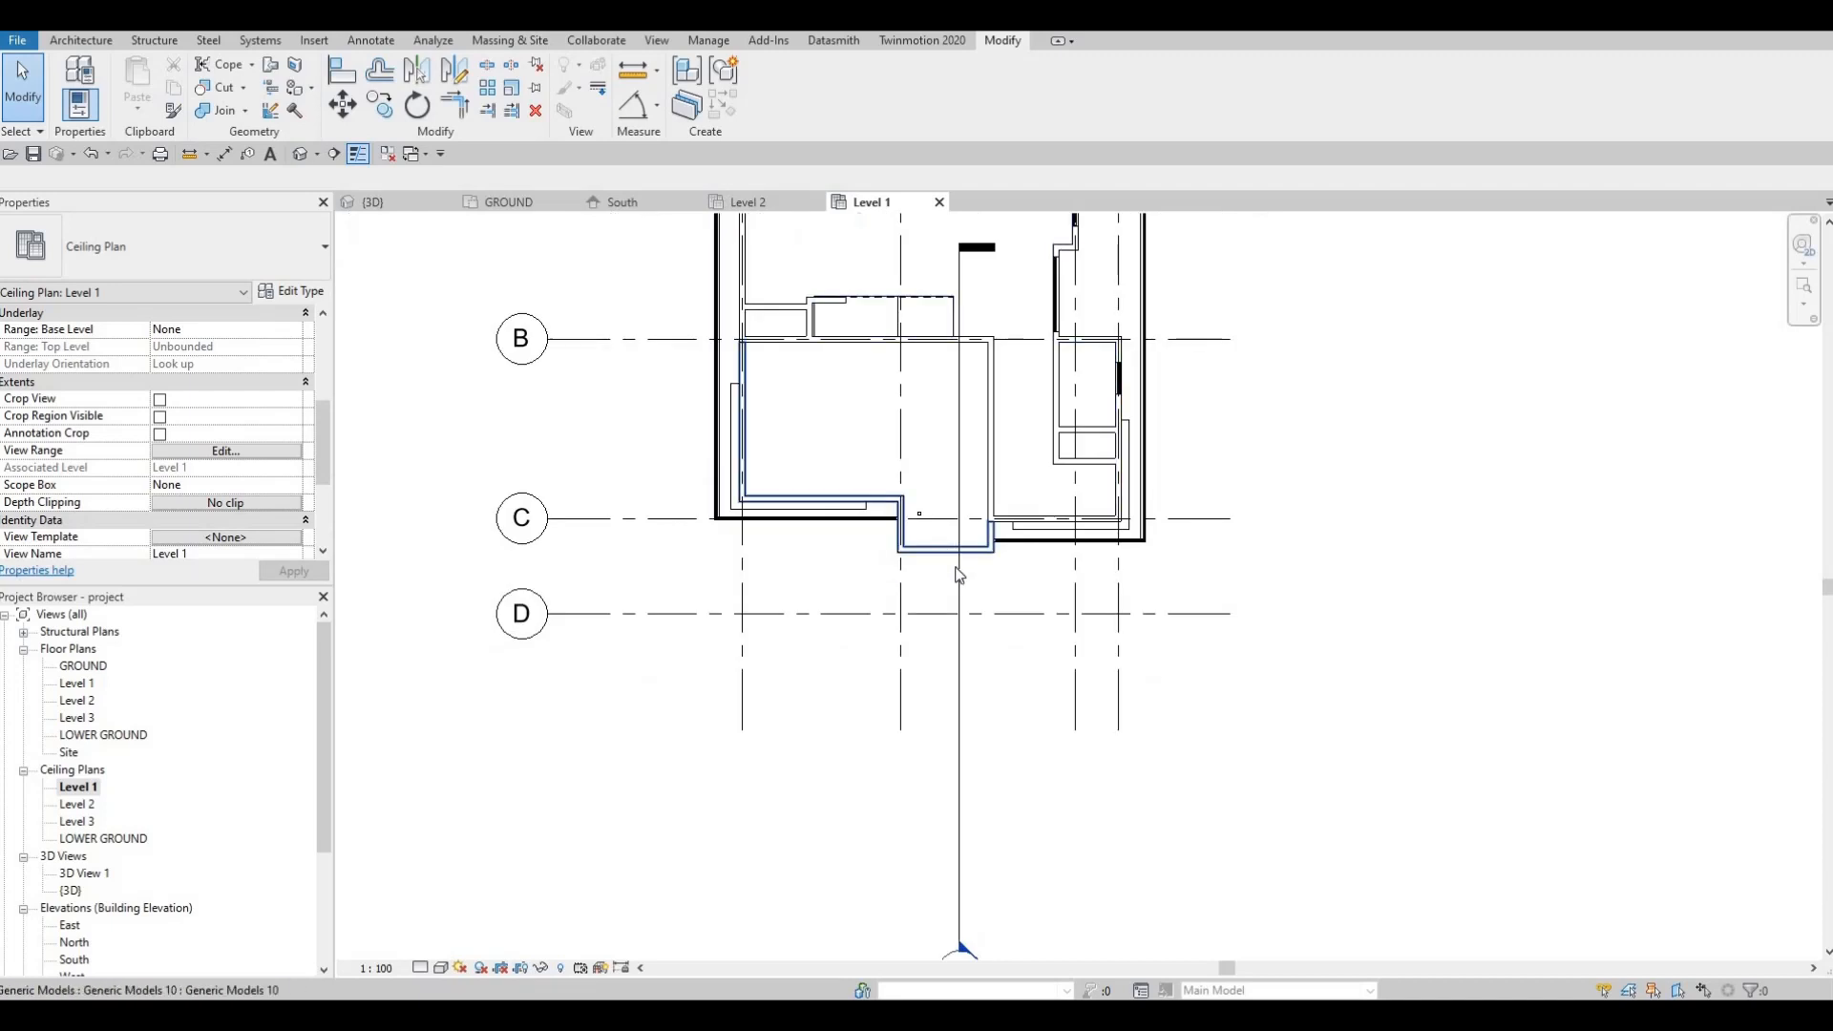
# Step: Undo the last change and flip between the GROUND plan and Level 1 ceiling plan
pyautogui.hotkey('ctrl', 'z')
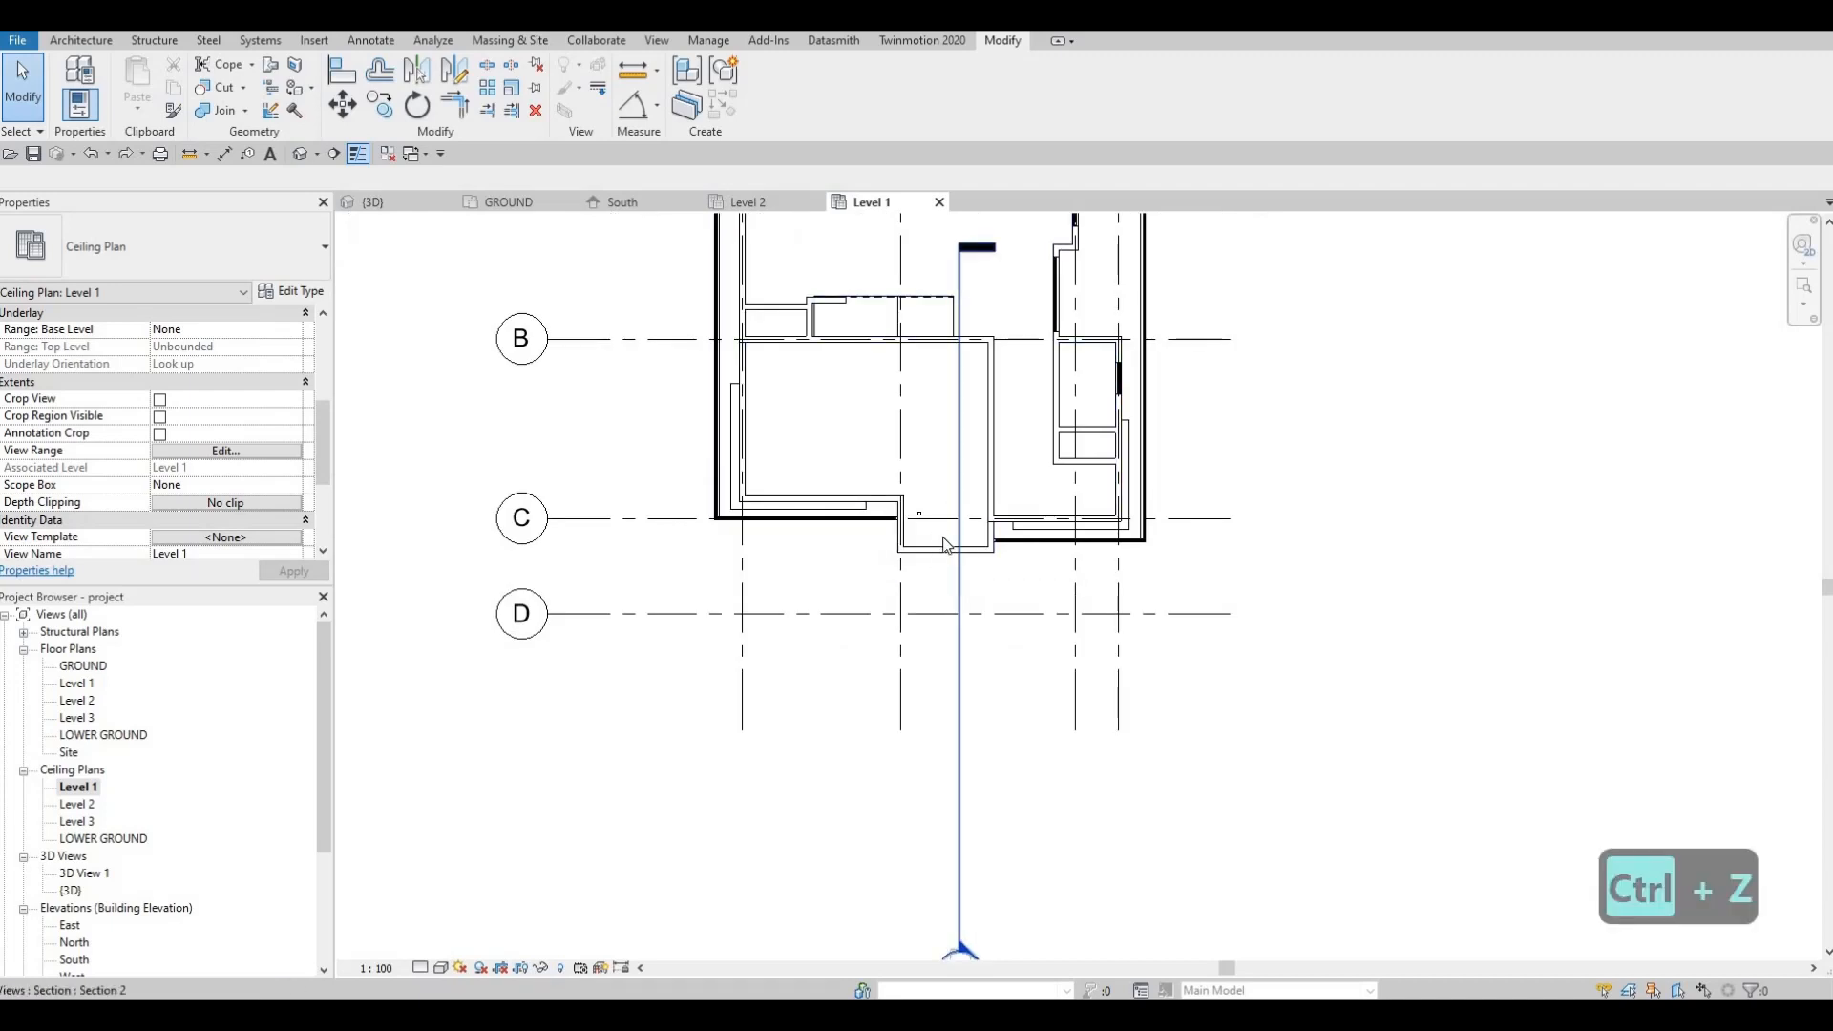
pyautogui.scroll(5, 940, 540)
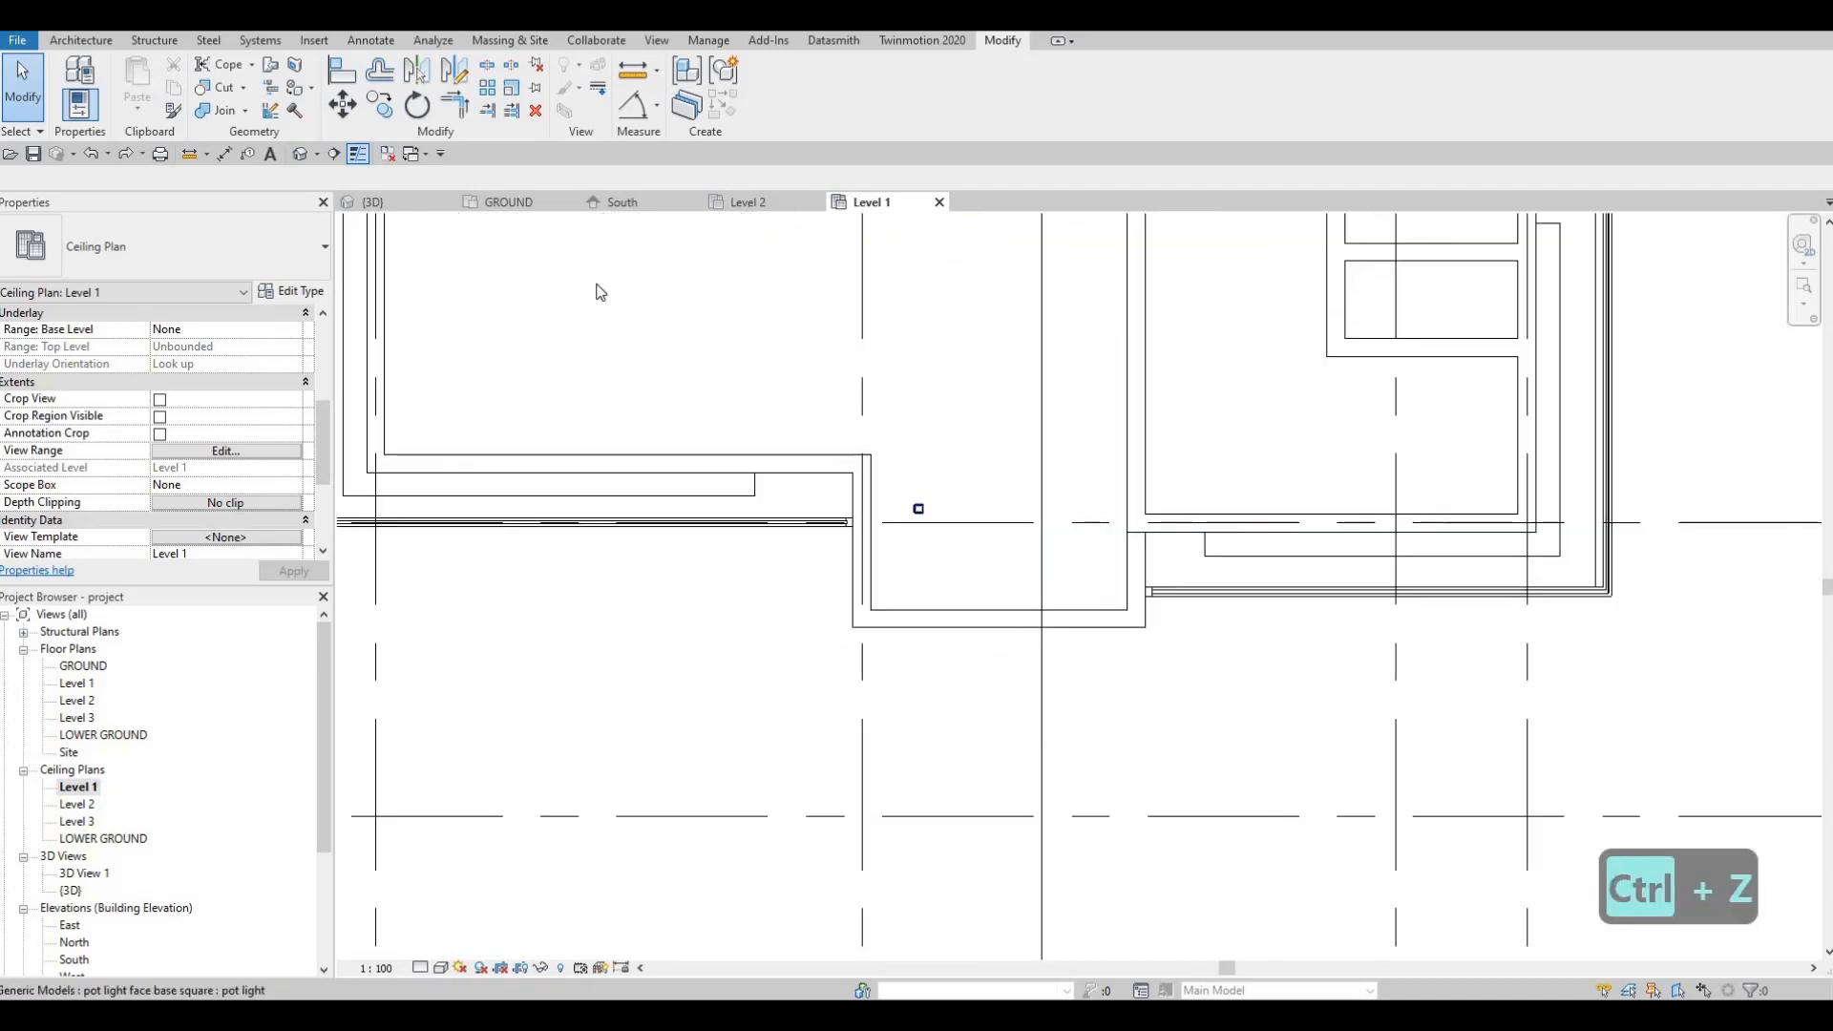
pyautogui.press('Escape')
pyautogui.click(509, 201)
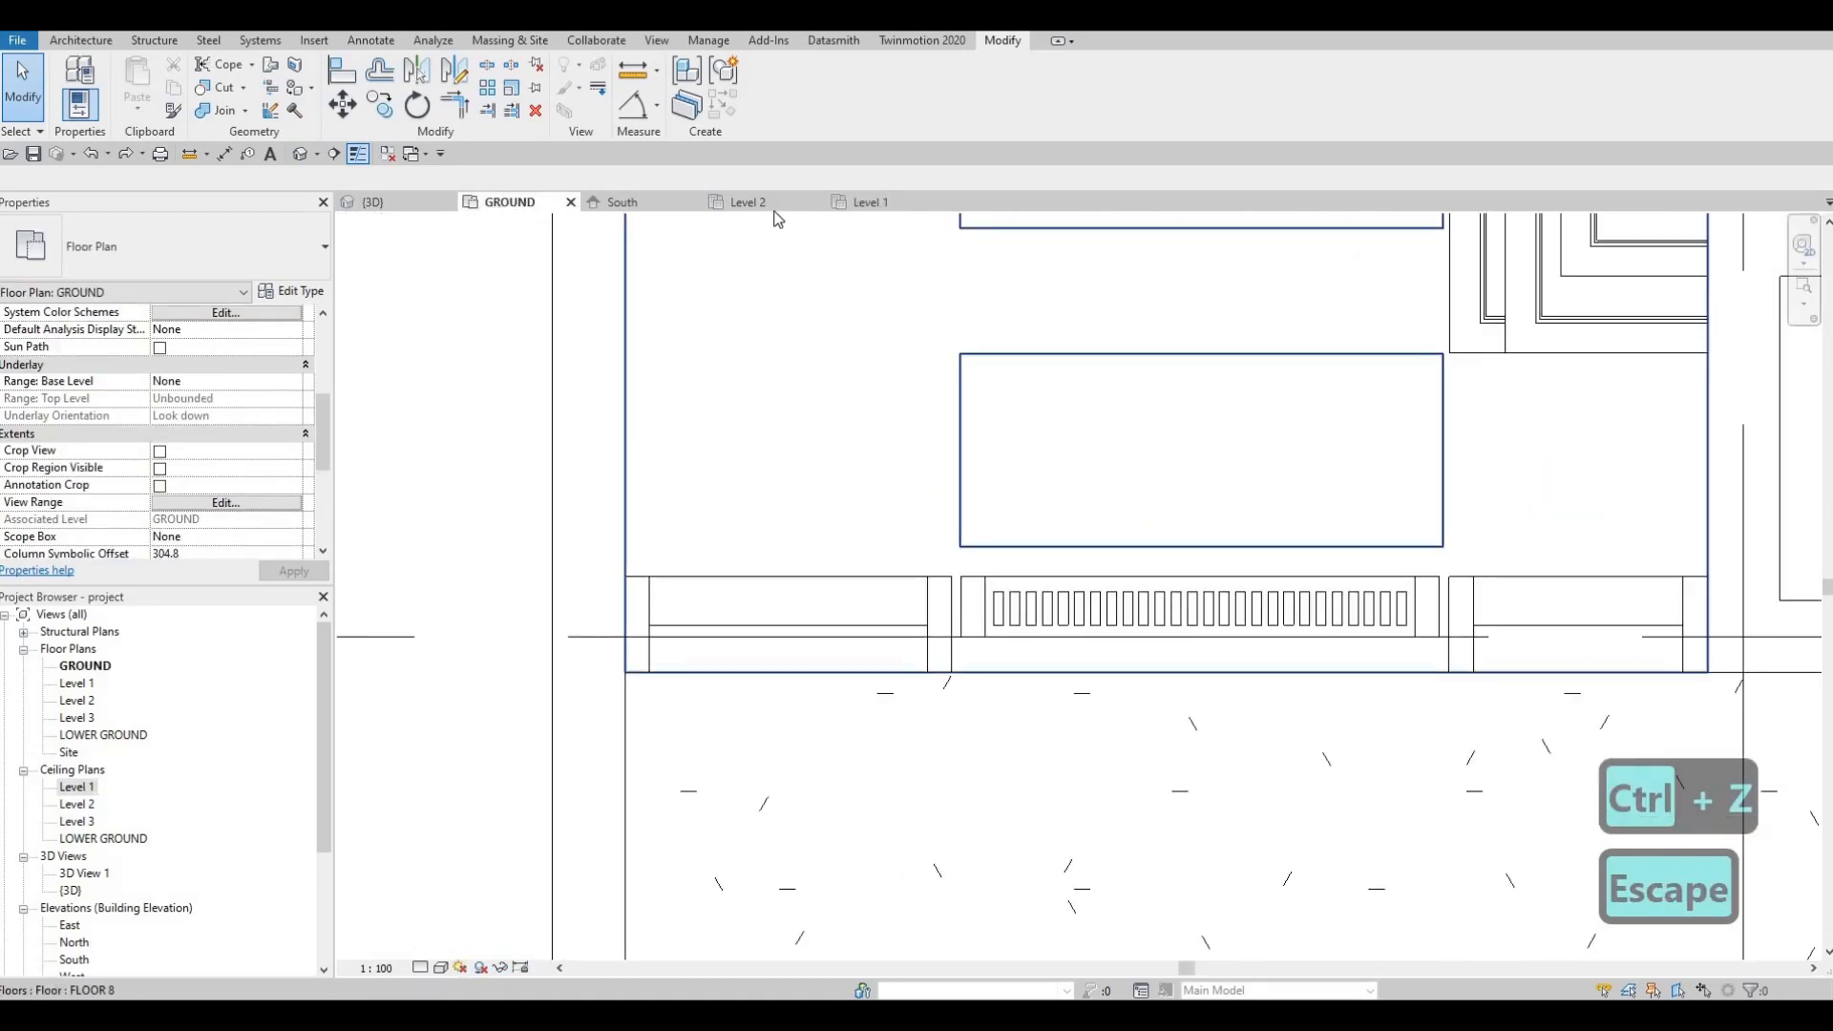
pyautogui.click(857, 202)
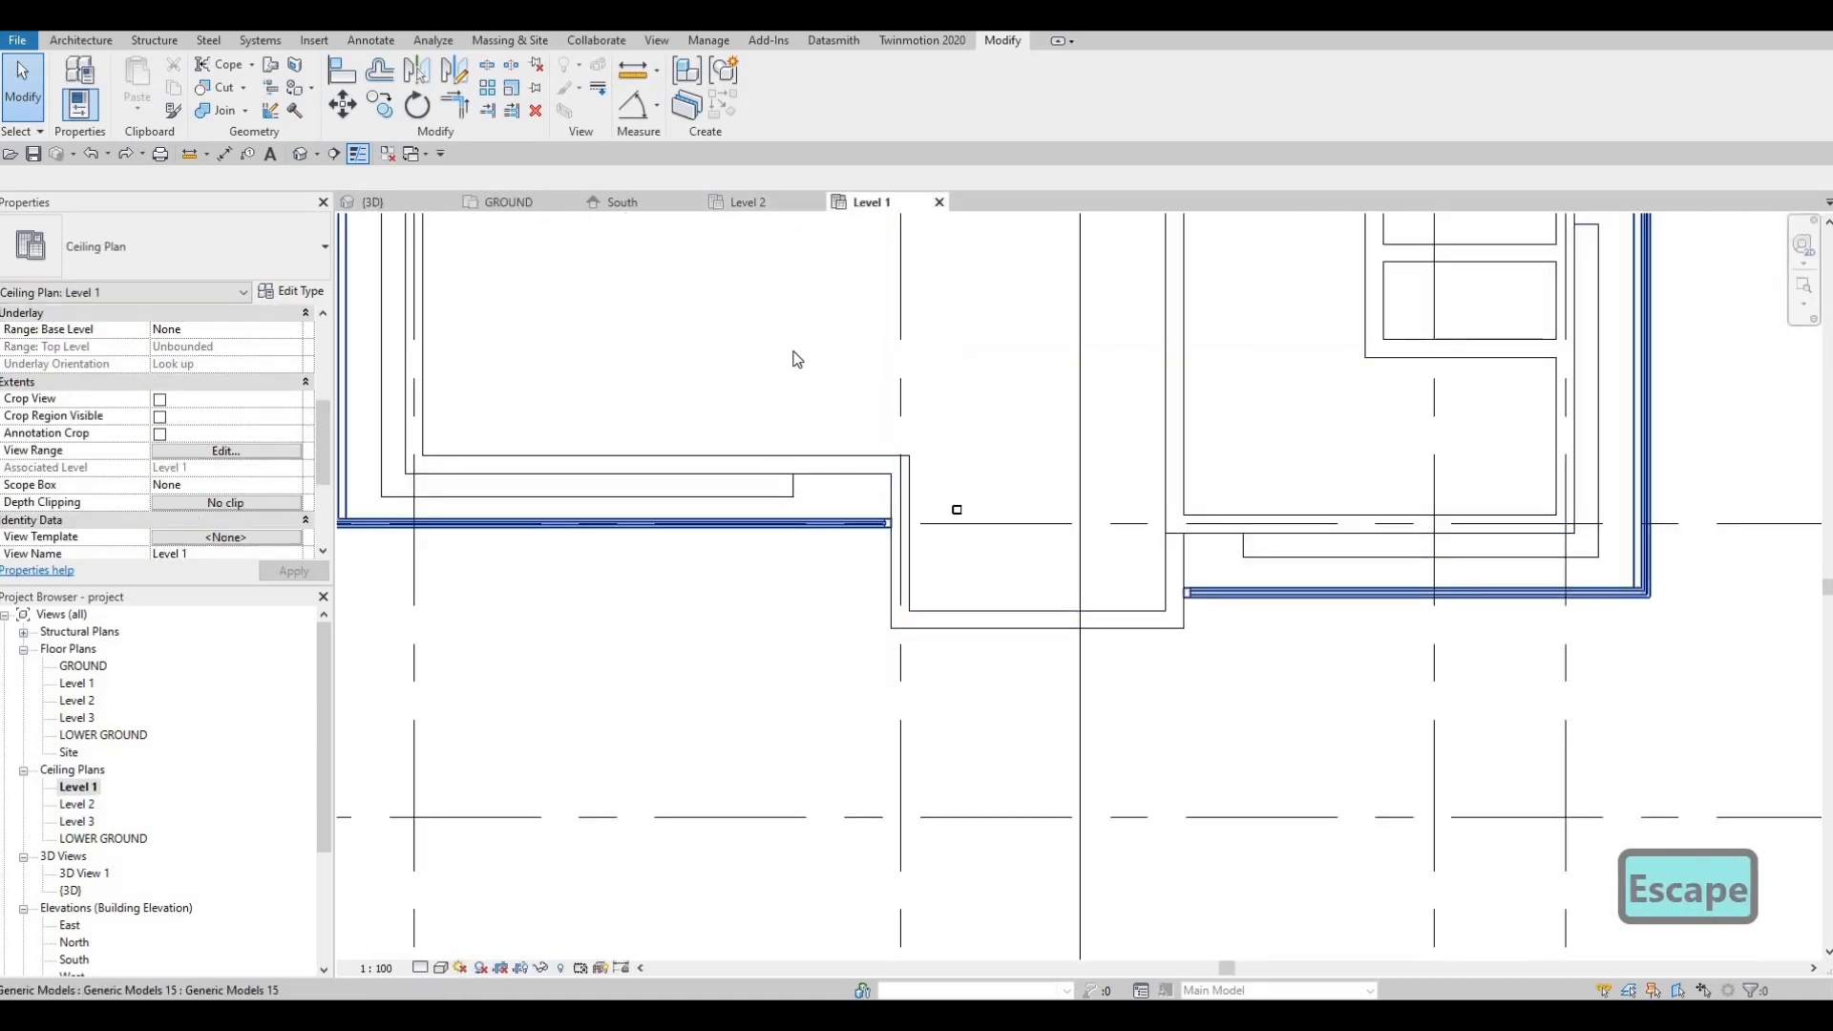
# Step: Switch to the 3D view and orbit around the house to inspect the entrance
pyautogui.click(373, 202)
pyautogui.keyDown('shift'); pyautogui.moveTo(759, 405); pyautogui.dragTo(477, 534, button='middle'); pyautogui.keyUp('shift')
pyautogui.scroll(3, 1141, 358)
pyautogui.scroll(1, 827, 327)
pyautogui.scroll(2, 792, 408)
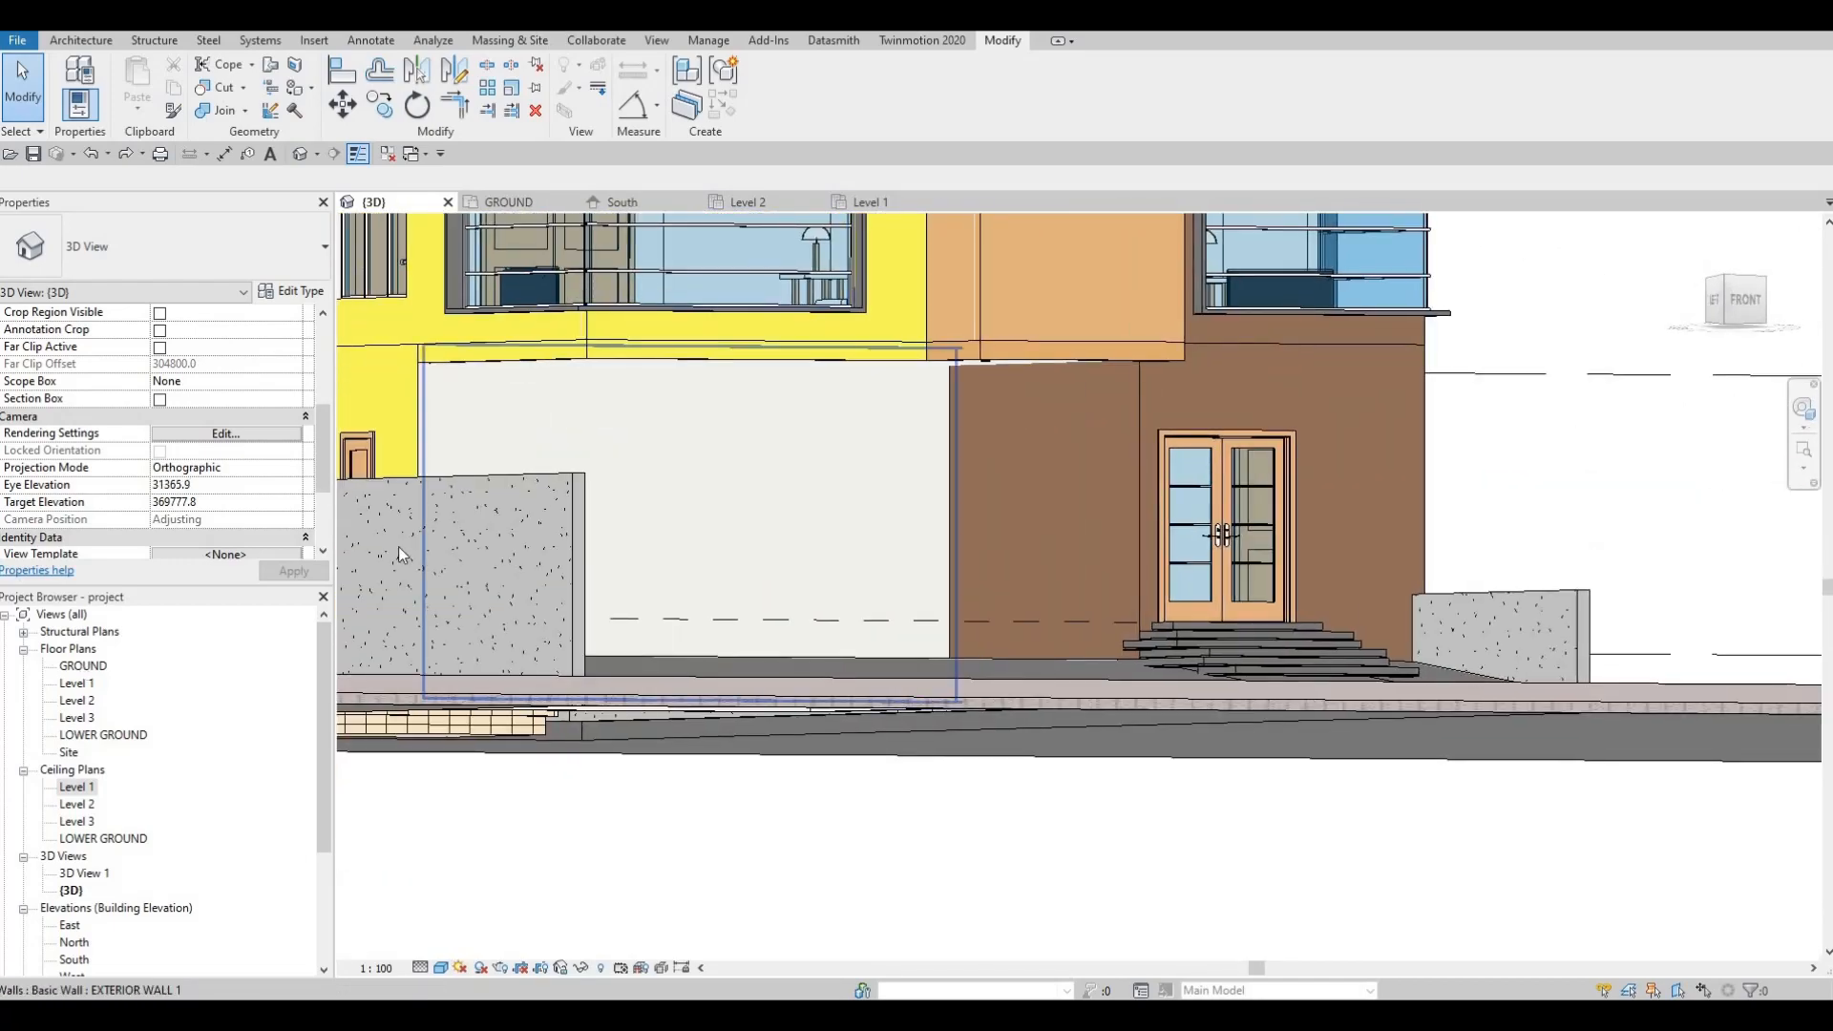
# Step: Return to the Level 1 ceiling plan and pan the view slightly left
pyautogui.click(866, 203)
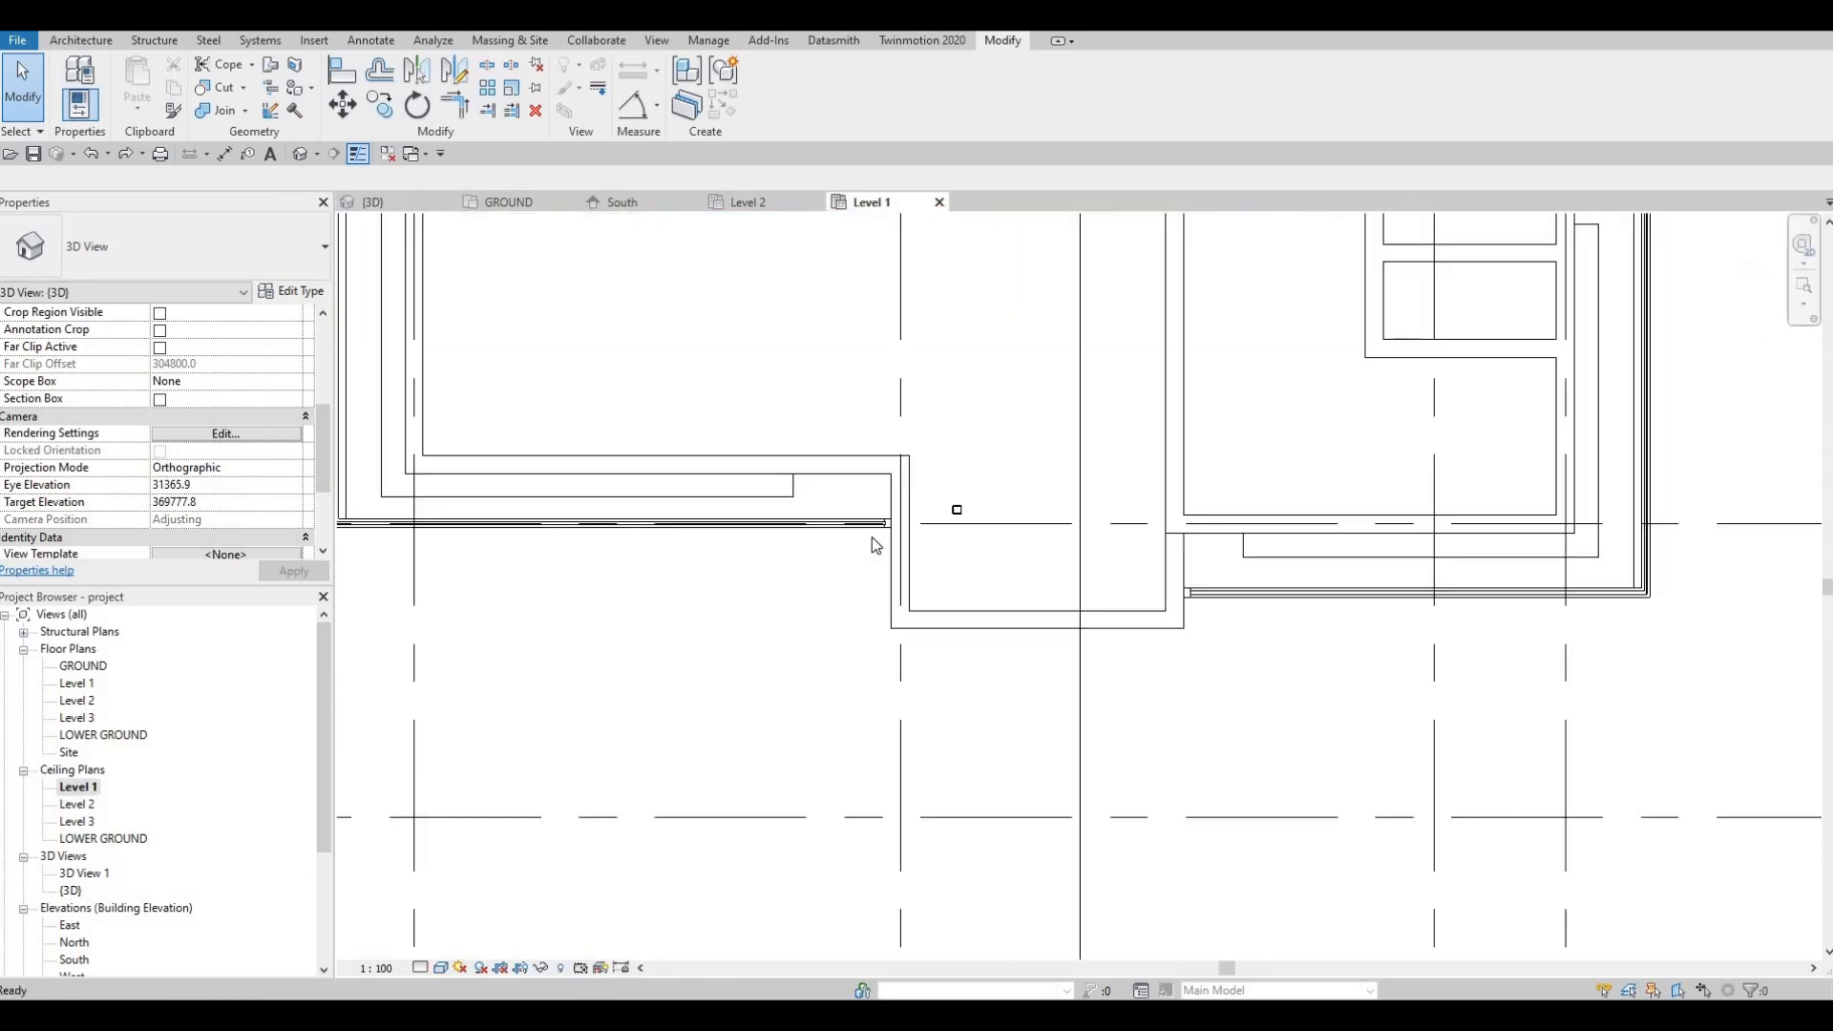
pyautogui.scroll(-3, 696, 335)
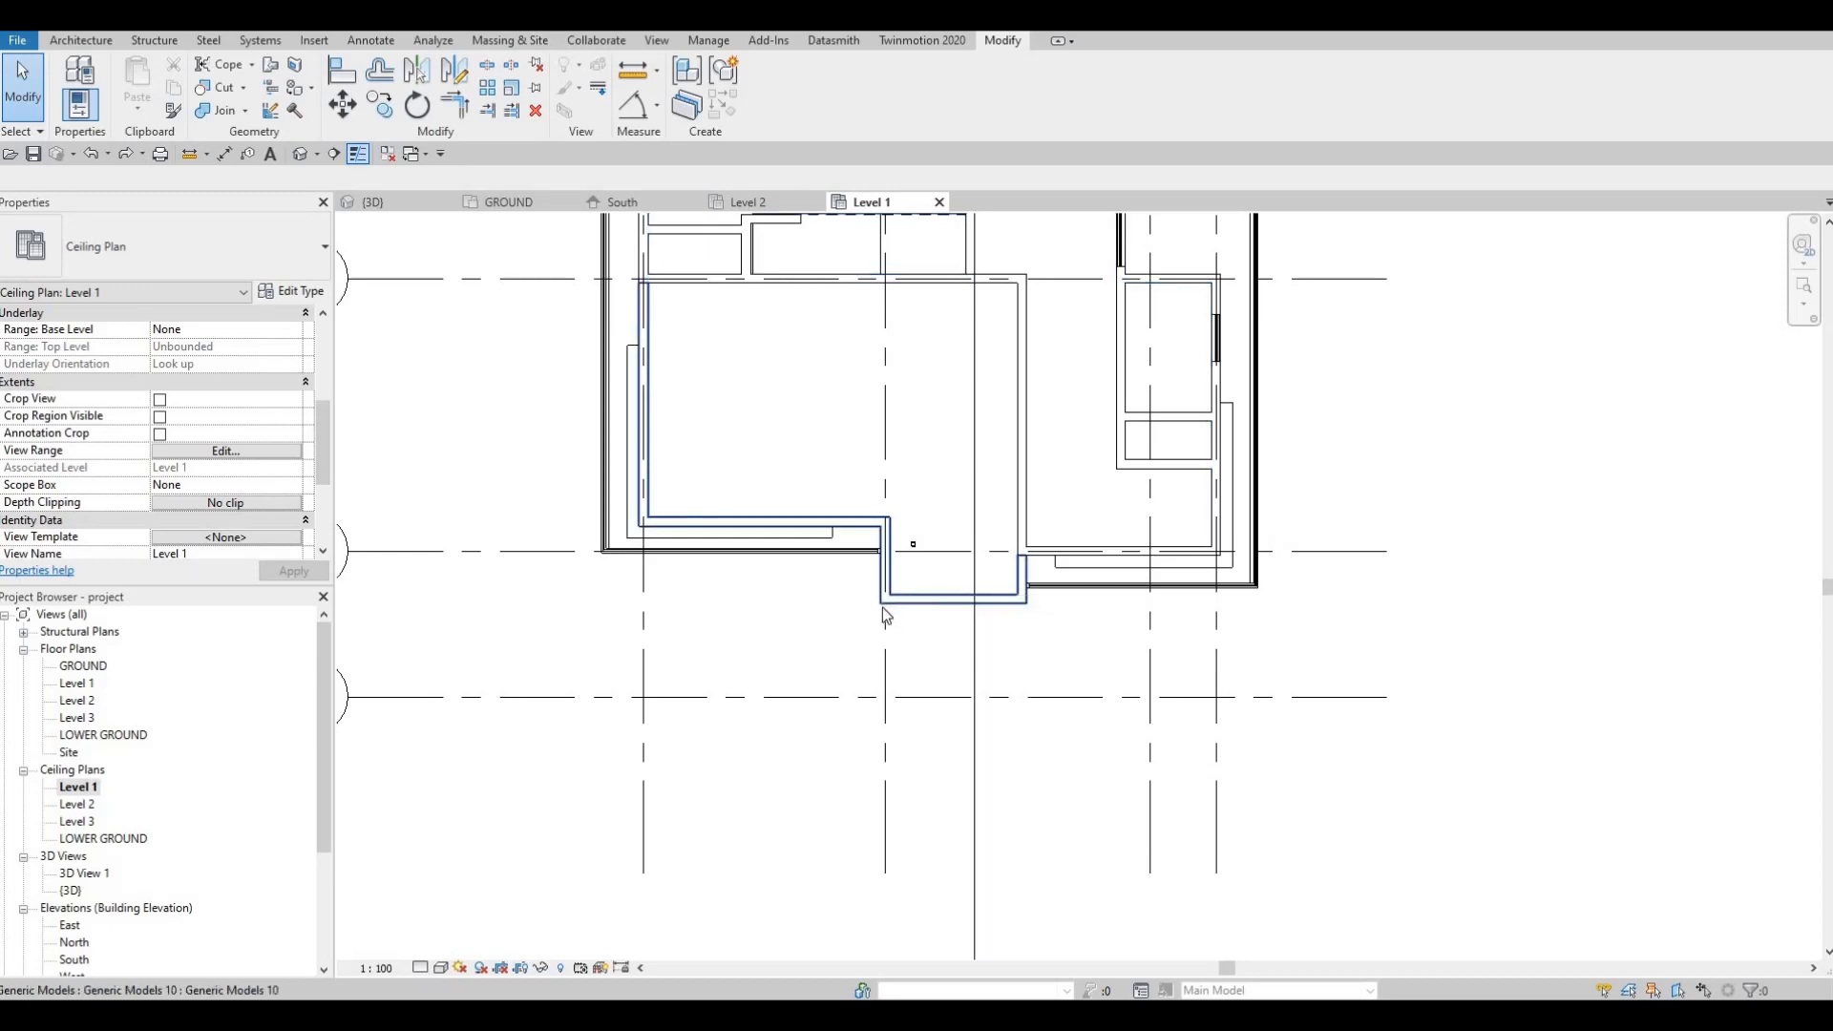
pyautogui.moveTo(886, 602); pyautogui.dragTo(864, 602, button='middle')
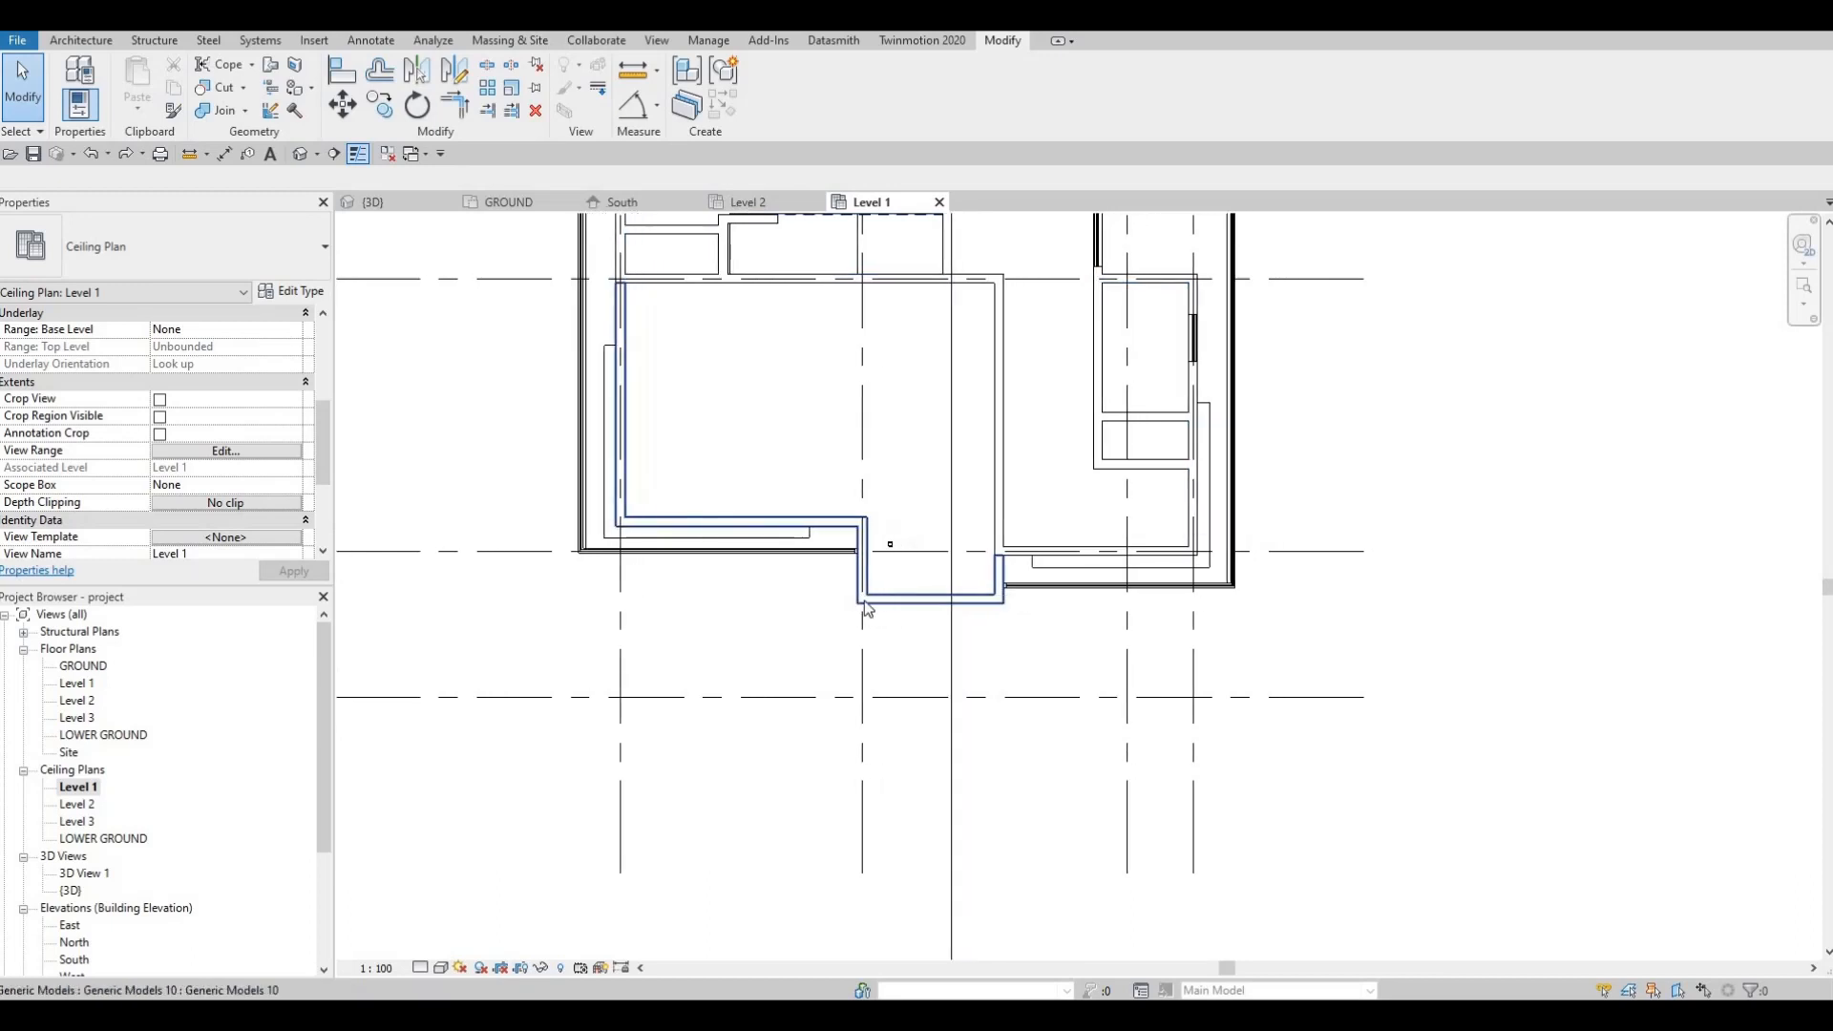
pyautogui.scroll(4, 906, 530)
pyautogui.press('Escape')
# Step: Move the entrance pot light (MV) into the large room's upper right area
pyautogui.click(913, 528)
pyautogui.moveTo(913, 528); pyautogui.dragTo(922, 646, button='middle')
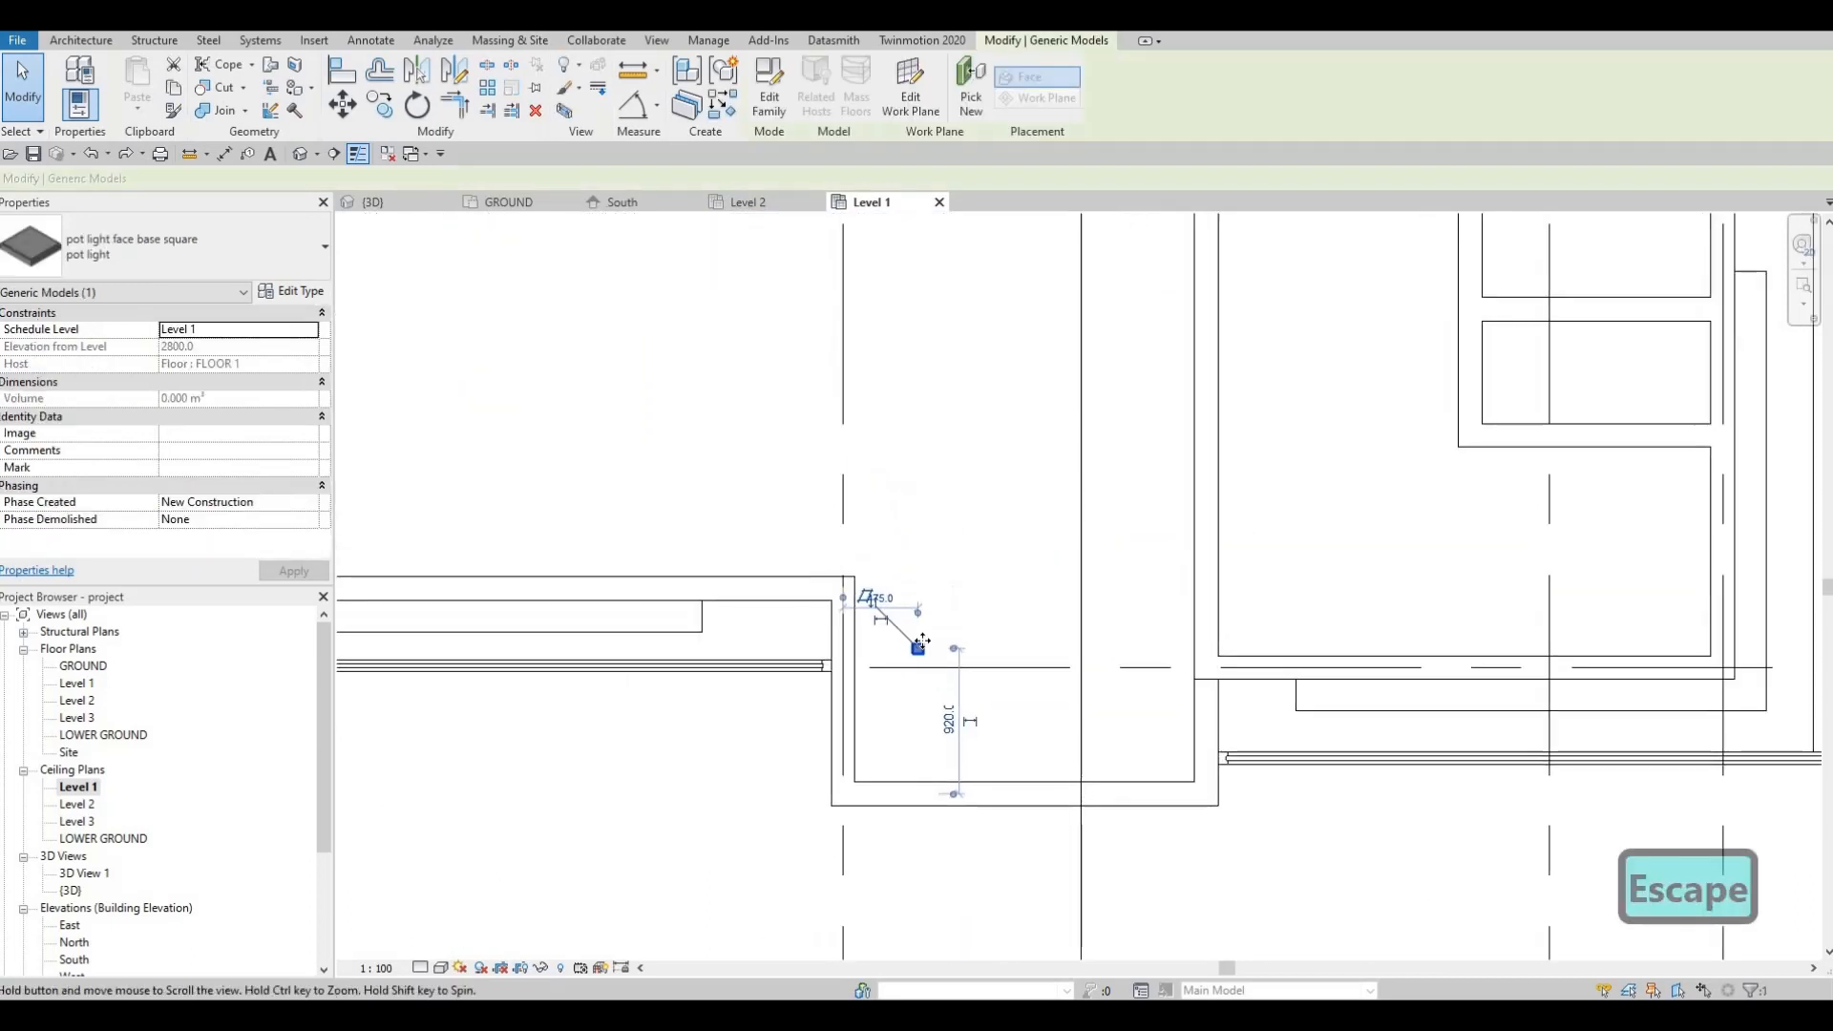
pyautogui.press('m')
pyautogui.press('v')
pyautogui.click(919, 647)
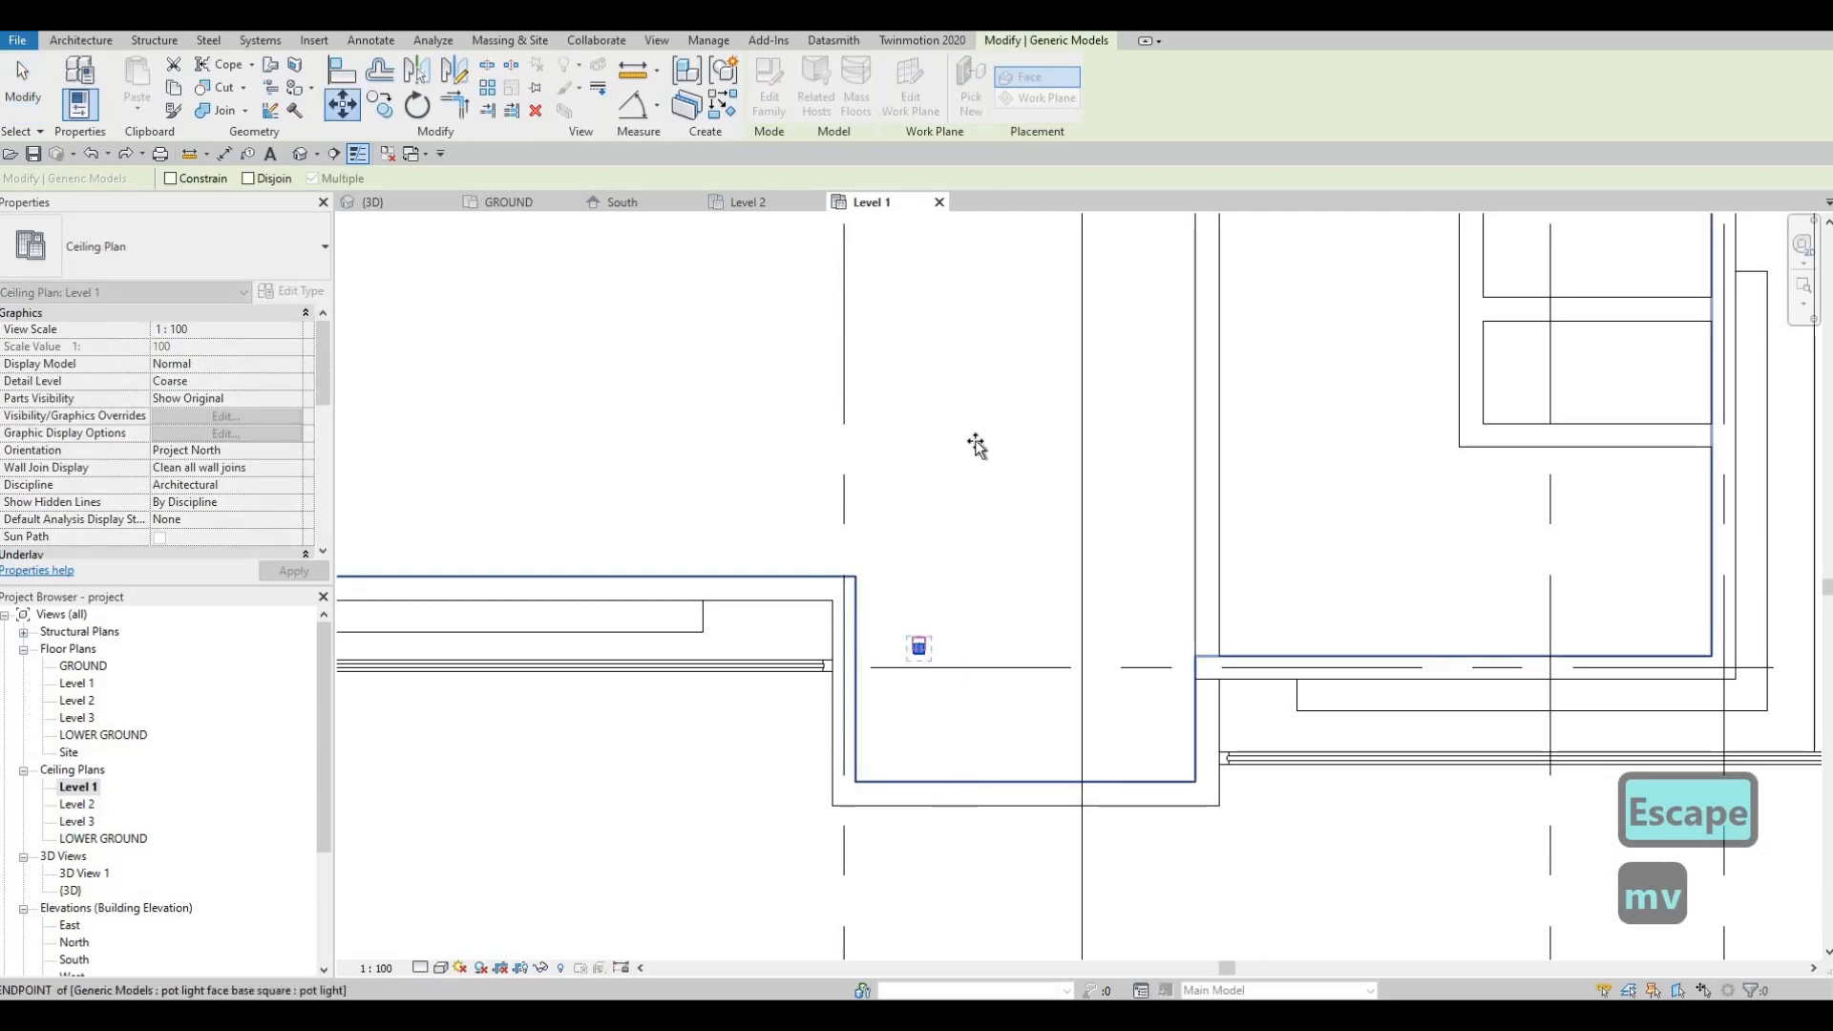
pyautogui.scroll(-3, 975, 441)
pyautogui.moveTo(1077, 256); pyautogui.dragTo(1067, 442, button='middle')
pyautogui.scroll(-1, 1066, 444)
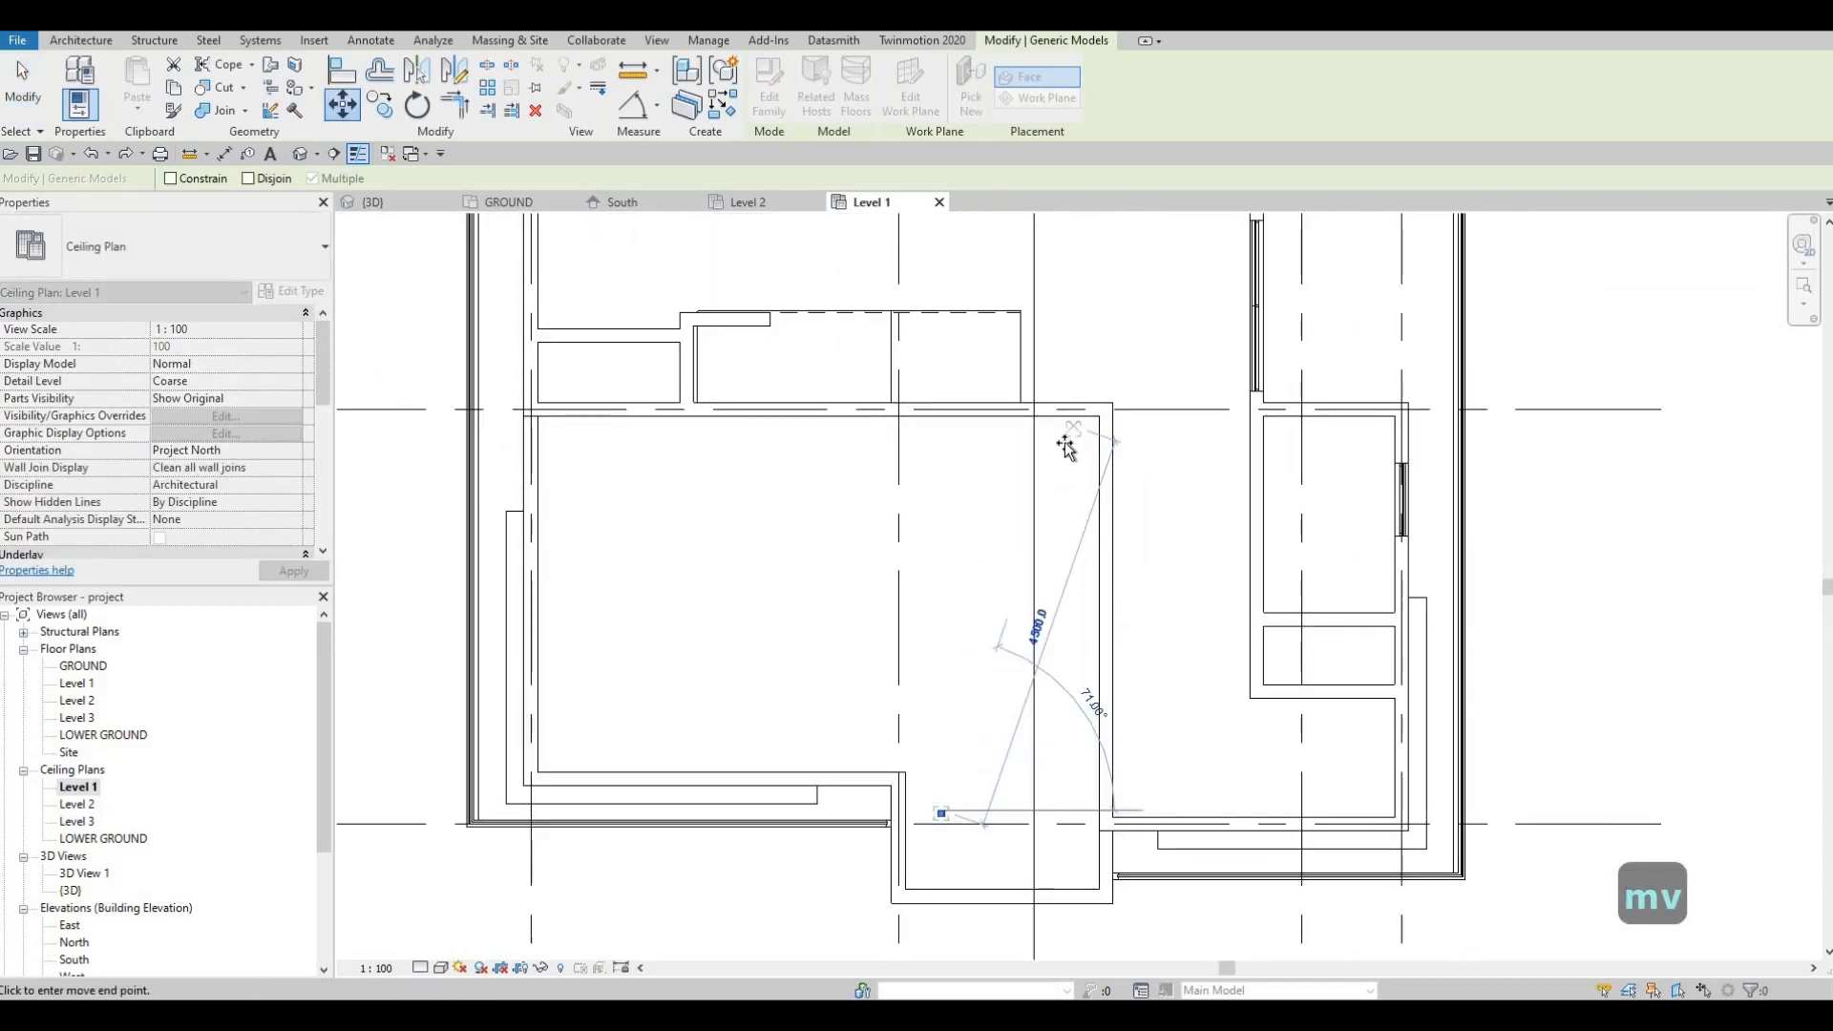
pyautogui.click(1067, 448)
pyautogui.press('Escape')
pyautogui.press('Escape')
pyautogui.press('Escape')
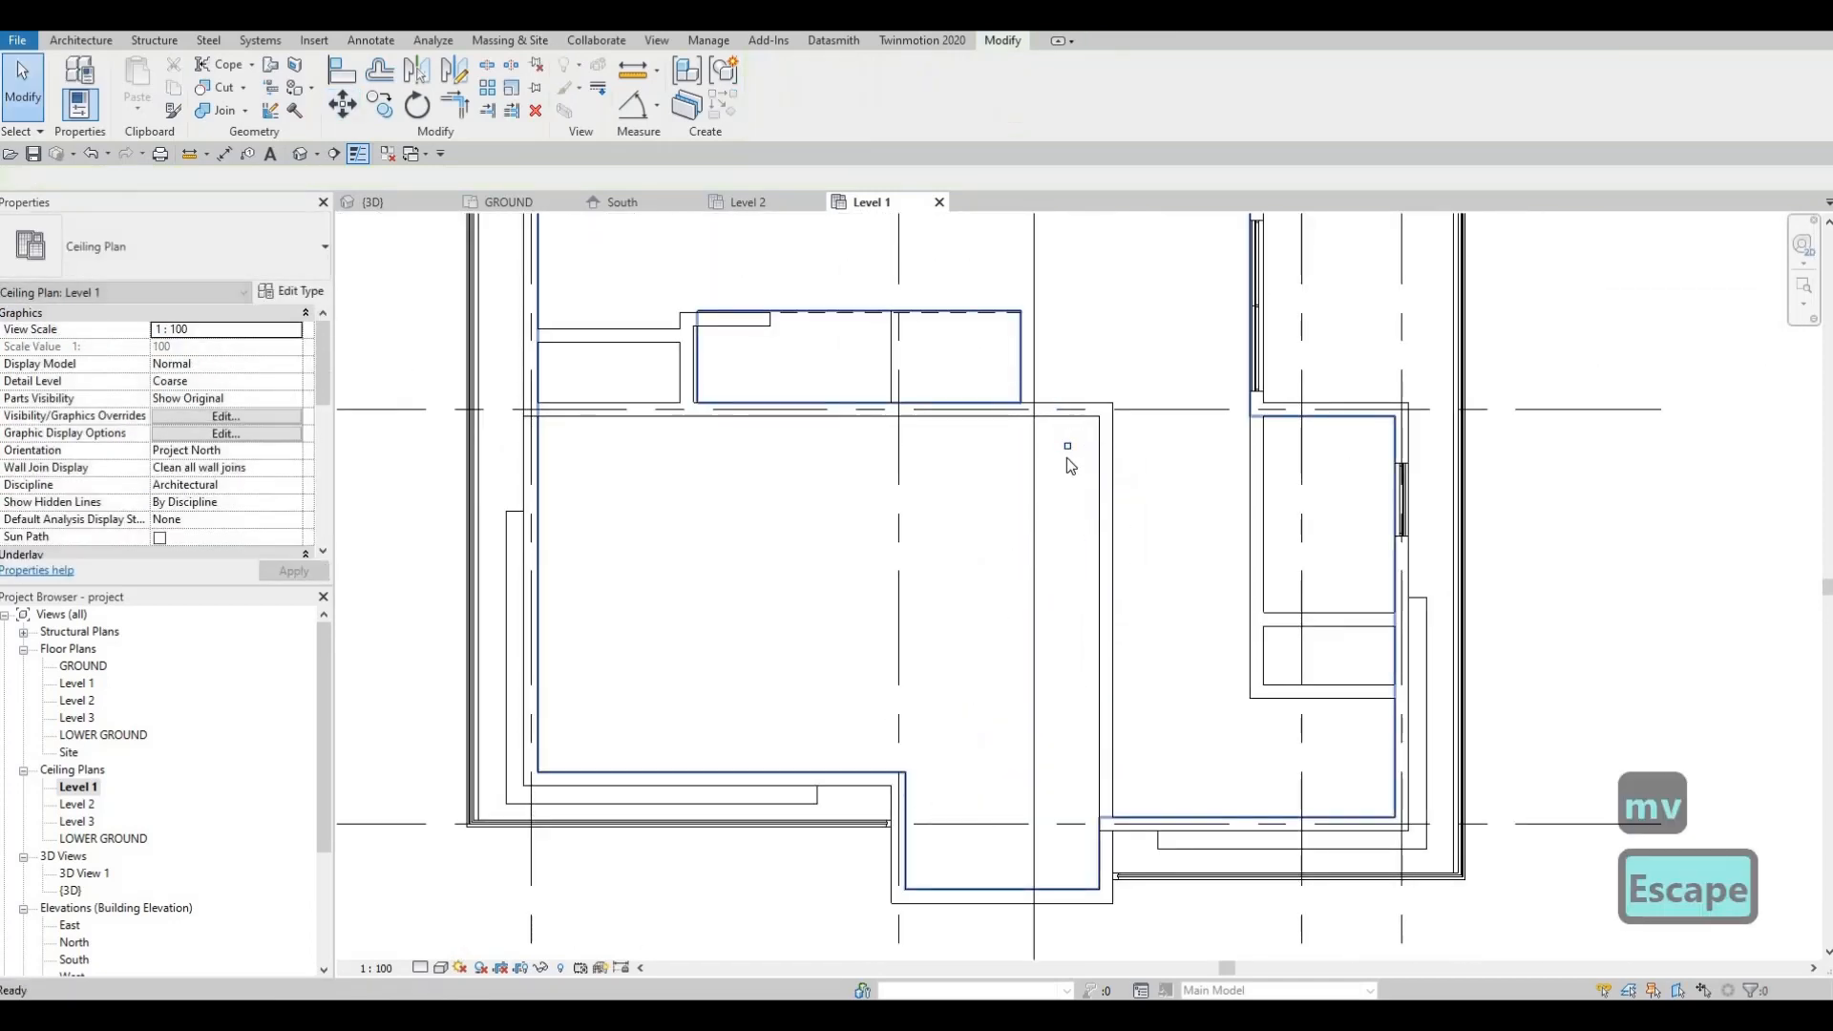
# Step: Start a copy of the relocated pot light, cancel it, and reselect the entrance pot light
pyautogui.click(1068, 446)
pyautogui.press('c')
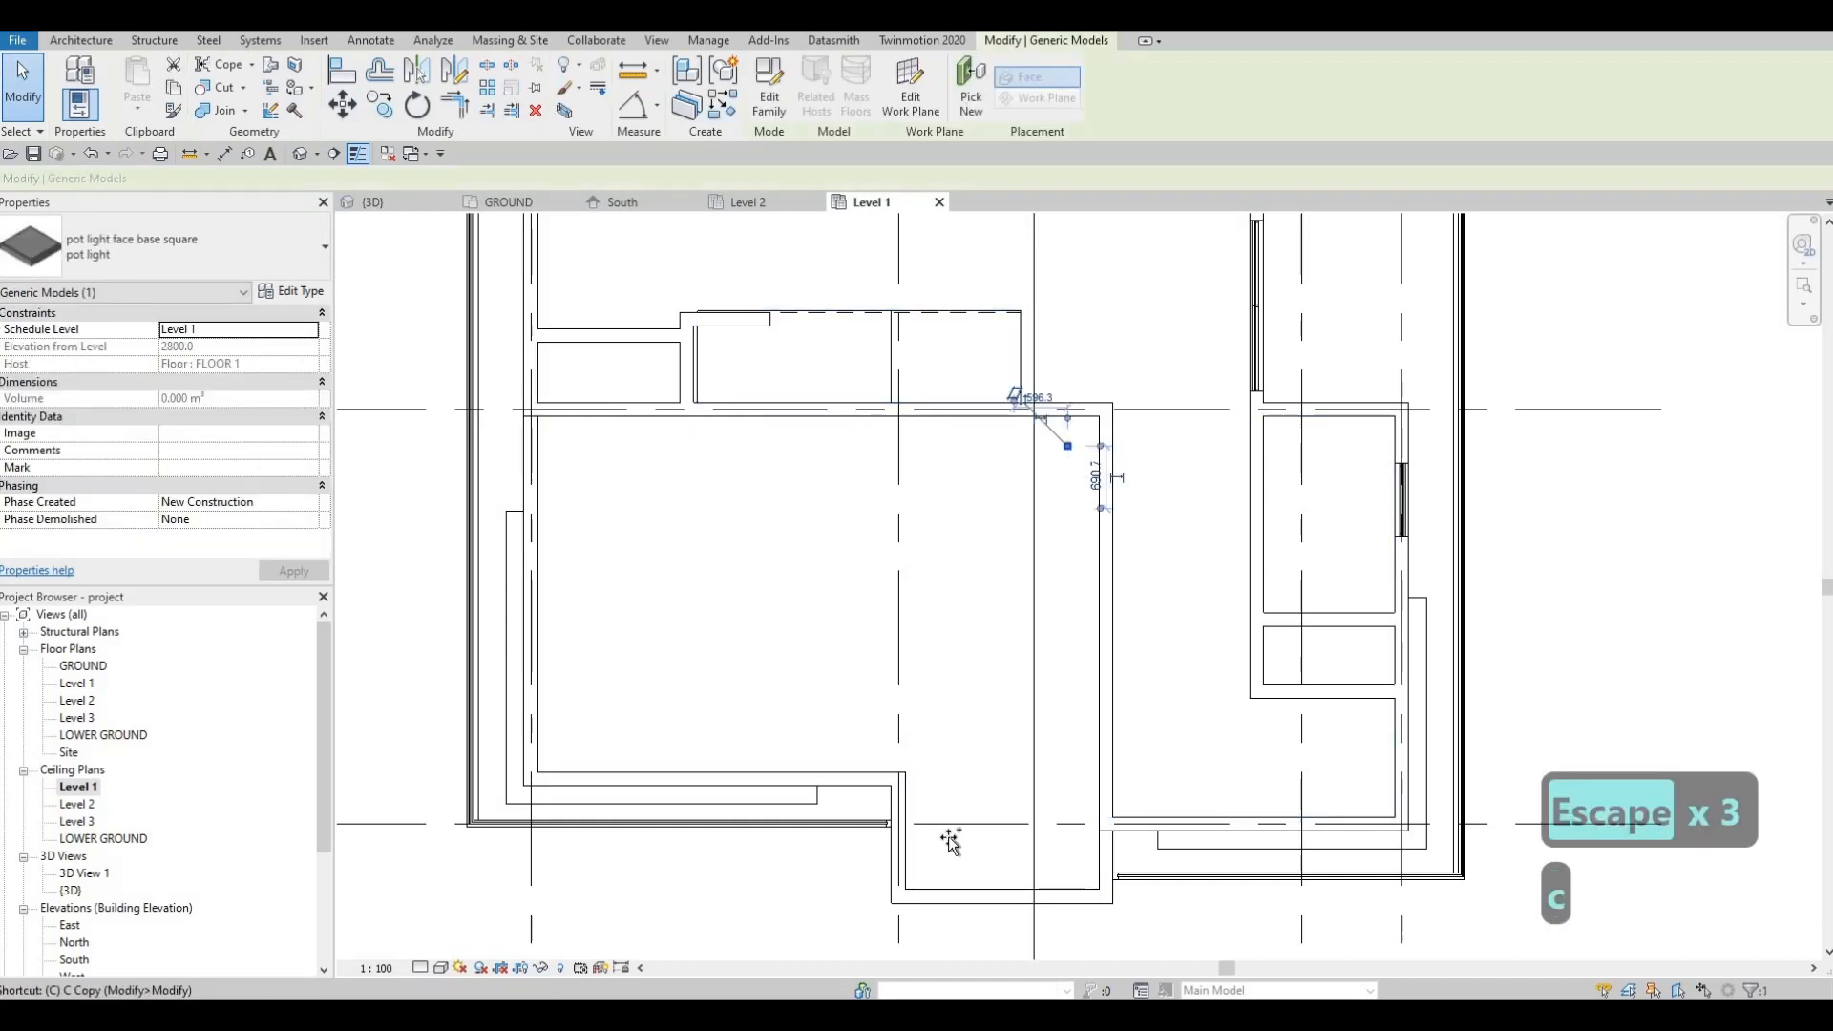
pyautogui.press('o')
pyautogui.click(1068, 446)
pyautogui.press('Escape')
pyautogui.press('Escape')
pyautogui.press('Escape')
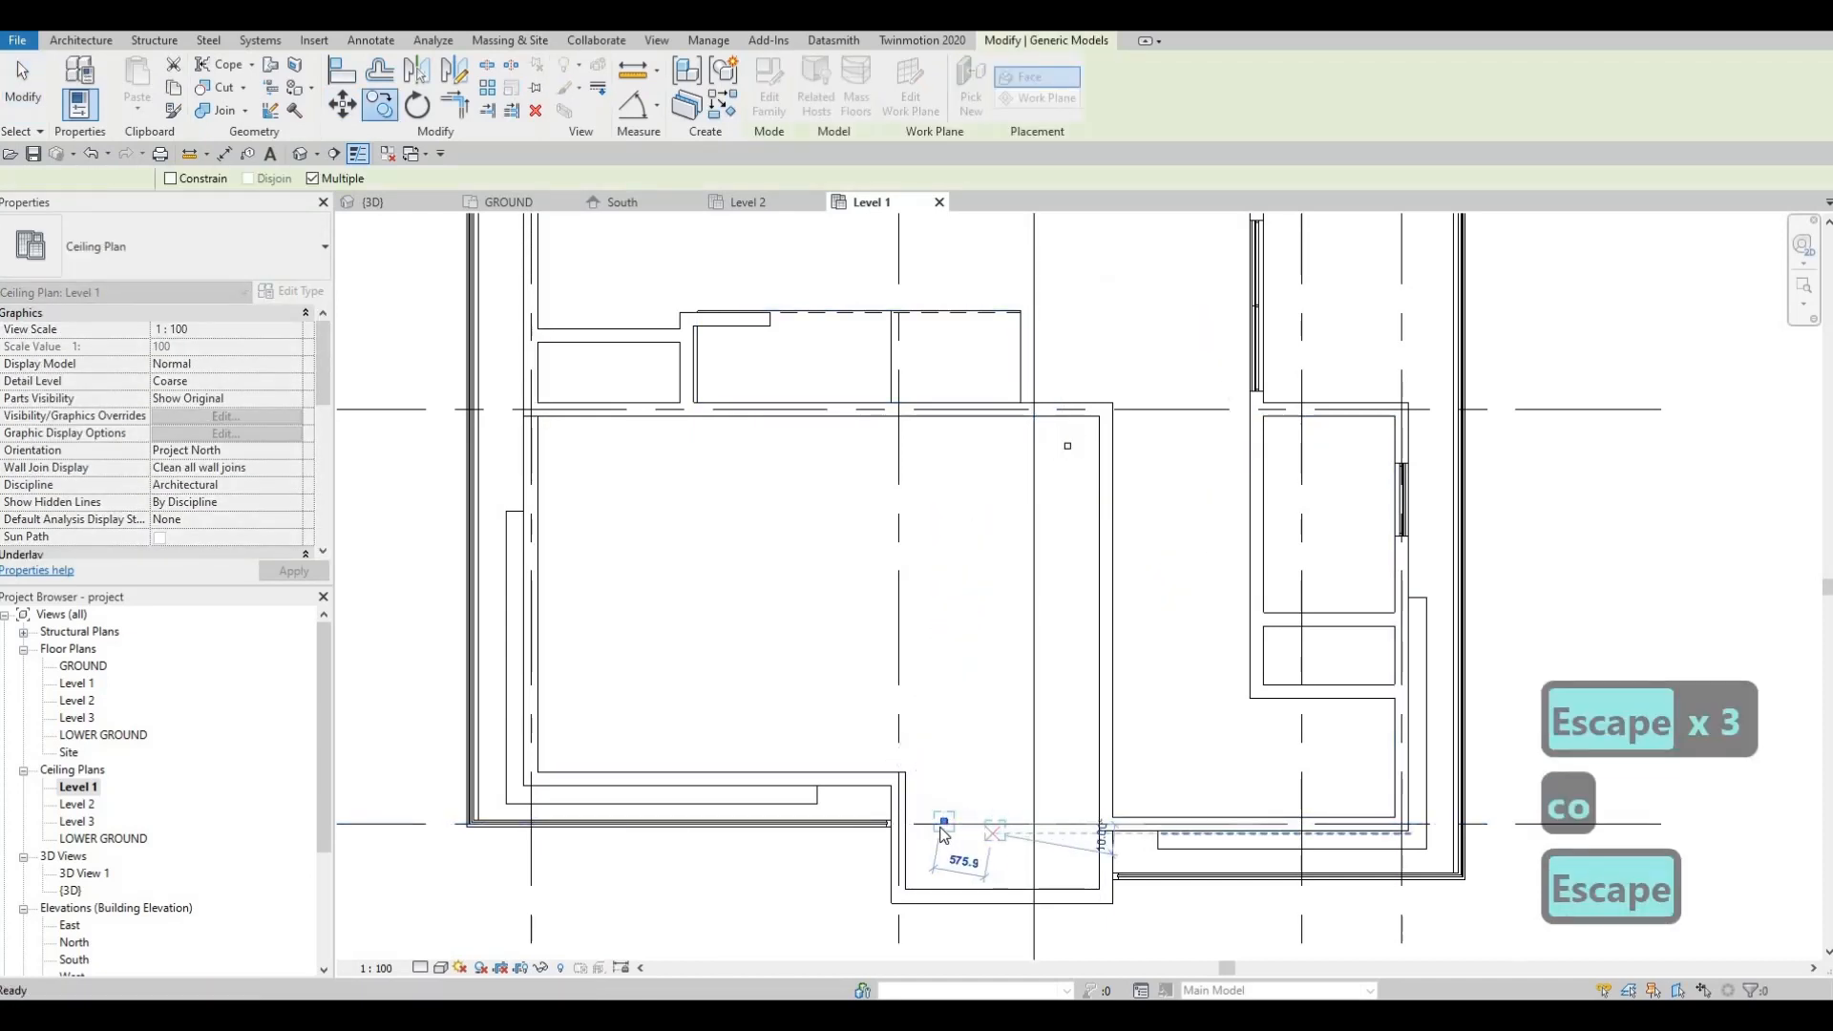
pyautogui.click(947, 821)
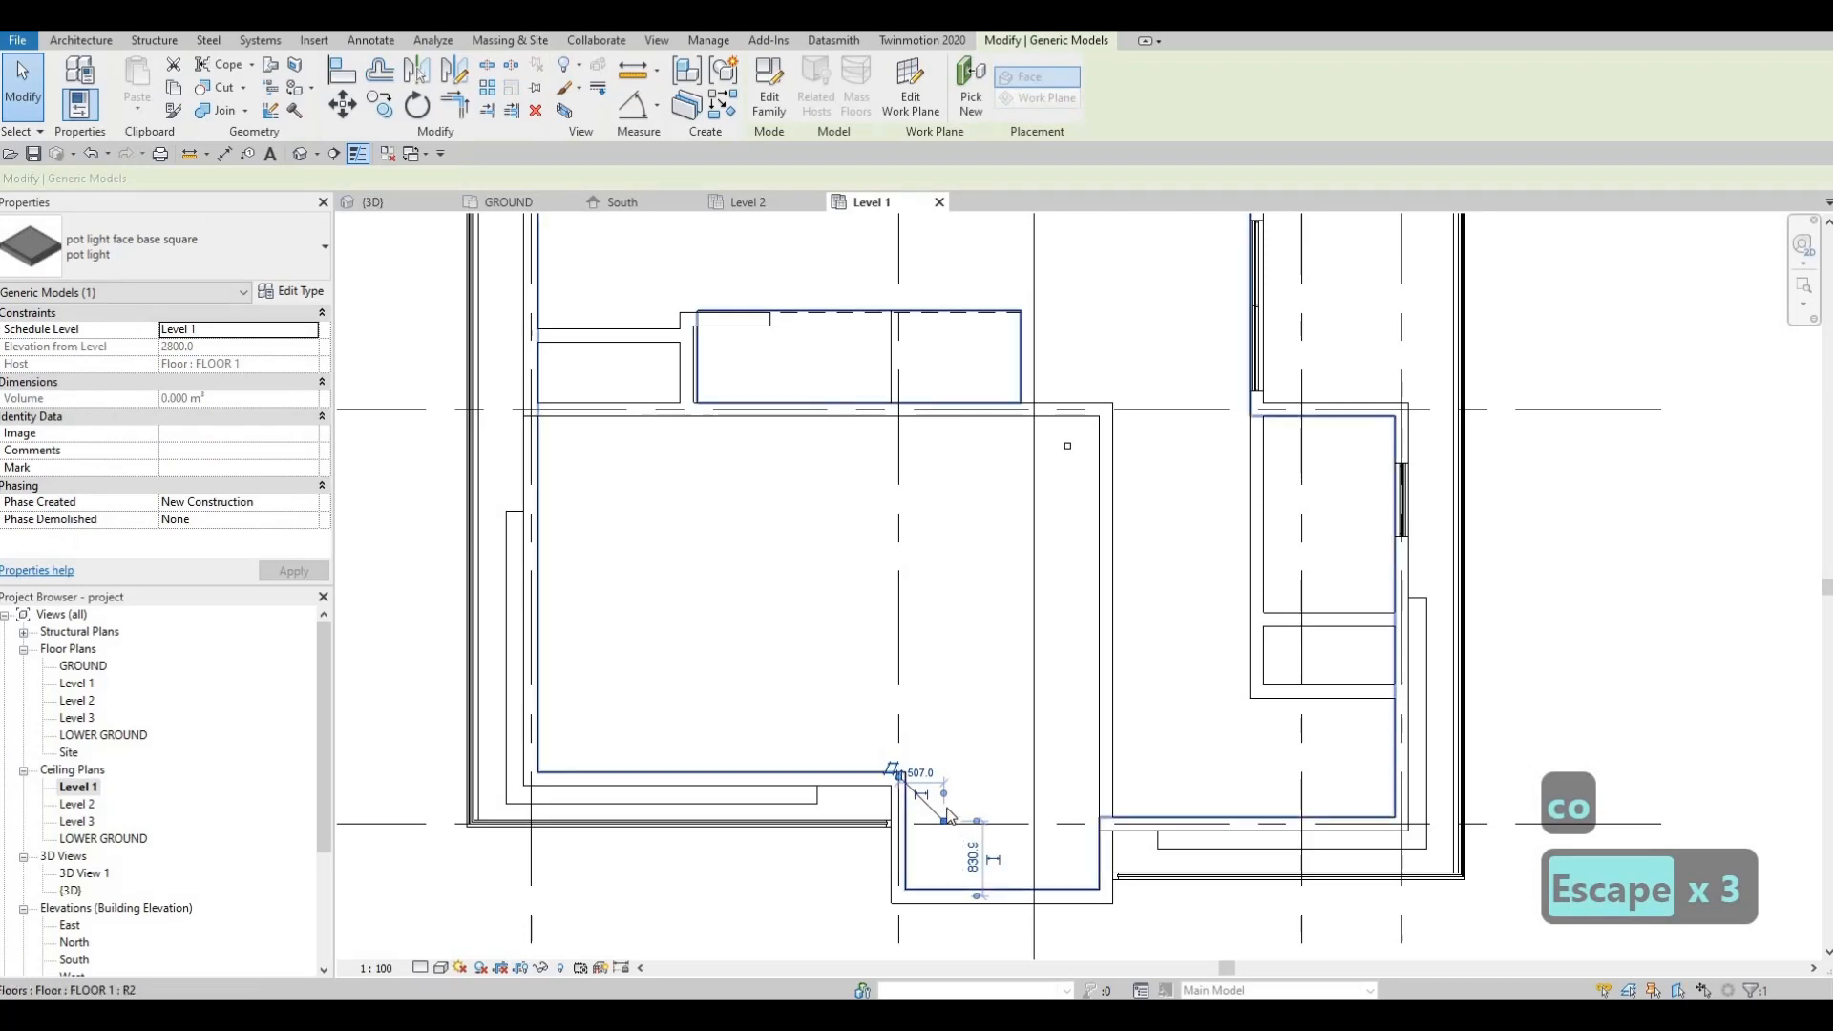
pyautogui.scroll(4, 946, 821)
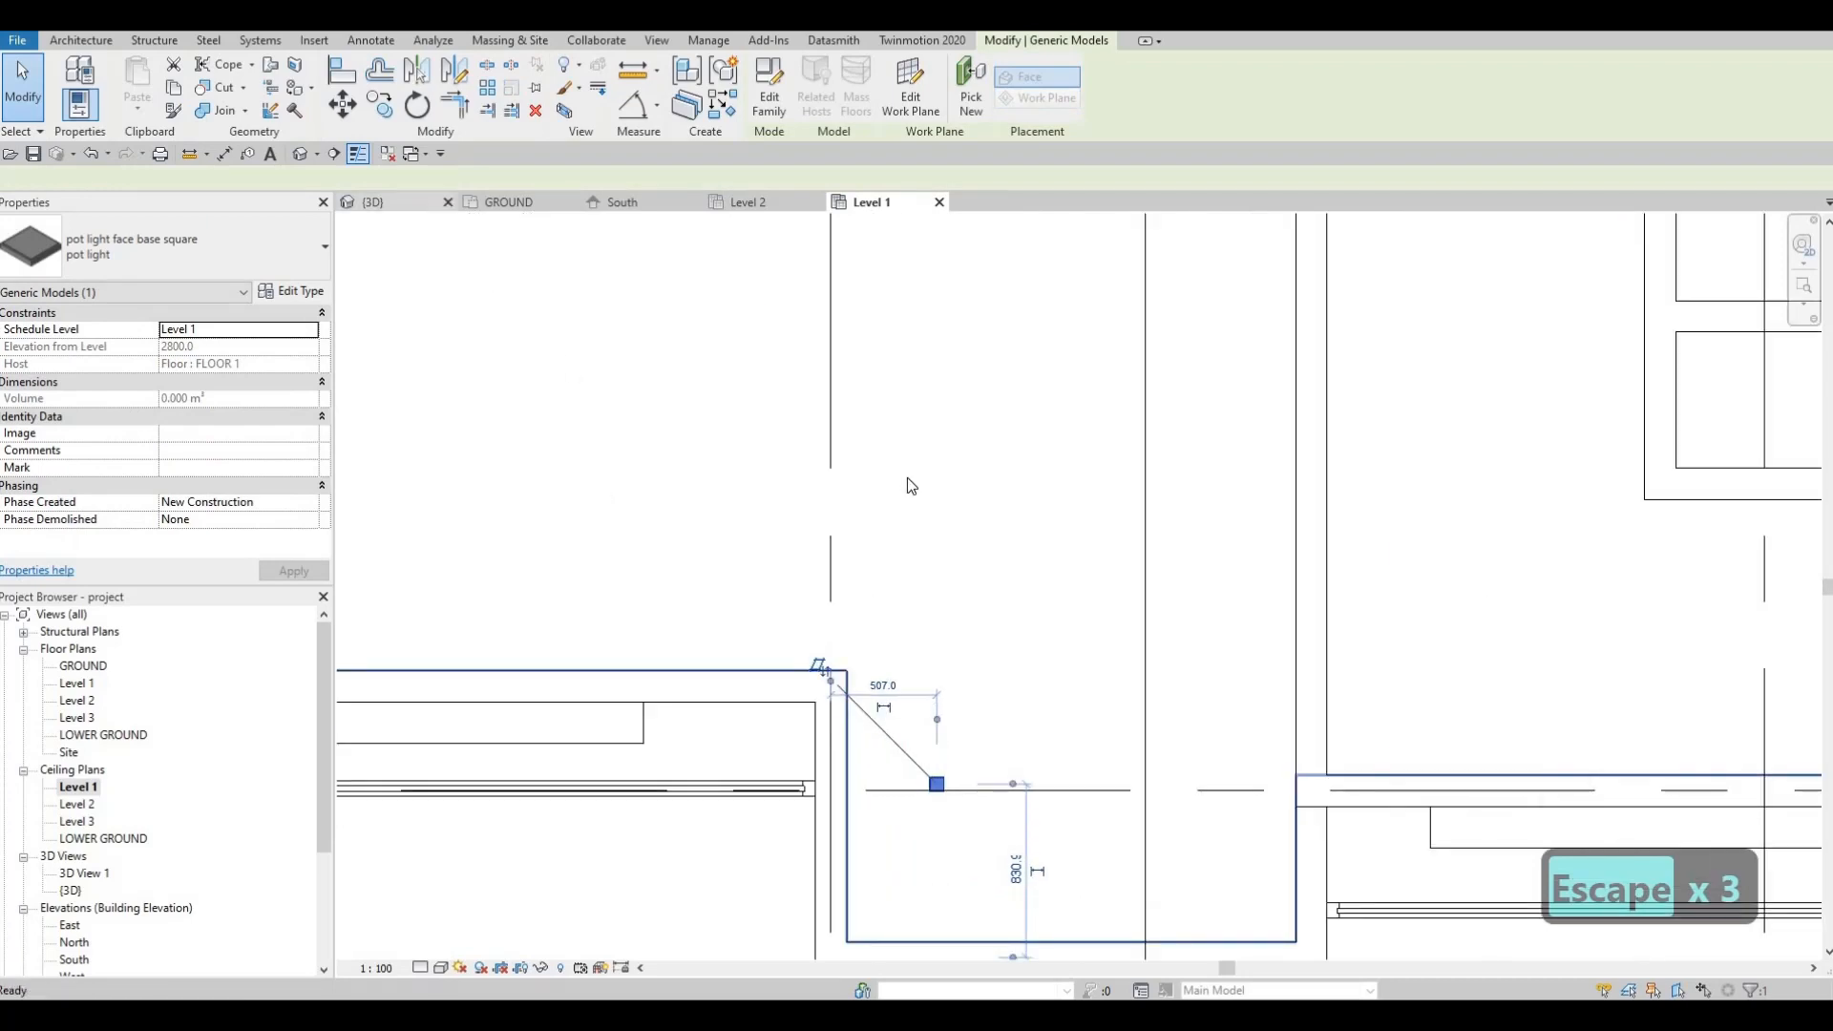
# Step: Inspect the lights from below in the 3D view, then return to the Level 1 ceiling plan
pyautogui.hotkey('ctrl', 'Tab')
pyautogui.keyDown('shift'); pyautogui.moveTo(907, 477); pyautogui.dragTo(1035, 384, button='middle'); pyautogui.keyUp('shift')
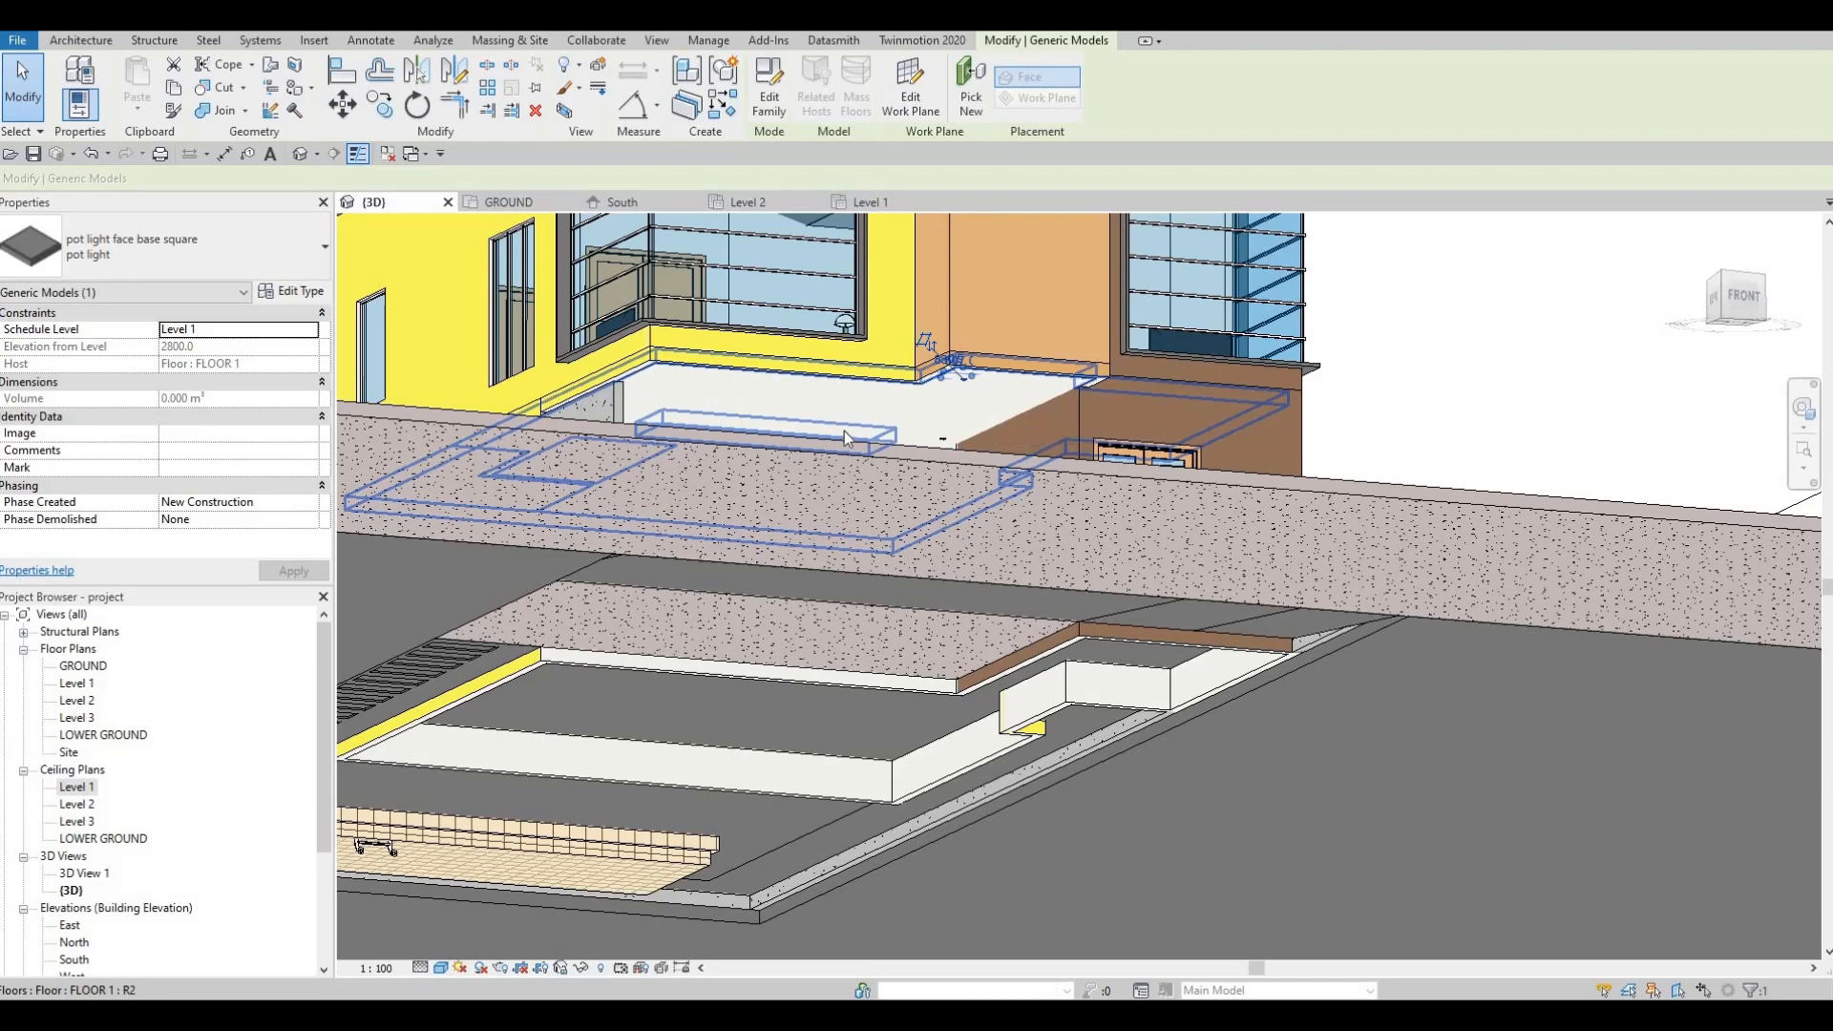
pyautogui.keyDown('shift'); pyautogui.moveTo(638, 501); pyautogui.dragTo(611, 563, button='middle'); pyautogui.keyUp('shift')
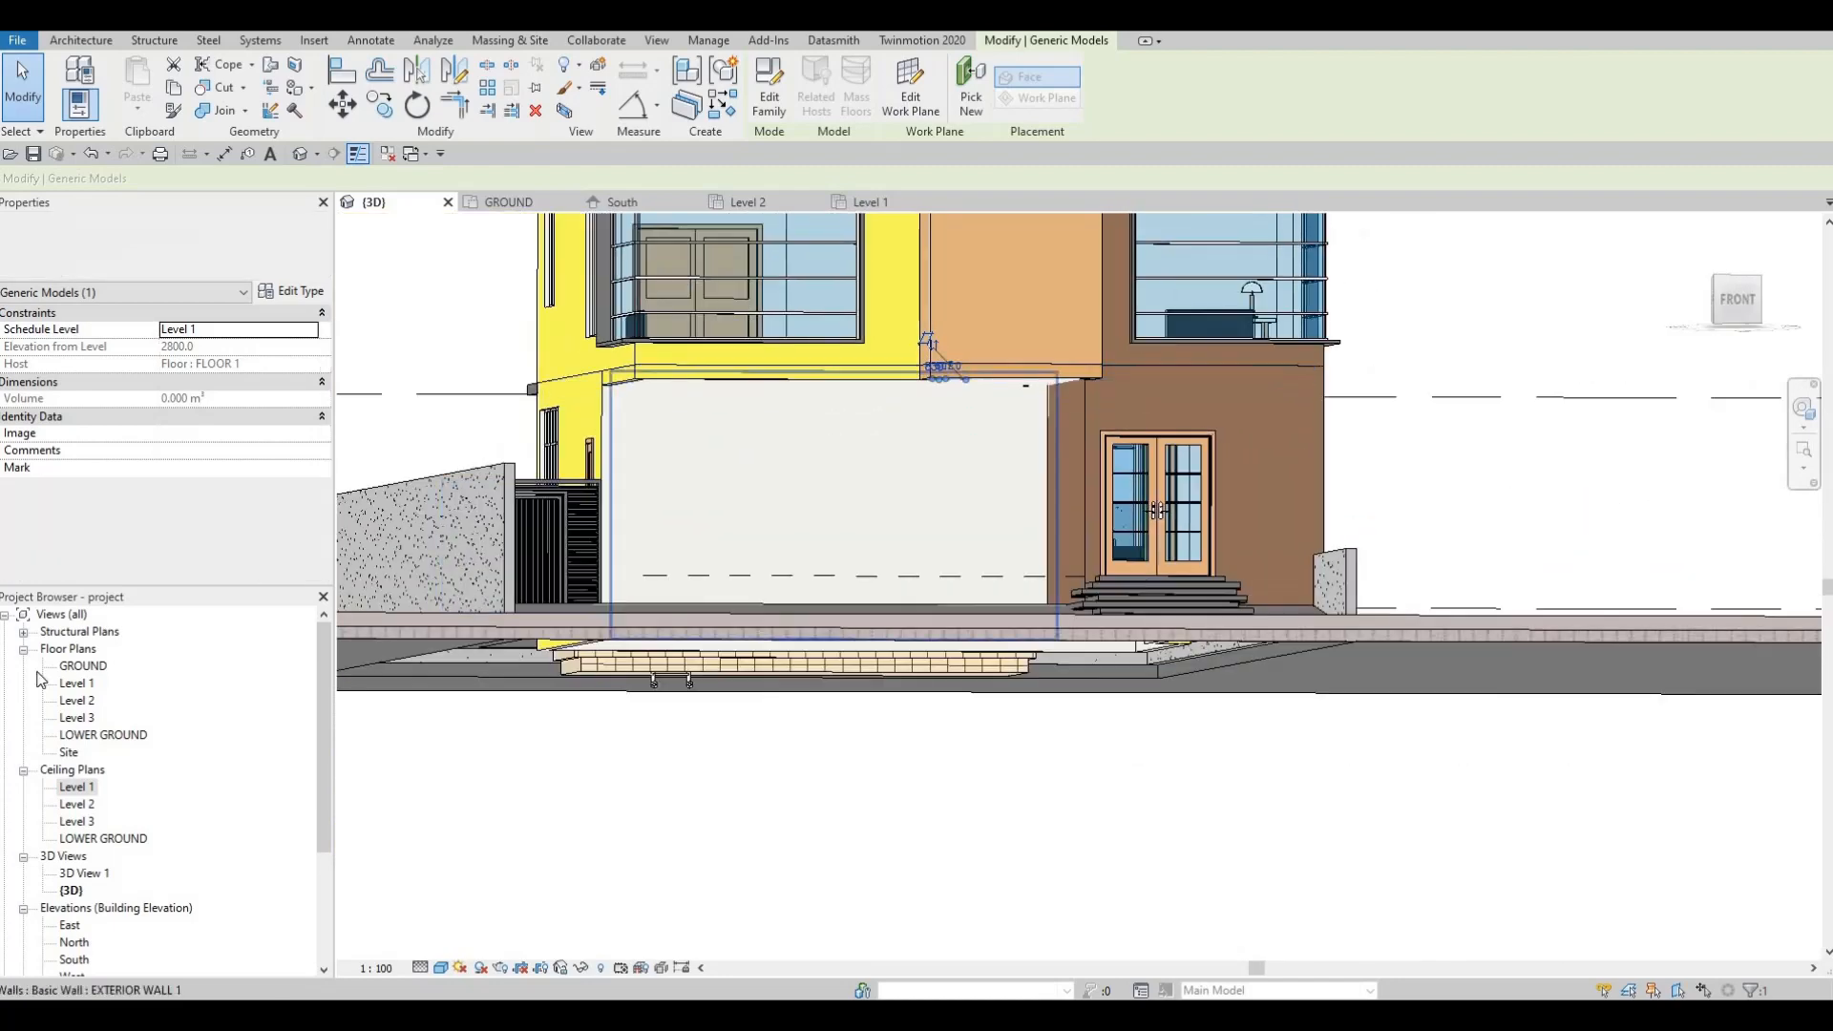
pyautogui.click(875, 203)
pyautogui.scroll(4, 893, 705)
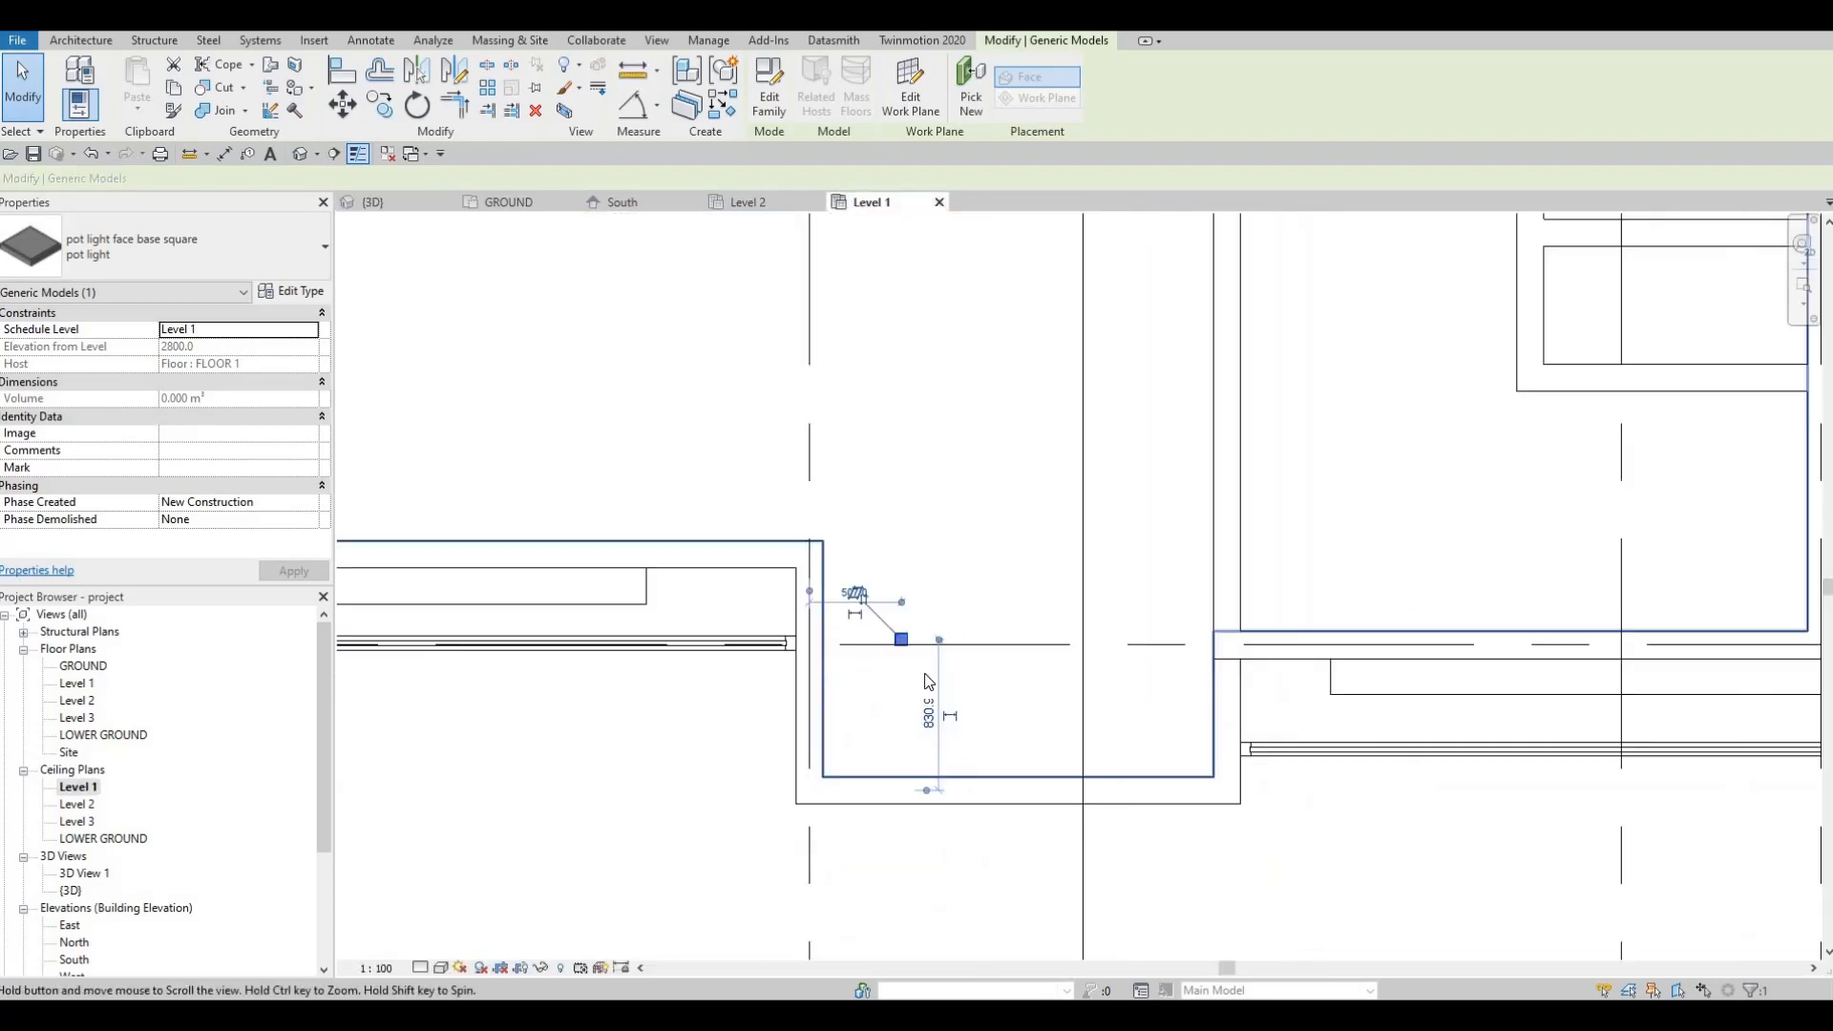
pyautogui.press('Escape')
pyautogui.press('Escape')
pyautogui.press('Escape')
pyautogui.press('Escape')
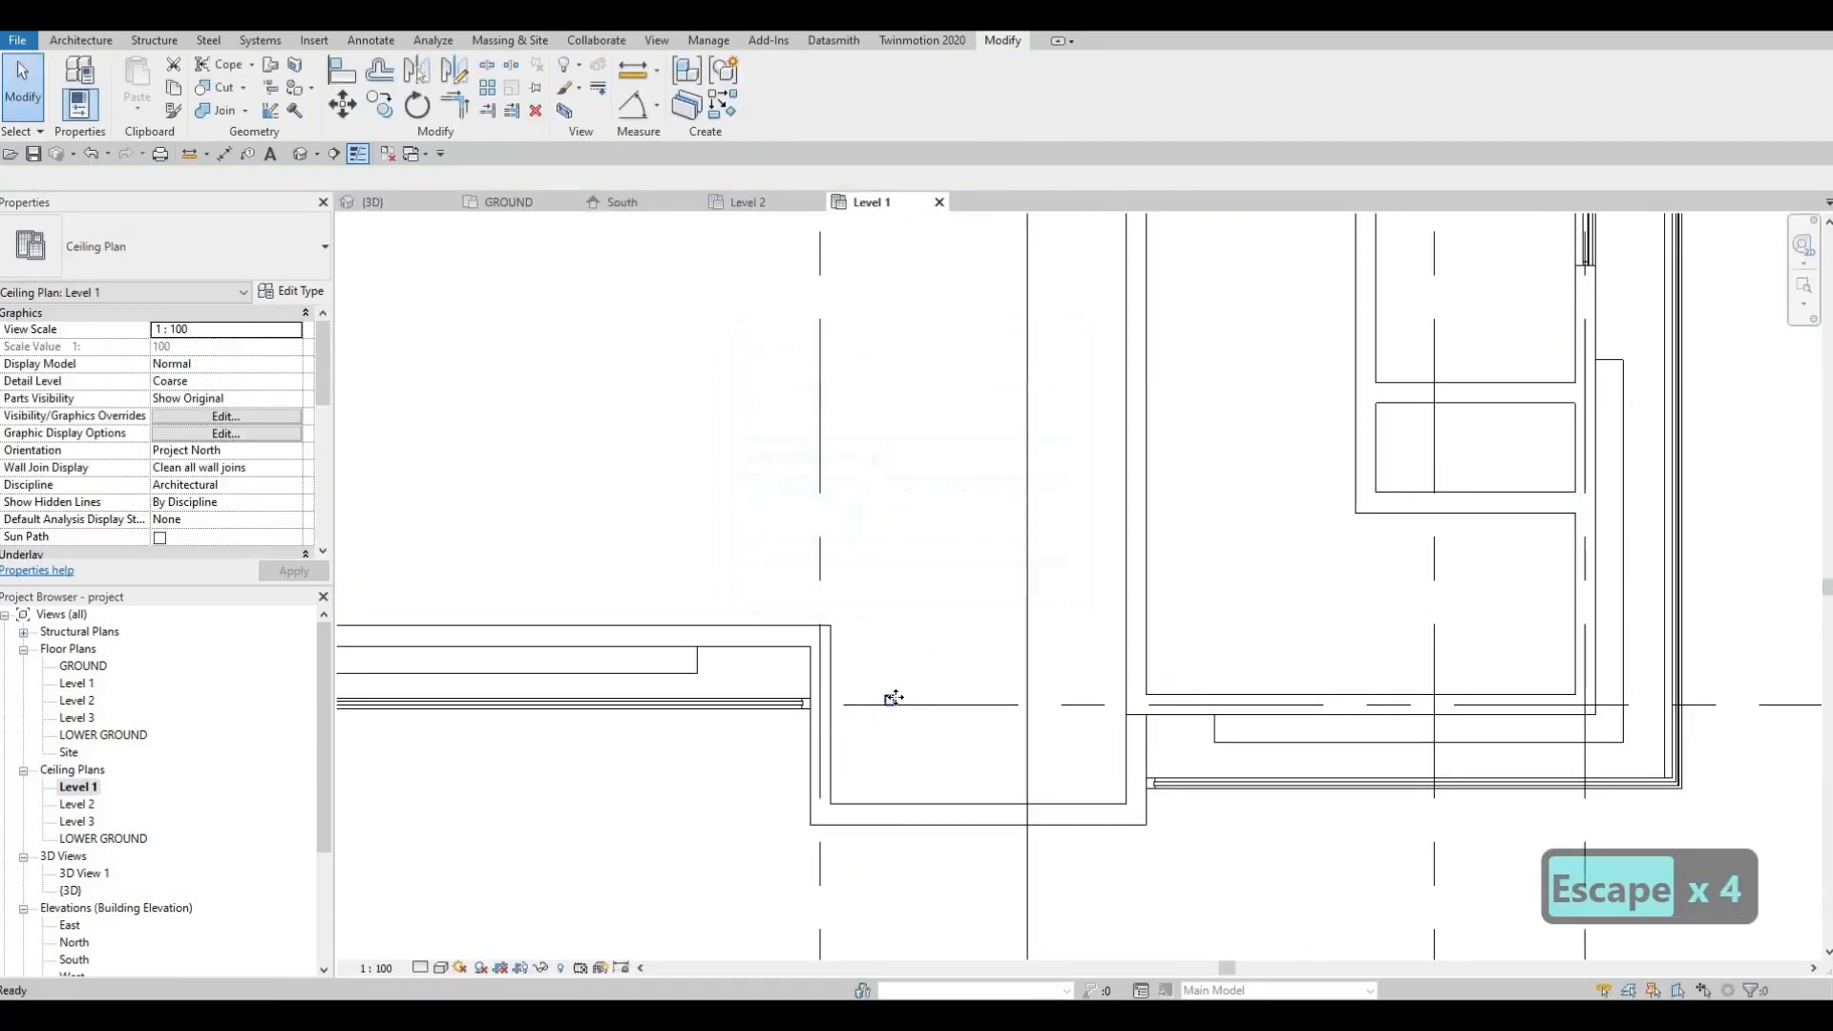
# Step: Nudge the entrance pot light, then copy it 1000 to make a second light
pyautogui.click(889, 701)
pyautogui.moveTo(892, 644)
pyautogui.mouseDown()
pyautogui.moveTo(889, 666)
pyautogui.moveTo(889, 651)
pyautogui.mouseUp()
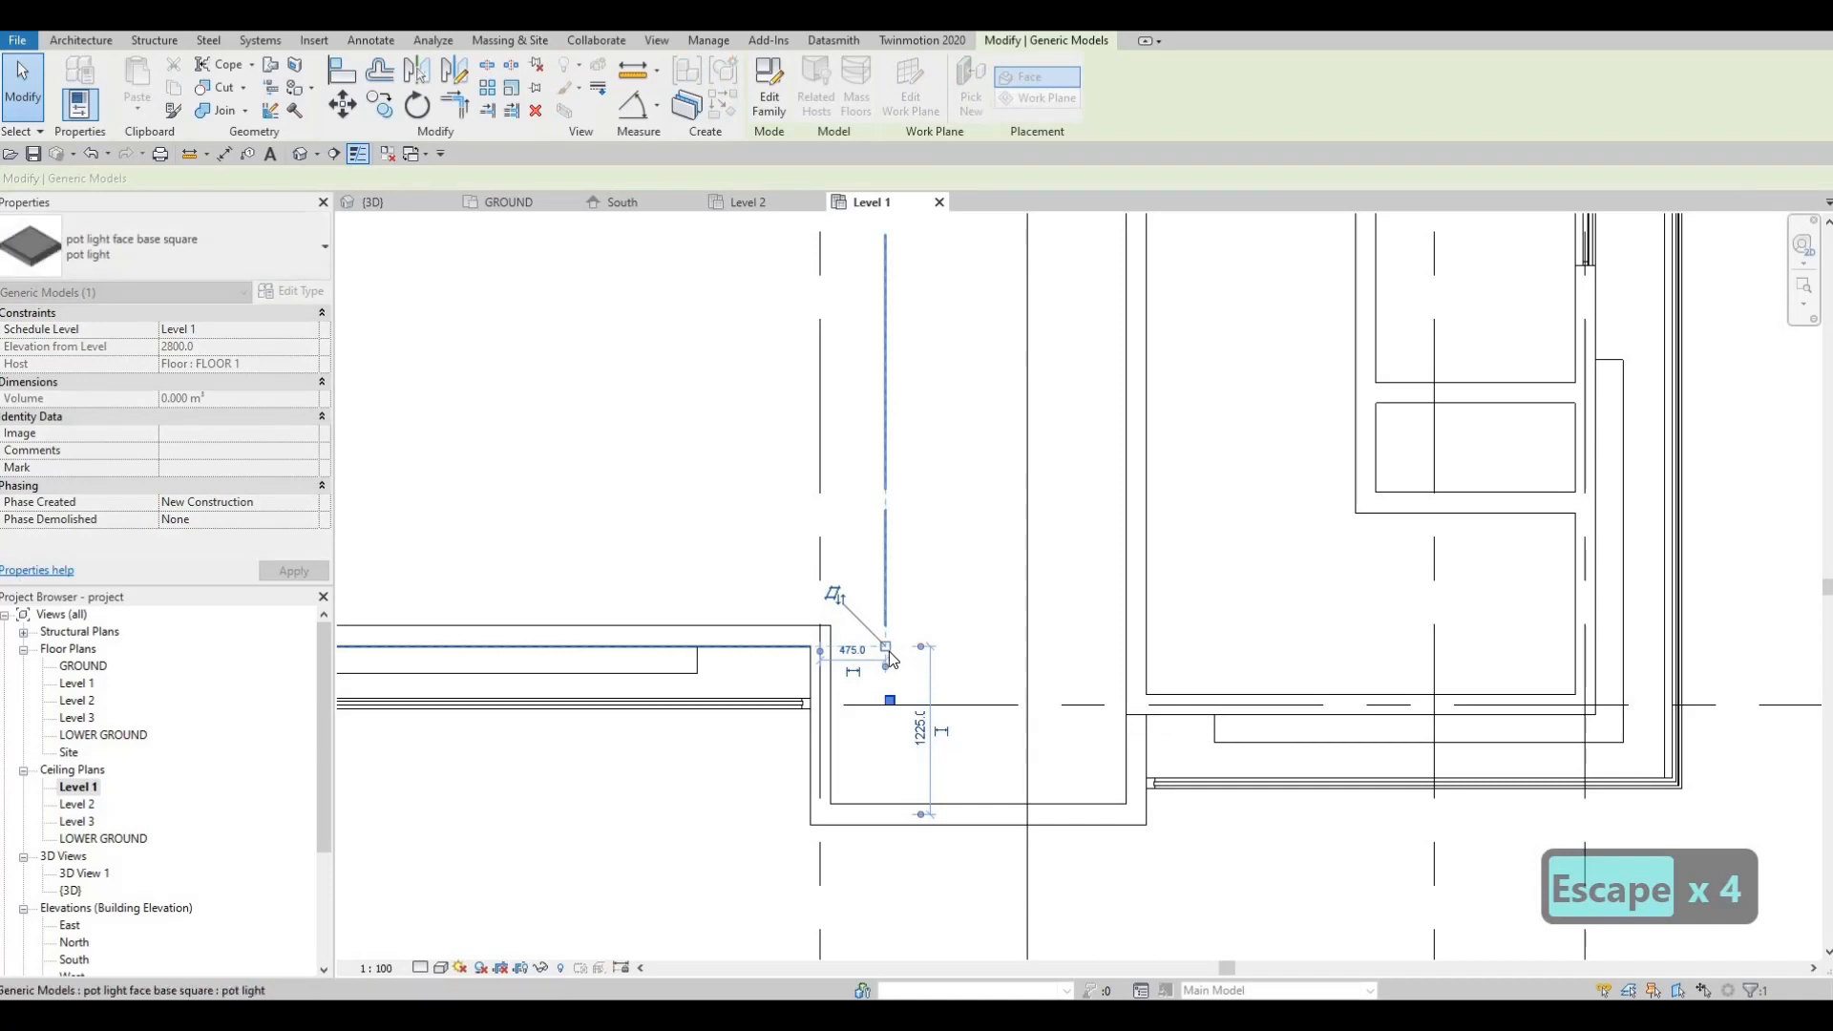
pyautogui.press('Escape')
pyautogui.click(888, 649)
pyautogui.press('c')
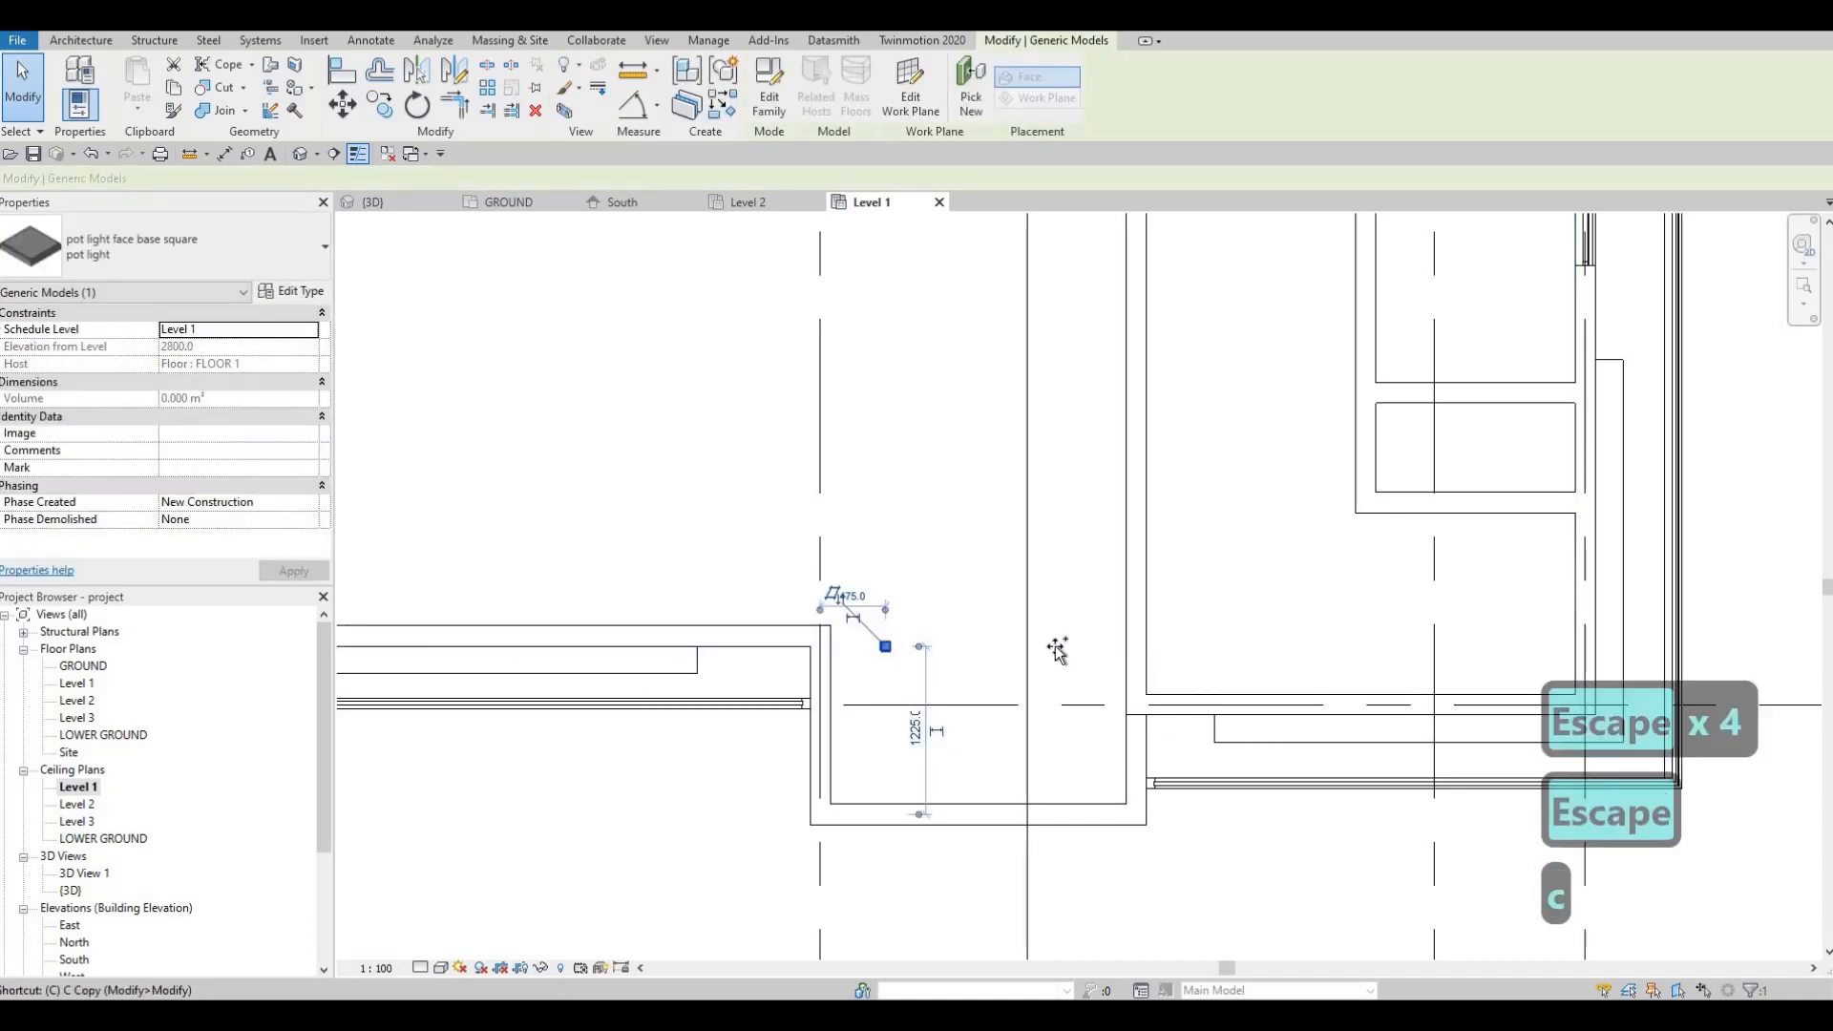
pyautogui.press('o')
pyautogui.click(886, 646)
pyautogui.write('100')
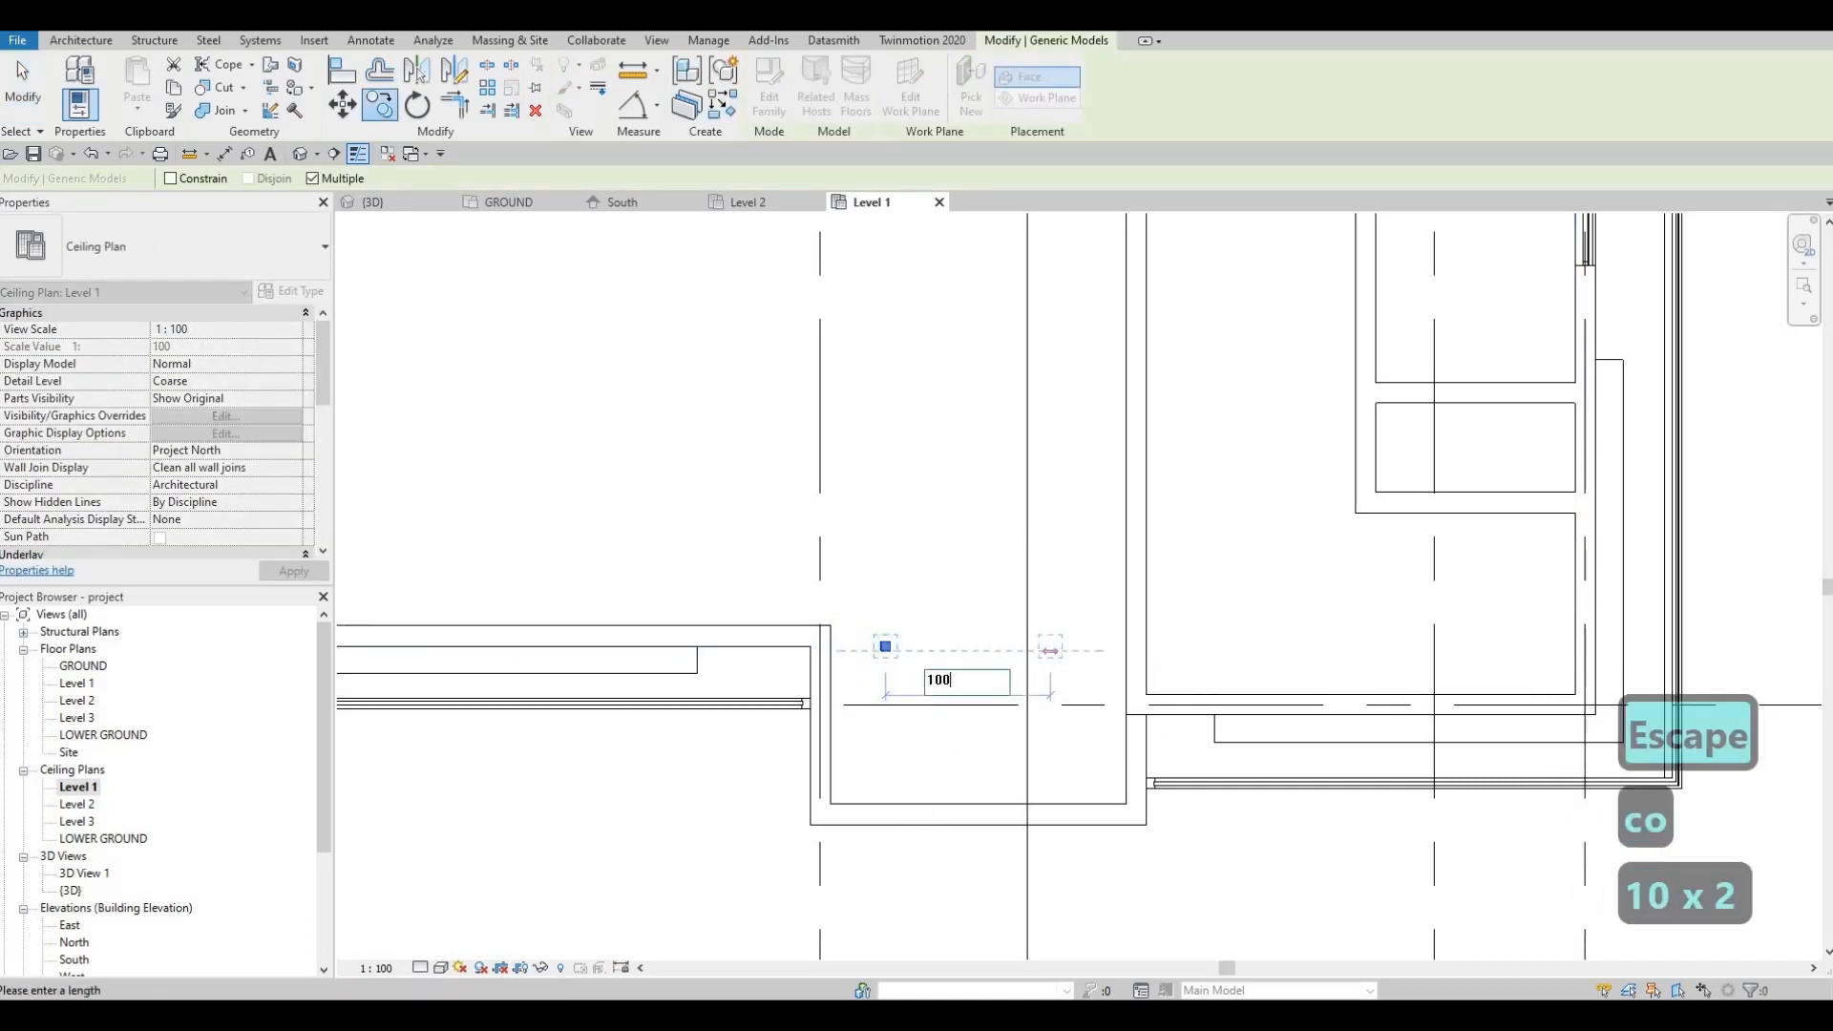
pyautogui.write('0')
pyautogui.press('Return')
pyautogui.press('Escape')
pyautogui.press('Escape')
pyautogui.press('Escape')
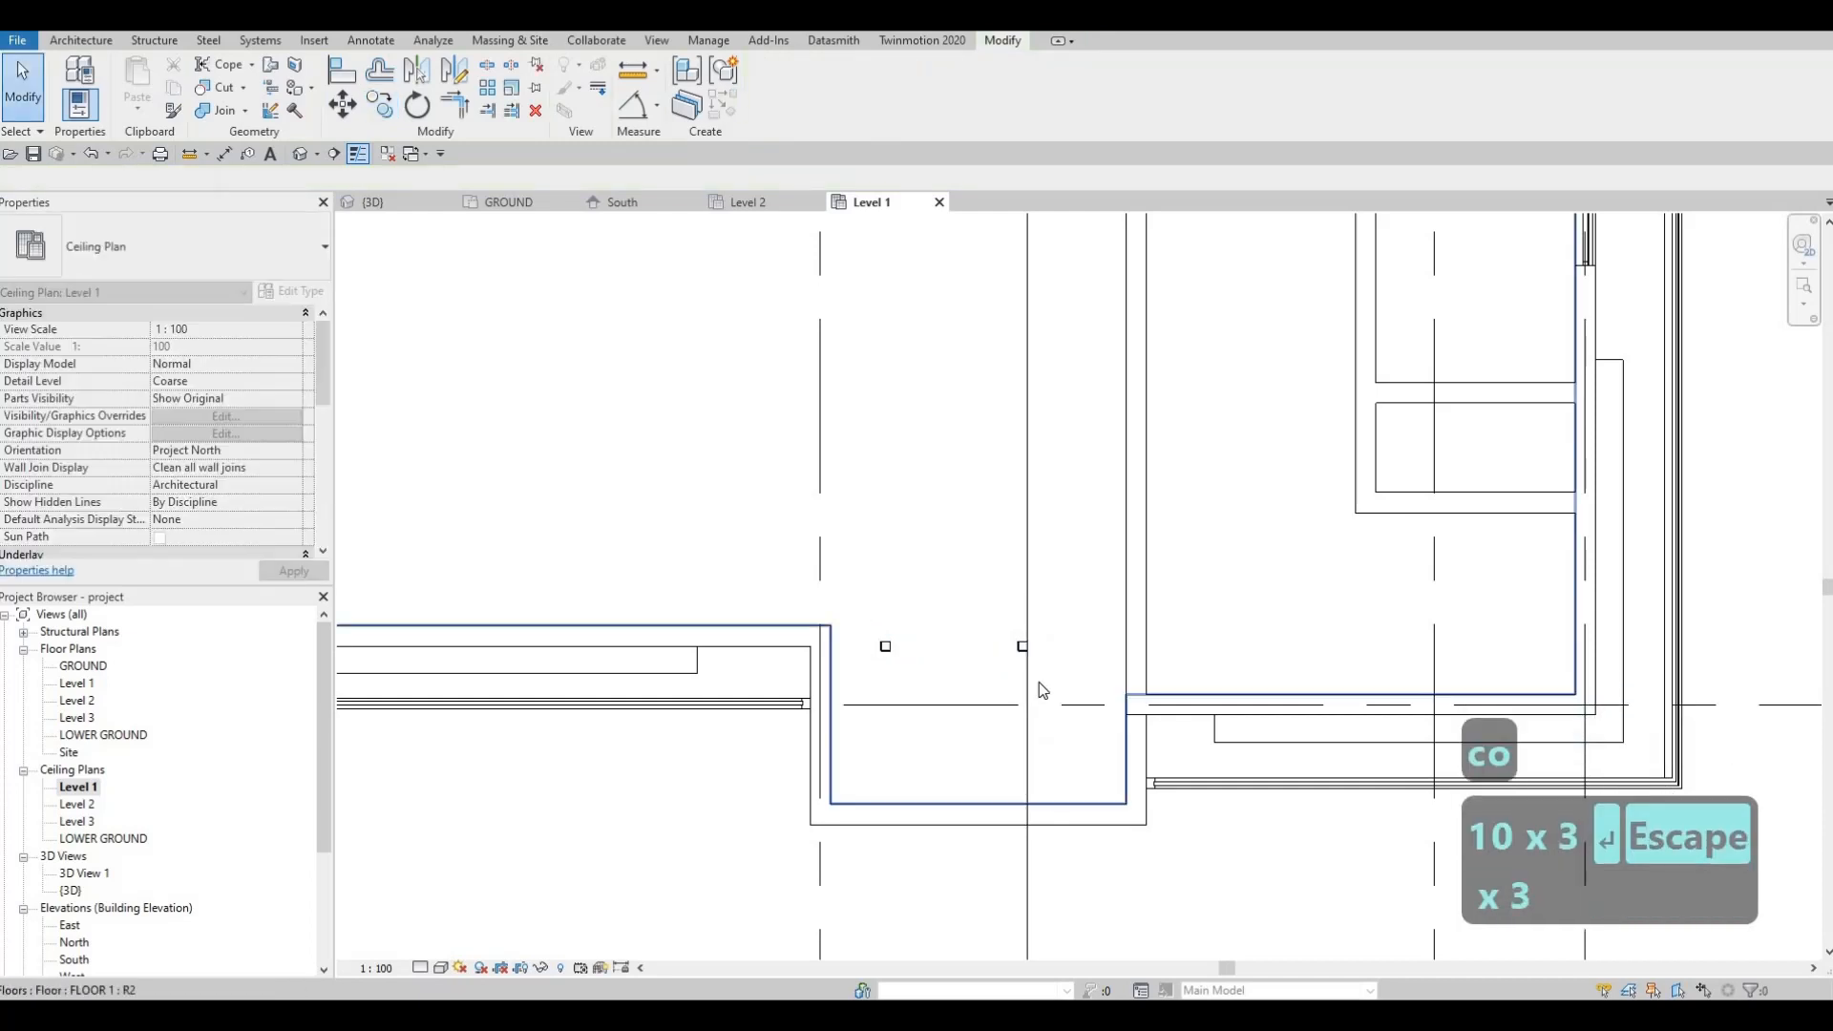
# Step: Copy both pot lights 1000 downward
pyautogui.moveTo(1051, 689); pyautogui.dragTo(1051, 689)
pyautogui.press('Right')
pyautogui.press('Right')
pyautogui.press('Right')
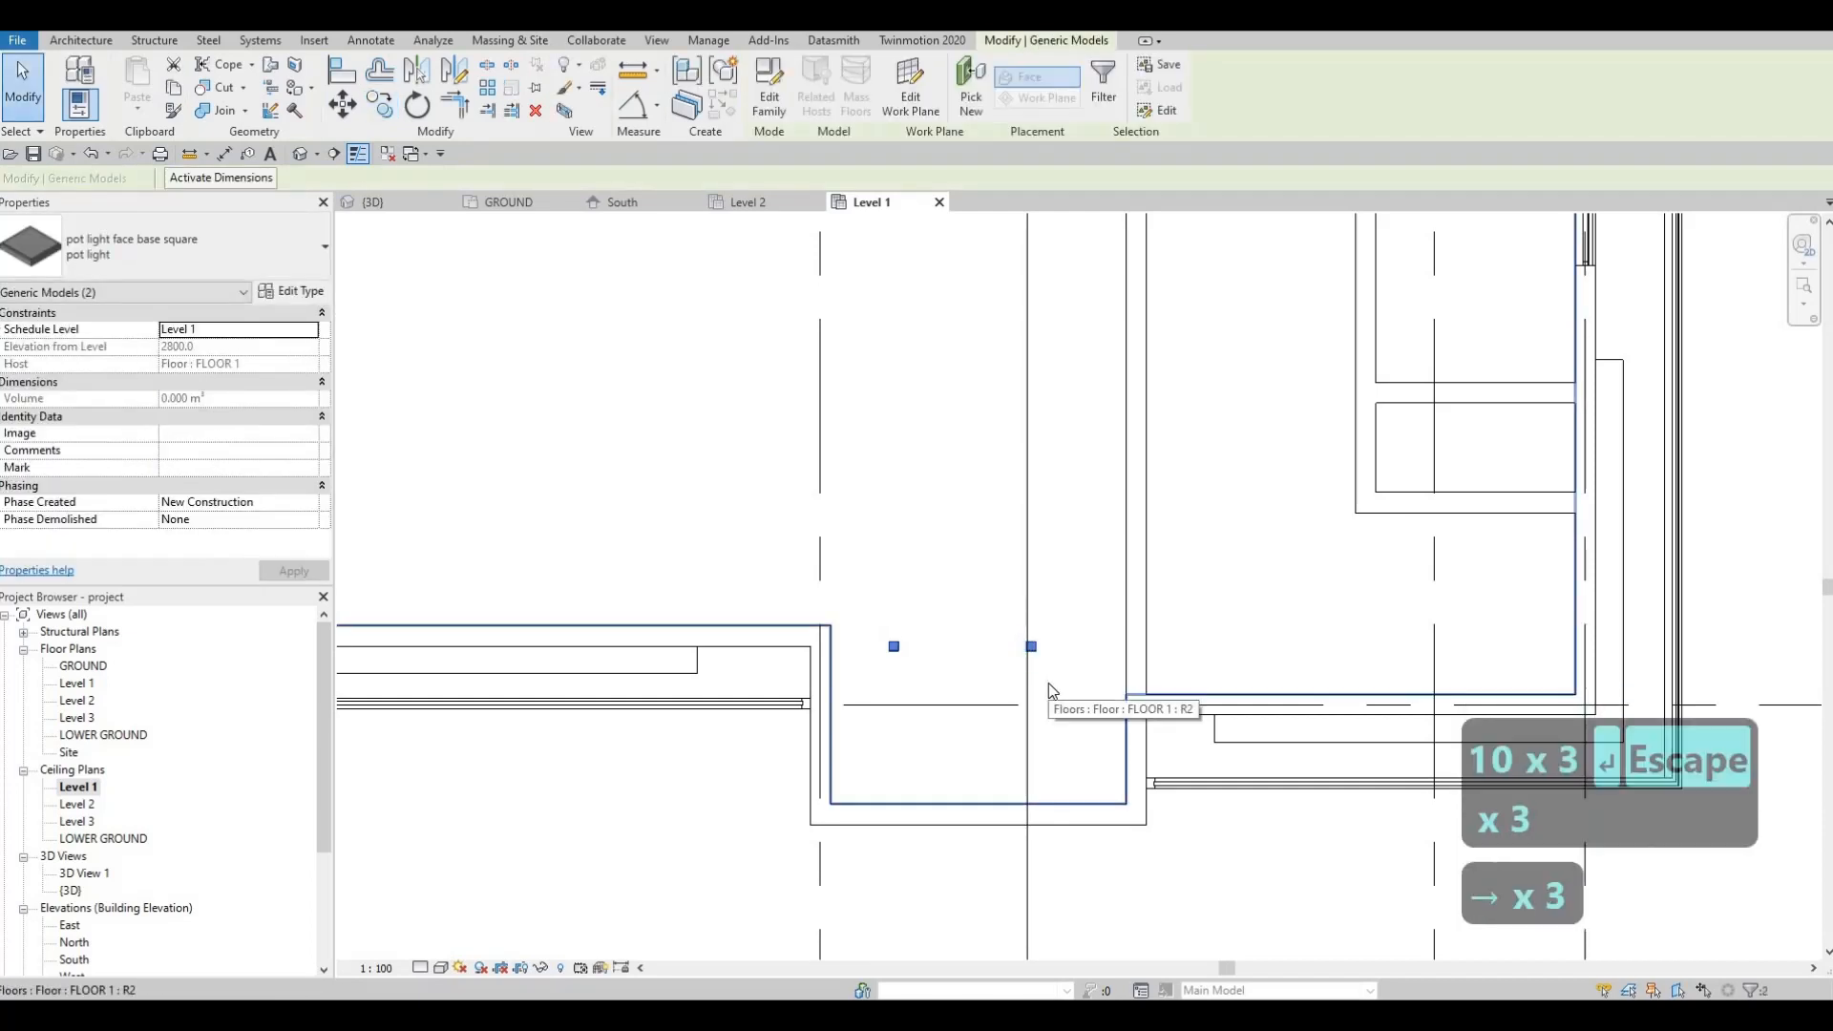
pyautogui.press('o')
pyautogui.click(912, 649)
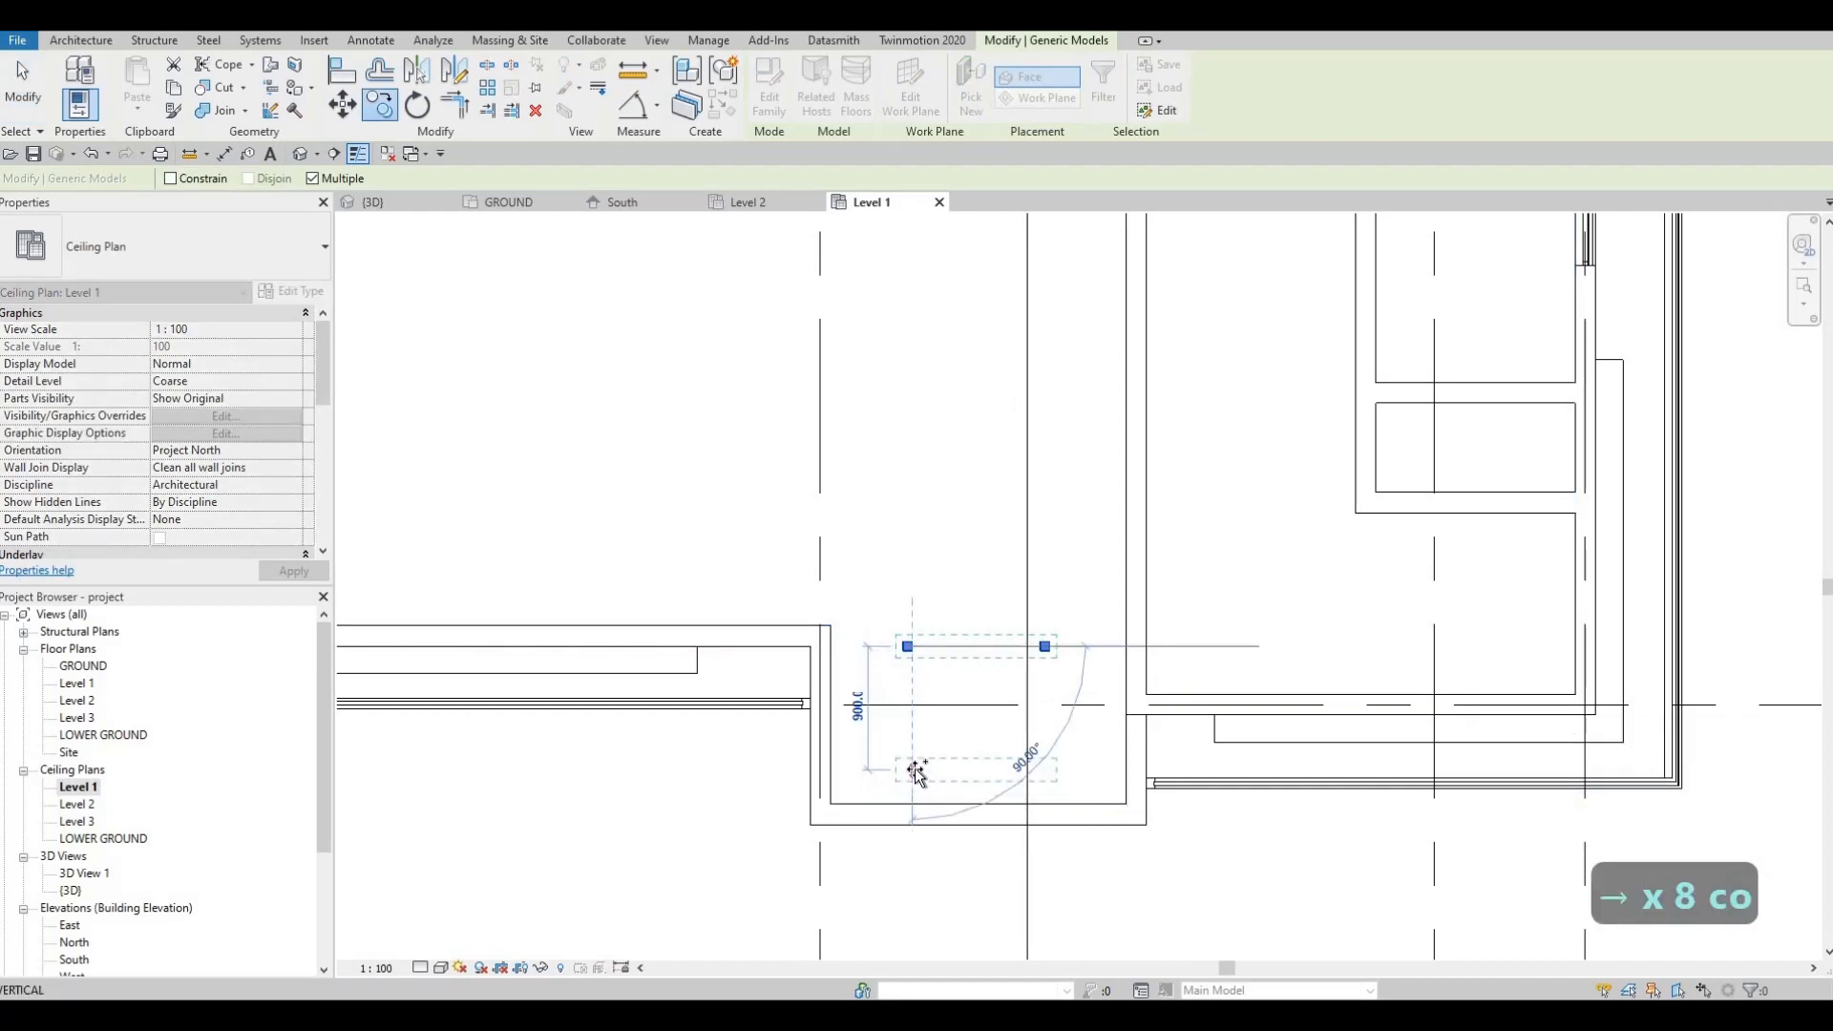
pyautogui.write('1000')
pyautogui.scroll(-1, 915, 769)
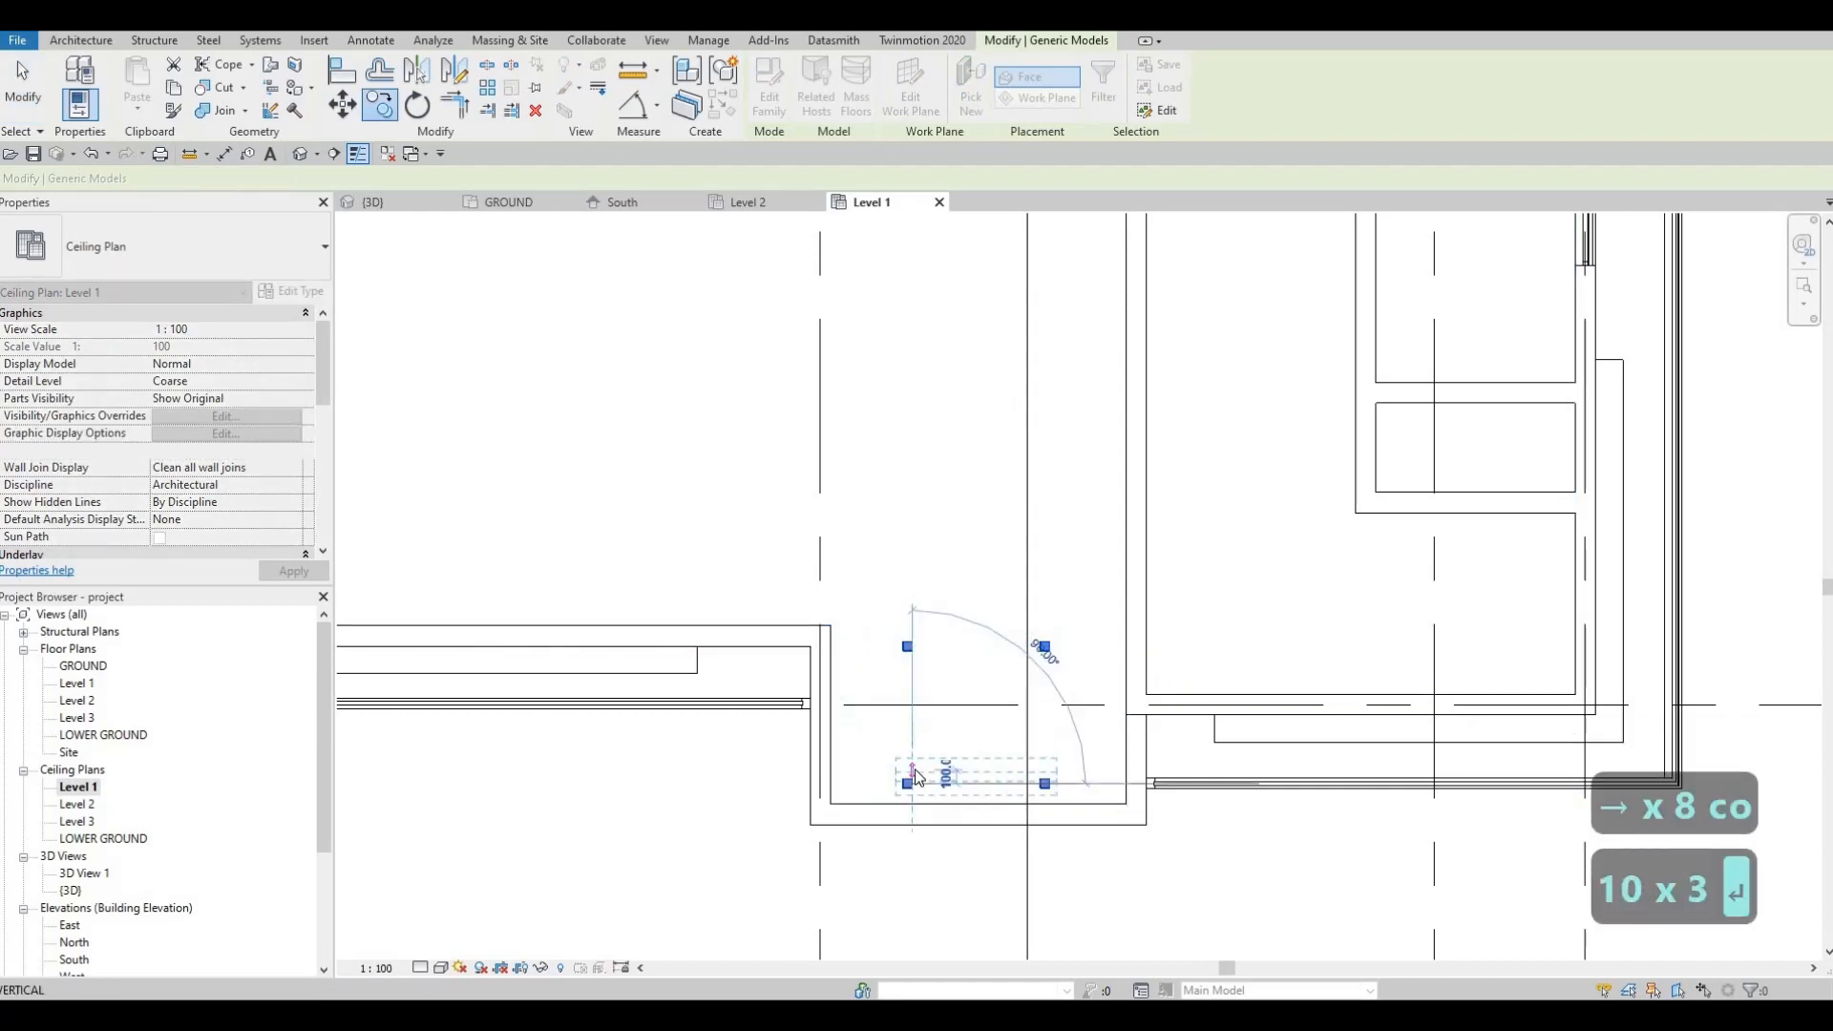
pyautogui.press('Return')
pyautogui.press('Escape')
pyautogui.press('Escape')
# Step: Delete the old ceiling light fixture
pyautogui.moveTo(962, 706); pyautogui.dragTo(962, 686, button='middle')
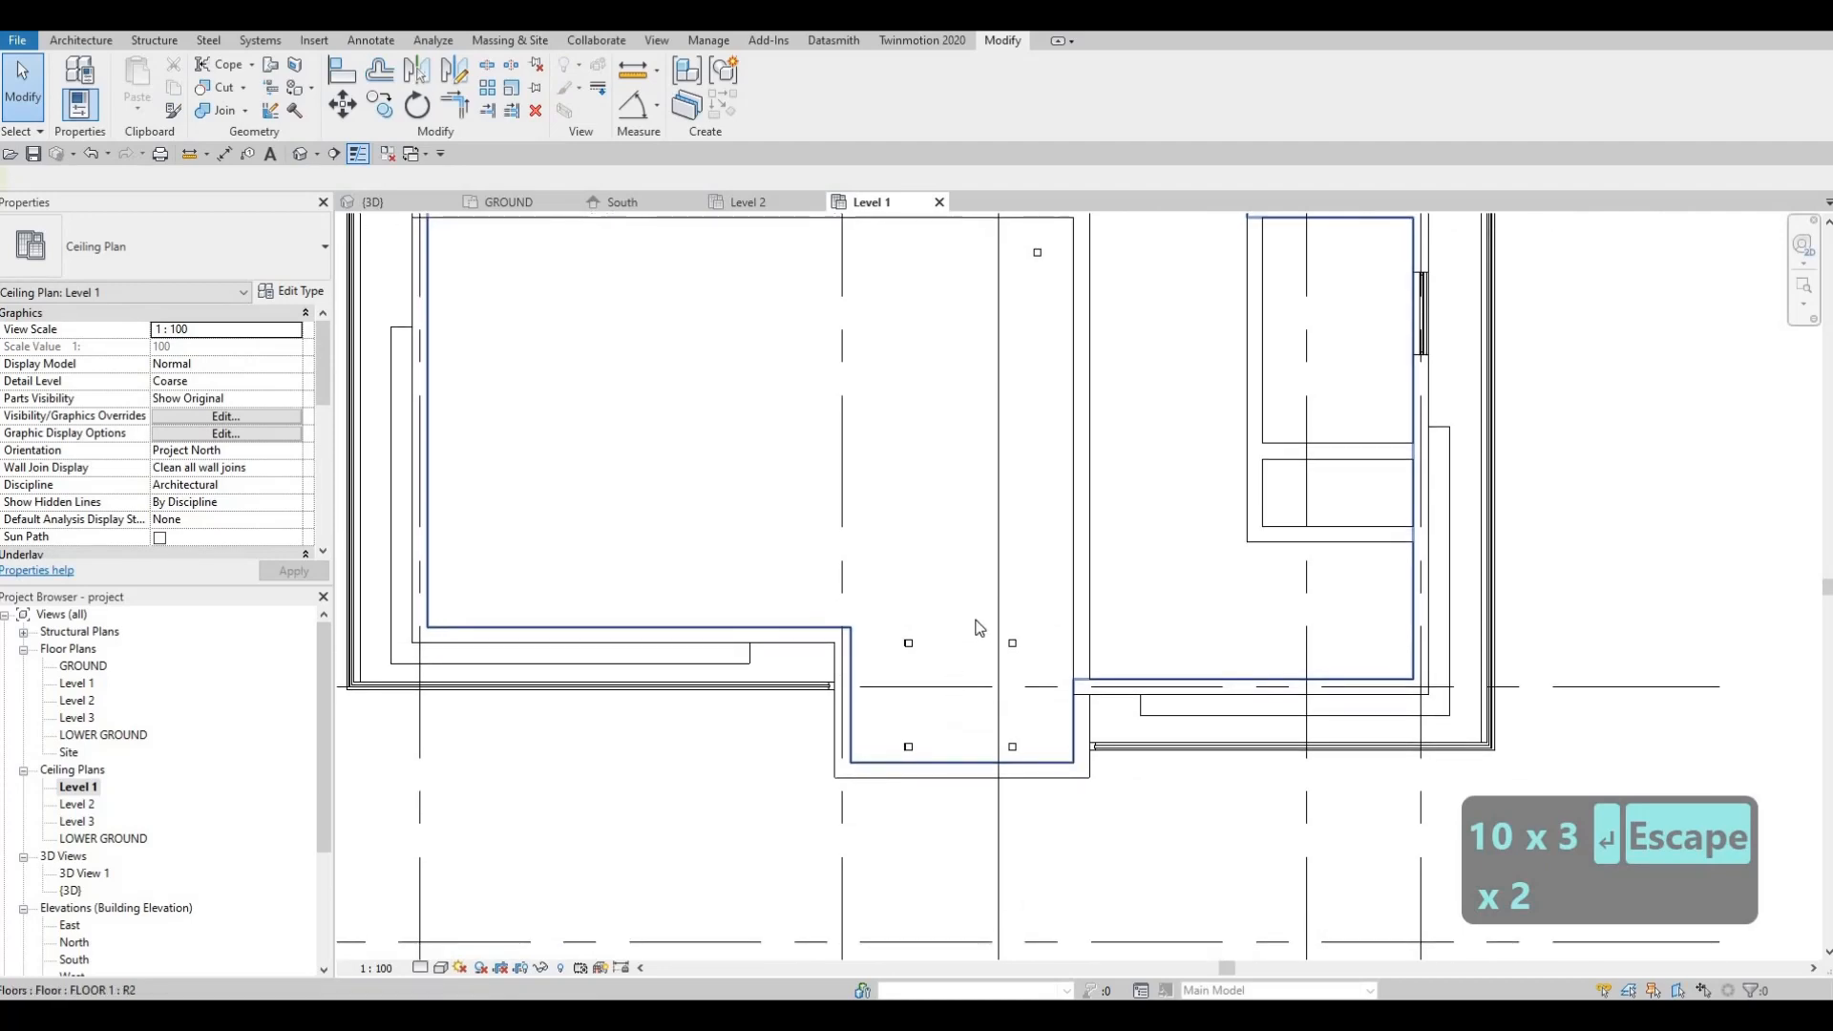
pyautogui.click(1038, 263)
pyautogui.press('Delete')
pyautogui.moveTo(902, 581); pyautogui.dragTo(888, 508, button='middle')
pyautogui.click(996, 642)
pyautogui.press('Escape')
pyautogui.press('Escape')
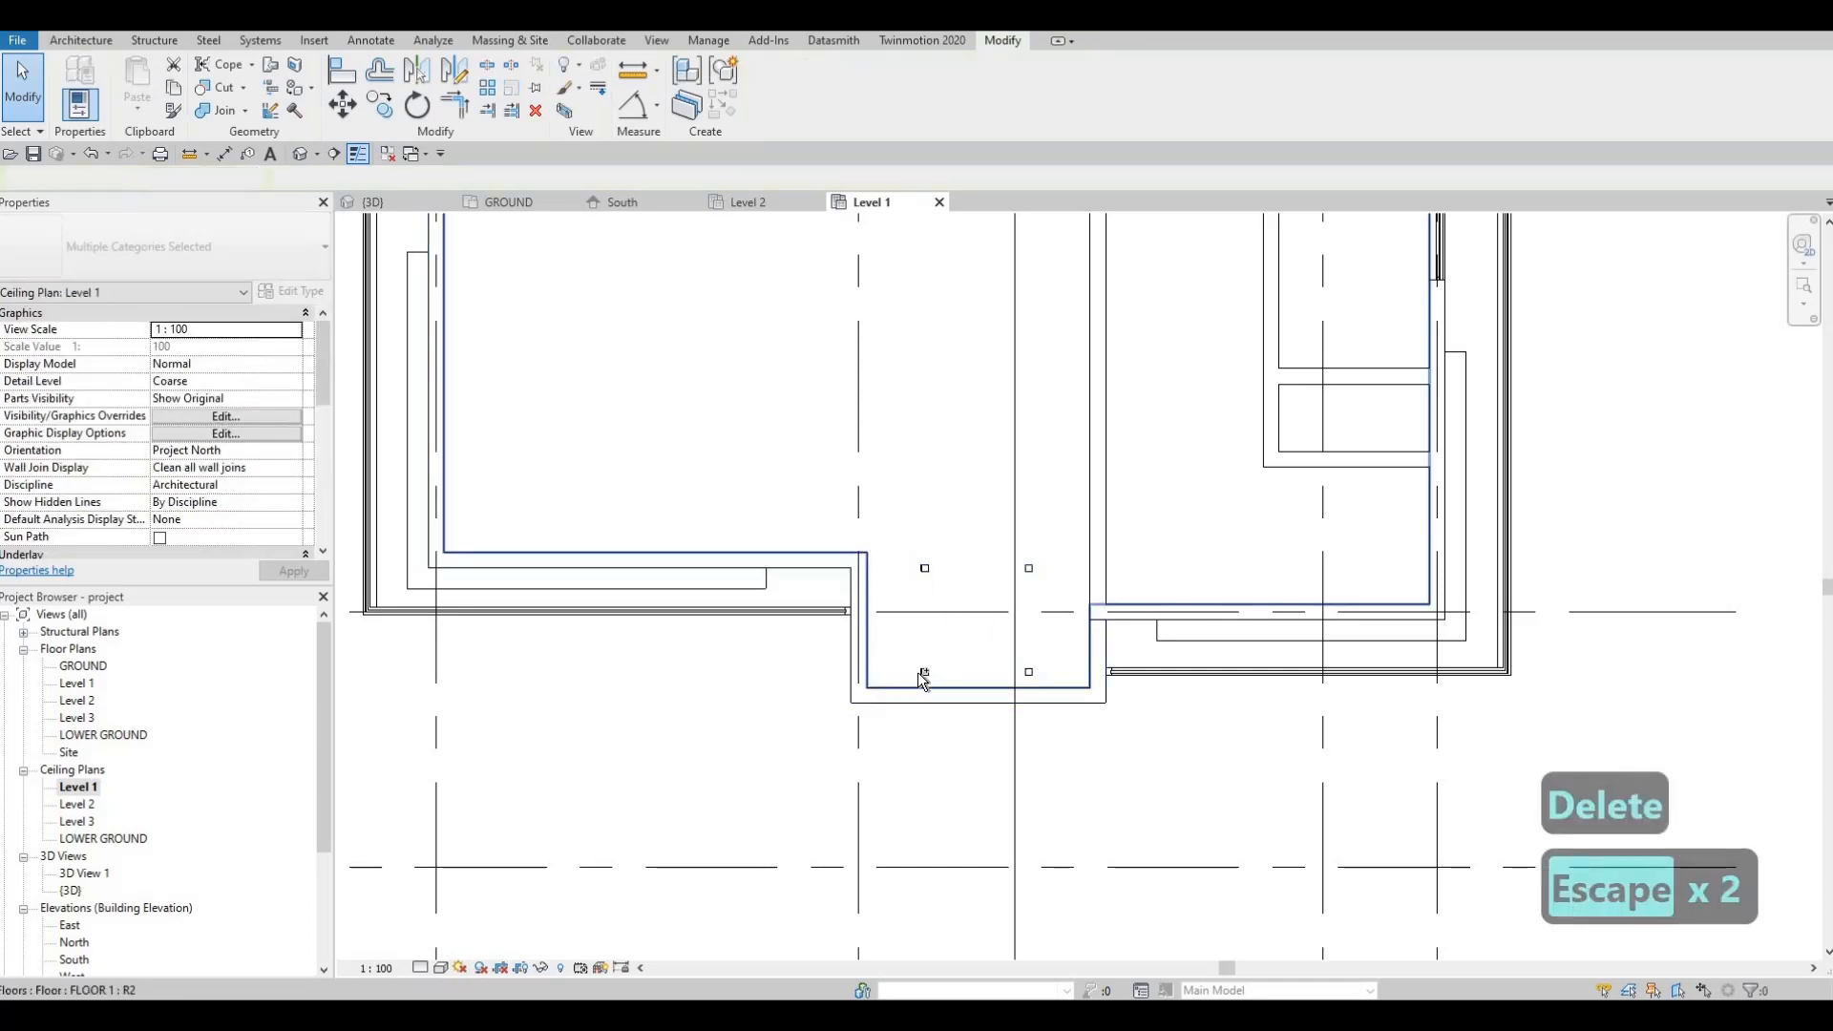
# Step: Select three of the pot lights to check the layout, then clear the selection
pyautogui.click(926, 670)
pyautogui.keyDown('ctrl'); pyautogui.click(1028, 568); pyautogui.keyUp('ctrl')
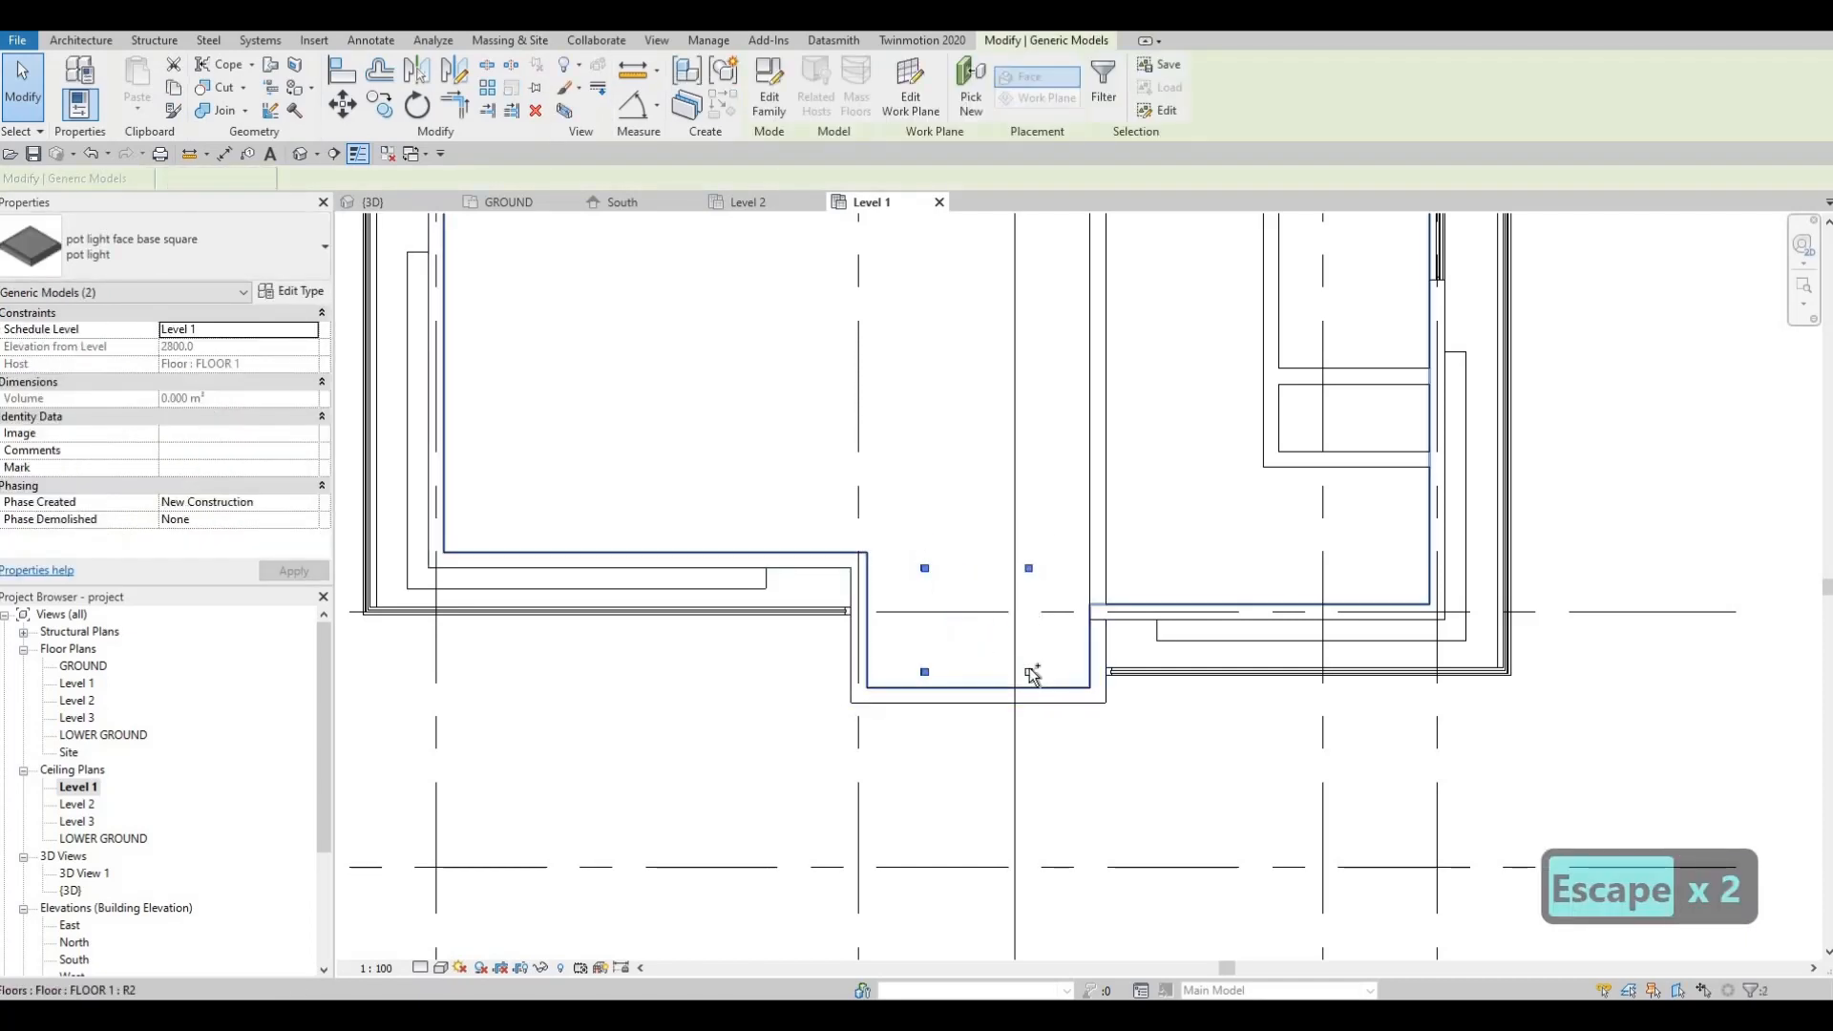
pyautogui.keyDown('ctrl'); pyautogui.click(1029, 672); pyautogui.keyUp('ctrl')
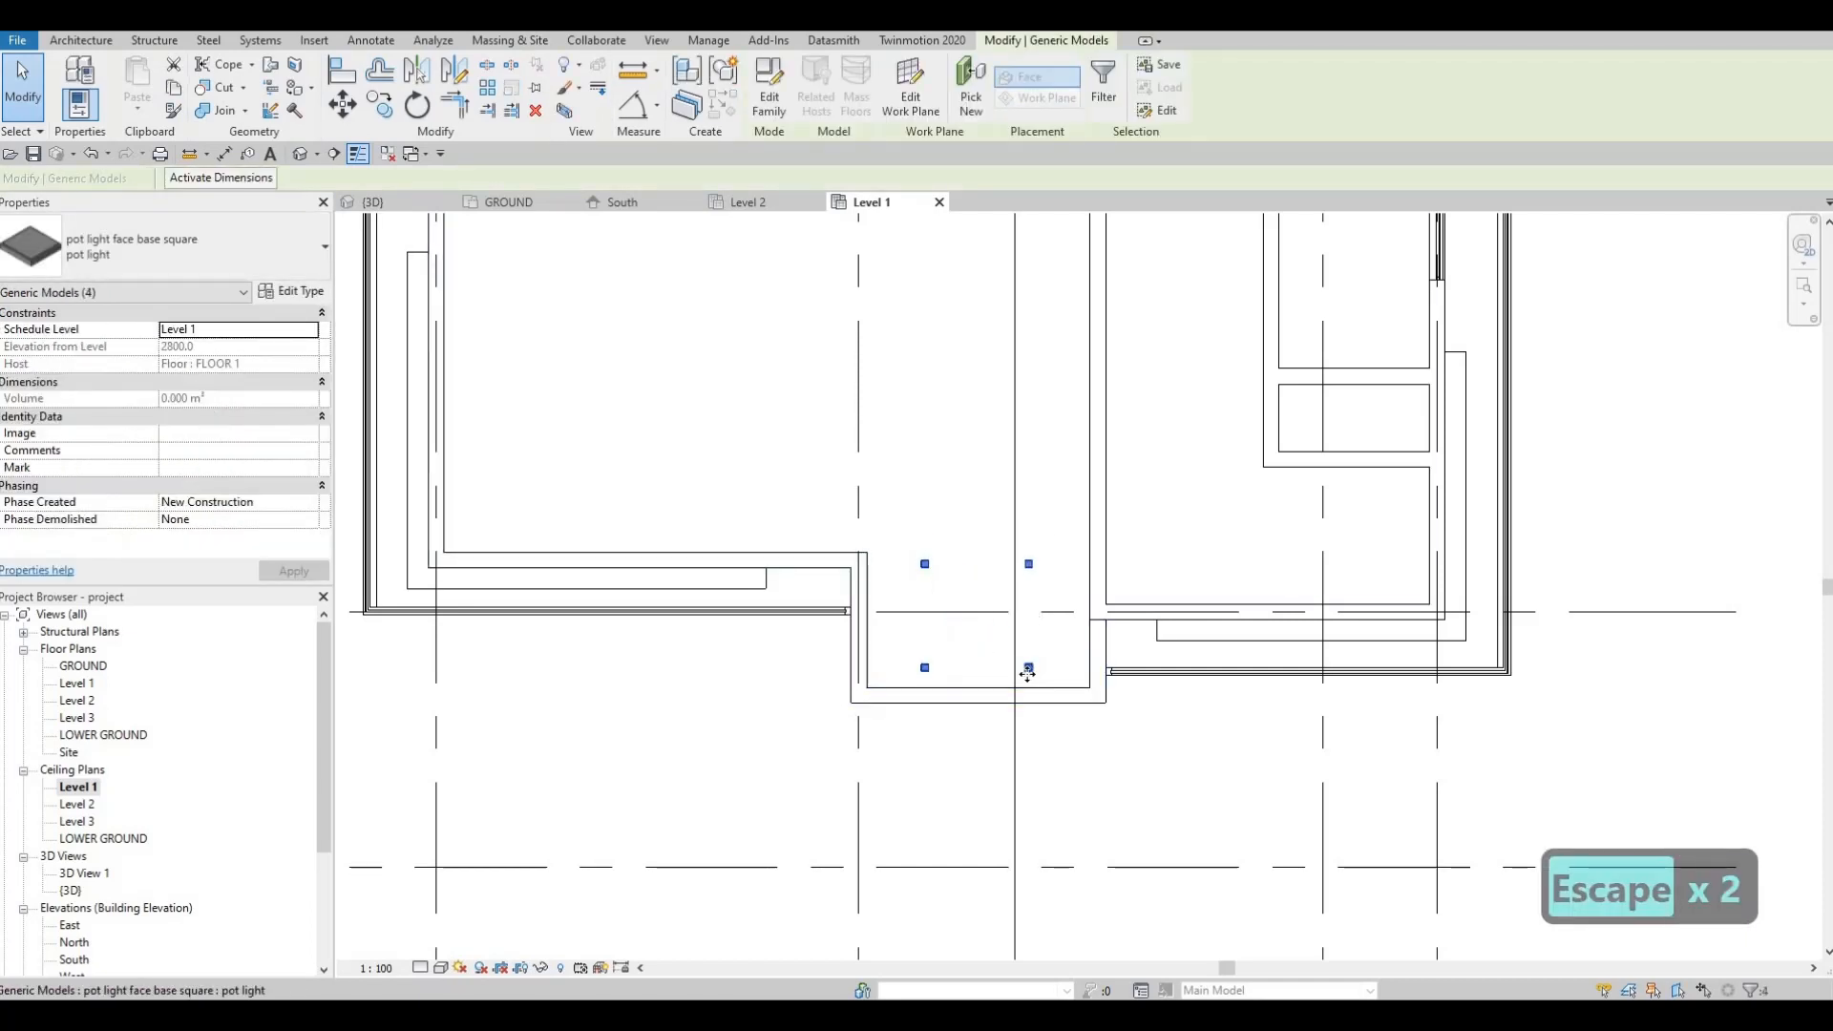
pyautogui.moveTo(923, 548); pyautogui.dragTo(920, 565, button='middle')
pyautogui.press('Escape')
# Step: Copy the top two pot lights 1000 upward
pyautogui.moveTo(875, 530); pyautogui.dragTo(1062, 605)
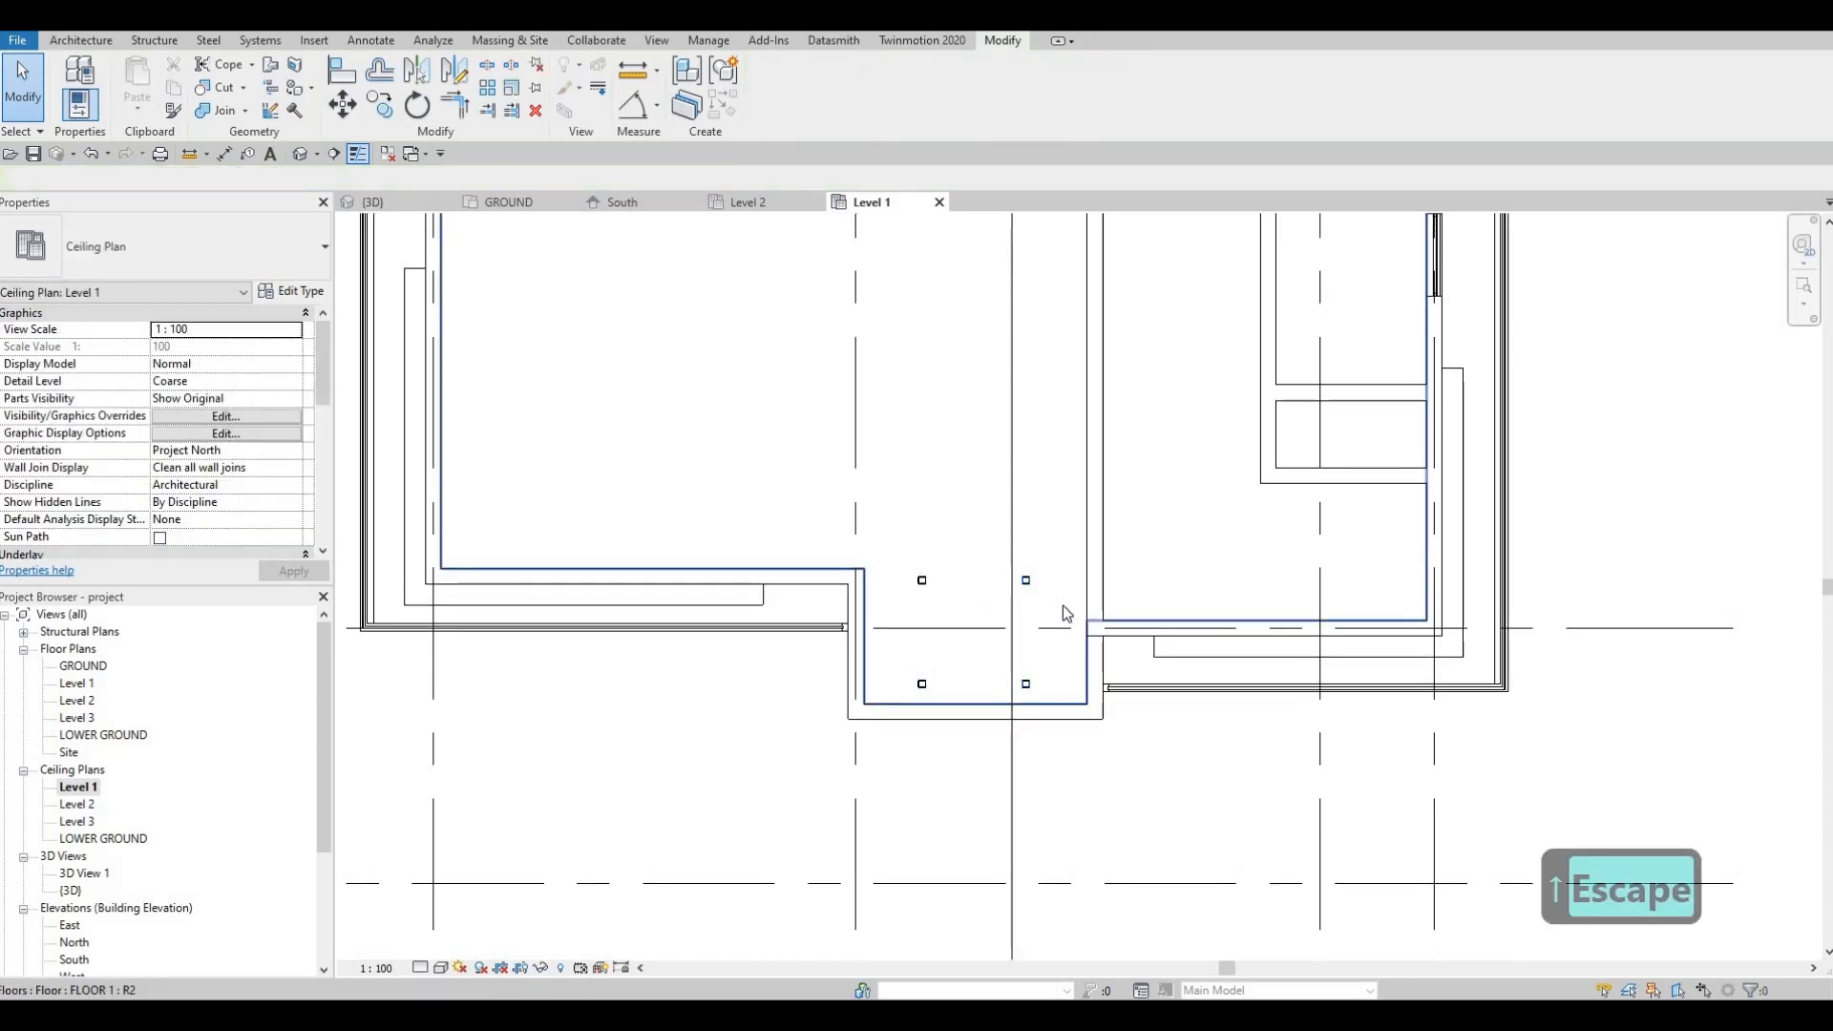
pyautogui.press('c')
pyautogui.press('o')
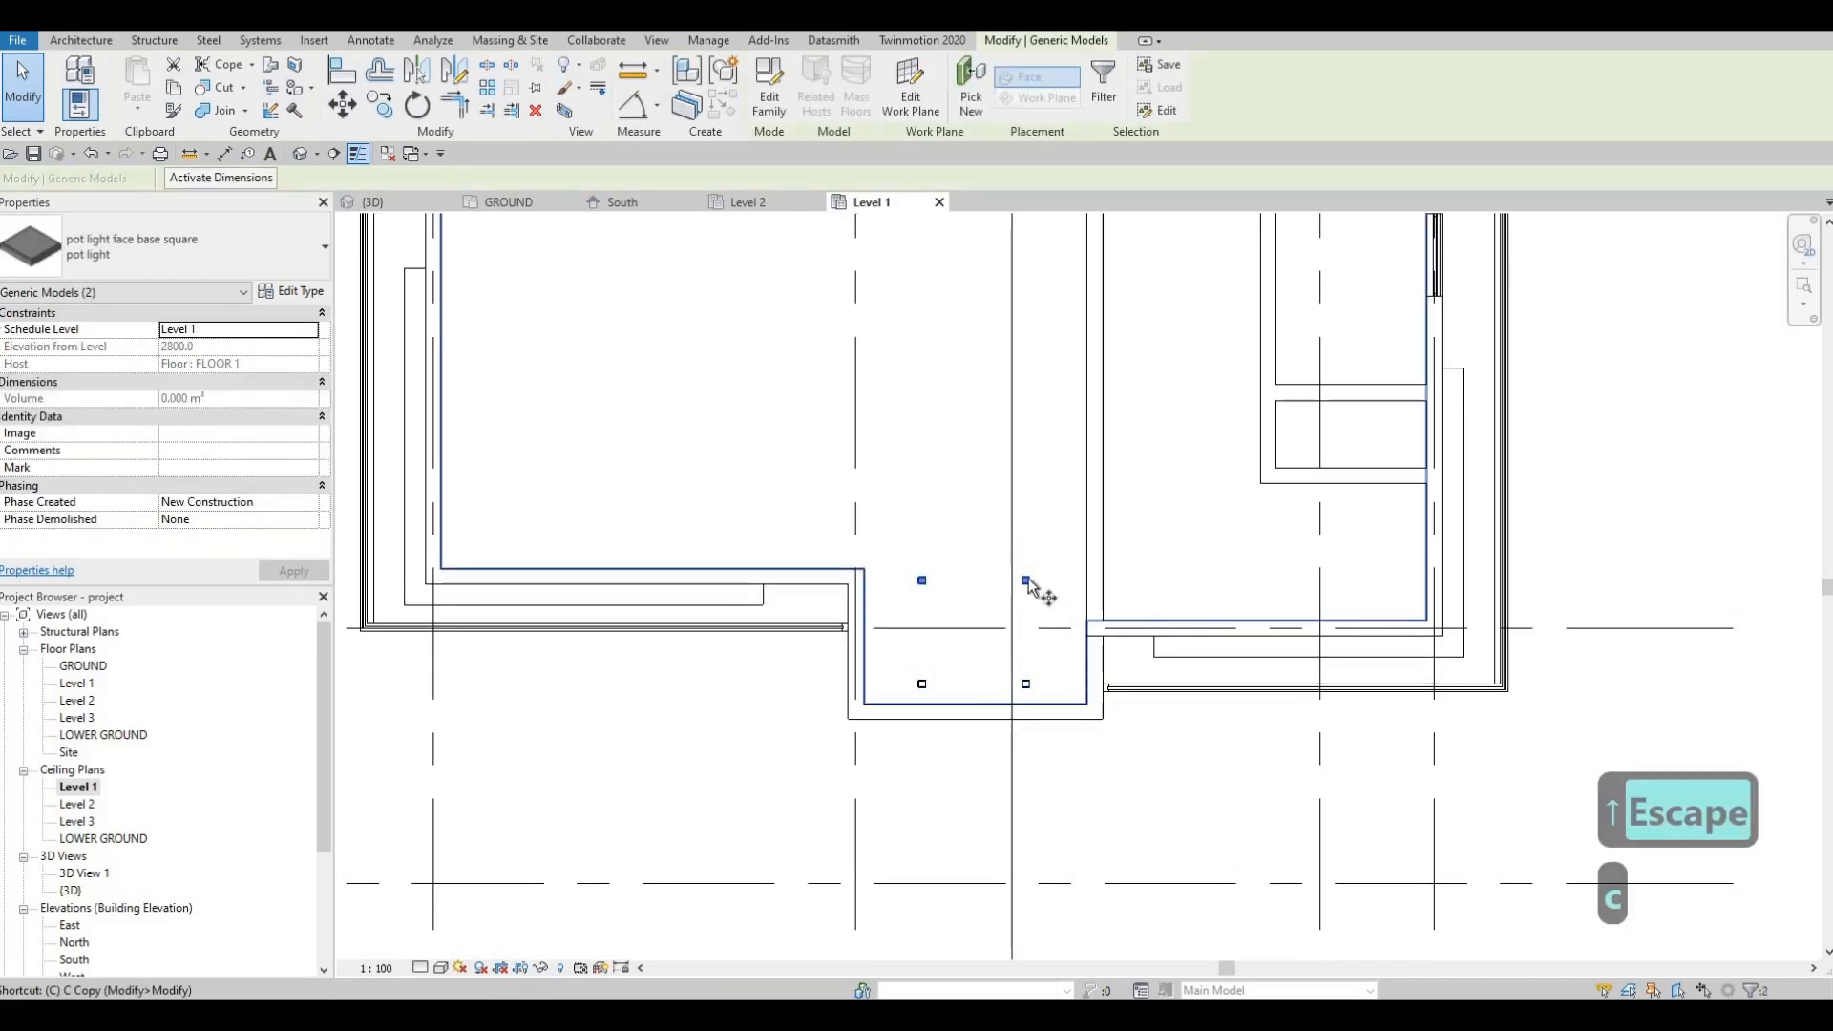
pyautogui.click(1028, 578)
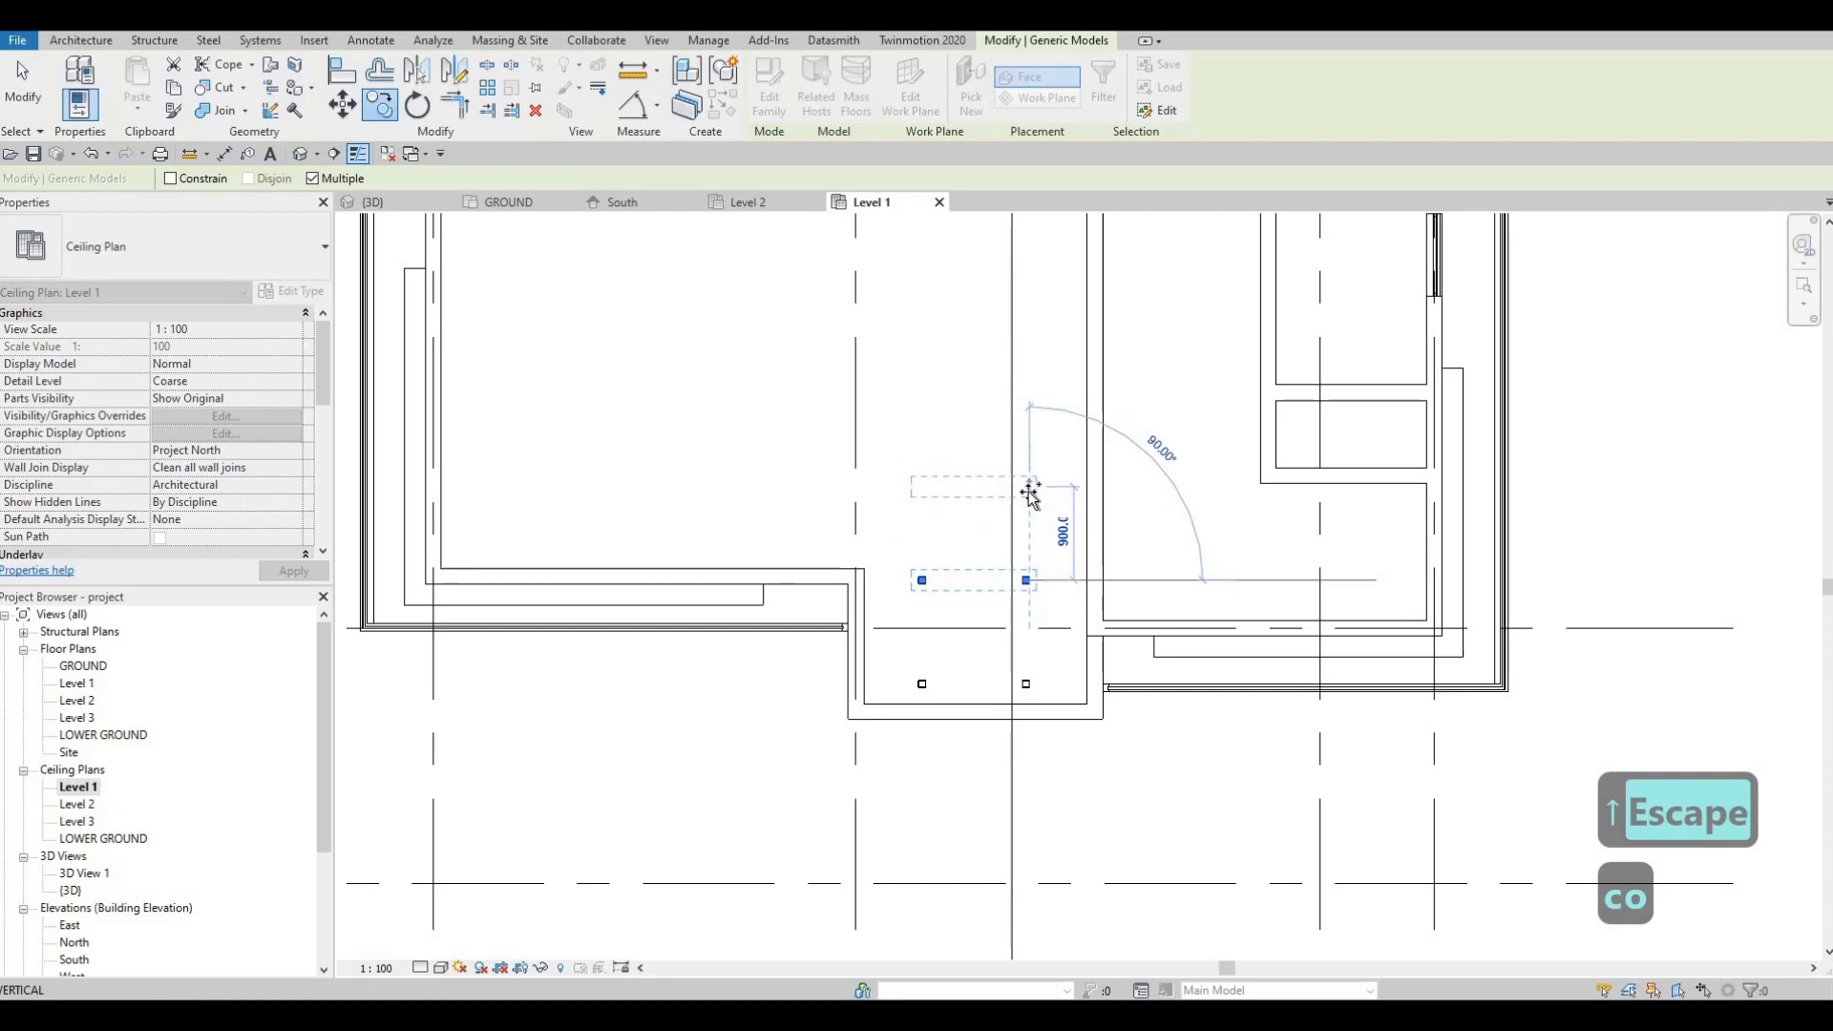
pyautogui.write('1000')
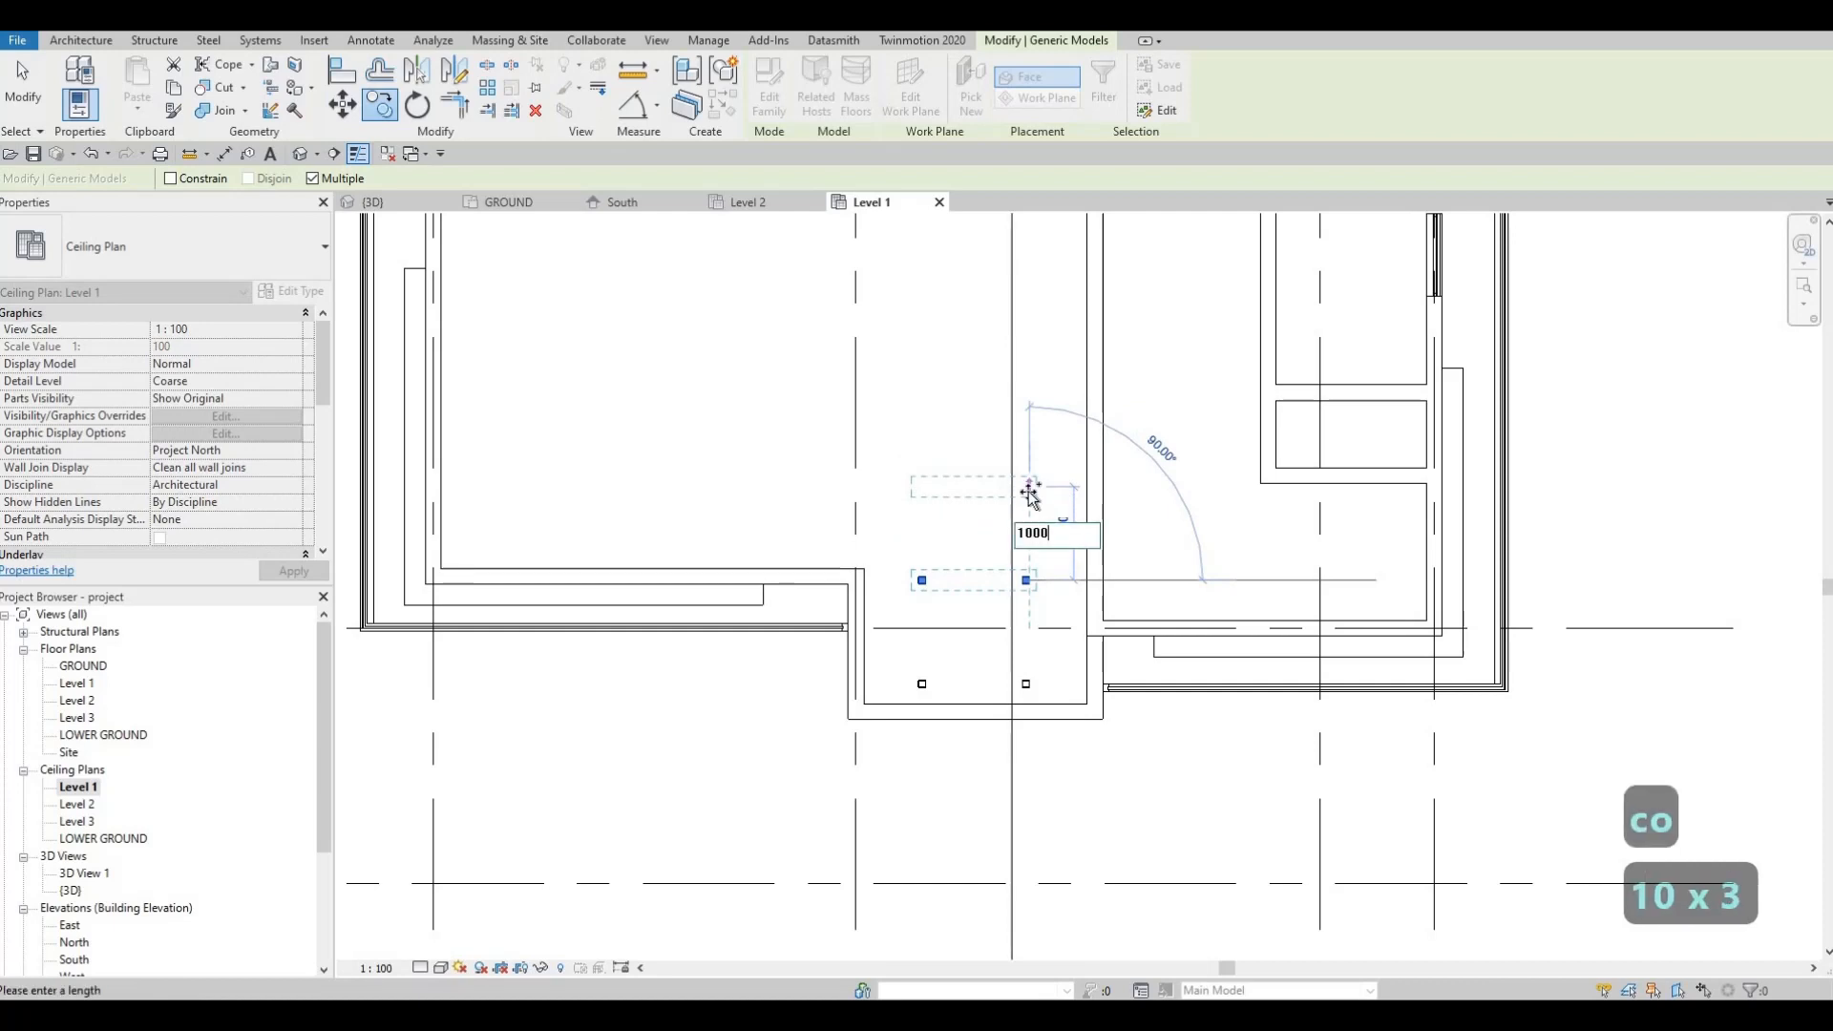
pyautogui.press('Return')
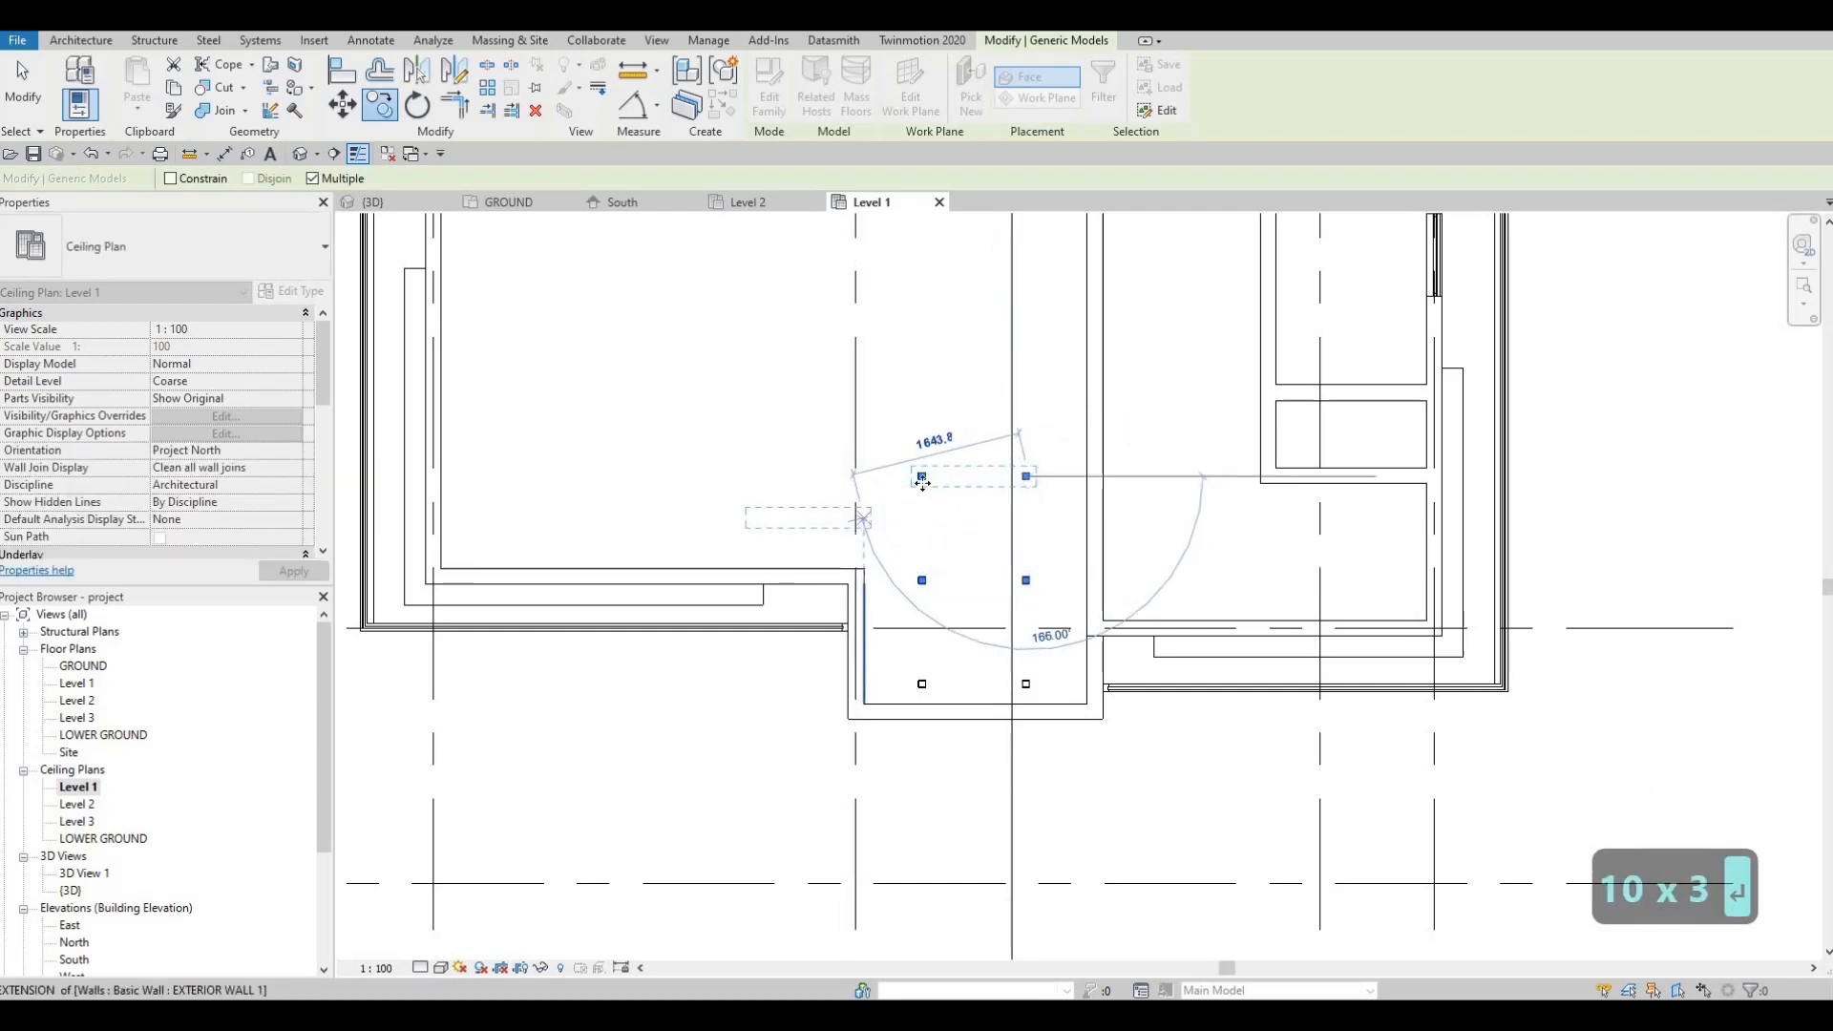
pyautogui.press('Escape')
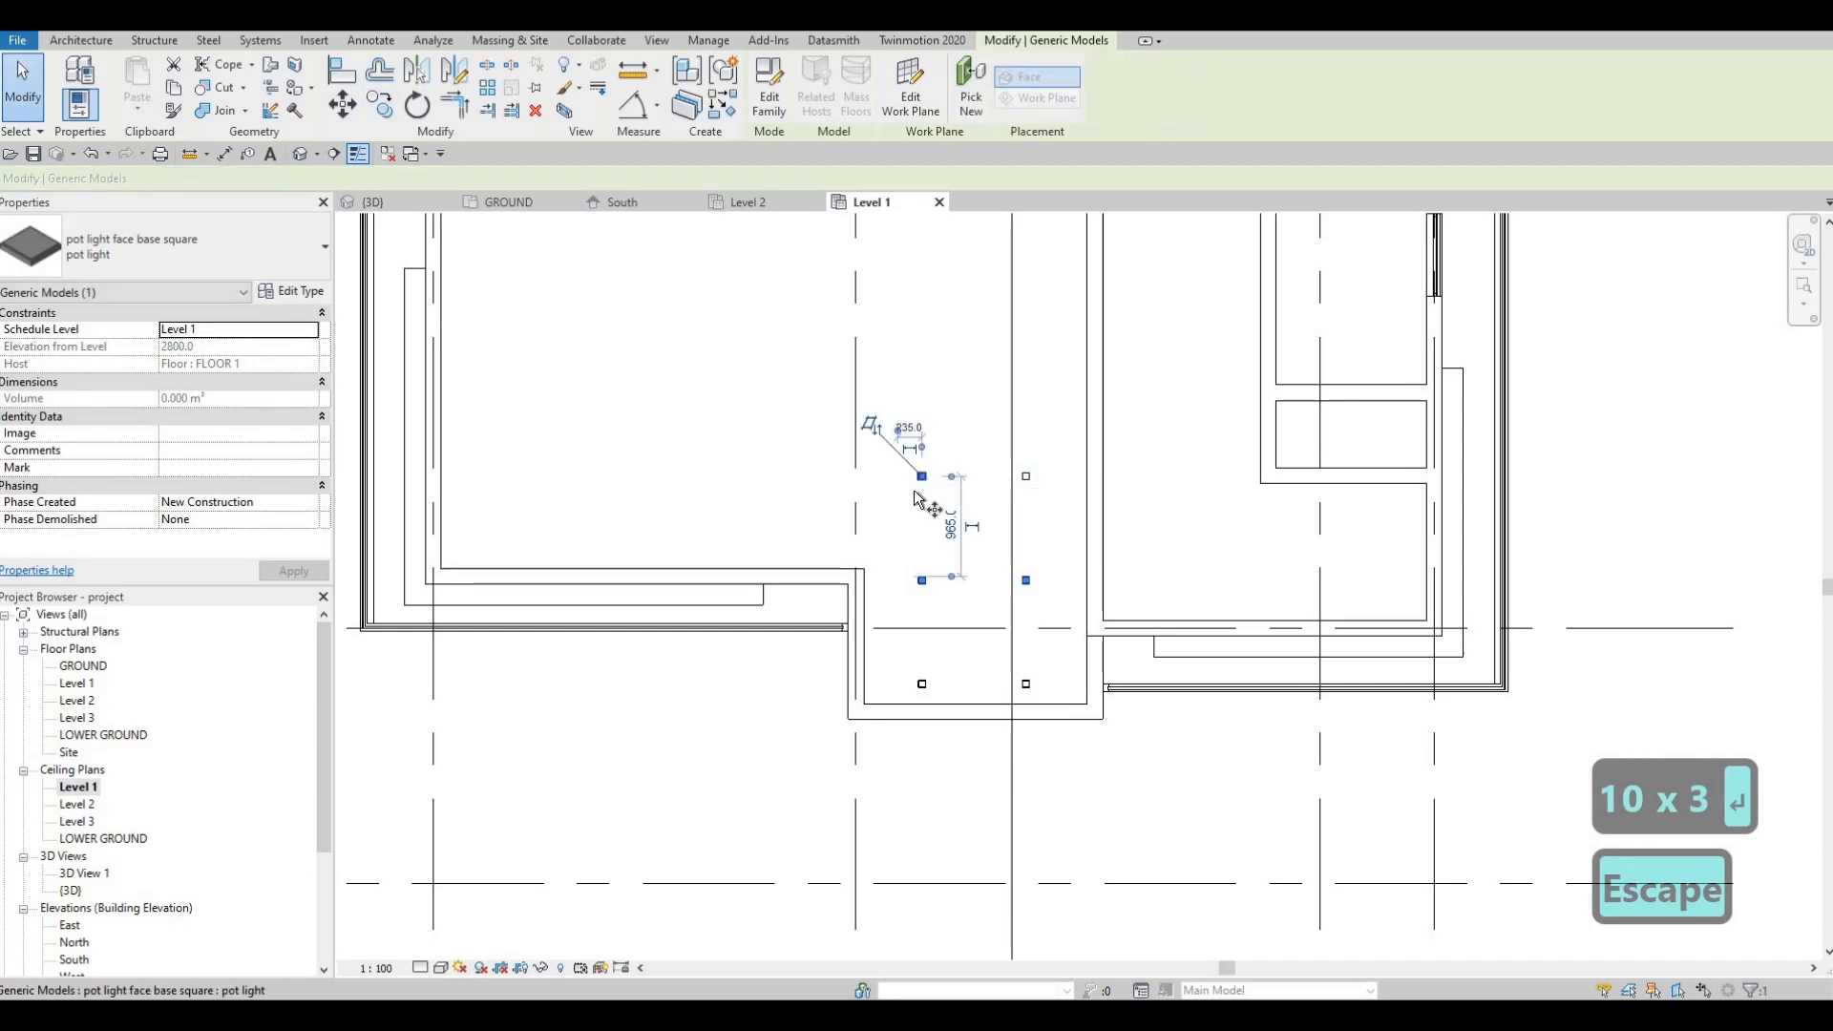
pyautogui.press('c')
pyautogui.press('o')
pyautogui.scroll(2, 922, 482)
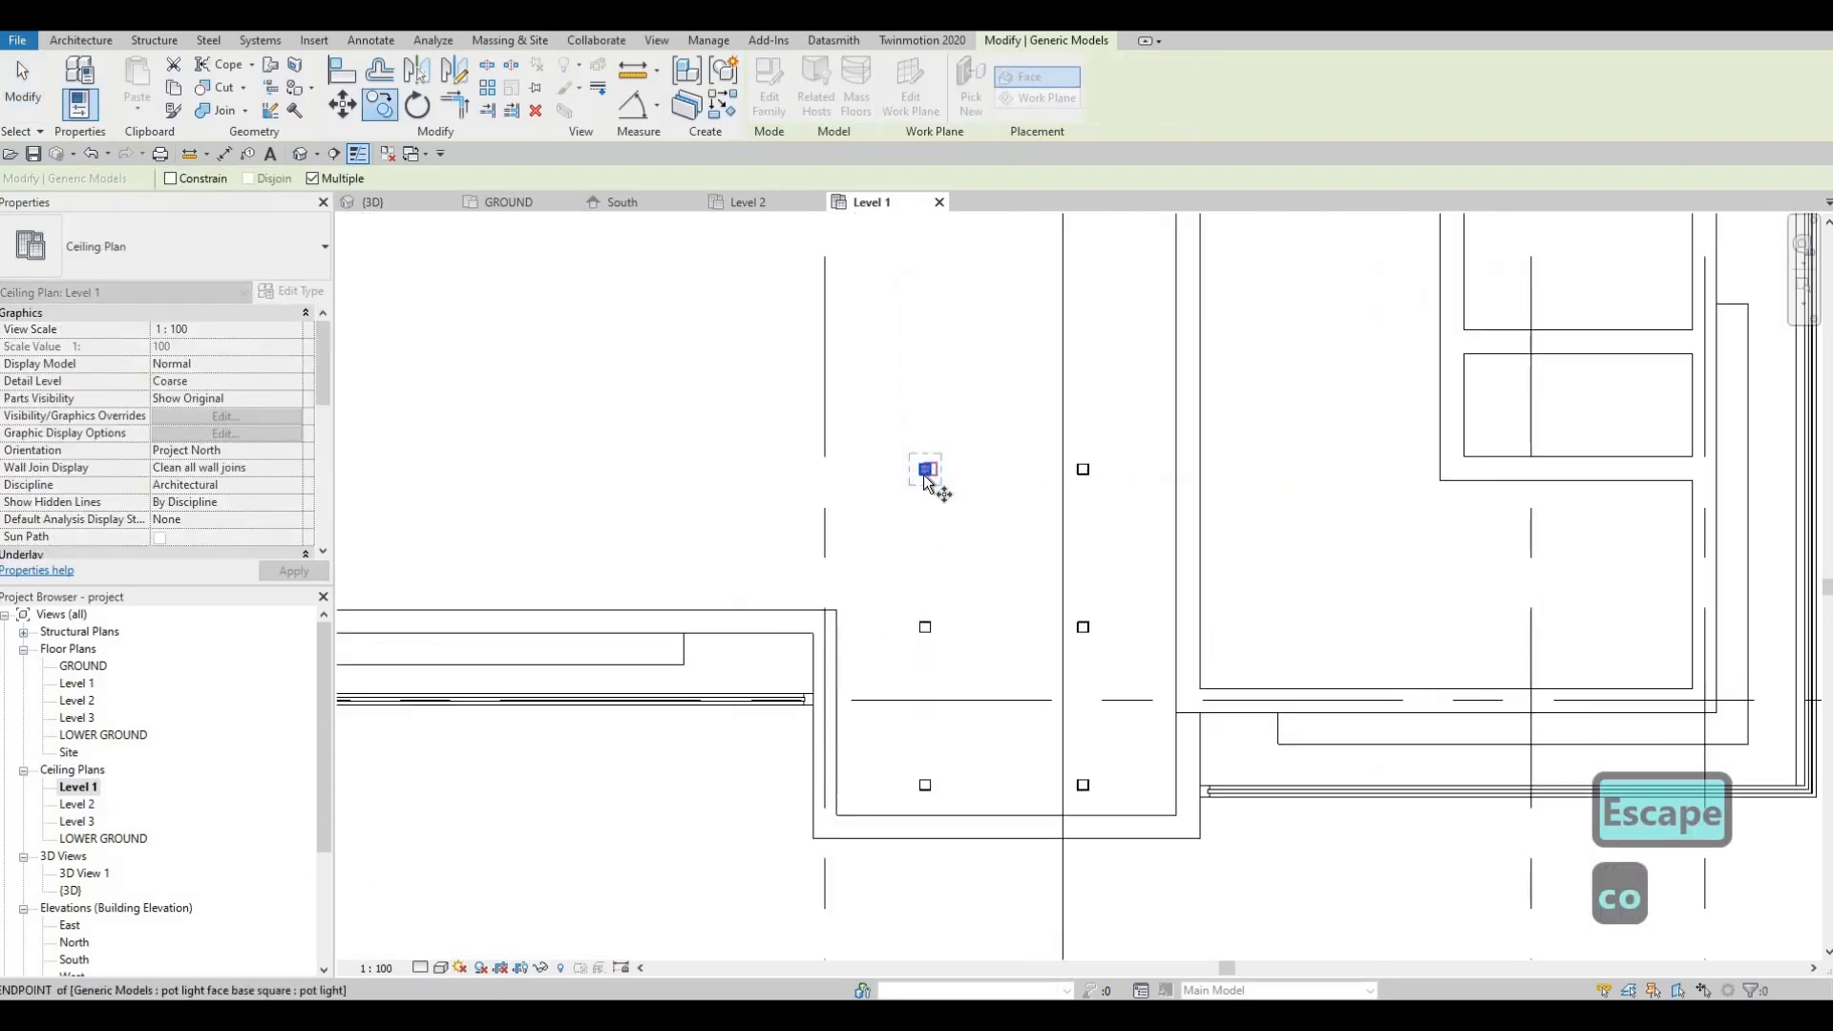
# Step: Copy the top pot light leftward repeatedly at 1000 spacing
pyautogui.scroll(2, 924, 475)
pyautogui.click(923, 472)
pyautogui.scroll(-2, 679, 478)
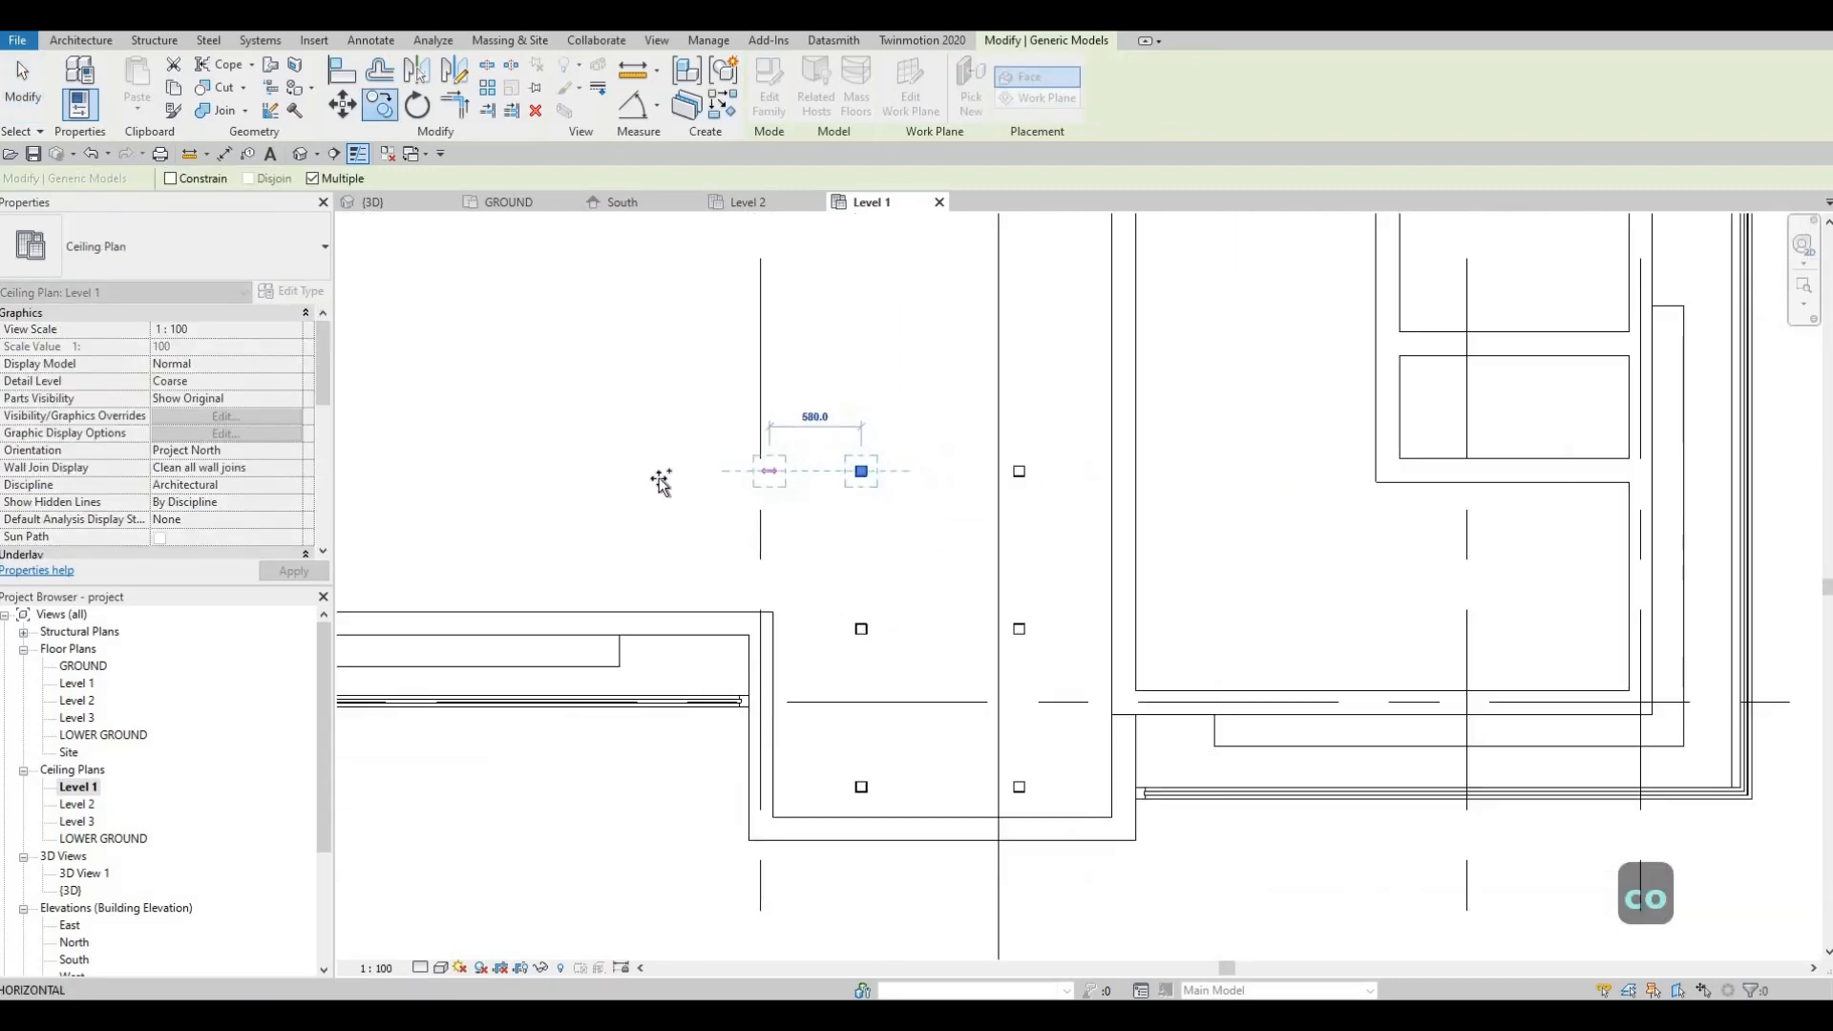
pyautogui.scroll(-3, 725, 478)
pyautogui.scroll(1, 525, 463)
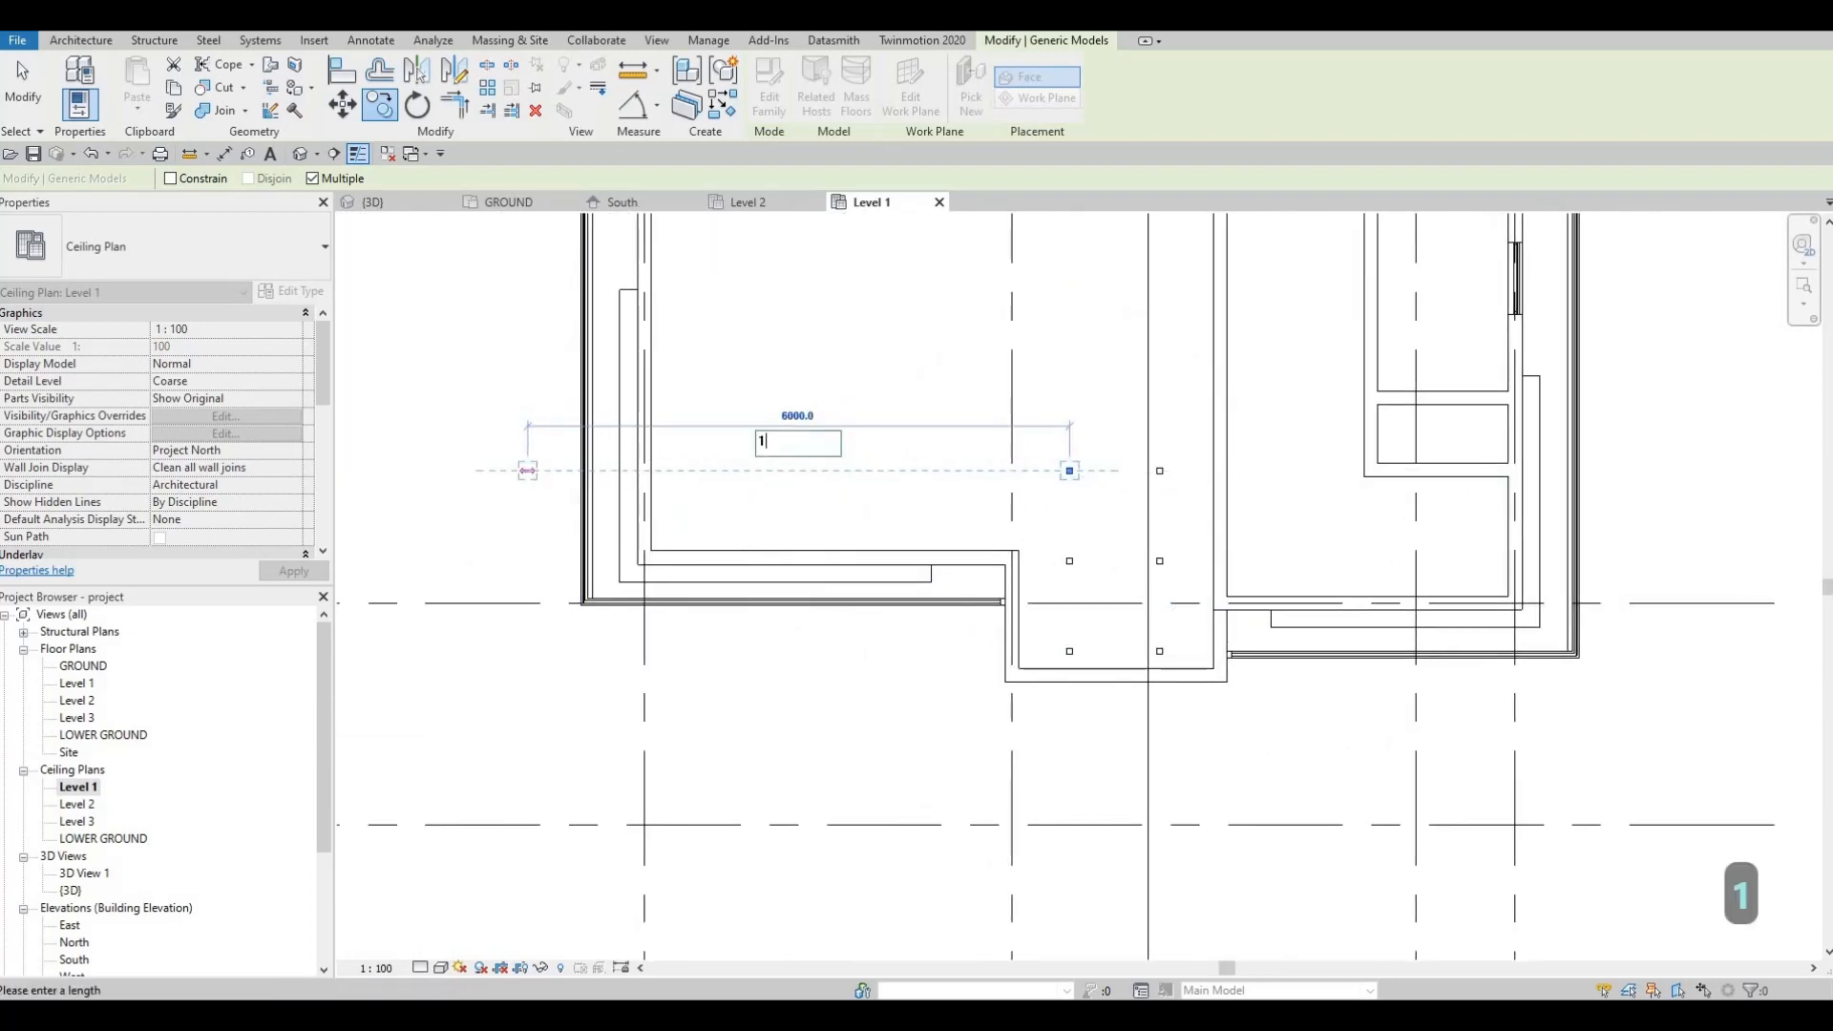
pyautogui.write('00')
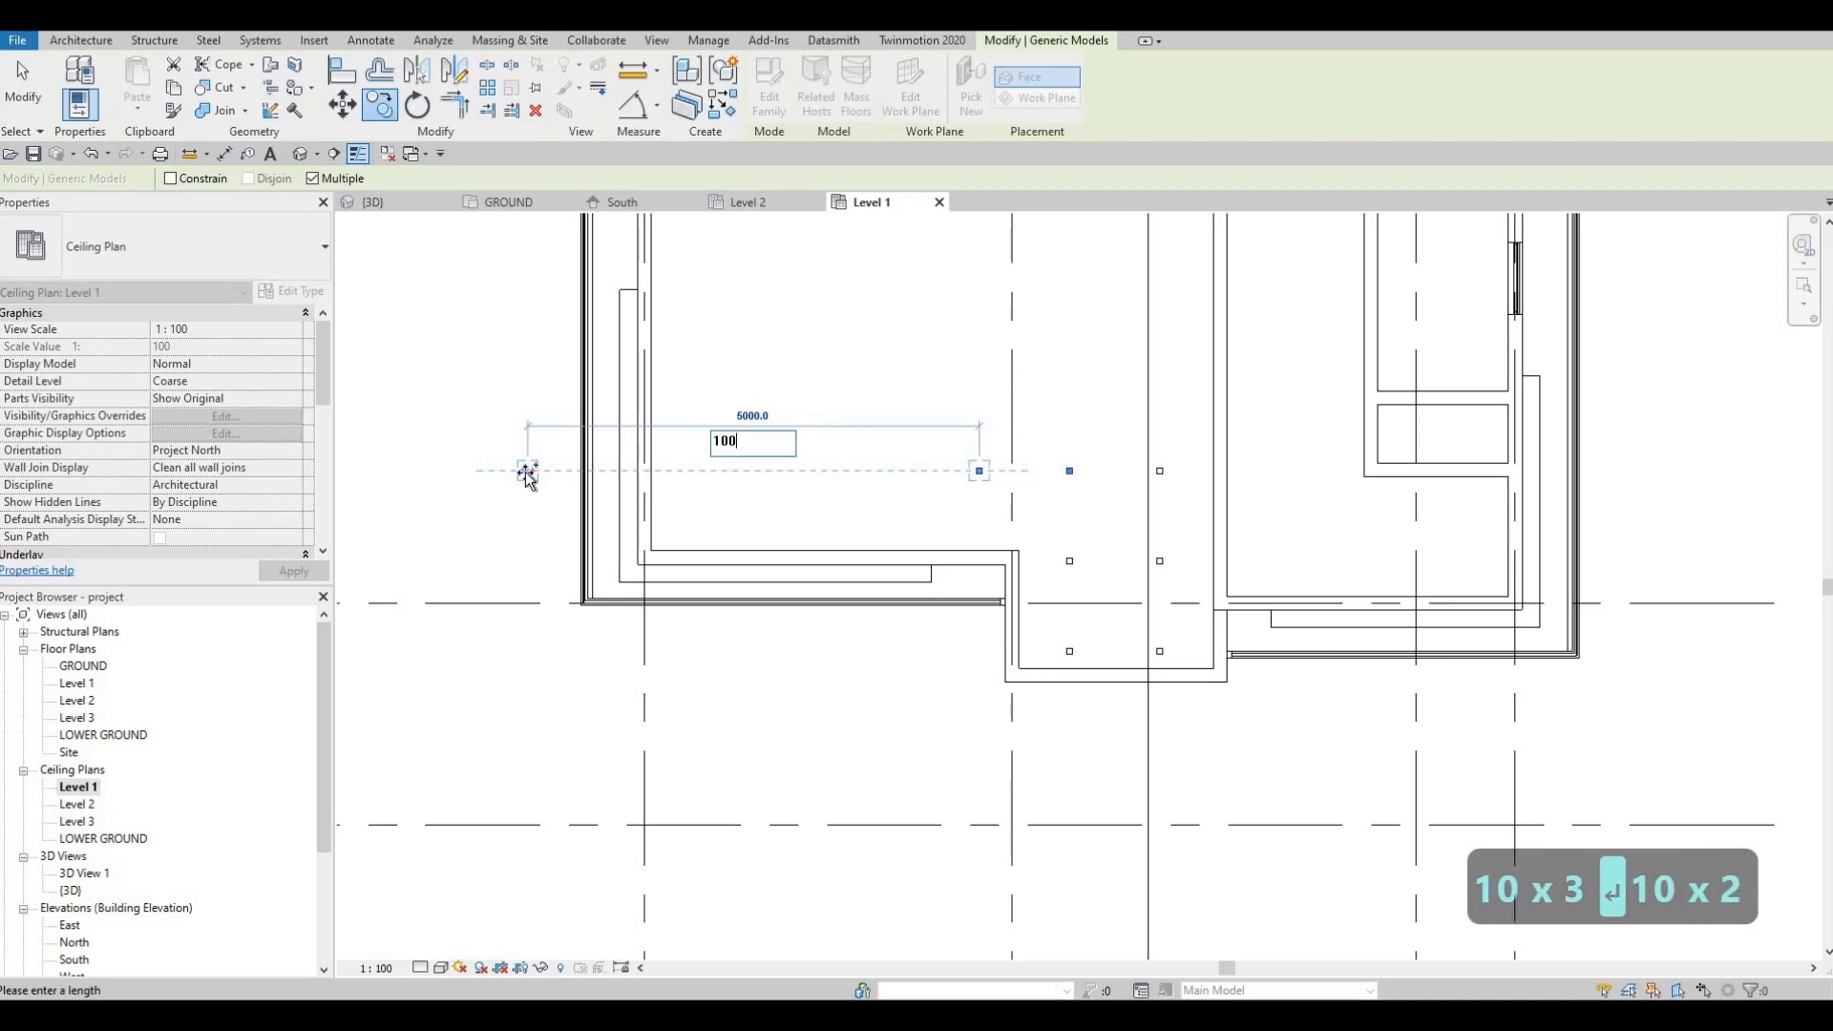
pyautogui.press('Return')
pyautogui.write('1000')
pyautogui.press('Return')
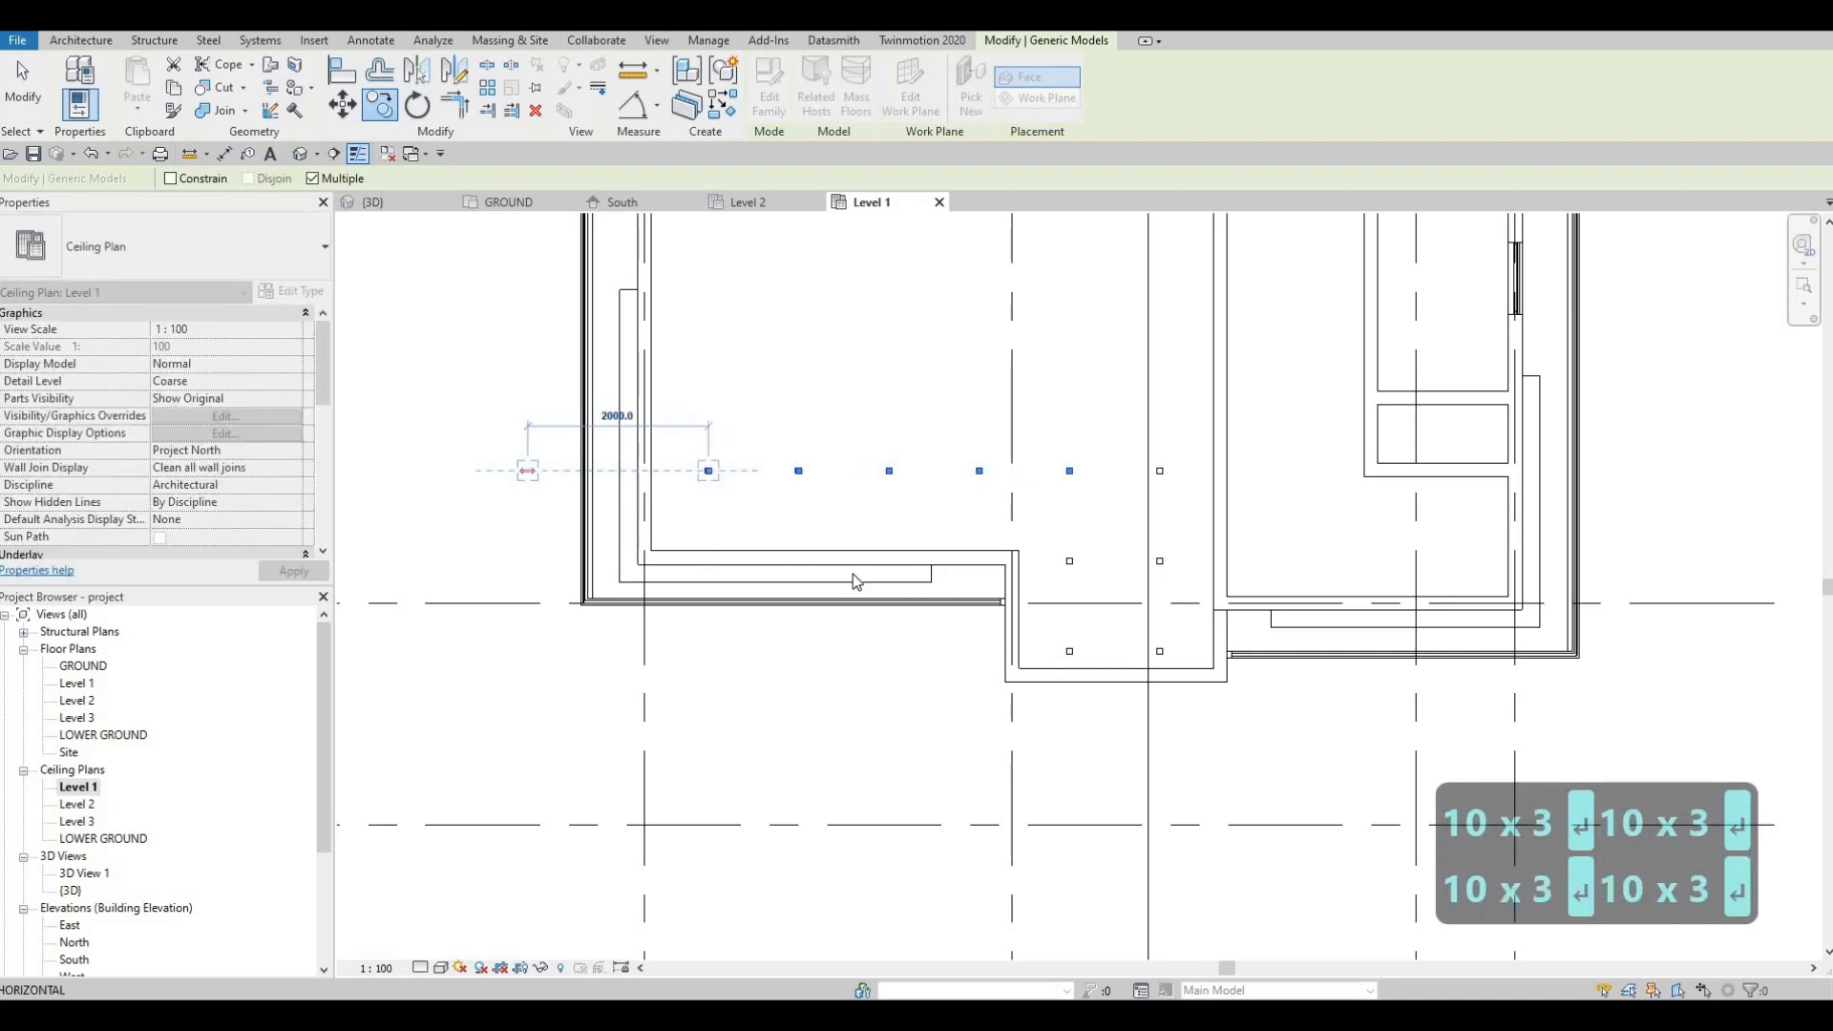
pyautogui.press('Escape')
# Step: Clear the selection and select the row of six pot lights
pyautogui.moveTo(504, 432); pyautogui.dragTo(458, 513, button='middle')
pyautogui.press('Escape')
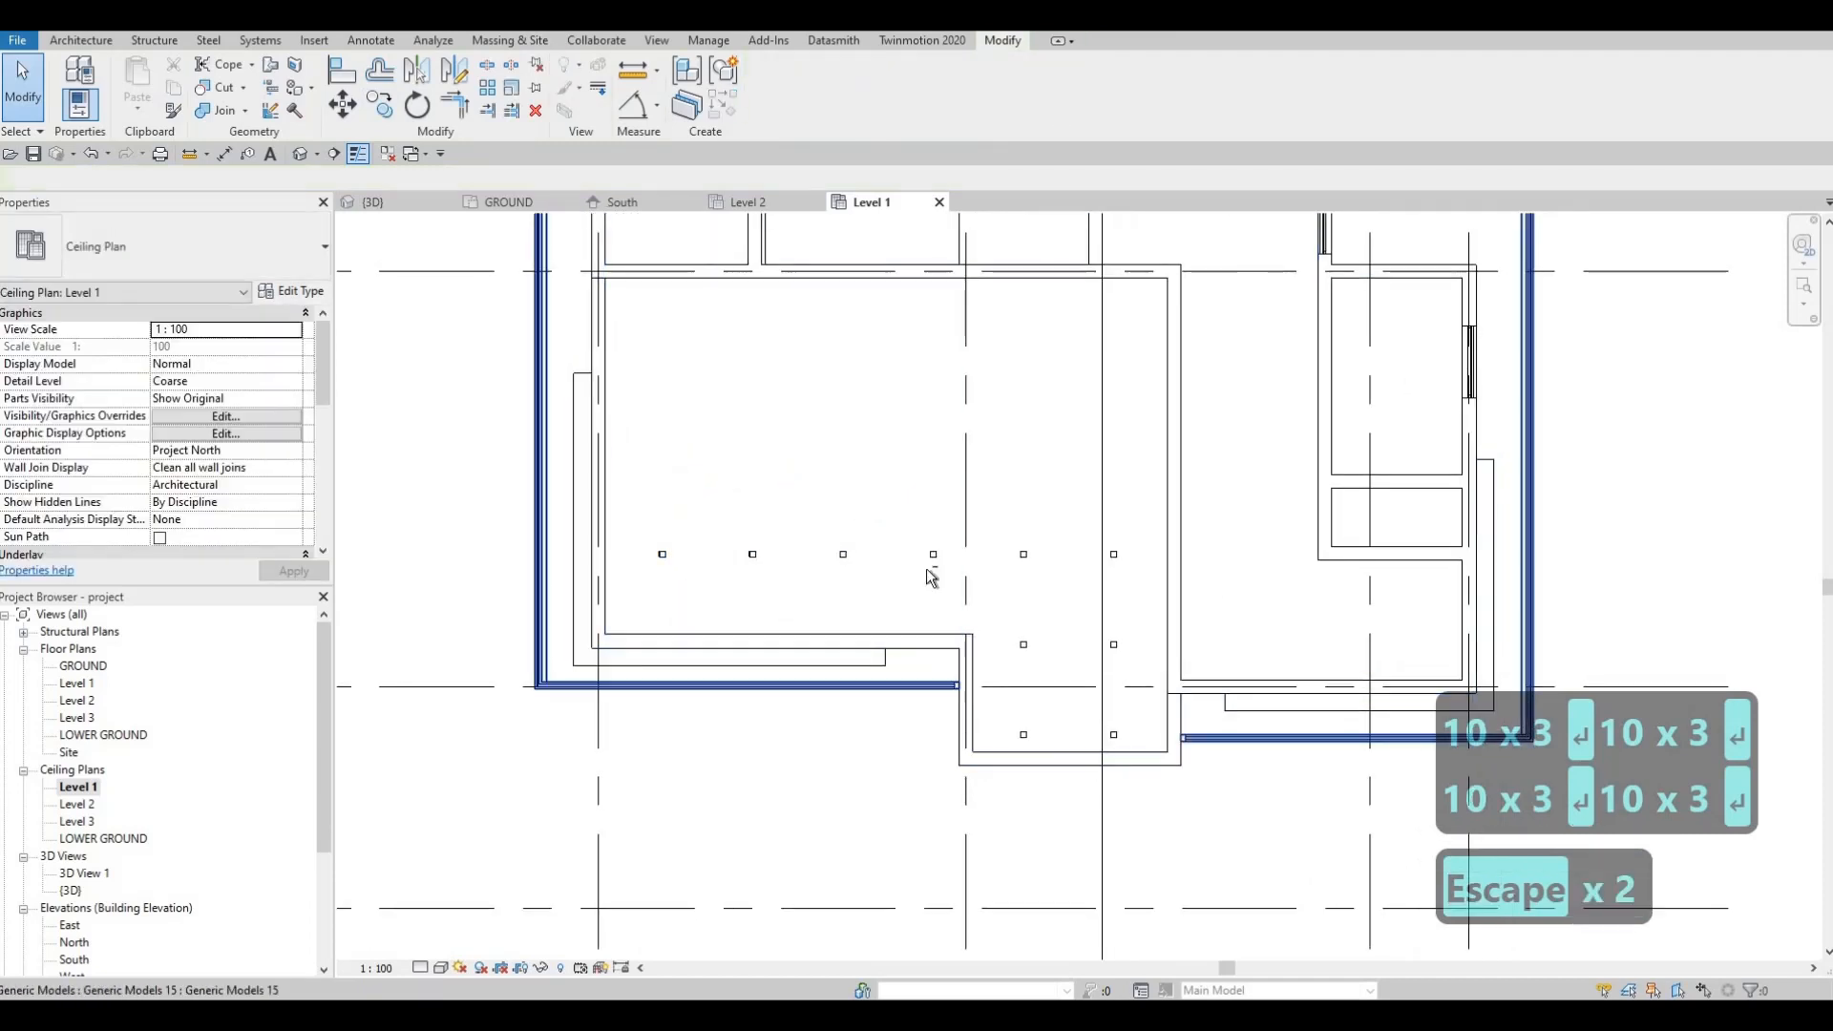
pyautogui.press('Escape')
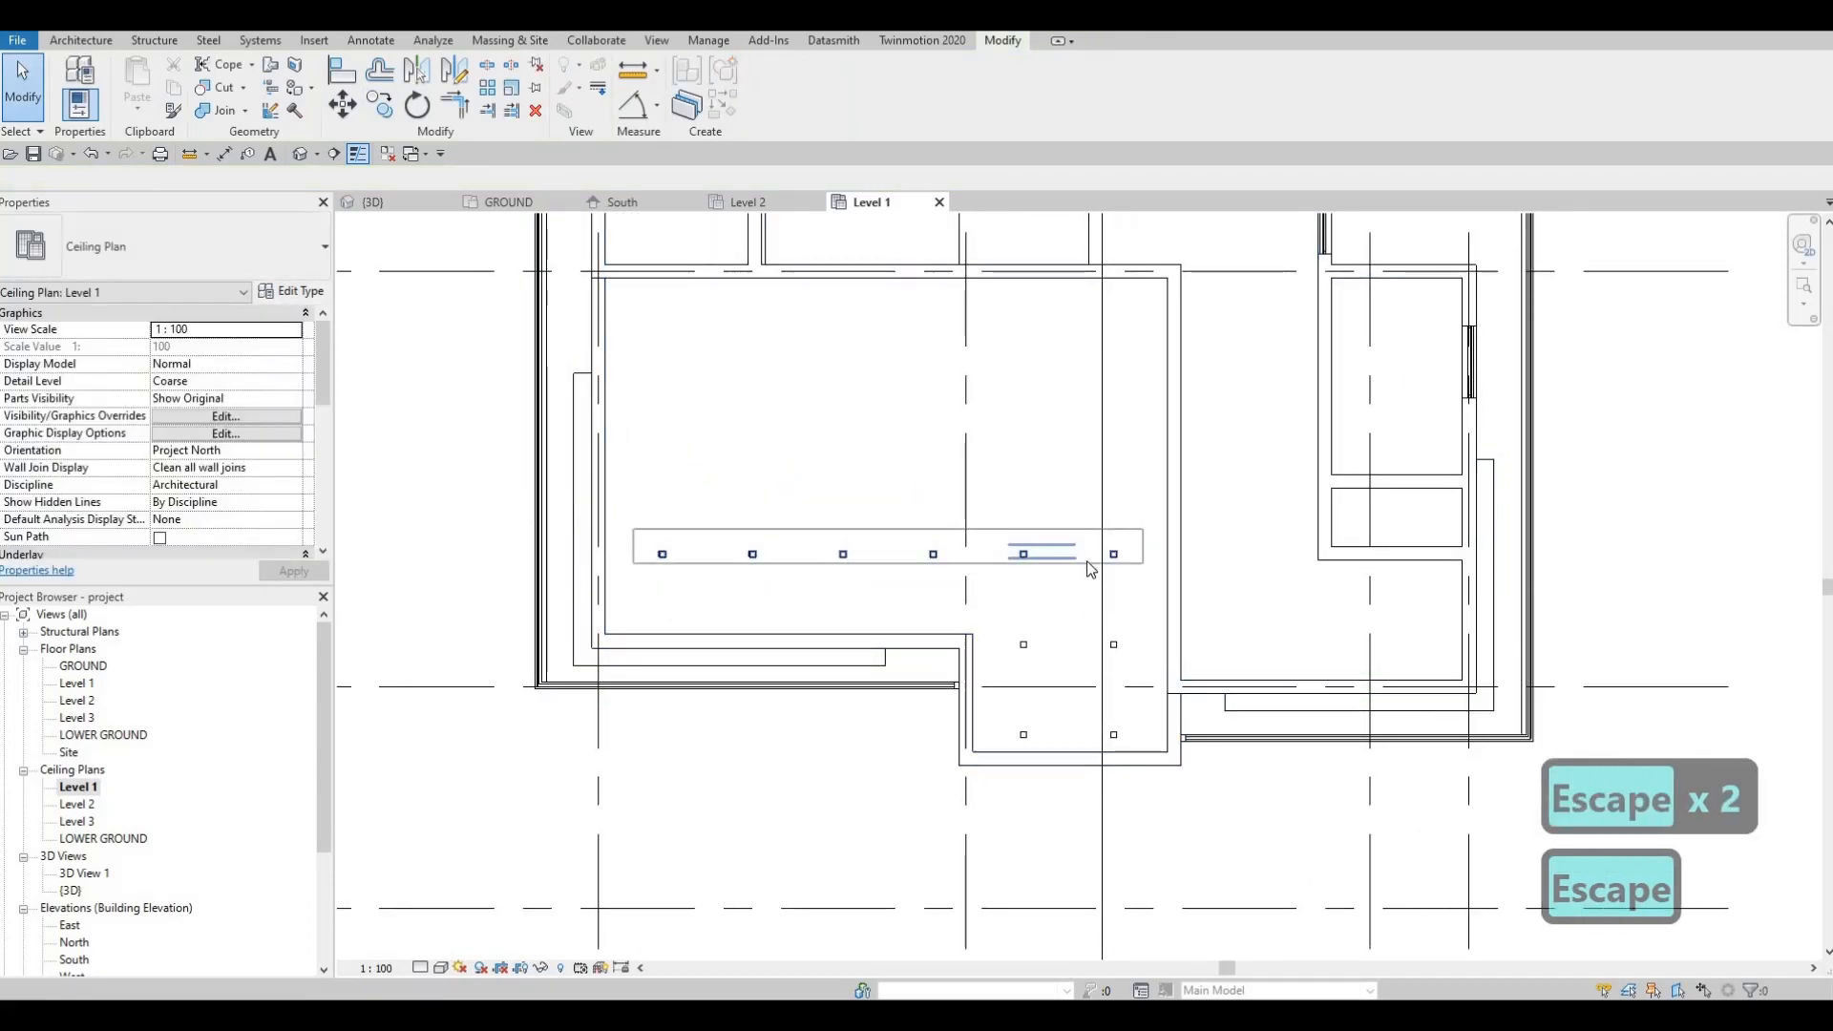
pyautogui.click(1086, 562)
pyautogui.press('Escape')
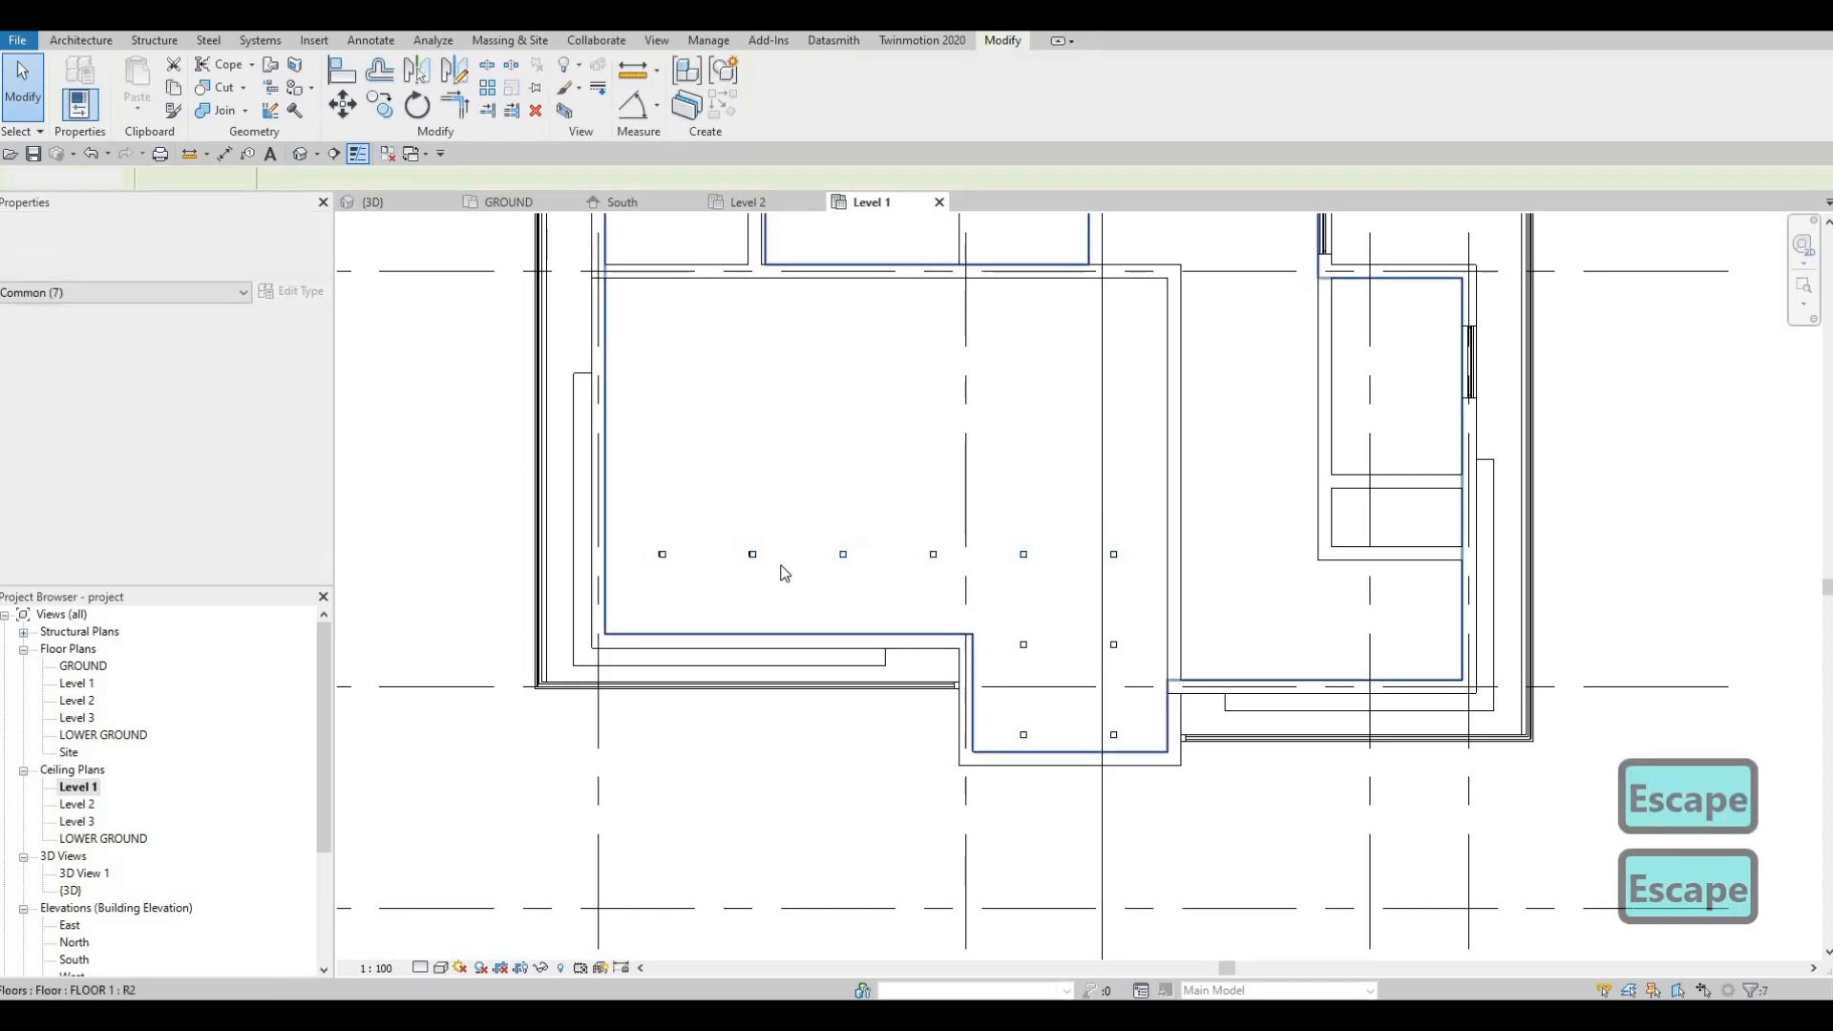
pyautogui.click(1018, 584)
# Step: Copy the six-light row upward twice at 1000 spacing
pyautogui.press('c')
pyautogui.press('o')
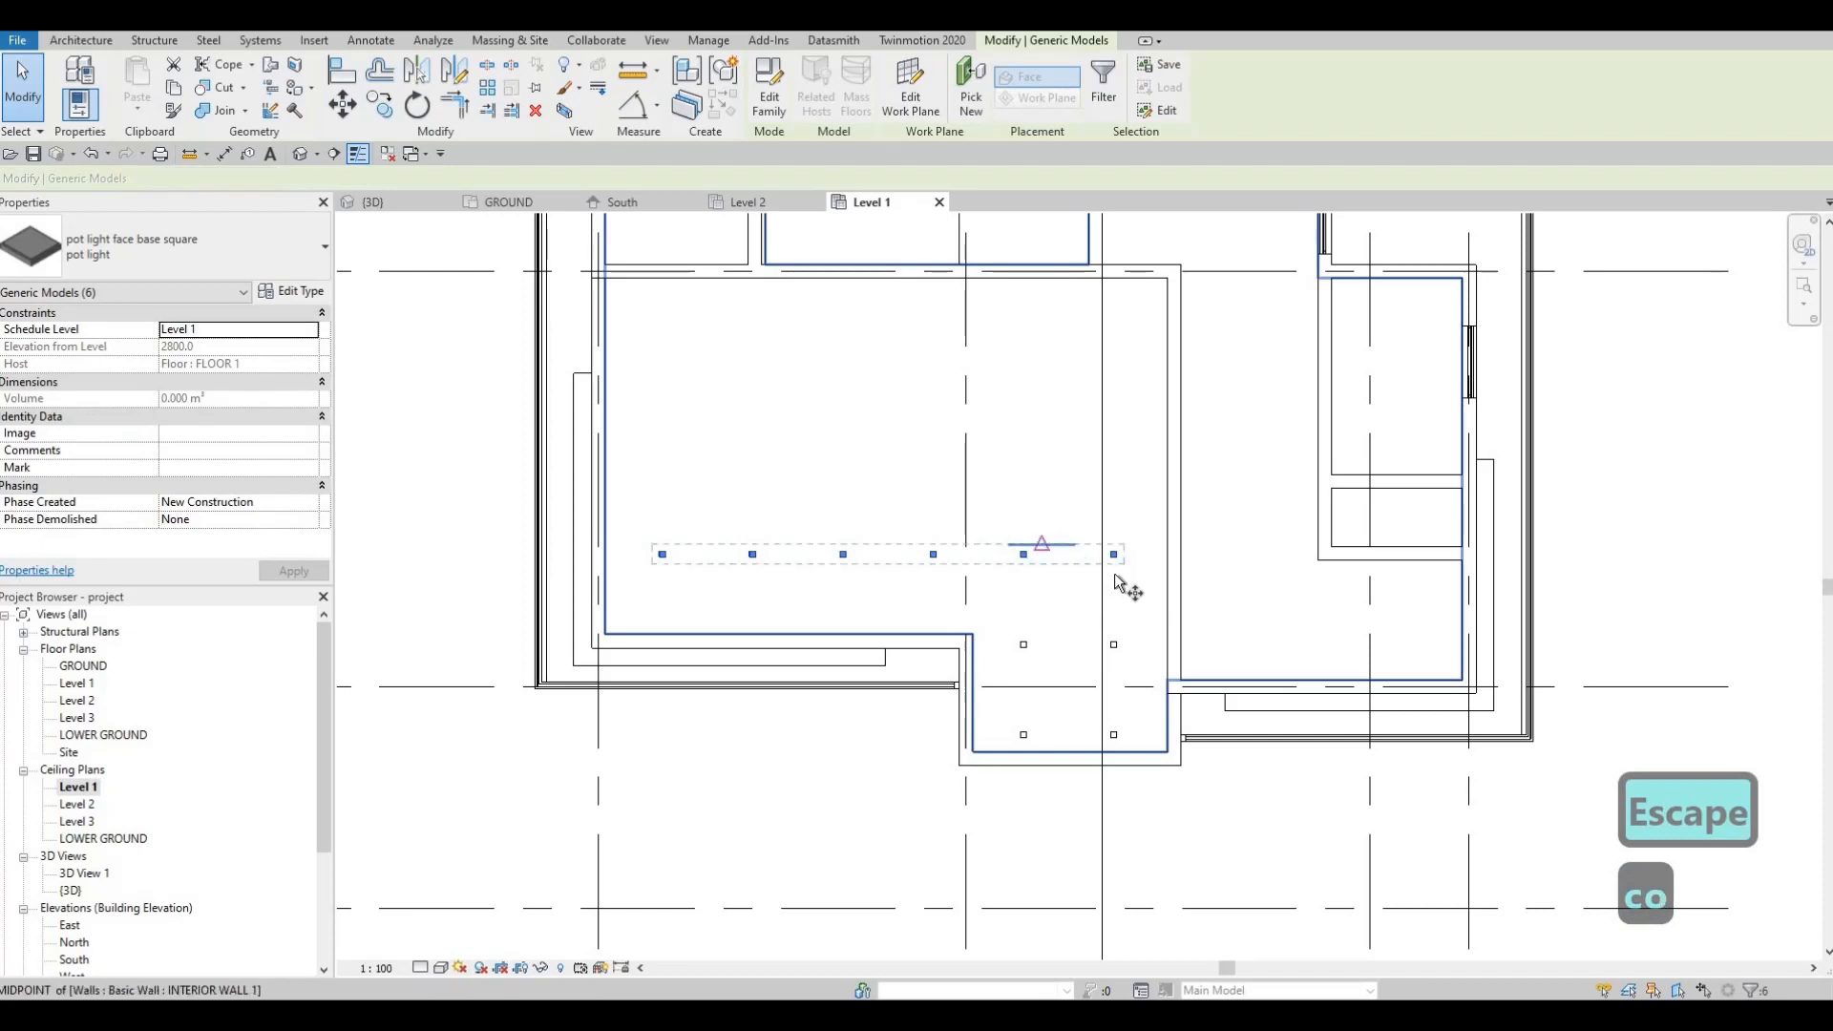
pyautogui.scroll(3, 1122, 584)
pyautogui.click(1118, 559)
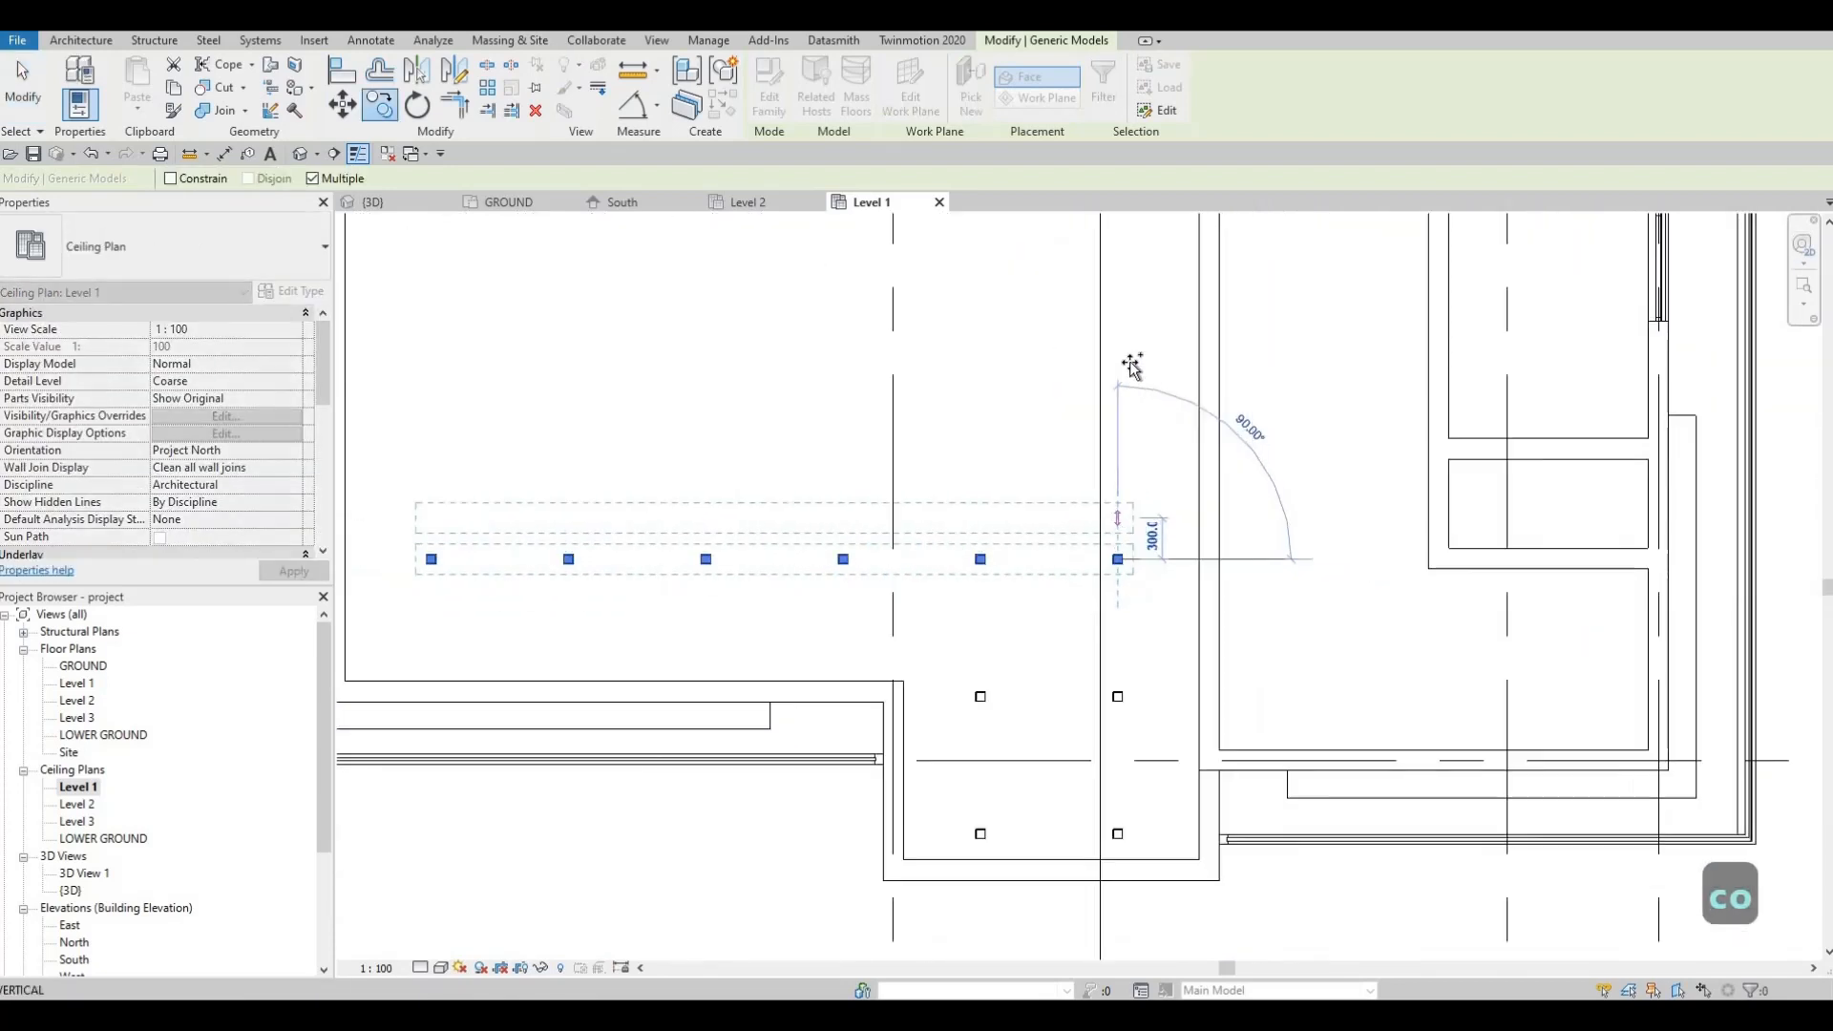
pyautogui.scroll(-2, 1131, 365)
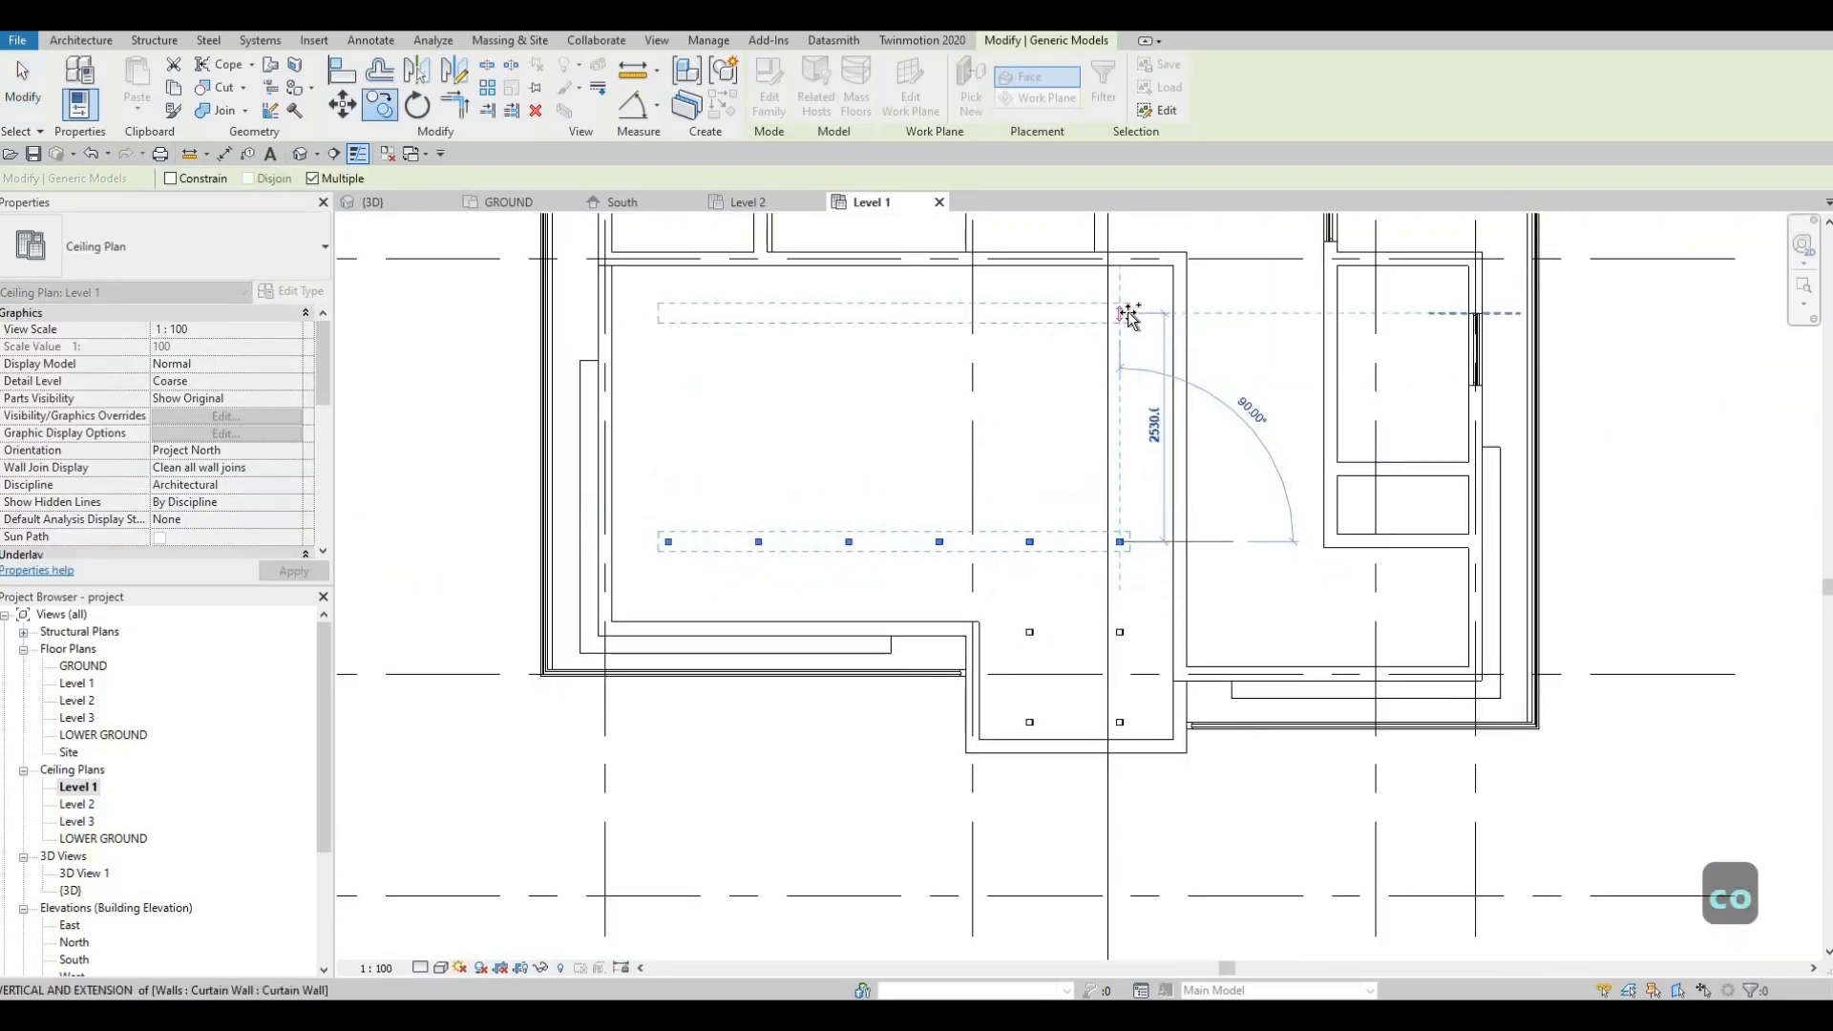
pyautogui.write('1000')
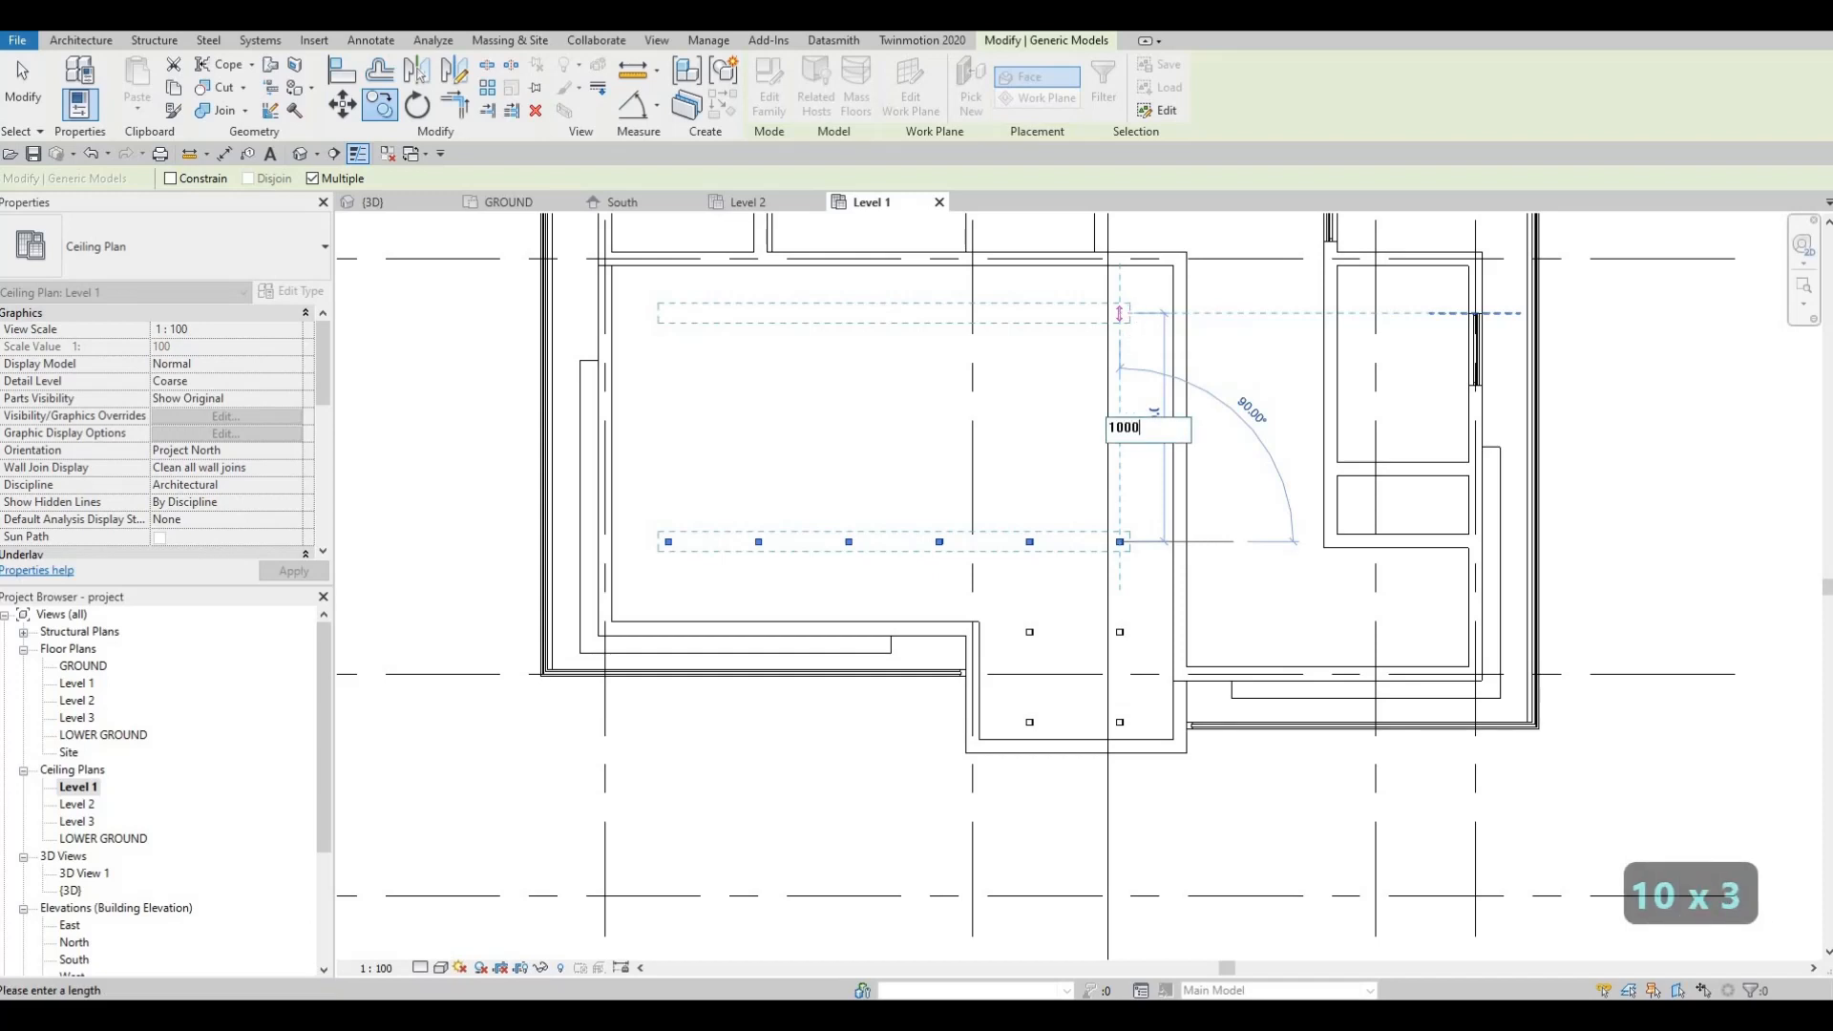
pyautogui.press('Return')
pyautogui.write('1000')
pyautogui.press('Return')
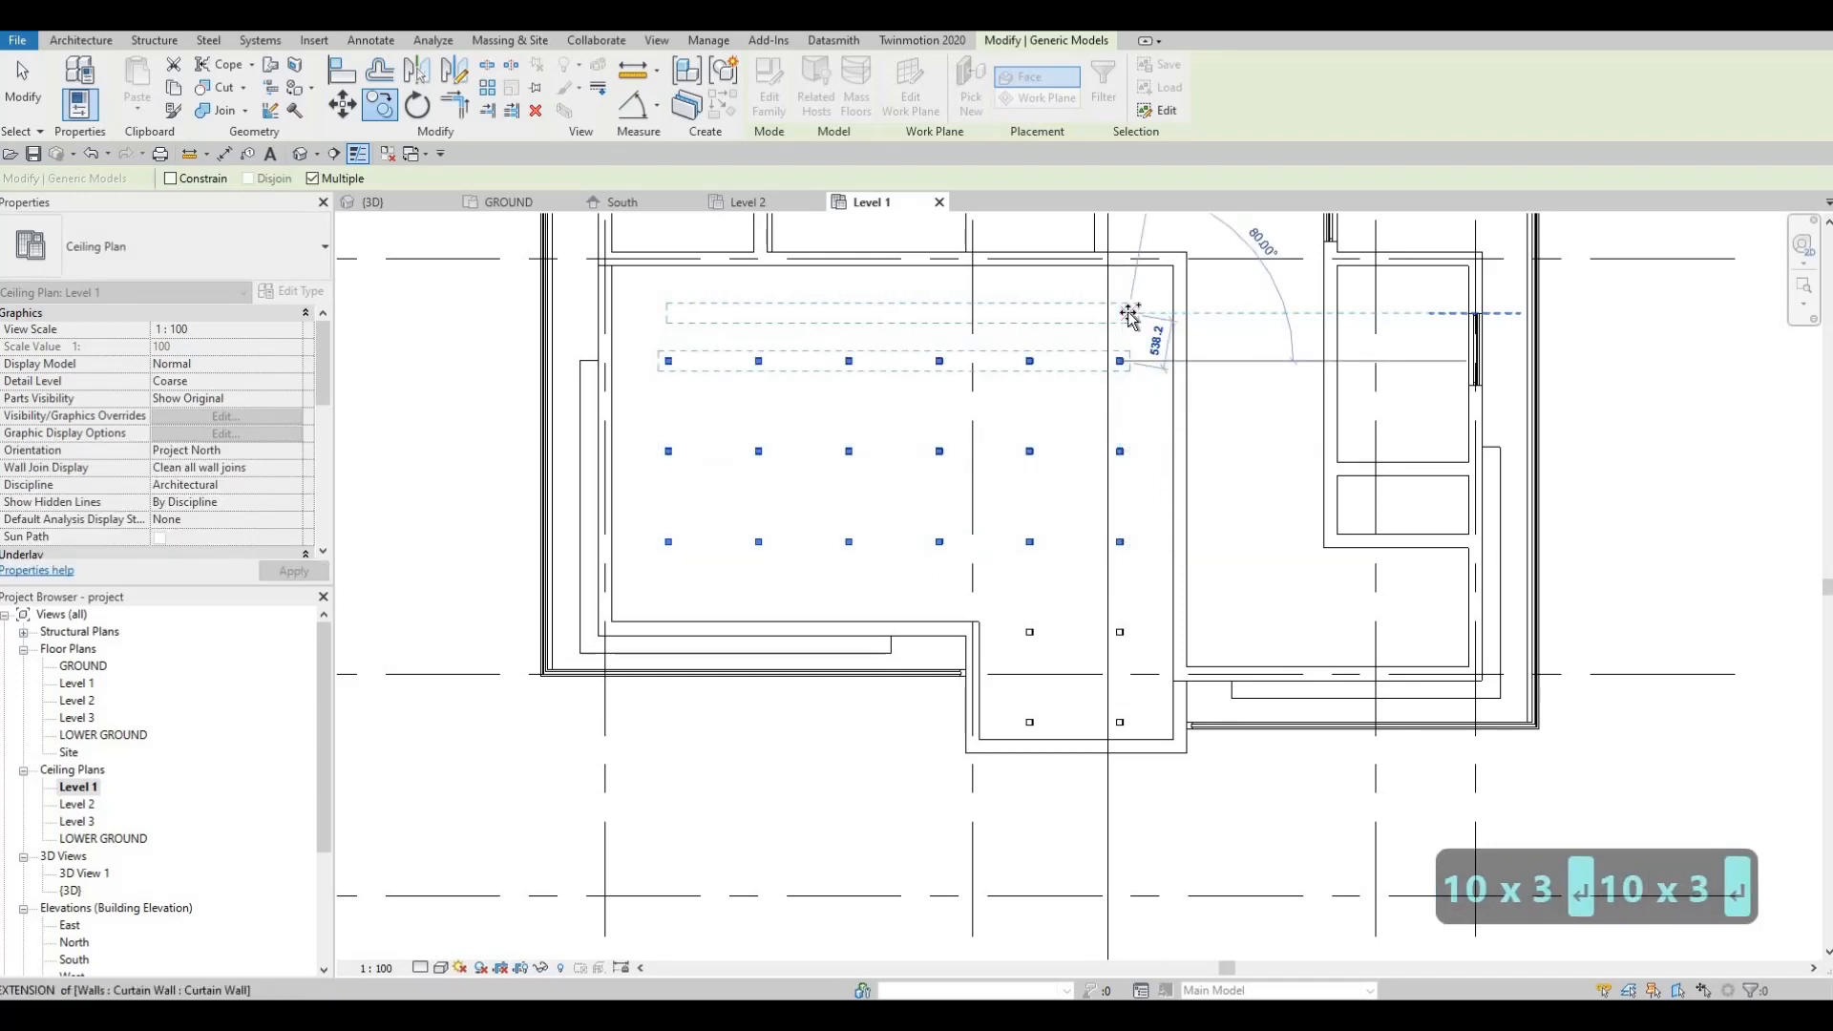
# Step: Place one more row copy 1000 away, then undo it with Ctrl+Z
pyautogui.moveTo(1126, 220); pyautogui.dragTo(1109, 328, button='middle')
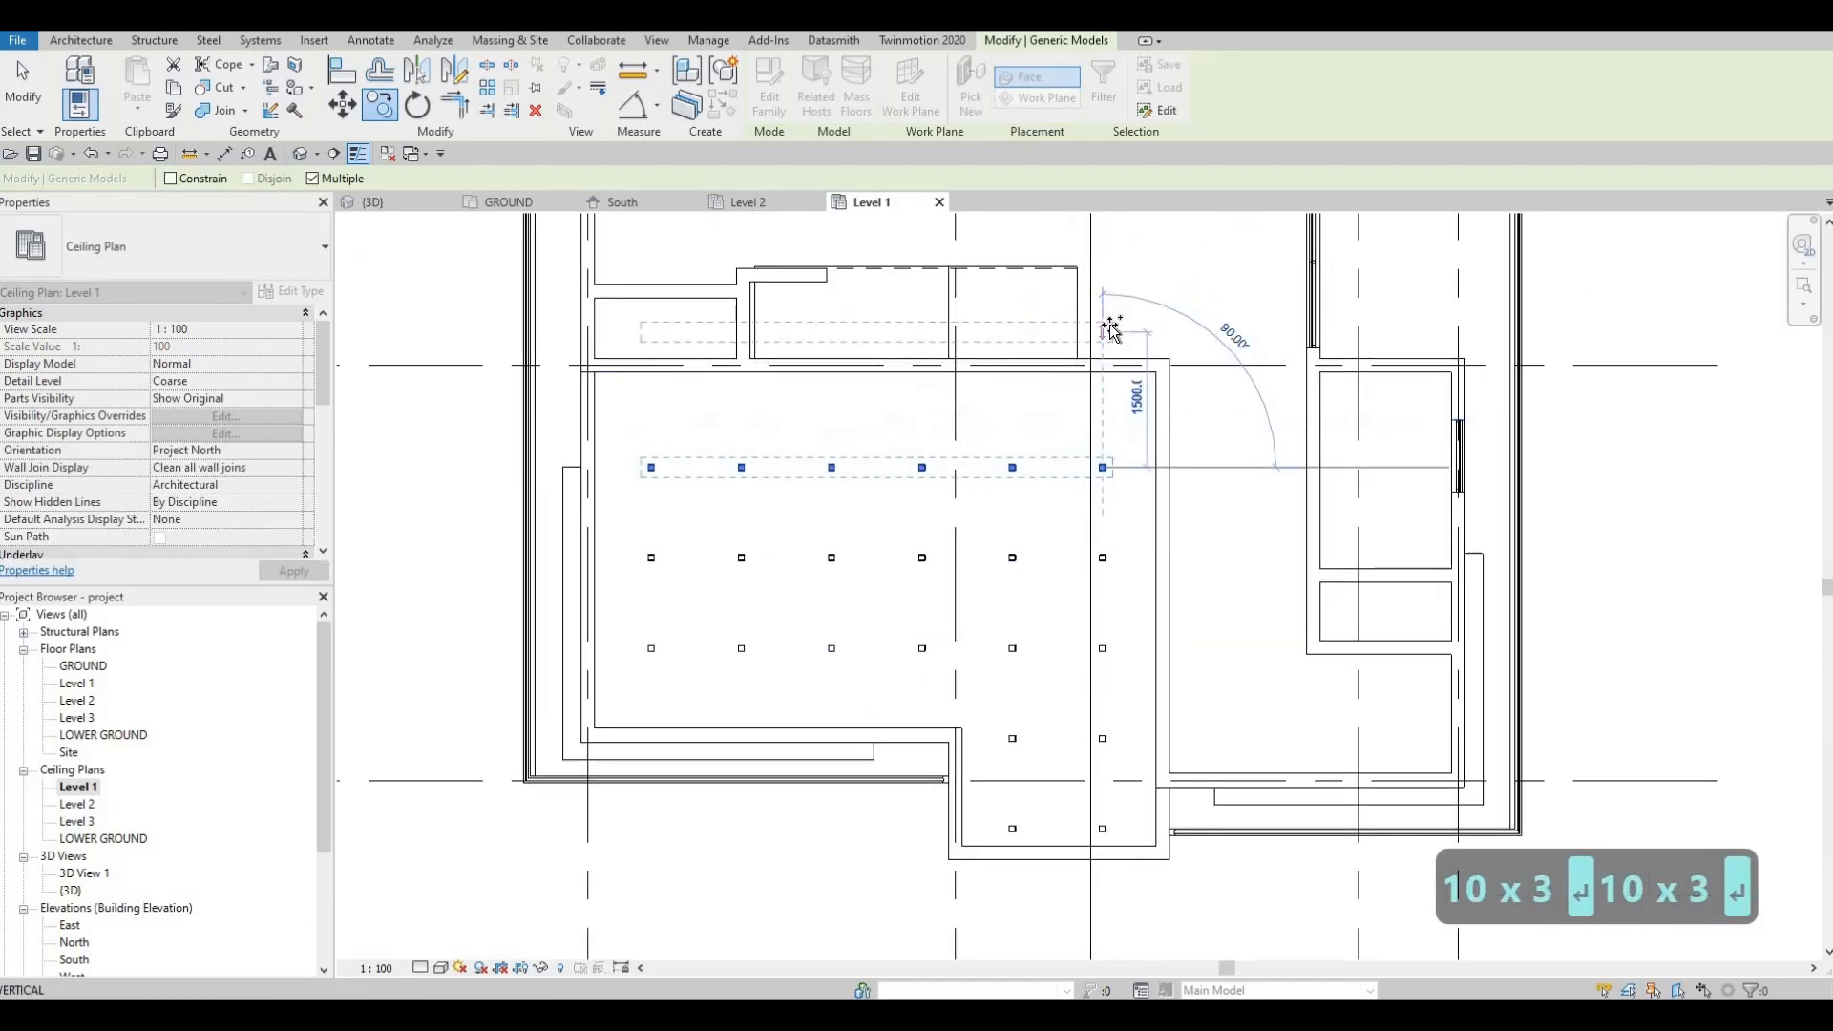
pyautogui.write('100')
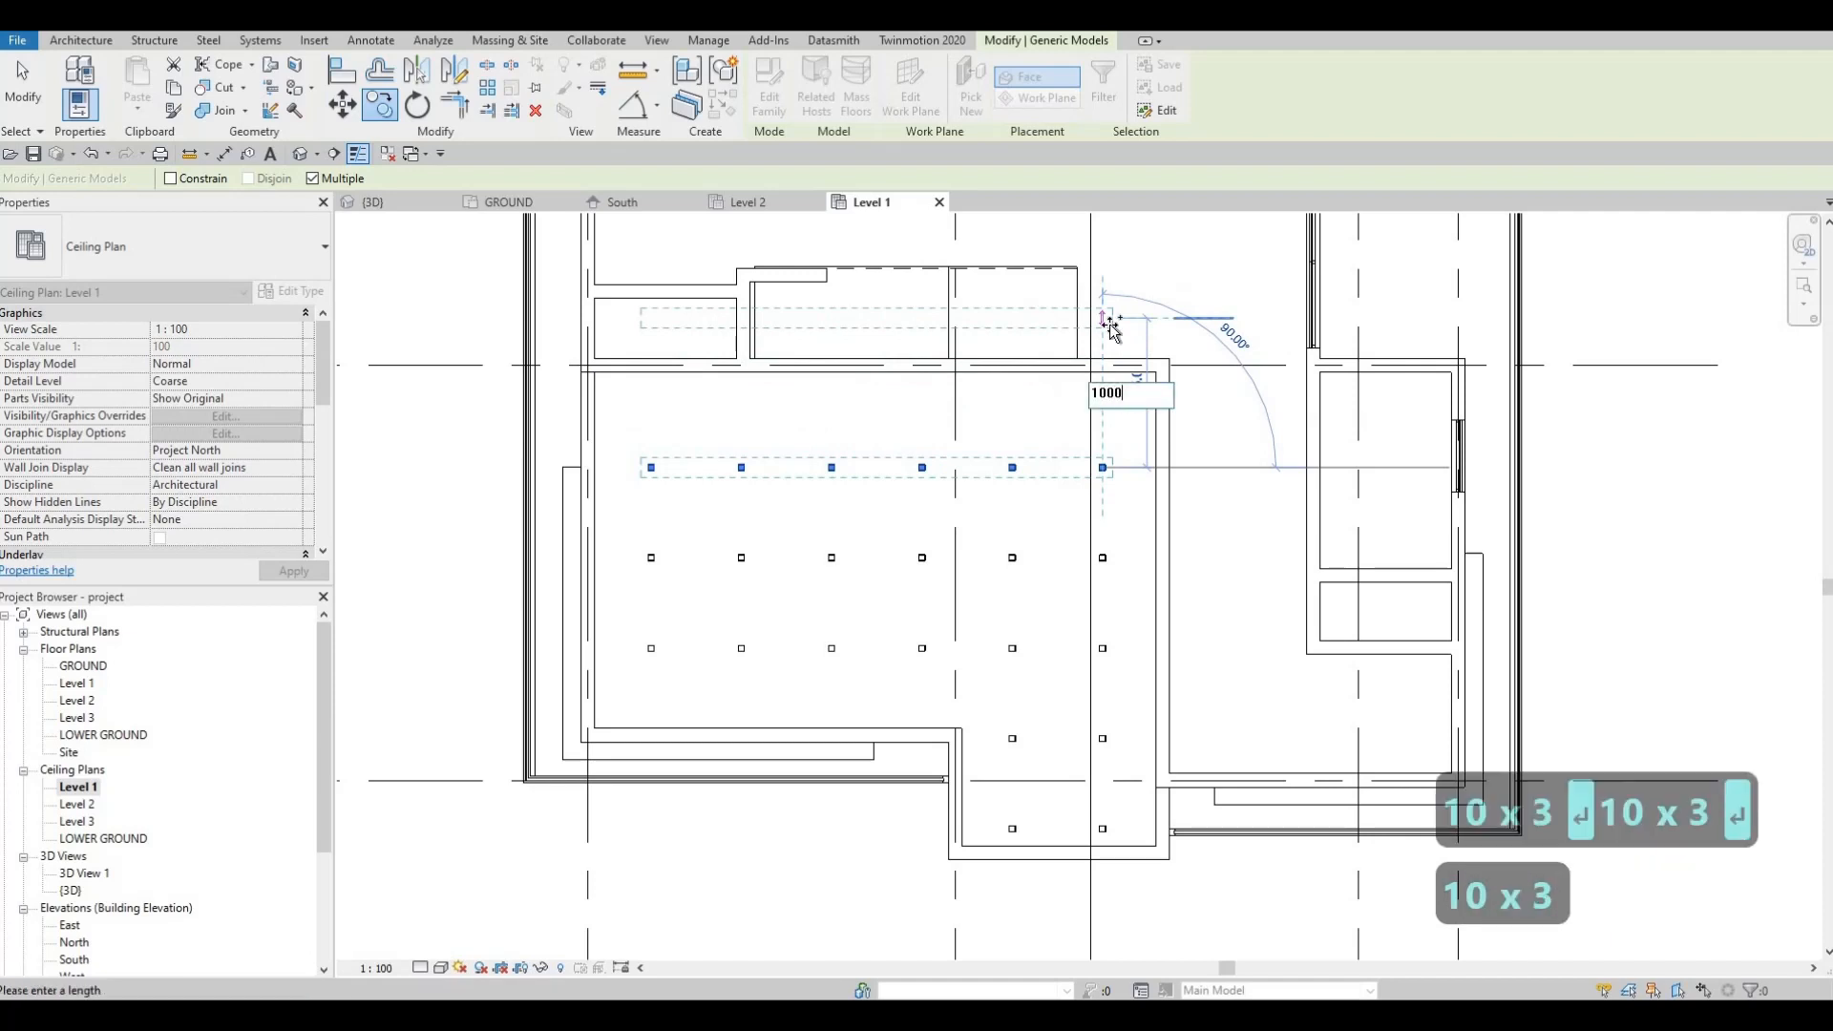
pyautogui.write('0')
pyautogui.press('Return')
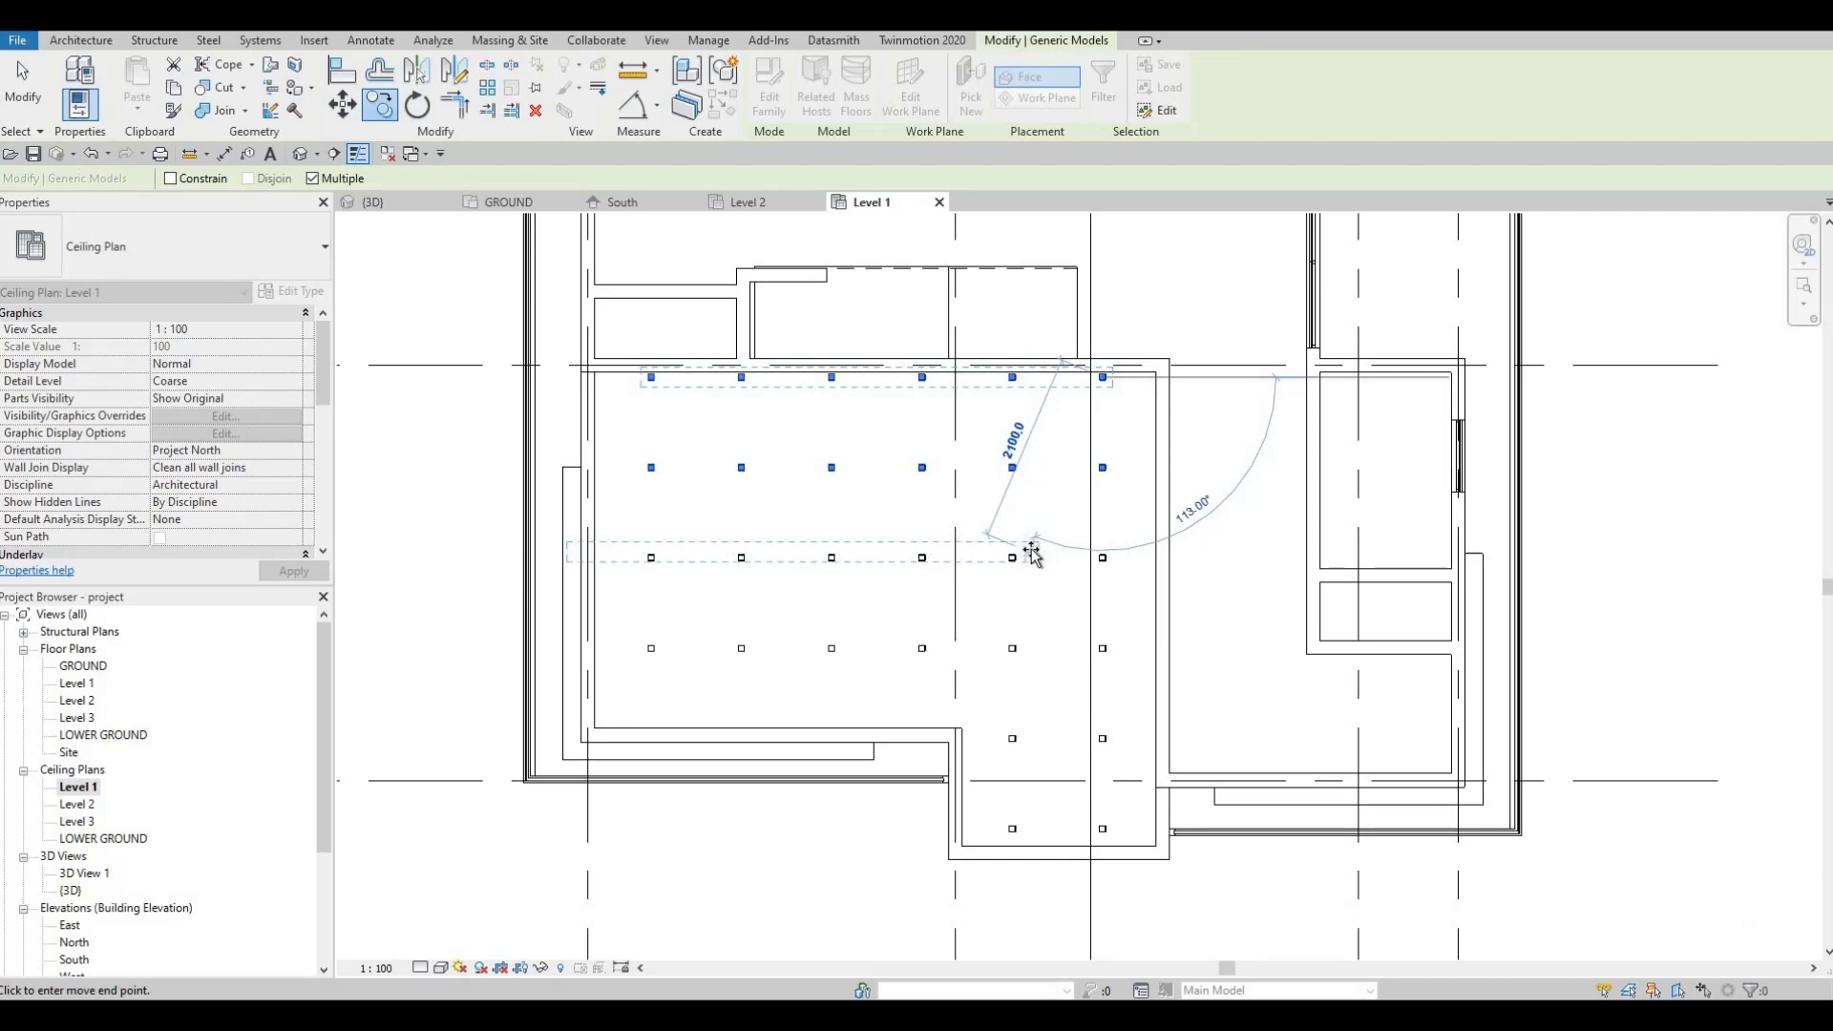
pyautogui.hotkey('ctrl', 'z')
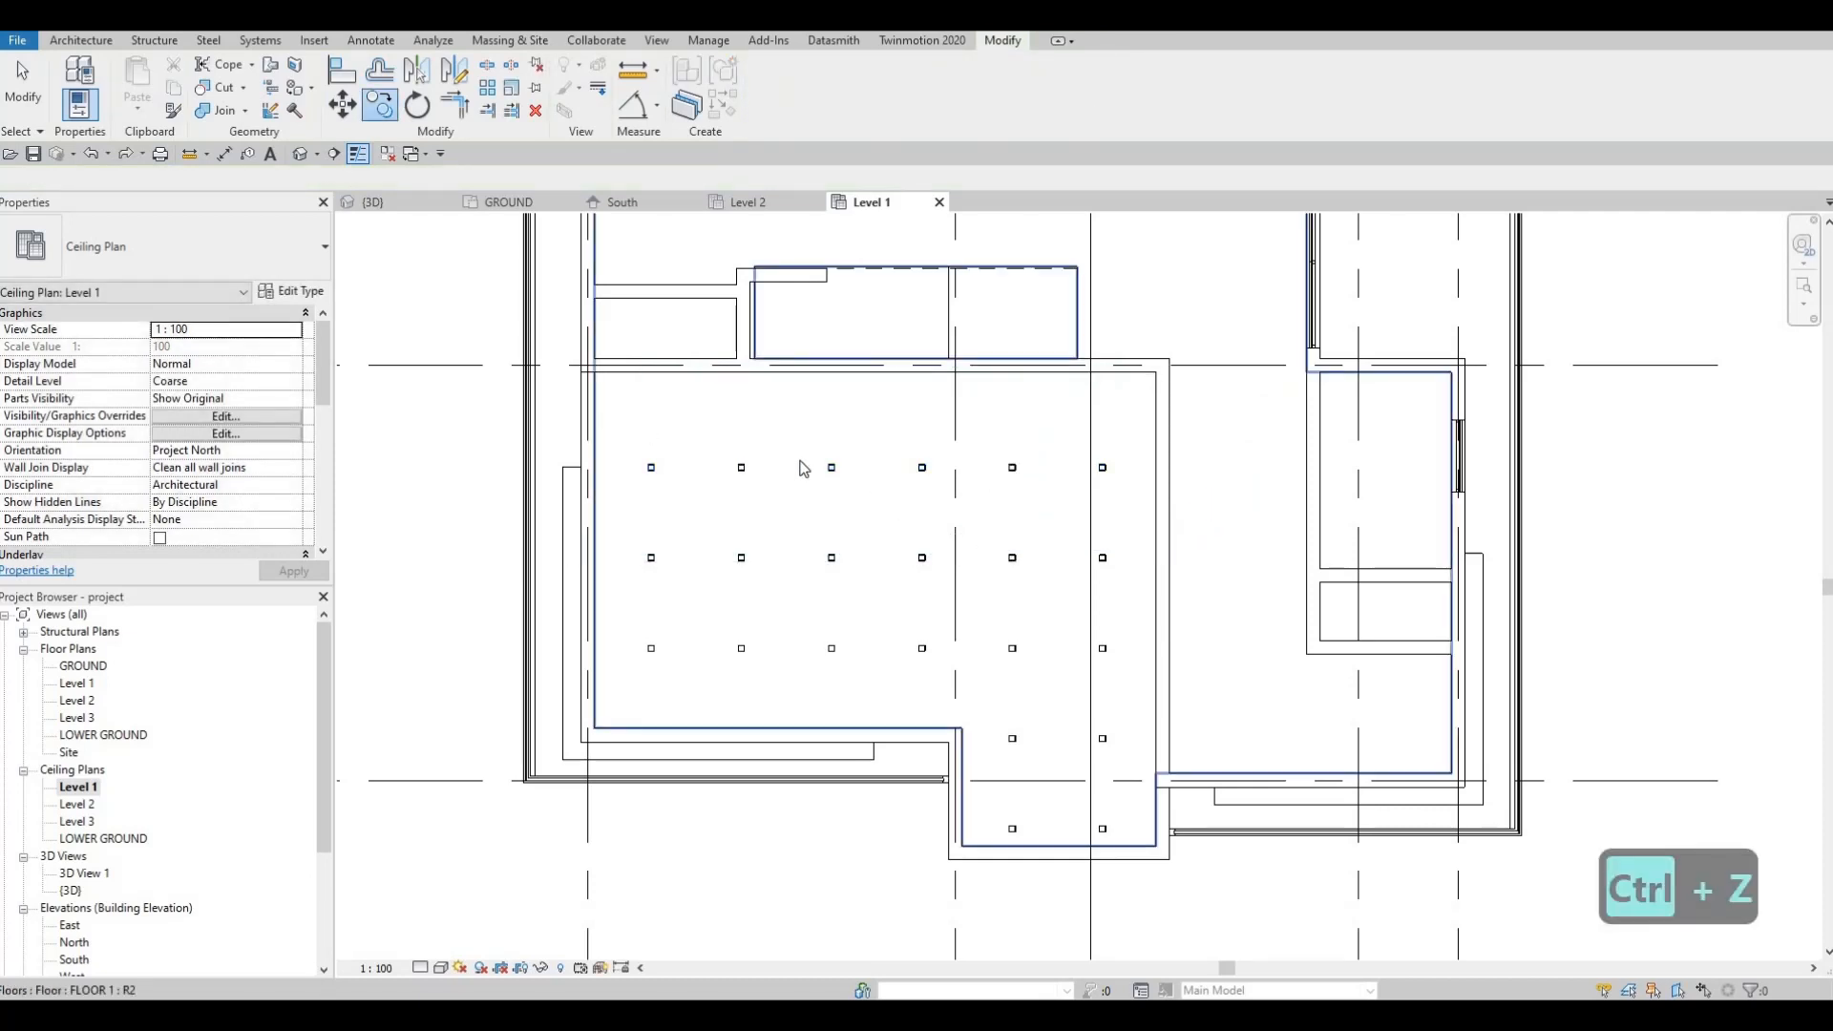
pyautogui.press('Escape')
# Step: Switch to the 3D view and orbit from the ceiling lights round to the front entrance facade
pyautogui.click(387, 202)
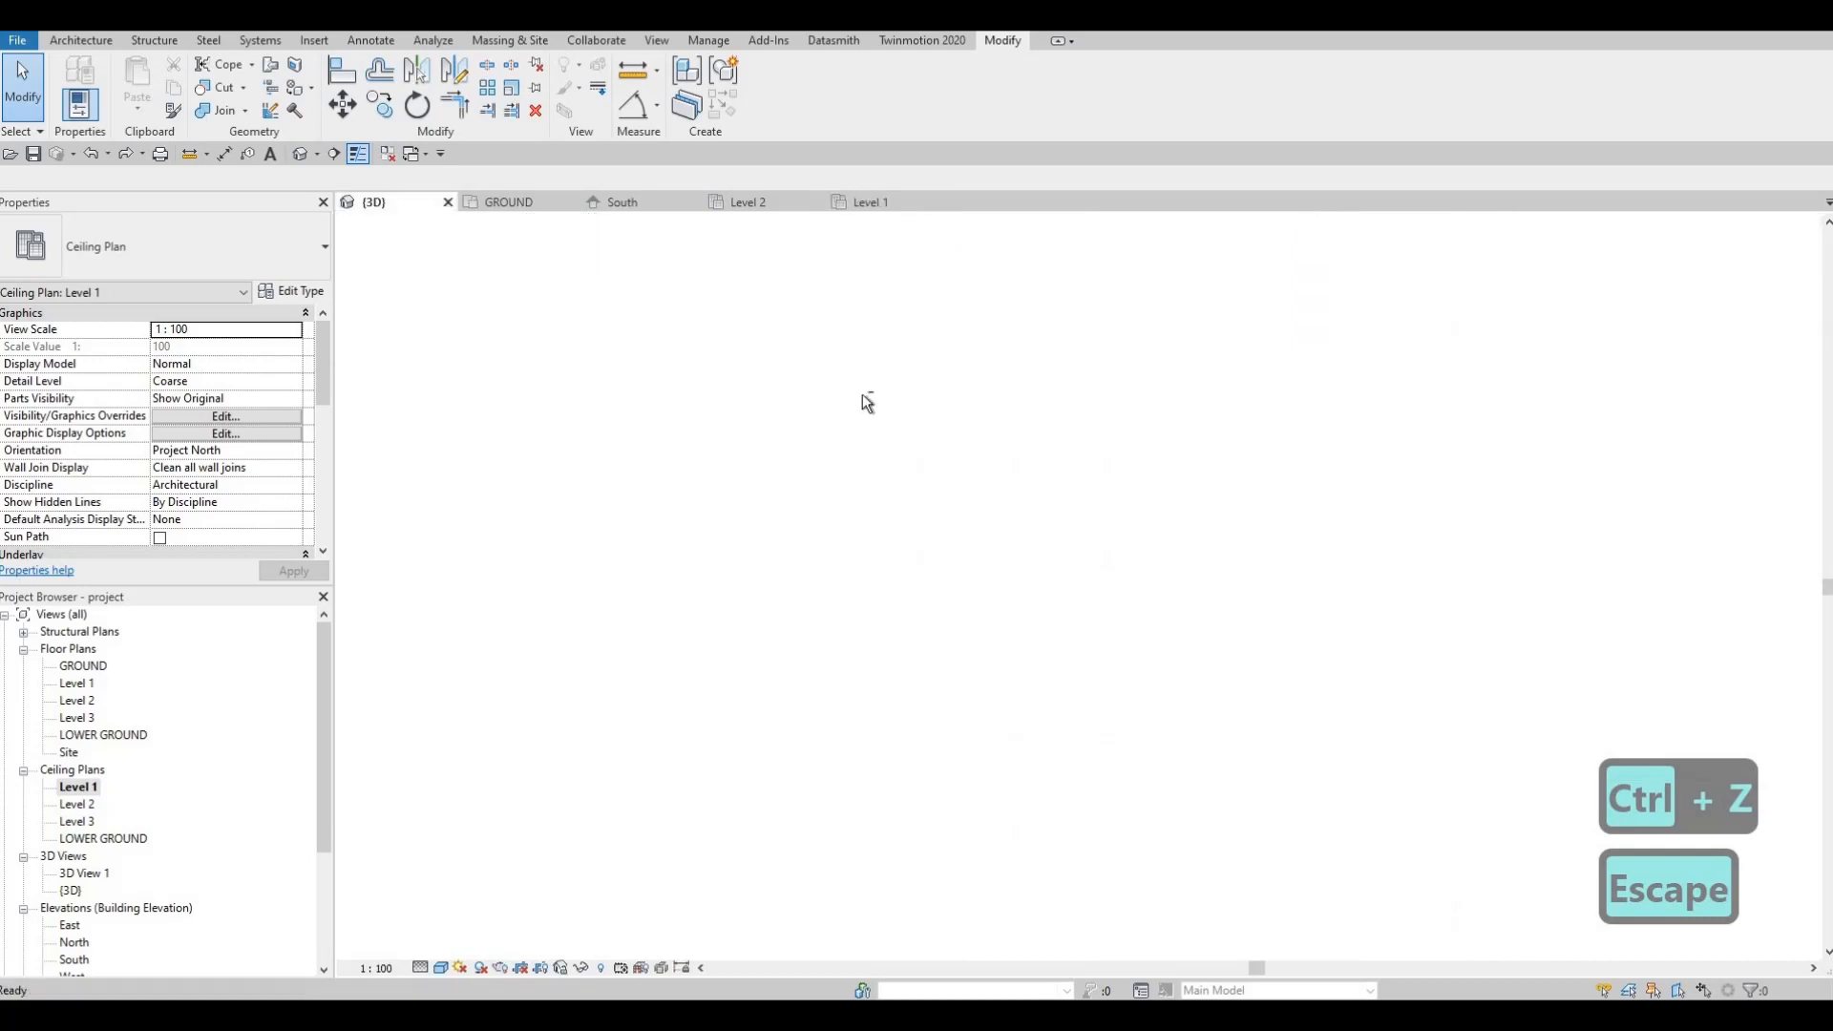
pyautogui.keyDown('shift'); pyautogui.moveTo(936, 319); pyautogui.dragTo(931, 387, button='middle'); pyautogui.keyUp('shift')
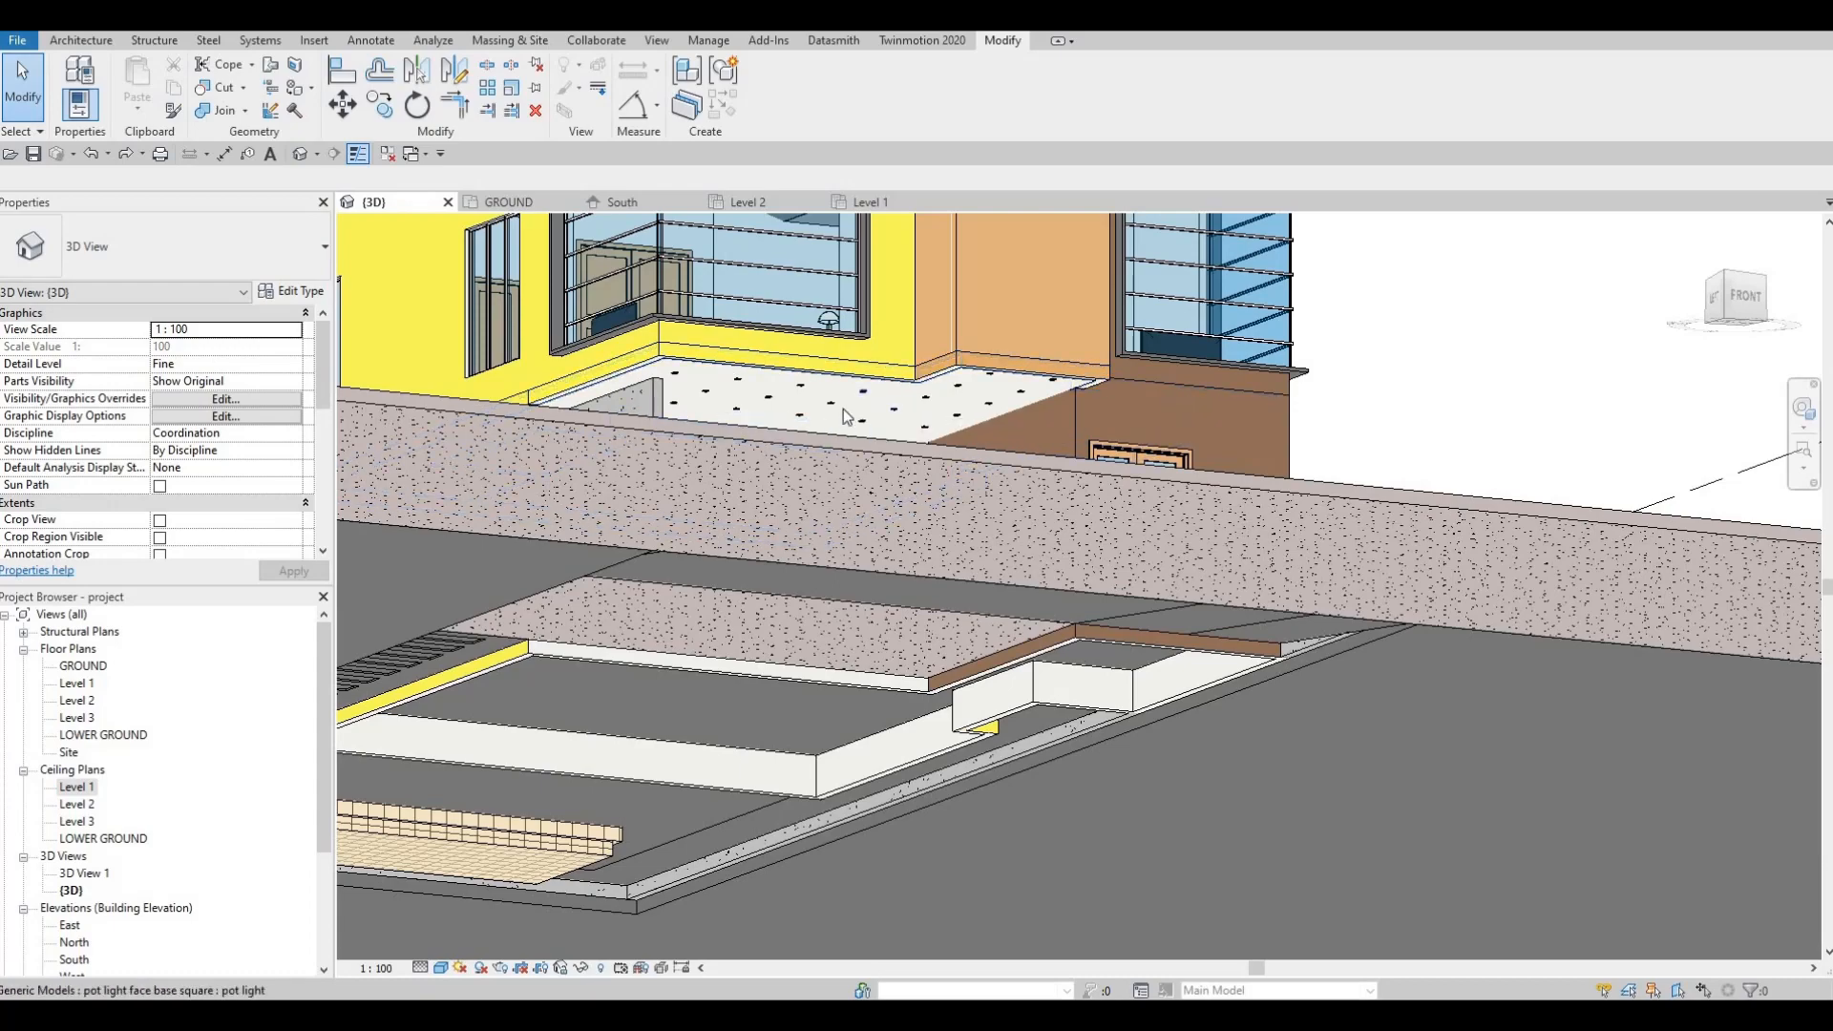
pyautogui.scroll(5, 842, 417)
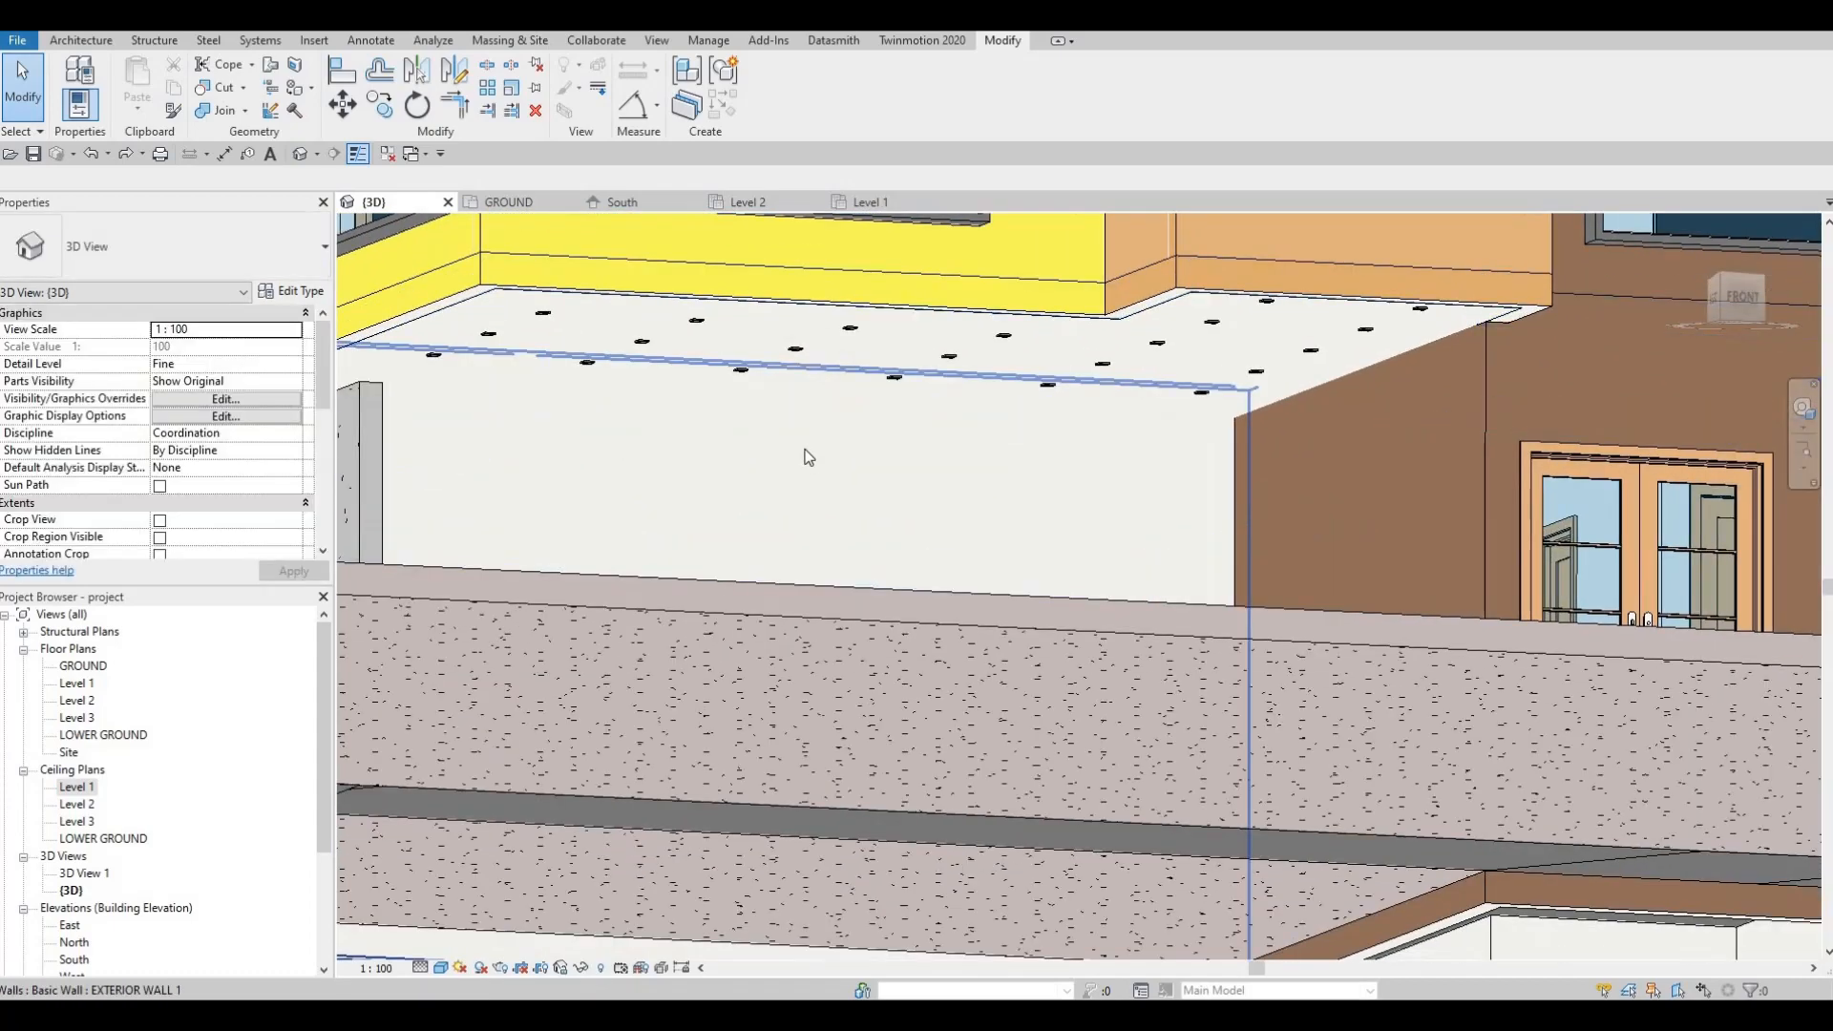
pyautogui.scroll(-4, 807, 430)
pyautogui.keyDown('shift'); pyautogui.moveTo(807, 439); pyautogui.dragTo(868, 454, button='middle'); pyautogui.keyUp('shift')
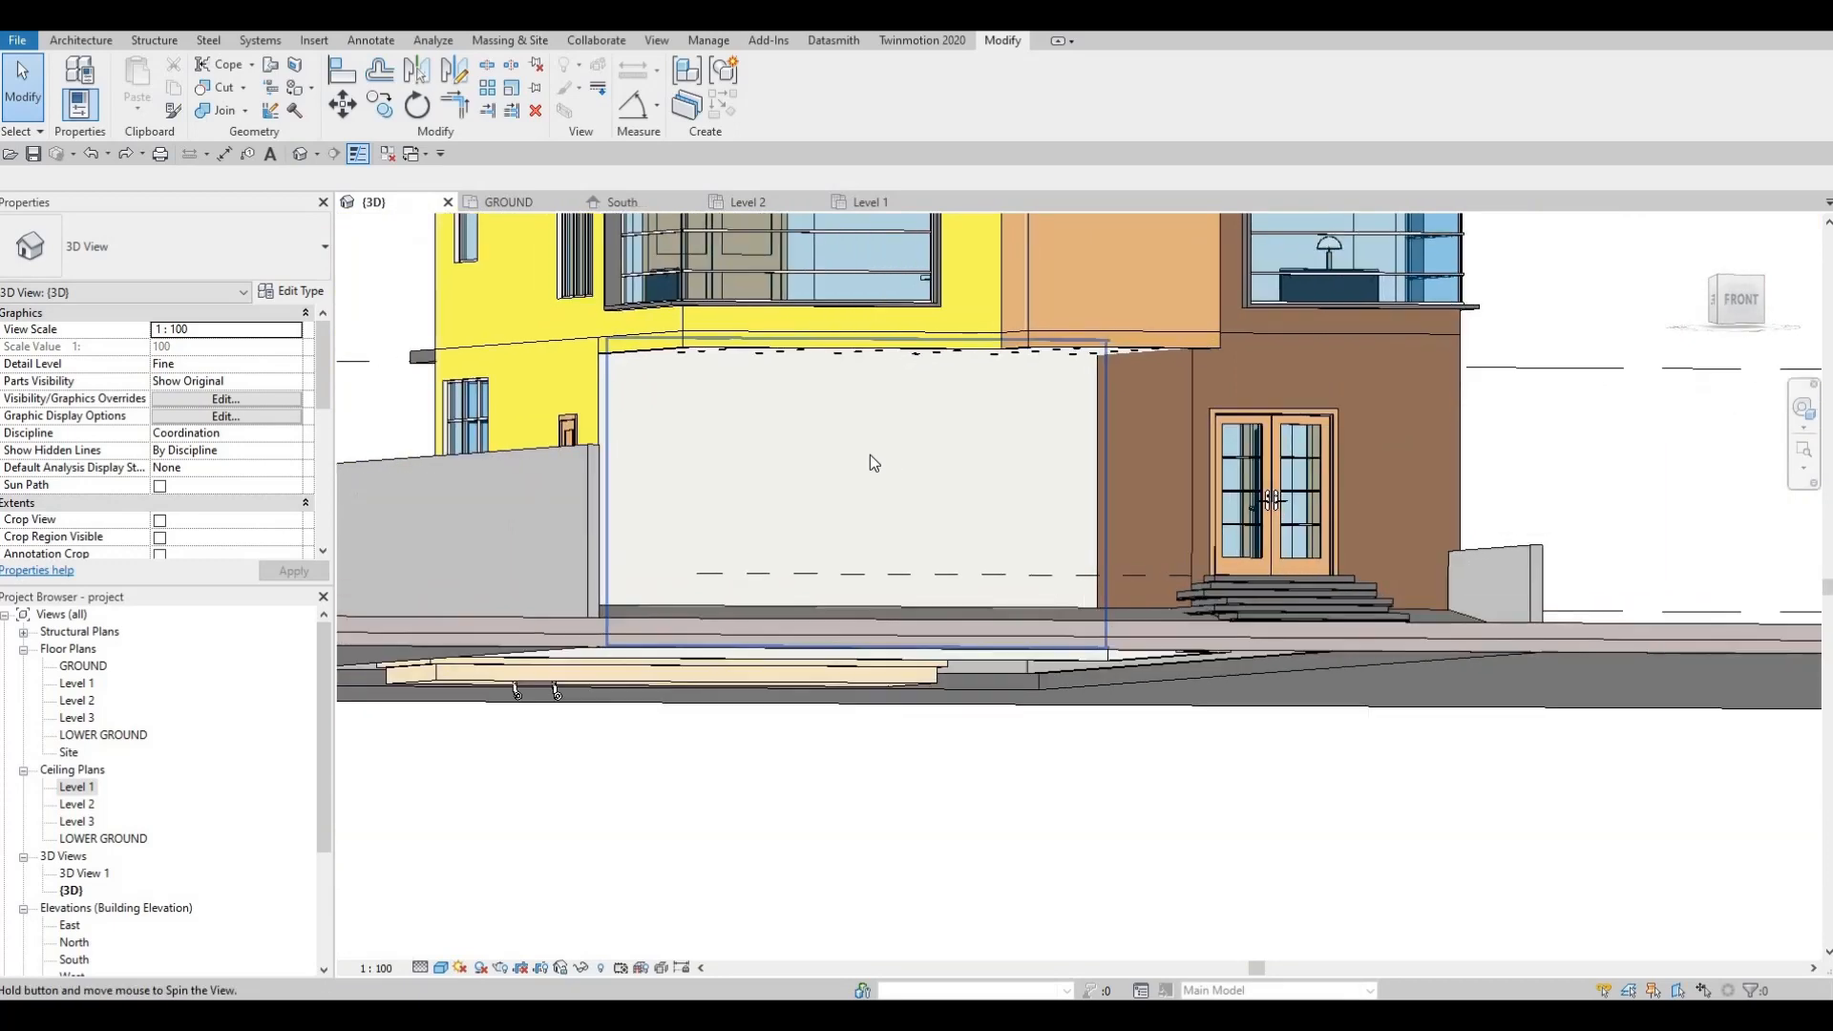
# Step: Paint the wall face beside the entrance door with the Oak, White material
pyautogui.click(312, 89)
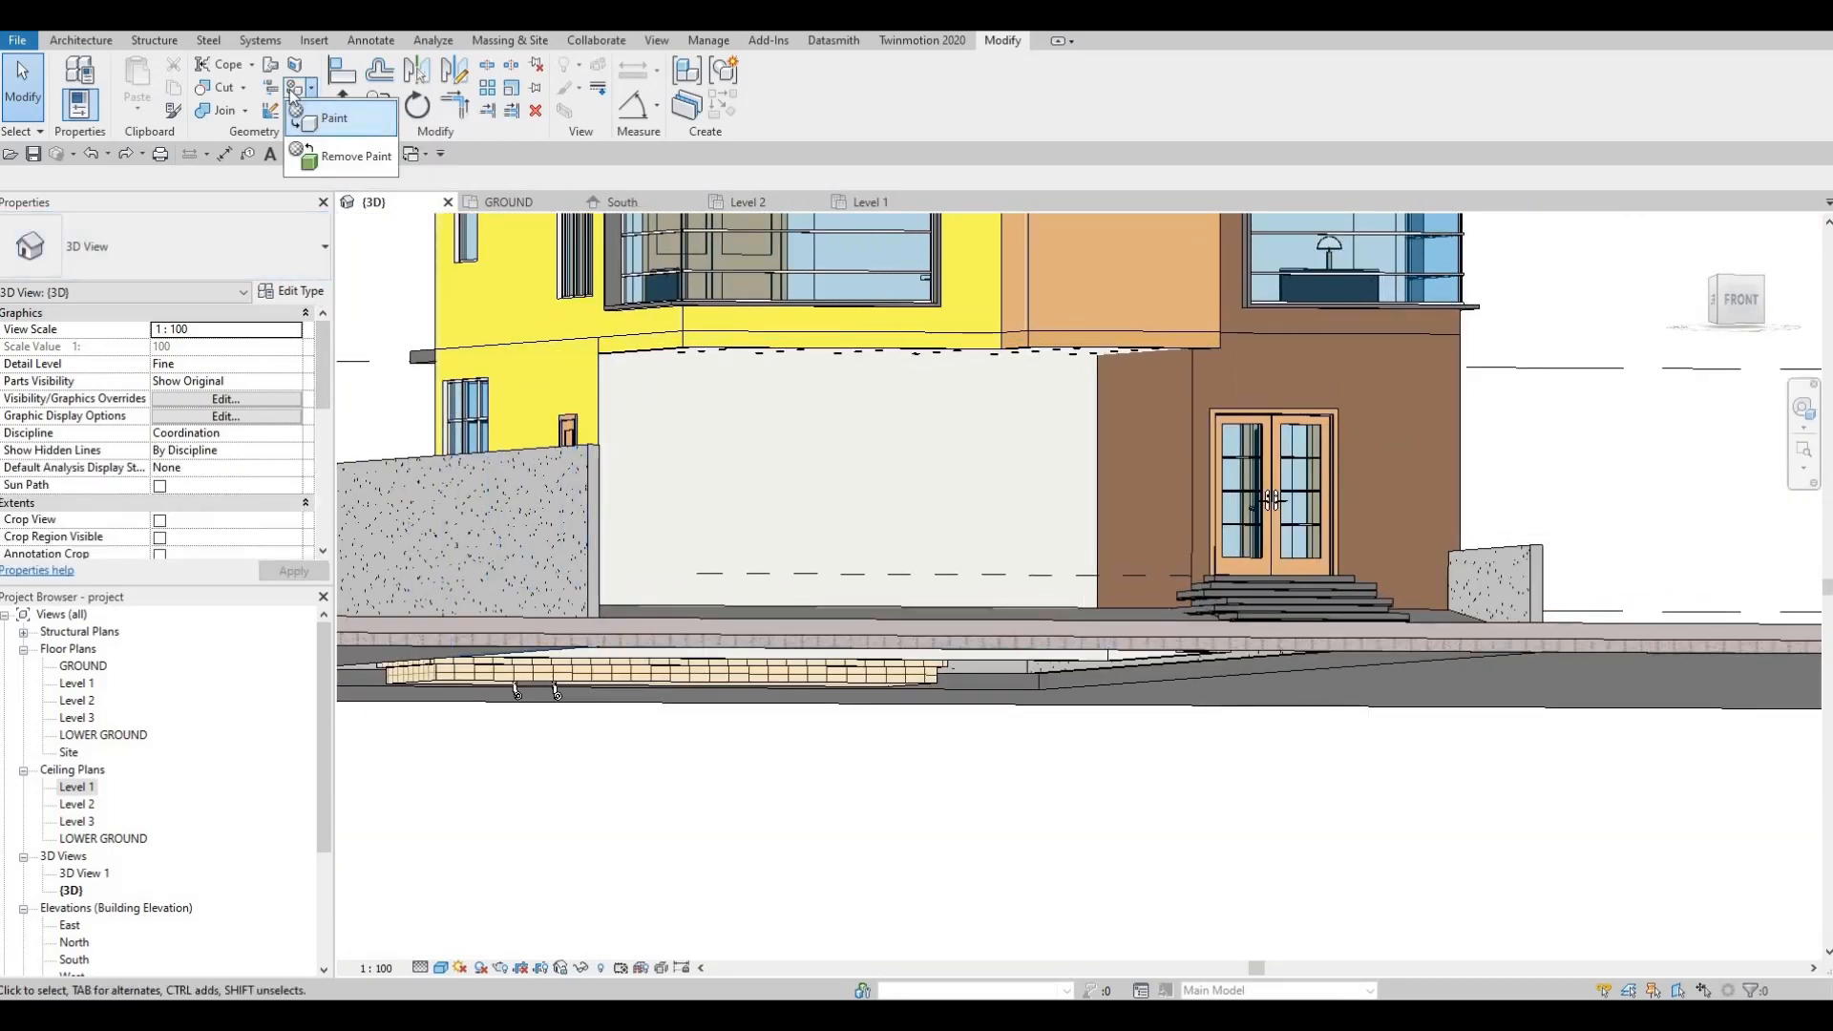
pyautogui.click(330, 118)
pyautogui.scroll(-5, 458, 649)
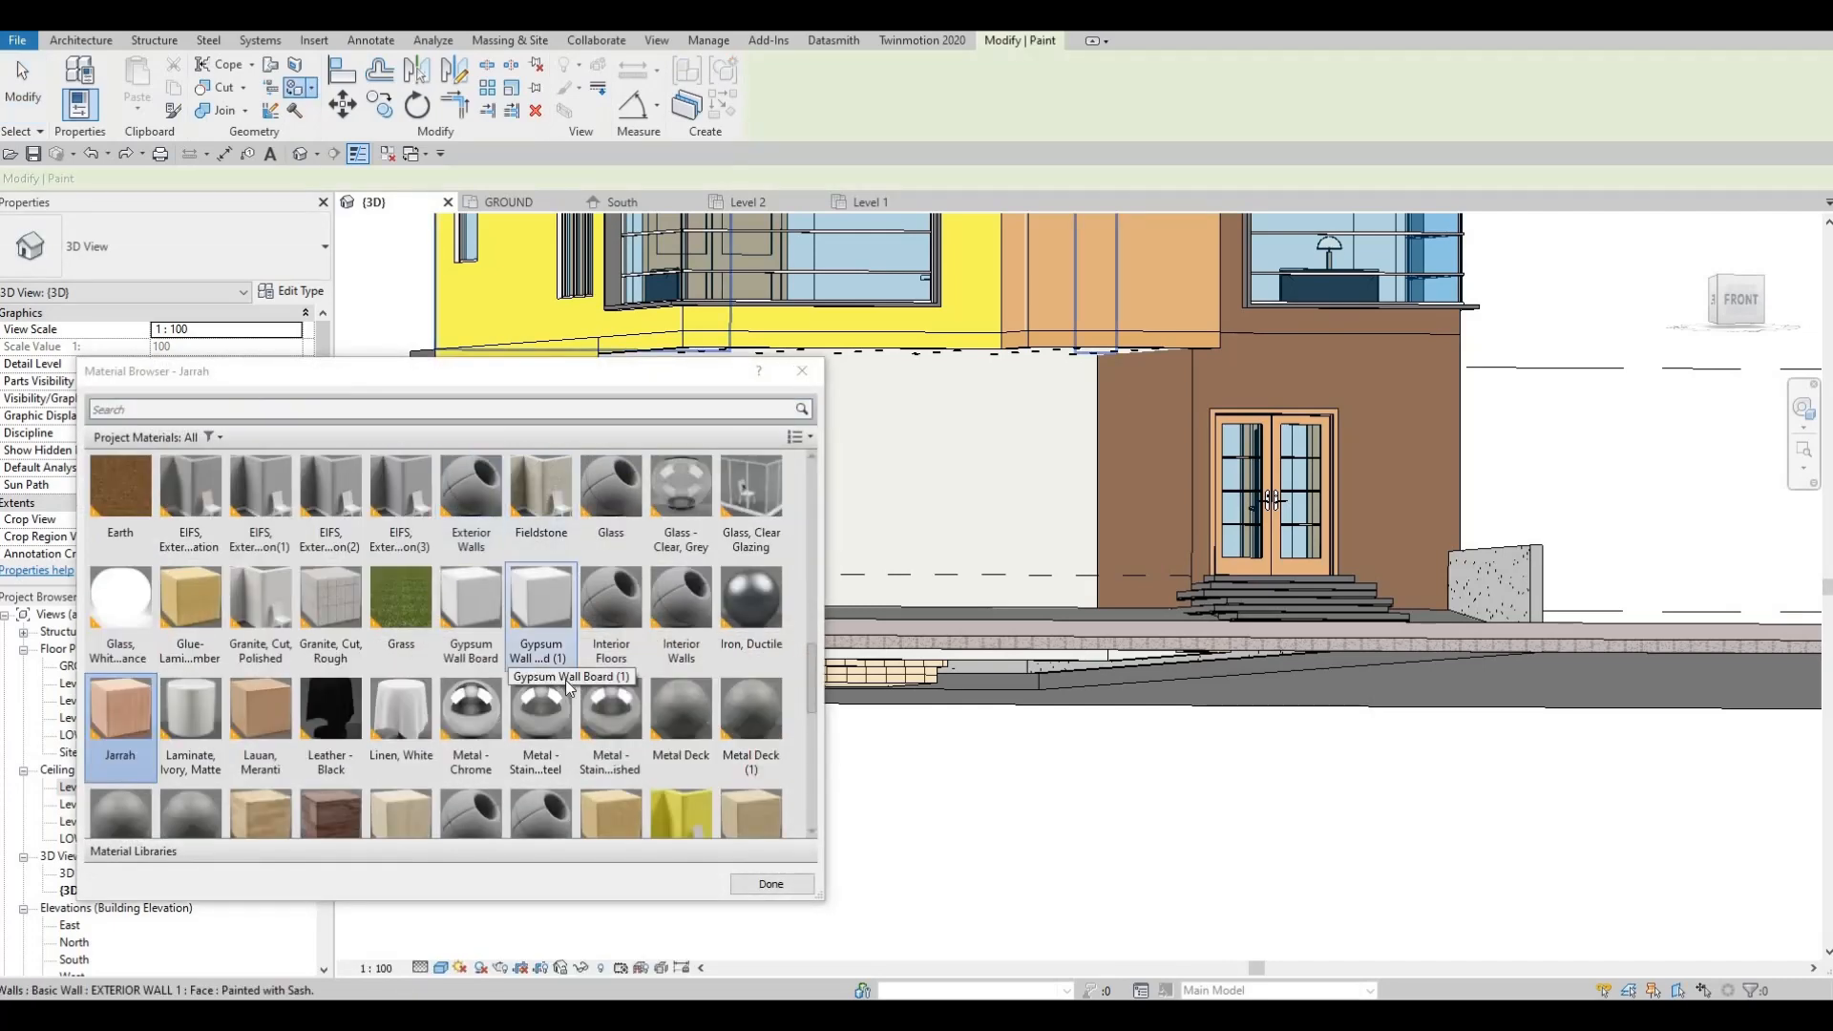
pyautogui.scroll(4, 574, 707)
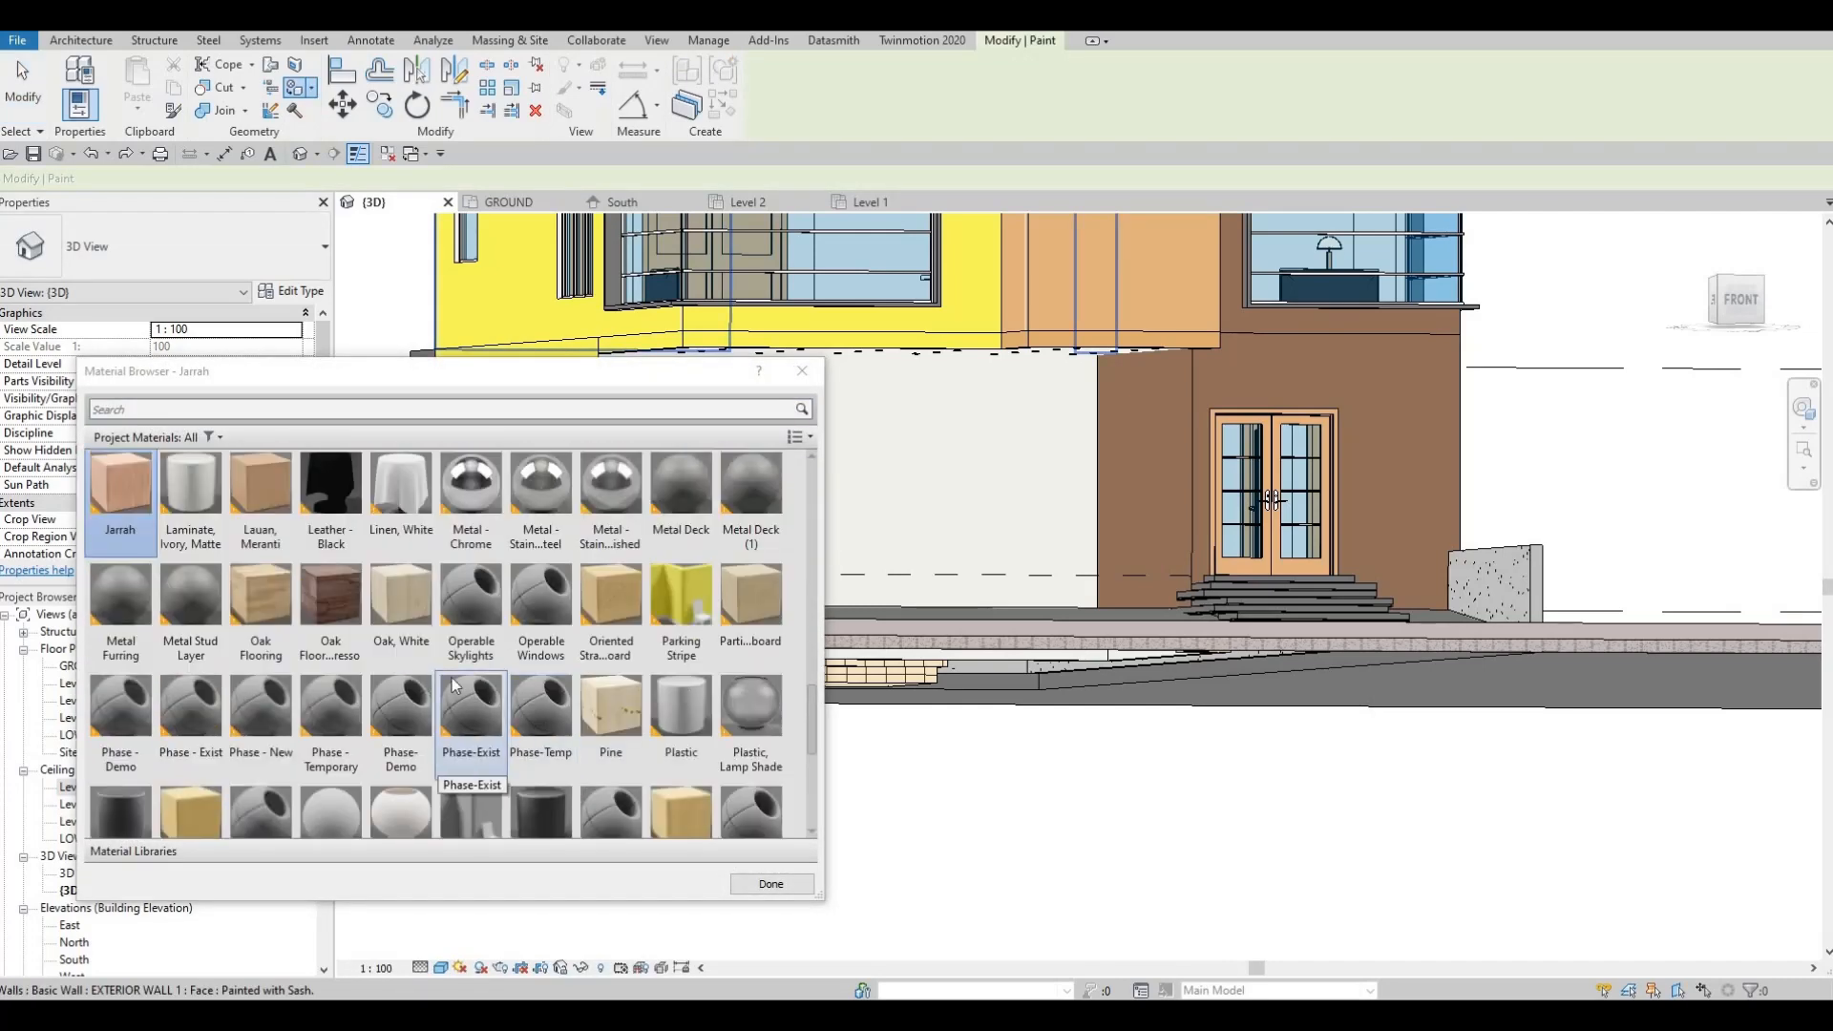
pyautogui.click(401, 602)
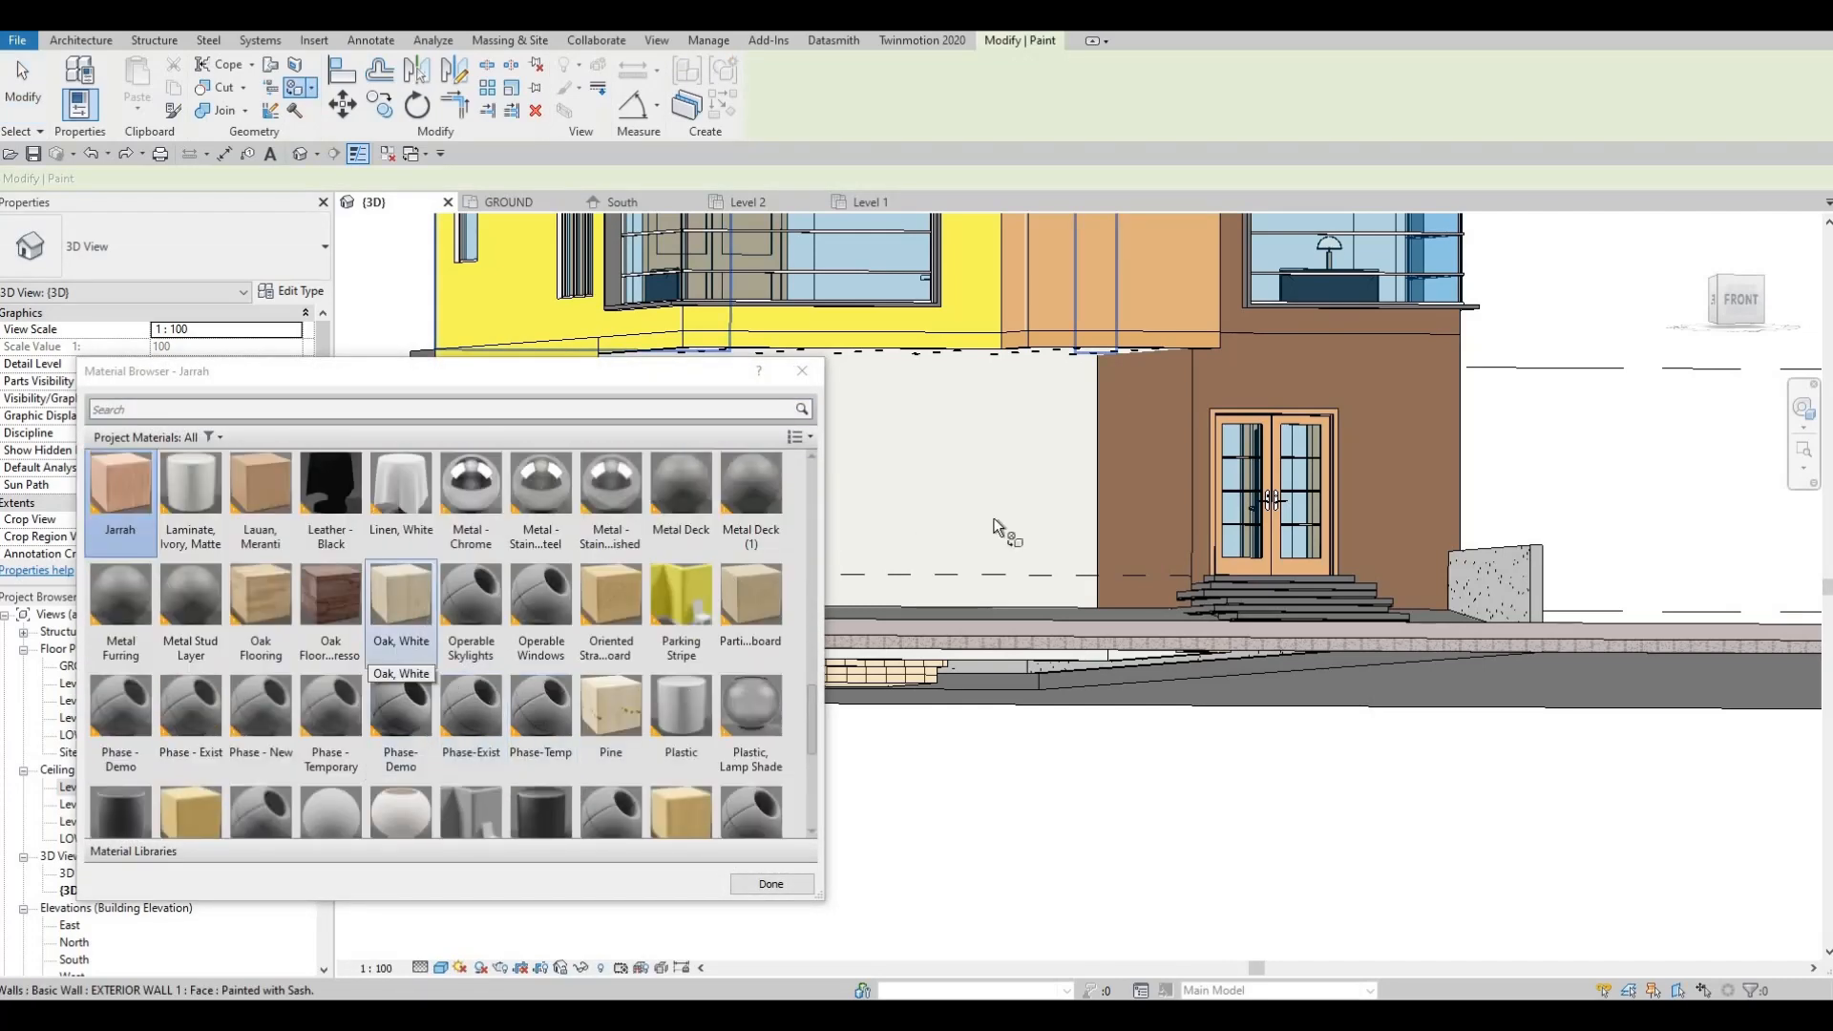
pyautogui.click(962, 555)
pyautogui.scroll(-1, 684, 789)
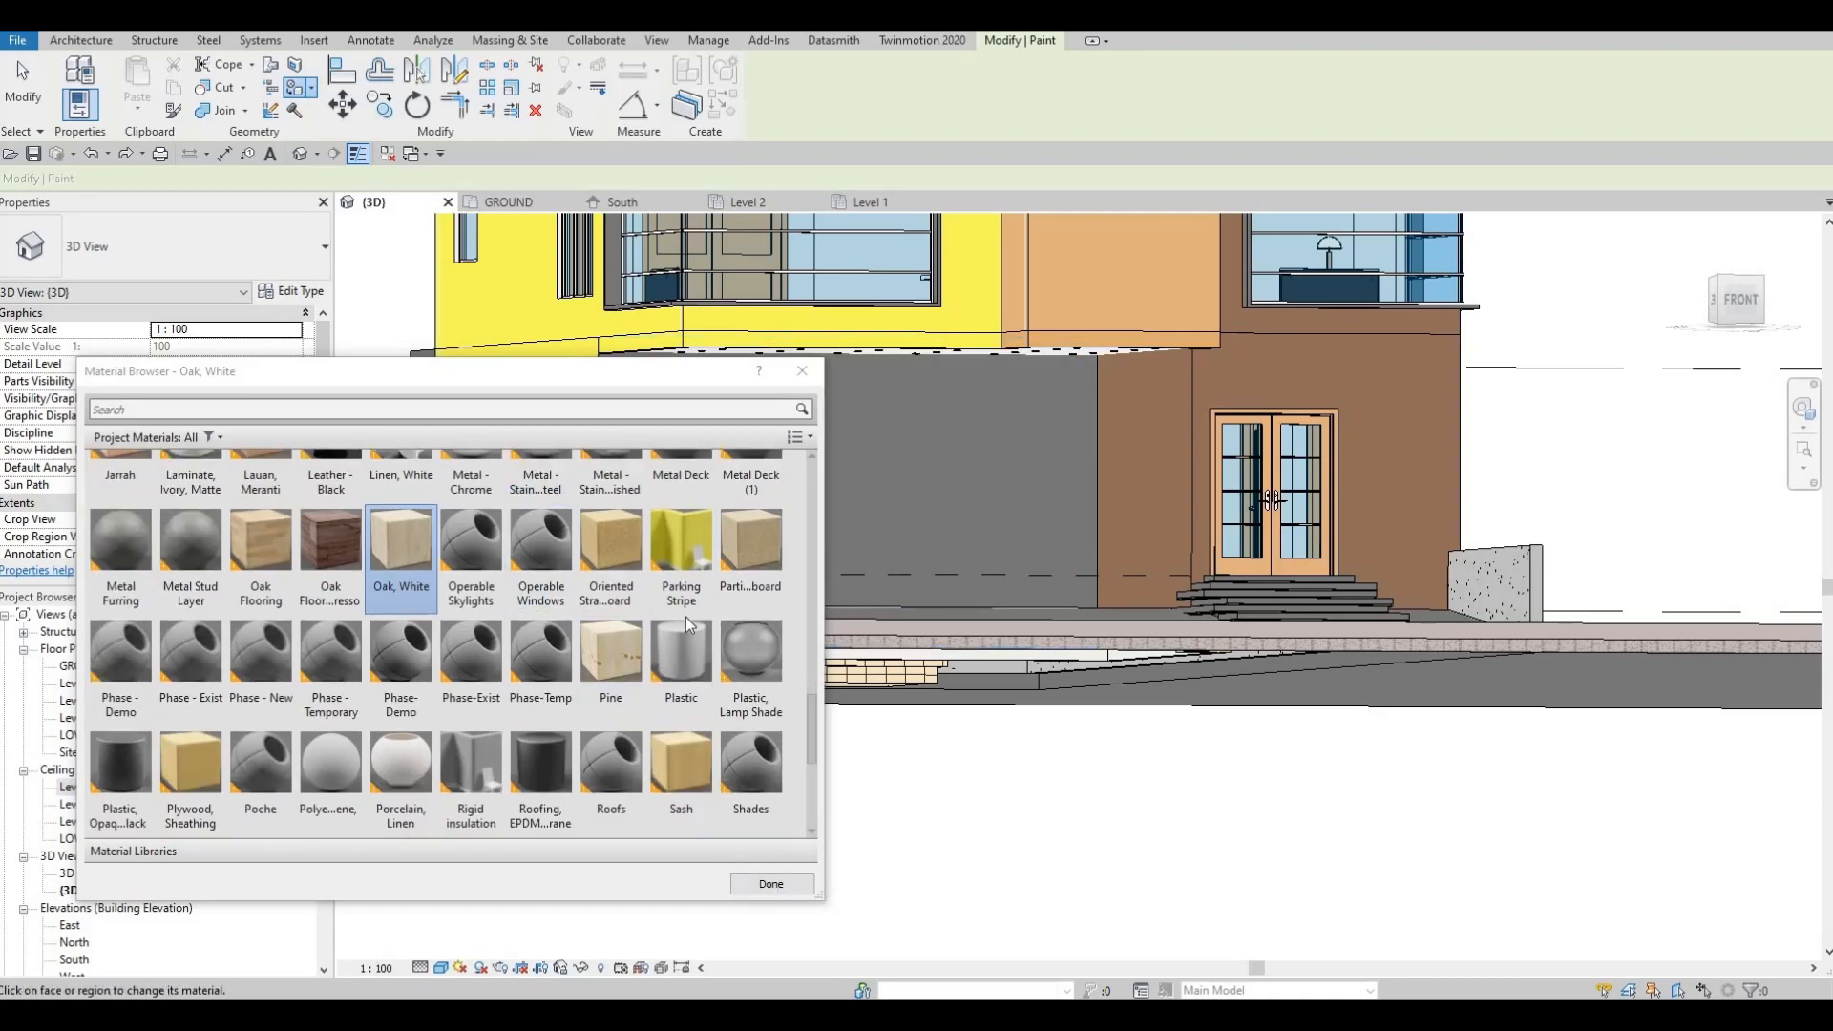
pyautogui.click(771, 883)
pyautogui.press('Escape')
pyautogui.press('Escape')
pyautogui.moveTo(1181, 469)
pyautogui.keyDown('shift'); pyautogui.mouseDown(button='middle')
pyautogui.moveTo(1244, 609)
pyautogui.moveTo(1046, 541)
pyautogui.moveTo(932, 630)
pyautogui.moveTo(833, 592)
pyautogui.mouseUp(button='middle'); pyautogui.keyUp('shift')
pyautogui.scroll(3, 829, 587)
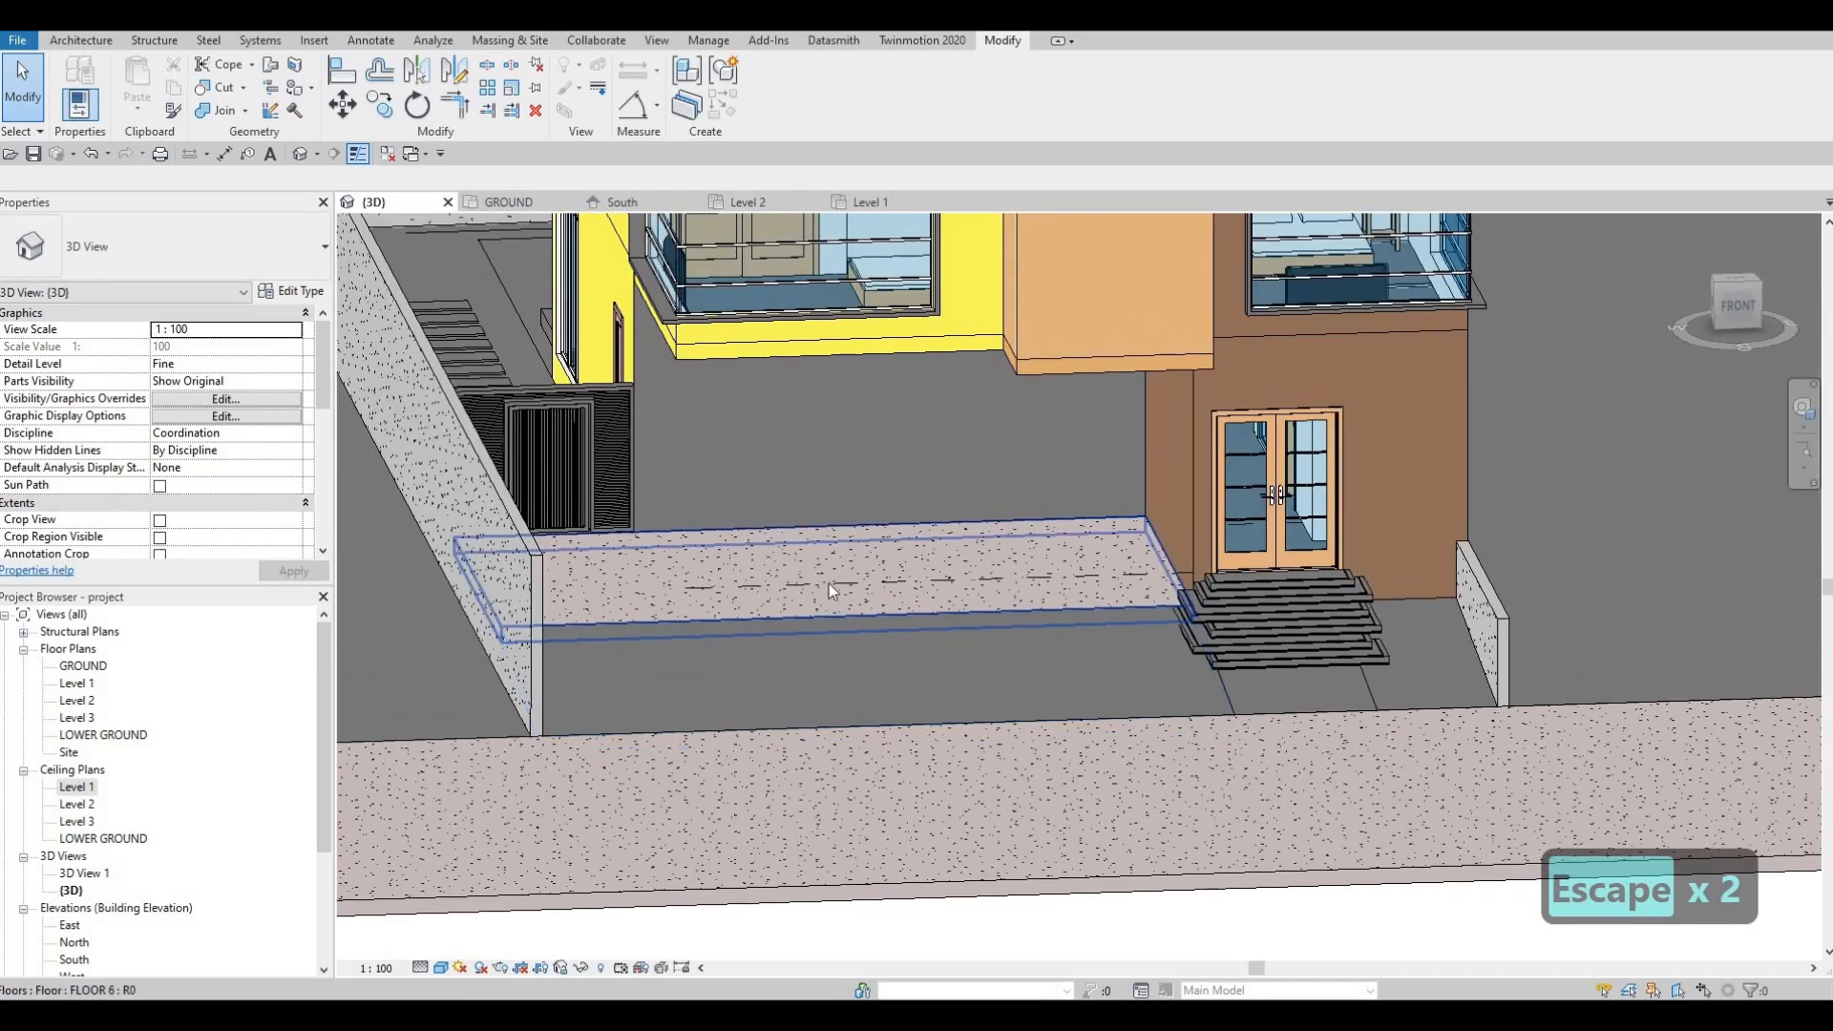
# Step: Delete the room separation line crossing the front paved slab, then view the whole front
pyautogui.click(834, 592)
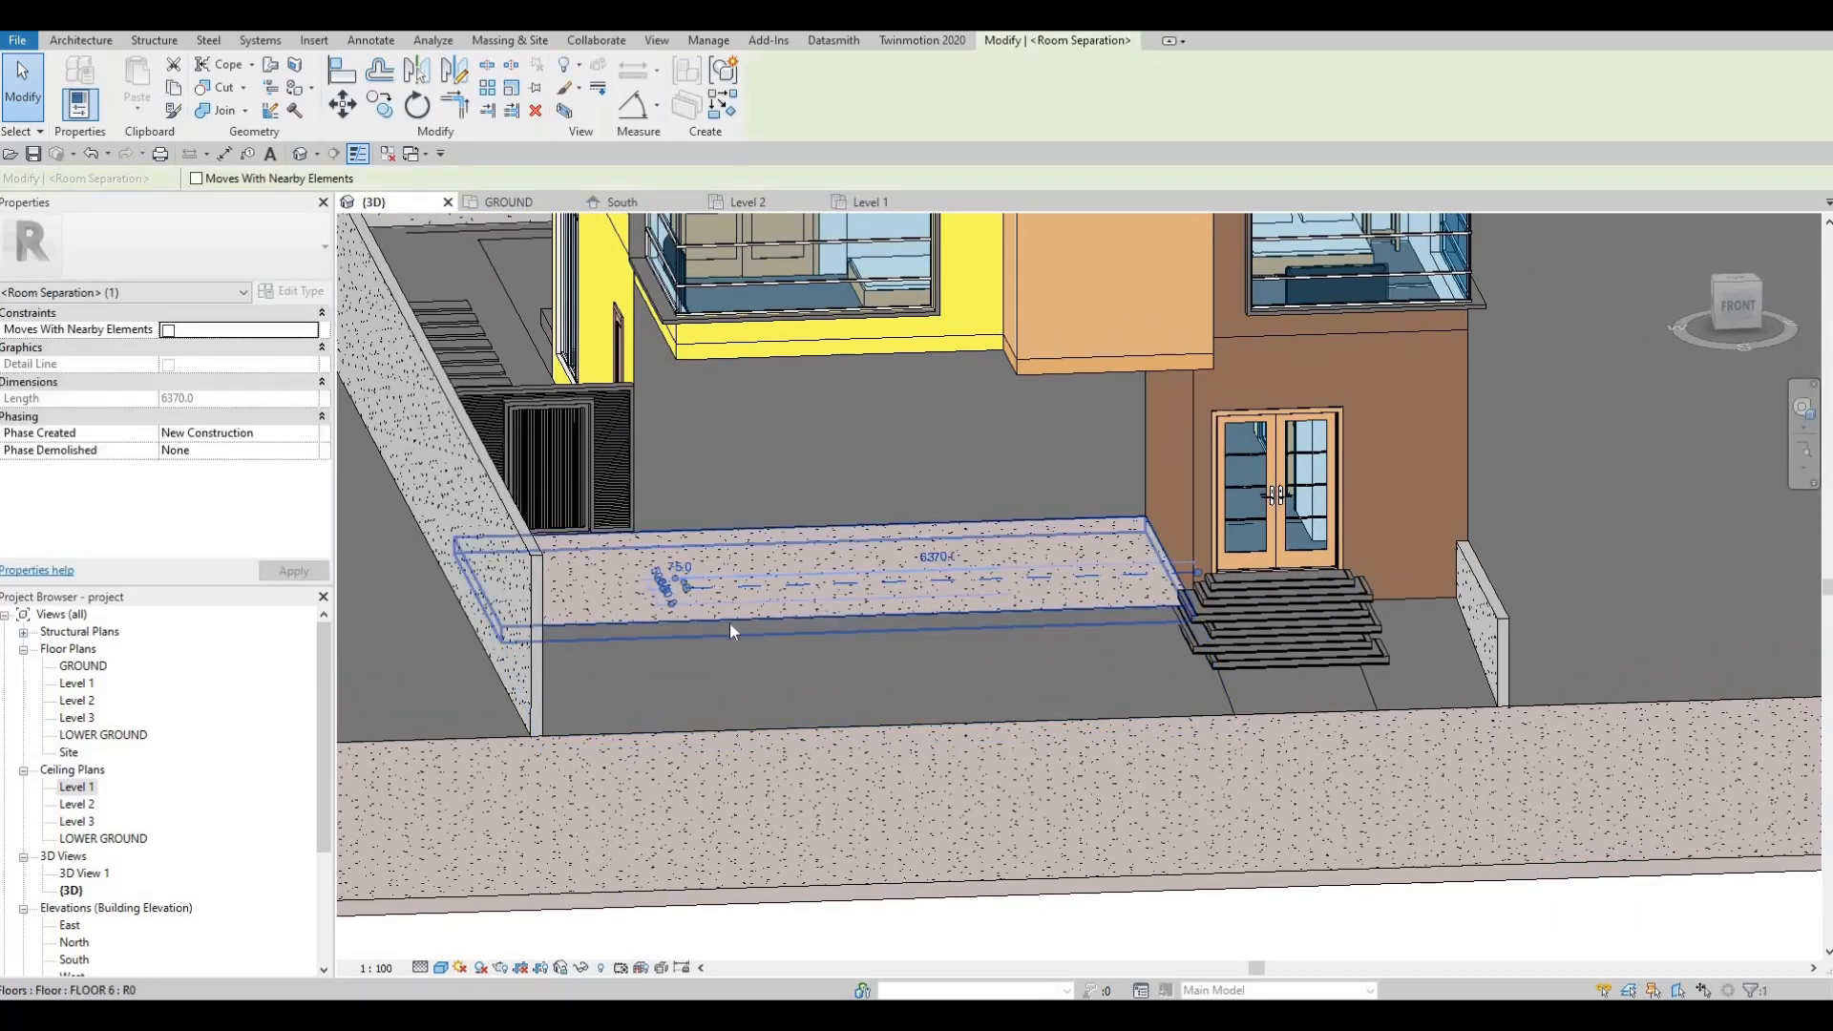
pyautogui.press('Escape')
pyautogui.press('Escape')
pyautogui.click(852, 603)
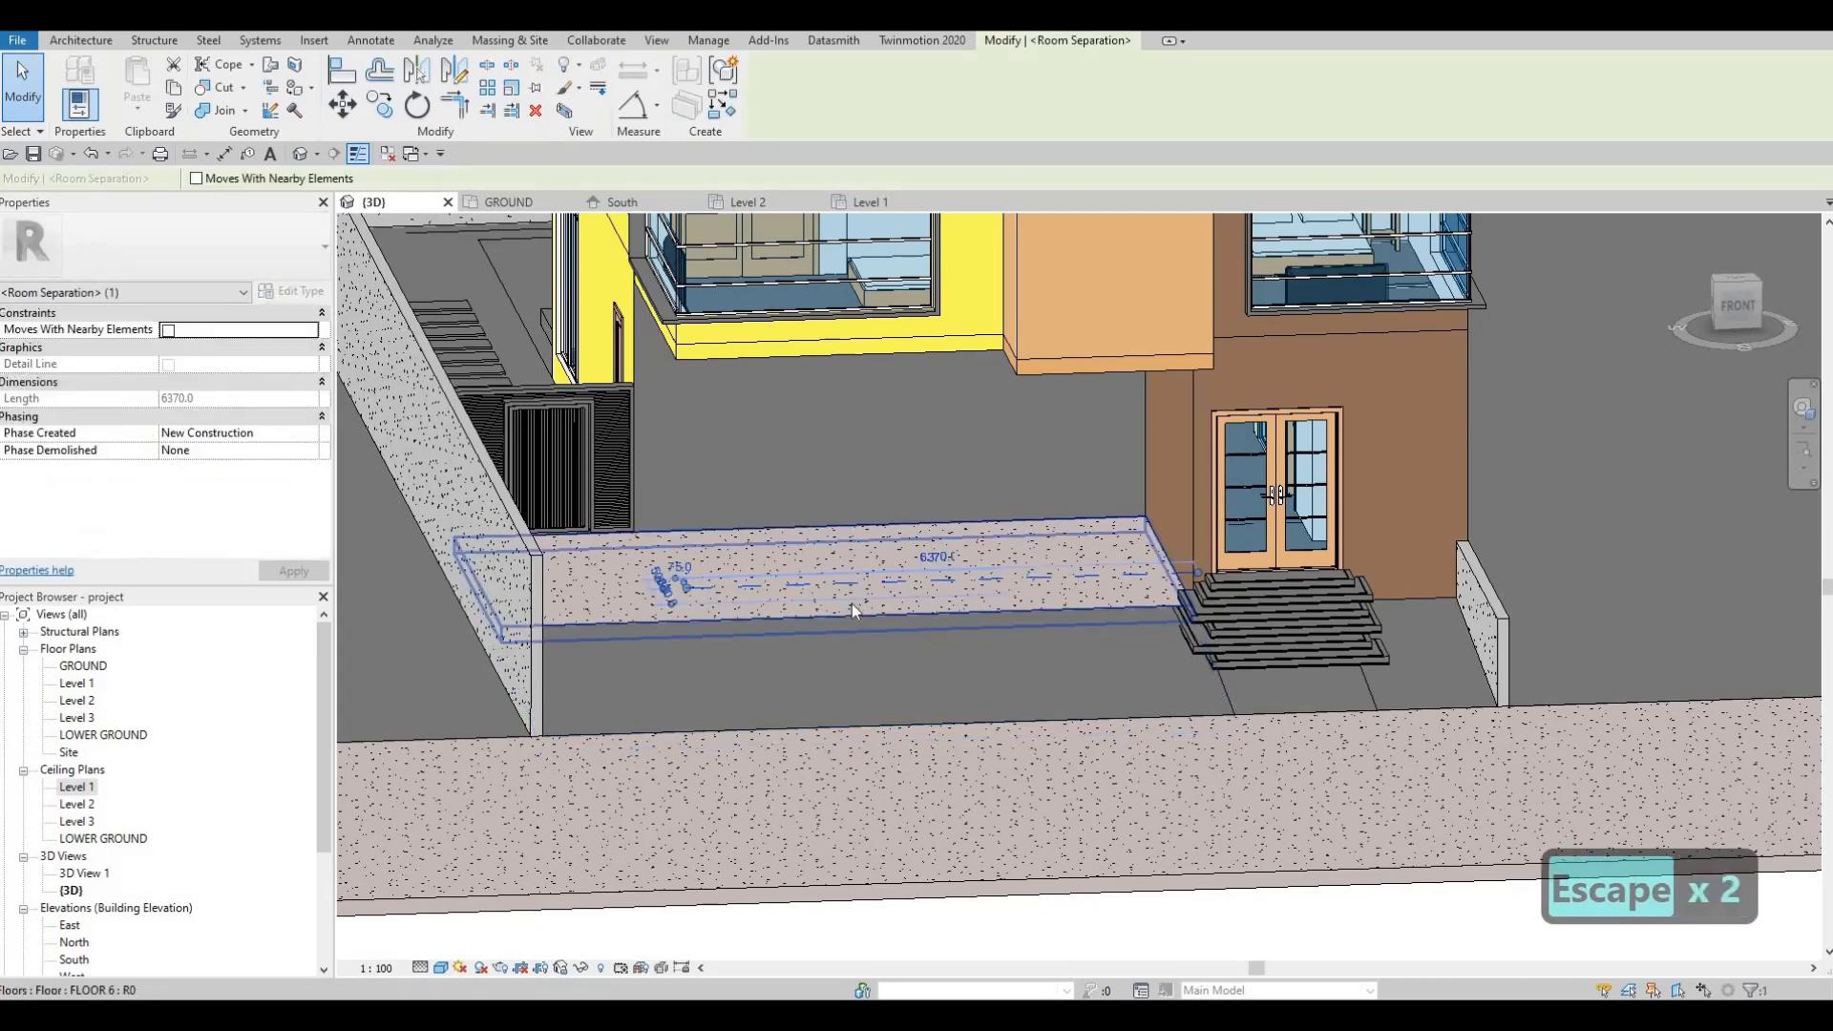
pyautogui.press('Delete')
pyautogui.press('Escape')
pyautogui.press('Escape')
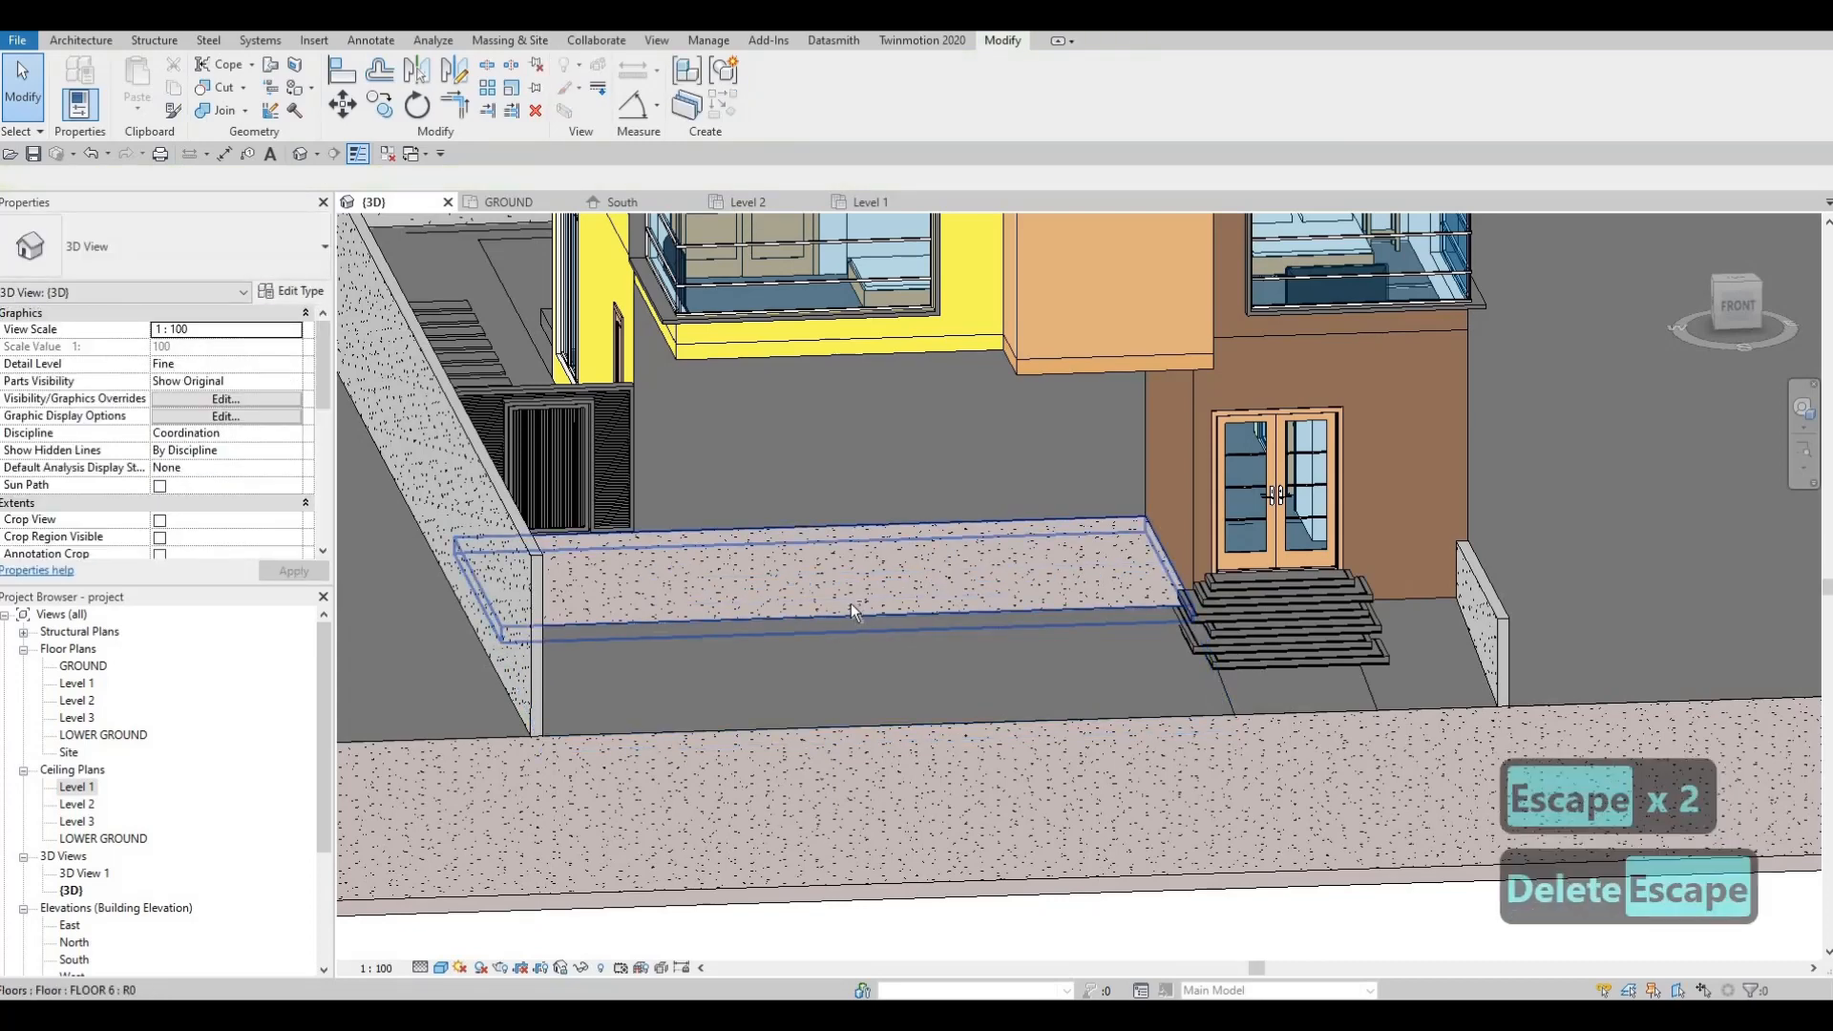
pyautogui.keyDown('shift'); pyautogui.moveTo(829, 667); pyautogui.dragTo(995, 571, button='middle'); pyautogui.keyUp('shift')
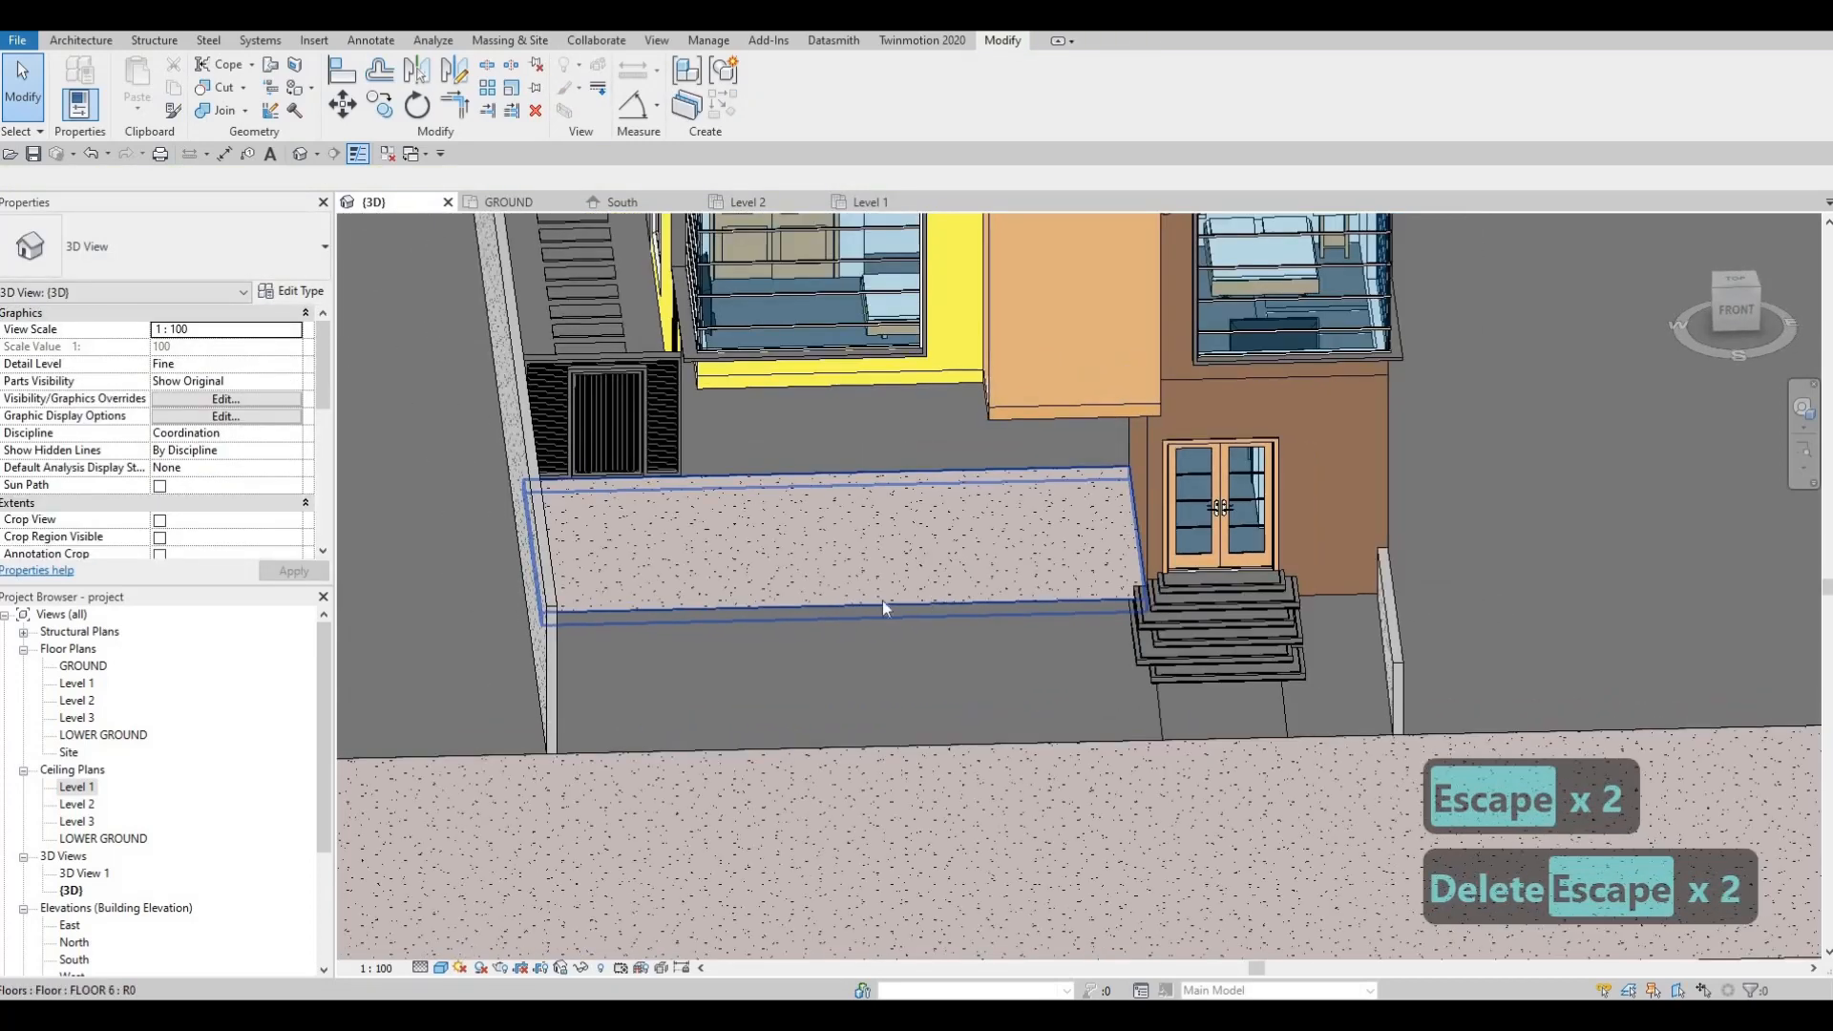
pyautogui.keyDown('shift'); pyautogui.moveTo(882, 606); pyautogui.dragTo(672, 530, button='middle'); pyautogui.keyUp('shift')
# Step: Assign Concrete, Block pattern formwork from AEC Materials to the border wall's layer 2
pyautogui.click(307, 292)
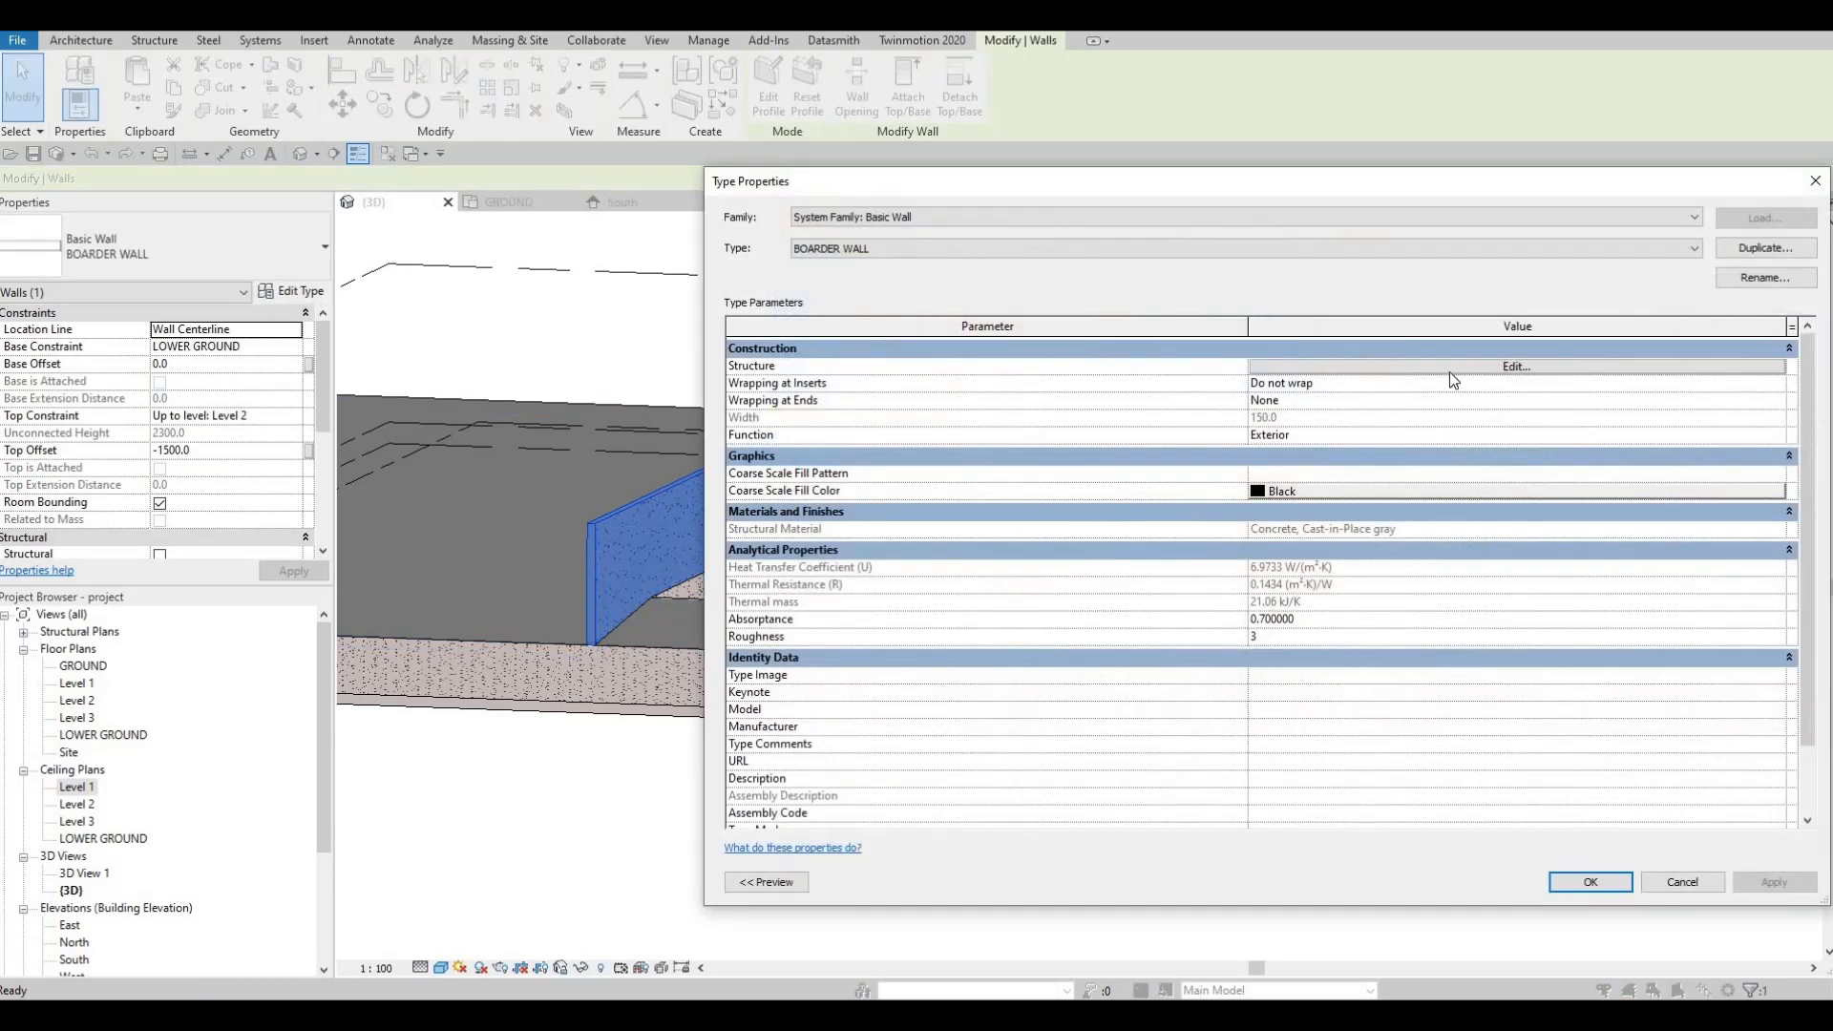
pyautogui.click(1449, 370)
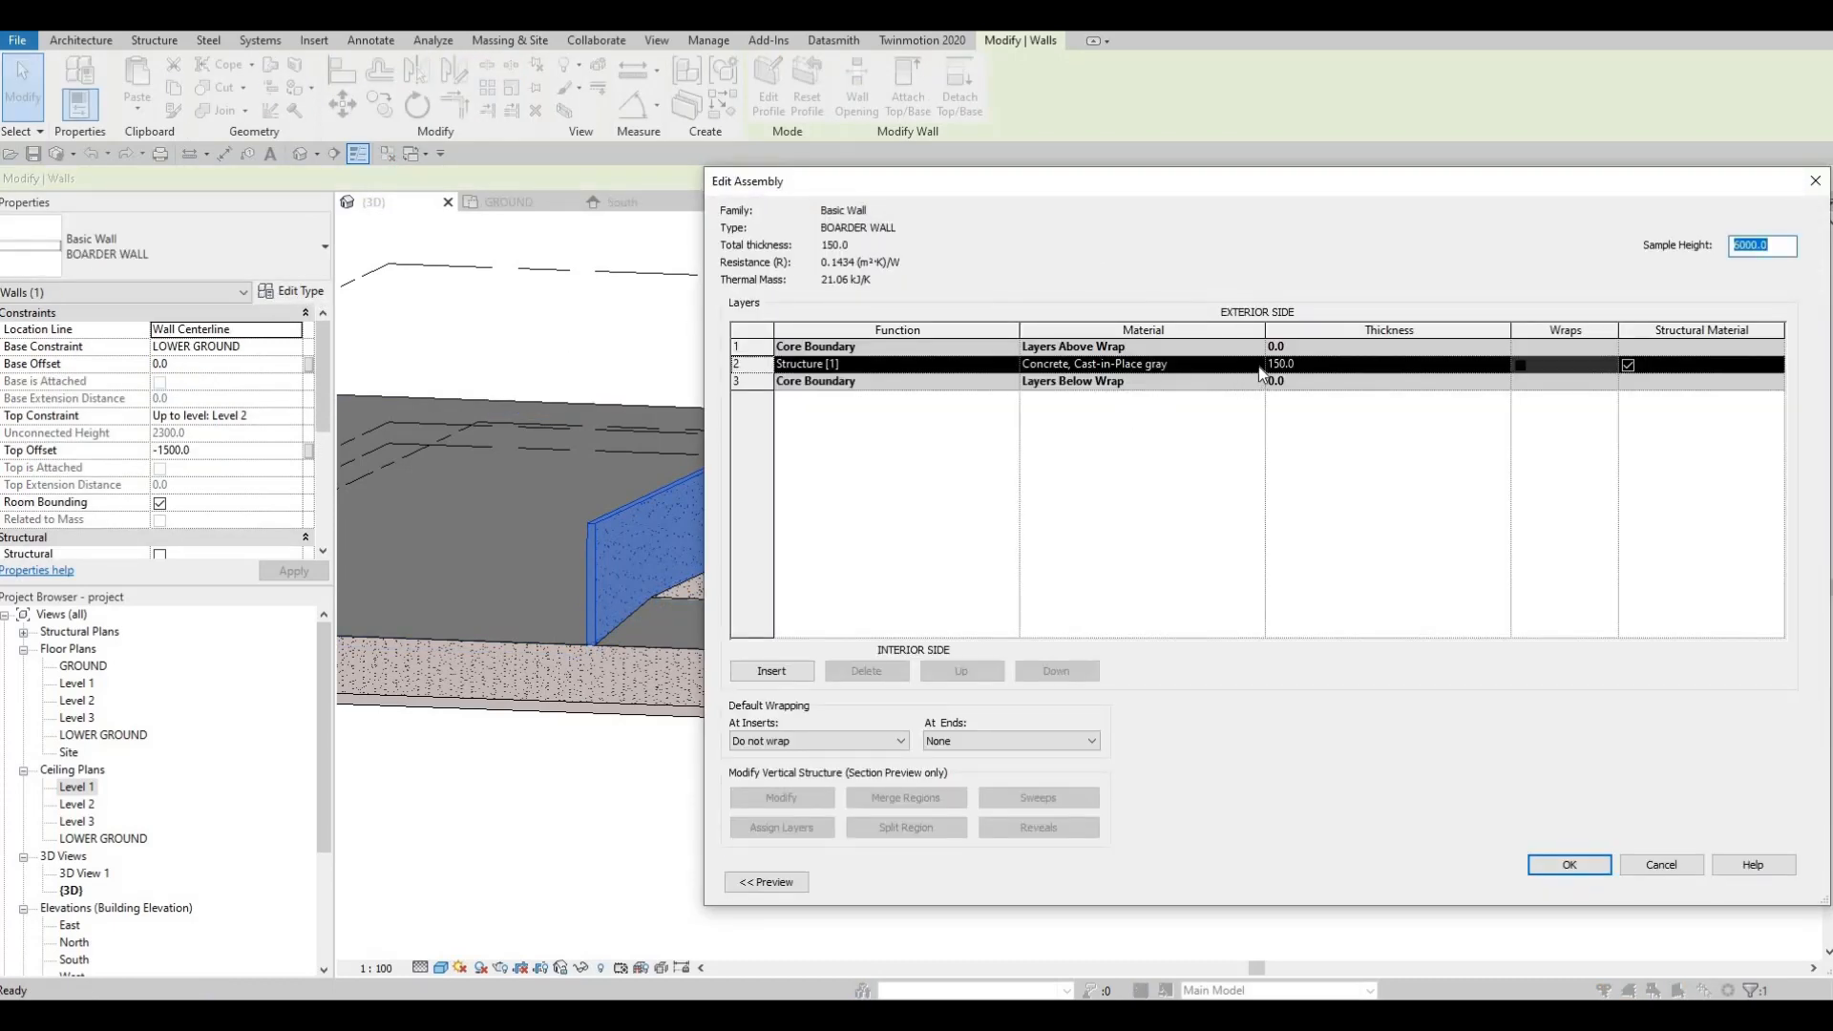
pyautogui.click(1256, 365)
pyautogui.click(1256, 364)
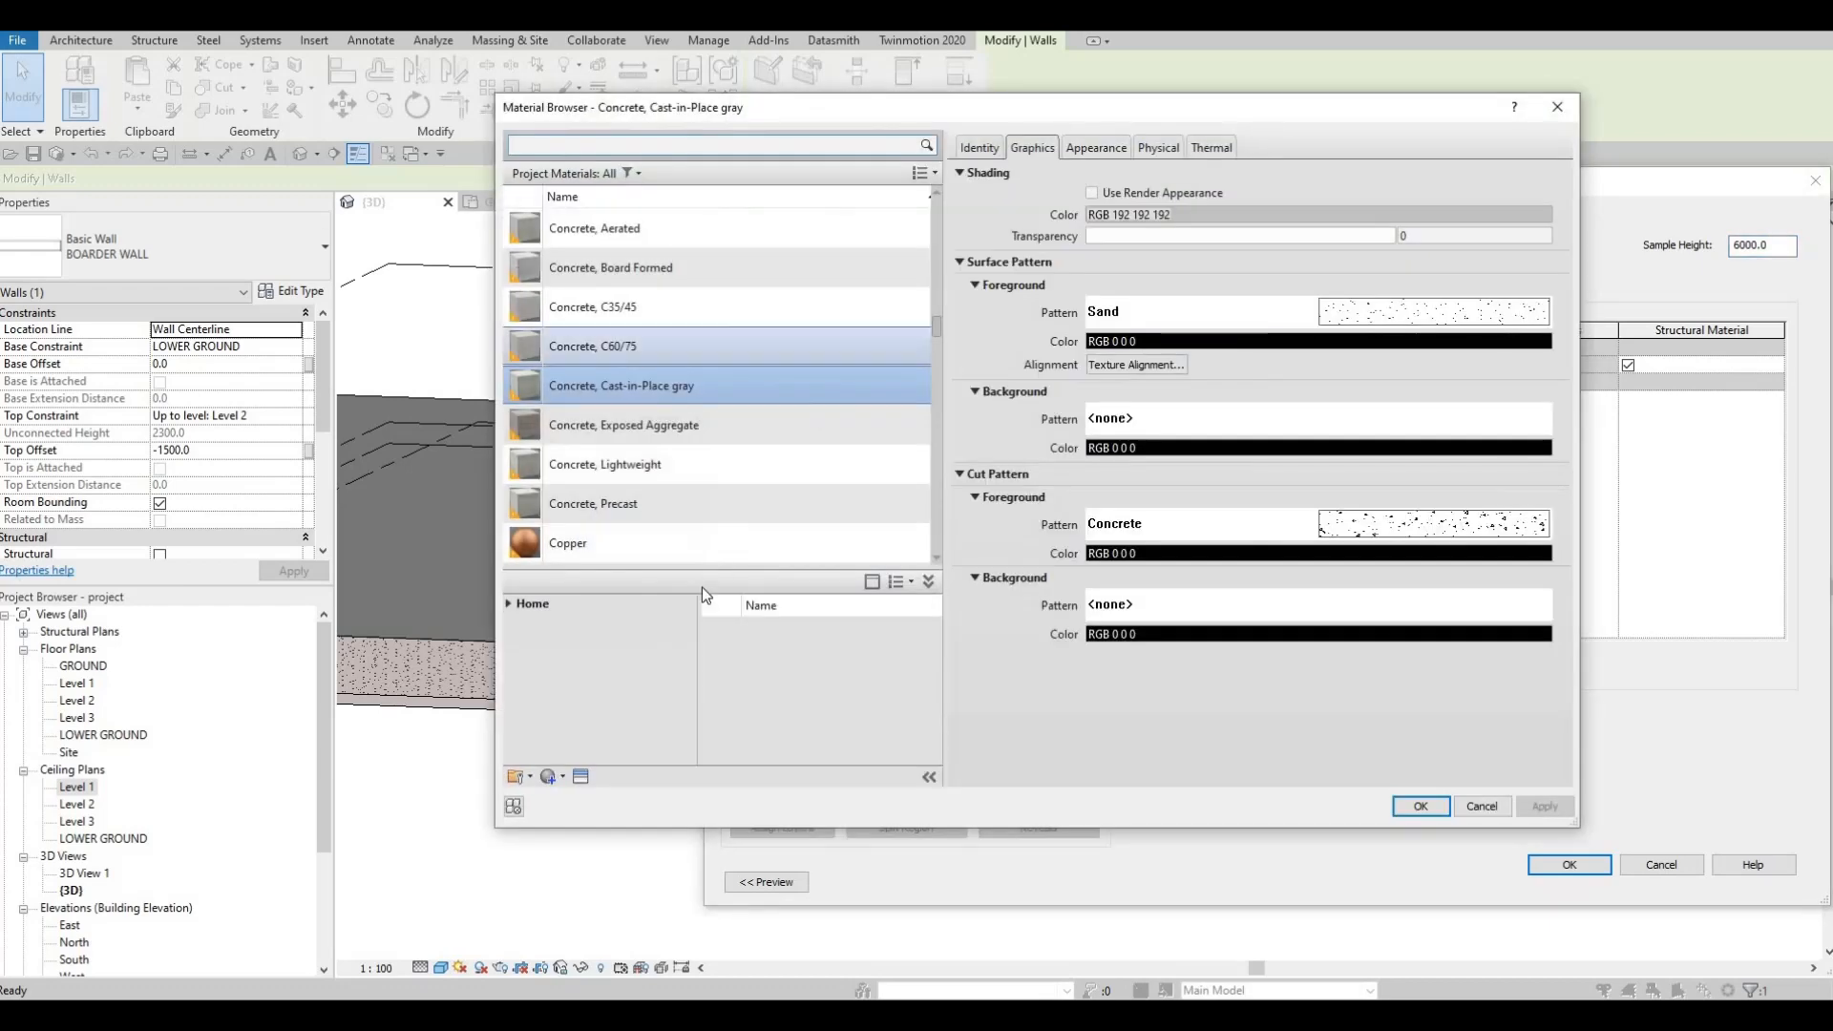
pyautogui.click(508, 603)
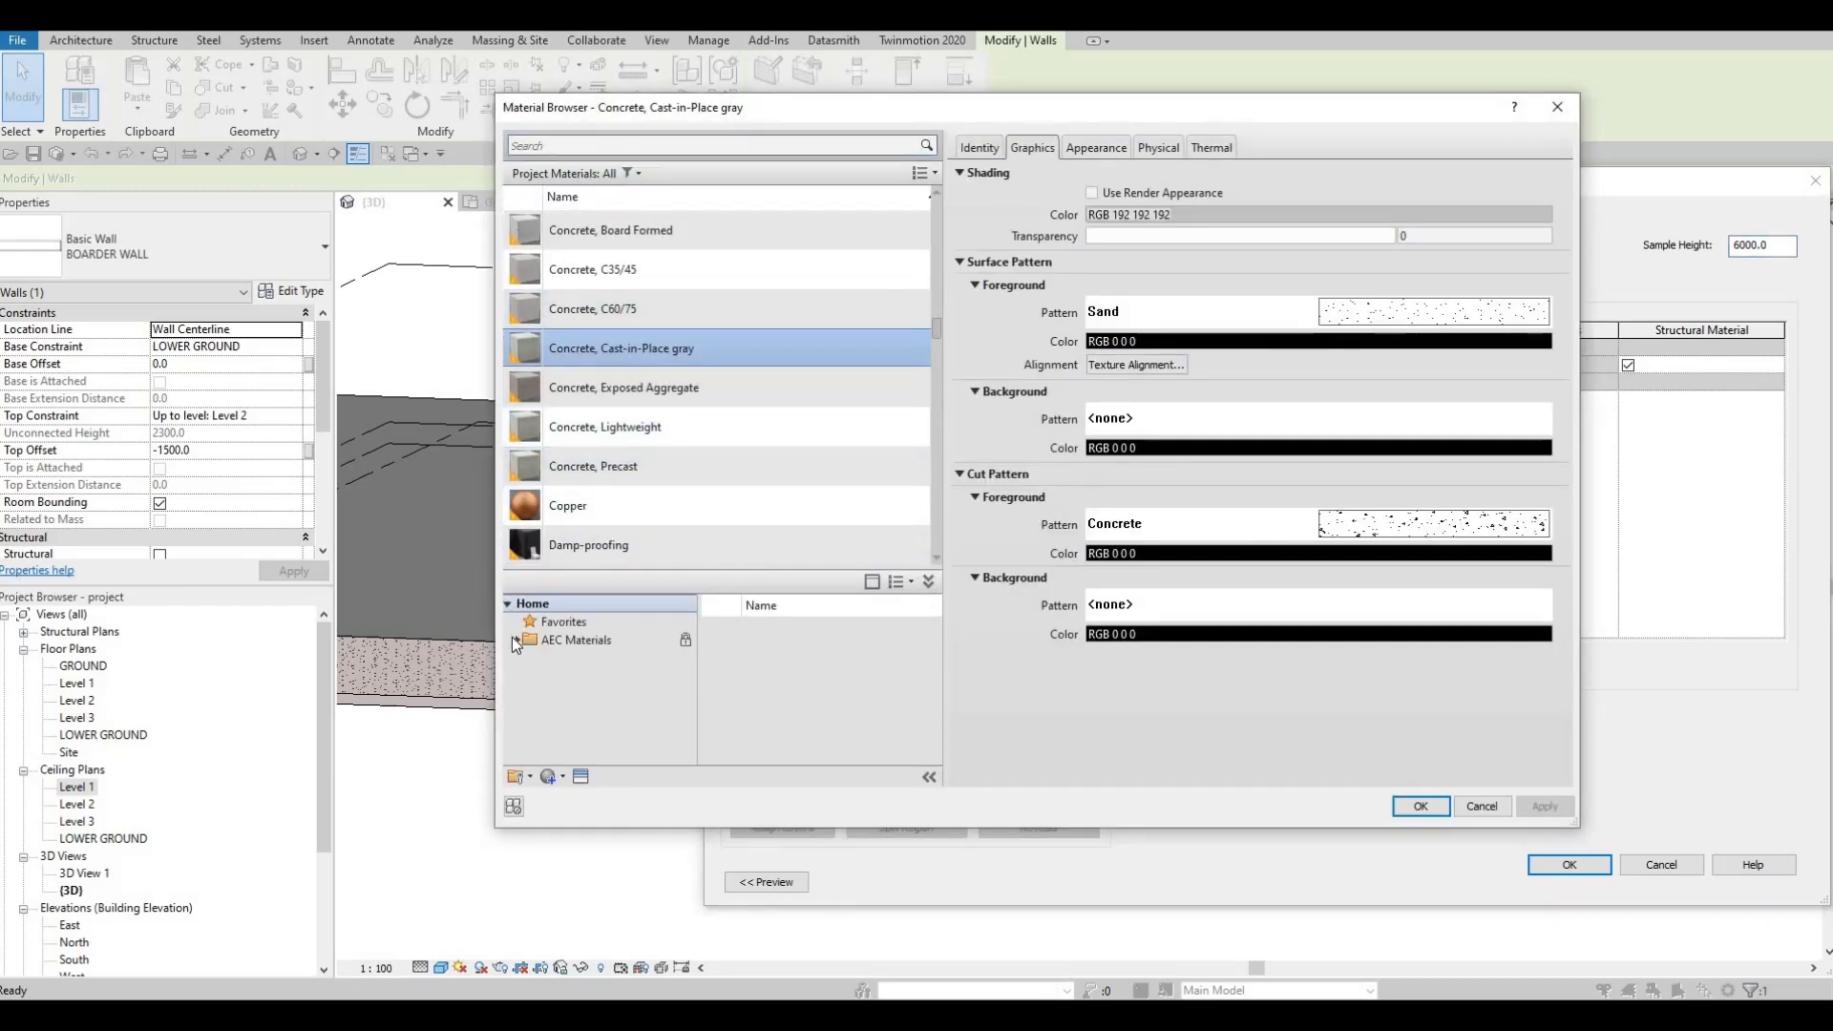
pyautogui.click(514, 639)
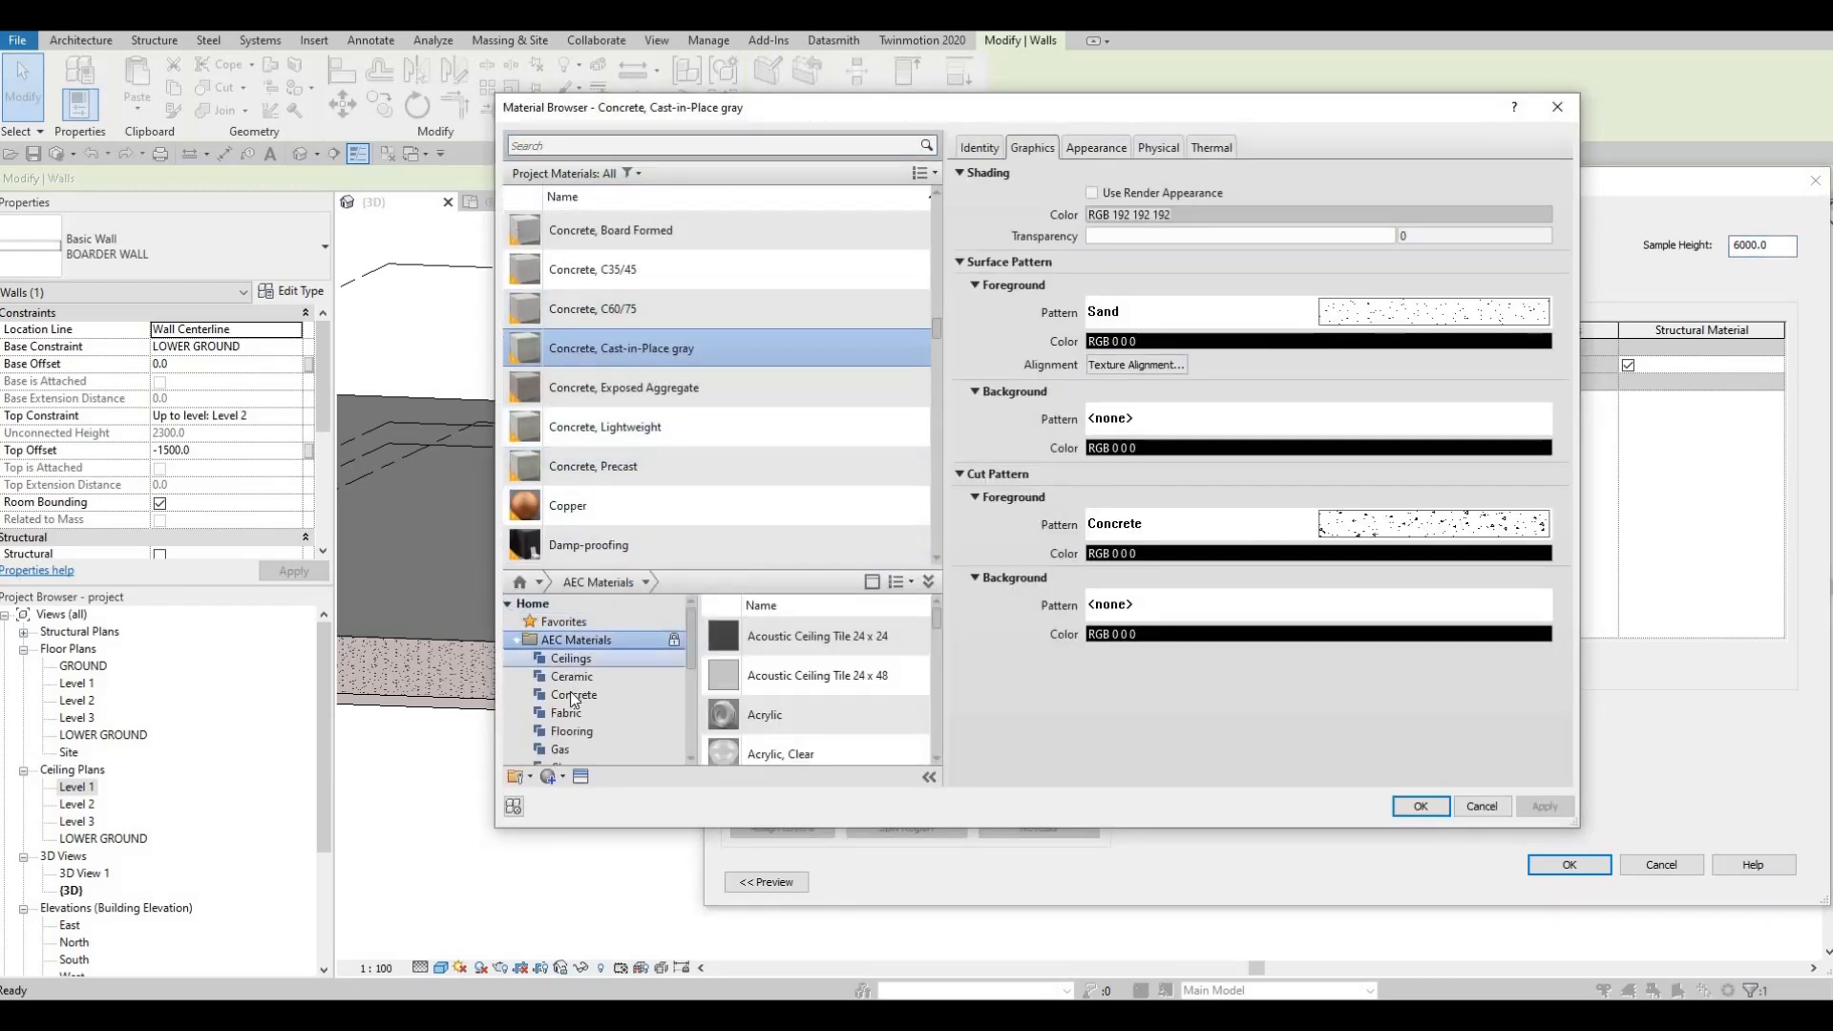
pyautogui.click(574, 695)
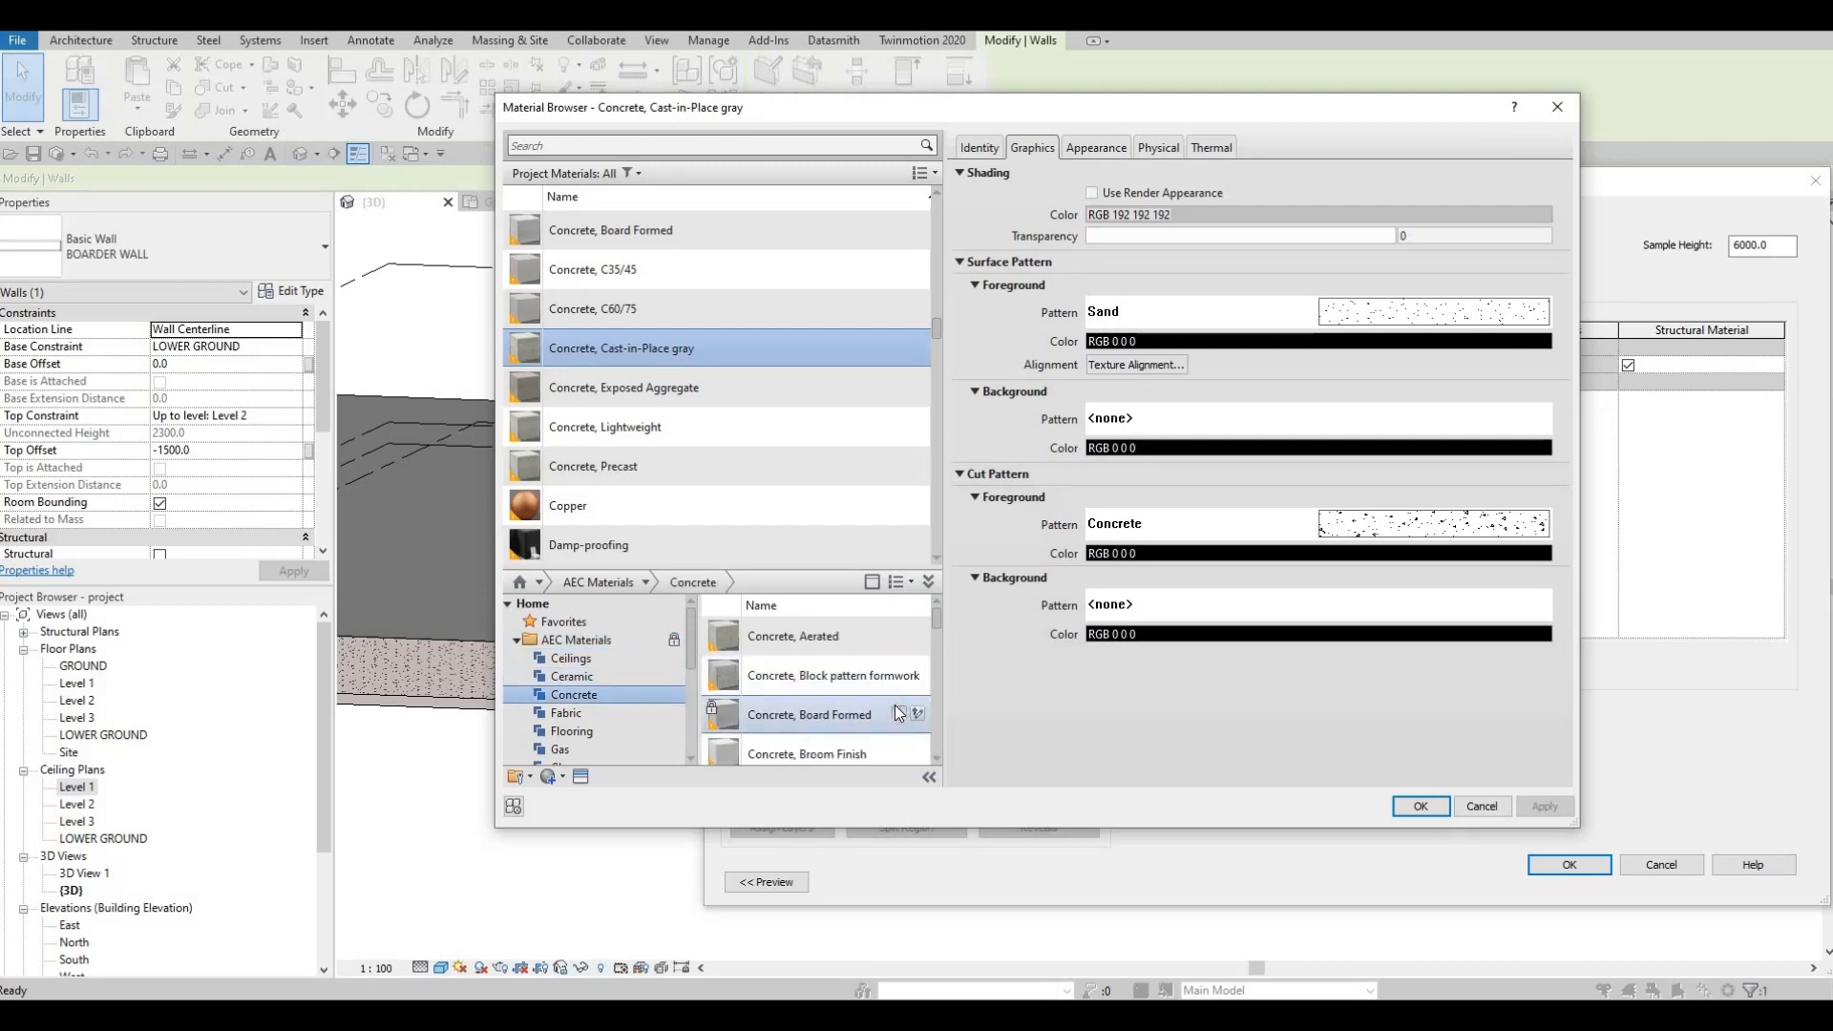
pyautogui.click(898, 714)
pyautogui.press('Escape')
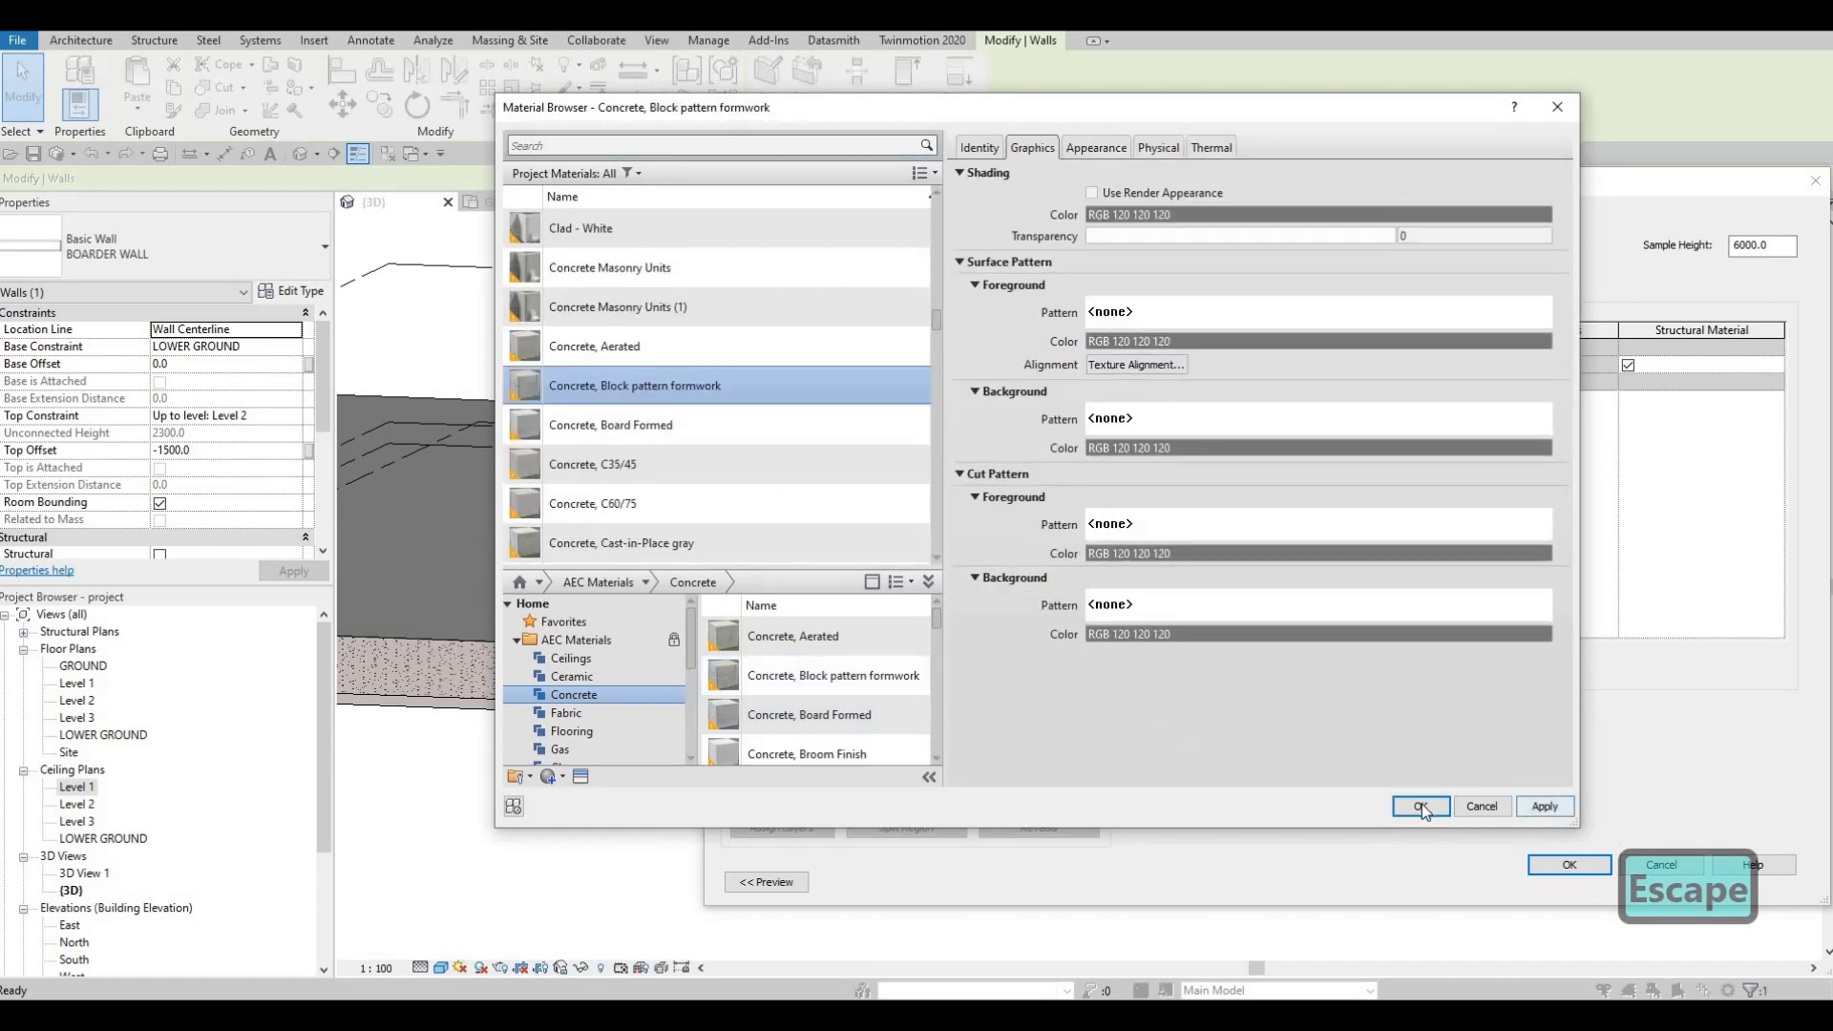
pyautogui.press('Escape')
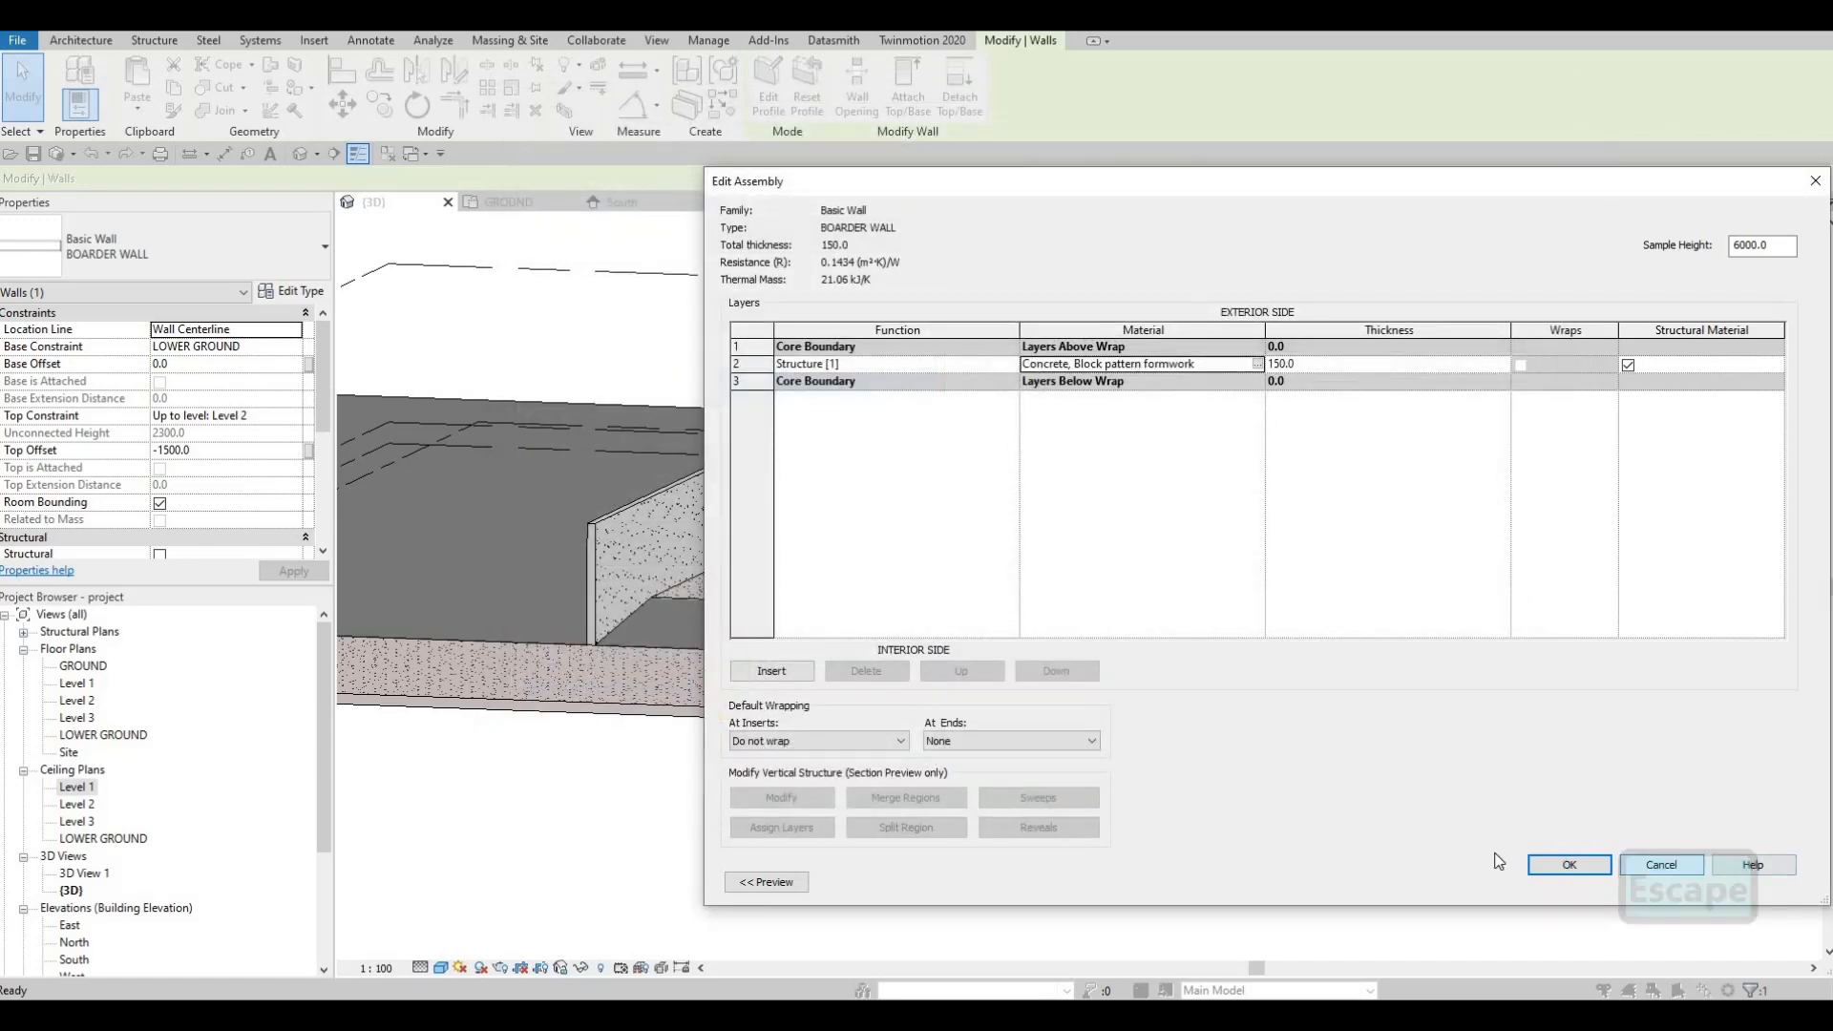
# Step: Apply the BOARDER WALL layer changes and close Type Properties
pyautogui.click(1567, 865)
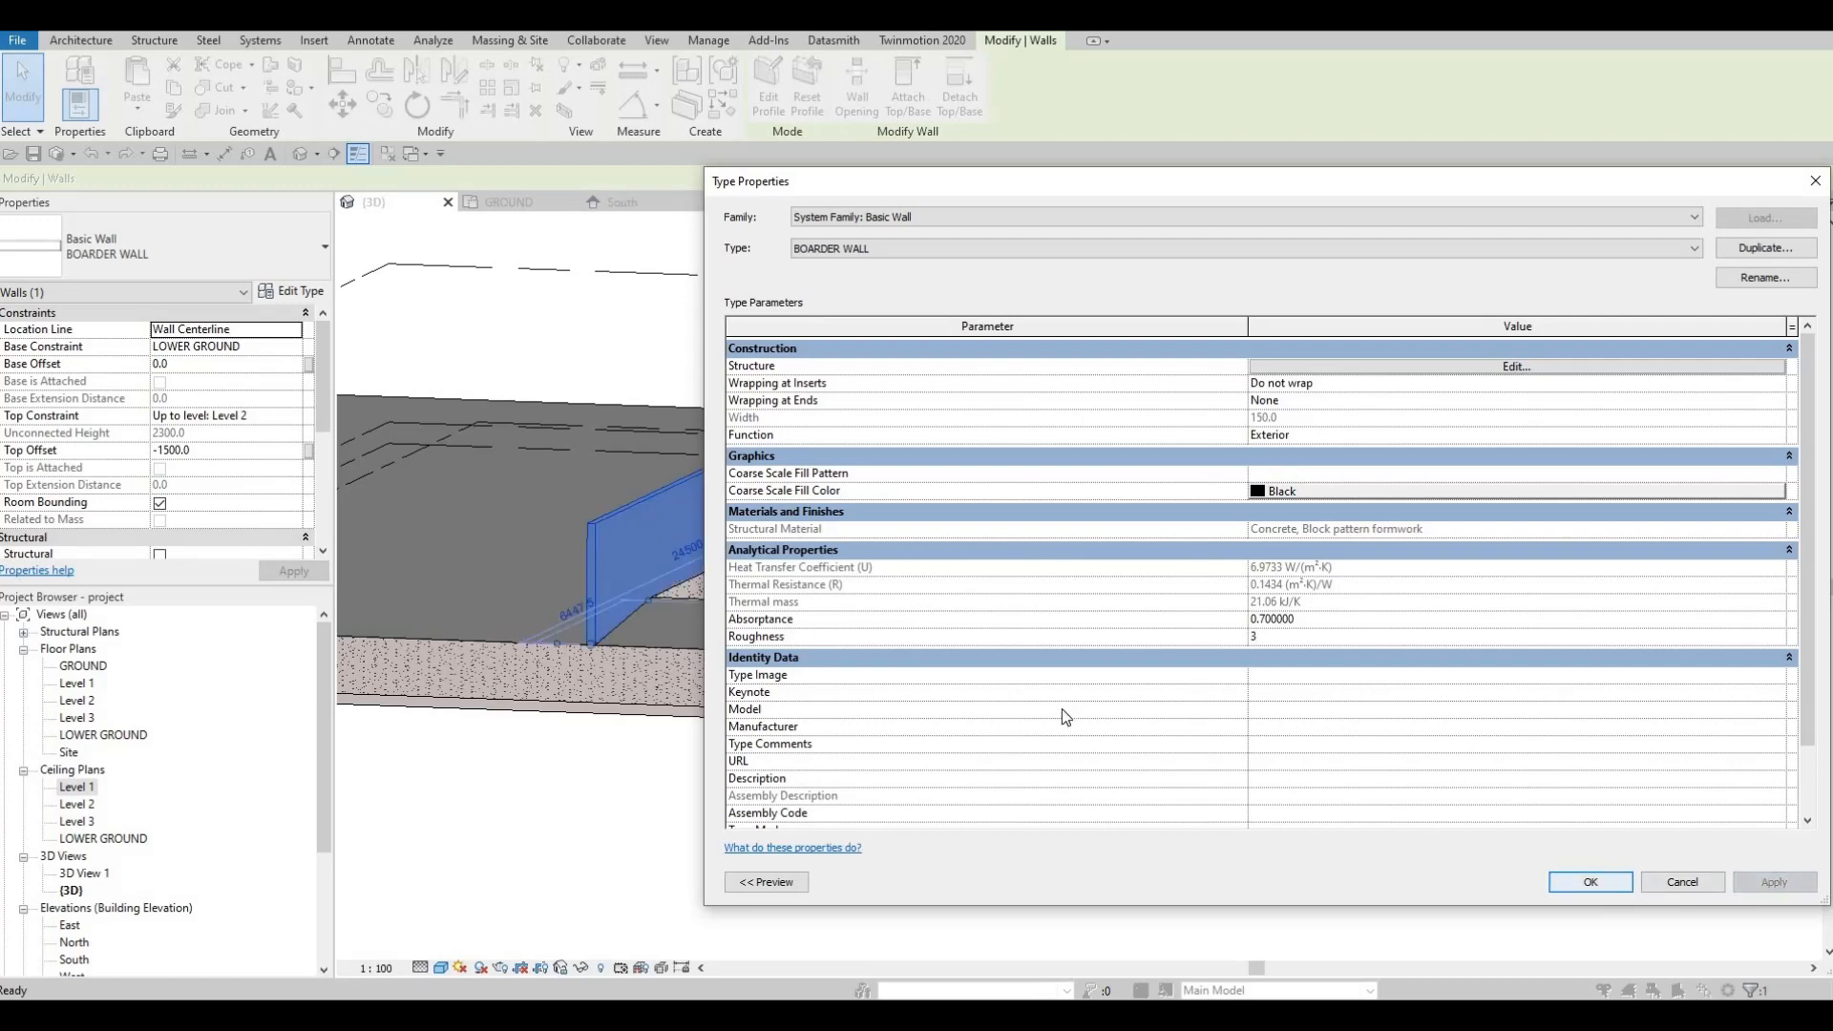
pyautogui.press('Escape')
pyautogui.press('Escape')
pyautogui.press('Escape')
pyautogui.keyDown('shift'); pyautogui.moveTo(1274, 744); pyautogui.dragTo(1317, 571, button='middle'); pyautogui.keyUp('shift')
# Step: Raise the top of the short border wall by the steps, then select the long border wall
pyautogui.click(1294, 557)
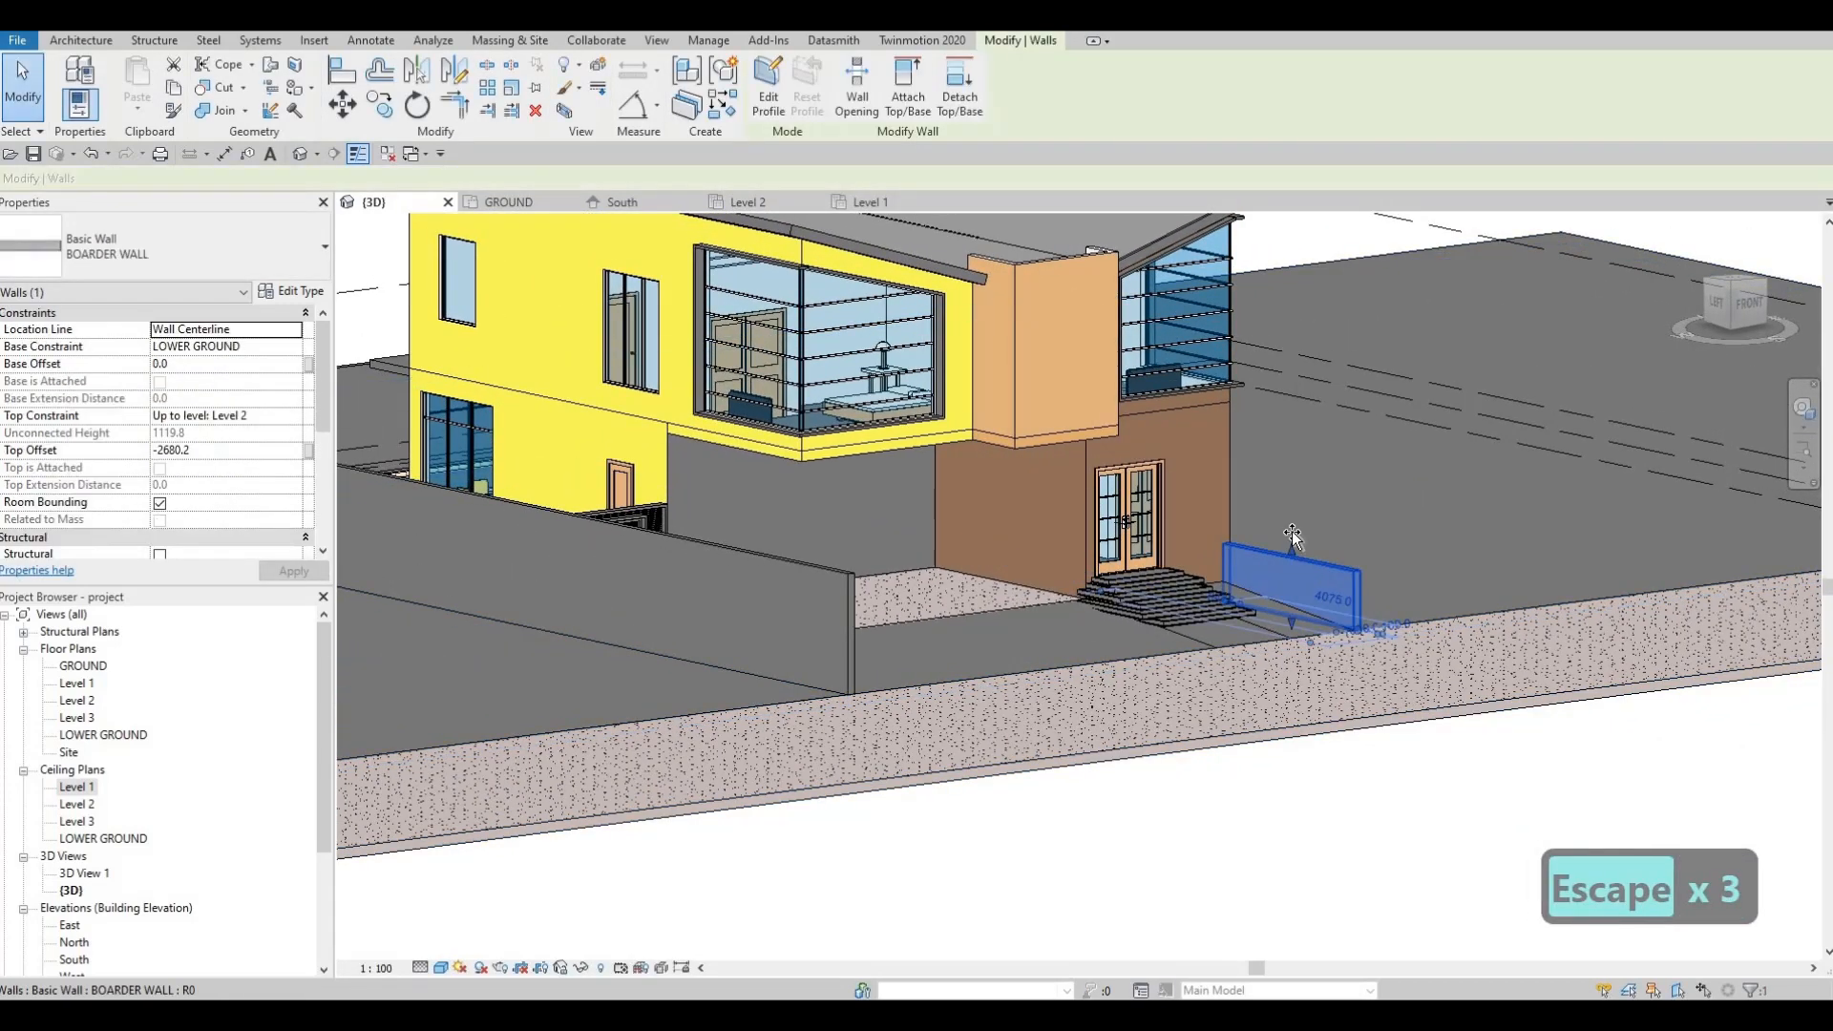
pyautogui.moveTo(1291, 538); pyautogui.dragTo(1289, 513)
pyautogui.press('Escape')
pyautogui.keyDown('shift'); pyautogui.moveTo(1021, 653); pyautogui.dragTo(1099, 597, button='middle'); pyautogui.keyUp('shift')
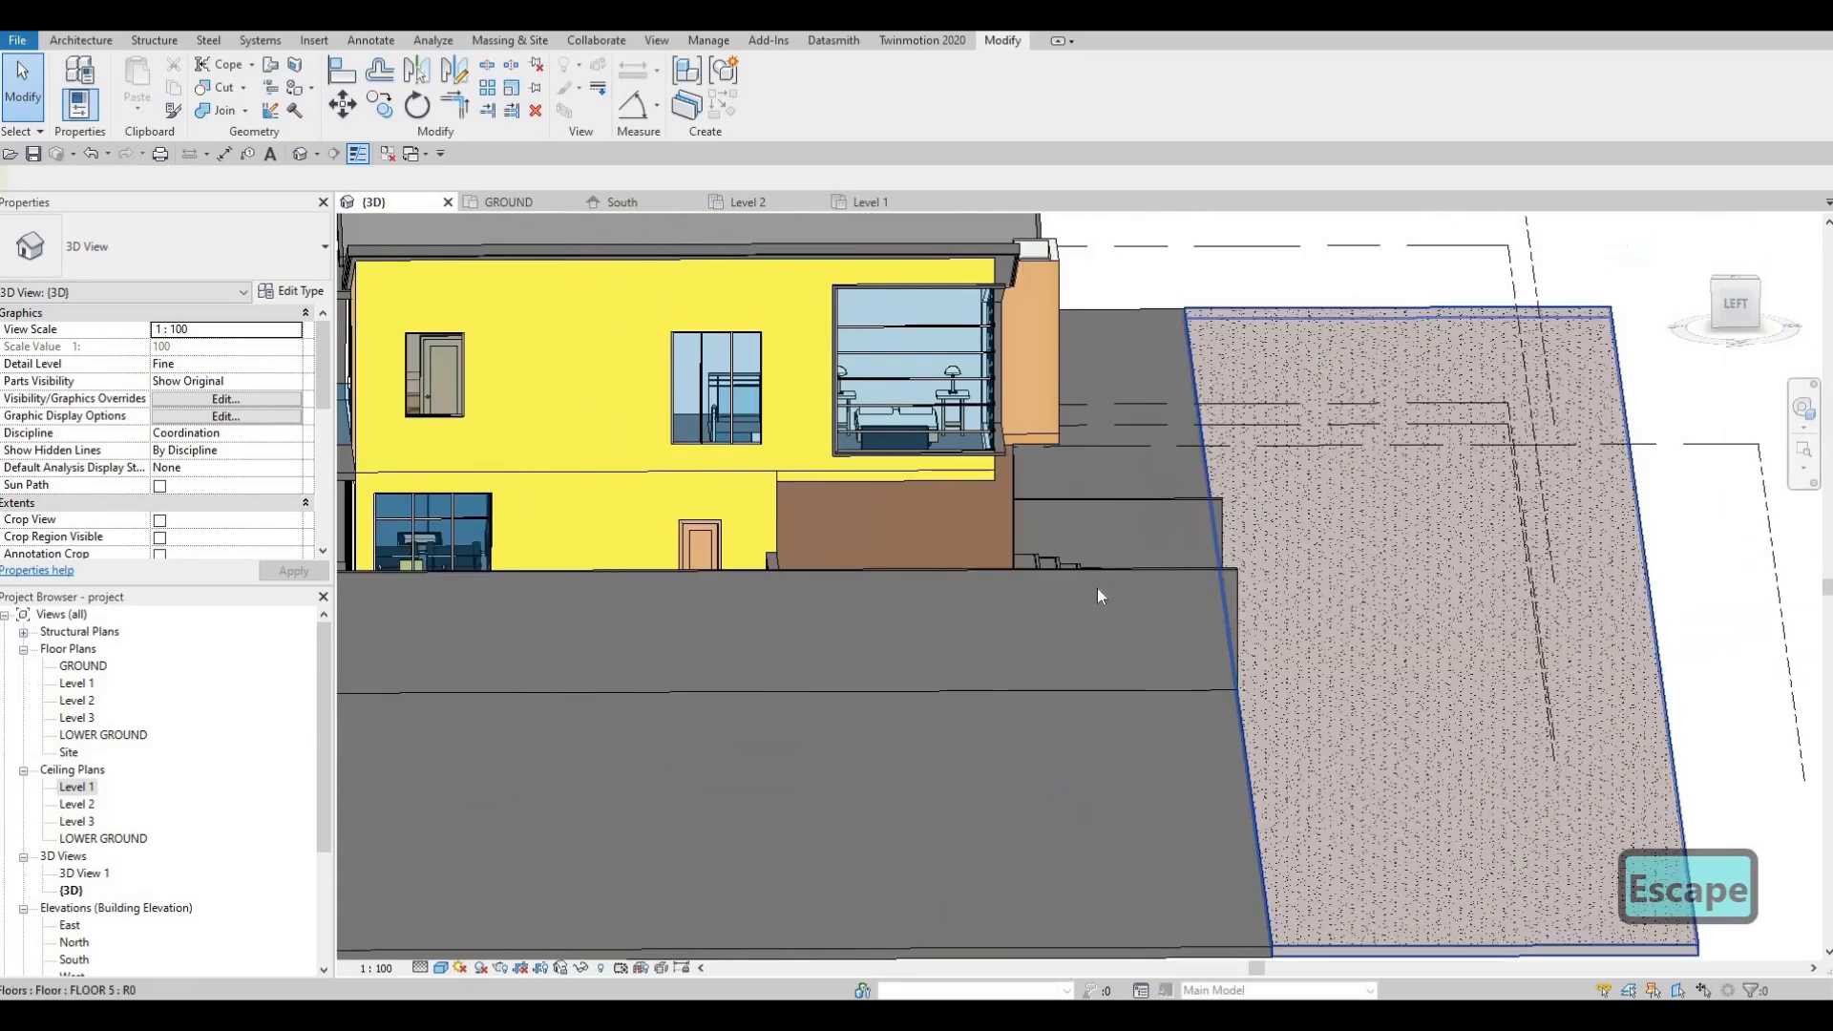
pyautogui.click(1099, 580)
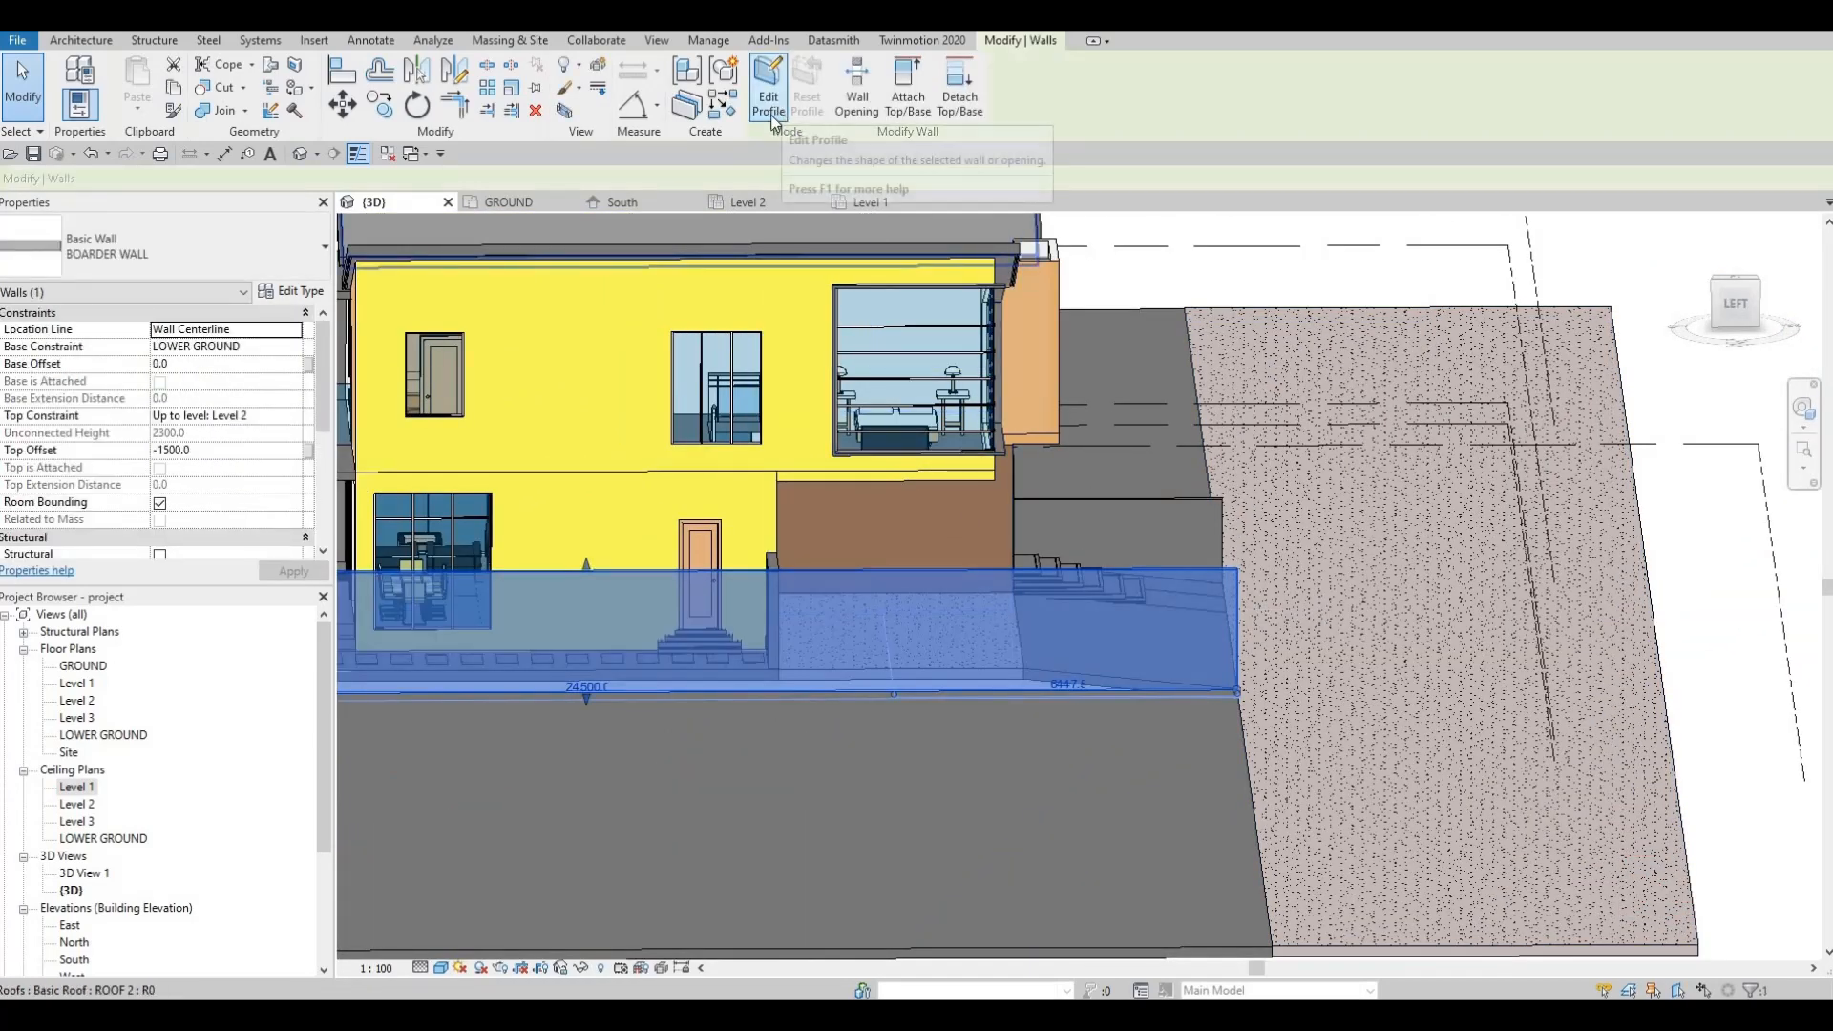
# Step: Edit the boundary wall's profile and sketch a sloped line from the house corner to the far end
pyautogui.click(769, 90)
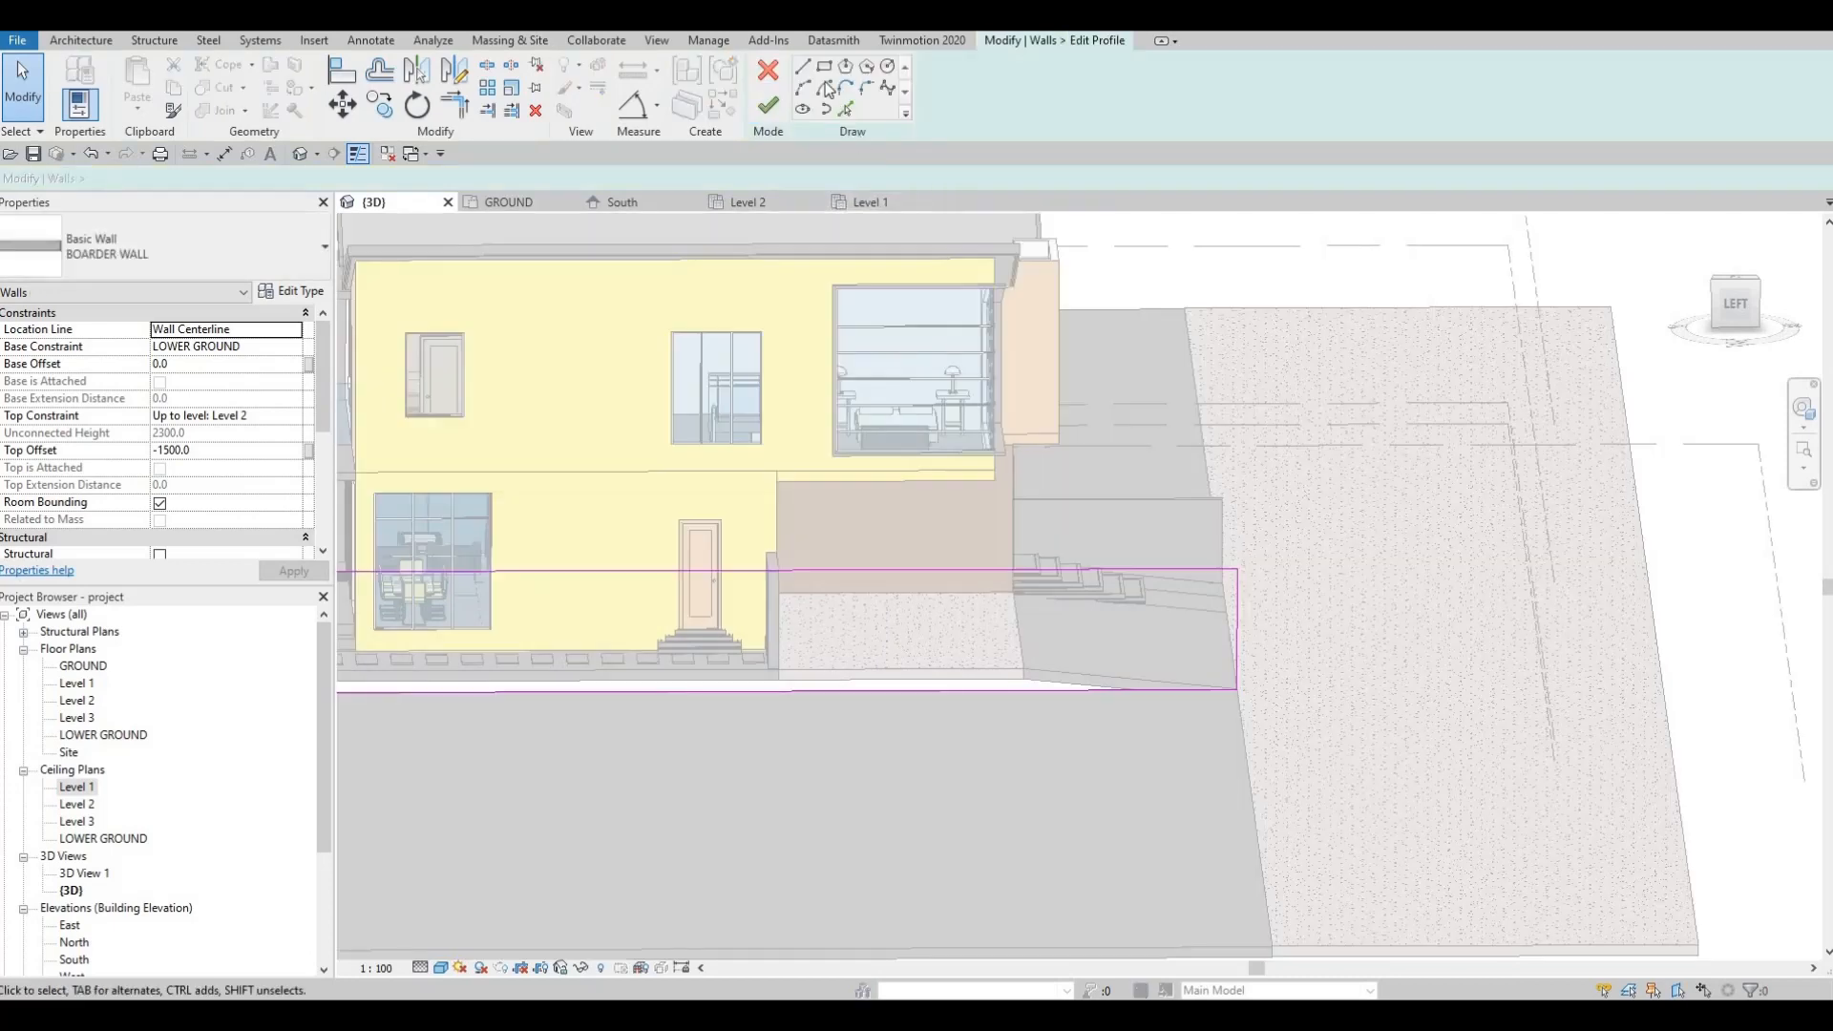
pyautogui.keyDown('shift'); pyautogui.moveTo(1040, 481); pyautogui.dragTo(1071, 564, button='middle'); pyautogui.keyUp('shift')
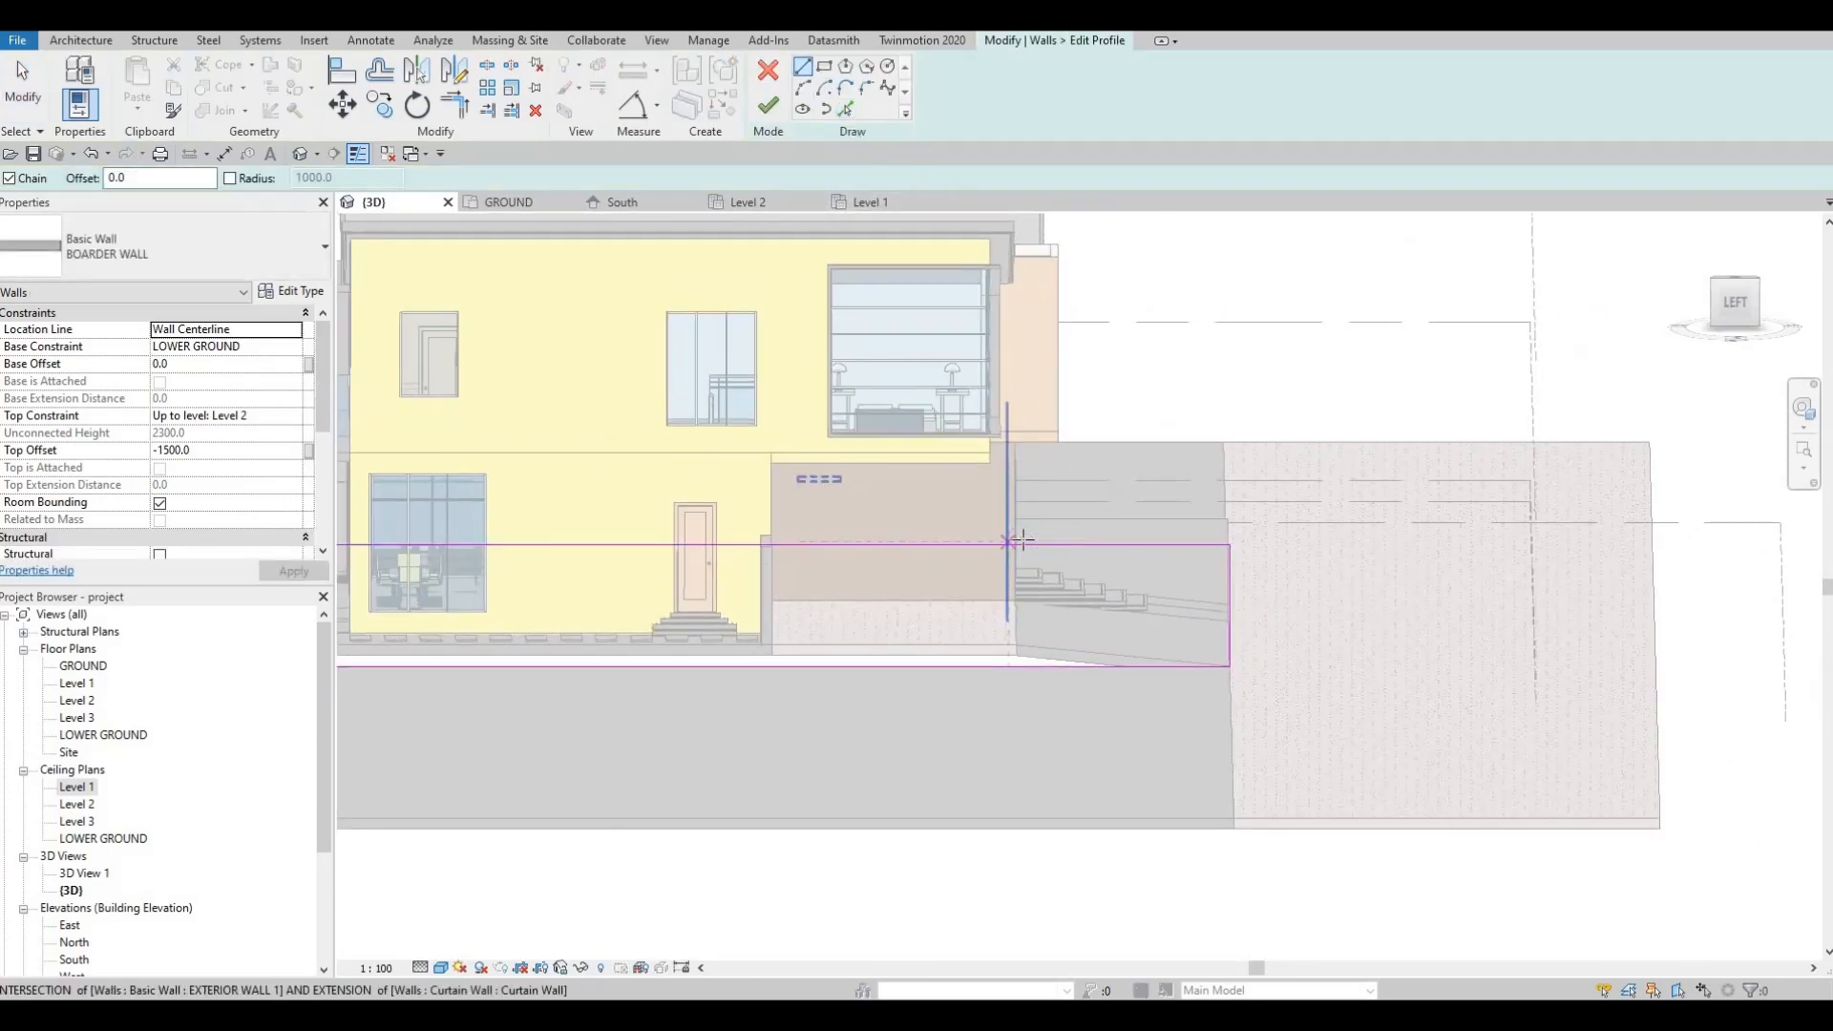
pyautogui.click(1016, 544)
pyautogui.click(1229, 579)
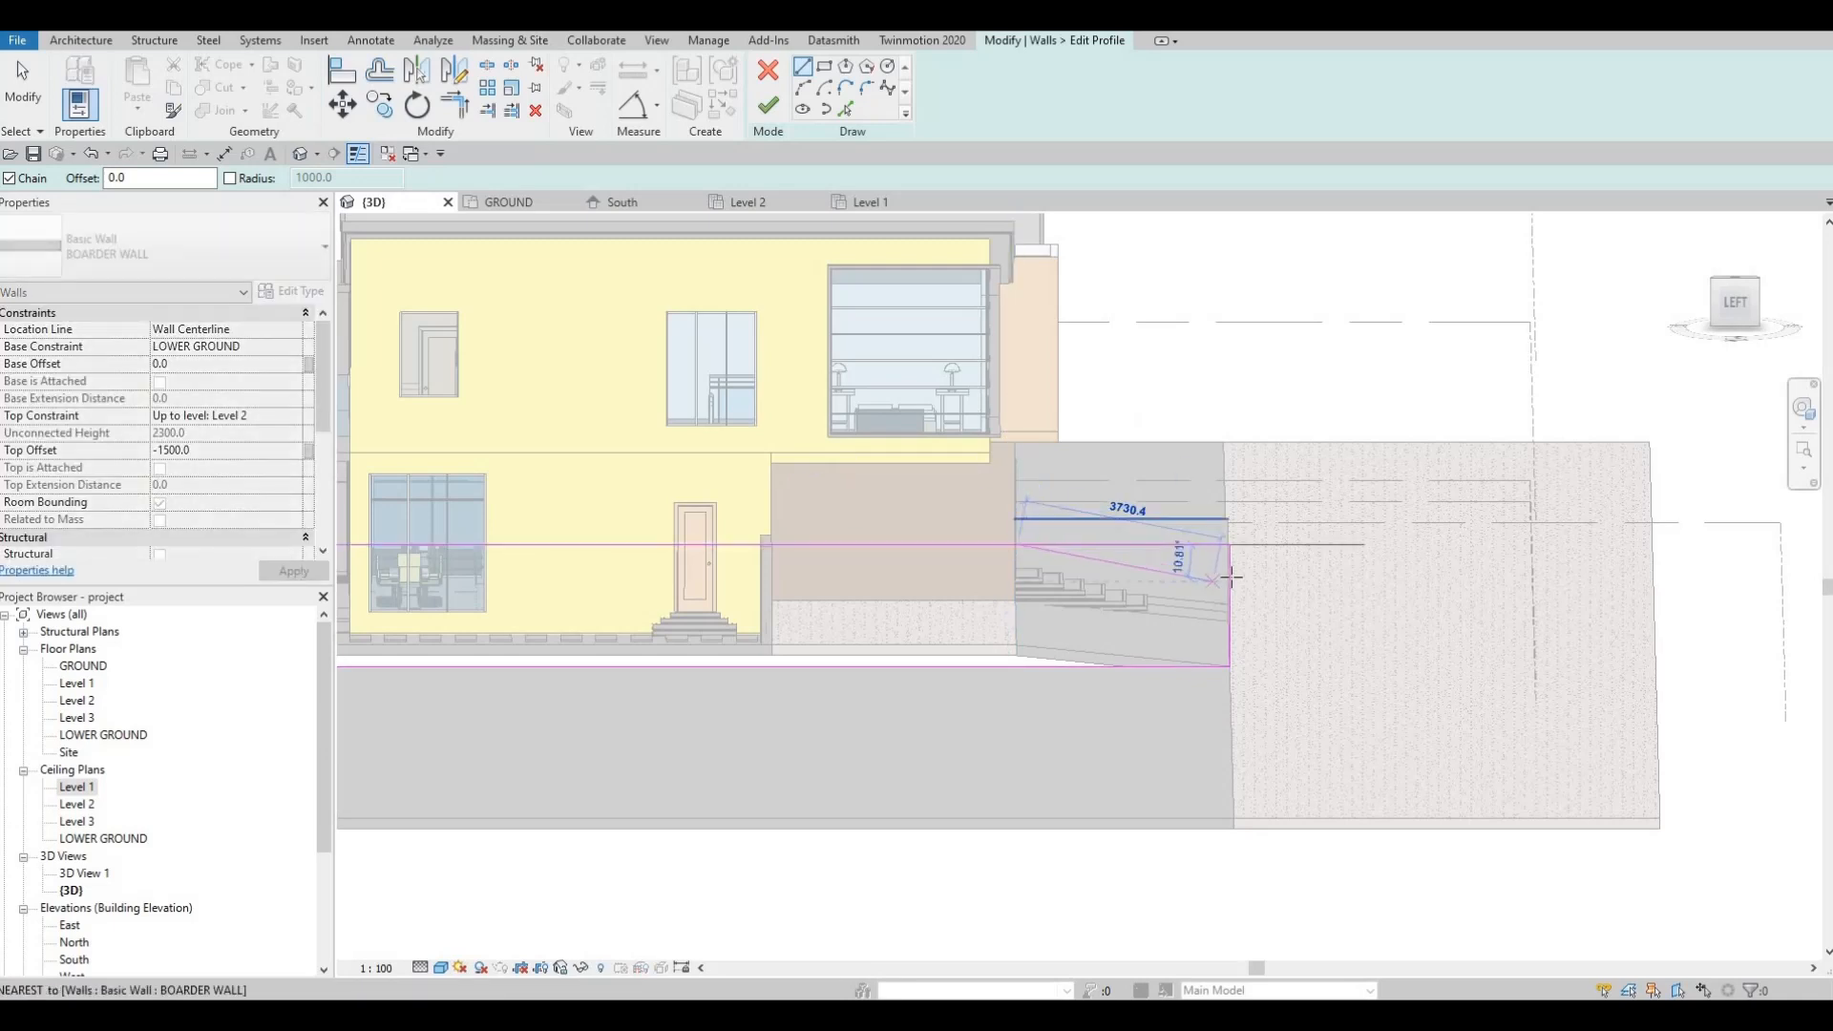
pyautogui.press('Escape')
pyautogui.press('Escape')
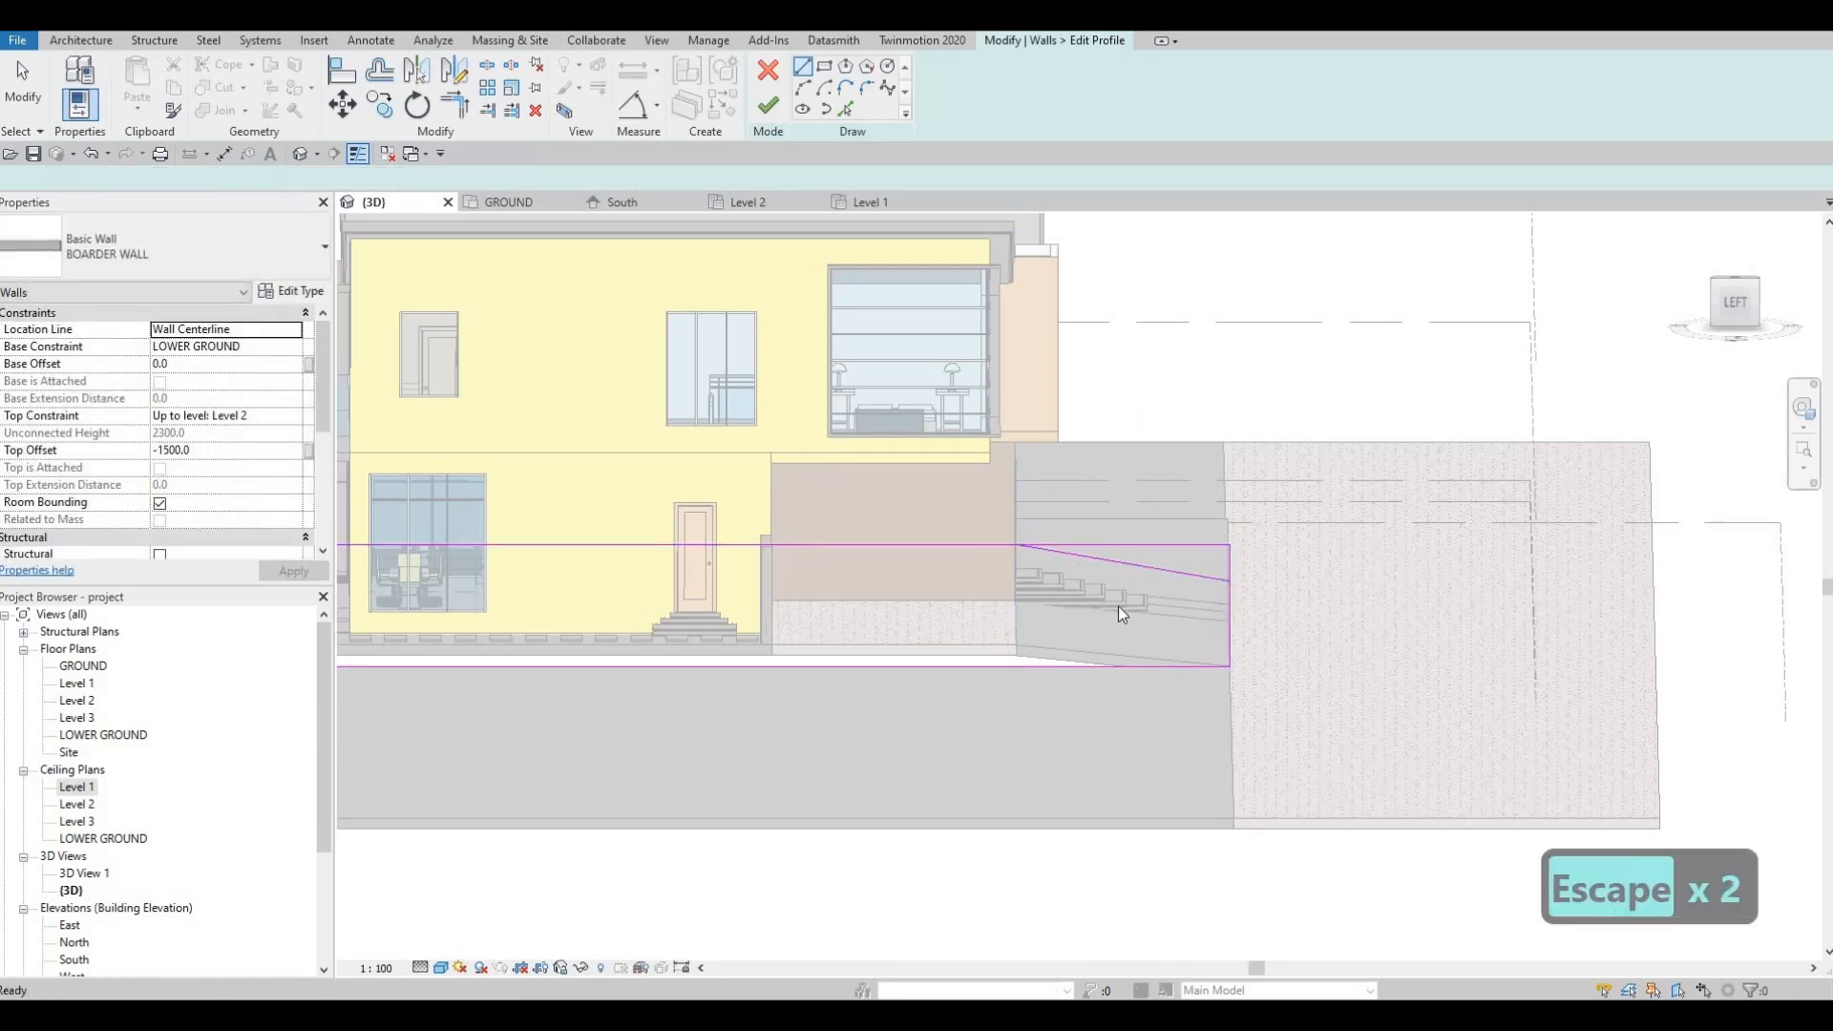
# Step: Trim the top line and right edge to the sloped line with TR, then view it in 3D
pyautogui.press('t')
pyautogui.press('r')
pyautogui.click(998, 550)
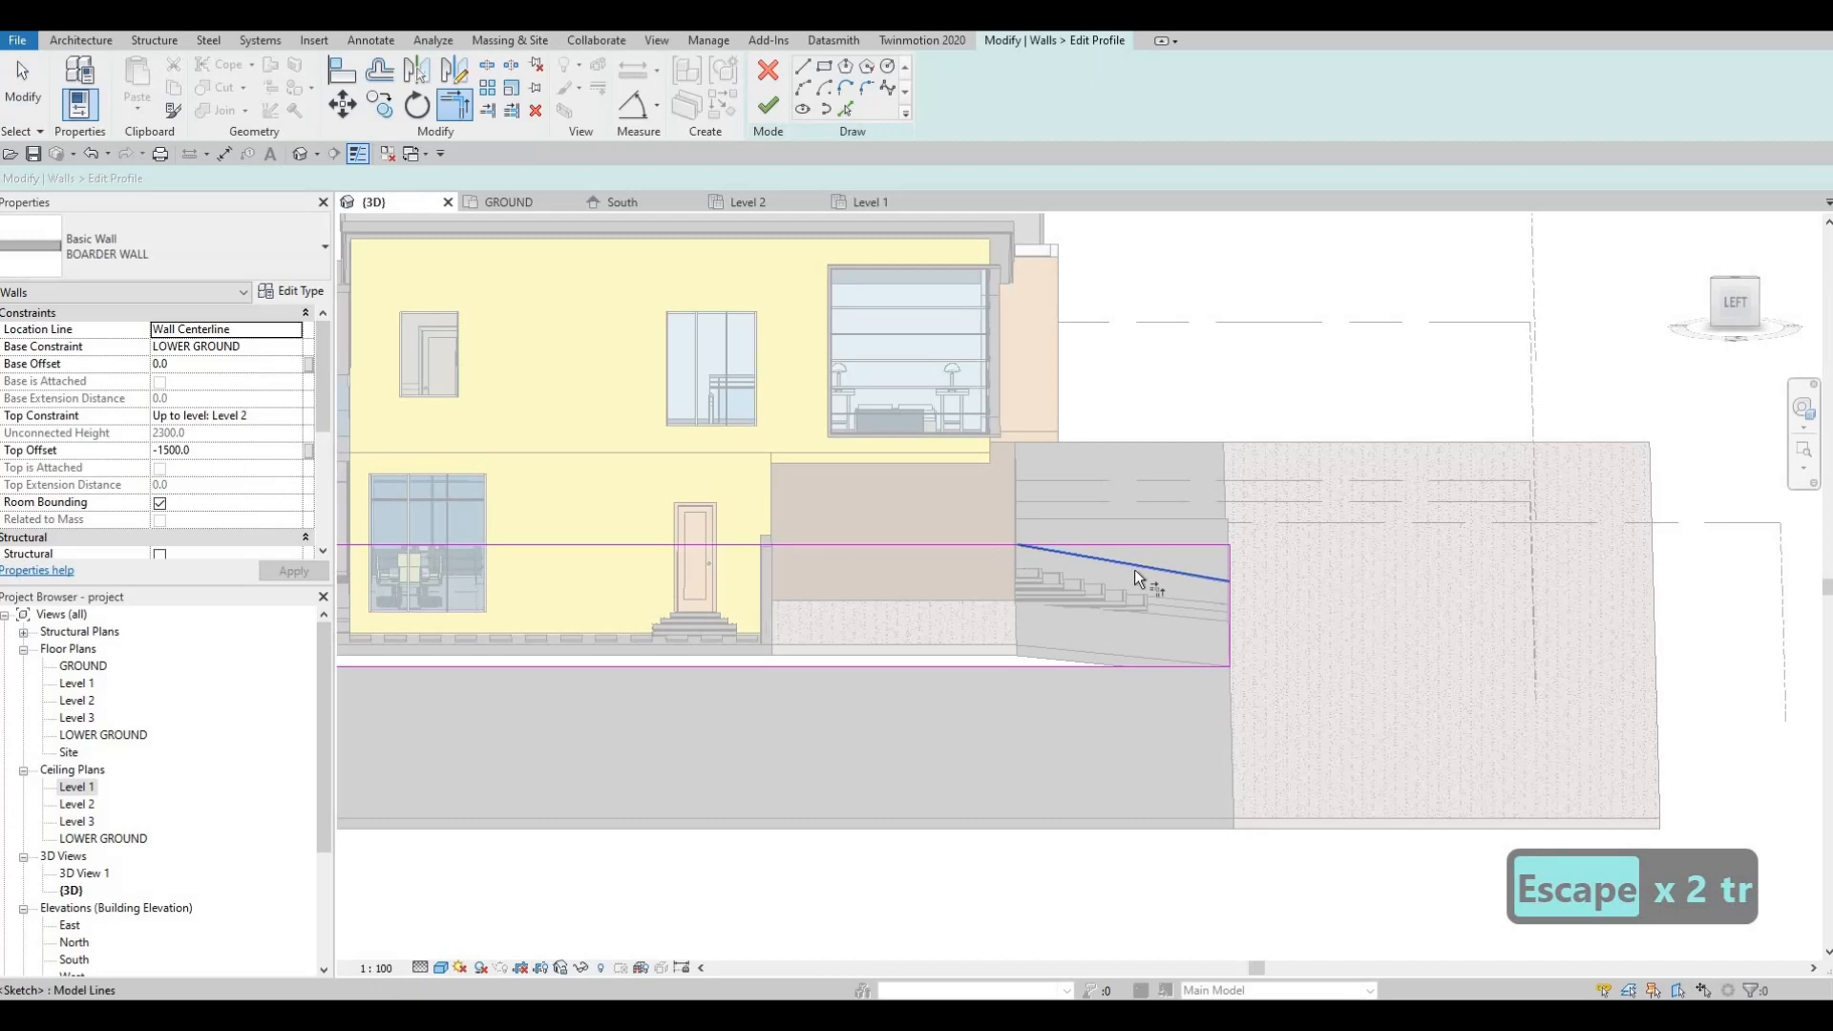
pyautogui.click(1195, 575)
pyautogui.click(1228, 604)
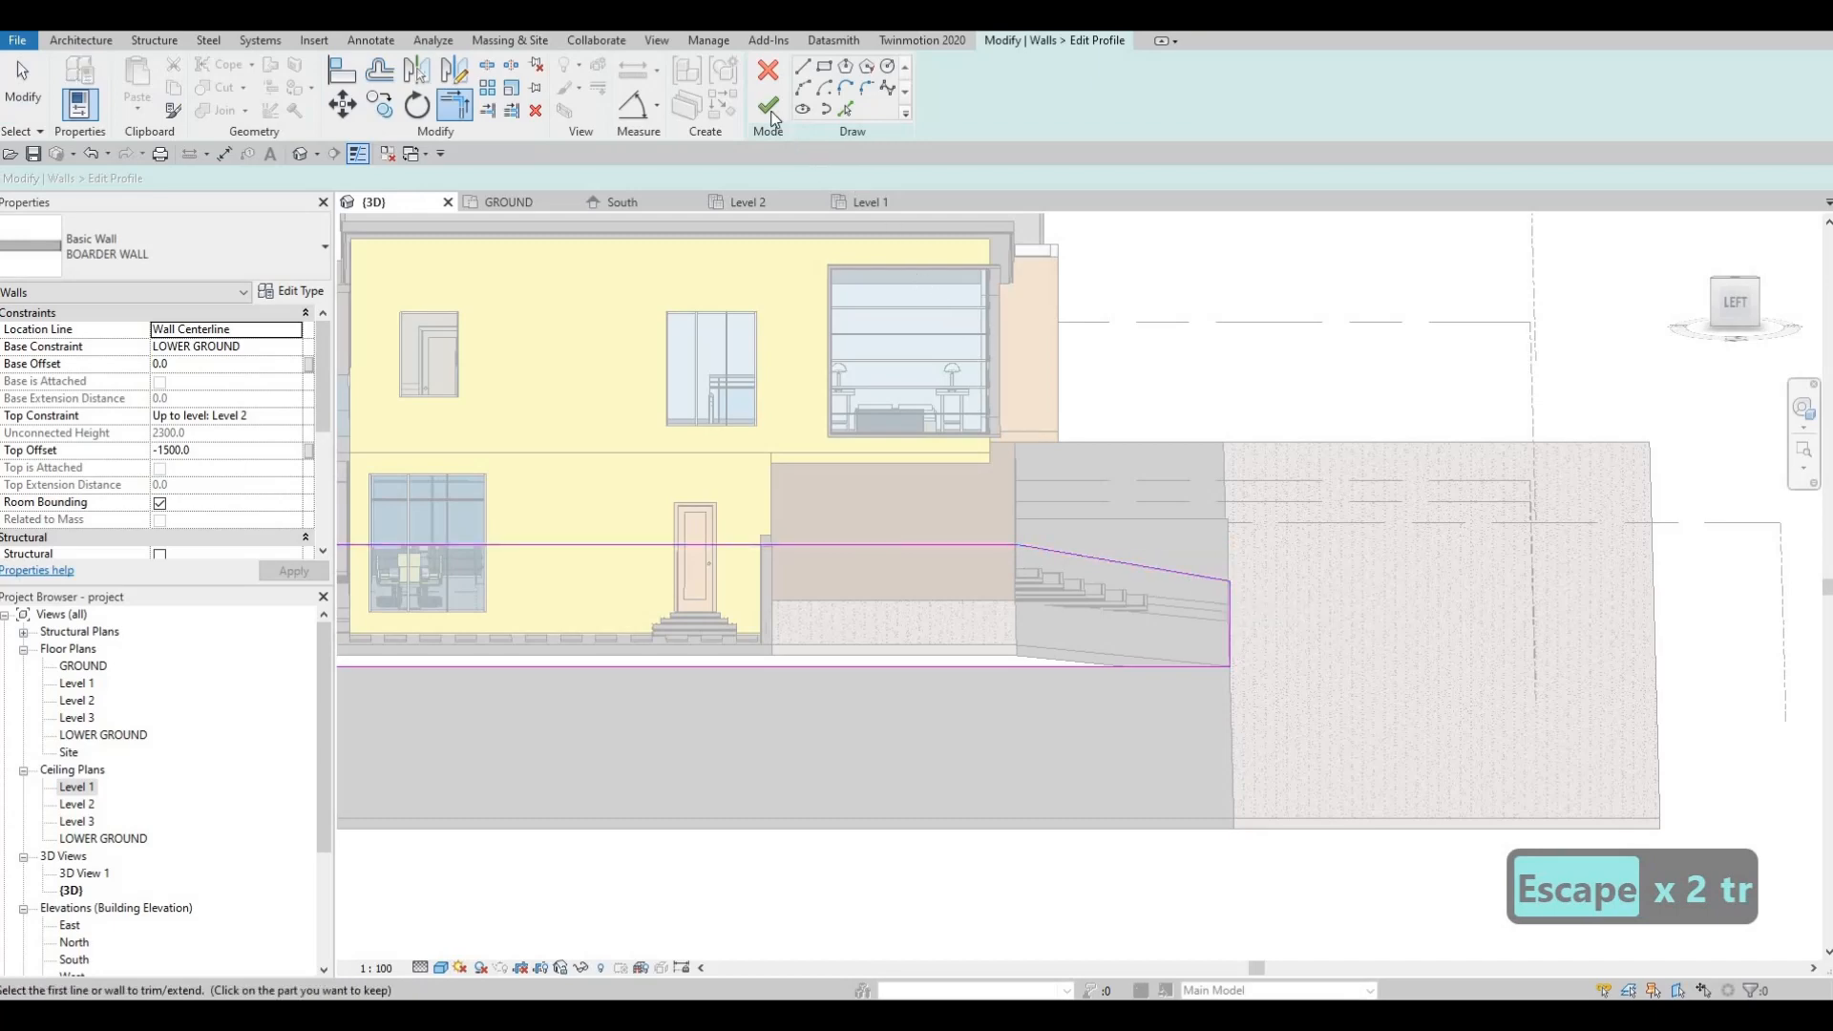
pyautogui.scroll(-3, 1054, 407)
pyautogui.press('Escape')
pyautogui.press('Escape')
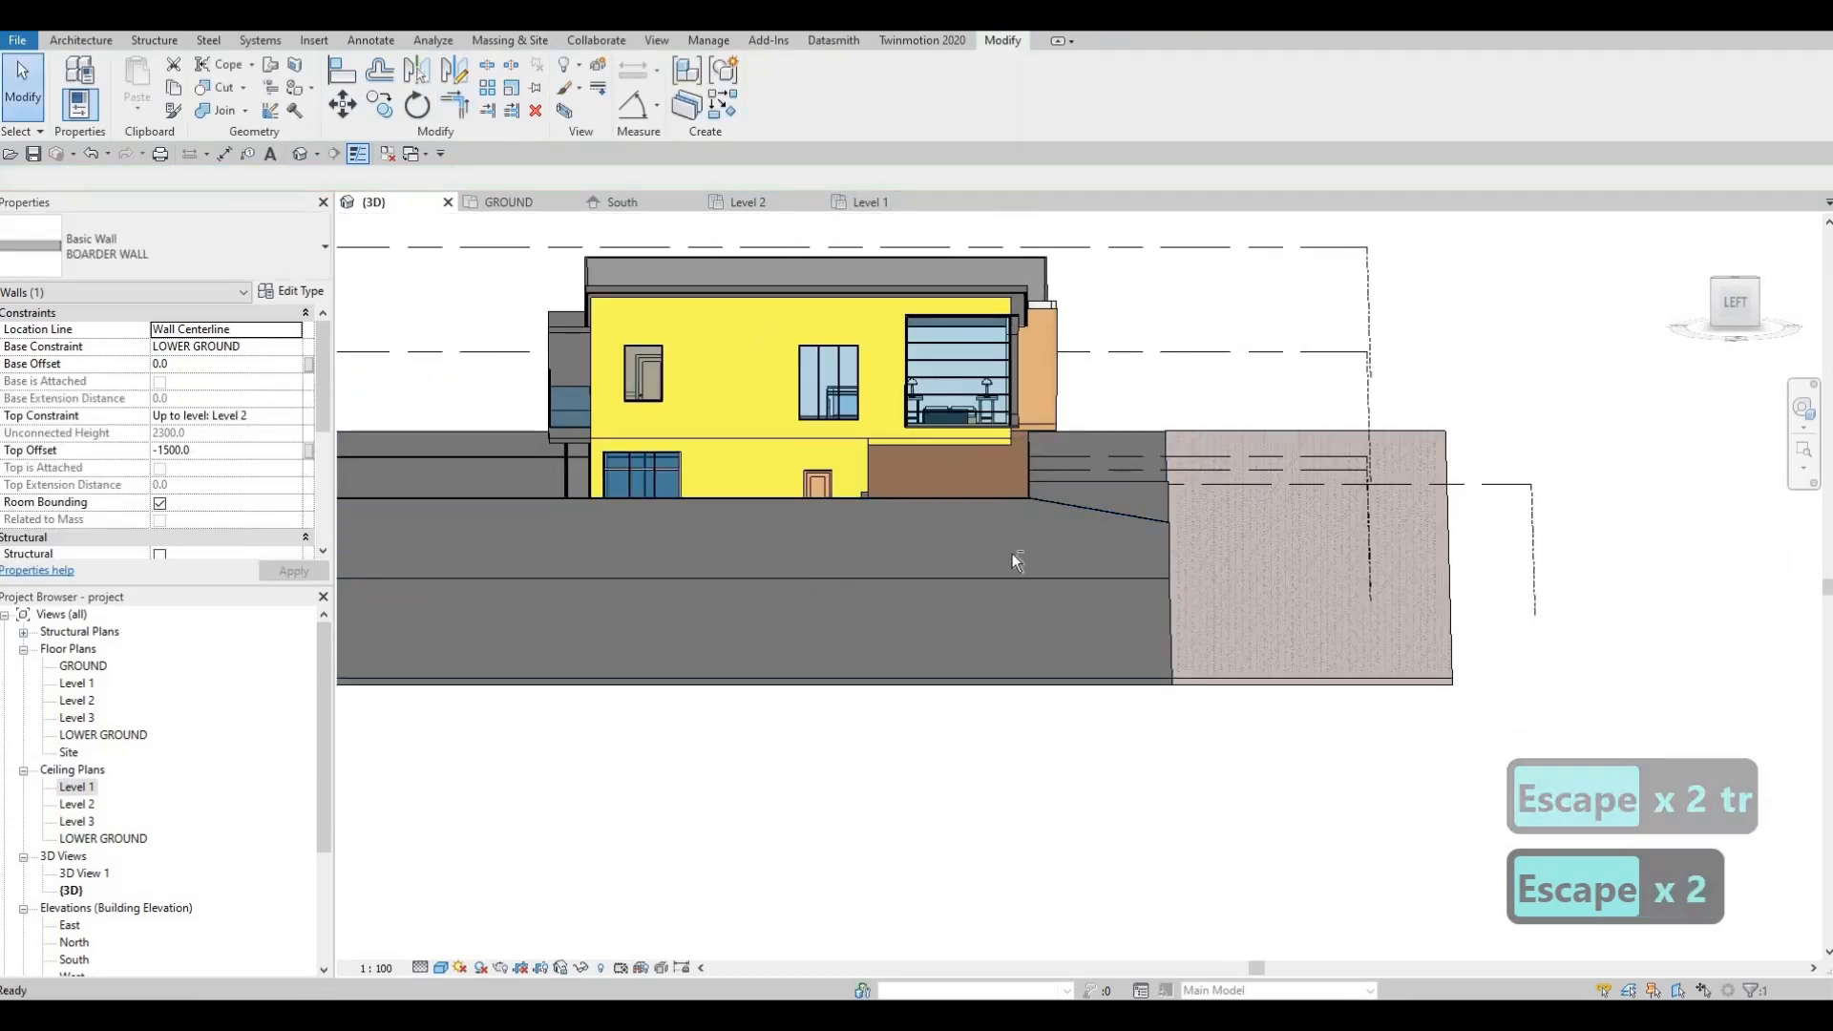
pyautogui.keyDown('shift'); pyautogui.moveTo(711, 587); pyautogui.dragTo(1097, 591, button='middle'); pyautogui.keyUp('shift')
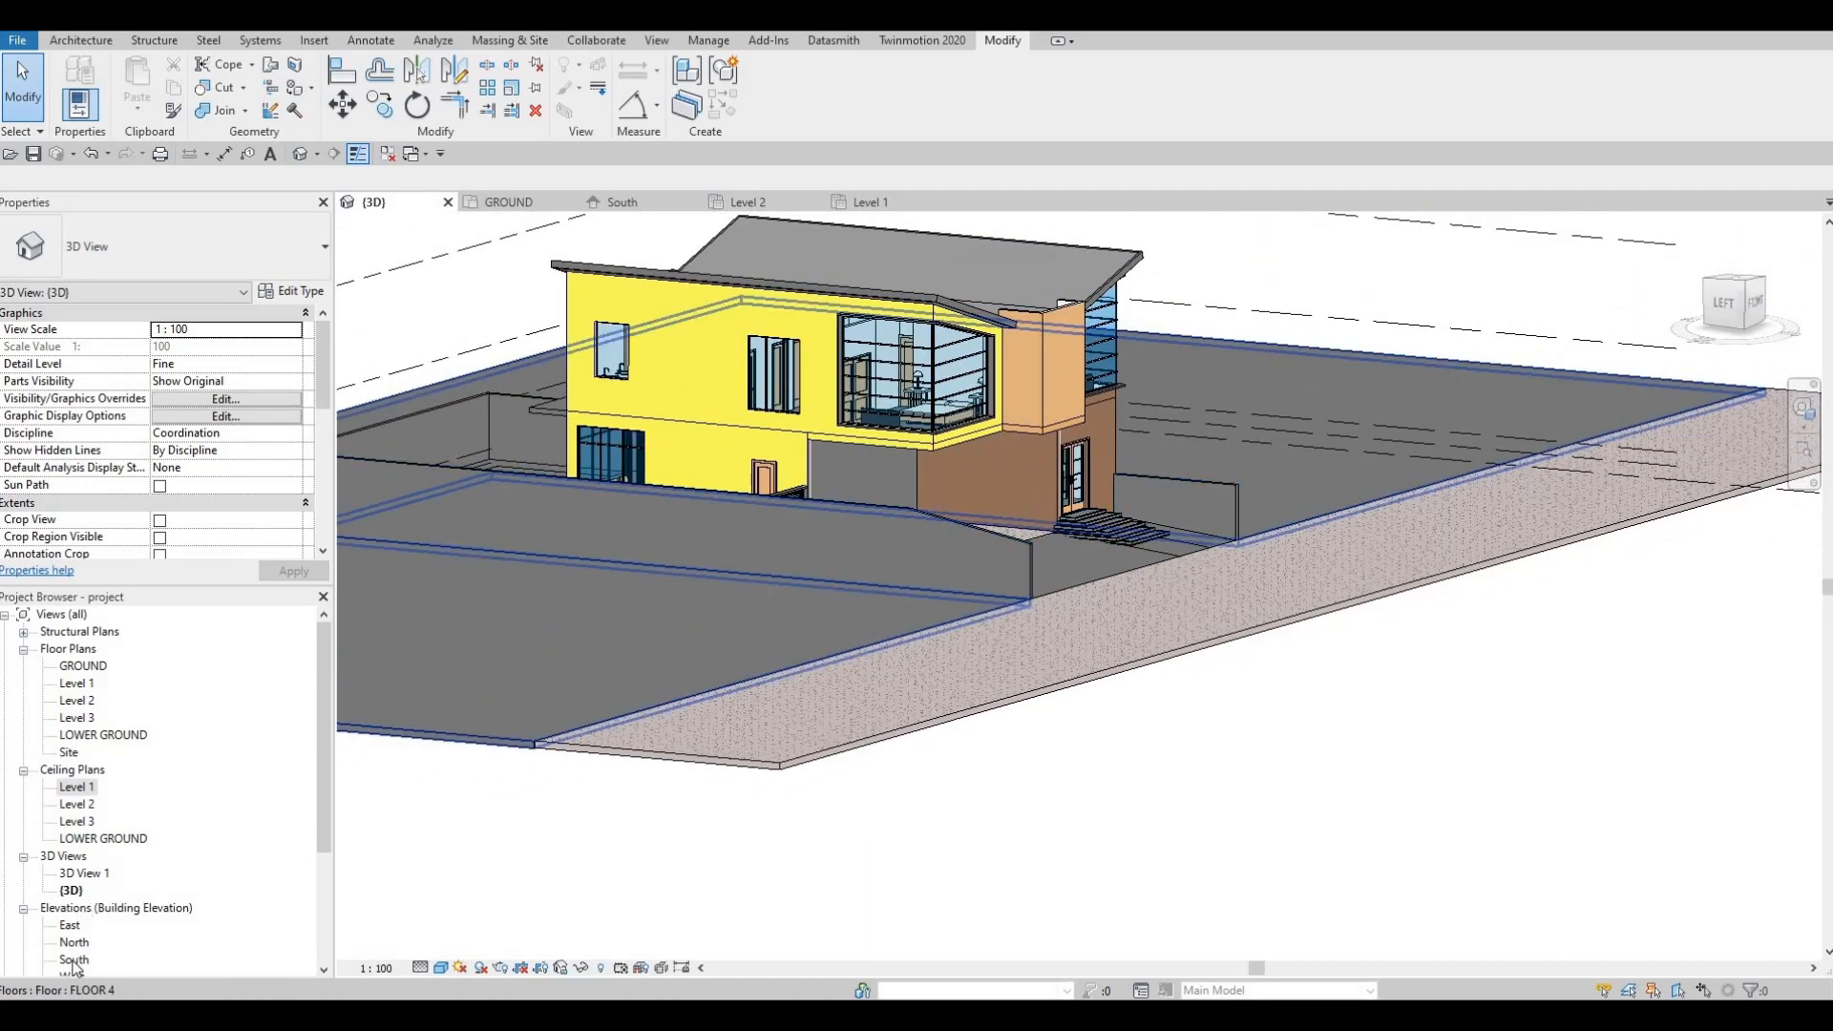
# Step: In the East elevation, select the boundary wall and raise its top
pyautogui.doubleClick(70, 928)
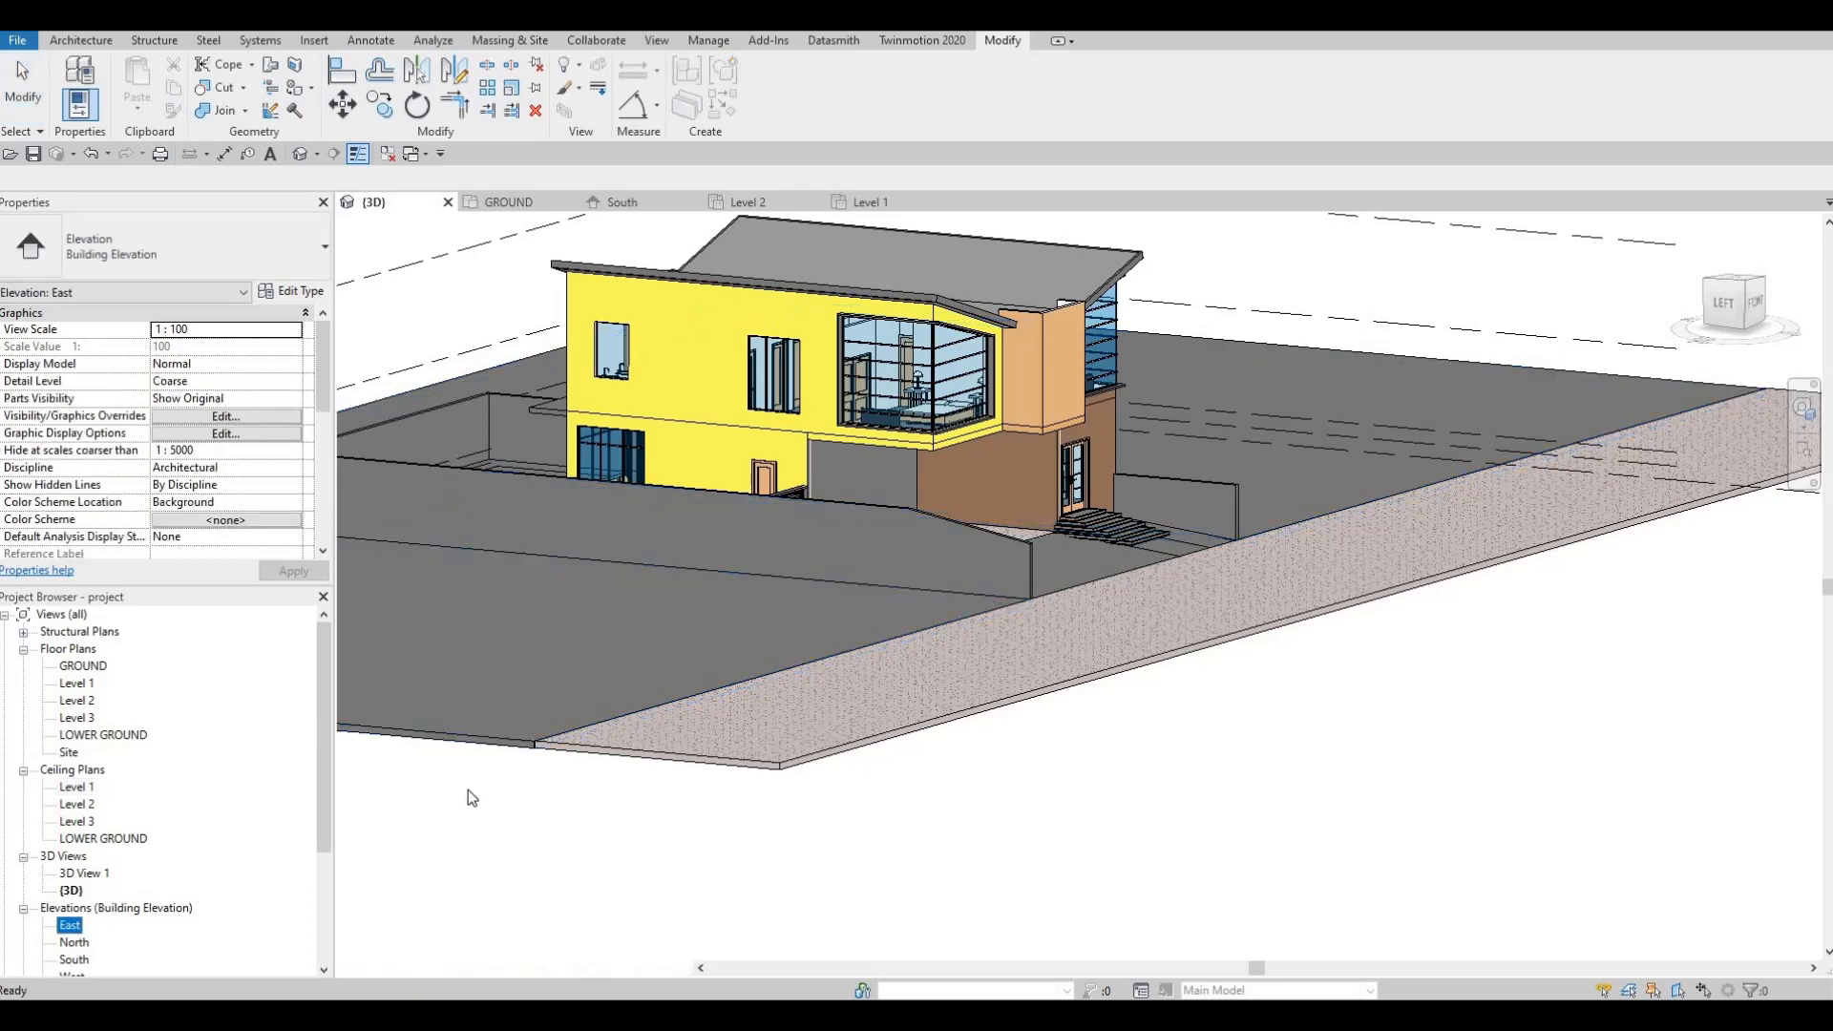
pyautogui.scroll(4, 822, 673)
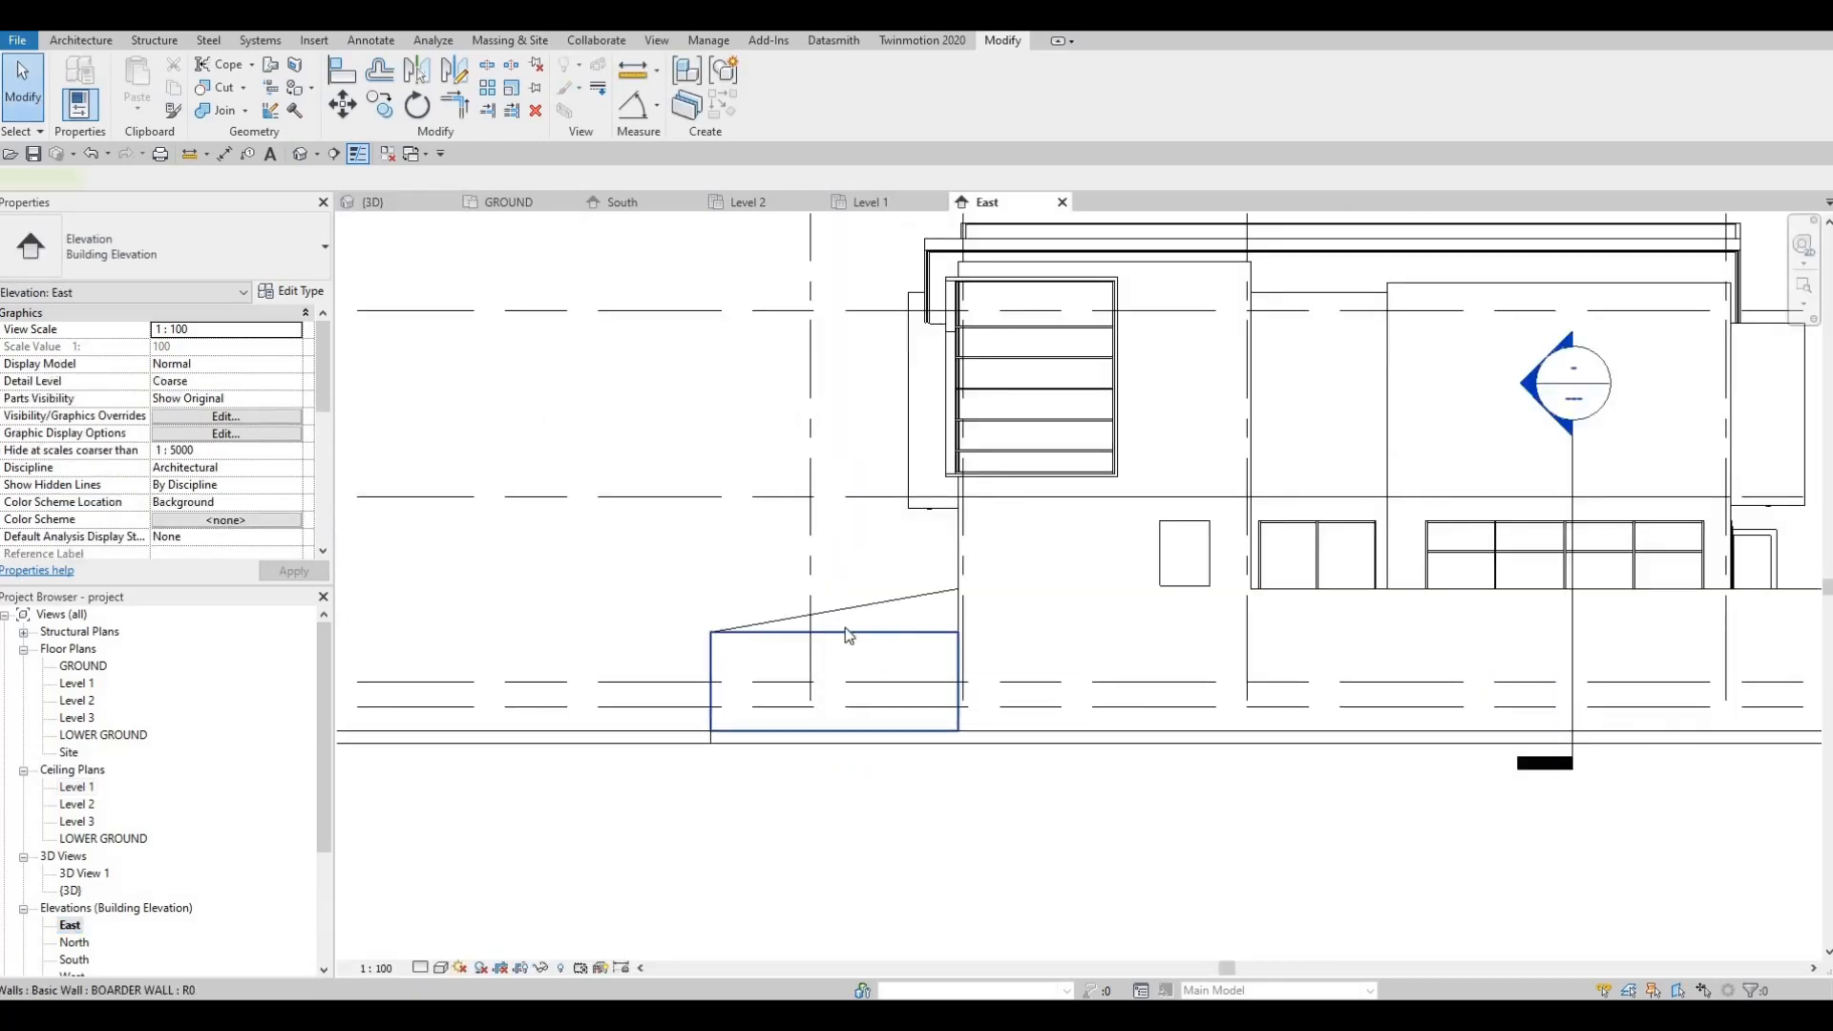
pyautogui.click(838, 627)
pyautogui.moveTo(827, 587); pyautogui.dragTo(829, 589)
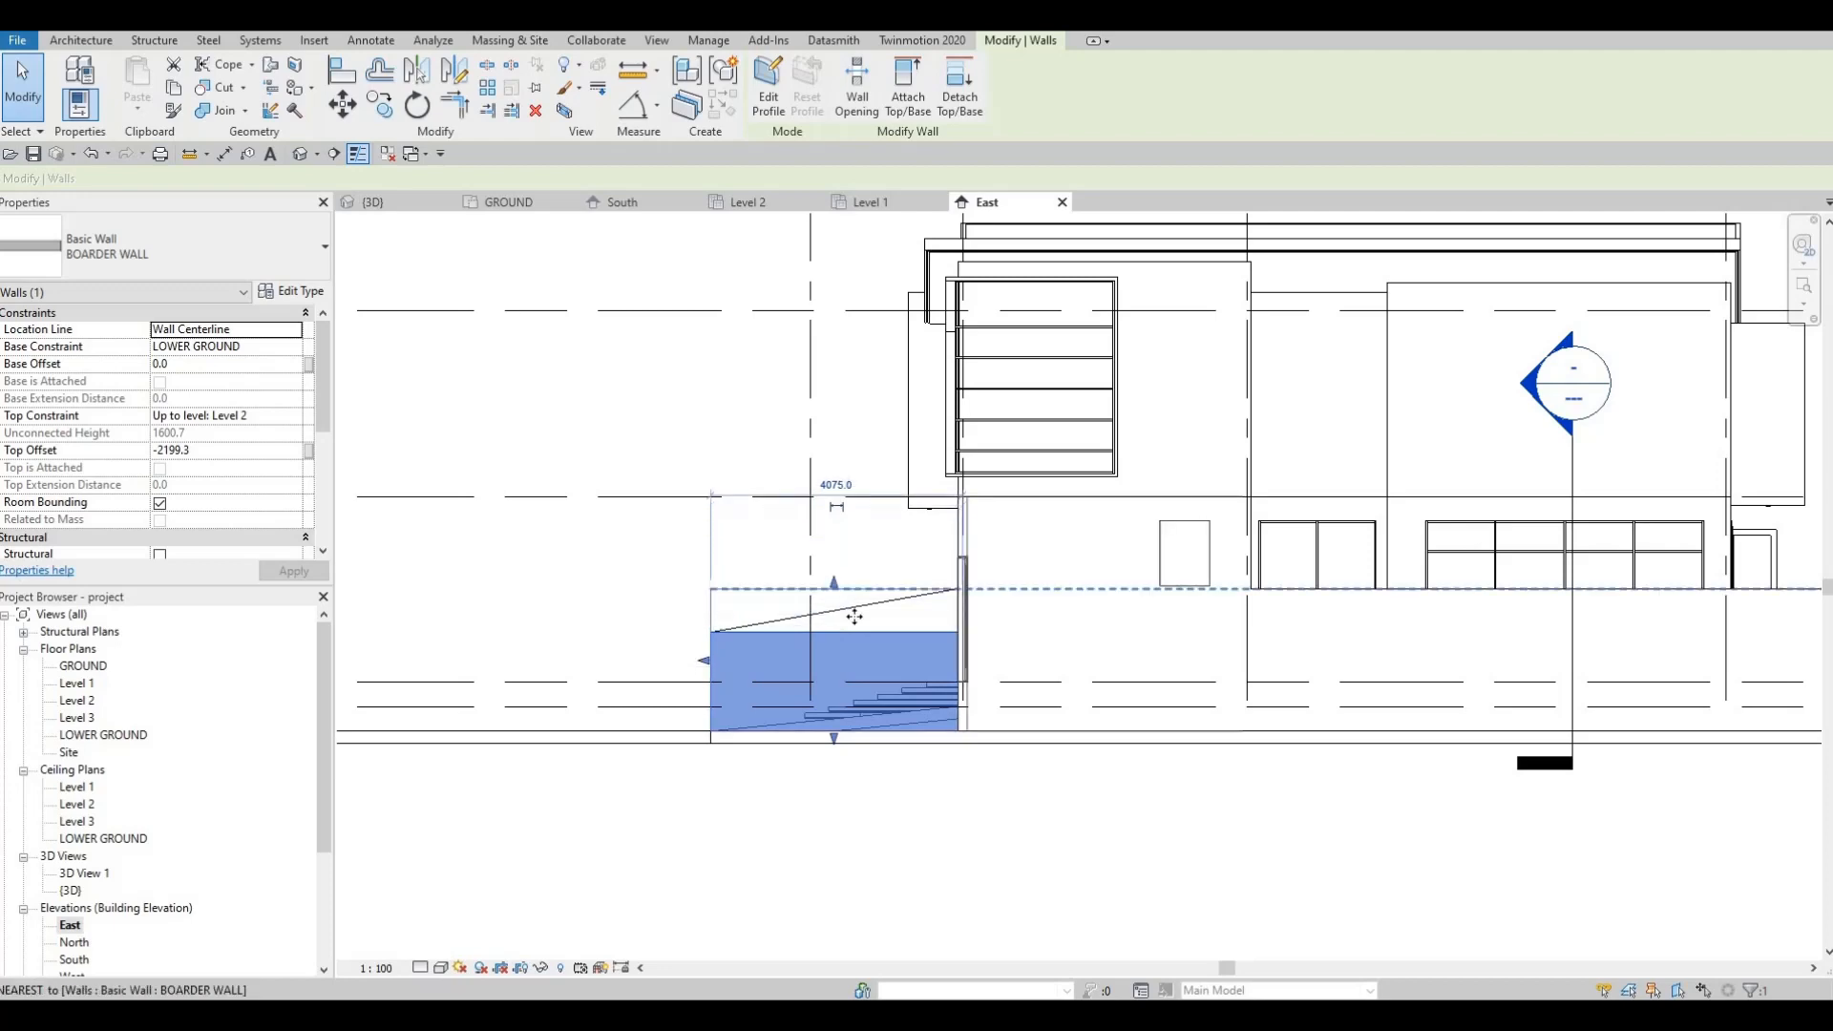
pyautogui.press('Escape')
pyautogui.press('Escape')
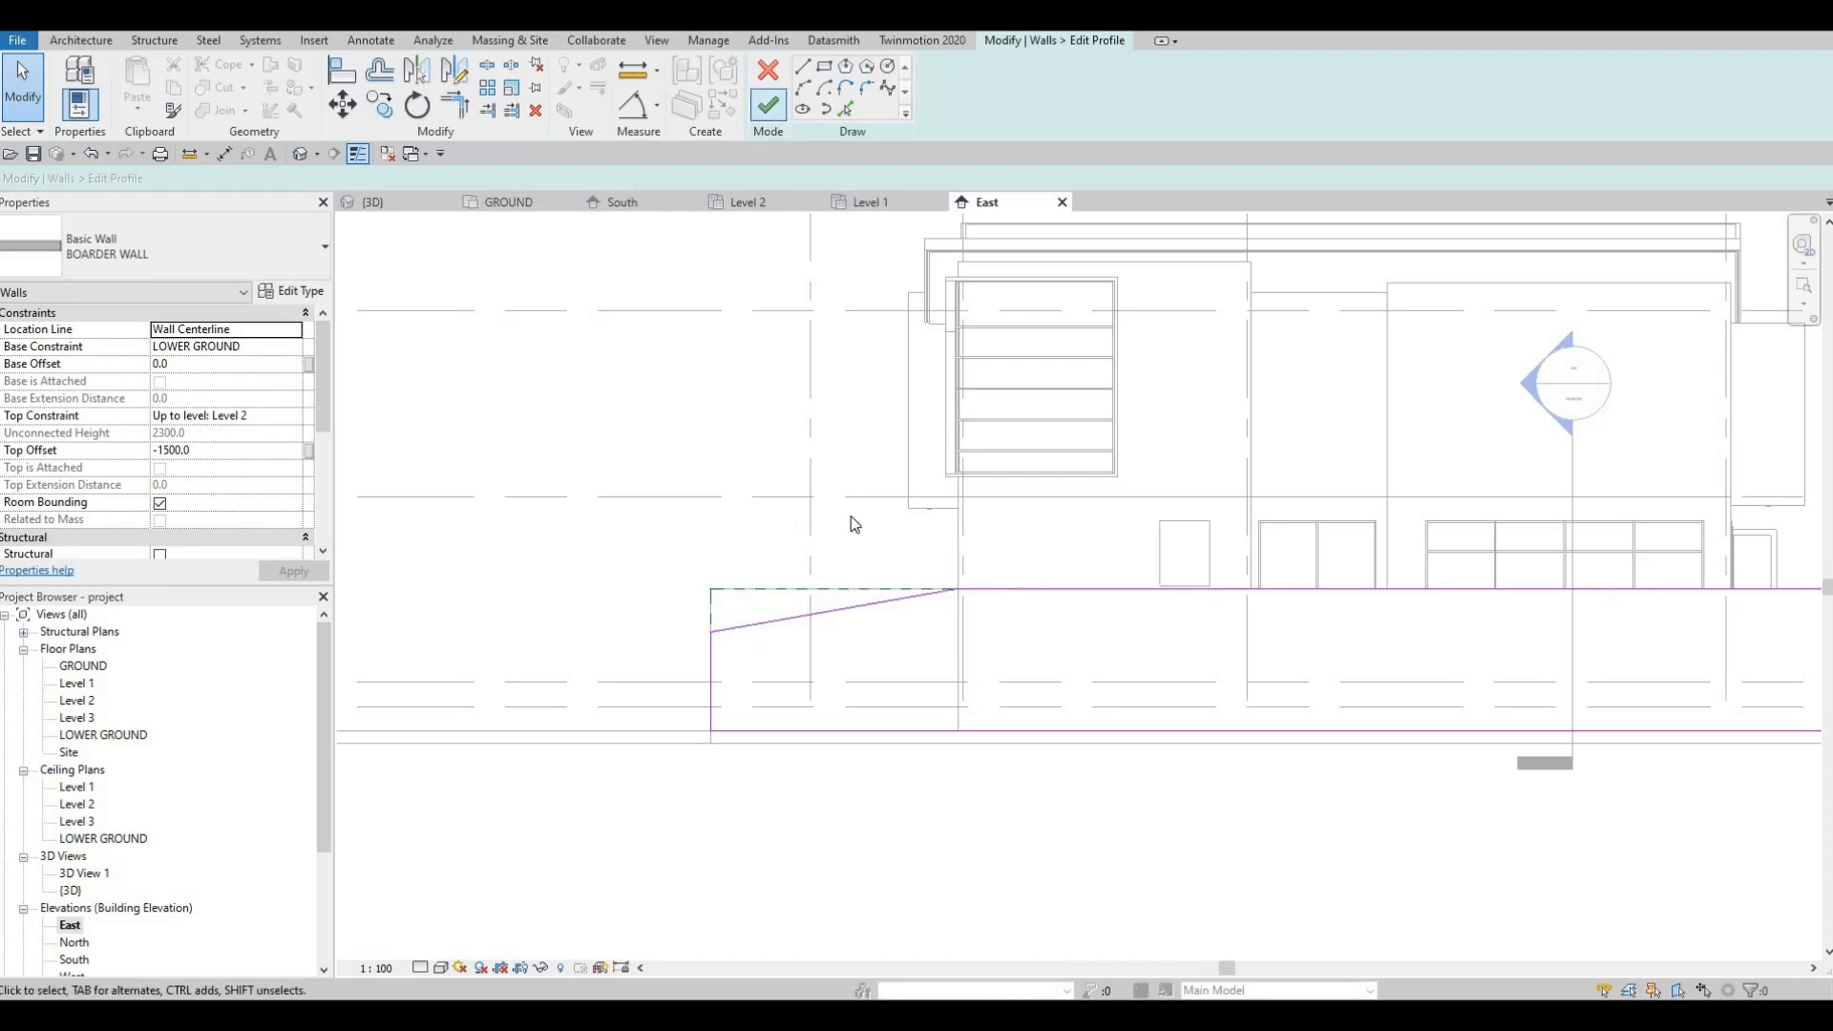
pyautogui.press('Escape')
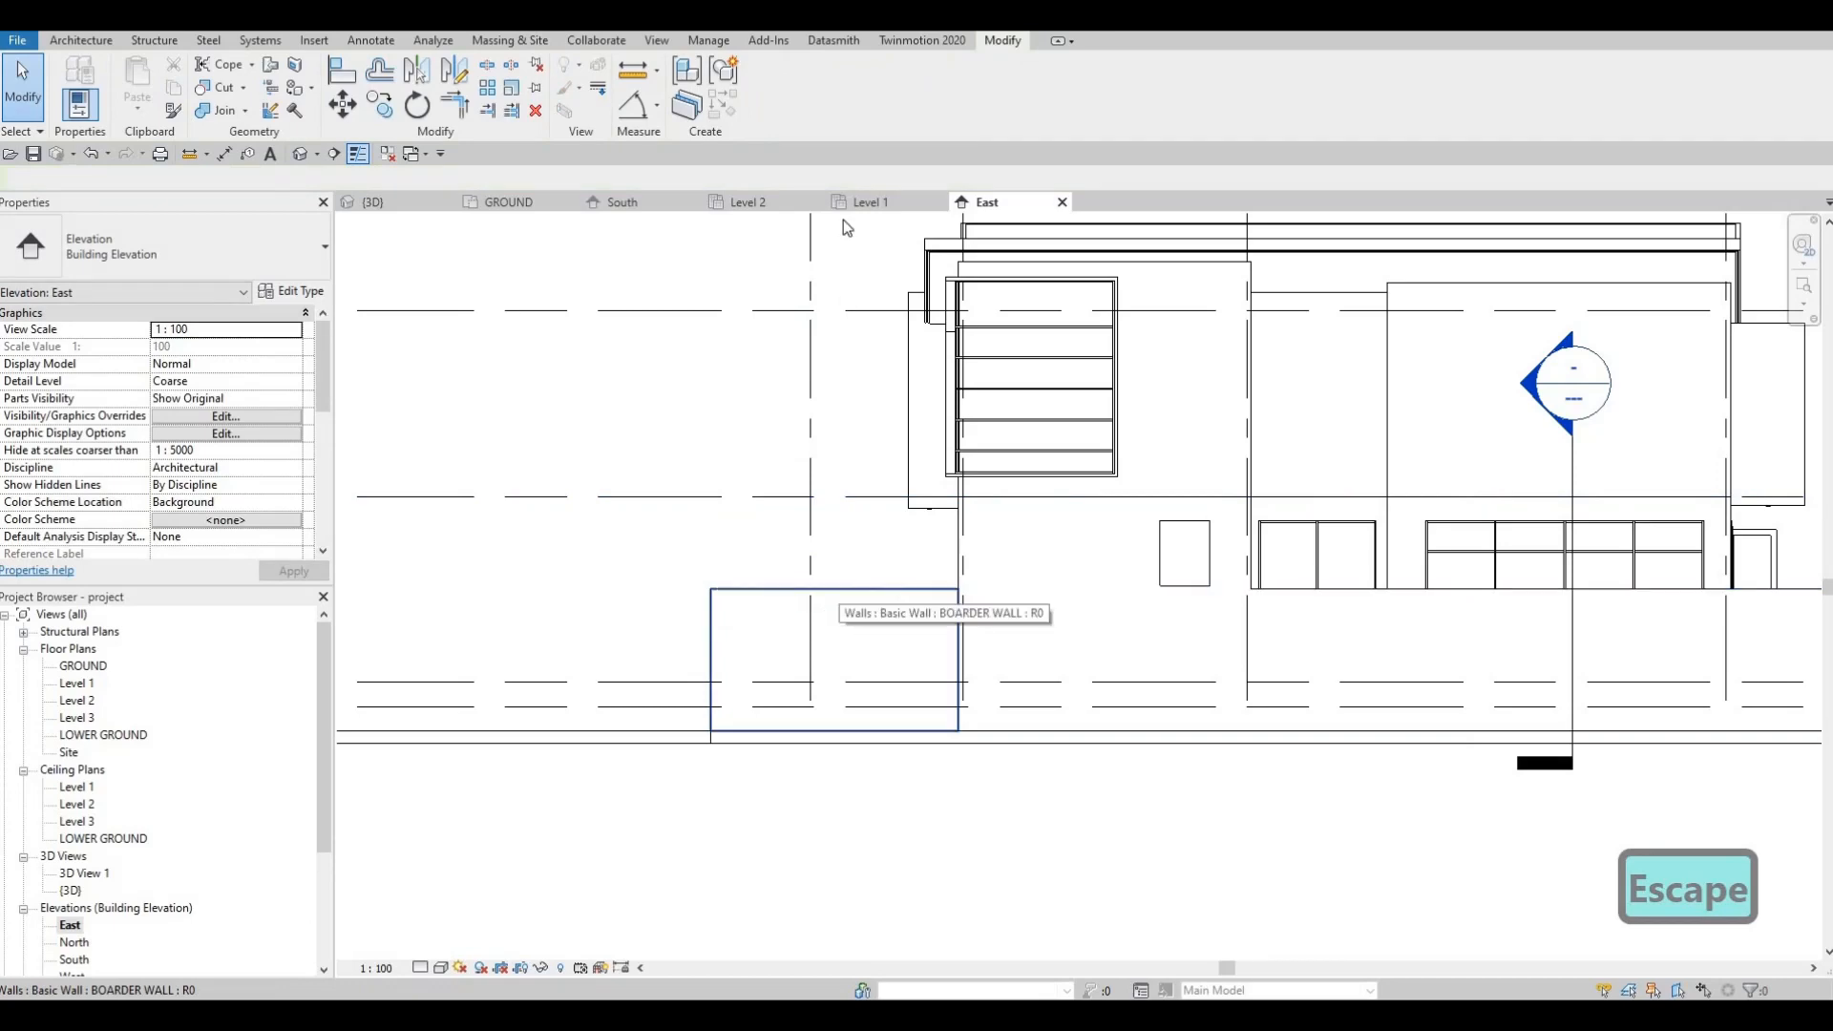
# Step: Edit the wall profile, trim the left and top edges to the sloped line with TR, and finish
pyautogui.click(771, 105)
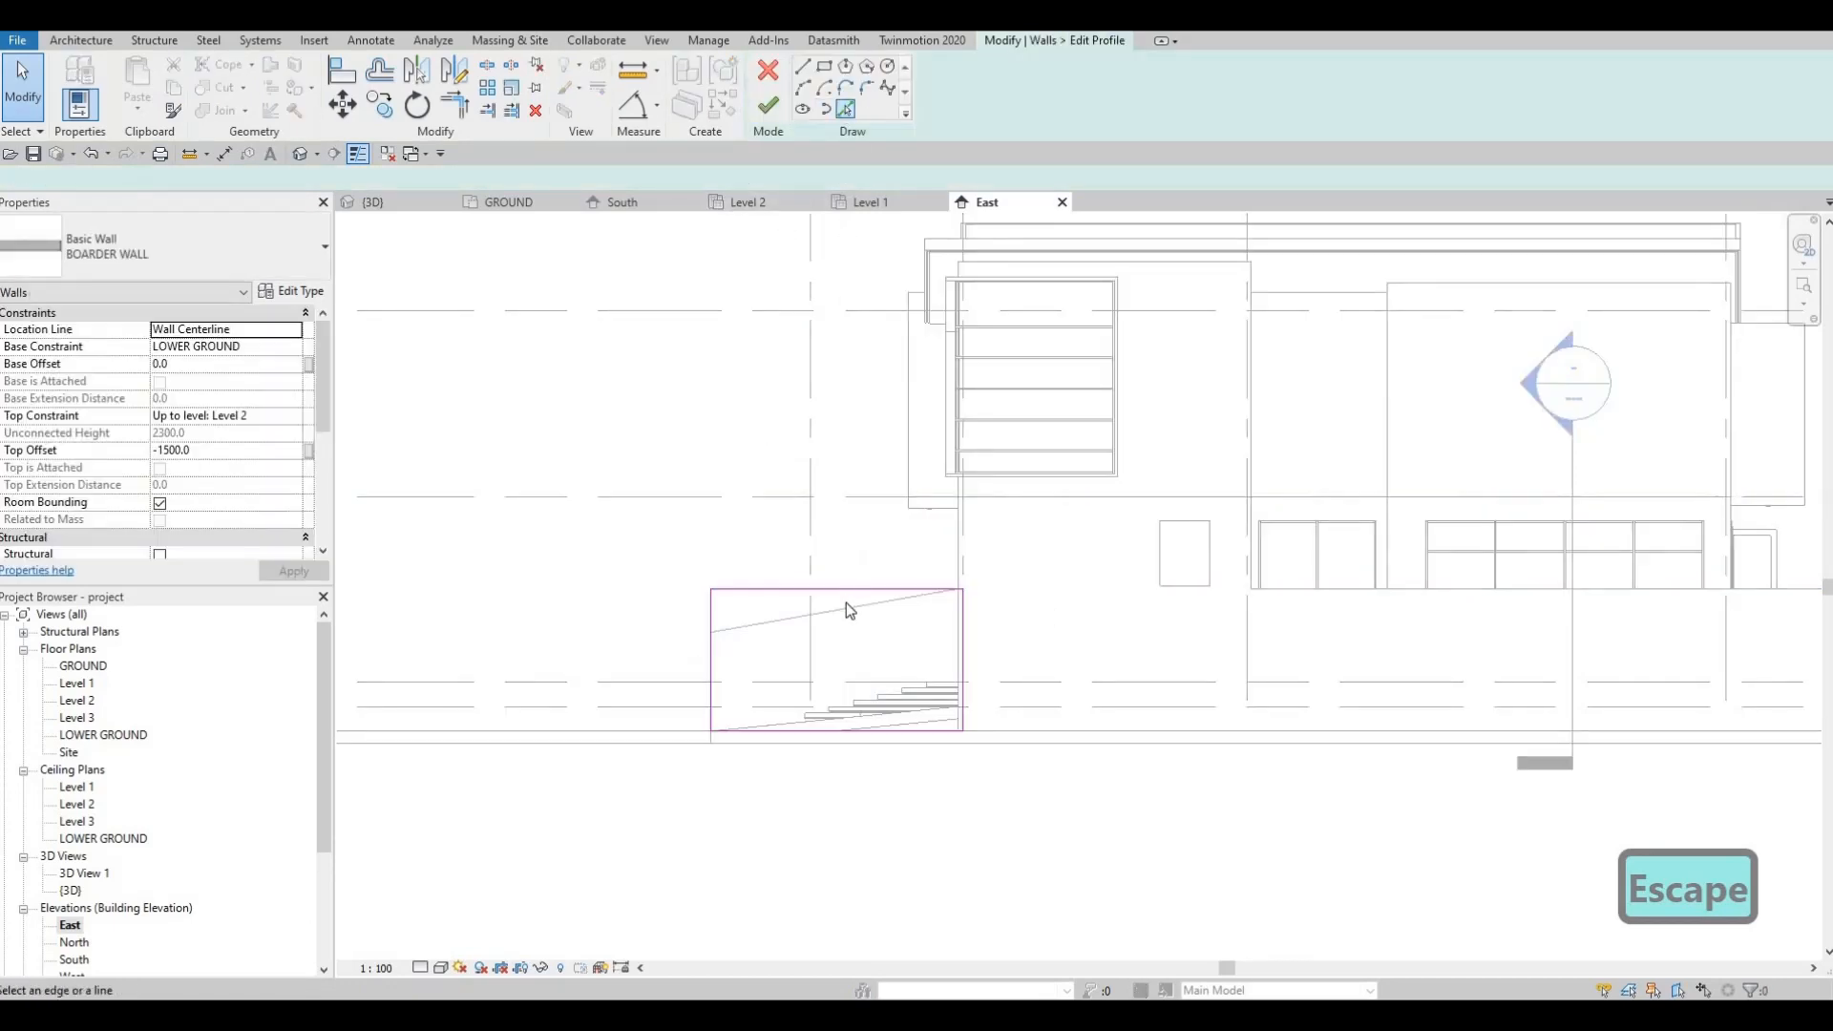
pyautogui.press('Escape')
pyautogui.press('Escape')
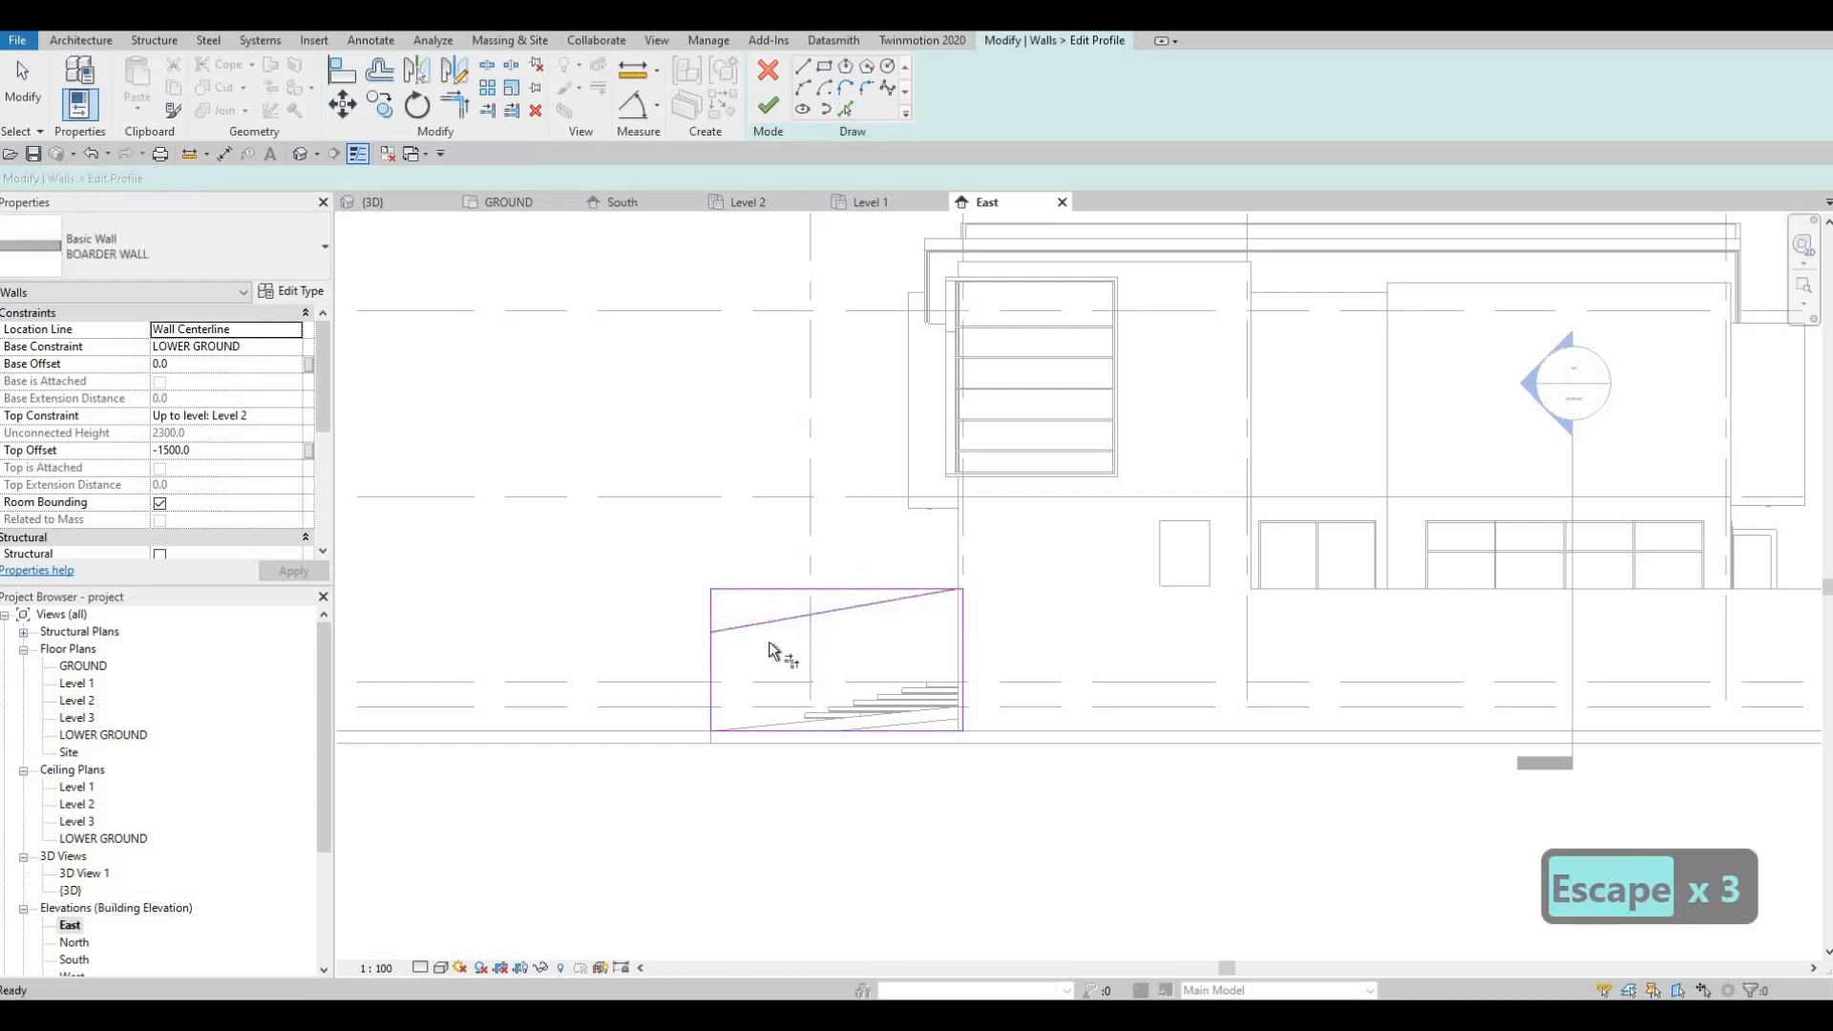
pyautogui.press('t')
pyautogui.press('r')
pyautogui.click(744, 630)
pyautogui.click(709, 655)
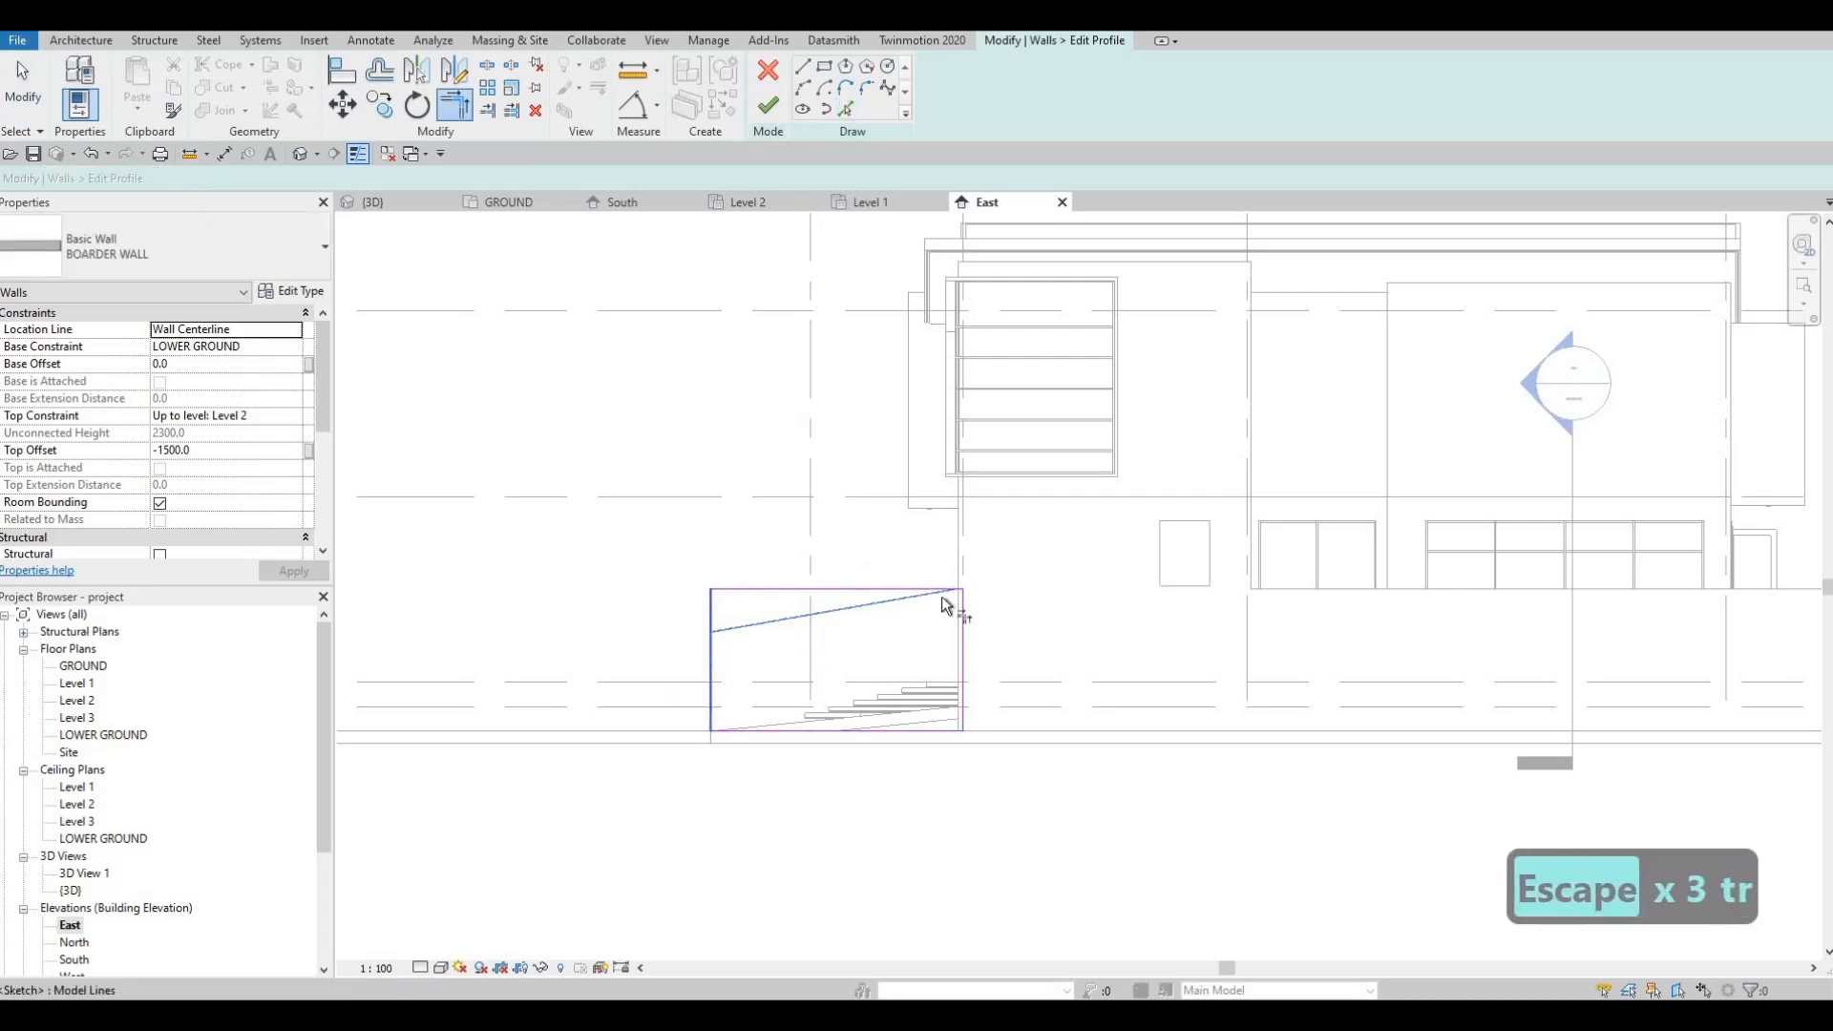
pyautogui.scroll(5, 949, 581)
pyautogui.click(1002, 573)
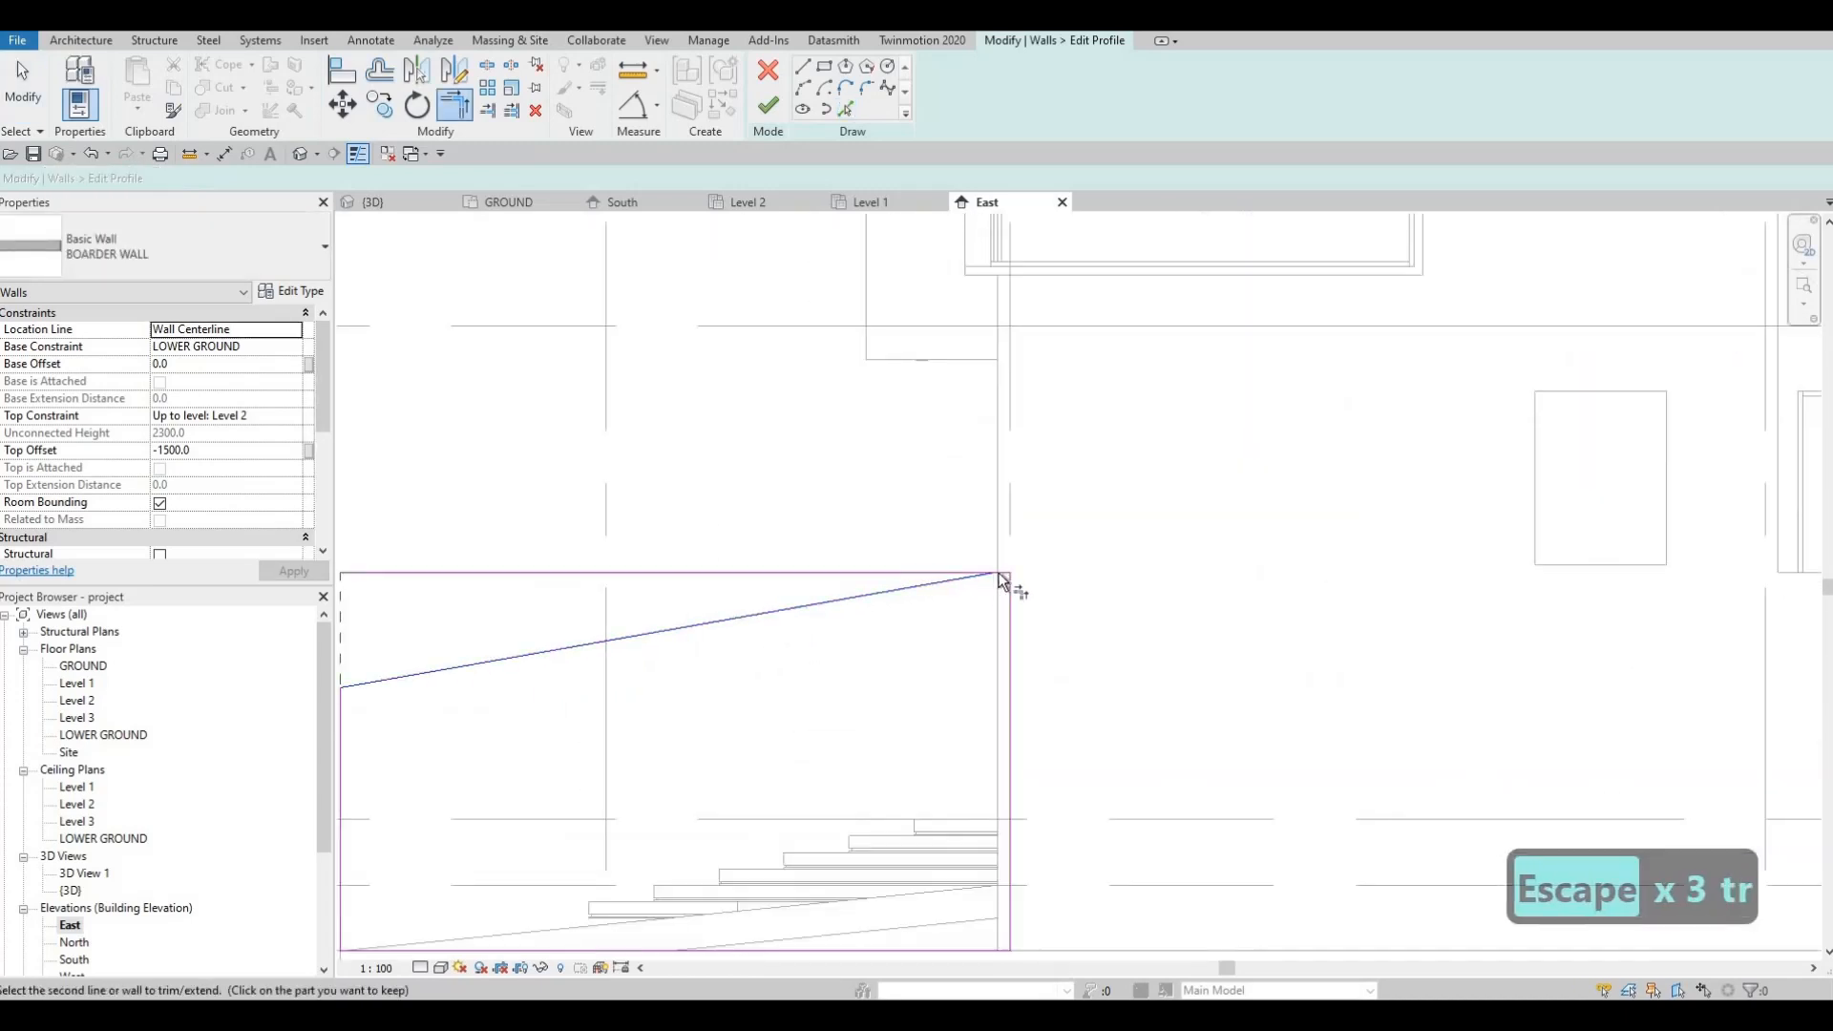
pyautogui.click(900, 581)
pyautogui.scroll(-2, 907, 579)
pyautogui.press('Escape')
pyautogui.press('Escape')
pyautogui.click(770, 106)
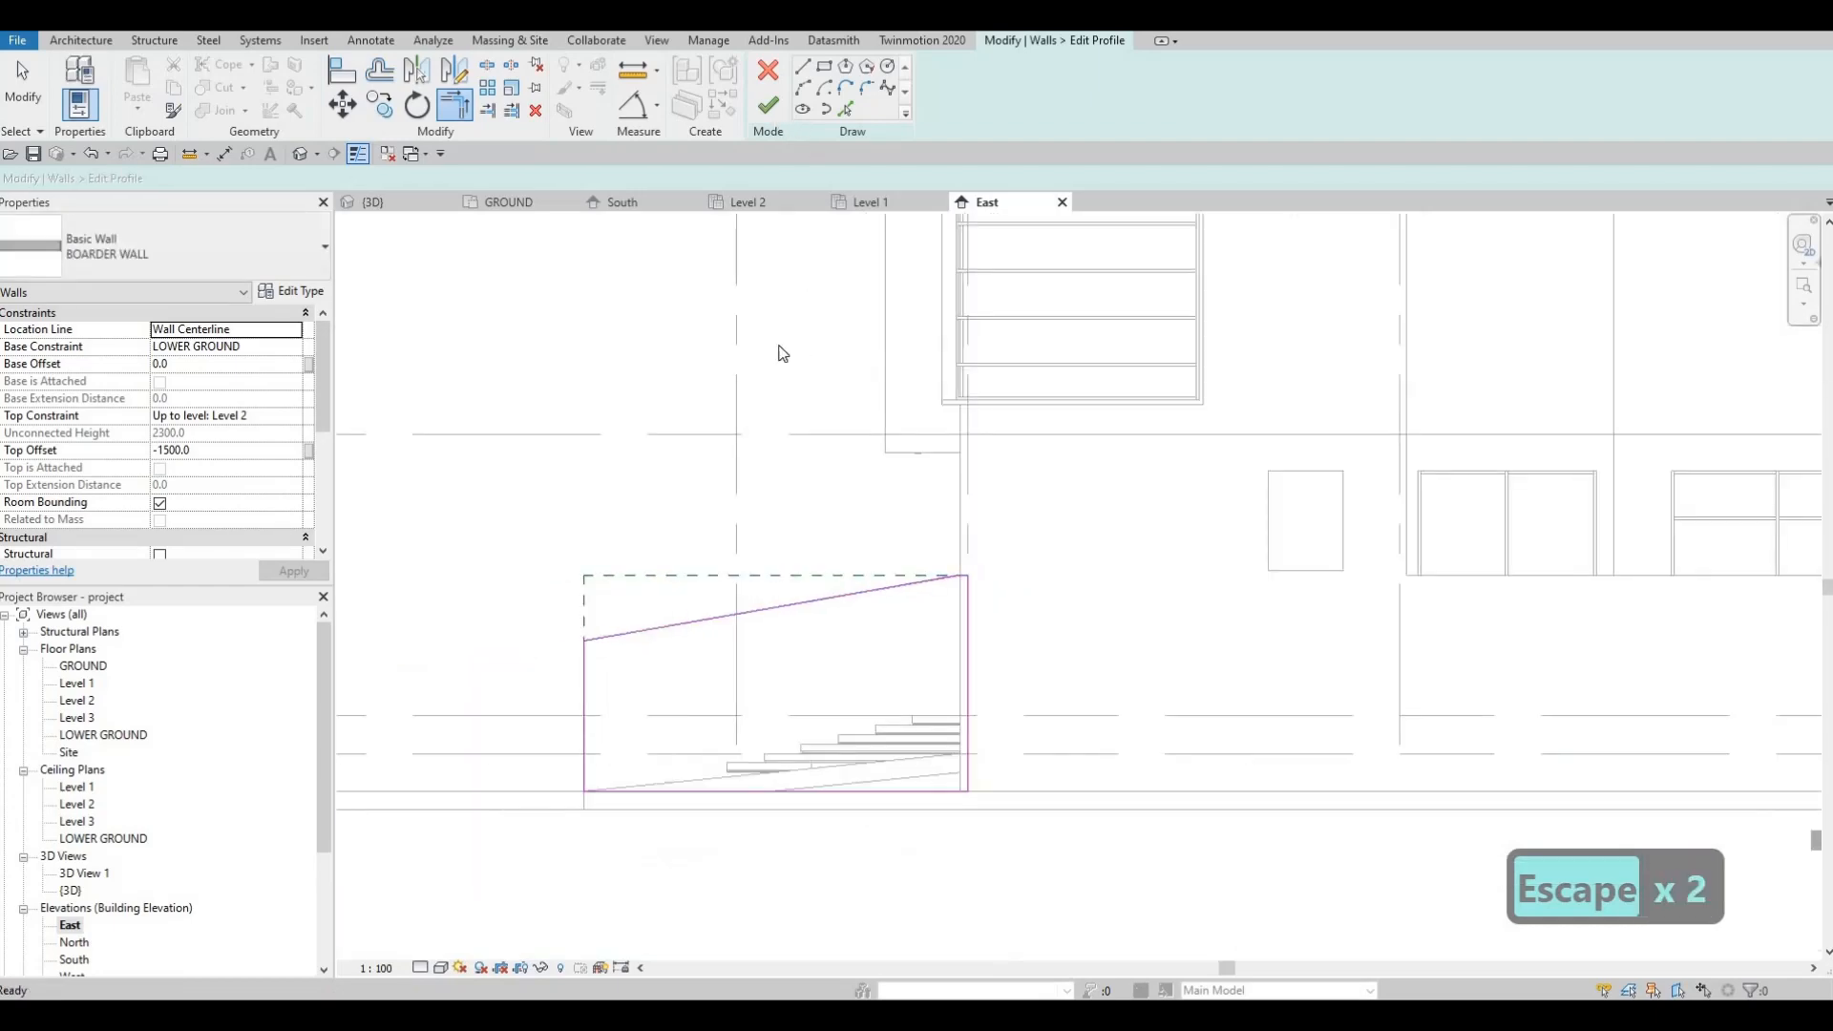
pyautogui.press('Escape')
pyautogui.press('Escape')
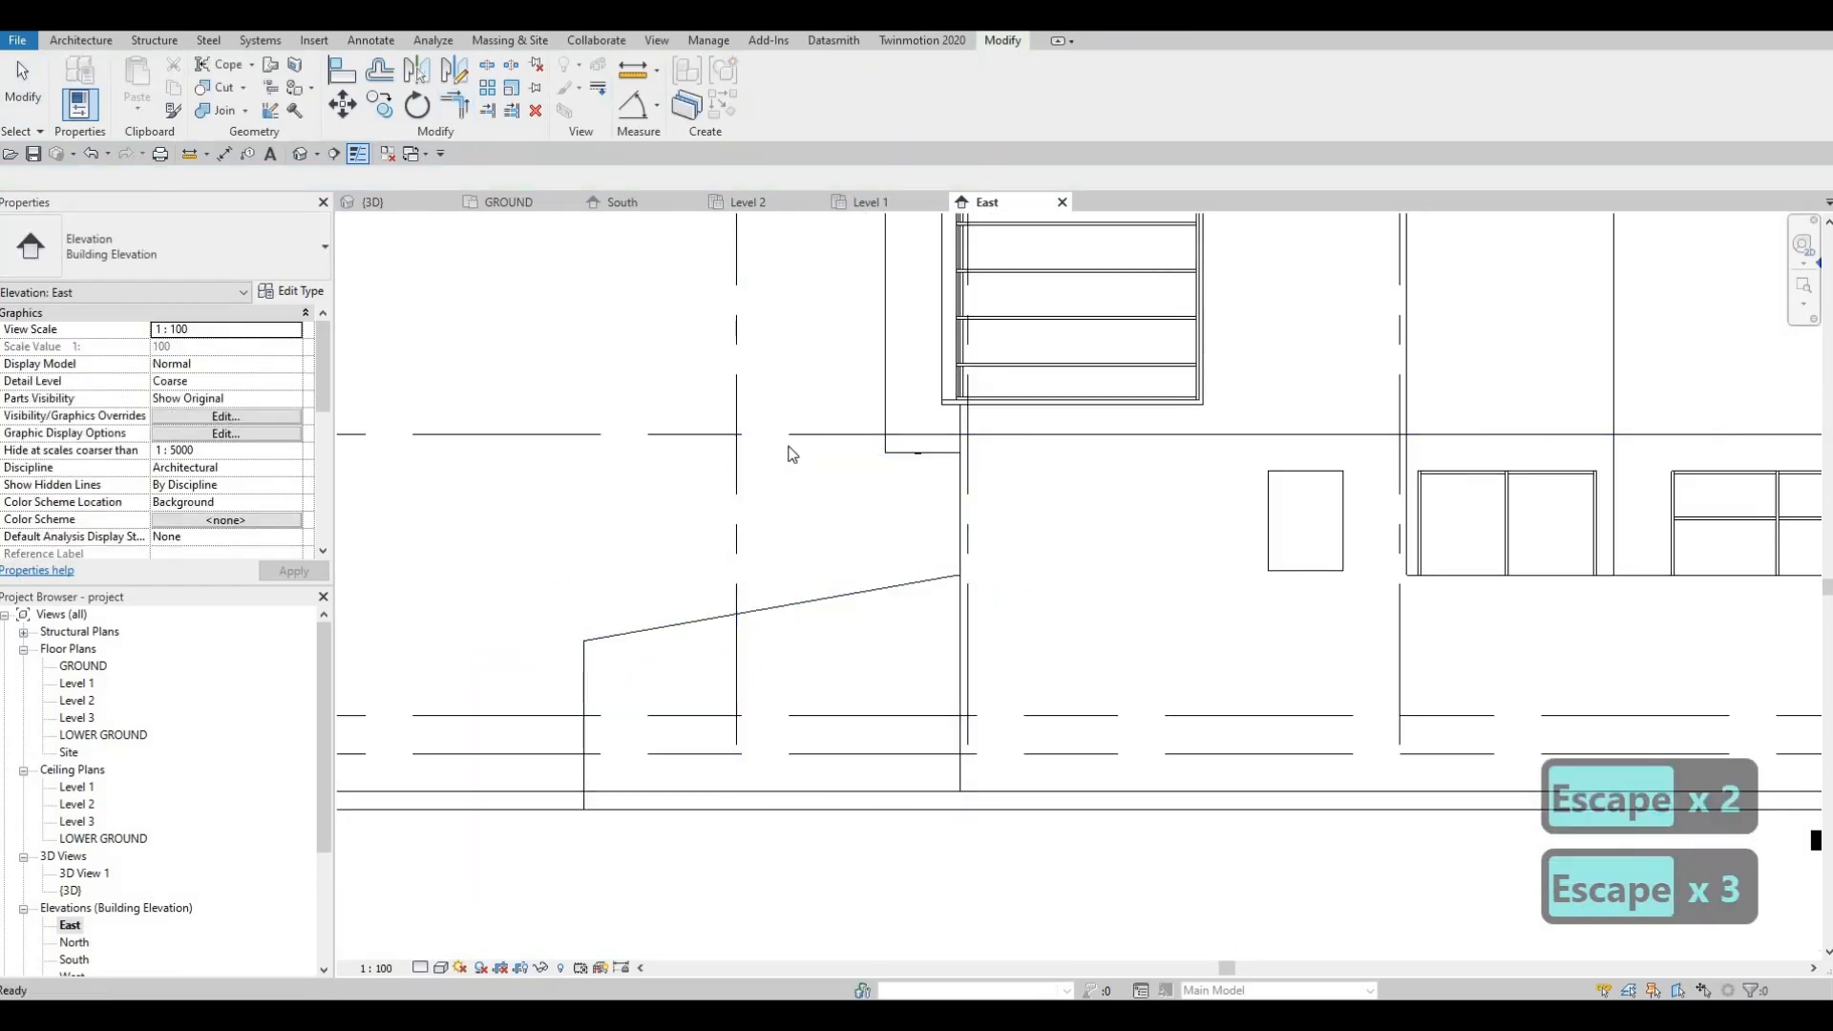
pyautogui.click(374, 202)
# Step: Orbit and zoom the 3D view to show the whole house and both sloped boundary walls
pyautogui.press('Escape')
pyautogui.keyDown('shift'); pyautogui.moveTo(834, 661); pyautogui.dragTo(1063, 621, button='middle'); pyautogui.keyUp('shift')
pyautogui.scroll(5, 1057, 636)
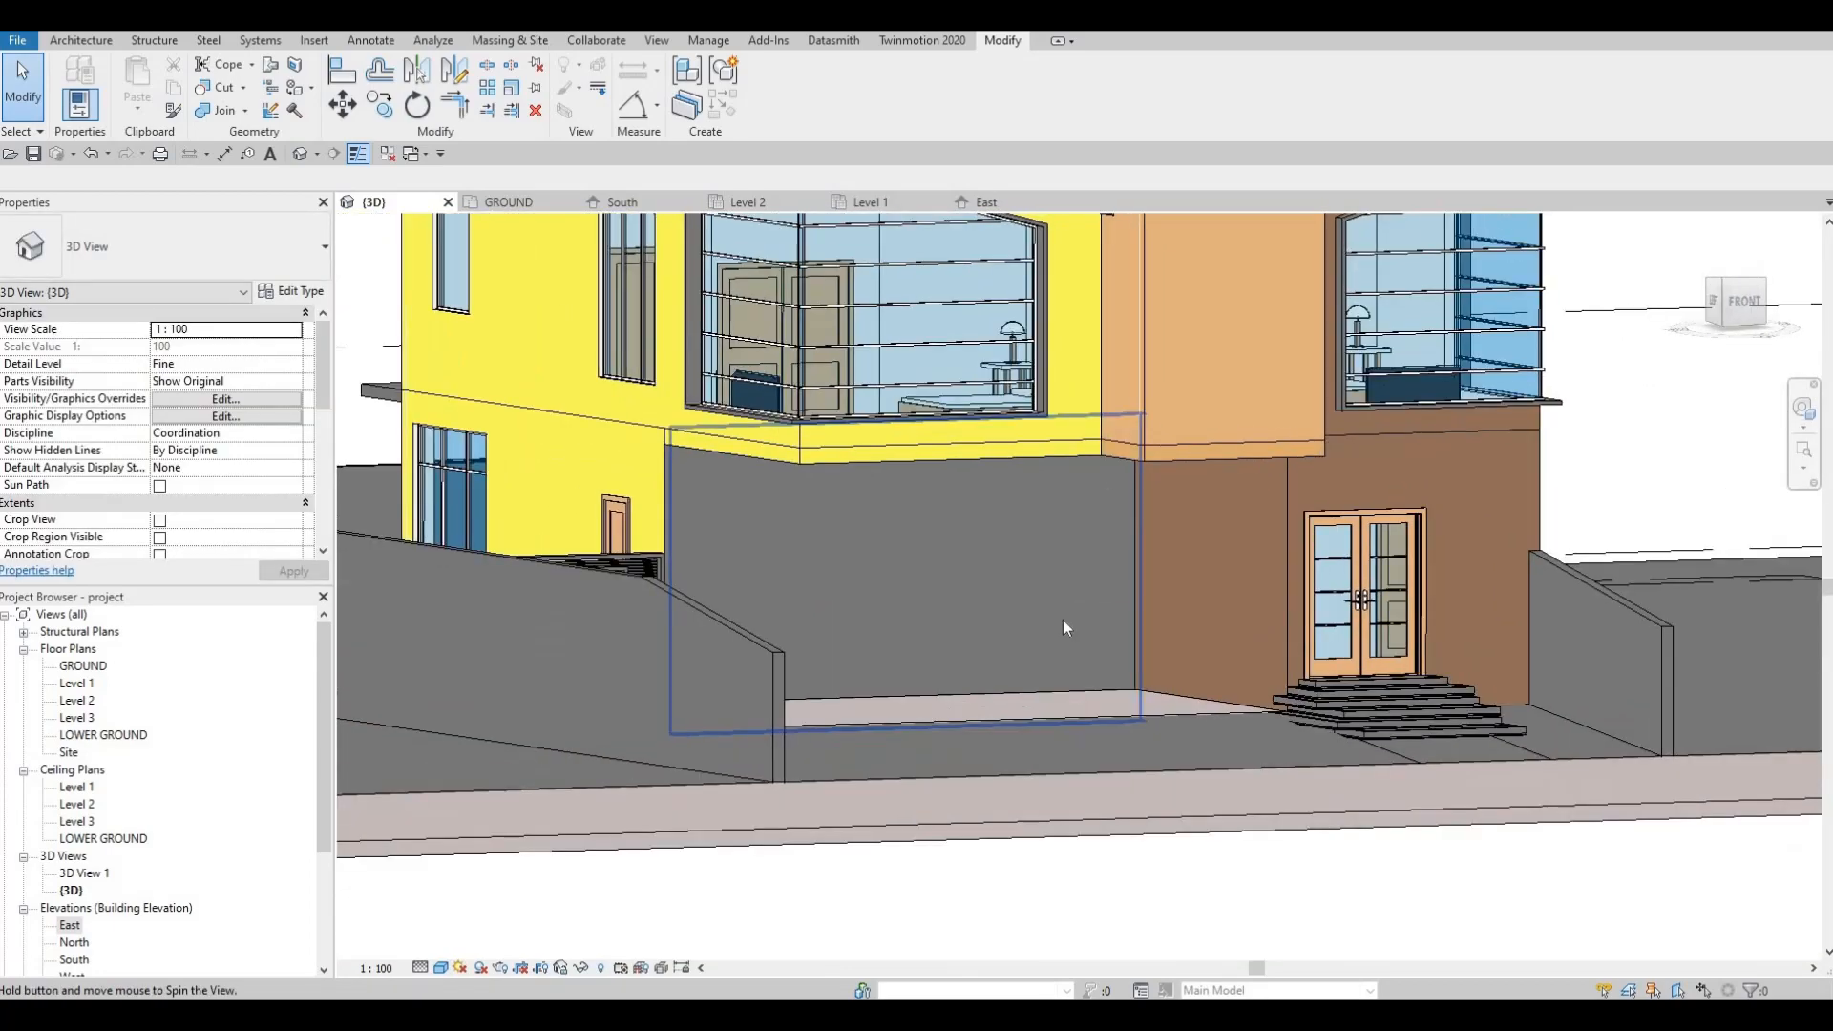
pyautogui.scroll(-2, 1097, 702)
pyautogui.keyDown('shift'); pyautogui.moveTo(1093, 695); pyautogui.dragTo(1119, 730, button='middle'); pyautogui.keyUp('shift')
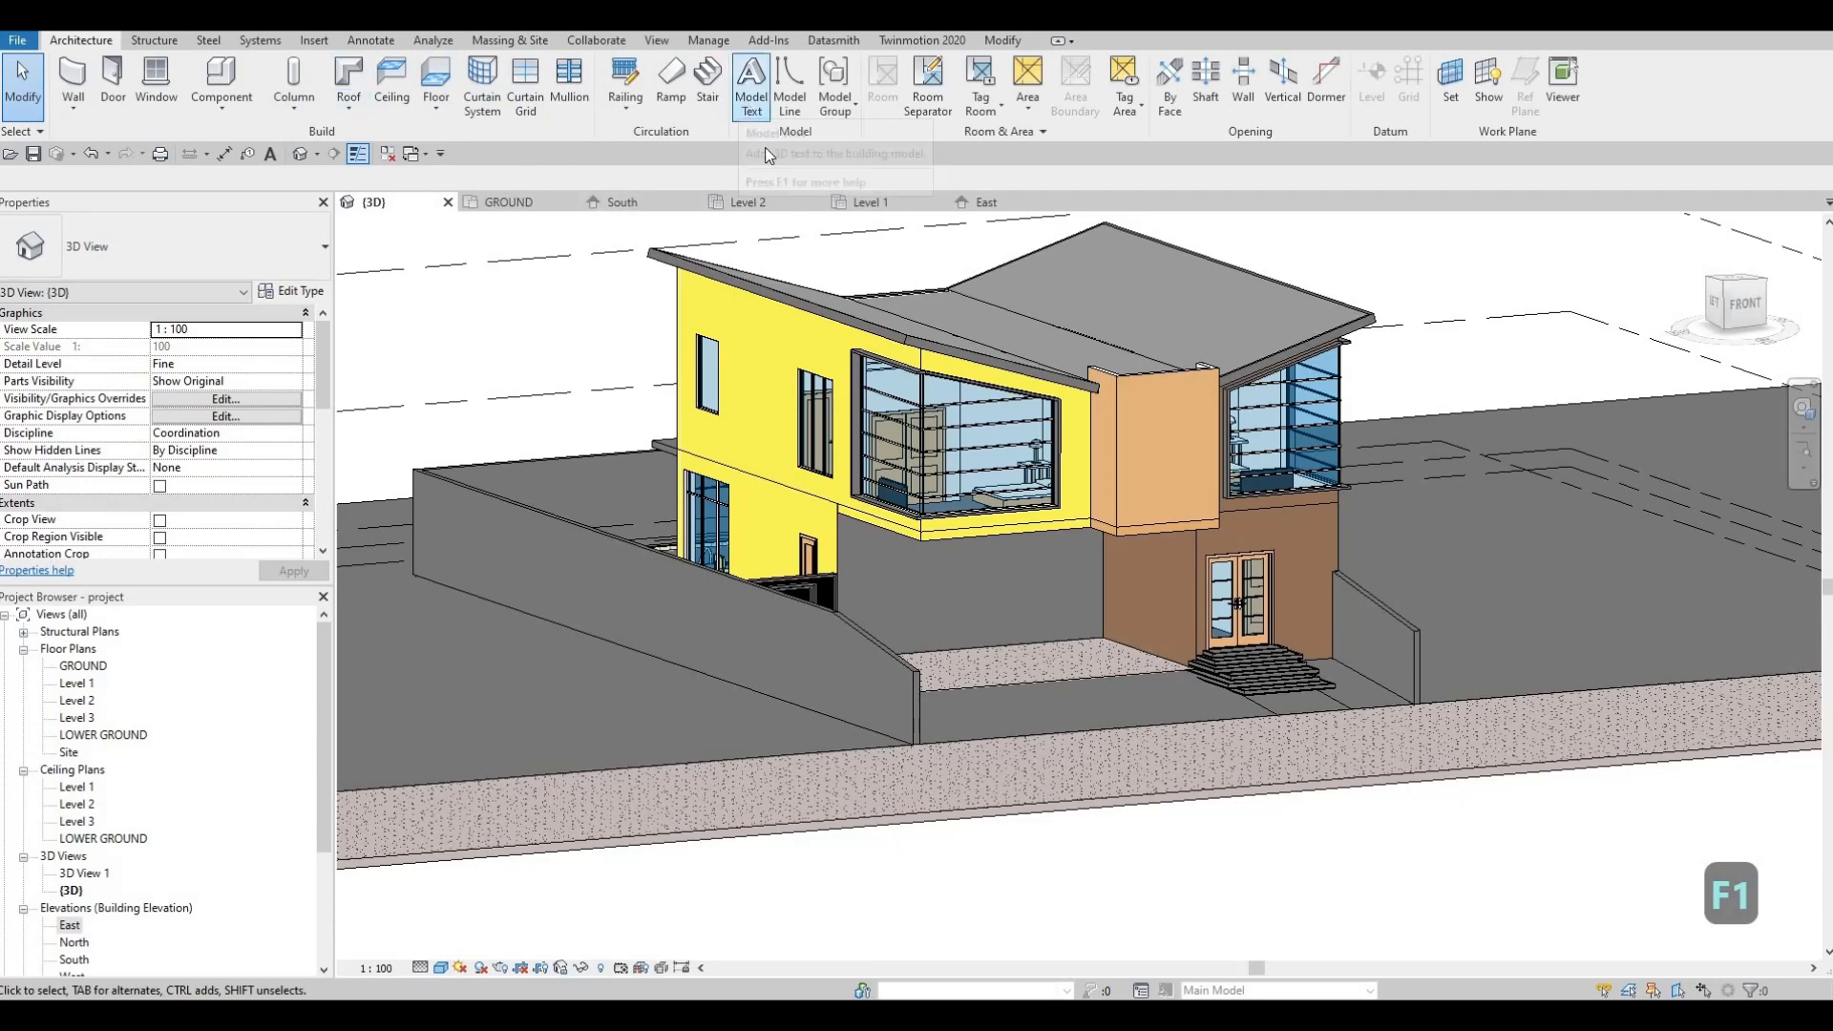
# Step: Place model text with the default 'Model Text' wording on the brown wall beside the door
pyautogui.click(745, 105)
pyautogui.click(929, 635)
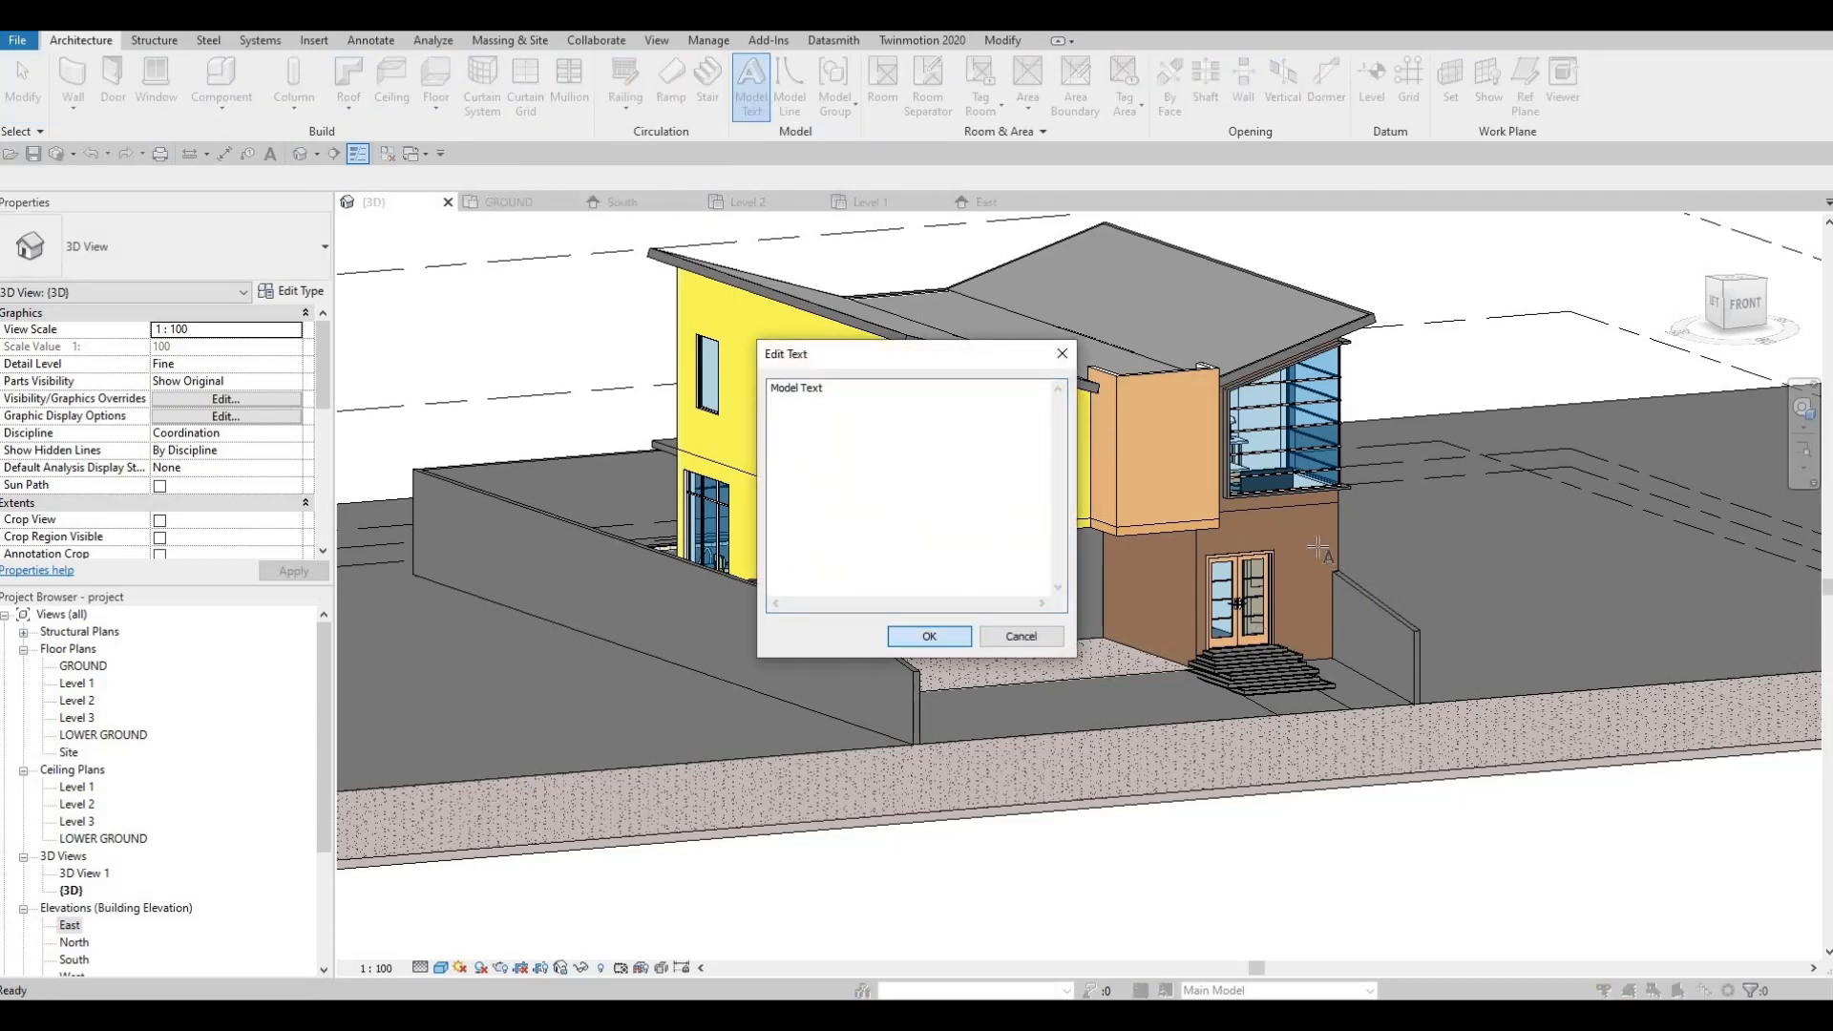
pyautogui.scroll(5, 1289, 567)
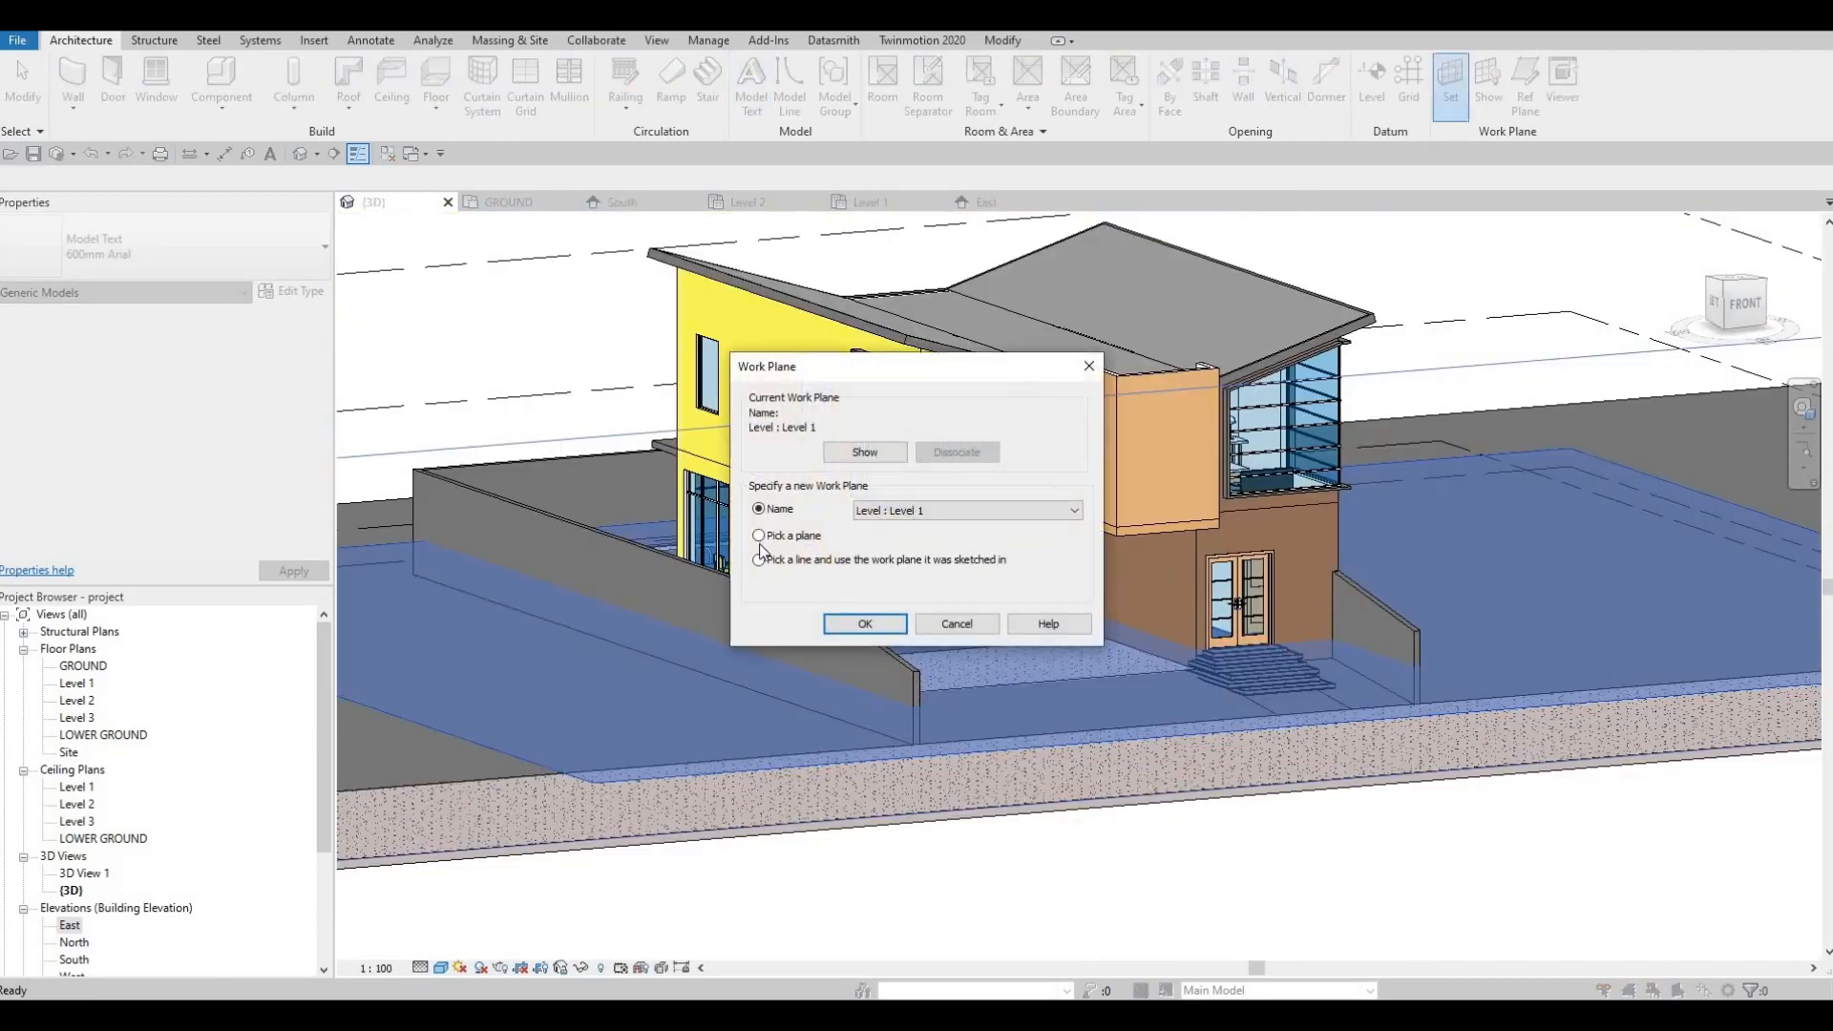
pyautogui.press('Return')
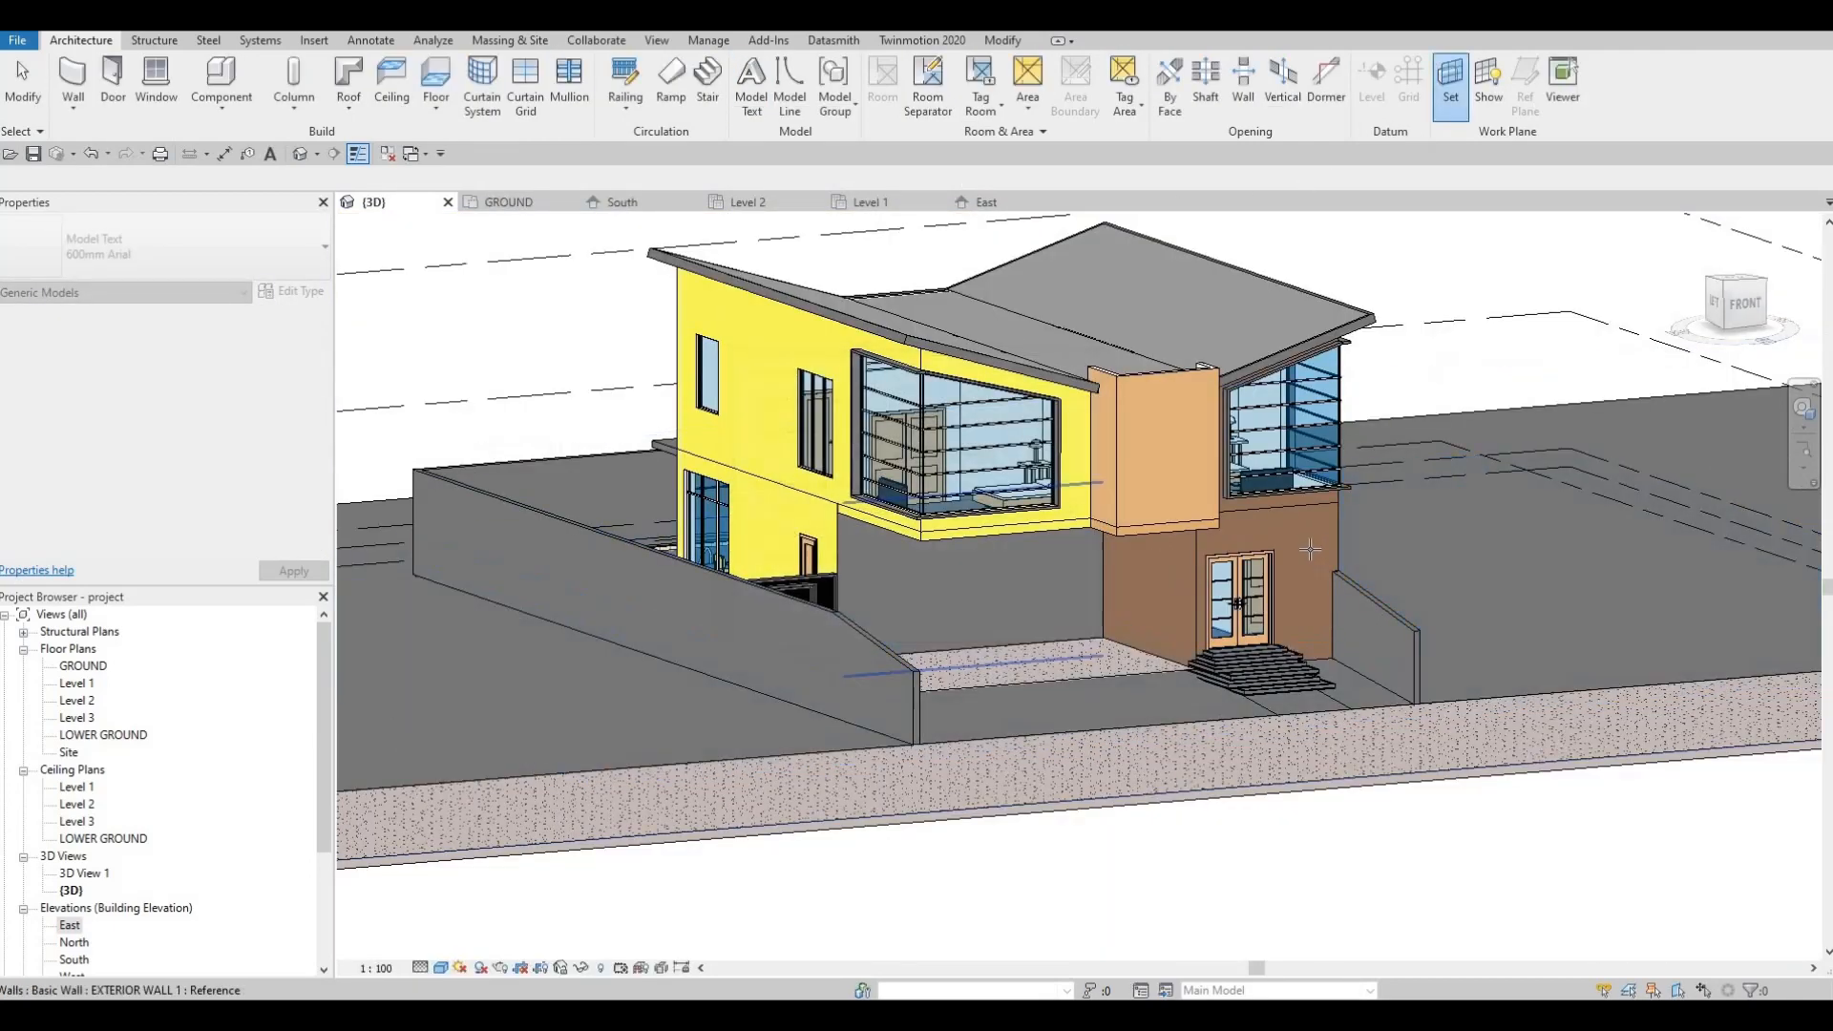
pyautogui.press('Escape')
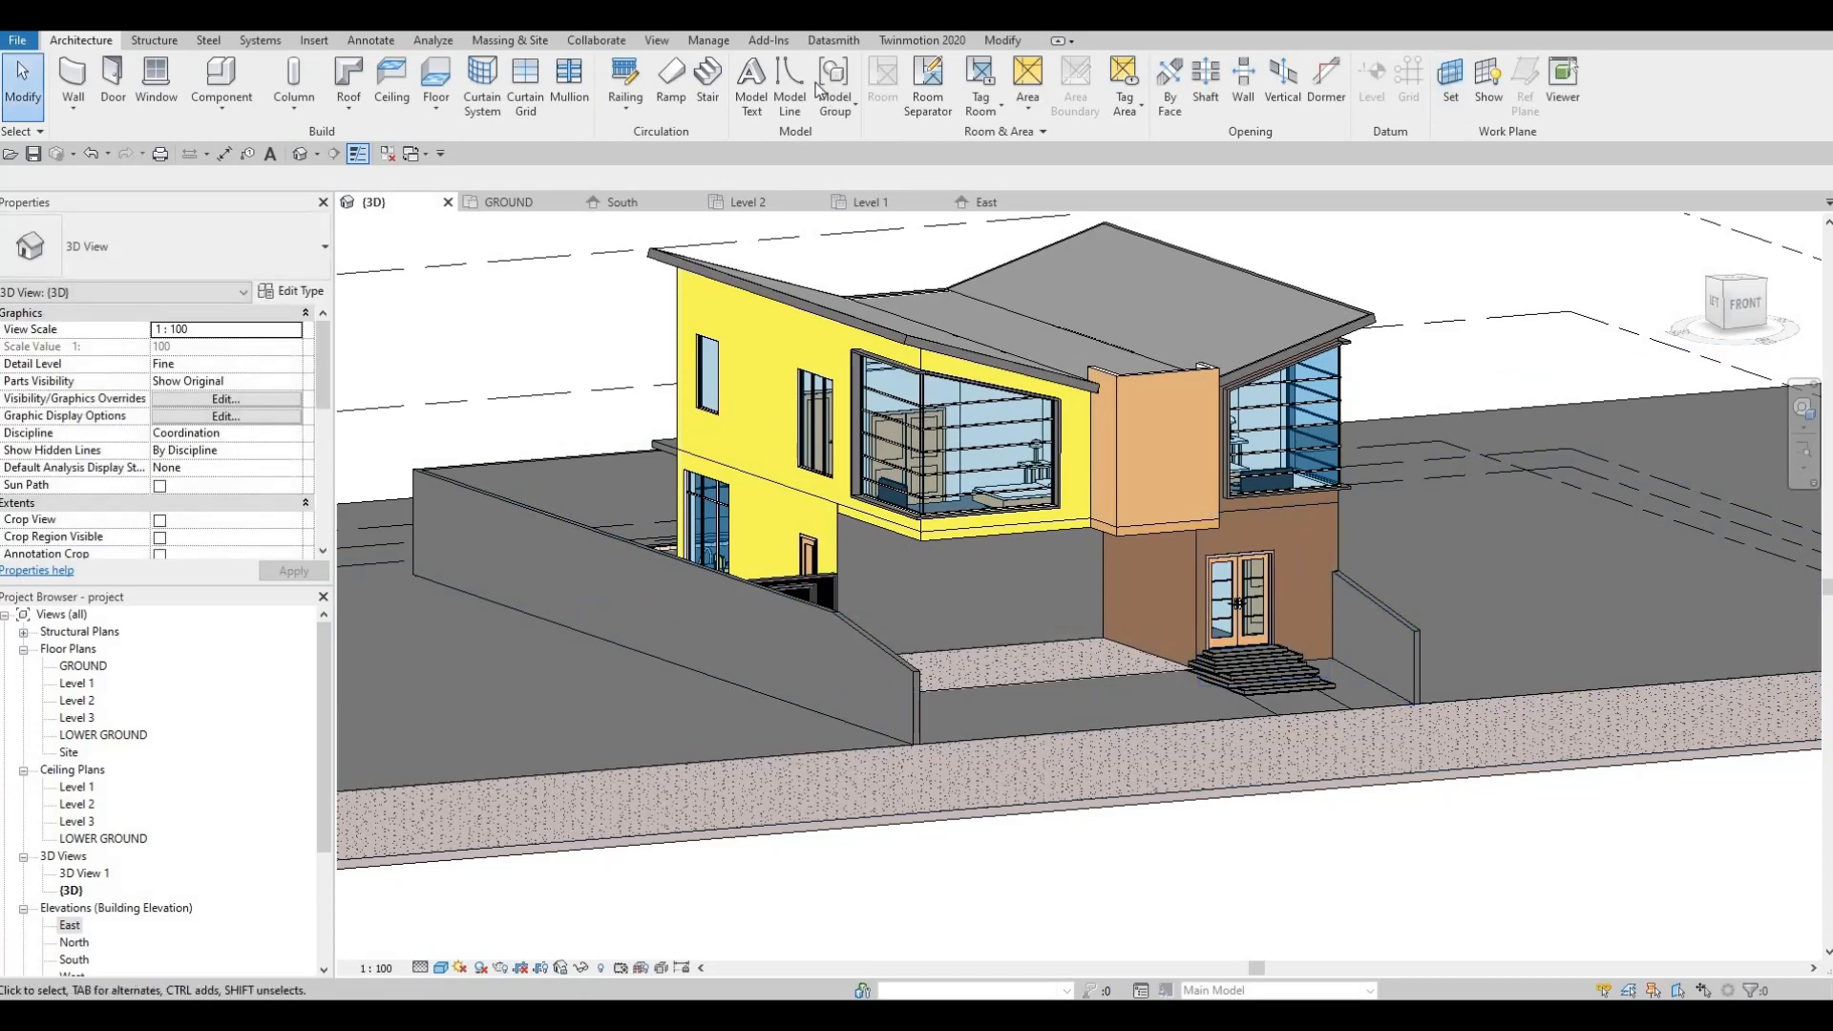
pyautogui.click(929, 633)
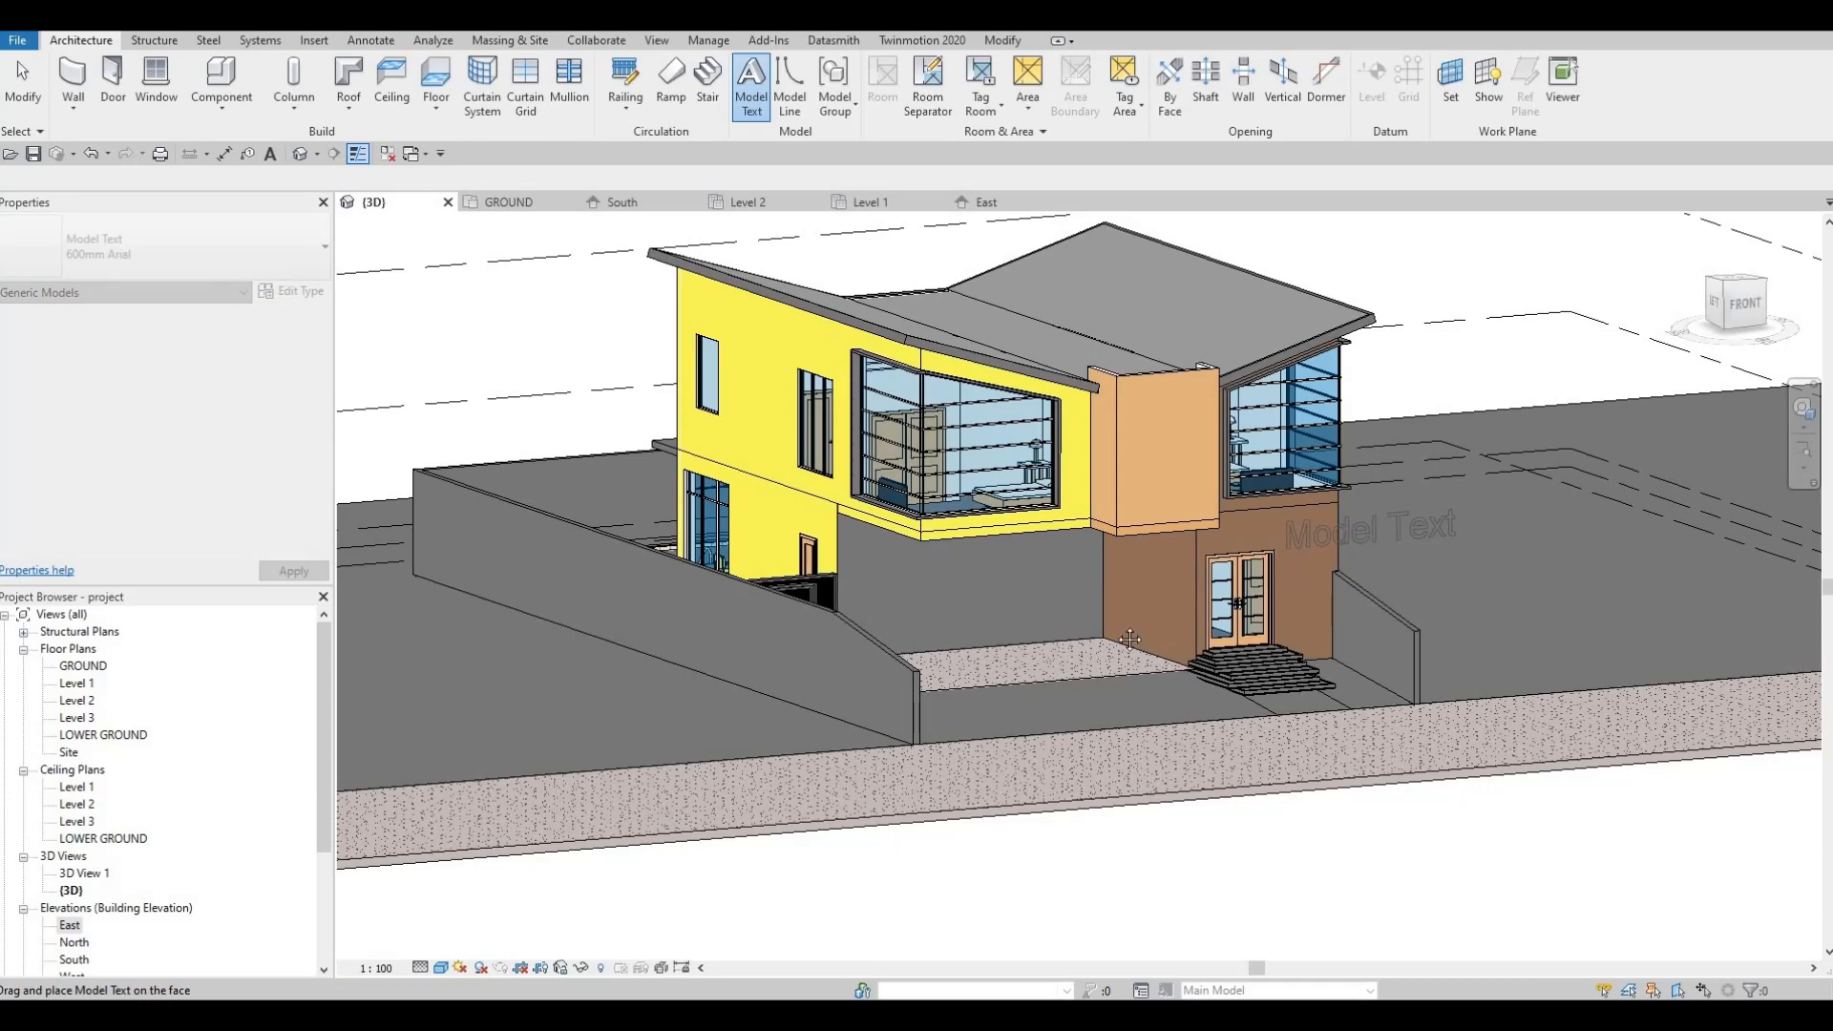
pyautogui.click(1284, 555)
pyautogui.press('Escape')
# Step: Select the placed model text and bring up its type properties
pyautogui.moveTo(1052, 625); pyautogui.dragTo(1165, 580, button='middle')
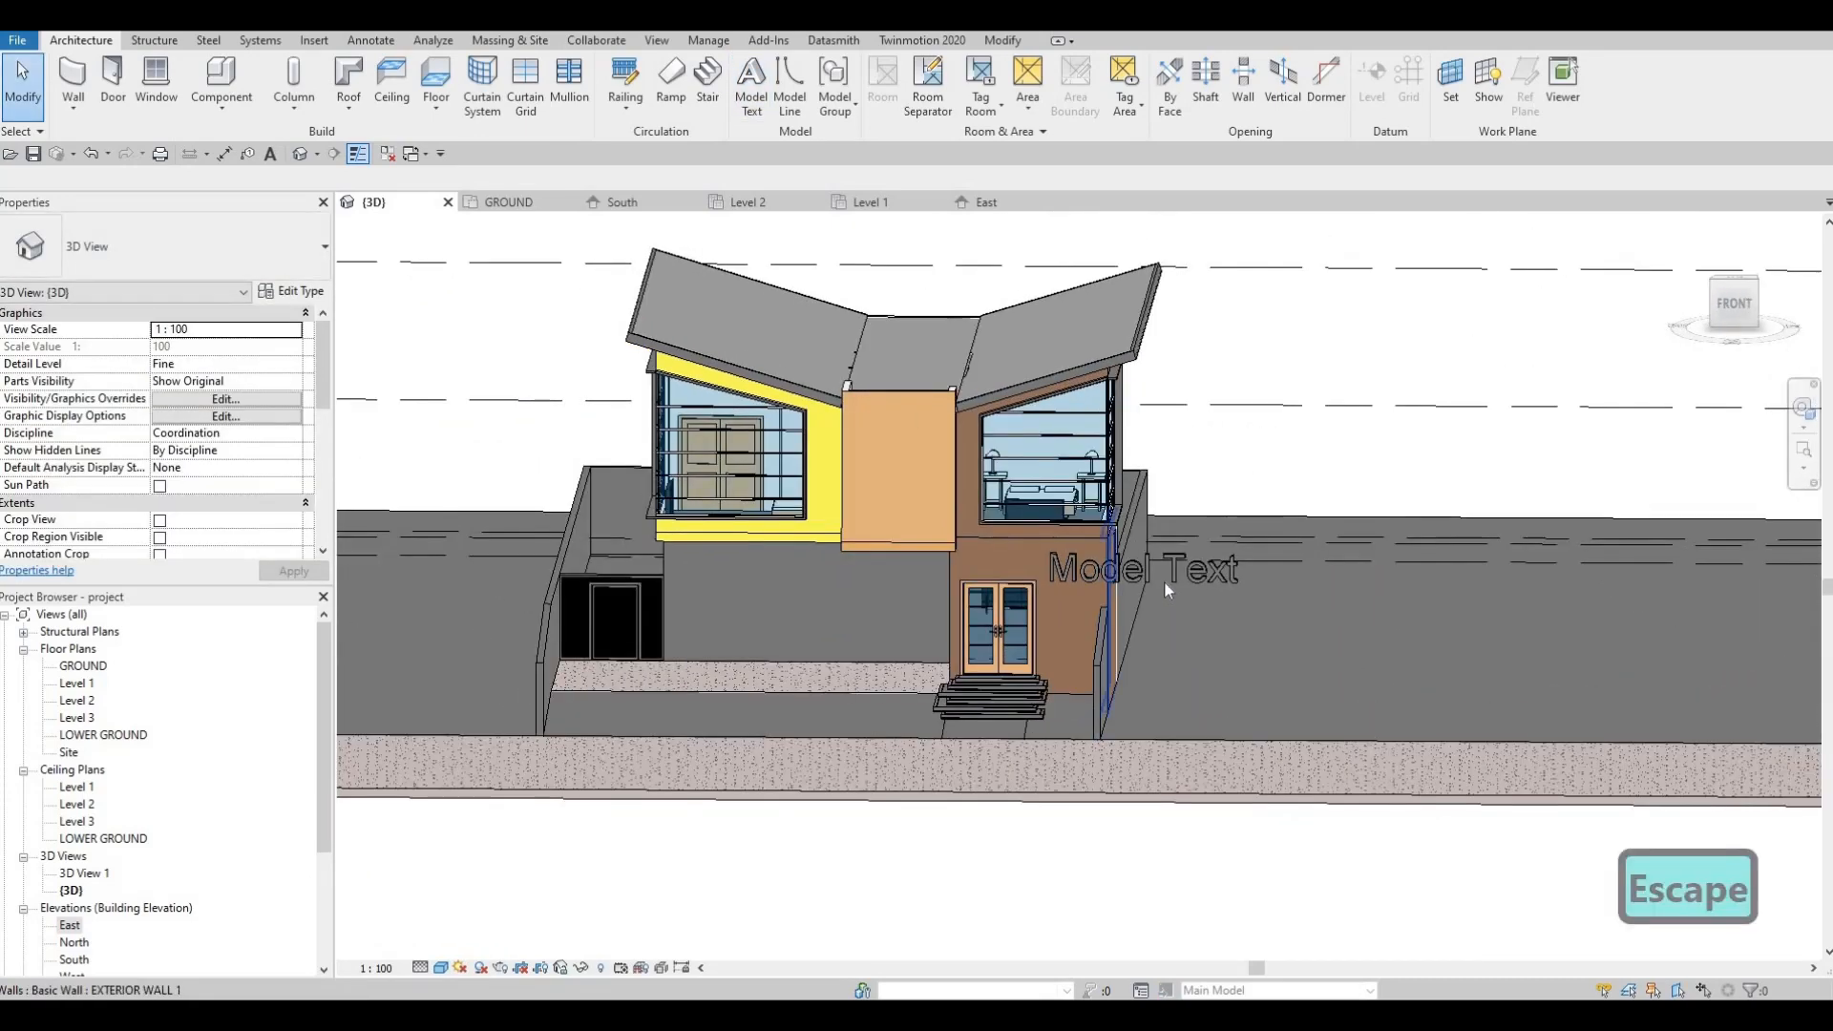
pyautogui.click(1181, 570)
pyautogui.press('Escape')
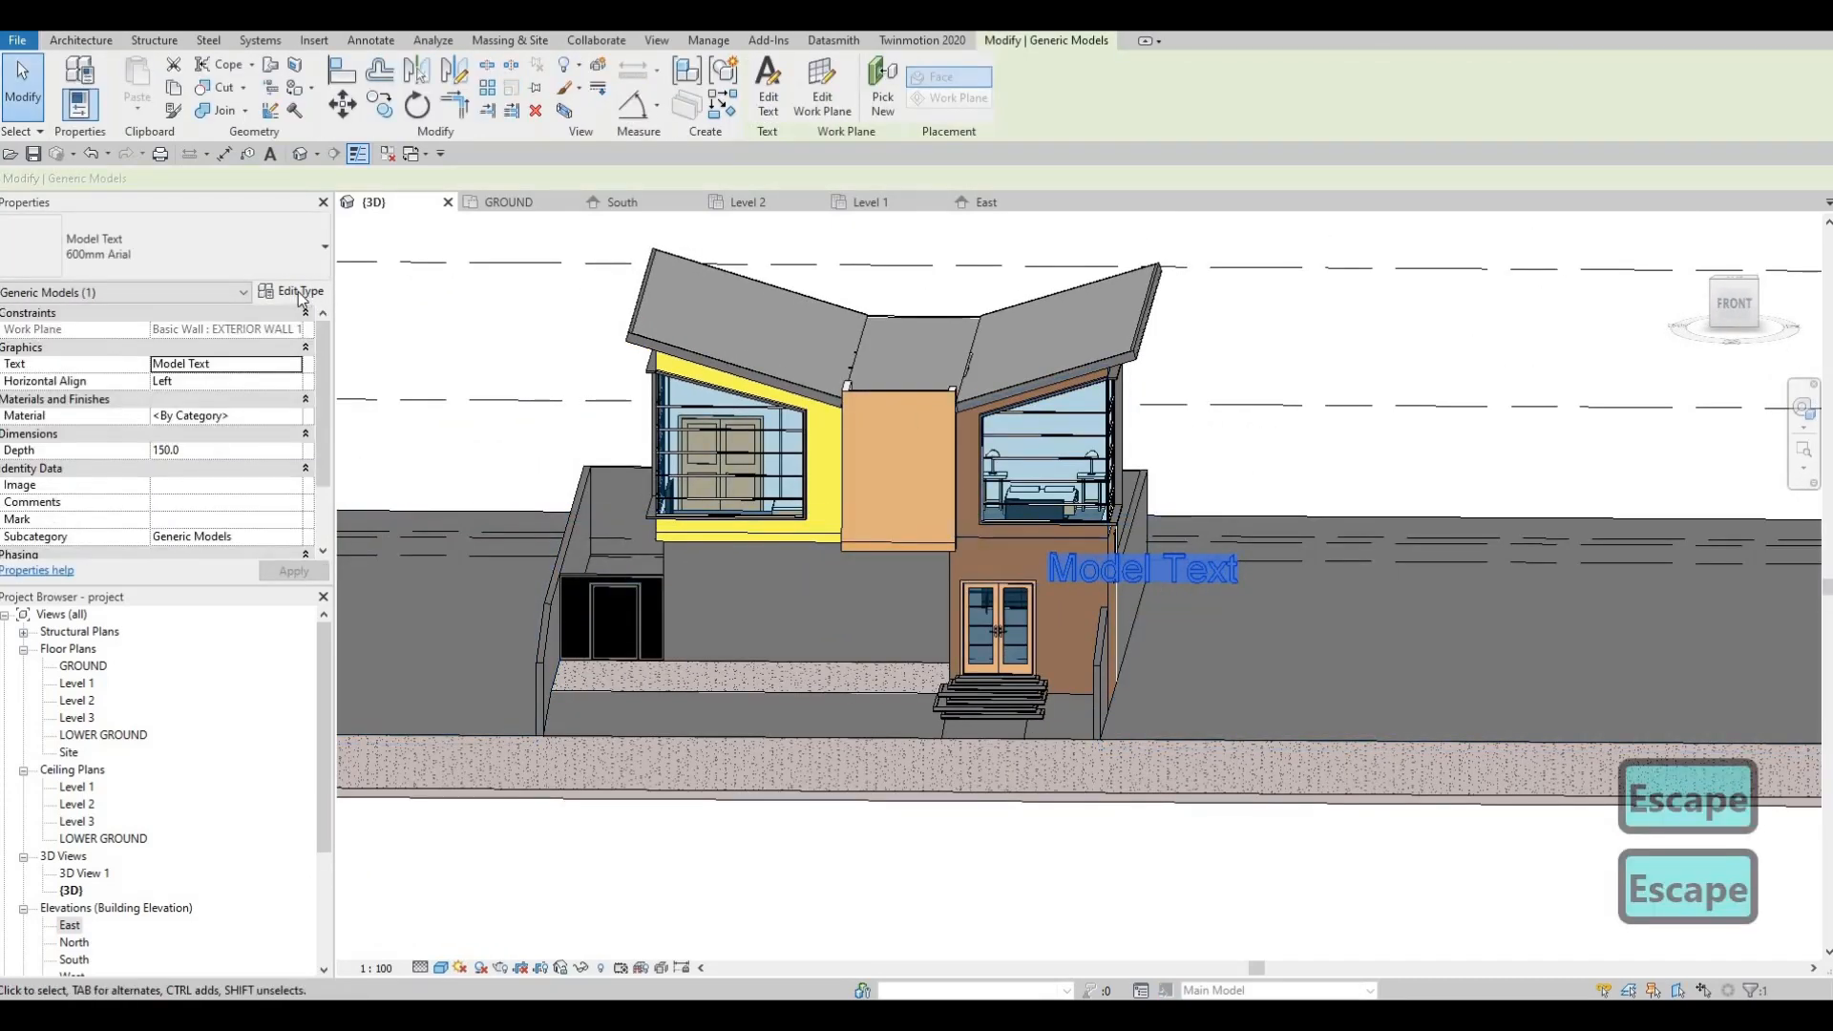
pyautogui.click(291, 290)
# Step: Duplicate the model text type and name the new type HOUSE NUMBER
pyautogui.click(1764, 247)
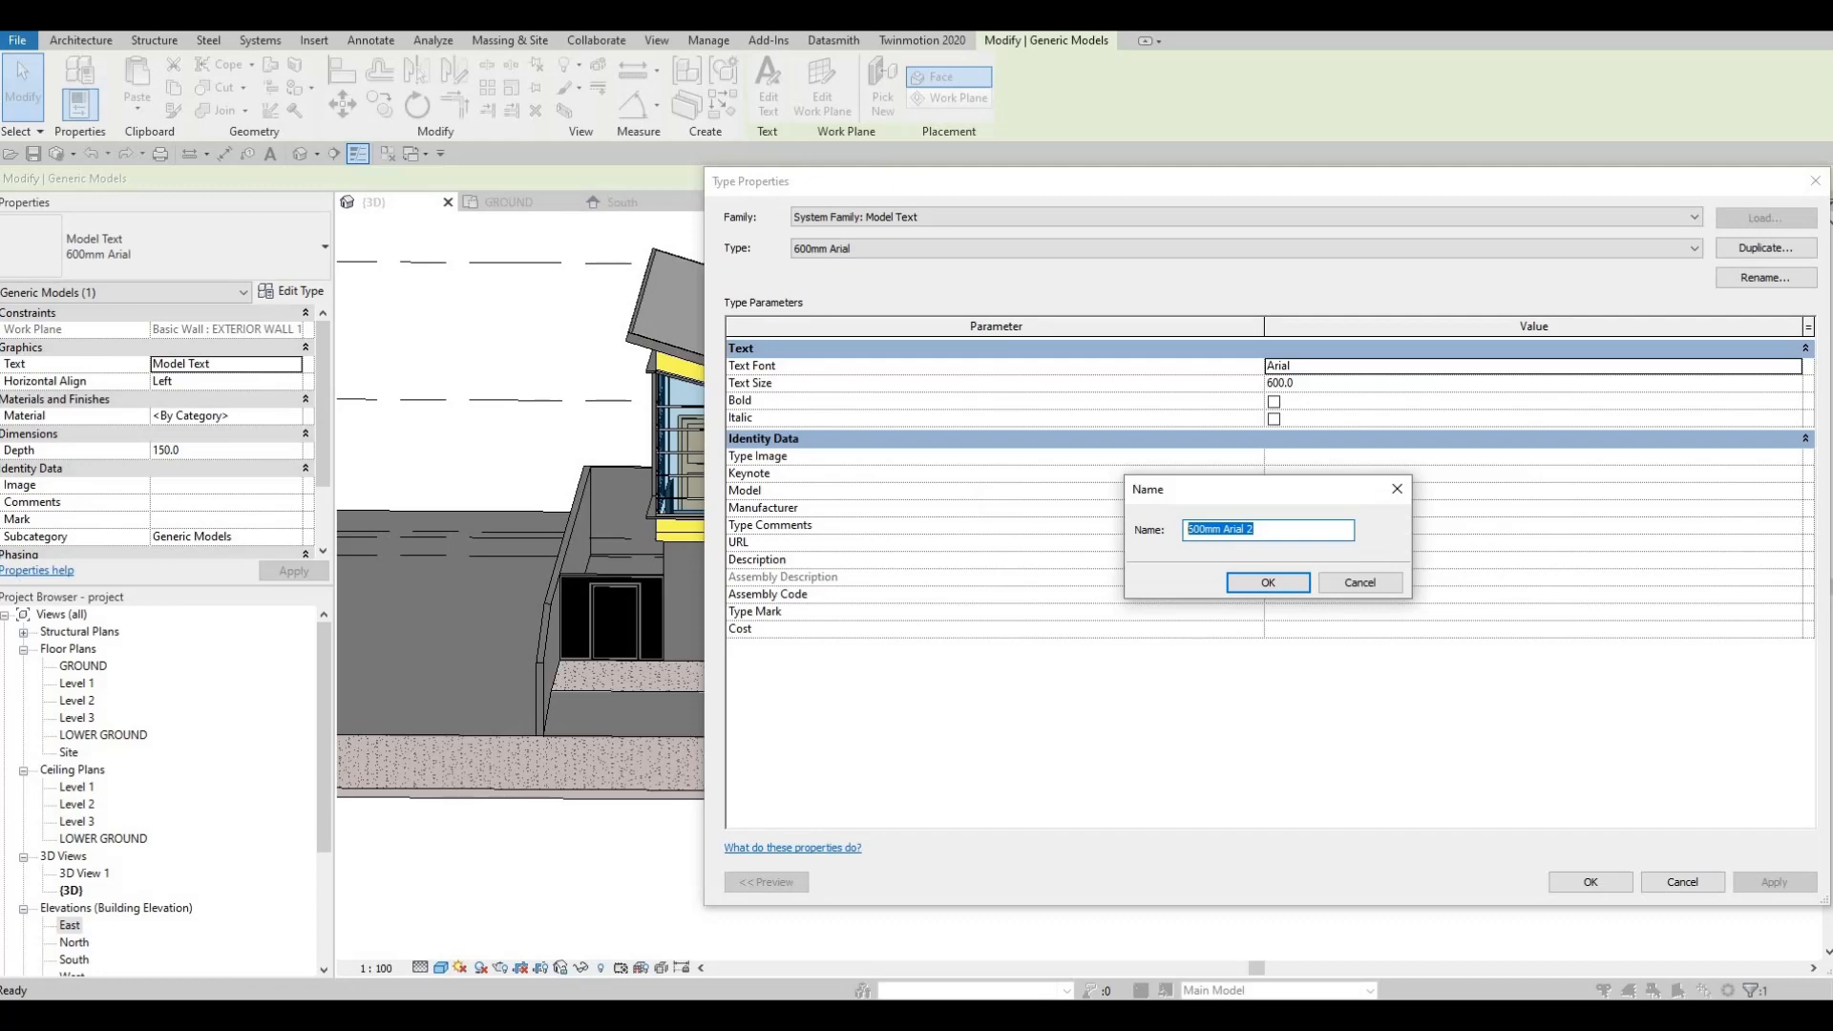
pyautogui.write('haouse')
pyautogui.press('BackSpace')
pyautogui.press('BackSpace')
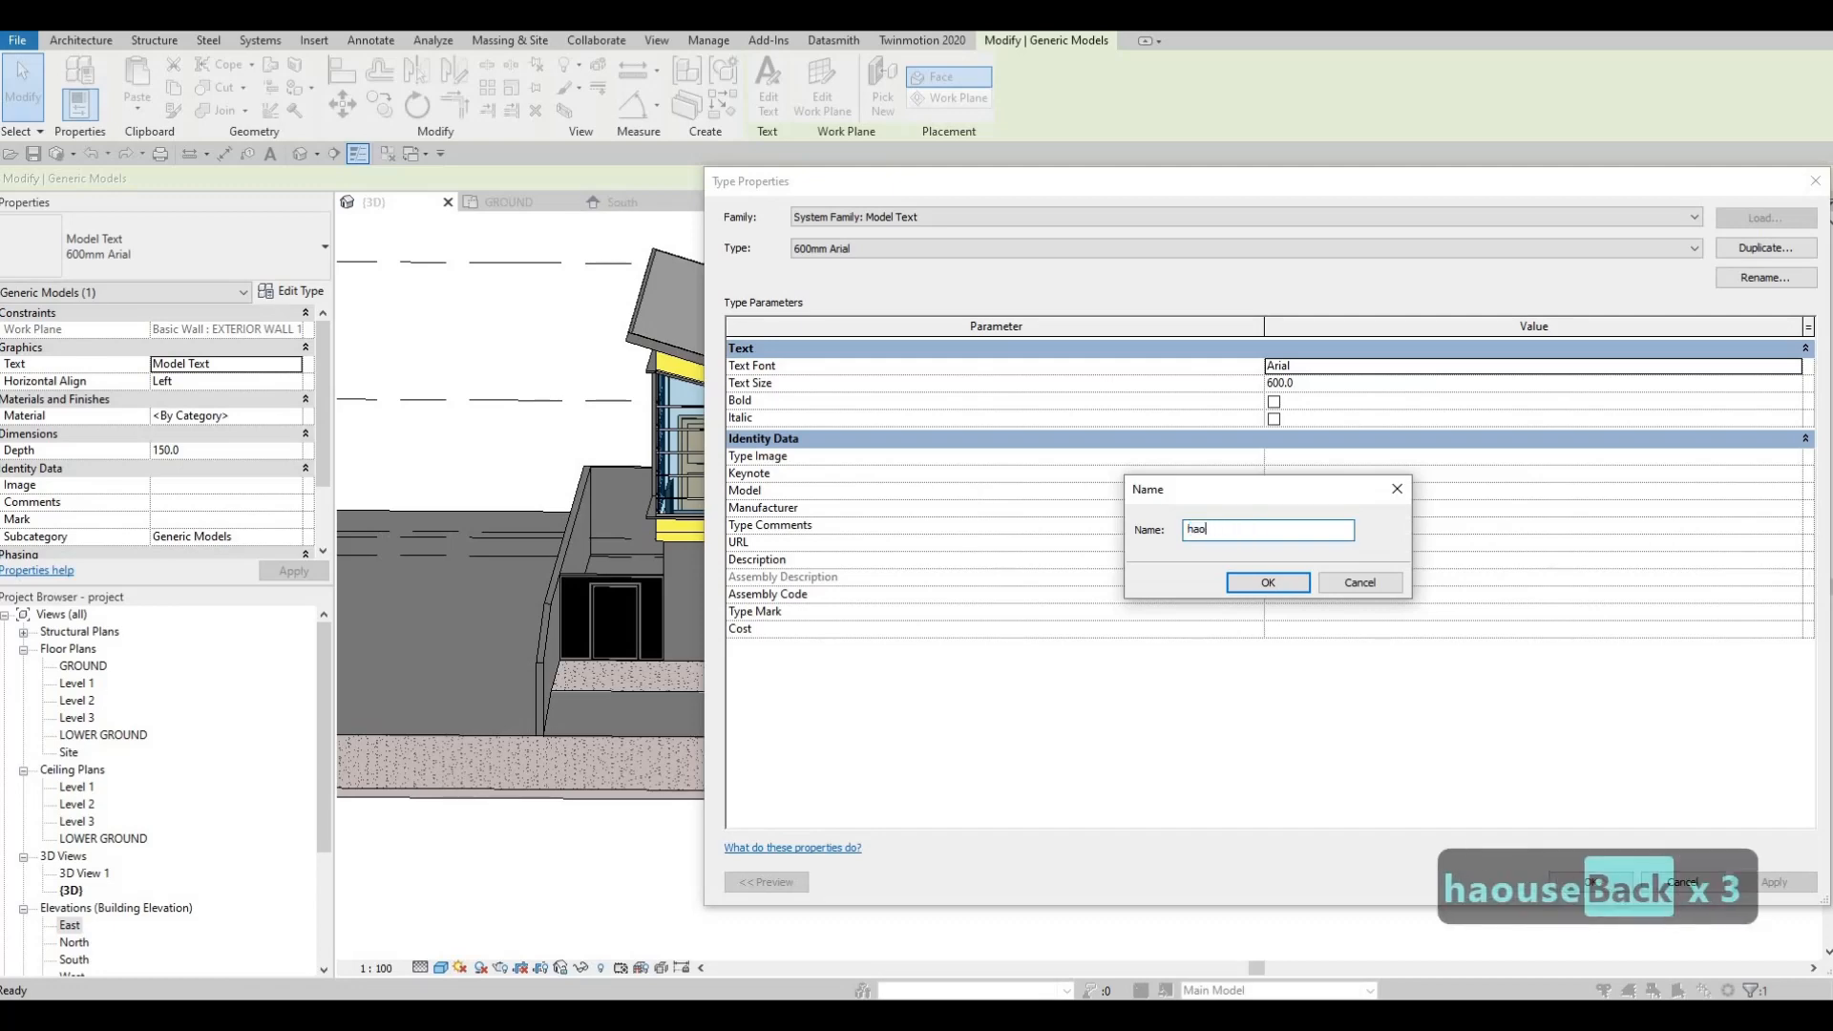
pyautogui.press('BackSpace')
pyautogui.press('BackSpace')
pyautogui.press('BackSpace')
pyautogui.press('BackSpace')
pyautogui.press('BackSpace')
pyautogui.press('capslock')
pyautogui.write('HOUSE N')
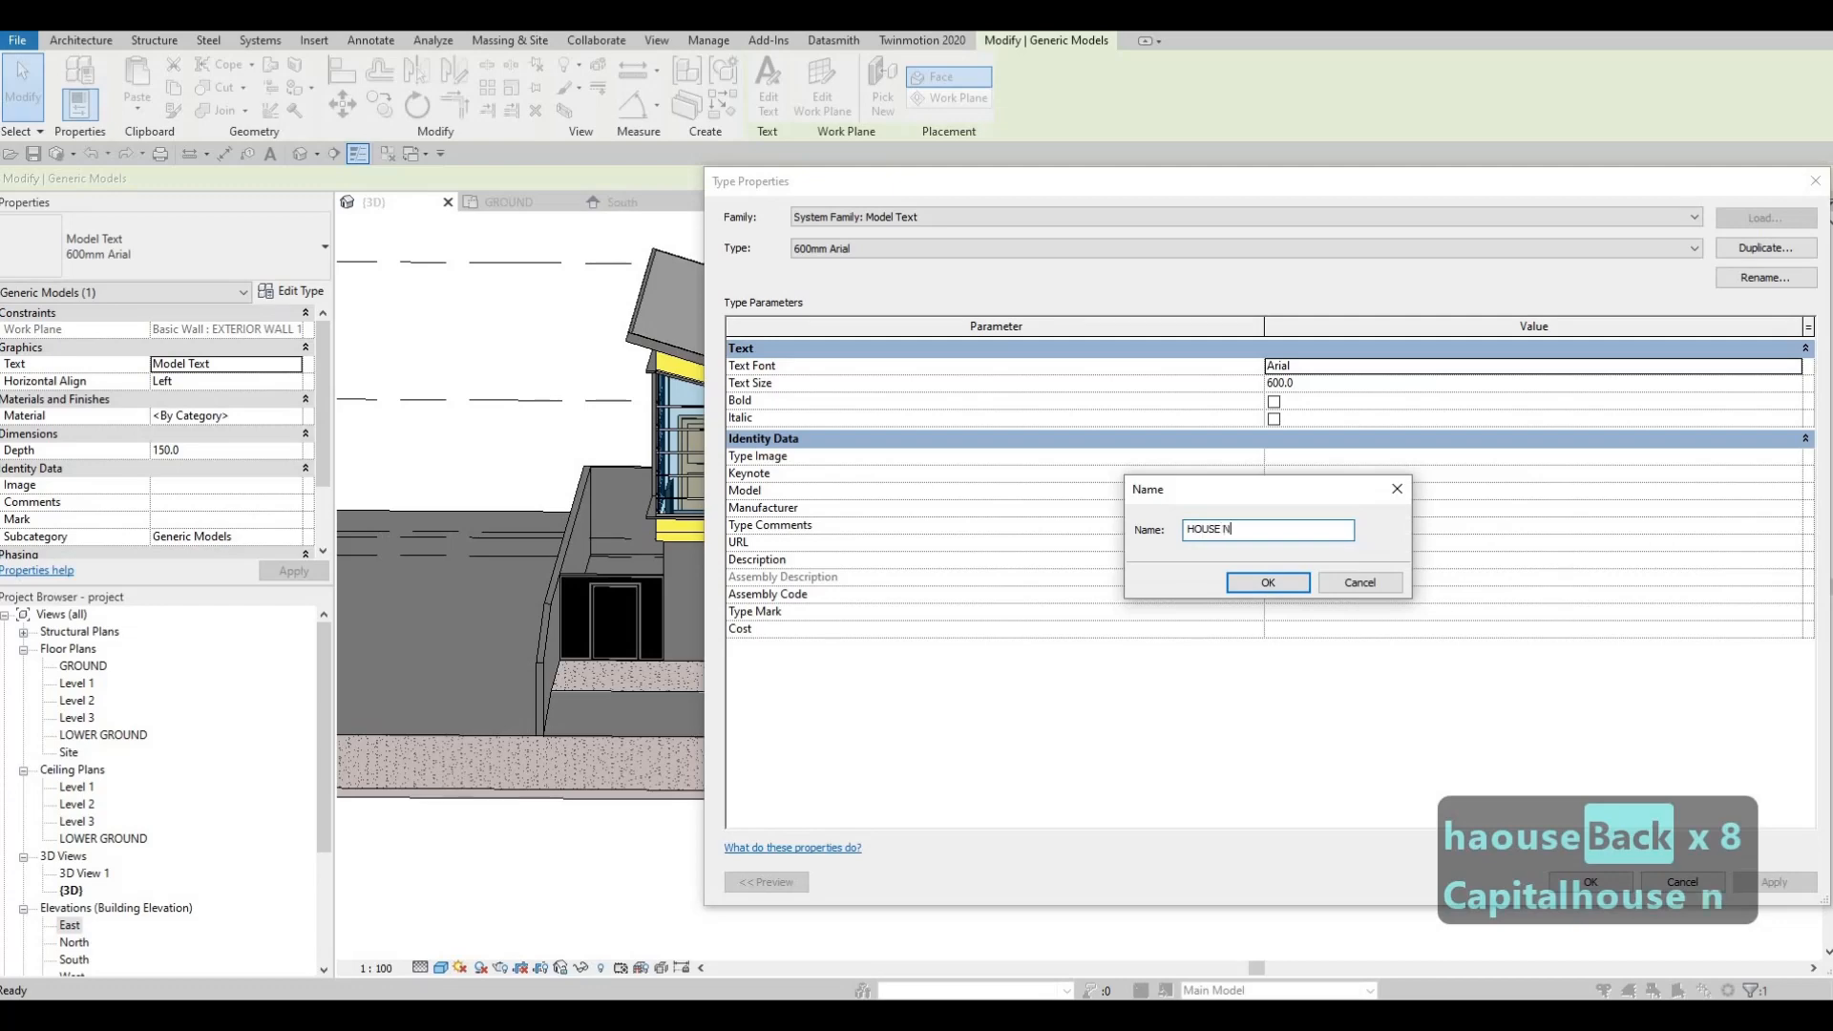
pyautogui.write('UMB')
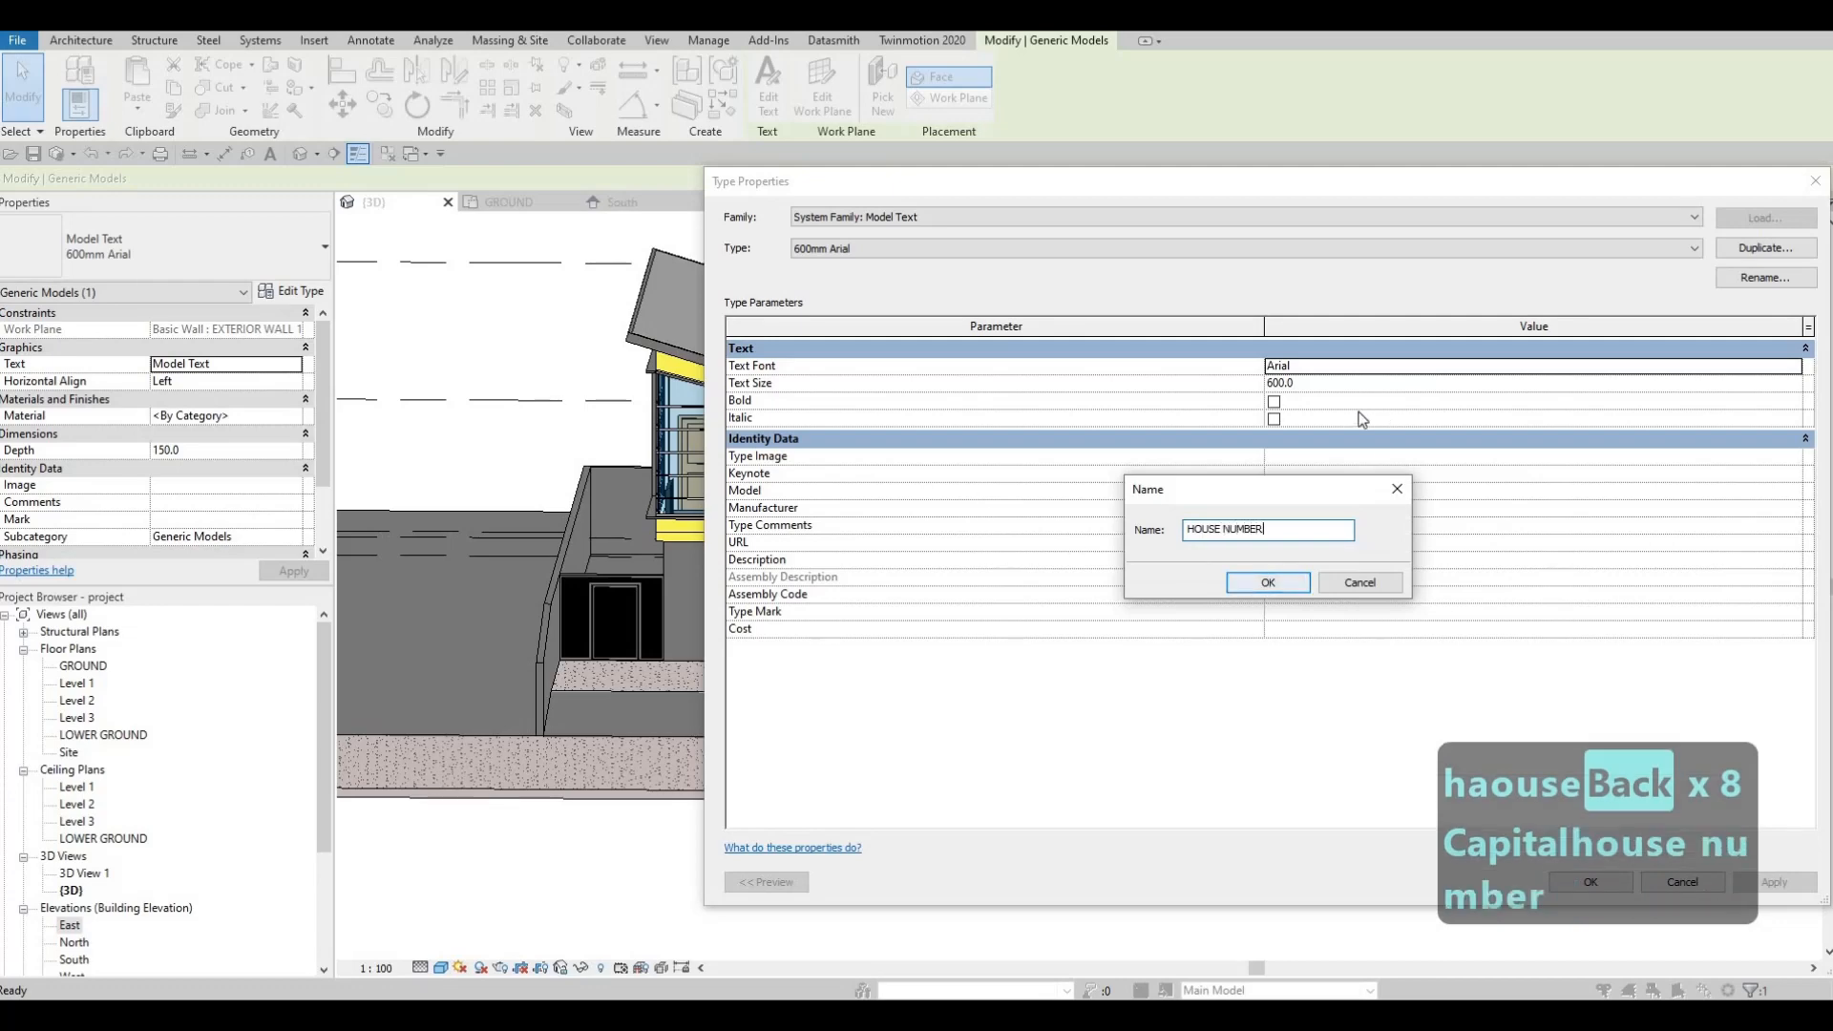
pyautogui.write('ER')
pyautogui.press('Return')
# Step: Give HOUSE NUMBER text size 150 and font BankGothic Lt BT, then reselect the text
pyautogui.click(1483, 382)
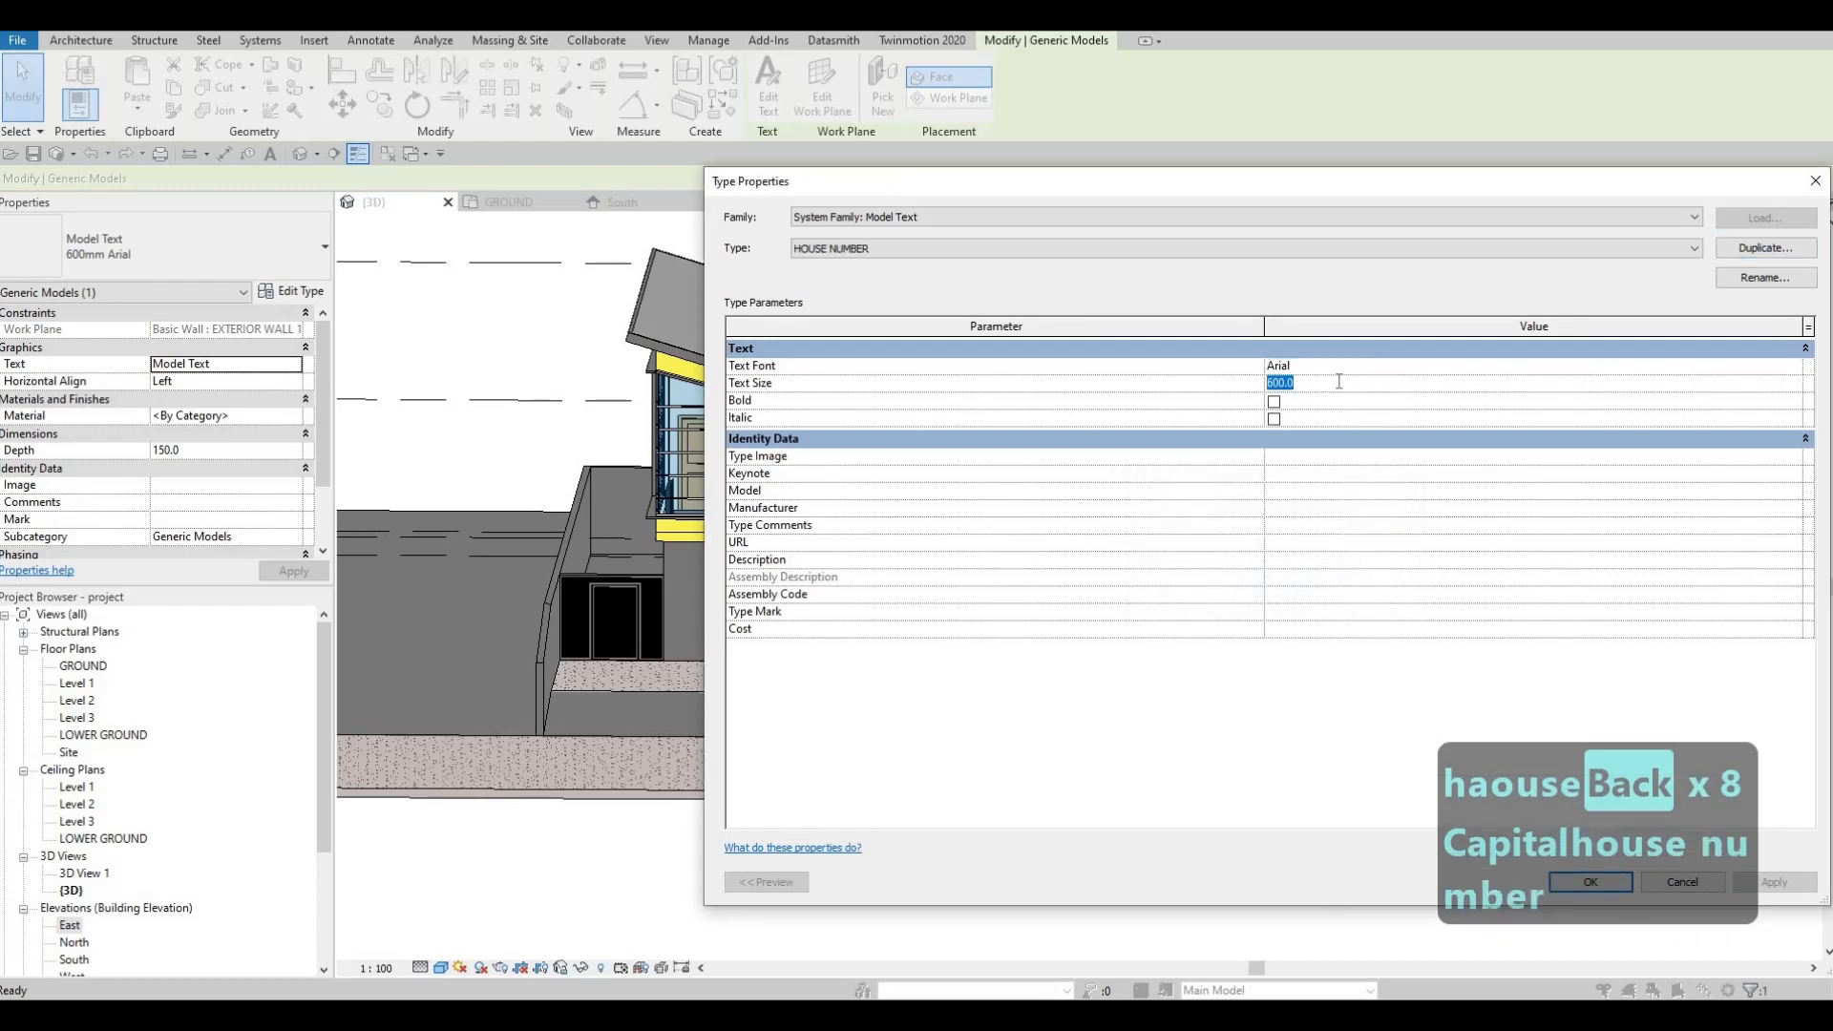
pyautogui.click(1659, 387)
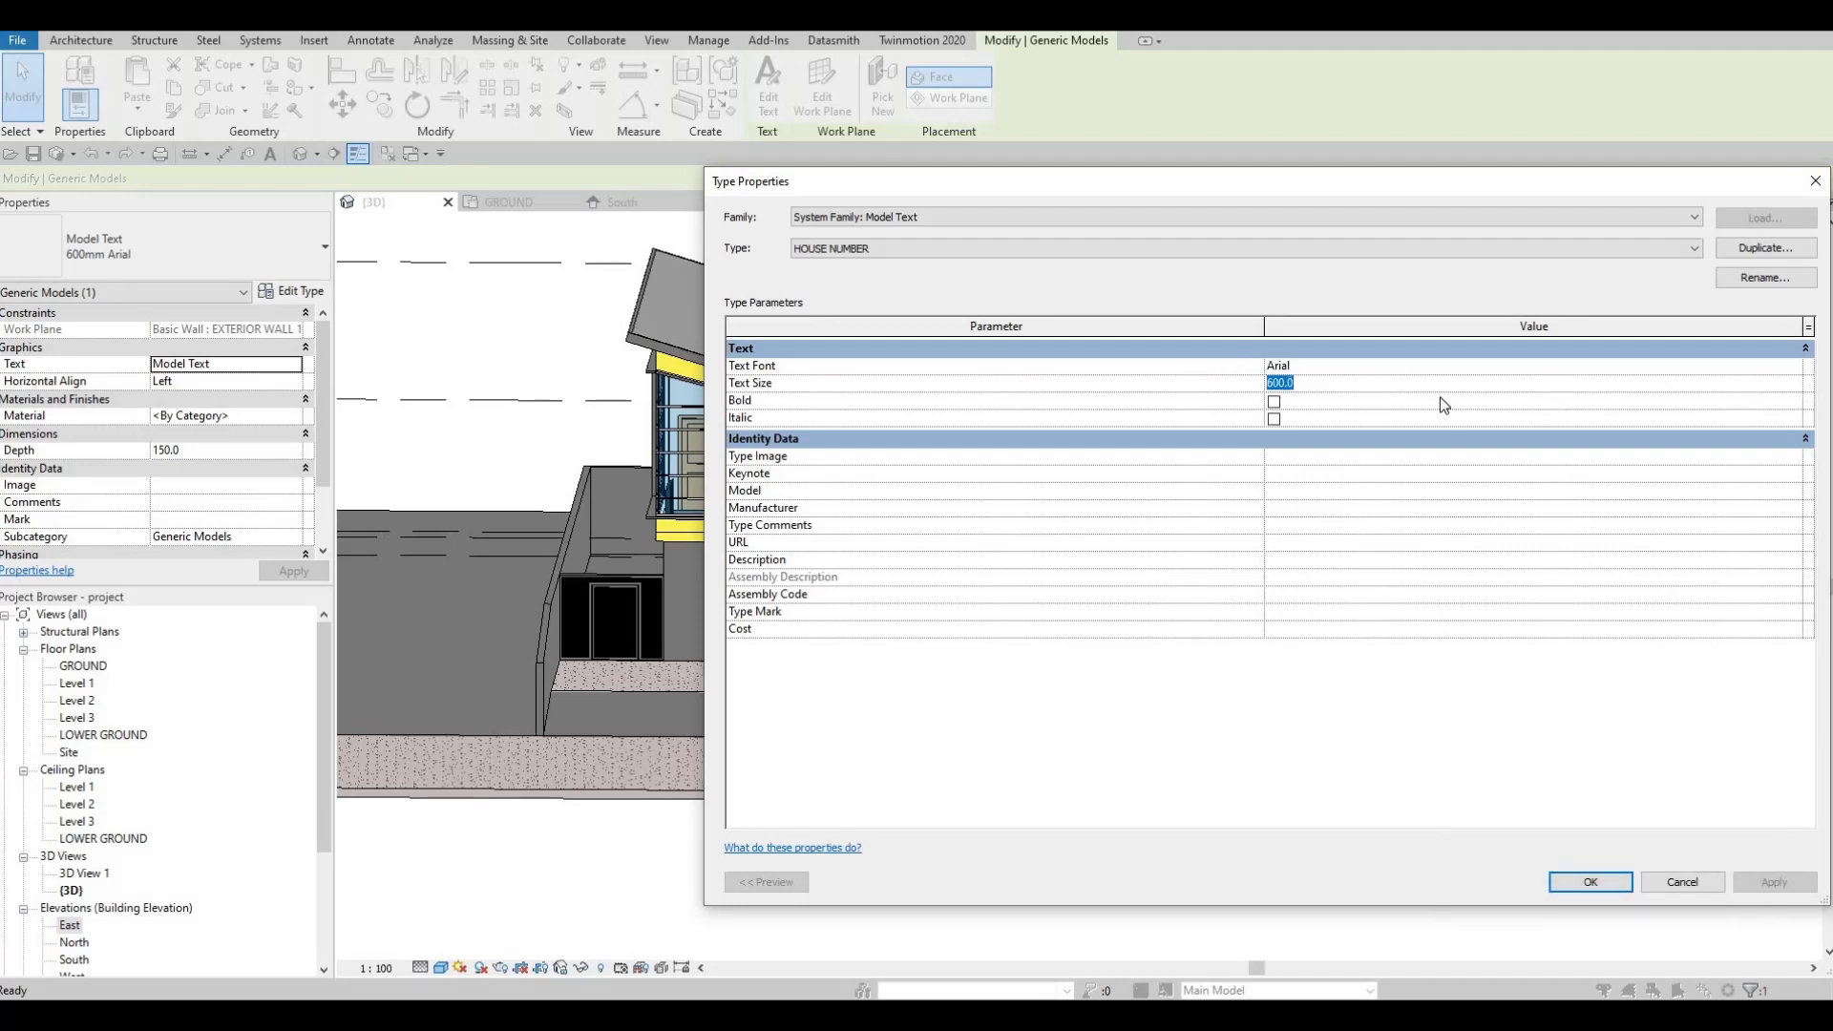
pyautogui.write('150')
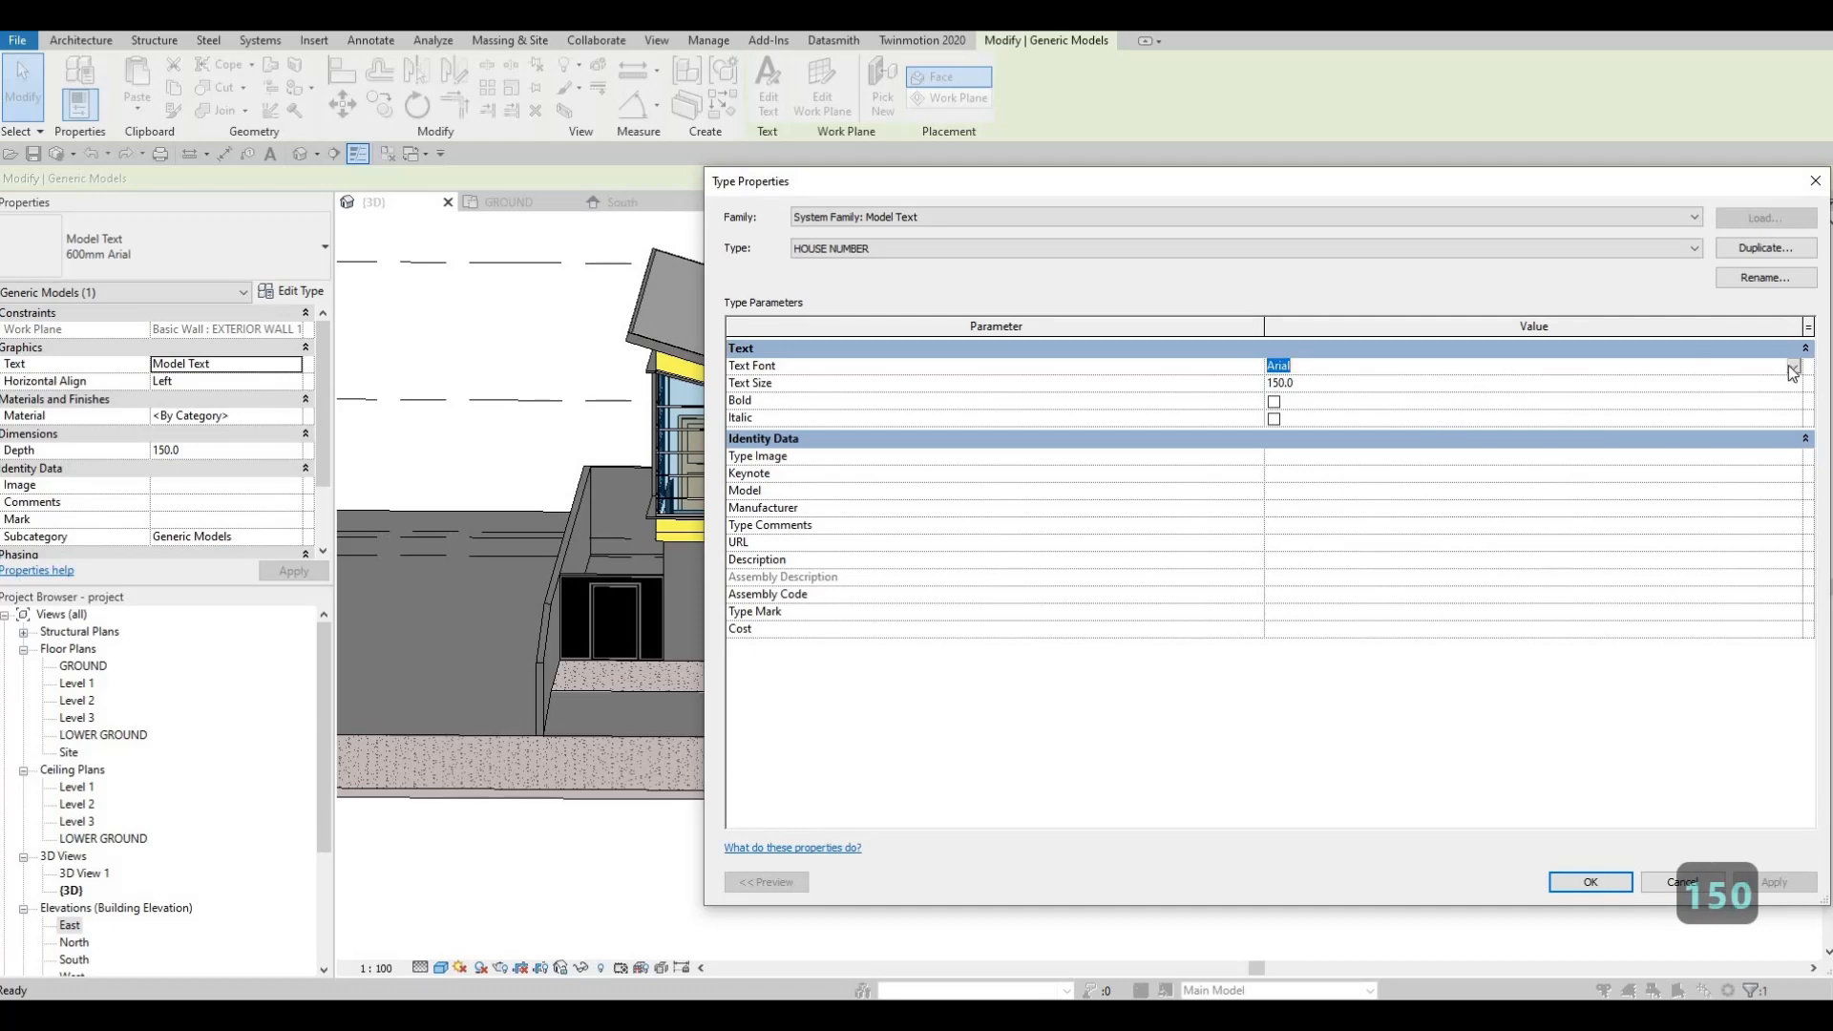
pyautogui.scroll(-2, 1371, 441)
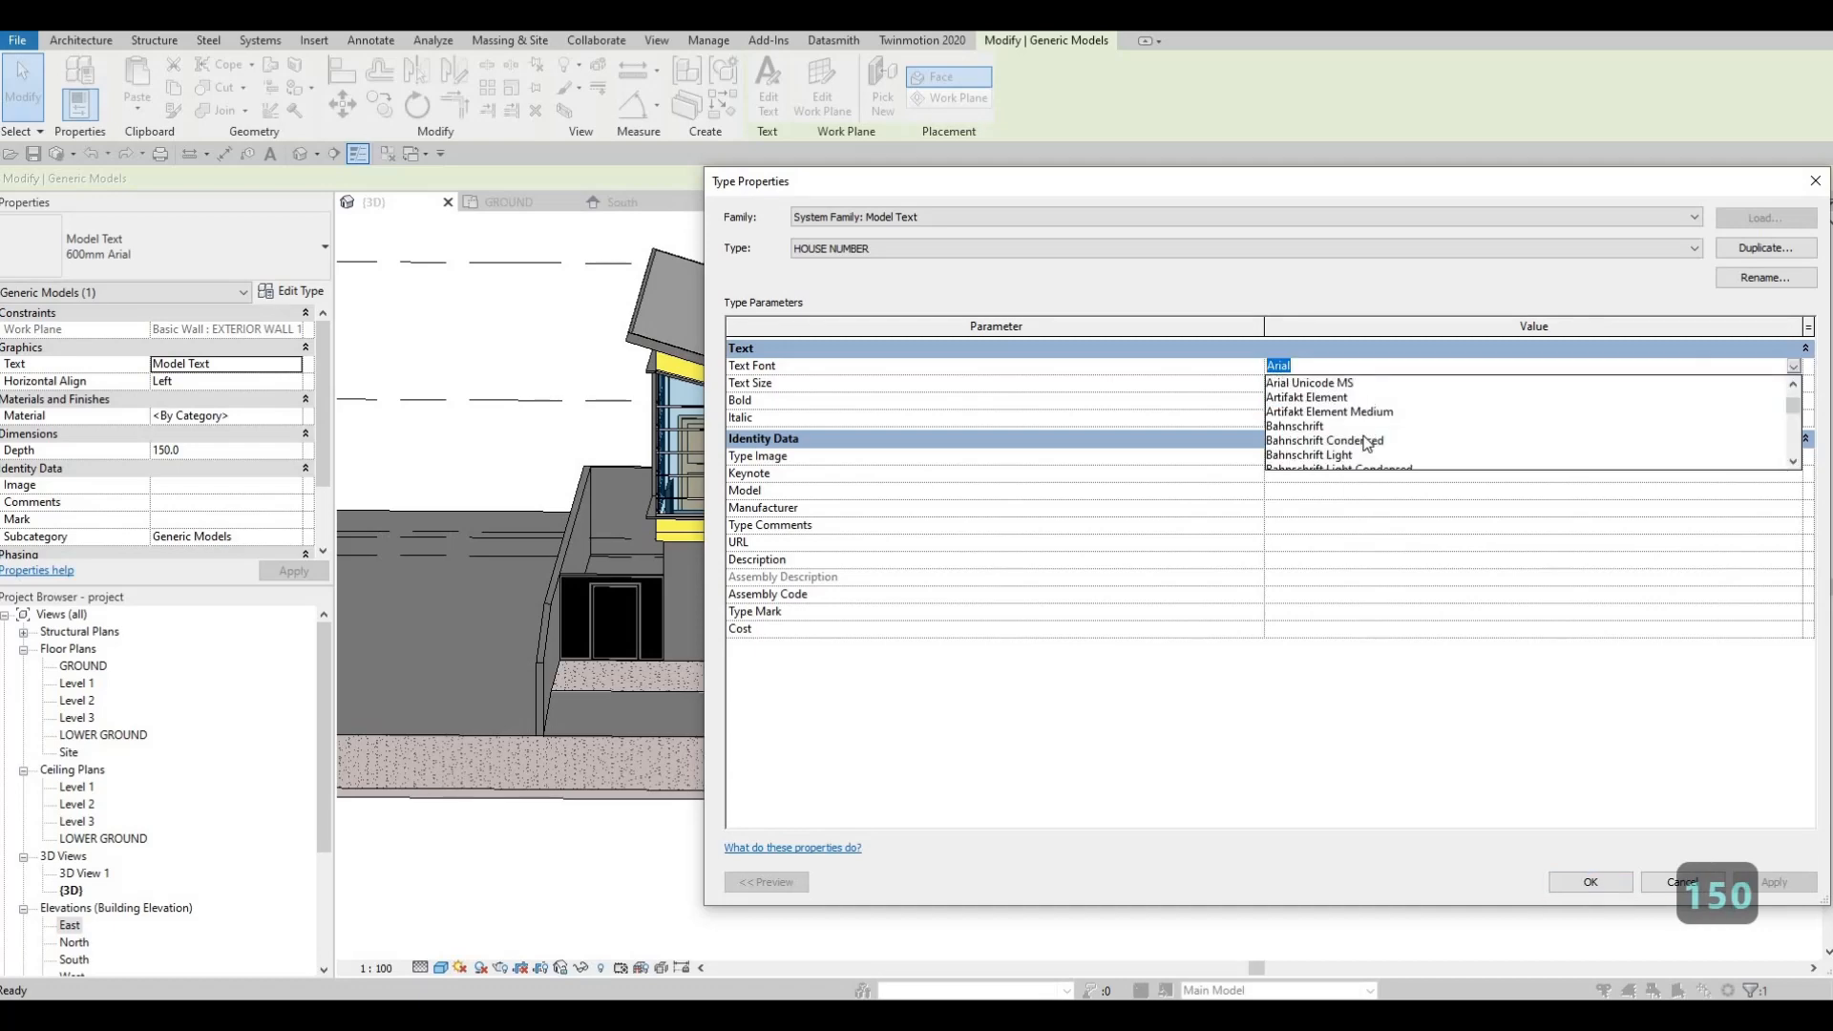
pyautogui.scroll(-3, 1354, 453)
pyautogui.click(1341, 456)
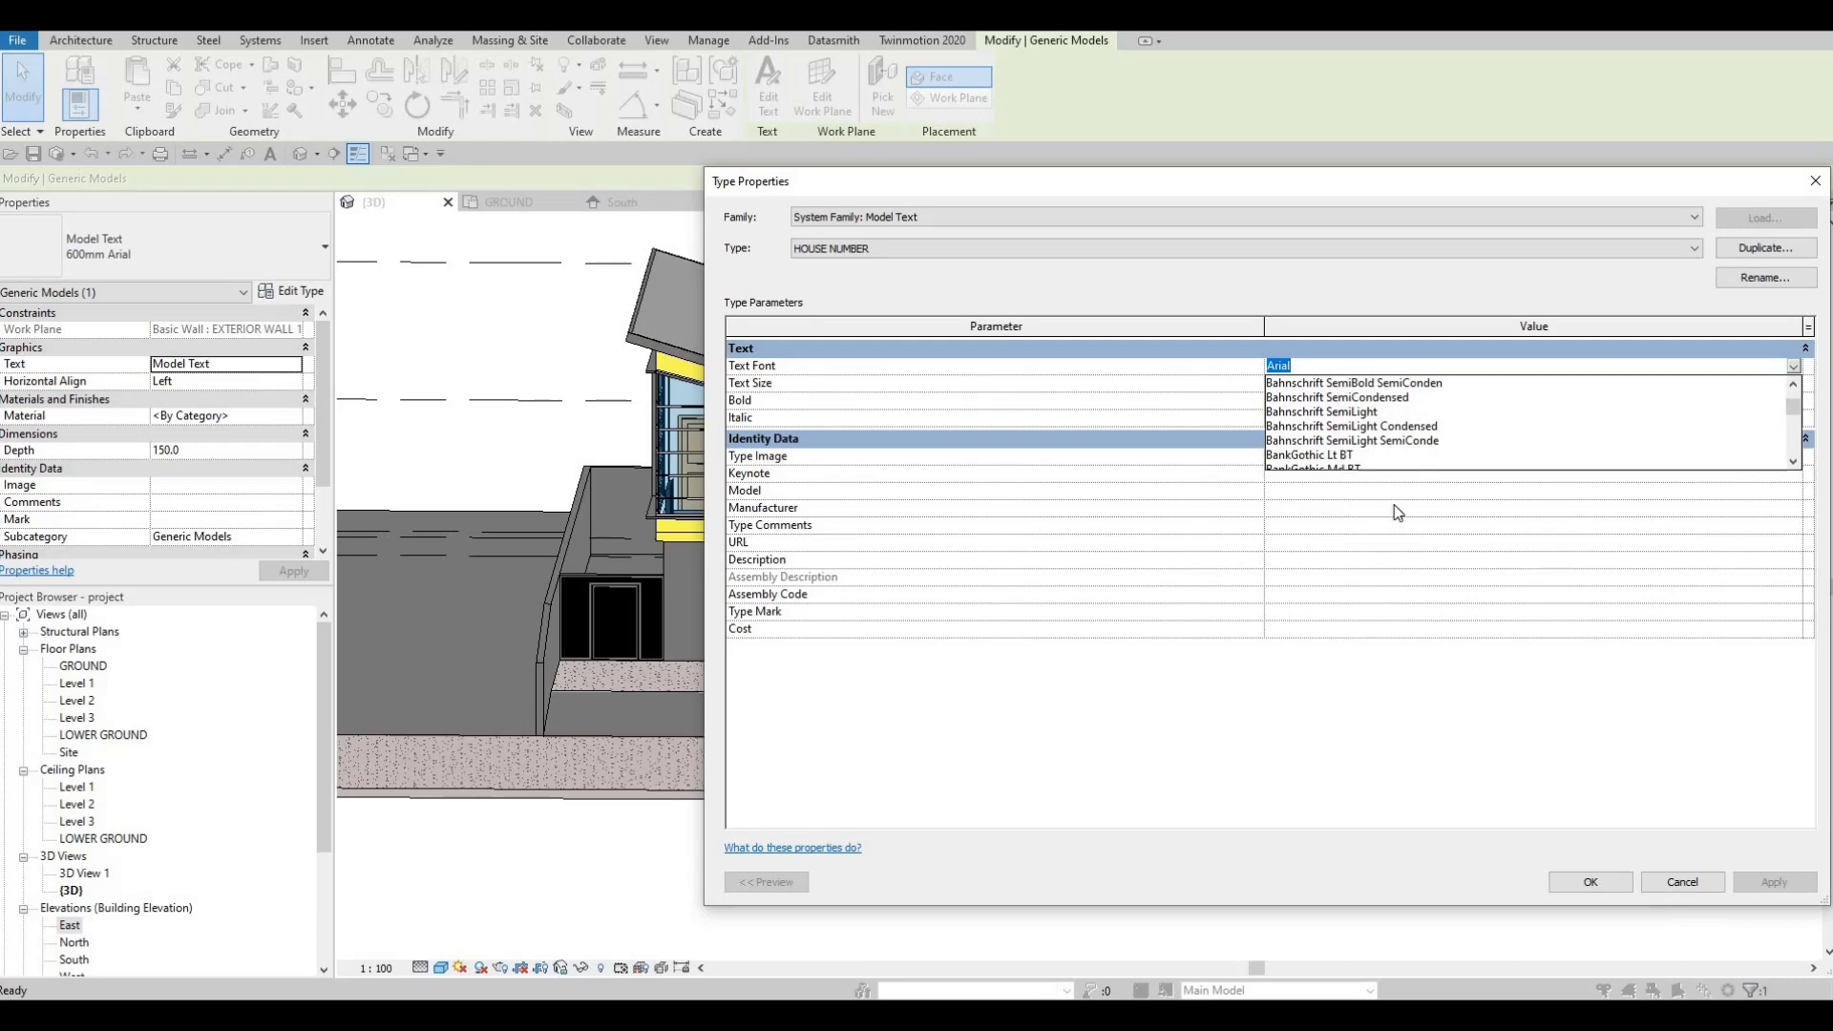
pyautogui.click(1596, 882)
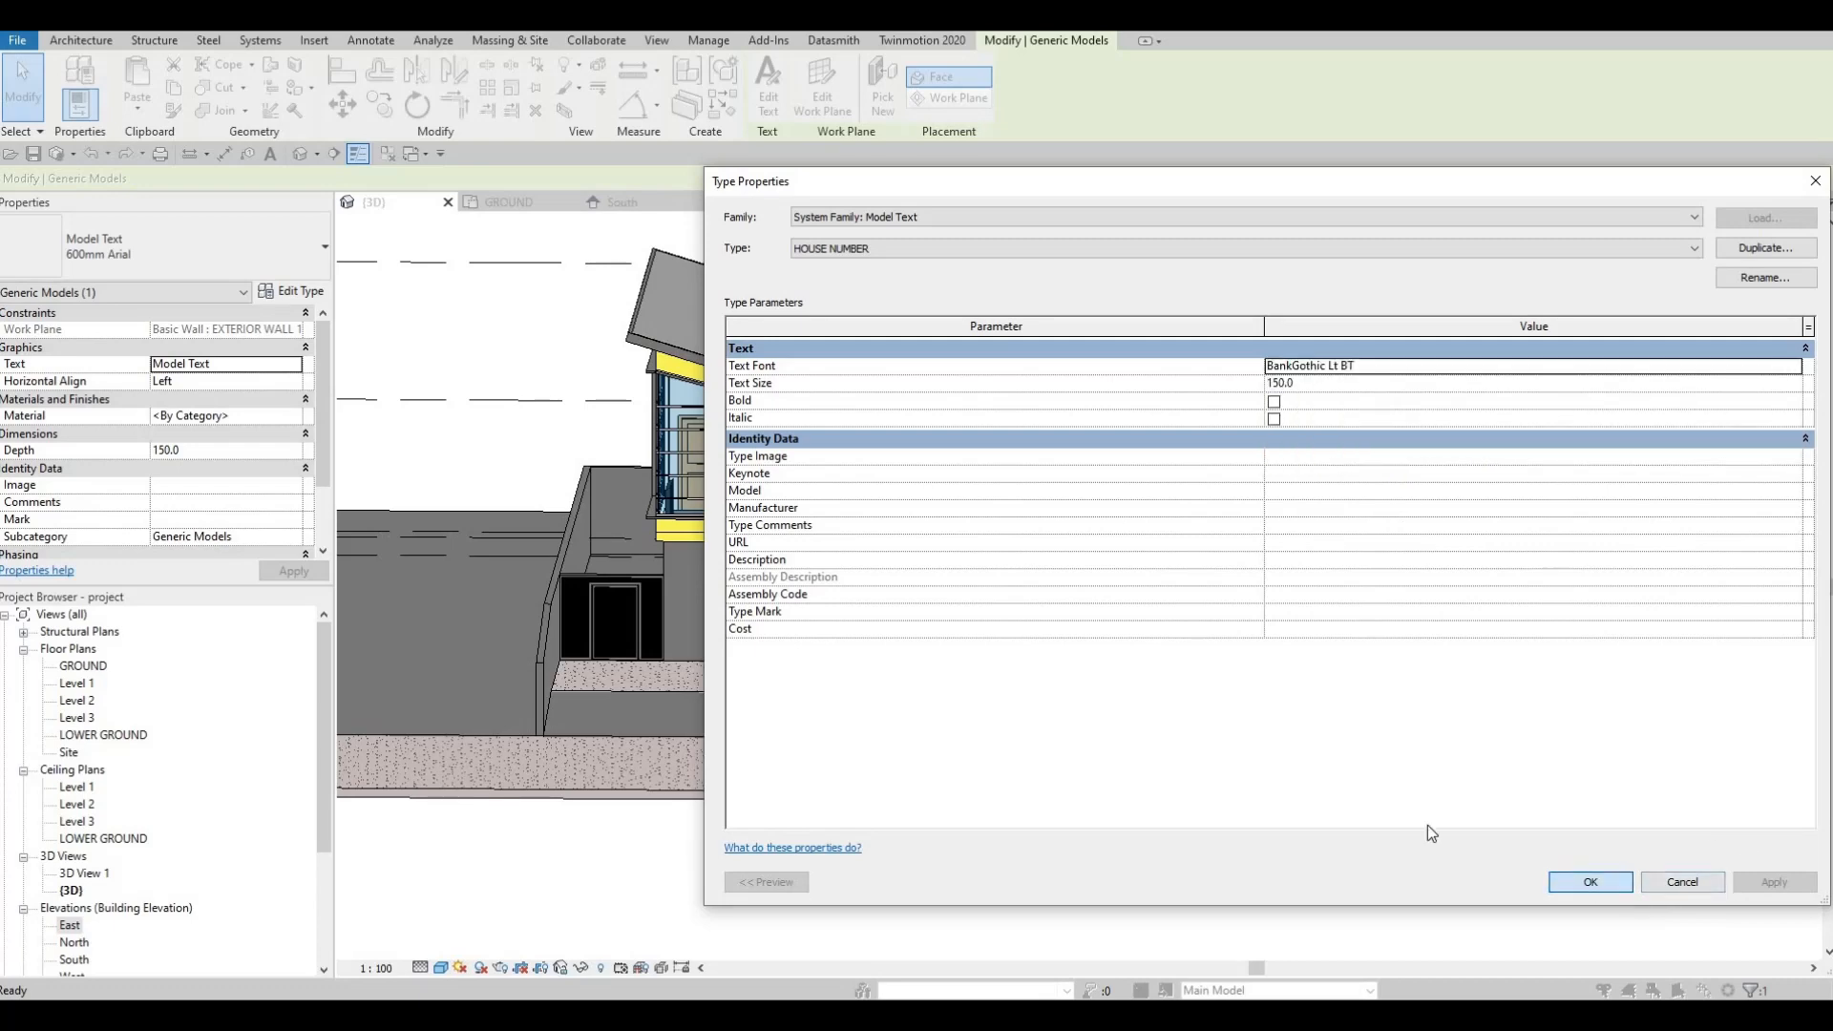
pyautogui.scroll(5, 1046, 568)
pyautogui.press('Escape')
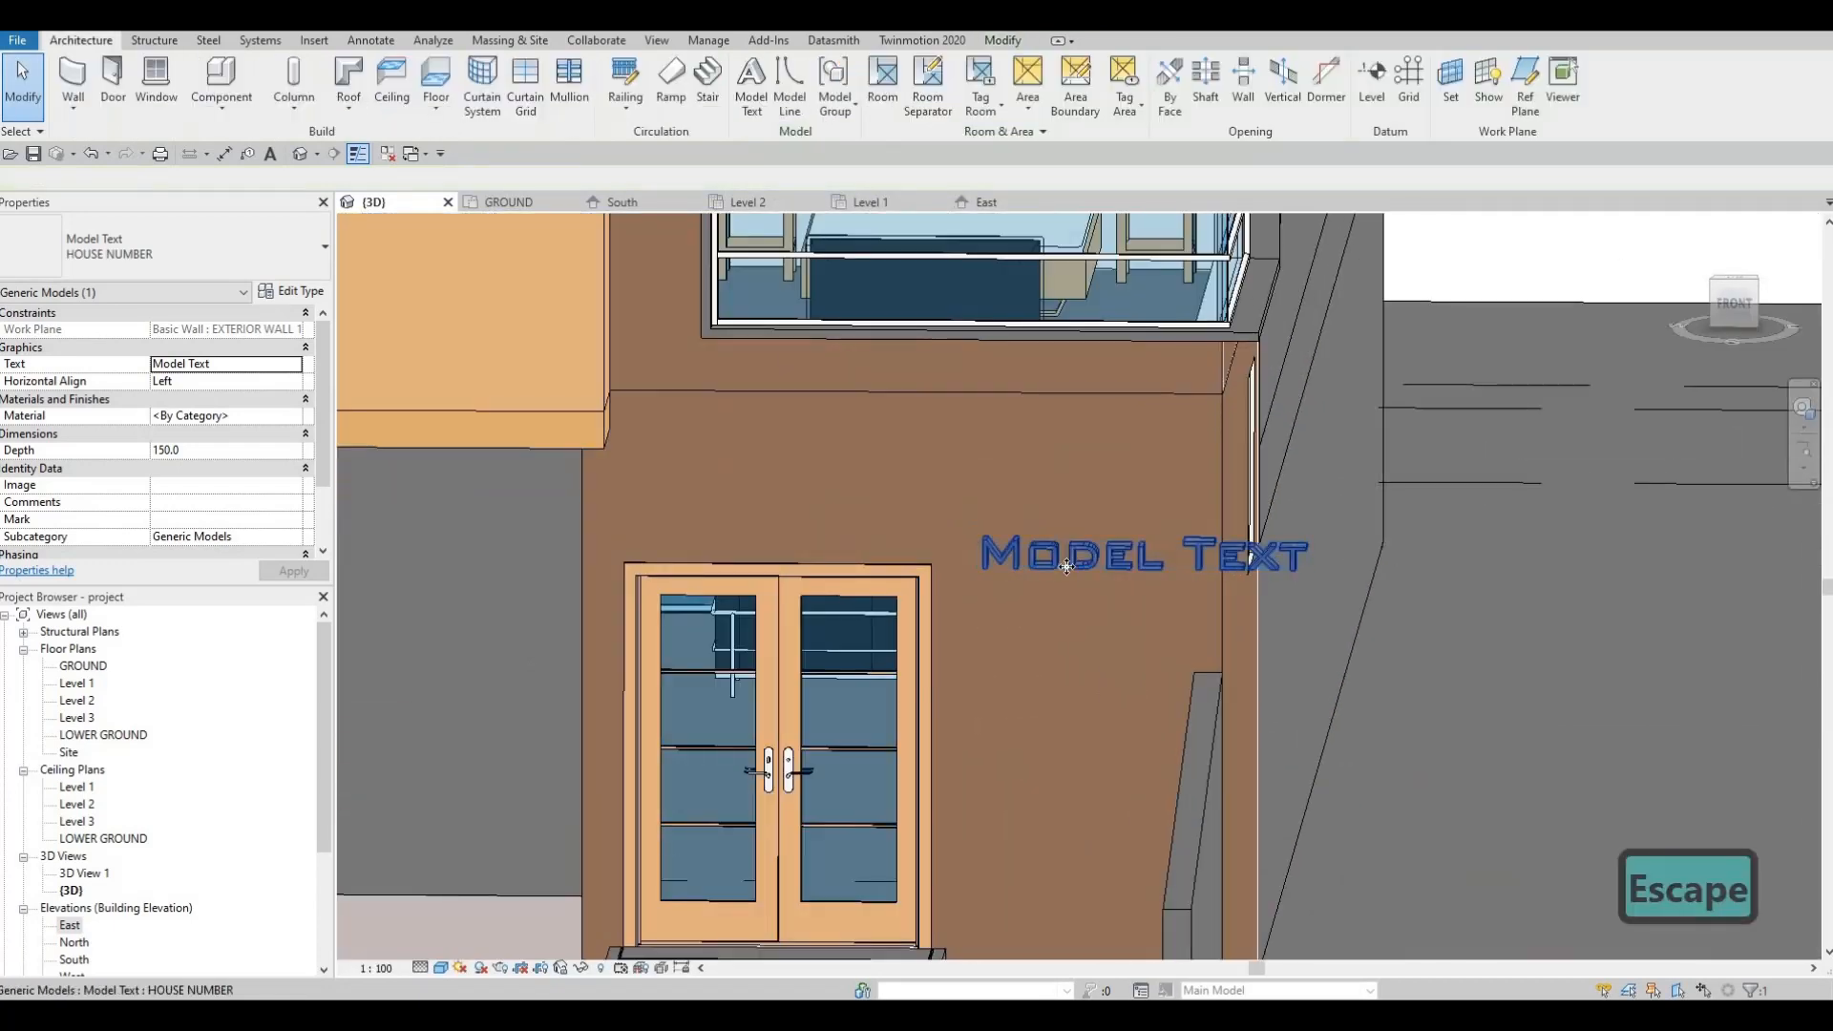
pyautogui.click(1063, 566)
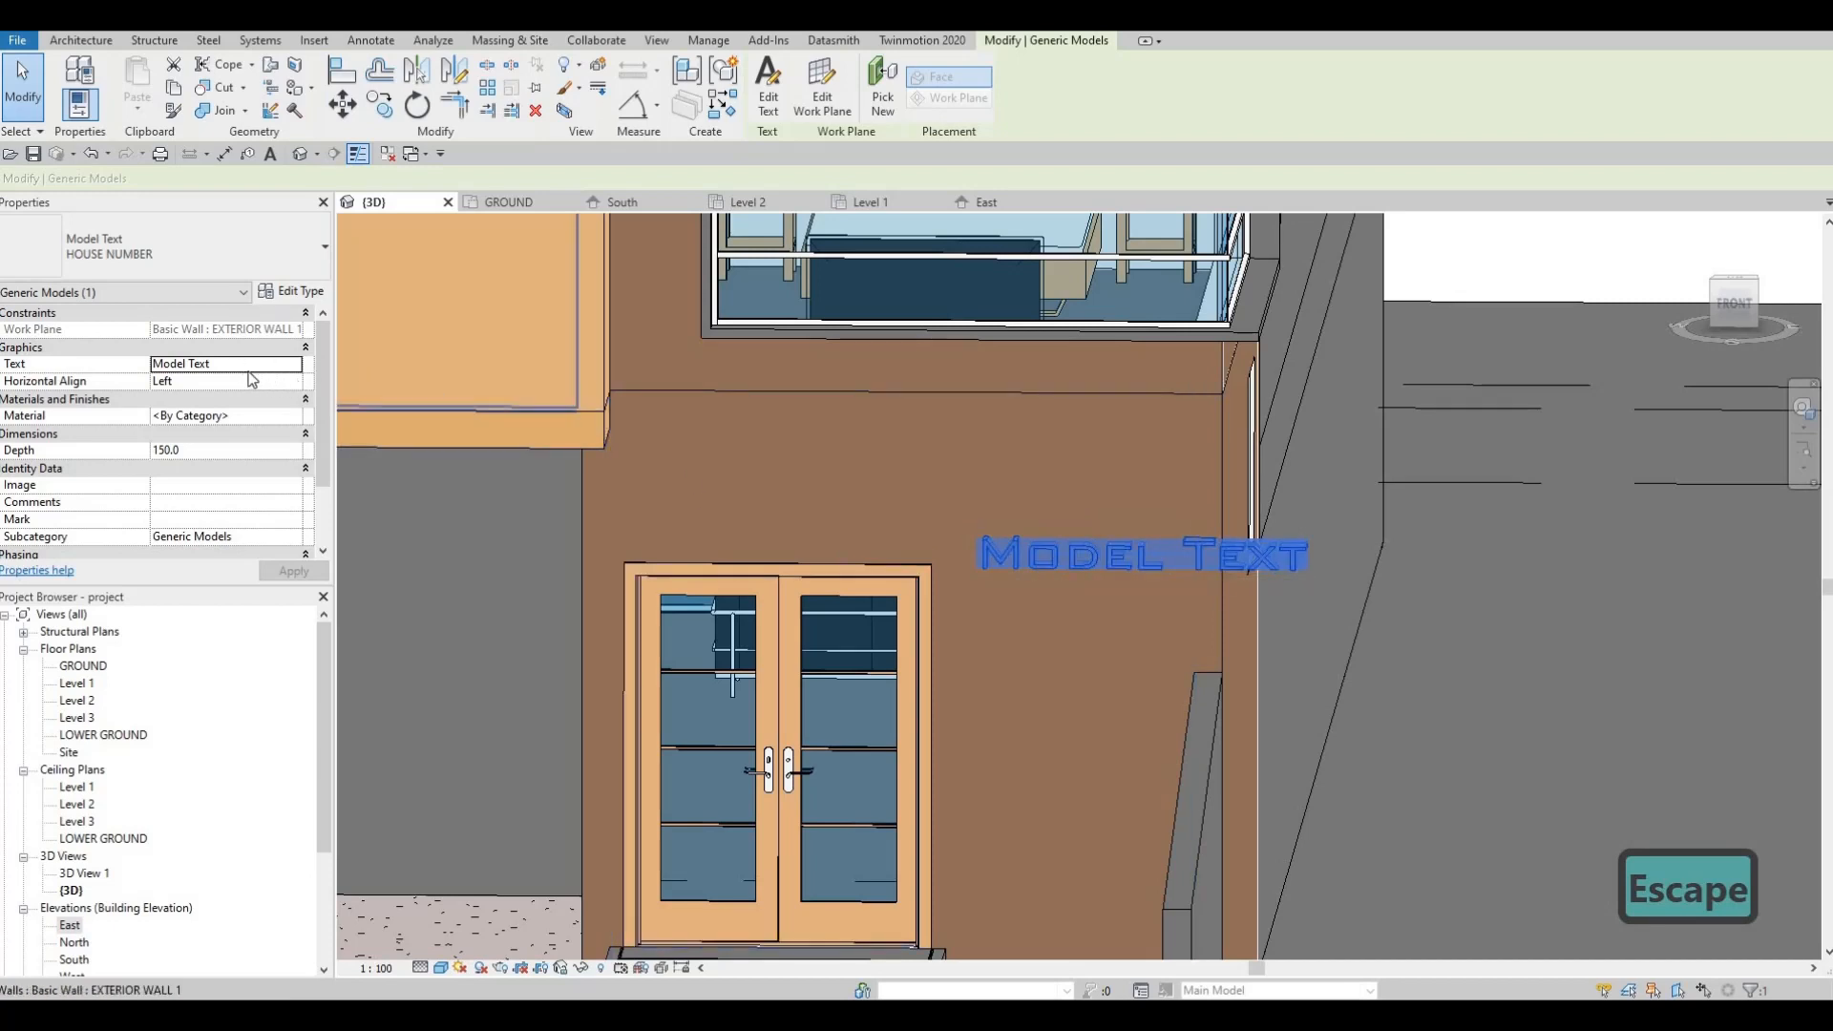
# Step: Assign Aluminum 2014-T4 from AEC Materials > Metal as the model text's material
pyautogui.click(300, 418)
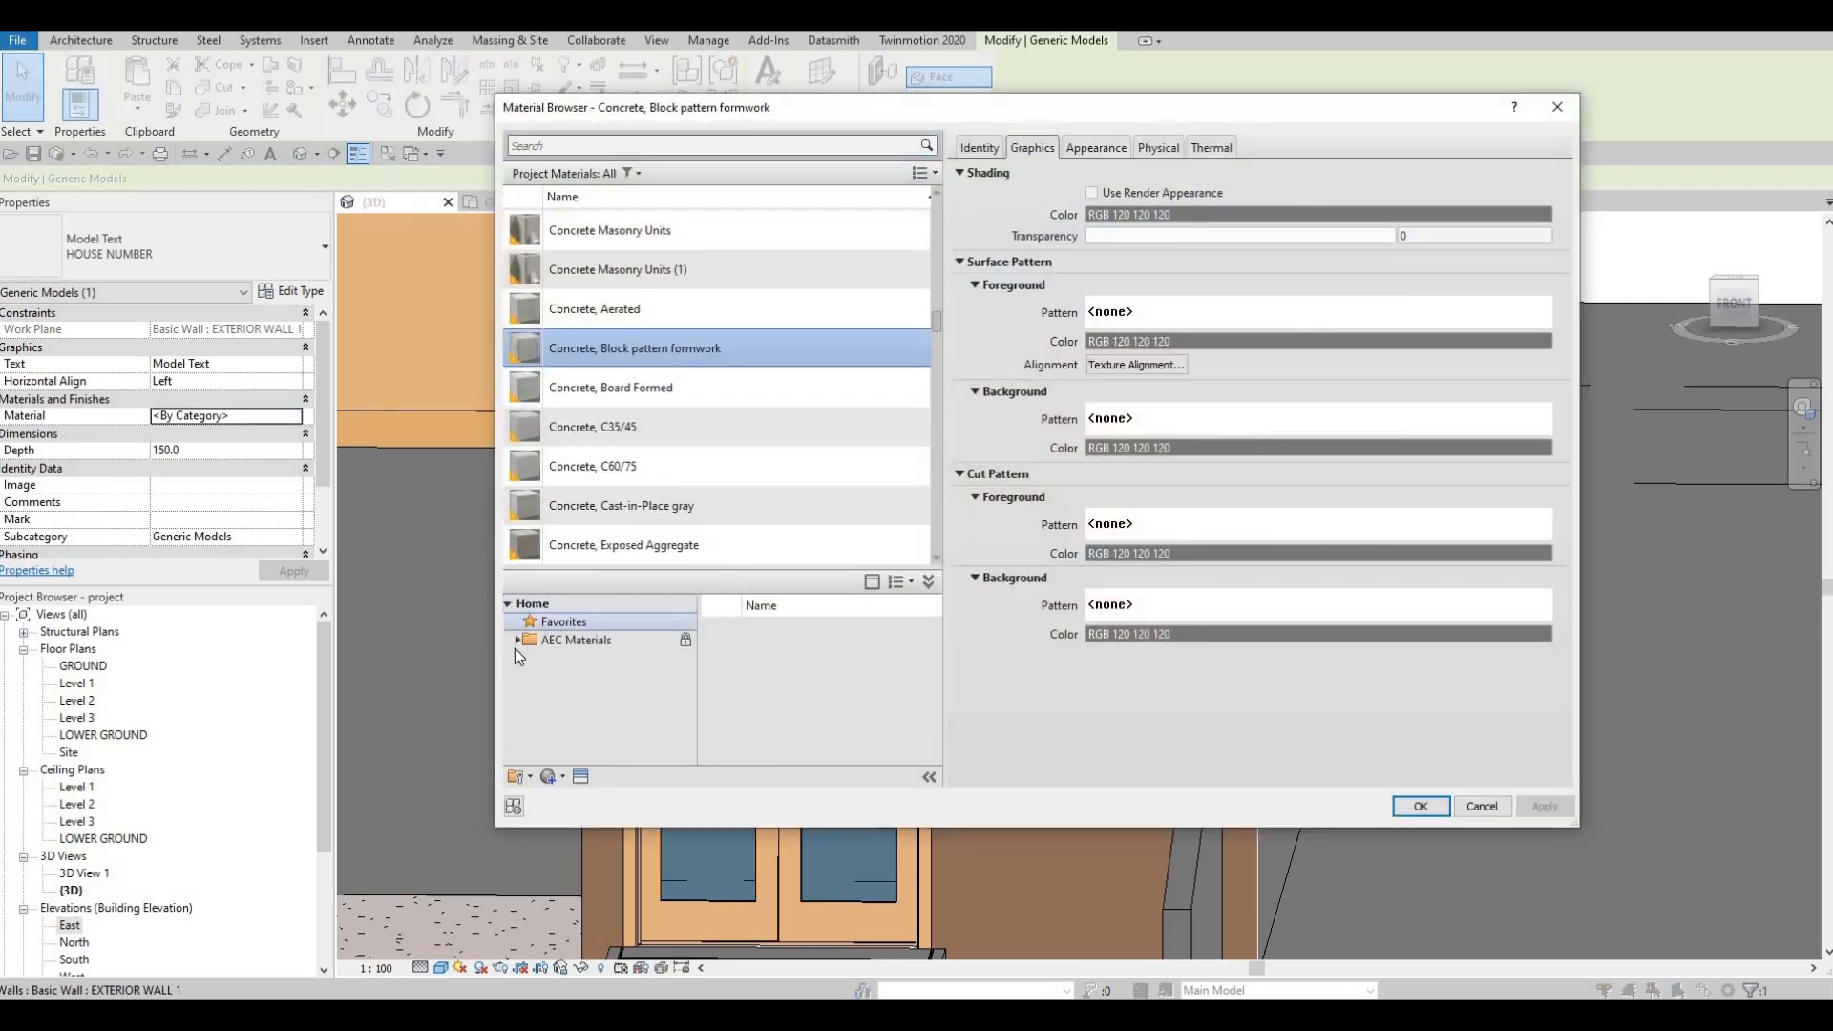
pyautogui.scroll(-3, 577, 733)
pyautogui.click(580, 714)
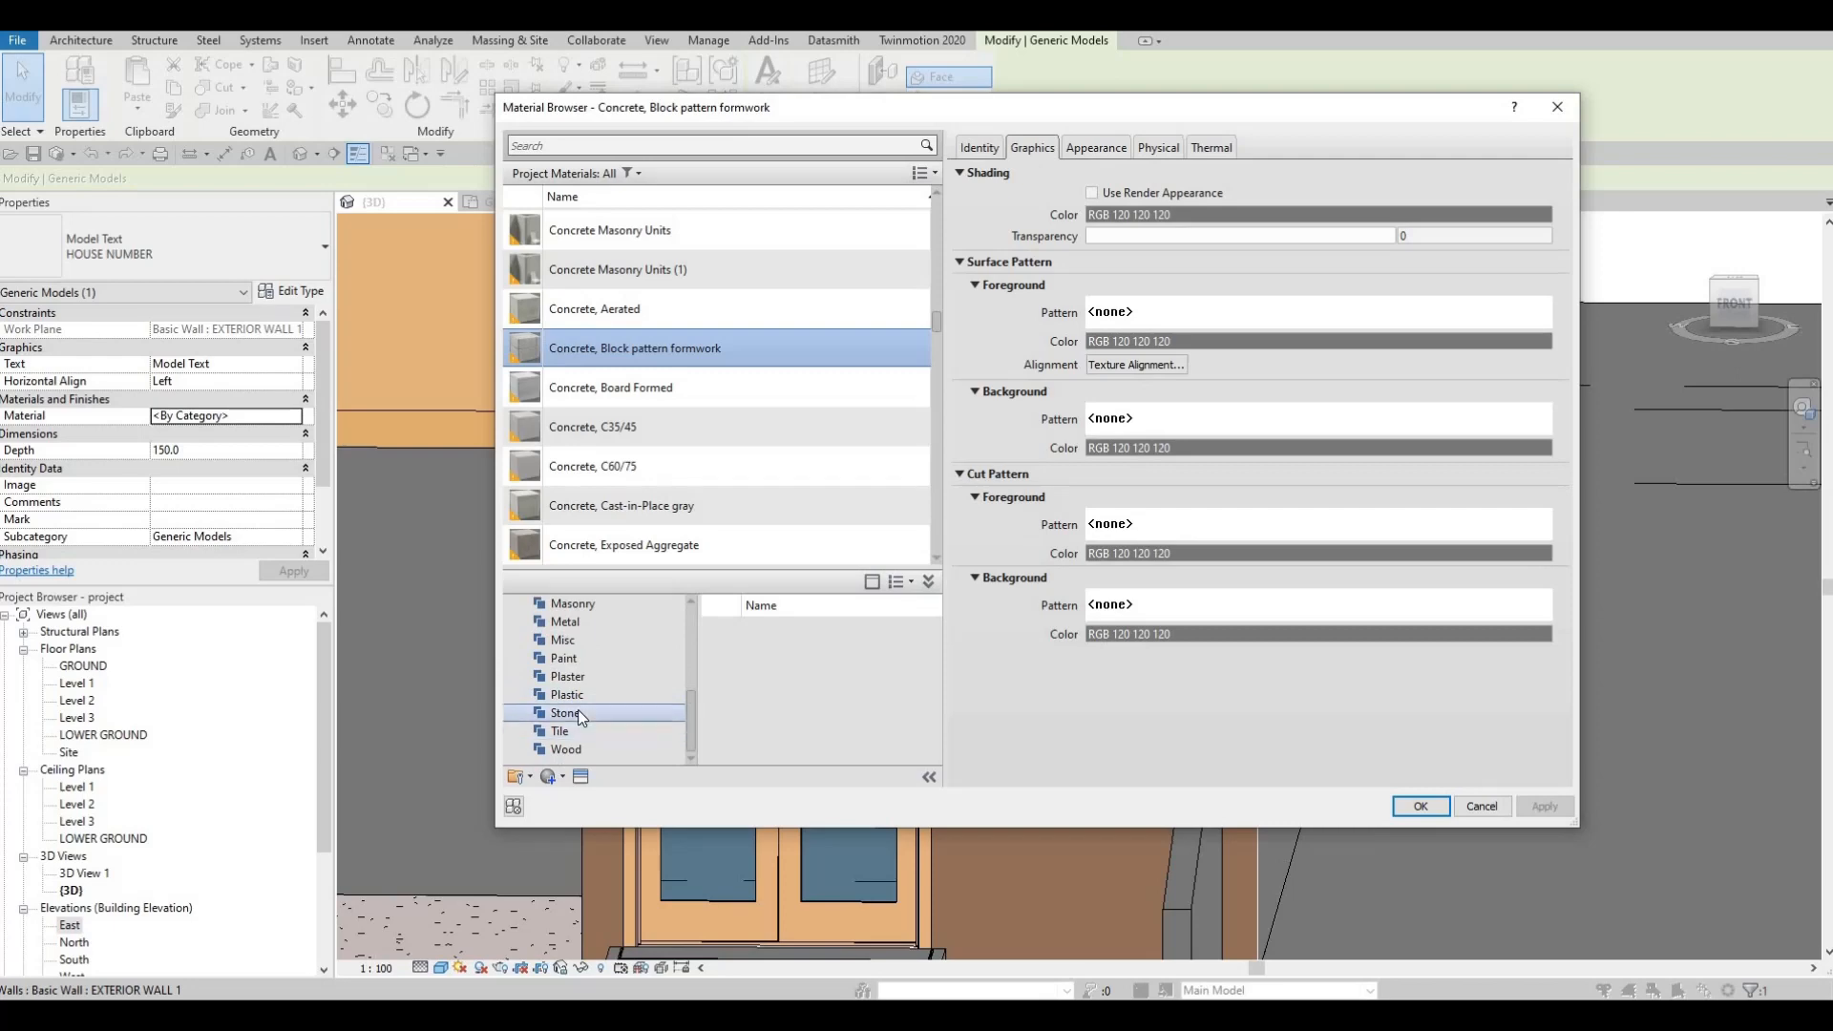
pyautogui.click(573, 622)
pyautogui.moveTo(920, 751)
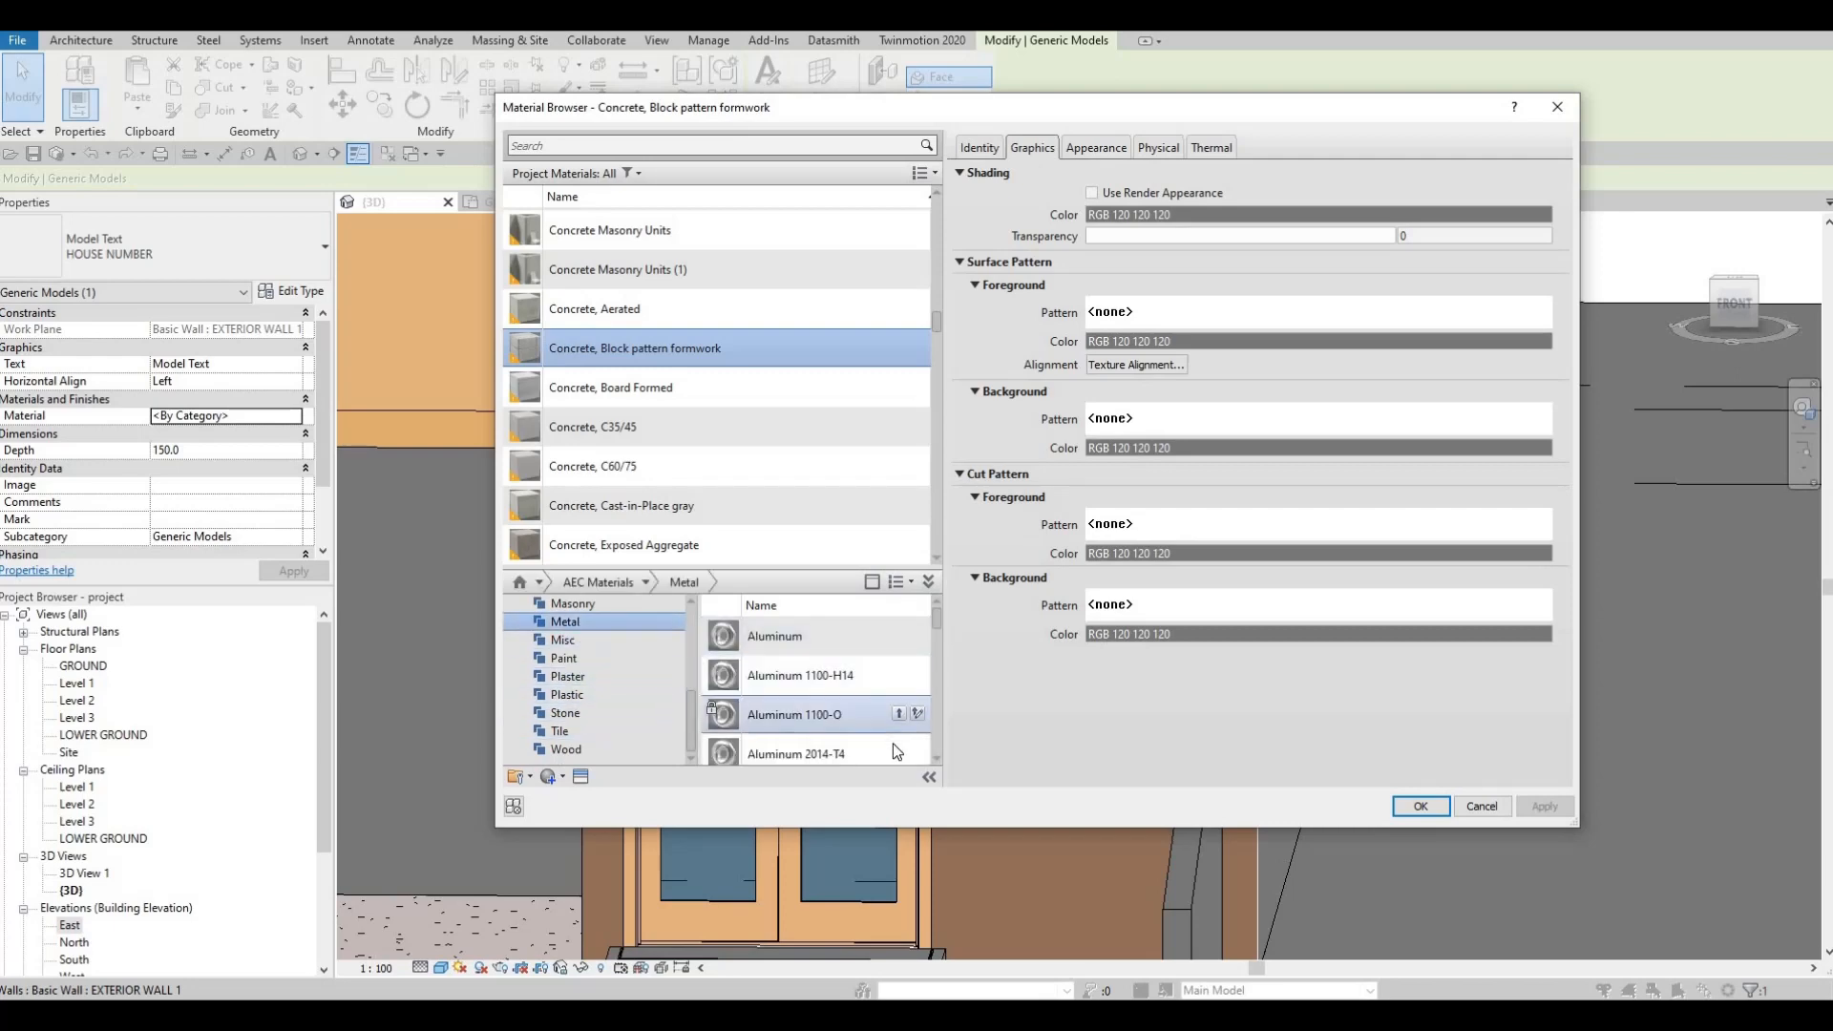
pyautogui.click(1436, 813)
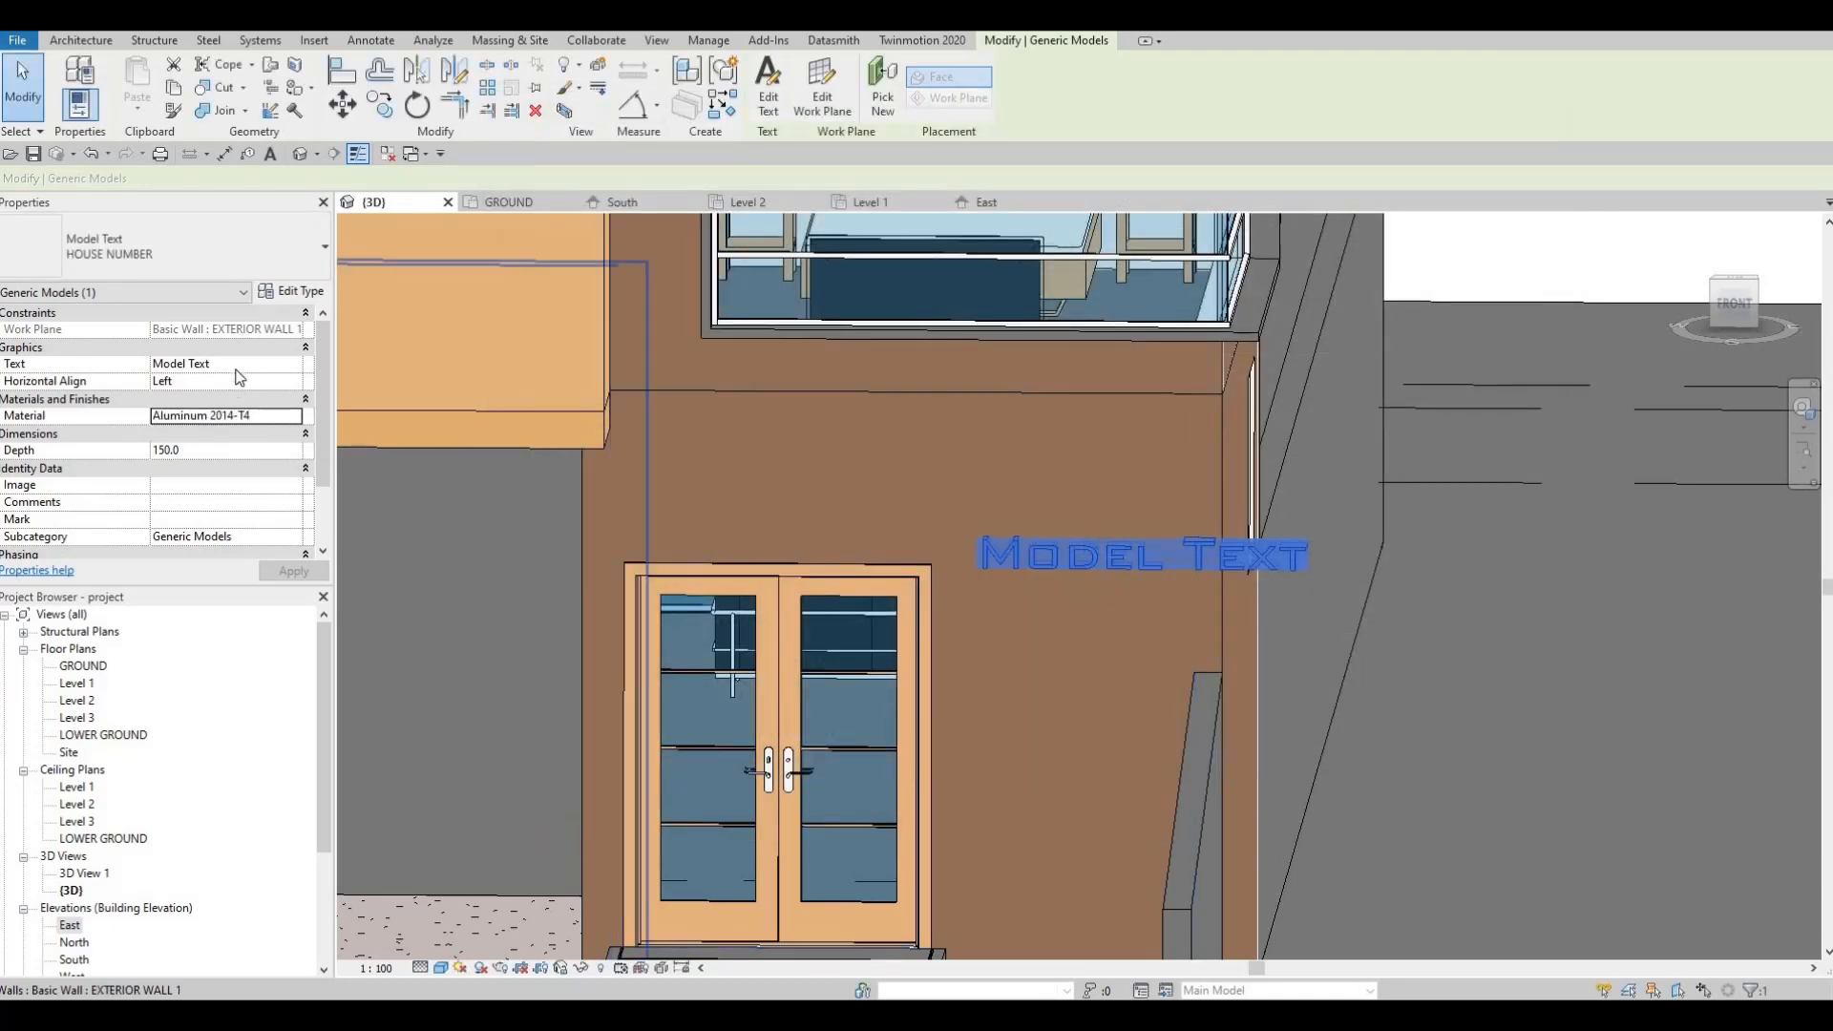
pyautogui.click(240, 365)
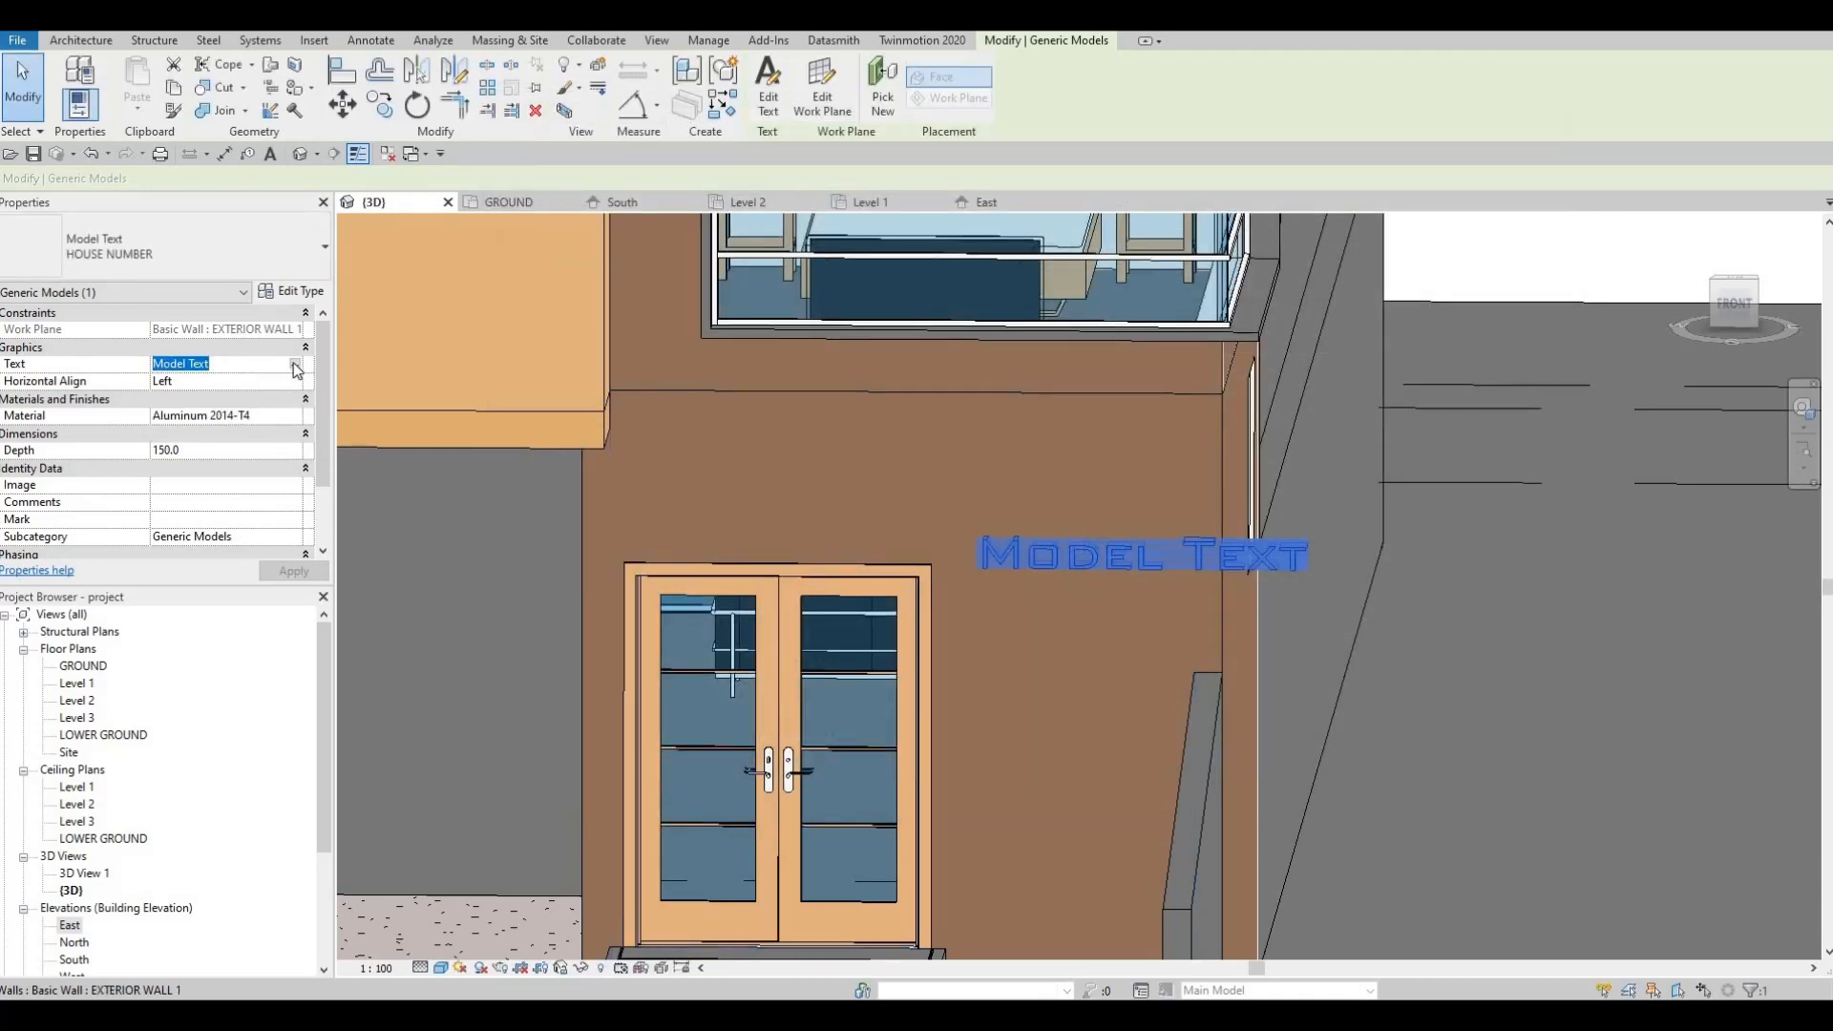
# Step: Replace the 'Model Text' wording with the house number and street name
pyautogui.click(295, 363)
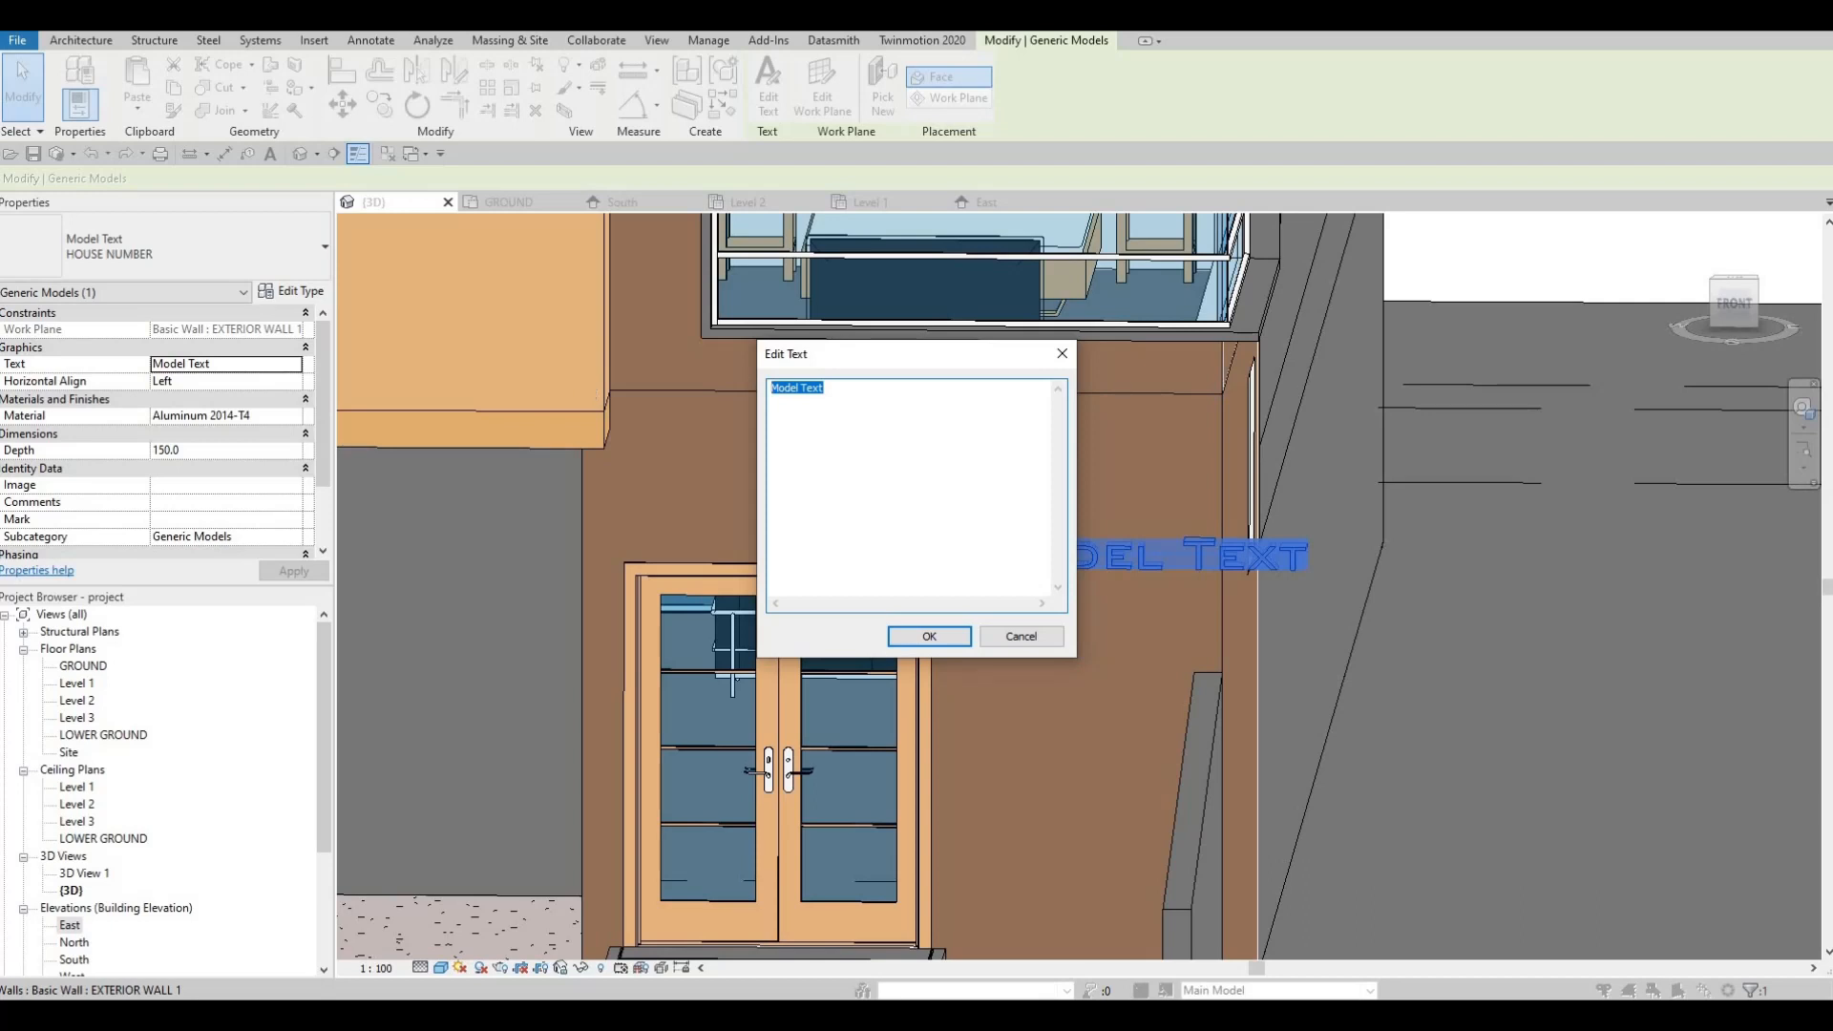
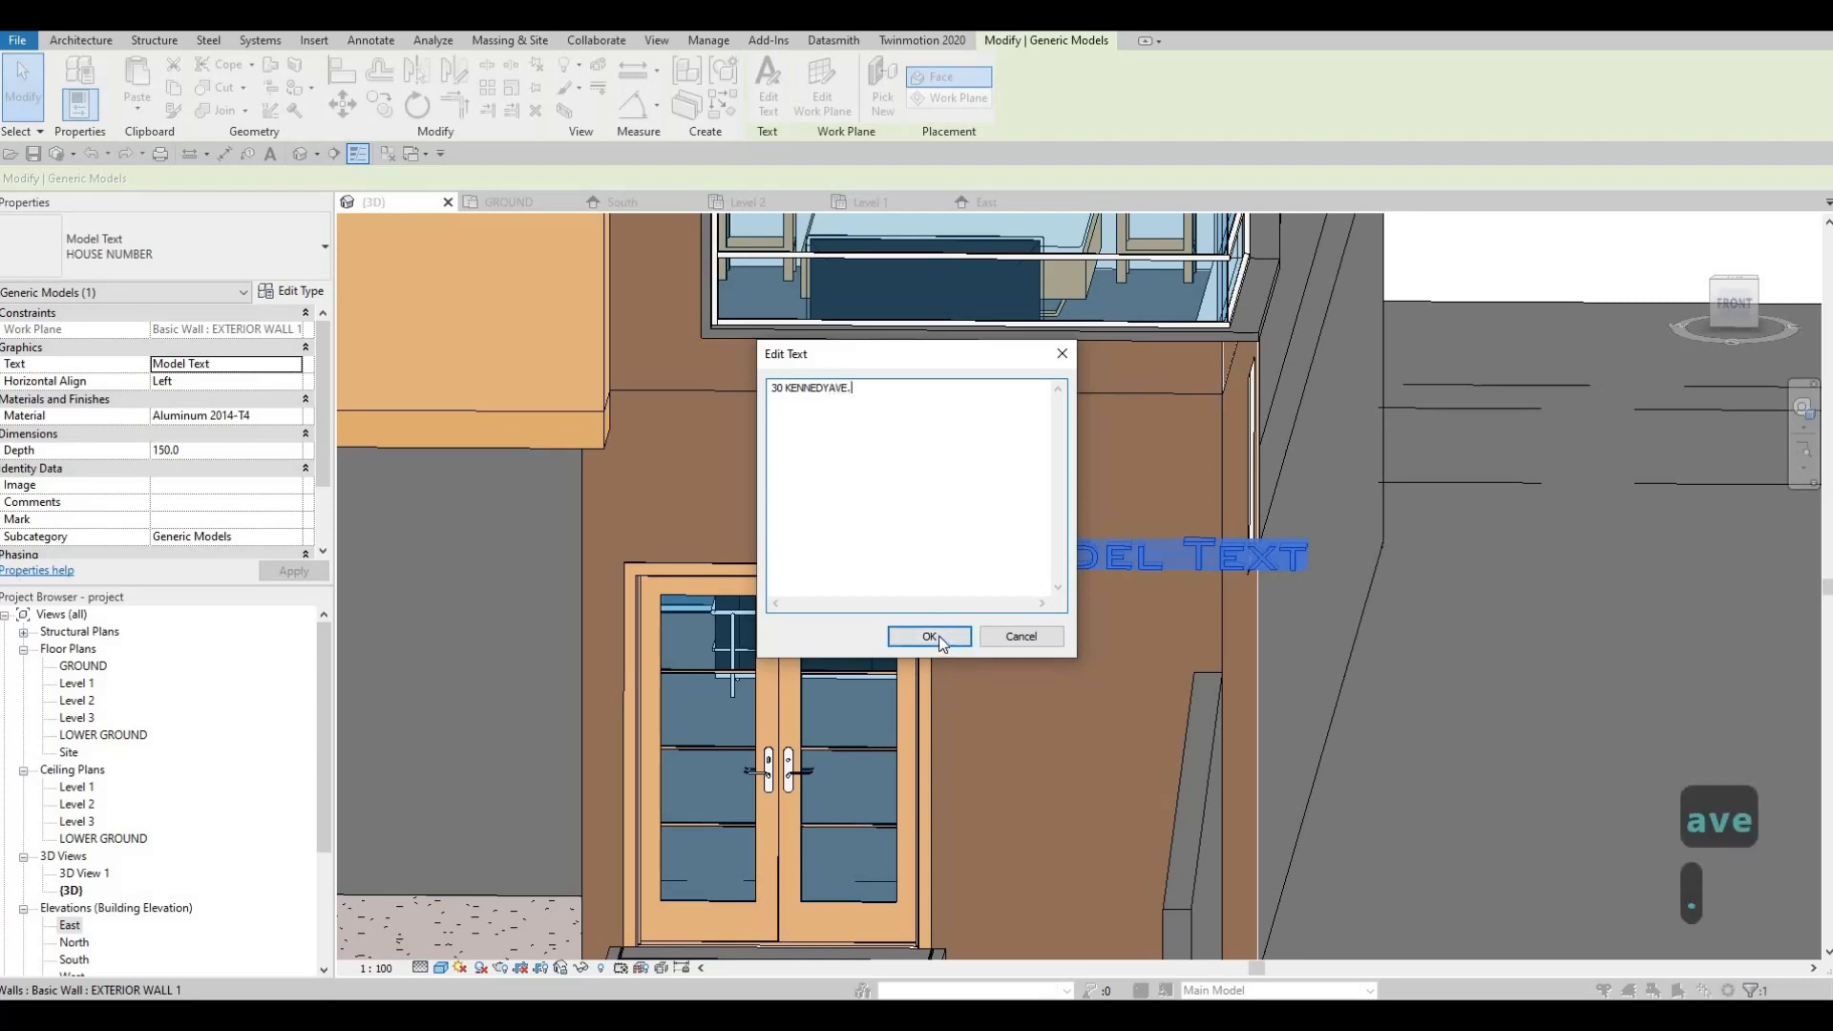
pyautogui.click(937, 635)
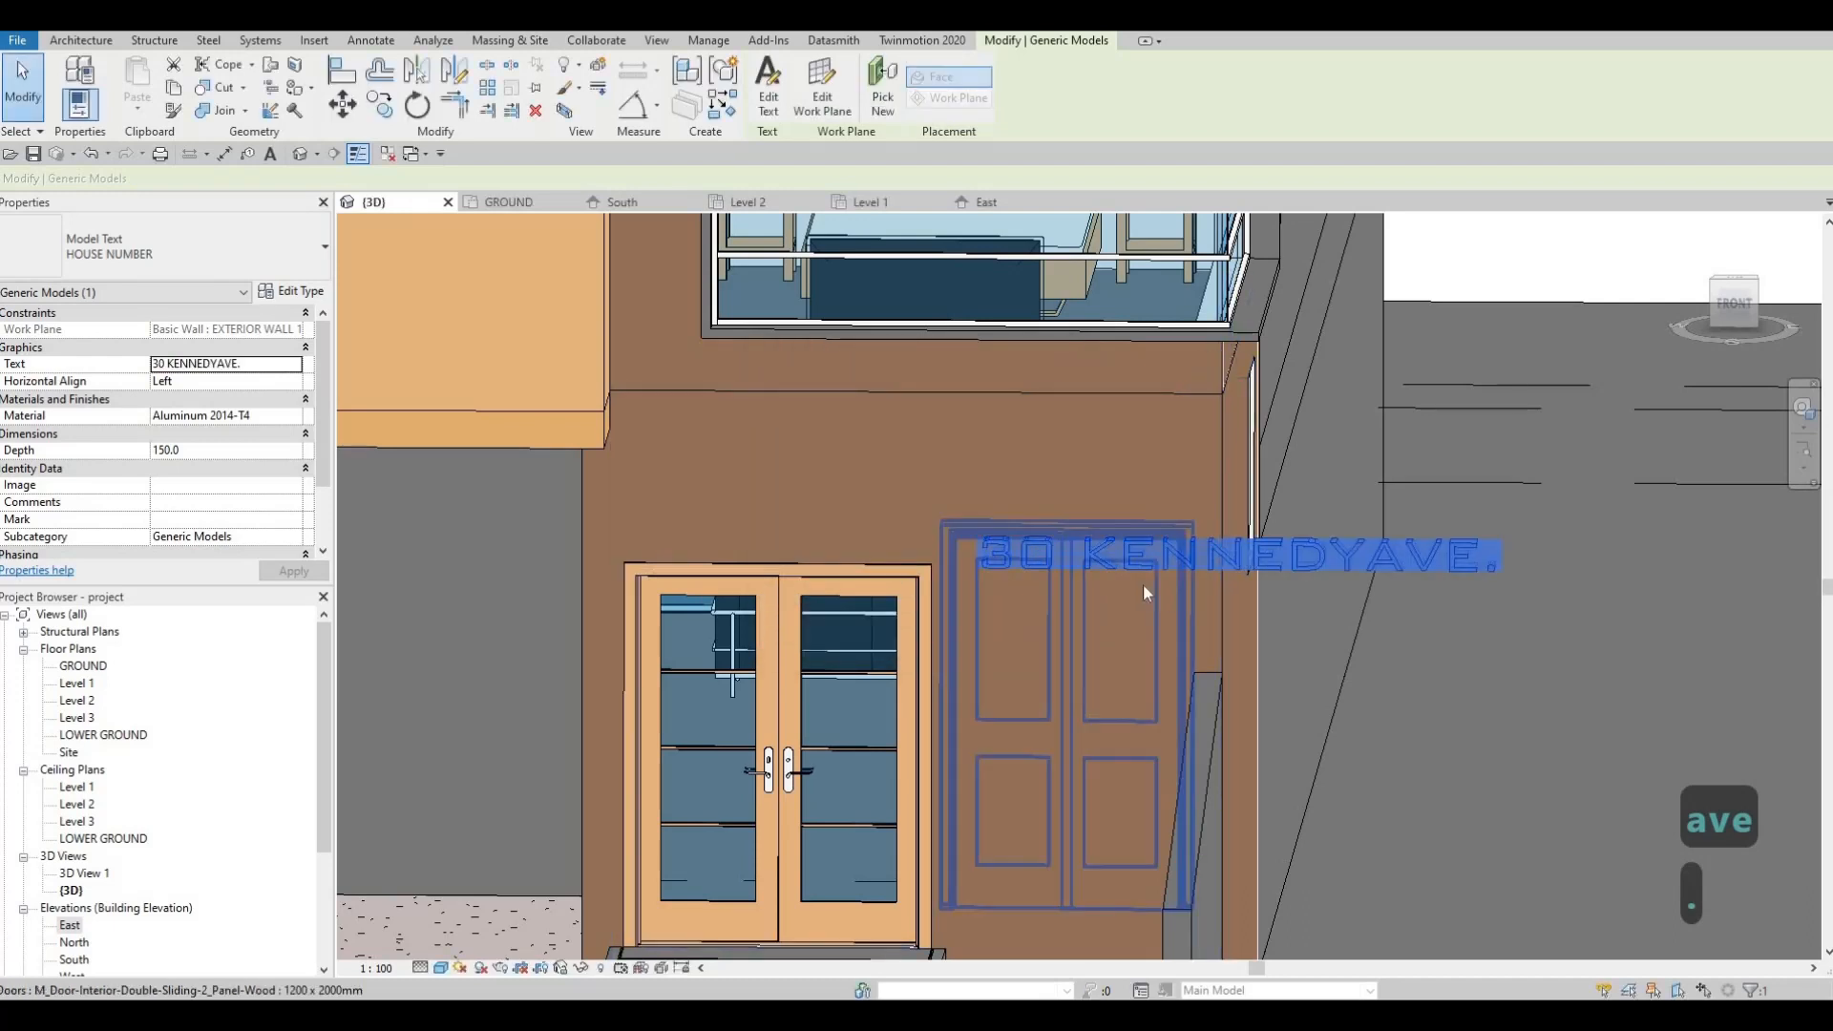
pyautogui.scroll(-1, 1145, 592)
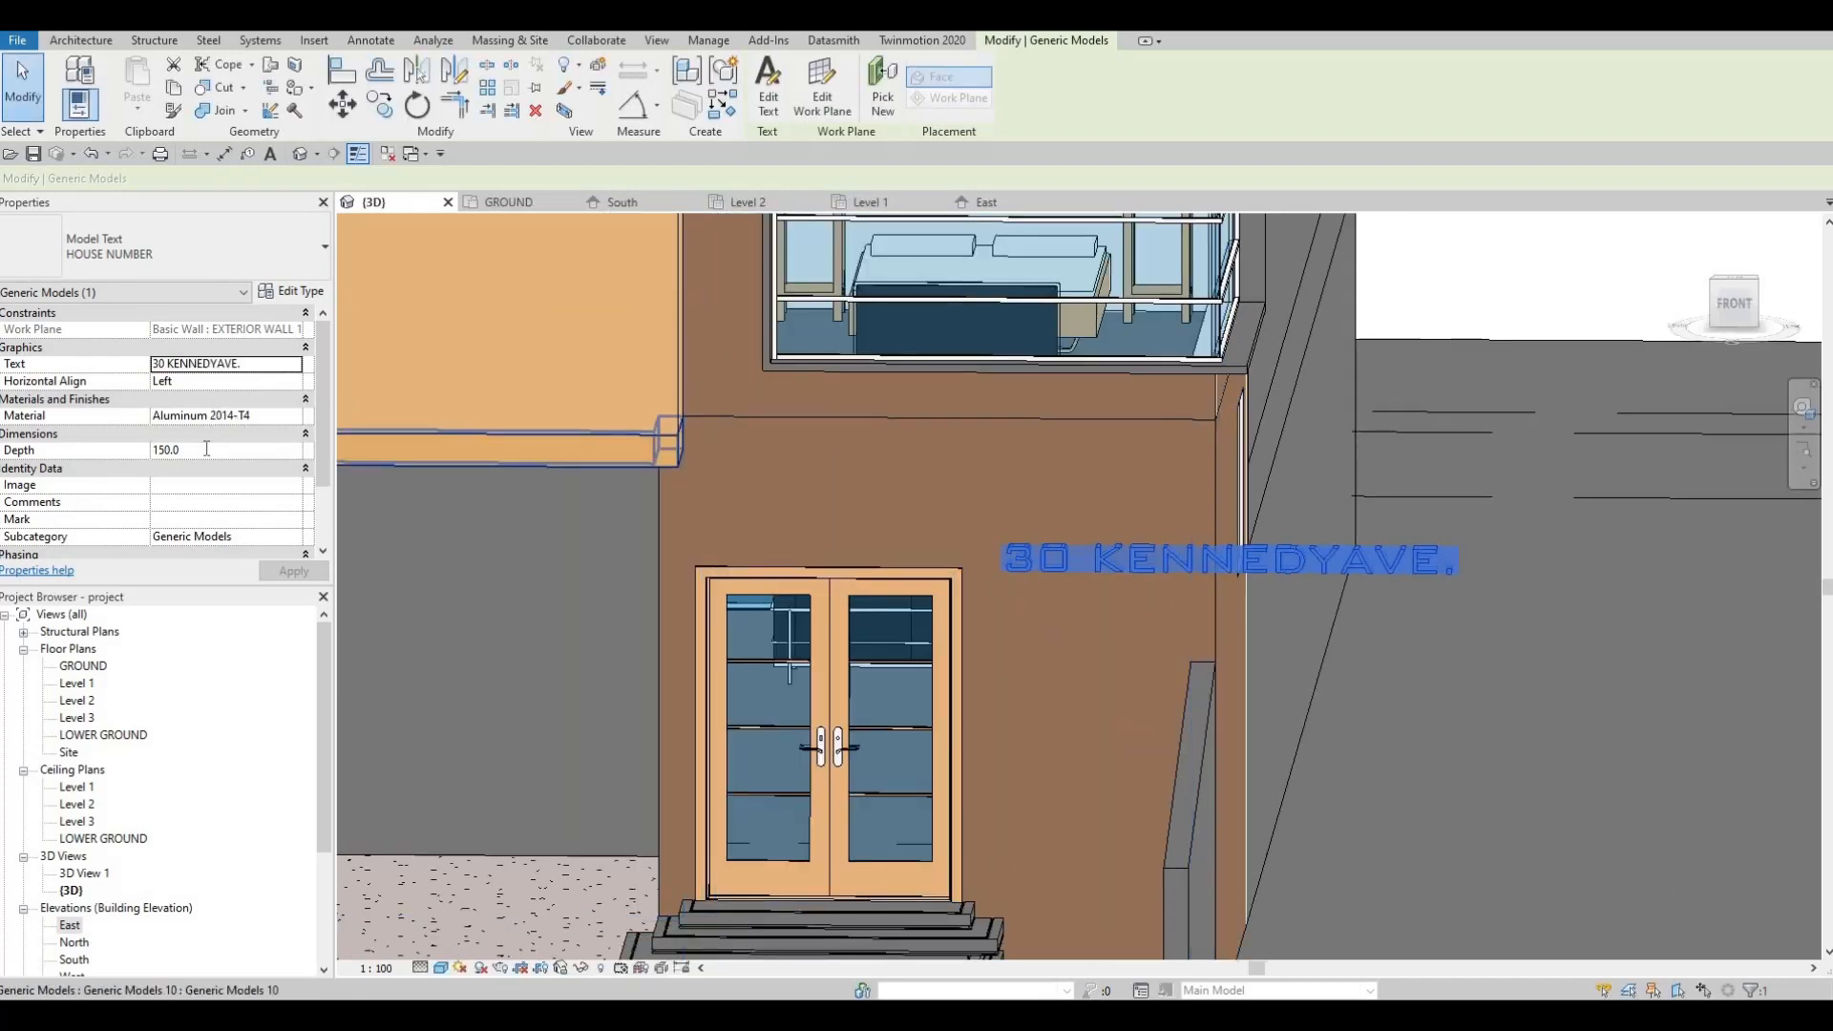
# Step: Set the house-number model text's depth to 50
pyautogui.click(206, 449)
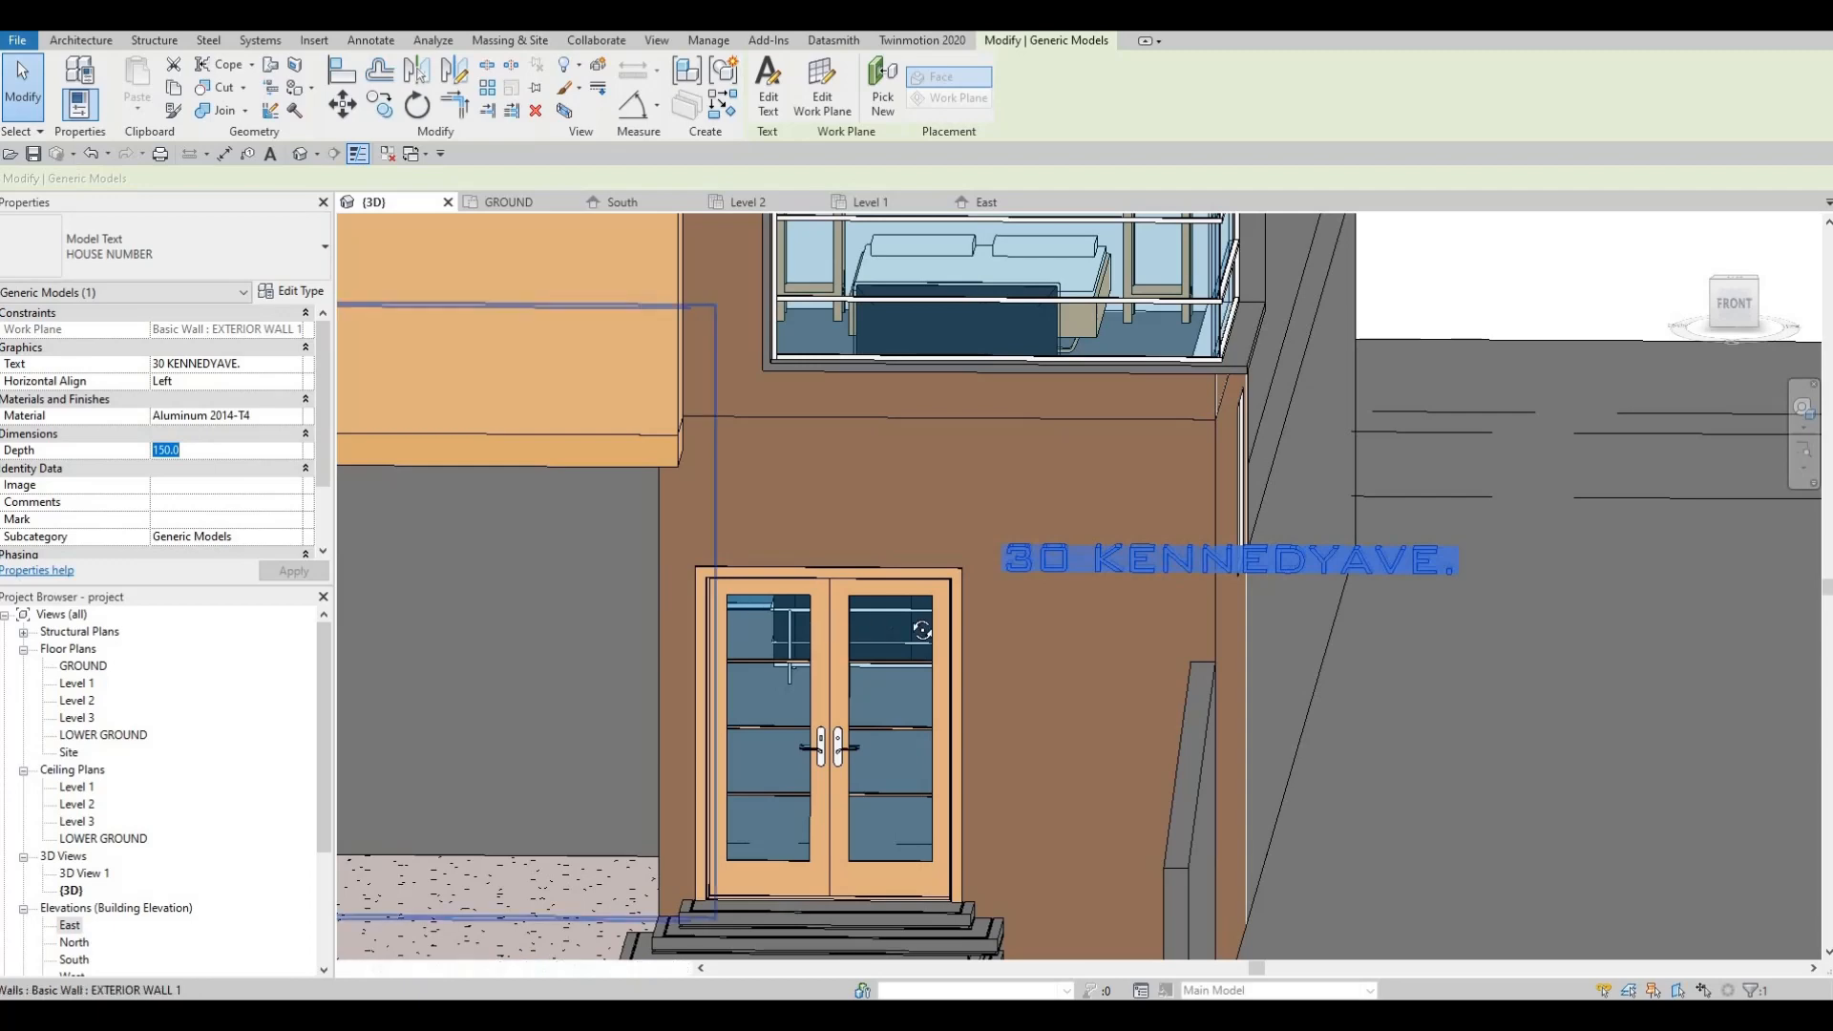
pyautogui.keyDown('shift'); pyautogui.moveTo(1041, 609); pyautogui.dragTo(1231, 625, button='middle'); pyautogui.keyUp('shift')
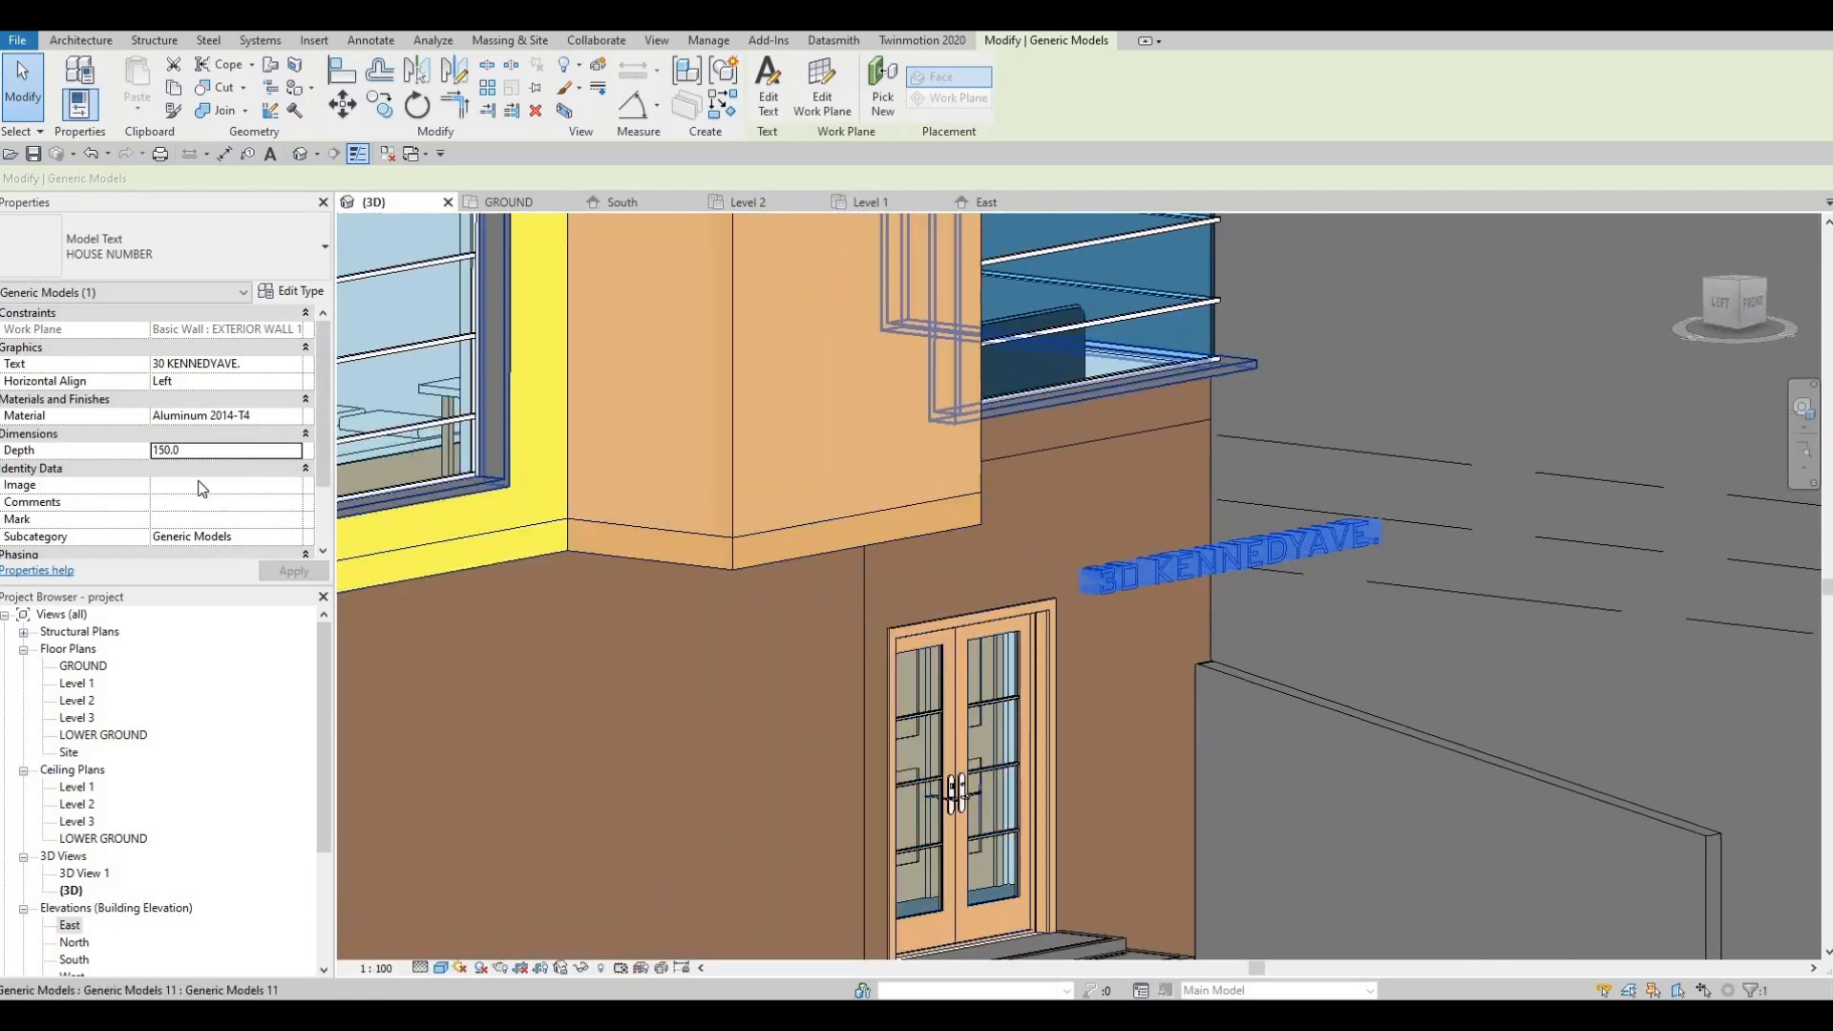
pyautogui.write('50')
pyautogui.press('Return')
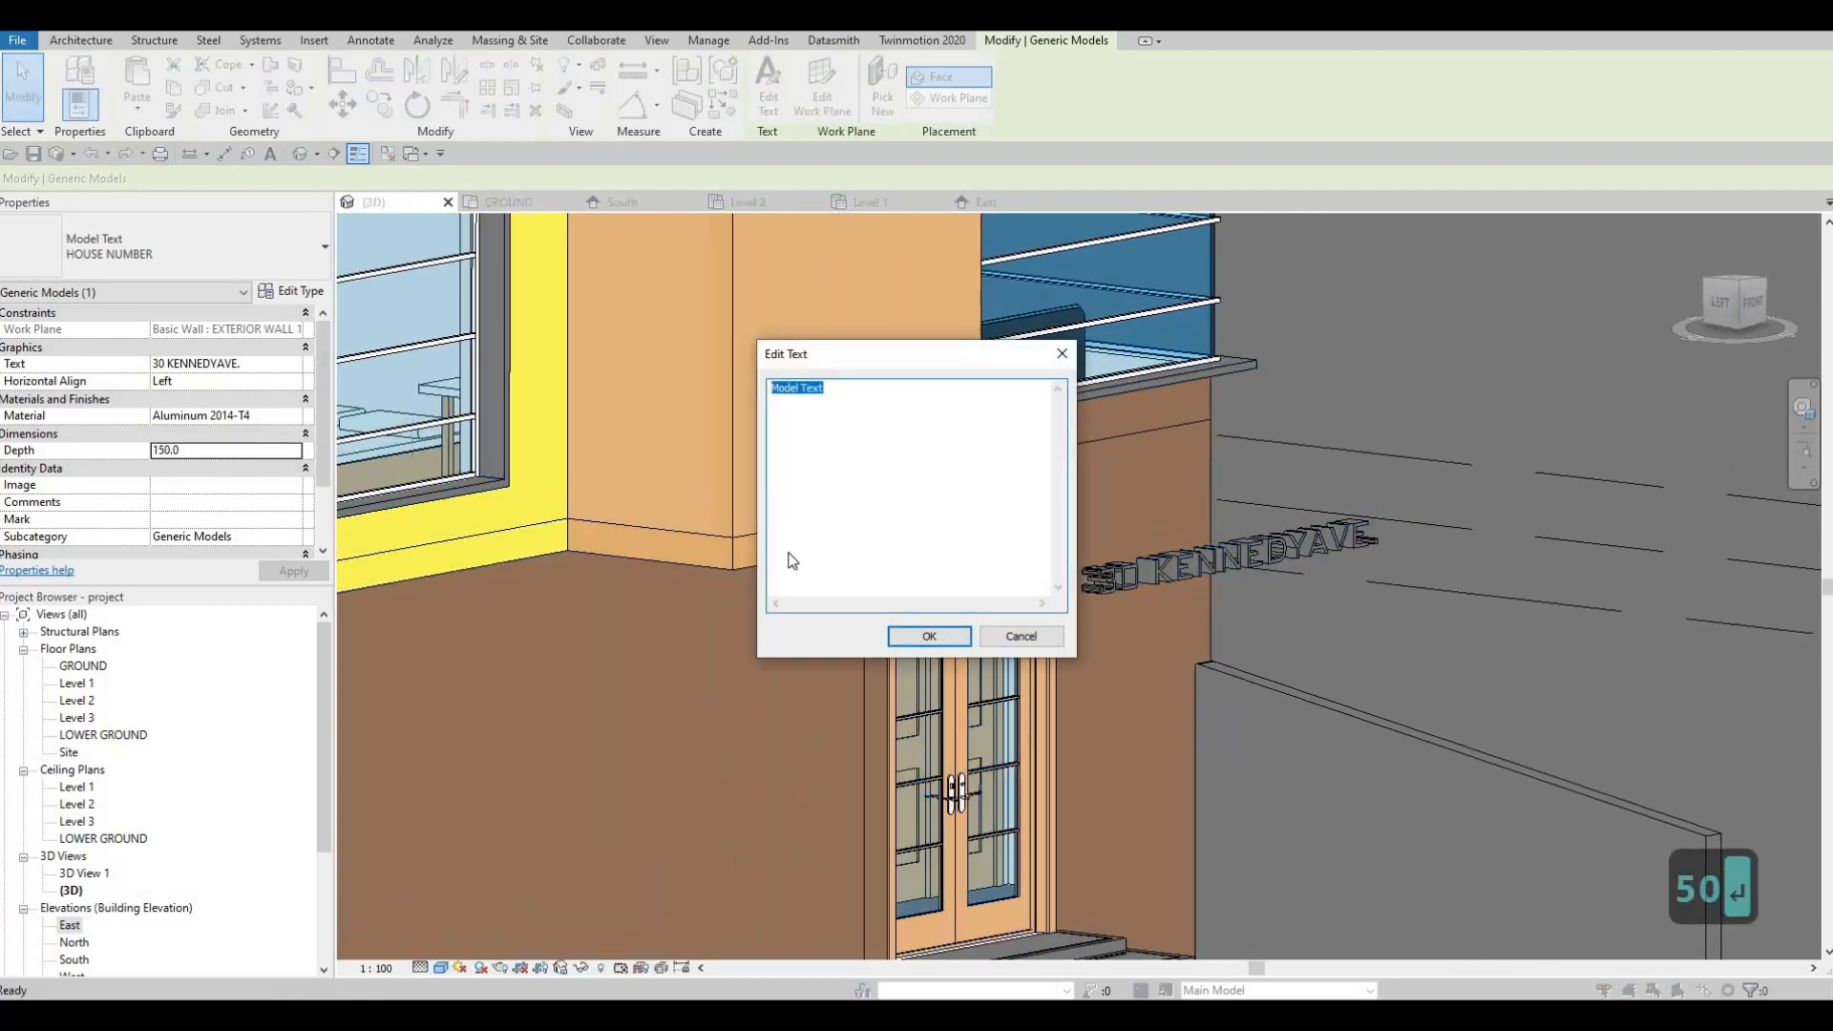
pyautogui.press('Escape')
pyautogui.press('Escape')
pyautogui.press('Escape')
pyautogui.click(1107, 577)
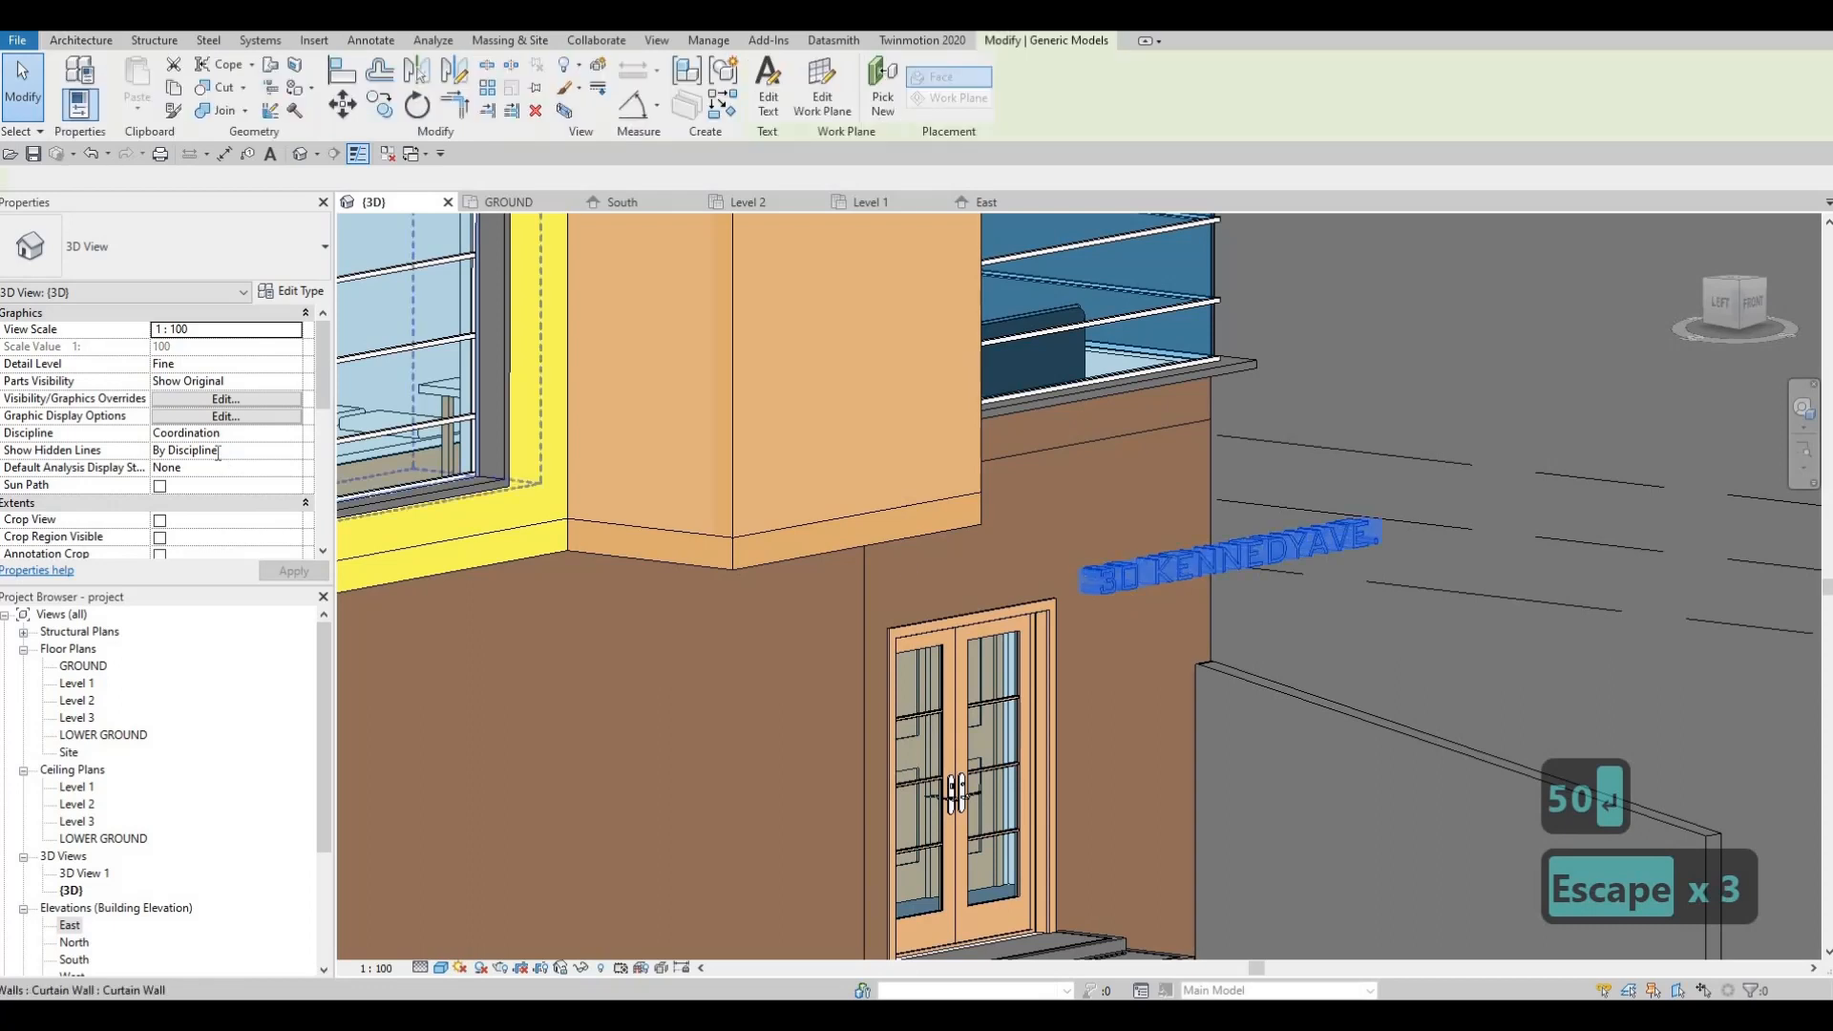
pyautogui.doubleClick(217, 452)
pyautogui.write('50')
pyautogui.press('Return')
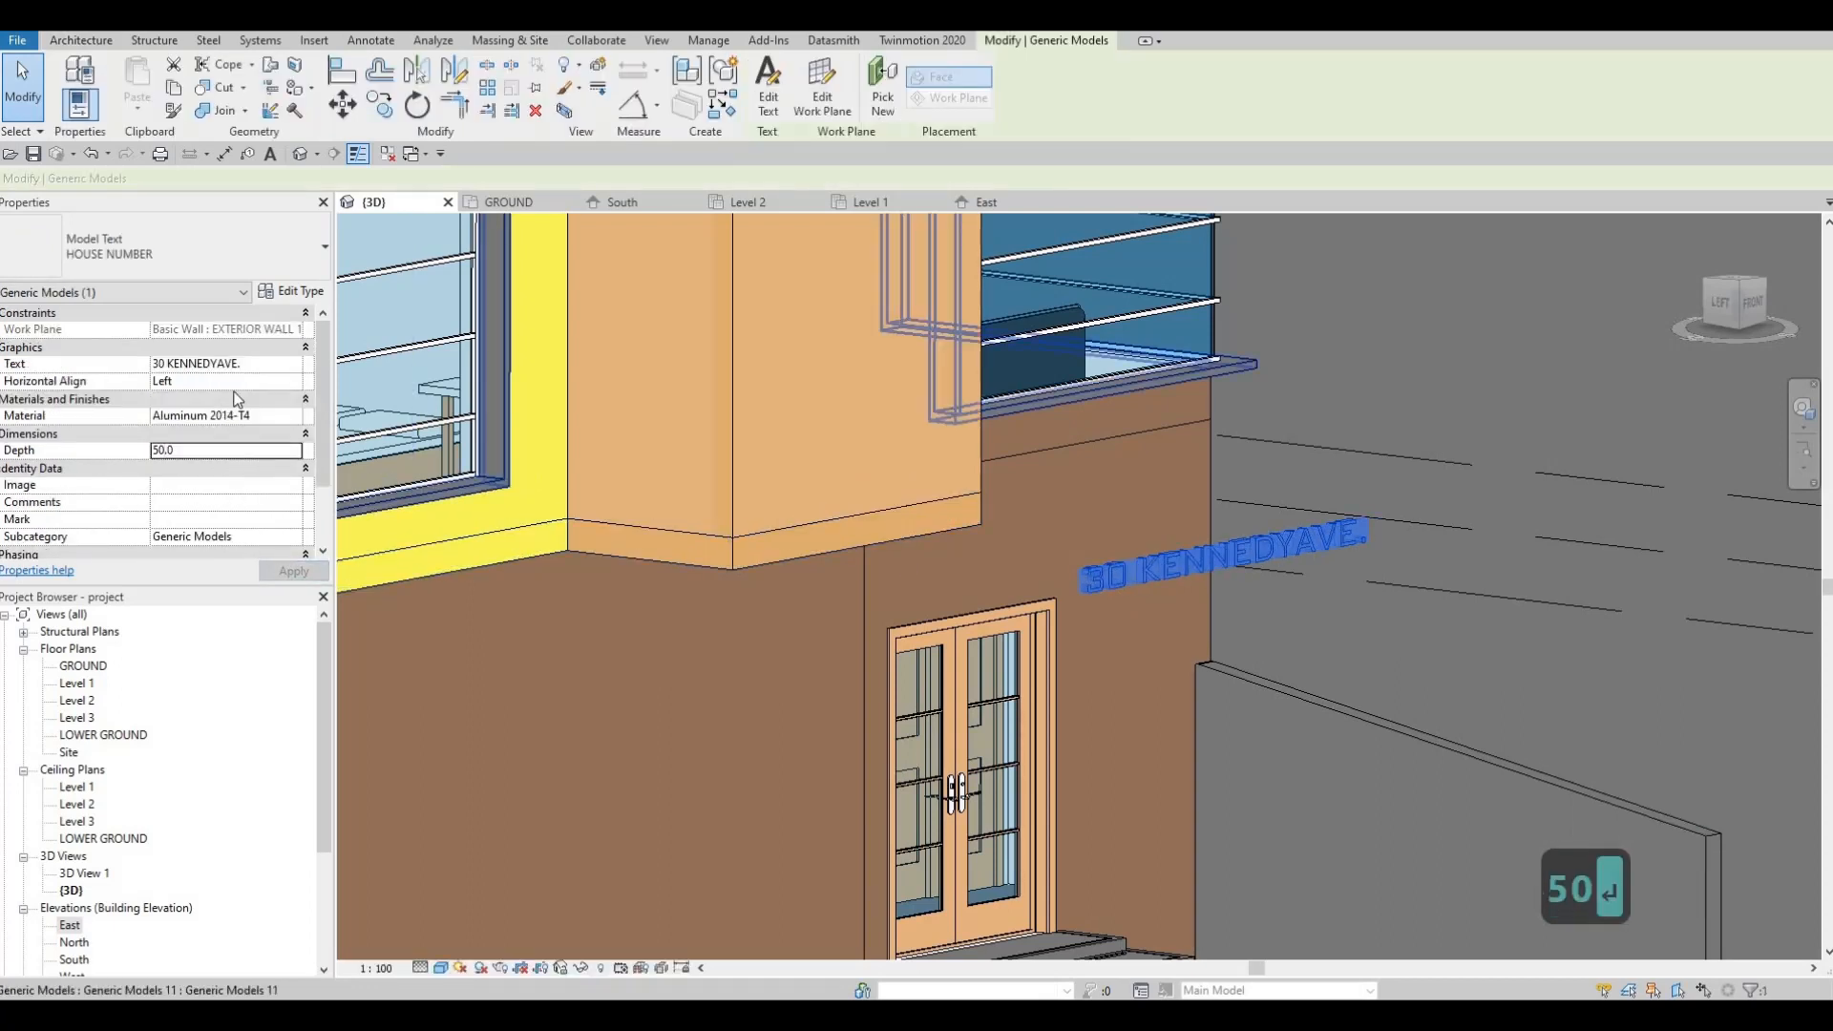
# Step: Set the HOUSE NUMBER type's text size to 100, after first trying 50
pyautogui.click(291, 290)
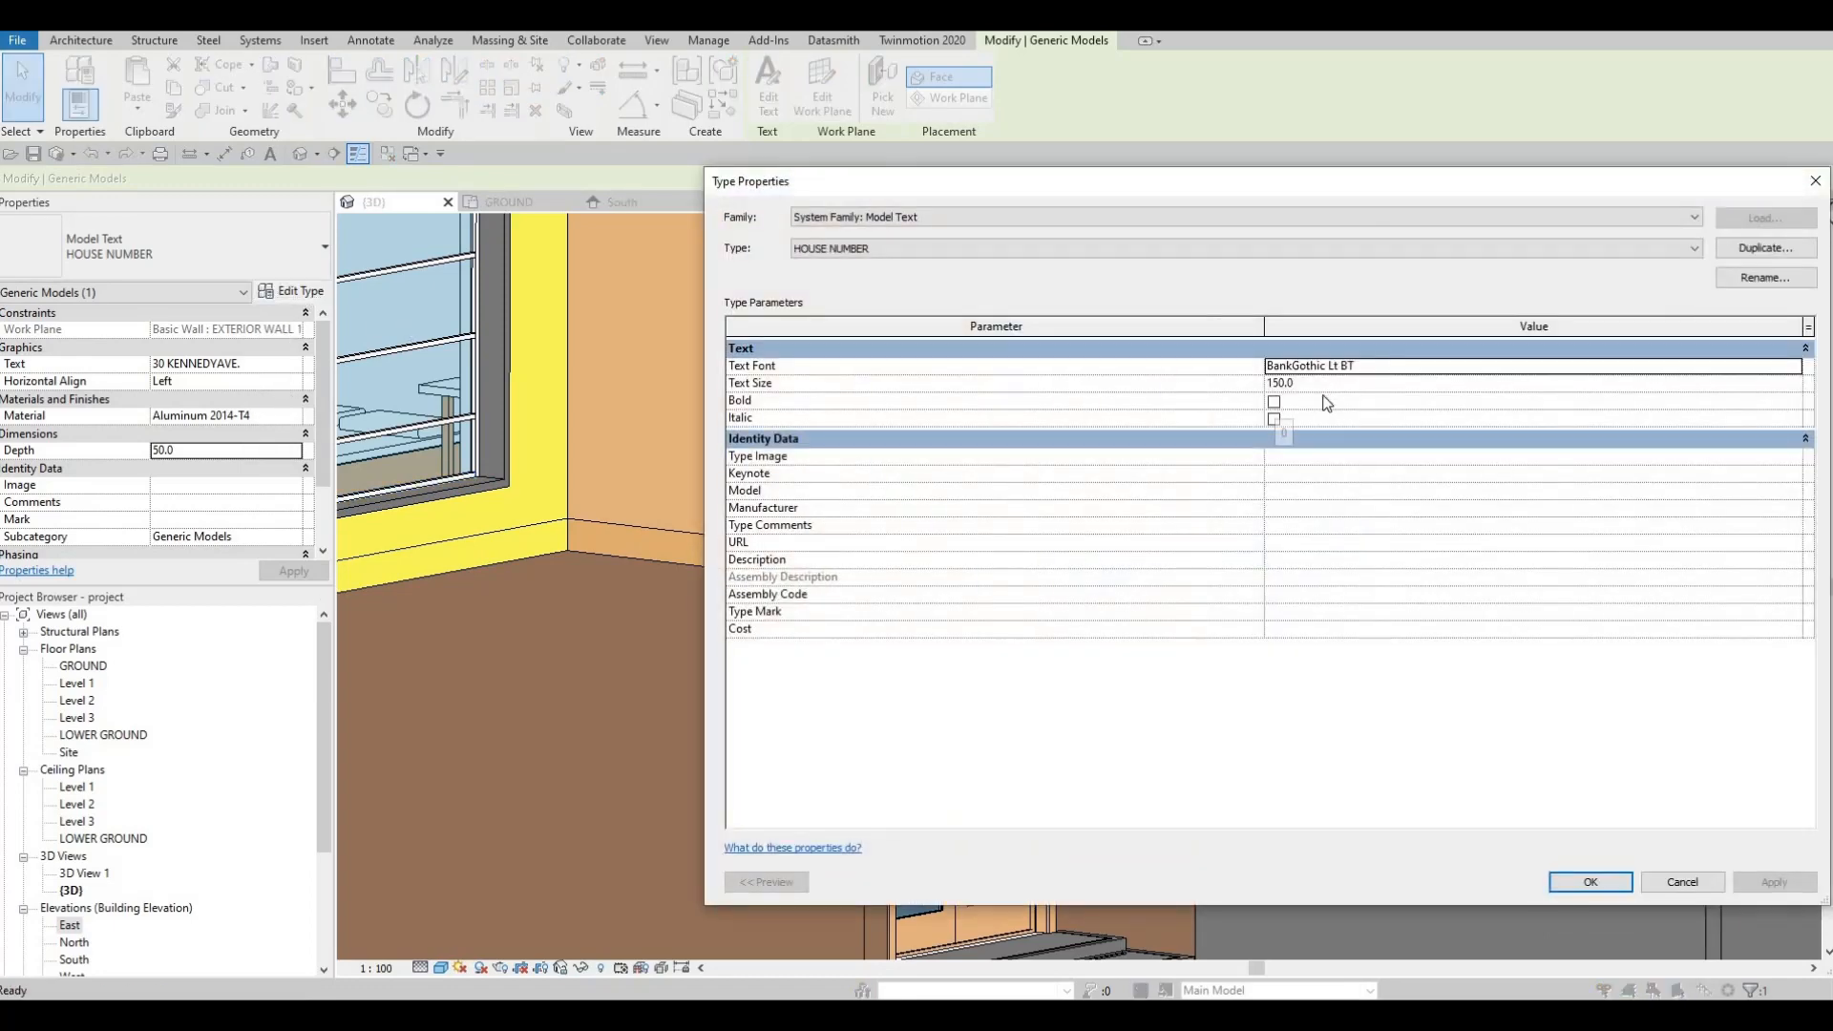
pyautogui.press('Tab')
pyautogui.write('50')
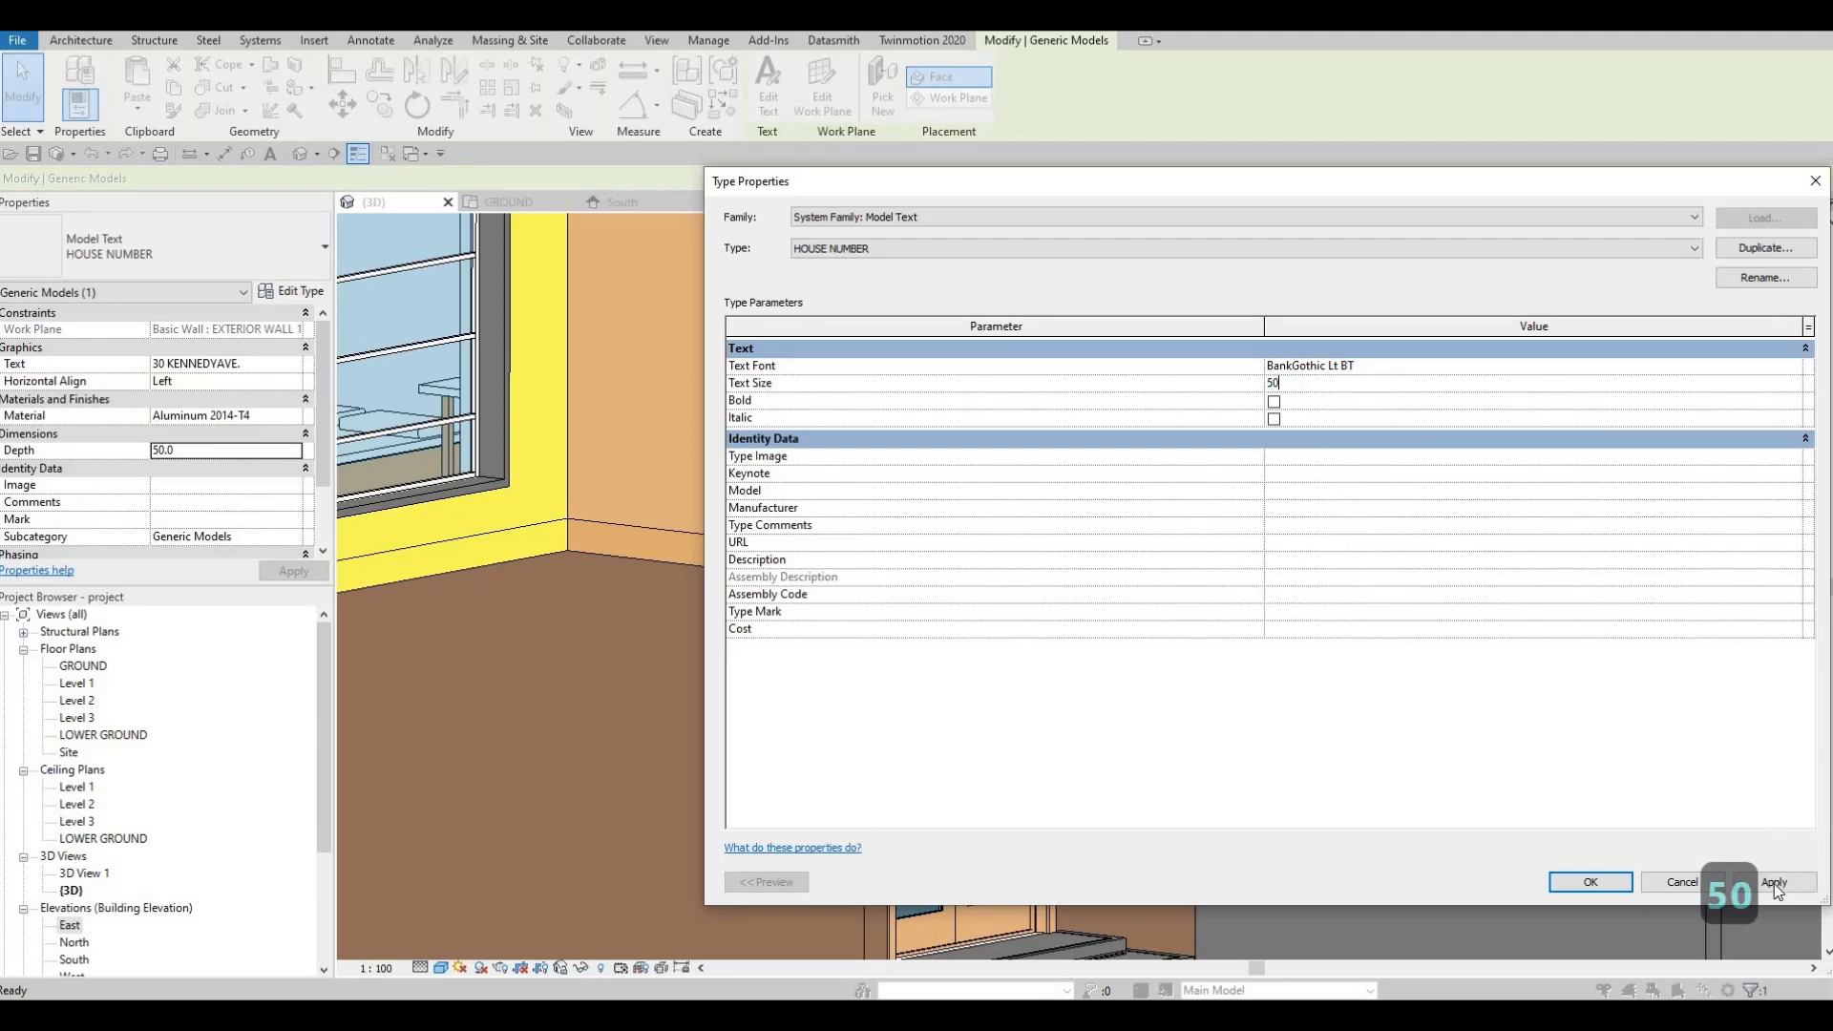
pyautogui.click(1596, 880)
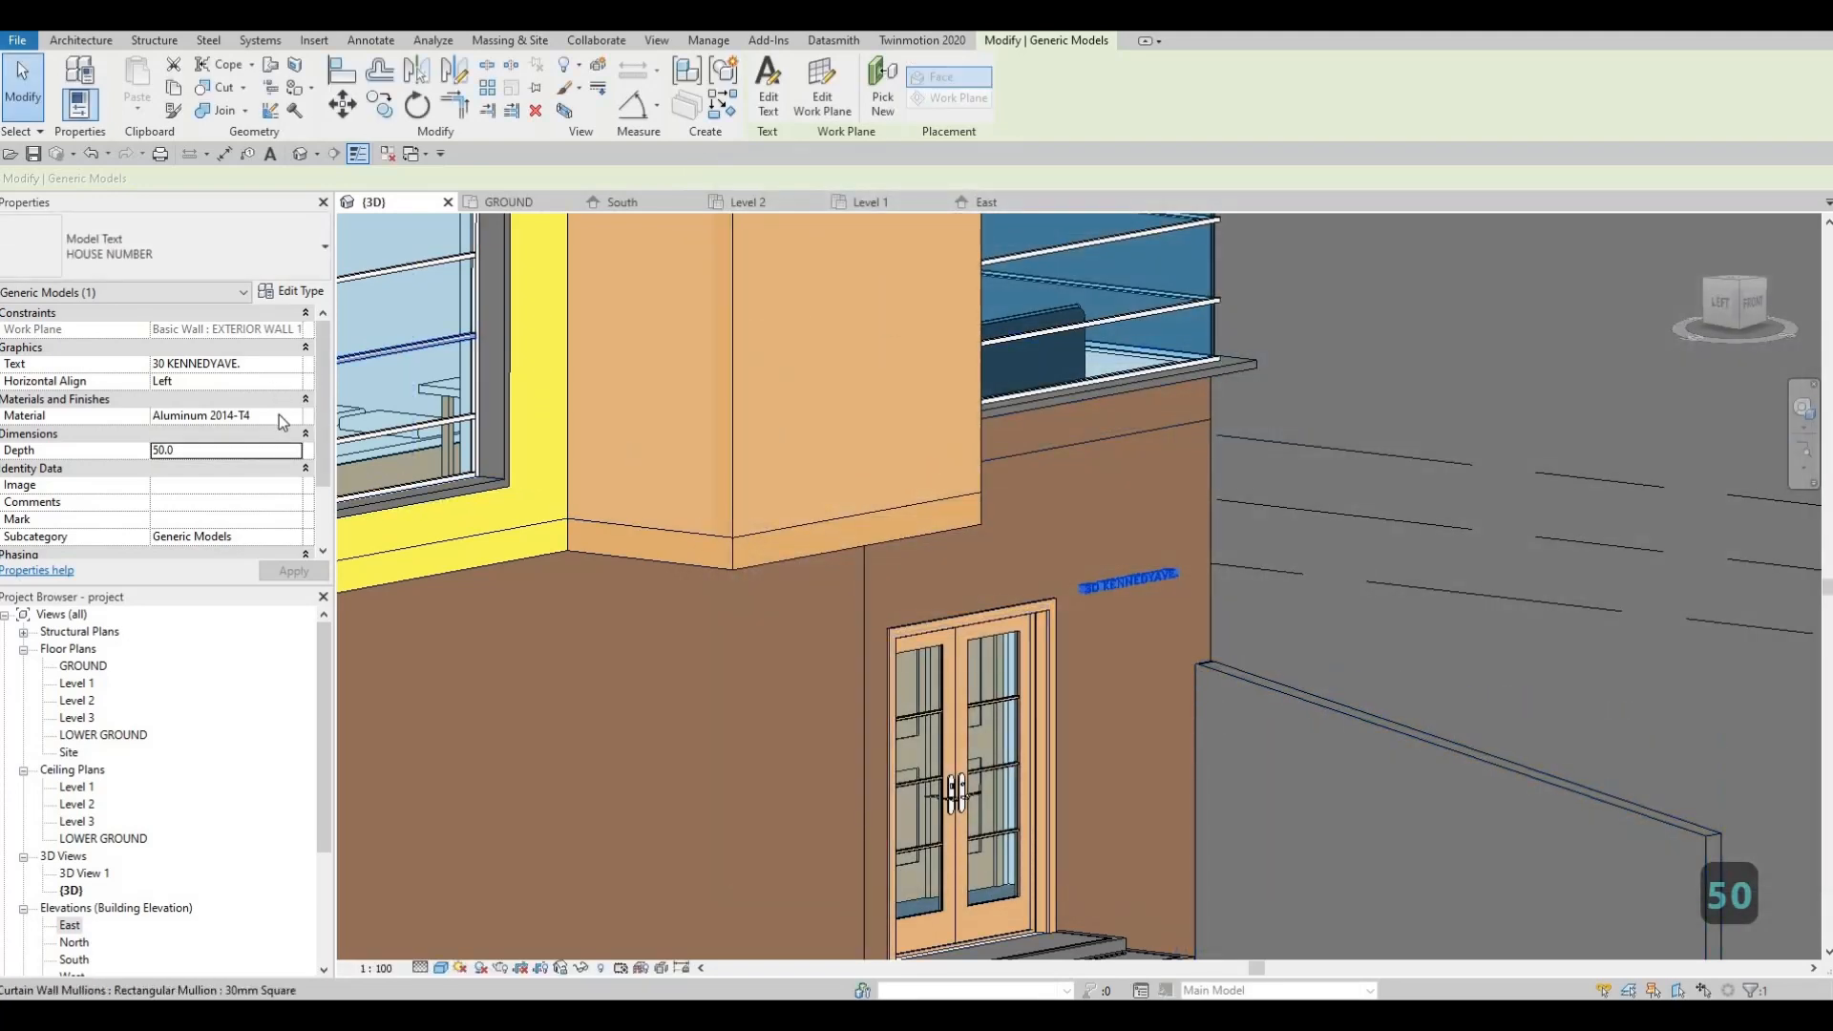
pyautogui.click(291, 291)
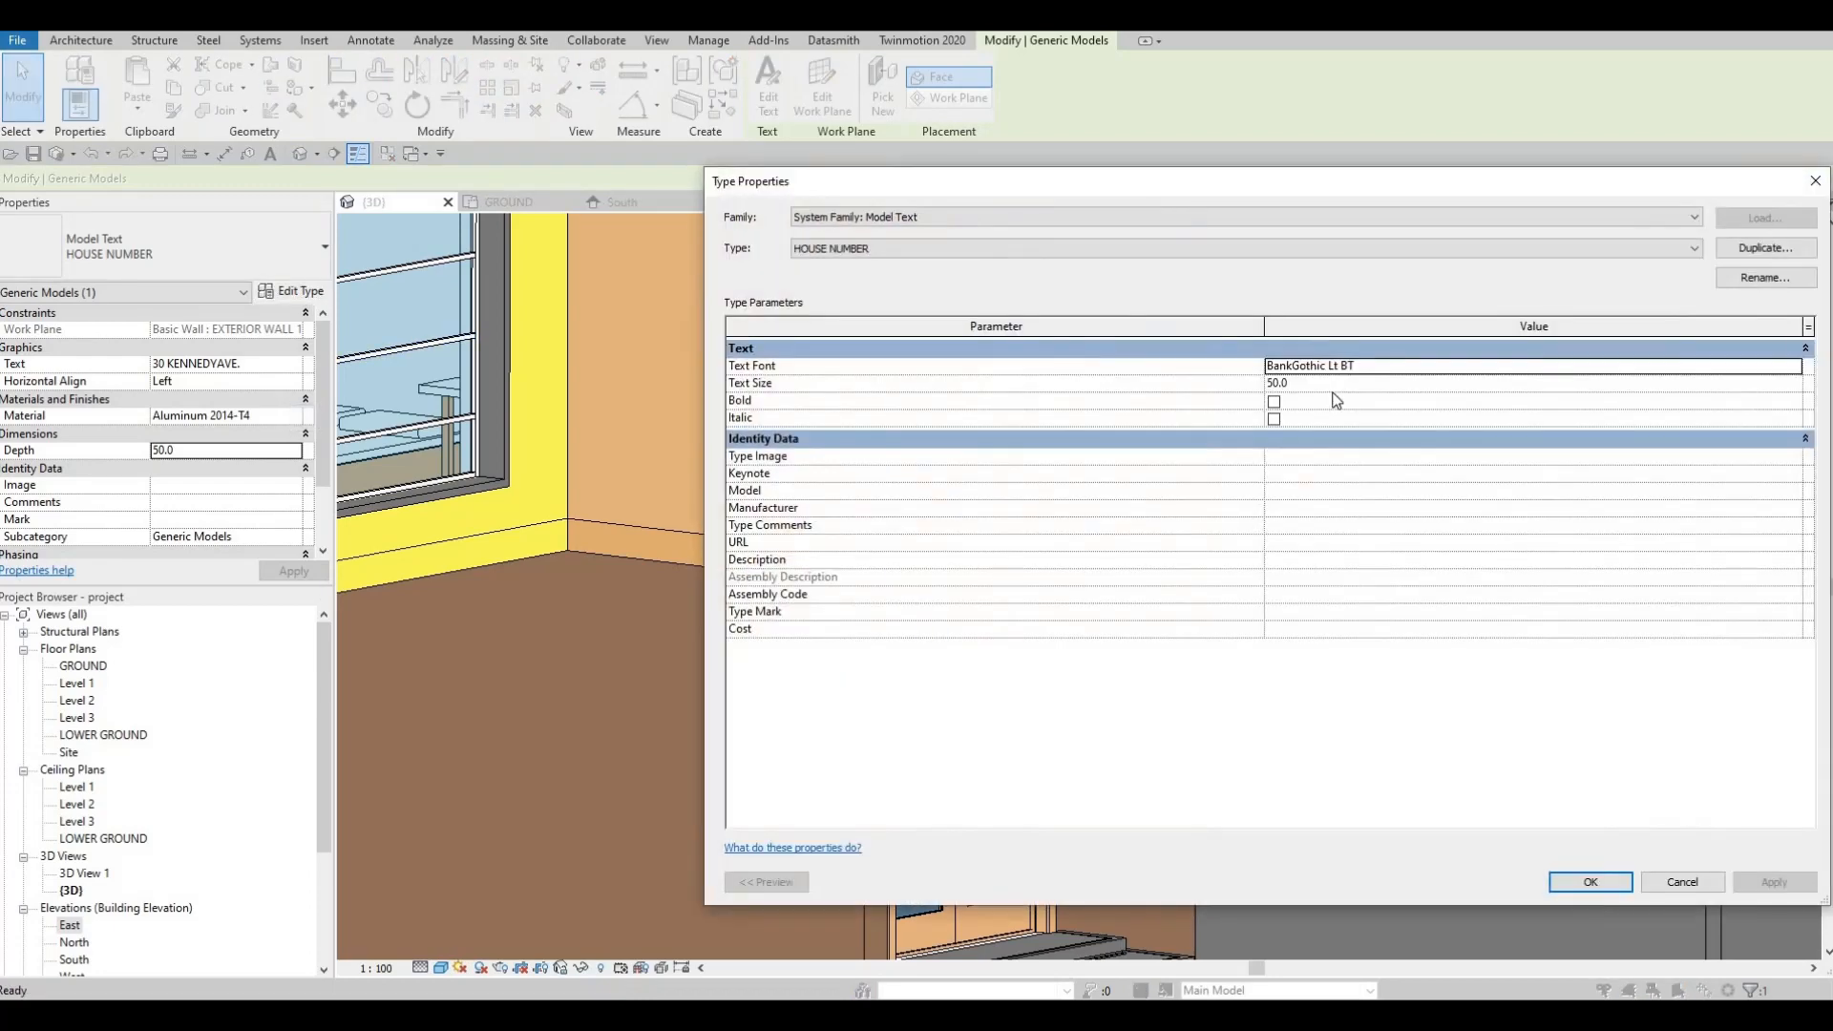
pyautogui.click(1337, 382)
pyautogui.write('100')
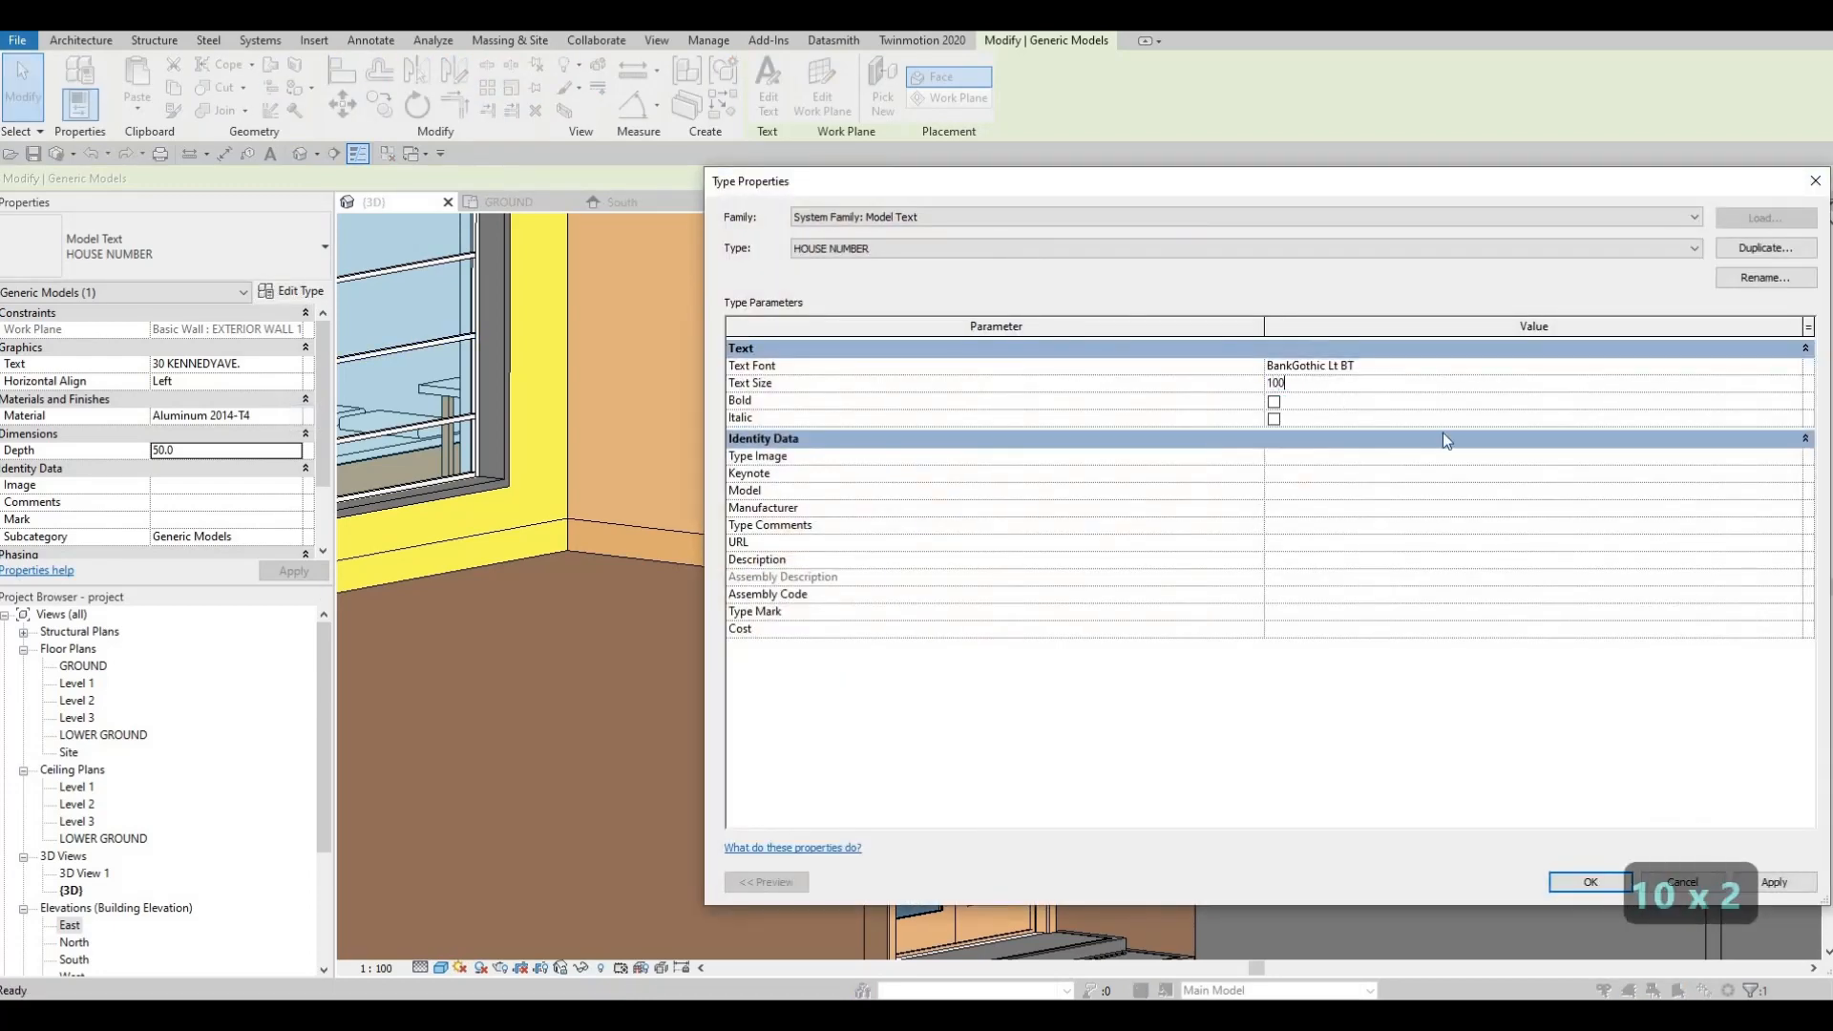
pyautogui.click(1603, 883)
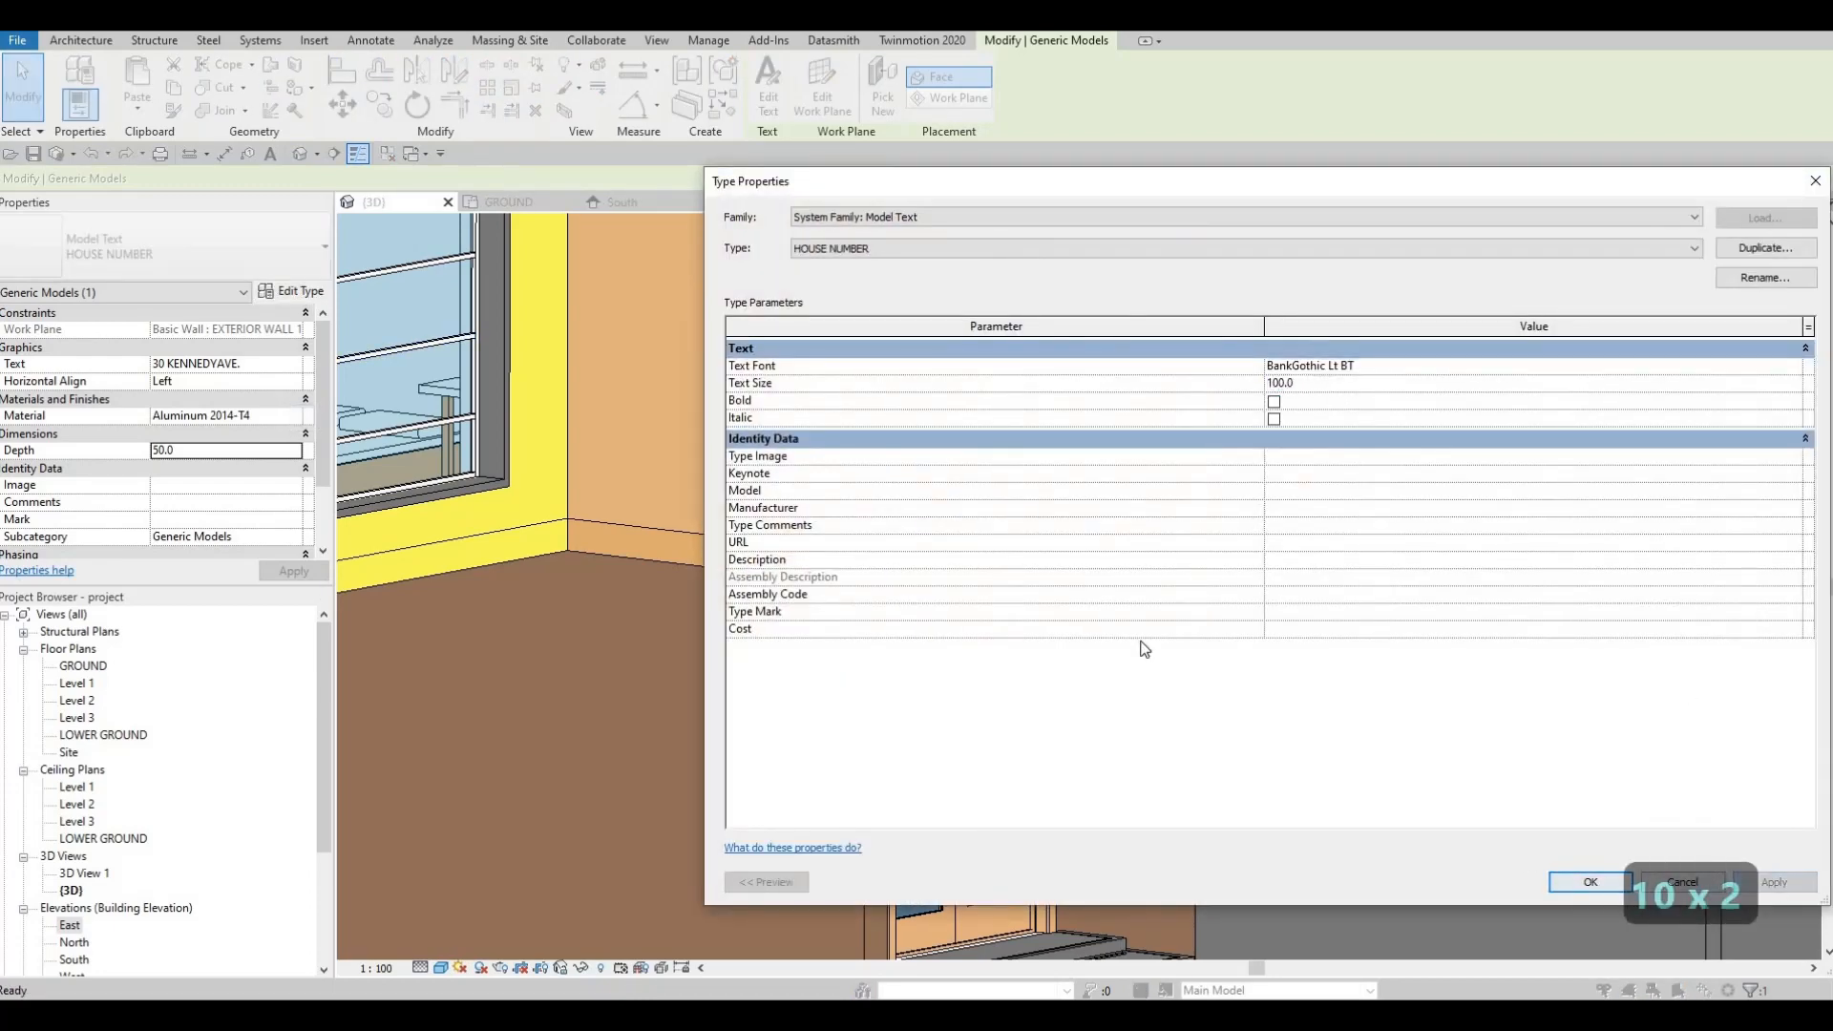
pyautogui.press('Escape')
pyautogui.keyDown('shift'); pyautogui.moveTo(874, 650); pyautogui.dragTo(1154, 567, button='middle'); pyautogui.keyUp('shift')
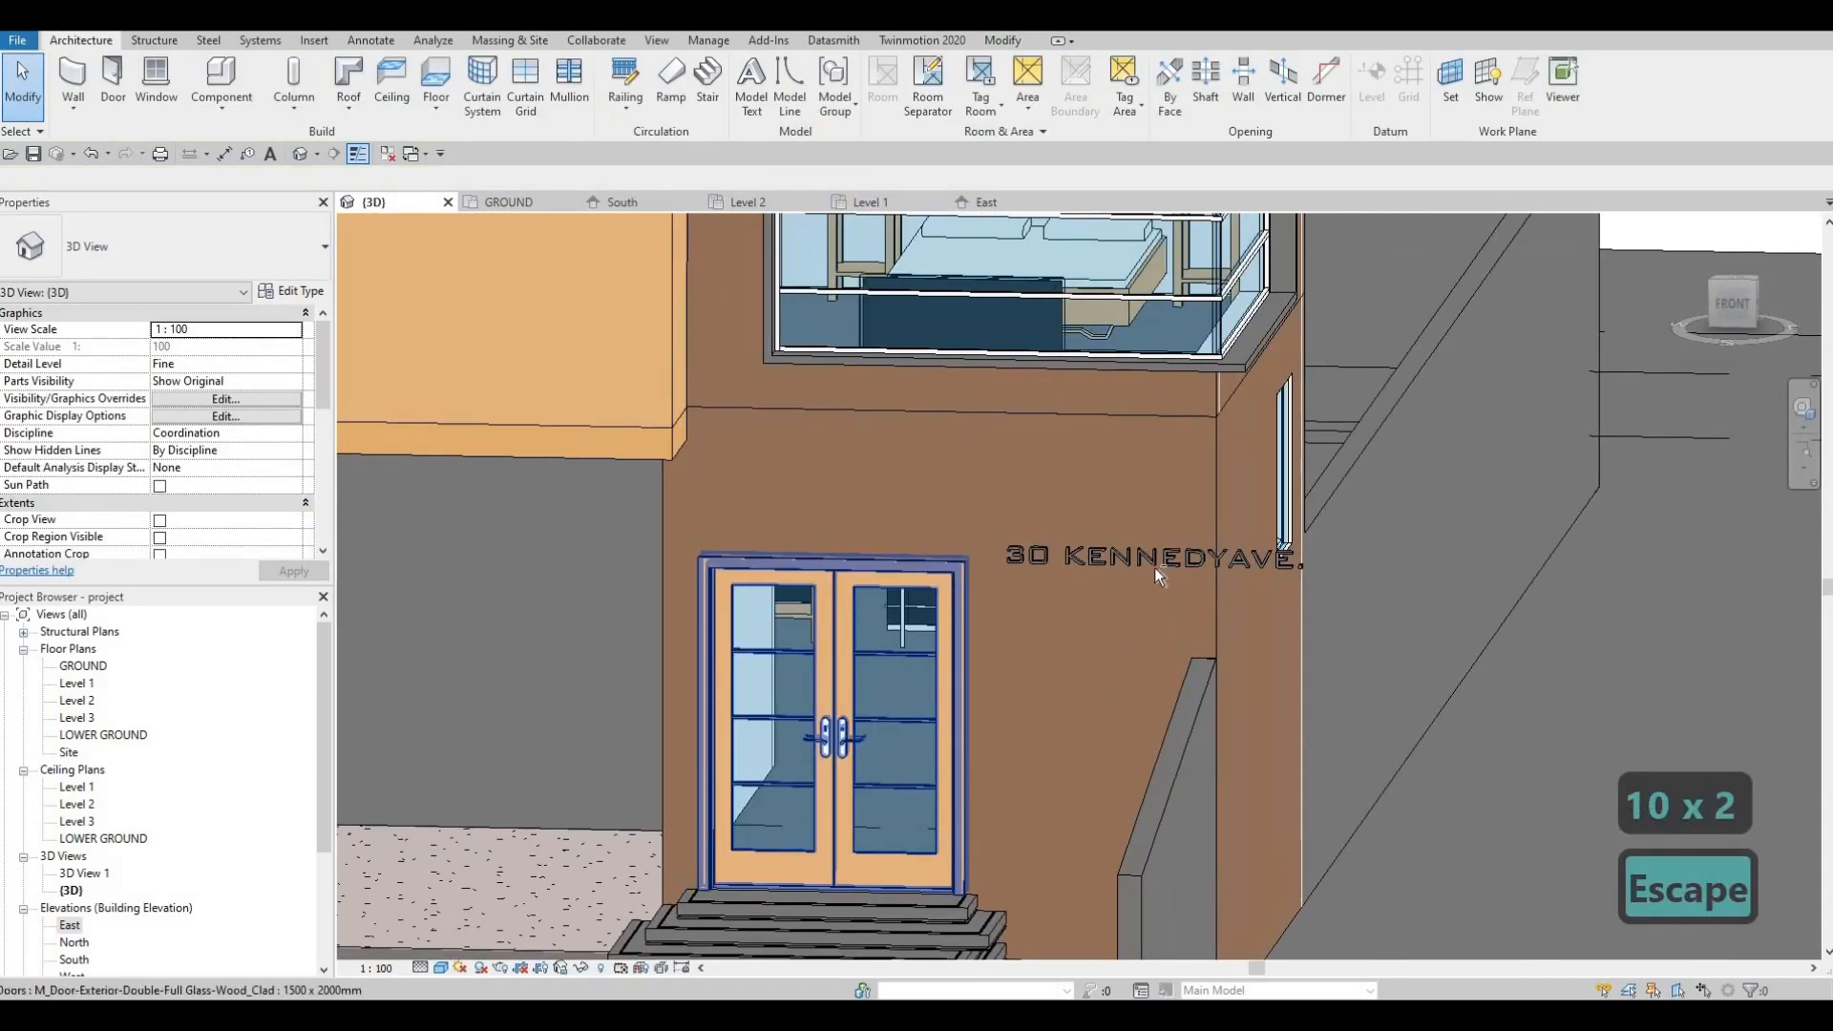
pyautogui.scroll(3, 1156, 559)
pyautogui.click(1156, 559)
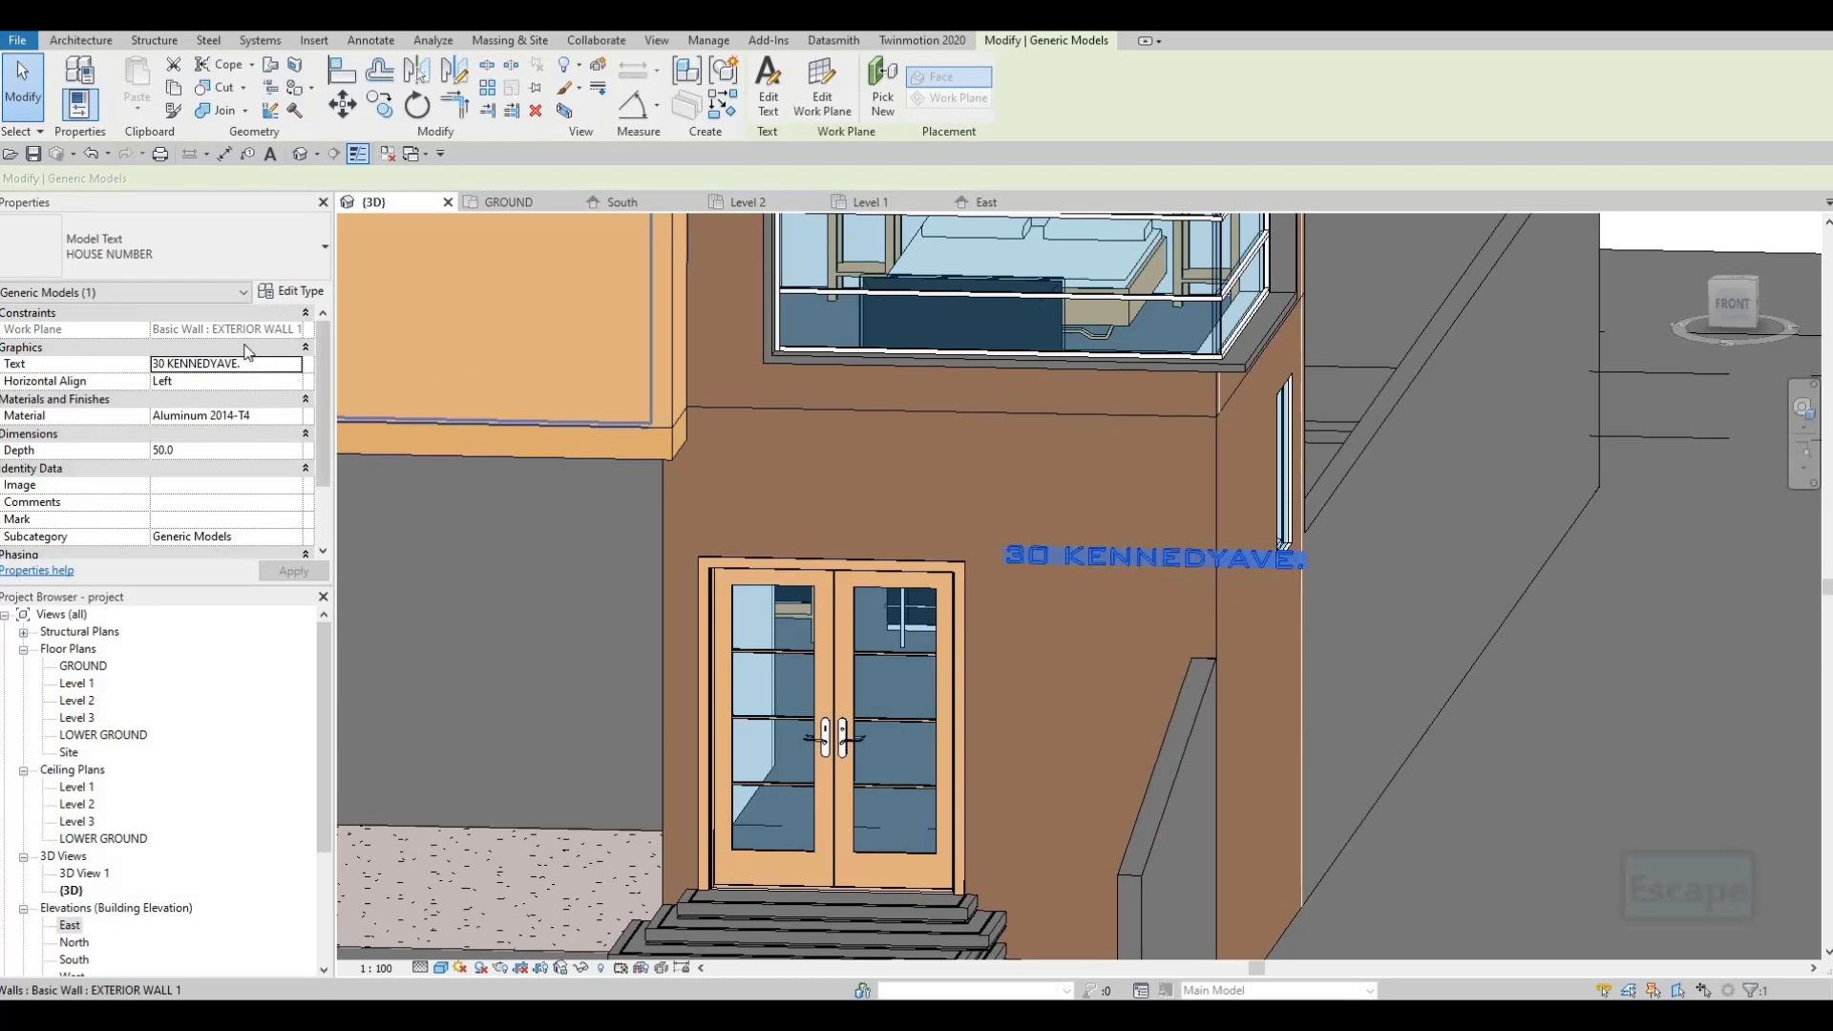
# Step: Change the house-number wording to '30-15', removing the street name
pyautogui.click(302, 292)
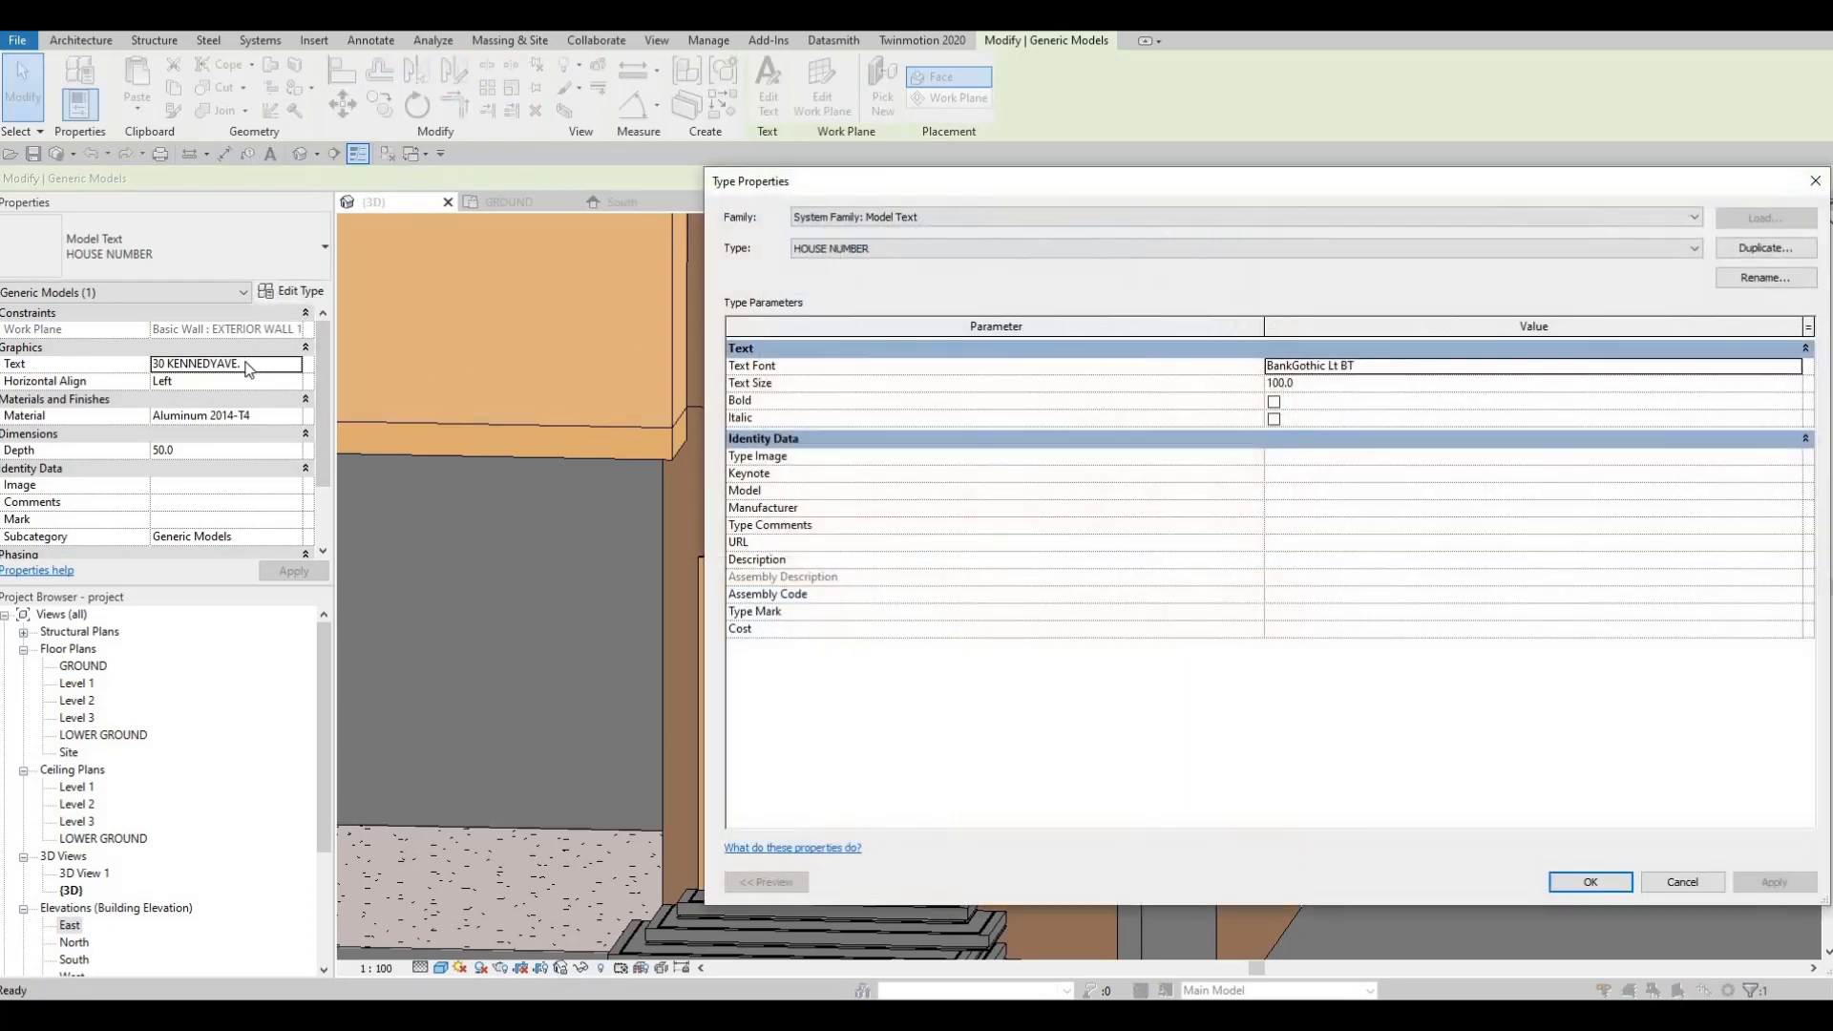
pyautogui.press('Escape')
pyautogui.click(298, 364)
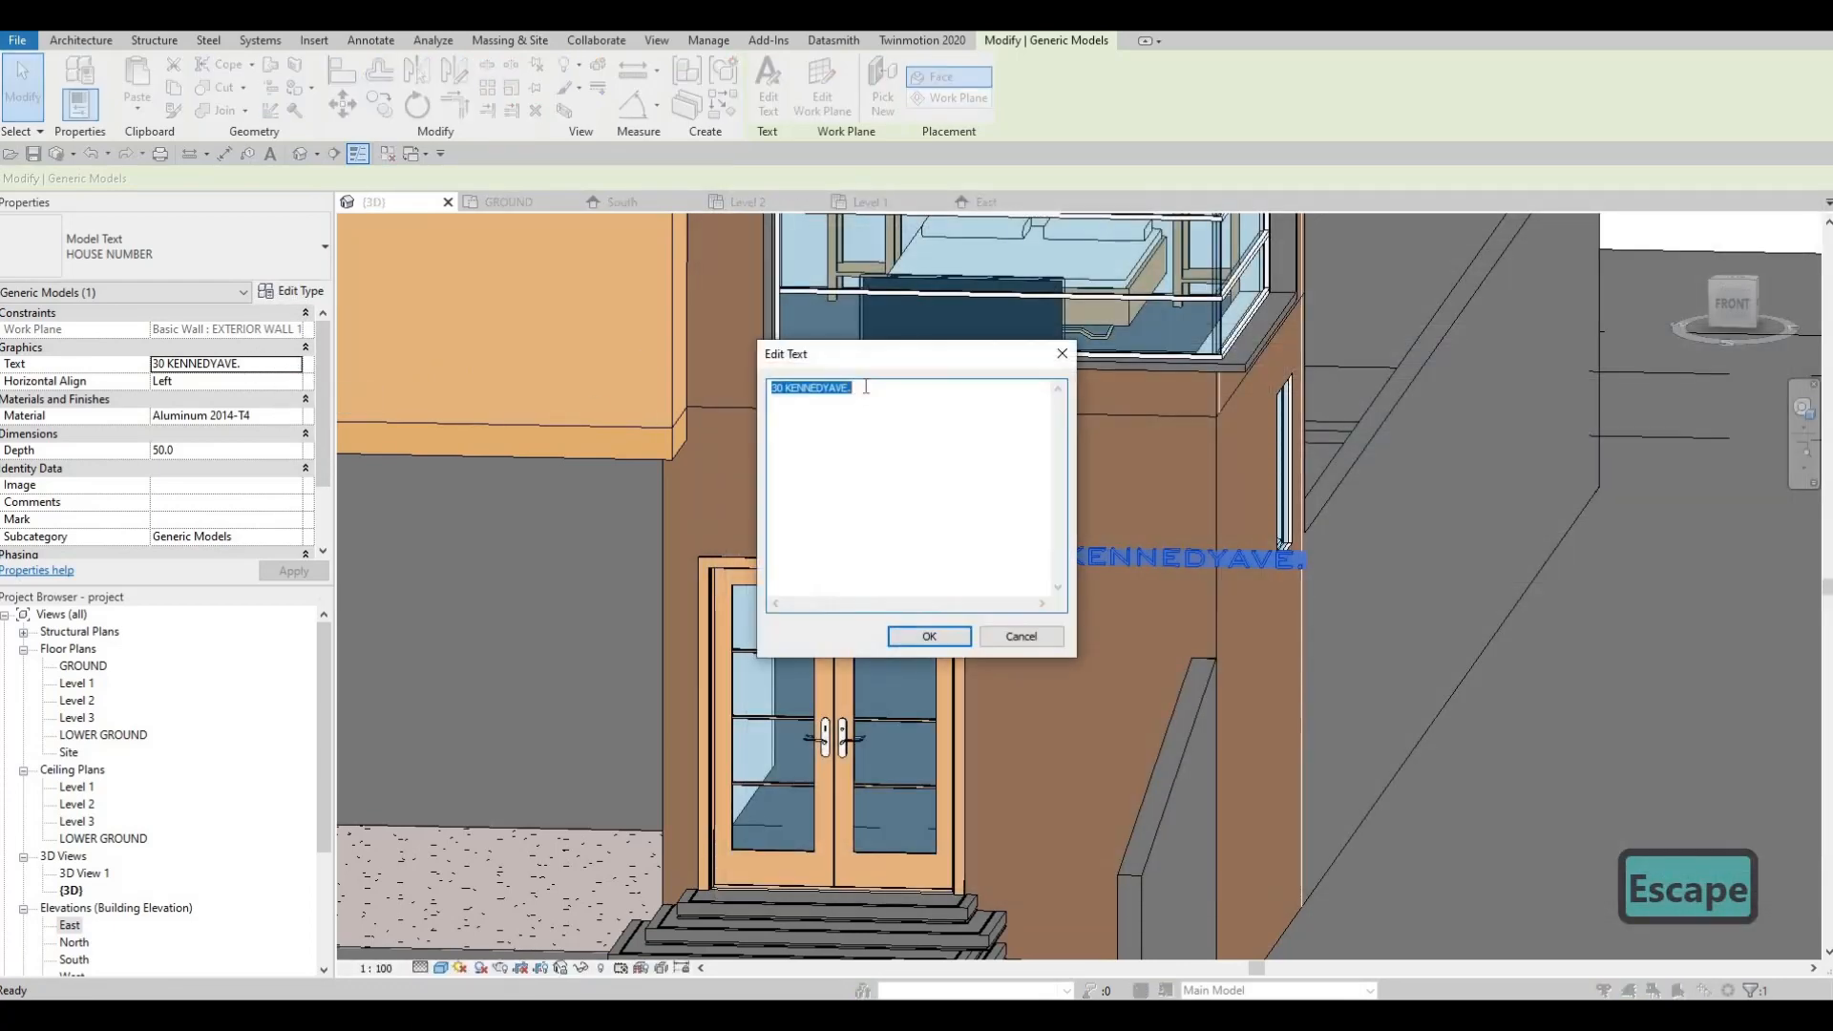
pyautogui.click(880, 391)
pyautogui.click(852, 394)
pyautogui.moveTo(853, 394); pyautogui.dragTo(789, 399)
pyautogui.press('BackSpace')
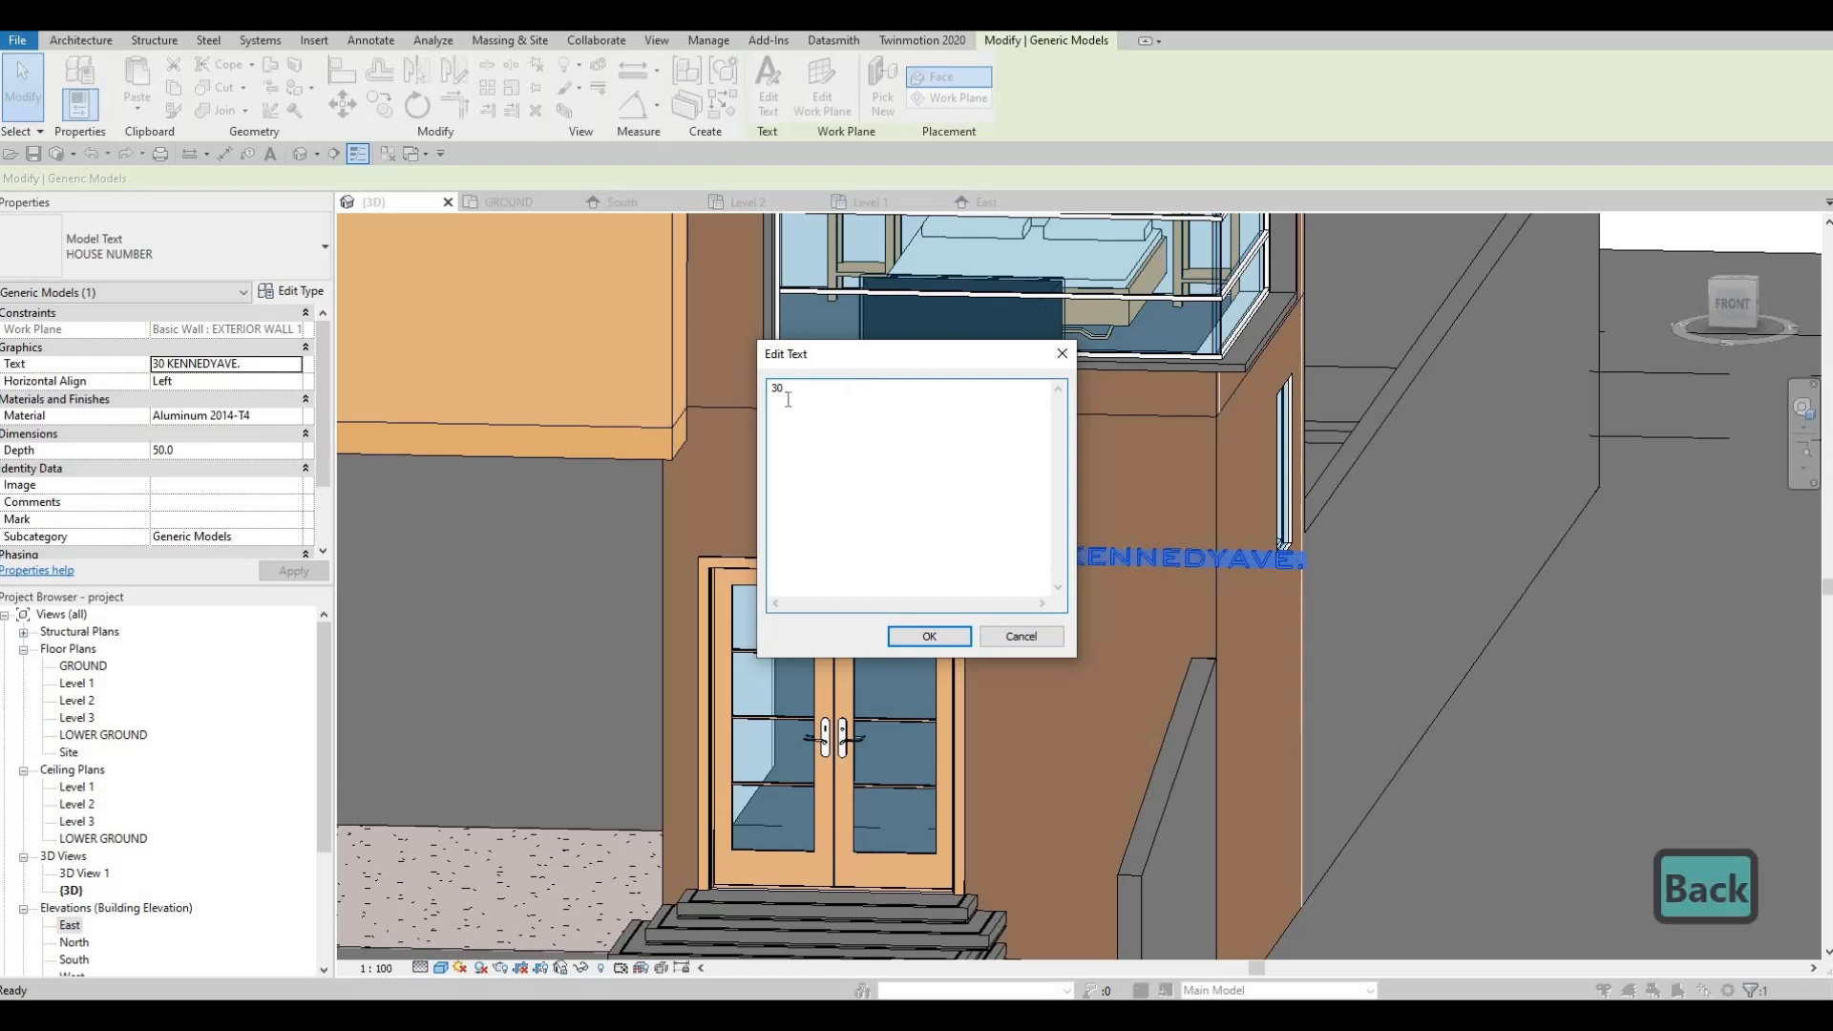
pyautogui.press('BackSpace')
pyautogui.write('-')
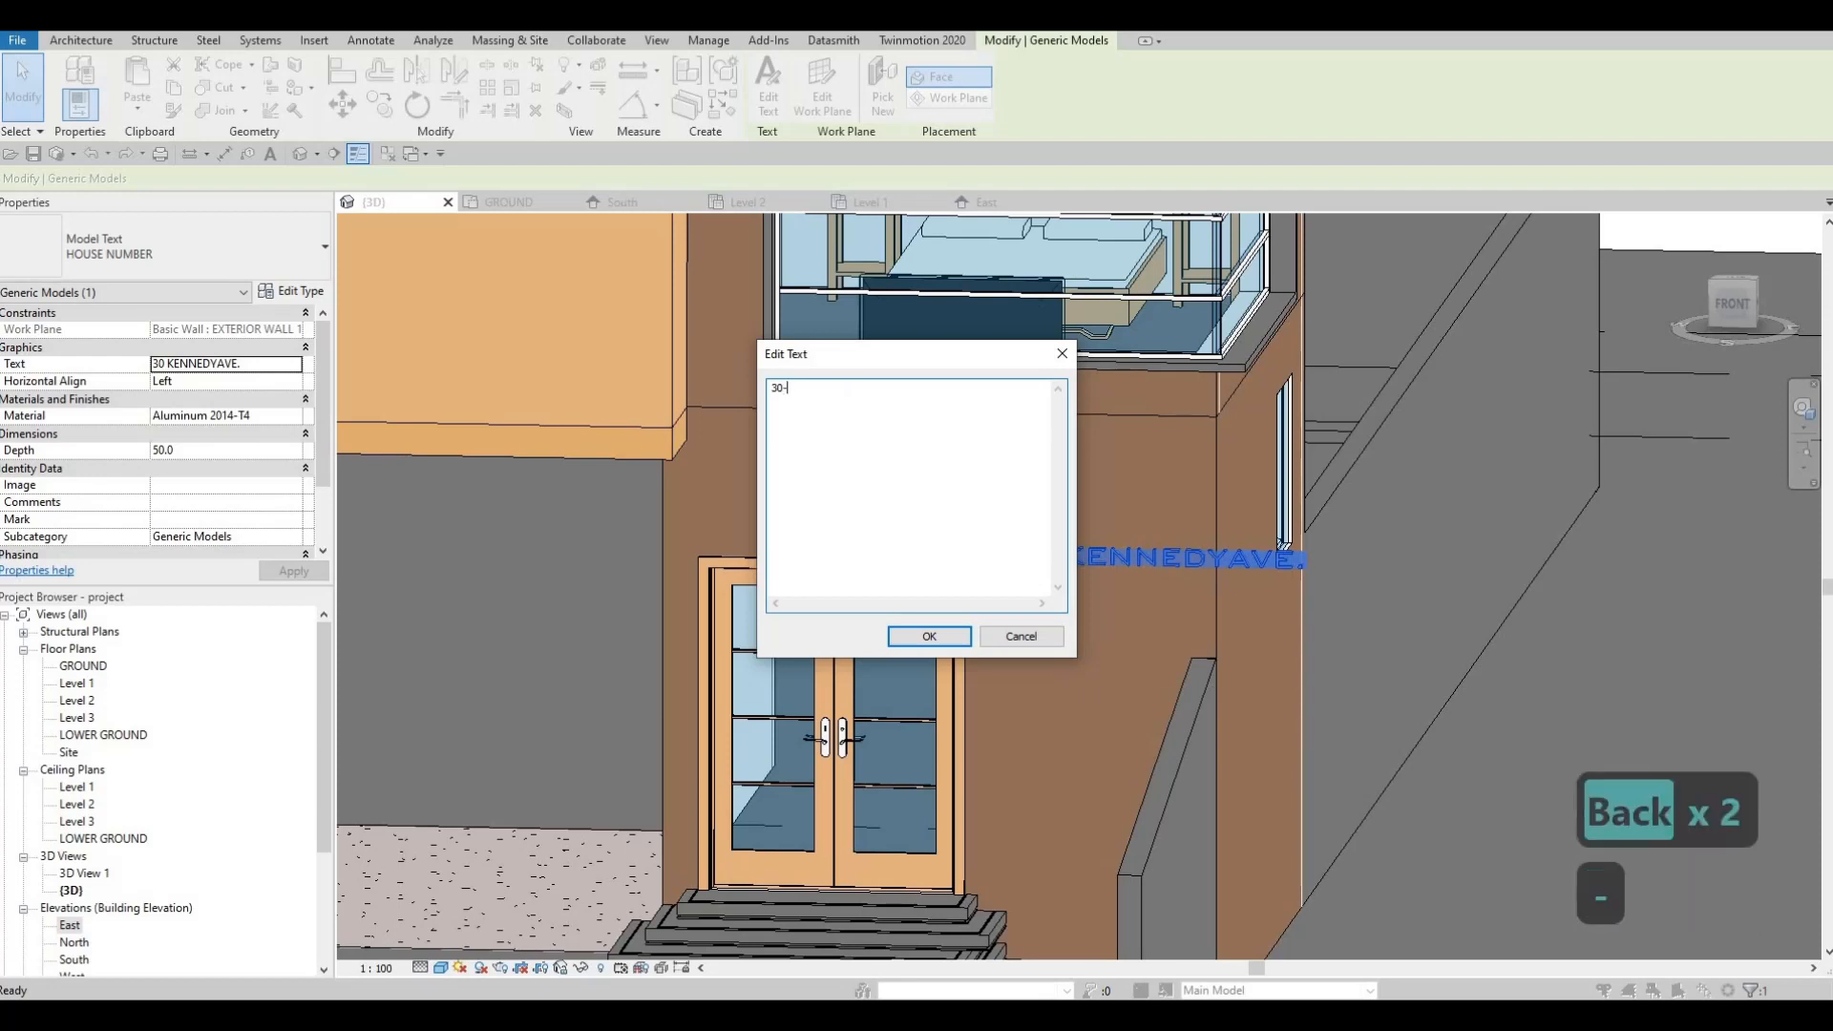
pyautogui.write('15')
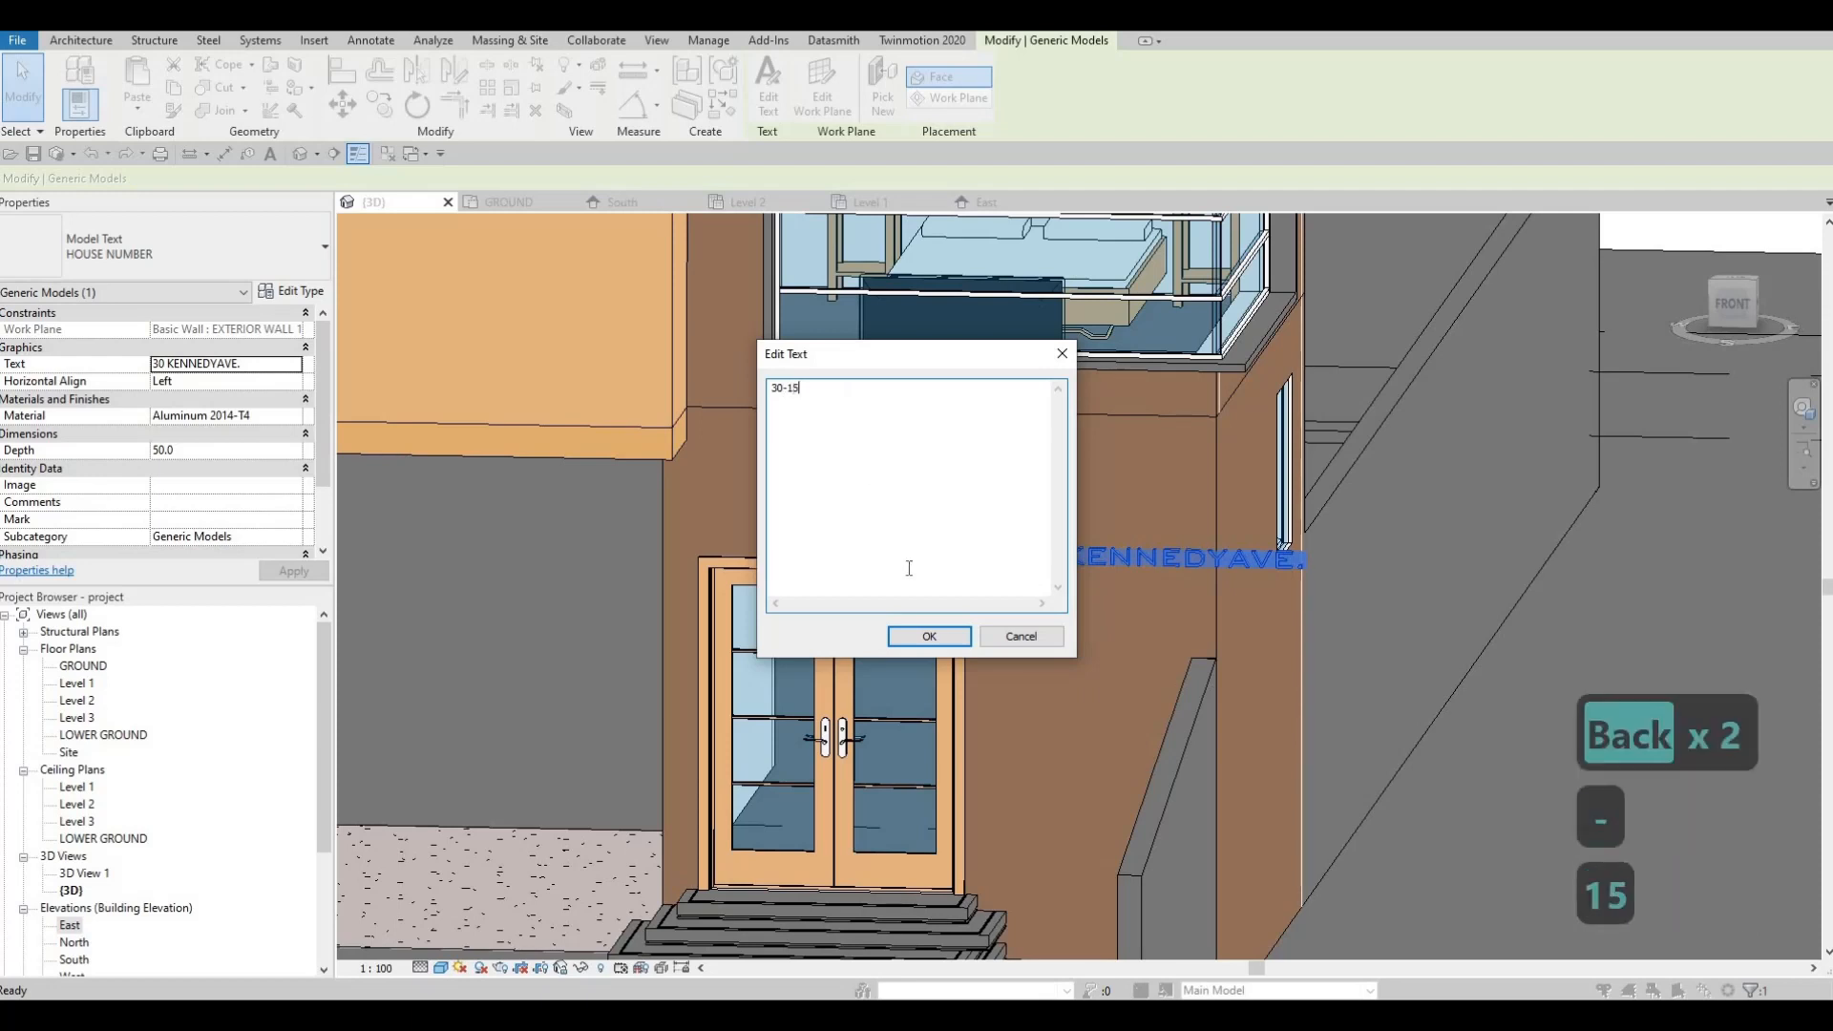
pyautogui.click(971, 638)
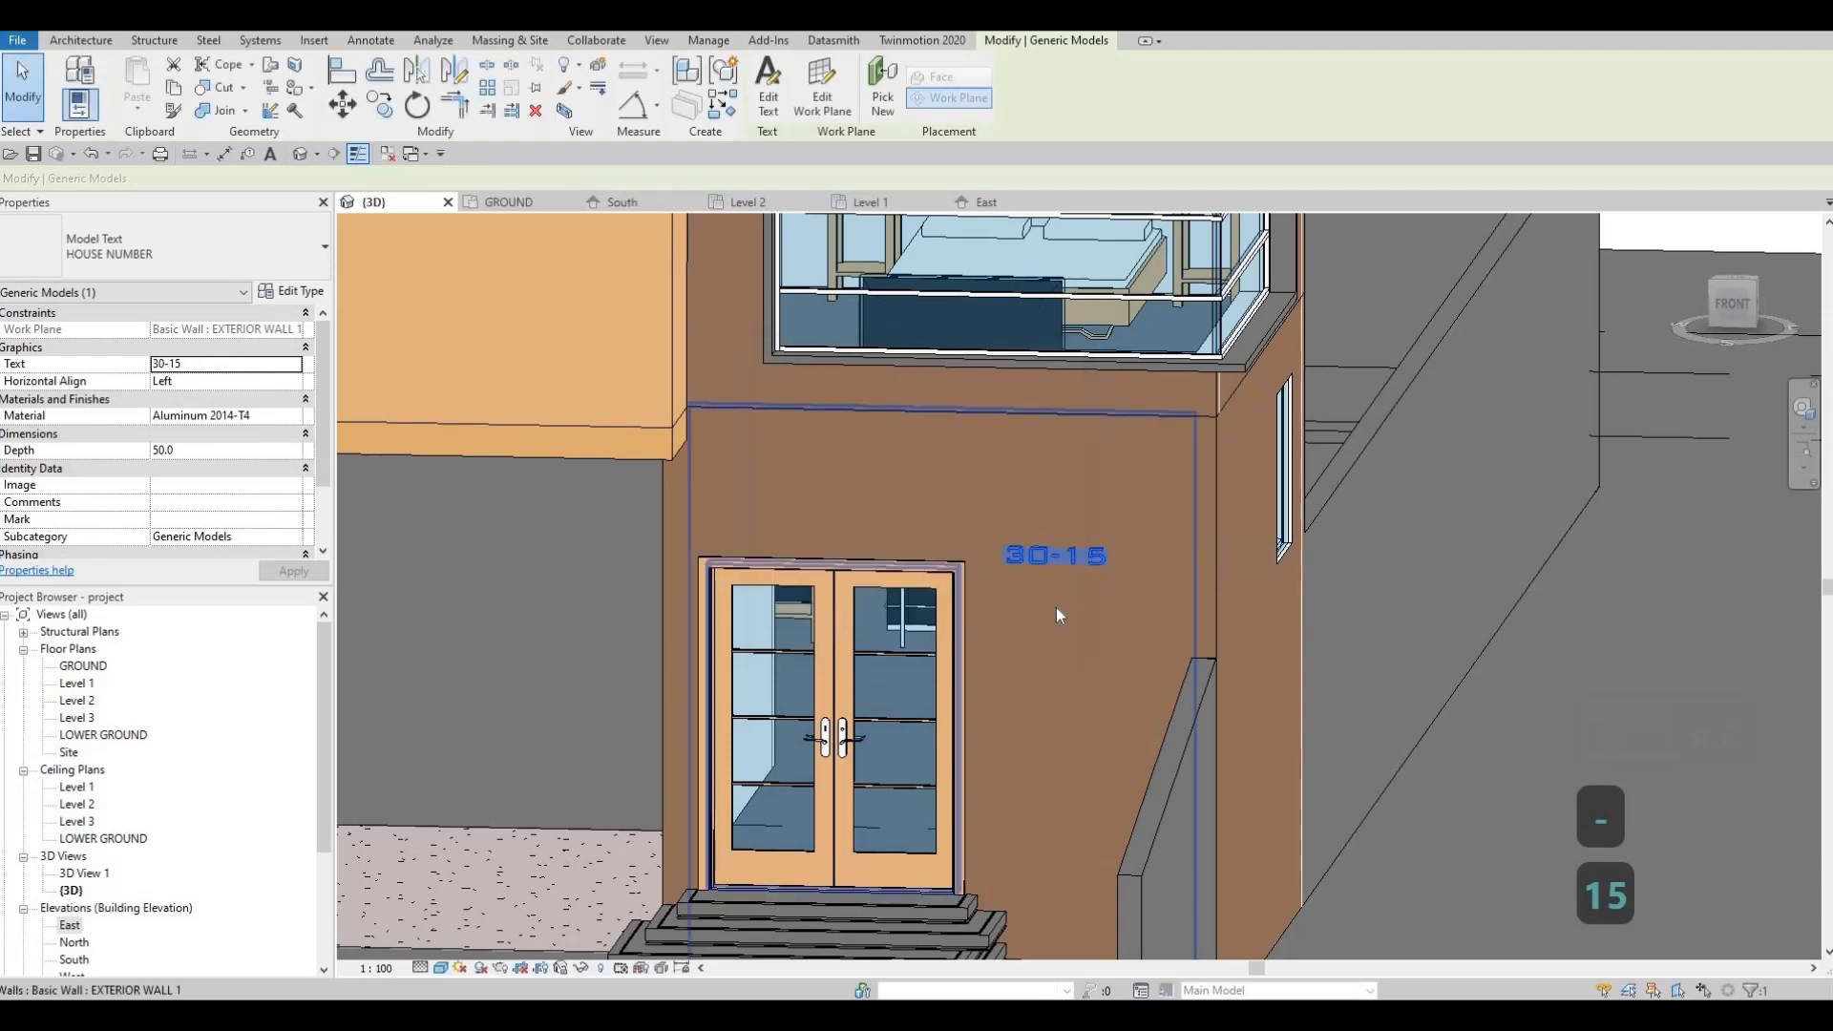
# Step: Move the 30-15 text on the brown wall and nudge it slightly left
pyautogui.press('Escape')
pyautogui.press('Escape')
pyautogui.moveTo(1080, 550); pyautogui.dragTo(967, 635)
pyautogui.scroll(-3, 931, 744)
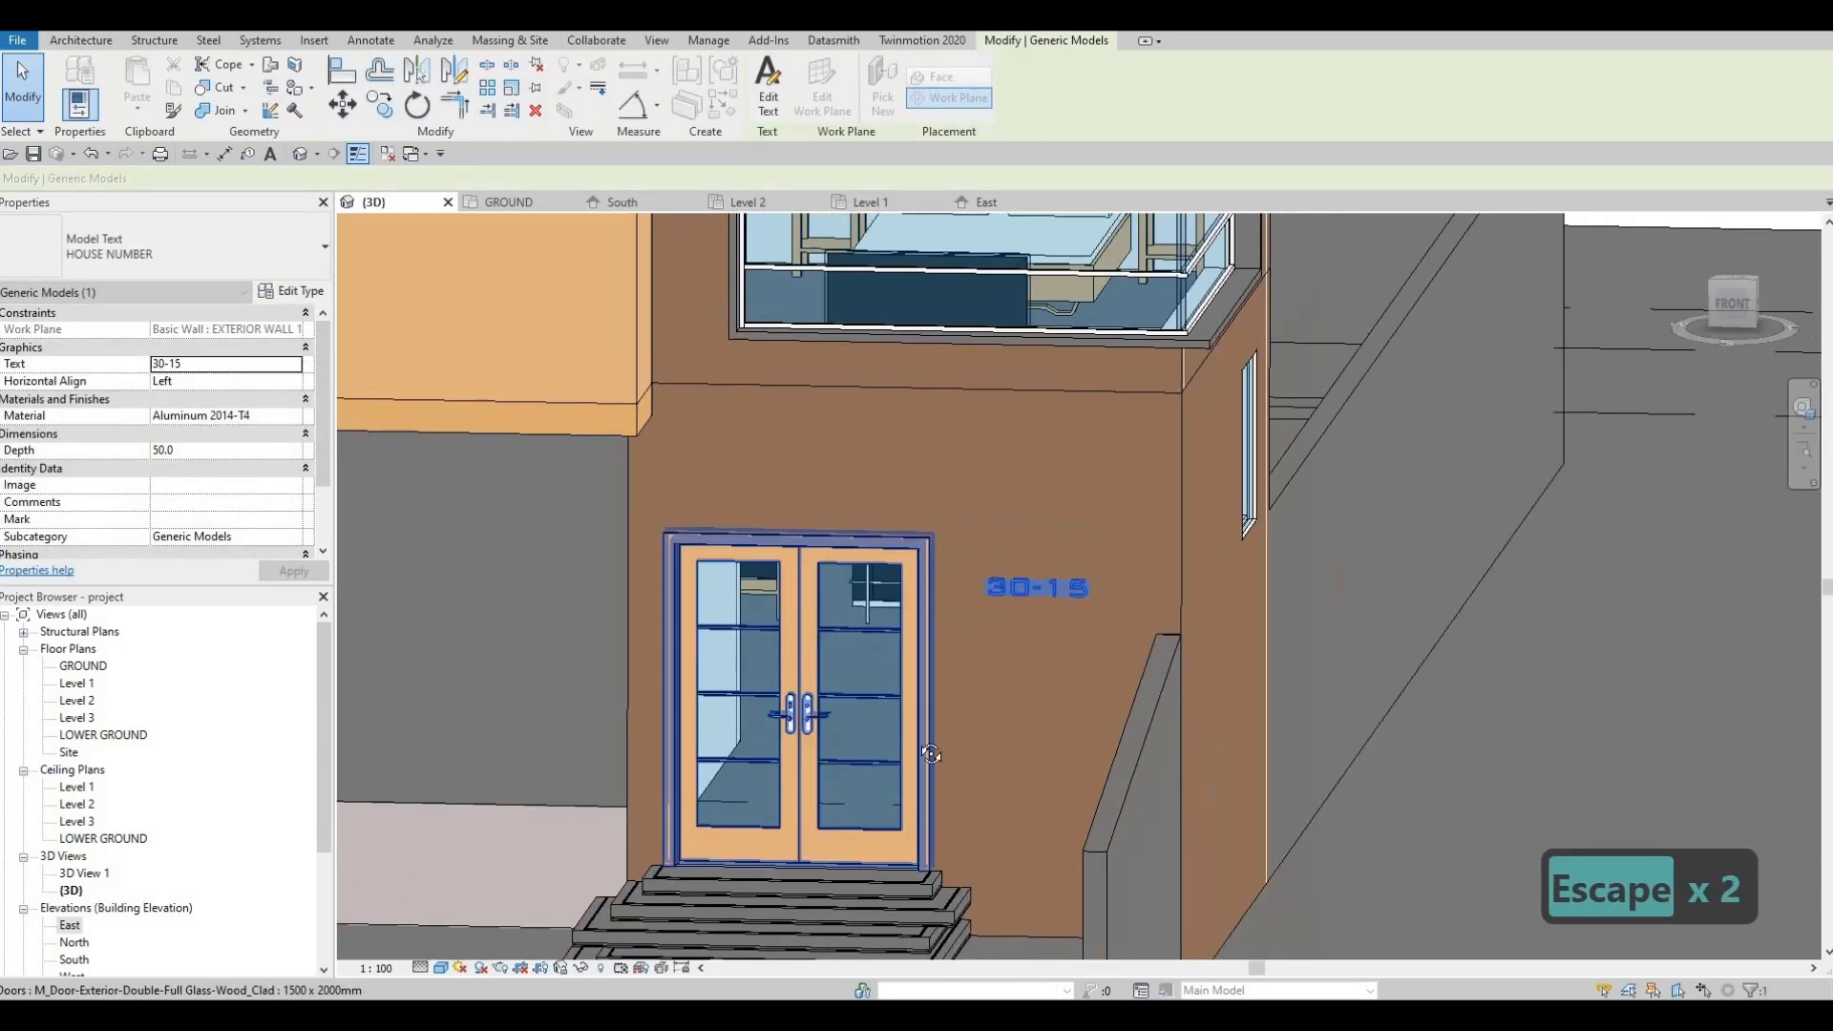
pyautogui.press('Escape')
pyautogui.keyDown('shift'); pyautogui.moveTo(926, 742); pyautogui.dragTo(931, 668, button='middle'); pyautogui.keyUp('shift')
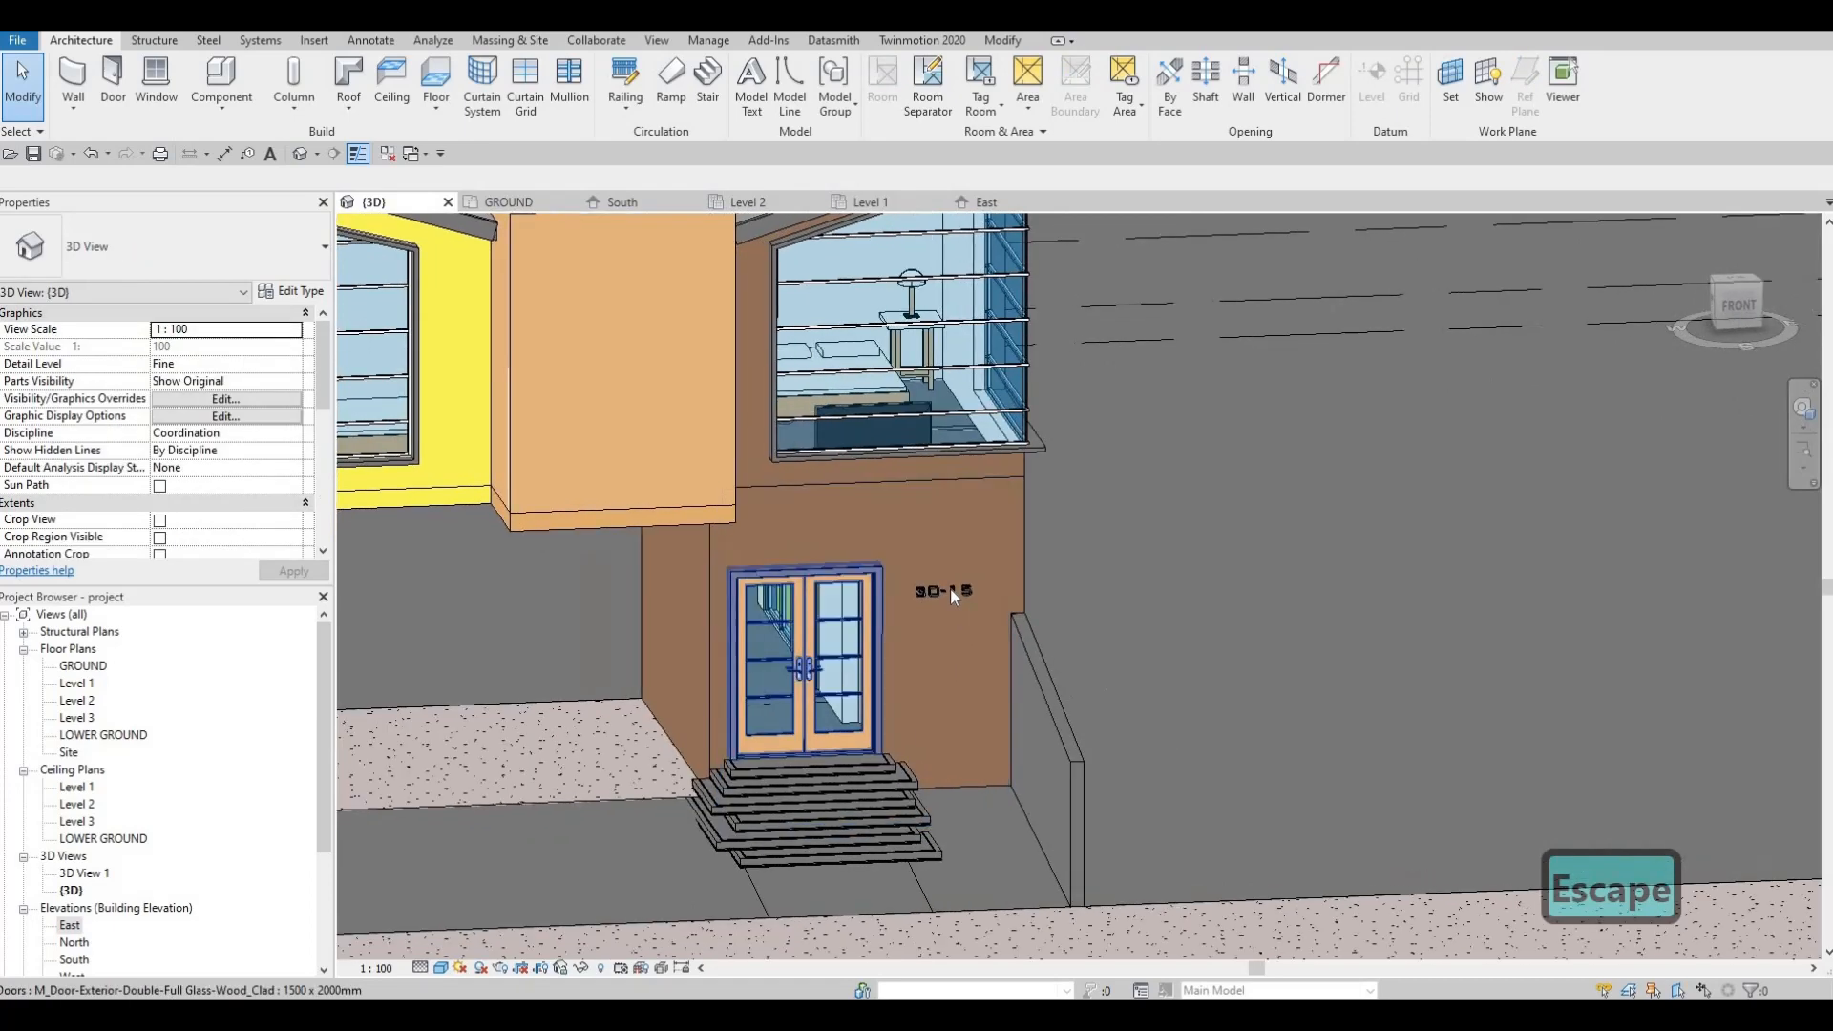
pyautogui.click(943, 591)
pyautogui.scroll(2, 943, 591)
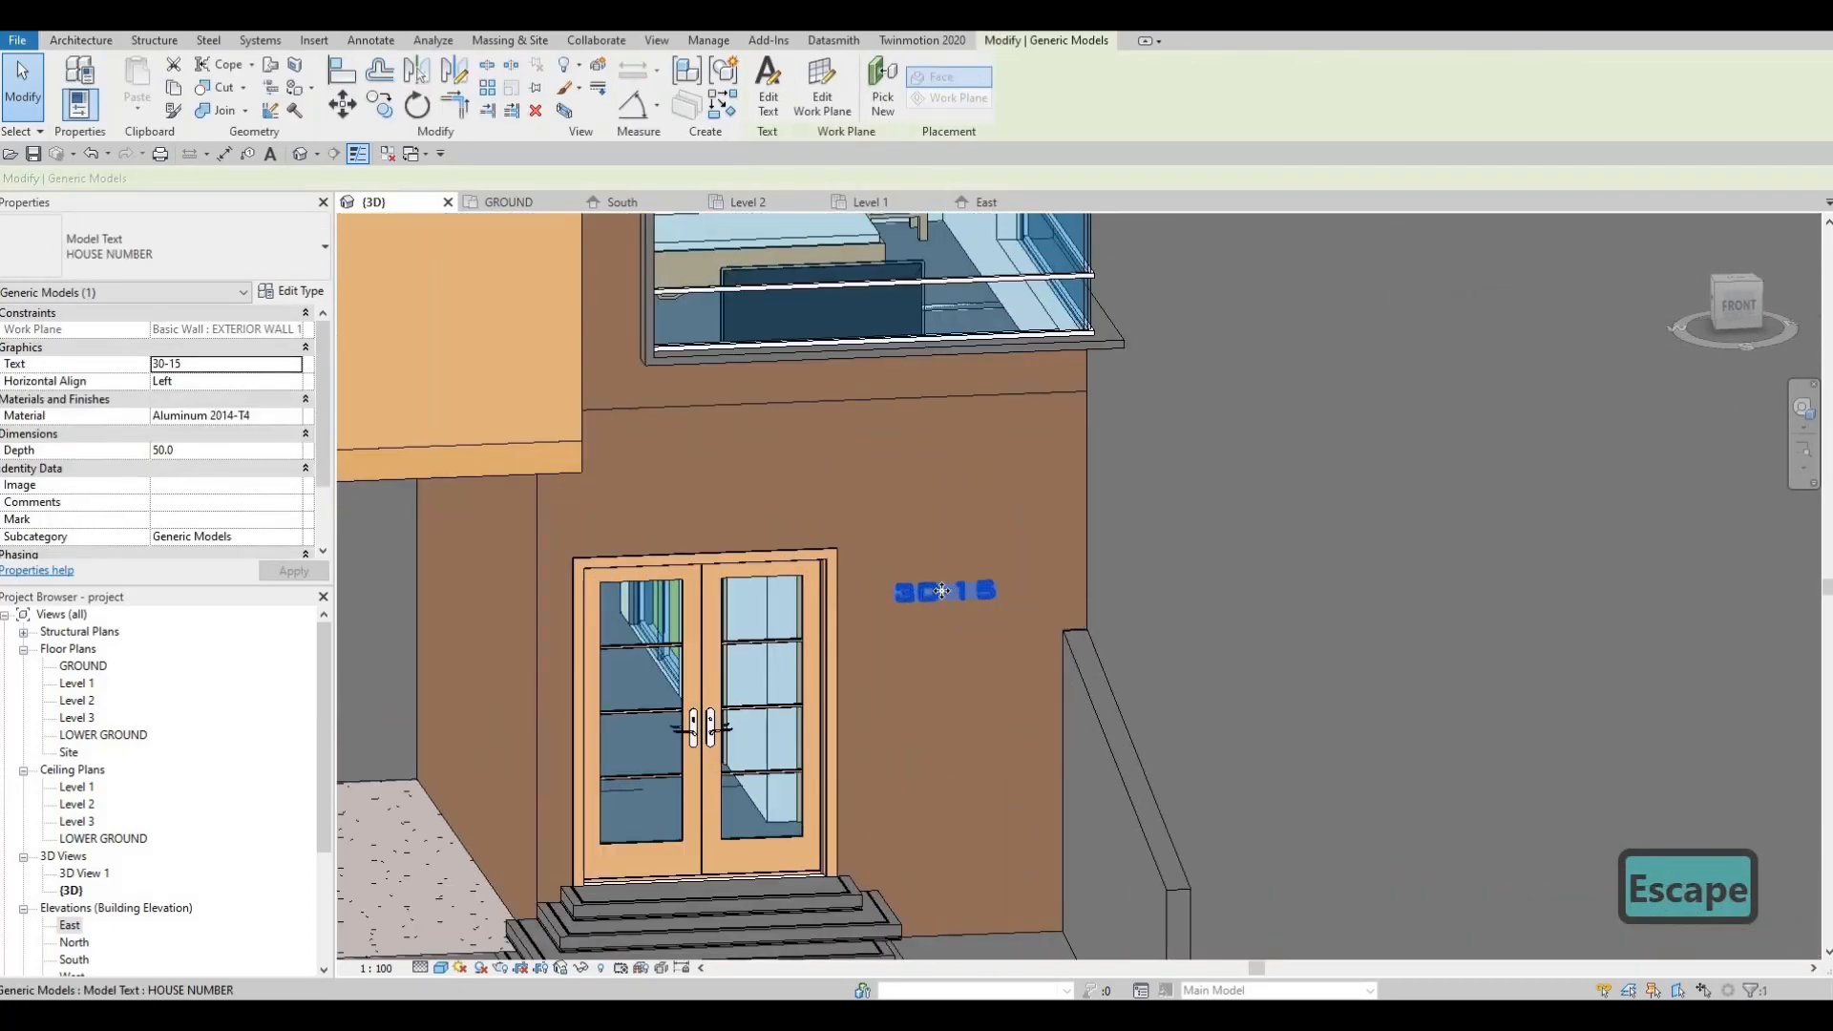
pyautogui.press('Left')
pyautogui.press('Left')
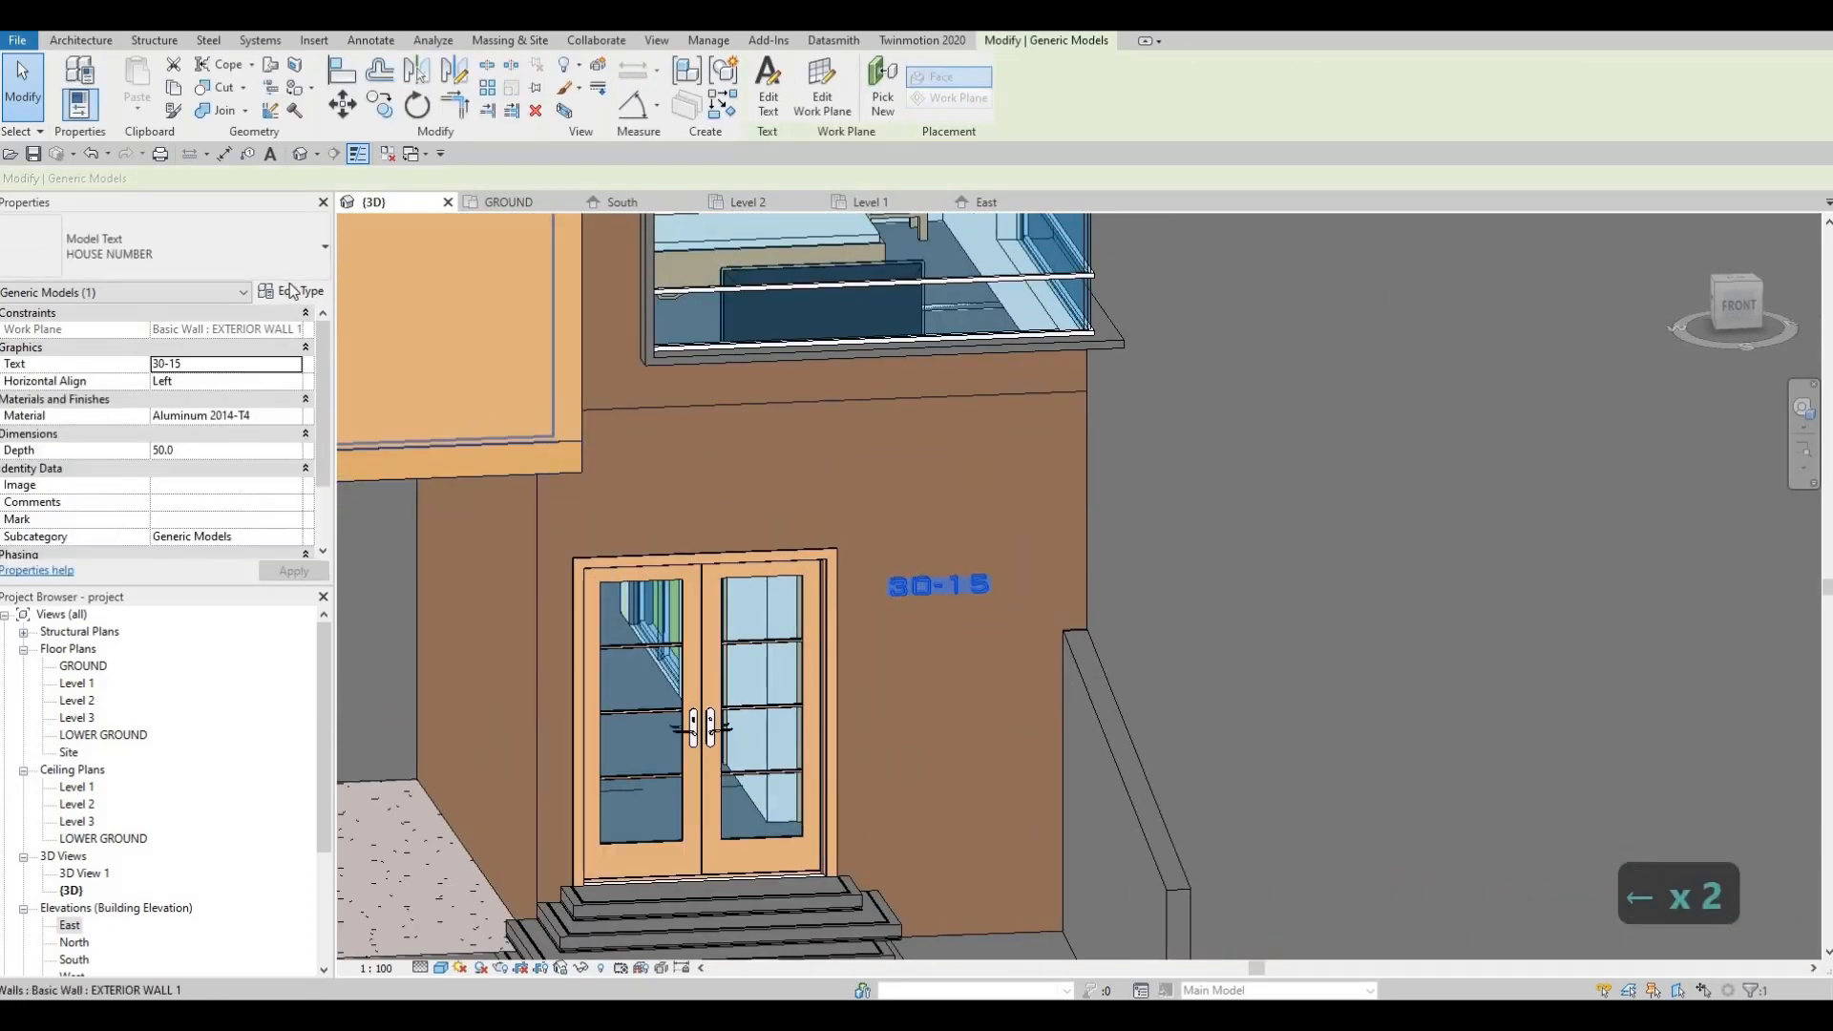
# Step: Append 'D' so the house number reads 30-15D
pyautogui.click(292, 291)
pyautogui.press('Up')
pyautogui.press('Up')
pyautogui.press('Escape')
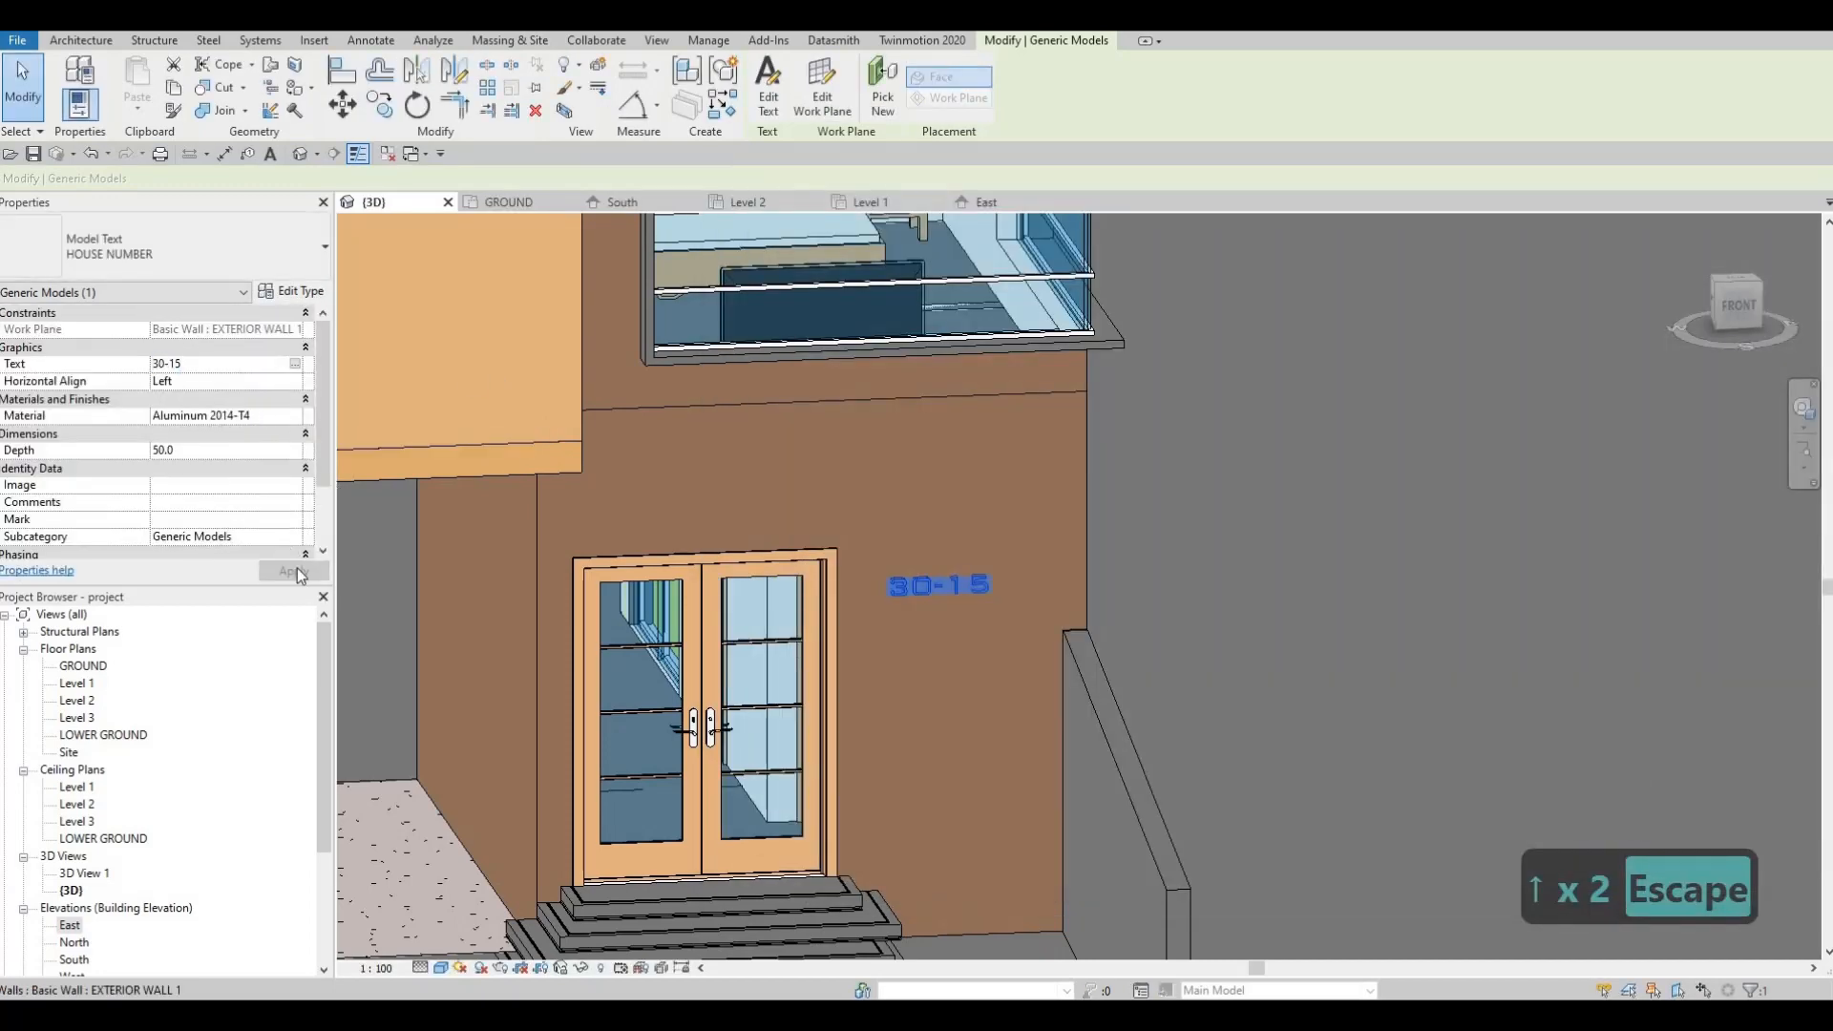
pyautogui.press('d')
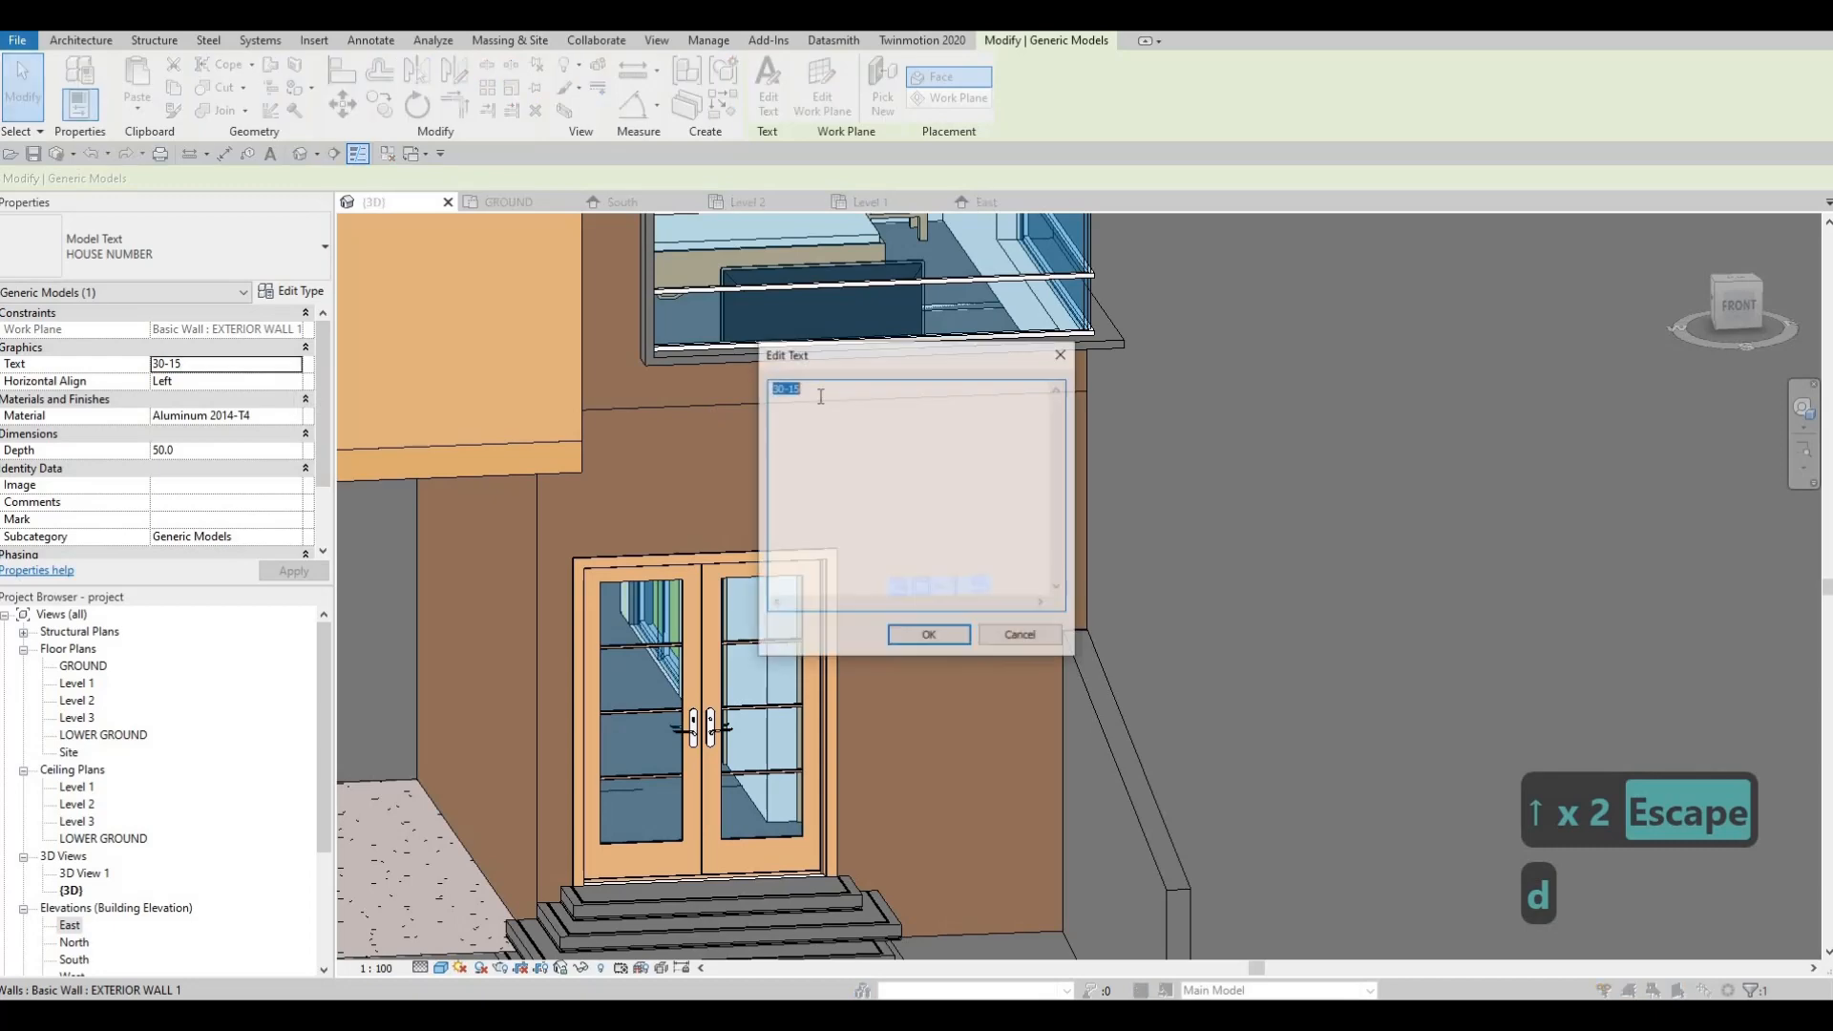
pyautogui.write('D')
pyautogui.click(953, 641)
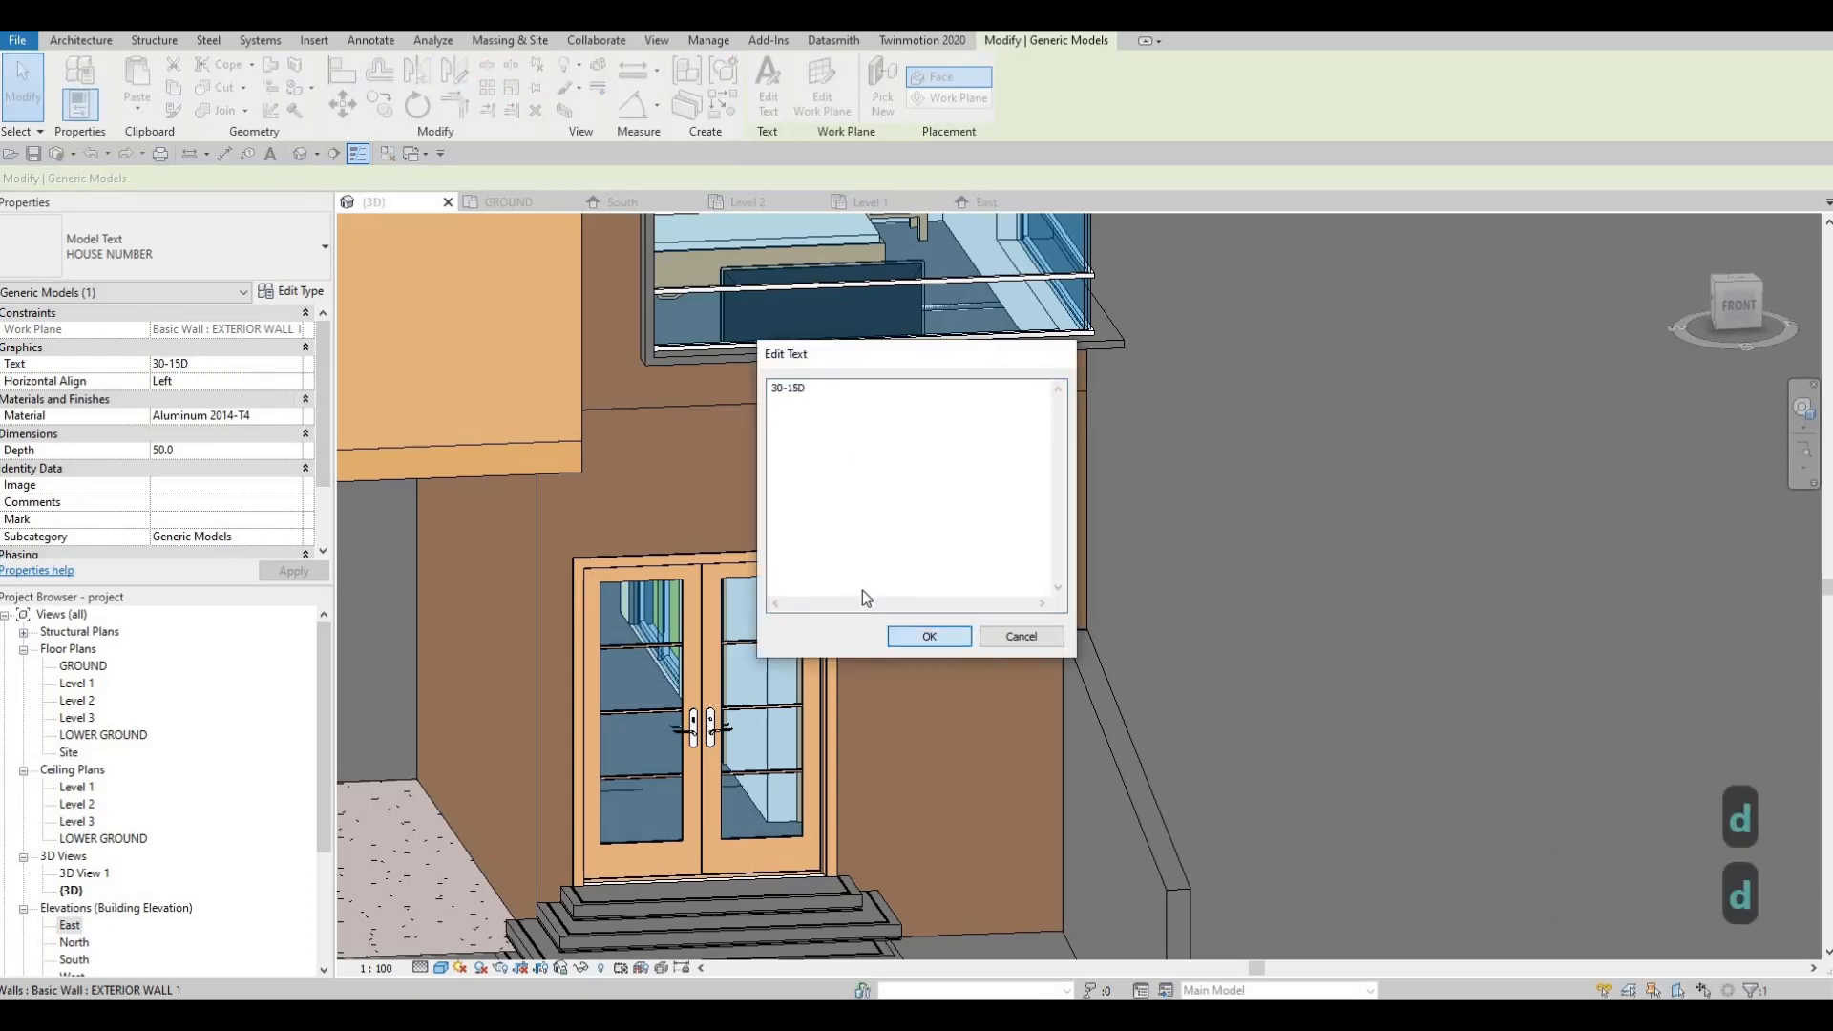
# Step: Orbit and zoom out to view the whole house from the front
pyautogui.press('Escape')
pyautogui.press('Escape')
pyautogui.scroll(-3, 830, 587)
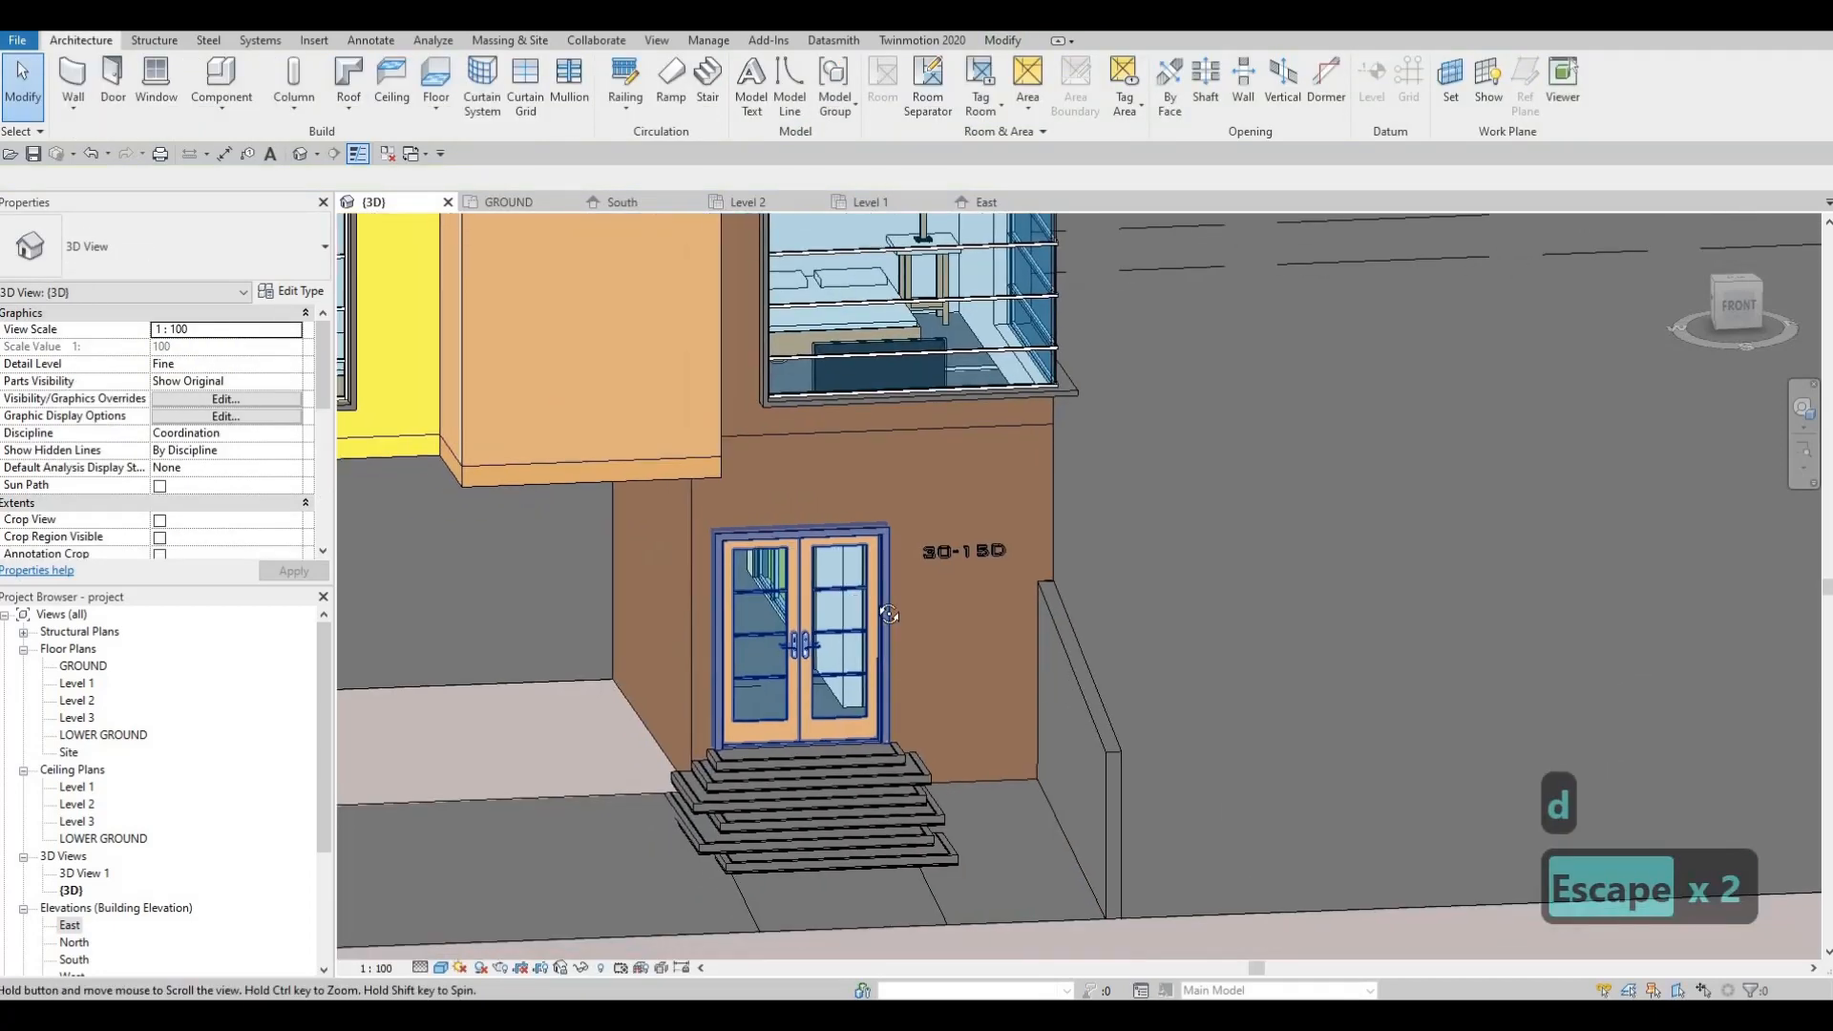
pyautogui.keyDown('shift'); pyautogui.moveTo(821, 597); pyautogui.dragTo(887, 630, button='middle'); pyautogui.keyUp('shift')
pyautogui.scroll(-1, 907, 599)
pyautogui.scroll(-3, 910, 598)
pyautogui.scroll(-1, 905, 646)
pyautogui.keyDown('shift'); pyautogui.moveTo(1009, 701); pyautogui.dragTo(954, 678, button='middle'); pyautogui.keyUp('shift')
pyautogui.keyDown('shift'); pyautogui.moveTo(1076, 754); pyautogui.dragTo(962, 659, button='middle'); pyautogui.keyUp('shift')
pyautogui.press('Escape')
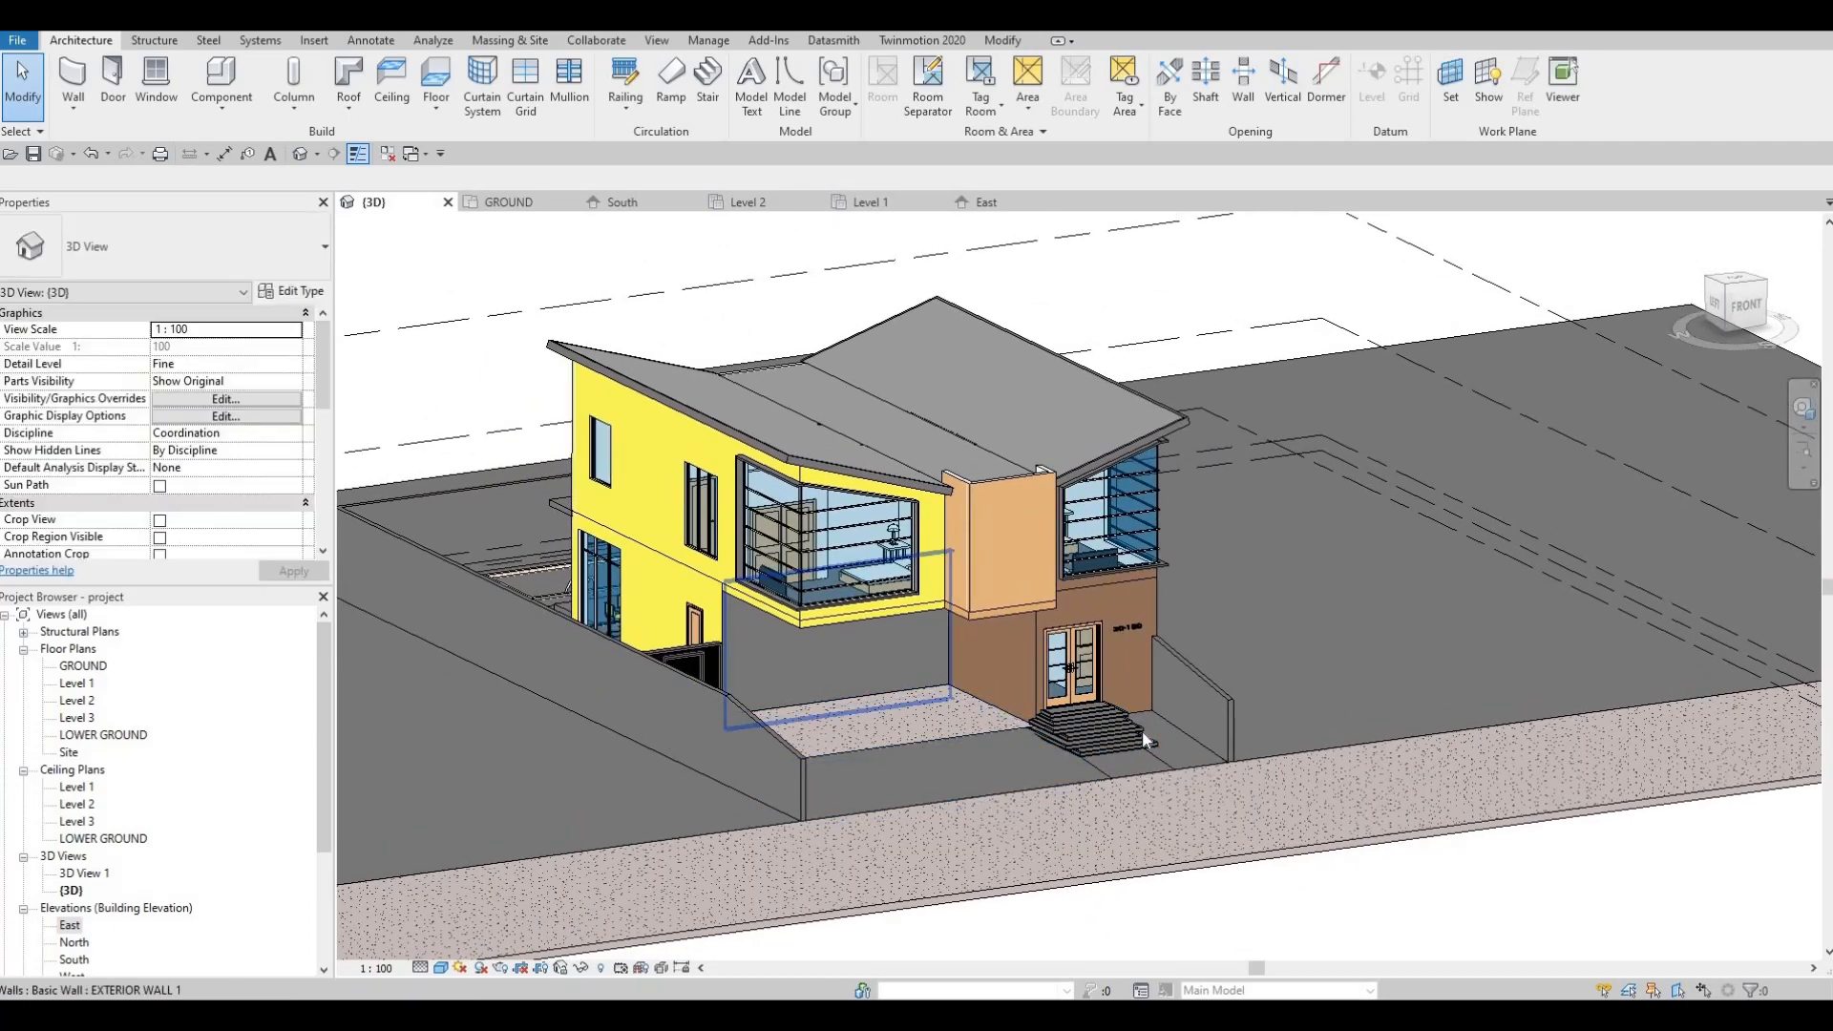